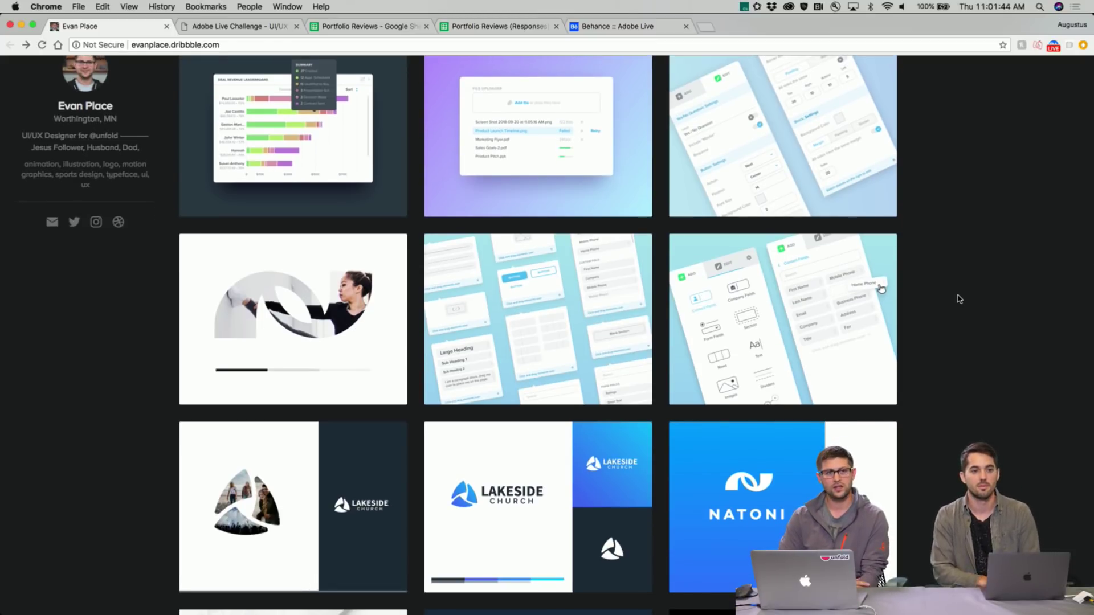
Examine the portfolio's shot thumbnails on the Dribbble page, from the logo work to the mobile app mockups
scroll(960, 299, down, 3)
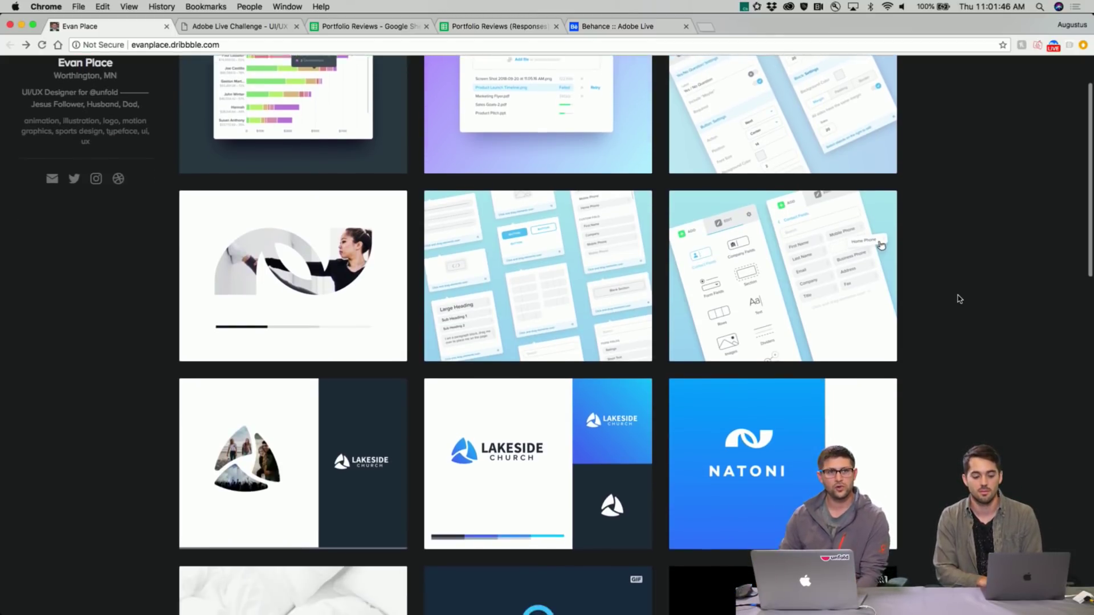
scroll(959, 299, down, 12)
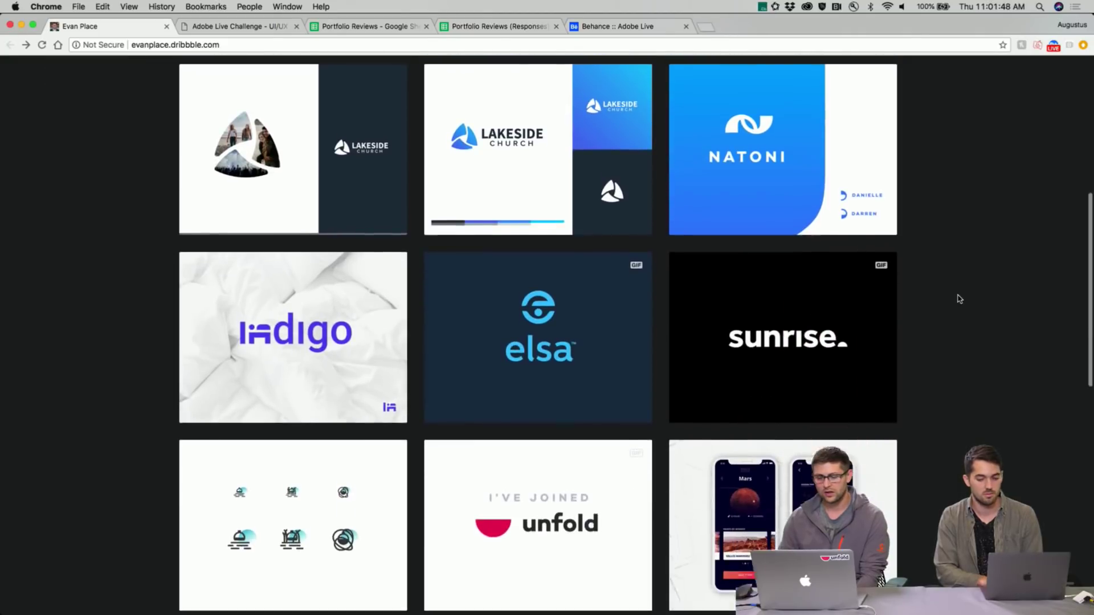
scroll(959, 299, down, 9)
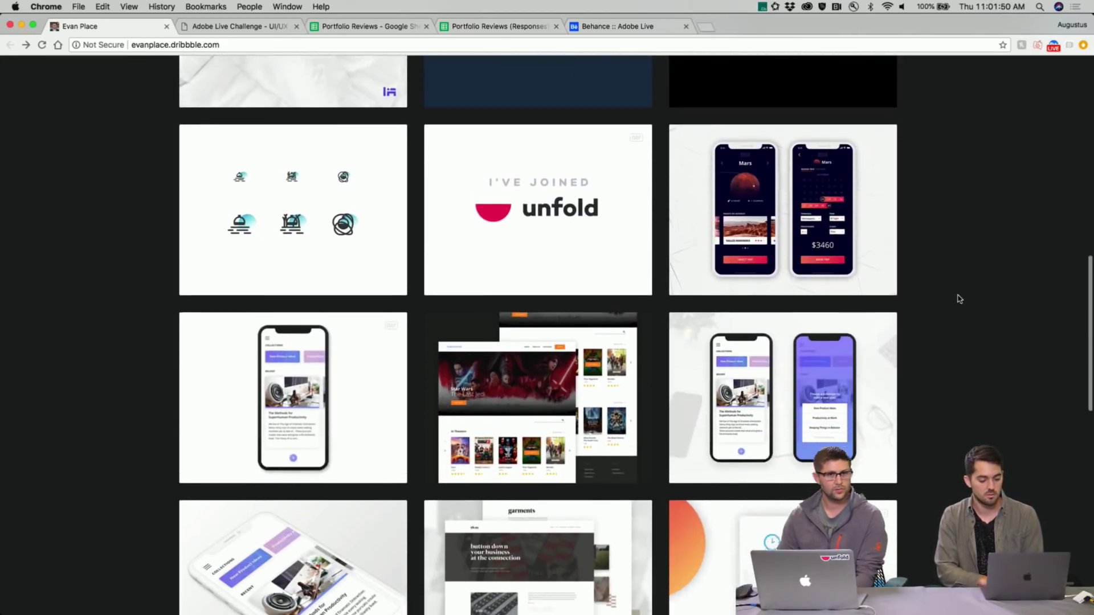
scroll(959, 298, down, 16)
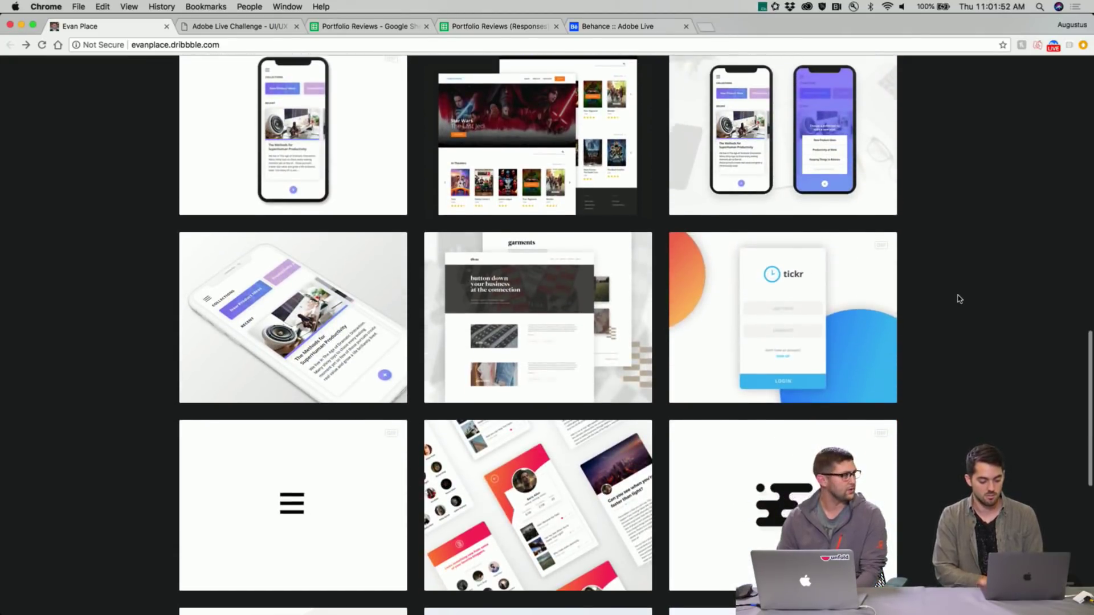
scroll(959, 298, down, 6)
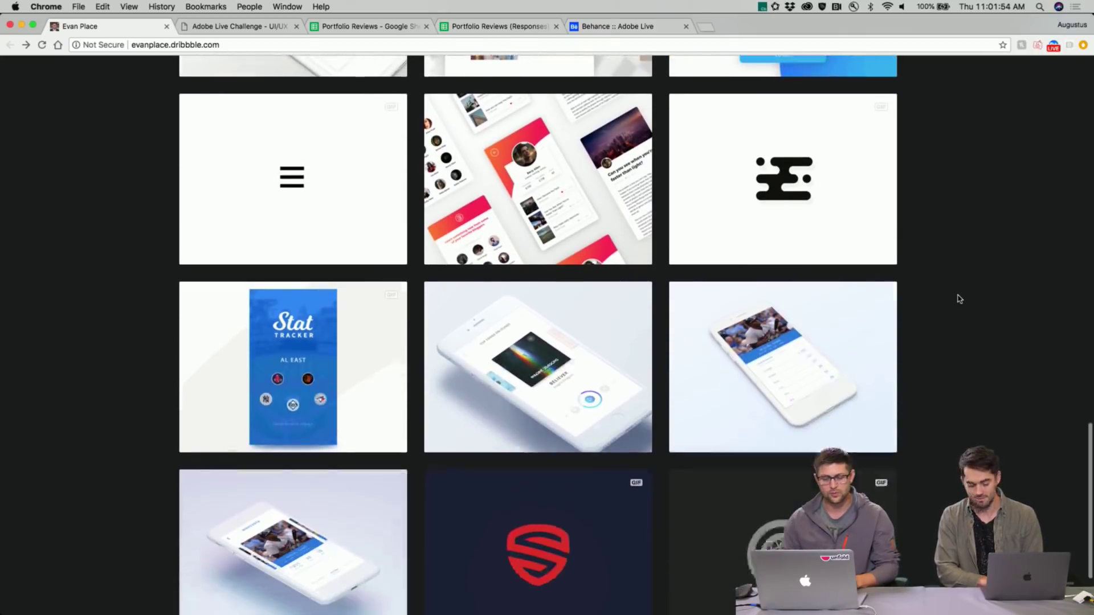
scroll(959, 298, down, 3)
scroll(959, 299, up, 20)
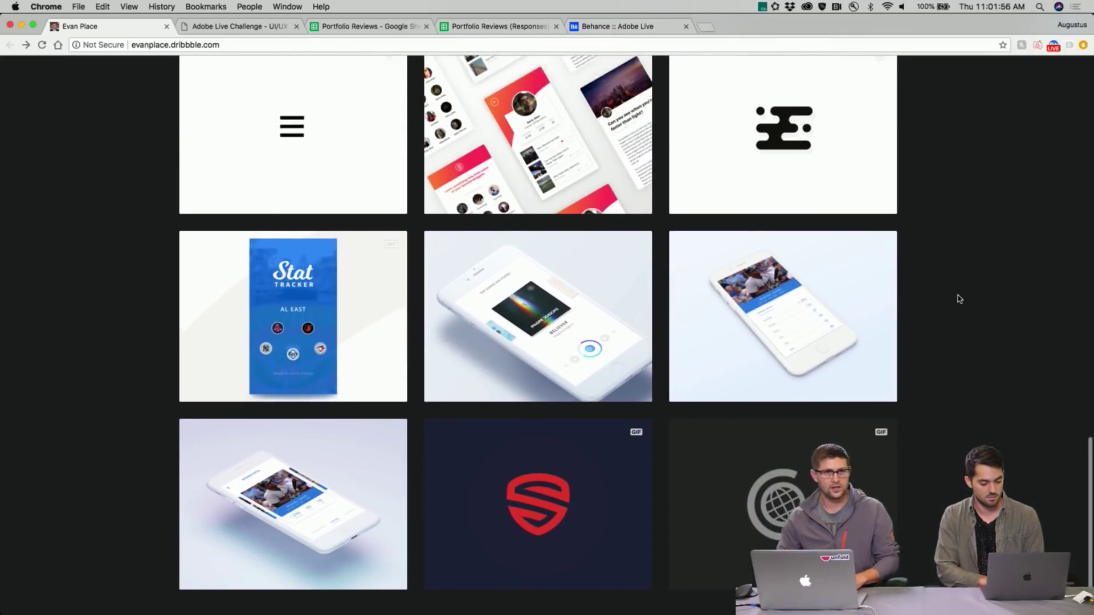
scroll(959, 299, up, 6)
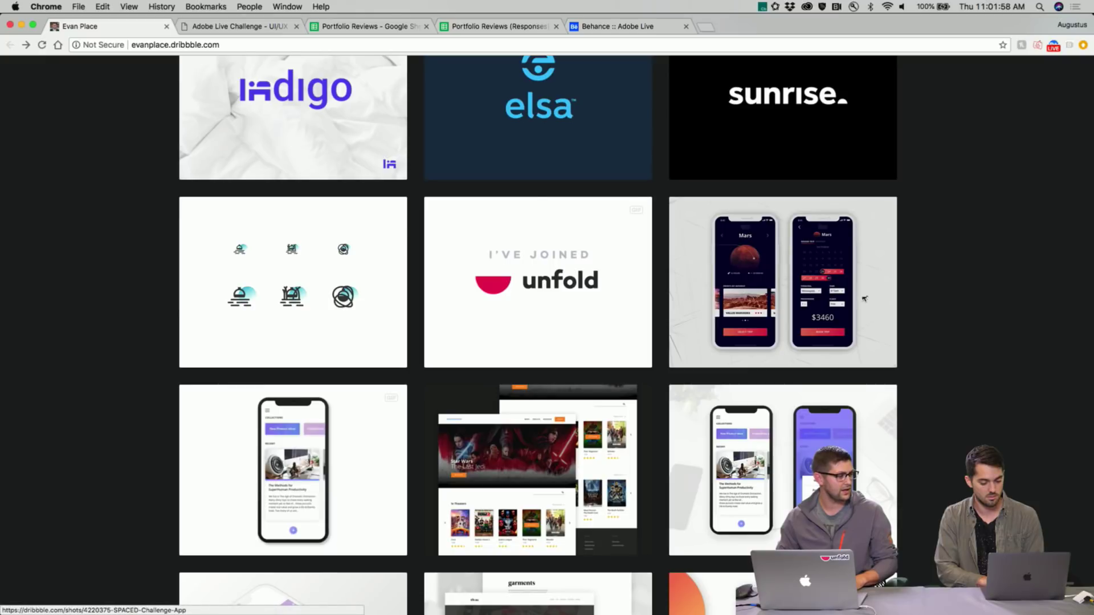
Review the Mars and Moon trip-booking screens in the SPACED Challenge app shot and return to the portfolio grid
click(867, 300)
scroll(774, 395, down, 6)
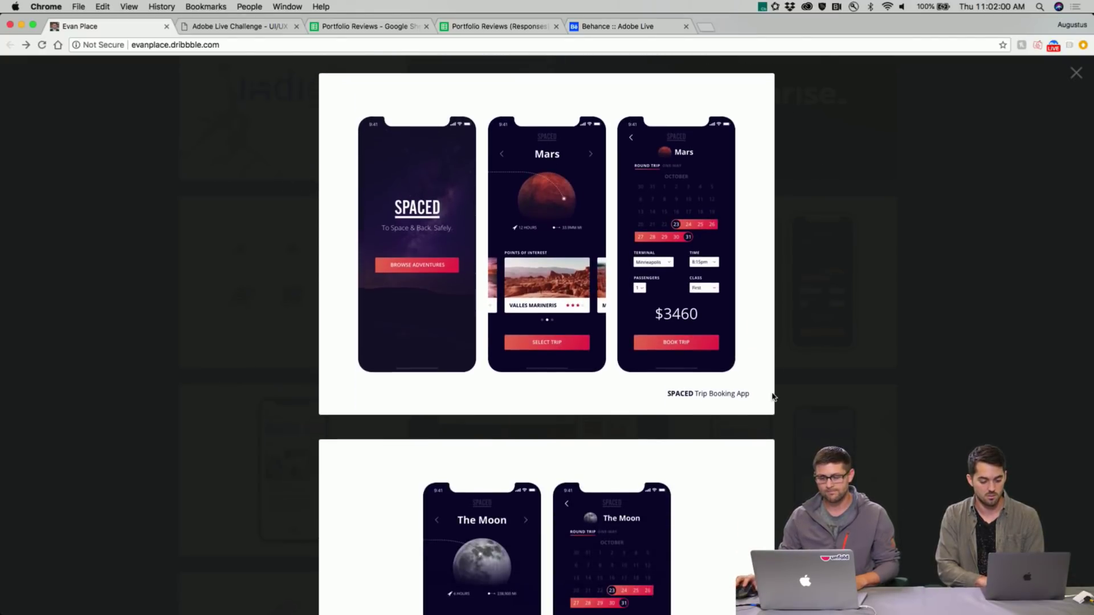
scroll(773, 396, down, 2)
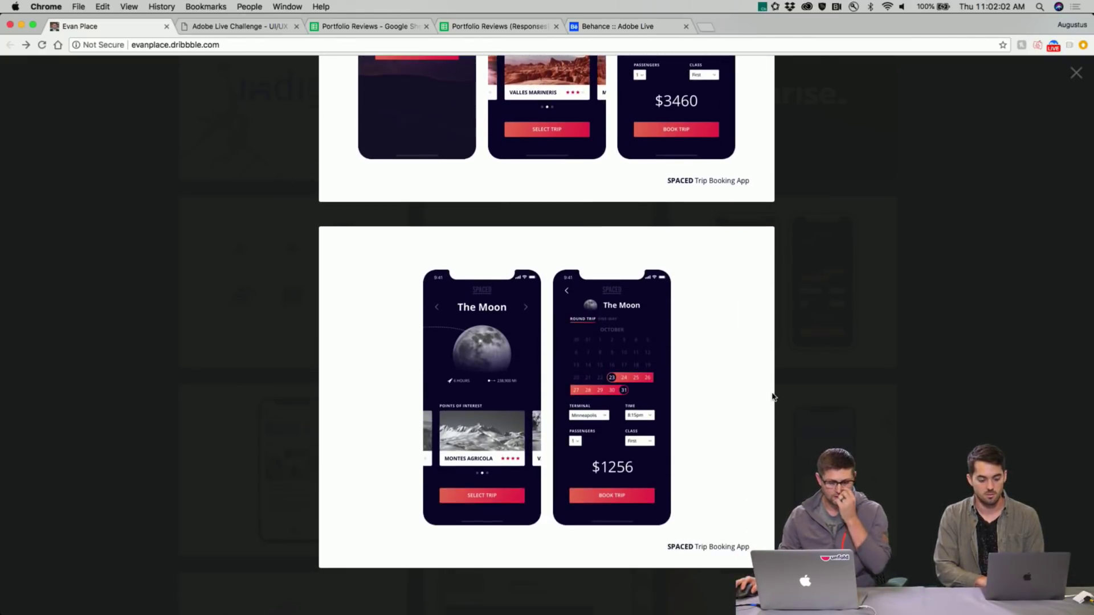
scroll(636, 393, up, 8)
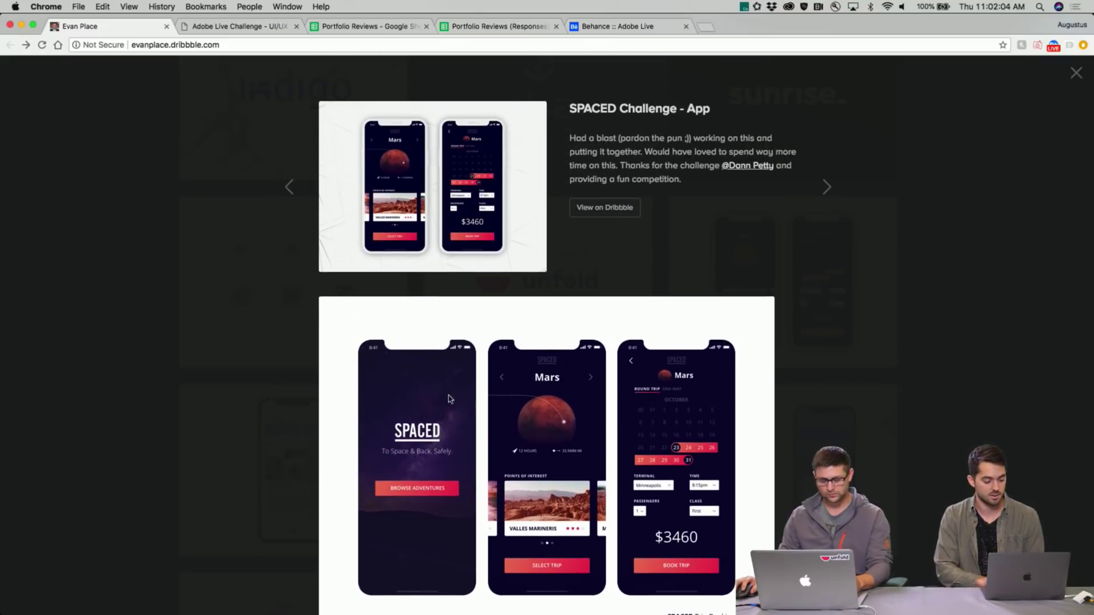
click(130, 378)
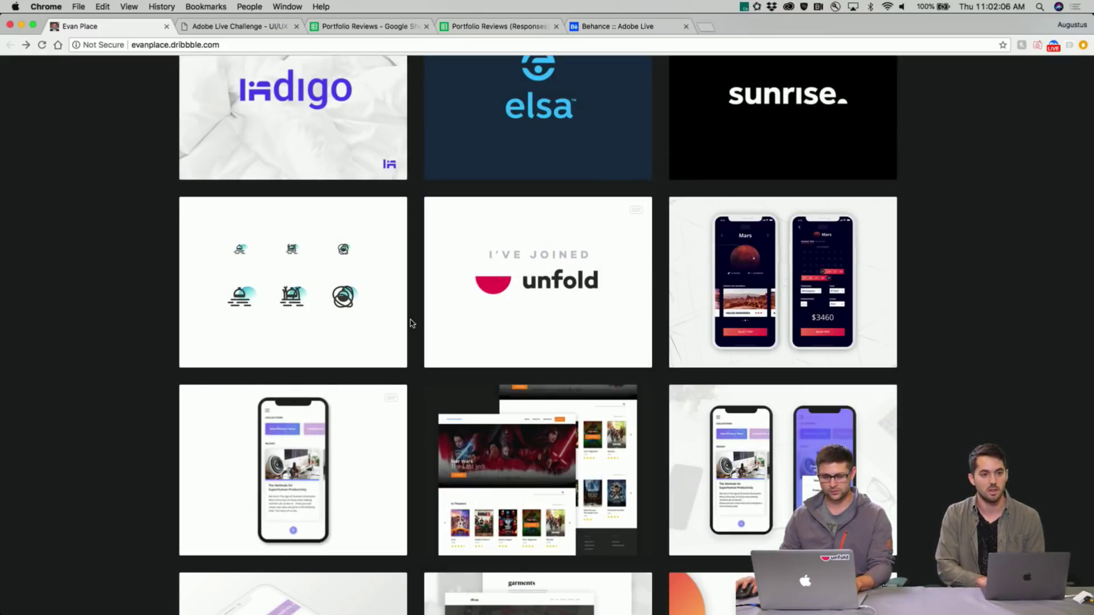
scroll(409, 320, up, 5)
scroll(410, 323, up, 6)
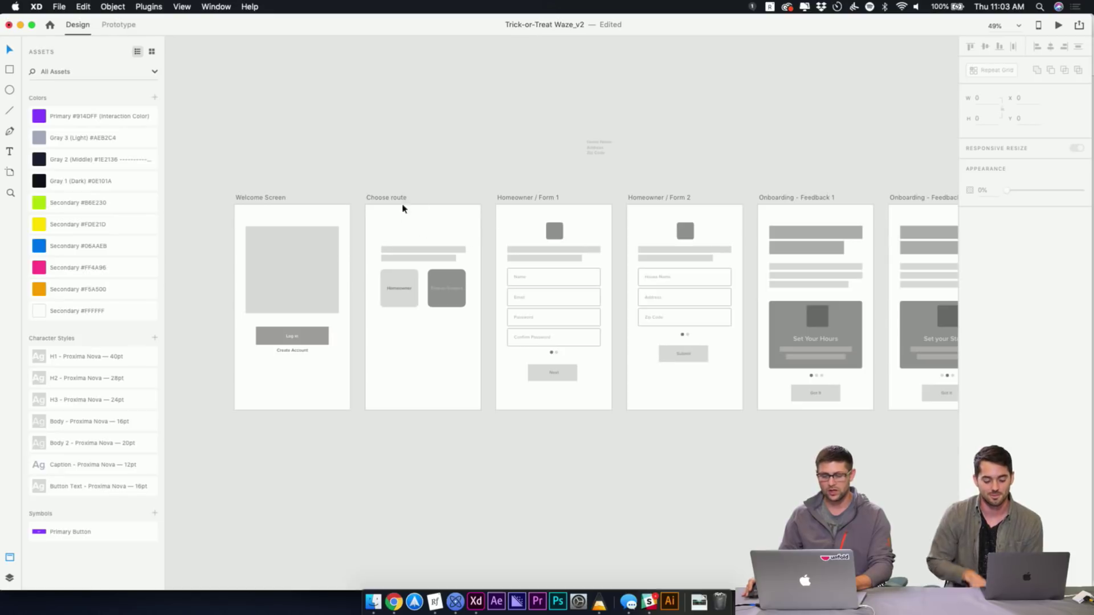
Examine the gray wireframe artboards from the homeowner forms through the onboarding and profile screens
drag(615, 301, 359, 265)
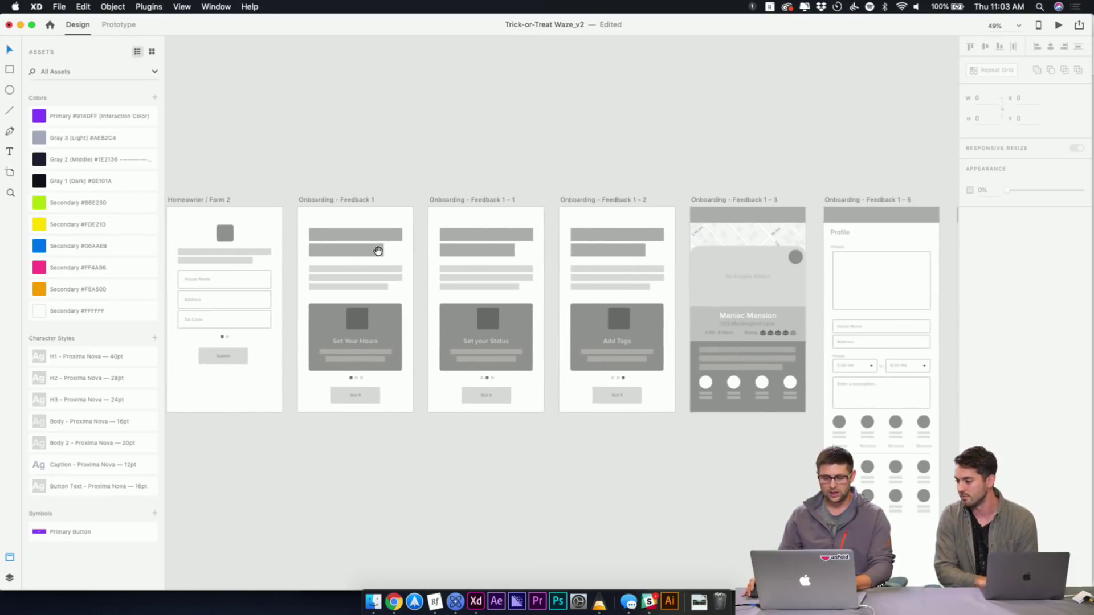
drag(624, 323, 785, 279)
scroll(785, 279, left, 10)
scroll(786, 279, down, 5)
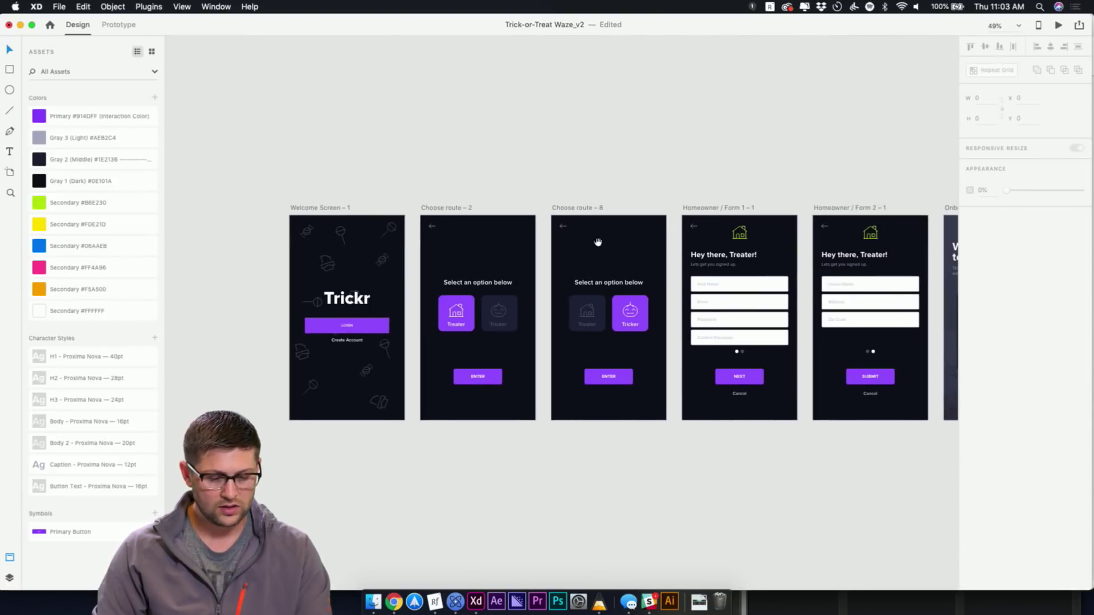
Examine the dark Trickr welcome screen and the Treater and Tricker route-choice artboards up close
key(z)
drag(280, 188, 557, 428)
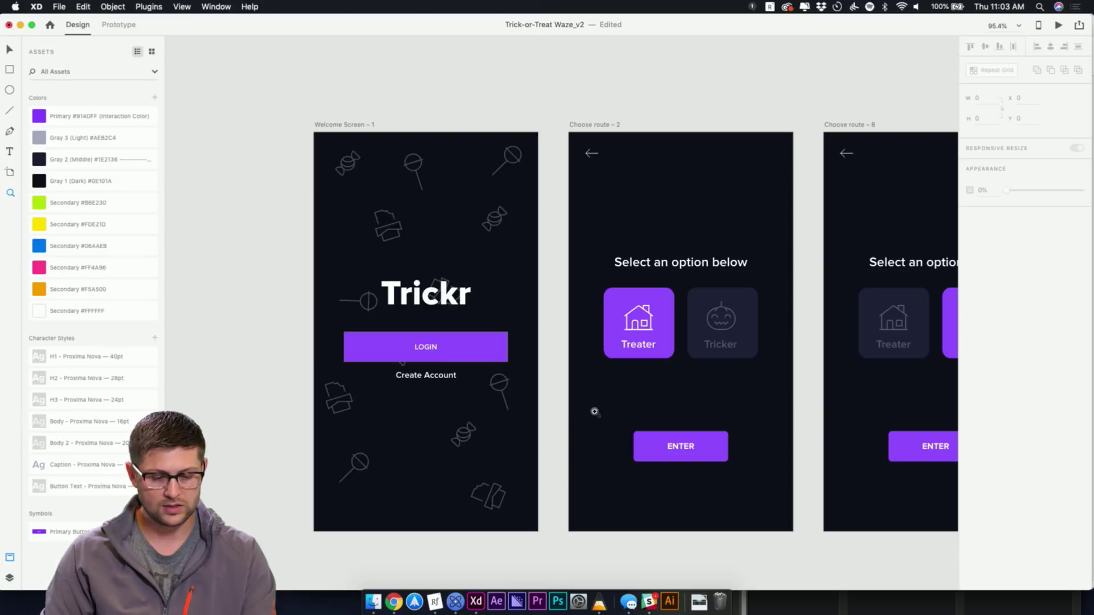
click(673, 104)
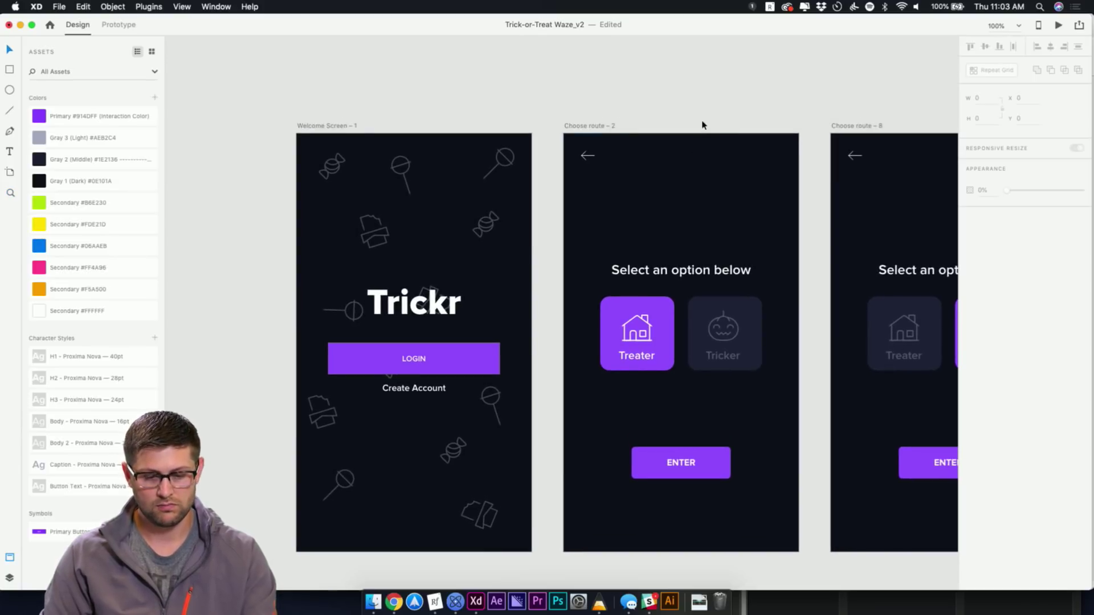
drag(842, 218, 674, 203)
drag(752, 212, 528, 203)
drag(596, 212, 615, 196)
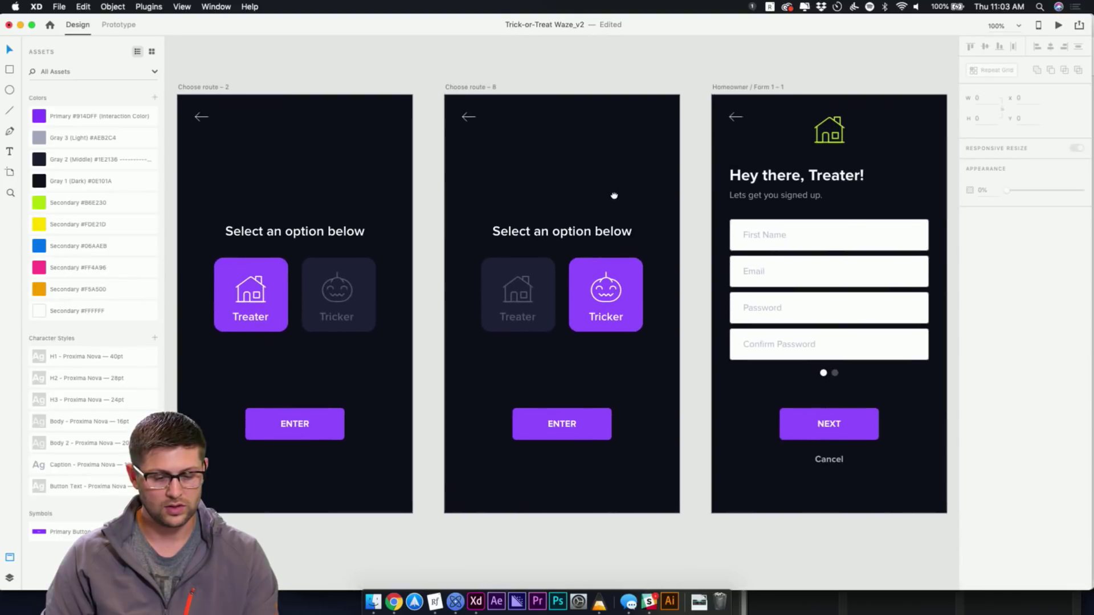
Examine the remaining Trickr designs, from the sign-up forms and onboarding to the map, Maniac Mansion detail and profile editing screens
drag(694, 205, 397, 215)
drag(615, 216, 507, 219)
drag(650, 214, 306, 214)
drag(606, 228, 399, 228)
drag(655, 245, 396, 239)
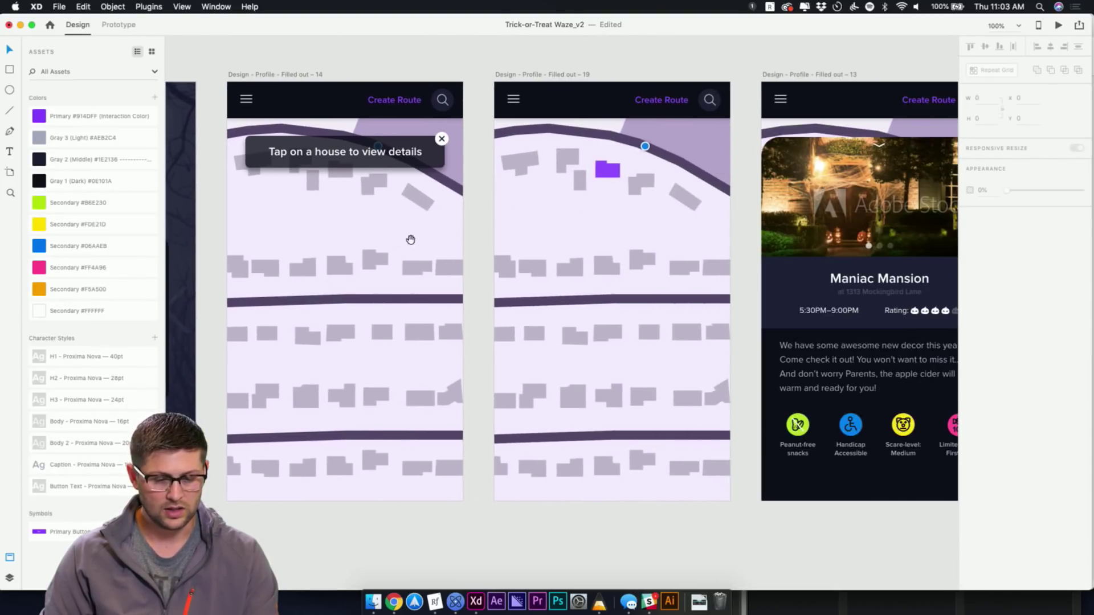
scroll(485, 292, down, 3)
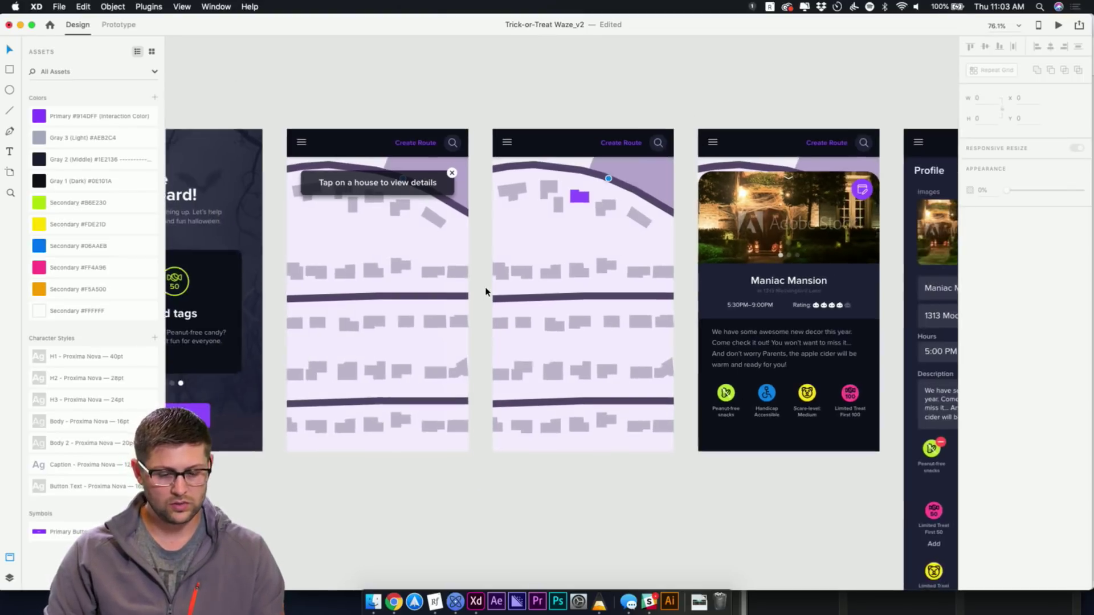
scroll(632, 255, right, 2)
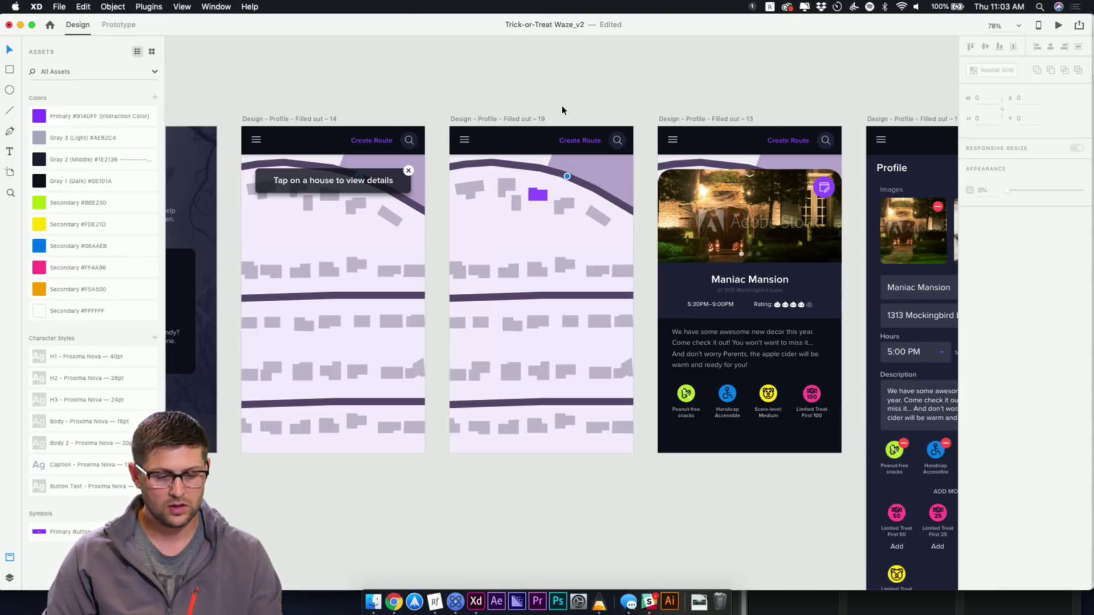
drag(682, 104, 552, 100)
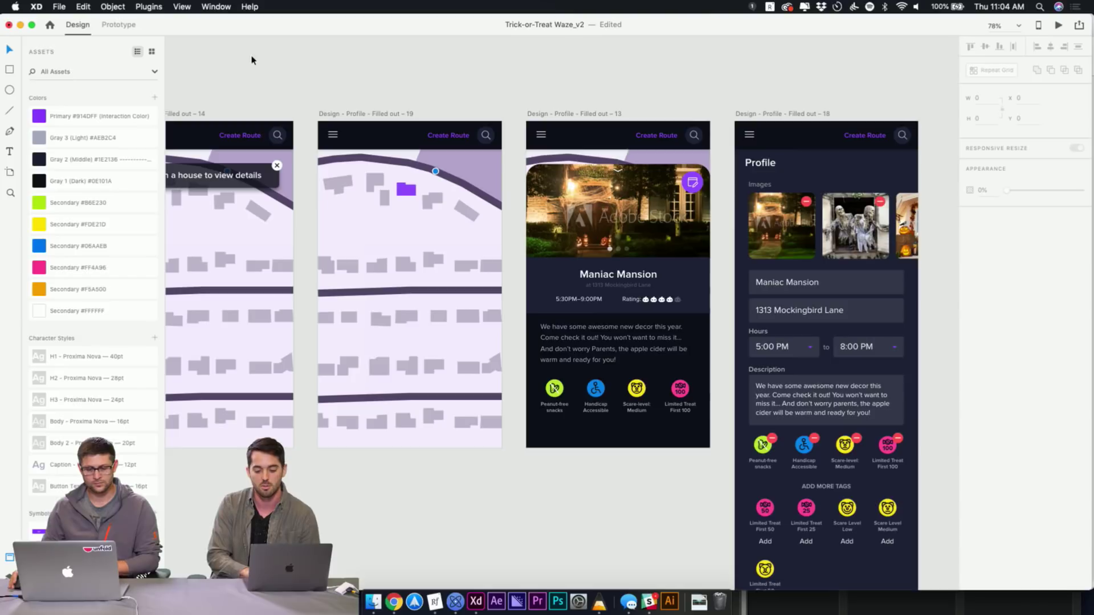
Set the opacity of the candy icon pattern on the Trickr welcome screen to 10%
scroll(302, 151, down, 3)
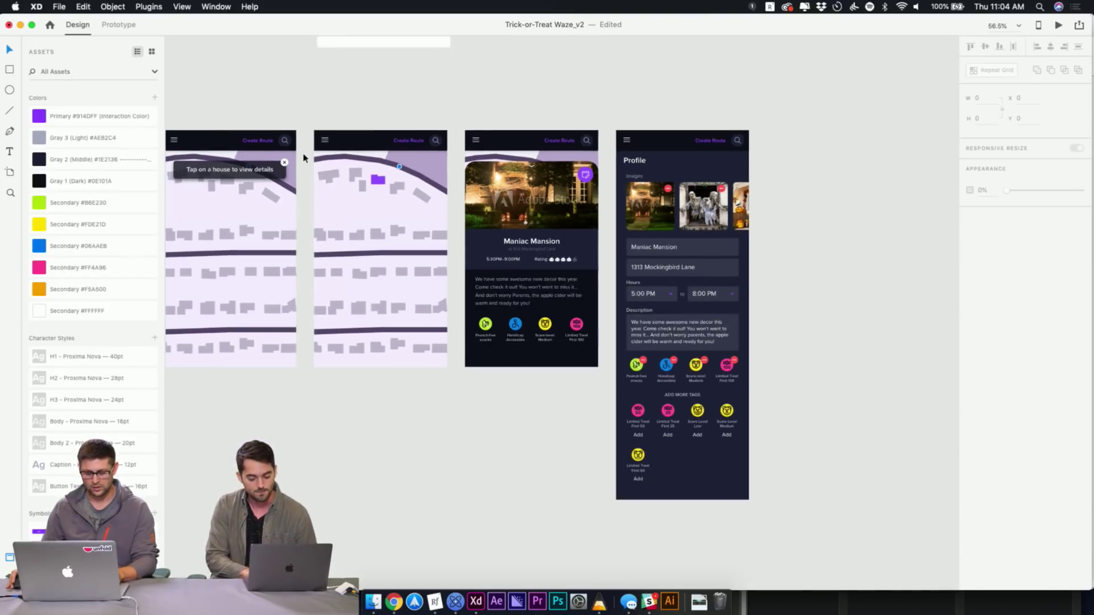
scroll(301, 151, left, 10)
scroll(794, 192, left, 10)
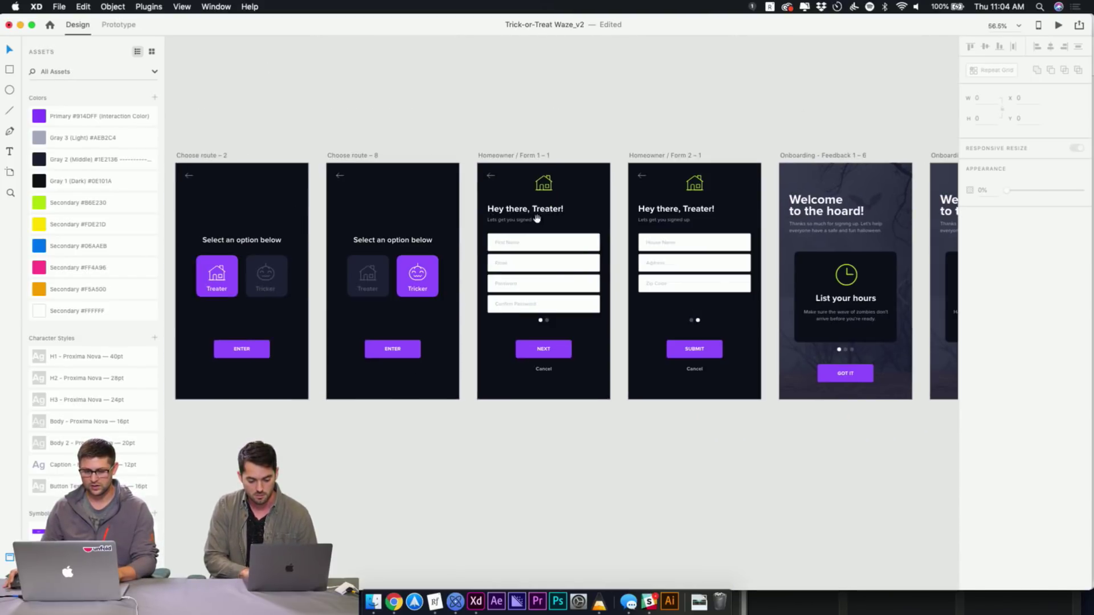
scroll(450, 220, left, 10)
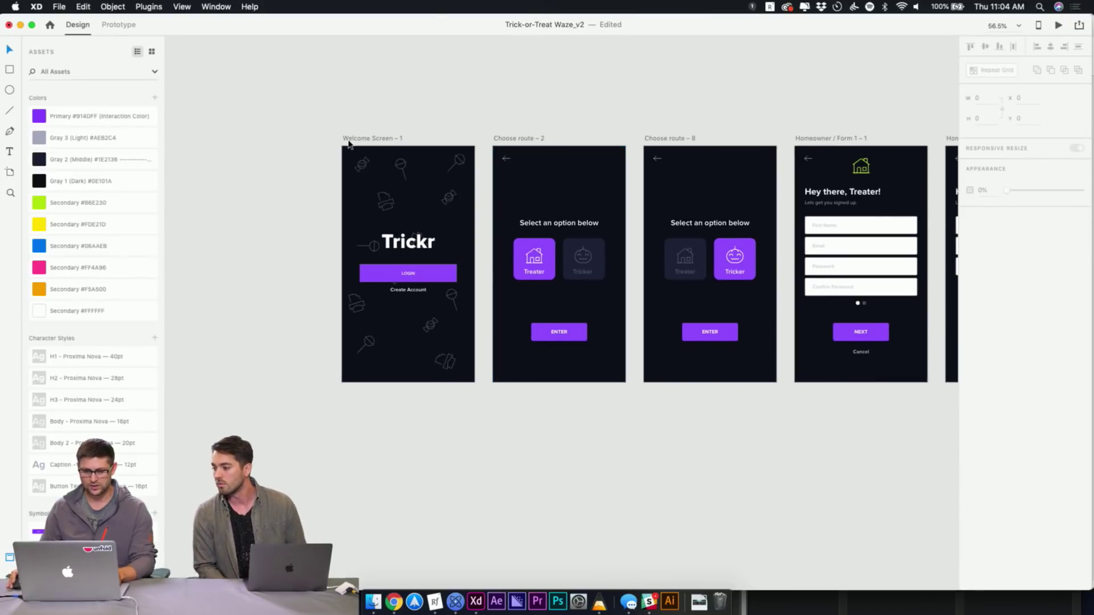
key(z)
drag(297, 124, 511, 385)
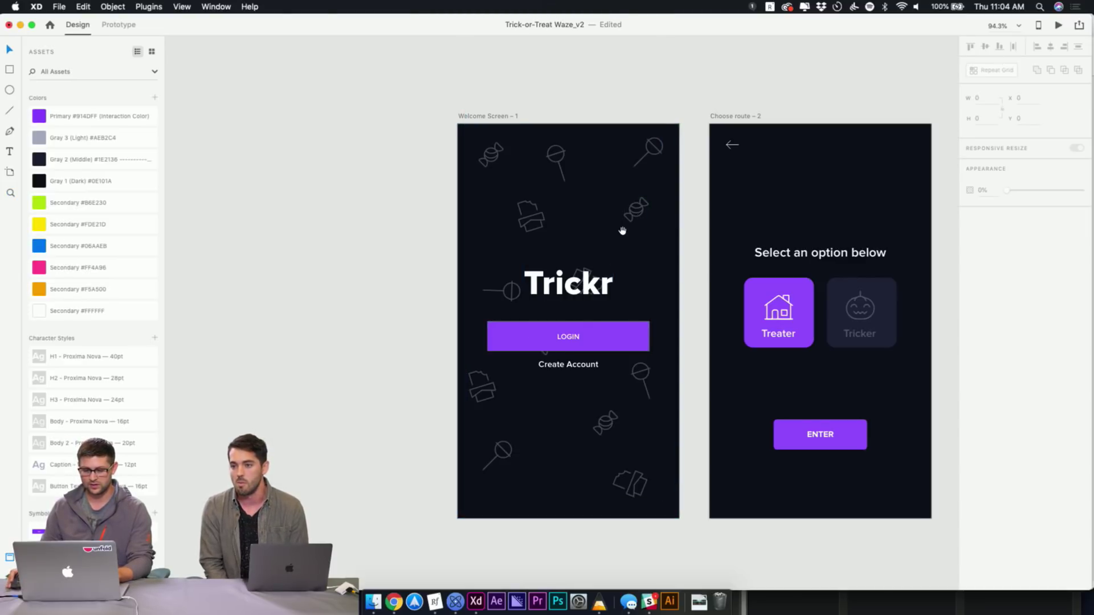
drag(623, 232, 507, 193)
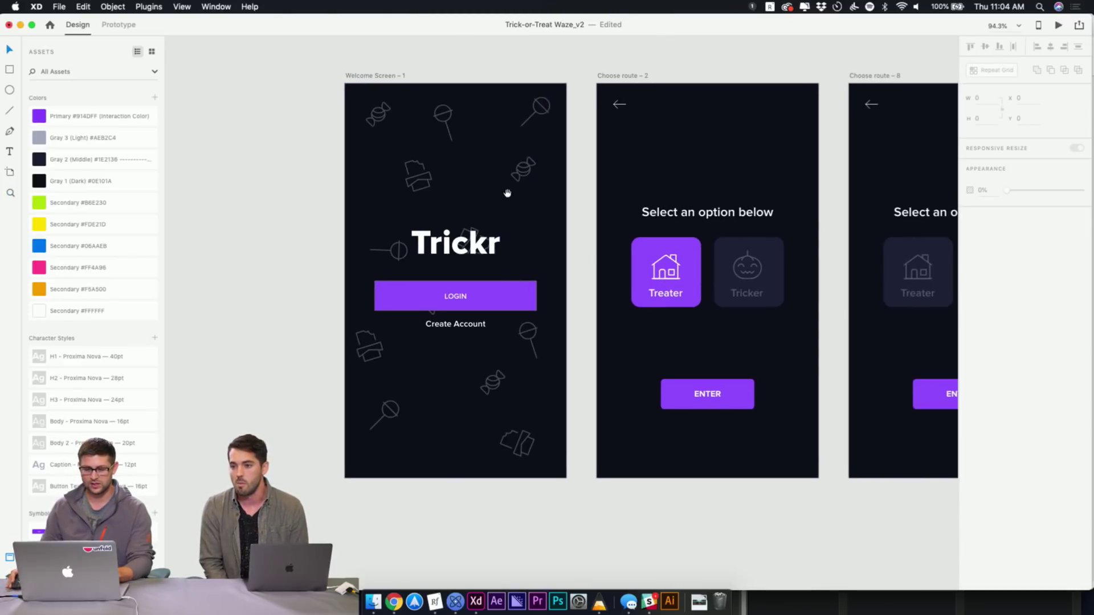
click(380, 114)
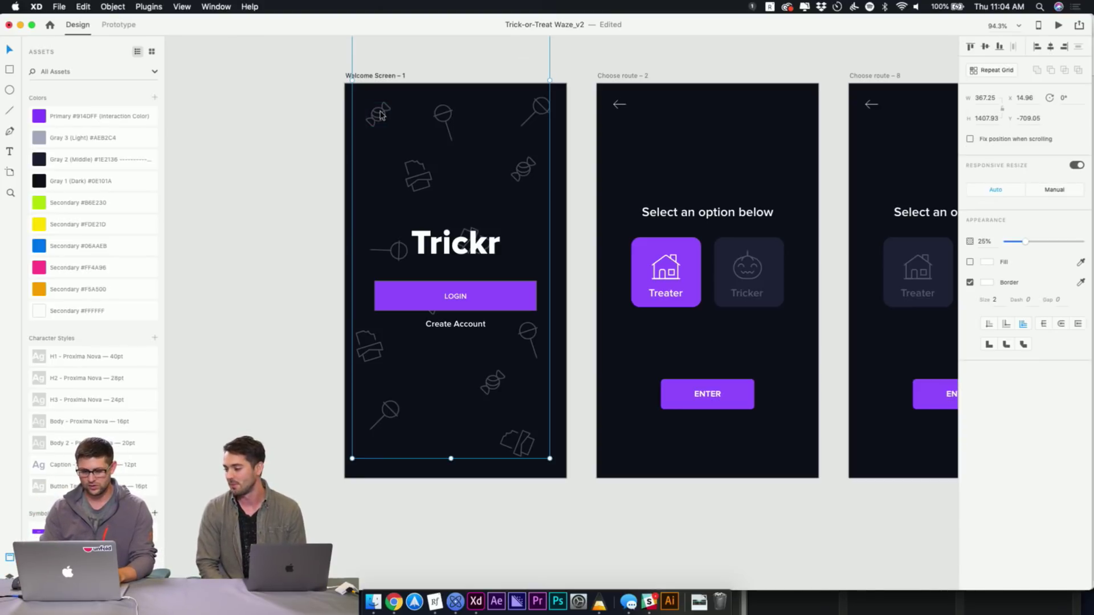
key(Escape)
click(429, 179)
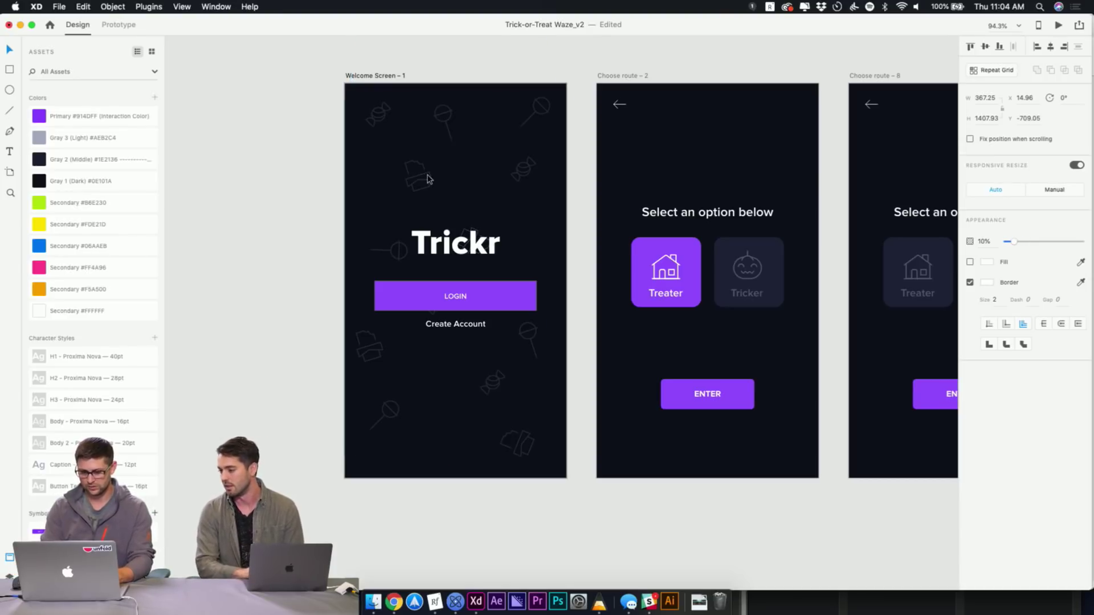
click(289, 198)
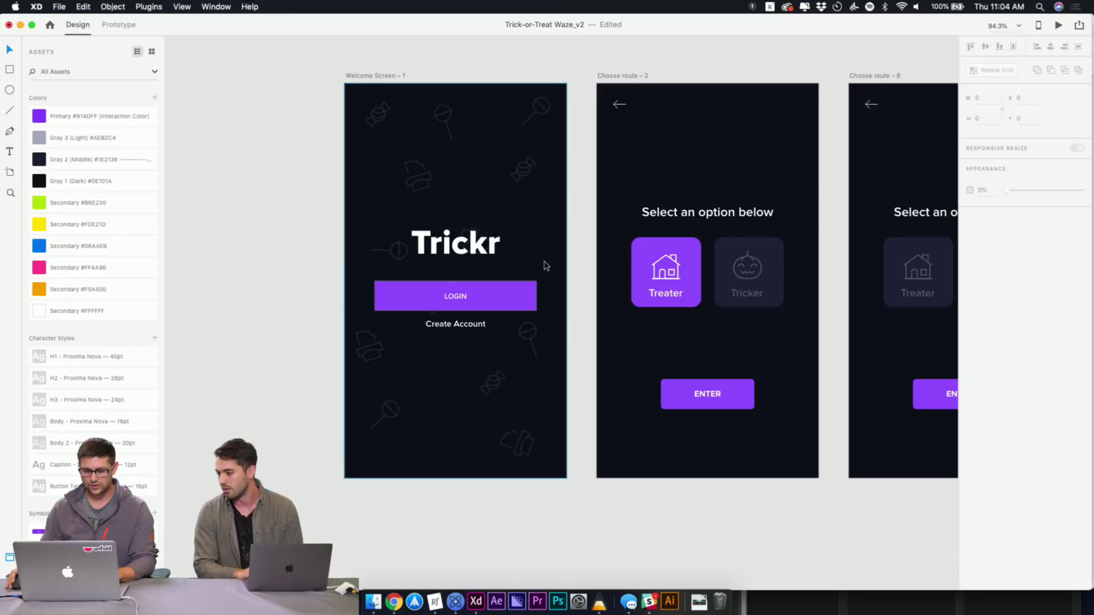
Duplicate the Trickr welcome screen artboard and place the two copies side by side, clear of the Choose route artboards
drag(498, 253, 704, 265)
scroll(682, 279, down, 3)
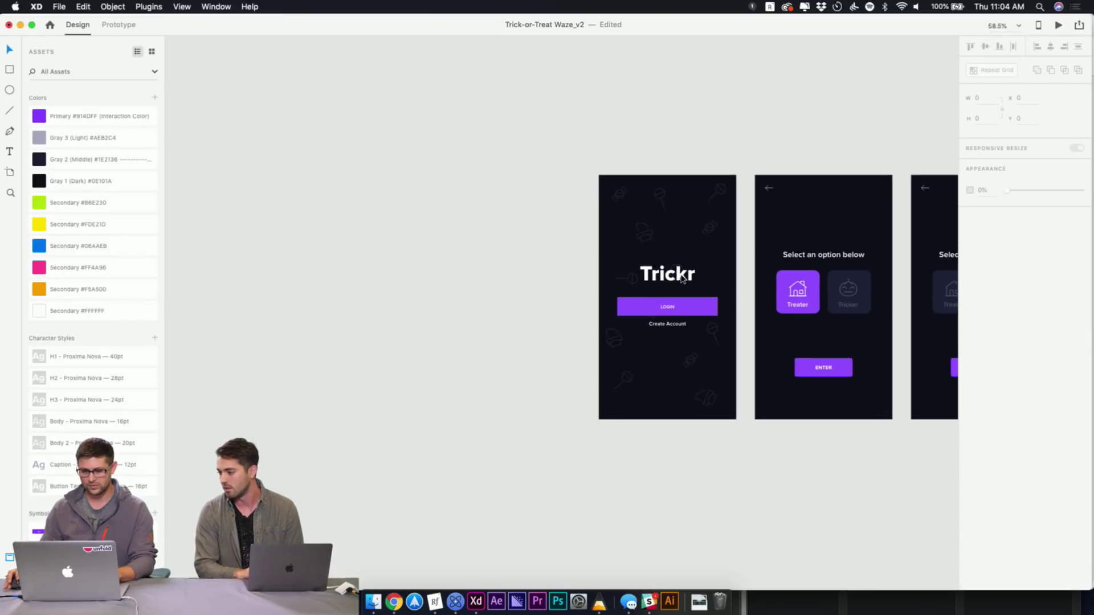
scroll(683, 279, right, 2)
click(573, 147)
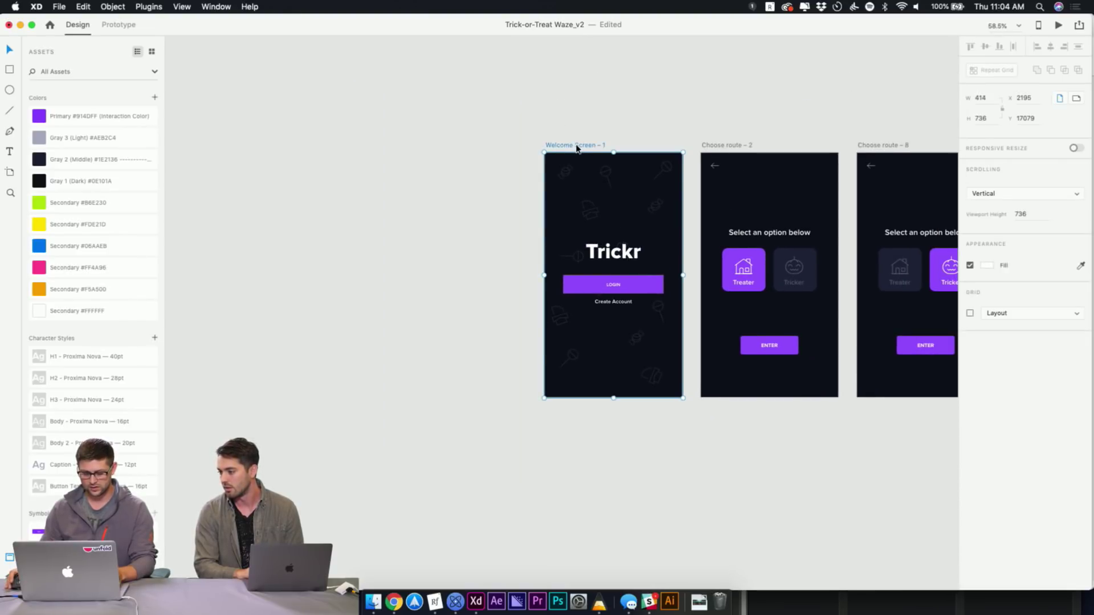
drag(582, 147, 377, 147)
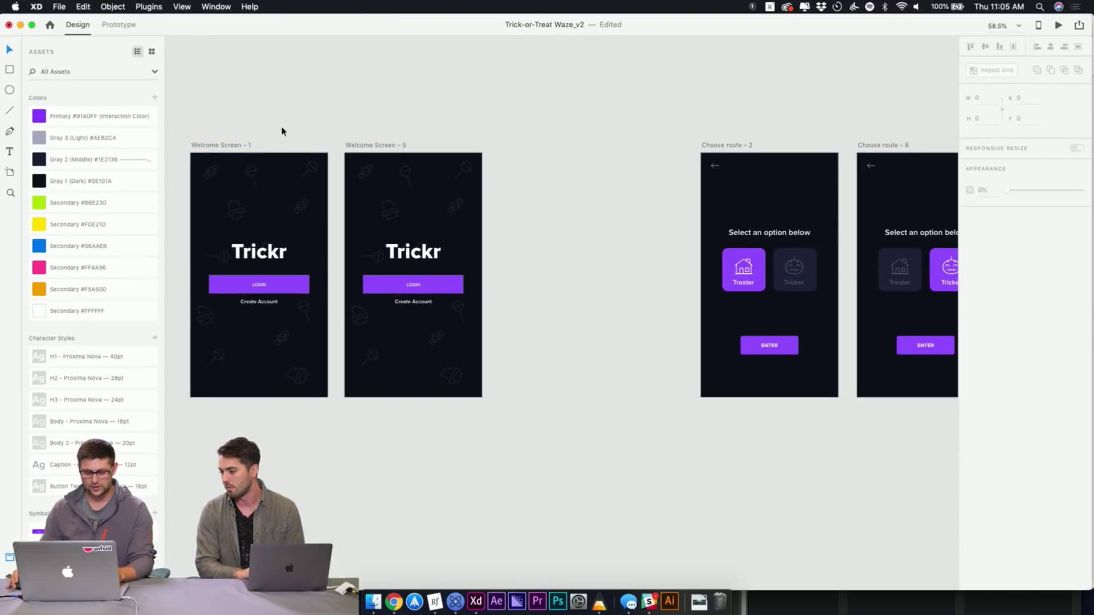
Examine the two Trickr welcome artboards up close and select the candy icon pattern on Welcome Screen – 1
drag(180, 132, 525, 410)
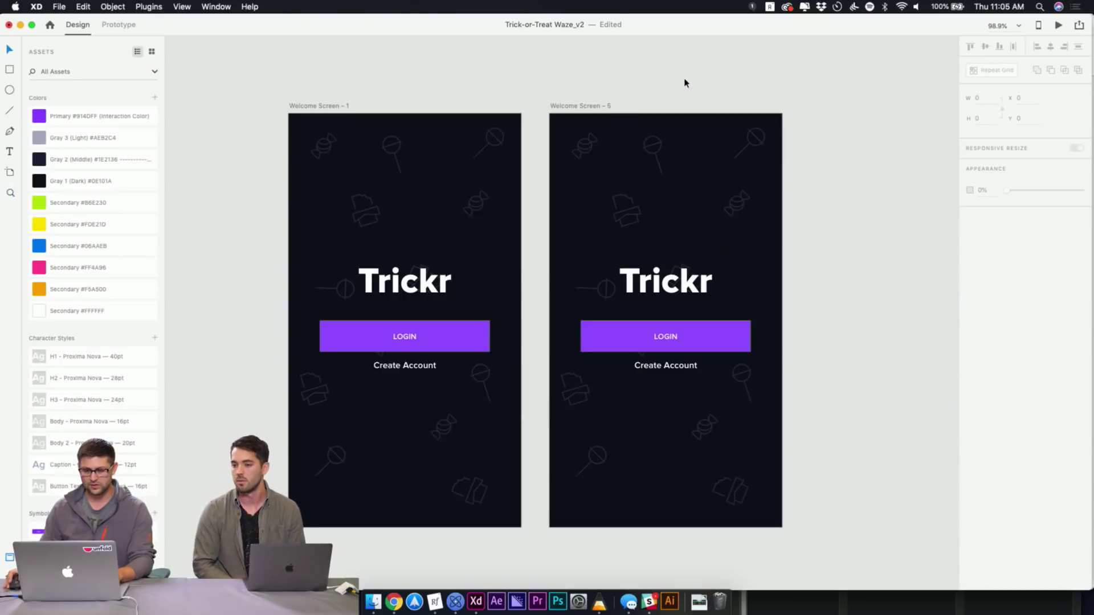
scroll(484, 222, up, 5)
scroll(485, 222, left, 2)
click(461, 297)
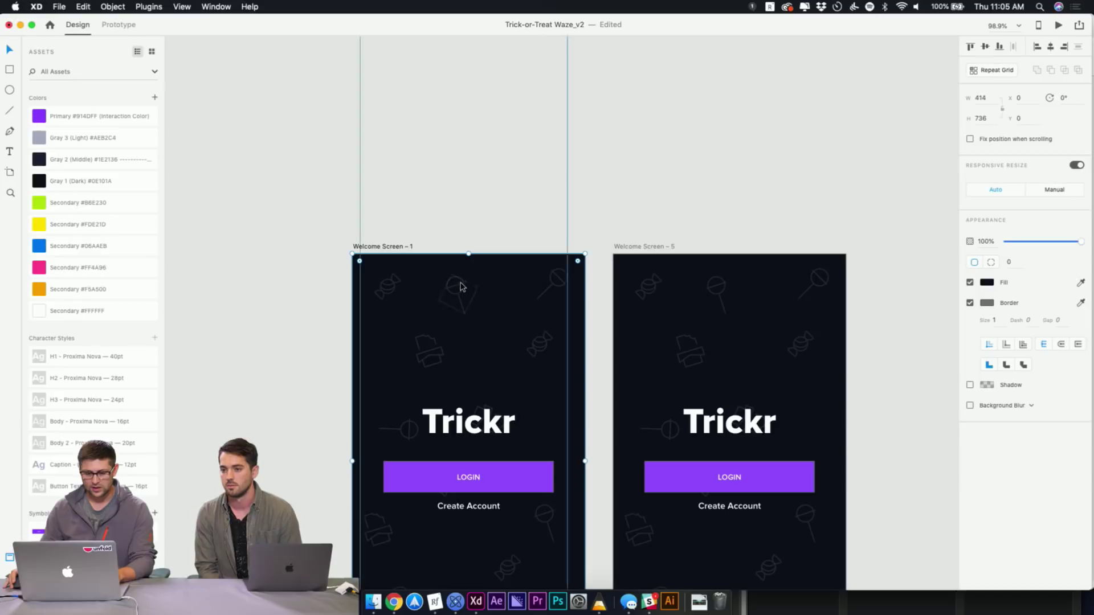
click(455, 297)
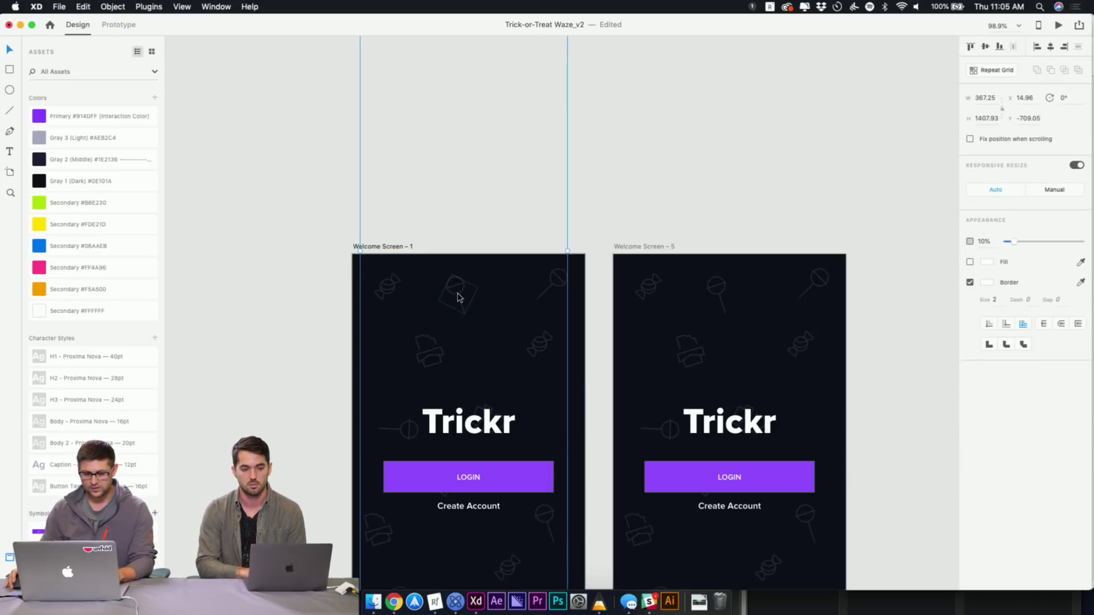
scroll(517, 283, down, 5)
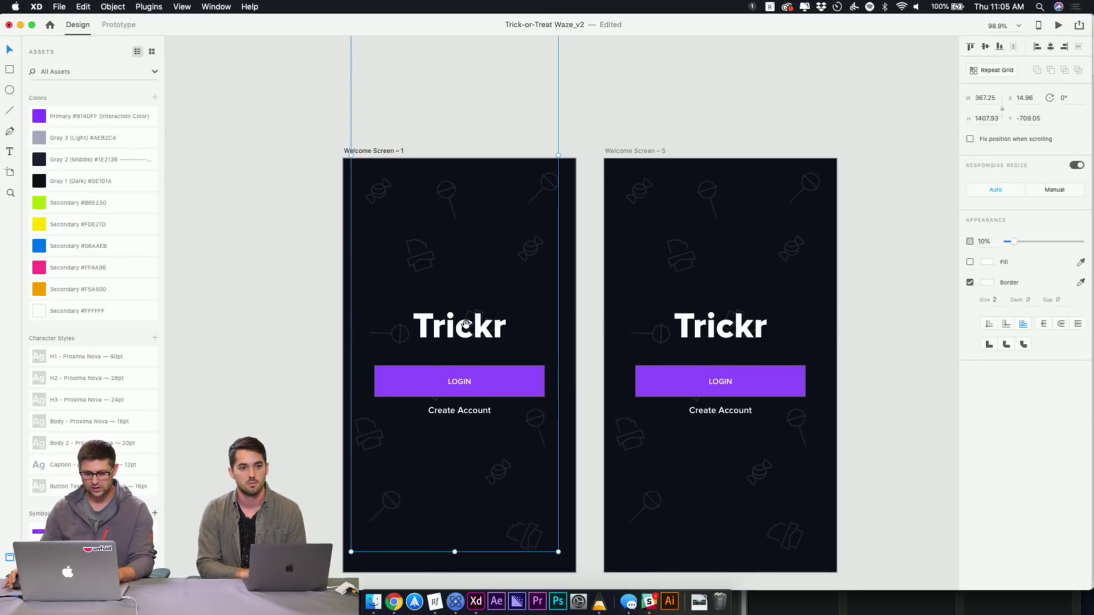
Switch to the Nucleo icon library for a brief look, and return to the Trickr design
click(455, 602)
click(759, 50)
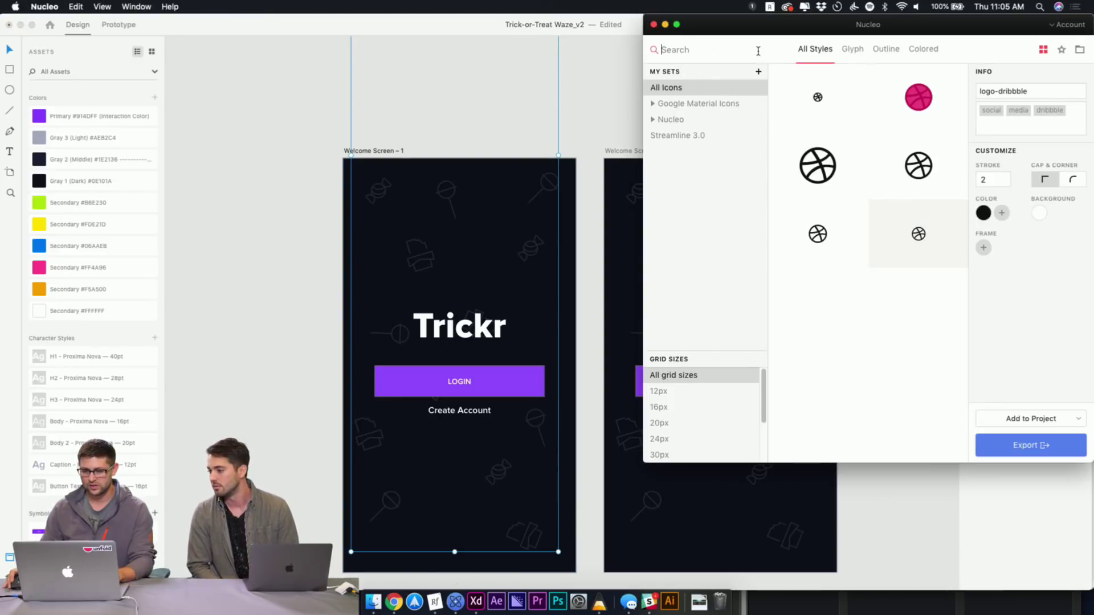
click(666, 25)
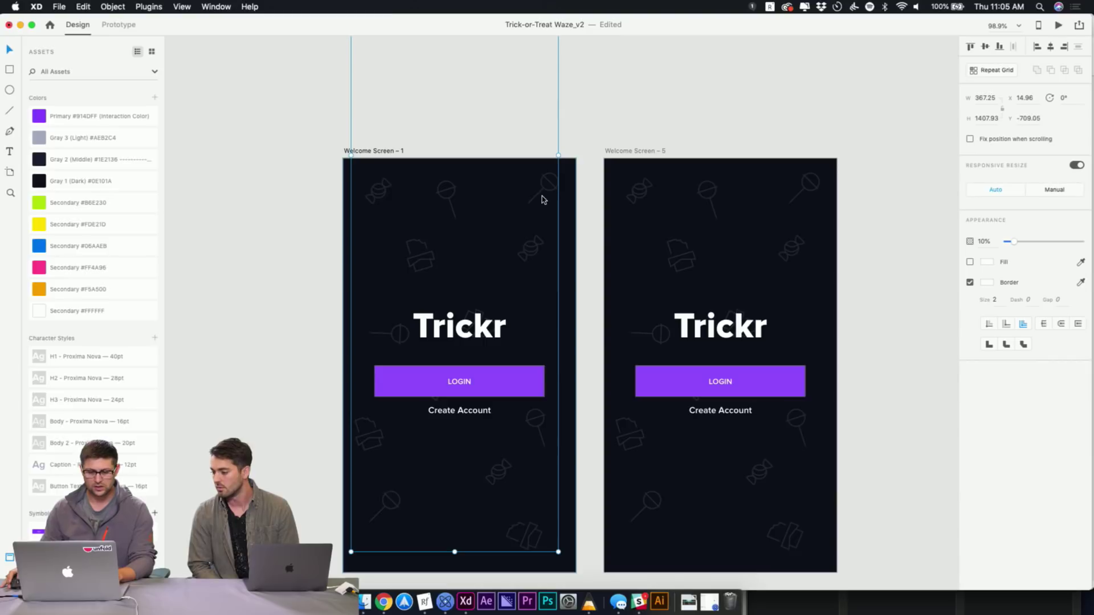
Examine how far the candy pattern extends above the Welcome Screen – 1 artboard
drag(481, 248, 473, 488)
drag(474, 350, 474, 437)
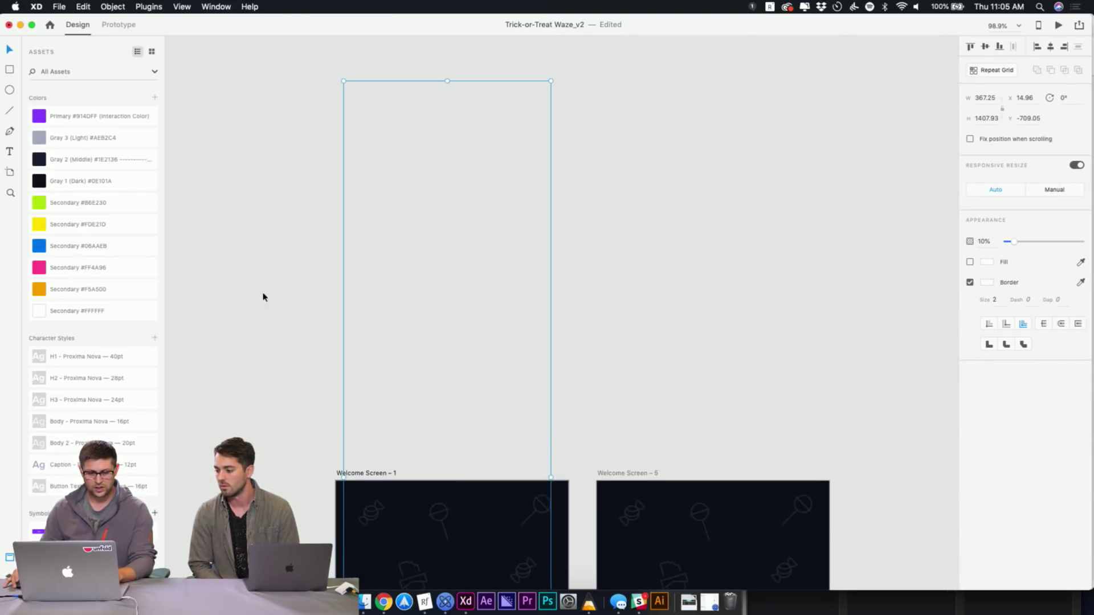
click(588, 422)
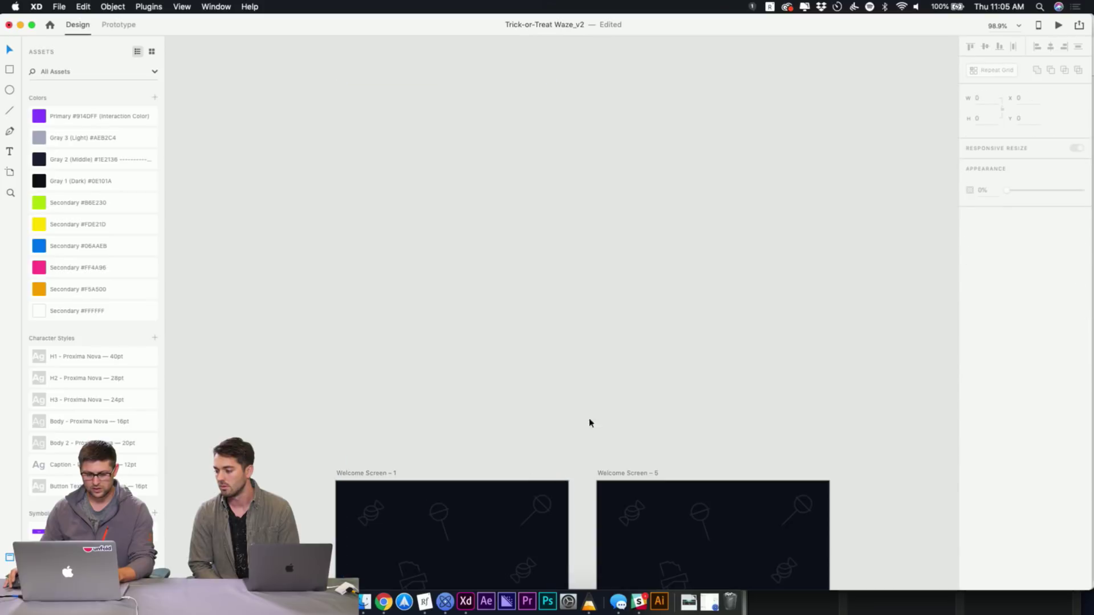
click(448, 515)
click(310, 500)
click(487, 477)
scroll(487, 478, down, 10)
scroll(487, 477, left, 5)
click(552, 293)
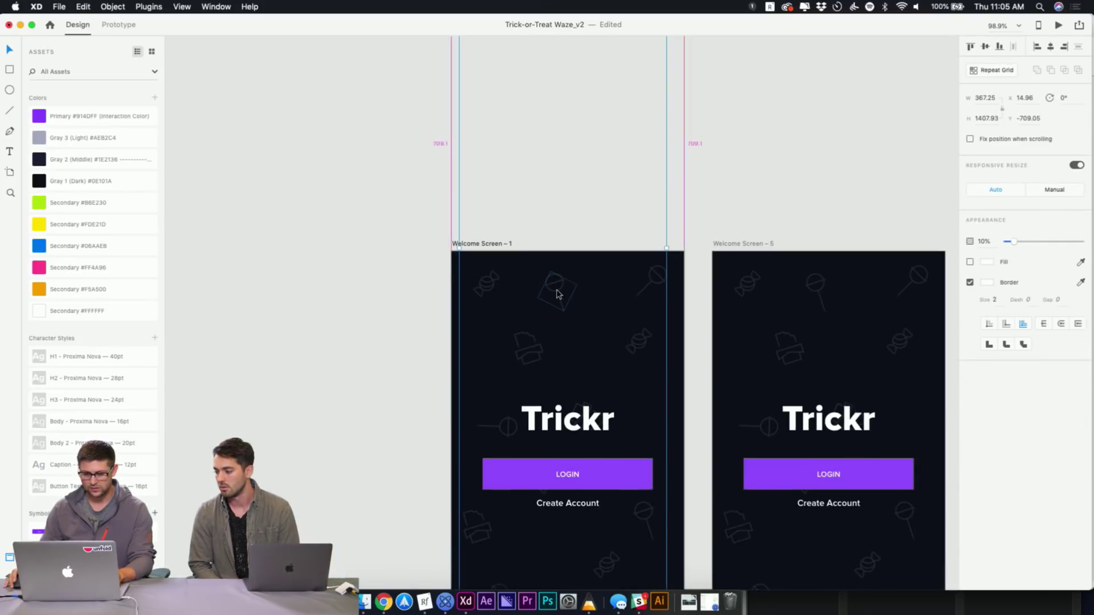
Place a copy of the candy pattern on the empty canvas beside Welcome Screen – 1 and set its opacity to 100%
drag(259, 265, 259, 265)
key(Delete)
key(super+z)
click(415, 210)
scroll(357, 274, down, 5)
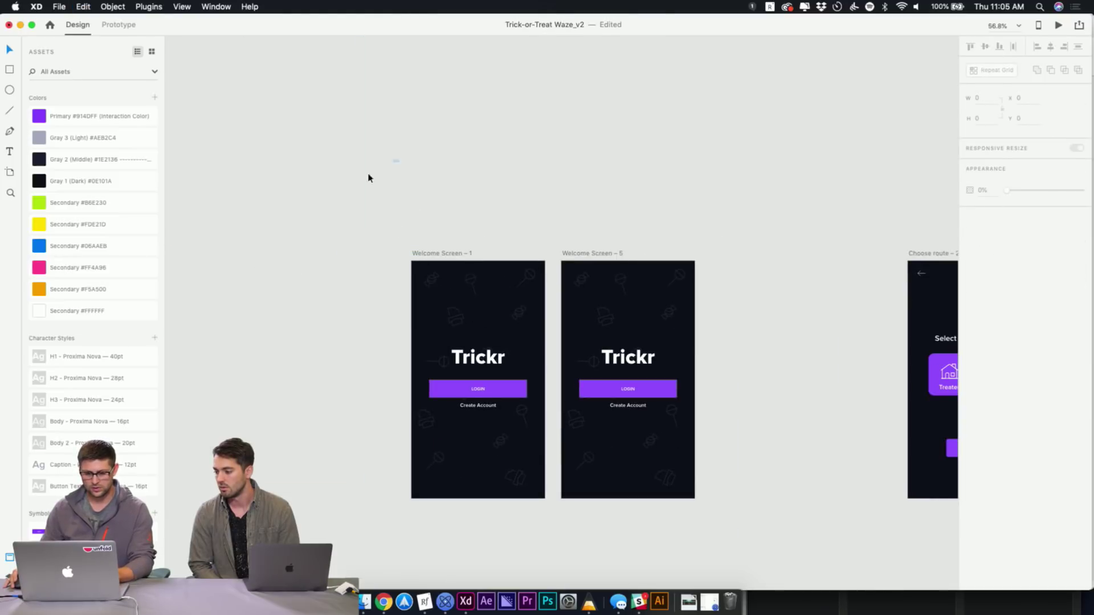
click(349, 207)
key(0)
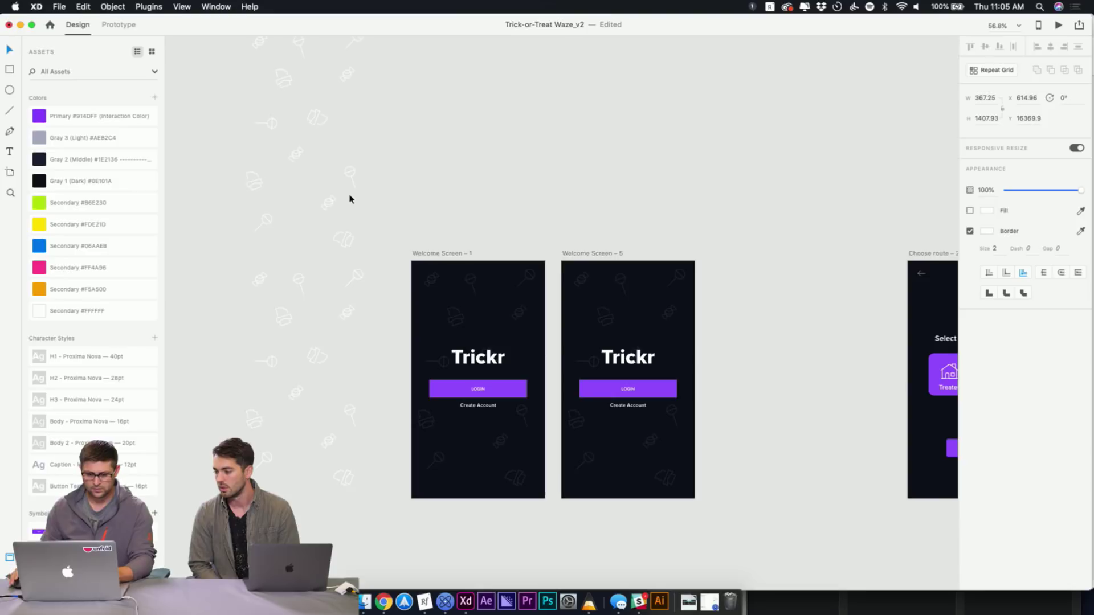
Apply the Primary #914DFF color as the border of the candy pattern copy on the canvas
right_click(135, 118)
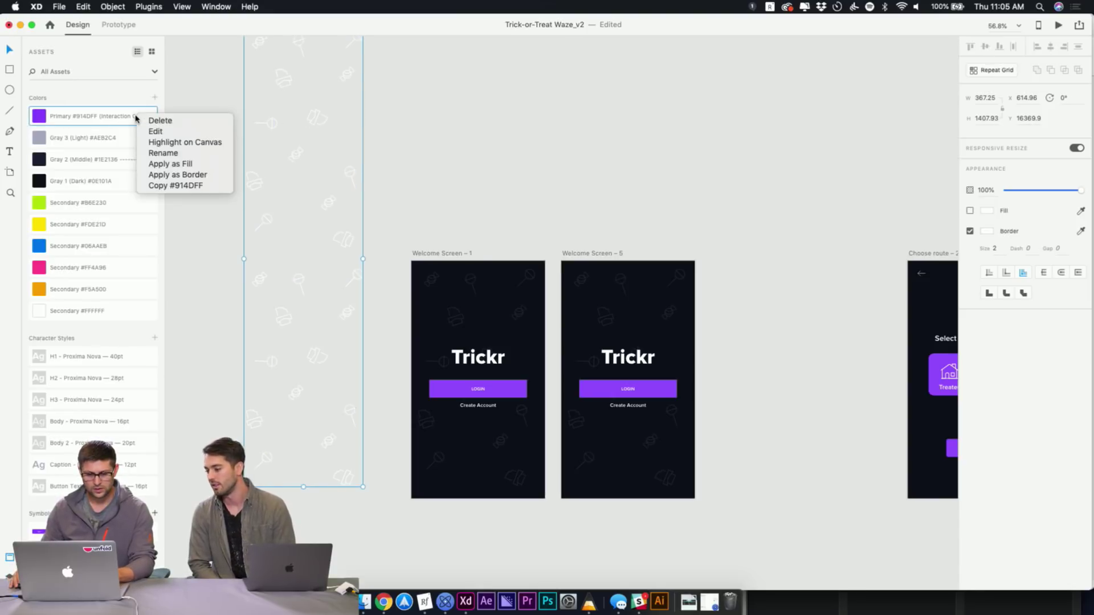
click(171, 175)
click(483, 165)
scroll(461, 183, left, 4)
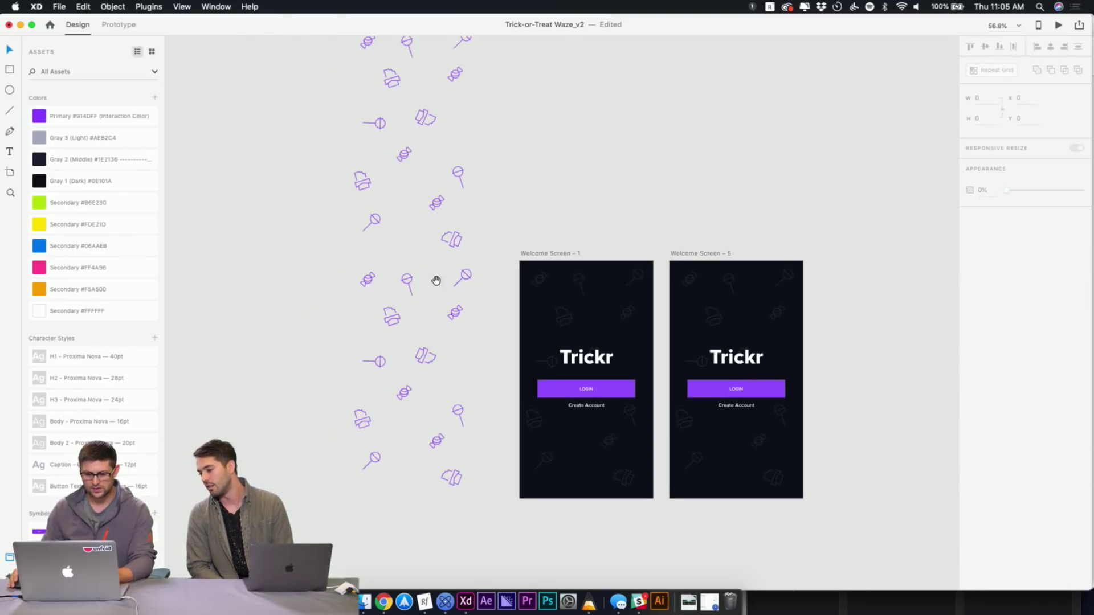
Look over the full length of the purple candy pattern copy and delete it from the canvas
click(362, 277)
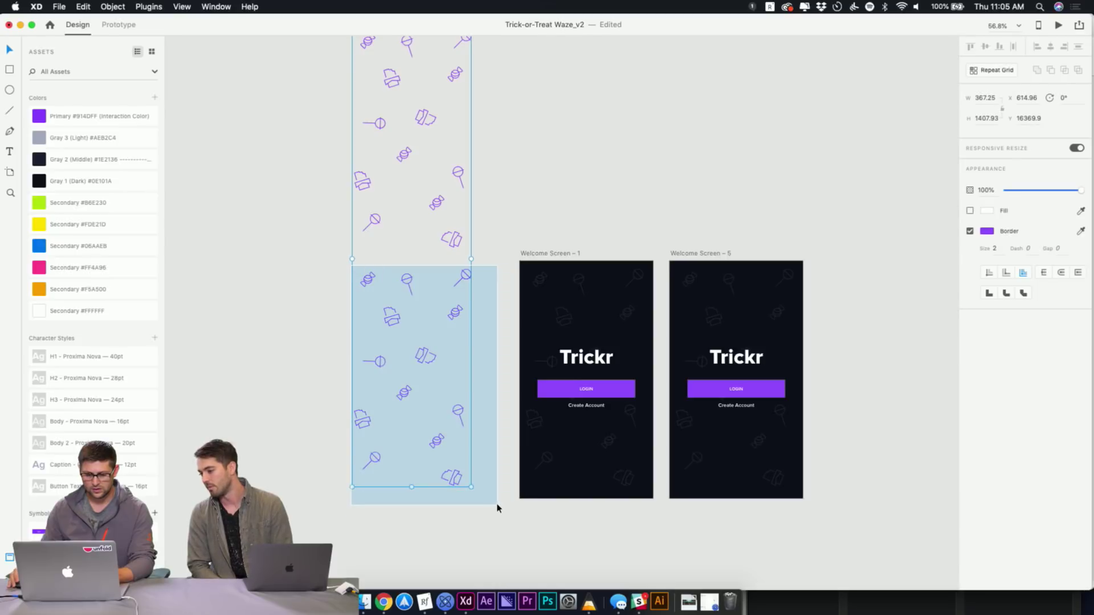
scroll(397, 144, up, 5)
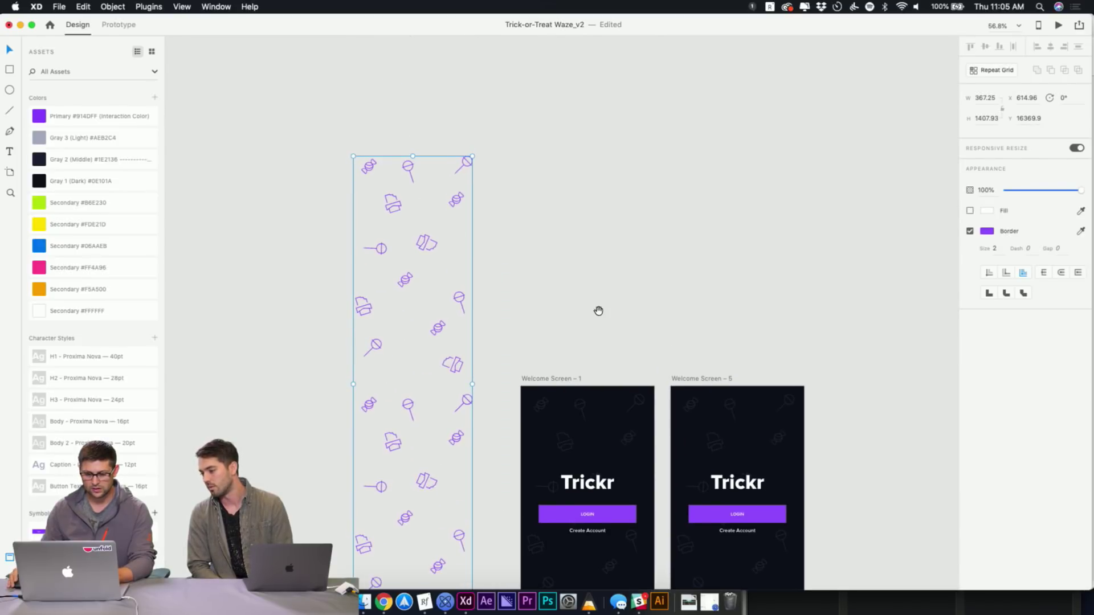
drag(599, 312, 543, 173)
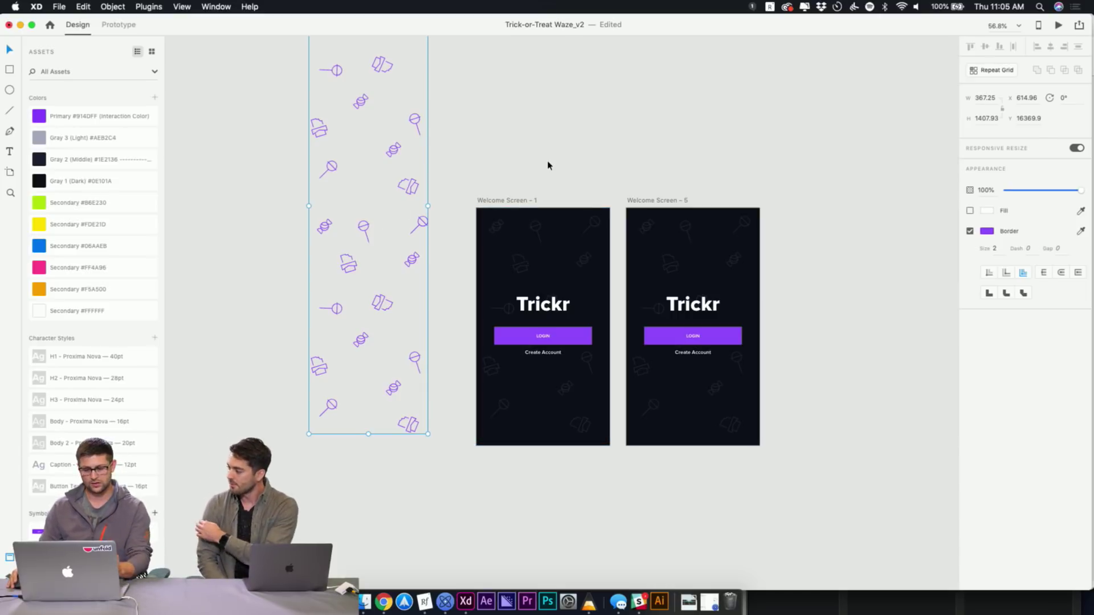
click(432, 196)
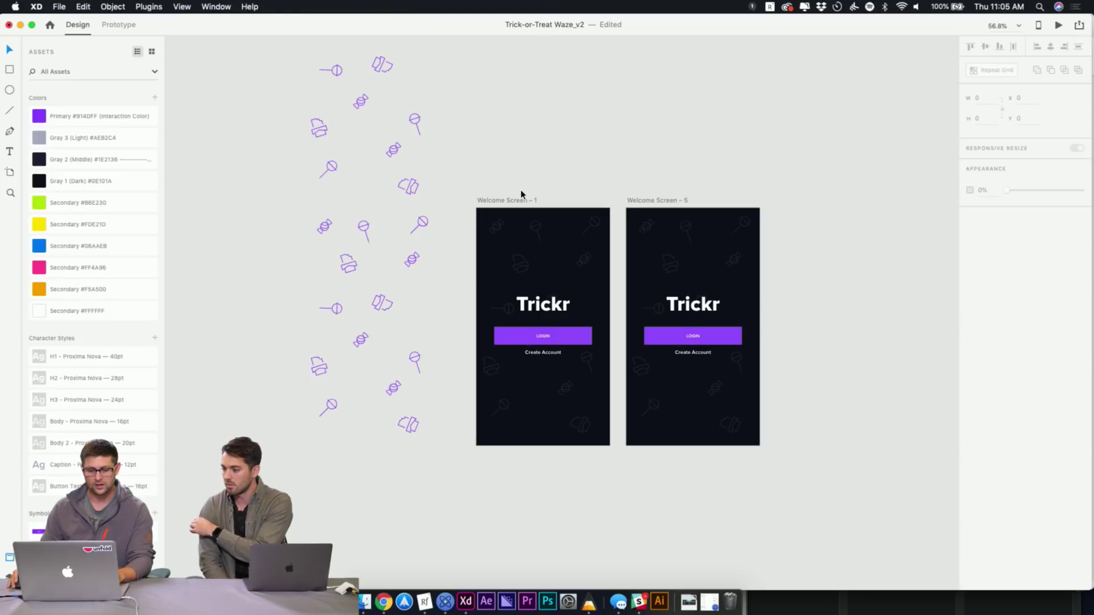
drag(556, 193, 541, 181)
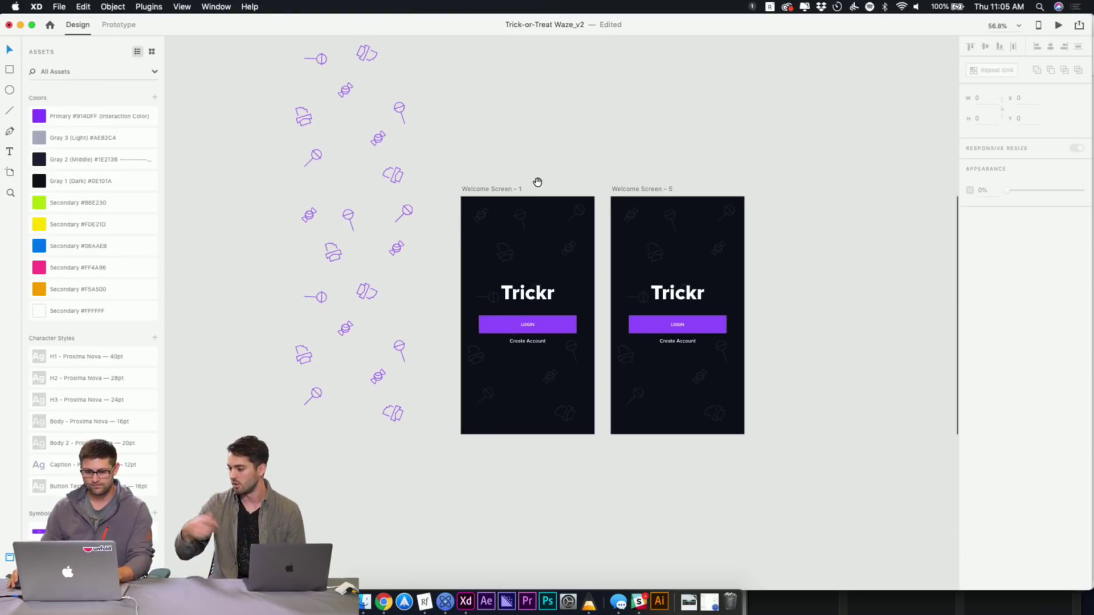
click(387, 180)
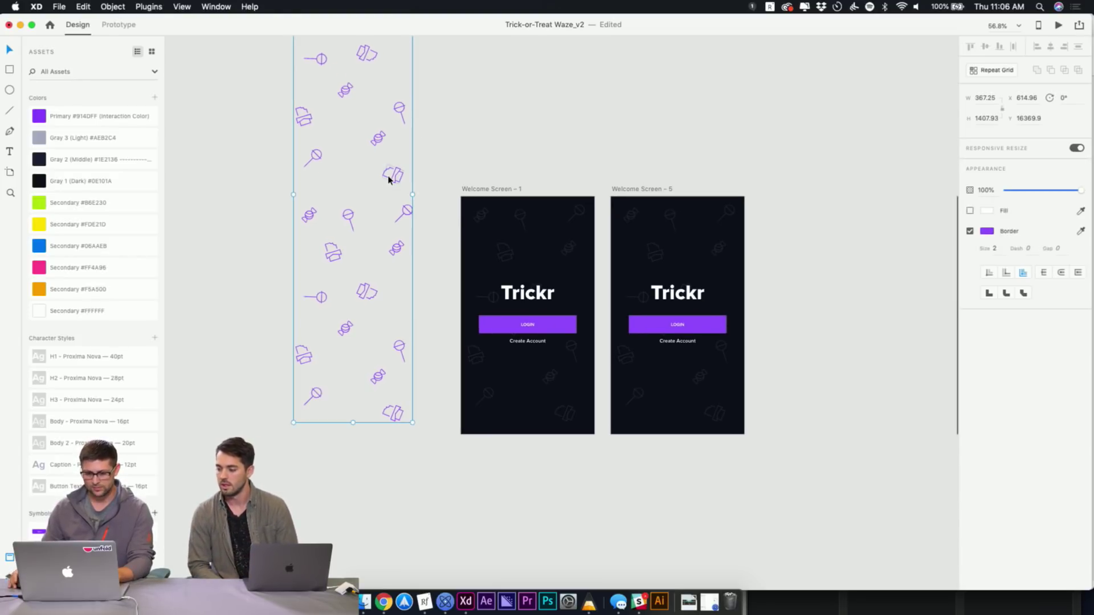
key(Delete)
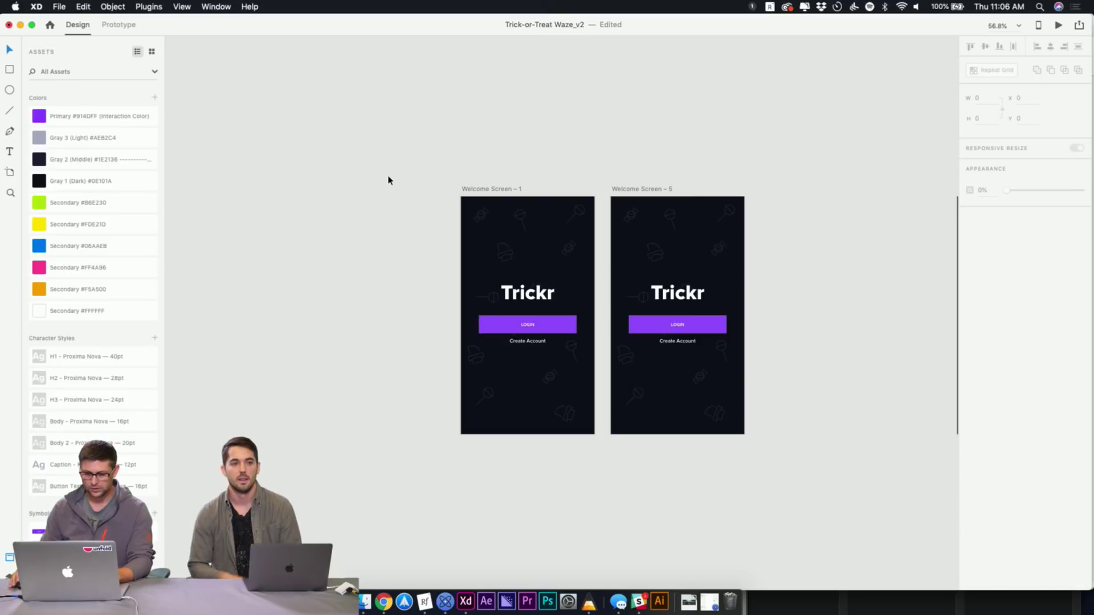
Examine the candy pattern on the Welcome Screen – 5 artboard up close
click(631, 214)
drag(762, 209, 721, 275)
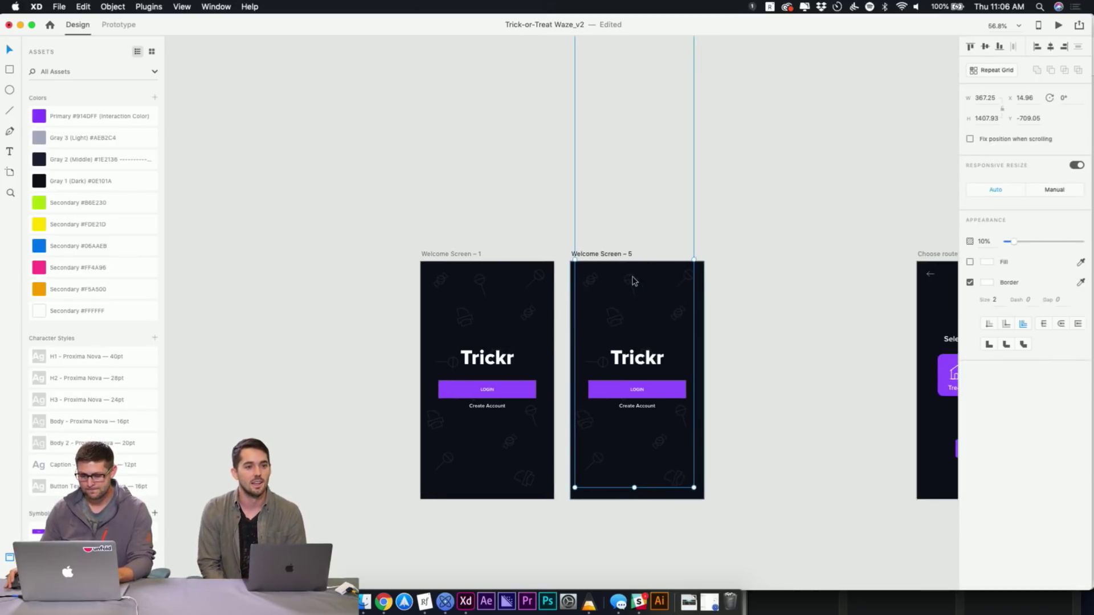
click(731, 276)
key(z)
drag(726, 262, 490, 501)
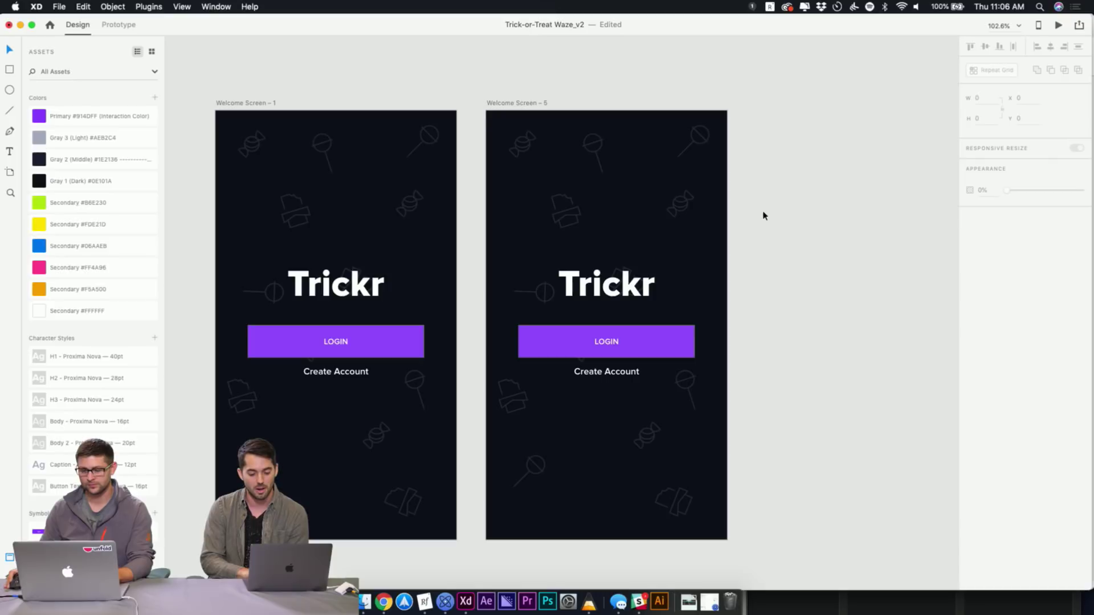
click(595, 160)
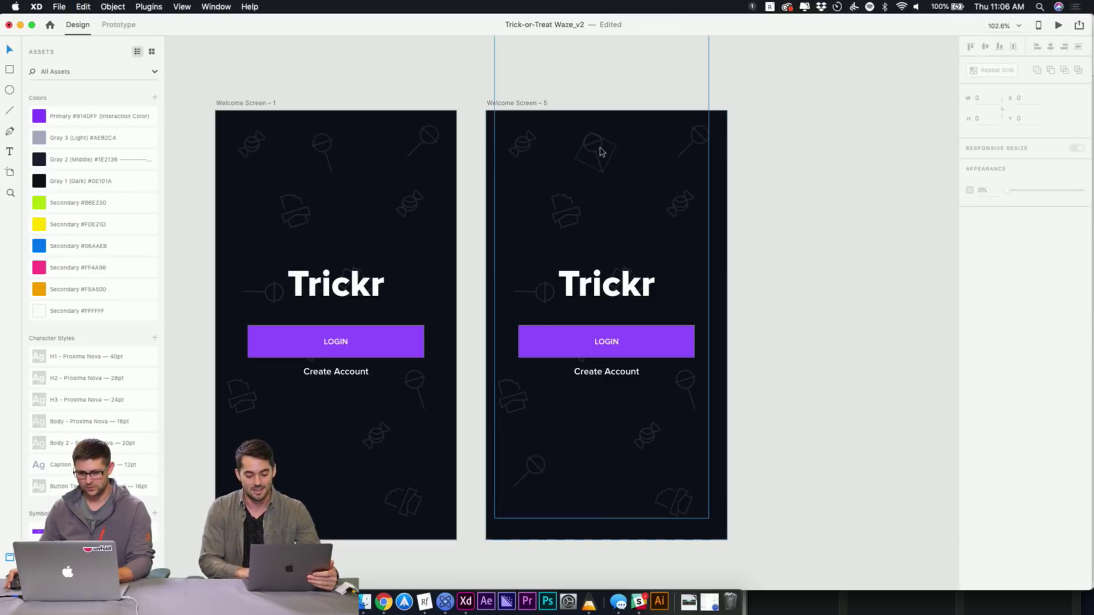
click(813, 122)
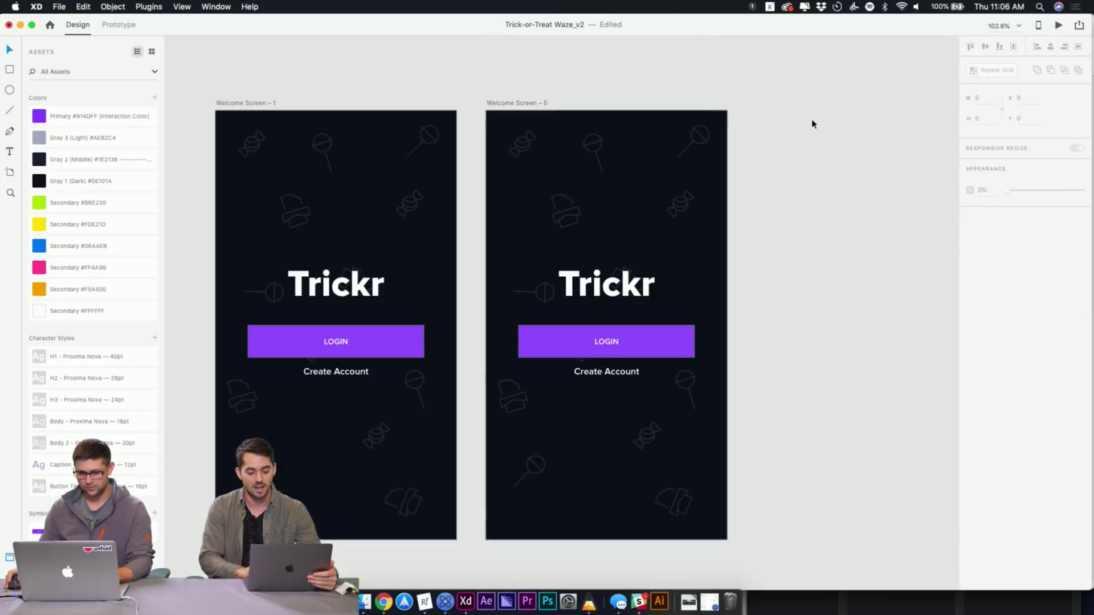
Duplicate the candy pattern on Welcome Screen – 5 and move the copy down to Y 9.95
click(585, 147)
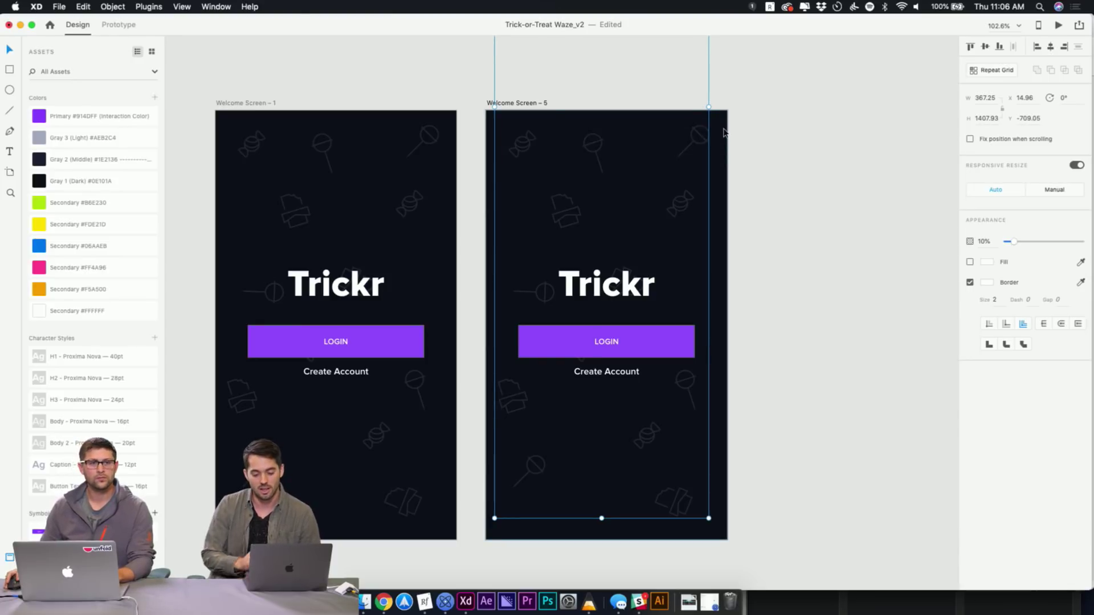
key(super+c)
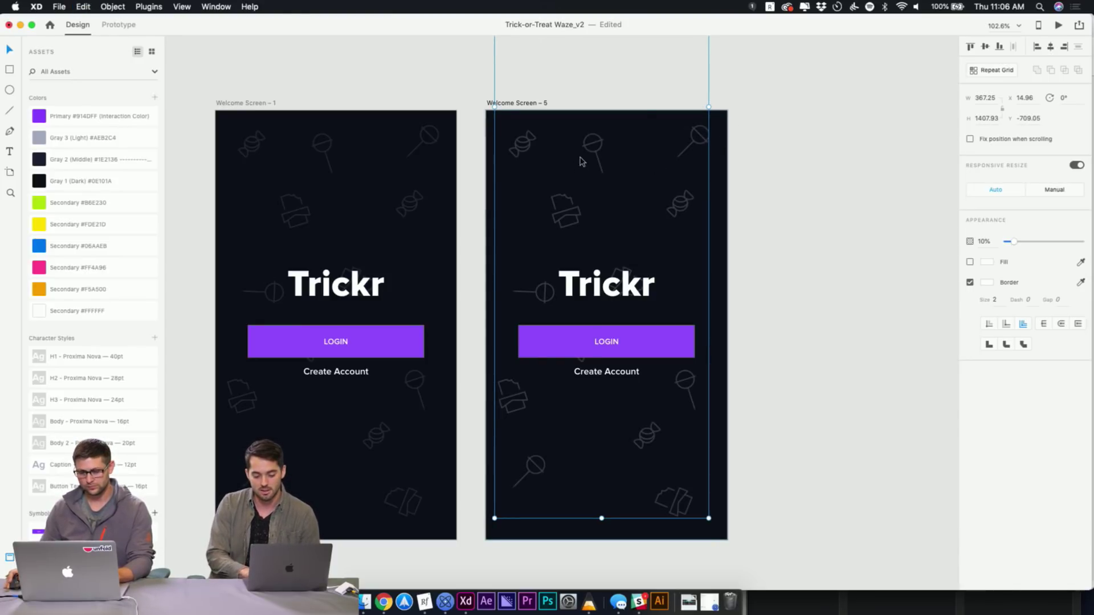
drag(591, 143, 590, 517)
key(shift+Down)
key(shift+Down)
key(shift+Down)
key(shift+Down)
key(shift+Down)
key(shift+Down)
key(shift+Down)
key(shift+Down)
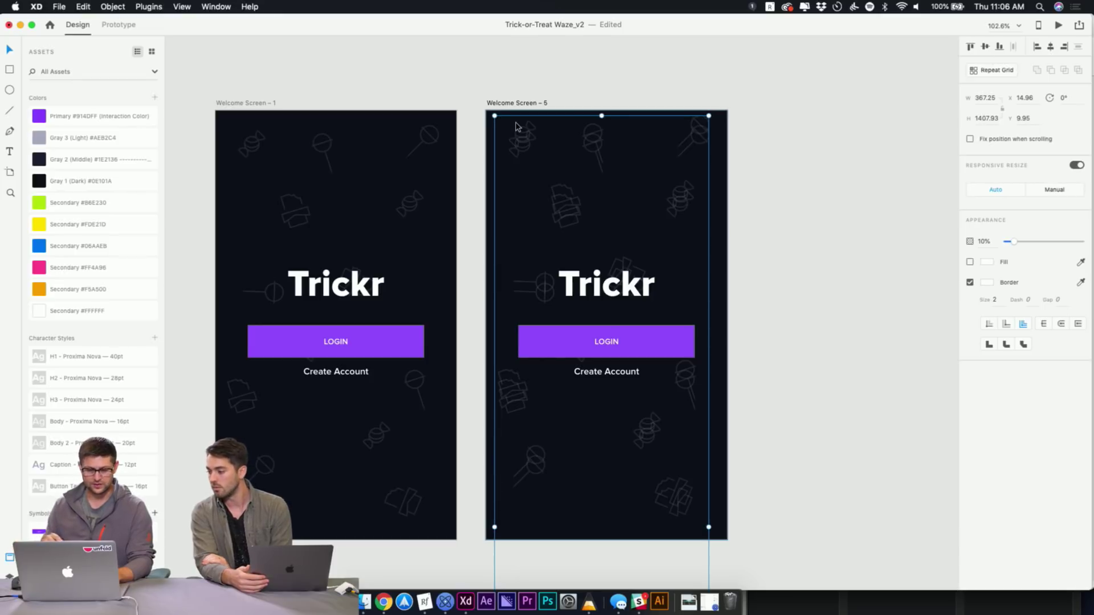
Nudge the duplicated candy pattern down to Y 26.95 so its icons line up with the original pattern's icons
key(z)
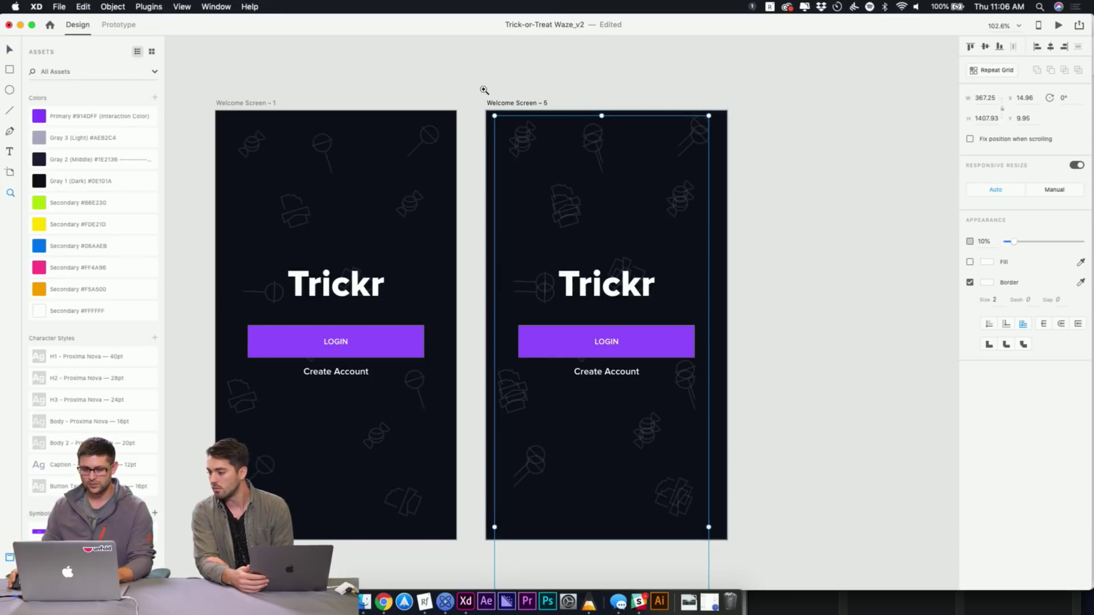
key(v)
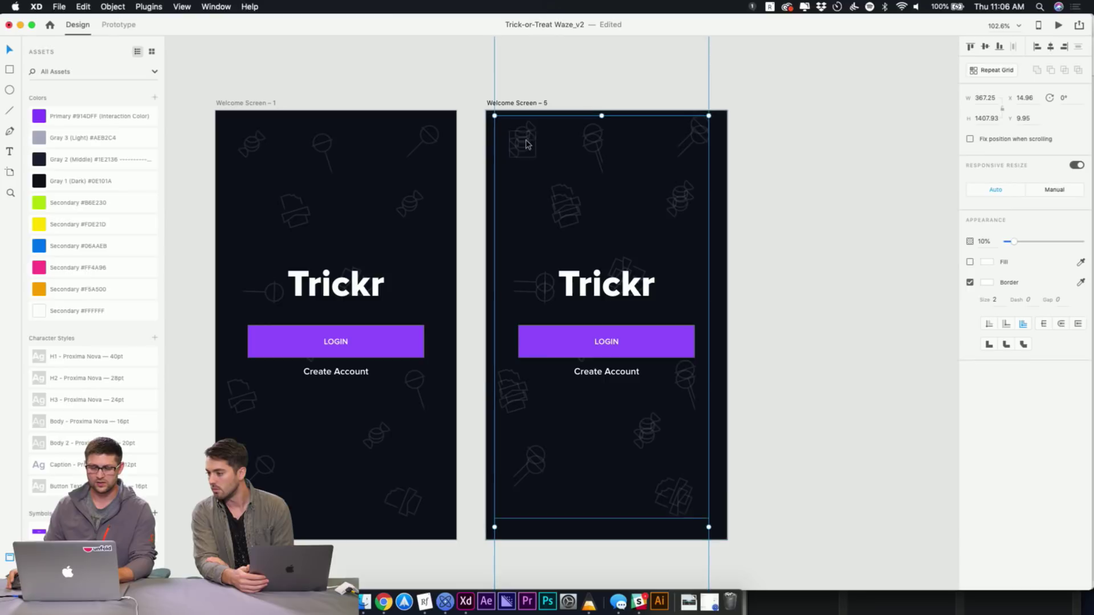
drag(485, 109, 572, 195)
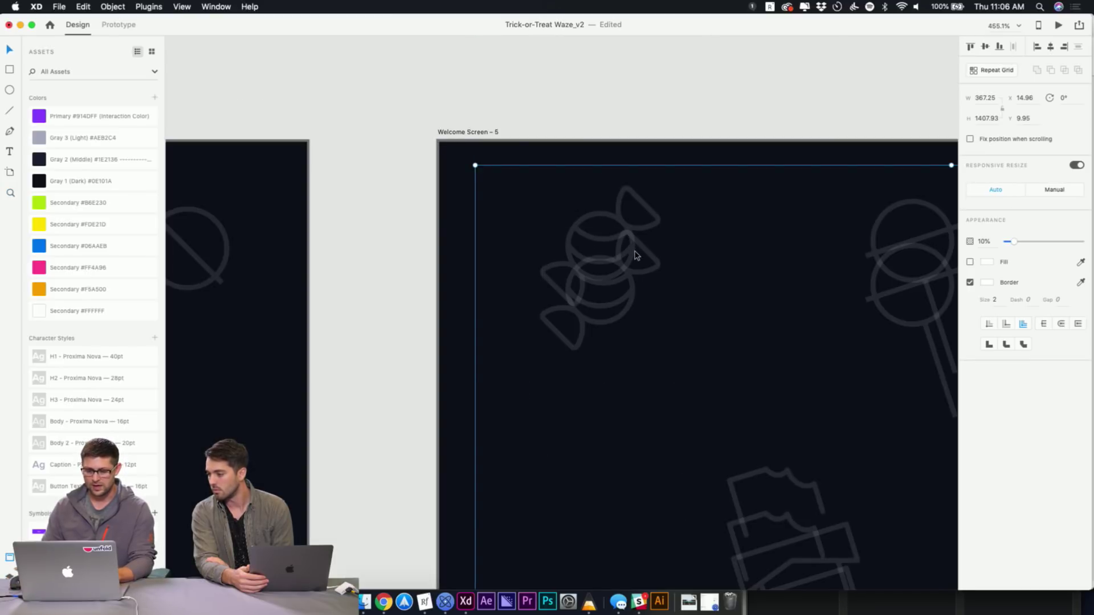
key(Down)
key(Down)
key(Down)
key(Down)
key(Down)
key(Down)
key(Down)
key(Down)
key(Down)
key(Down)
key(Down)
key(Down)
key(Down)
key(Down)
key(Down)
key(Down)
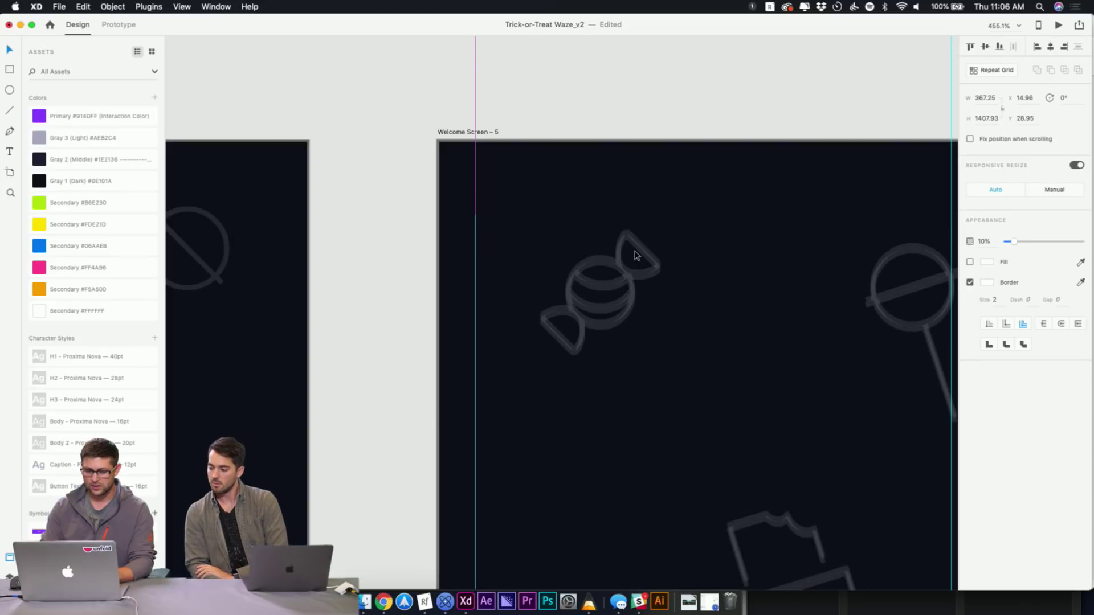
key(Down)
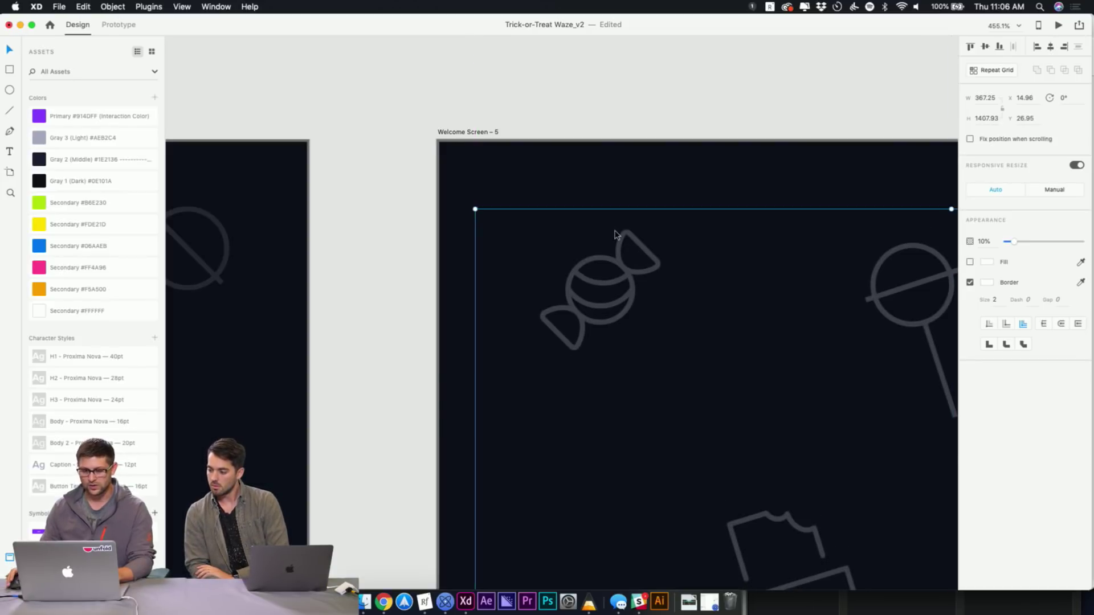
Inspect the overlapping candy patterns around the Trickr title and LOGIN button on Welcome Screen – 5
scroll(635, 252, down, 5)
drag(593, 342, 610, 270)
key(super+z)
scroll(608, 276, down, 4)
scroll(608, 285, down, 3)
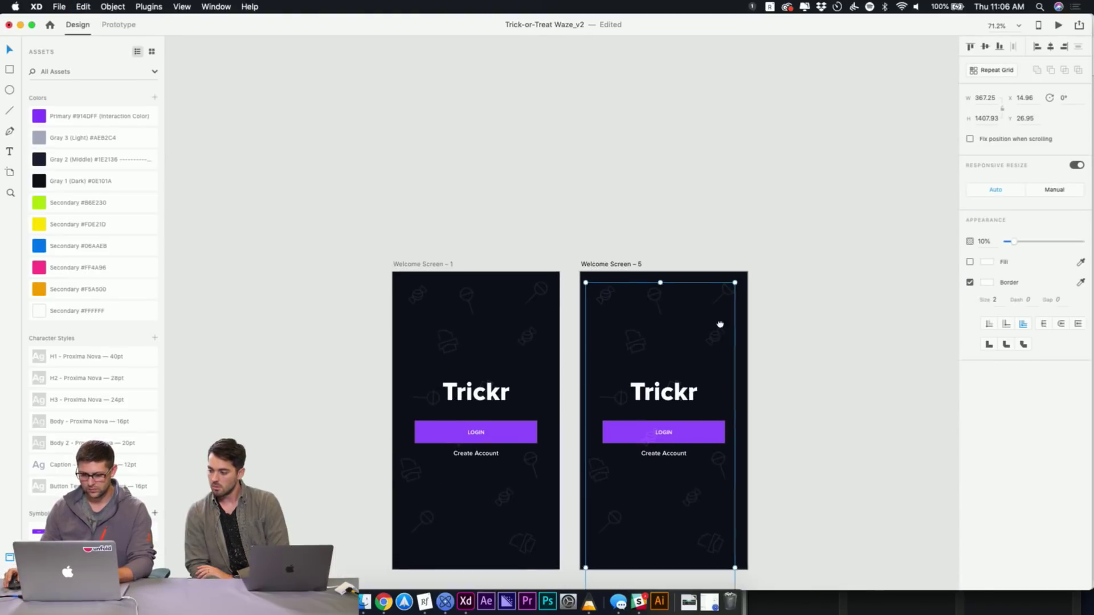
click(712, 261)
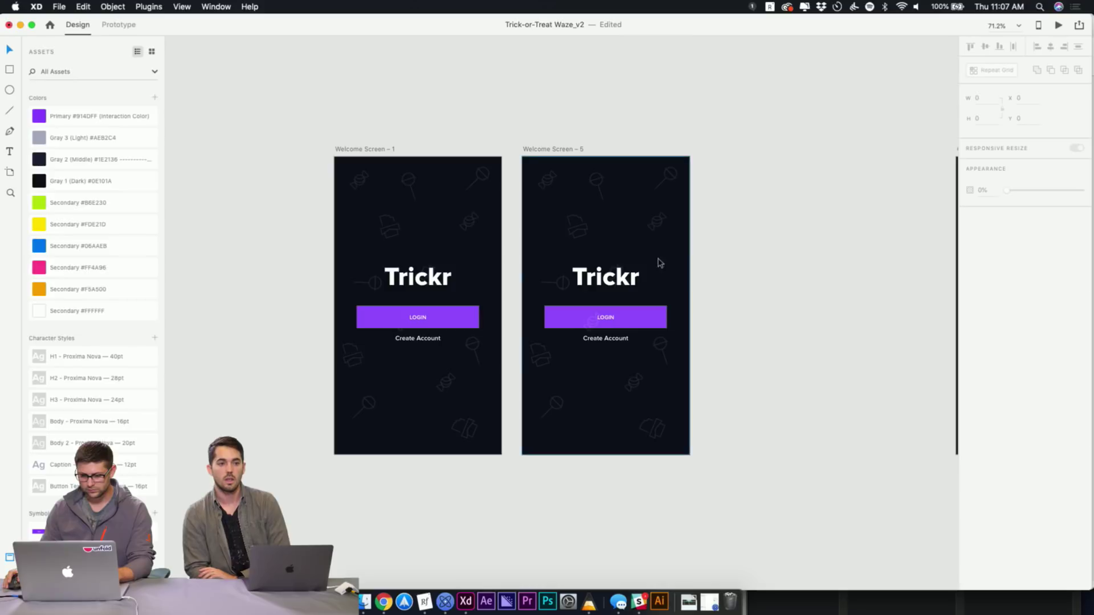
scroll(704, 222, up, 4)
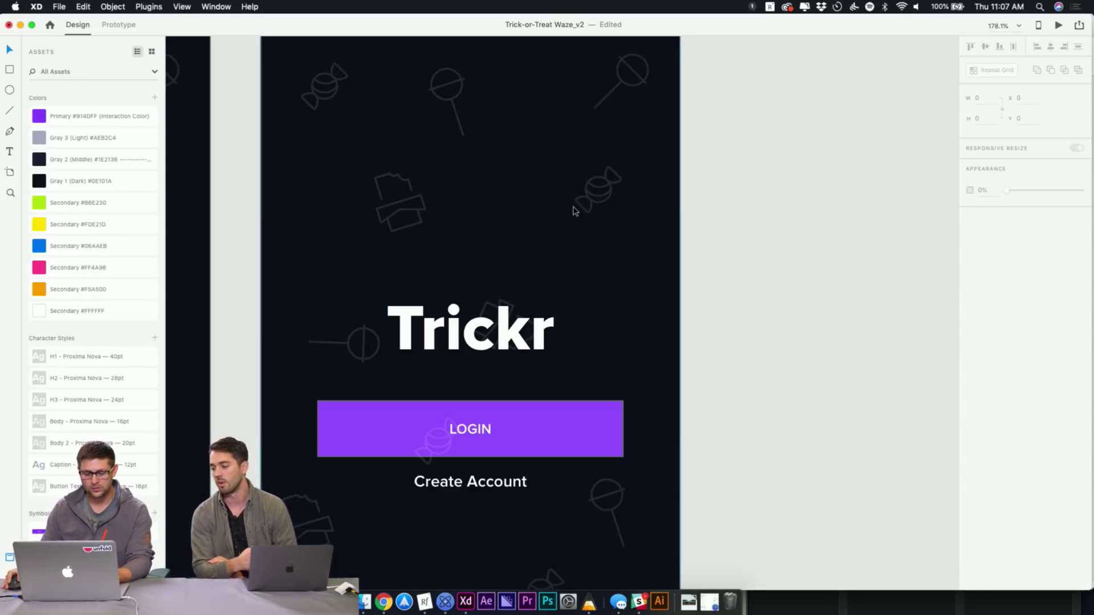
Compare the candy patterns on Welcome Screen – 1 and Welcome Screen – 5 side by side
click(590, 196)
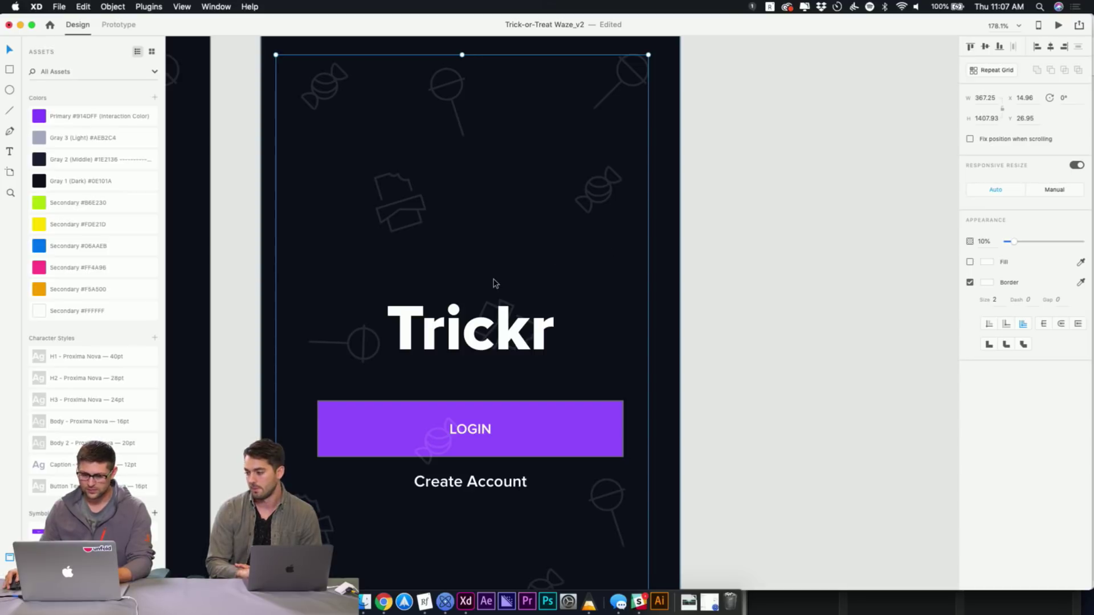
scroll(494, 283, down, 4)
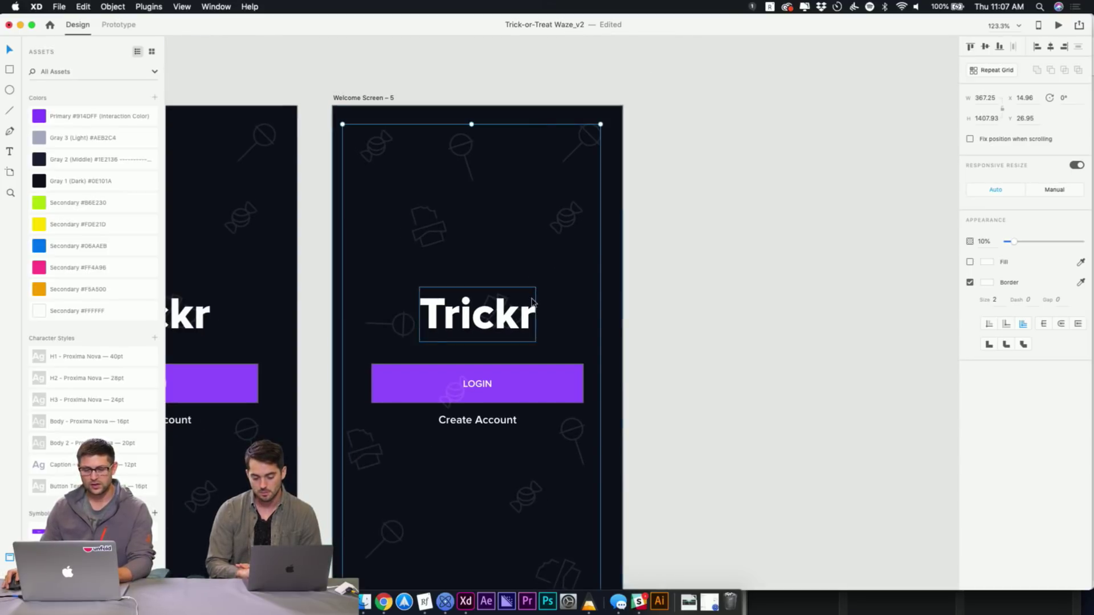
scroll(489, 286, down, 3)
scroll(529, 305, down, 2)
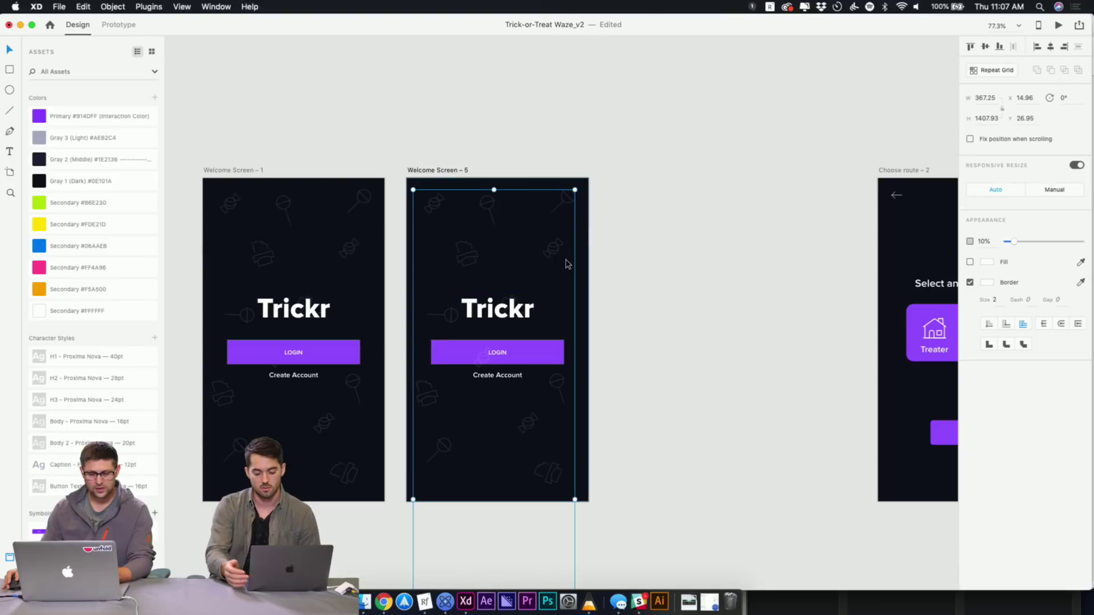
click(660, 150)
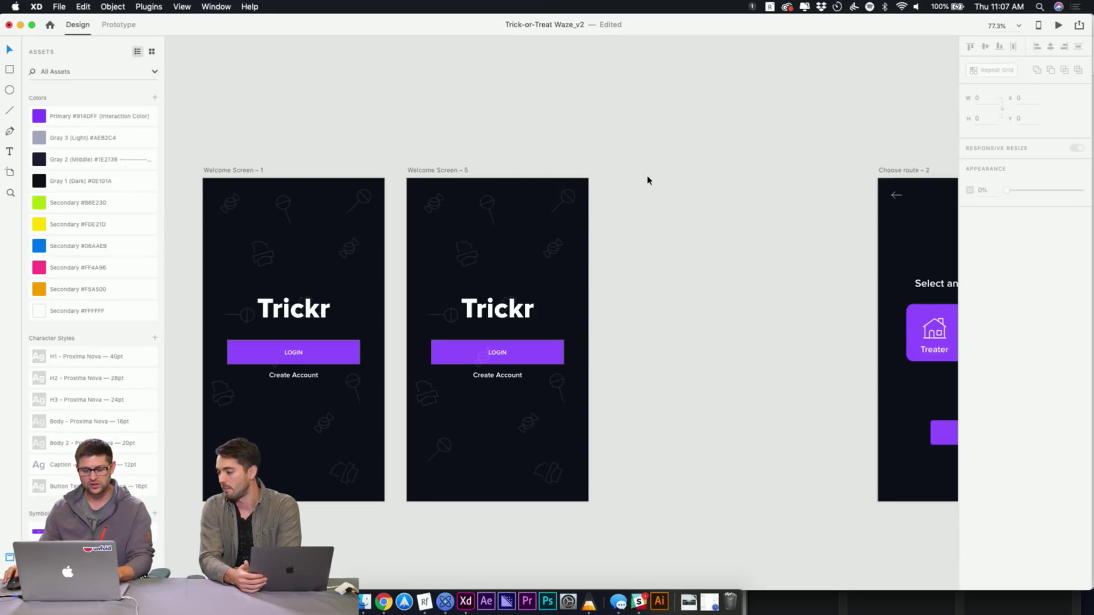
scroll(642, 357, down, 3)
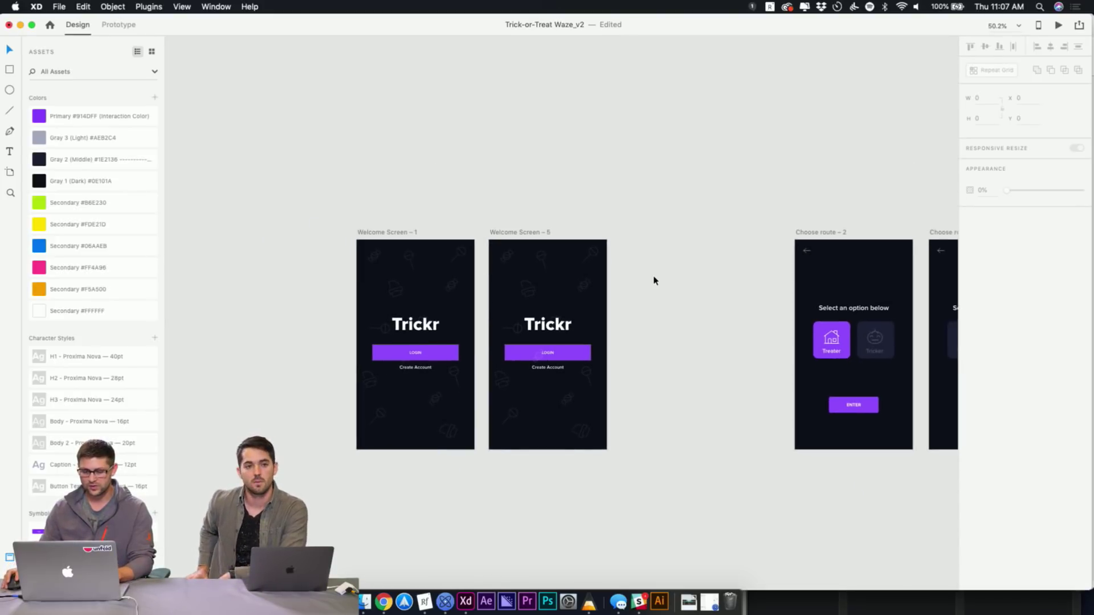
Review the wireframe artboards and the dark designs below them, then return to the two welcome screens
drag(695, 227, 498, 440)
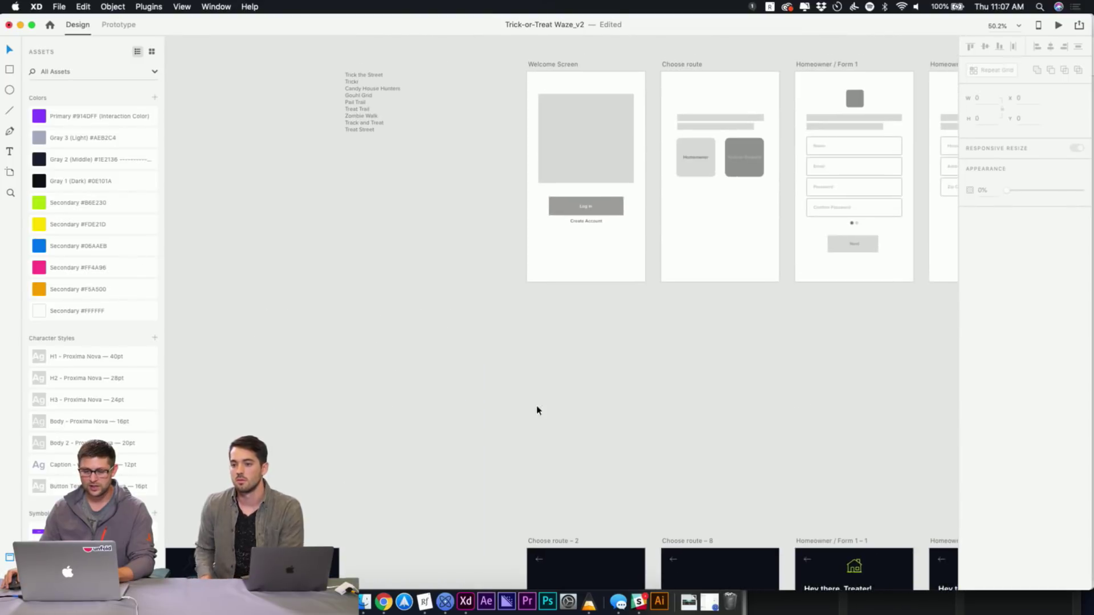
scroll(676, 315, right, 5)
scroll(676, 315, up, 2)
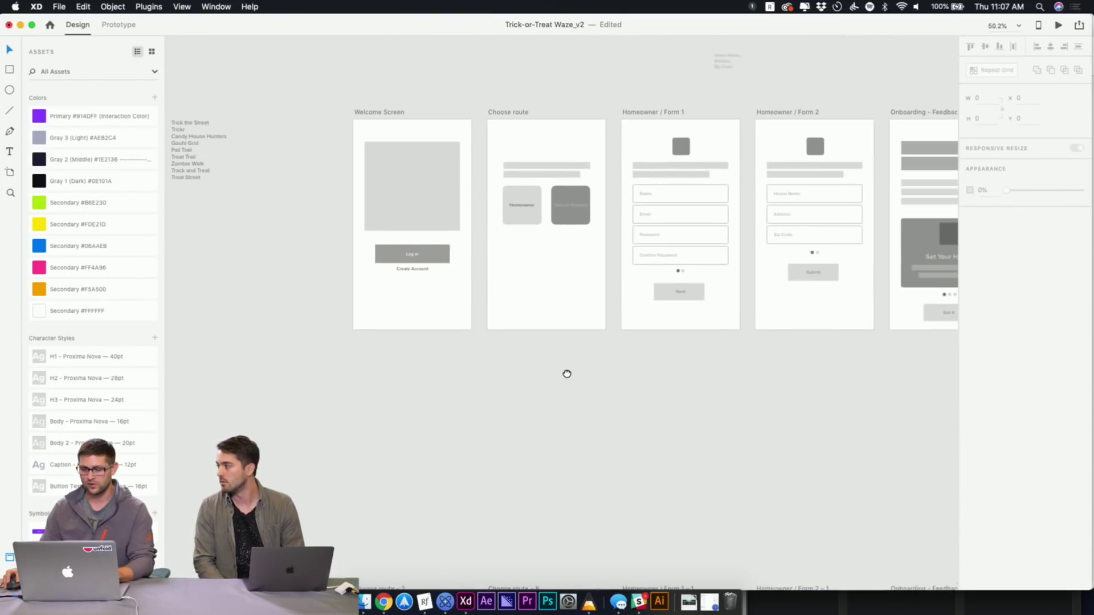
scroll(637, 376, right, 5)
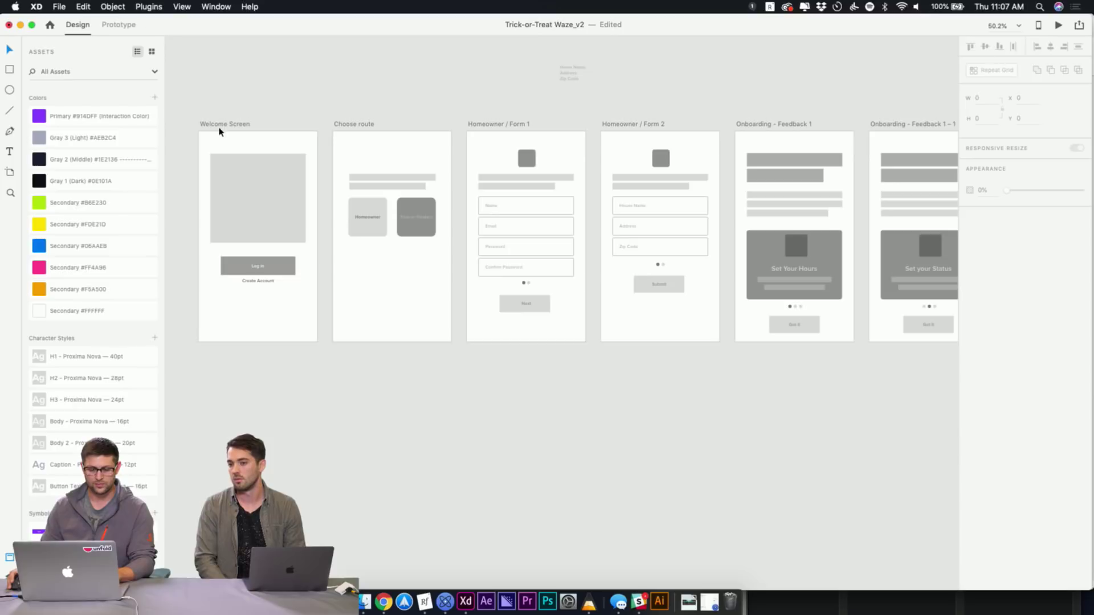
drag(541, 139, 486, 139)
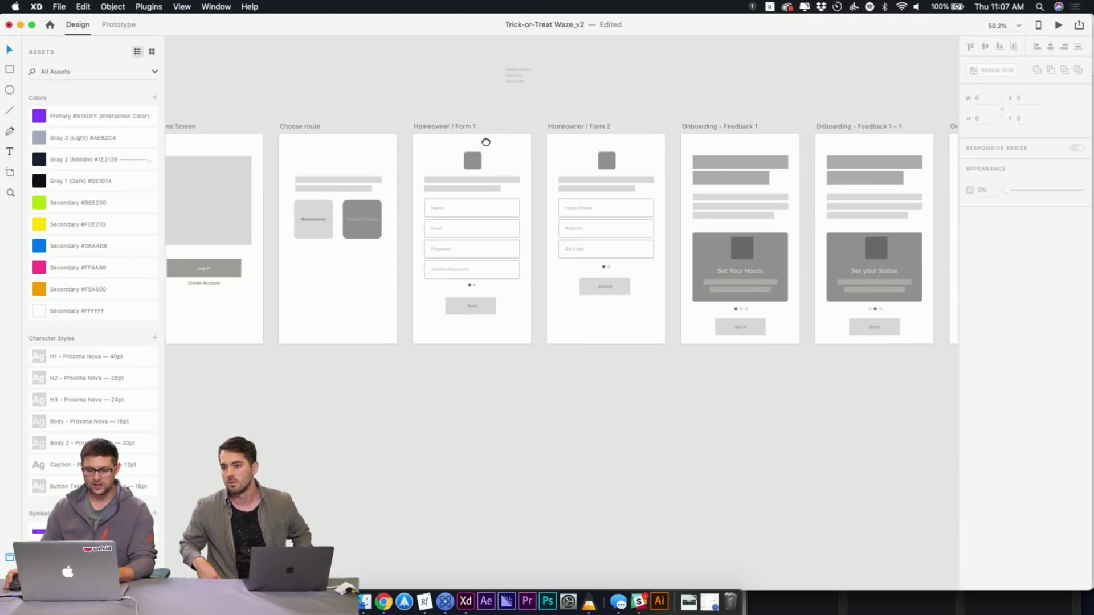
drag(326, 125, 382, 117)
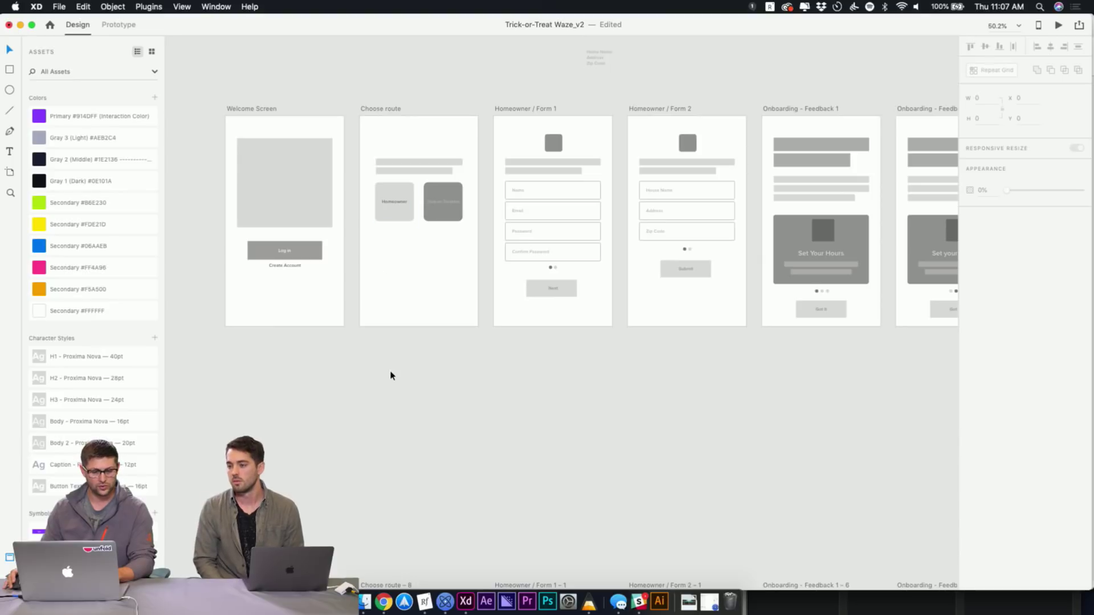
scroll(393, 268, down, 8)
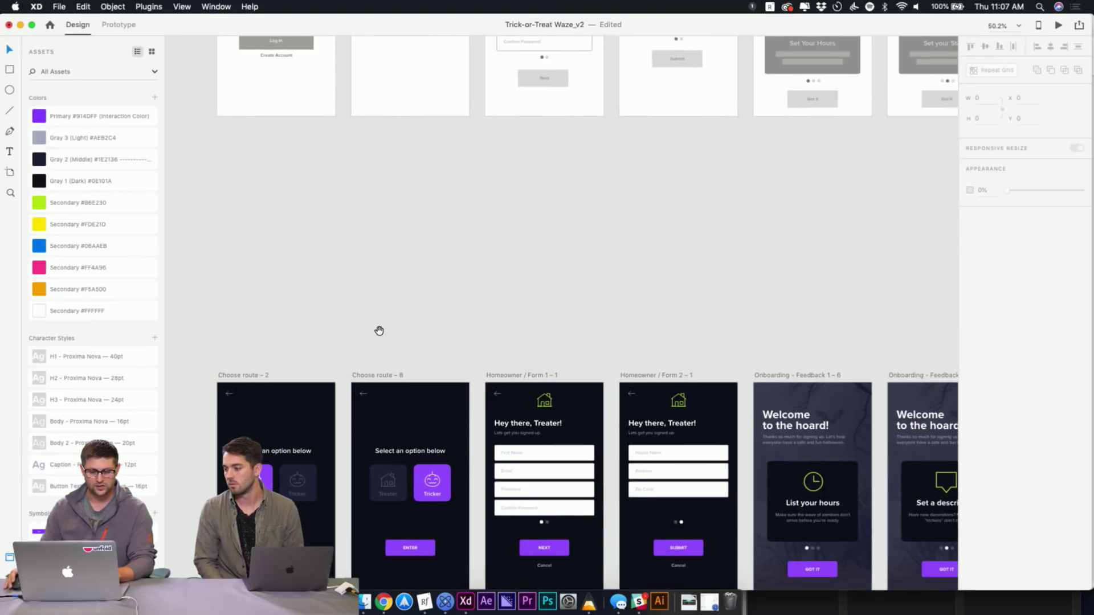
click(382, 372)
drag(378, 119, 373, 300)
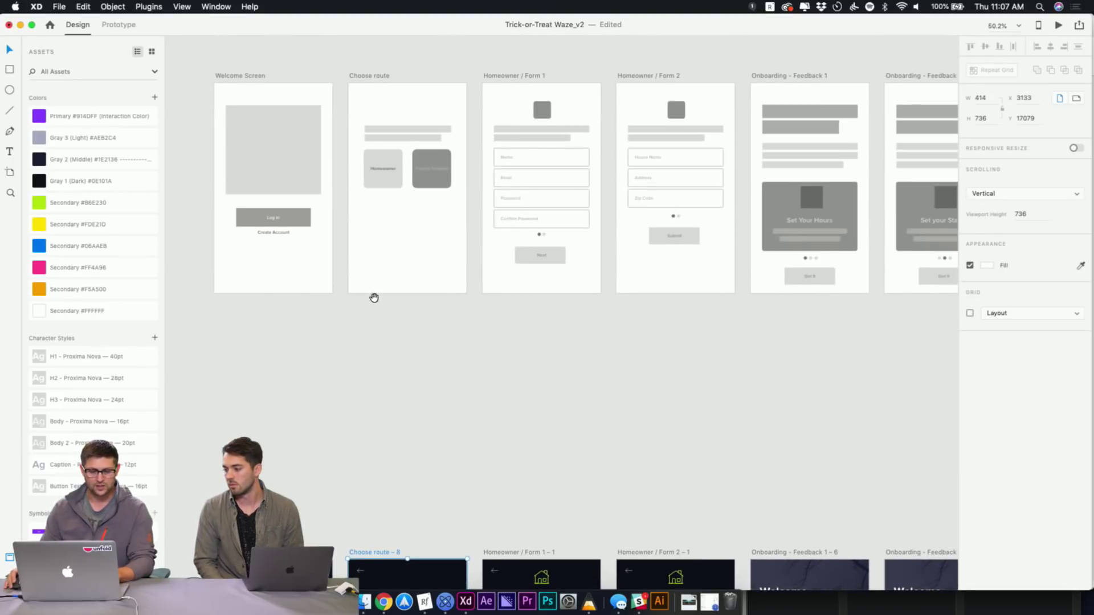
drag(583, 463, 556, 358)
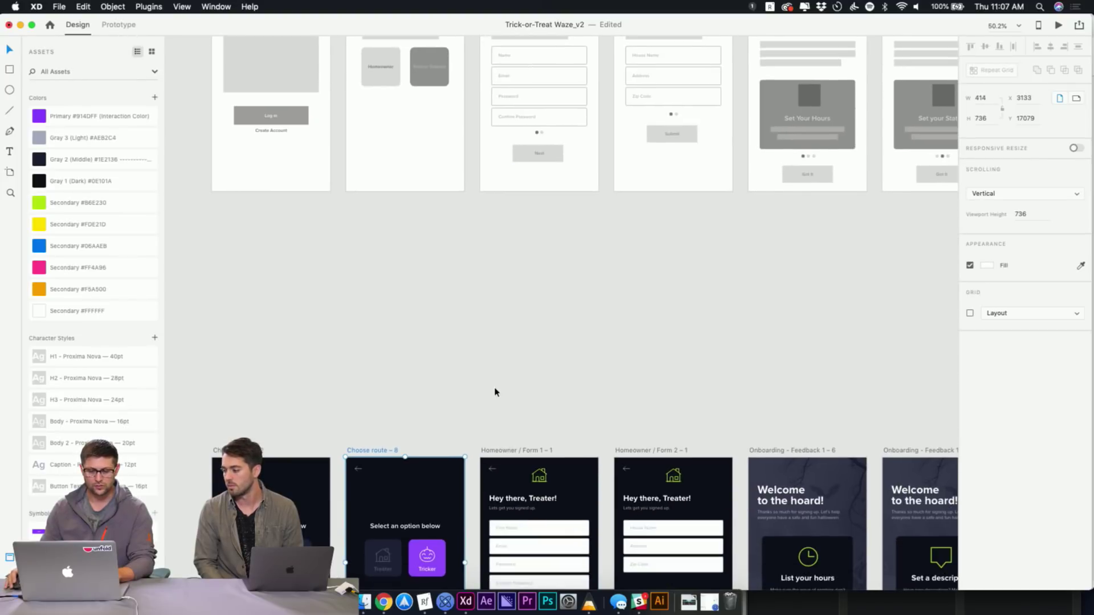
drag(522, 441, 481, 249)
click(481, 249)
drag(386, 268, 762, 217)
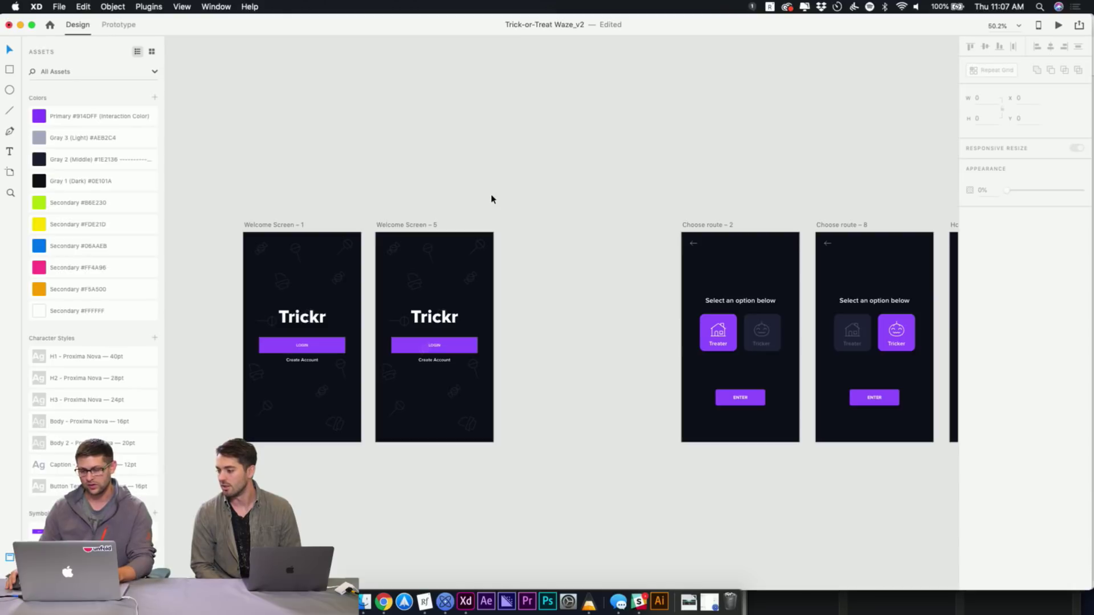
Place the candy pattern on Welcome Screen – 5 behind the Trickr title and LOGIN button but above the background
scroll(370, 399, up, 5)
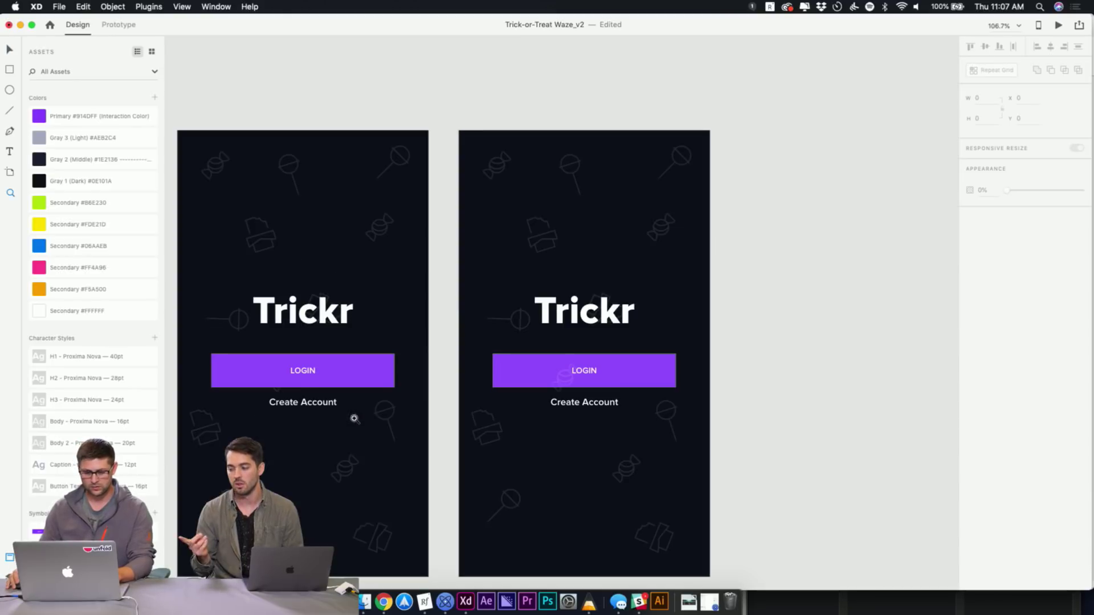
click(535, 237)
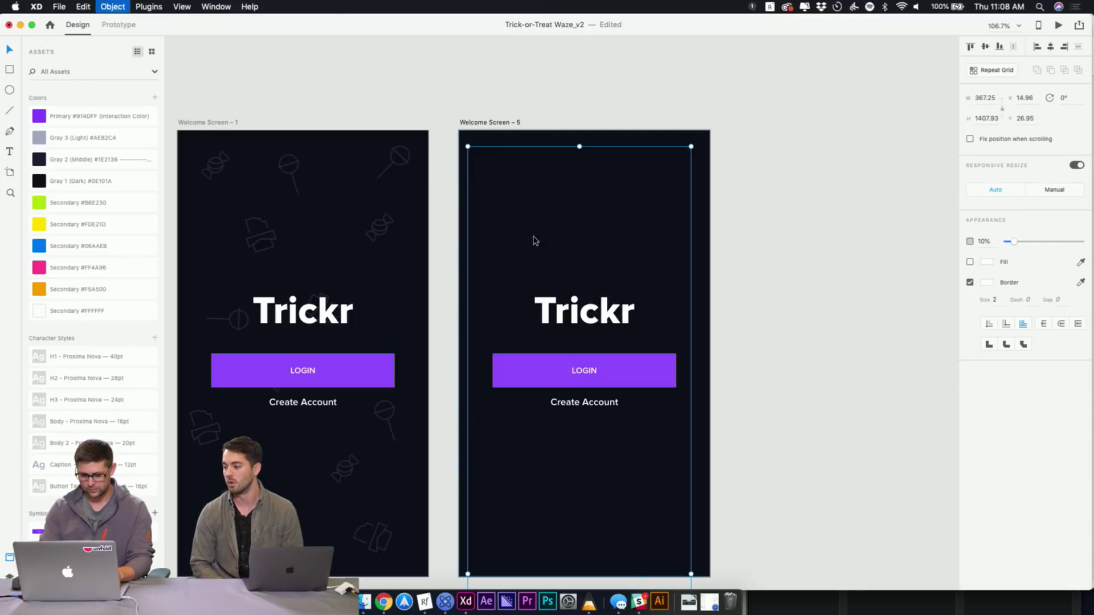
click(751, 214)
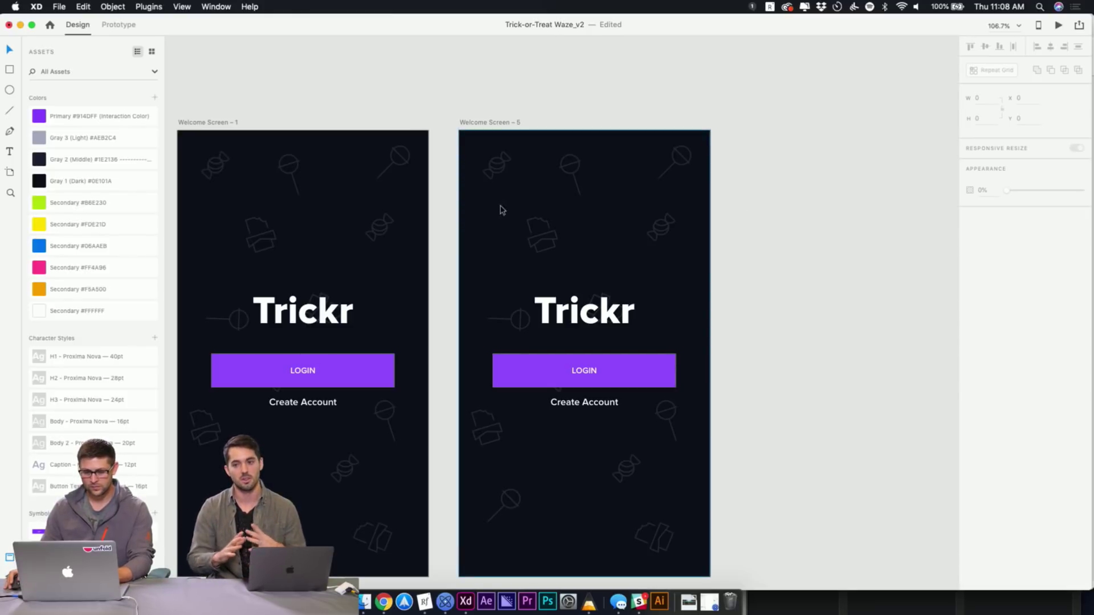
Survey all the project's artboards in overview, then return to the two welcome screens
scroll(533, 265, down, 15)
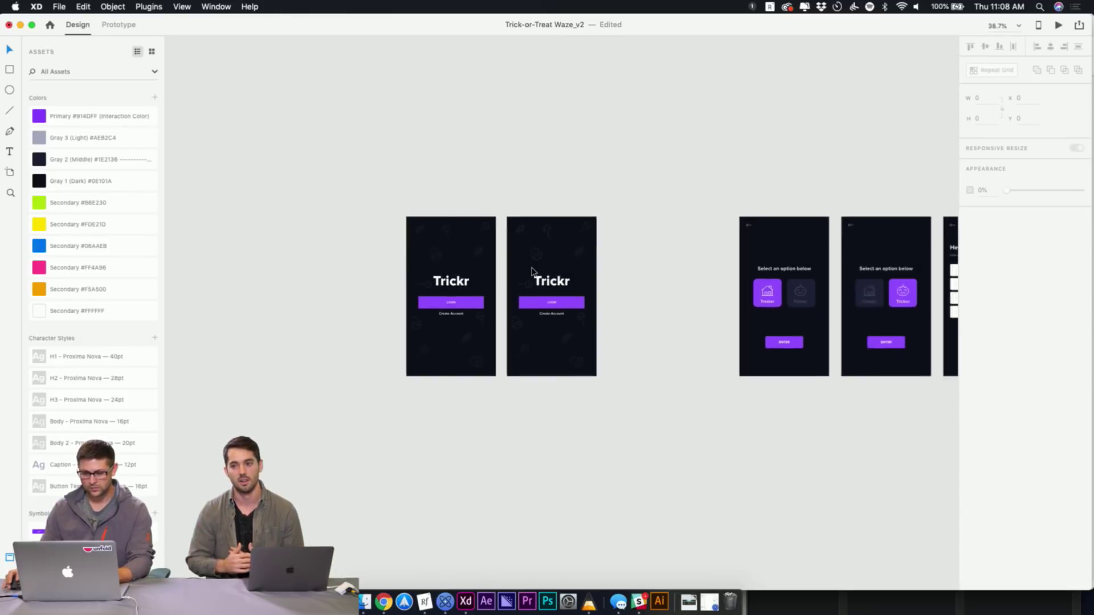
scroll(532, 272, down, 5)
scroll(569, 239, up, 5)
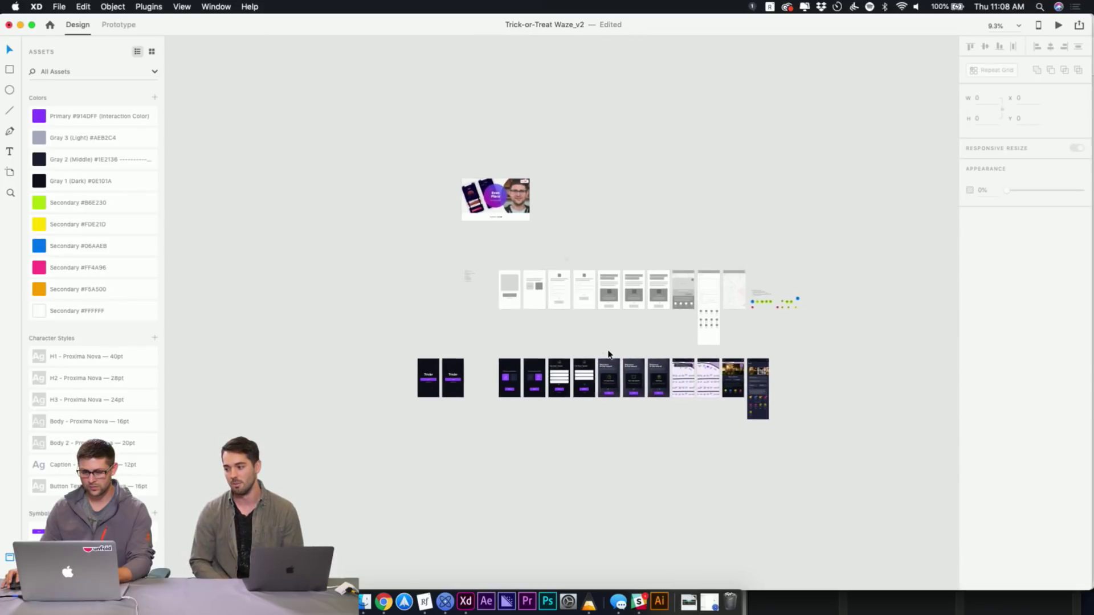
scroll(621, 199, up, 10)
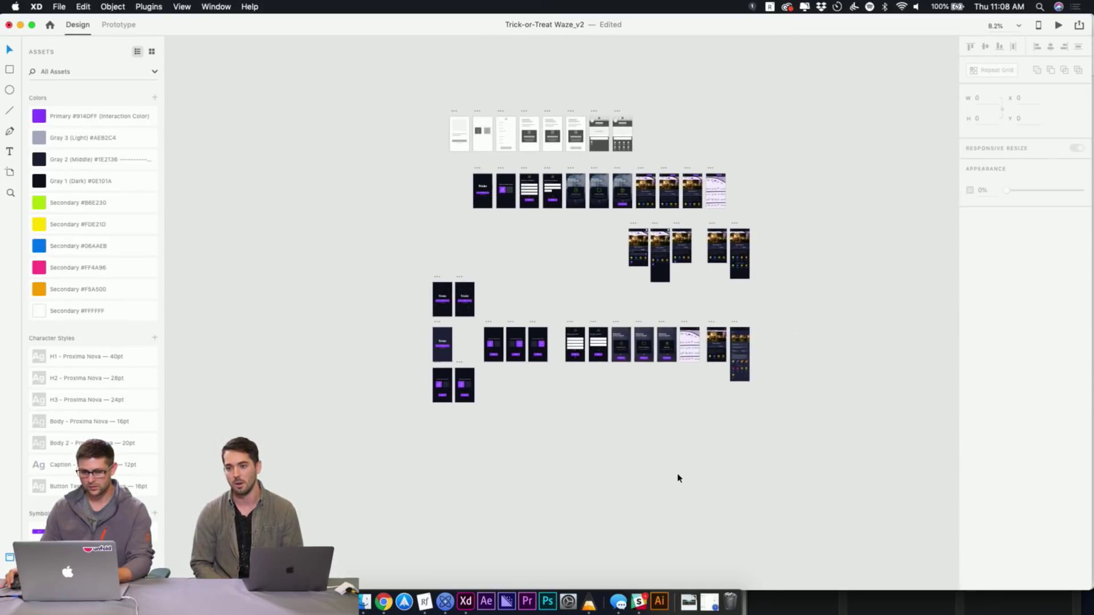
scroll(672, 486, down, 15)
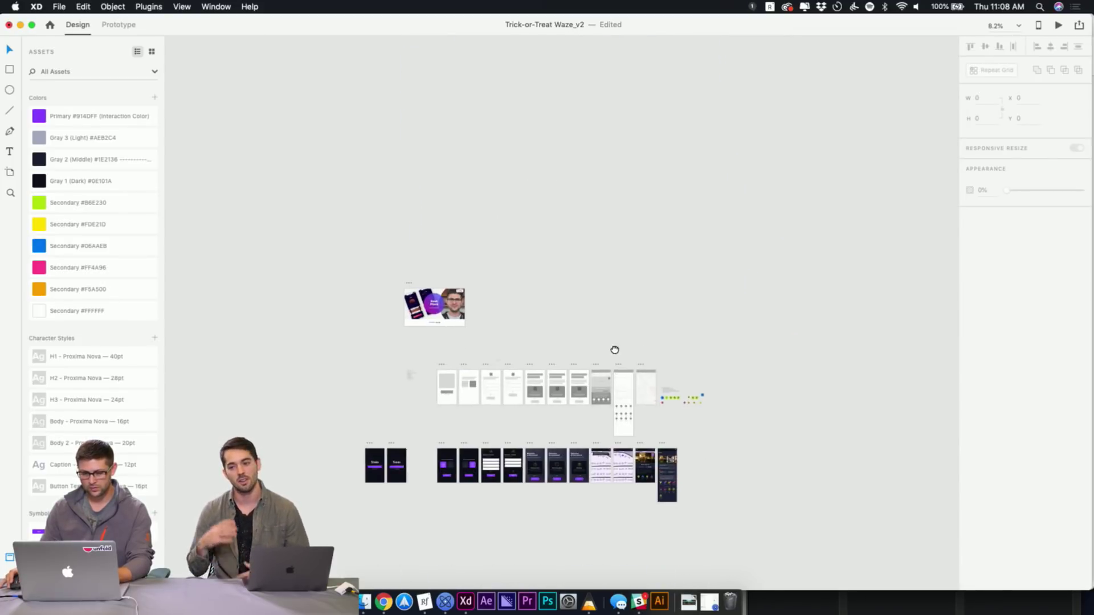
scroll(434, 398, up, 10)
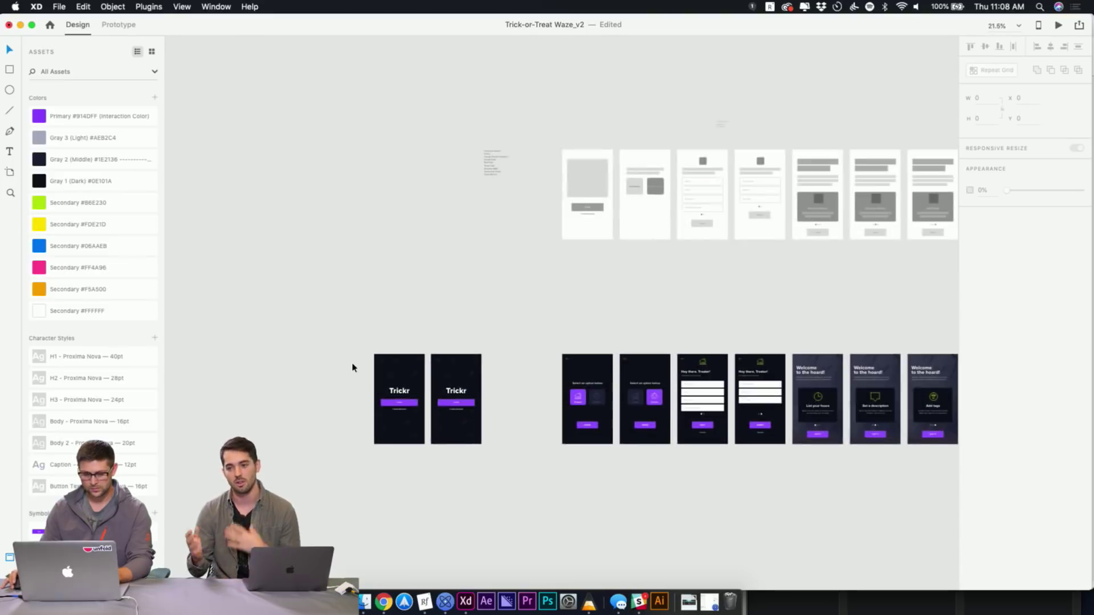
scroll(417, 391, up, 10)
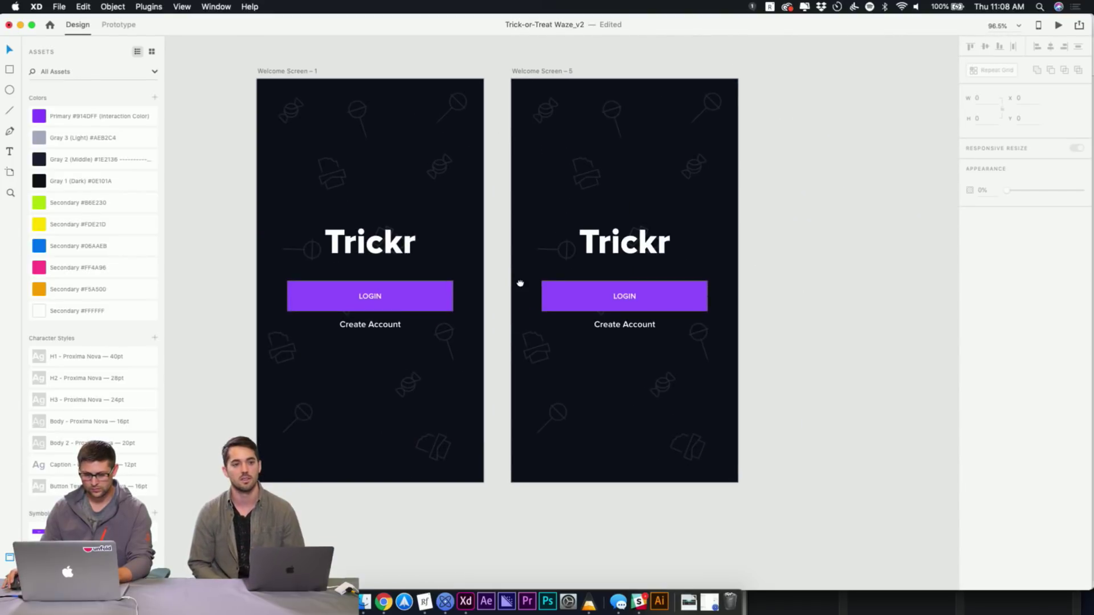
Link Welcome Screen – 1 to Welcome Screen – 5 in Prototype mode using the Time trigger and an Auto-Animate action
click(316, 73)
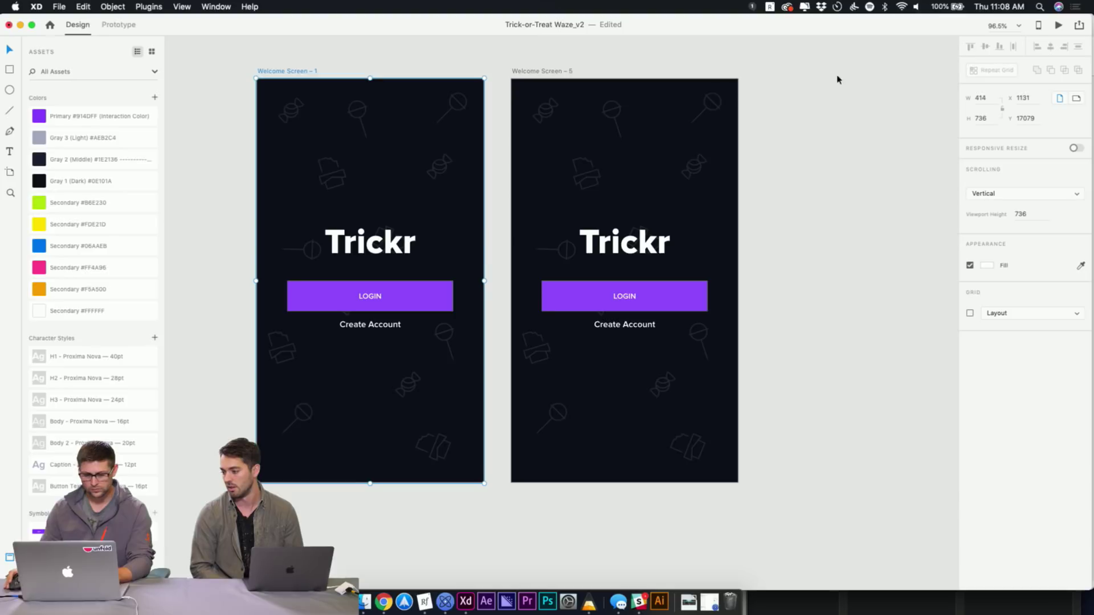
click(113, 27)
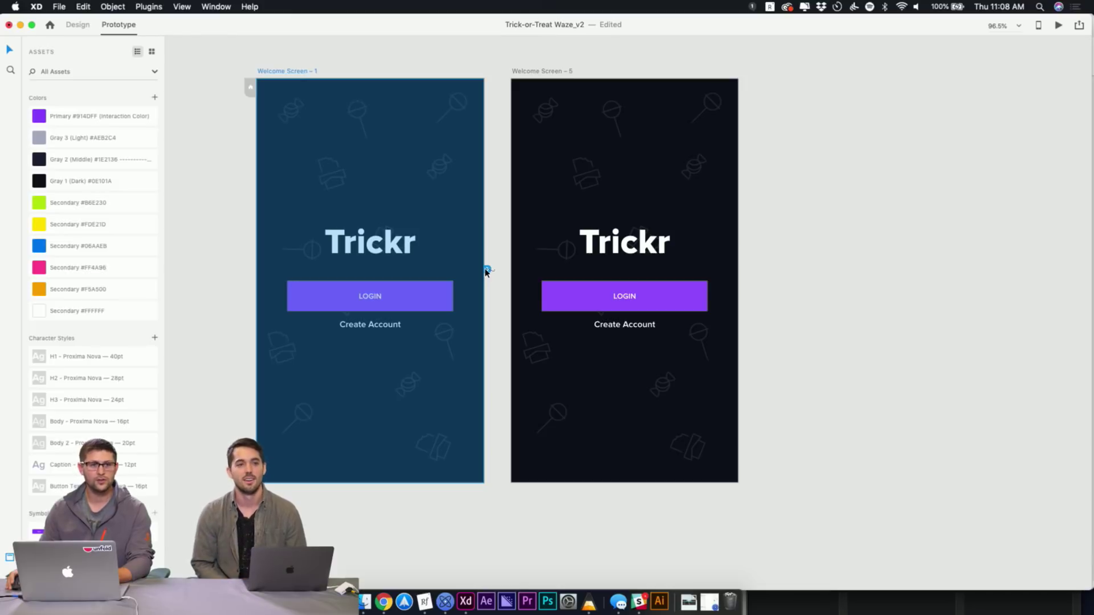
drag(486, 272, 520, 269)
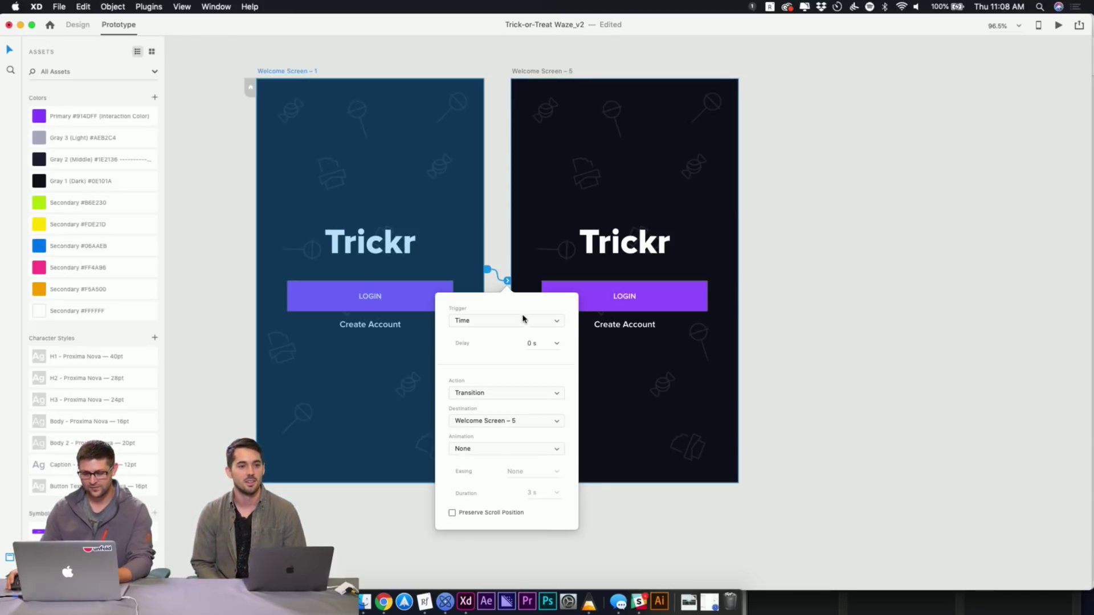
click(524, 398)
click(505, 403)
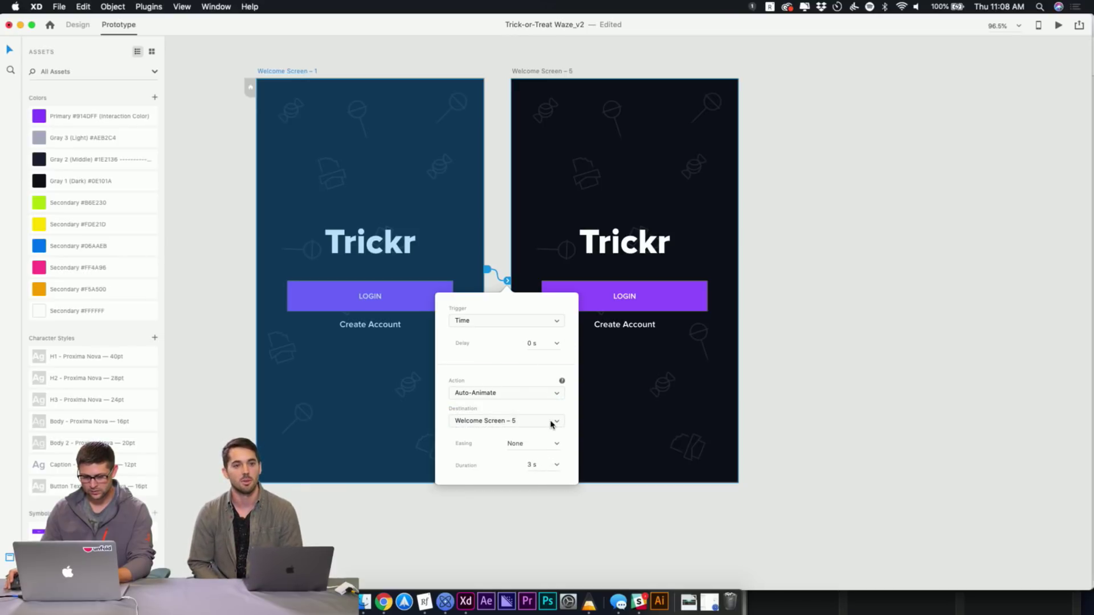
click(791, 227)
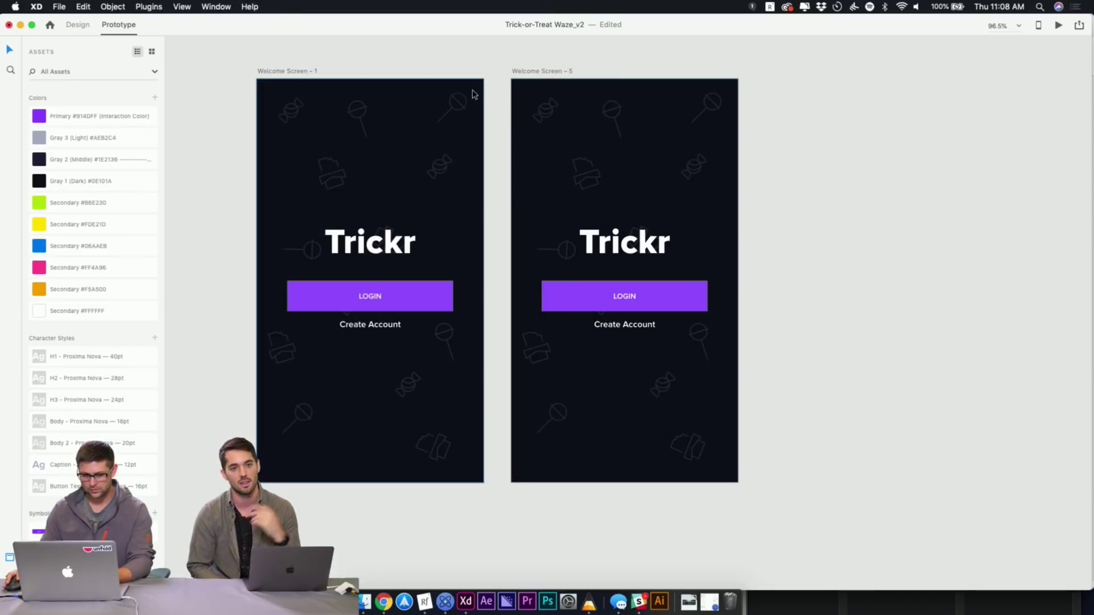
Show the layers and compare the candy pattern groups' names on Welcome Screen – 1 and Welcome Screen – 5
click(465, 106)
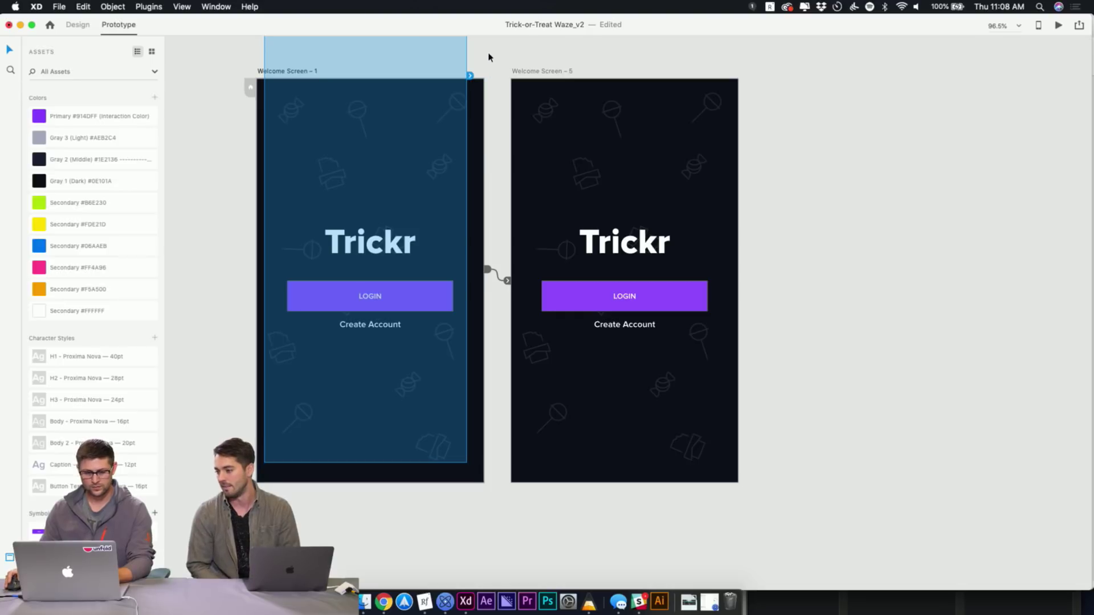
key(super+y)
click(471, 106)
click(461, 109)
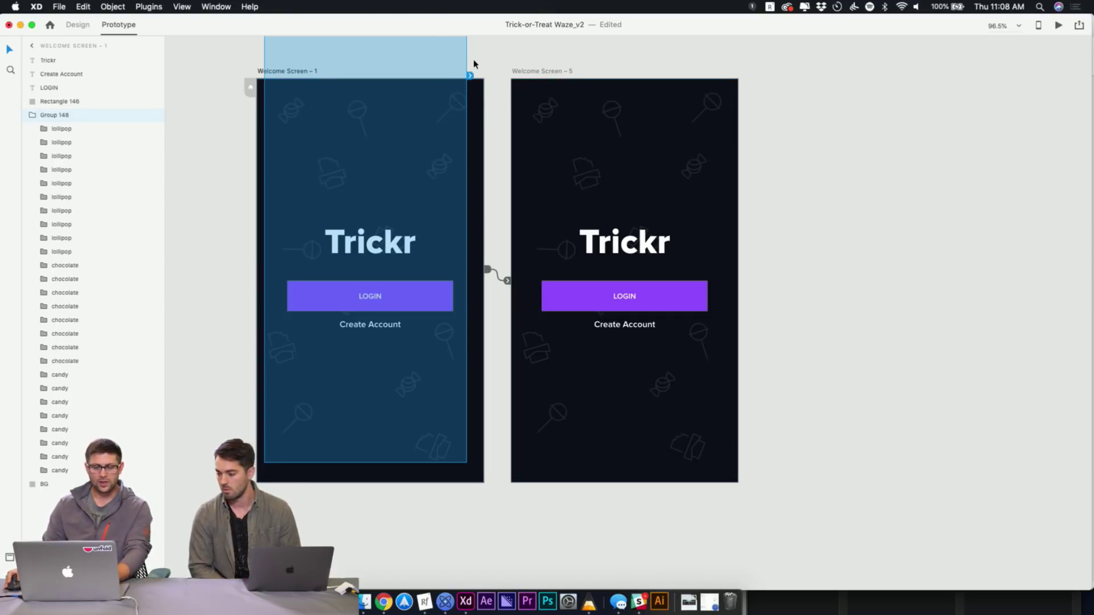
click(545, 112)
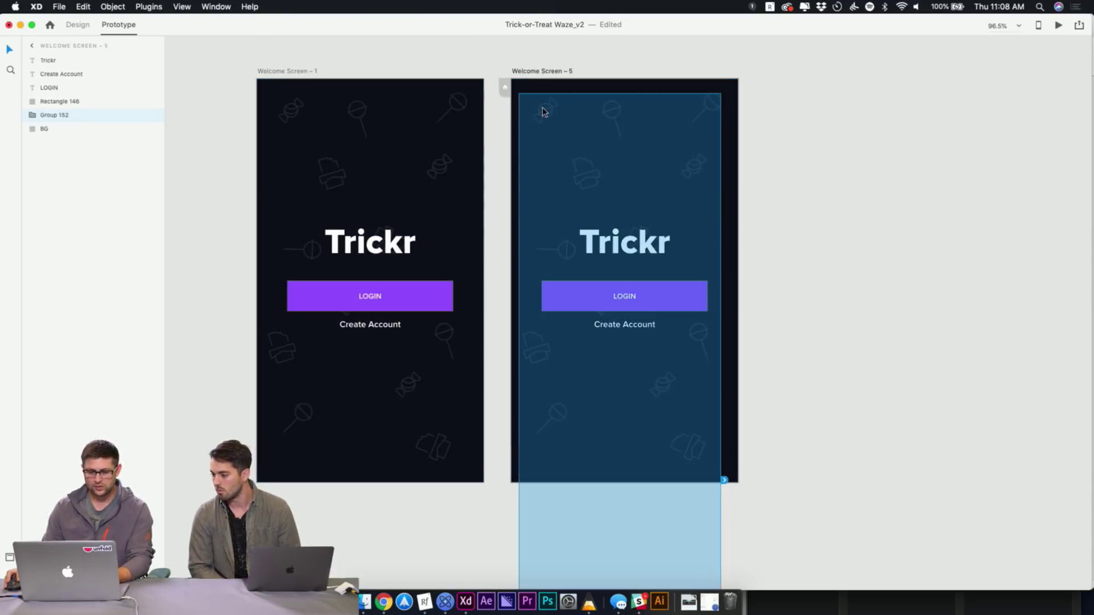
click(460, 111)
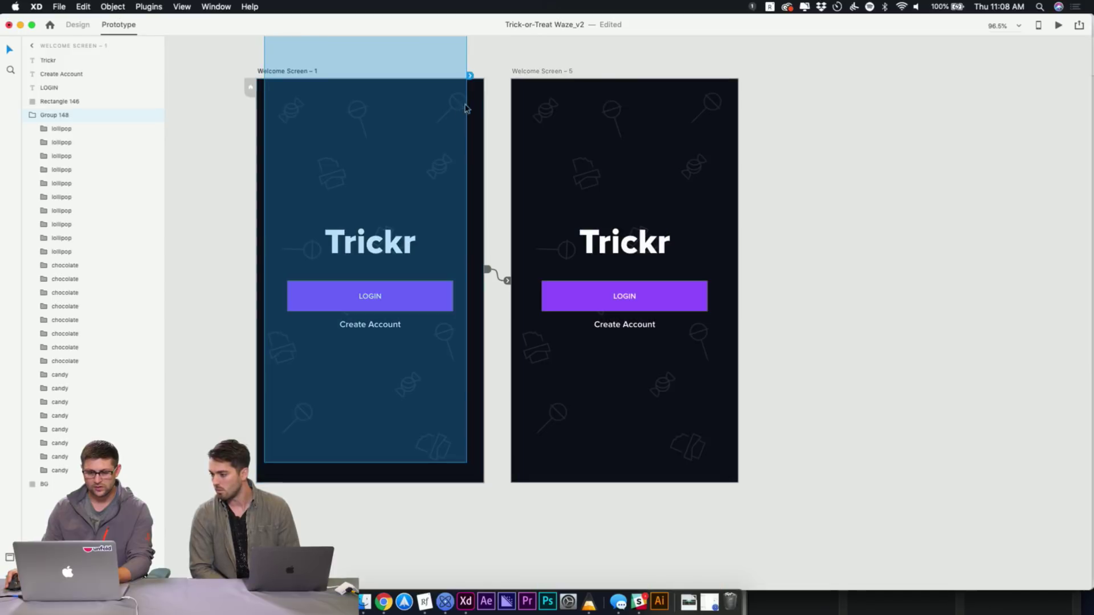
click(544, 112)
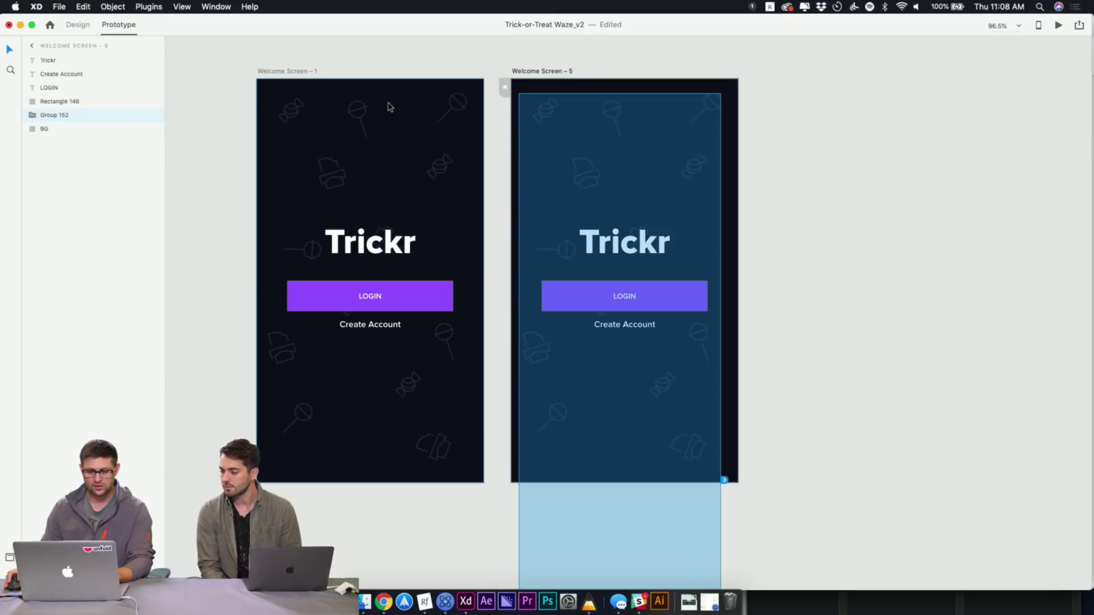
Rename the candy pattern group on Welcome Screen – 1 as "candy group" and copy that name
click(367, 116)
double_click(65, 116)
text(candy group)
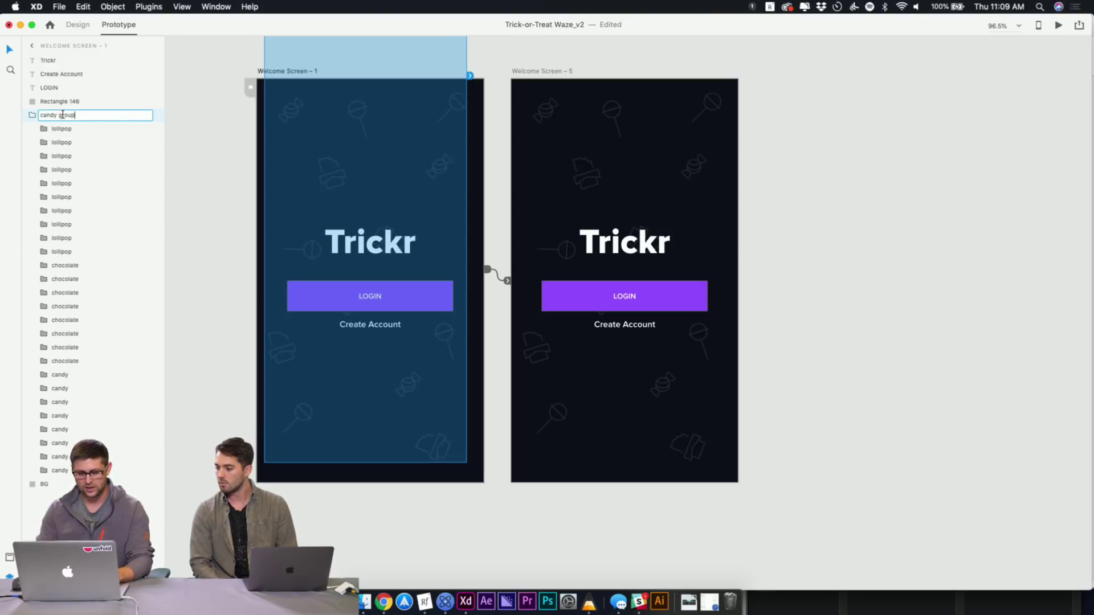
key(super+a)
key(super+c)
key(Return)
click(225, 94)
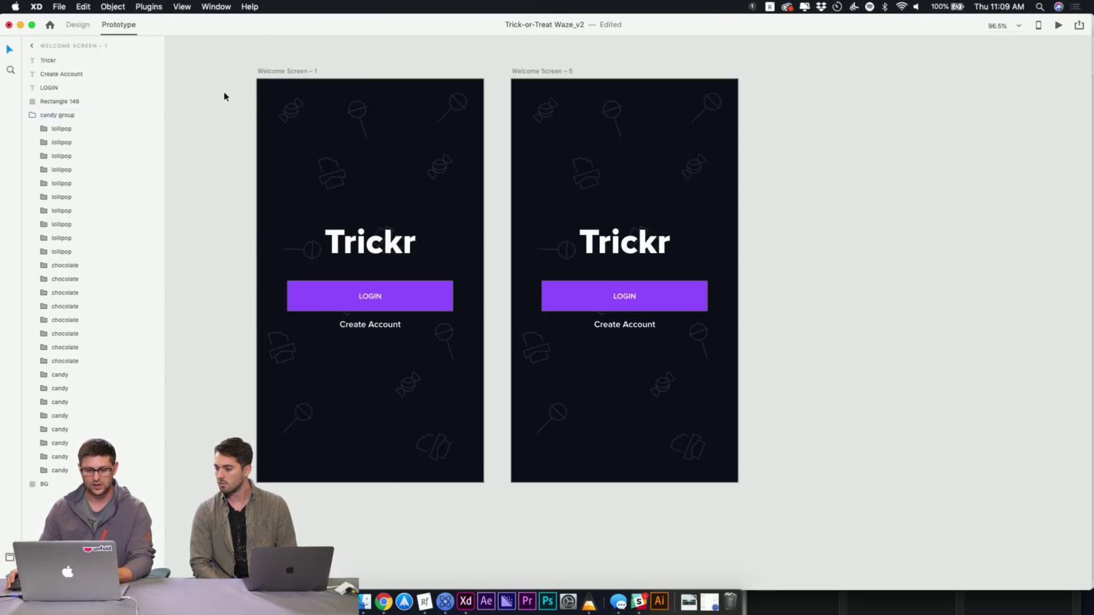
Rename the candy pattern group on Welcome Screen – 5 with the copied name "candy group"
click(555, 110)
double_click(57, 115)
key(super+v)
key(Return)
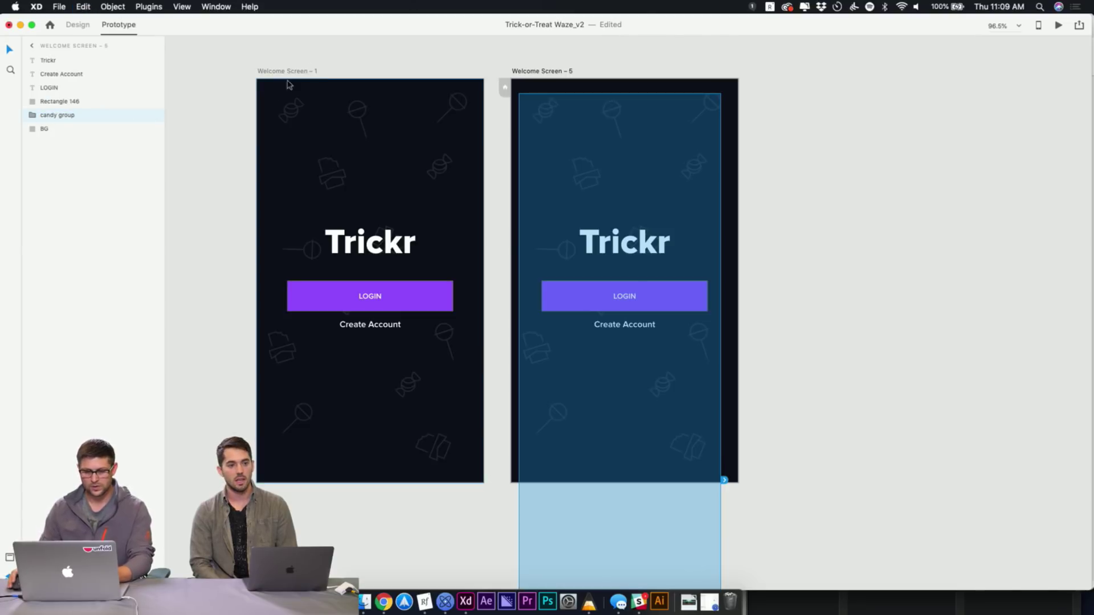
Link Welcome Screen – 5 back to Welcome Screen – 1 with a Time trigger, an Auto-Animate action and a 0 s duration
click(354, 48)
click(309, 75)
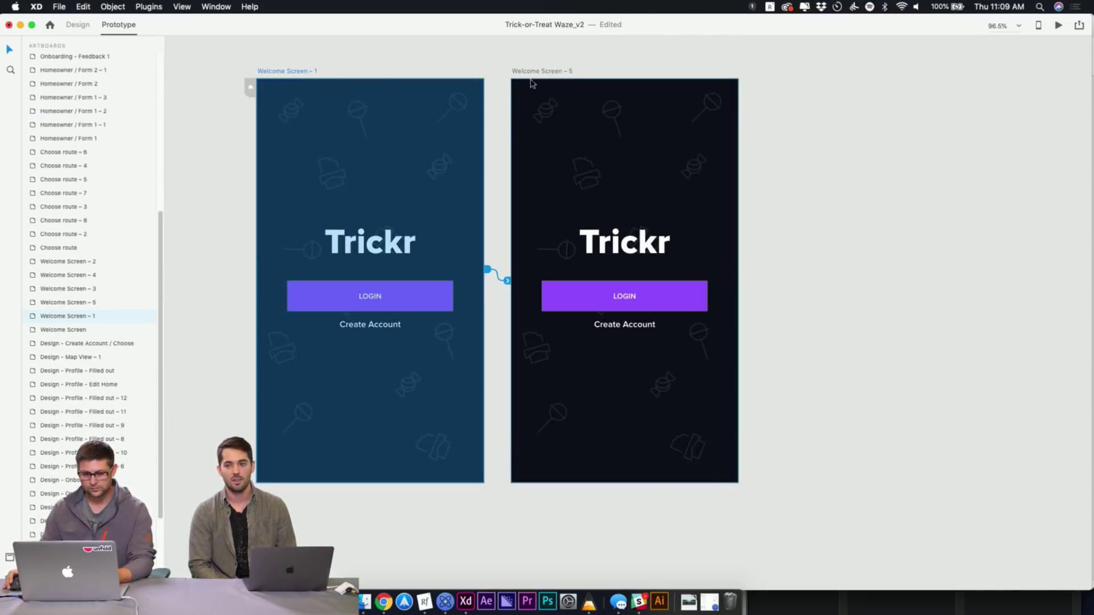
click(530, 73)
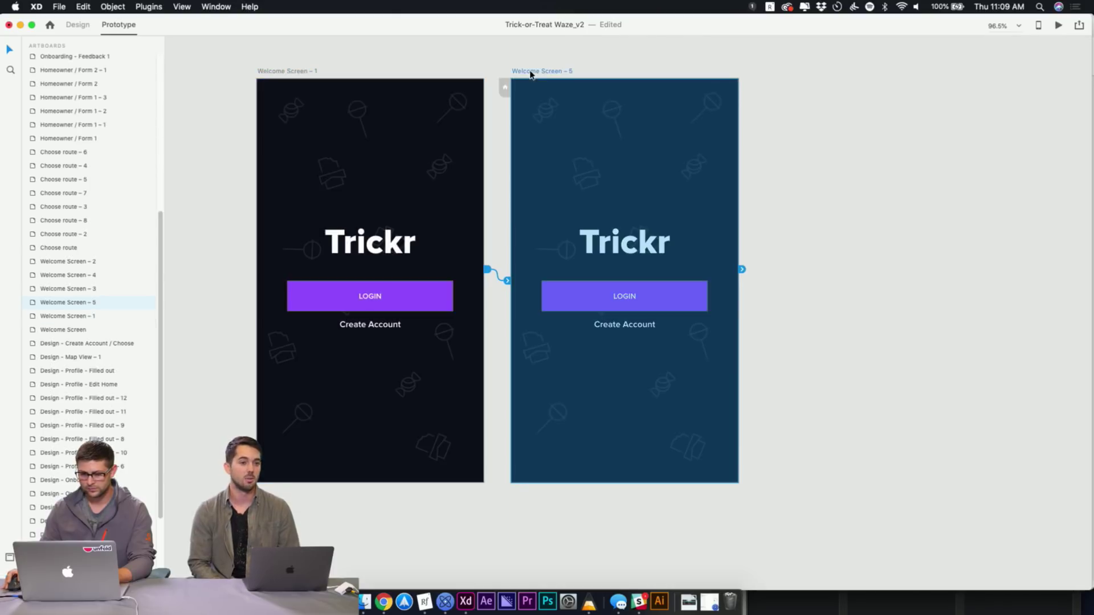
drag(742, 271, 399, 262)
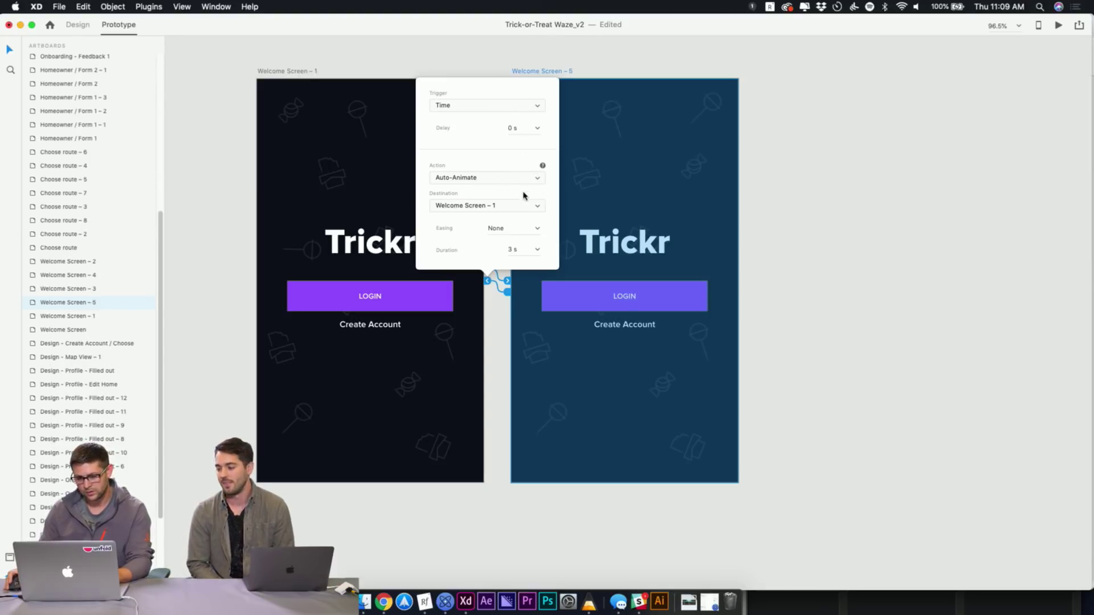
click(535, 251)
text(0)
key(Return)
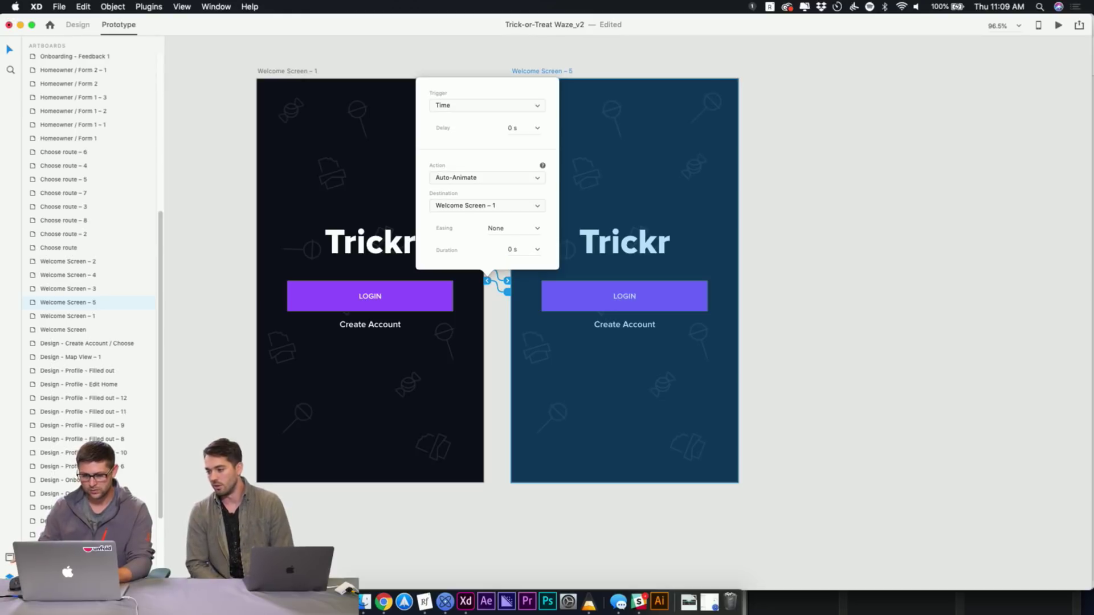
click(867, 119)
Check the interaction settings of both links between Welcome Screen – 1 and Welcome Screen – 5
click(283, 73)
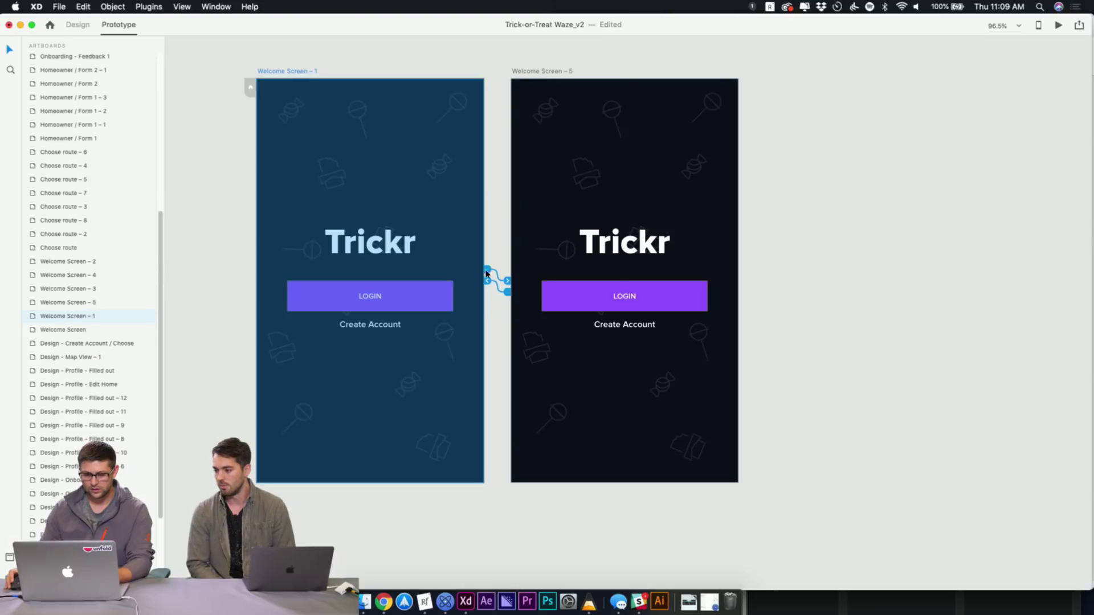
click(491, 285)
click(301, 69)
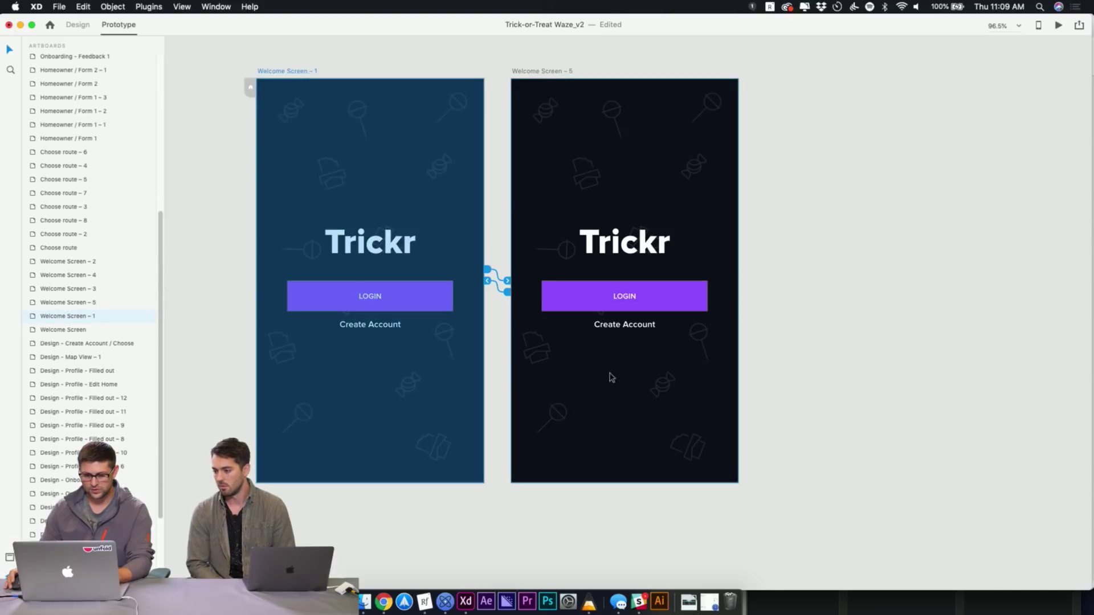
click(489, 274)
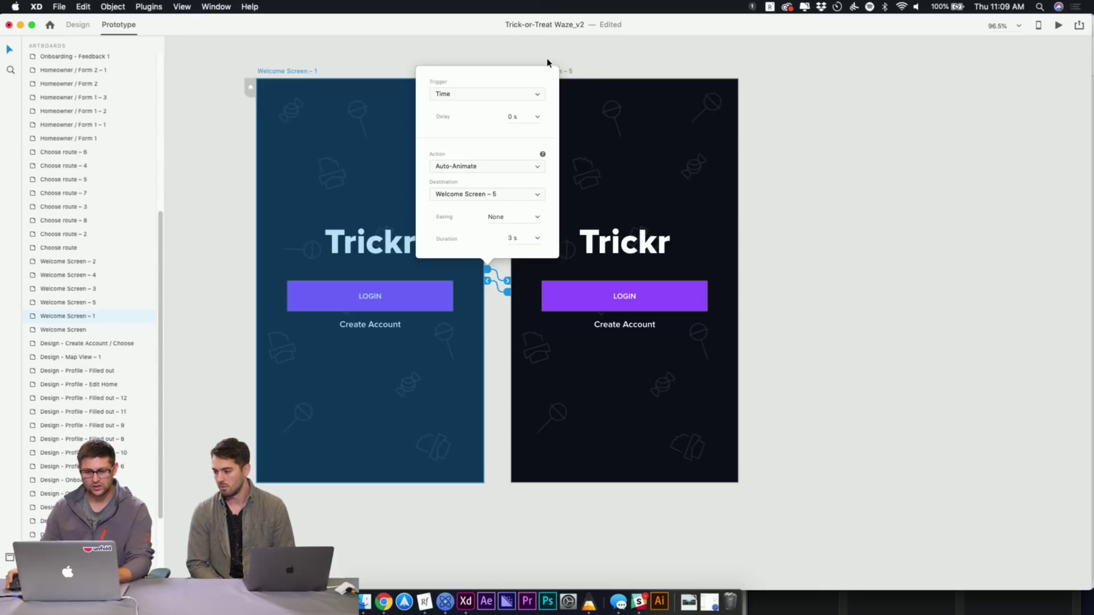
click(567, 72)
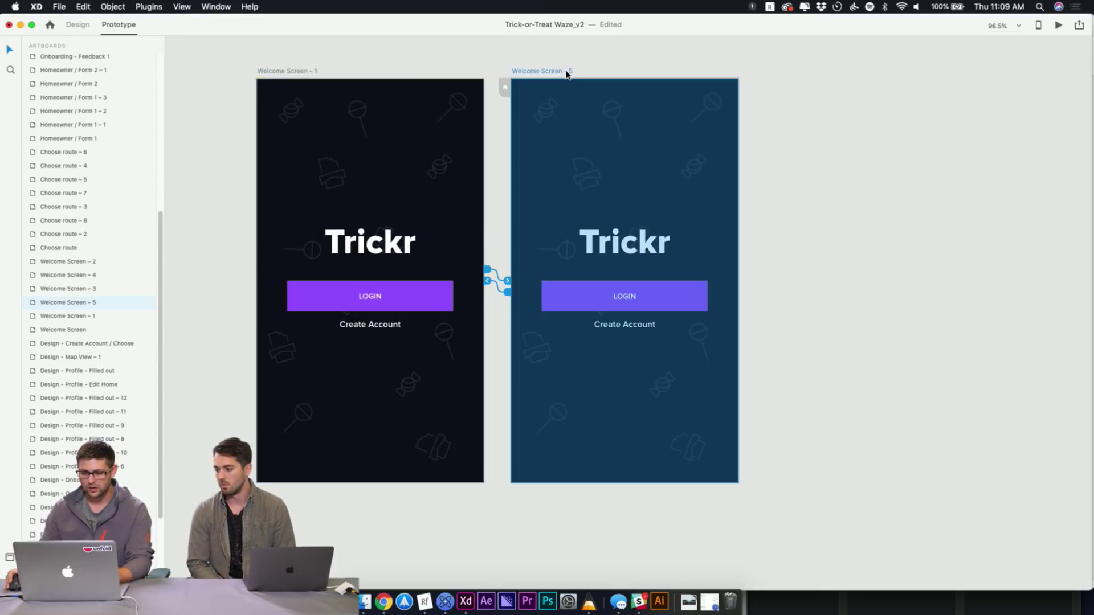
click(507, 293)
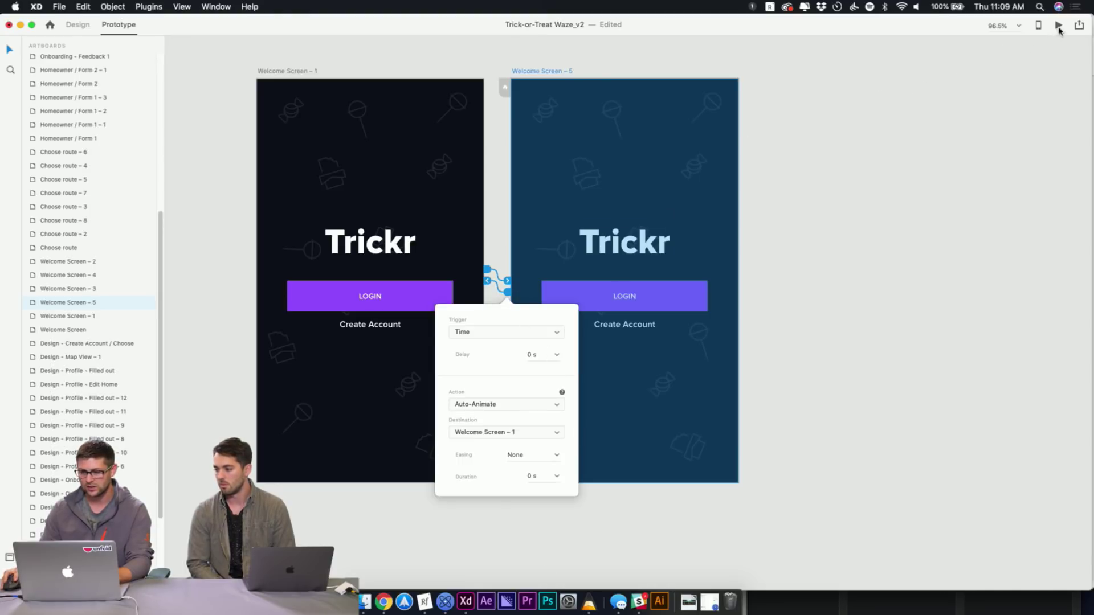
Preview the looping candy animation starting from Welcome Screen – 1, then close the preview
click(284, 72)
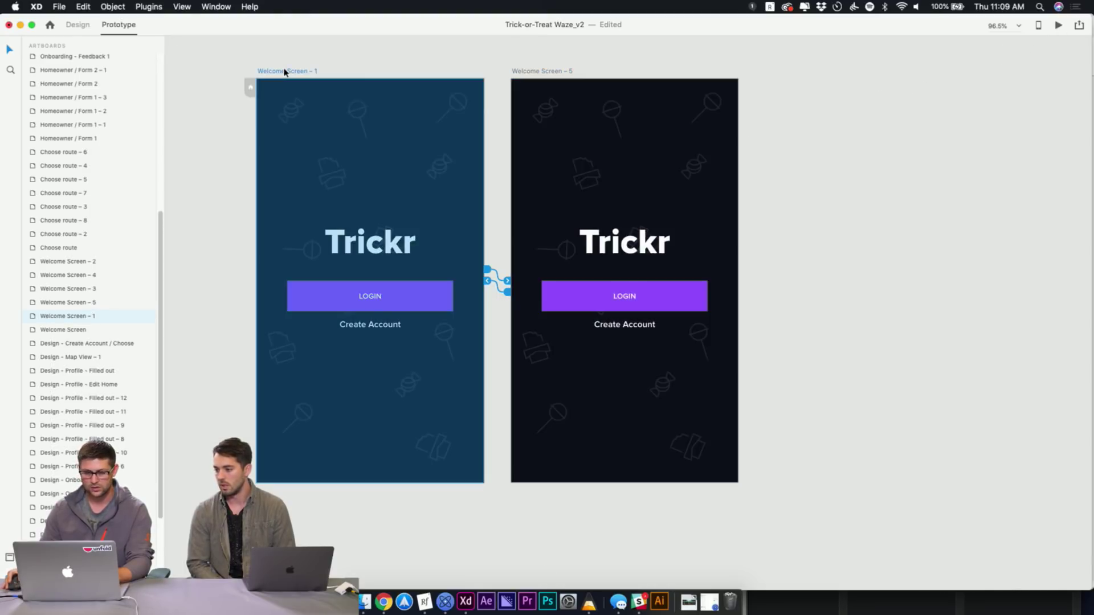
click(1056, 26)
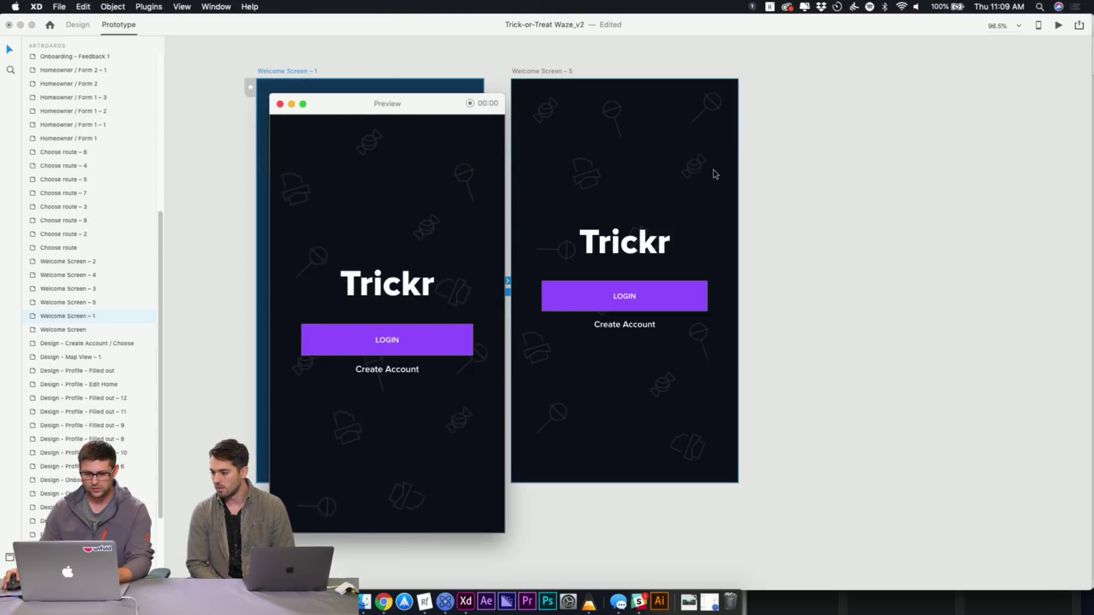
drag(415, 103, 426, 78)
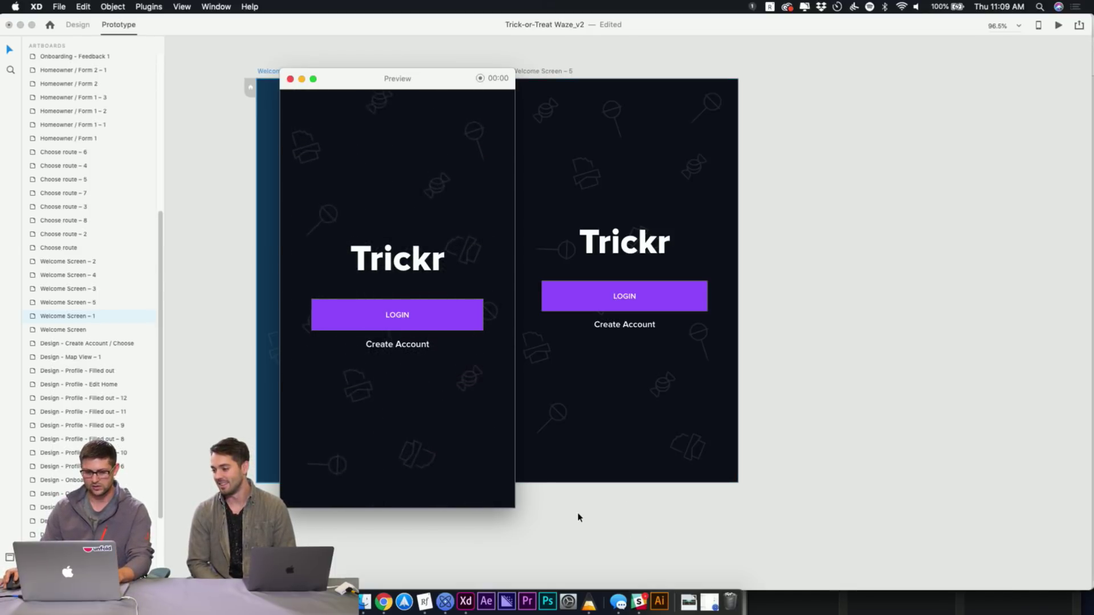
click(289, 80)
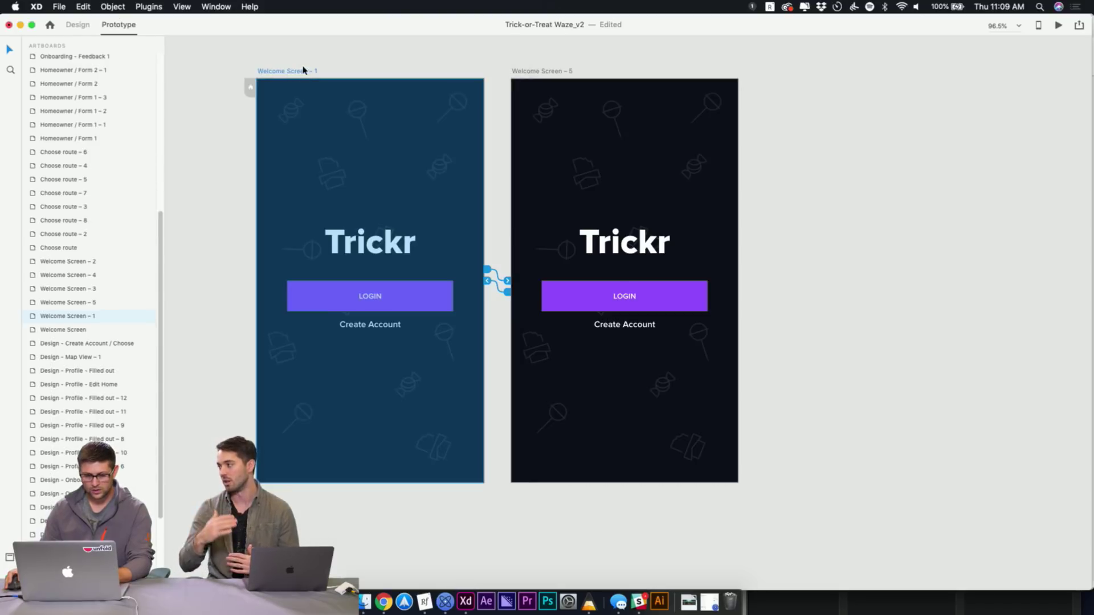
Inspect the candy group on Welcome Screen – 1 and the settings of the link to Welcome Screen – 5
click(361, 116)
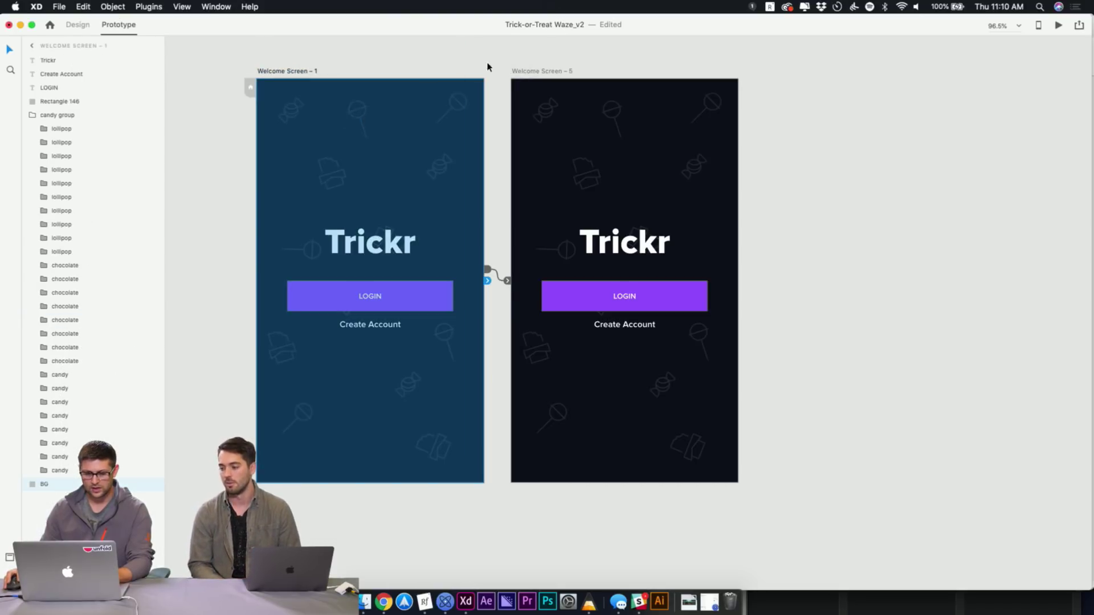
key(Escape)
click(456, 102)
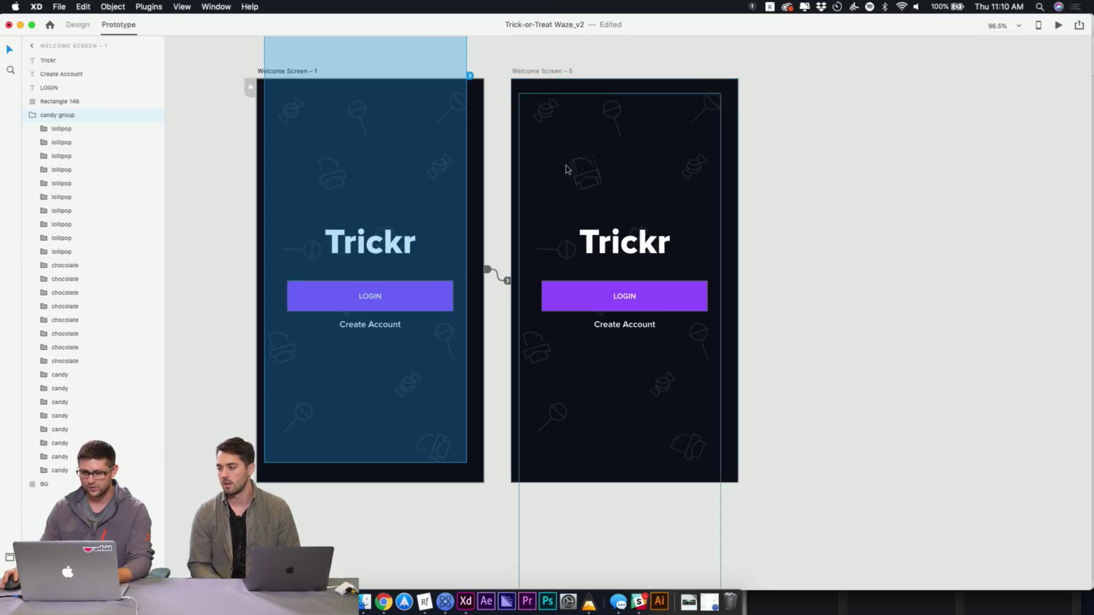
key(Escape)
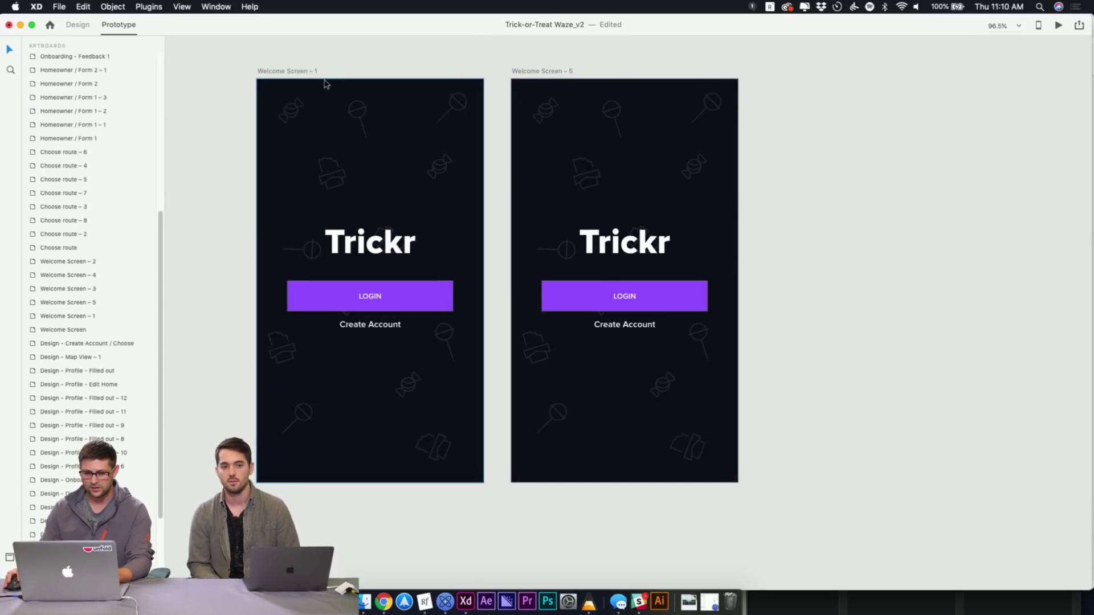
click(294, 73)
click(487, 270)
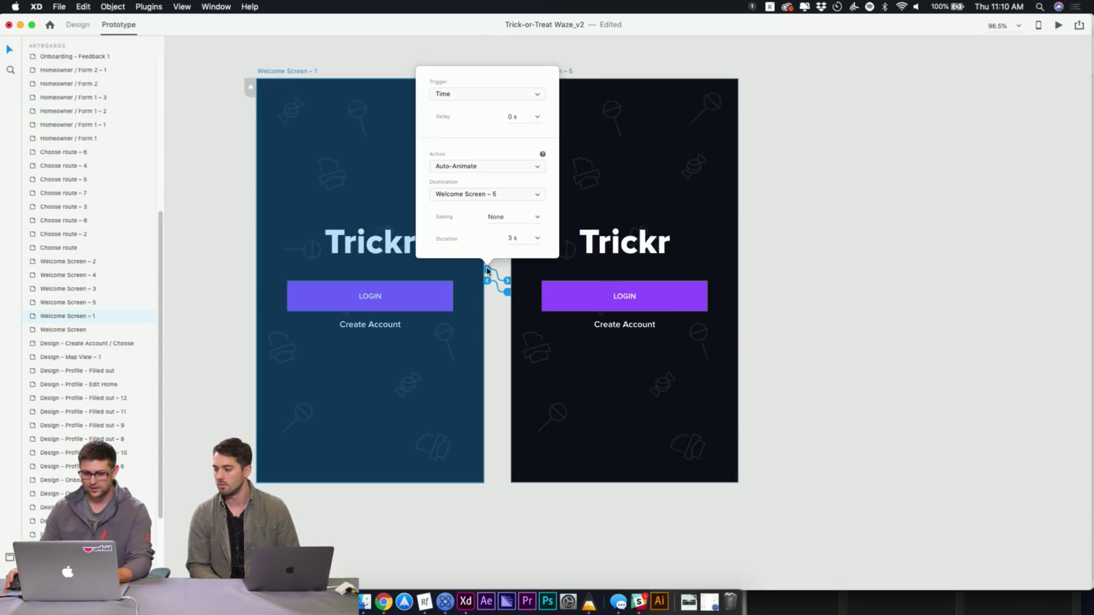
click(526, 235)
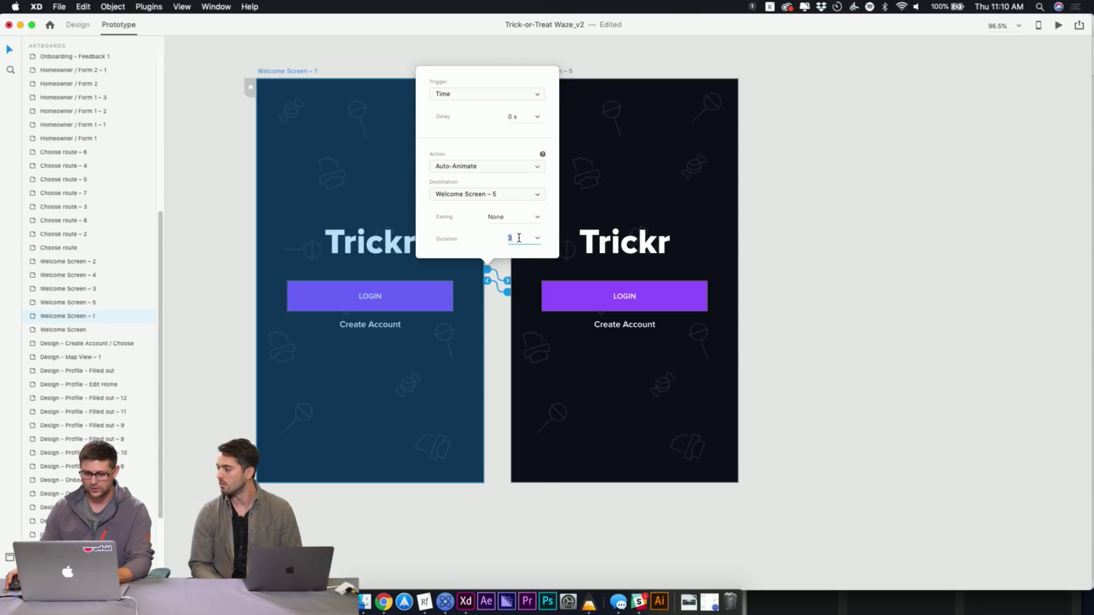
click(763, 207)
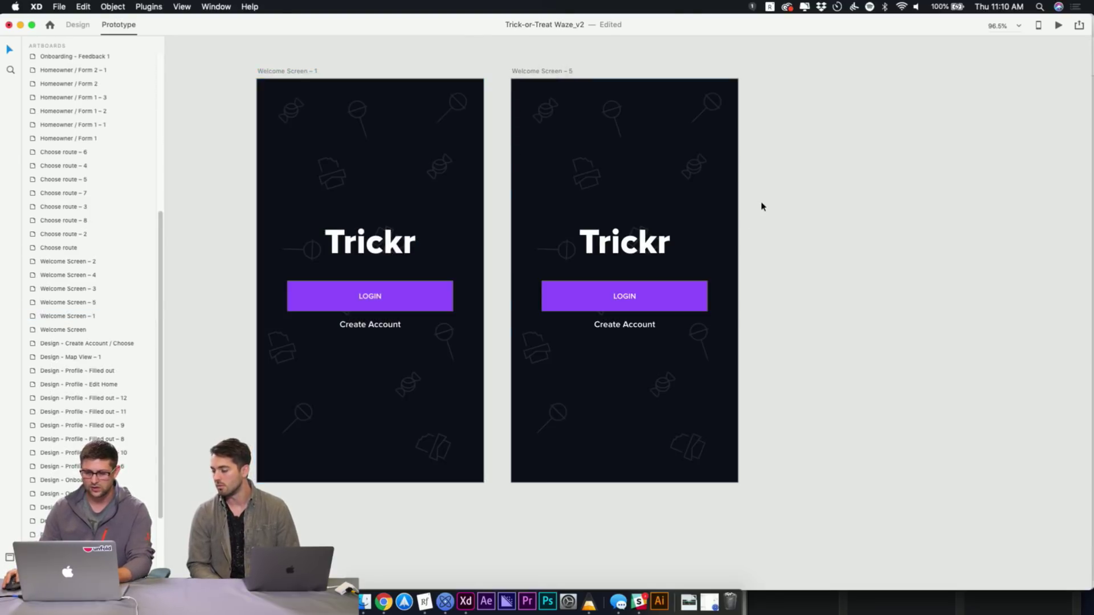
Preview the prototype, restart it with Welcome Screen – 1 selected to watch the candy animation again, and close the preview
click(1058, 25)
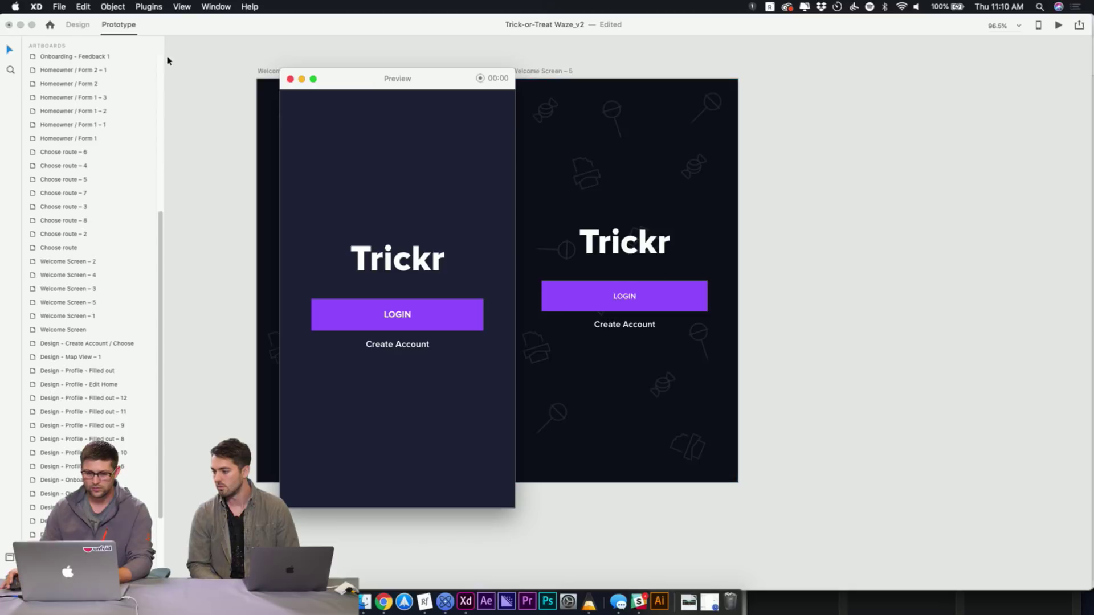
click(290, 79)
click(279, 73)
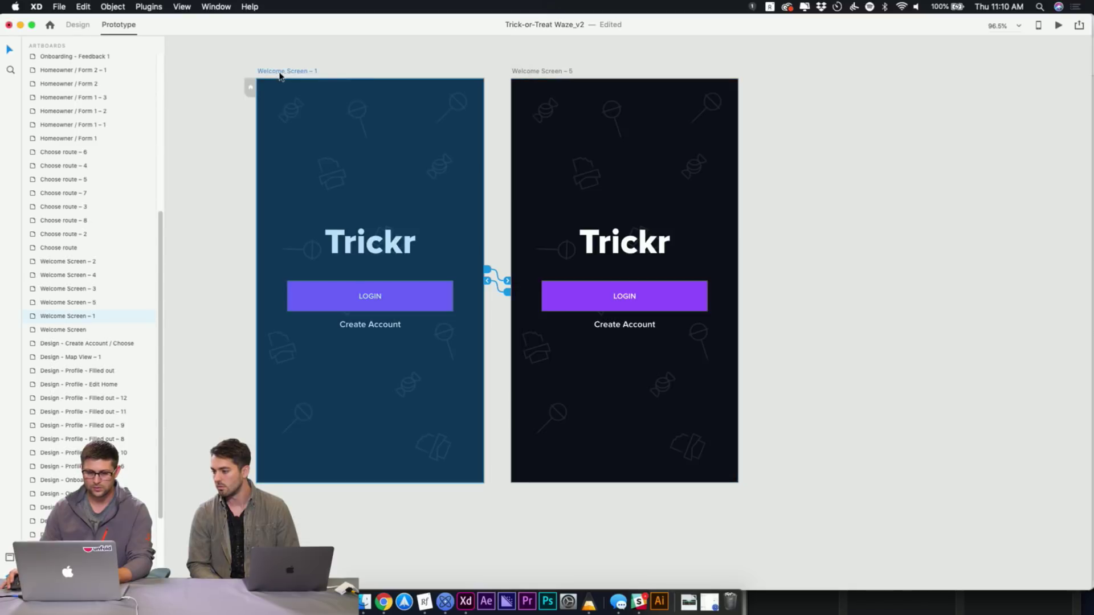
click(1058, 25)
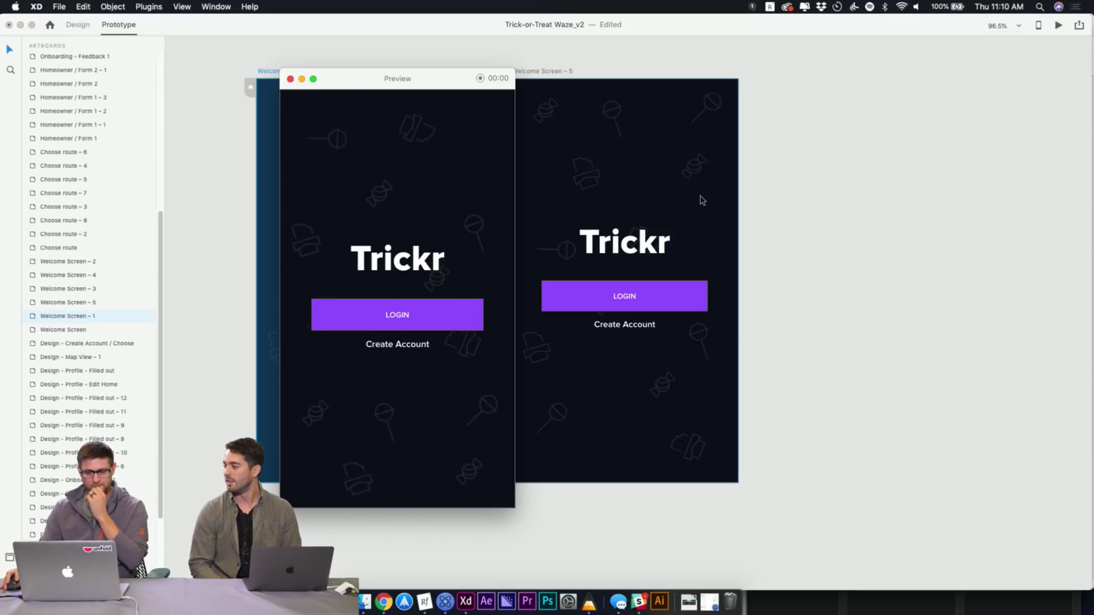
click(290, 80)
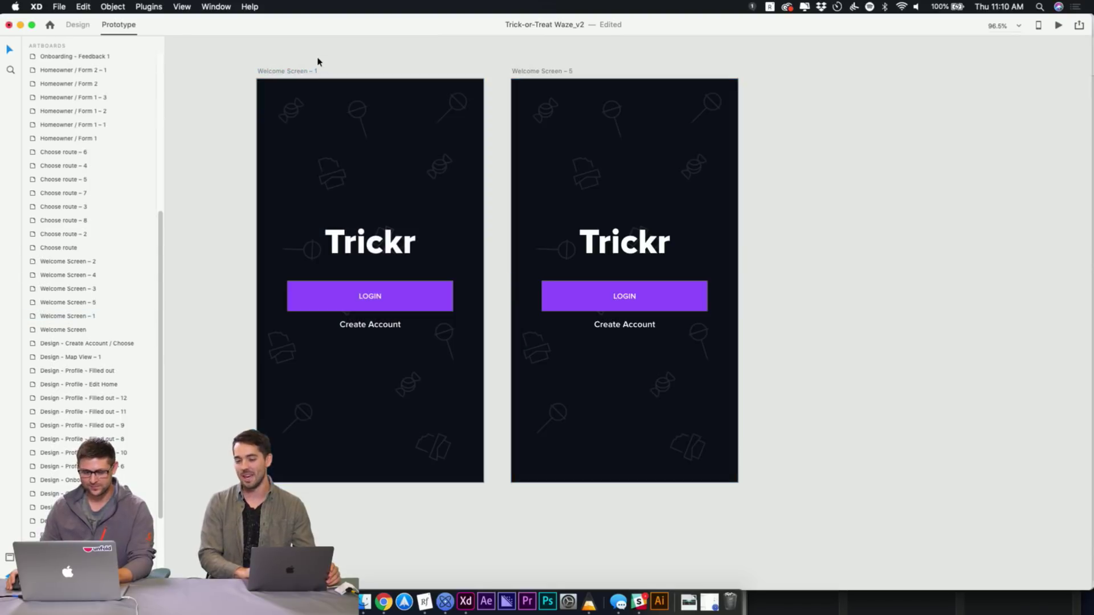
Move the Choose route – 2 artboard closer to Welcome Screen – 5
click(416, 314)
click(821, 313)
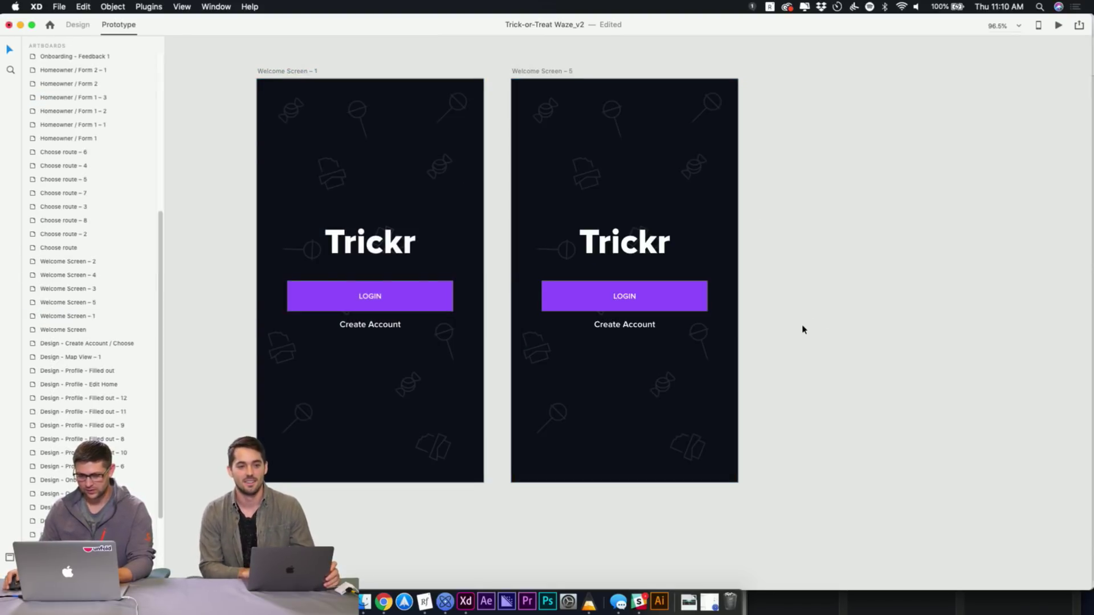
scroll(802, 330, down, 3)
scroll(802, 333, right, 5)
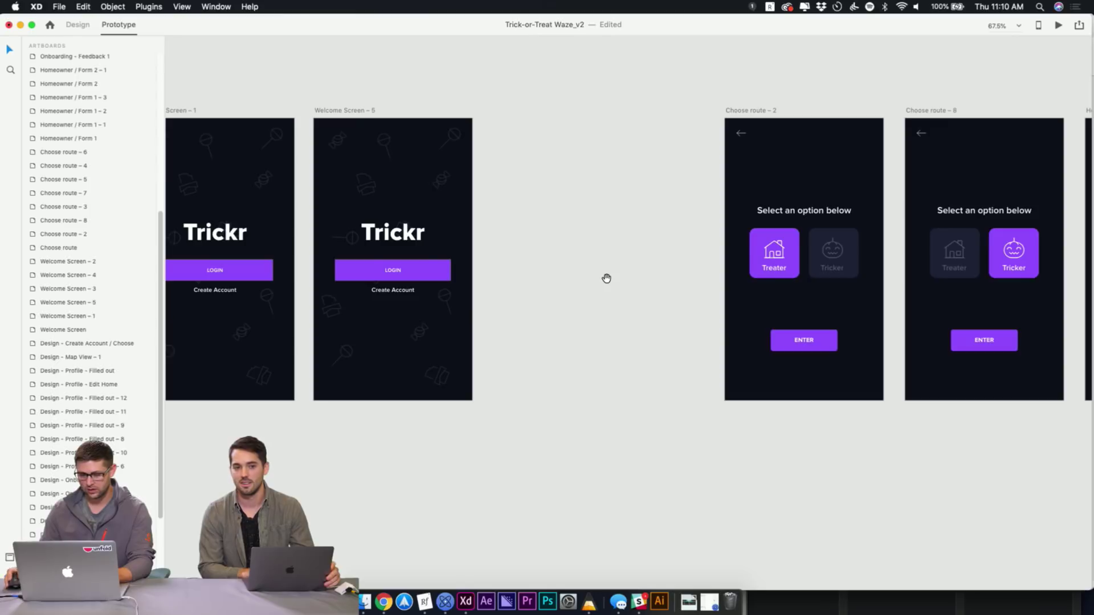
scroll(508, 287, left, 4)
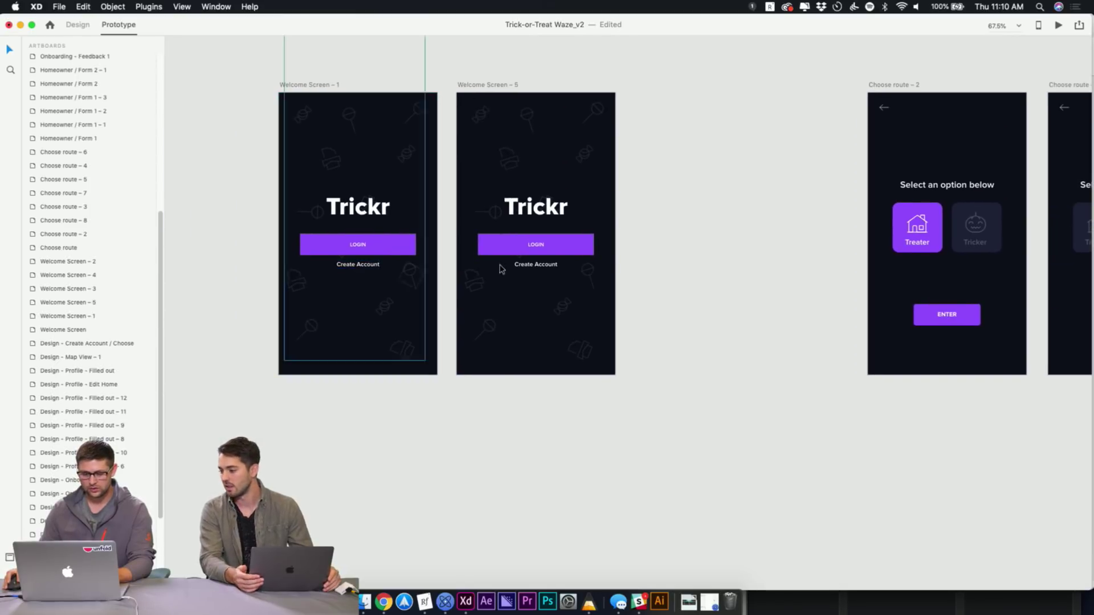
scroll(383, 266, right, 3)
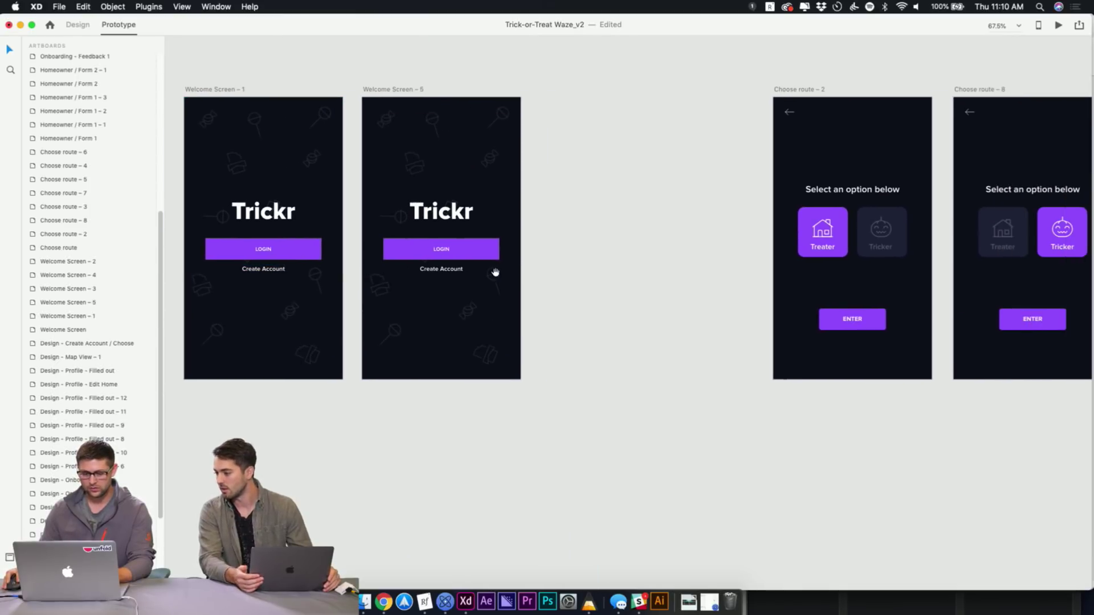
drag(811, 92, 650, 100)
Link the Create Account text on Welcome Screen – 1 to Choose route – 2 with a Tap trigger and a Transition action without animation
click(256, 269)
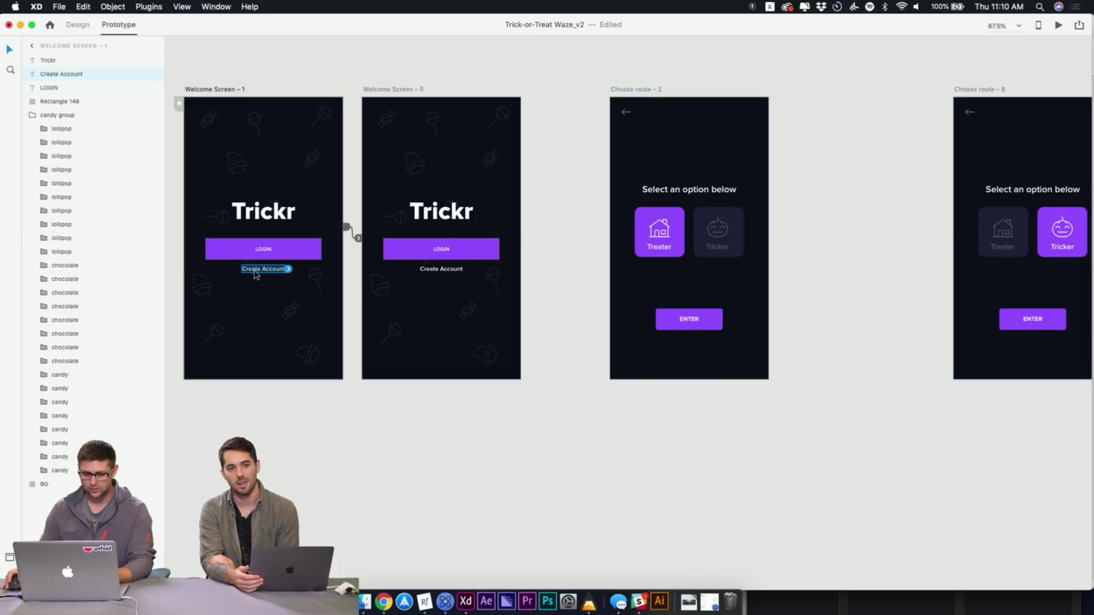
drag(292, 272, 290, 274)
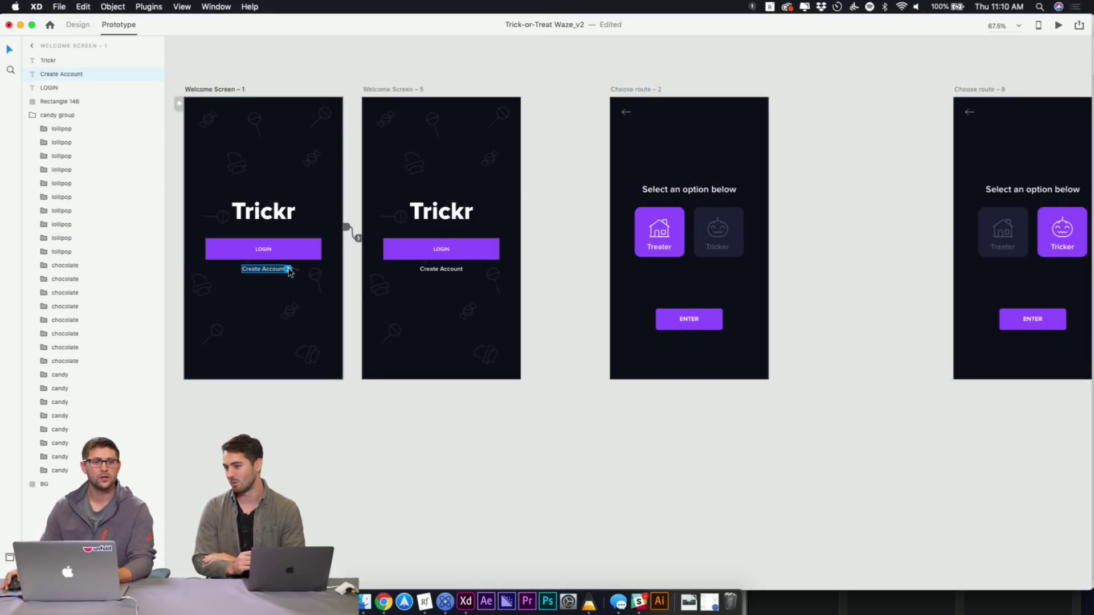
drag(289, 272, 620, 277)
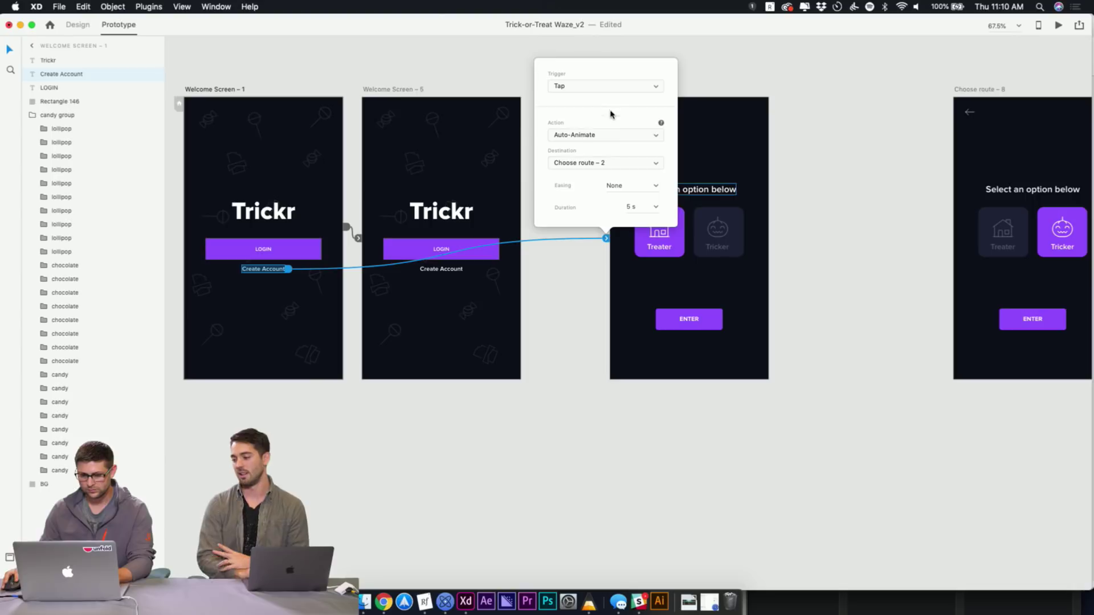
click(614, 134)
click(614, 122)
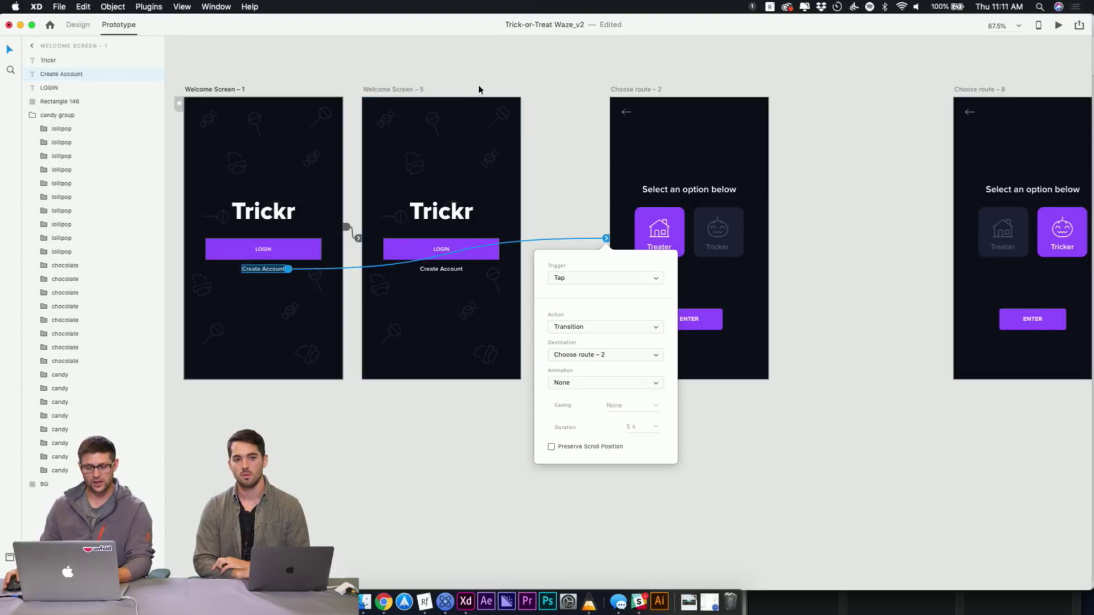
click(509, 73)
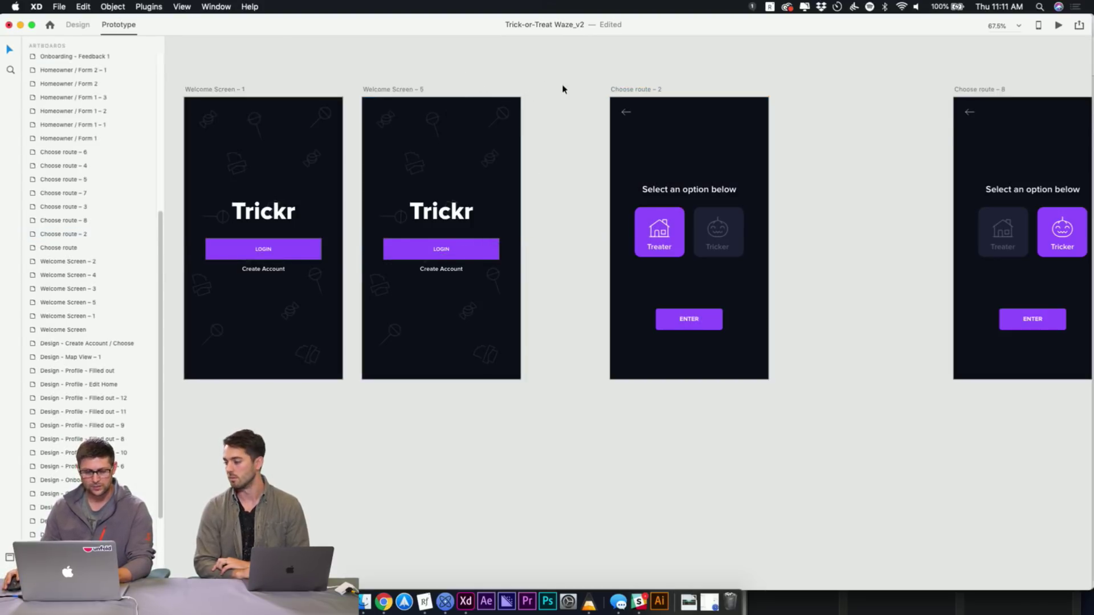
Preview the prototype starting from Choose route – 2
click(645, 90)
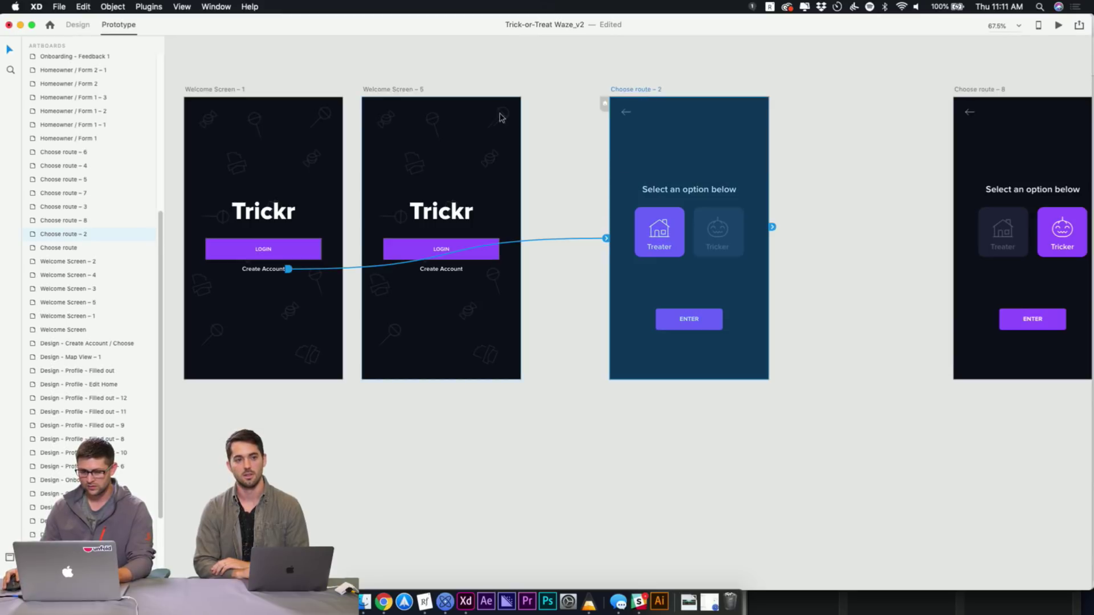
click(1059, 27)
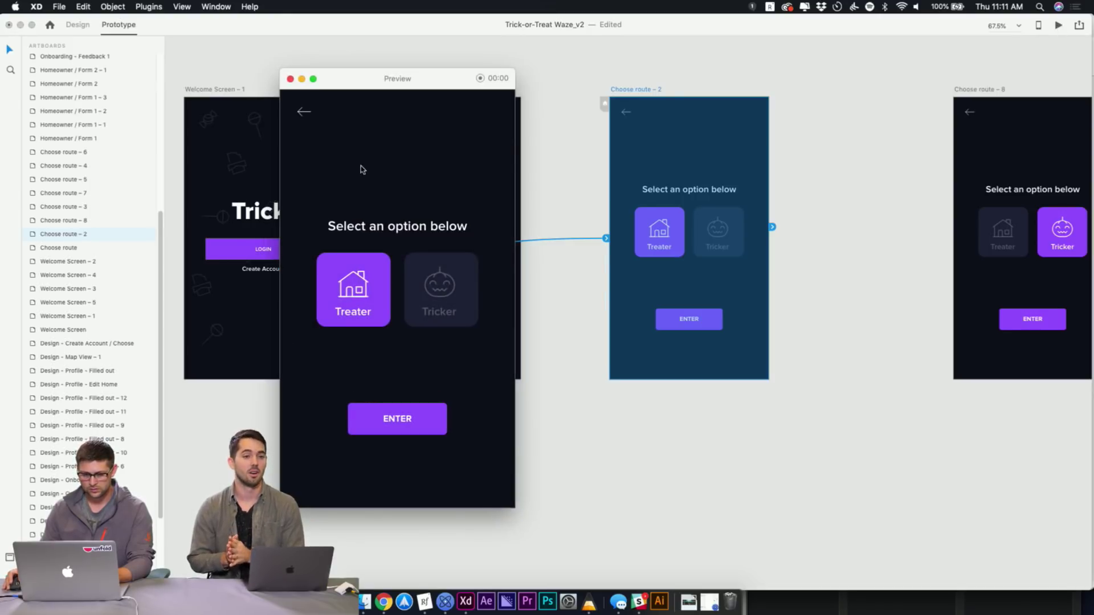
Preview the prototype from Welcome Screen – 1, follow the Create Account link, and close the preview
click(290, 78)
click(214, 89)
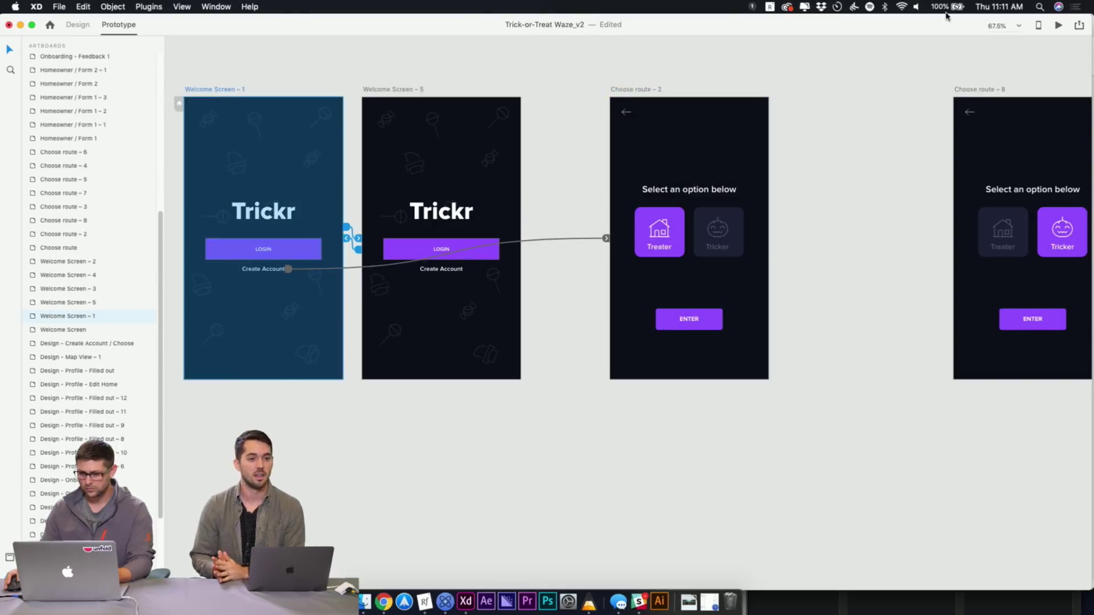
click(1057, 27)
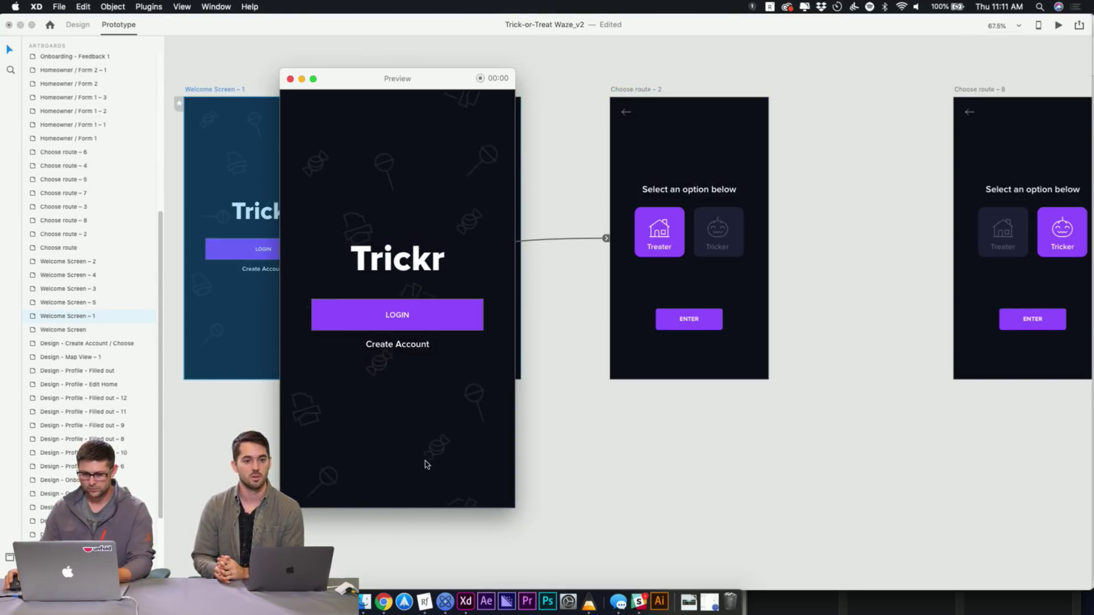
click(402, 346)
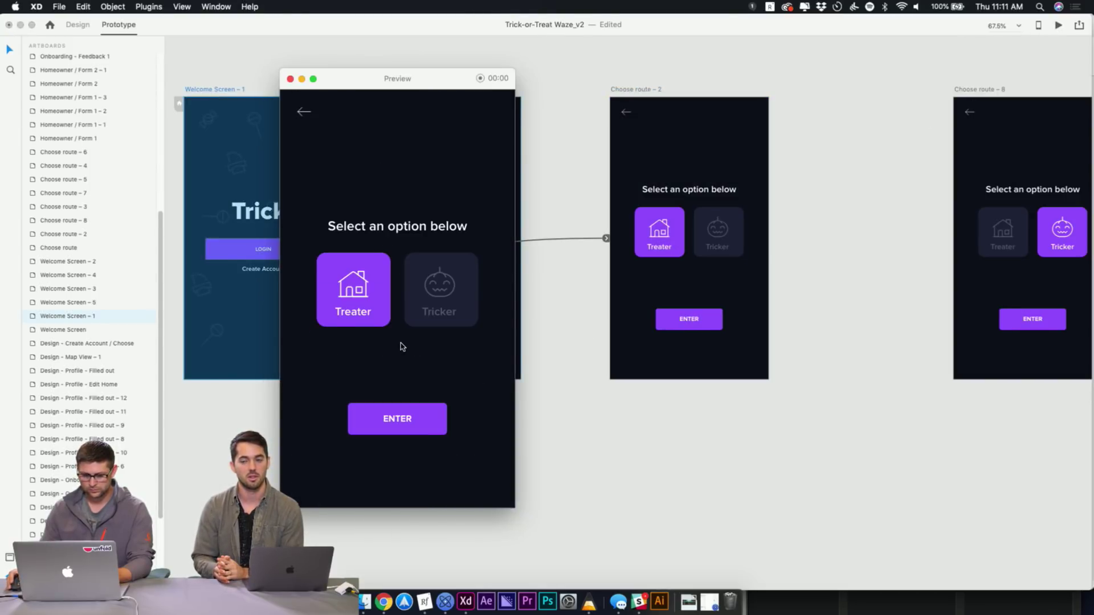
click(290, 78)
click(567, 72)
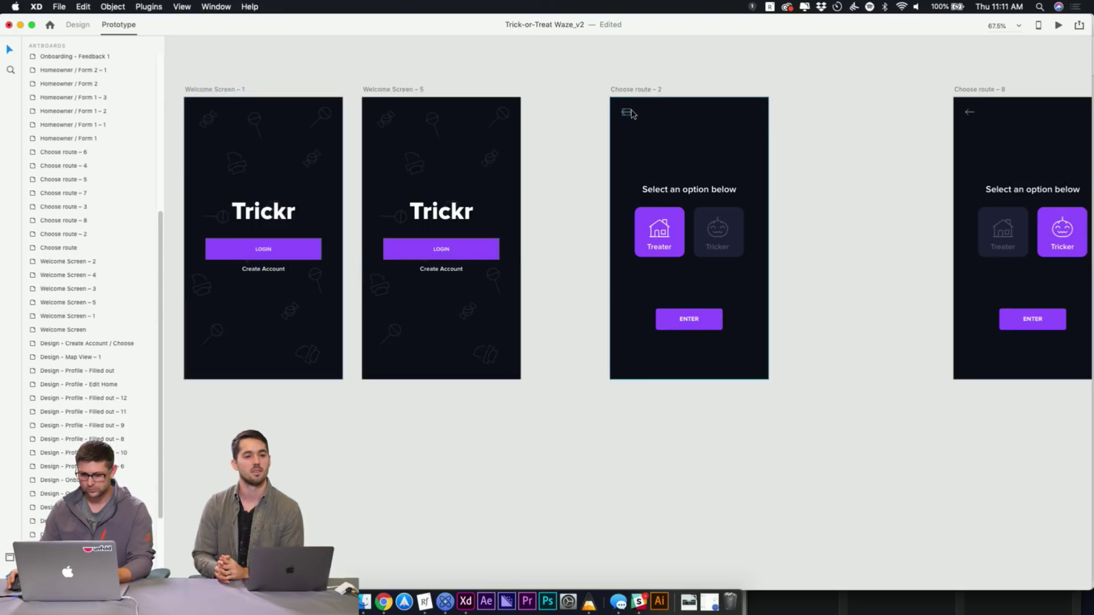
Make the back arrow on Choose route – 2 return to the previous artboard with a Tap trigger and the Previous Artboard action
click(629, 113)
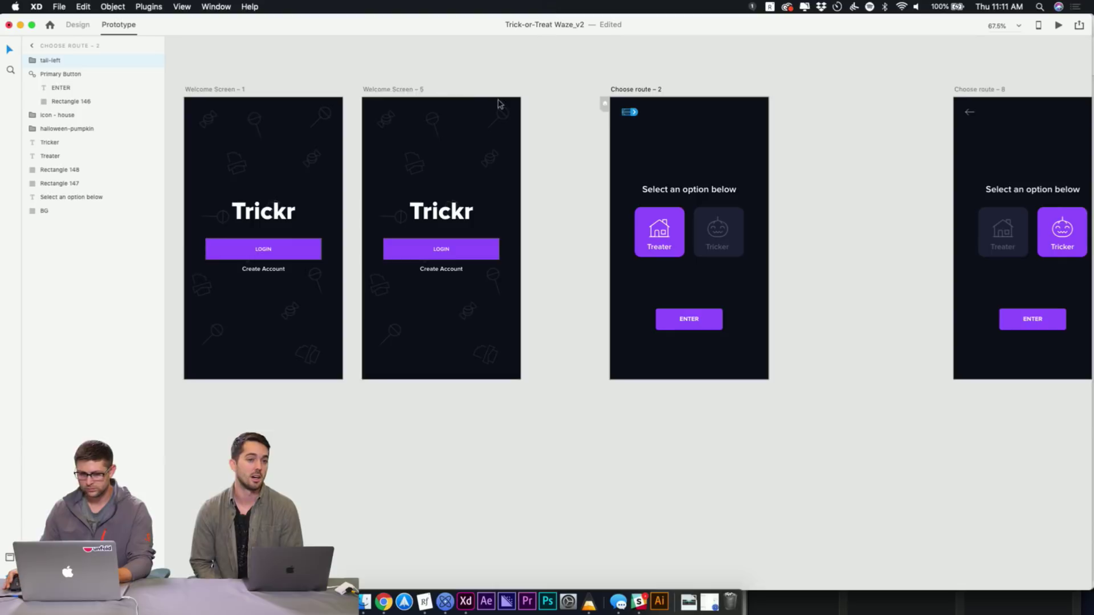
mouse_move(637, 113)
mouse_down()
mouse_move(476, 68)
mouse_move(520, 71)
mouse_move(643, 118)
mouse_move(444, 76)
mouse_move(633, 98)
mouse_move(636, 116)
mouse_up()
click(635, 116)
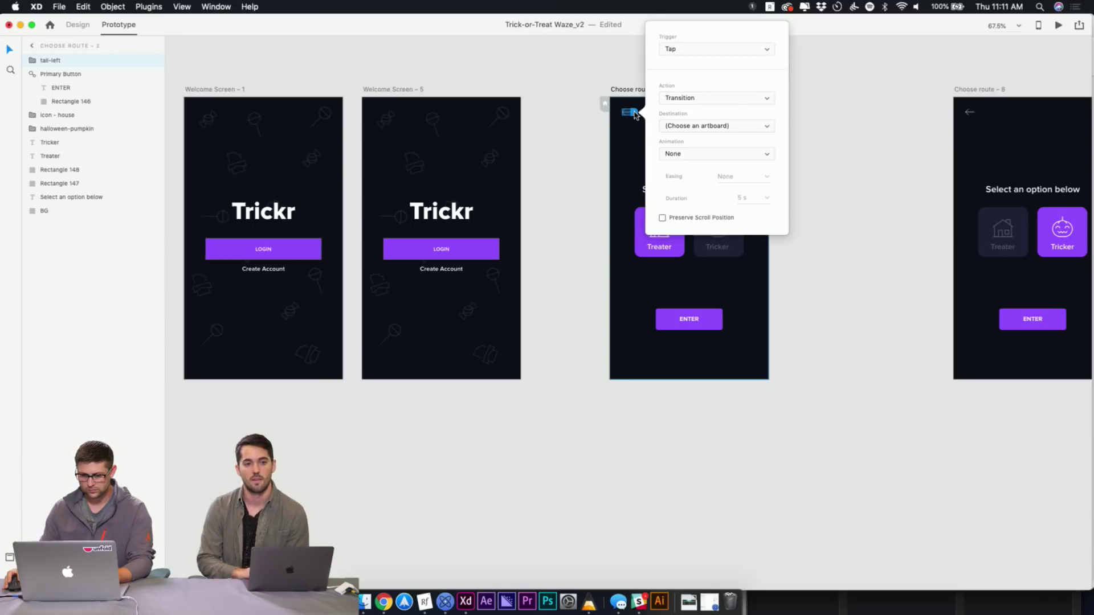
click(719, 97)
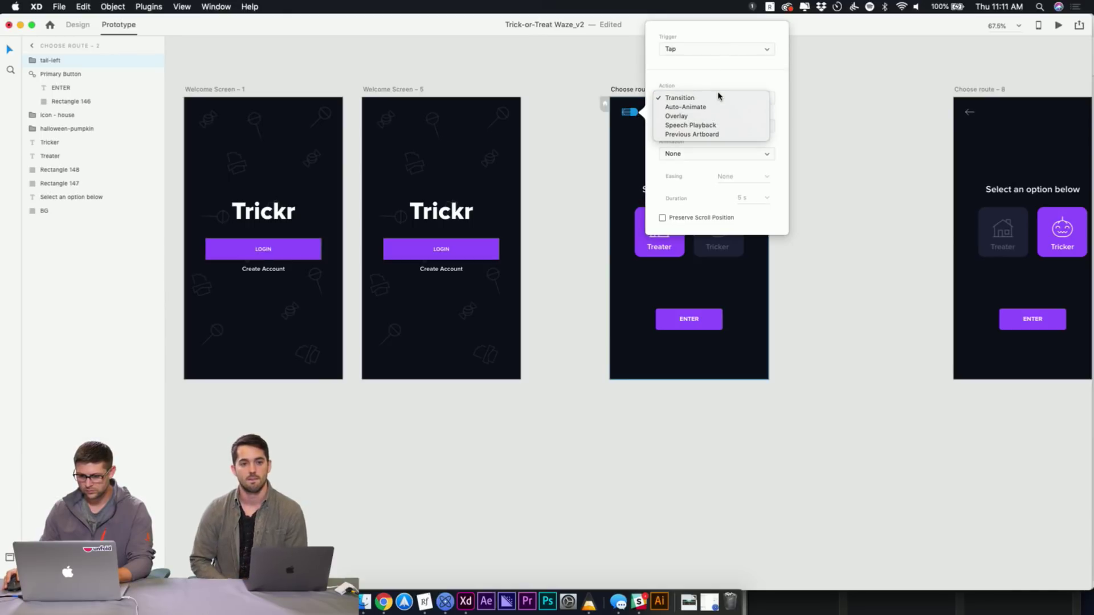
click(719, 134)
click(644, 60)
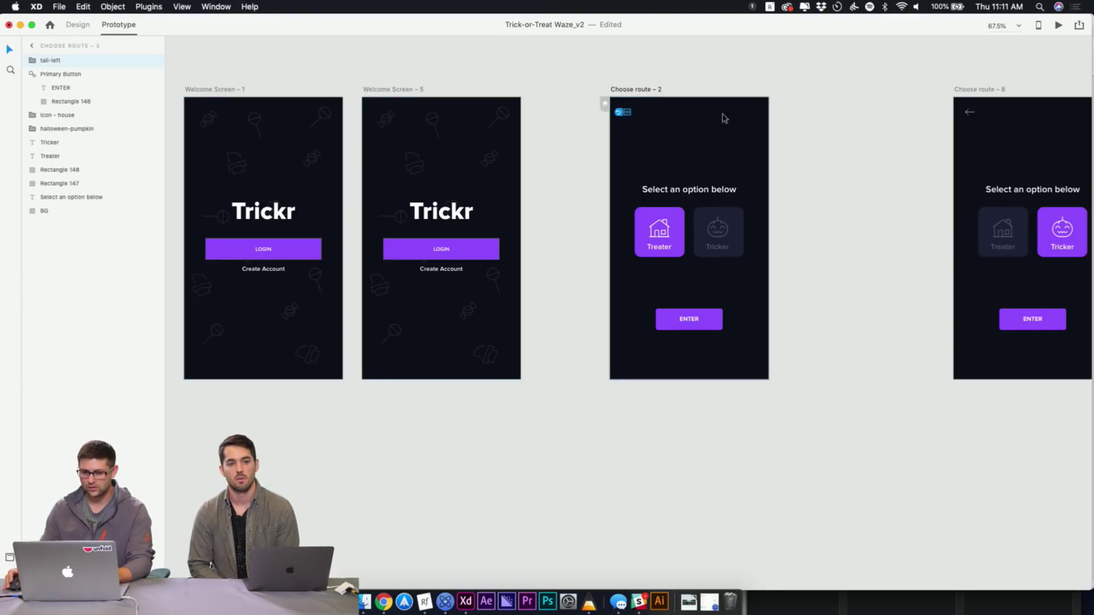
click(620, 113)
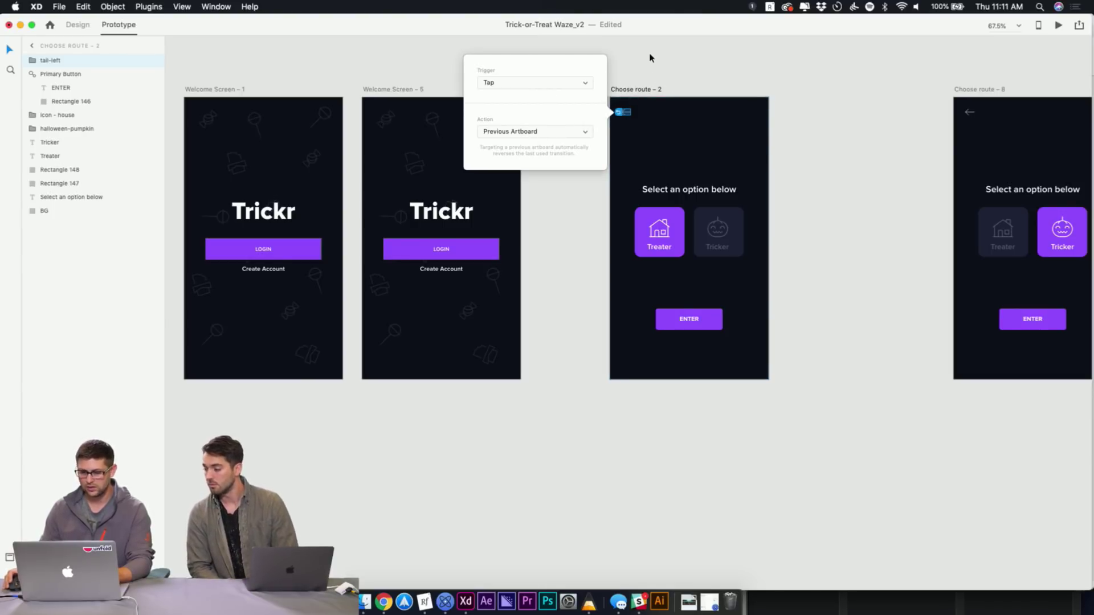
click(732, 83)
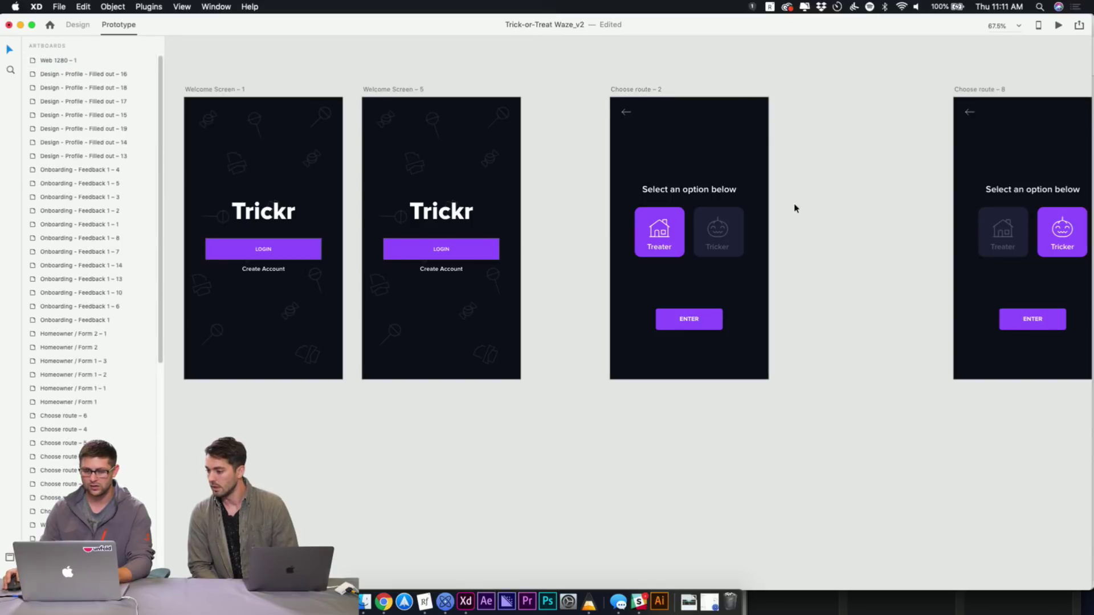
drag(815, 228, 705, 200)
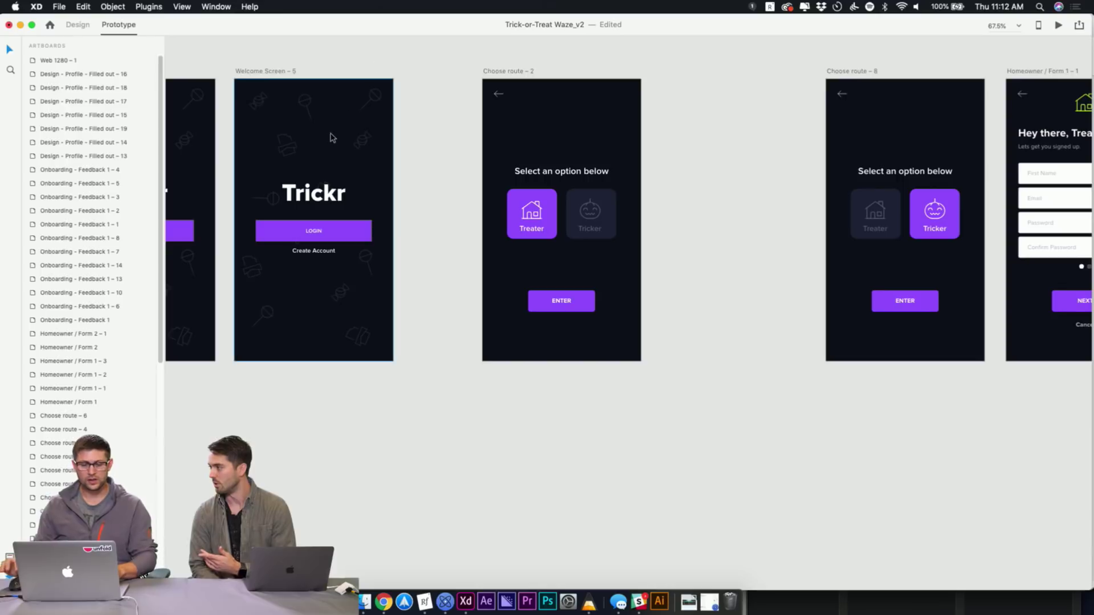
scroll(376, 67, left, 3)
scroll(379, 67, up, 3)
scroll(379, 68, left, 3)
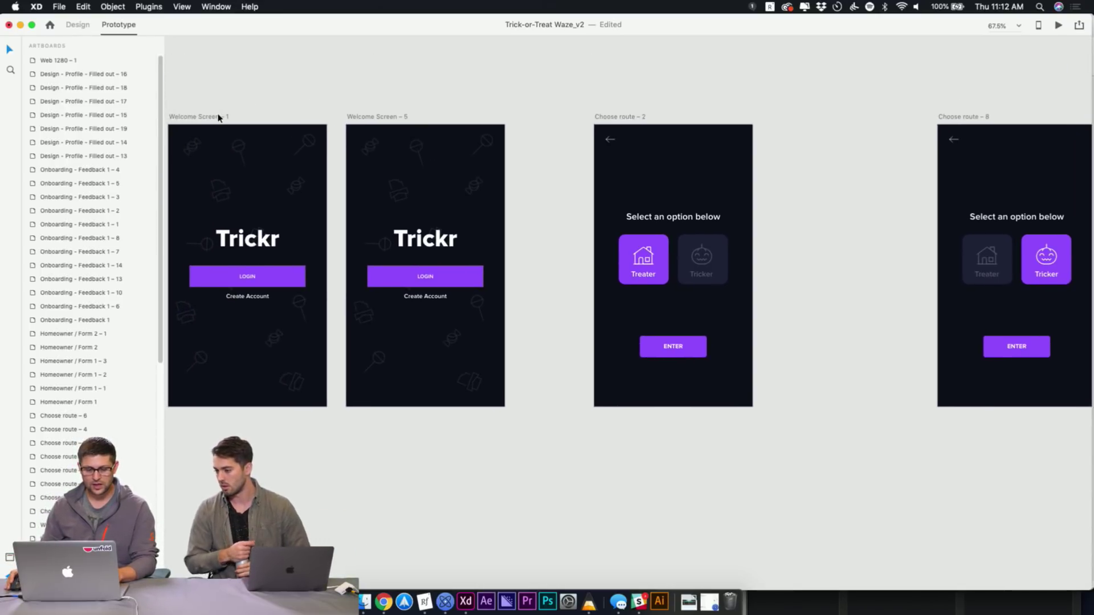
click(217, 118)
click(269, 98)
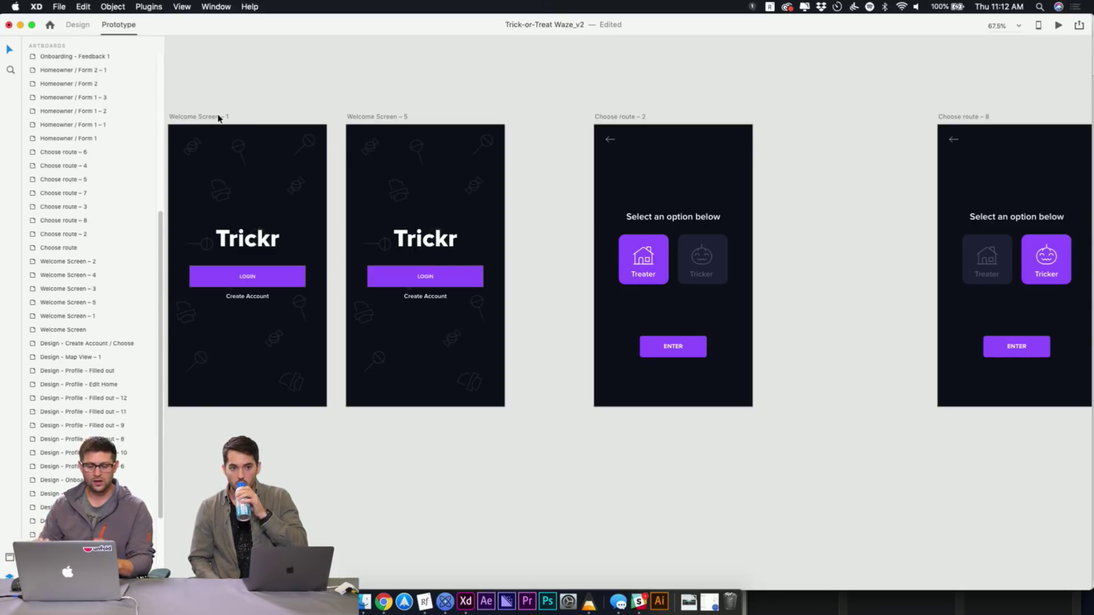
click(368, 154)
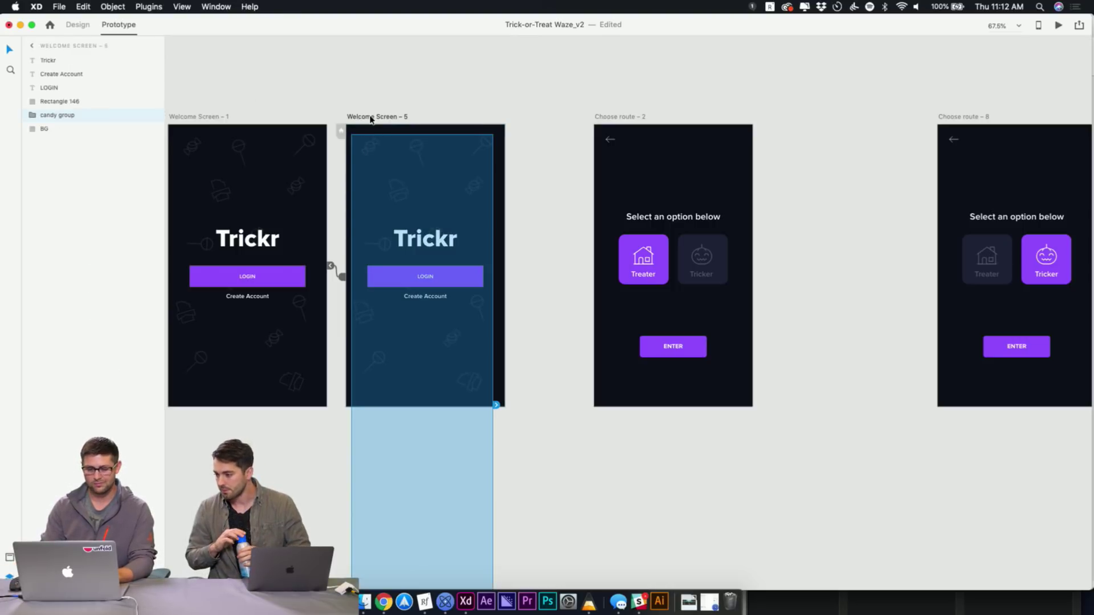
key(Escape)
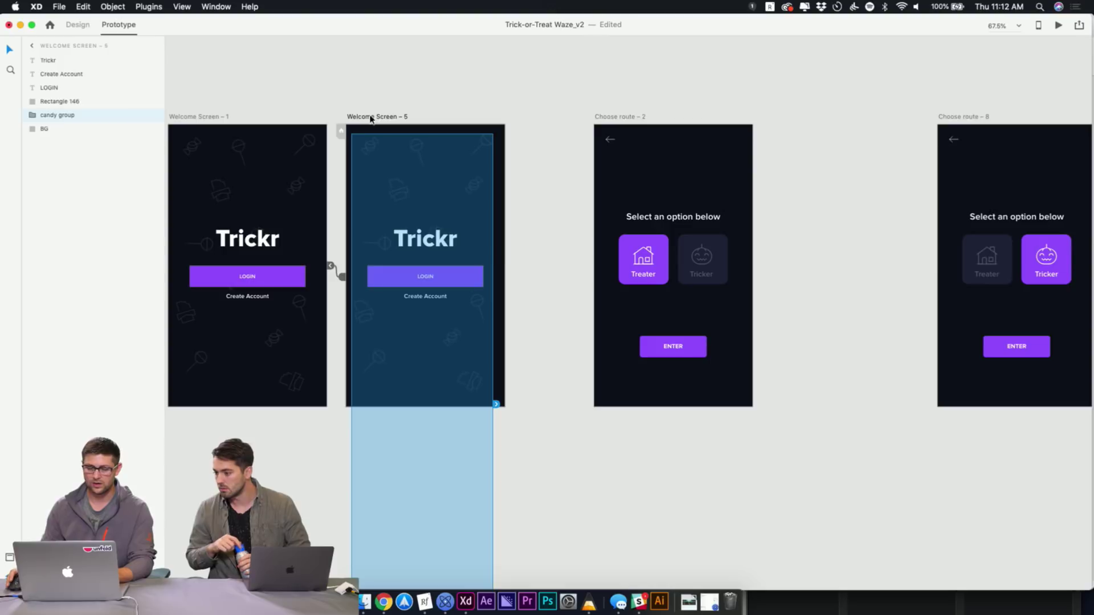
click(373, 103)
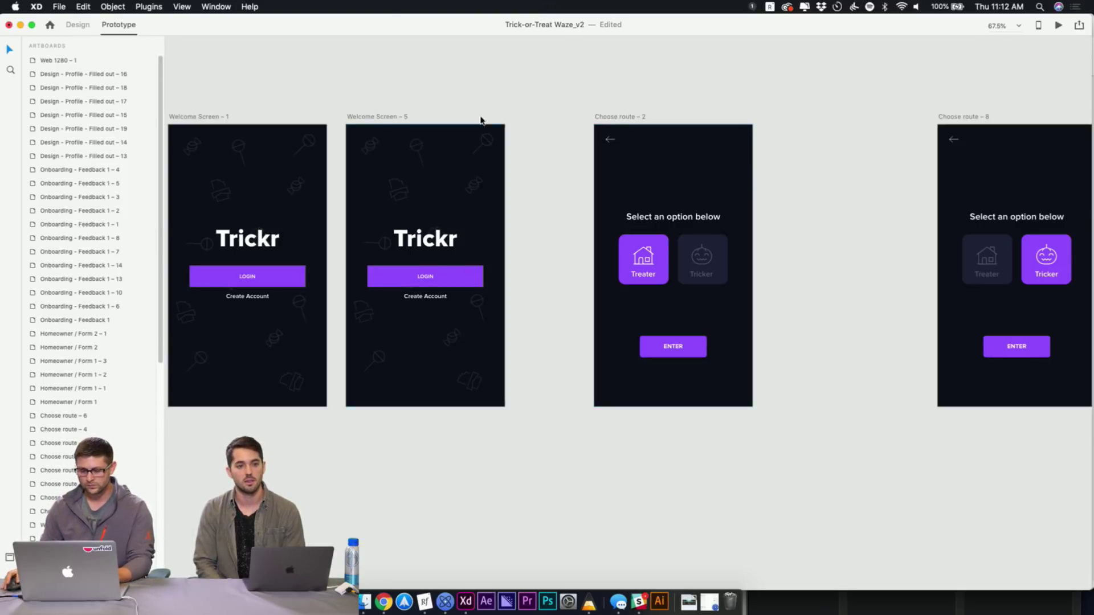
Move the Choose route – 2 artboard slightly closer to Welcome Screen – 5
click(632, 117)
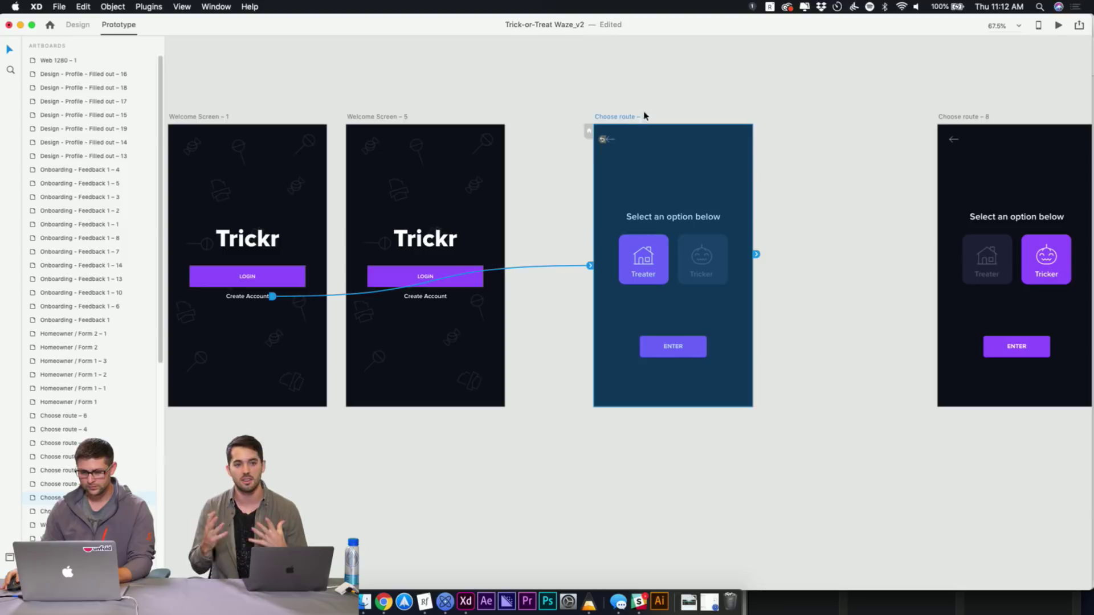
drag(630, 119, 587, 122)
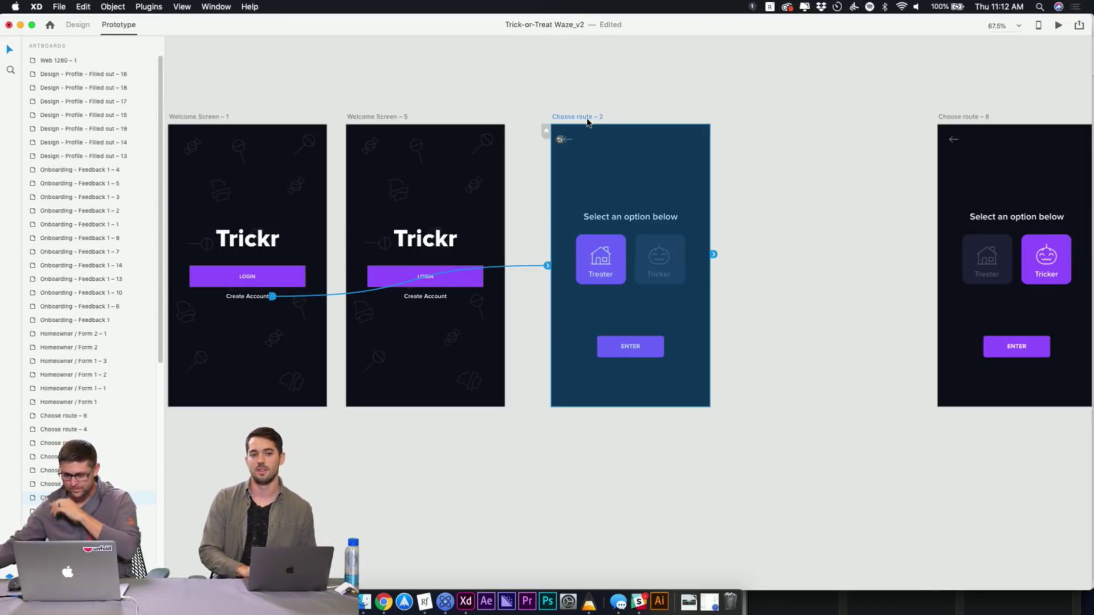
click(617, 88)
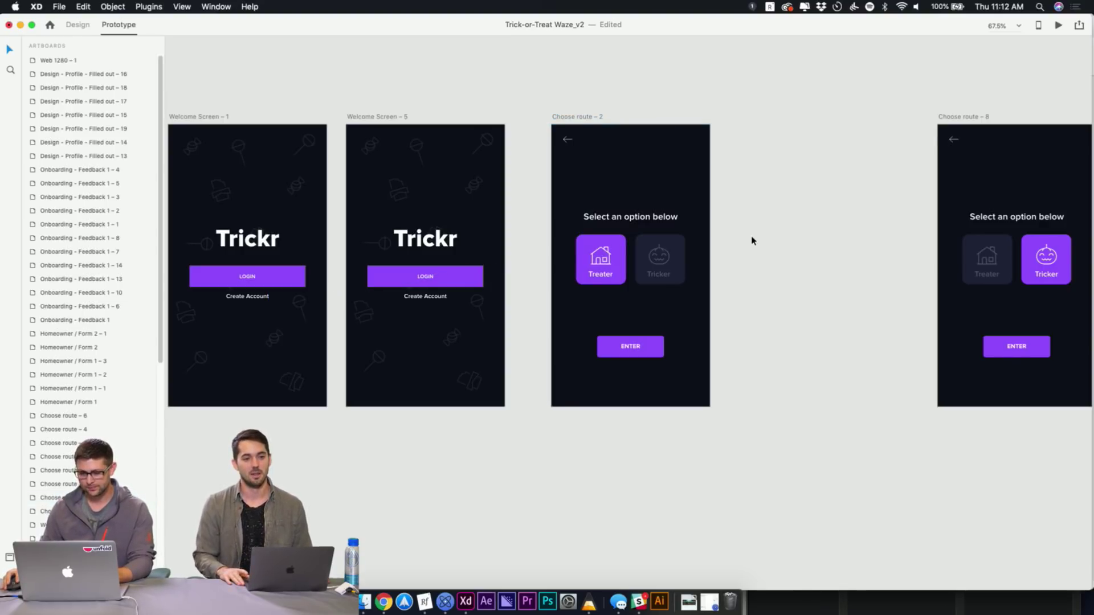
Move the Choose route – 2 artboard directly beneath Welcome Screen – 1, aligned with its edges
scroll(737, 264, right, 5)
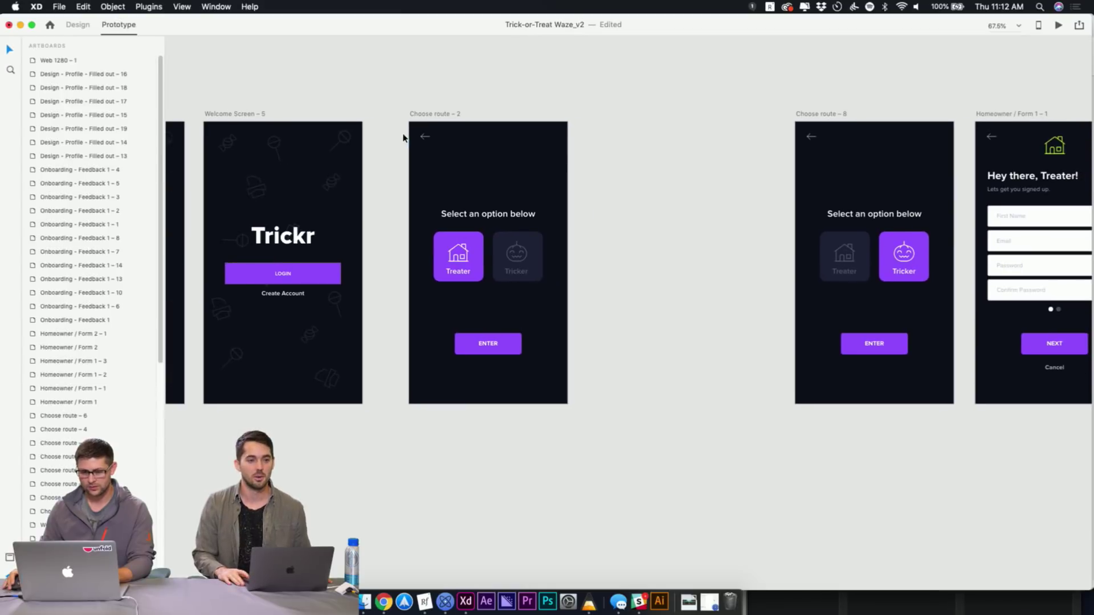
click(428, 115)
click(561, 105)
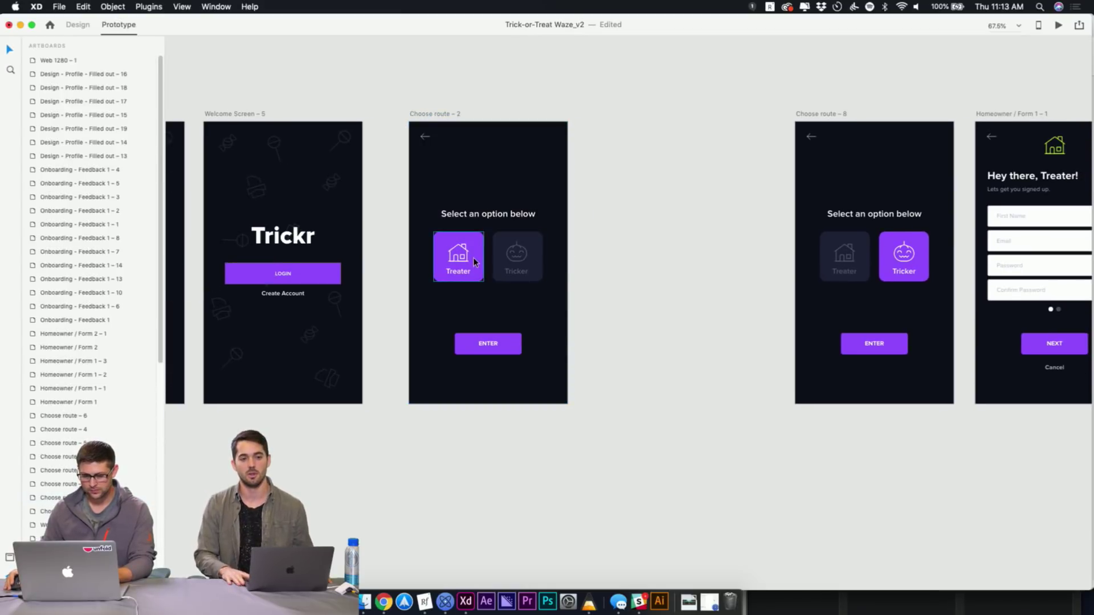
scroll(638, 279, right, 2)
click(403, 115)
click(558, 115)
ctrl+scroll(585, 250, down, 3)
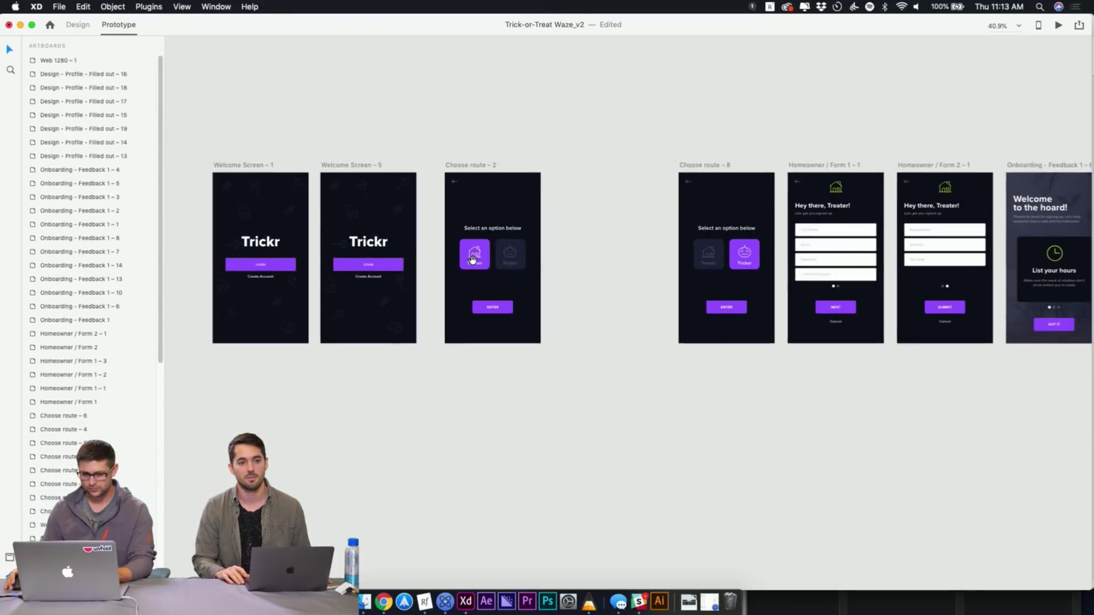
scroll(570, 110, left, 3)
drag(583, 113, 351, 305)
click(494, 308)
scroll(502, 314, down, 3)
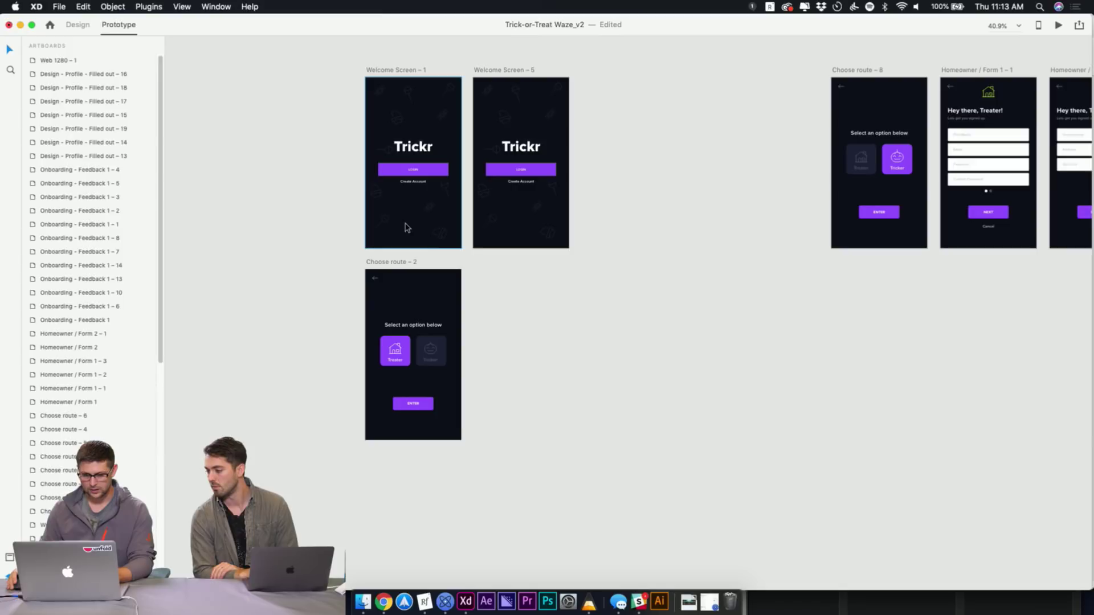
Duplicate the Choose route – 2 artboard and place the copy beside it, beneath Welcome Screen – 5
scroll(473, 319, down, 3)
ctrl+scroll(376, 207, up, 5)
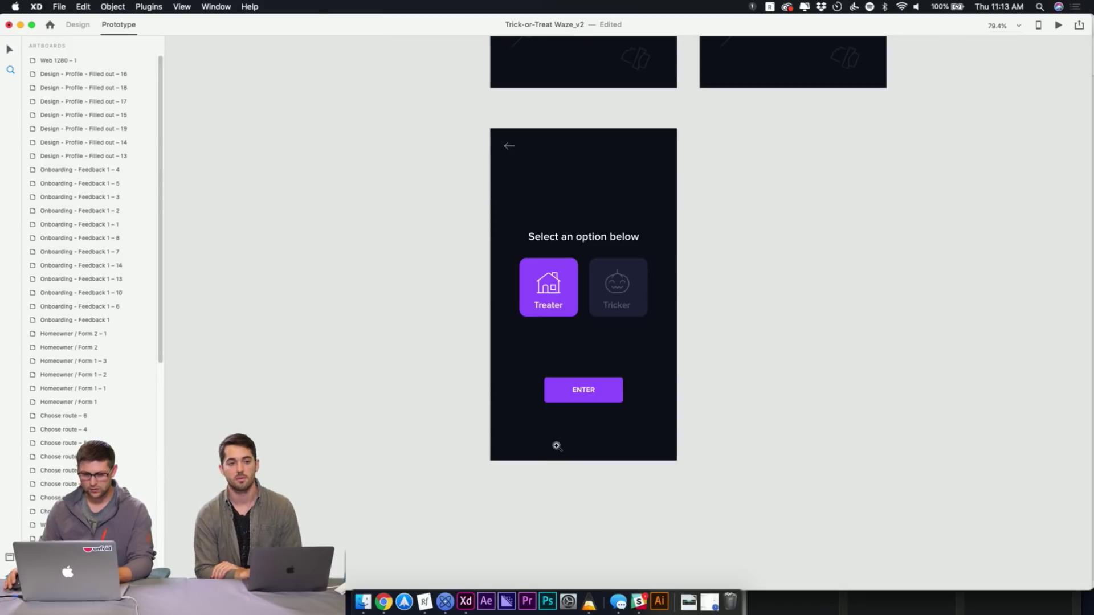
drag(712, 264, 631, 259)
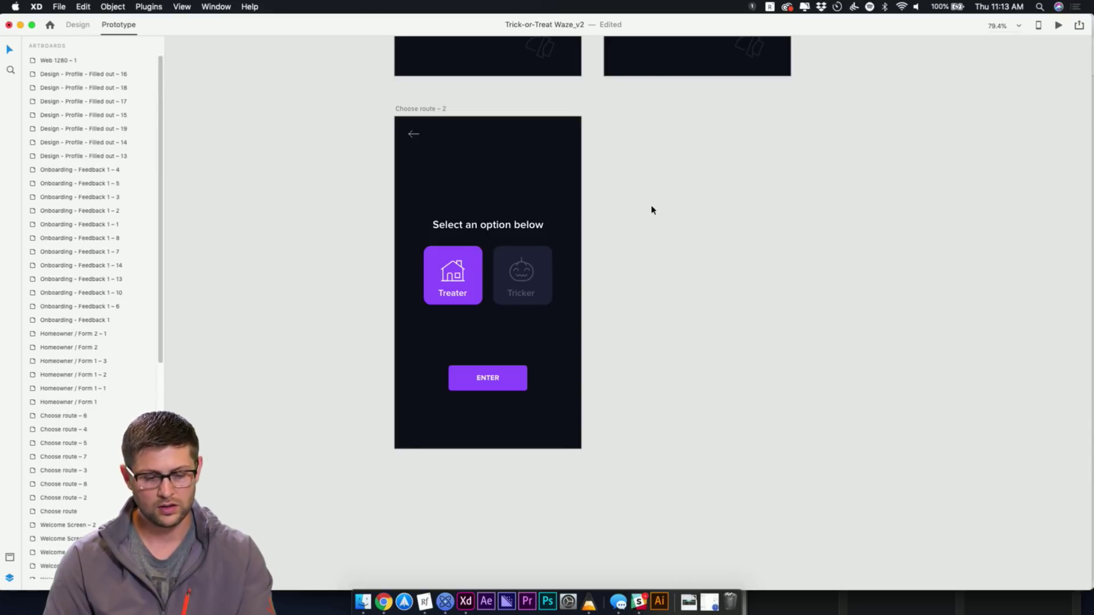
click(443, 109)
click(491, 105)
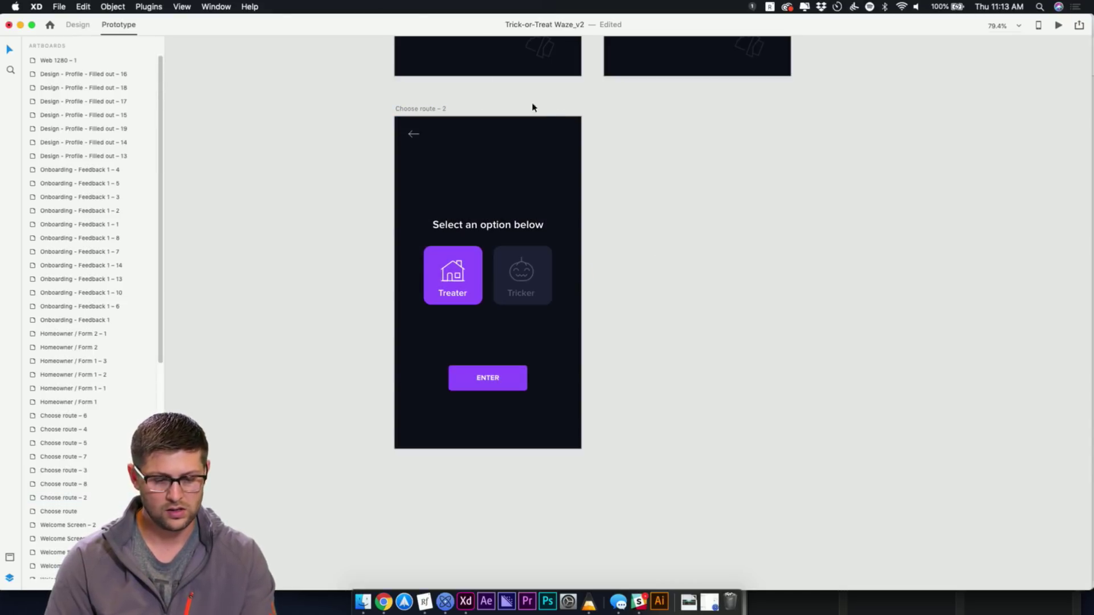
click(429, 109)
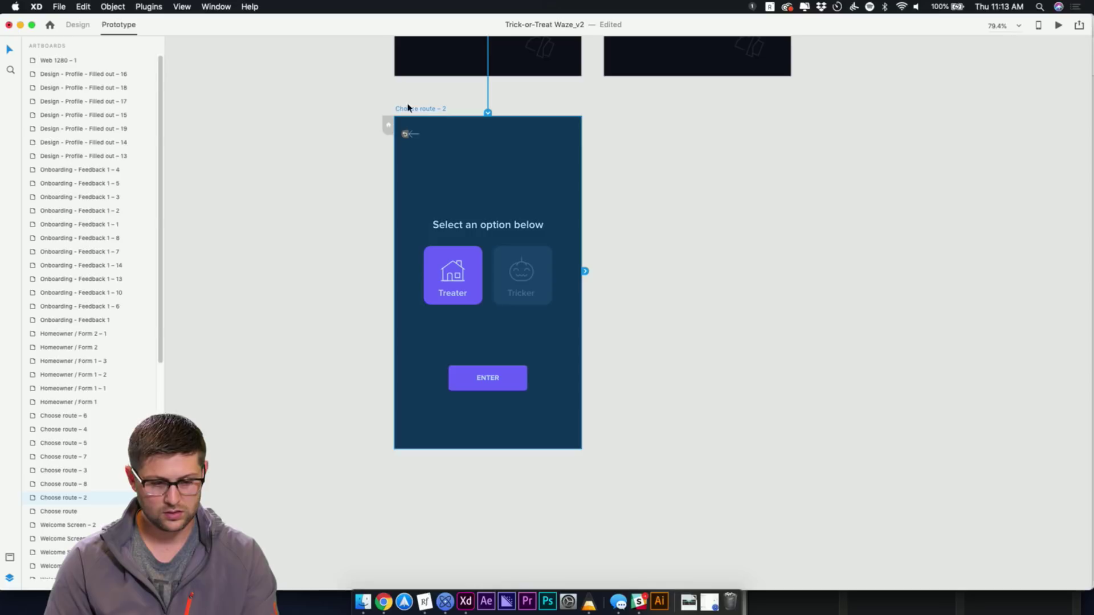
drag(408, 110, 625, 105)
Duplicate the Choose route – 9 artboard and place the copy as the third screen in the row
scroll(691, 254, right, 2)
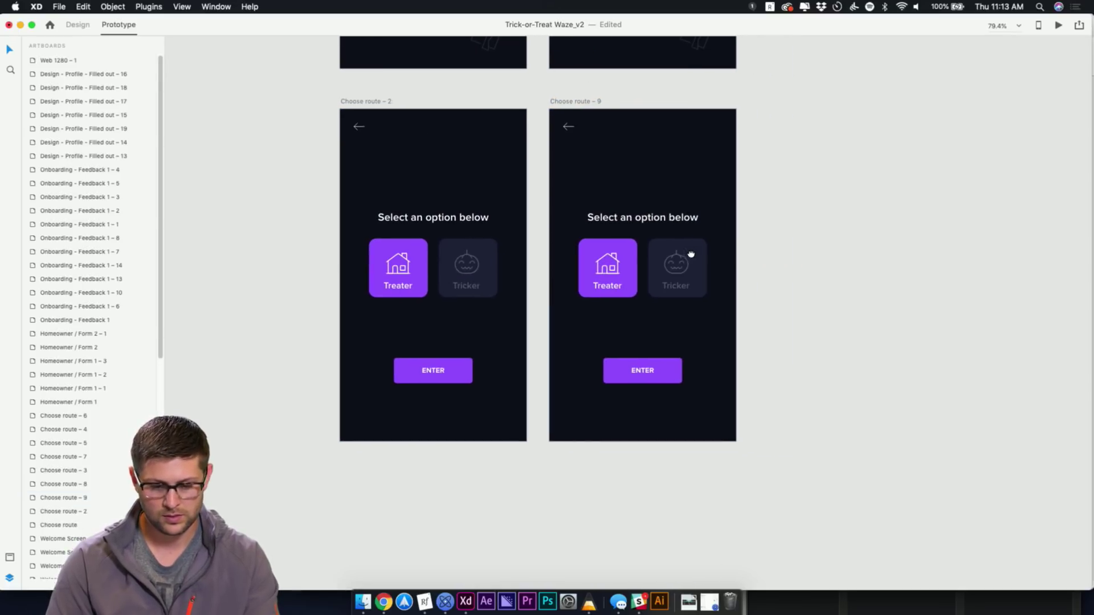
click(566, 104)
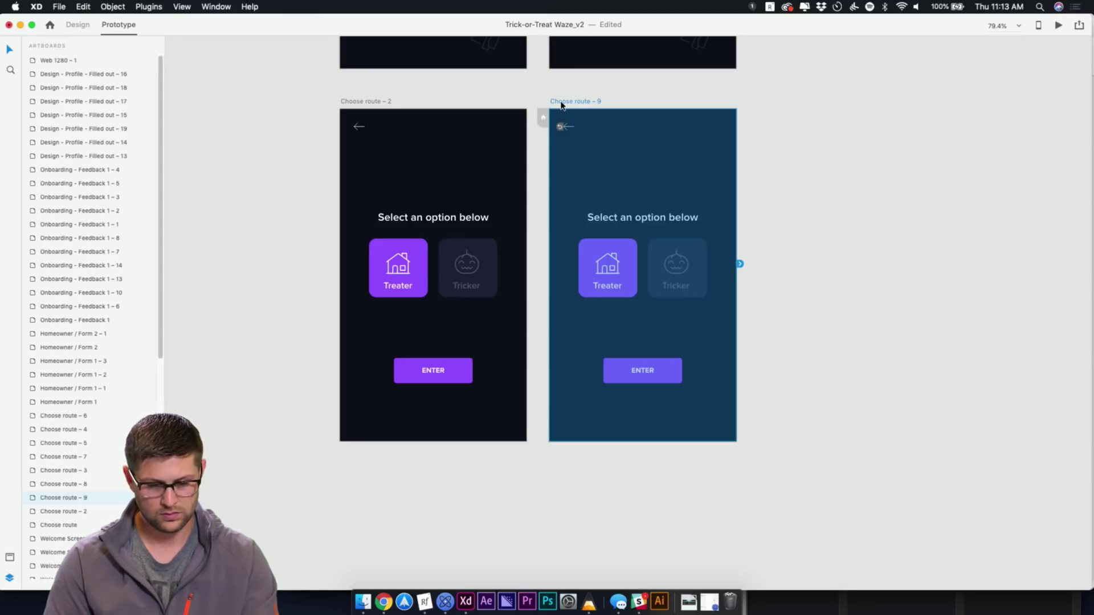
click(610, 103)
drag(576, 103, 786, 97)
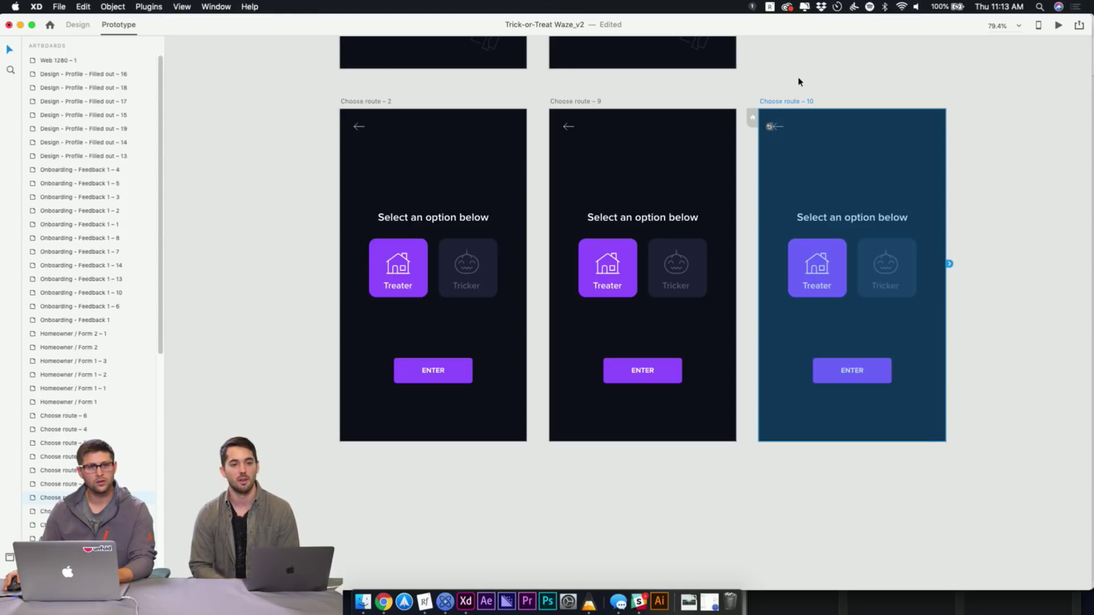
click(798, 81)
Delete the Tricker option's background rectangle, pumpkin icon and label from Choose route – 9
drag(903, 292, 861, 283)
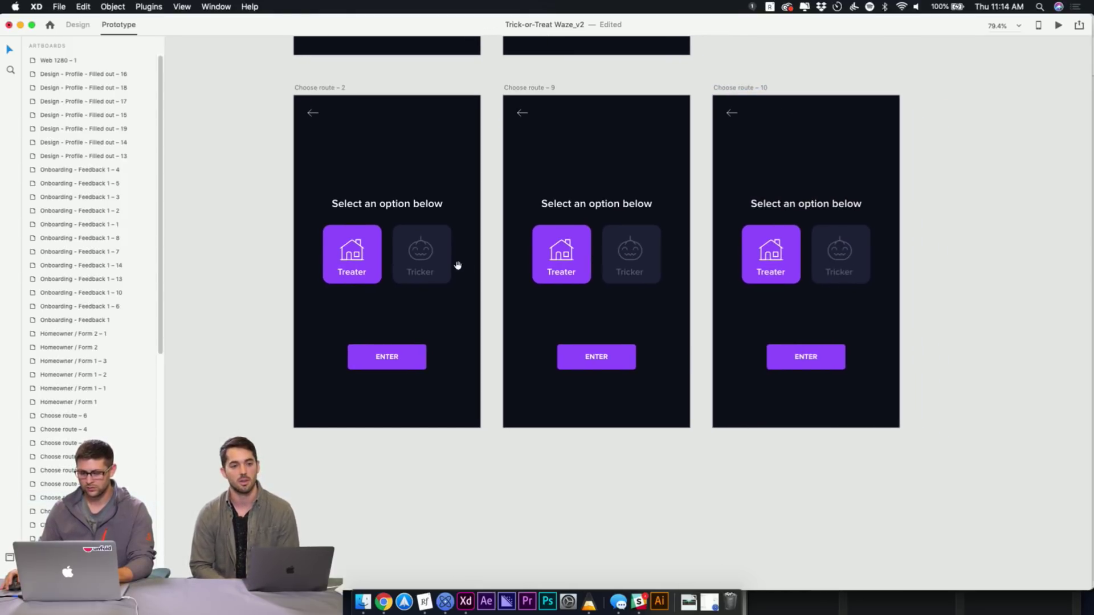
click(420, 249)
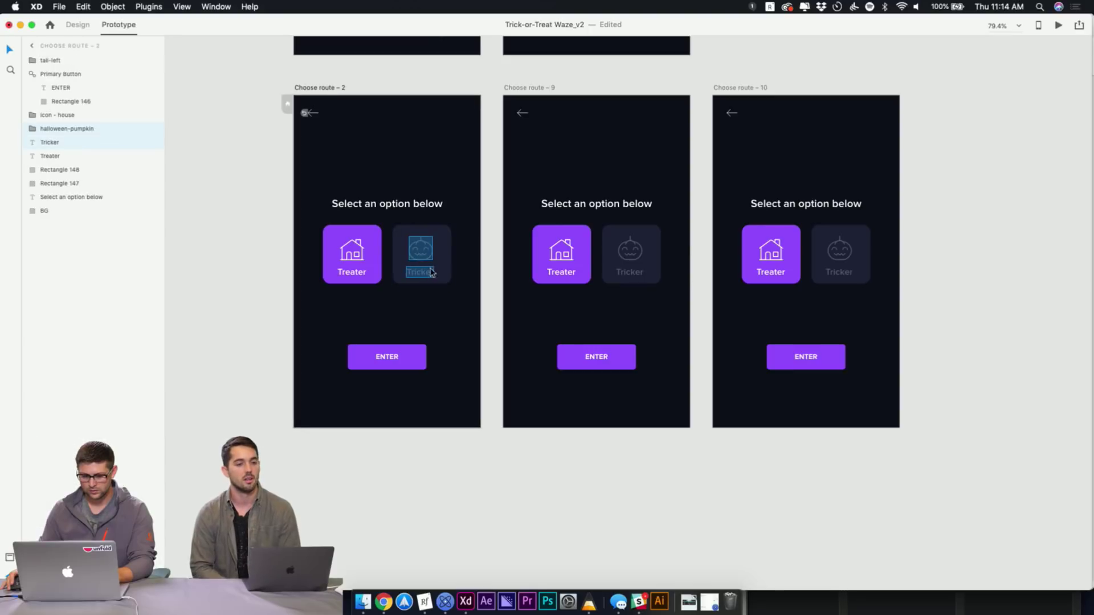
shift+click(450, 271)
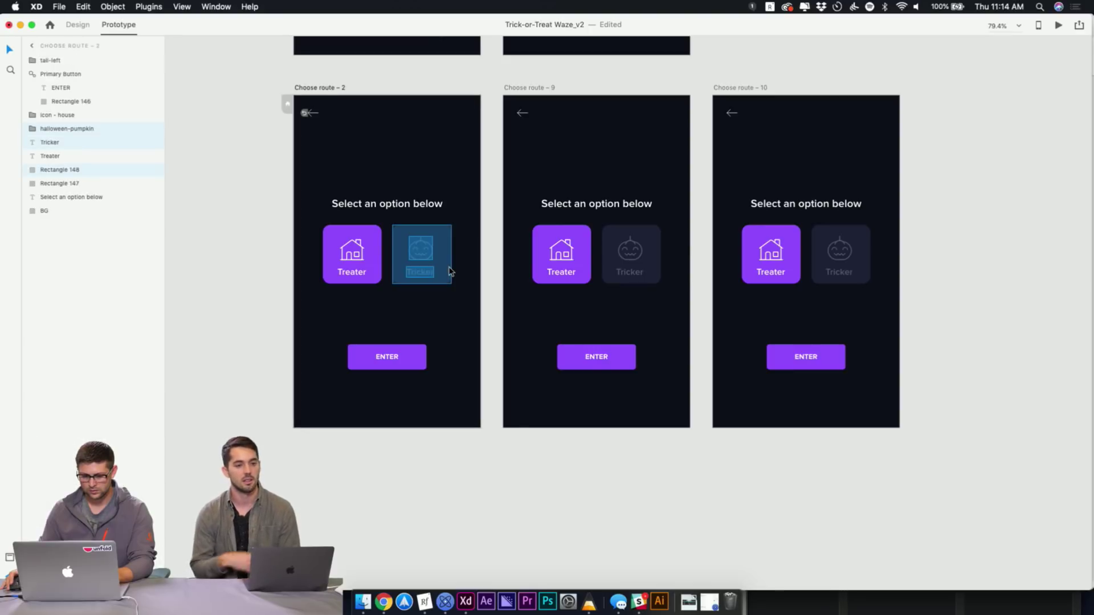
click(656, 261)
key(Delete)
click(629, 251)
shift+click(625, 274)
key(Delete)
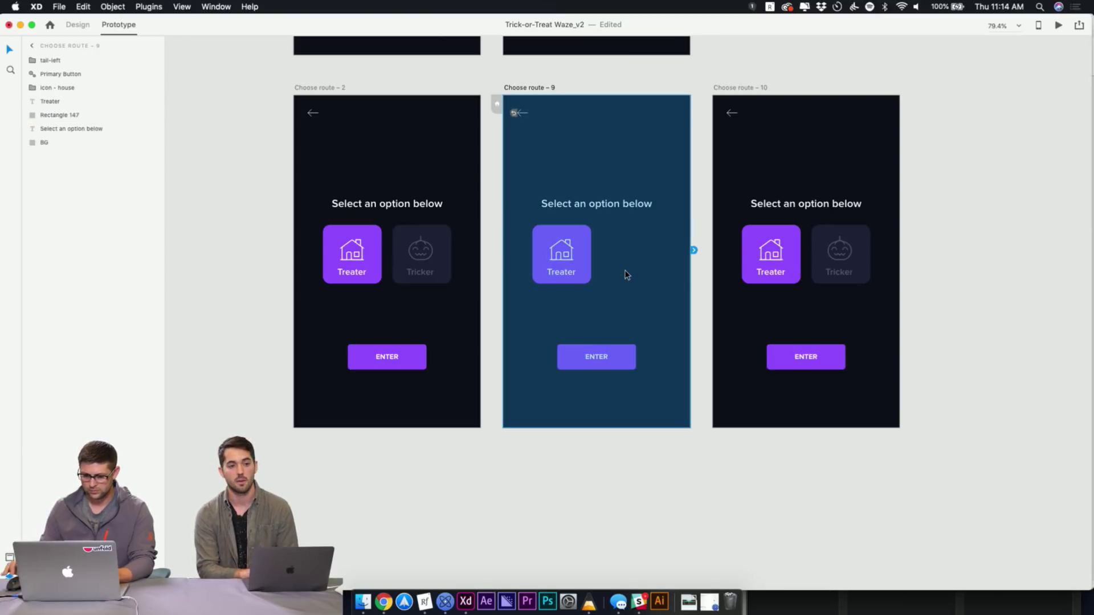
Delete the Tricker option's background rectangle, pumpkin icon and label from Choose route – 10
click(836, 258)
shift+click(836, 256)
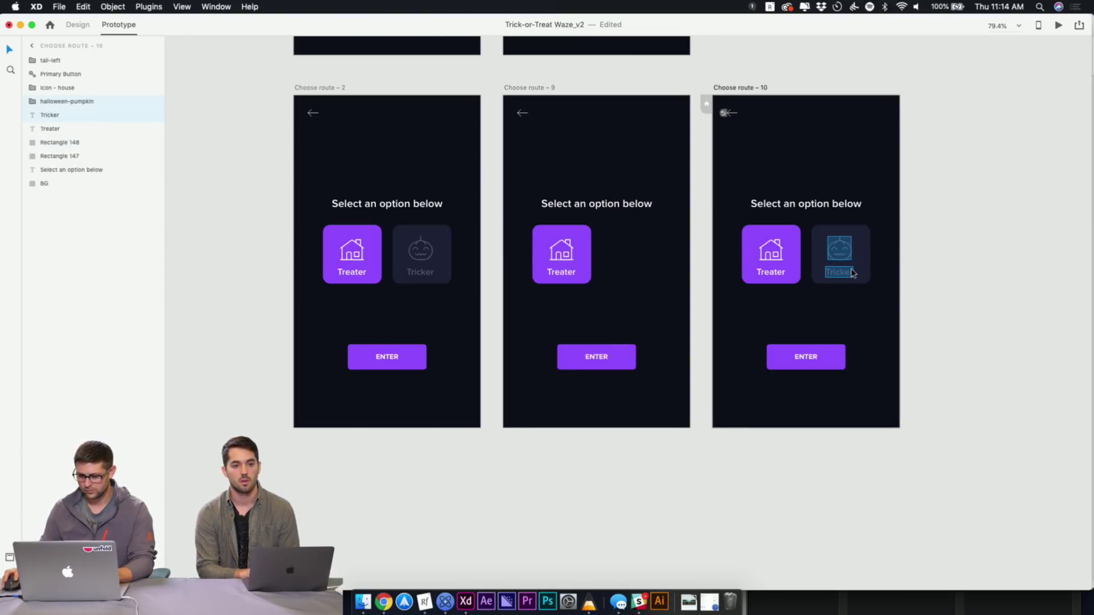
shift+click(855, 281)
key(Delete)
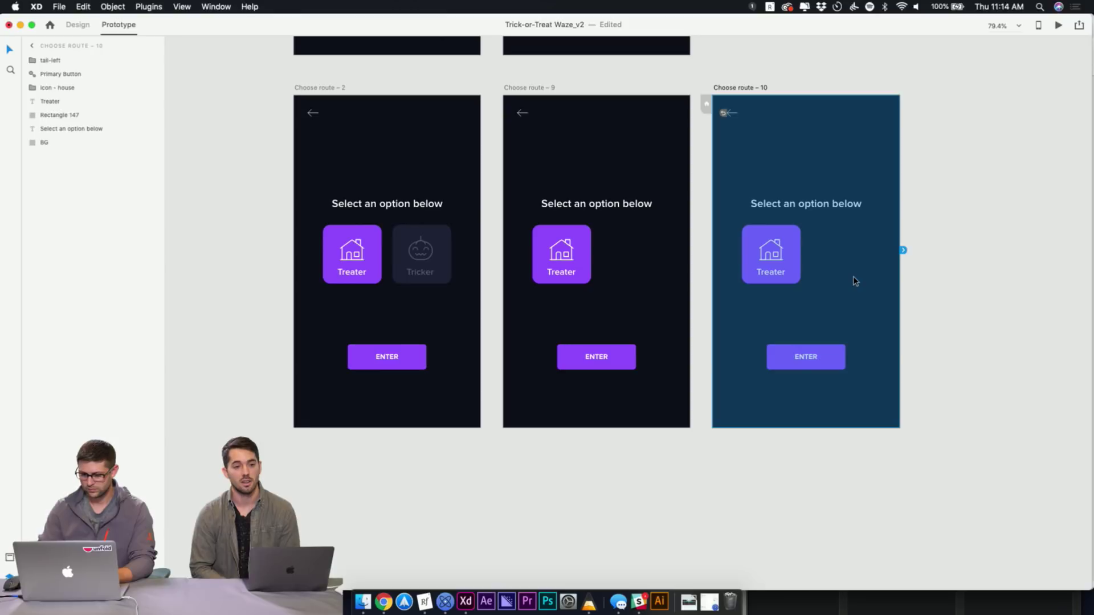
click(911, 279)
Copy the grouped Tricker option from Choose route – 2 and paste it into Choose route – 9 and Choose route – 10
click(421, 254)
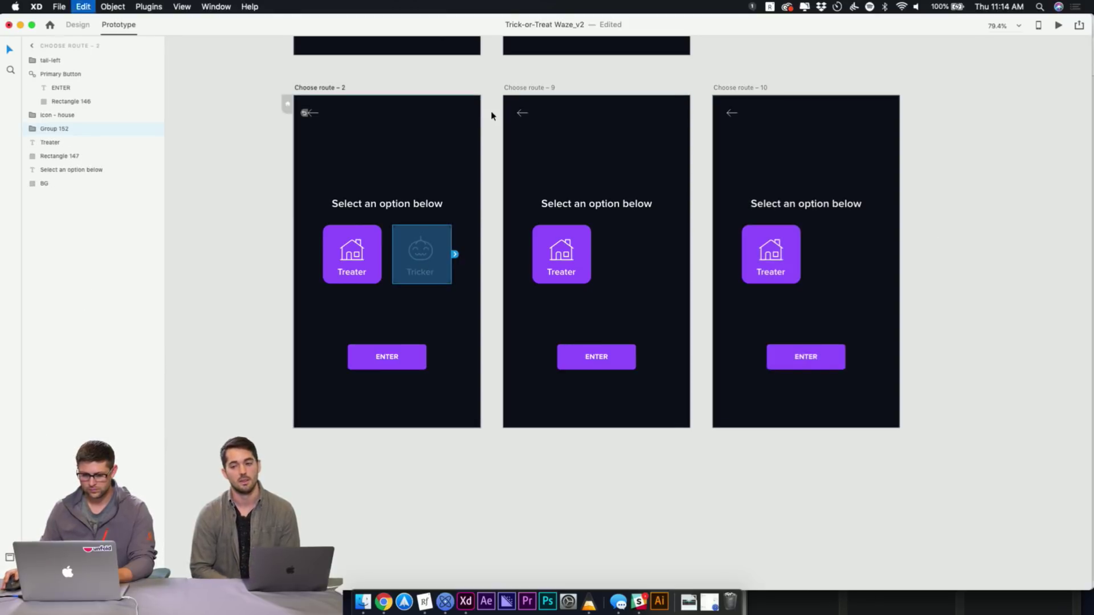
click(529, 89)
key(ctrl+v)
click(733, 87)
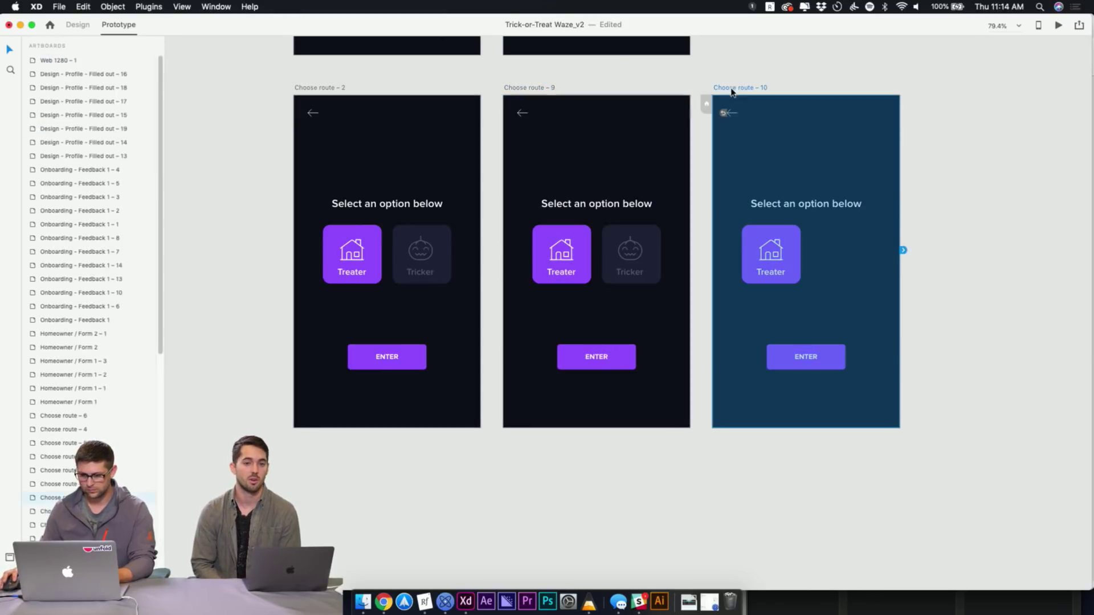
key(super+v)
click(758, 62)
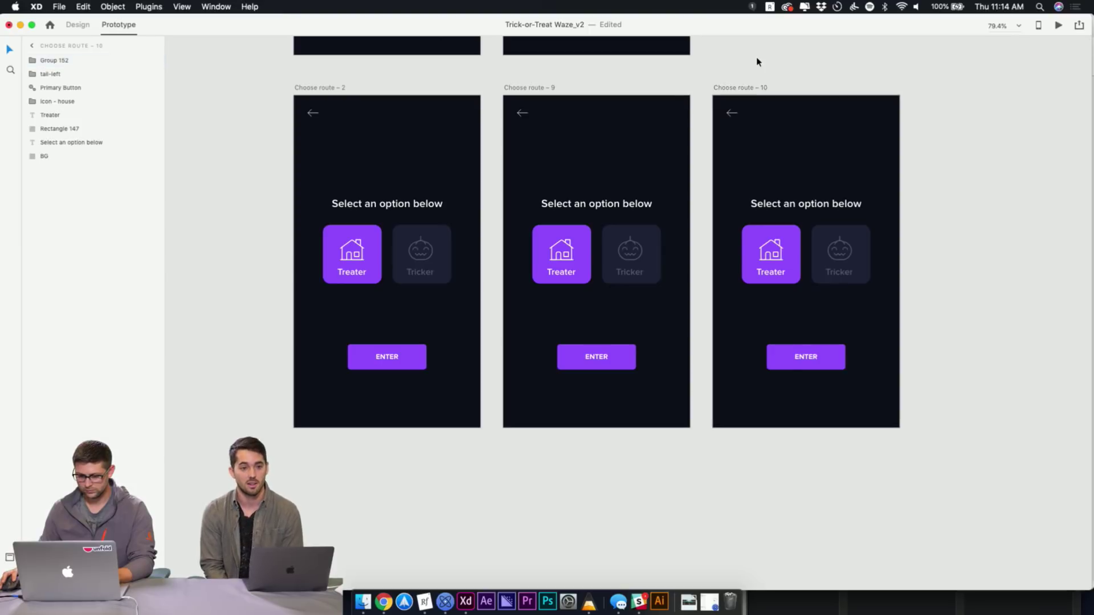
Switch to Design mode and enlarge the Tricker option on Choose route – 9 around its centre to 136 × 136
click(622, 243)
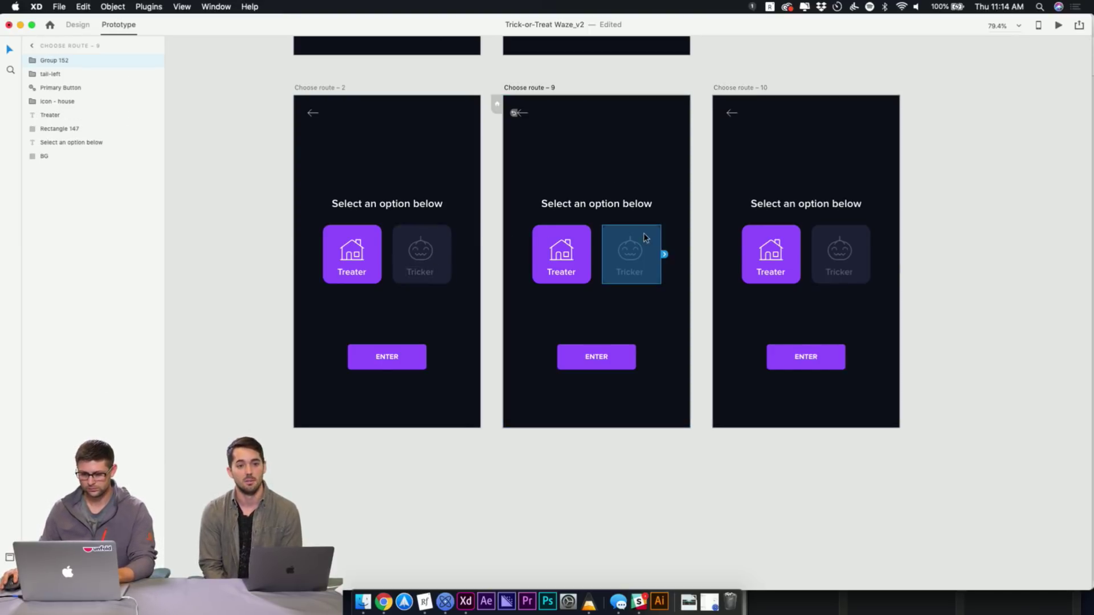
drag(722, 201, 503, 316)
click(950, 154)
click(820, 228)
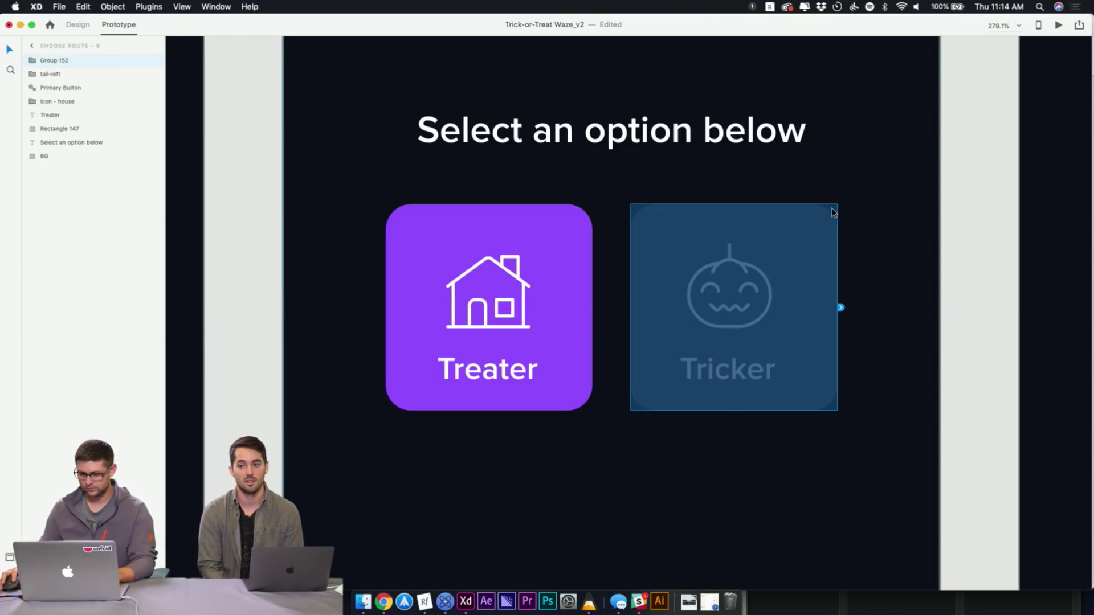
key(ctrl+Tab)
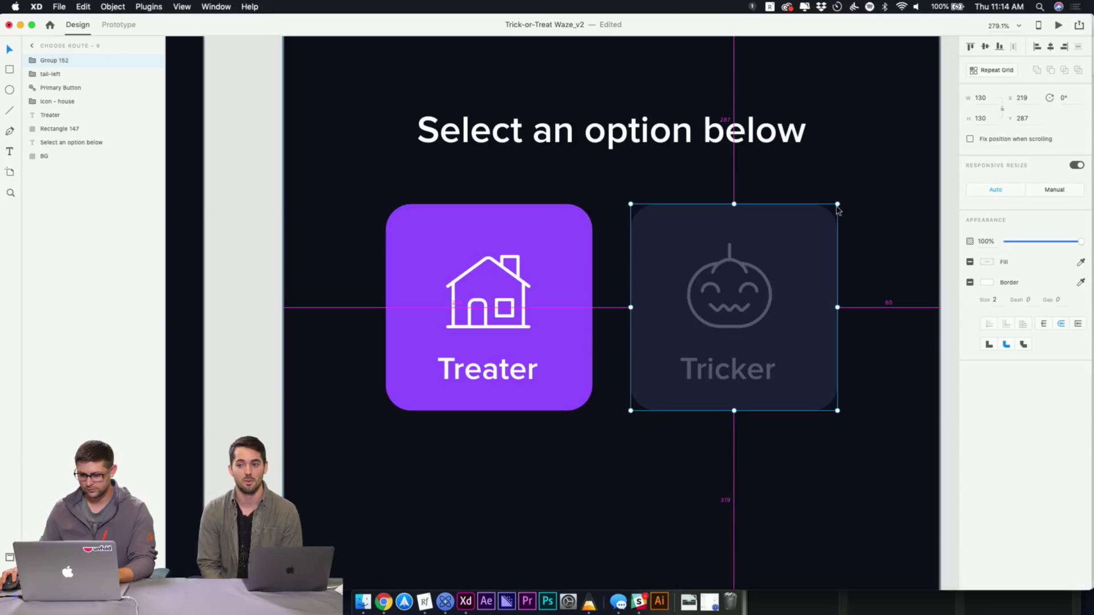
drag(836, 204, 847, 201)
click(874, 214)
double_click(835, 212)
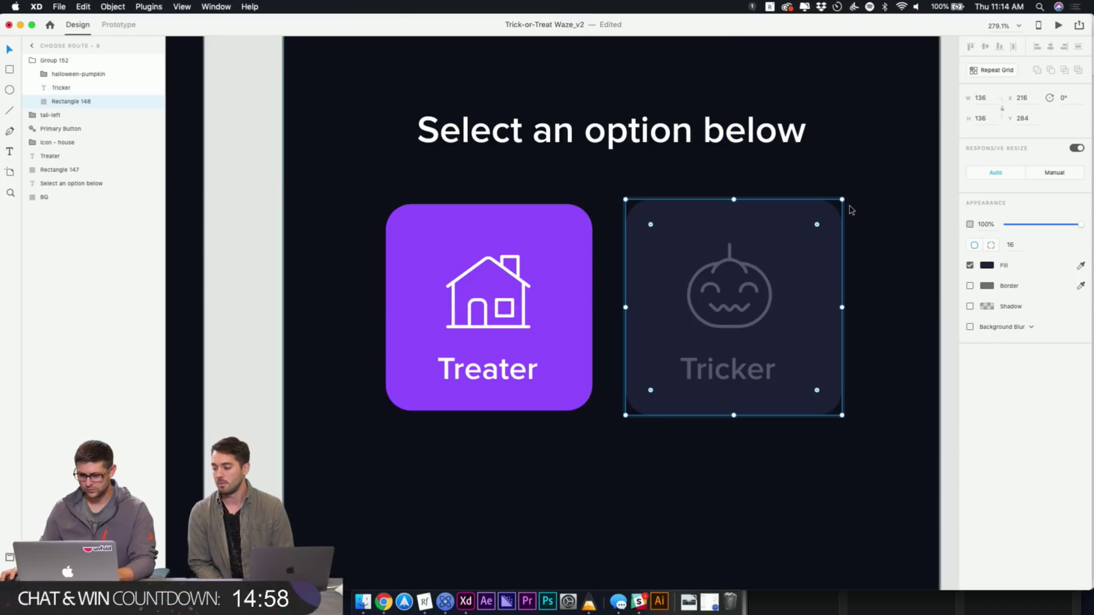
Apply the Tricker rectangle's dark fill to the Treater option's background on Choose route – 9
scroll(847, 232, down, 5)
scroll(863, 272, right, 3)
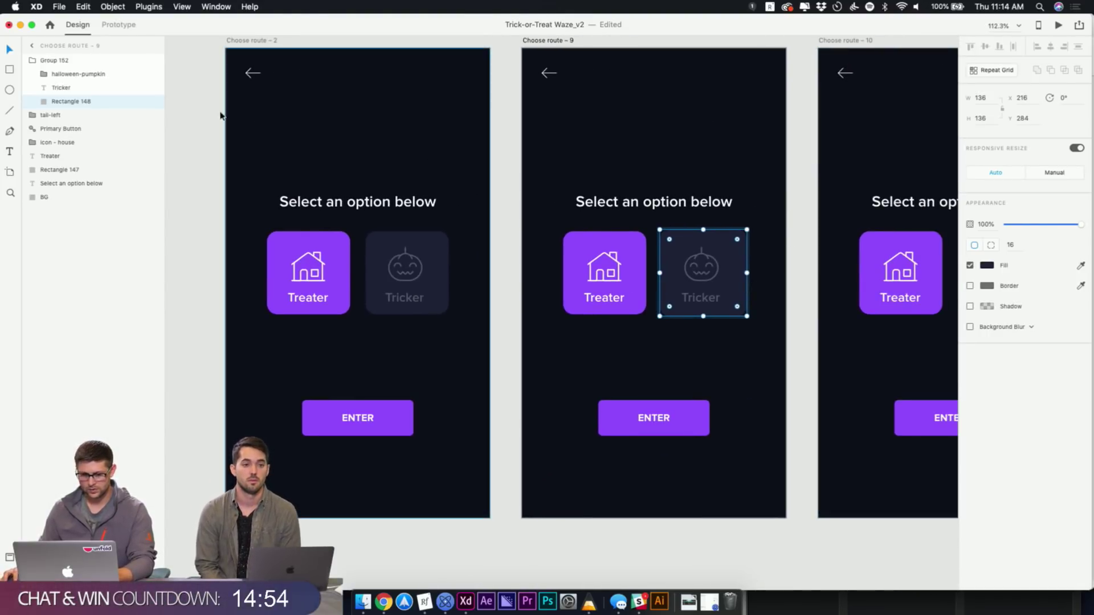
click(621, 244)
click(690, 262)
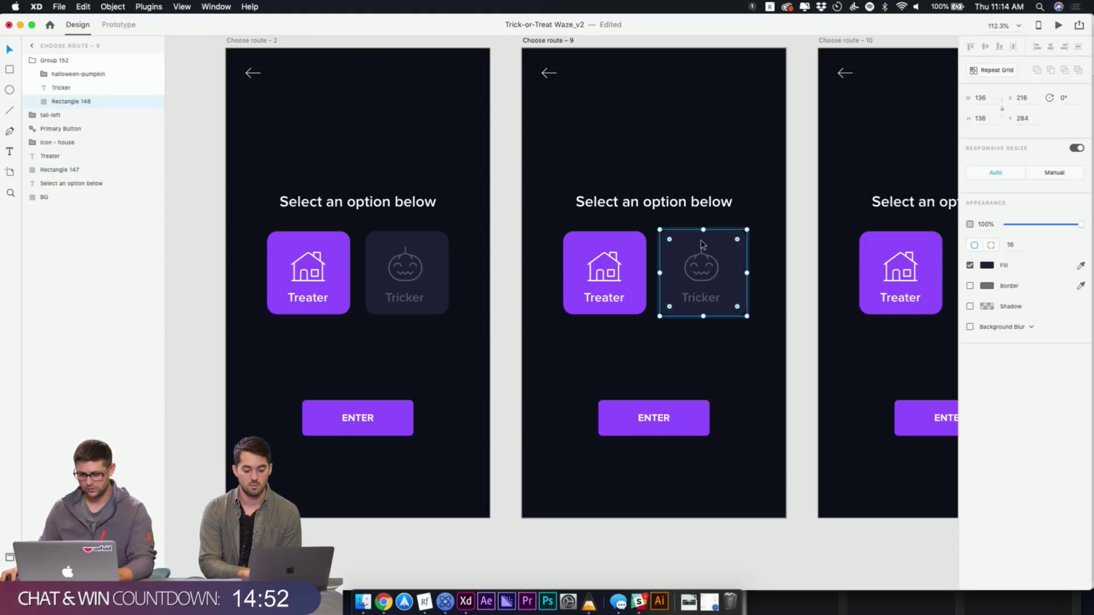
click(634, 244)
key(super+z)
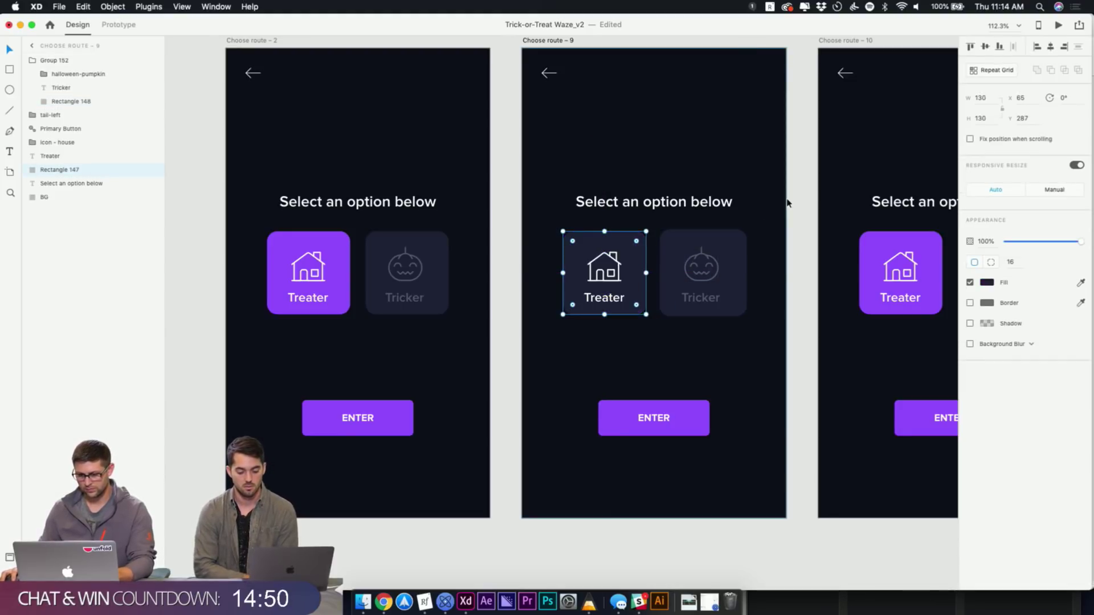
click(793, 200)
Compare the appearance settings of the pumpkin icon and the house icon on Choose route – 9
click(702, 258)
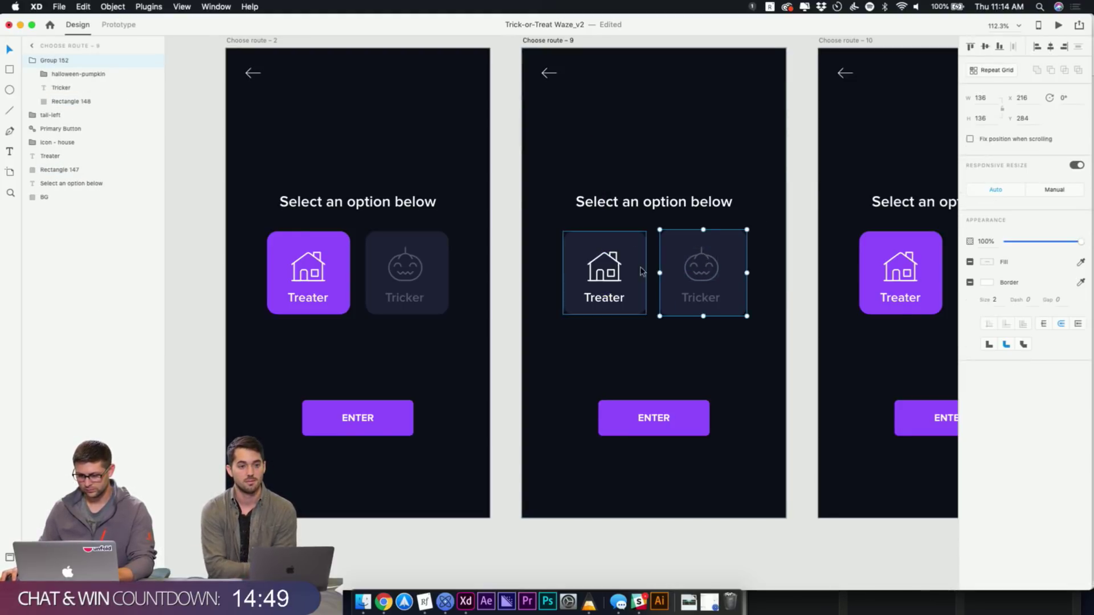
double_click(702, 259)
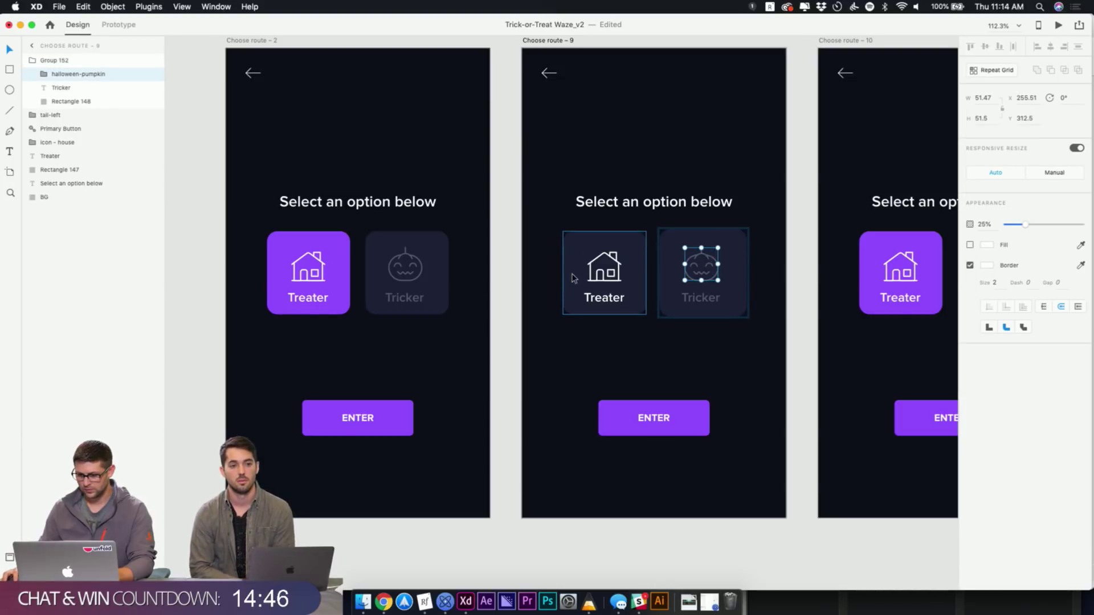
click(614, 262)
click(612, 261)
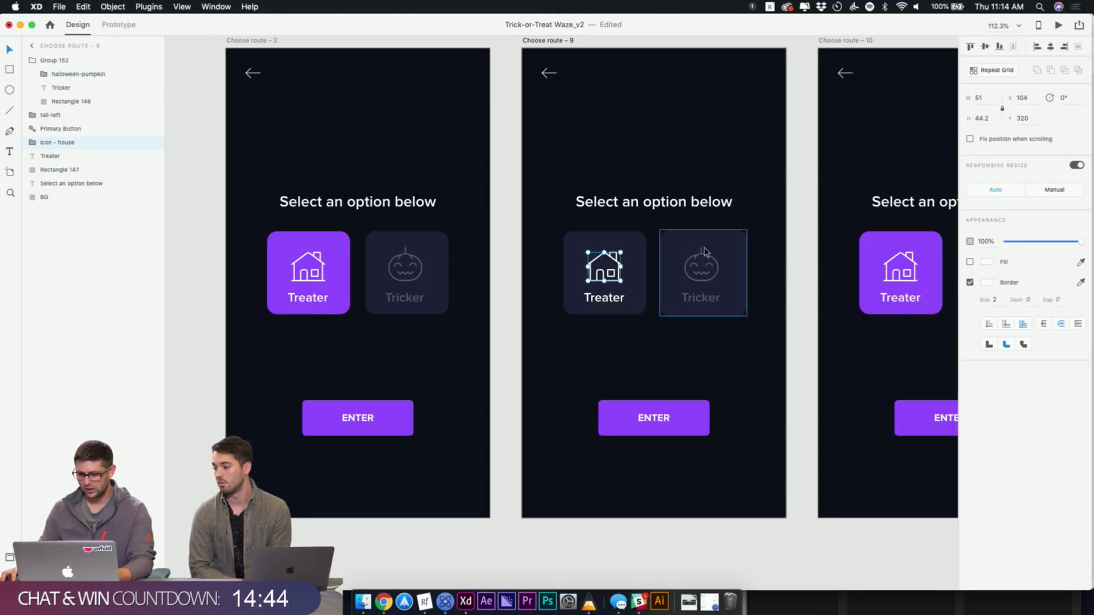
scroll(579, 182, down, 5)
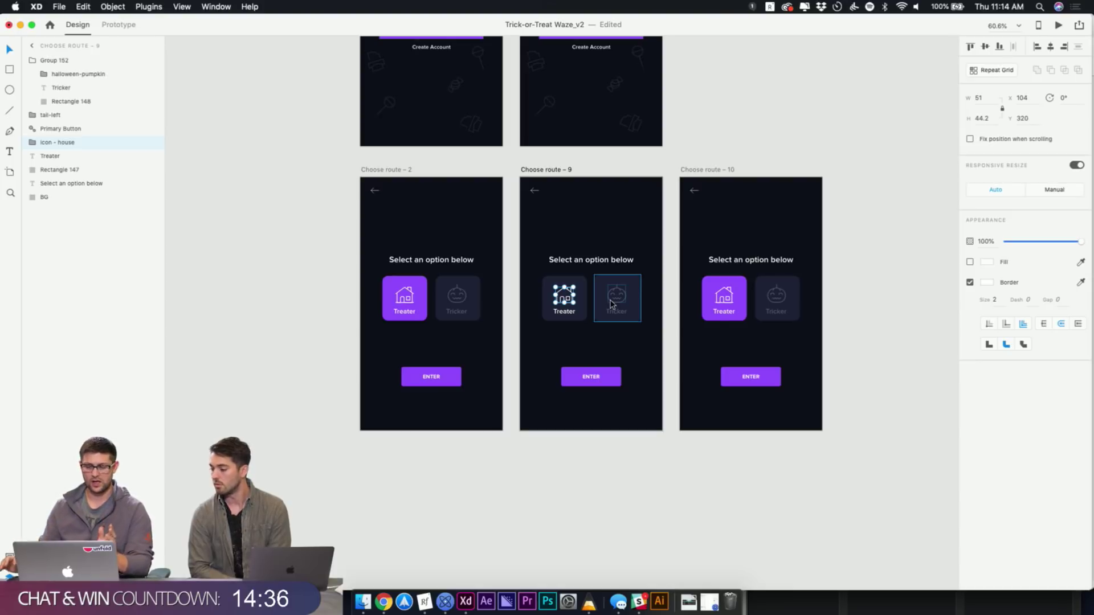
Review the two Welcome Screen artboards and the three Choose route artboards as separate rows of the flow
click(536, 165)
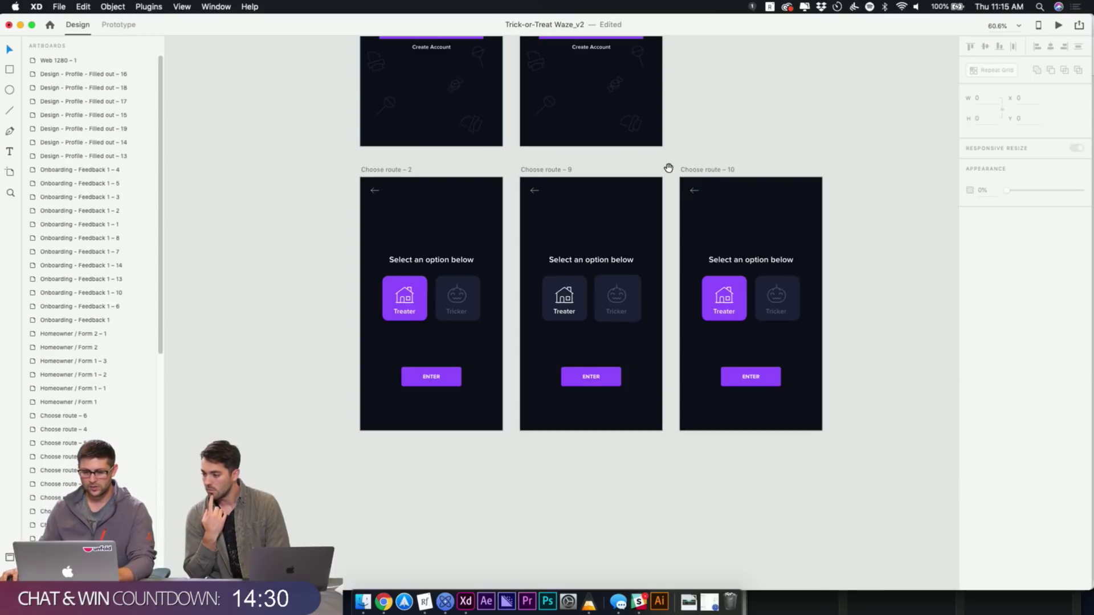
scroll(667, 166, up, 5)
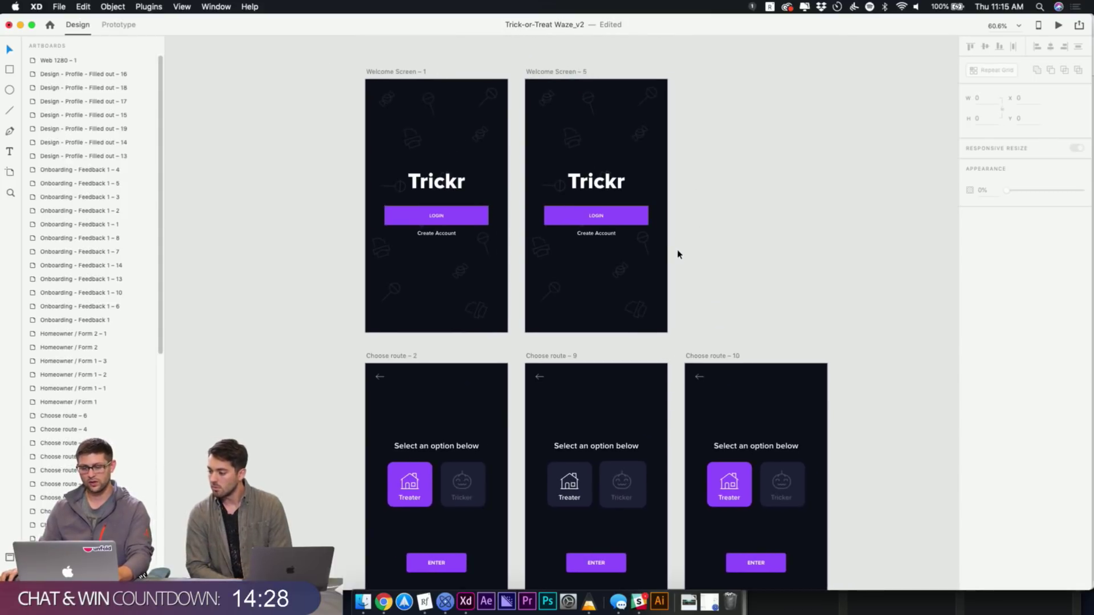
scroll(621, 309, down, 2)
scroll(621, 309, right, 2)
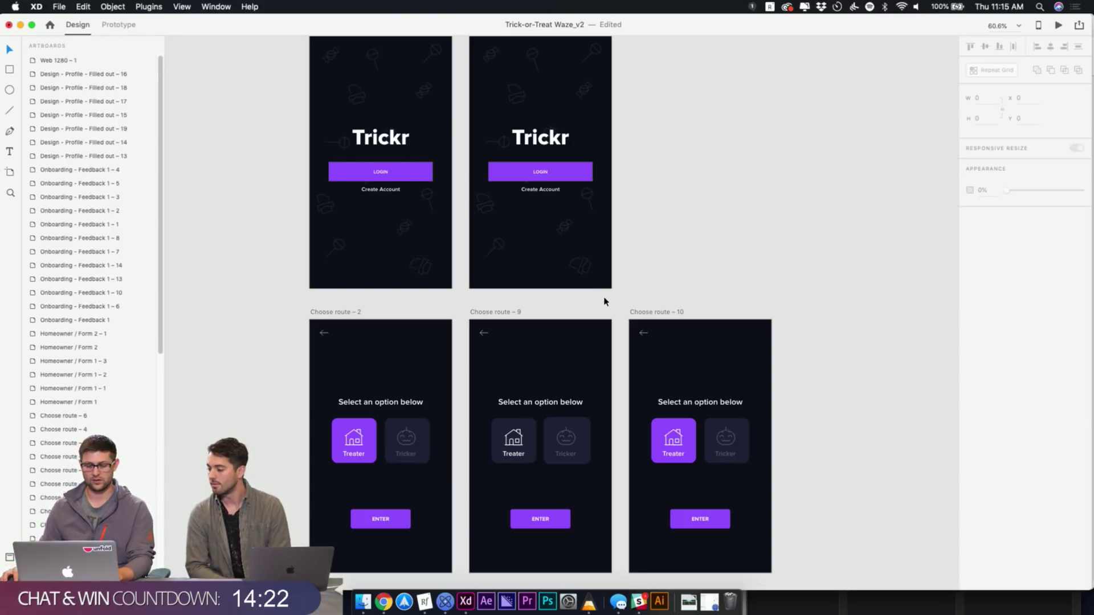
scroll(596, 319, down, 2)
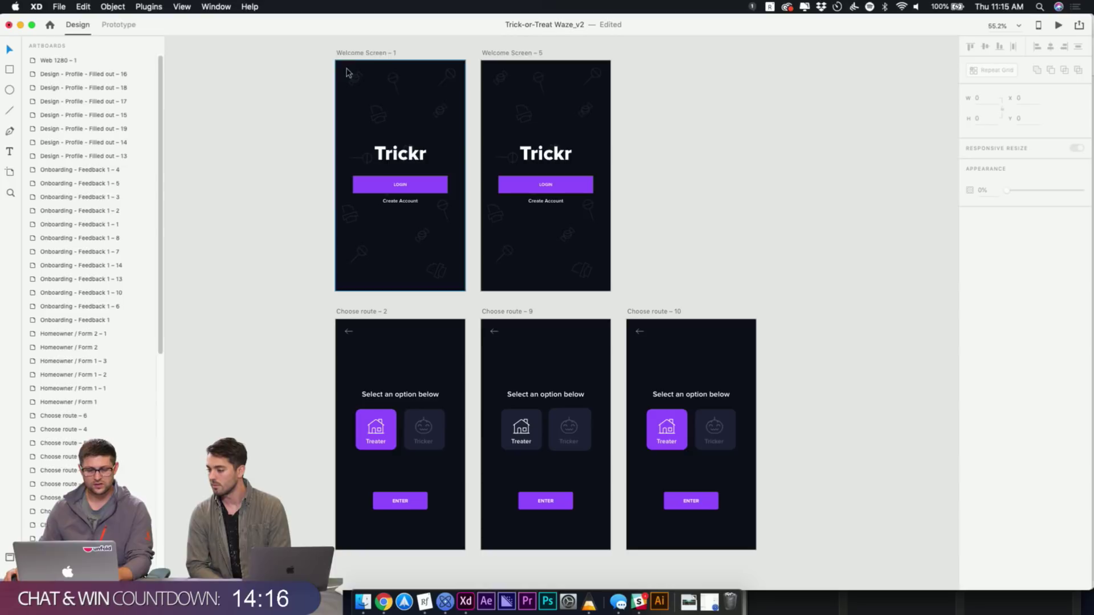
click(357, 53)
shift+click(502, 53)
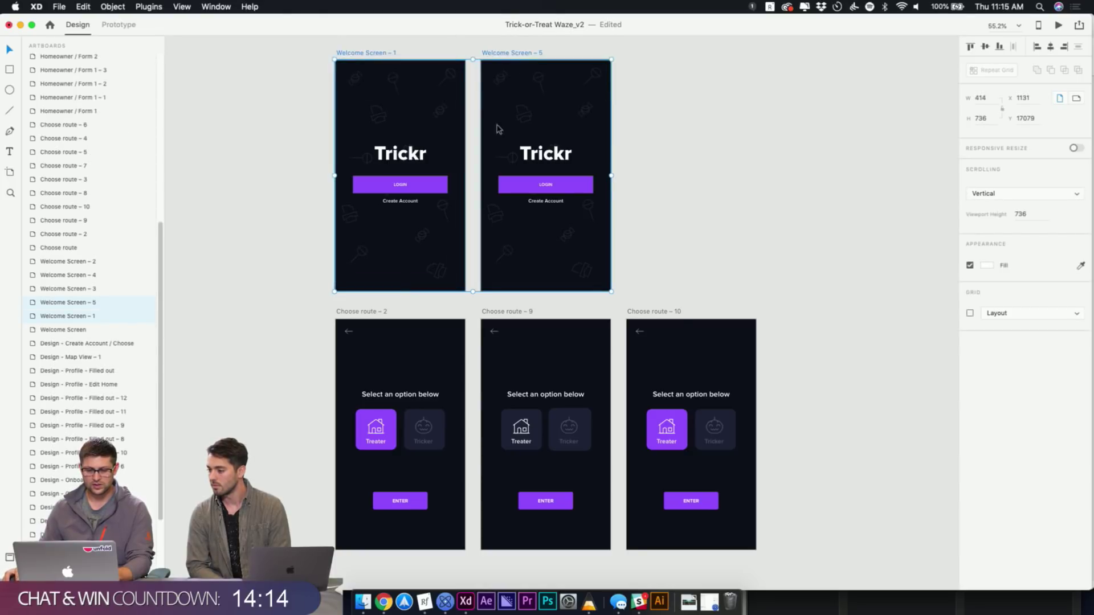
click(781, 286)
click(631, 312)
shift+click(516, 311)
click(364, 311)
shift+click(501, 312)
shift+click(663, 313)
click(360, 306)
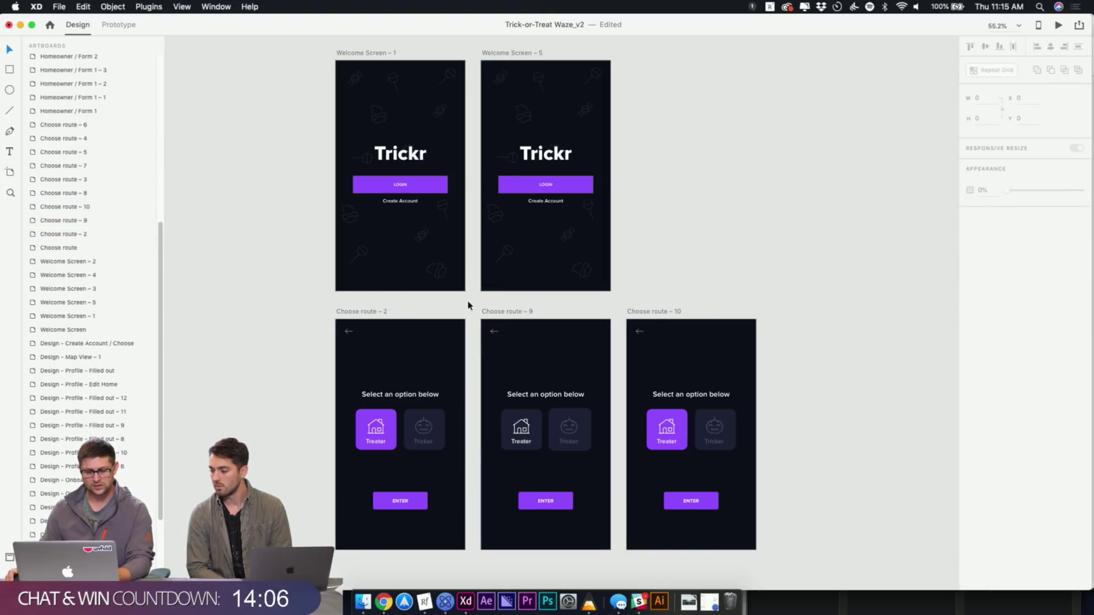
Lower the opacity of the Treater option's house icon and label on Choose route – 9 to 30%
scroll(569, 285, up, 5)
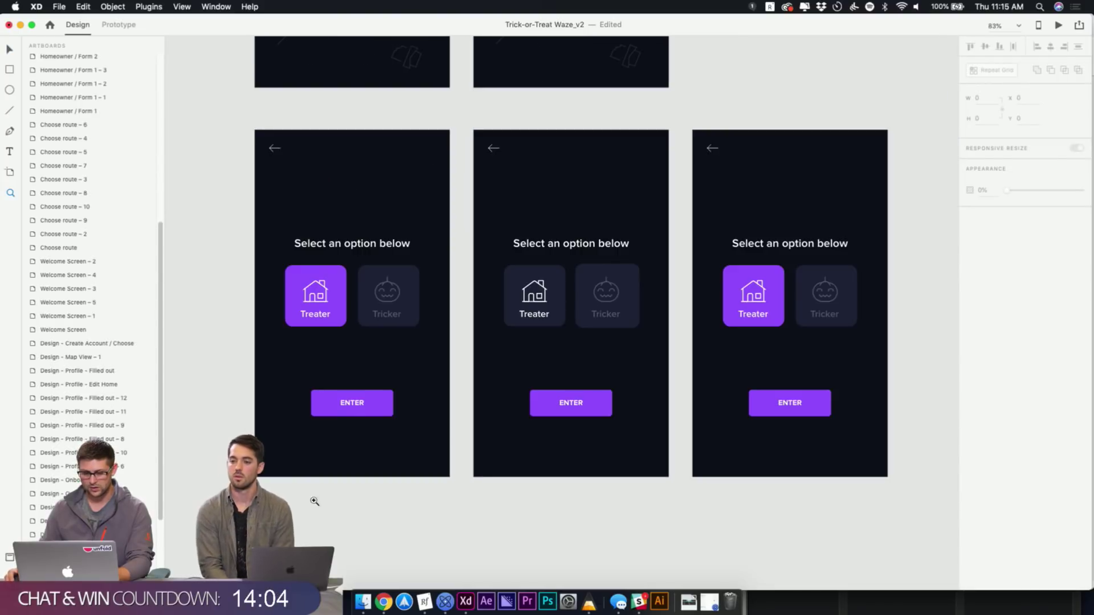
click(548, 301)
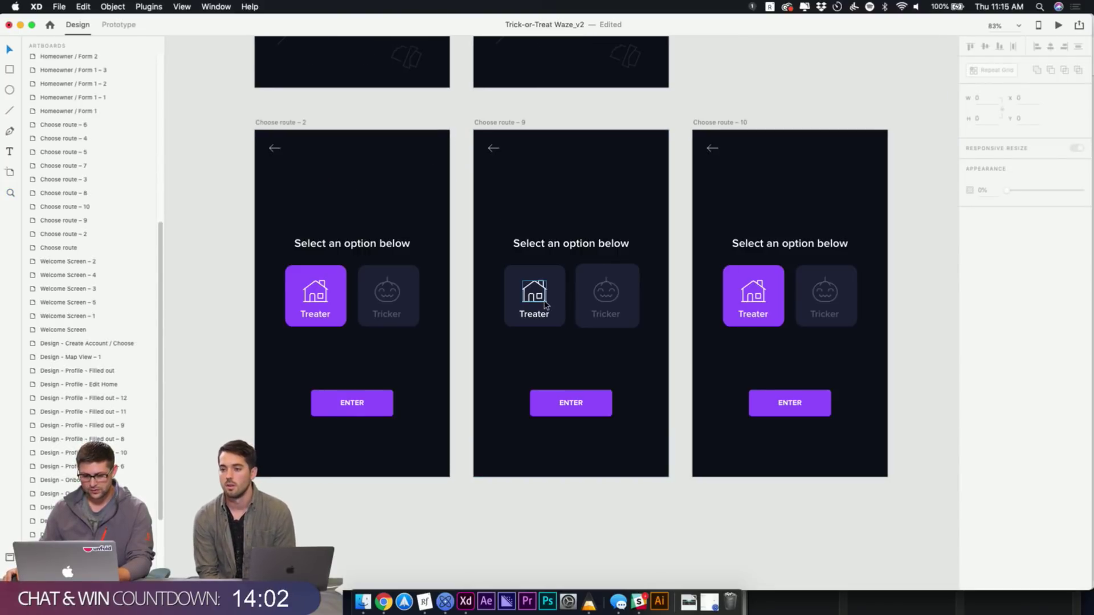
click(595, 298)
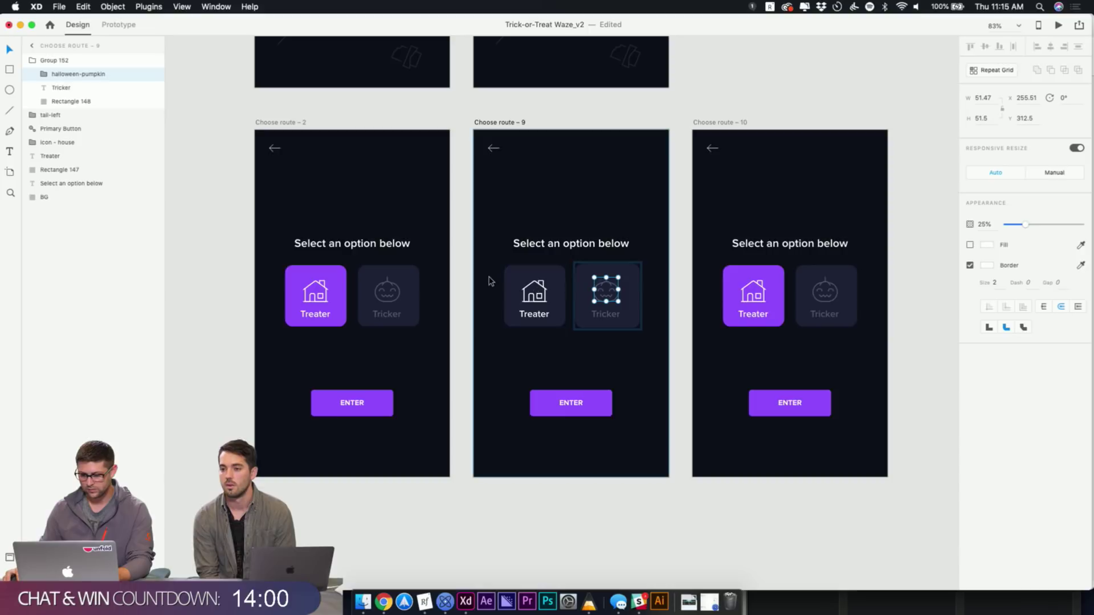
click(539, 287)
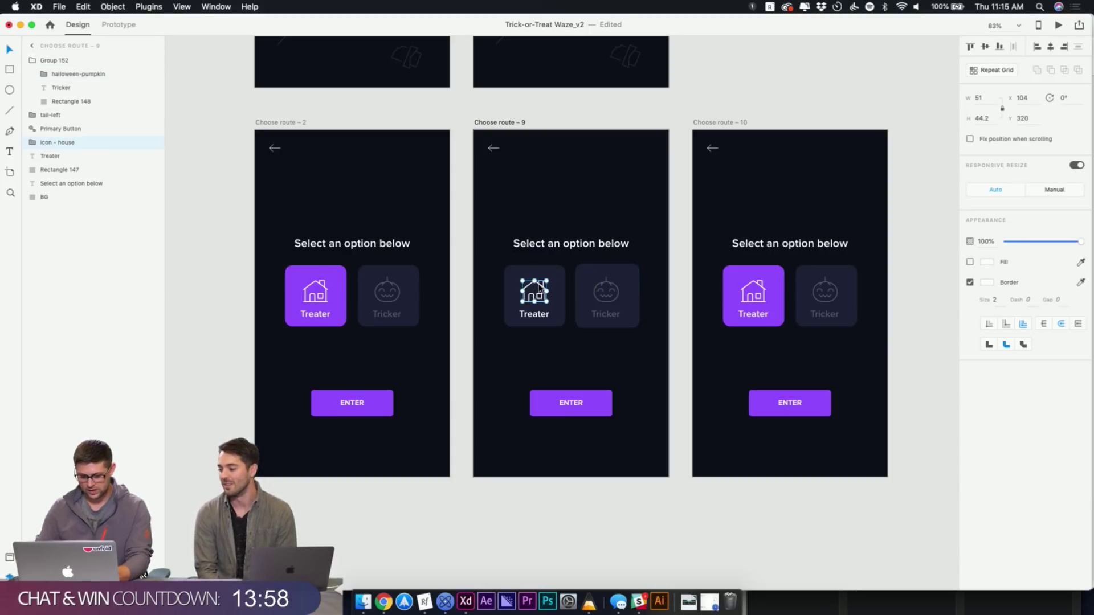
key(3)
click(541, 321)
key(3)
click(720, 108)
Fill the Tricker option's background rectangle on Choose route – 9 with the Primary (Interaction Color) asset
click(595, 268)
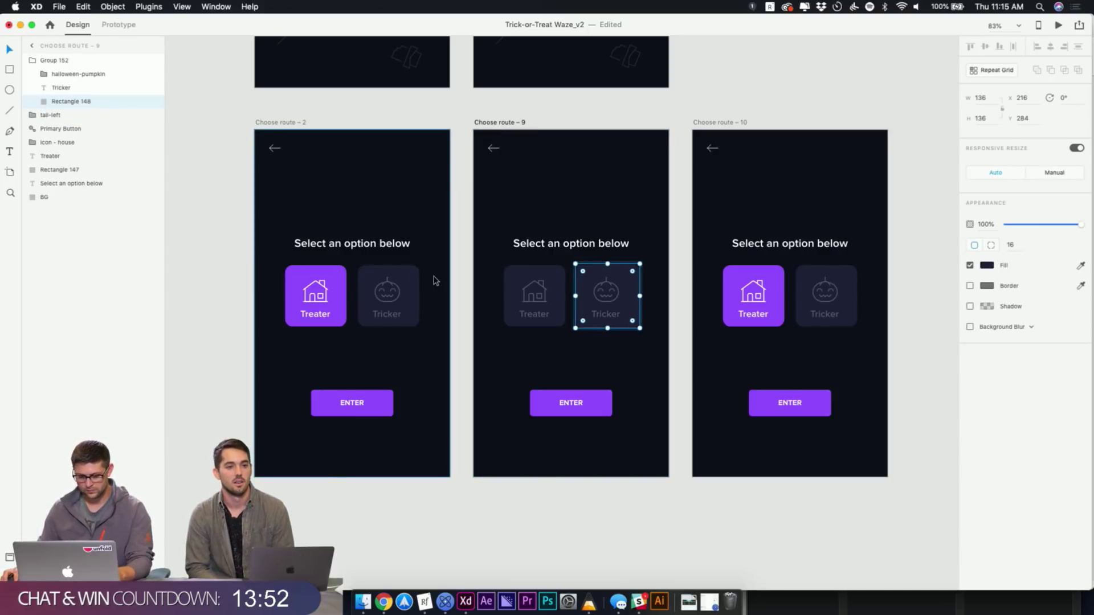
key(super+y)
key(super+shift+y)
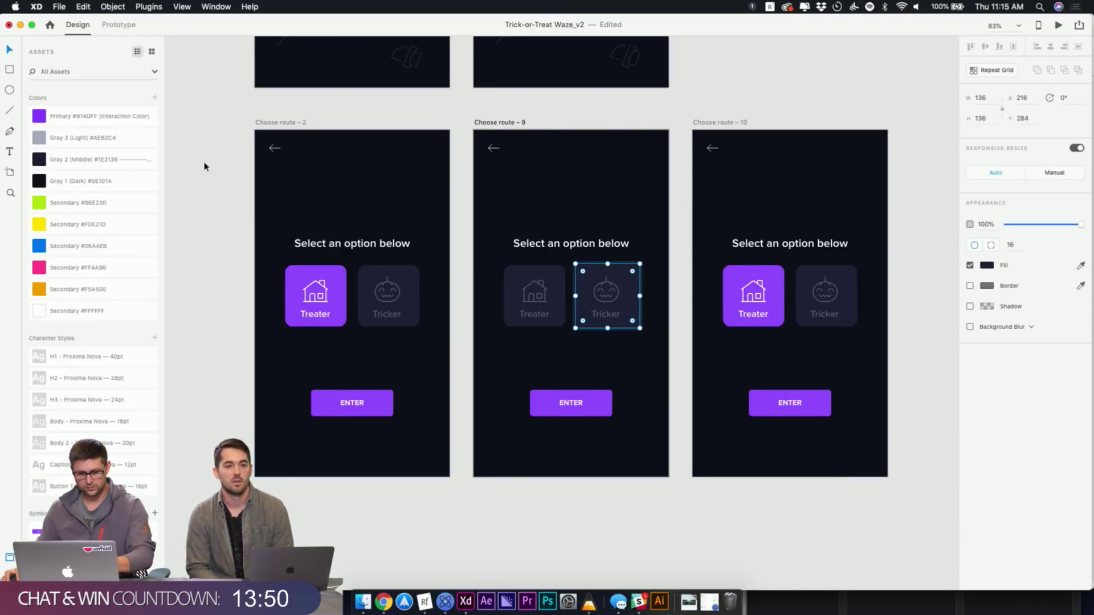
click(122, 115)
click(702, 104)
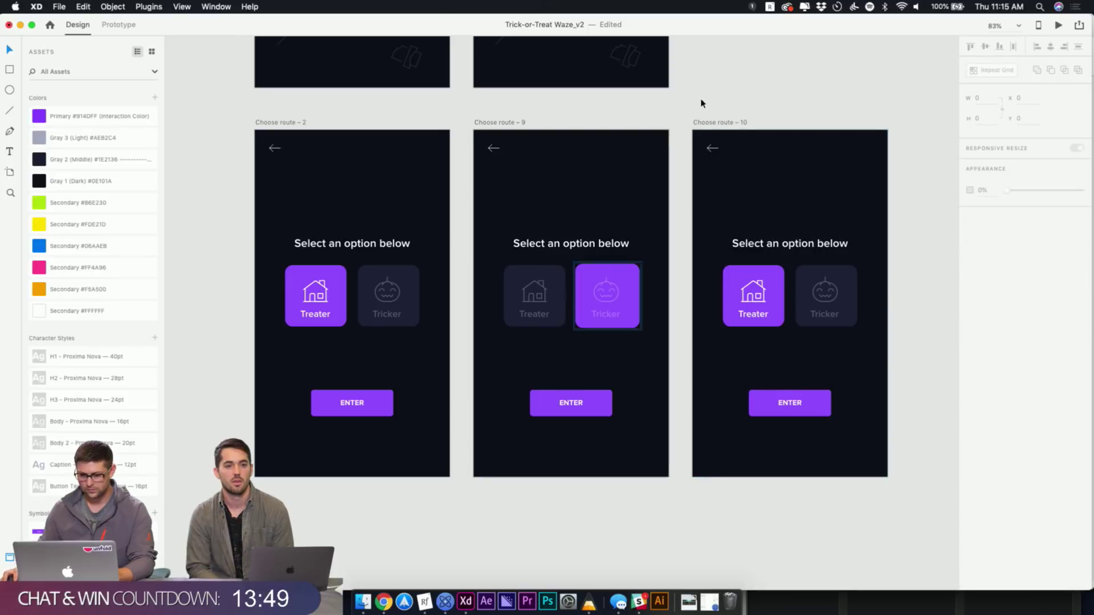
Set the Tricker option's pumpkin icon and label on Choose route – 9 to 100% opacity
double_click(603, 282)
key(0)
click(603, 313)
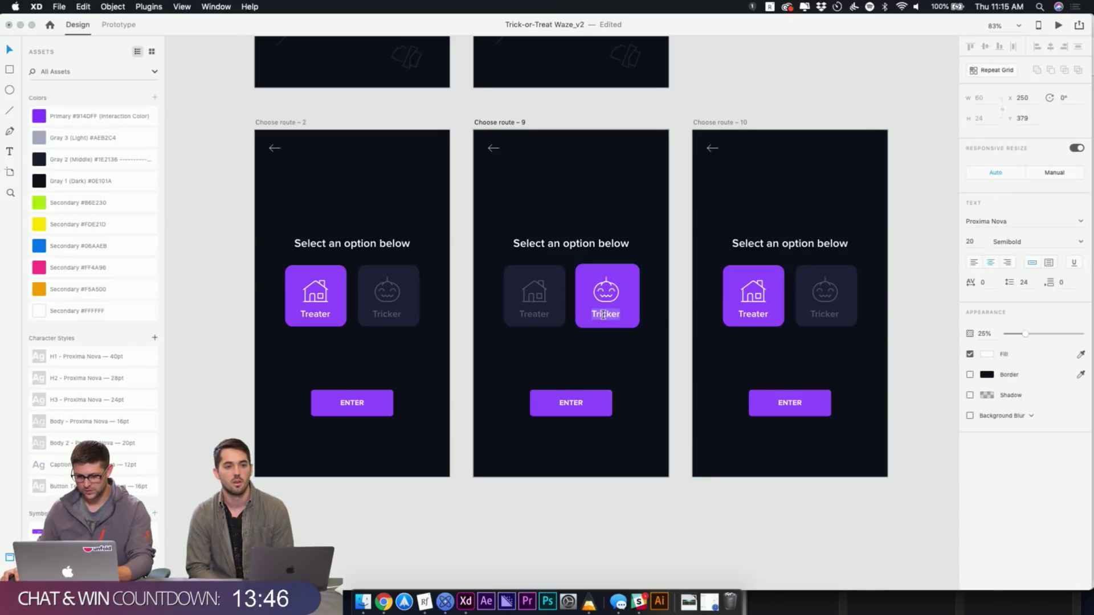
key(0)
click(653, 302)
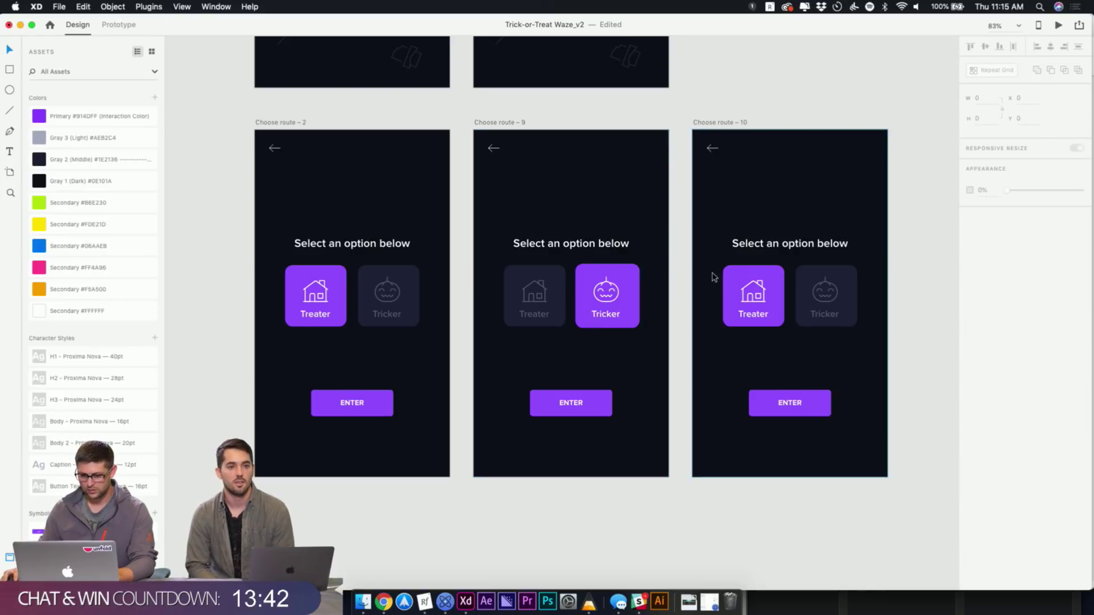
click(624, 276)
click(784, 80)
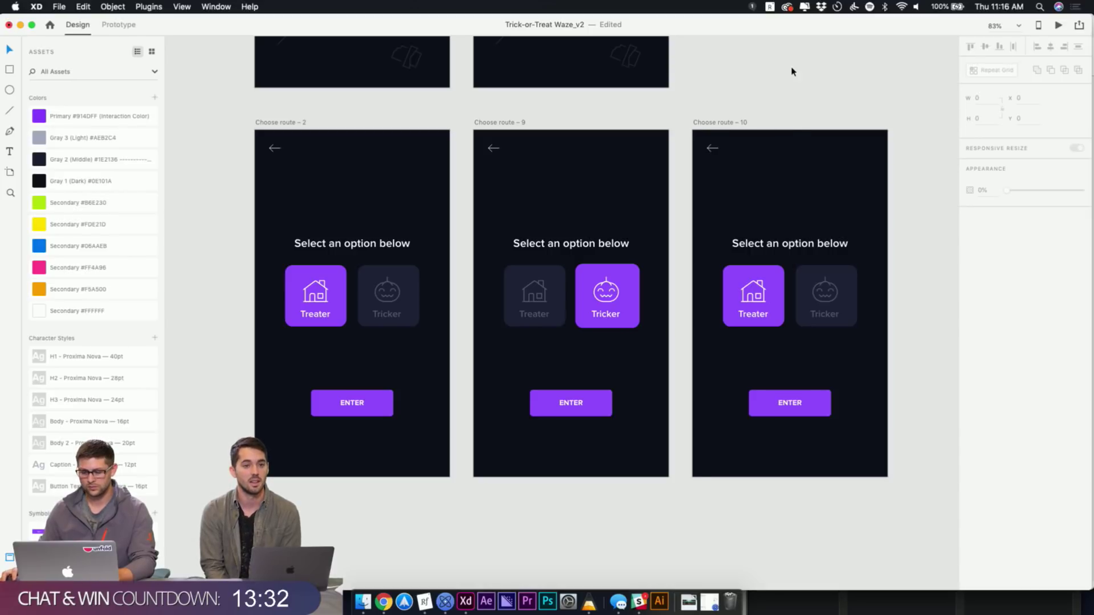
Fill the Tricker option's background on Choose route – 10 with the Primary (Interaction Color) asset
click(801, 273)
click(111, 116)
click(849, 107)
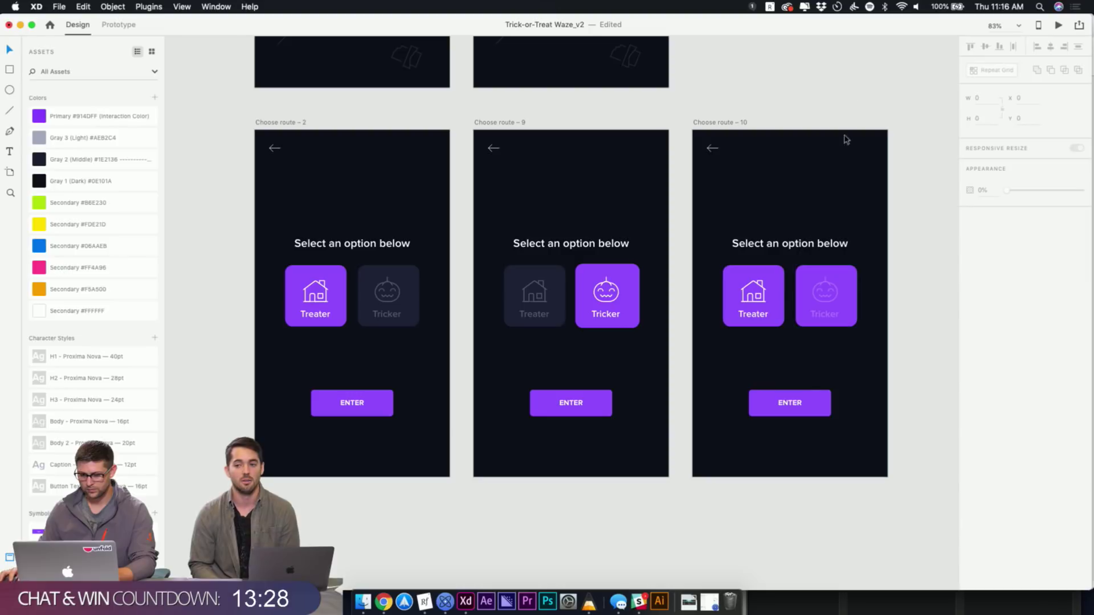
Group the Treater option's background, house icon and label on Choose route – 9
click(547, 271)
click(564, 102)
click(549, 287)
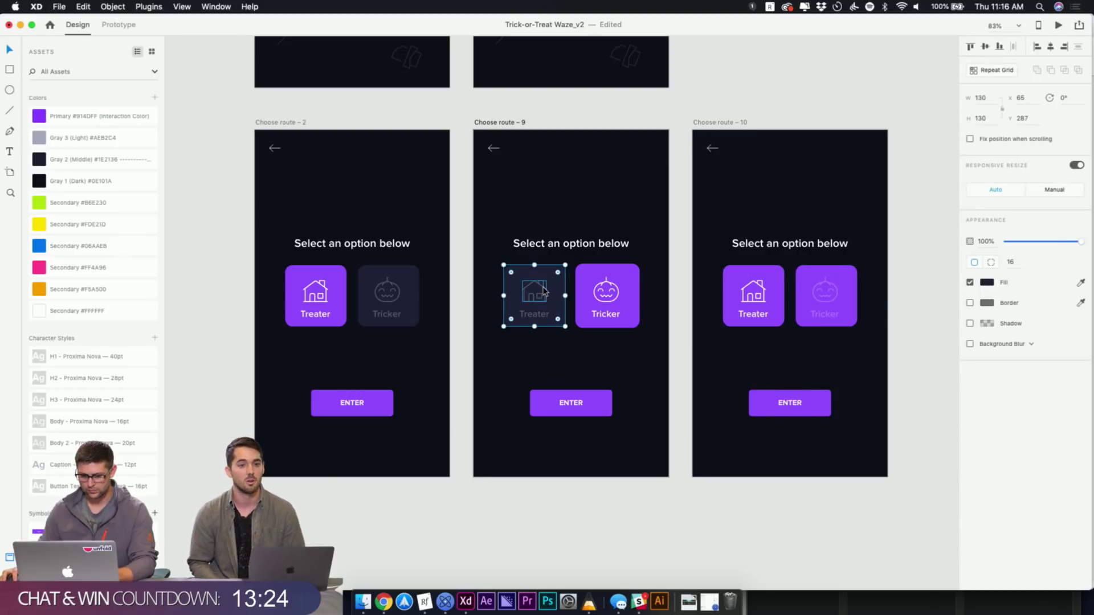
key(Escape)
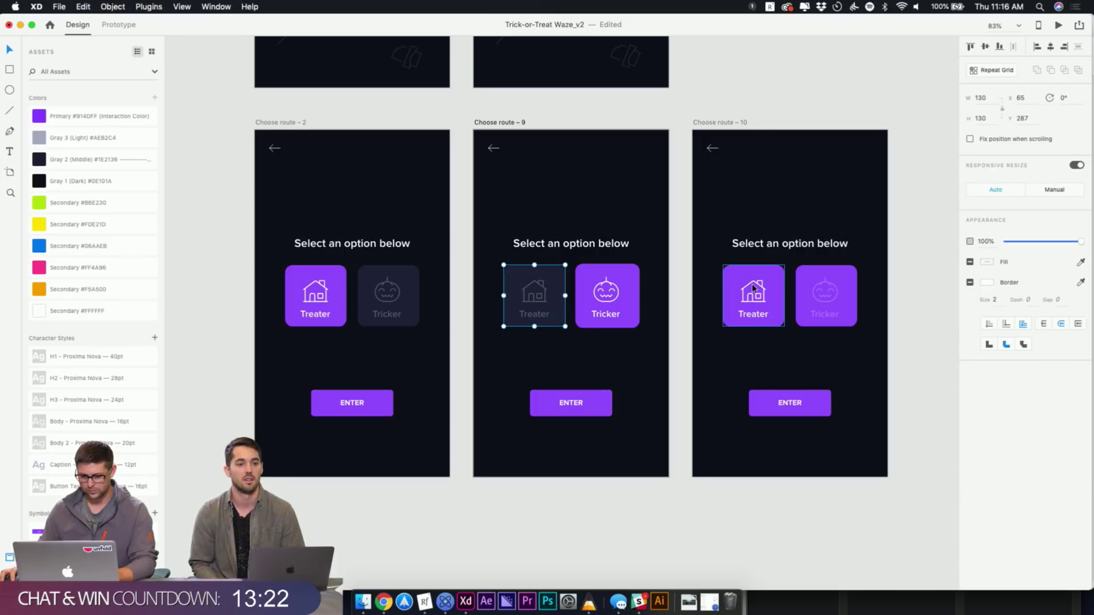
Delete the Treater option's background, house icon and label from Choose route – 10
click(744, 289)
key(Delete)
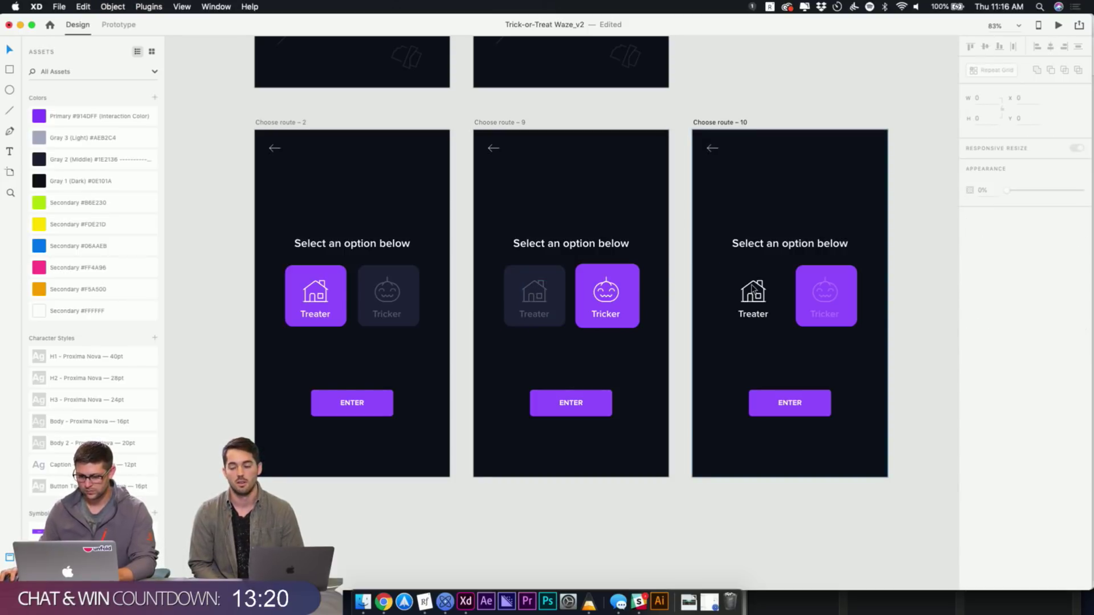
click(753, 288)
key(Delete)
click(753, 313)
key(Delete)
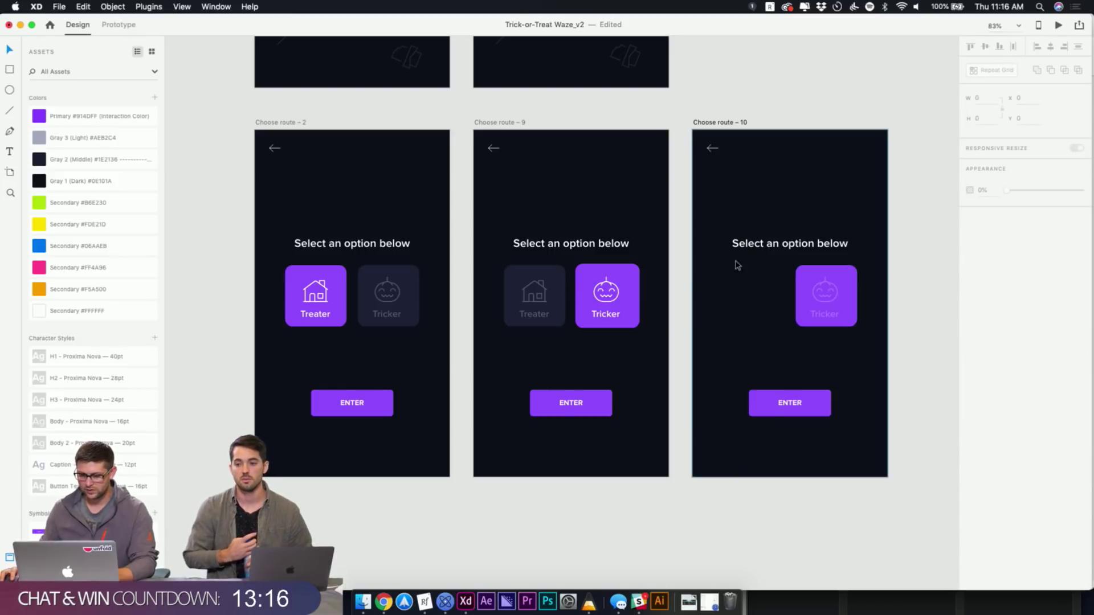
Copy the dimmed Treater group from Choose route – 9 into the same place on Choose route – 10
click(529, 296)
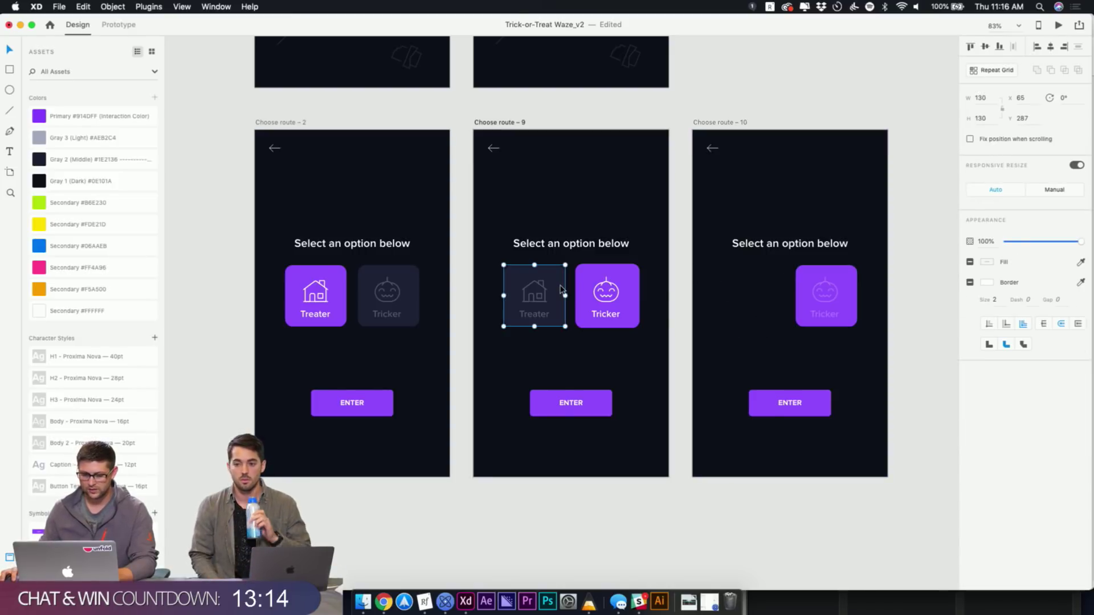
click(733, 124)
key(super+v)
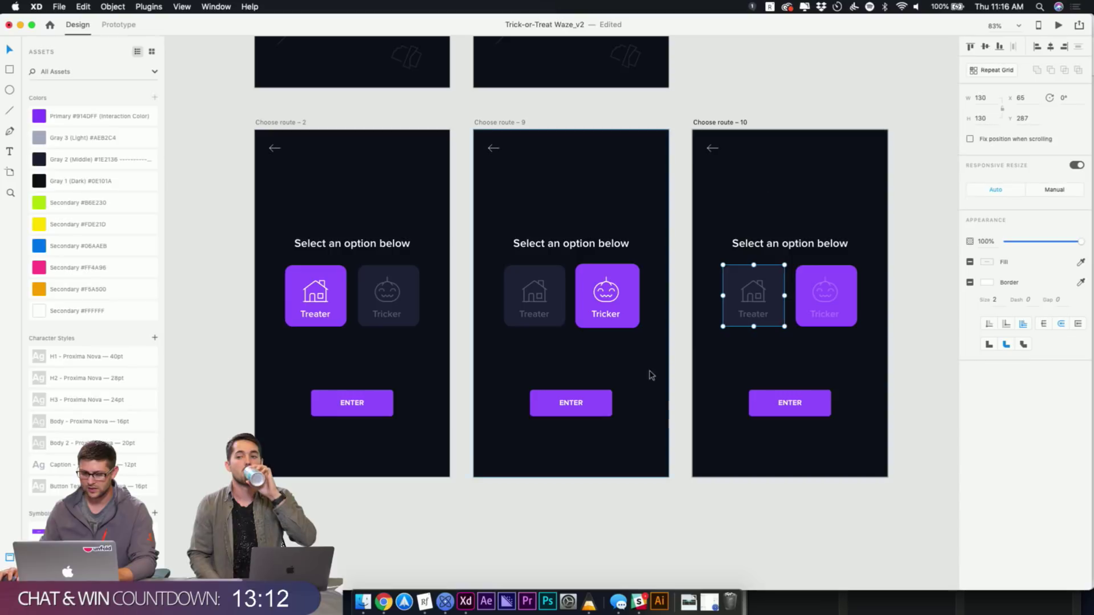
Set the Tricker option's pumpkin icon and label on Choose route – 10 to 100% opacity
double_click(830, 289)
key(0)
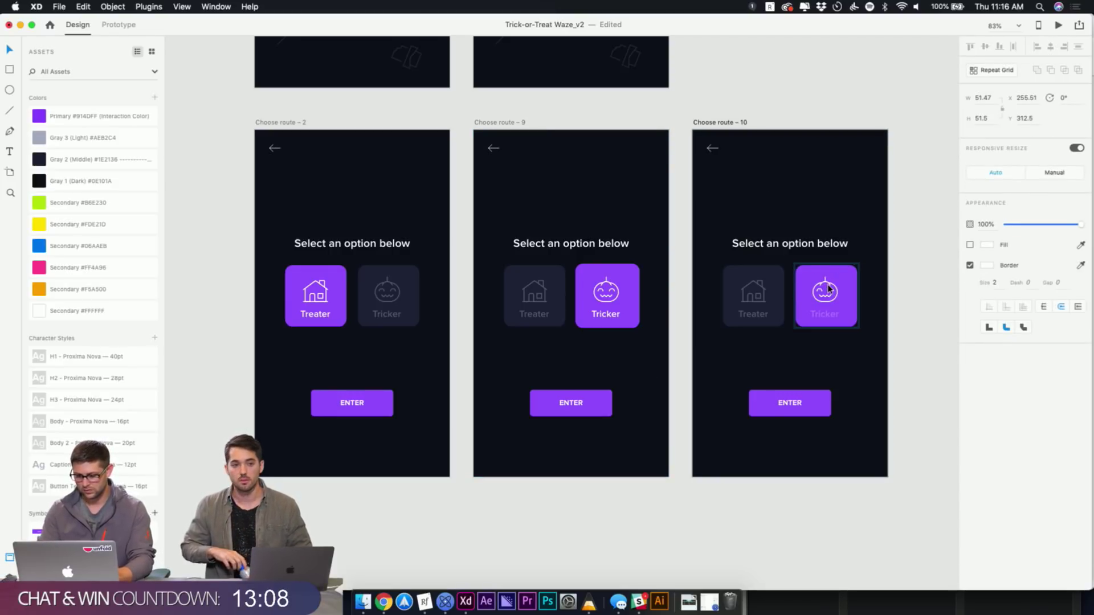
click(833, 313)
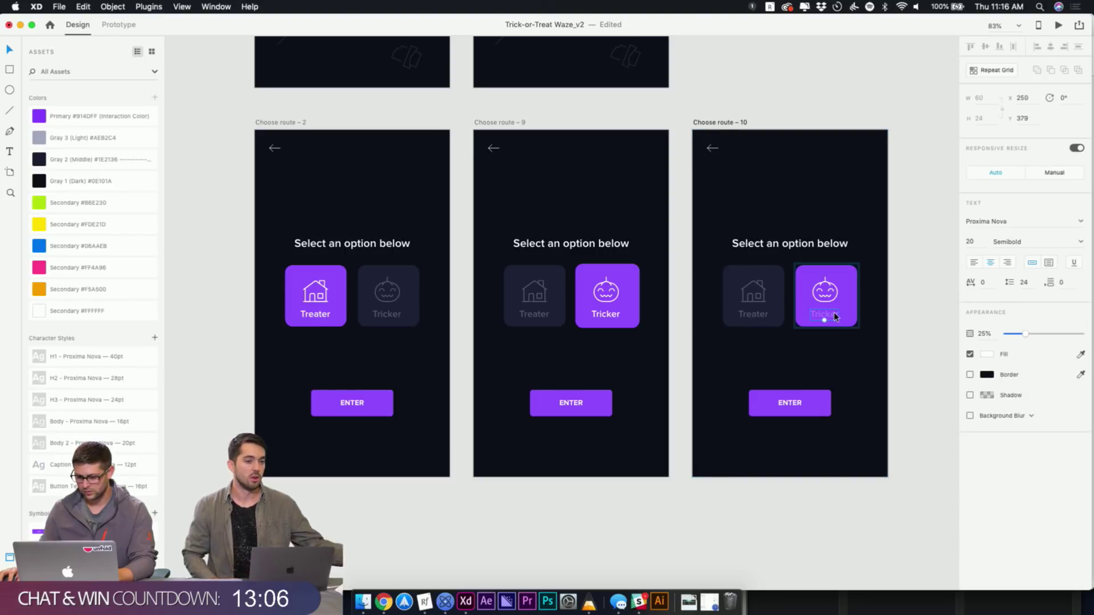
key(0)
click(910, 282)
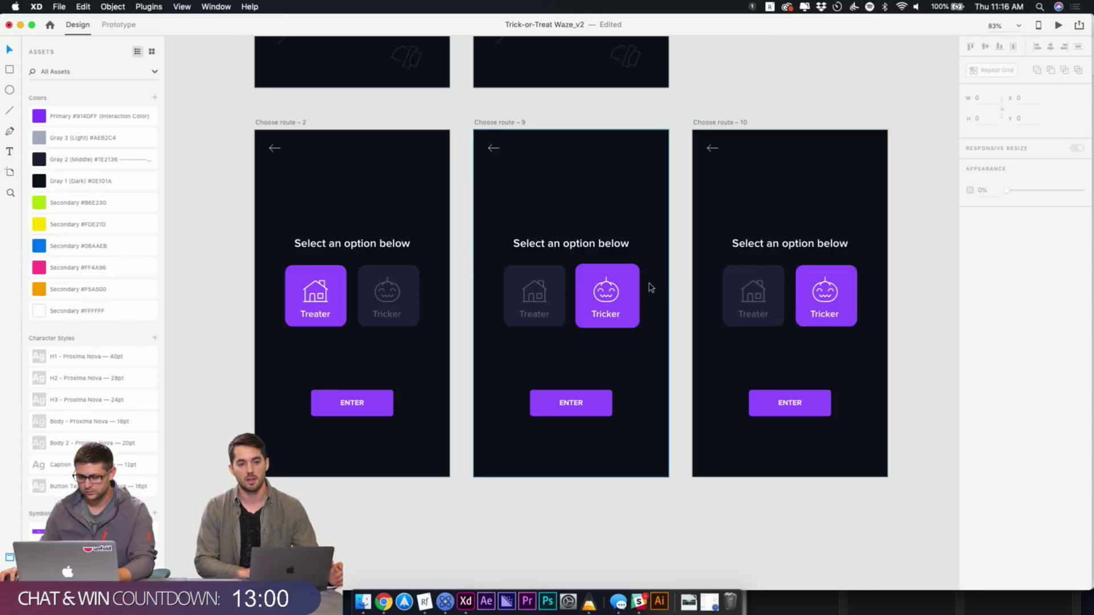
Wire the Tricker option on Choose route – 2 to the Choose route – 9 artboard in the prototype
click(291, 124)
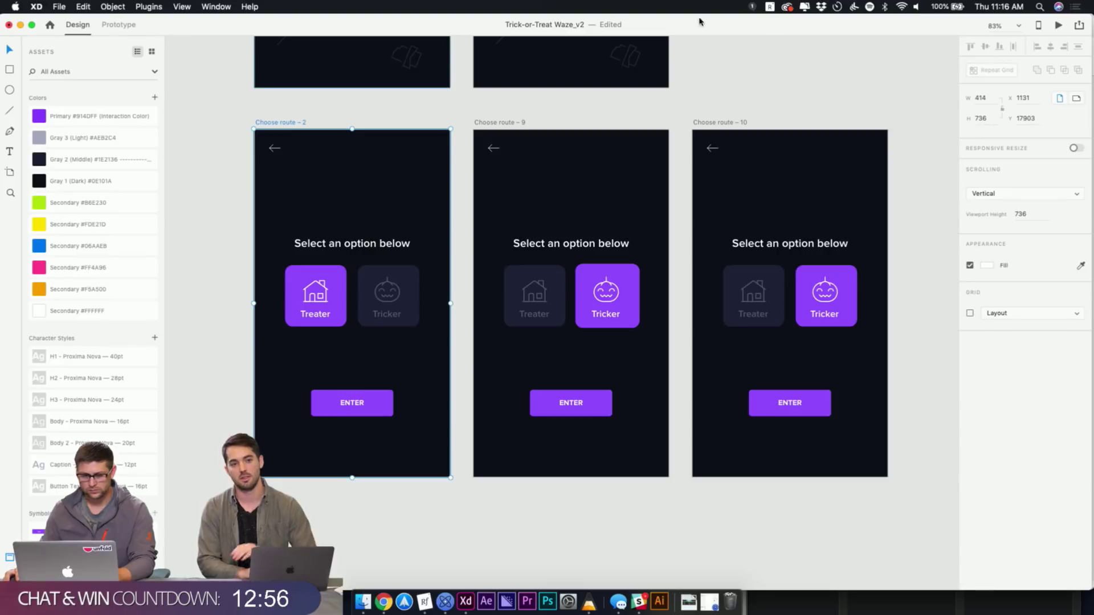
click(376, 289)
click(134, 27)
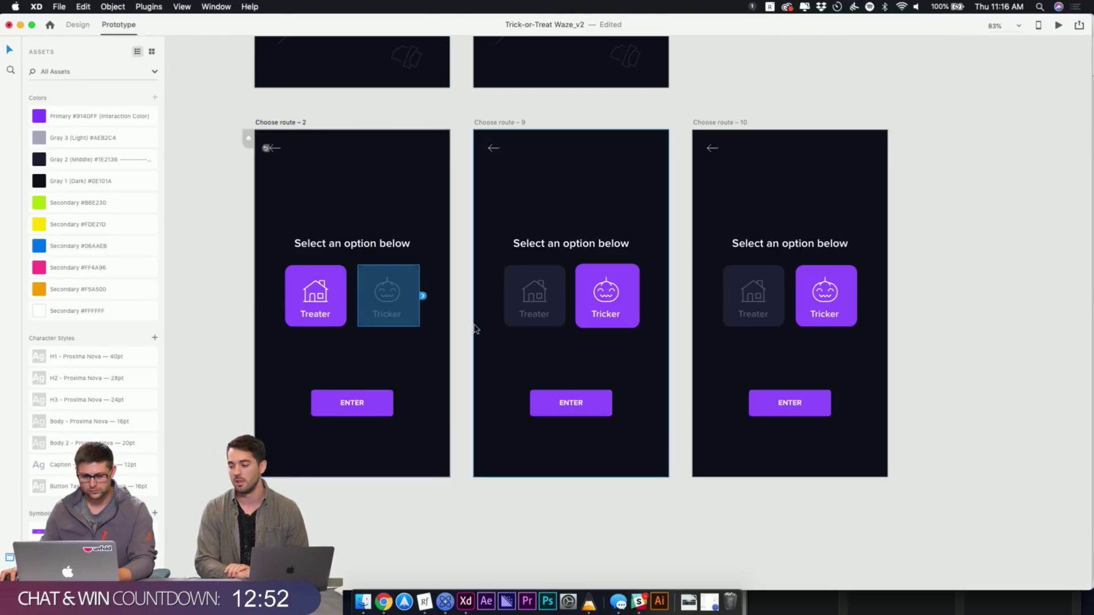
drag(422, 296, 488, 301)
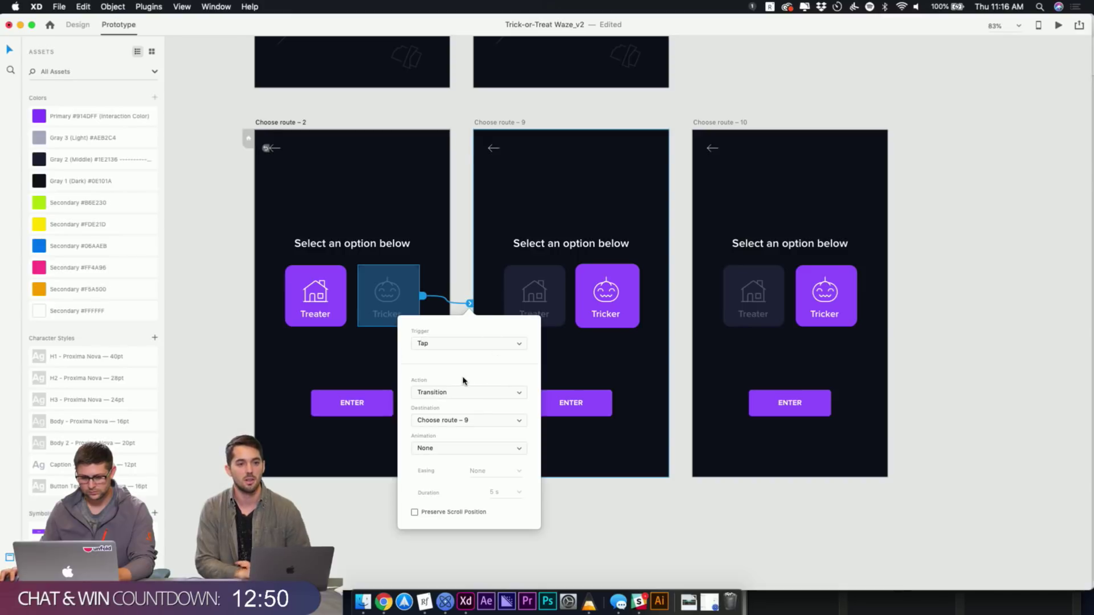
Set the Tricker link's action to Auto-Animate with a duration of 0.2 s
click(473, 398)
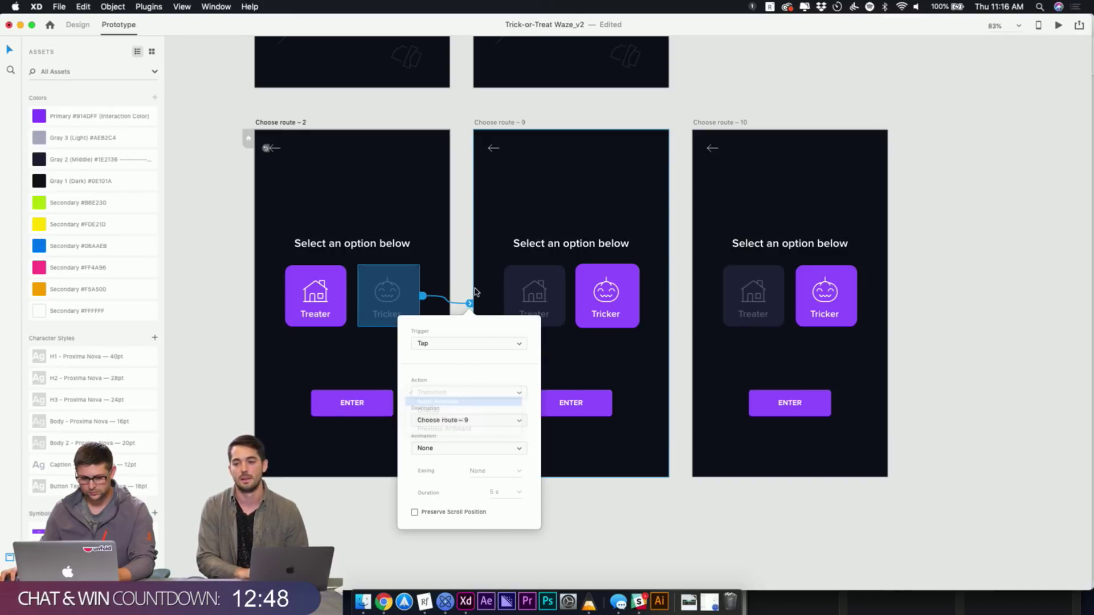
click(473, 402)
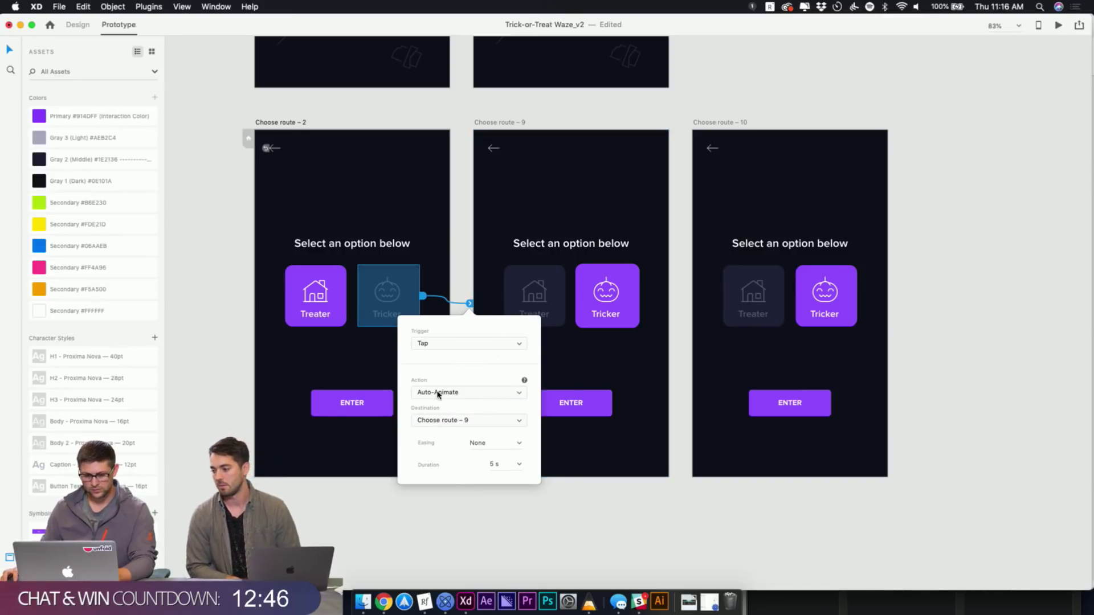
click(520, 466)
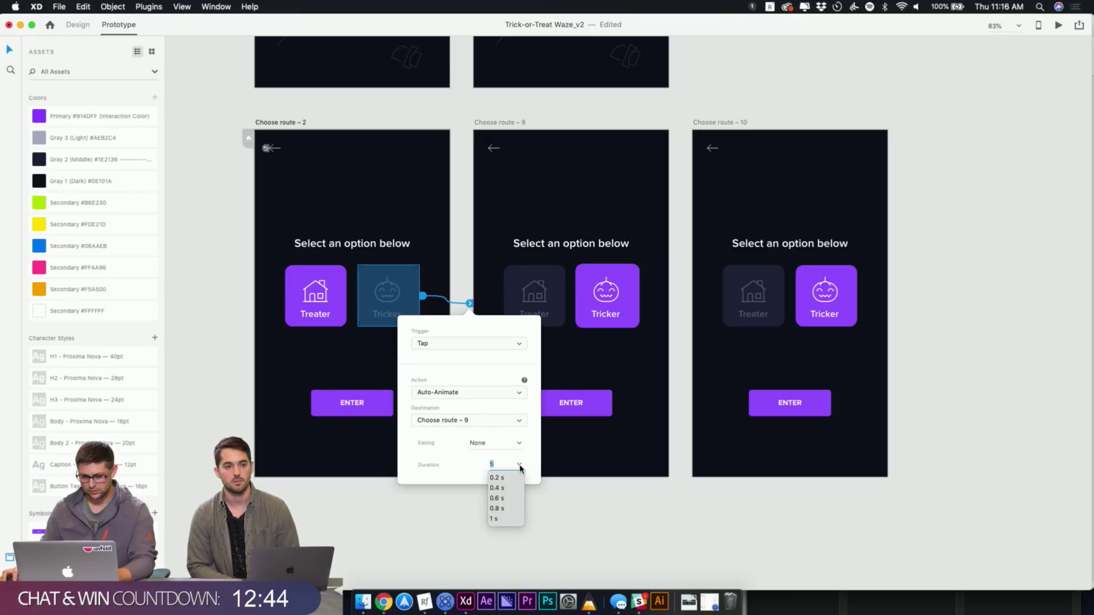
click(506, 479)
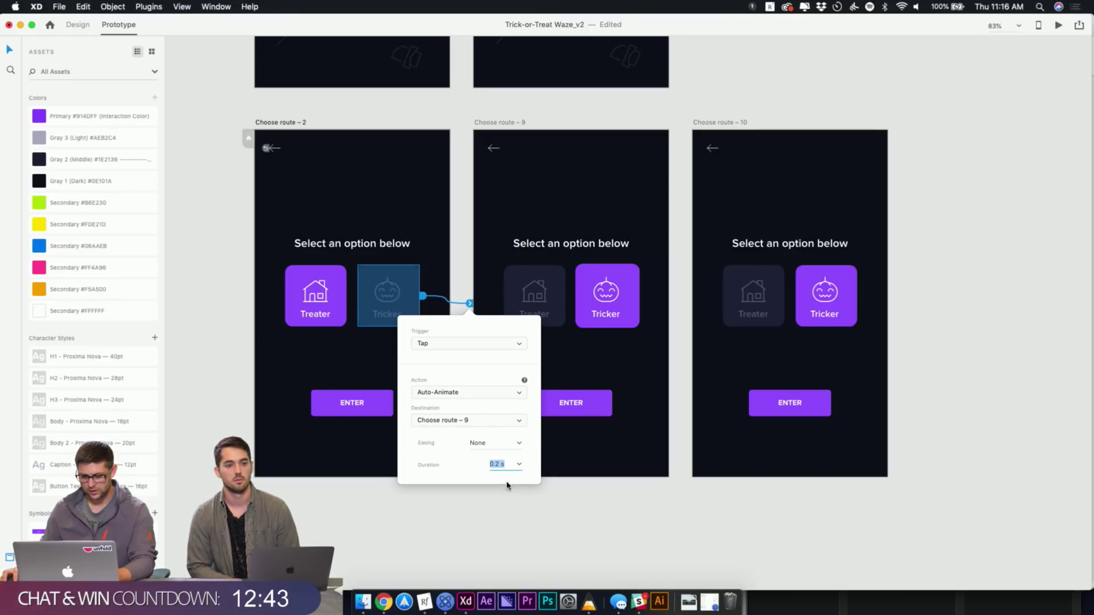
click(533, 508)
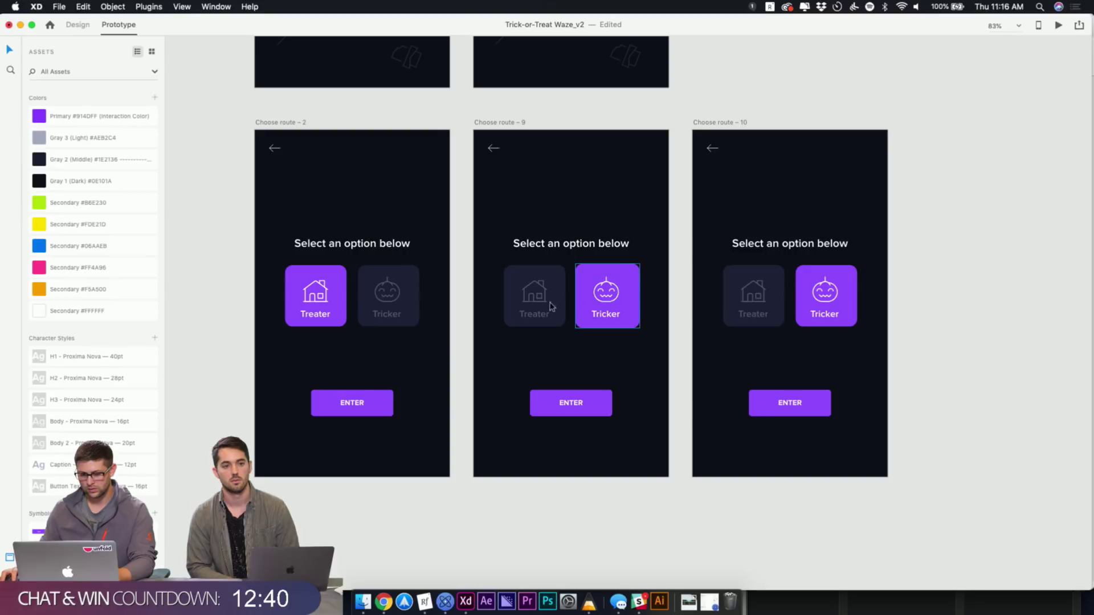
Rename the Tricker option's group layer on Choose route – 2 as "btn - tricker"
click(391, 308)
key(super+y)
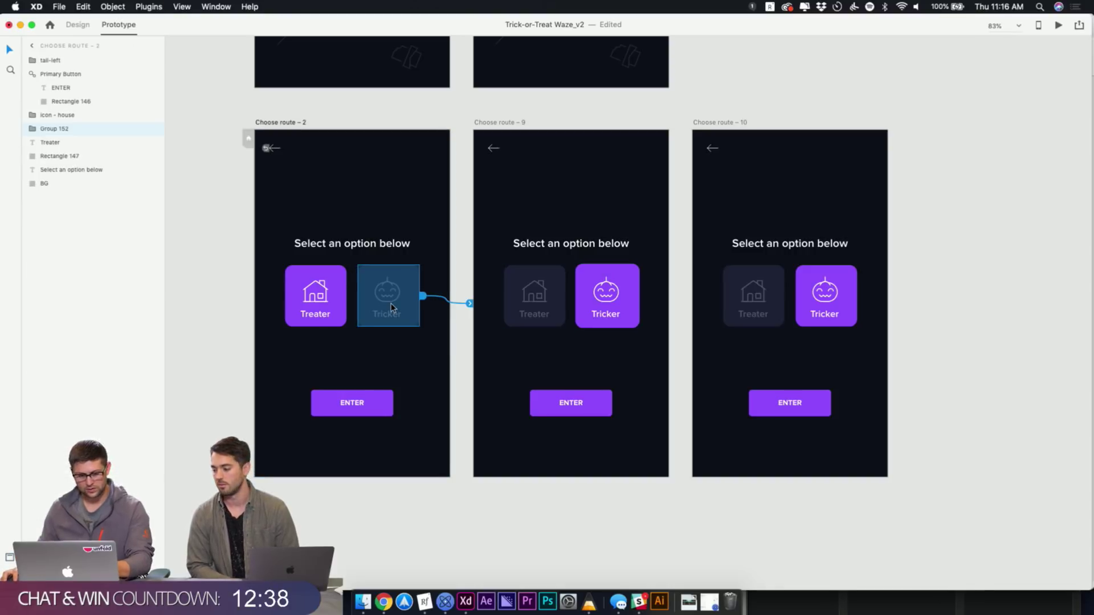
double_click(65, 129)
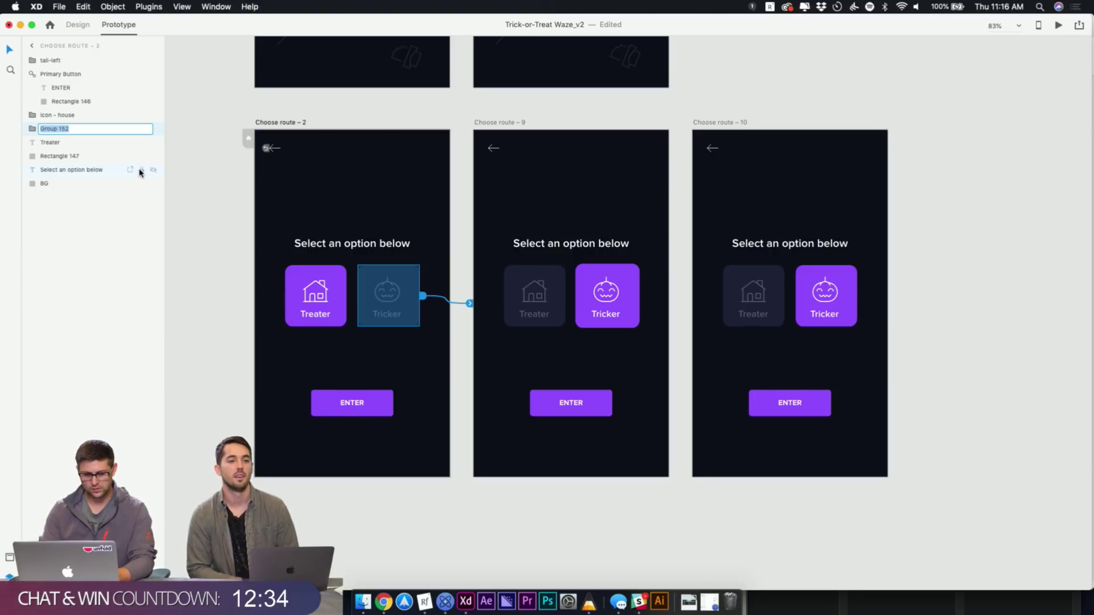
text(btn)
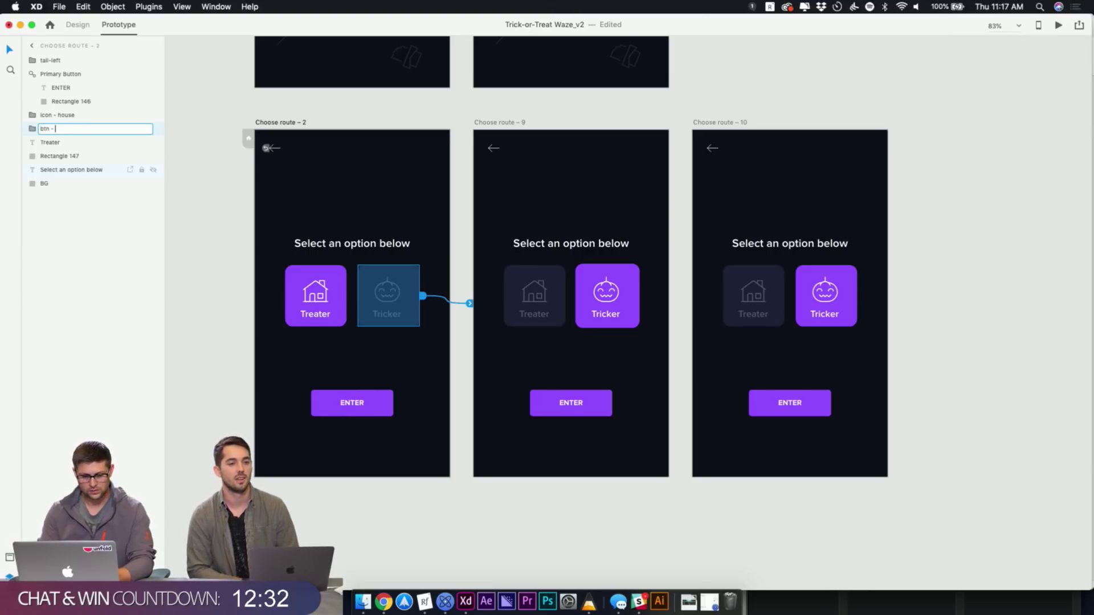
text( - tricker)
key(Return)
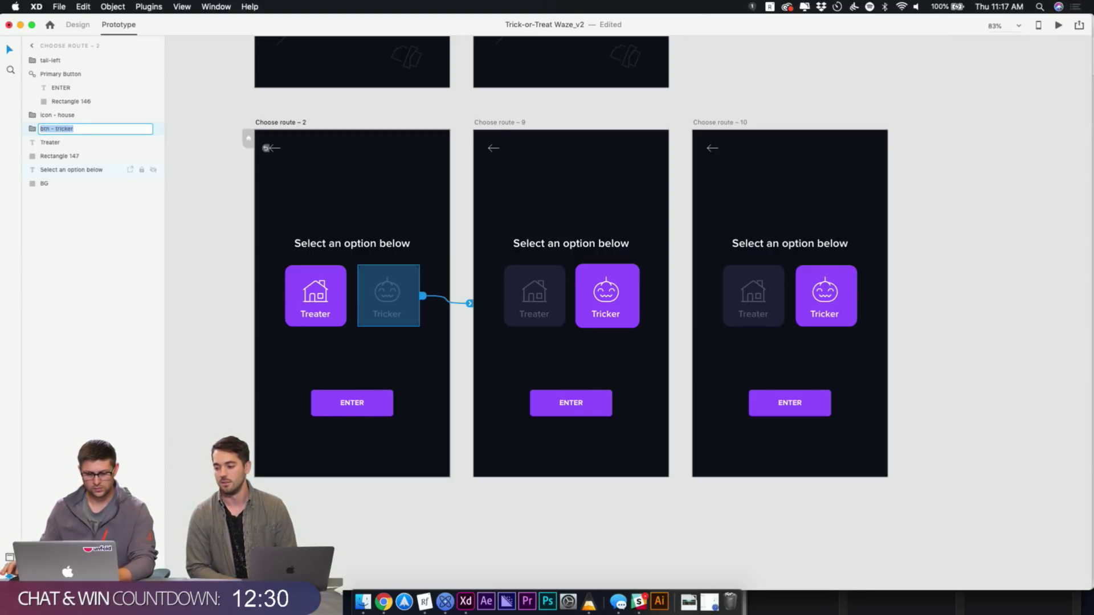
Rename the Tricker option's group layer on Choose route – 9 as "btn - tricker"
click(501, 117)
click(572, 280)
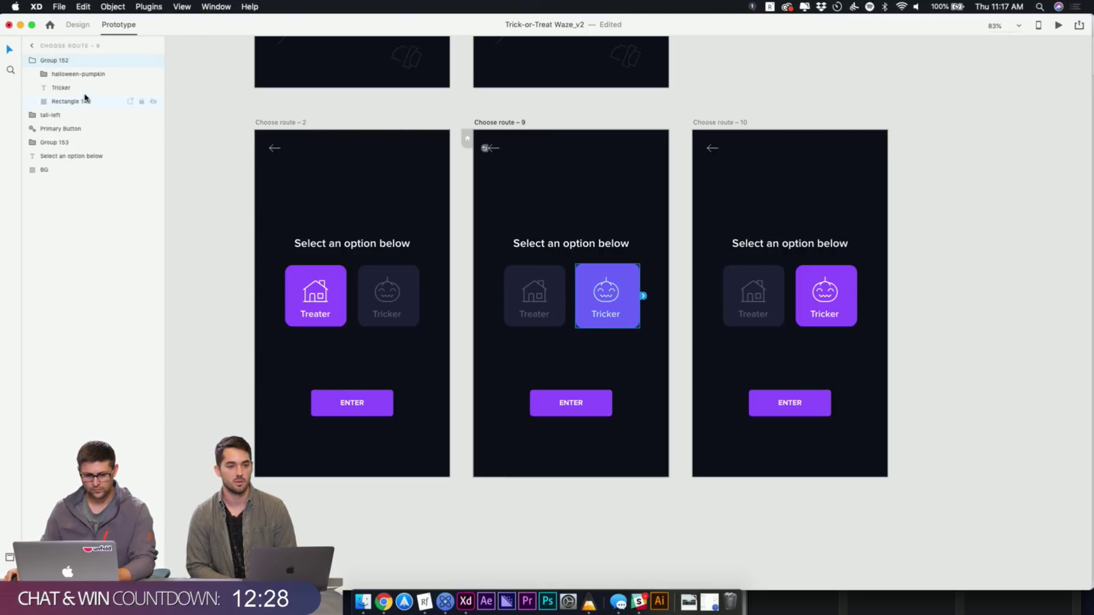
double_click(57, 59)
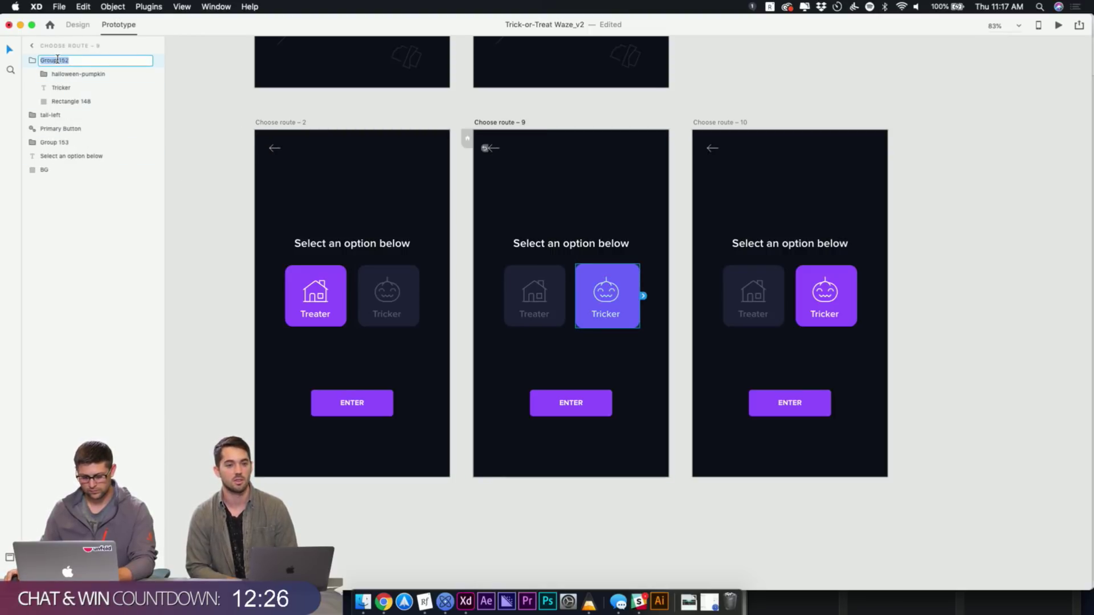
text(btn)
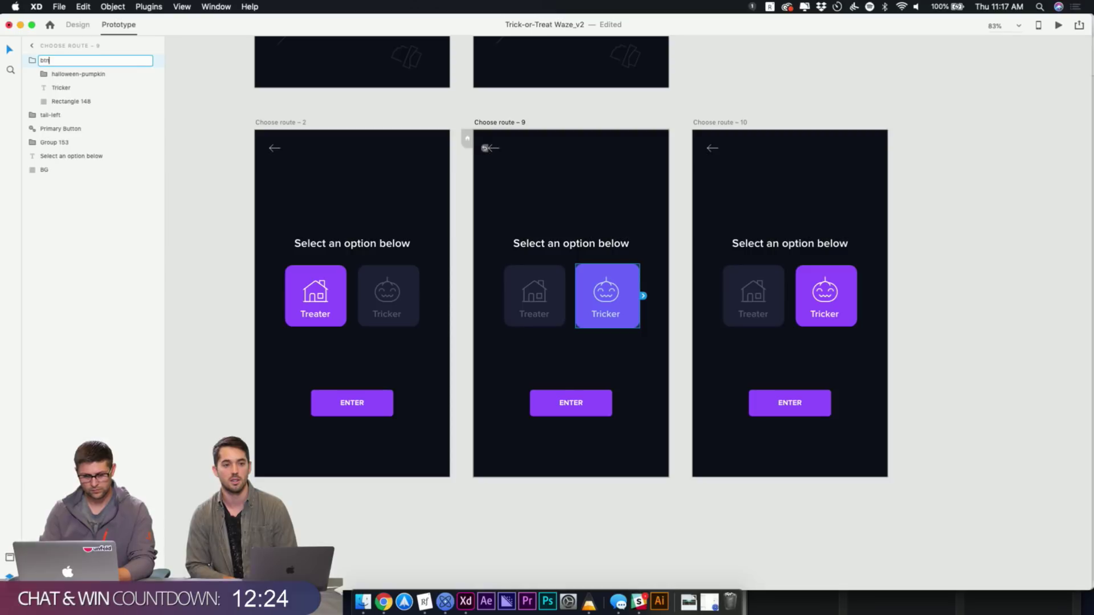
text( - tricker)
key(Return)
click(370, 287)
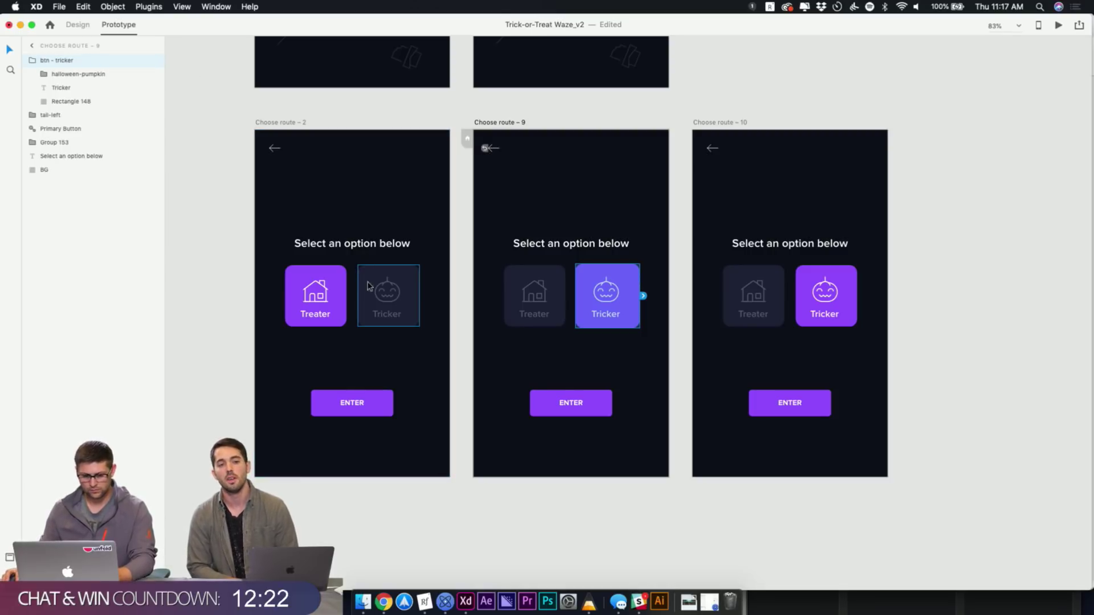
click(609, 308)
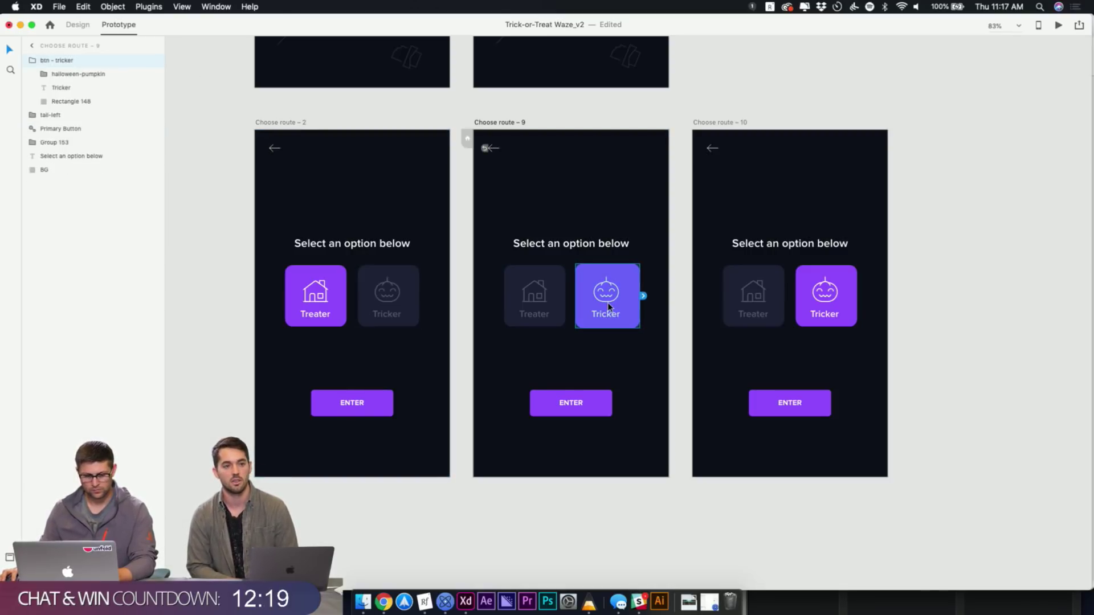
Rename the Tricker option's group layer on Choose route – 10 as "btn - tricker"
click(821, 289)
double_click(55, 75)
text(btn - tricker)
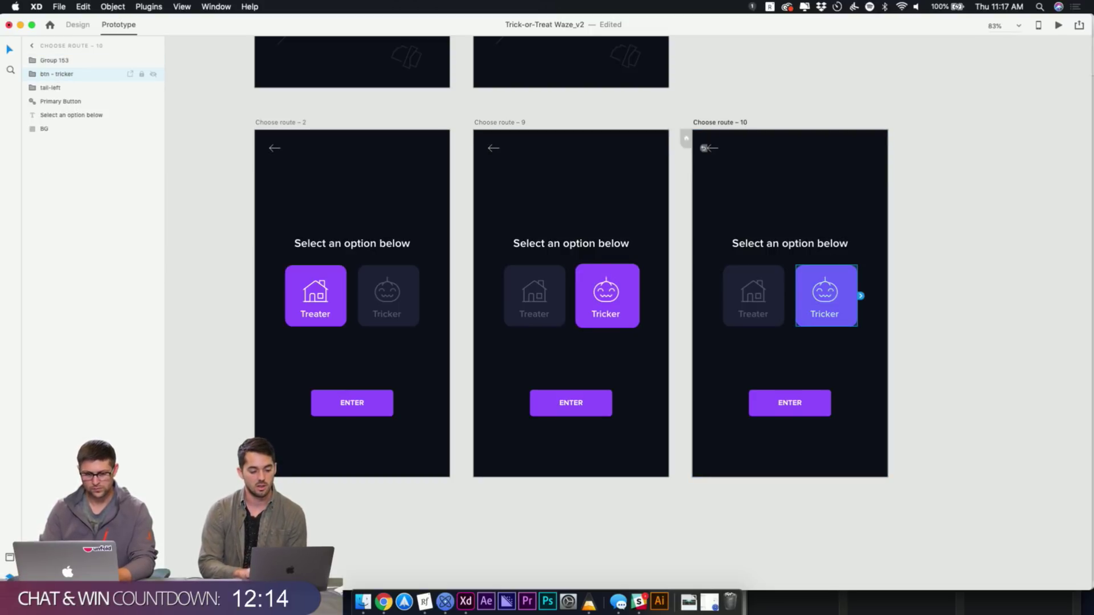
click(807, 98)
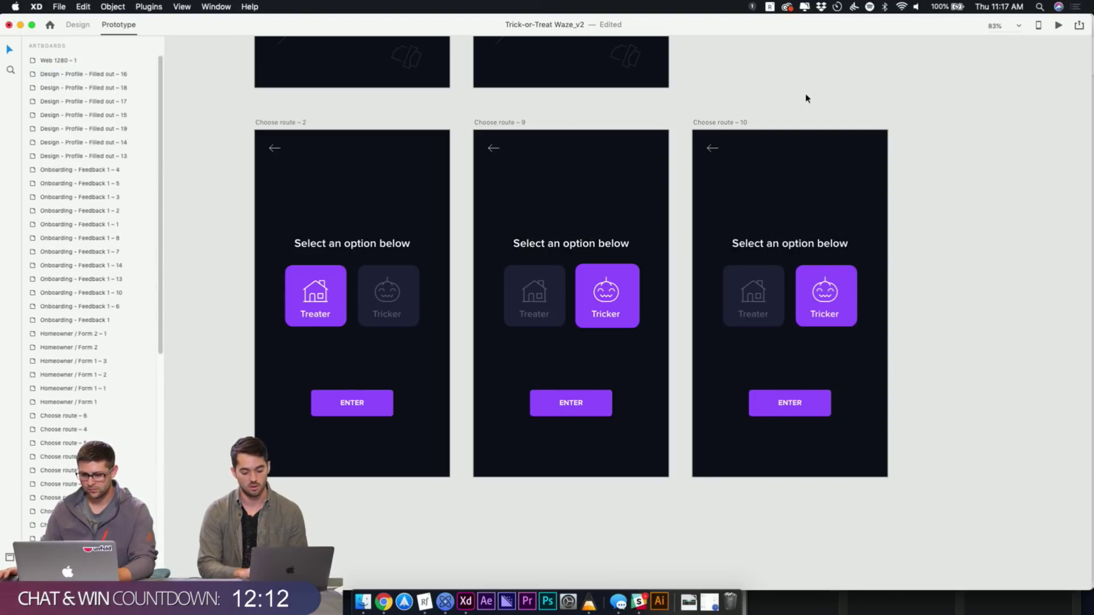
Link the Choose route – 9 artboard to Choose route – 10 with a Time trigger, 0 s delay and Auto-Animate lasting 0.4 s
click(285, 122)
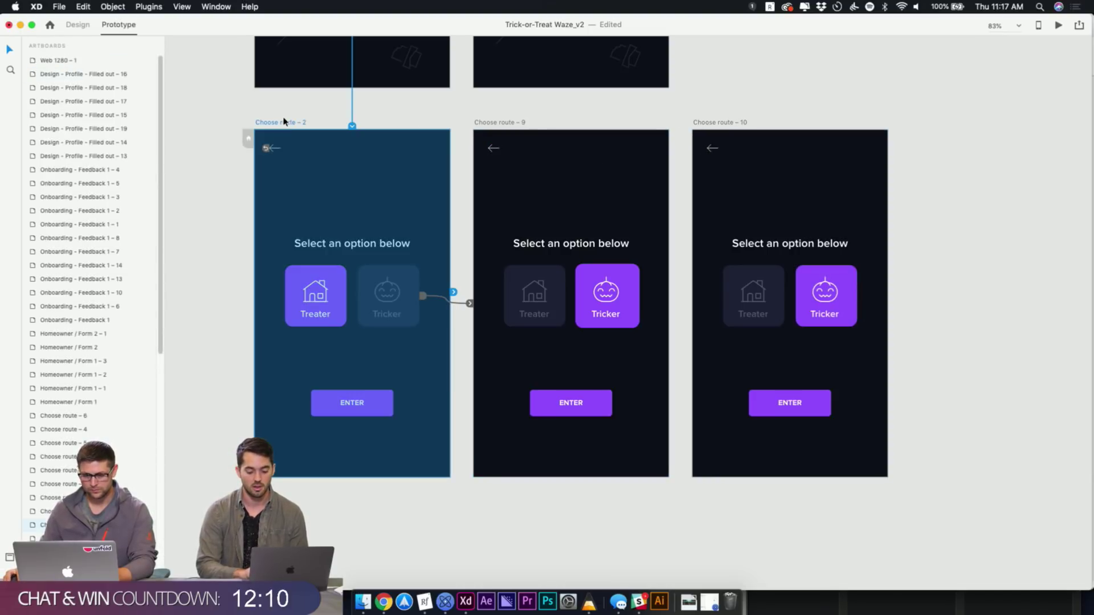
click(494, 123)
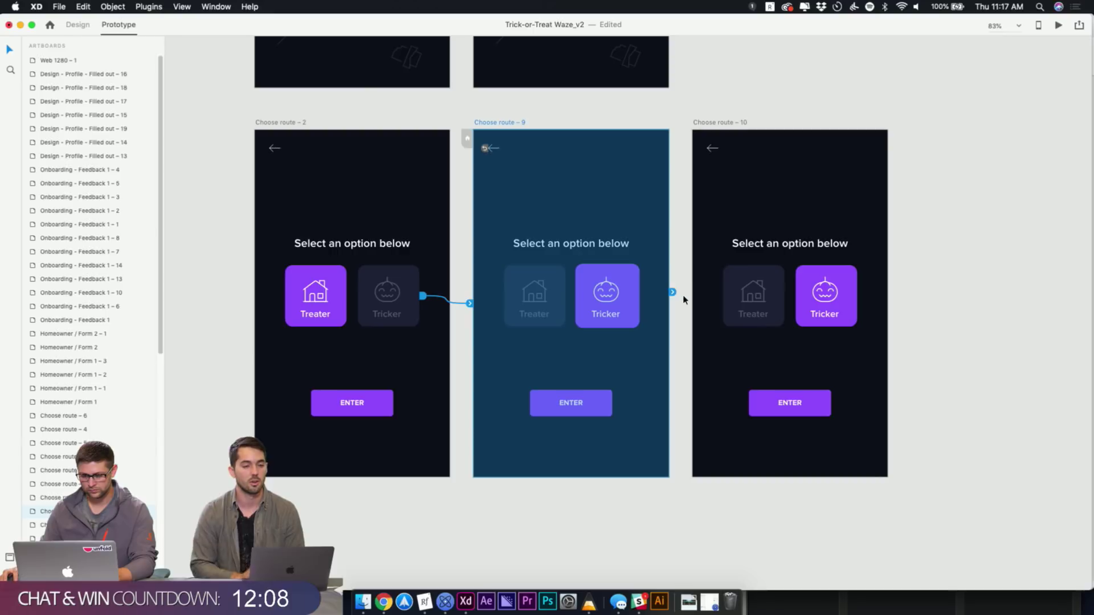
drag(673, 294, 692, 334)
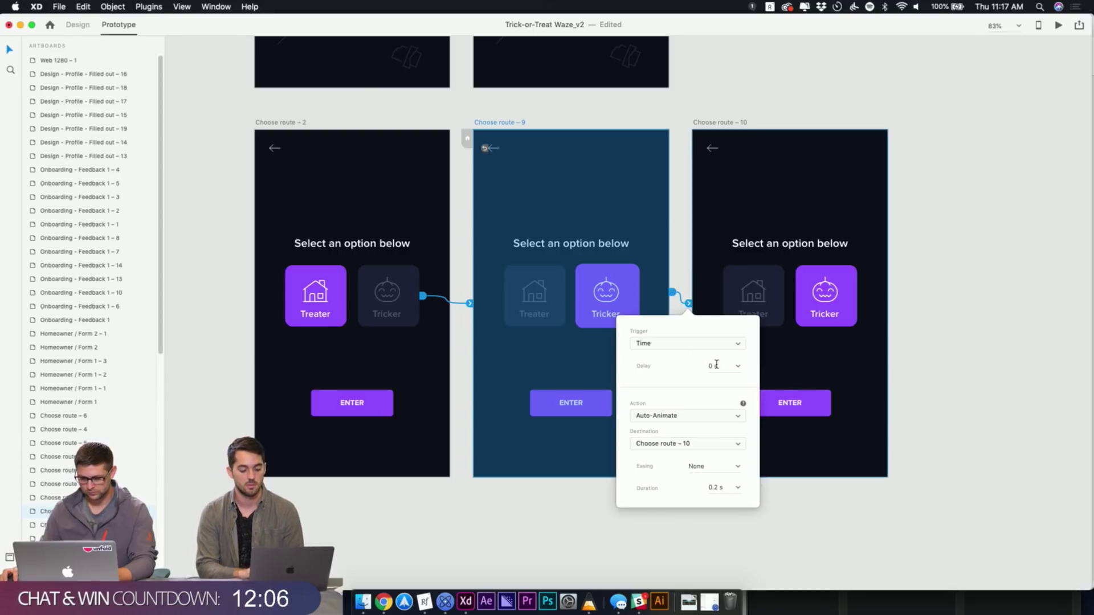
click(739, 488)
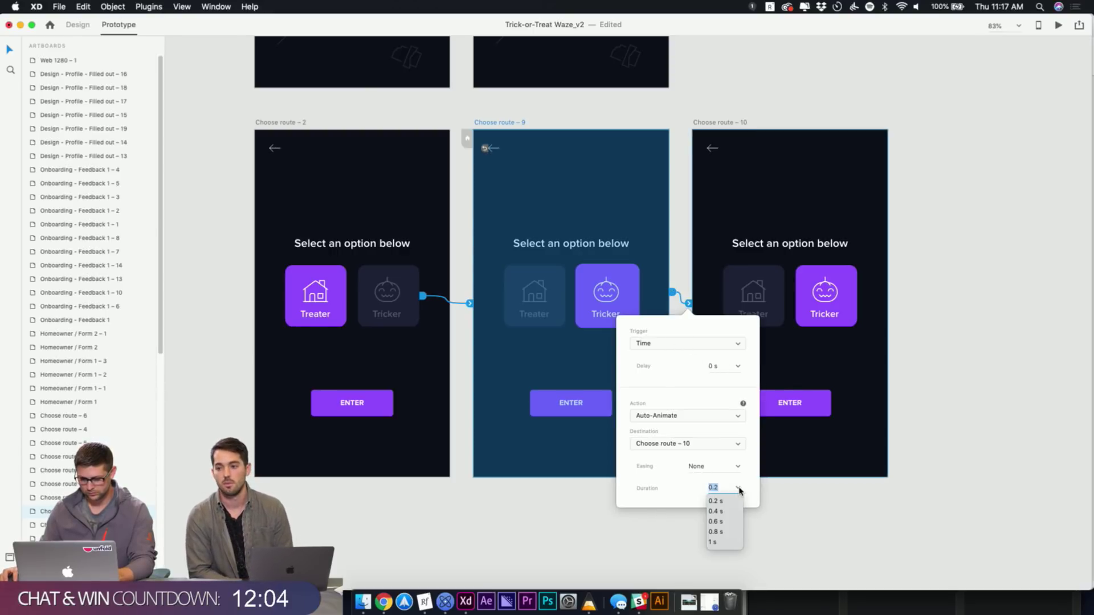
click(727, 512)
click(753, 106)
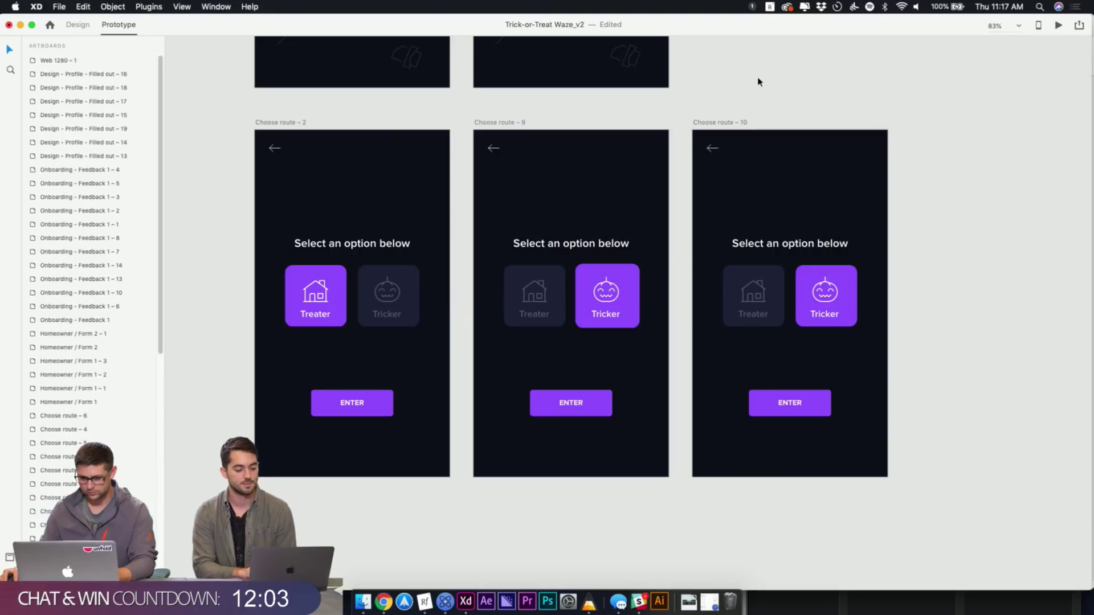
Preview the prototype from Choose route – 2, test the Tricker option's animation, and close the preview
click(704, 123)
click(1027, 51)
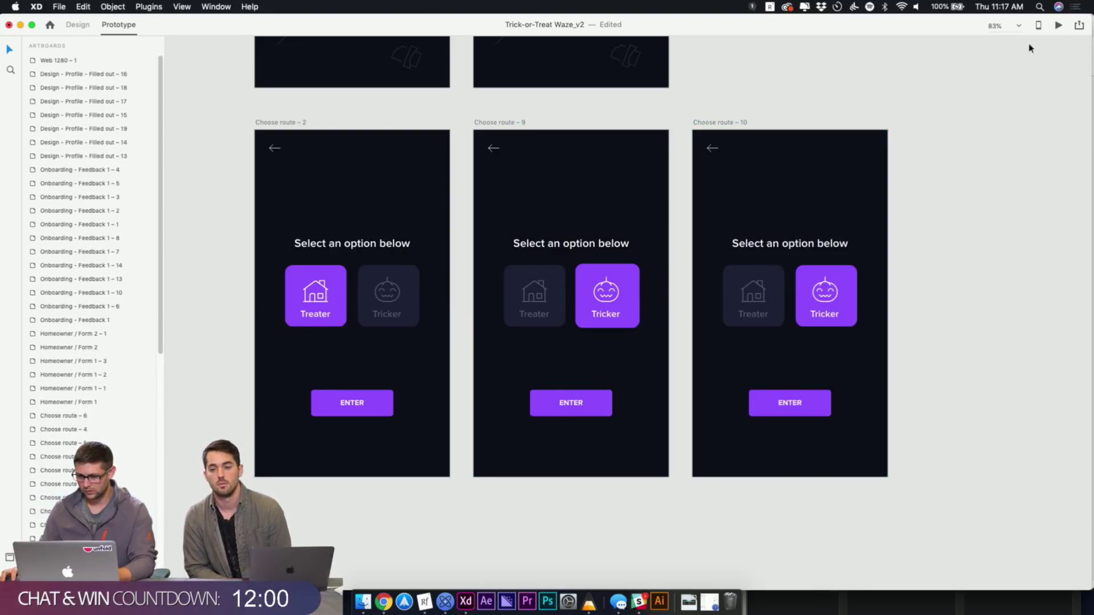
click(266, 123)
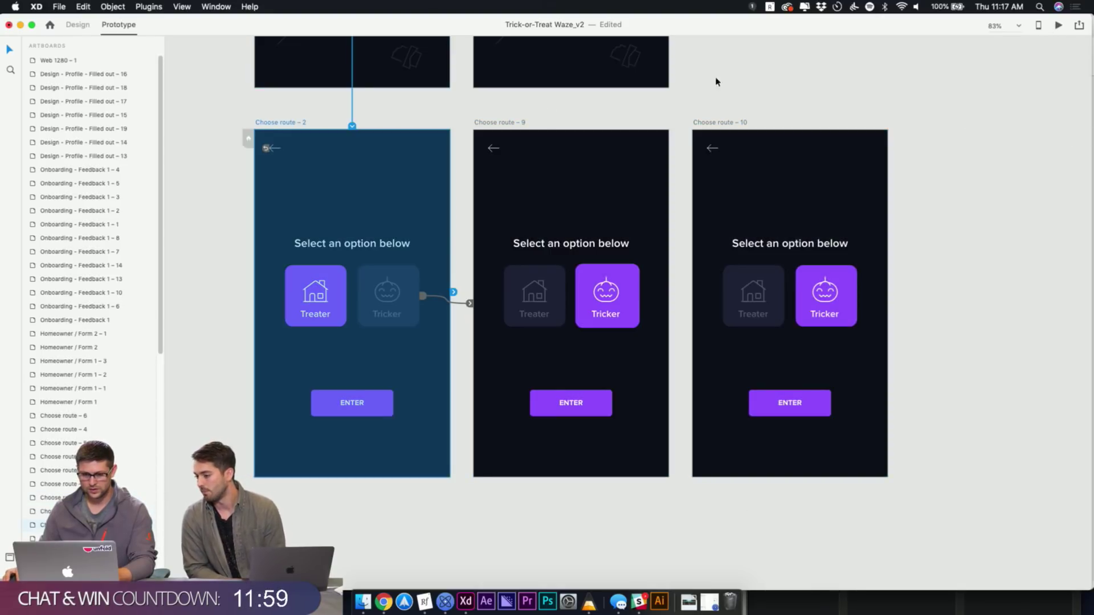
click(1058, 25)
click(428, 298)
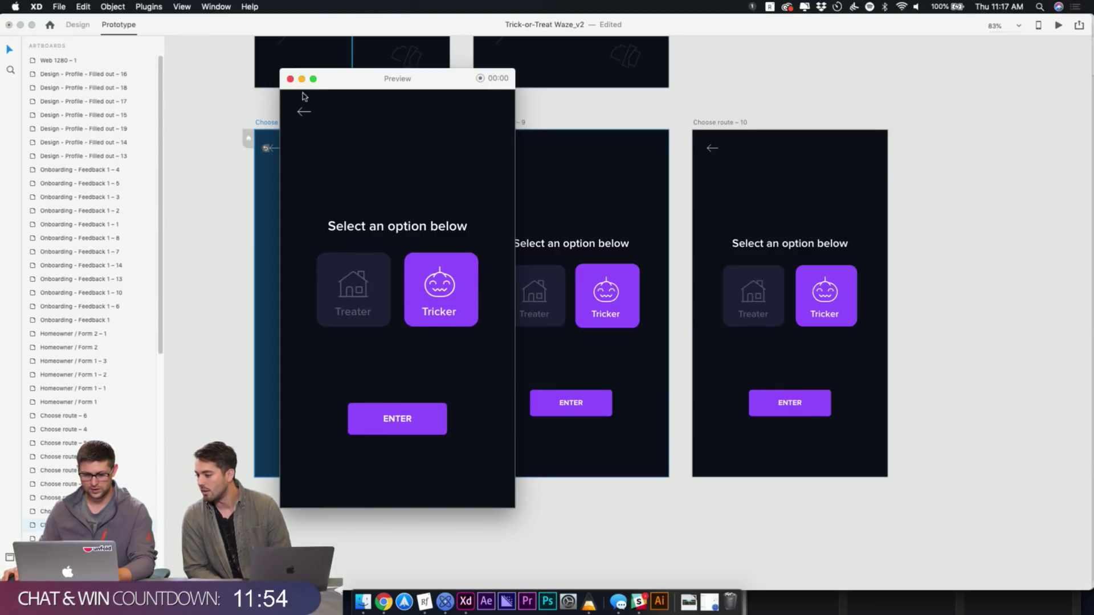
click(290, 78)
click(390, 116)
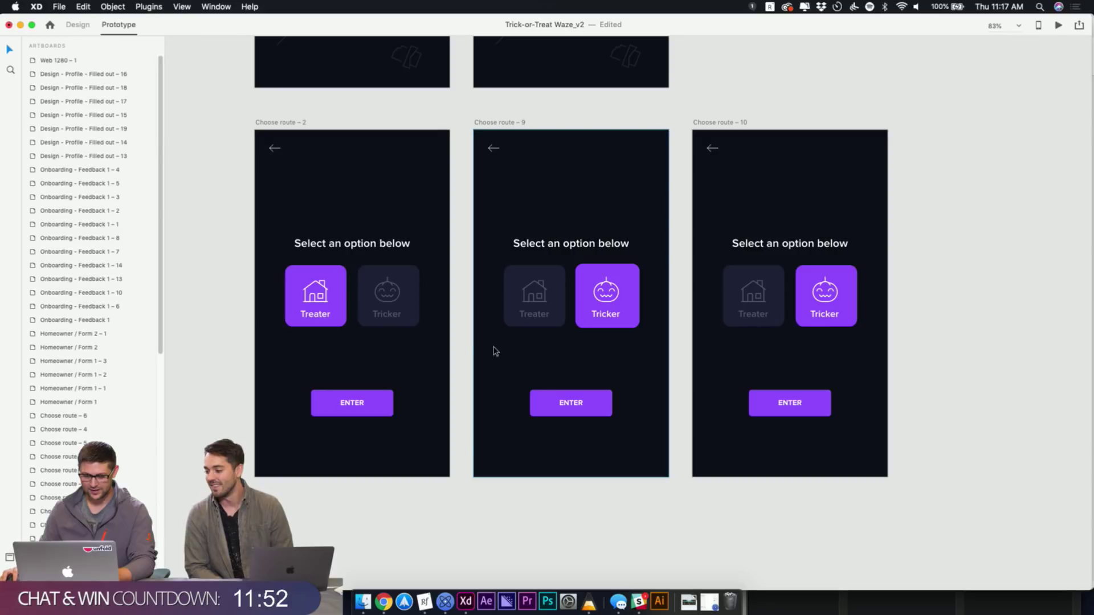
Set the duration of the timed Auto-Animate transition from Choose route – 9 to Choose route – 10 to 0 s
click(397, 320)
drag(423, 295, 468, 304)
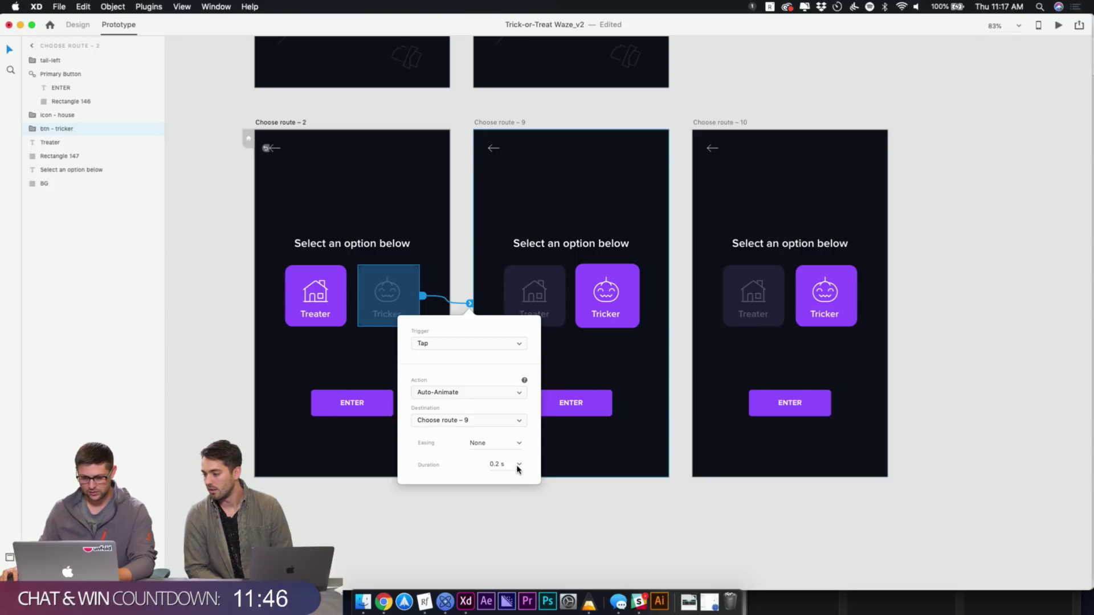
click(477, 122)
click(494, 123)
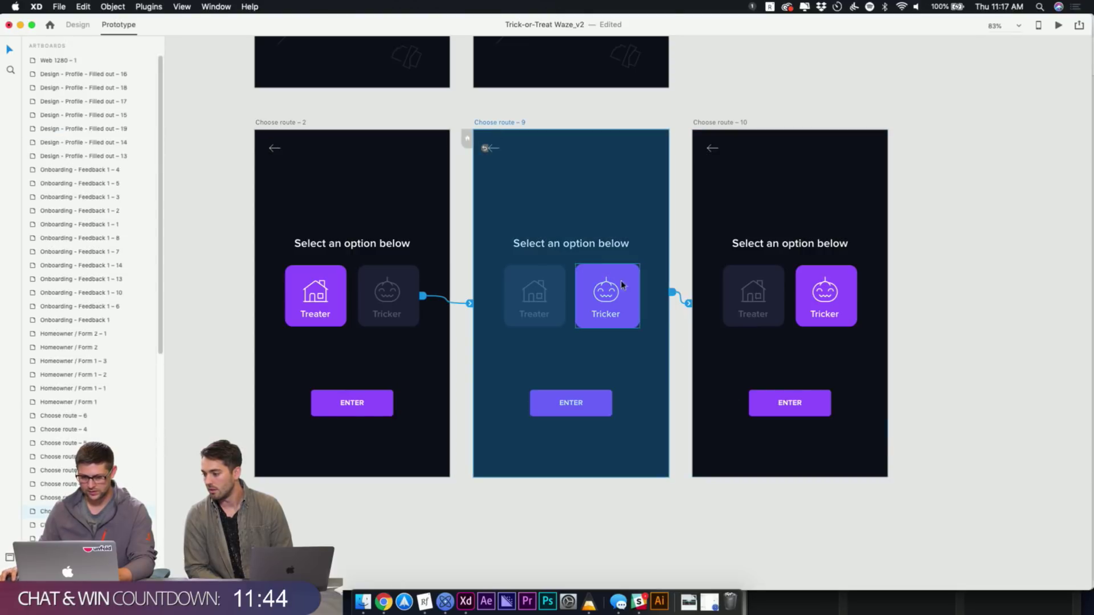
click(689, 303)
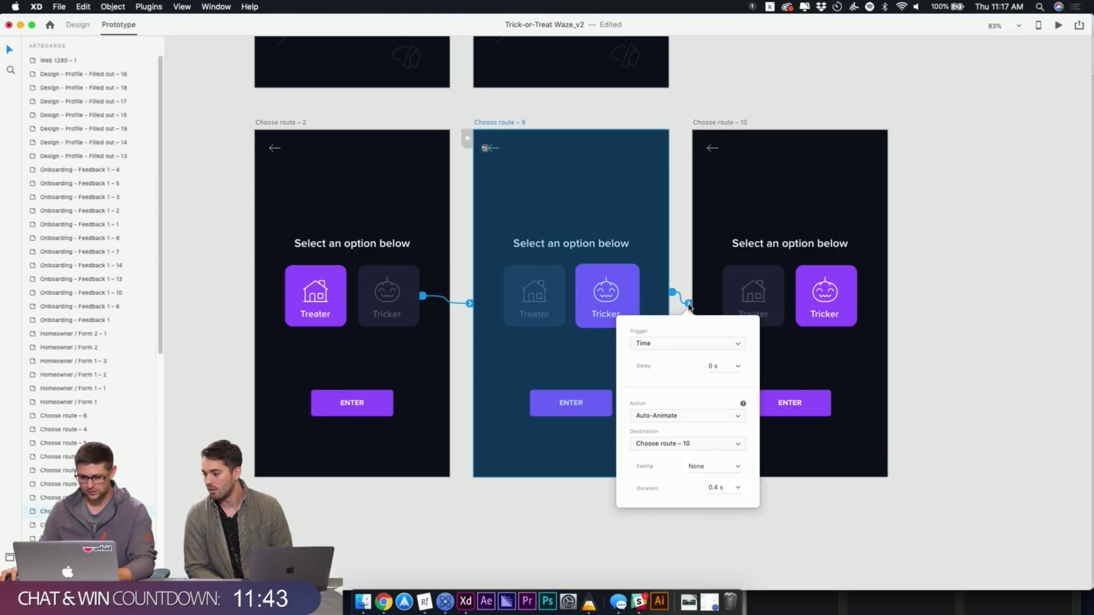
click(738, 489)
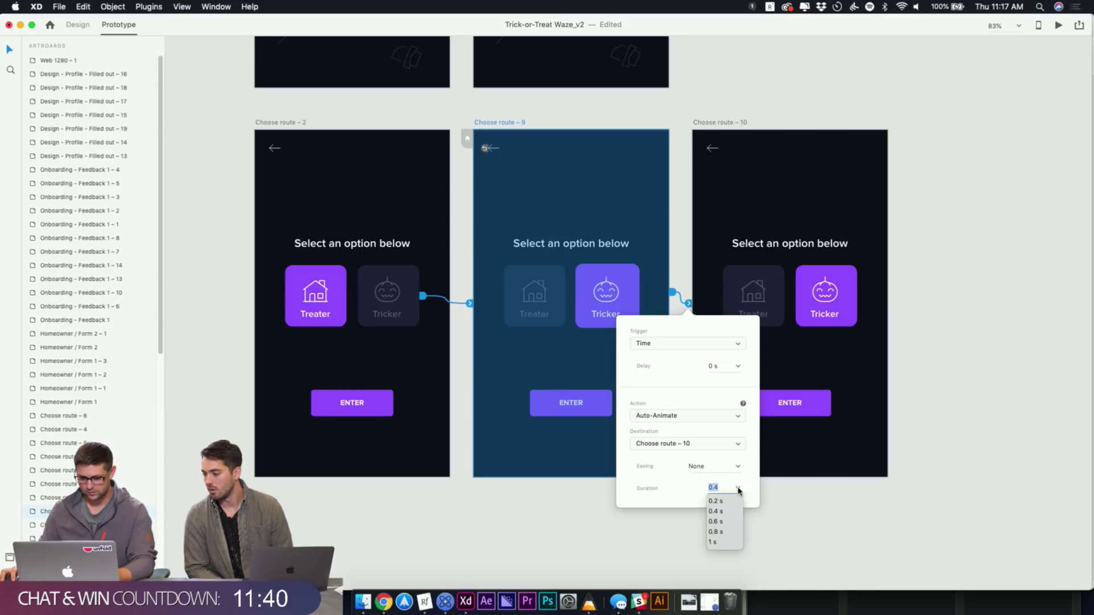
text(0)
key(Return)
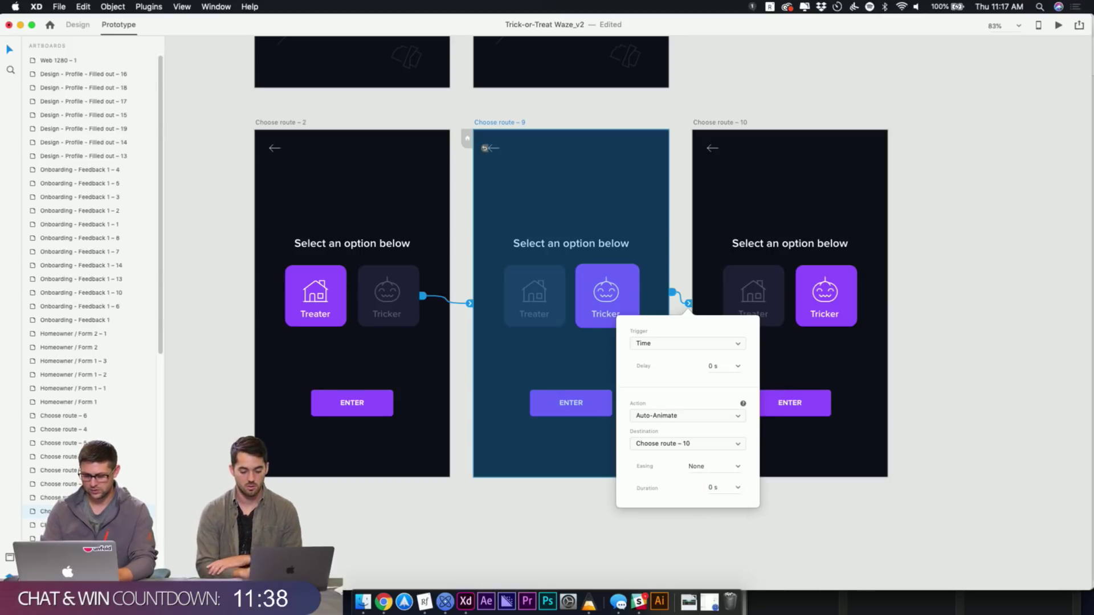
click(788, 94)
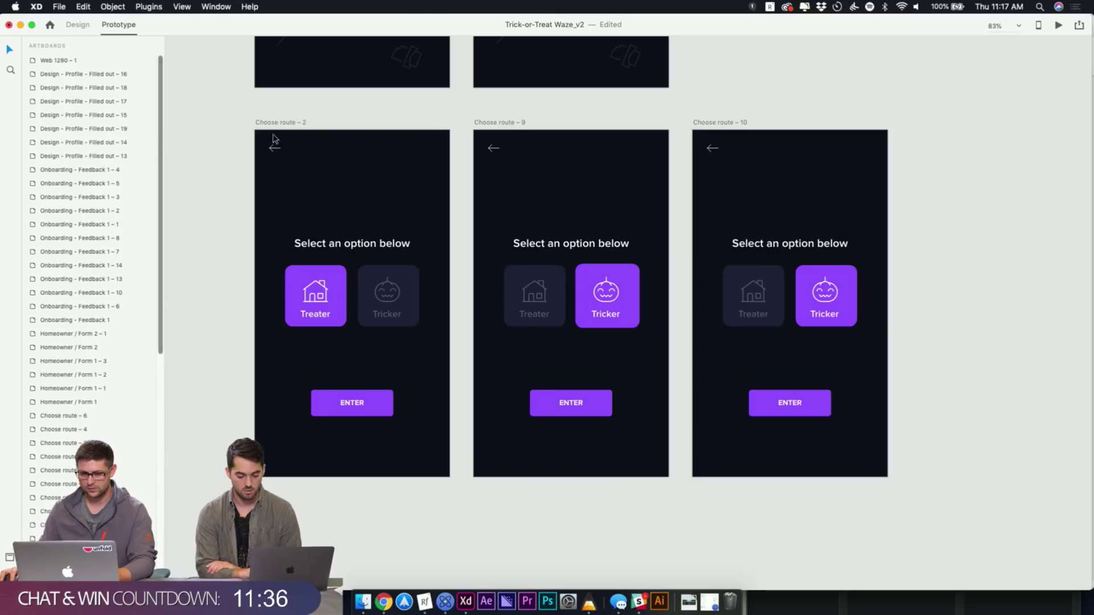
Preview the prototype from Choose route – 2, test selecting the Tricker option, and close the preview
click(268, 122)
click(1057, 24)
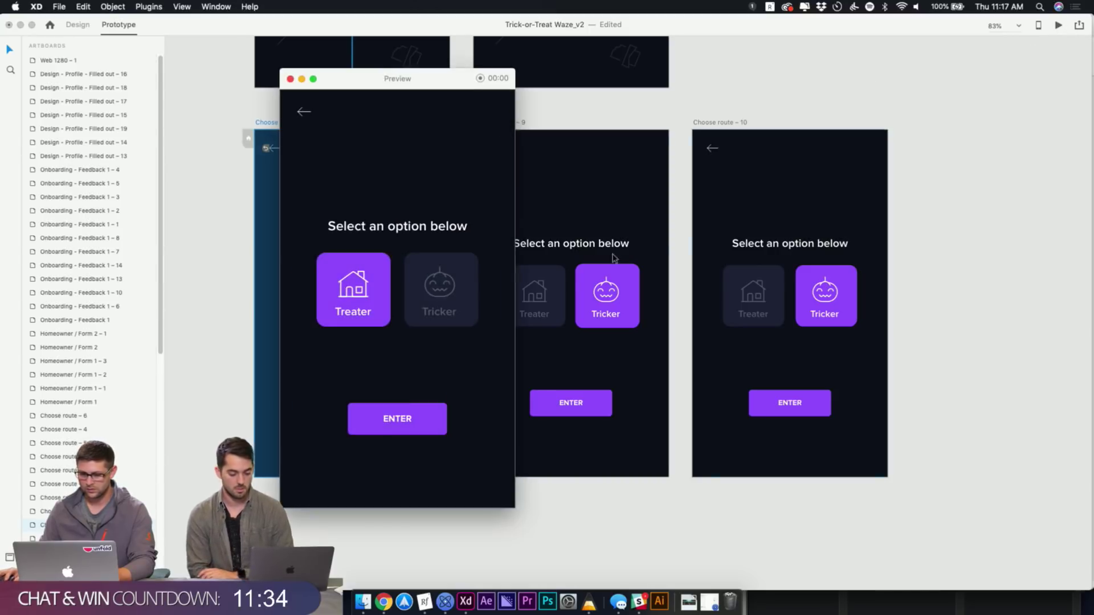
click(449, 311)
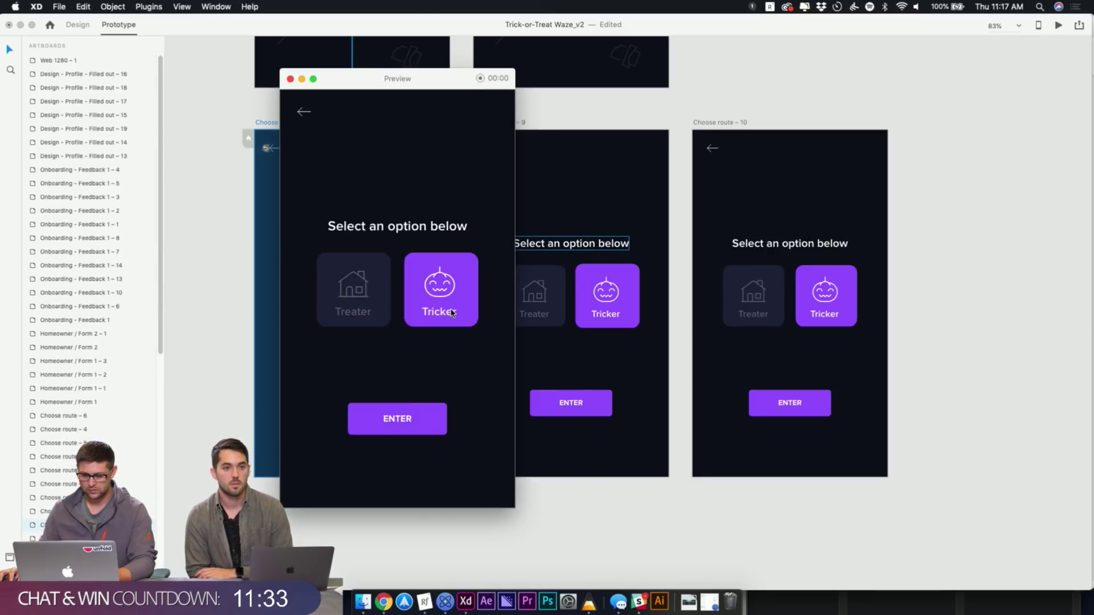
click(289, 80)
click(464, 105)
Set the duration of the timed transition from Choose route – 9 to Choose route – 10 to 0.2 s
click(635, 288)
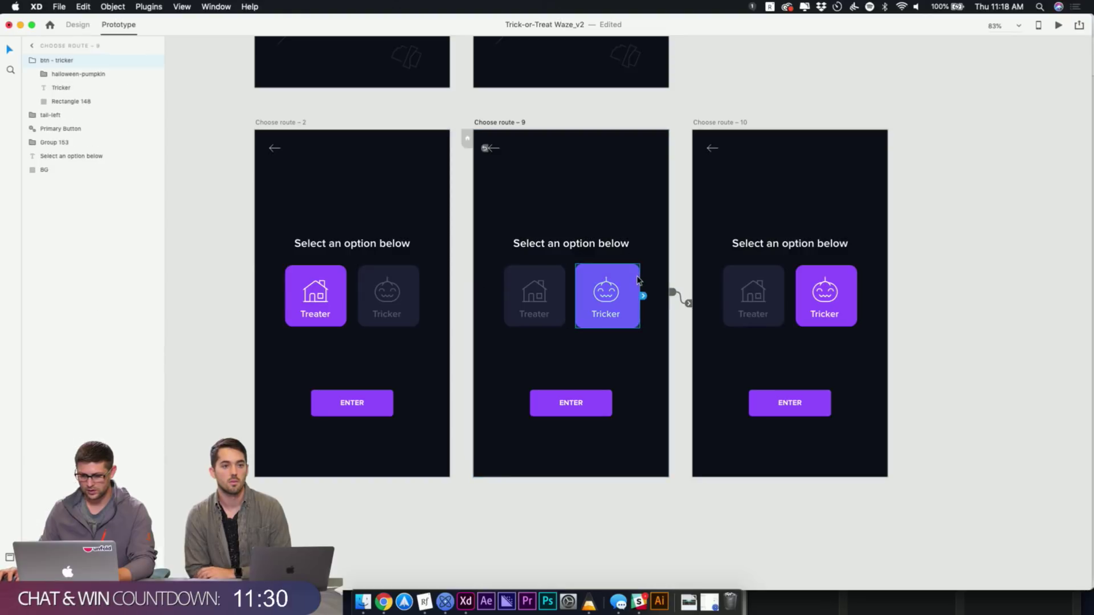
click(674, 293)
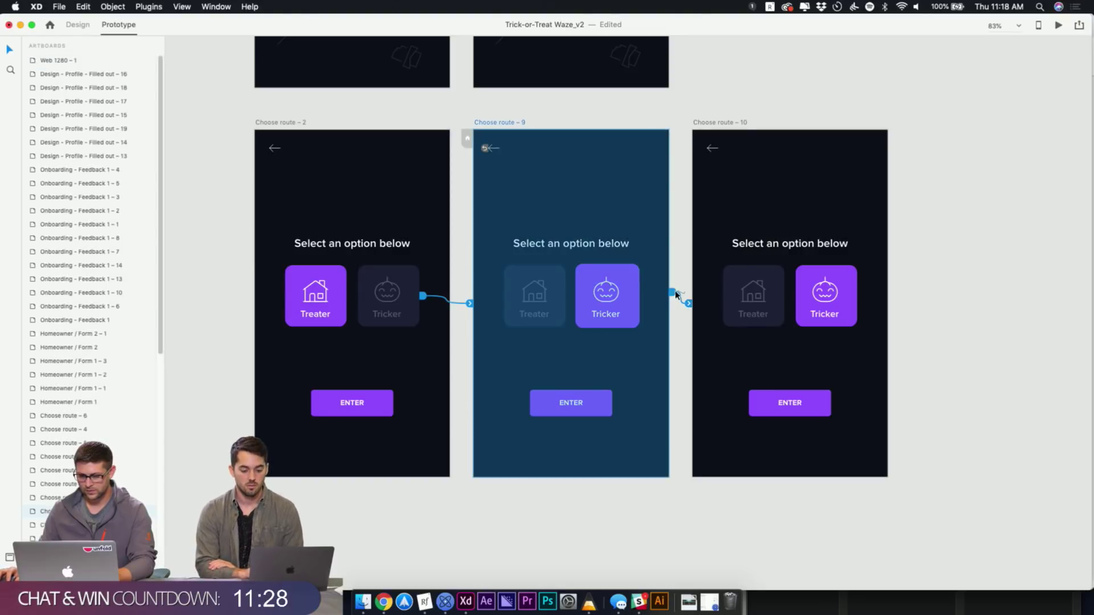
click(541, 115)
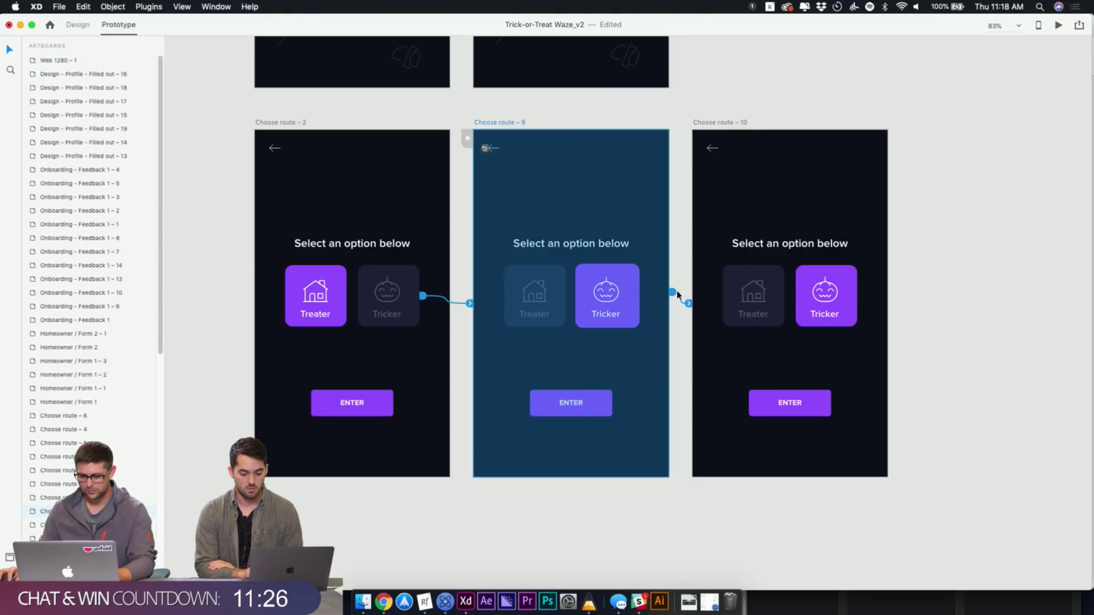
click(490, 120)
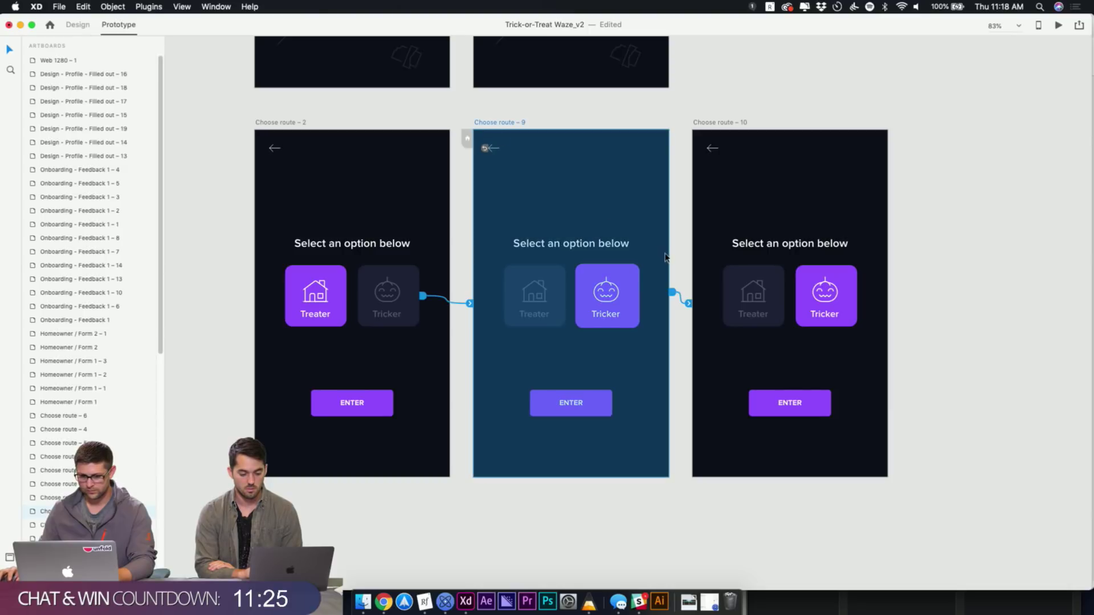
click(689, 304)
click(743, 491)
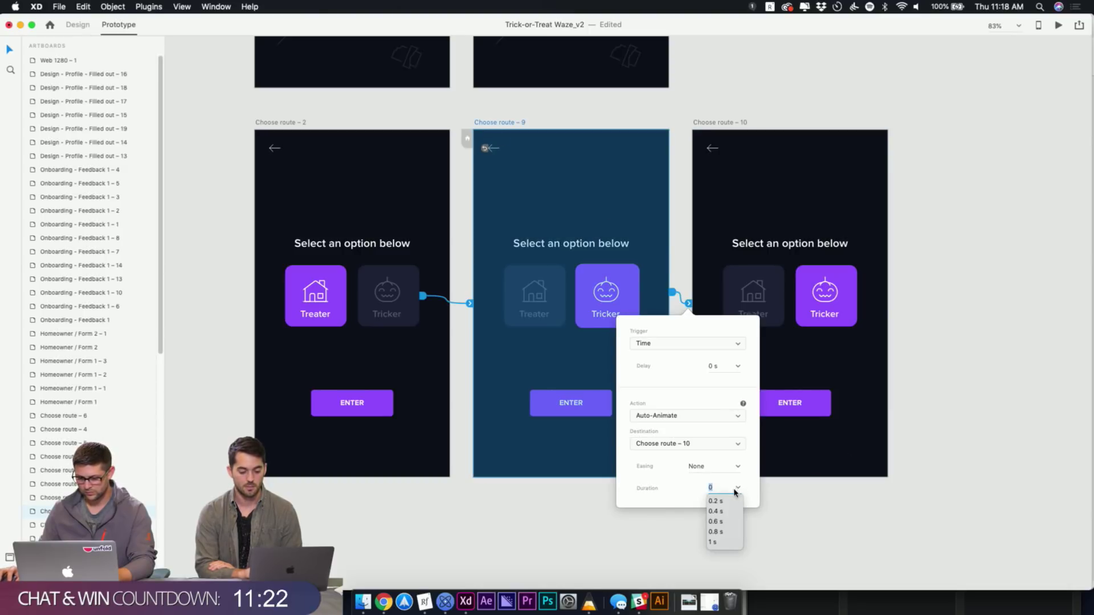
click(625, 493)
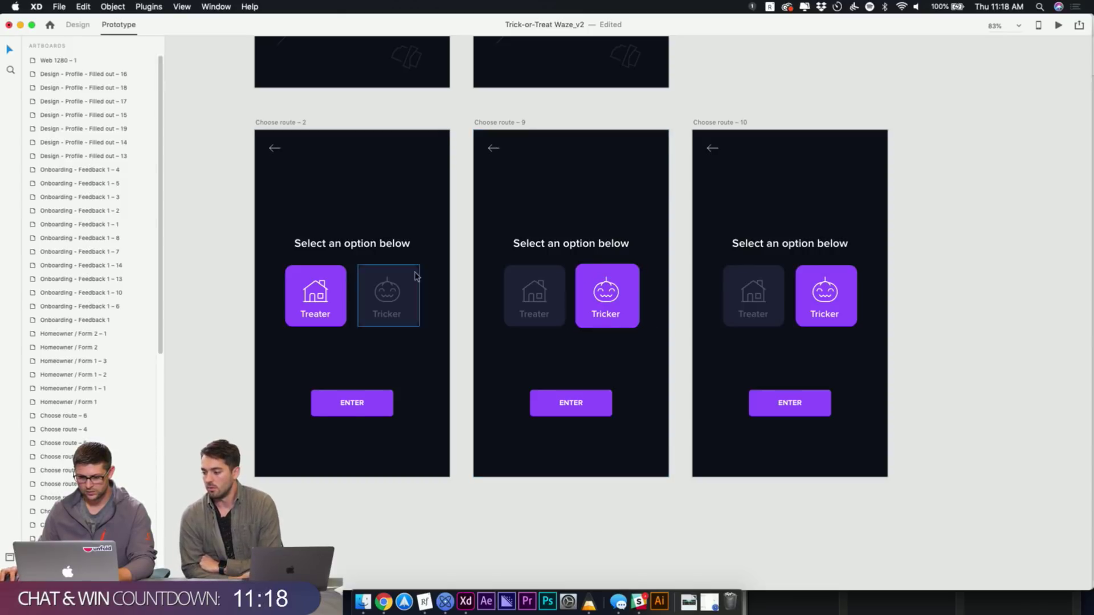
Set the easing of the Tricker option's tap link from Choose route – 2 to Choose route – 9 to Ease In
click(409, 293)
drag(422, 295, 469, 304)
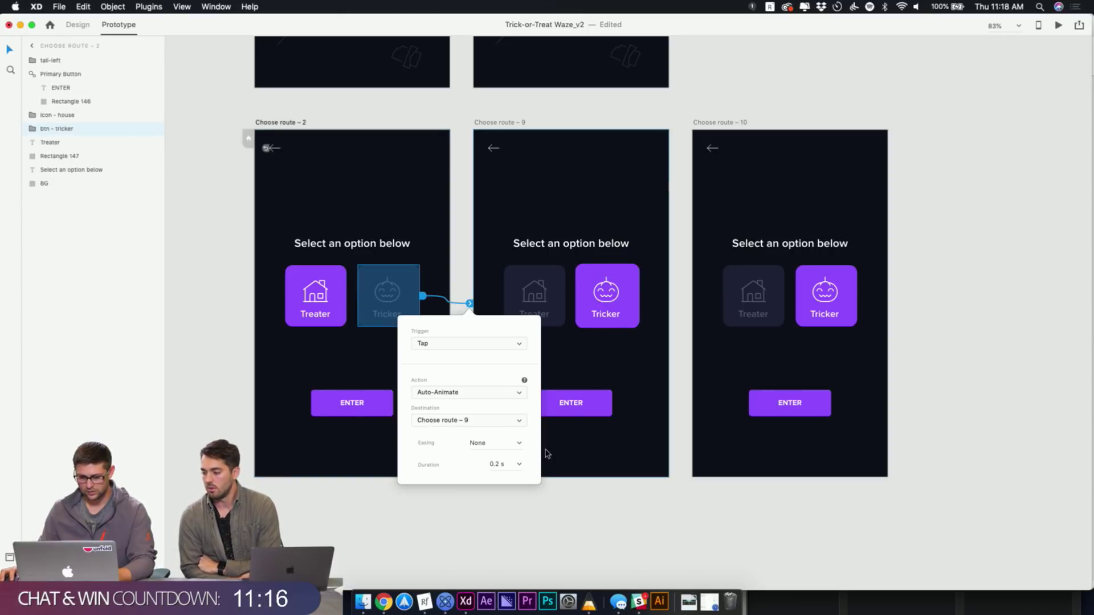
click(520, 445)
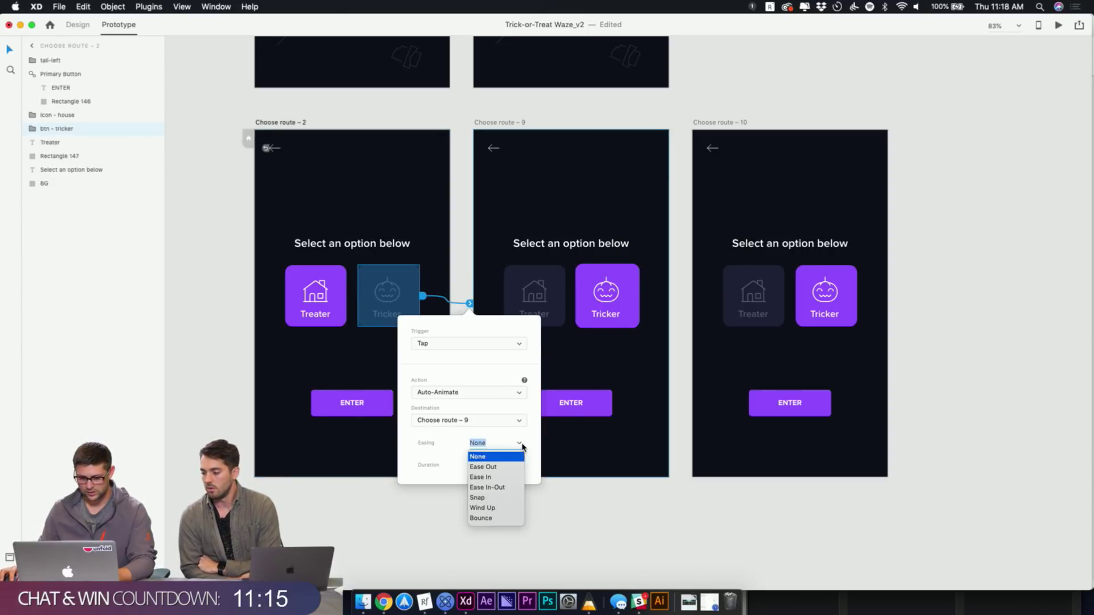
click(488, 487)
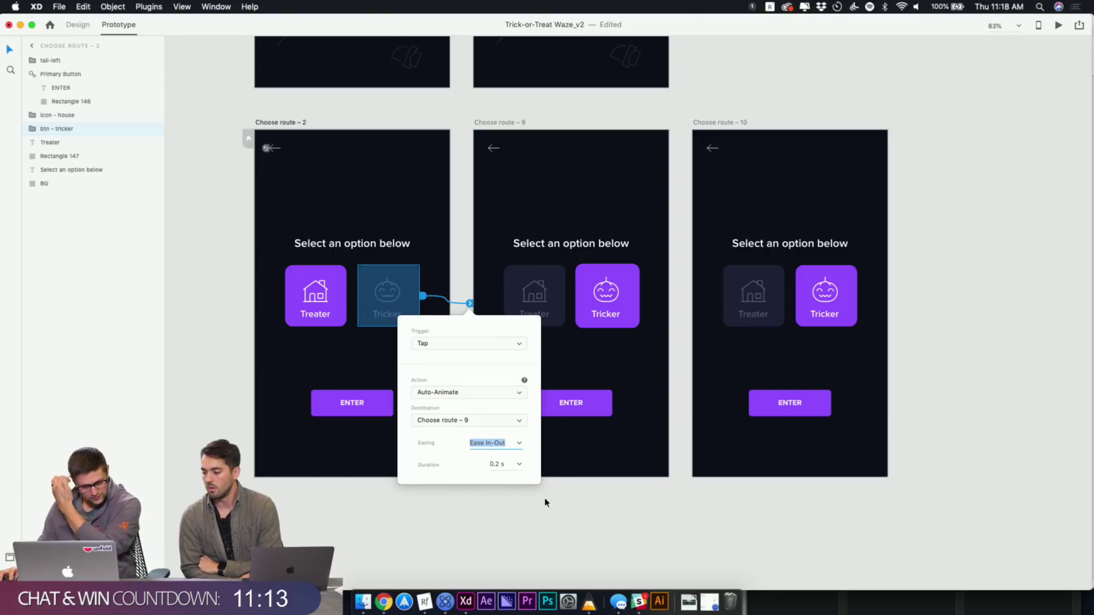
click(517, 443)
click(581, 517)
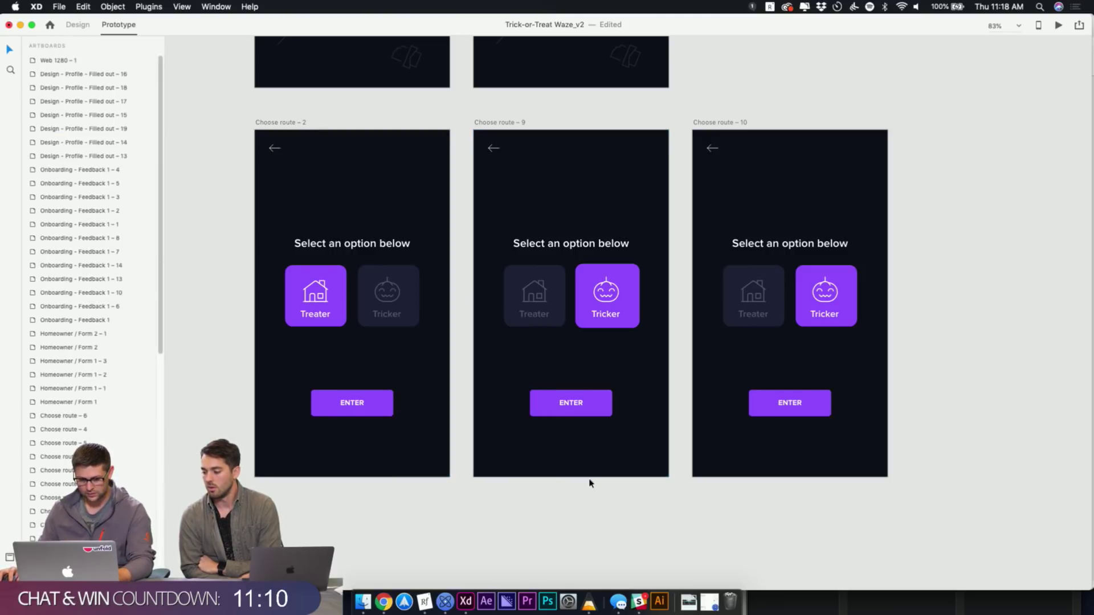
Set the easing of the timed transition from Choose route – 9 to Choose route – 10 to Ease Out
click(502, 122)
click(689, 303)
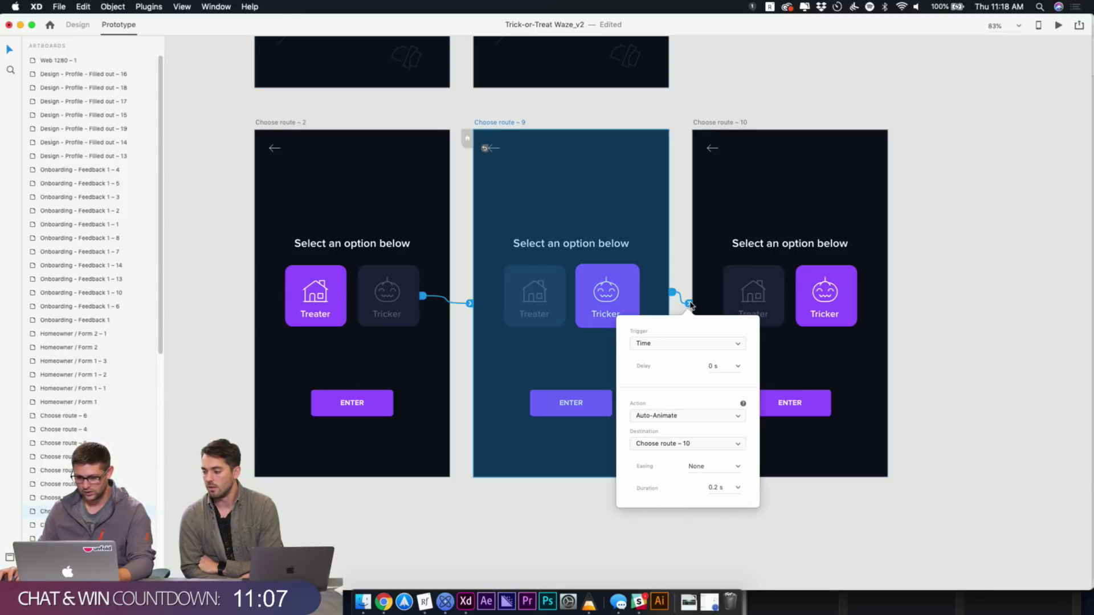
click(739, 470)
click(734, 497)
click(814, 444)
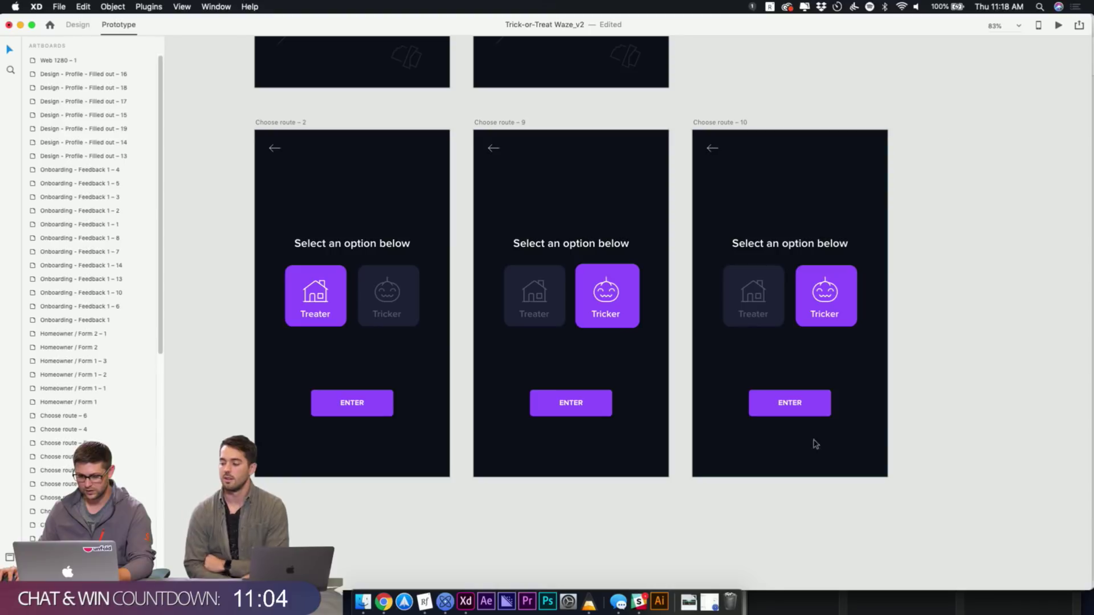
Preview Choose route – 2 again, check the eased animation of the Tricker option, and close the preview
click(288, 124)
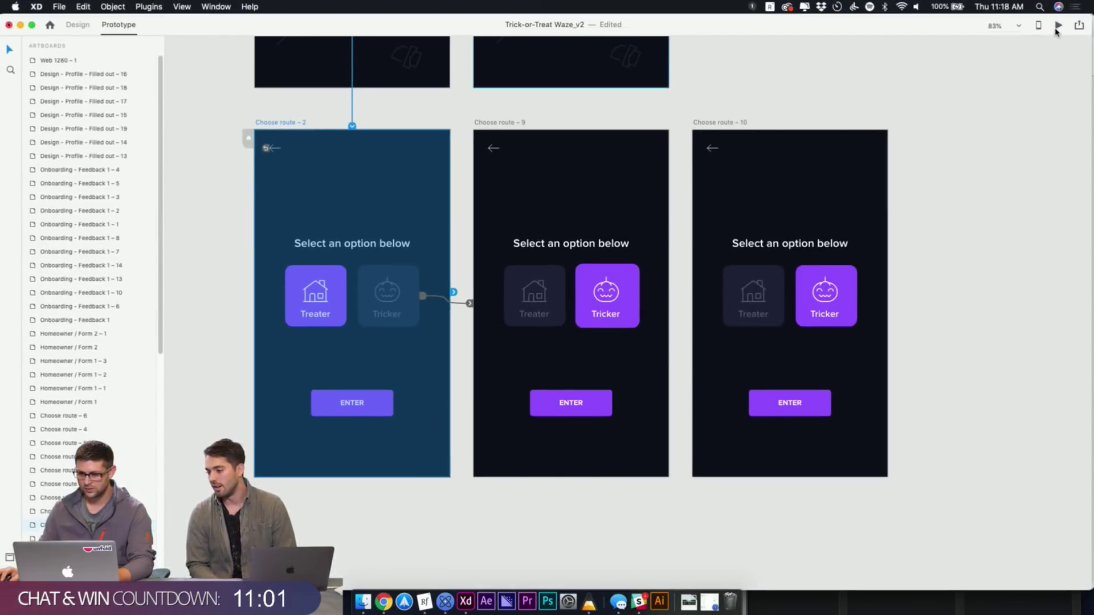
click(1058, 27)
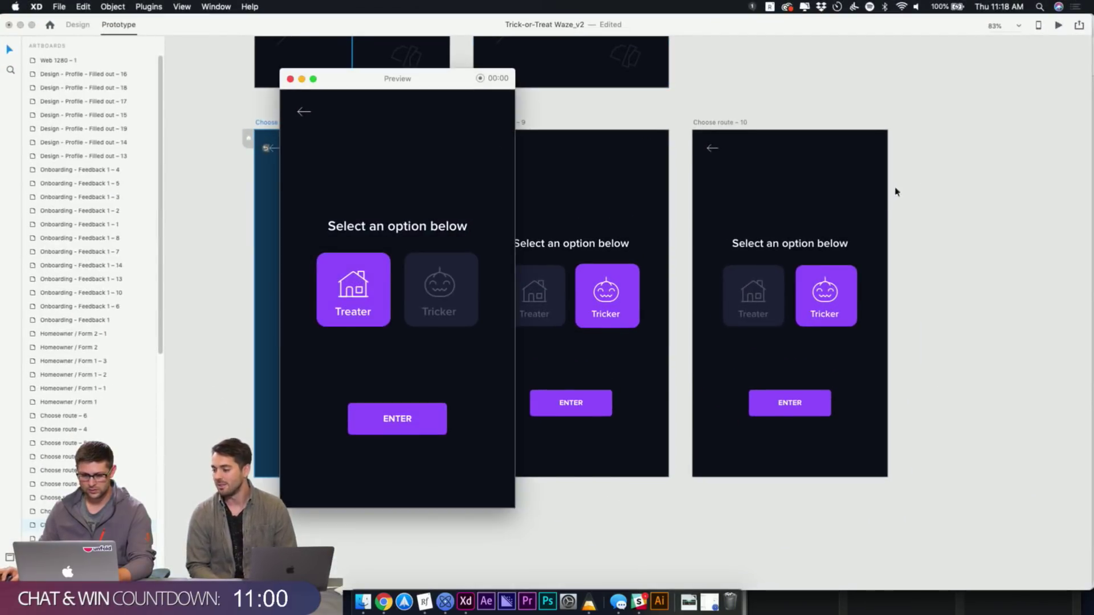
click(445, 303)
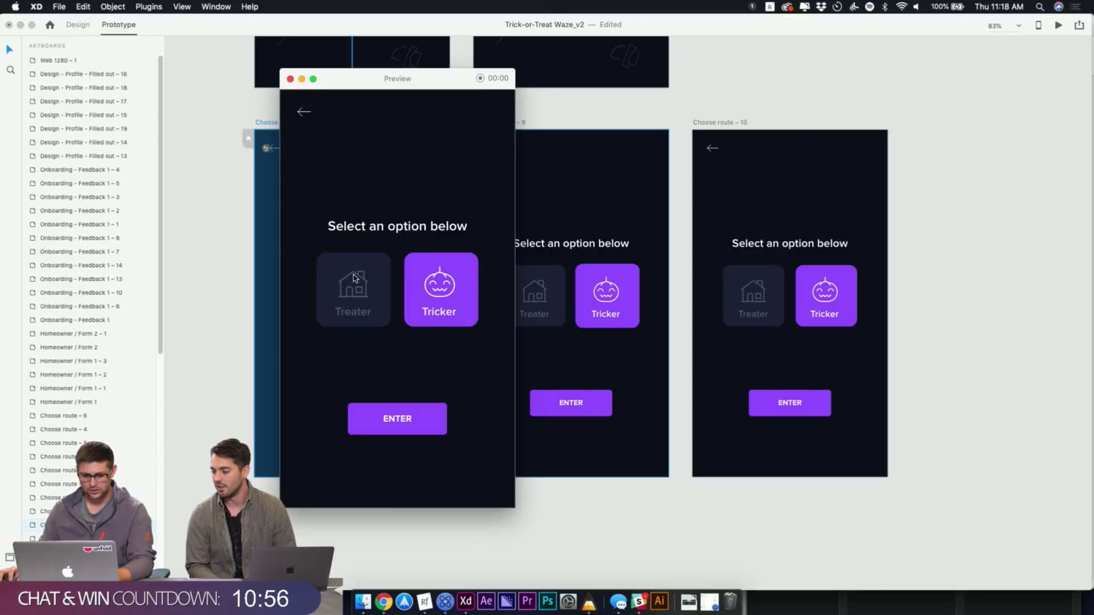
click(290, 80)
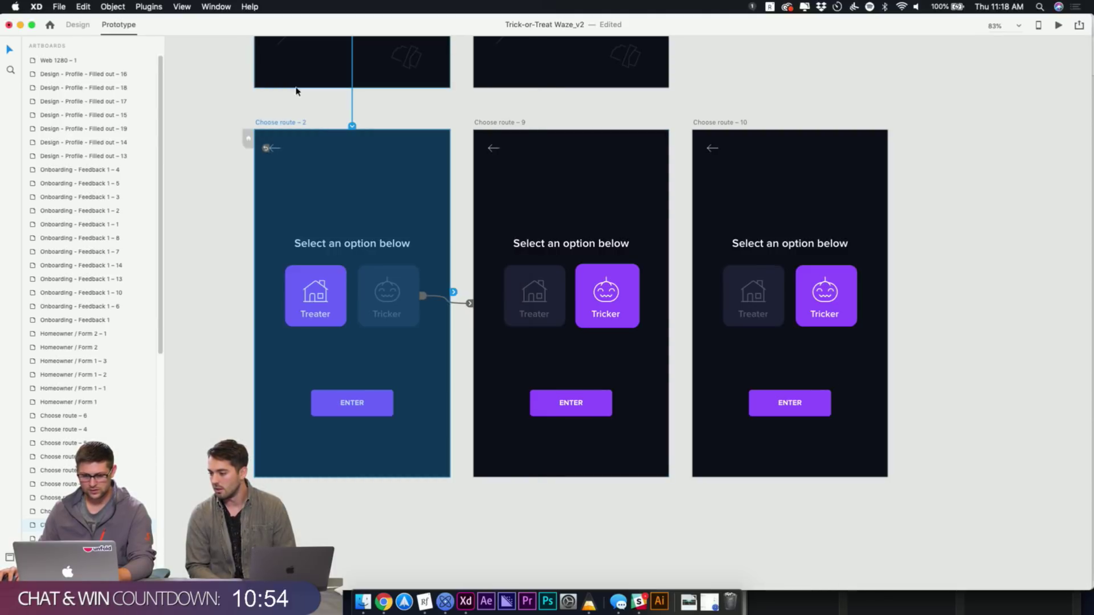
Link the Treater option on Choose route – 10 to Choose route – 2 with a Tap trigger and Auto-Animate, Ease Out, 0.2 s
click(753, 296)
drag(788, 295, 402, 299)
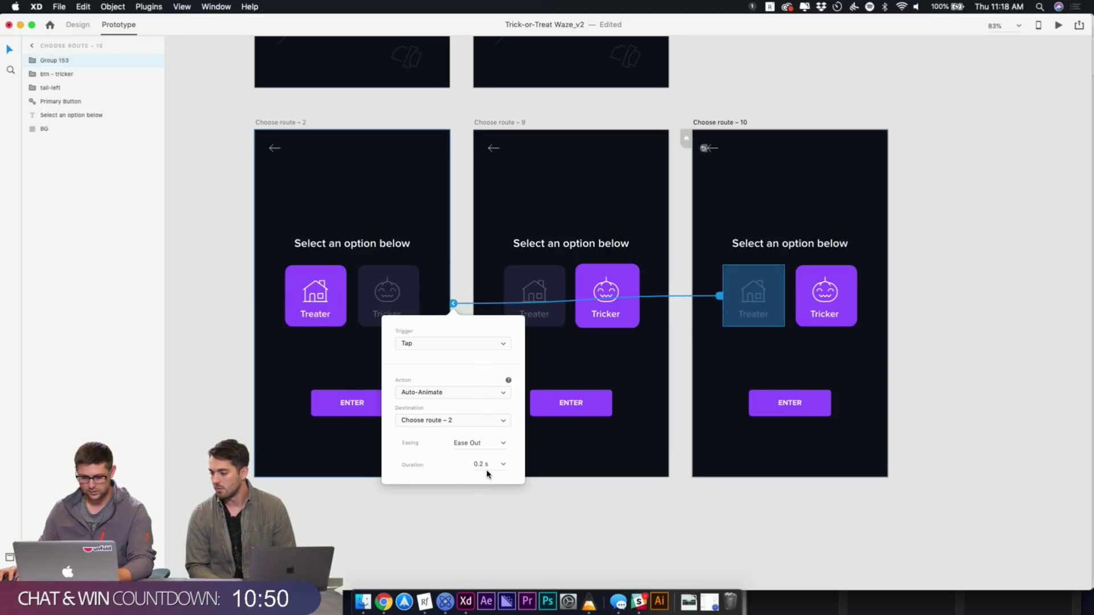
click(438, 391)
click(435, 383)
click(566, 515)
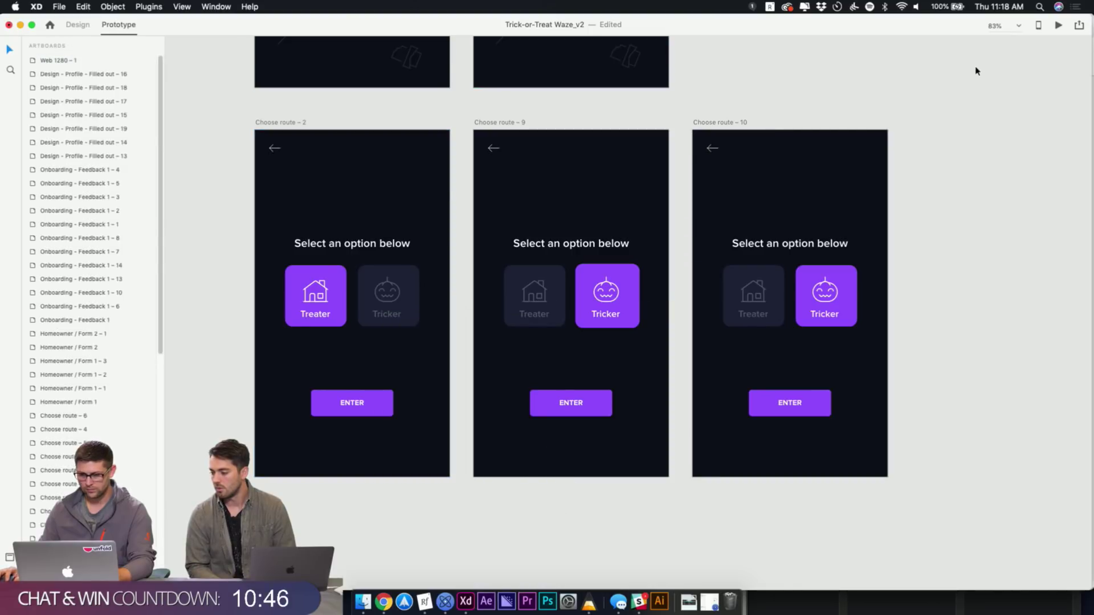
Preview from Choose route – 2, test switching back and forth between the Tricker and Treater options, and close the preview
click(288, 128)
key(super+Return)
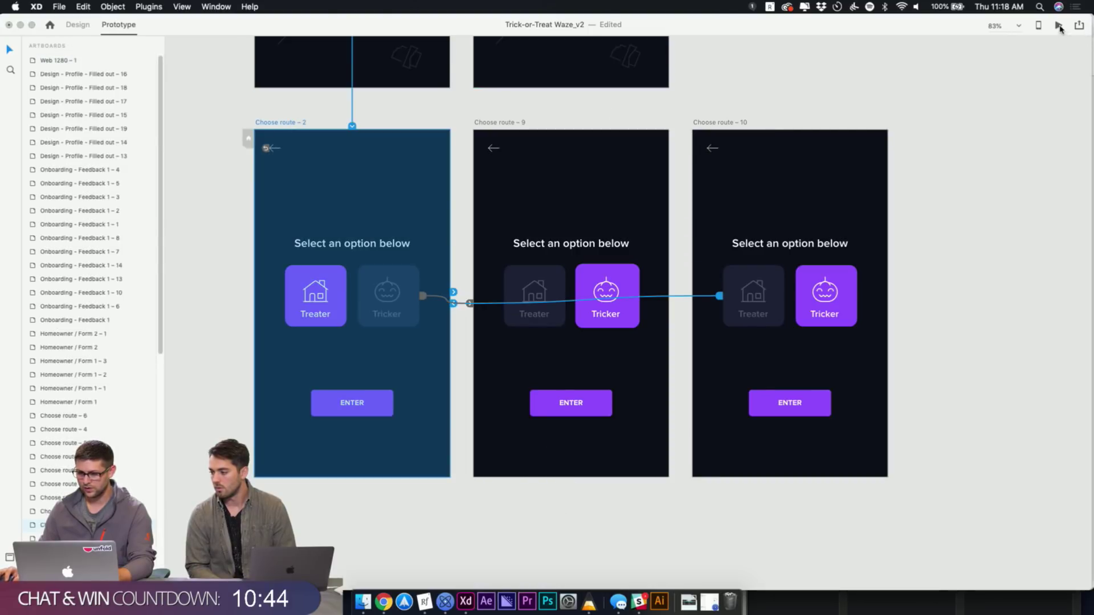
click(439, 322)
click(350, 297)
click(434, 307)
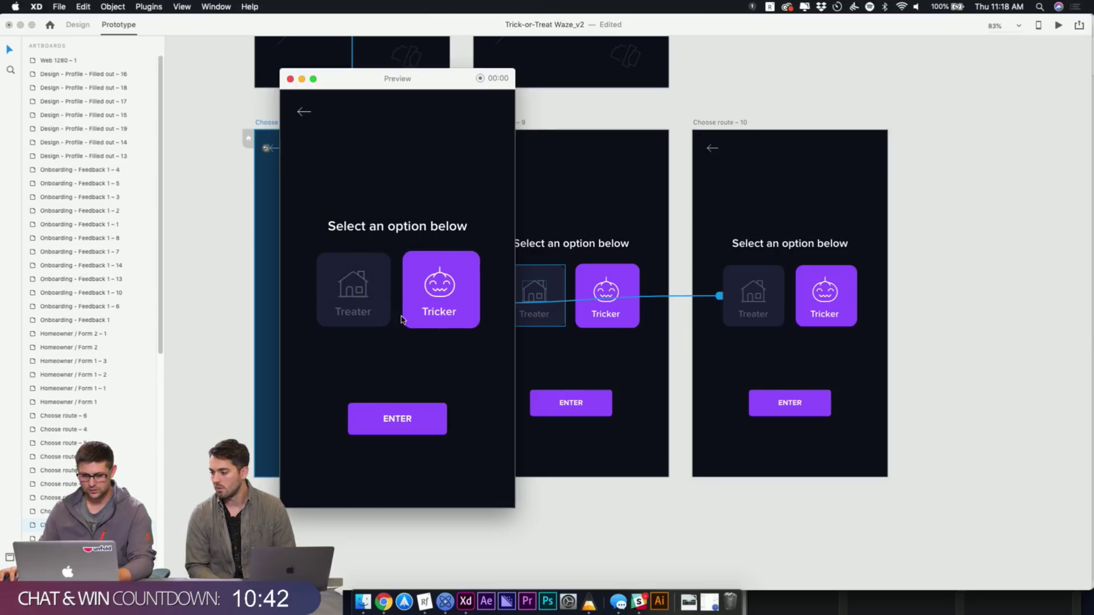
click(290, 78)
click(405, 108)
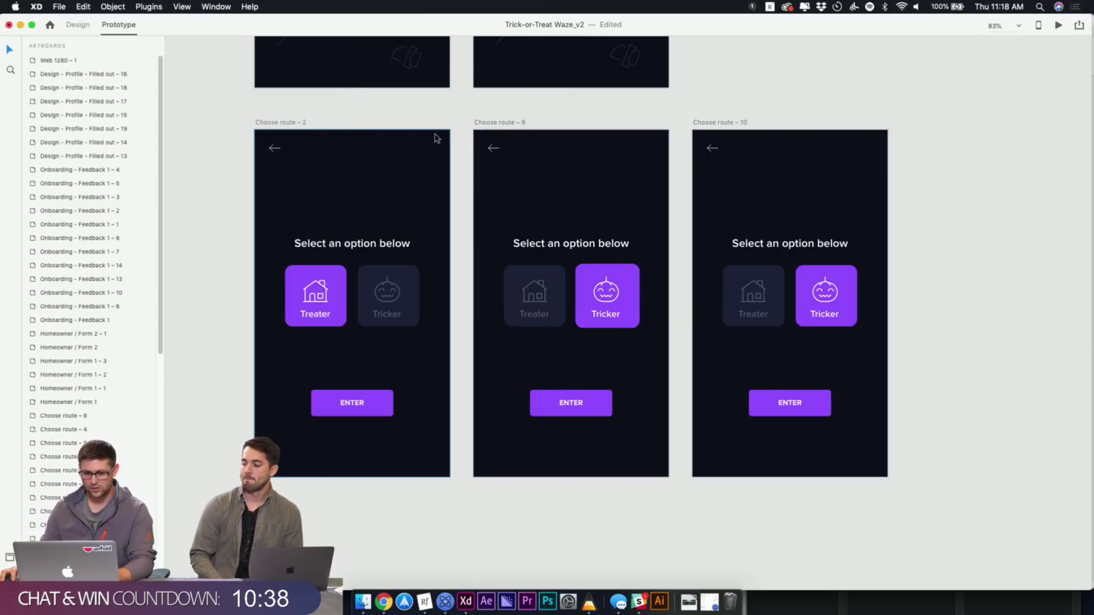
Set the duration of the Tricker option's tap link from Choose route – 2 to Choose route – 9 to 0.1 s
click(296, 122)
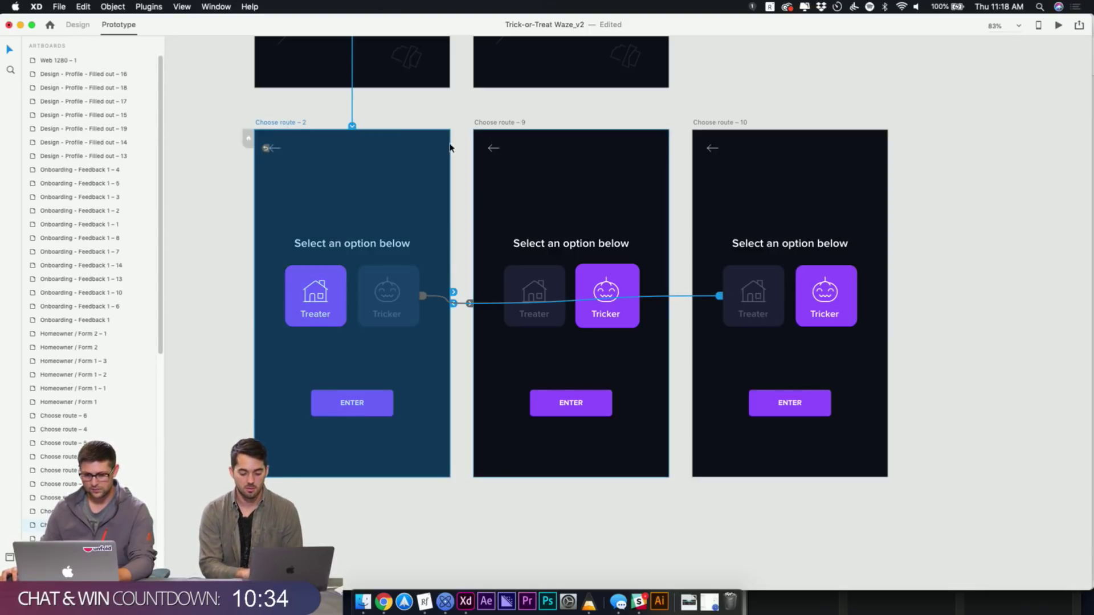
click(364, 117)
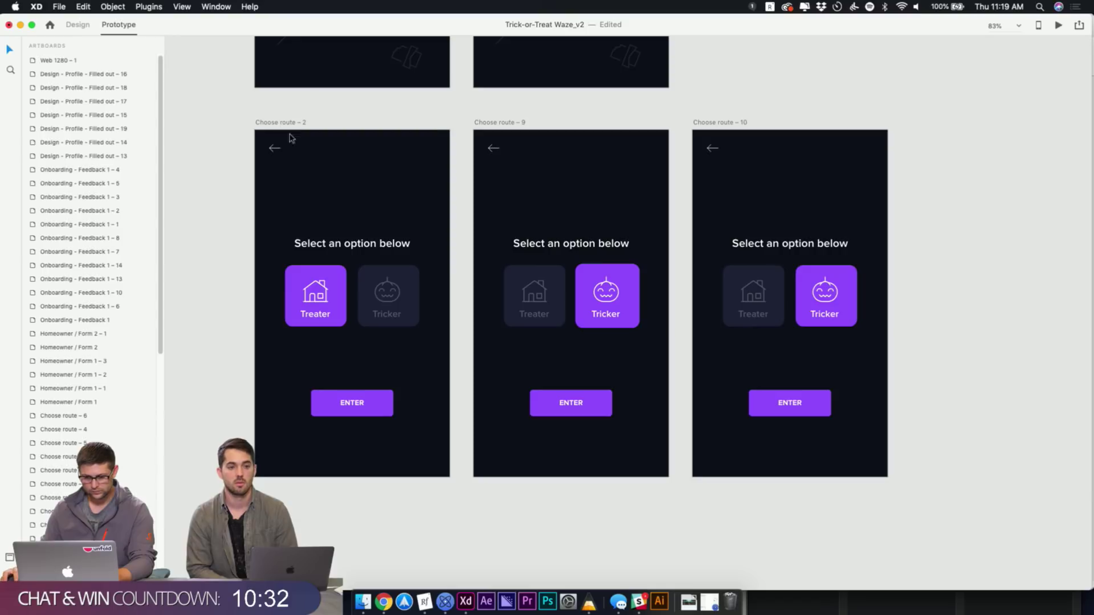
click(387, 297)
drag(422, 296, 474, 319)
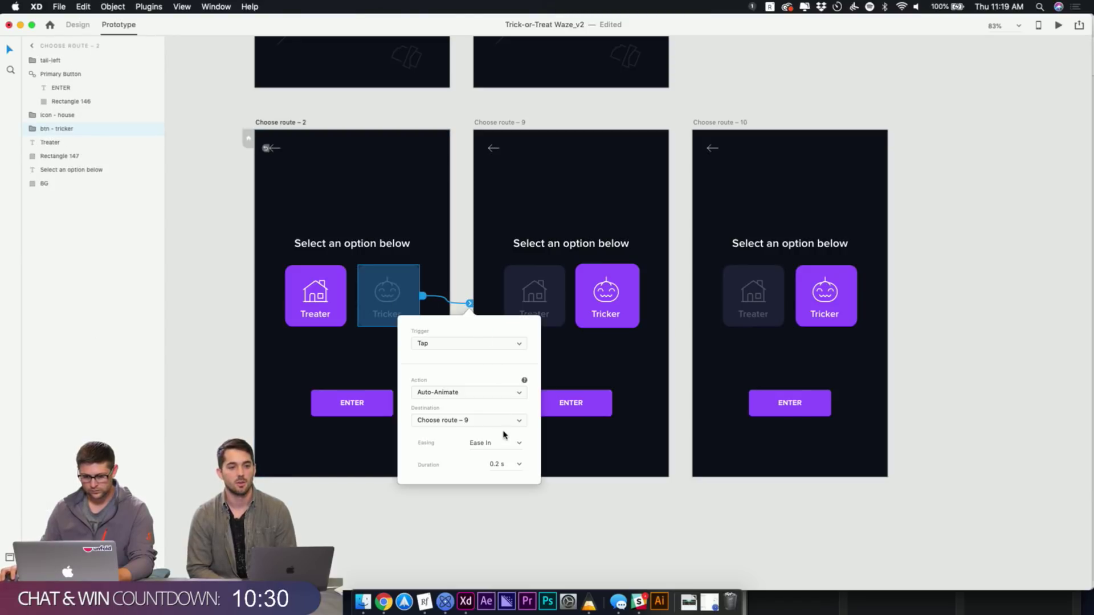
click(519, 464)
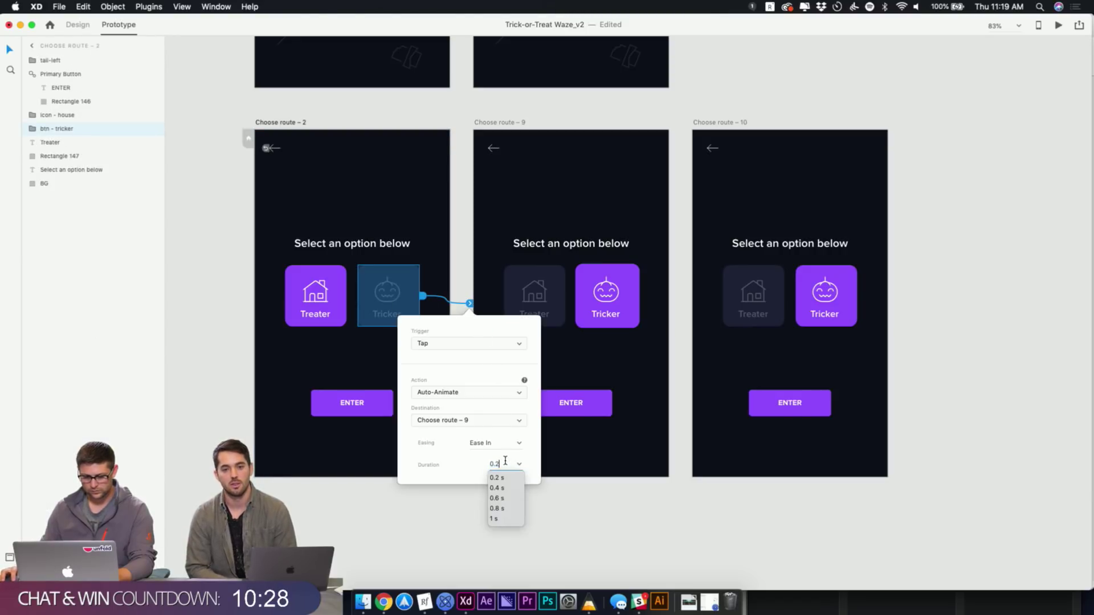
text(1)
key(Return)
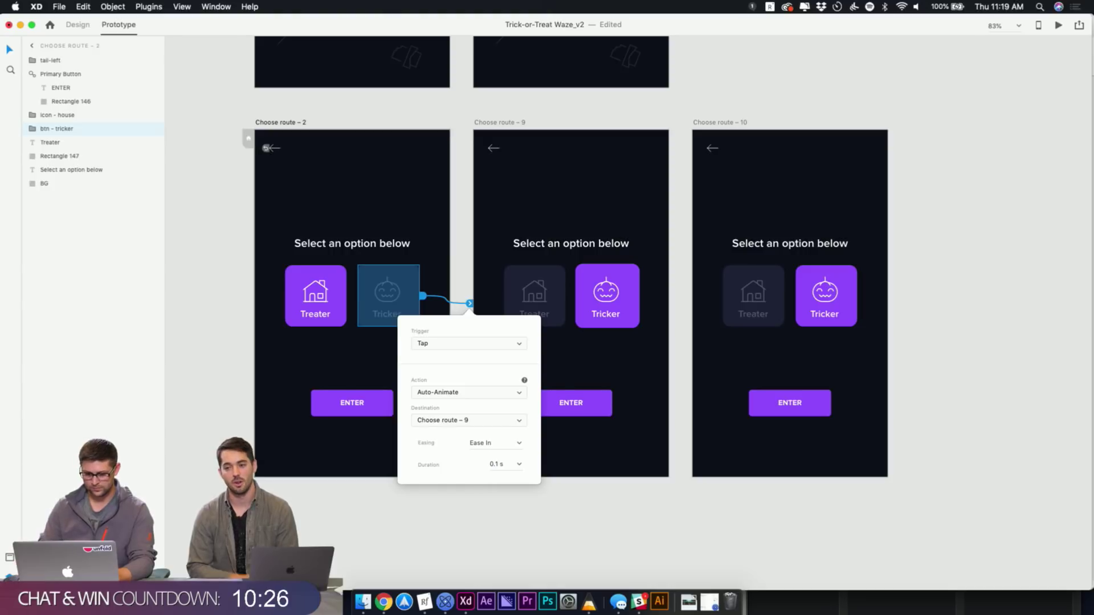
click(542, 500)
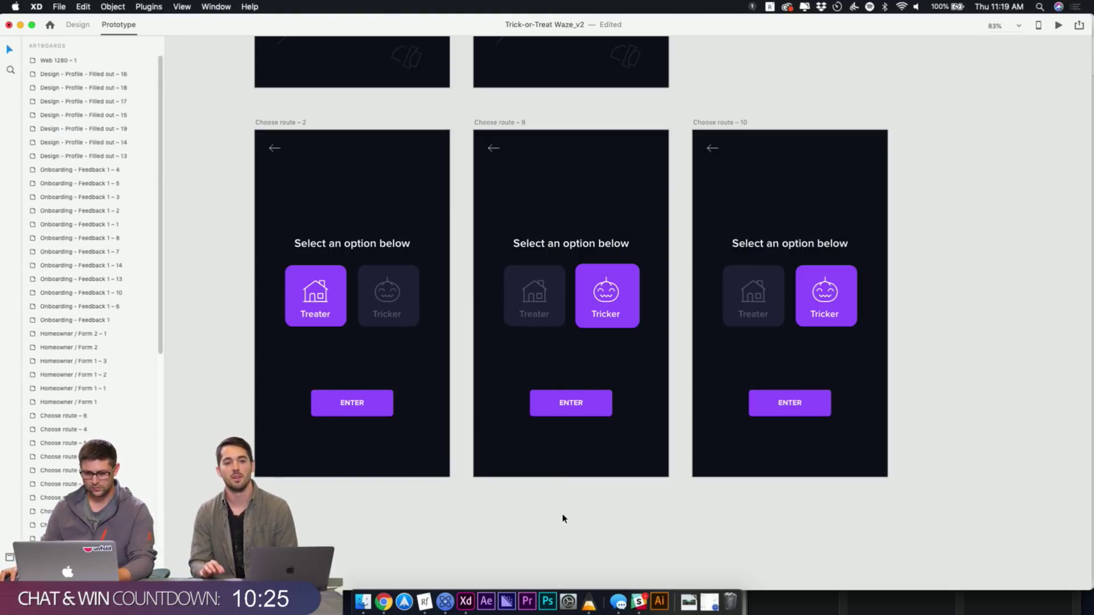
Set the duration of the timed Auto-Animate link from Choose route – 9 to Choose route – 10 to 0.1 s
click(595, 299)
click(475, 122)
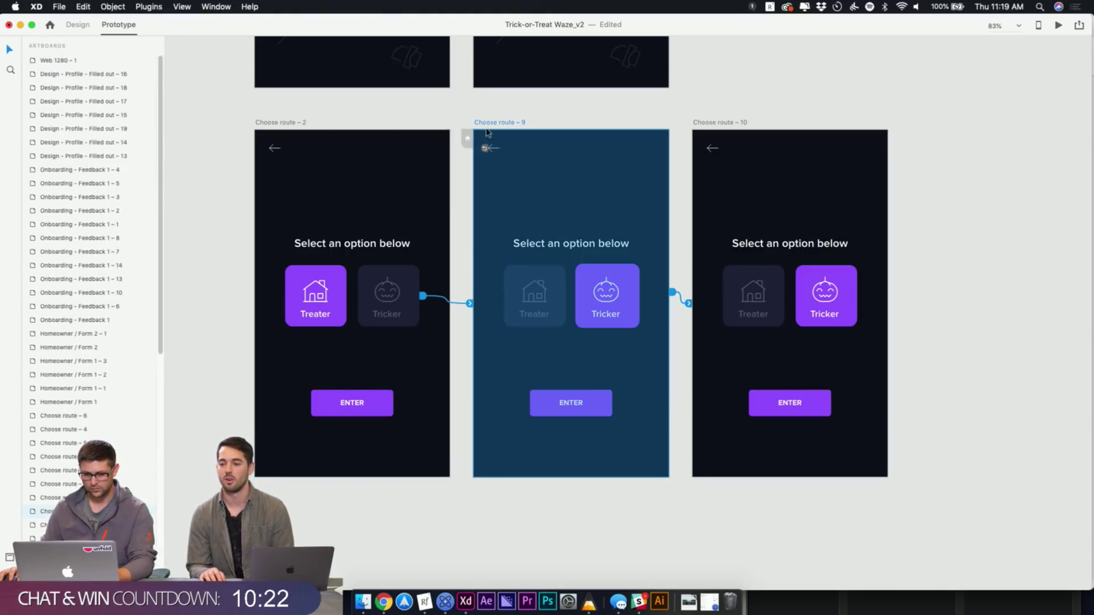
click(673, 293)
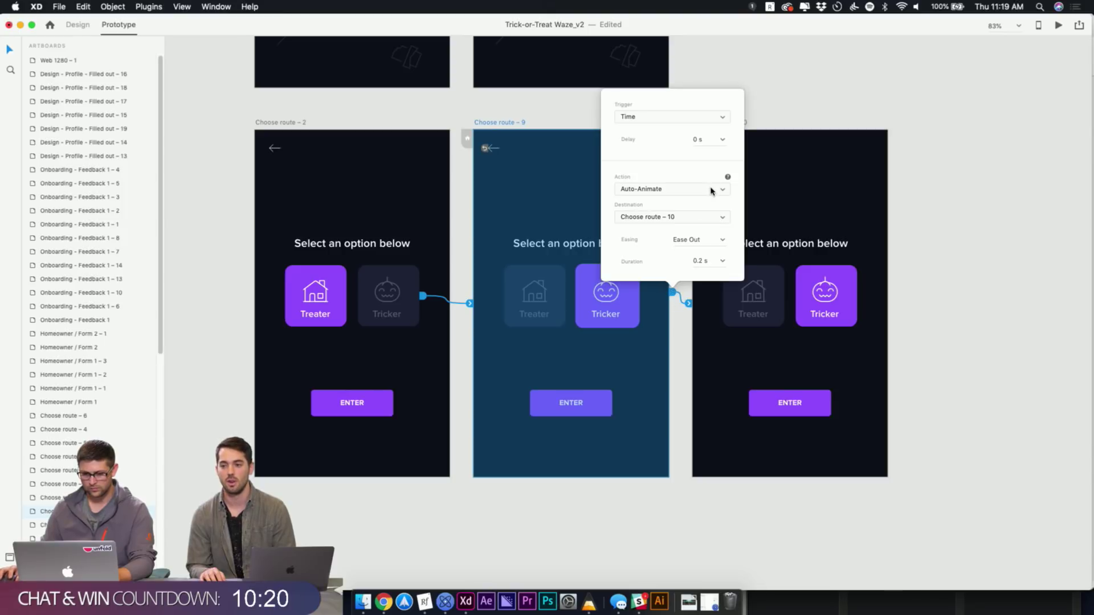
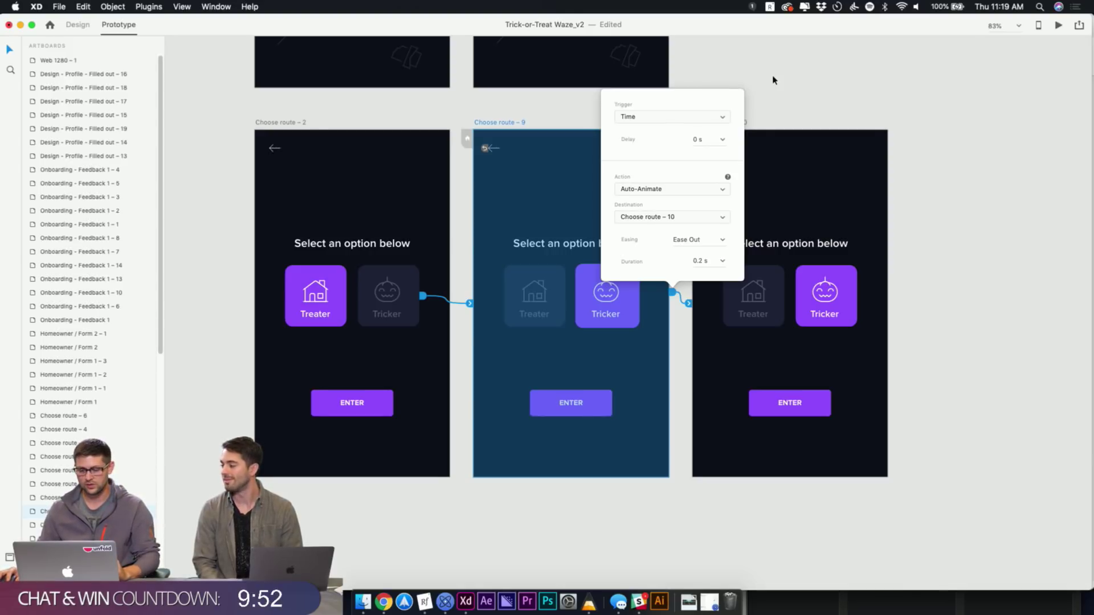
click(715, 261)
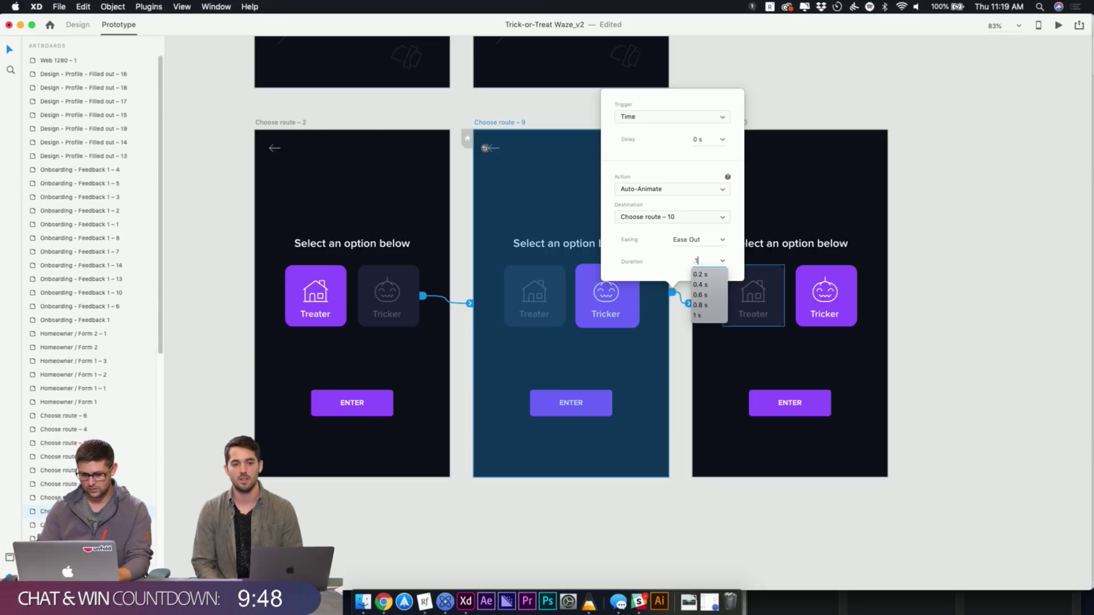
text(0.1)
key(Return)
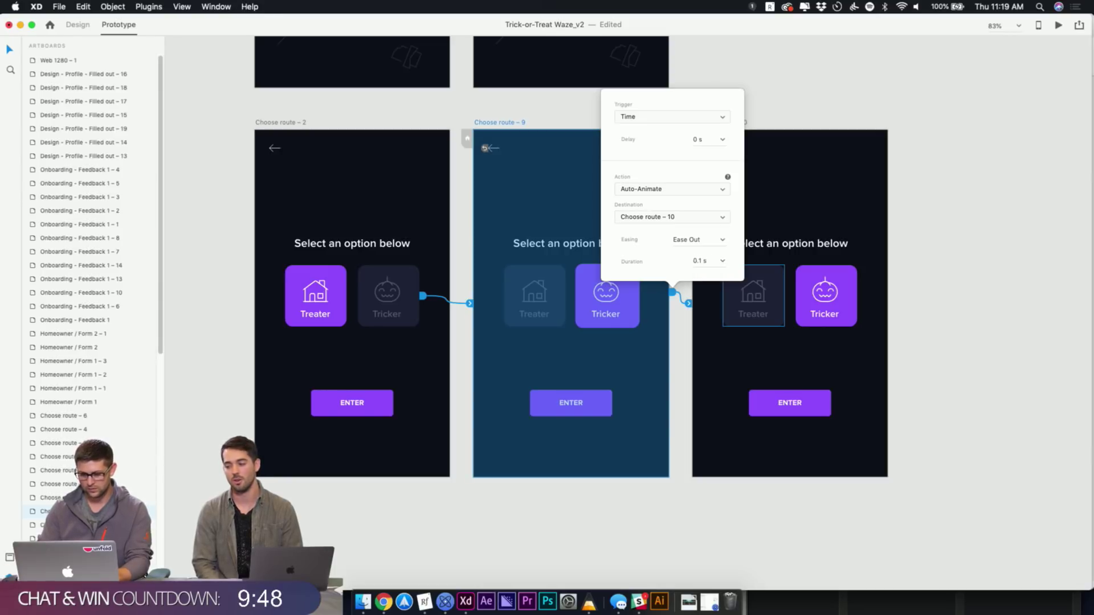
click(822, 98)
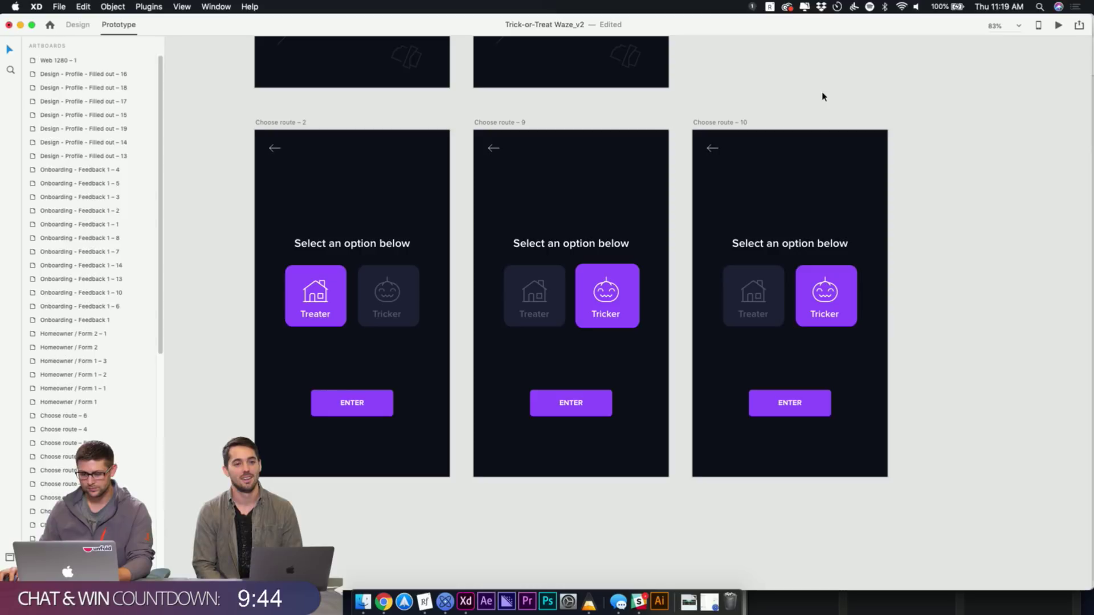
Preview from Choose route – 2, test switching between the Tricker and Treater options at the shorter duration, and close the preview
click(292, 125)
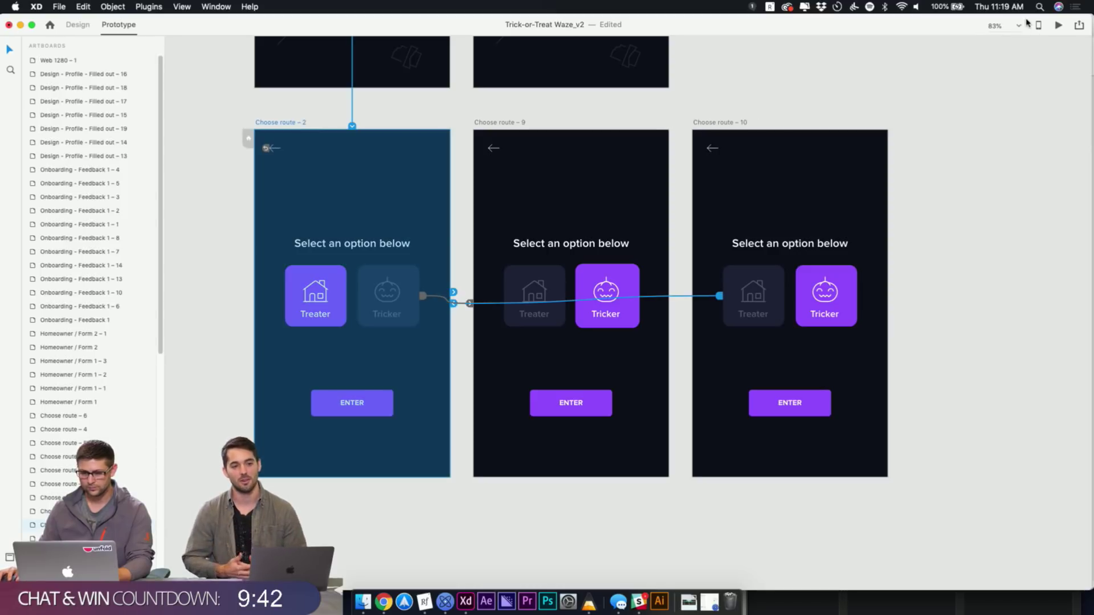
click(1060, 26)
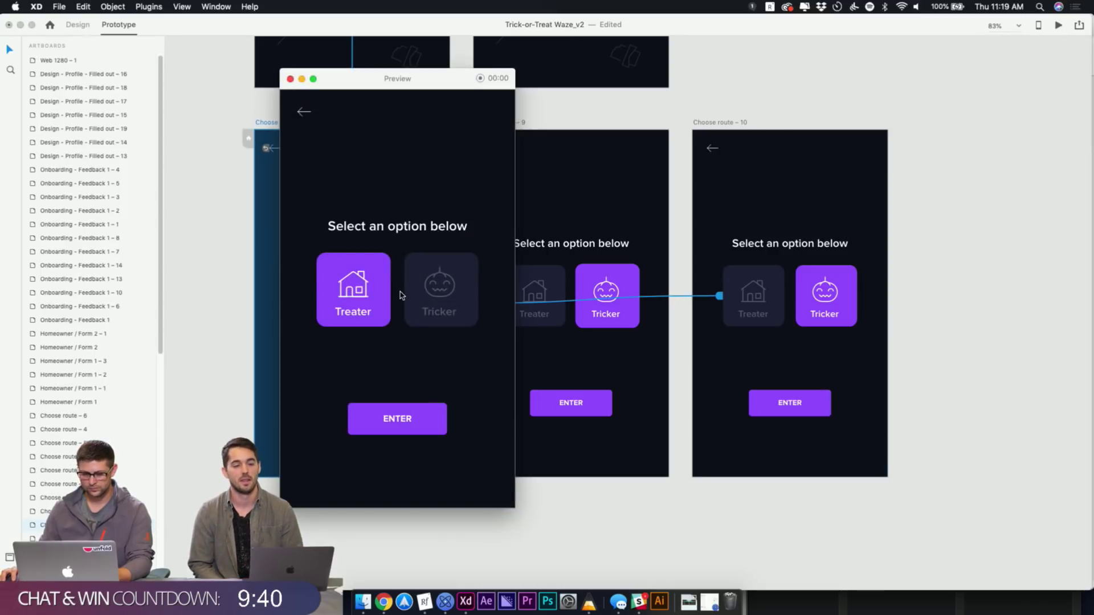
click(463, 290)
click(363, 281)
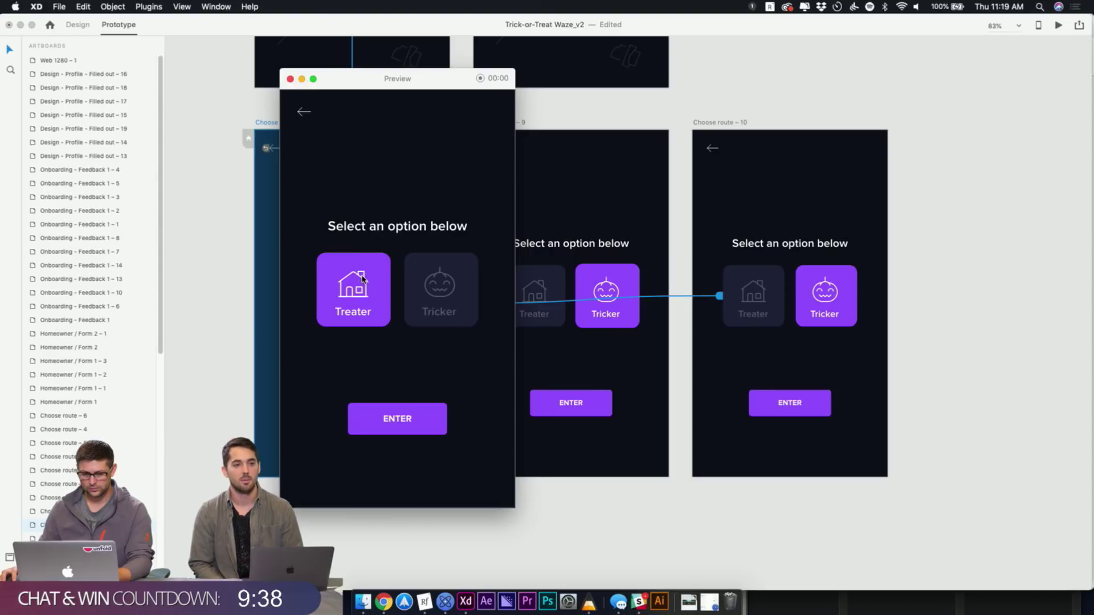
click(427, 289)
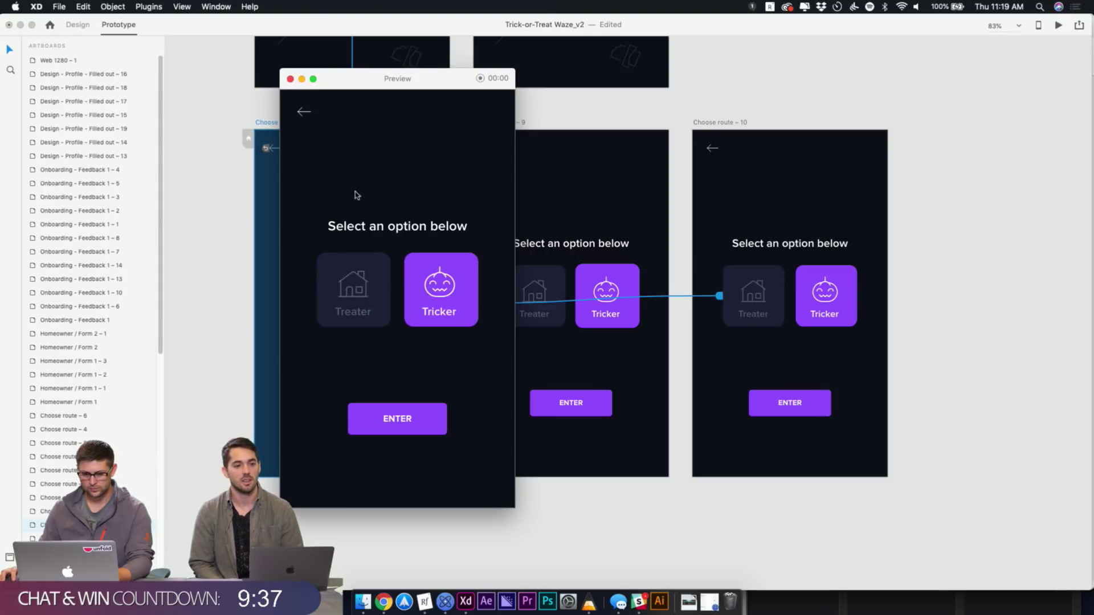
click(290, 78)
Try a duration of 0 s on the Tricker option's tap link from Choose route – 2 to Choose route – 9
click(415, 127)
click(401, 288)
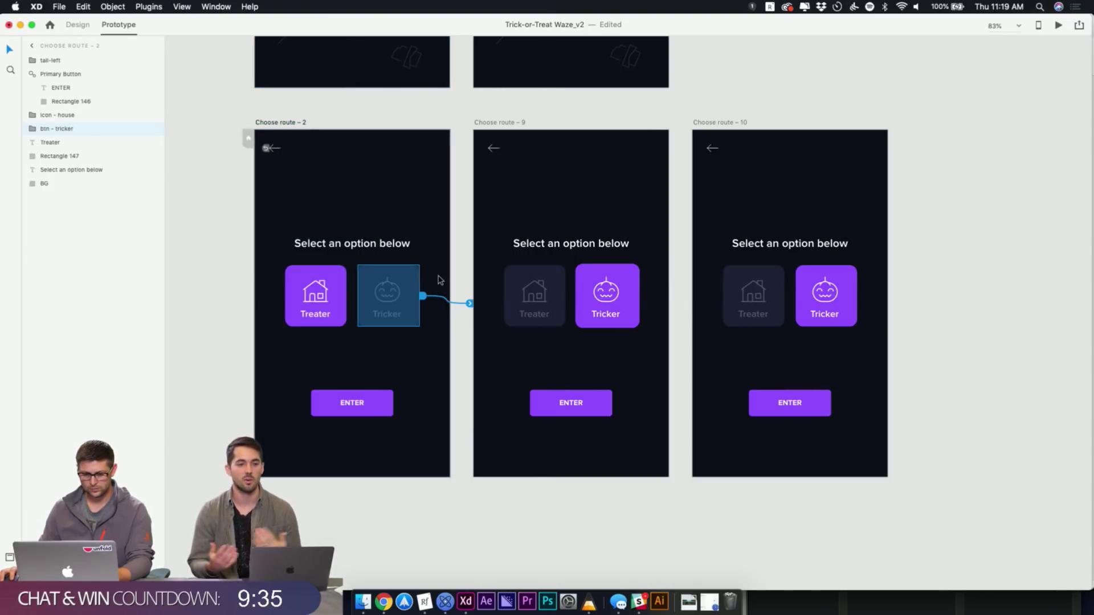
click(469, 304)
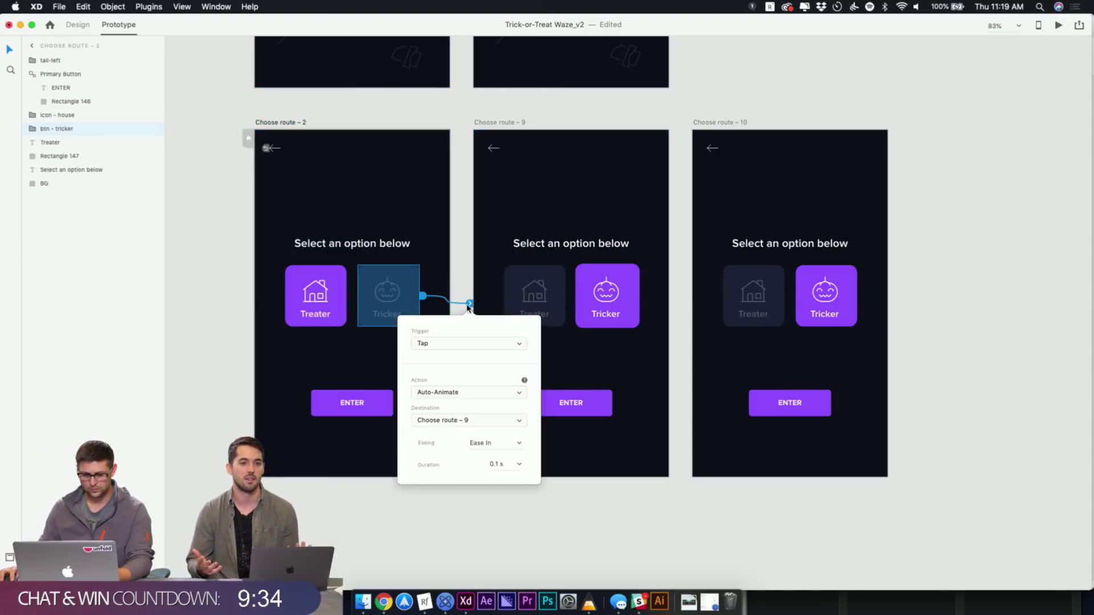
click(506, 460)
text(0)
key(Return)
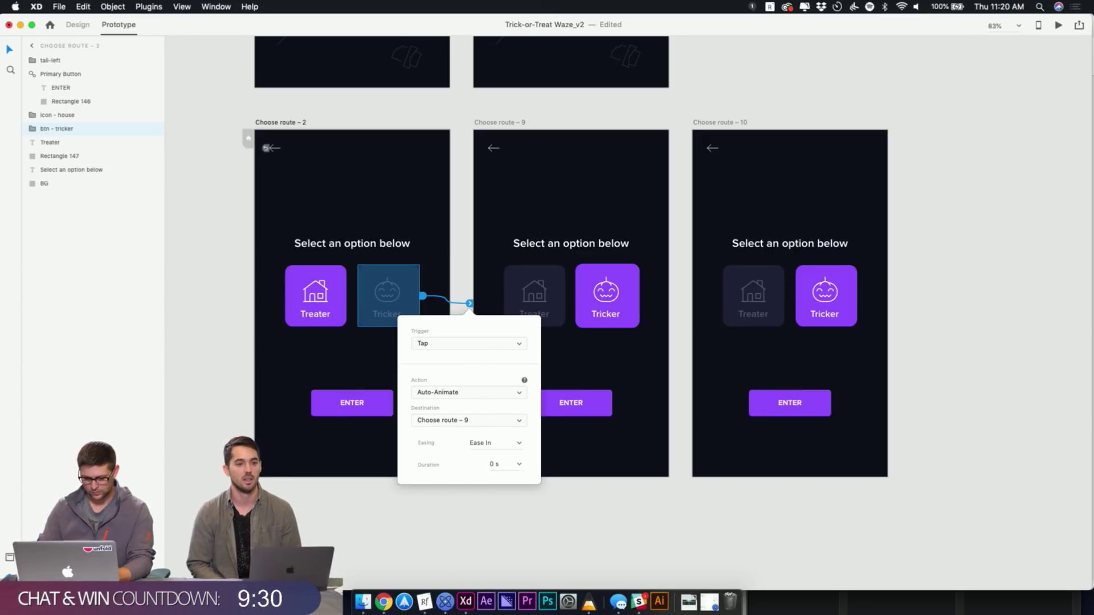
click(739, 110)
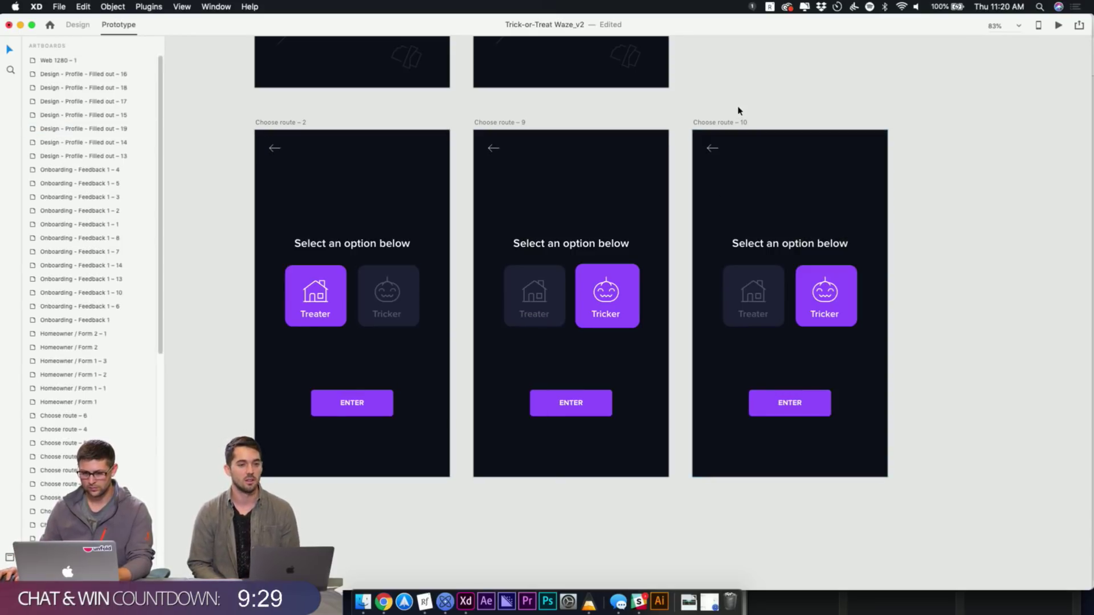
Preview Choose route – 2, check how the Tricker option responds with the 0 s duration, and close the preview
click(285, 128)
key(Escape)
click(302, 123)
click(1058, 24)
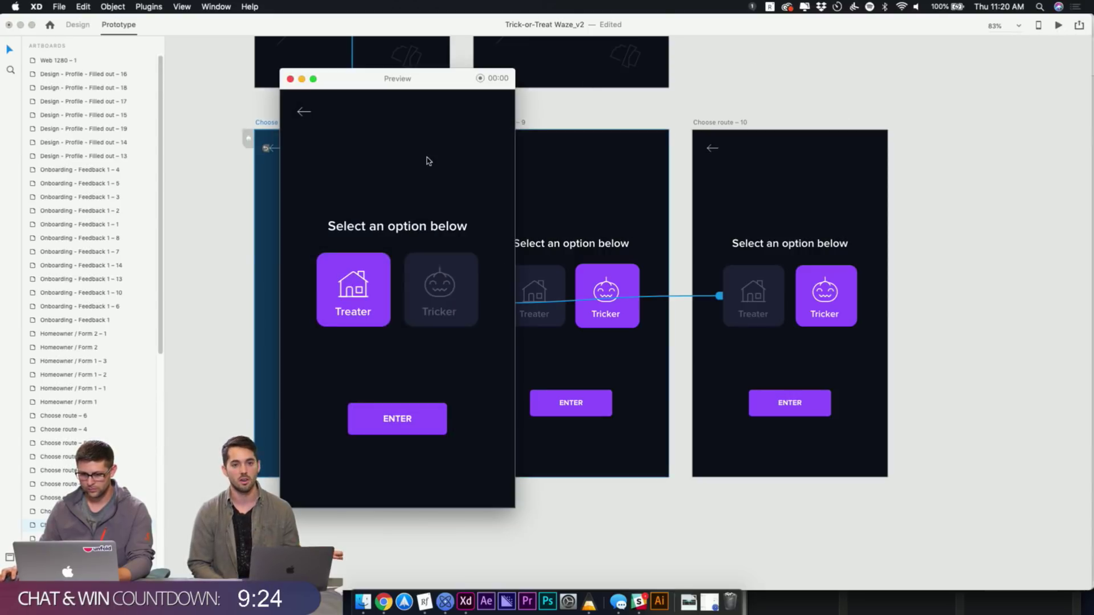
click(458, 295)
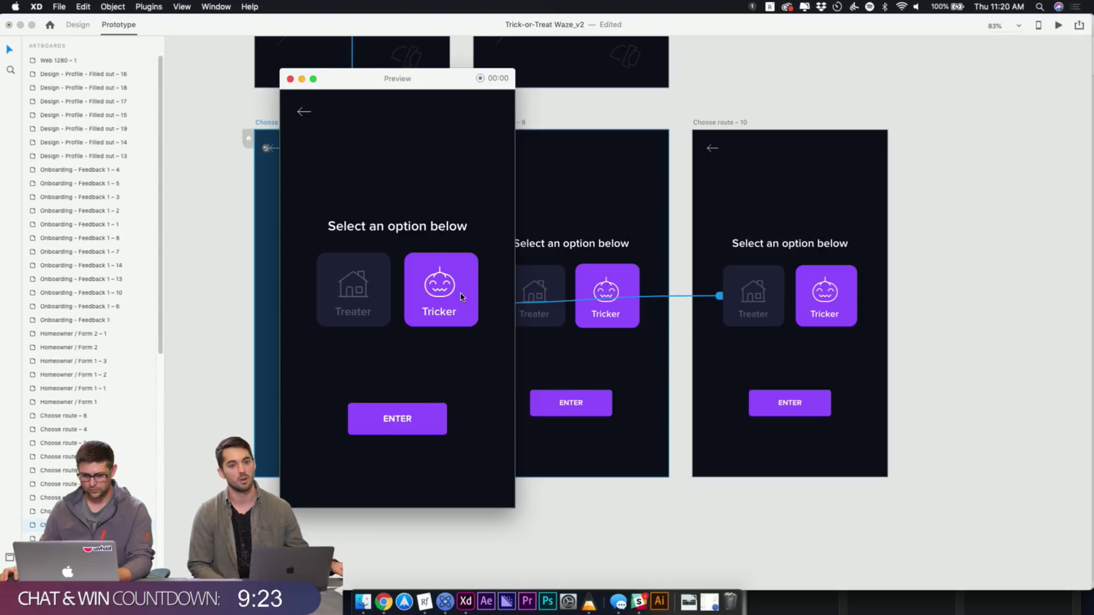
click(290, 79)
Set the duration of the Tricker option's tap link on Choose route – 2 back to 0.1 s
click(271, 142)
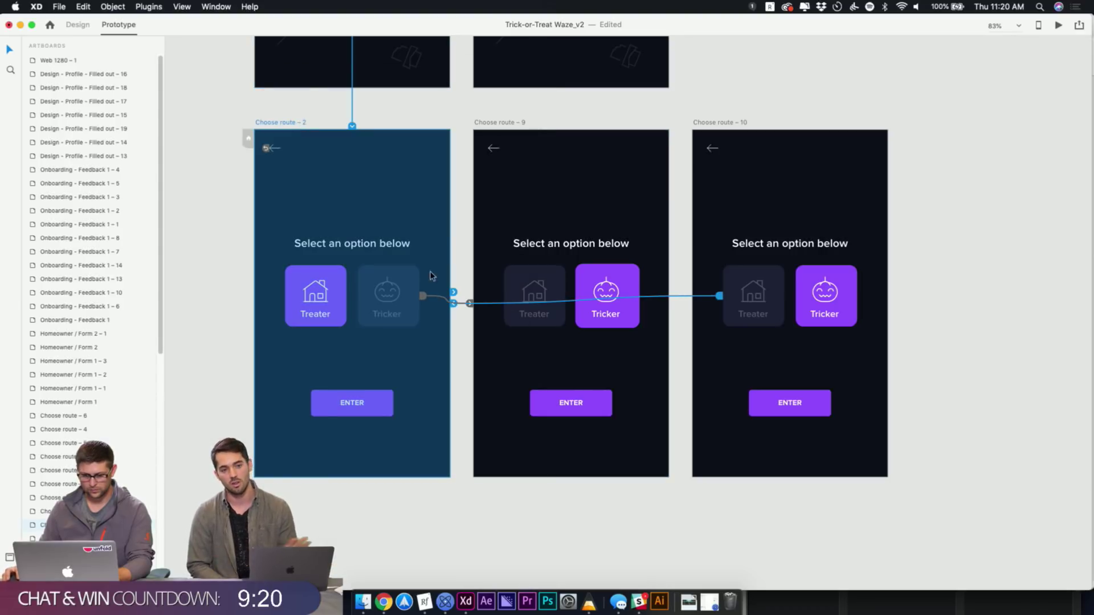
click(430, 300)
click(464, 265)
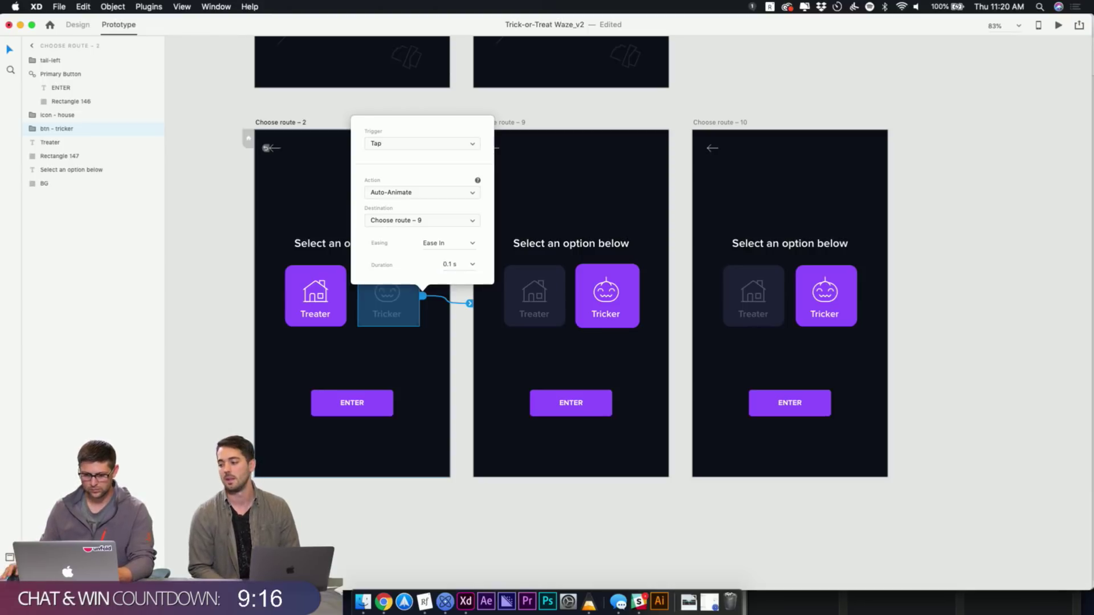
click(639, 92)
Preview from Choose route – 2, toggle repeatedly between the Treater and Tricker options to judge the animation, and close the preview
click(290, 122)
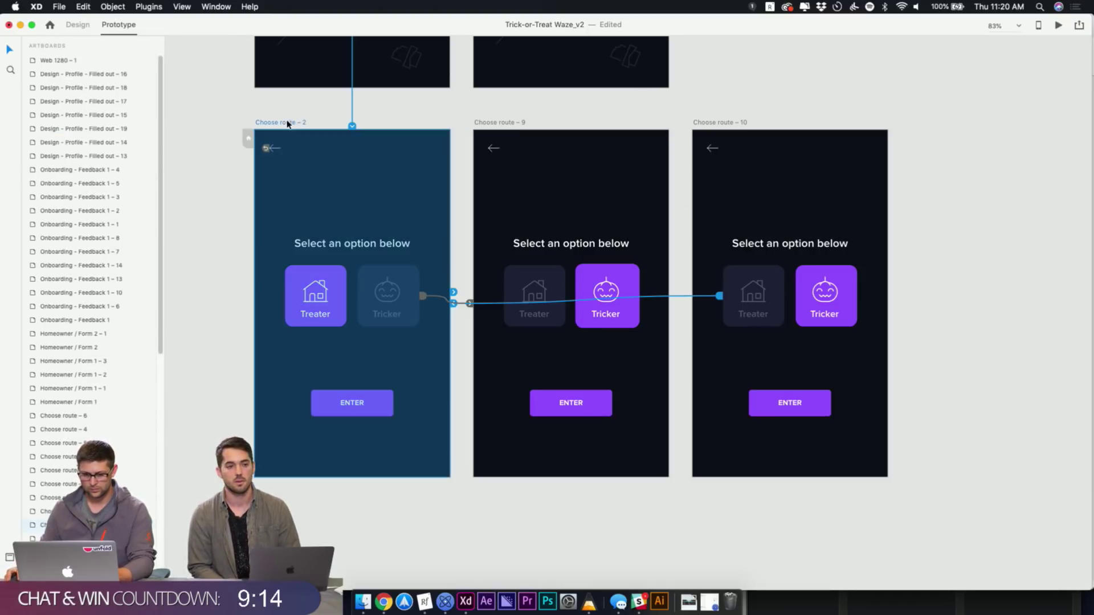
click(1058, 26)
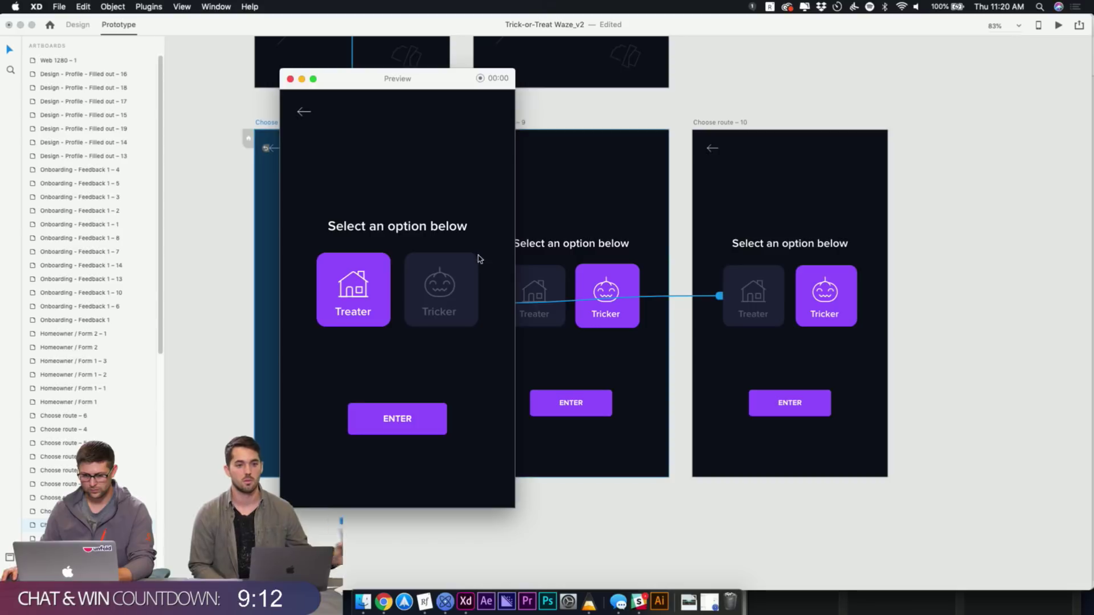
click(454, 291)
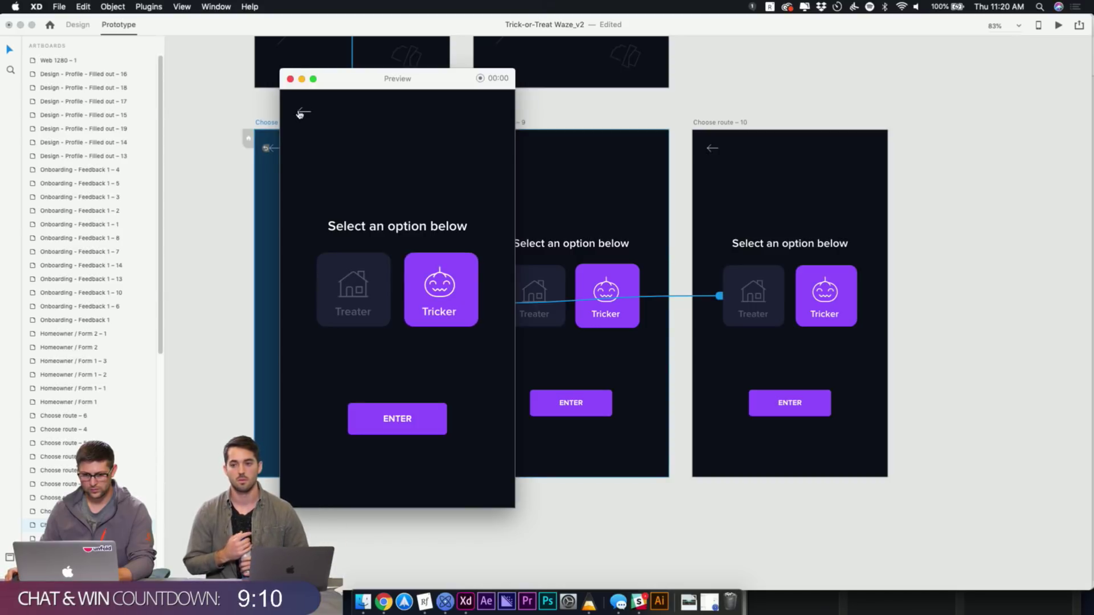
click(375, 280)
click(404, 293)
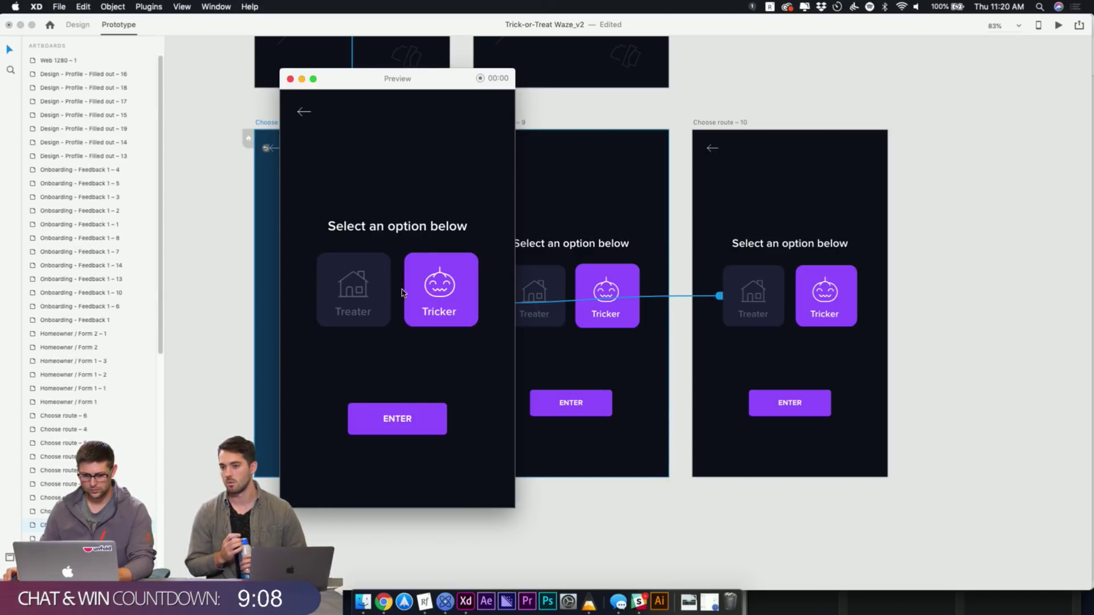
click(367, 283)
click(436, 290)
click(383, 308)
click(429, 305)
click(383, 297)
click(430, 296)
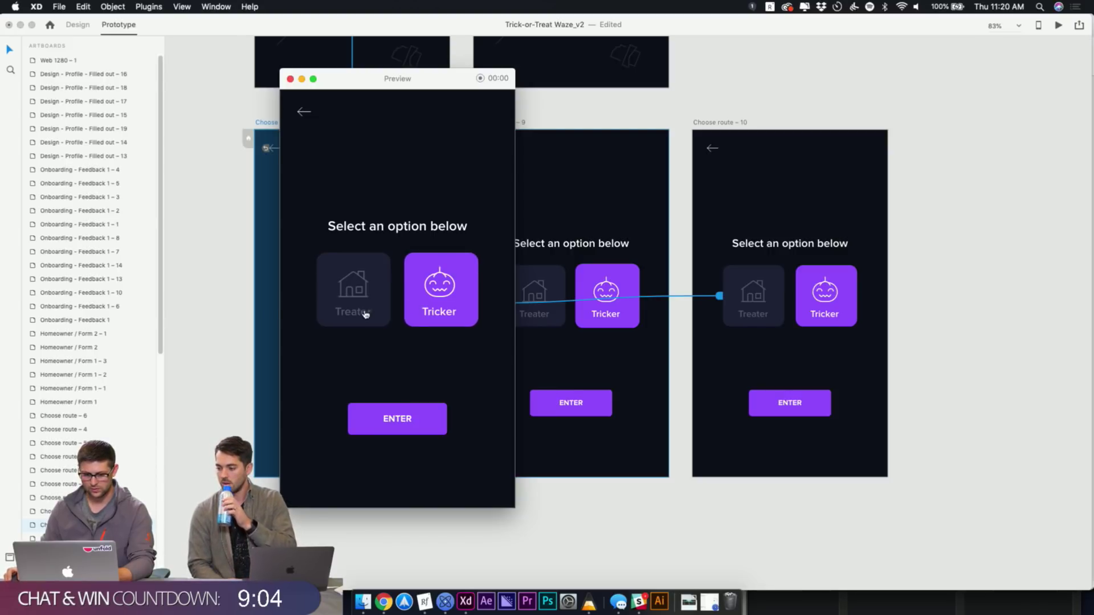
click(358, 289)
click(439, 290)
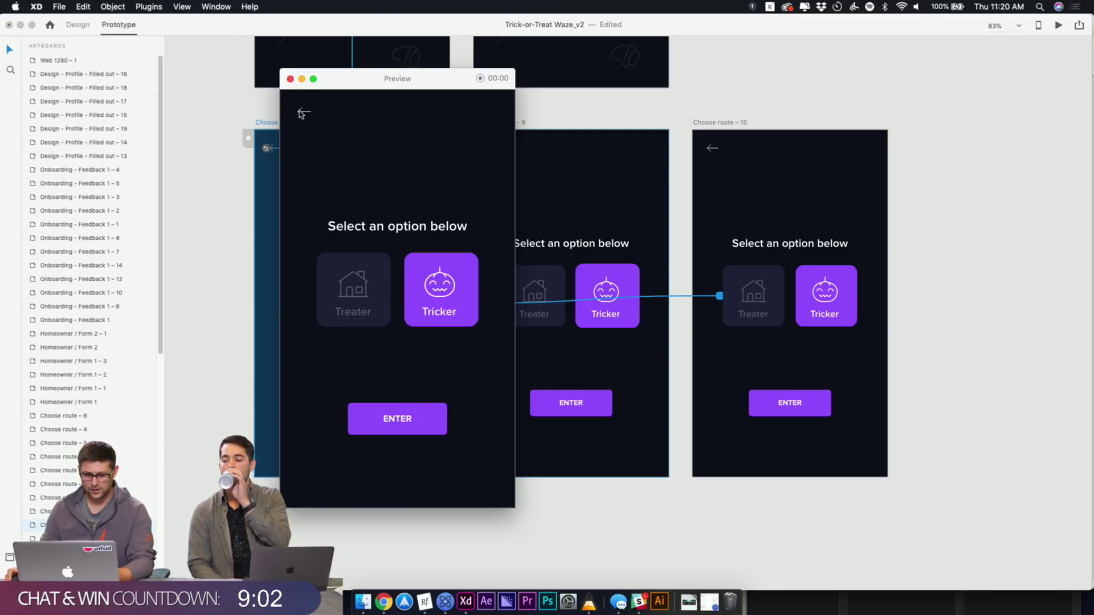
click(290, 78)
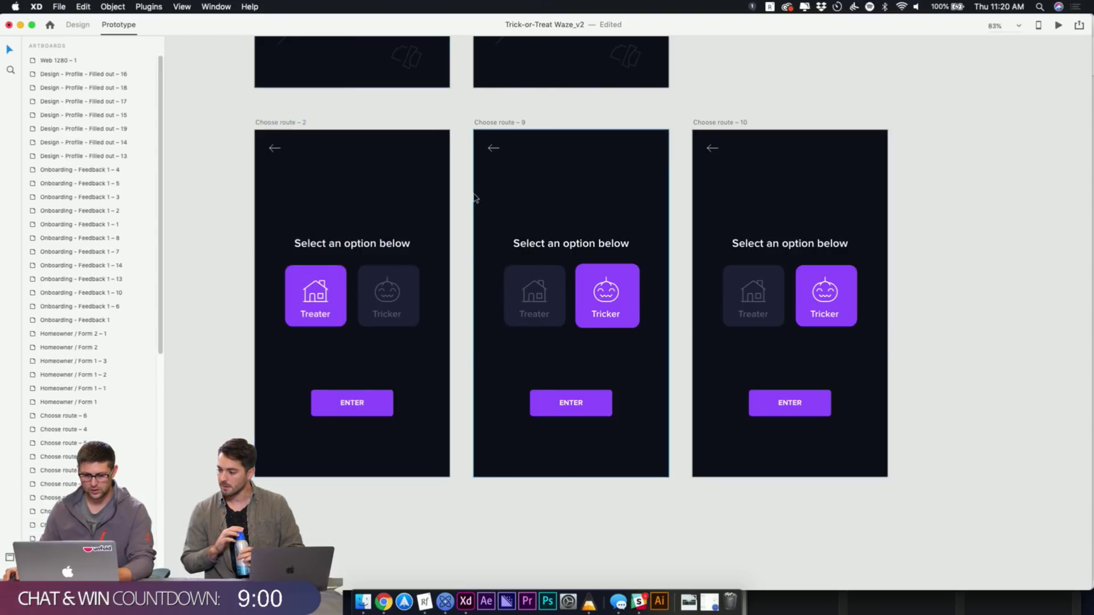
Review the link settings of the Tricker option's tap transition on Choose route – 2 and of the timed transition from Choose route – 9
scroll(617, 341, down, 2)
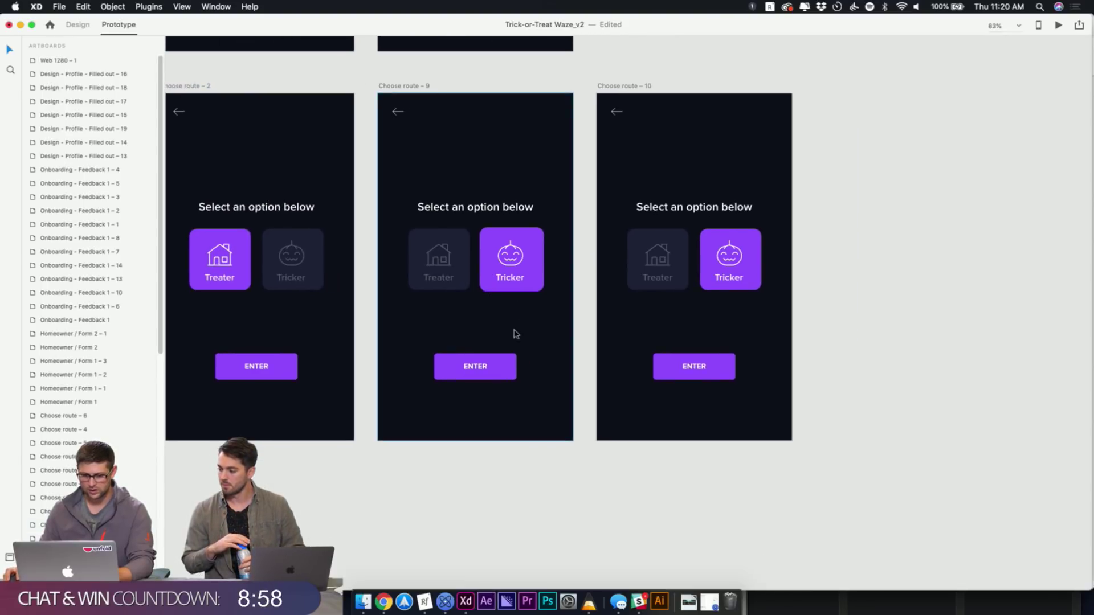
drag(447, 349, 575, 308)
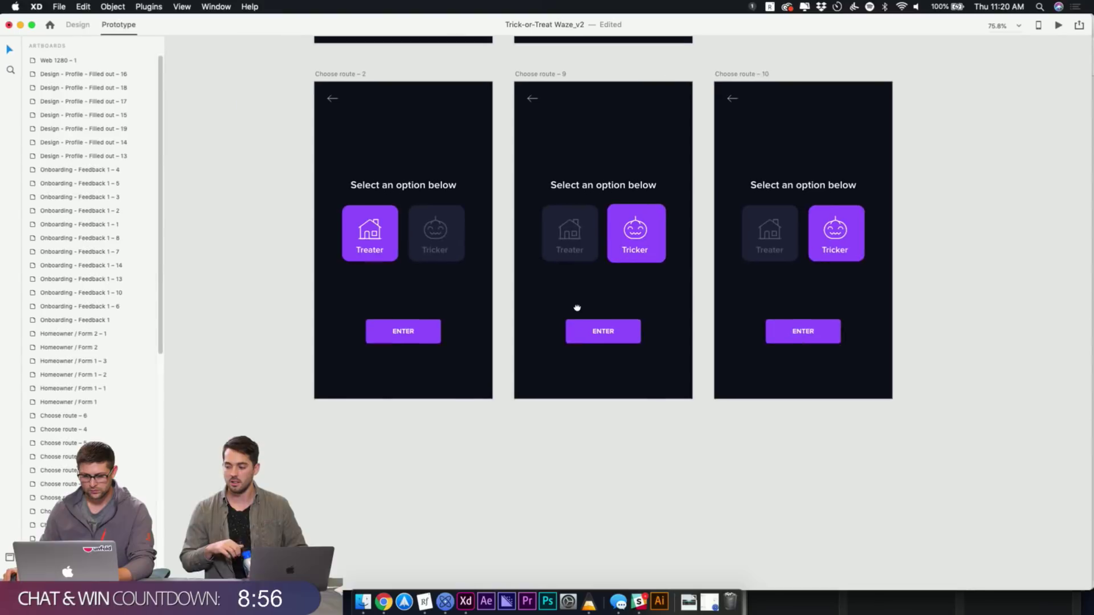
drag(563, 270, 520, 290)
click(296, 93)
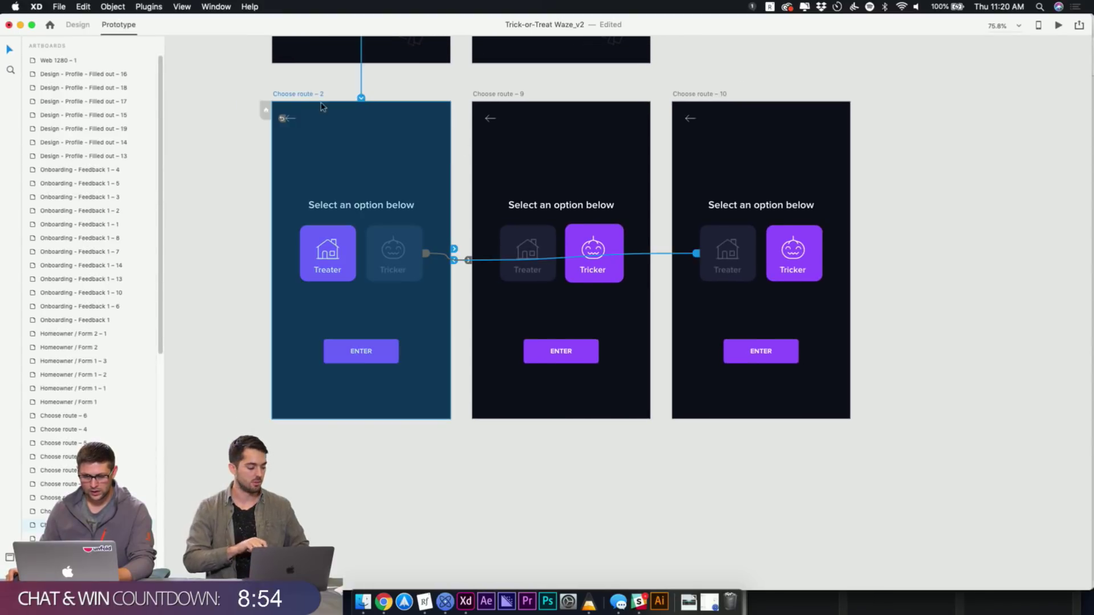
click(402, 257)
click(427, 253)
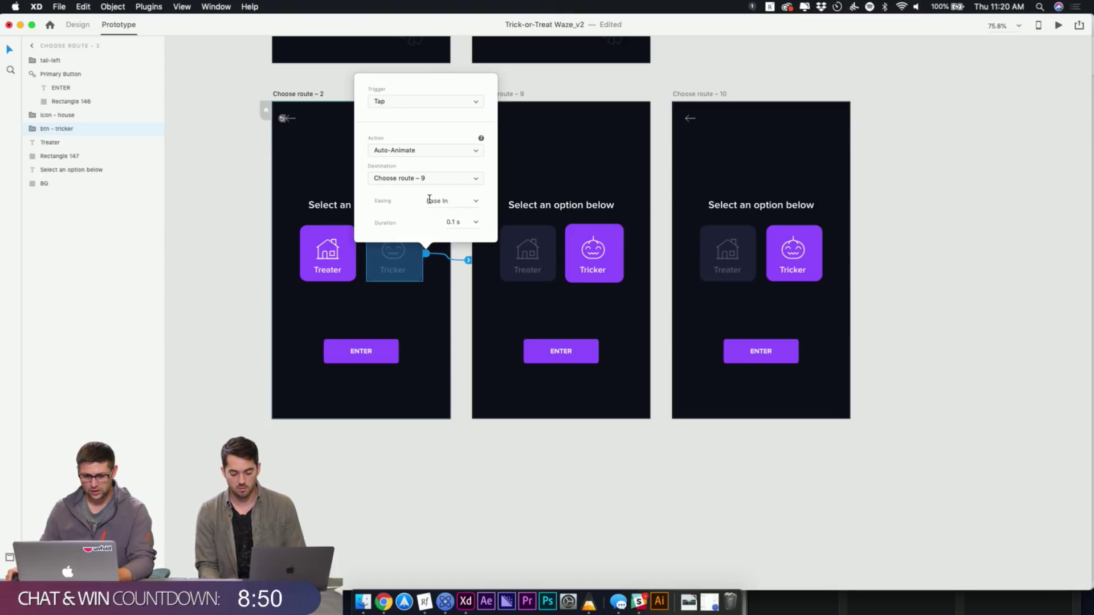
click(562, 93)
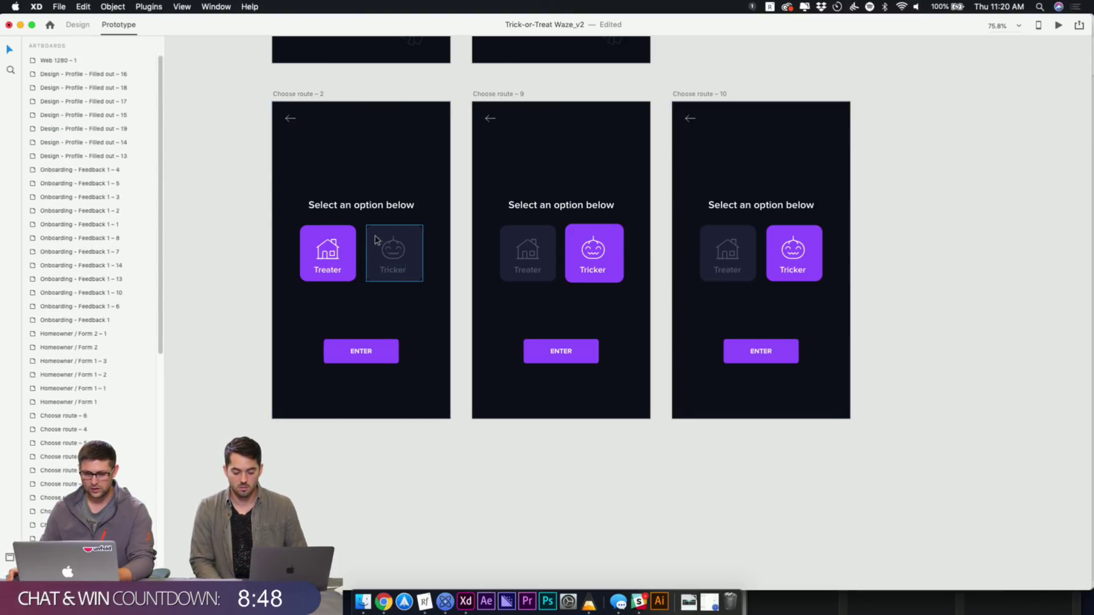
click(320, 105)
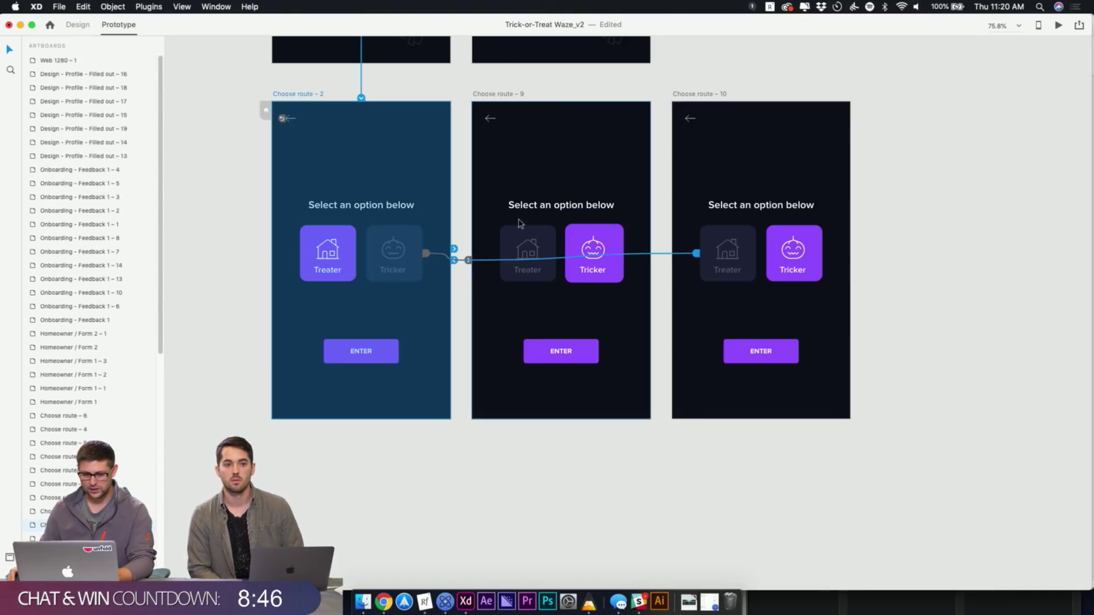
click(506, 94)
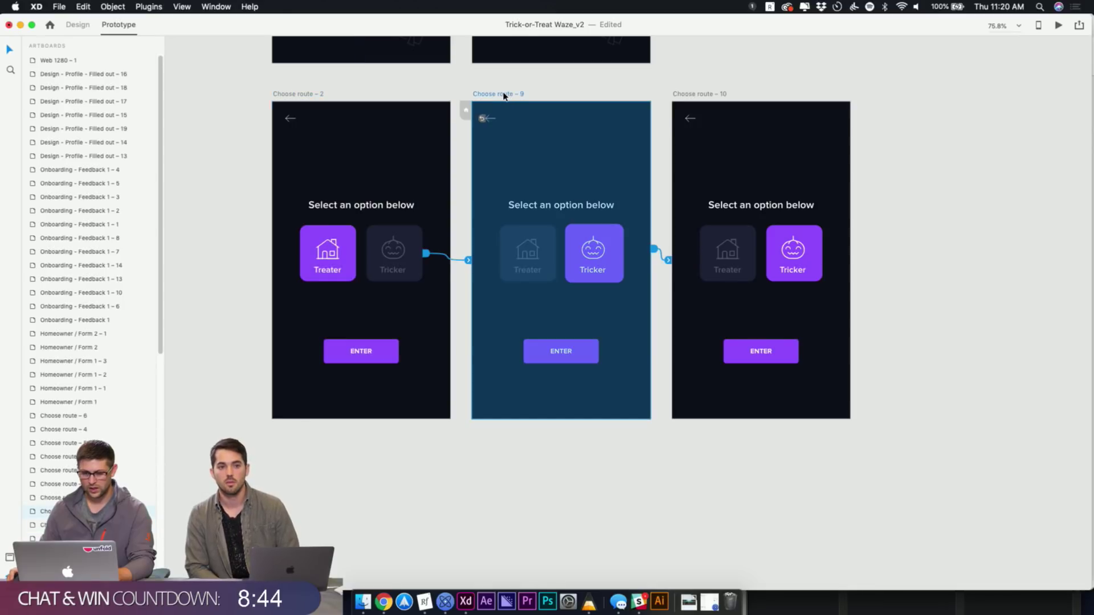
click(654, 250)
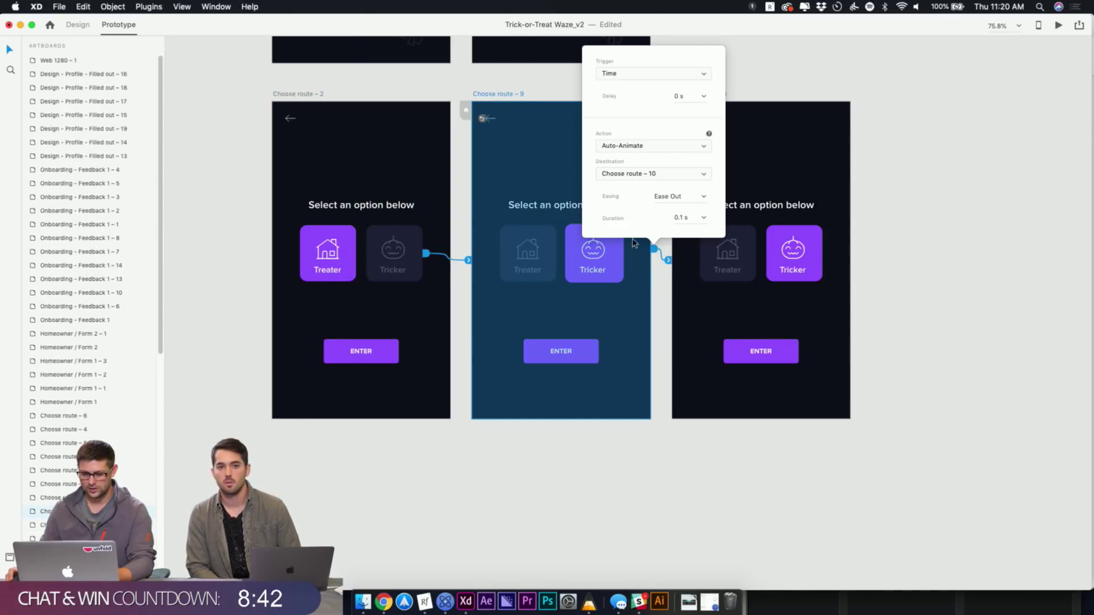
click(817, 89)
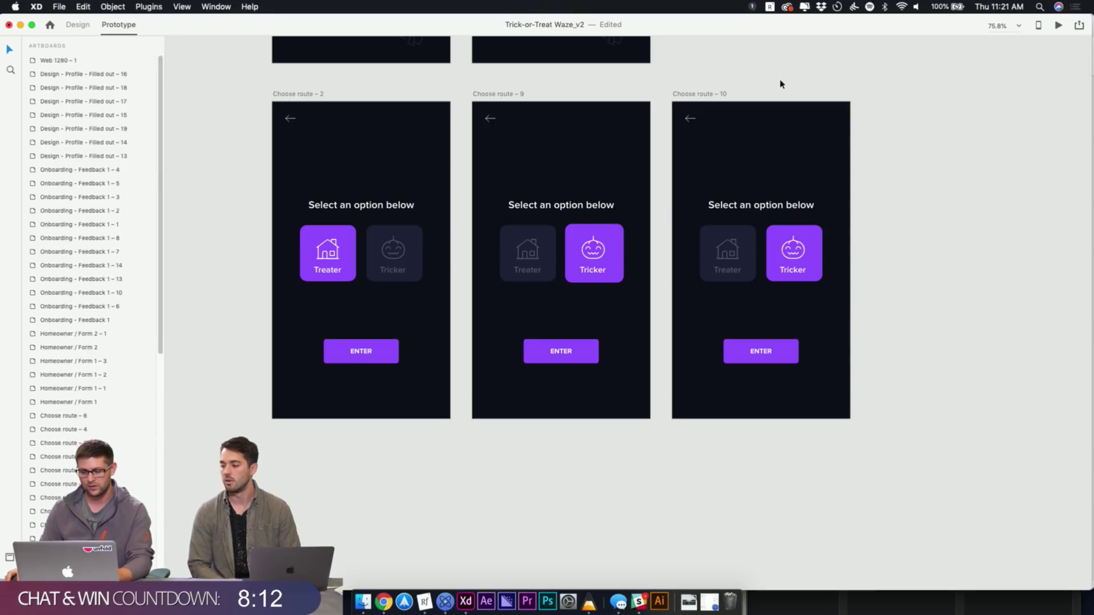
drag(676, 179, 702, 179)
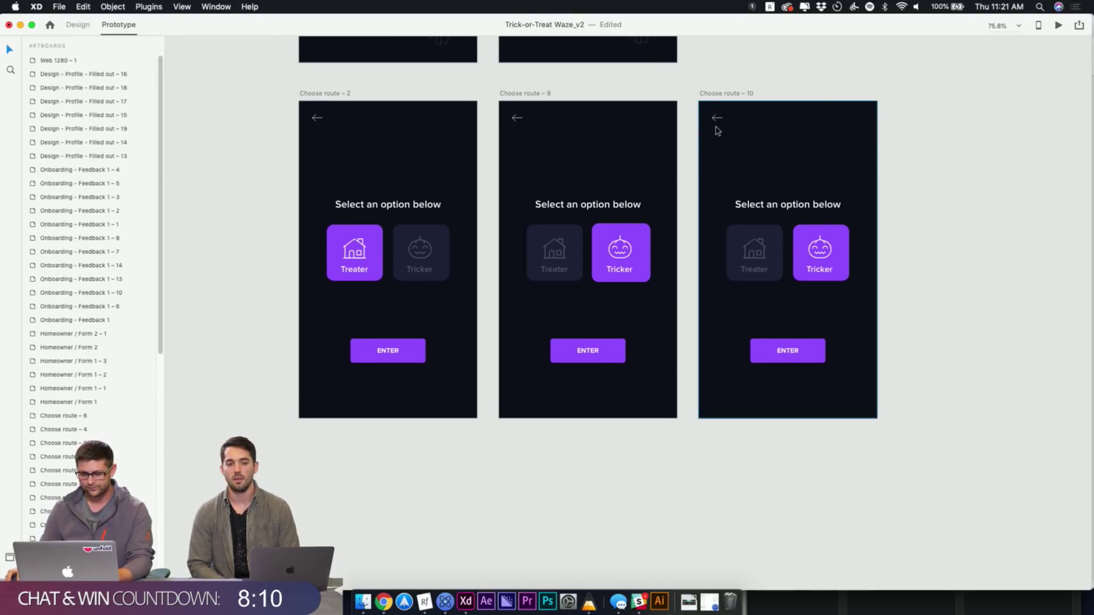
click(717, 95)
drag(717, 94, 322, 431)
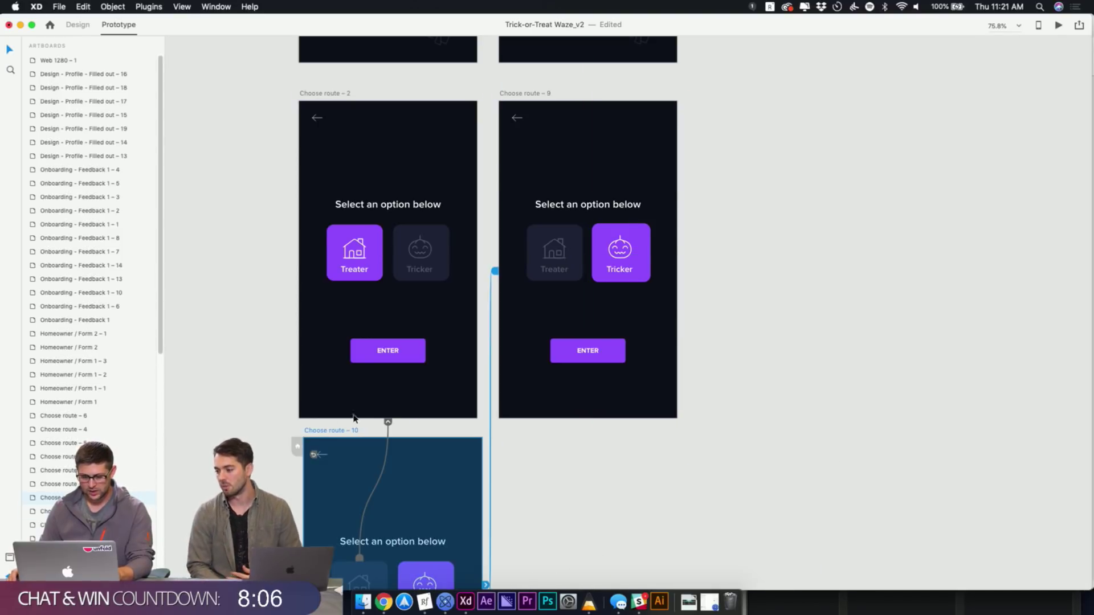
key(super+z)
click(647, 86)
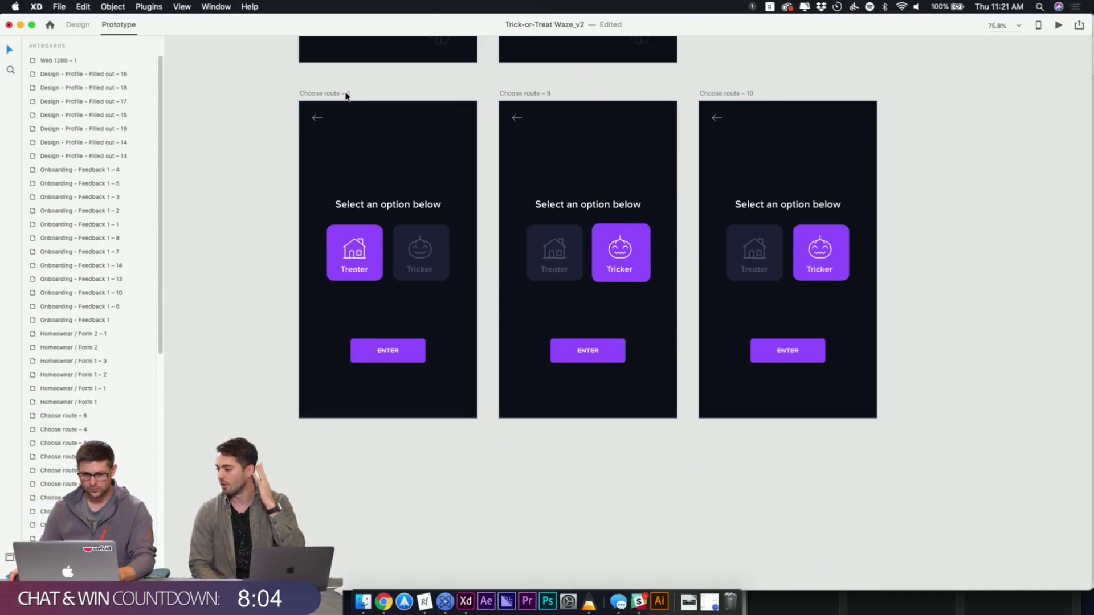
click(345, 95)
drag(340, 96, 338, 452)
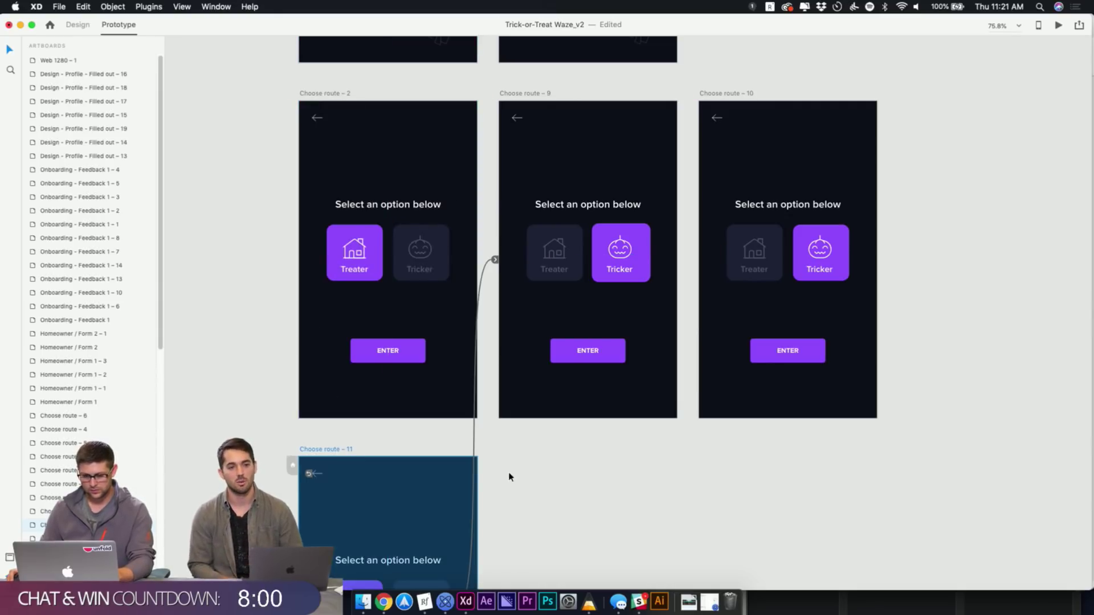
click(349, 101)
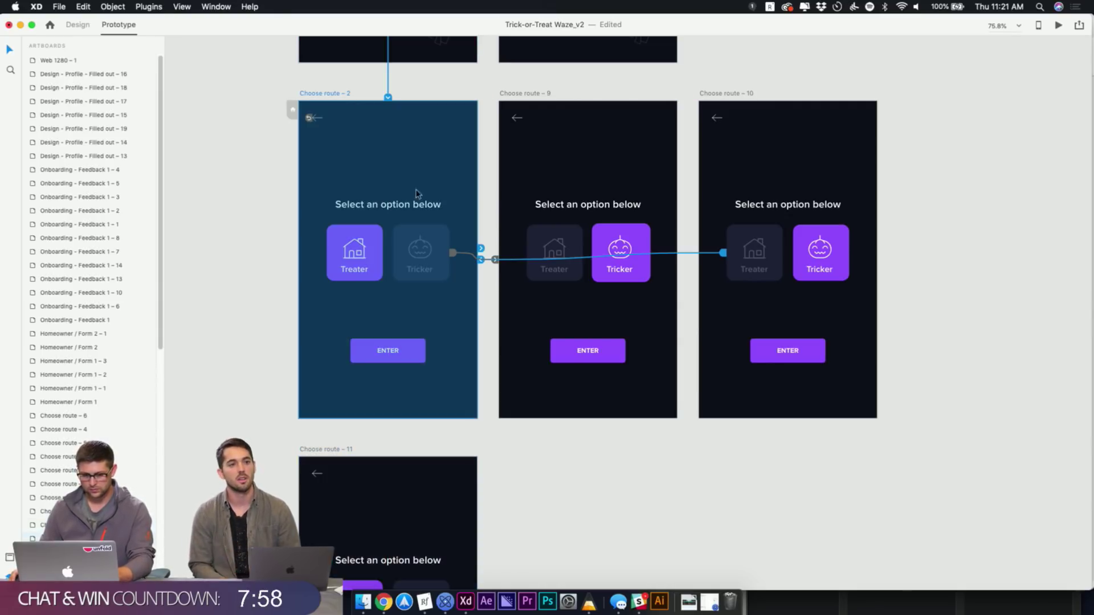
click(556, 442)
click(317, 451)
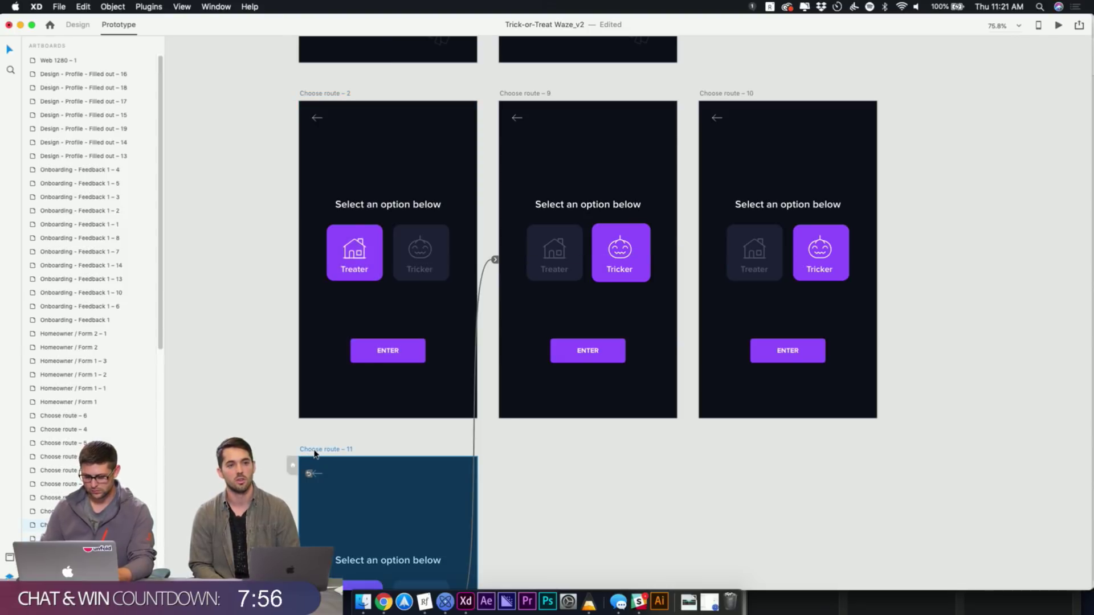
key(Delete)
Duplicate the Choose route – 10 artboard and place the copy beside it in the same row, leaving a gap
drag(818, 159, 580, 140)
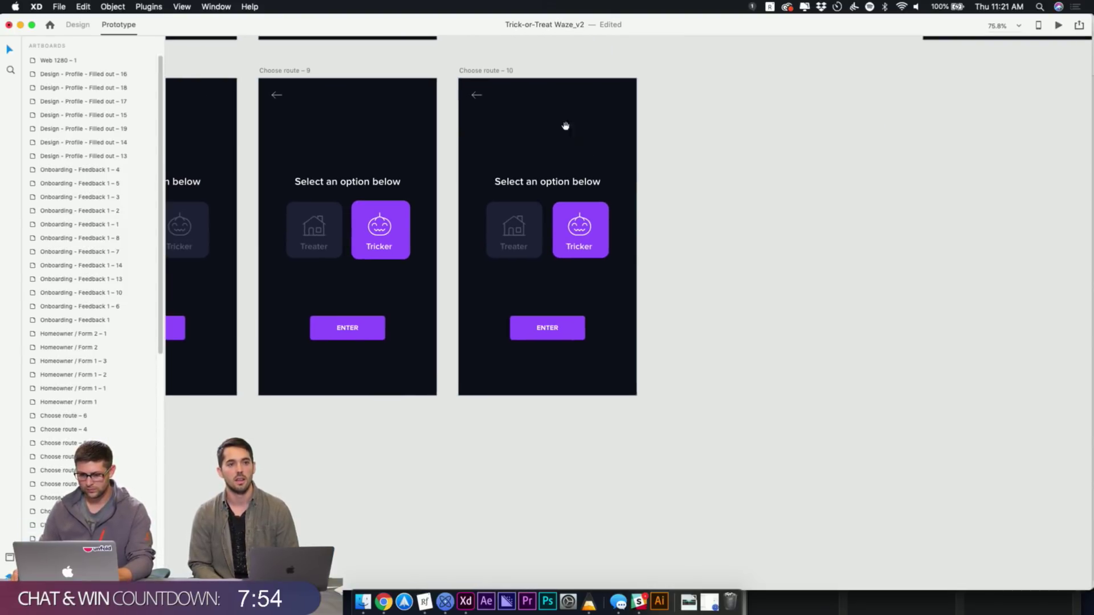
click(489, 71)
drag(489, 73, 781, 68)
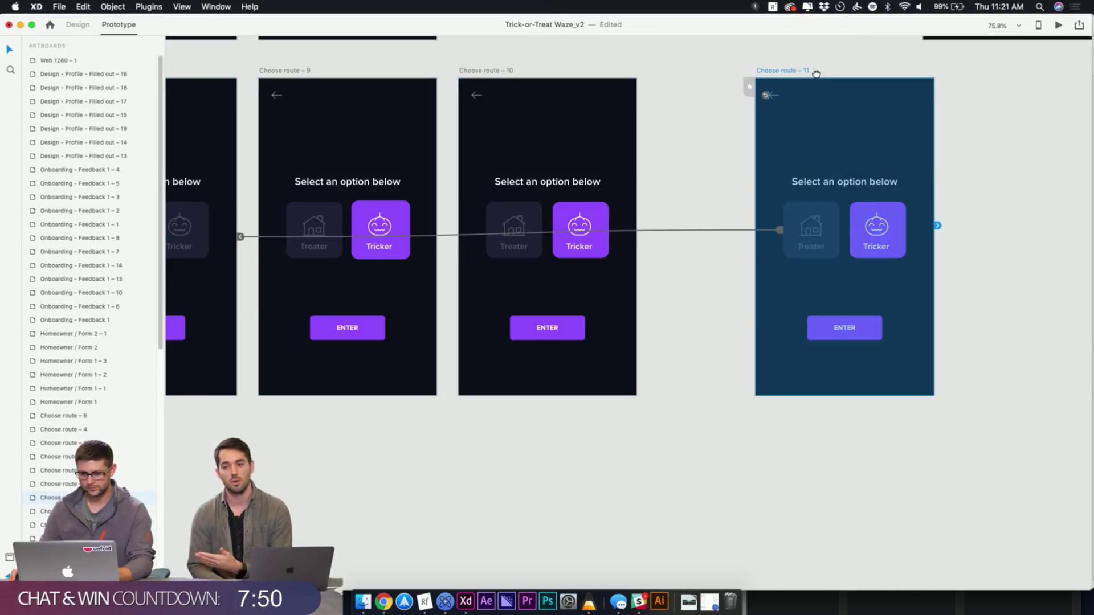
Examine the prototype links of the Choose route – 10 artboard and of the Treater option on Choose route – 11
scroll(659, 122, down, 3)
scroll(661, 139, down, 3)
scroll(661, 140, down, 4)
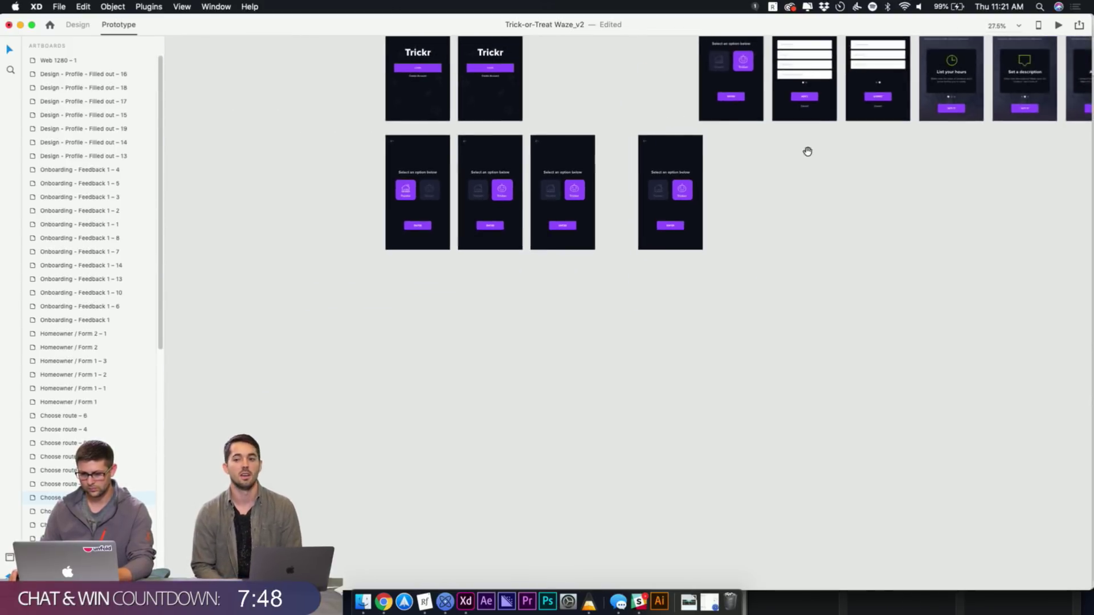
scroll(728, 247, up, 2)
drag(282, 76, 543, 388)
drag(591, 229, 613, 171)
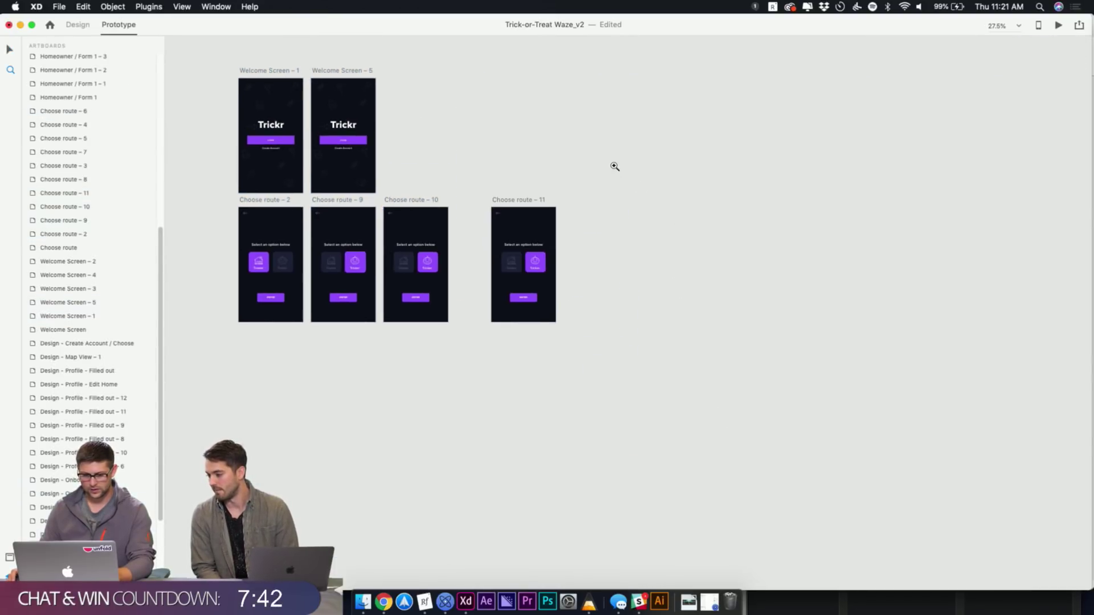
scroll(613, 171, up, 3)
drag(428, 149, 740, 422)
click(643, 138)
scroll(644, 140, down, 3)
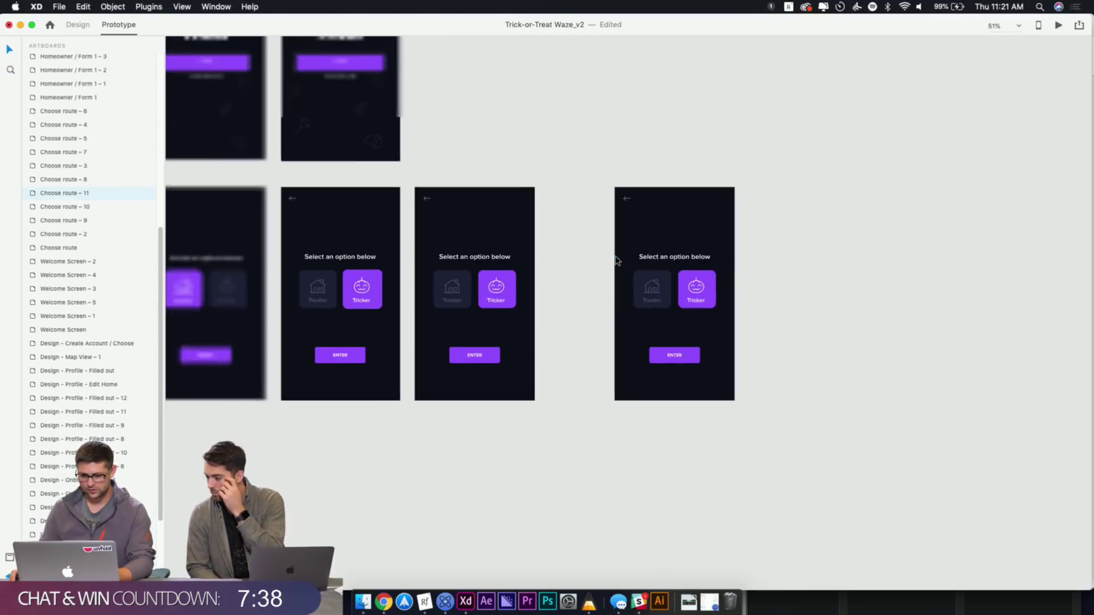
scroll(552, 166, left, 2)
click(525, 165)
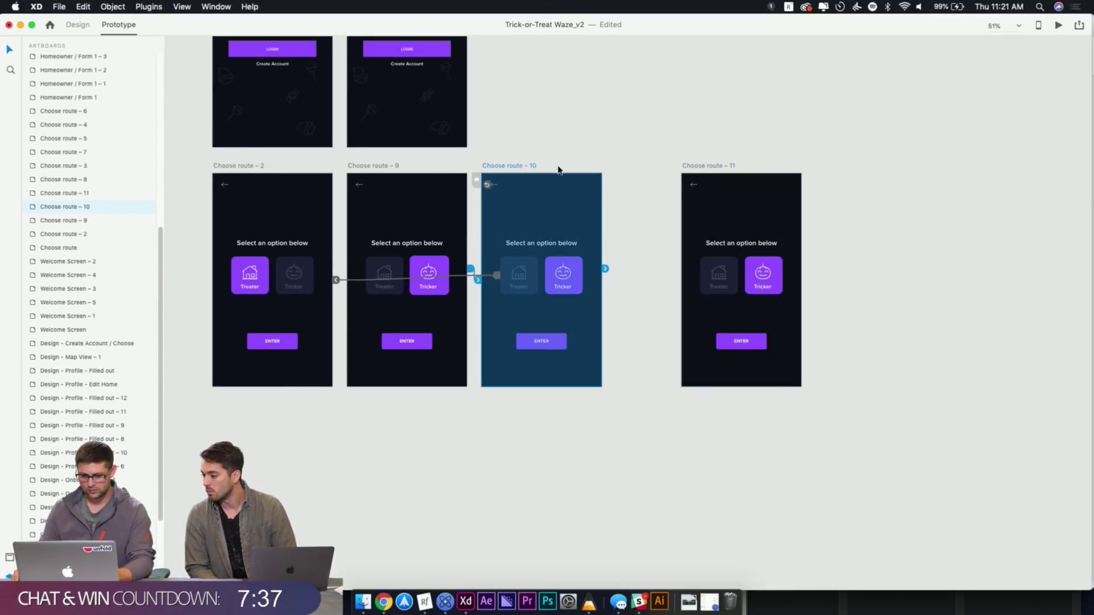
click(712, 166)
click(689, 280)
click(699, 278)
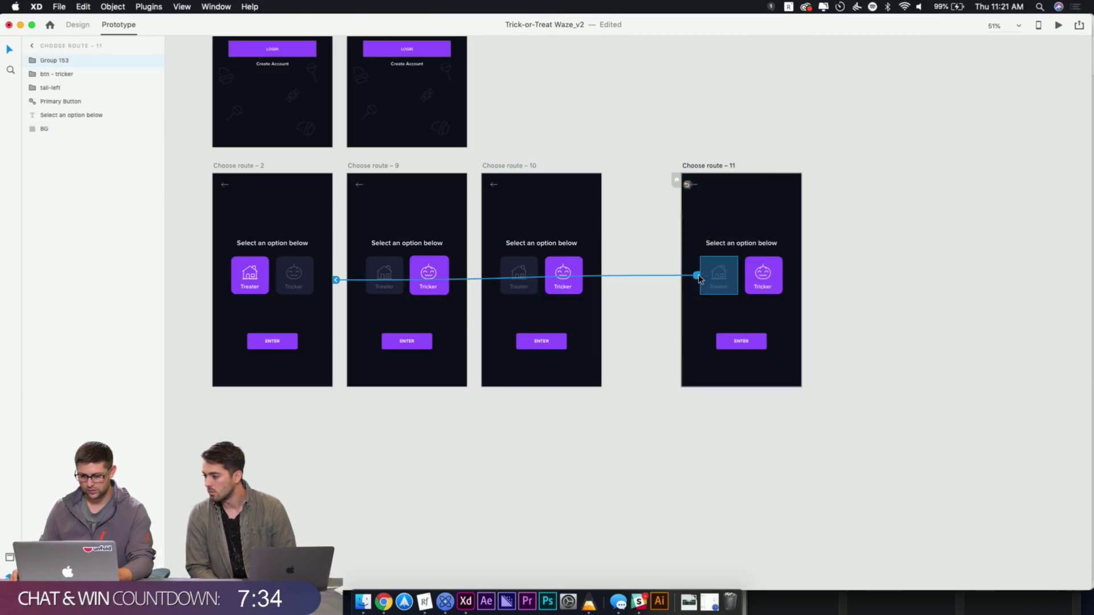
click(652, 370)
click(669, 281)
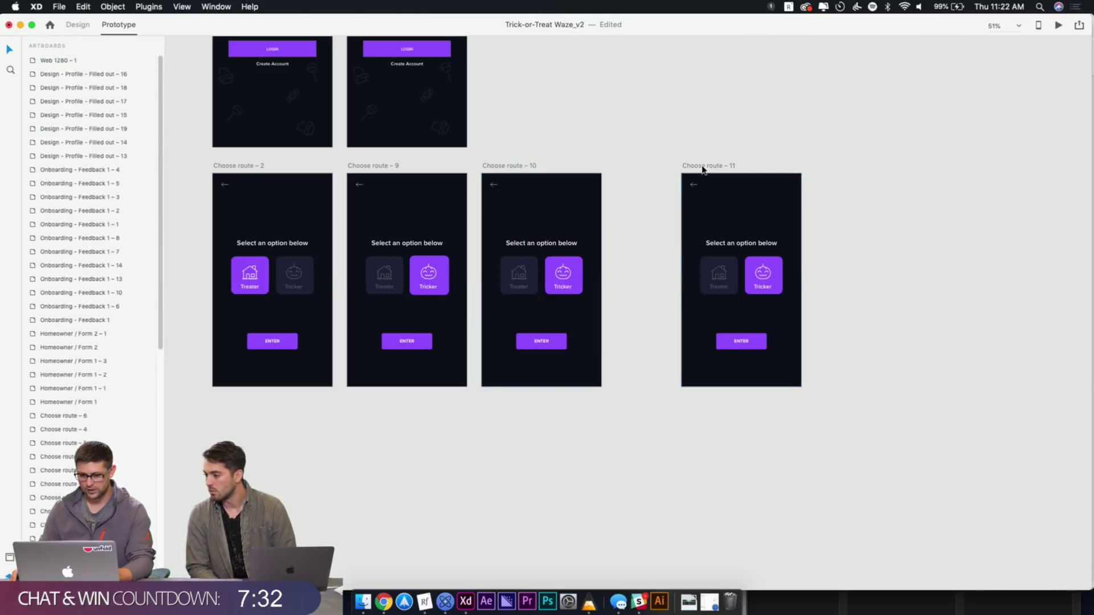
Move the Choose route – 11 artboard closer to Choose route – 10 in the same row
click(524, 166)
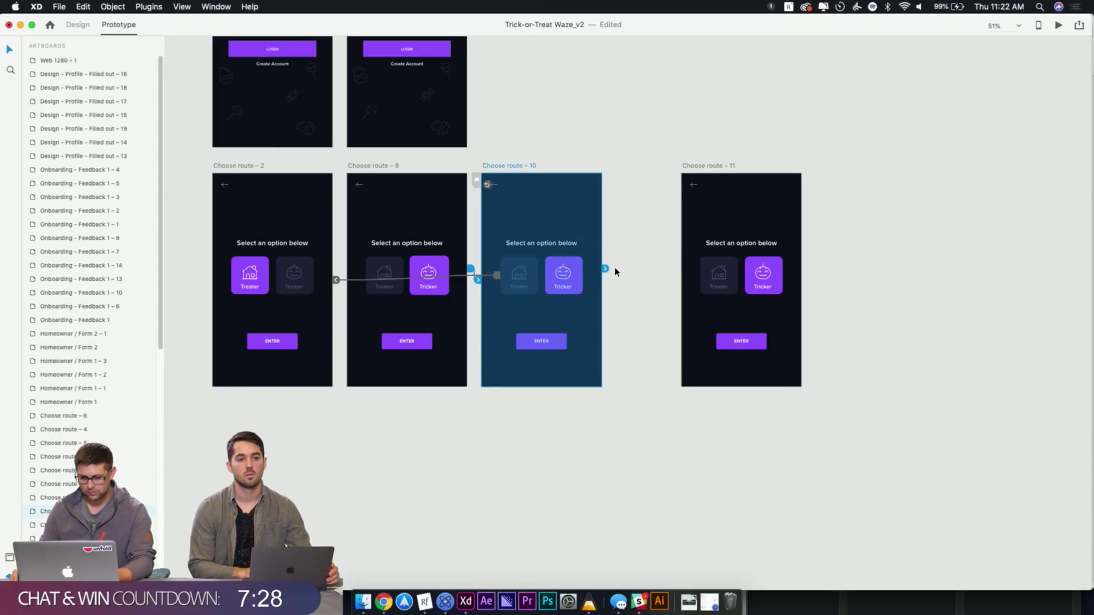
drag(724, 166, 673, 169)
click(531, 166)
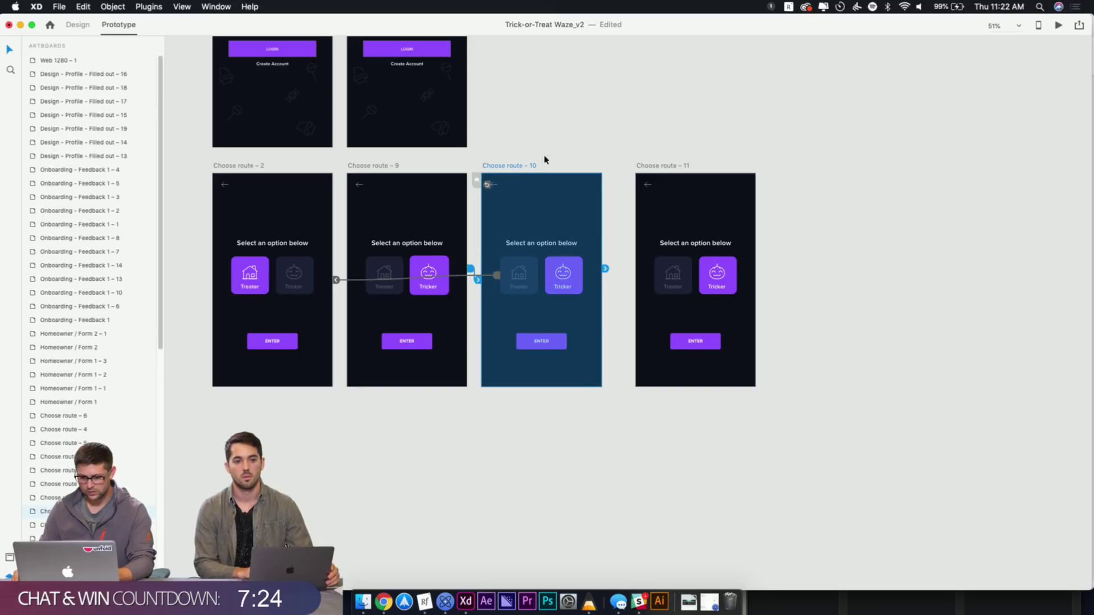
click(330, 166)
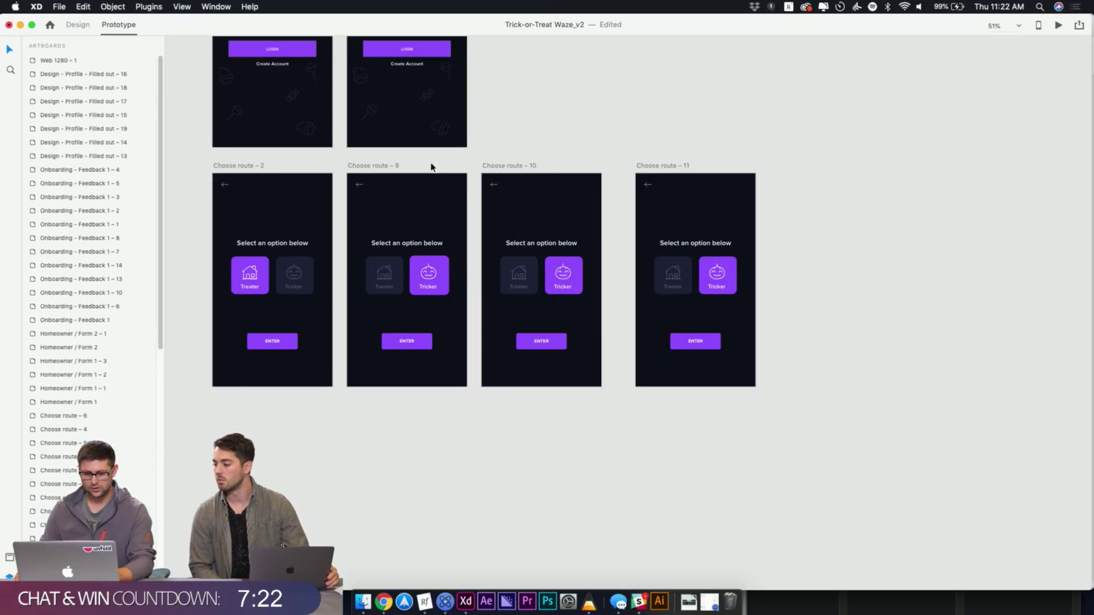
drag(466, 166, 481, 162)
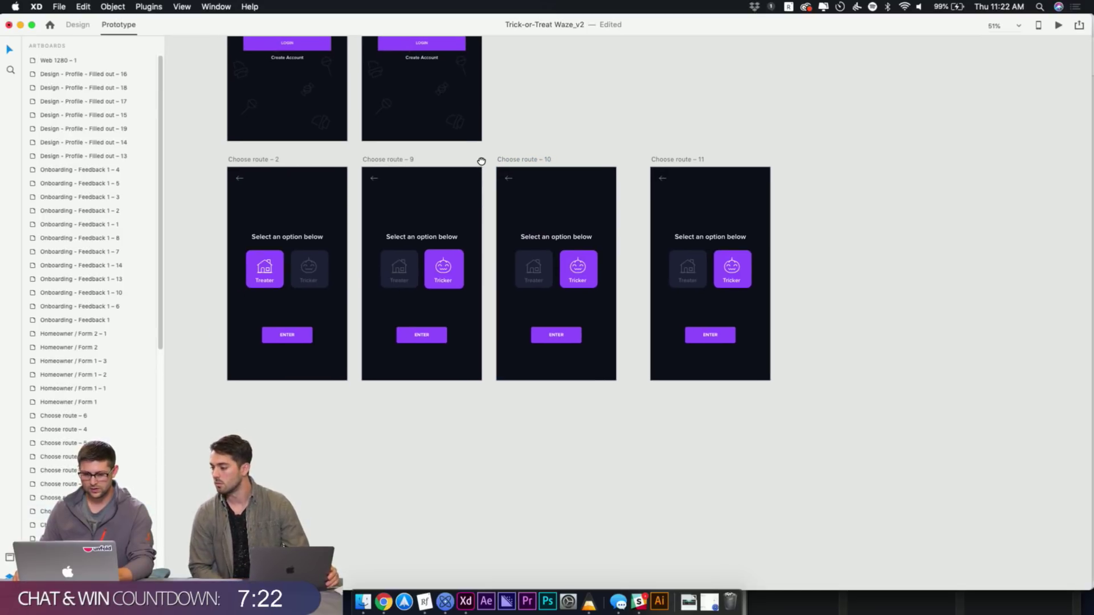
Examine the prototype links of the Choose route – 2, 9 and 10 artboards and of the dimmed Treater button
click(246, 160)
shift+click(386, 161)
shift+click(518, 165)
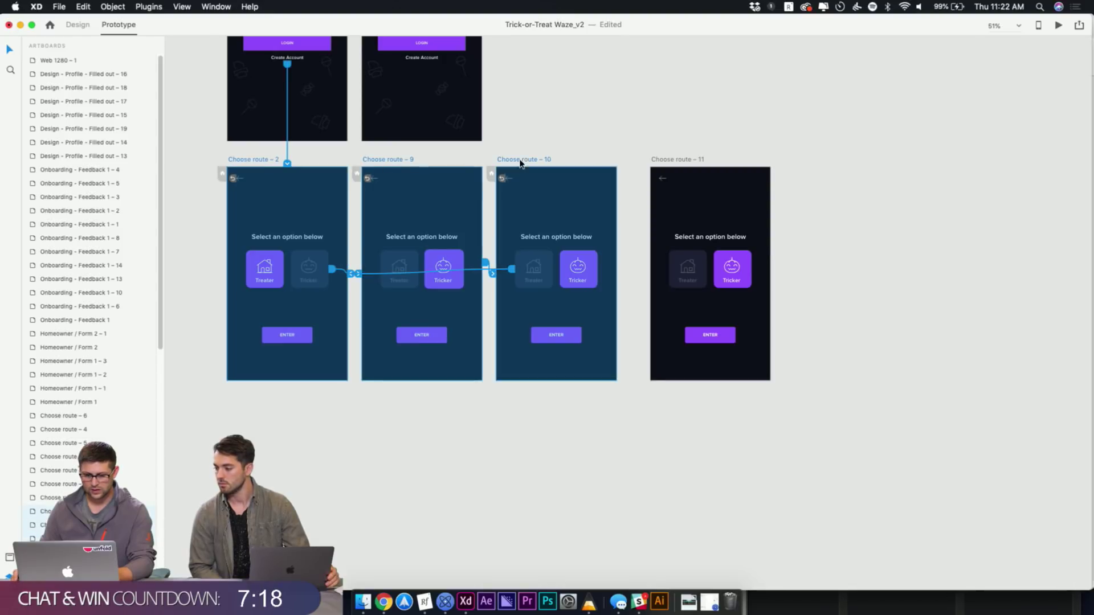
click(541, 139)
click(545, 162)
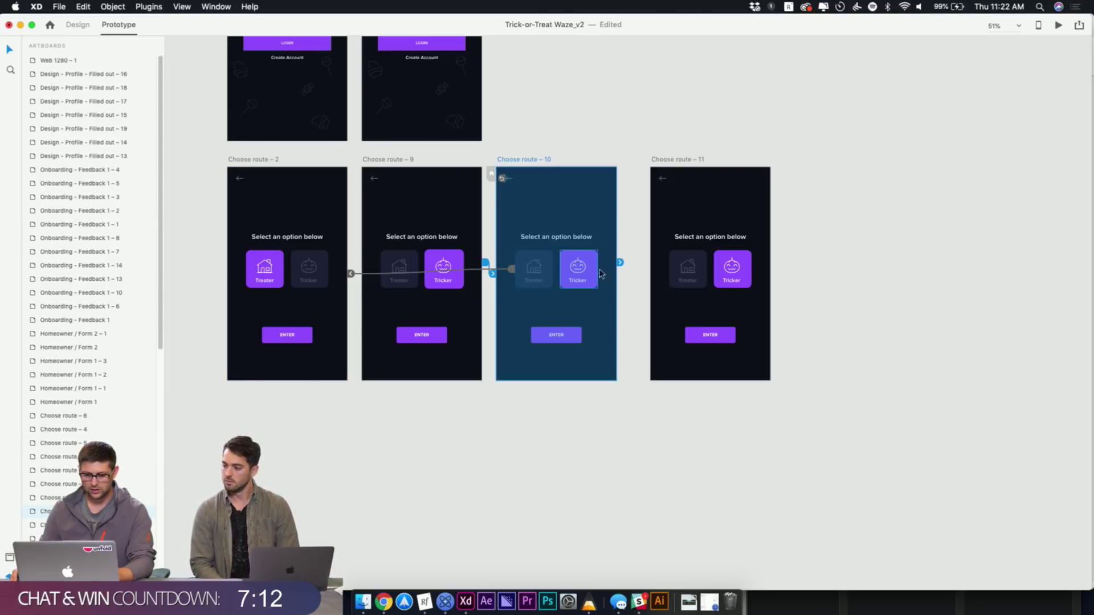
click(530, 267)
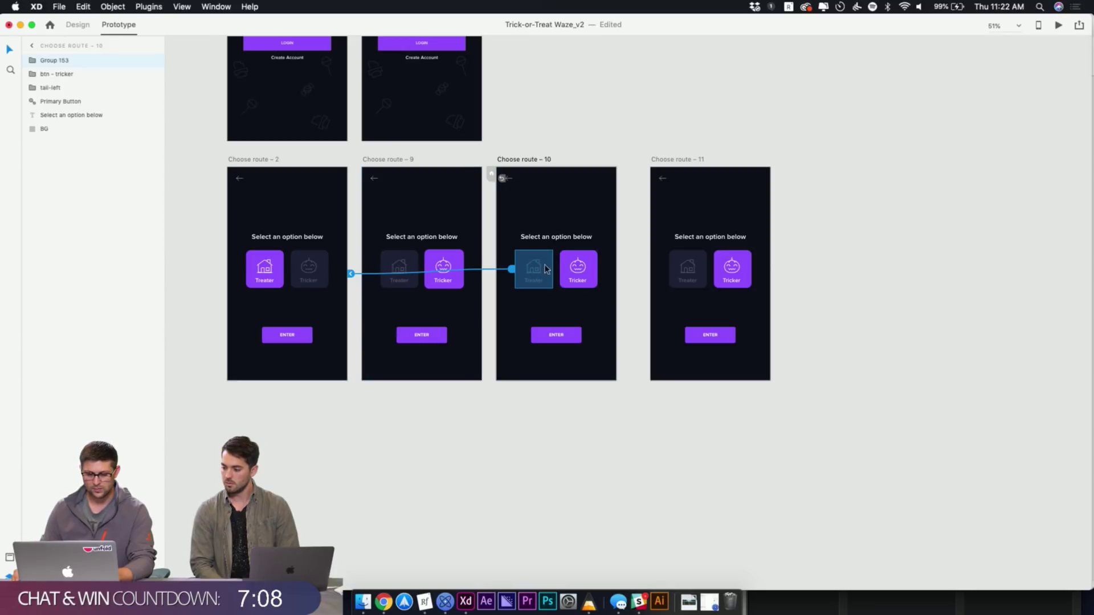
click(649, 189)
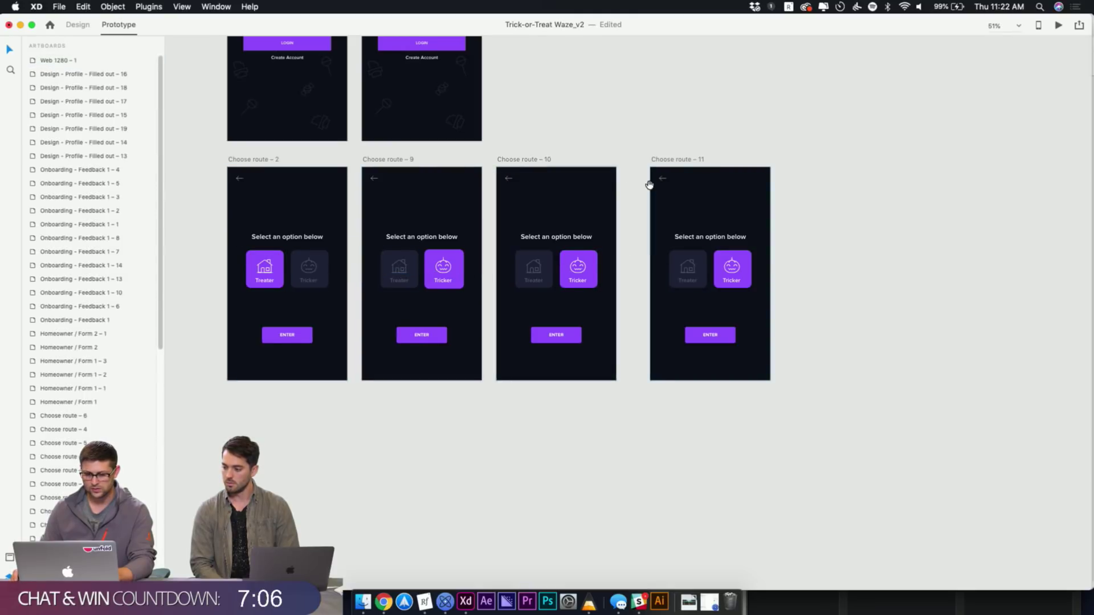
scroll(649, 189, right, 3)
click(605, 165)
click(625, 144)
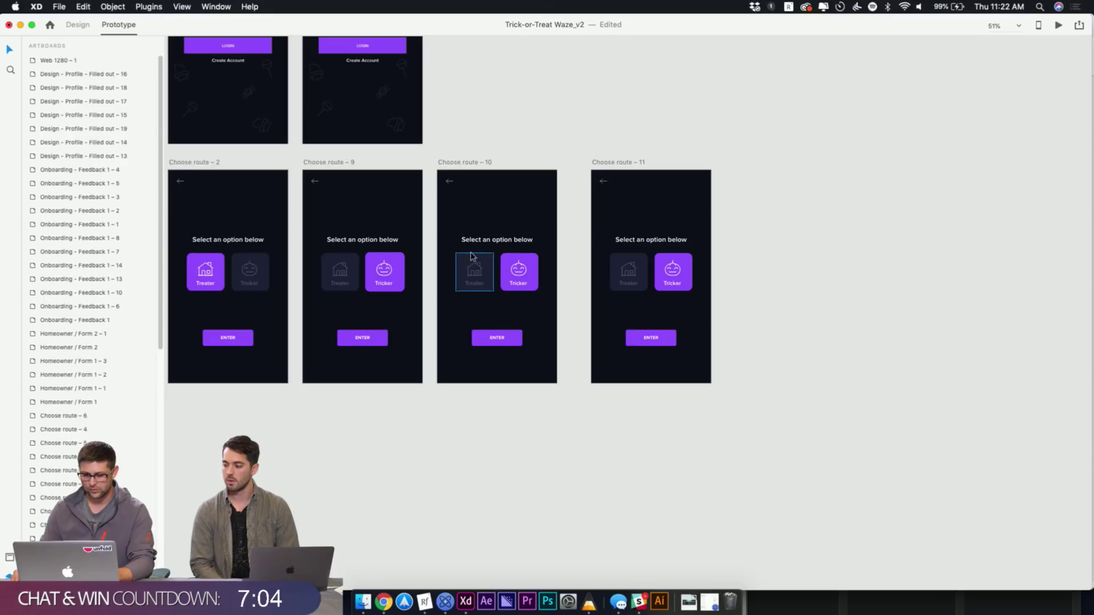
Group the house icon, Treater label and purple rectangle on Choose route – 2 and name the group "btn - treater"
click(211, 272)
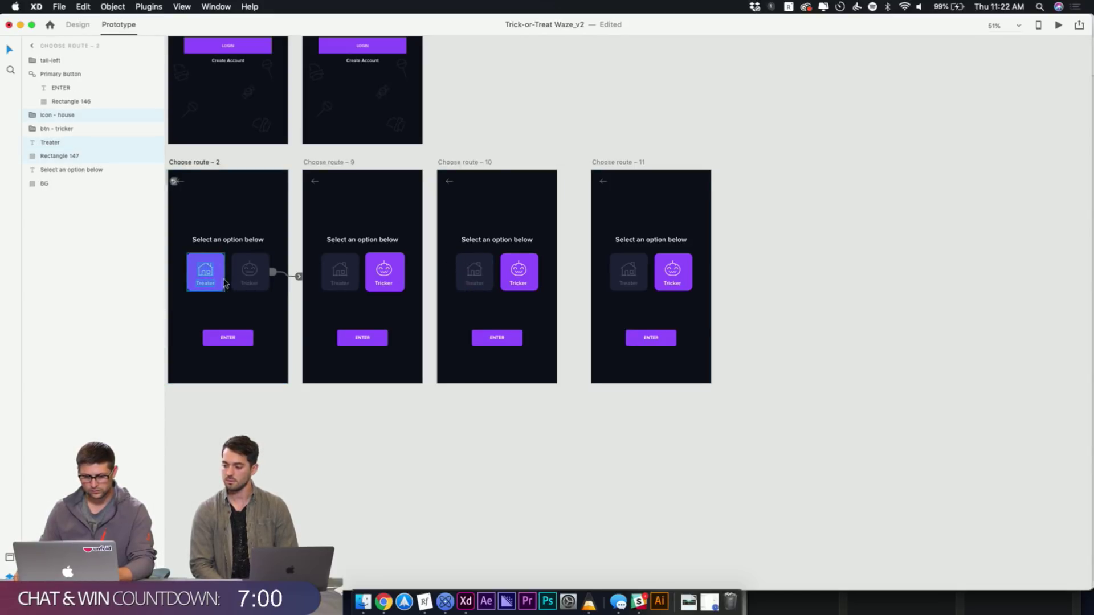
key(super+g)
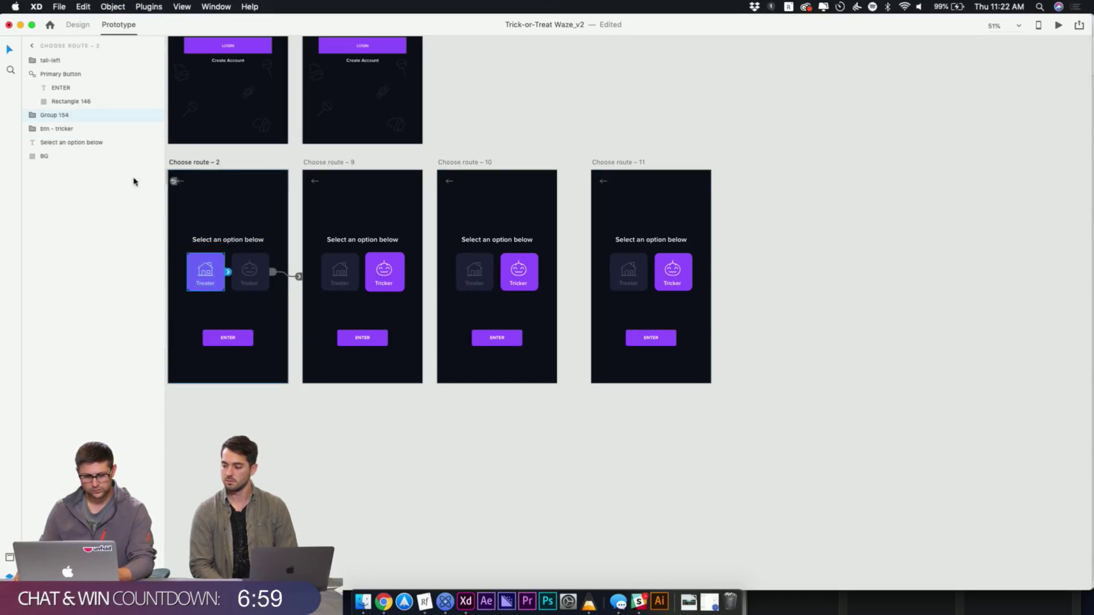
double_click(63, 116)
text(btn - treater)
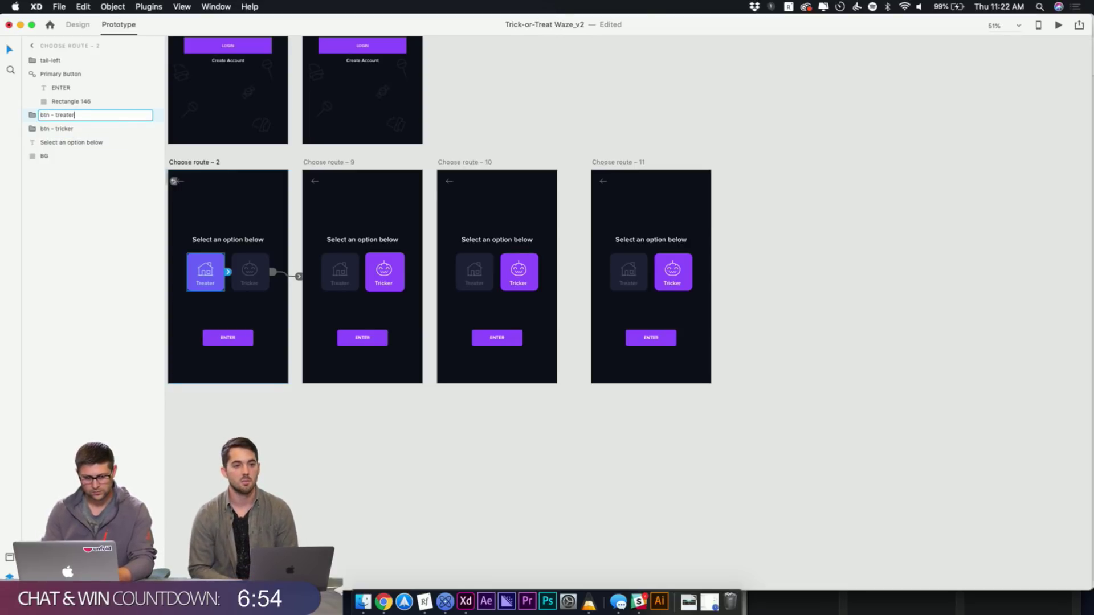
key(Return)
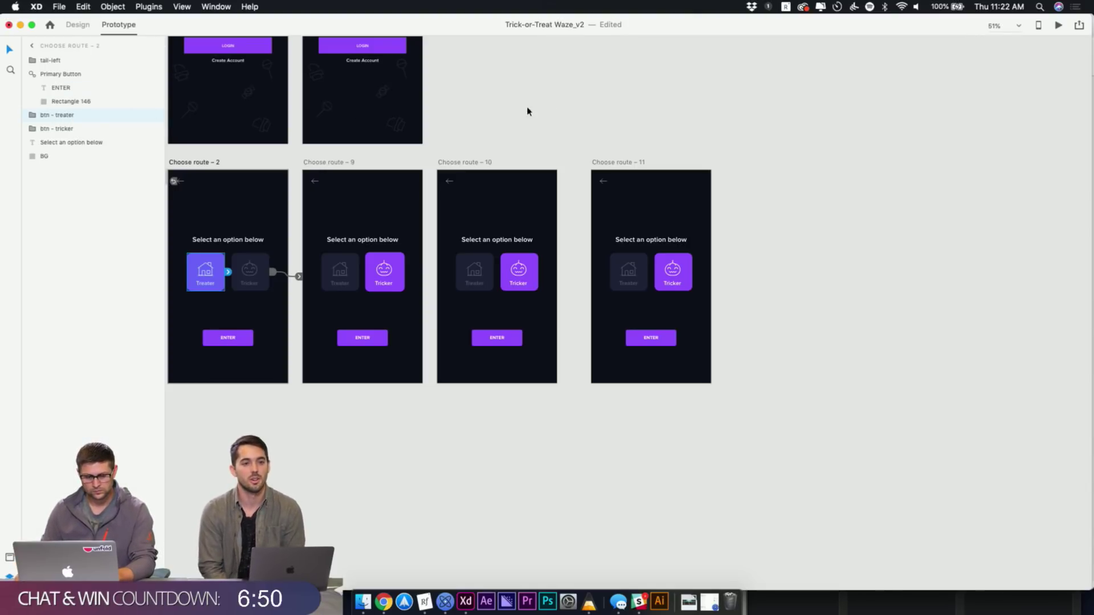
click(557, 112)
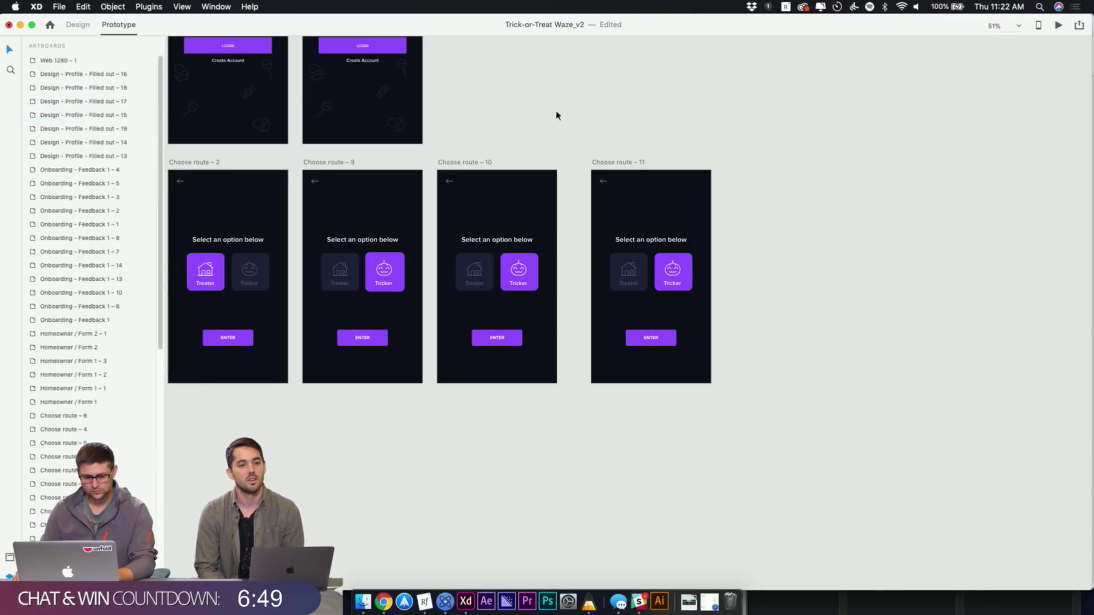
In Design mode, replace the dimmed Treater button on Choose route – 11 with the purple one from Choose route – 2
click(77, 26)
click(625, 288)
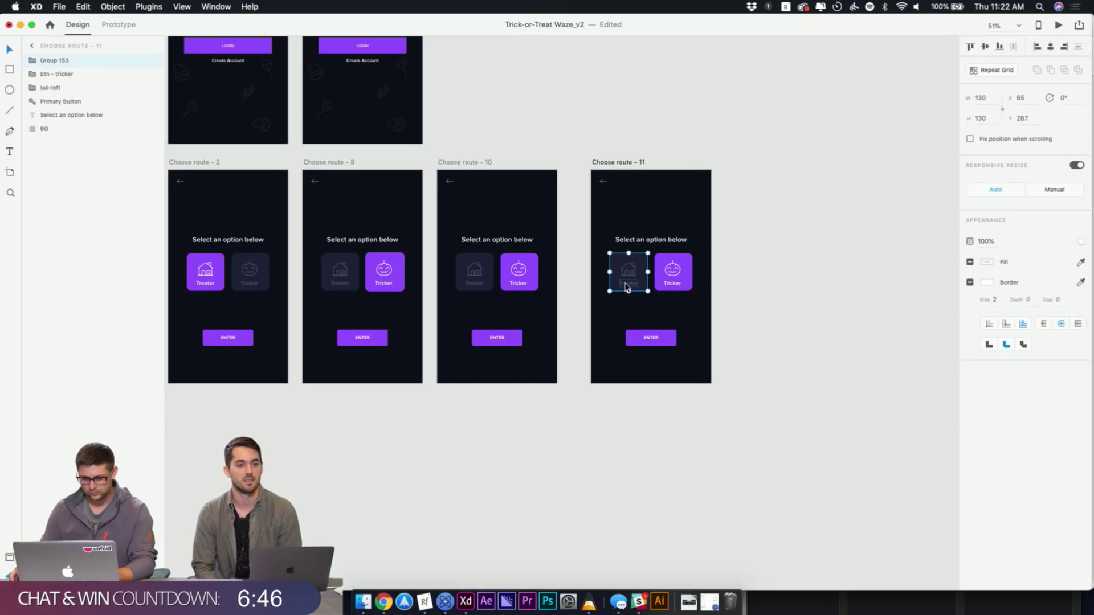
key(Delete)
click(625, 162)
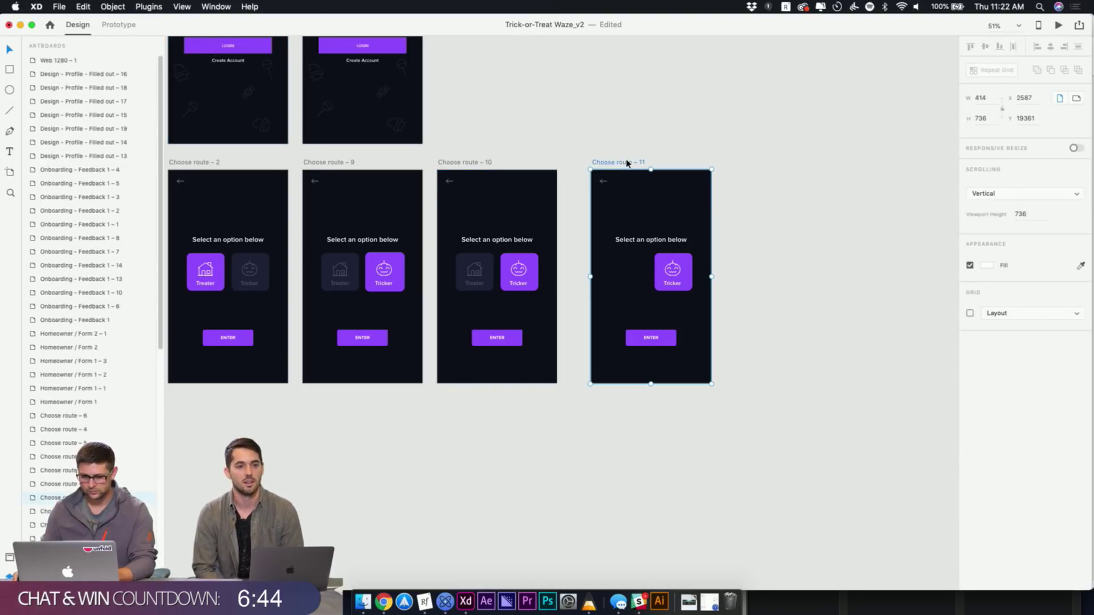
key(super+z)
click(631, 153)
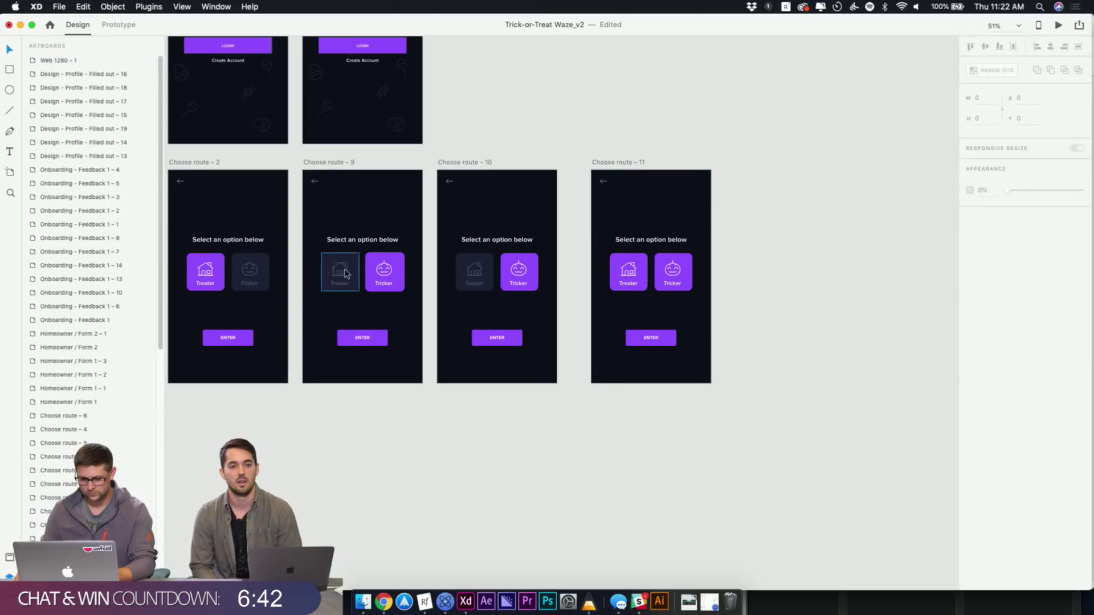
Replace the purple Tricker button on Choose route – 11 with the dimmed Tricker button from Choose route – 2
click(246, 274)
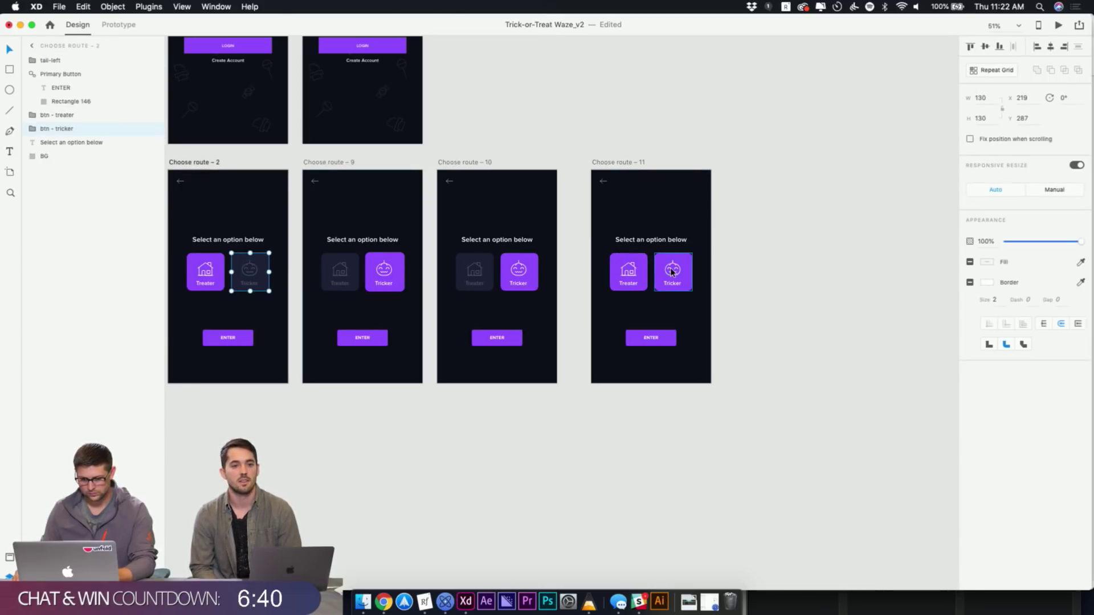
click(673, 272)
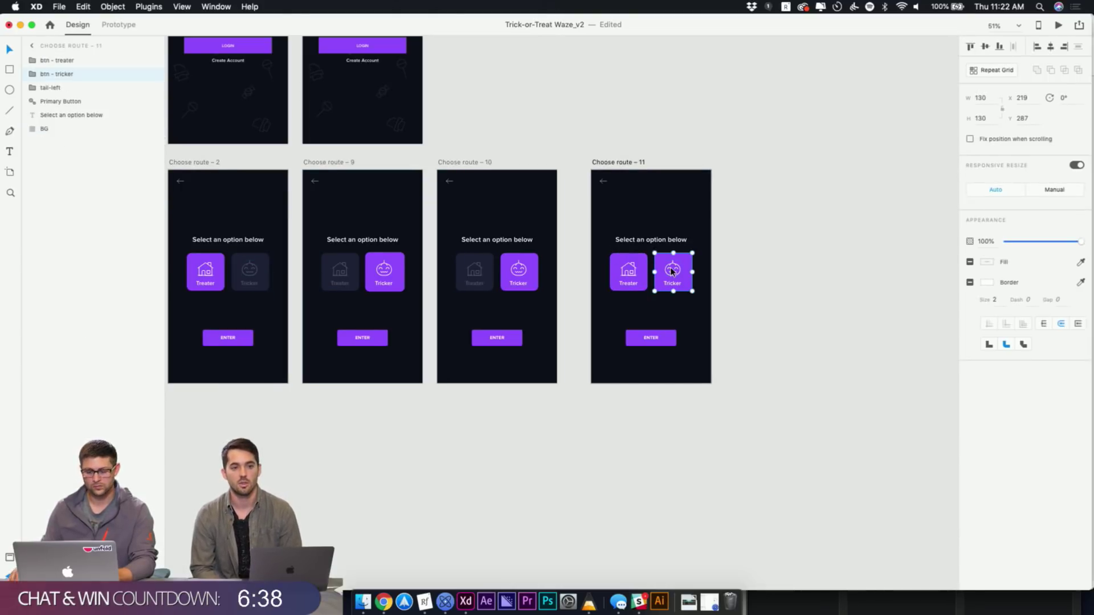
key(Delete)
click(631, 161)
key(cmd+v)
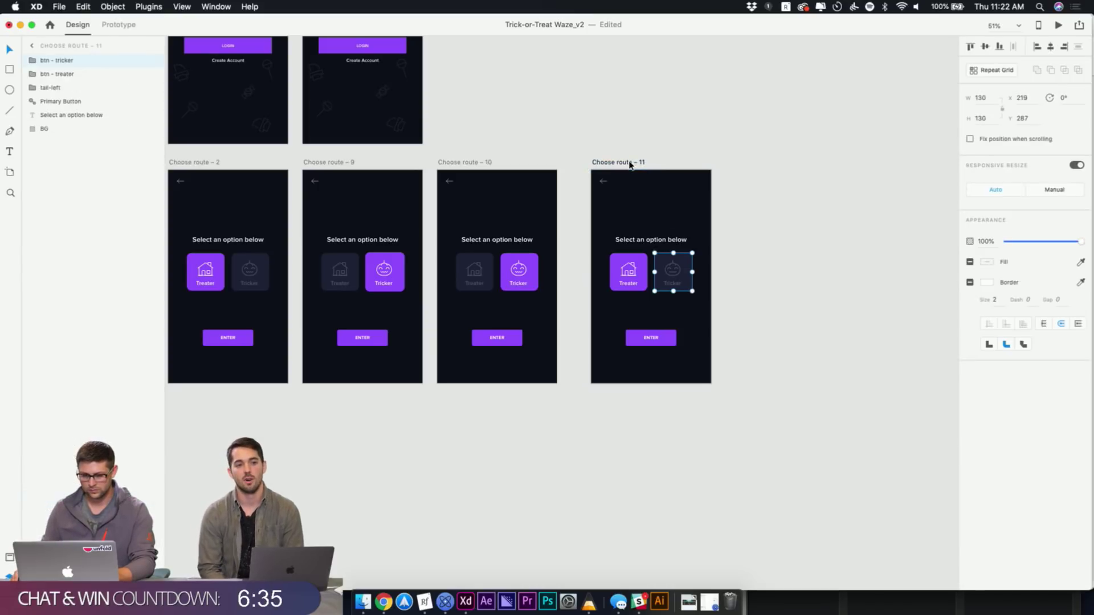
click(666, 137)
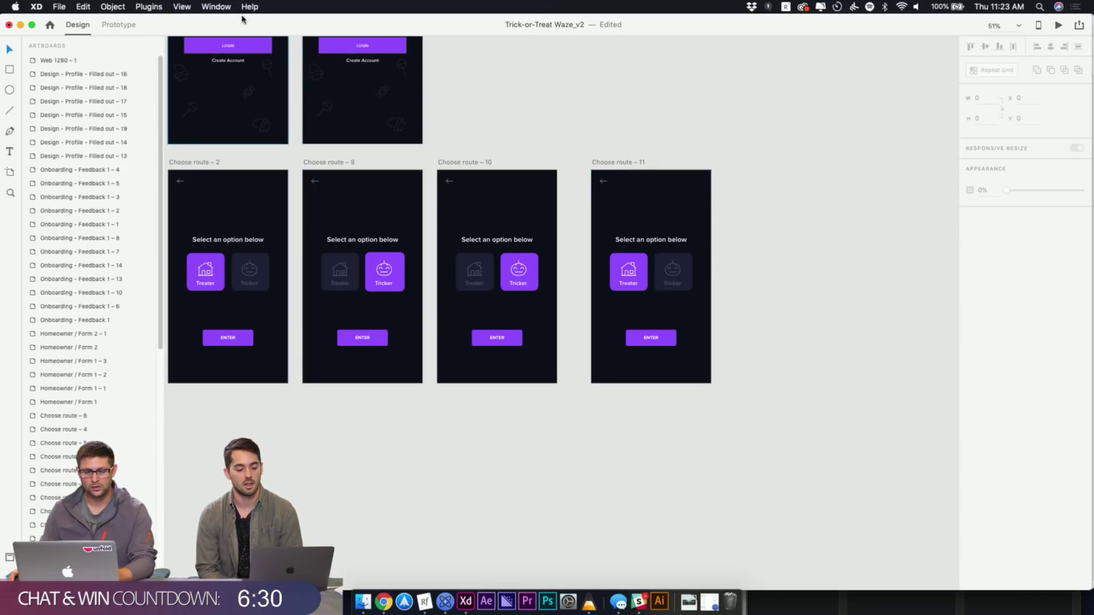
Try to show the layout grid on the Choose route – 11 artboard
click(182, 6)
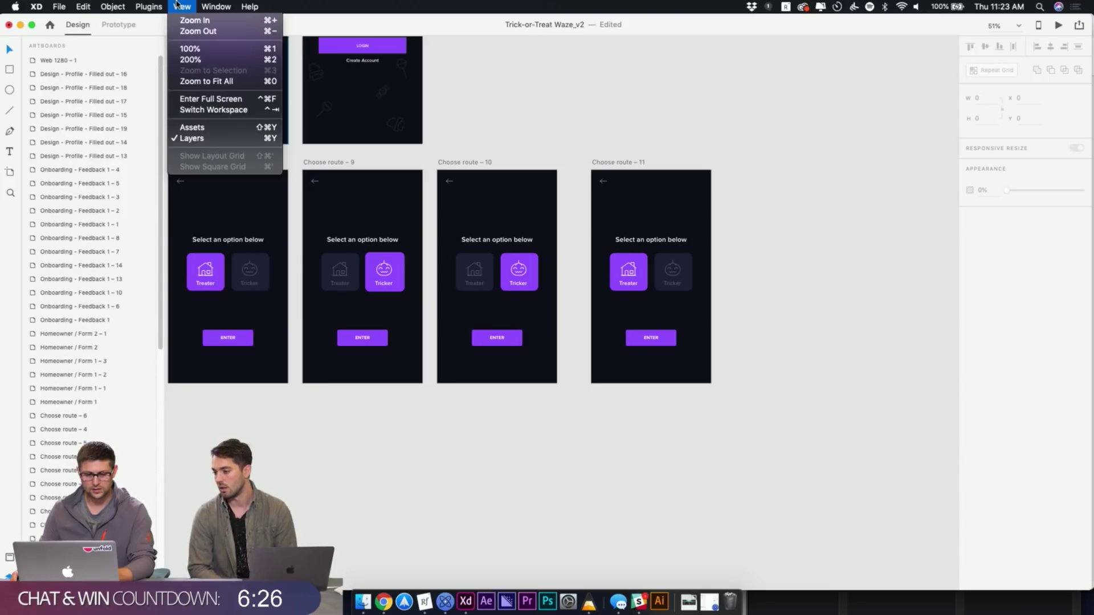
click(177, 6)
click(178, 6)
click(515, 90)
click(610, 163)
click(183, 6)
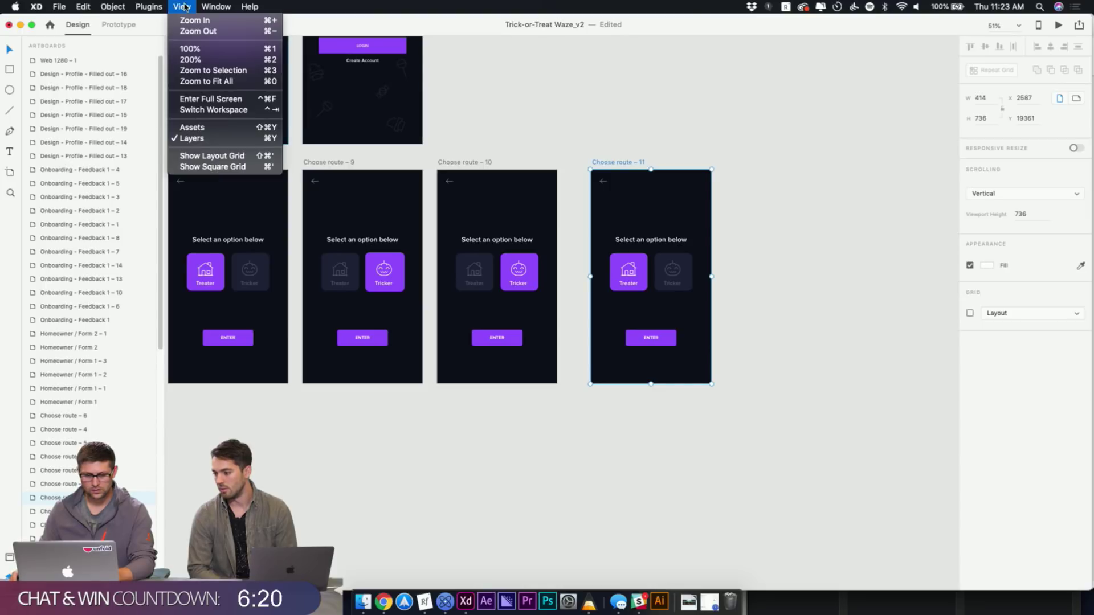
click(230, 157)
click(583, 142)
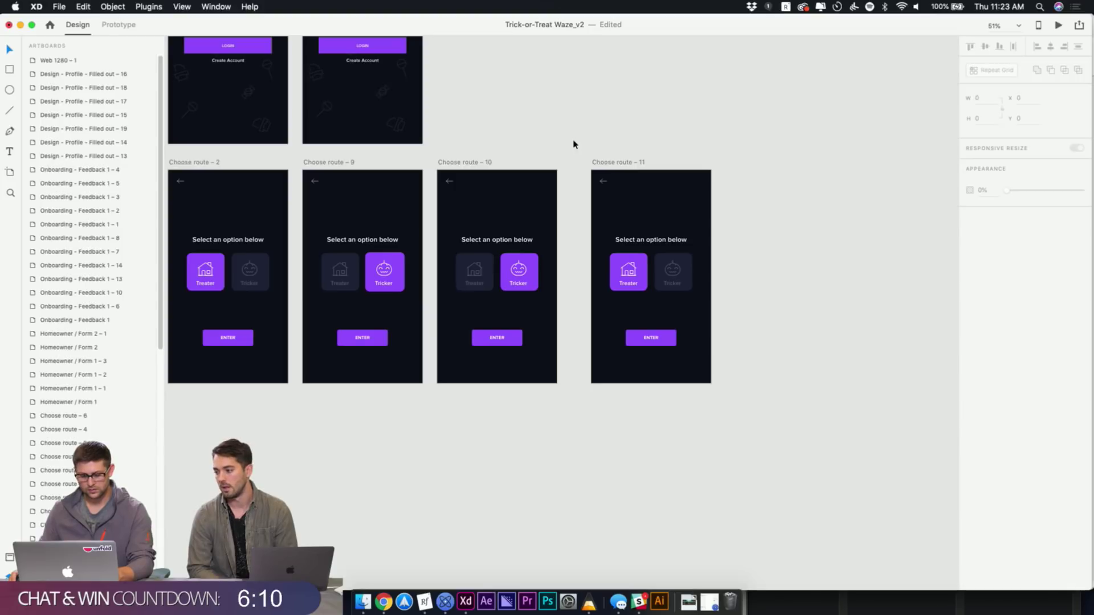
click(608, 164)
click(560, 144)
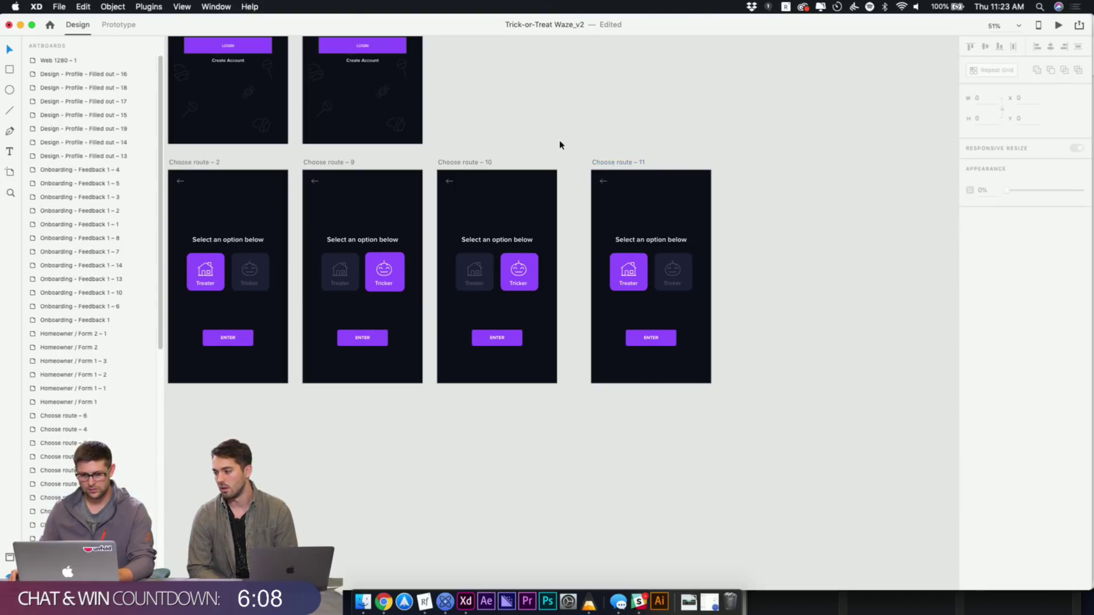
Check the distances from the Treater button to the edges of the Choose route – 11 artboard
scroll(649, 164, left, 2)
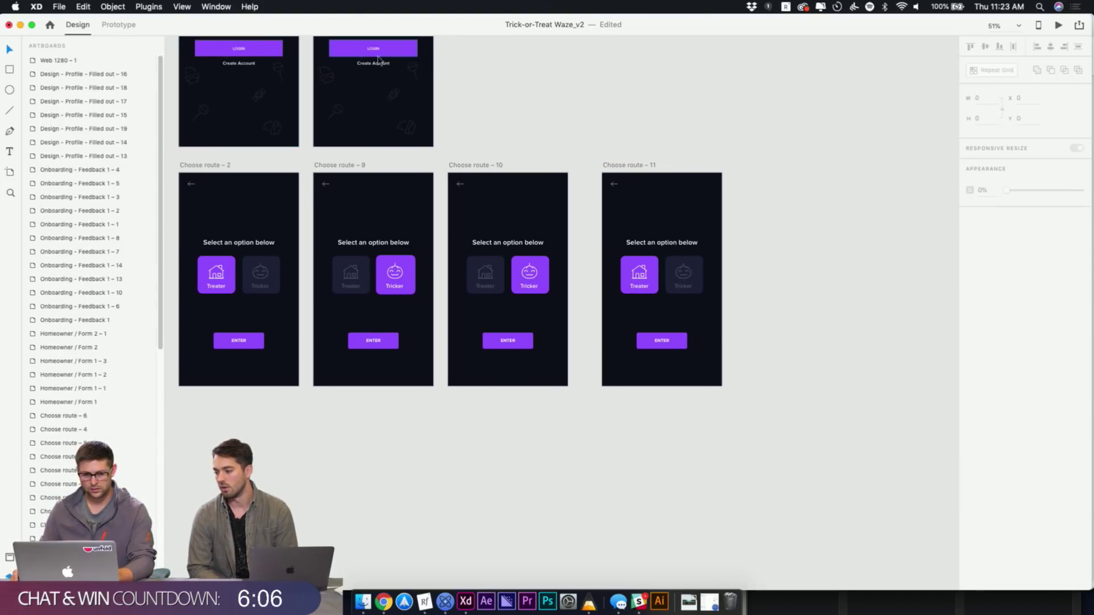
click(613, 163)
click(631, 275)
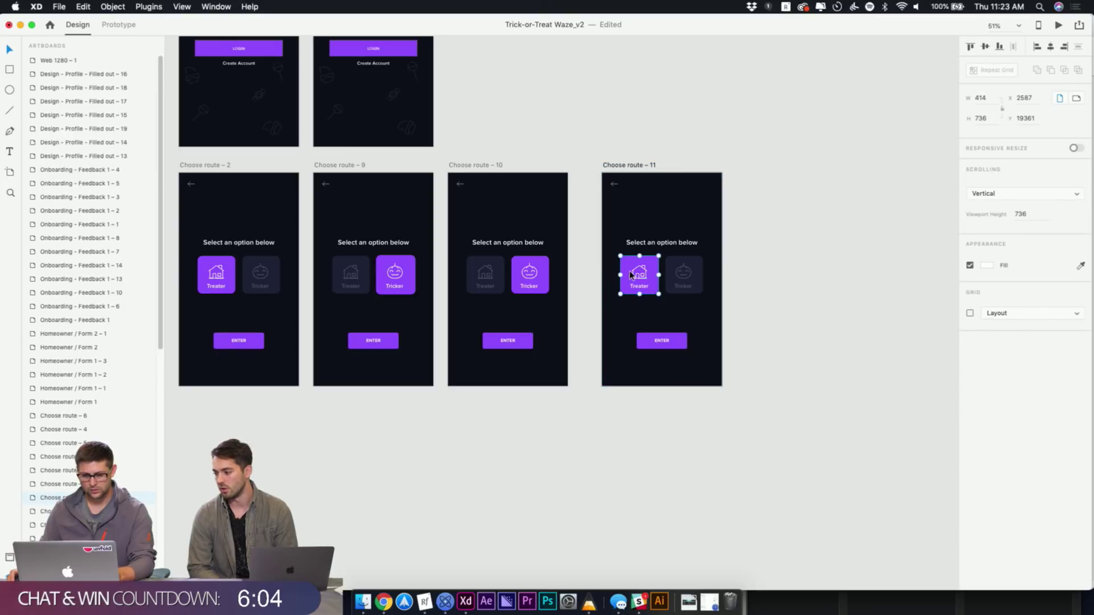
key(alt)
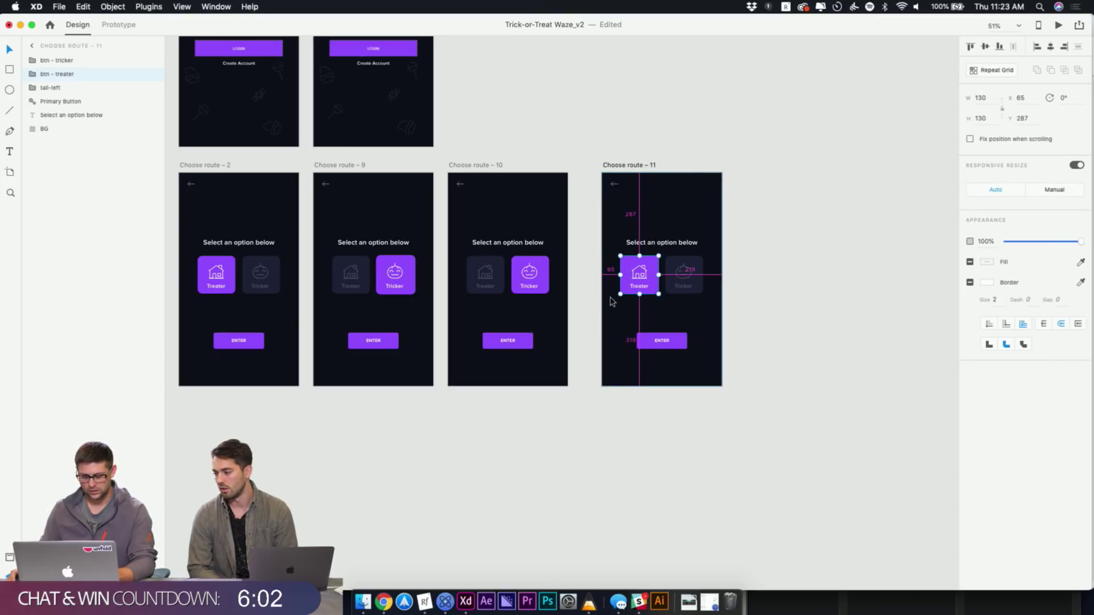
scroll(539, 146, left, 2)
scroll(539, 146, up, 2)
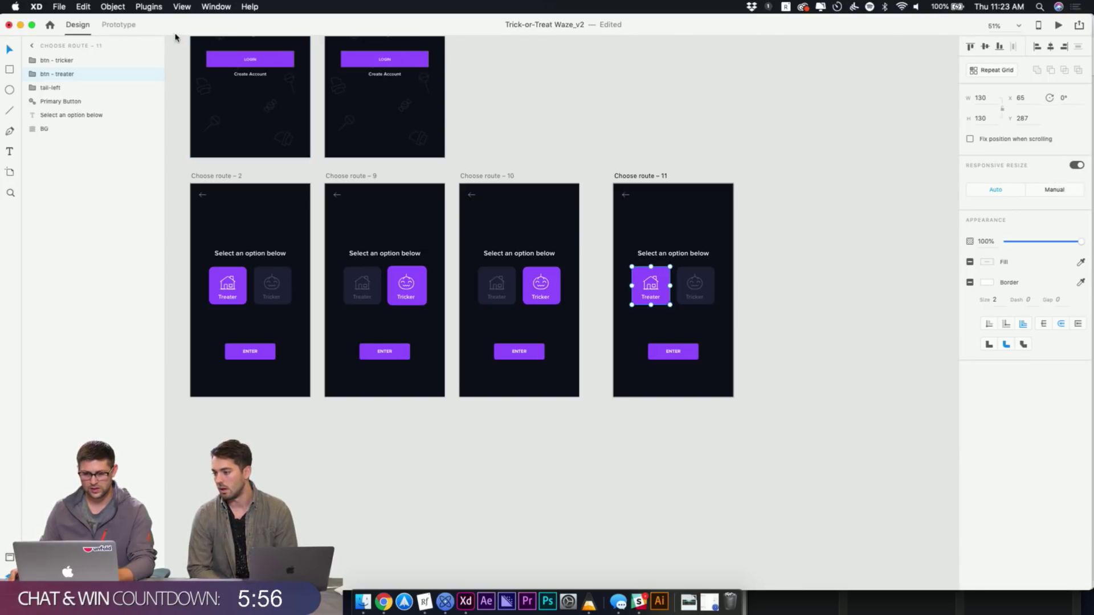
click(544, 71)
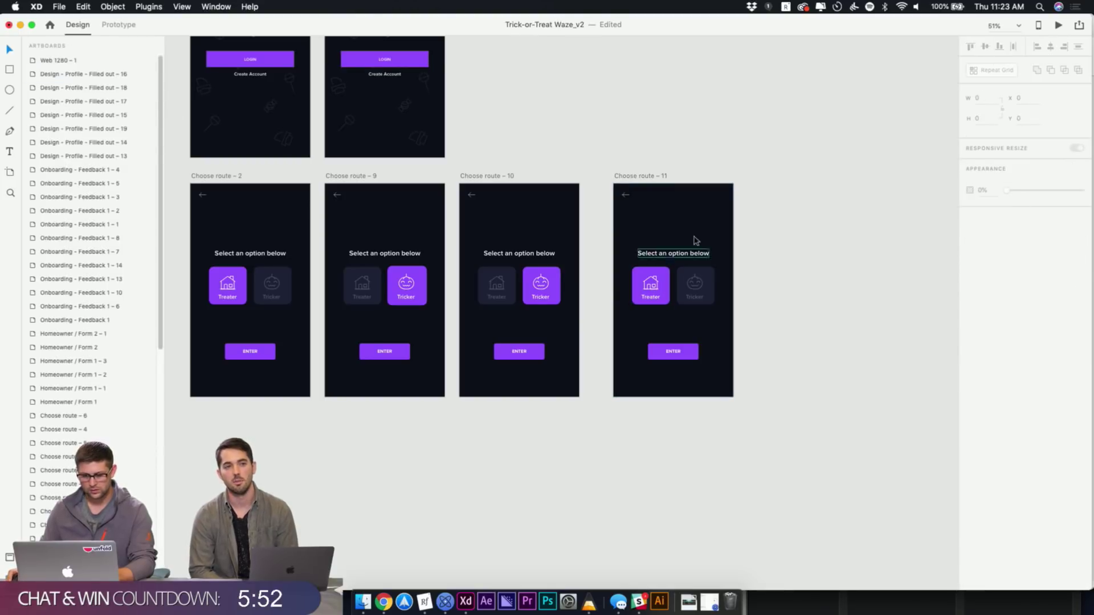
Enlarge the Treater button's background rectangle on Choose route – 11 from its centre to 136 × 136
drag(763, 173, 576, 349)
double_click(556, 335)
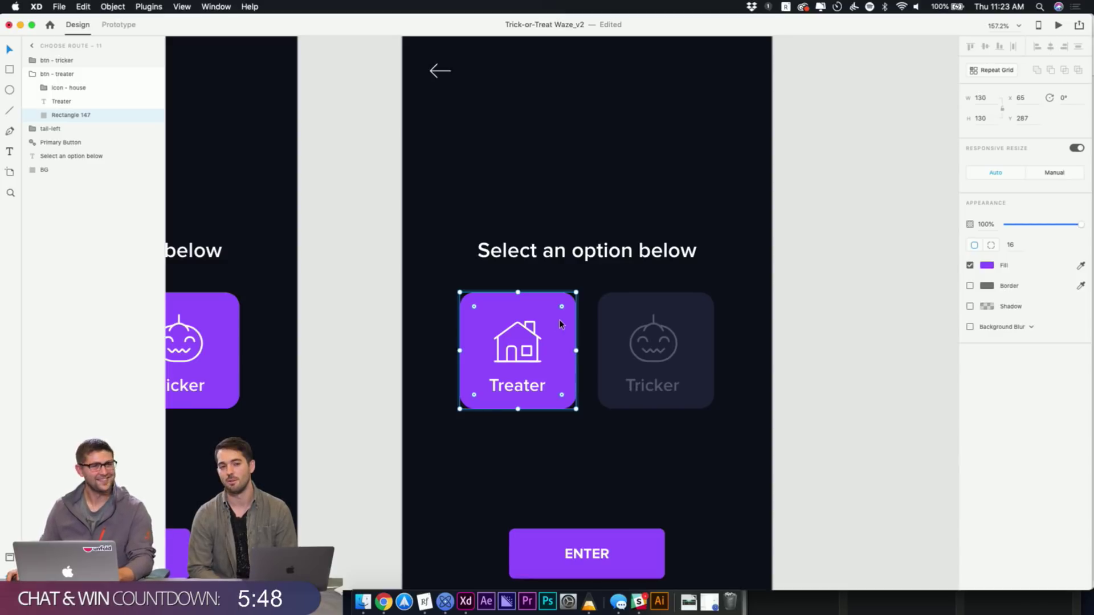
key(alt)
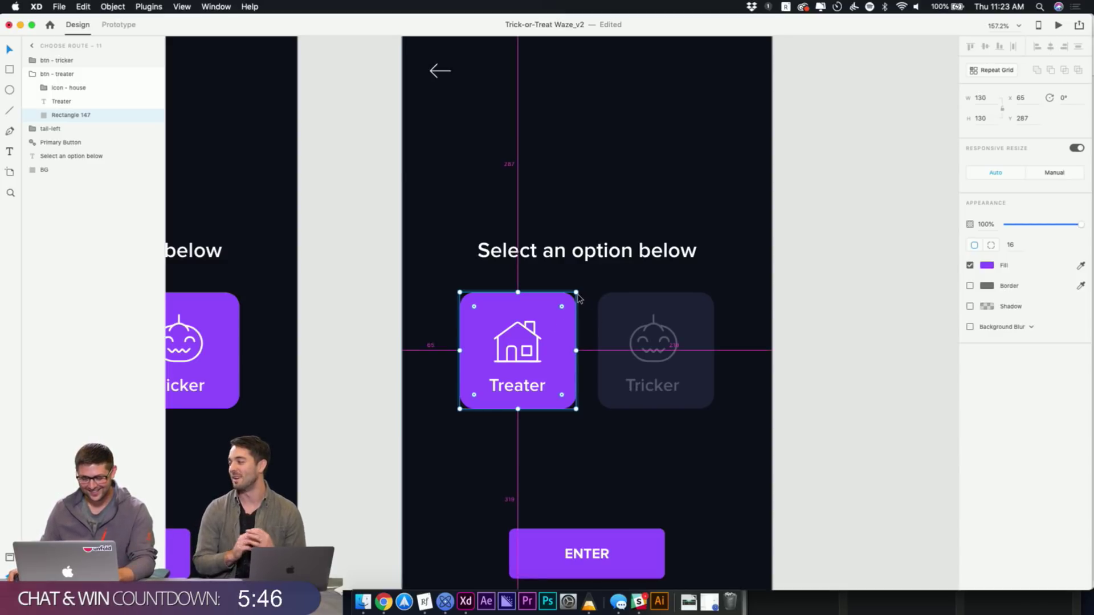
drag(576, 292, 582, 289)
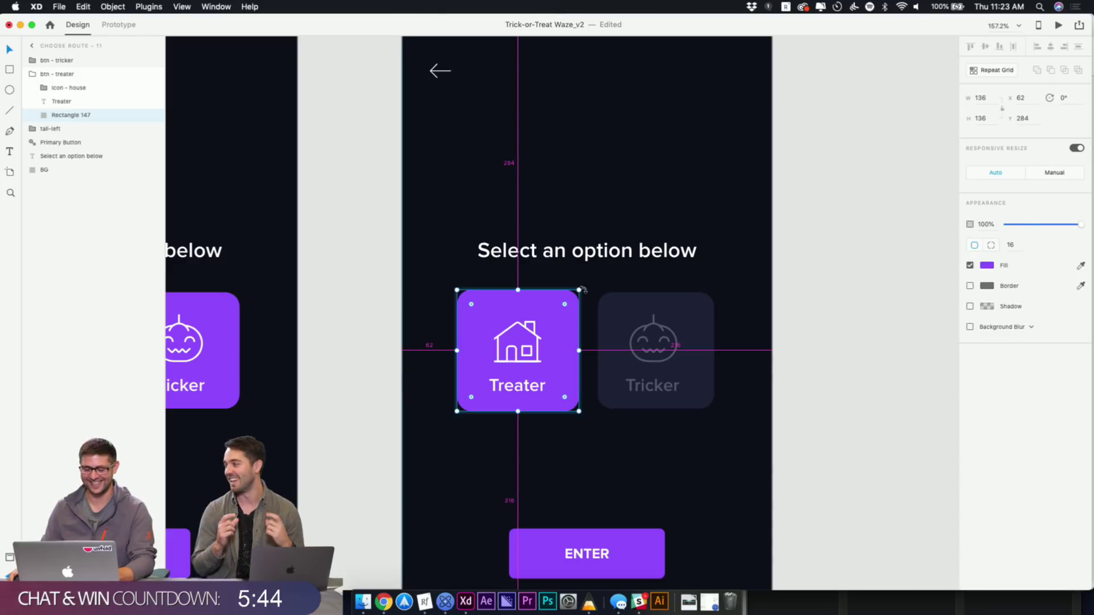
click(781, 252)
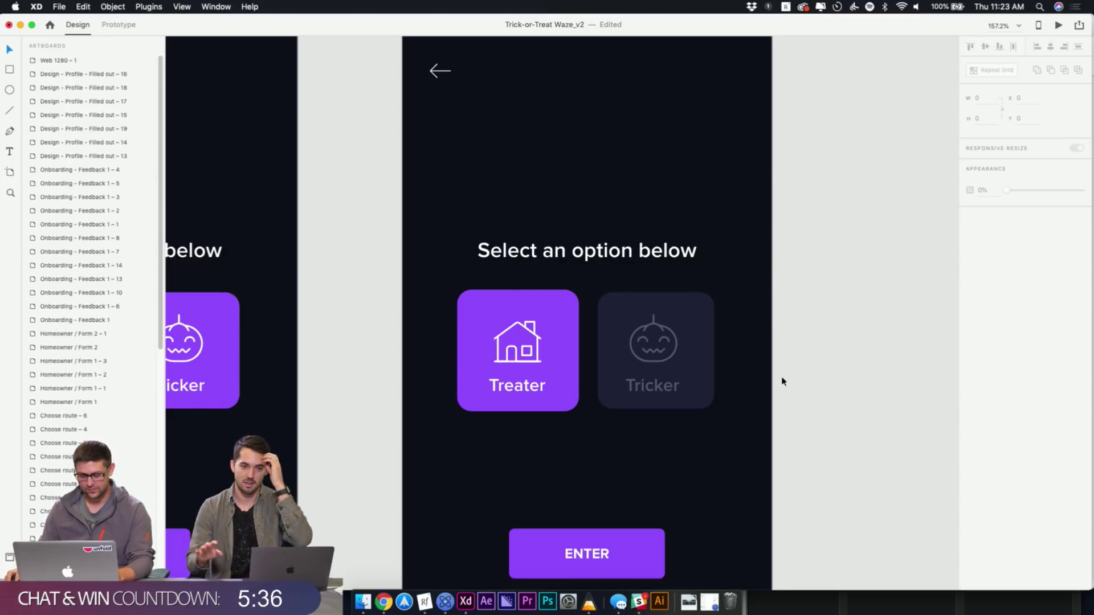
Compare the size of the purple Tricker rectangle on Choose route – 9 with the Treater rectangle on Choose route – 11
scroll(784, 379, down, 1)
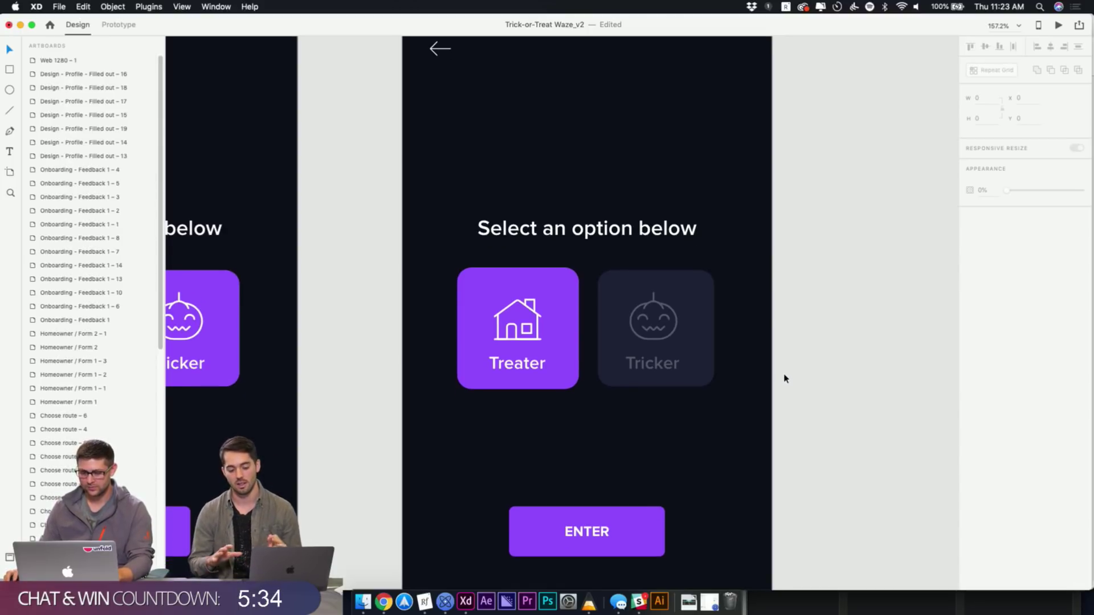
scroll(784, 380, up, 4)
scroll(783, 381, down, 5)
scroll(513, 364, left, 5)
double_click(309, 344)
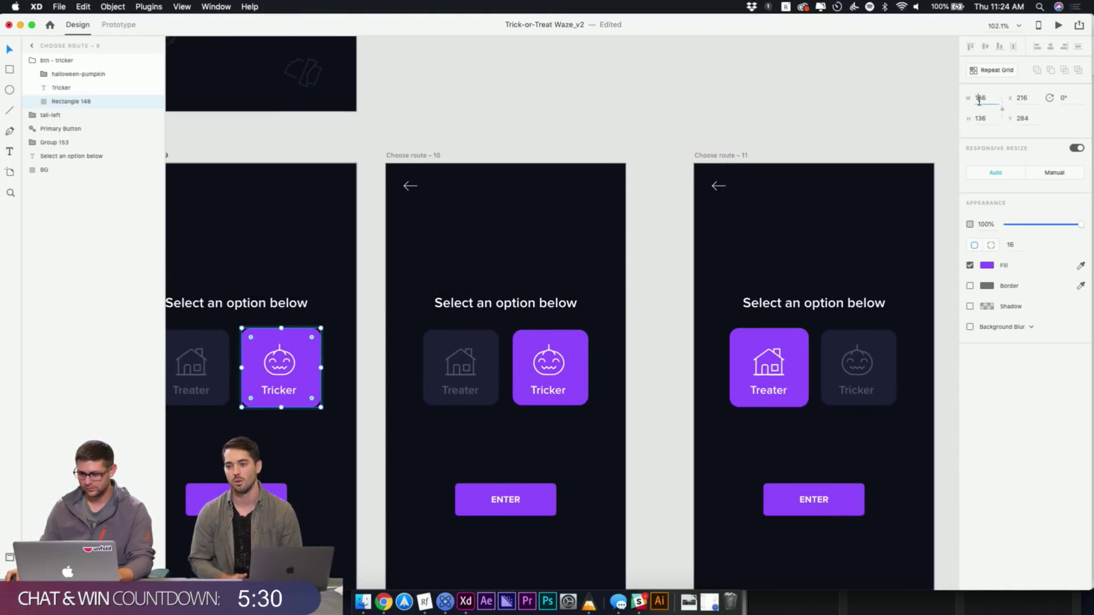
click(851, 122)
double_click(319, 336)
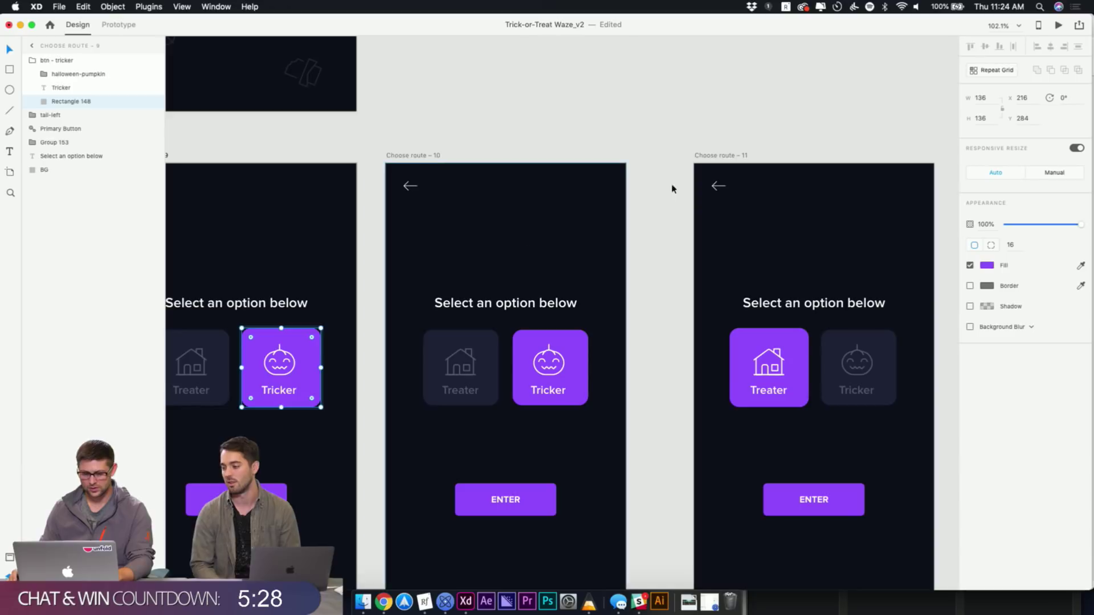
click(805, 188)
scroll(721, 285, down, 2)
scroll(721, 285, right, 2)
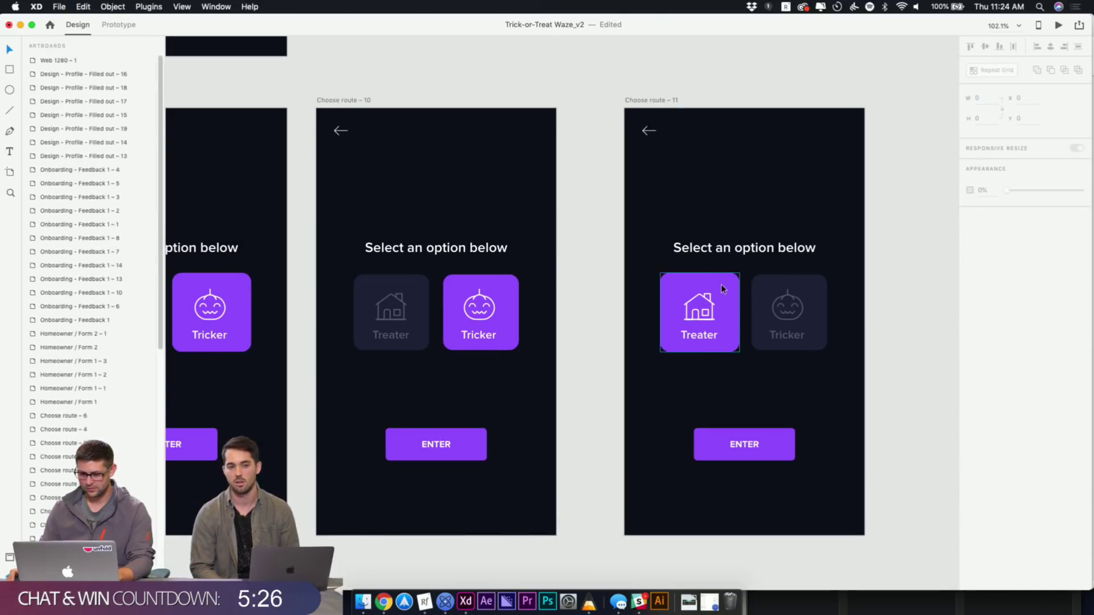
double_click(721, 285)
click(732, 90)
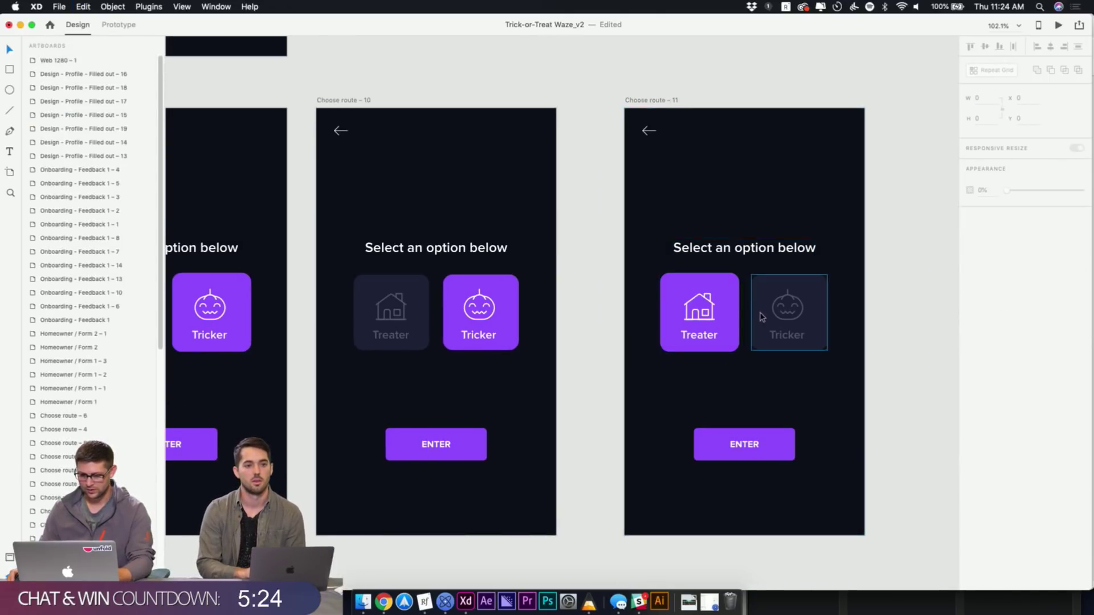
Link the Treater button on Choose route – 10 to Choose route – 11 with a Tap-triggered Auto-Animate interaction
scroll(741, 305, down, 2)
scroll(741, 305, right, 2)
scroll(685, 327, down, 5)
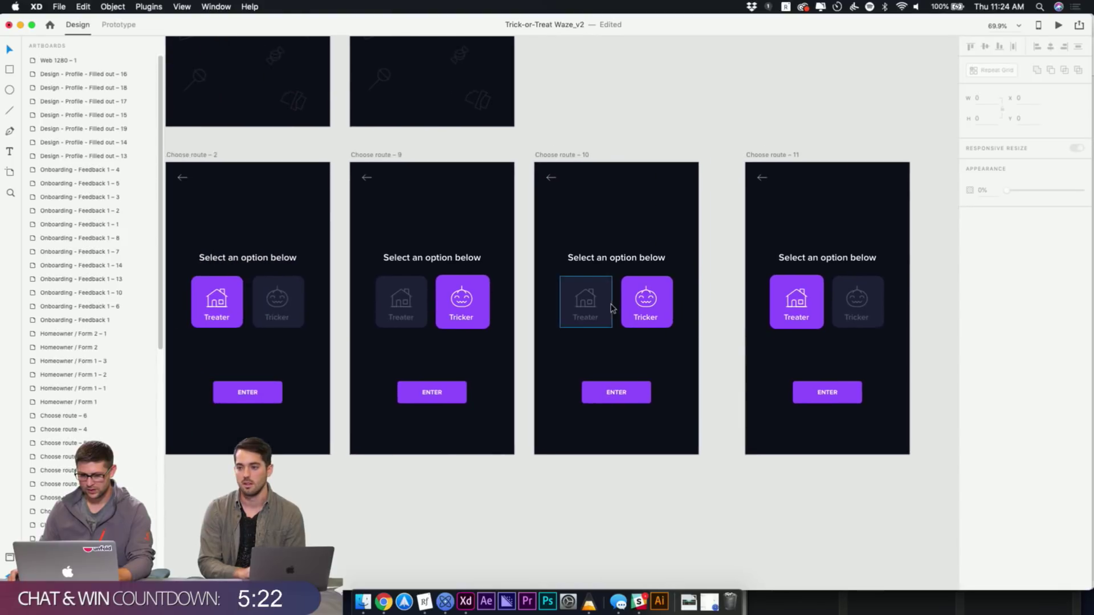
click(607, 308)
click(119, 26)
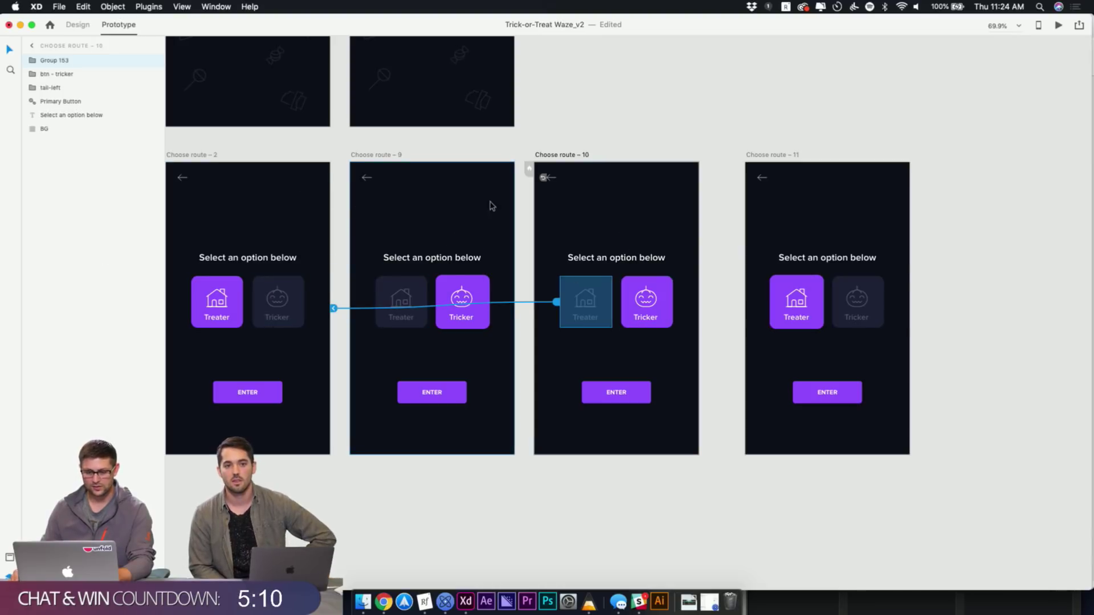
drag(335, 310, 758, 252)
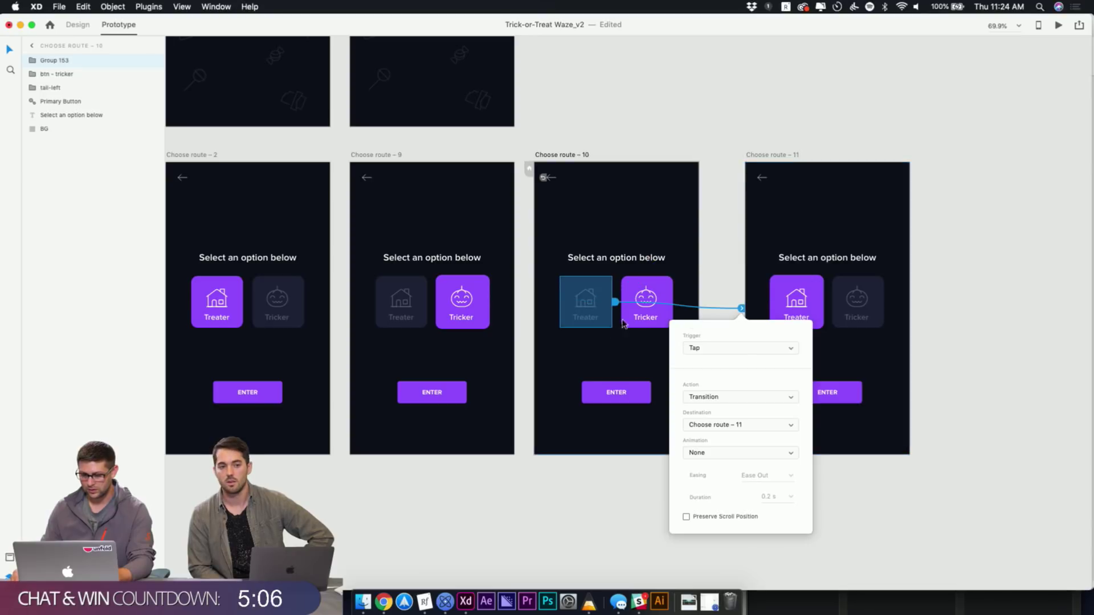
click(724, 397)
click(724, 407)
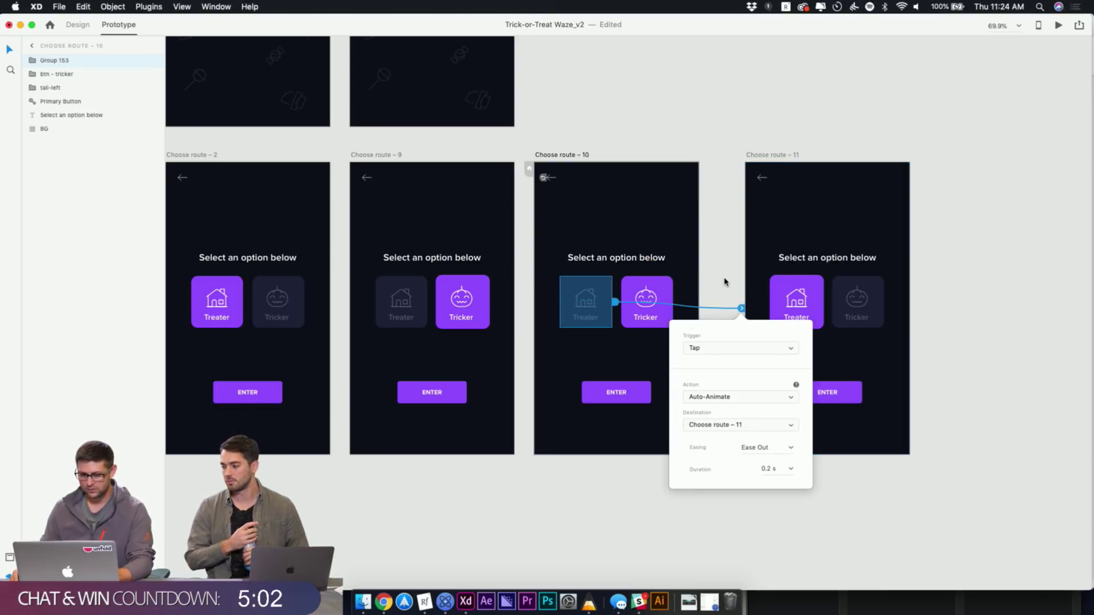
click(724, 282)
Rename the Treater button's group on Choose route – 10 to "btn - treater", copying the matching group name from Choose route – 11
click(584, 302)
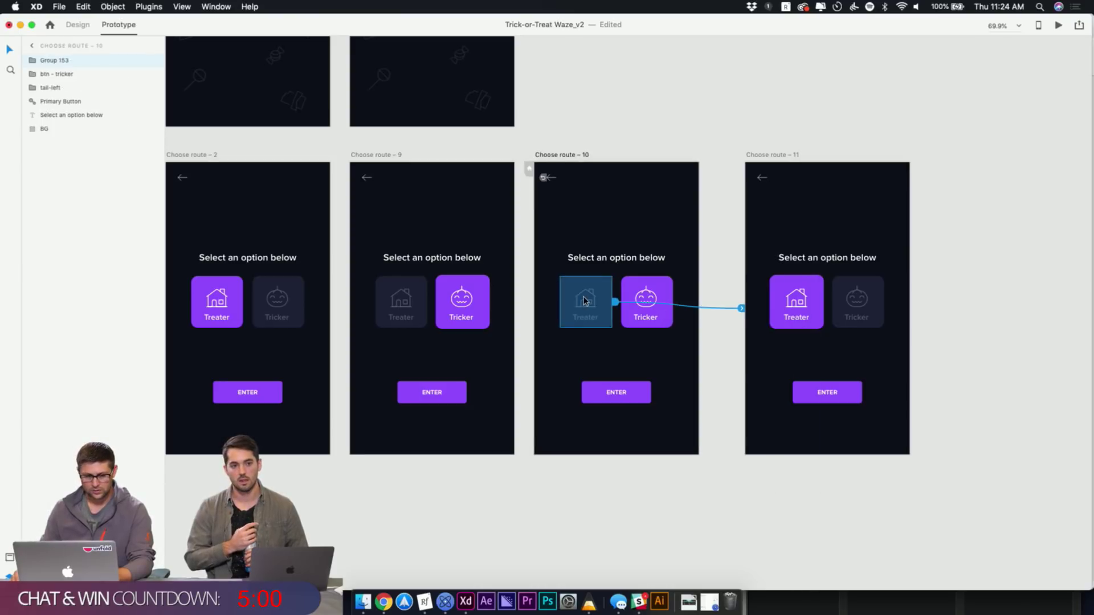
click(794, 297)
double_click(55, 74)
key(super+c)
key(super+z)
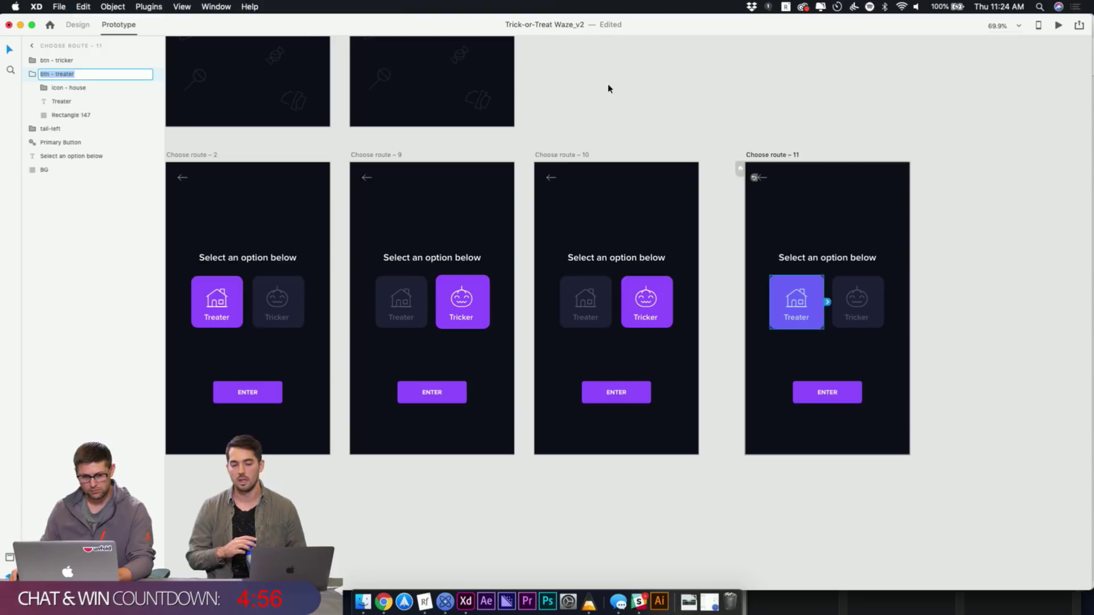
double_click(54, 61)
key(super+v)
click(631, 90)
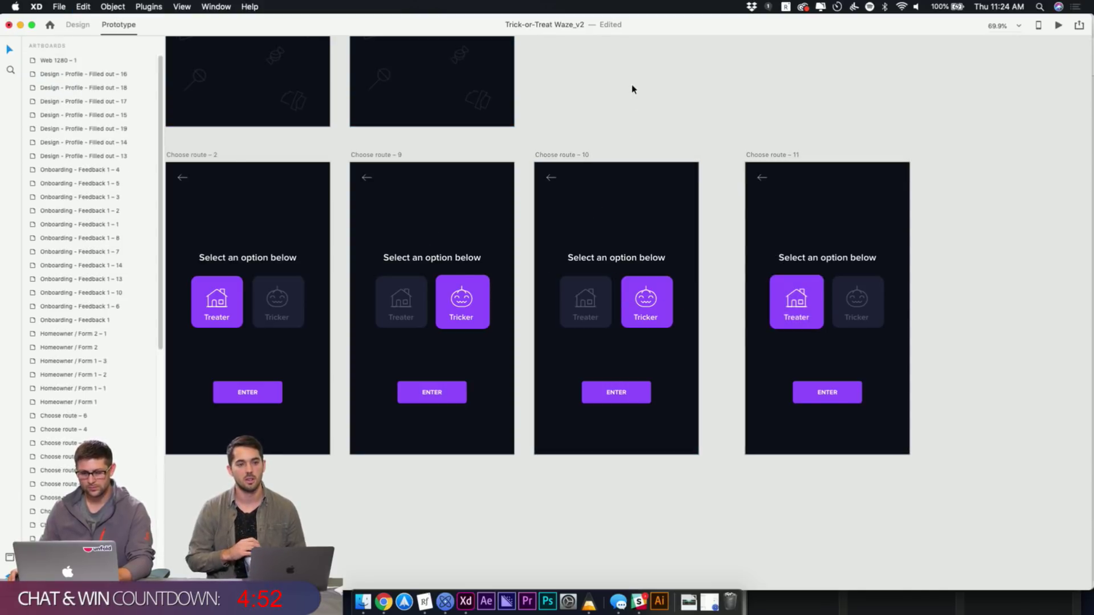
Compare the Treater button's group and layer names on Choose route – 10 and Choose route – 11
click(652, 297)
click(627, 304)
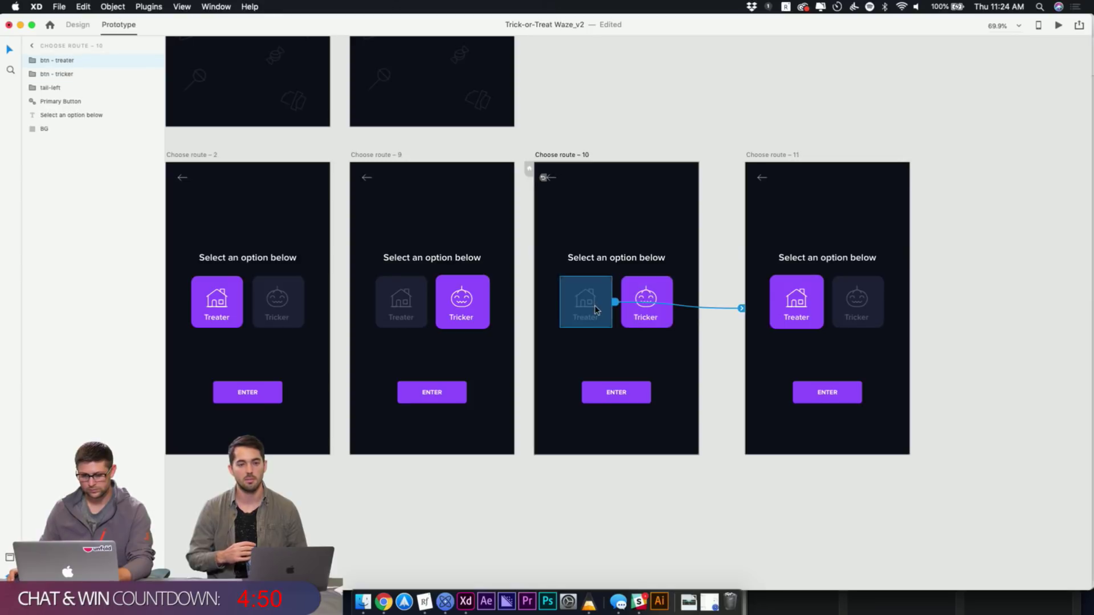
click(785, 308)
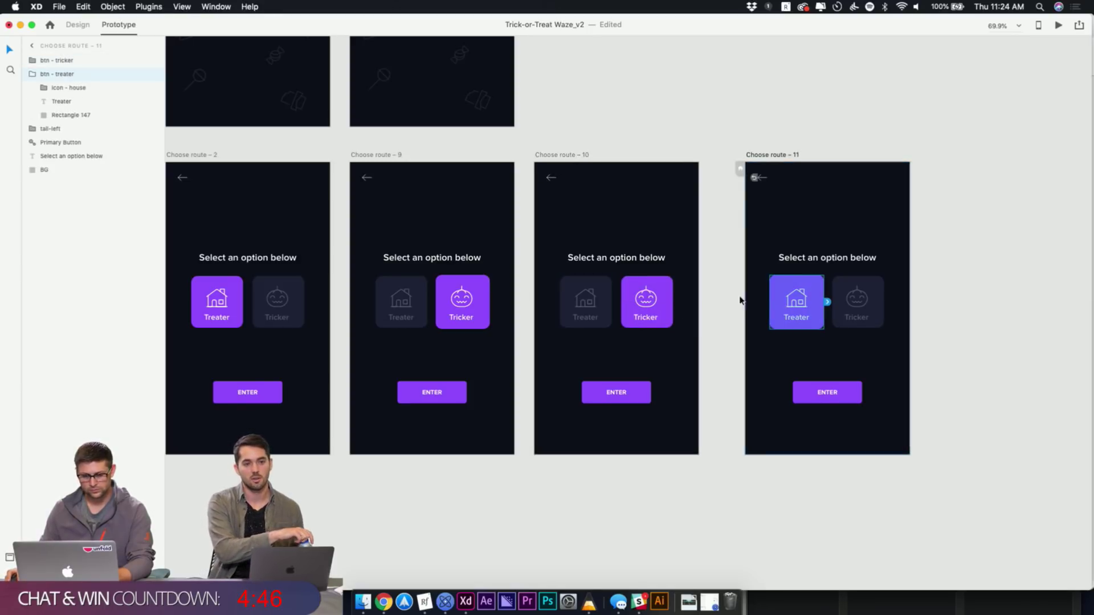
click(721, 109)
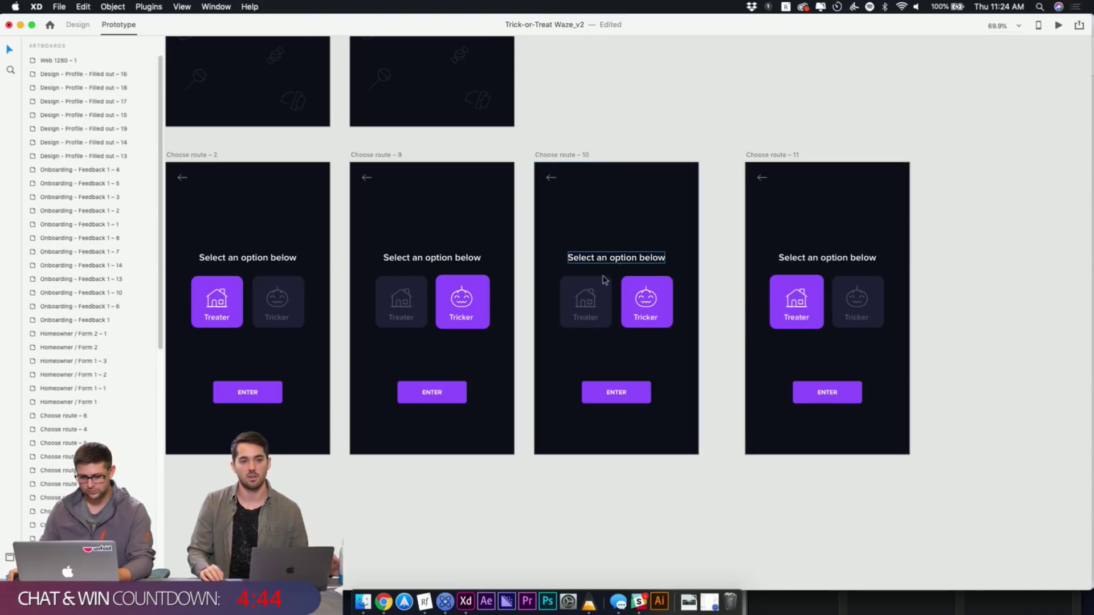
double_click(600, 289)
double_click(798, 291)
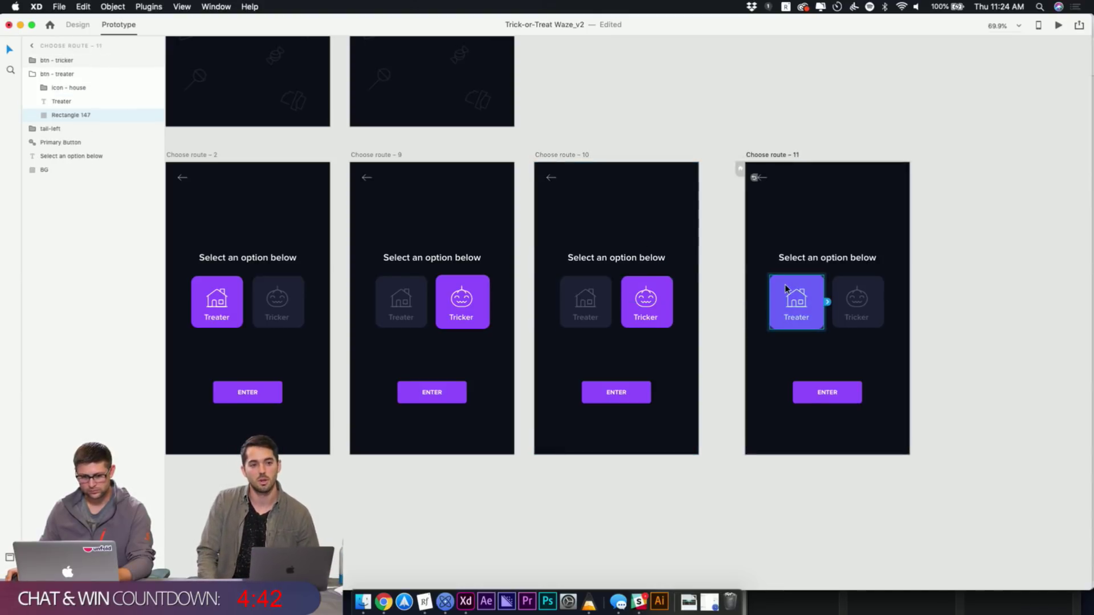
click(752, 131)
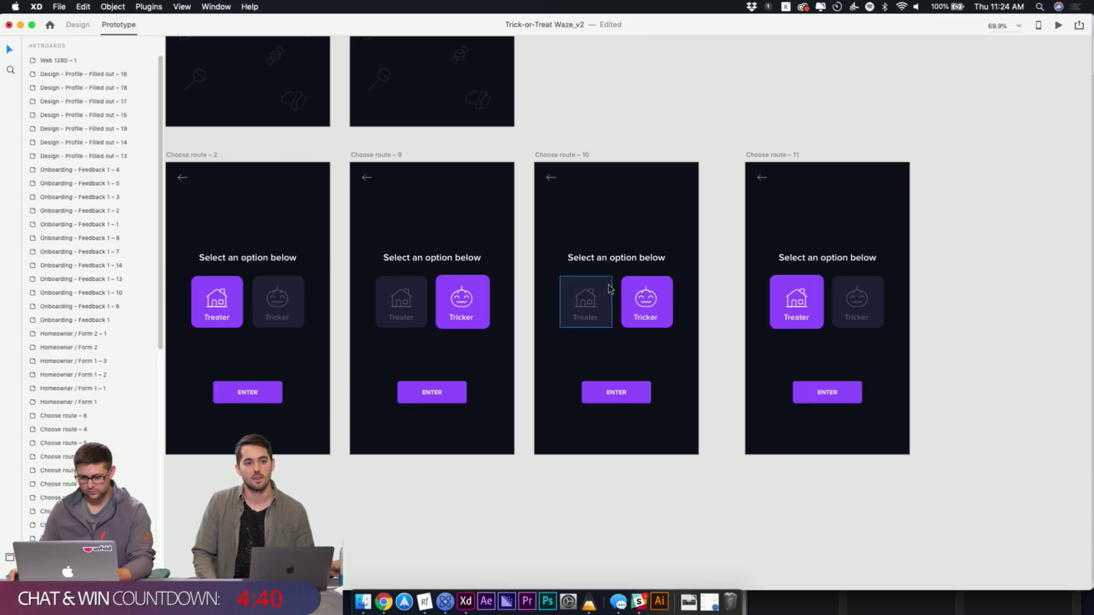
Link the whole Choose route – 11 artboard to Choose route – 2 with a Time trigger, 0 s delay, Auto-Animate, Ease Out and 0.1 s duration
scroll(791, 290, down, 2)
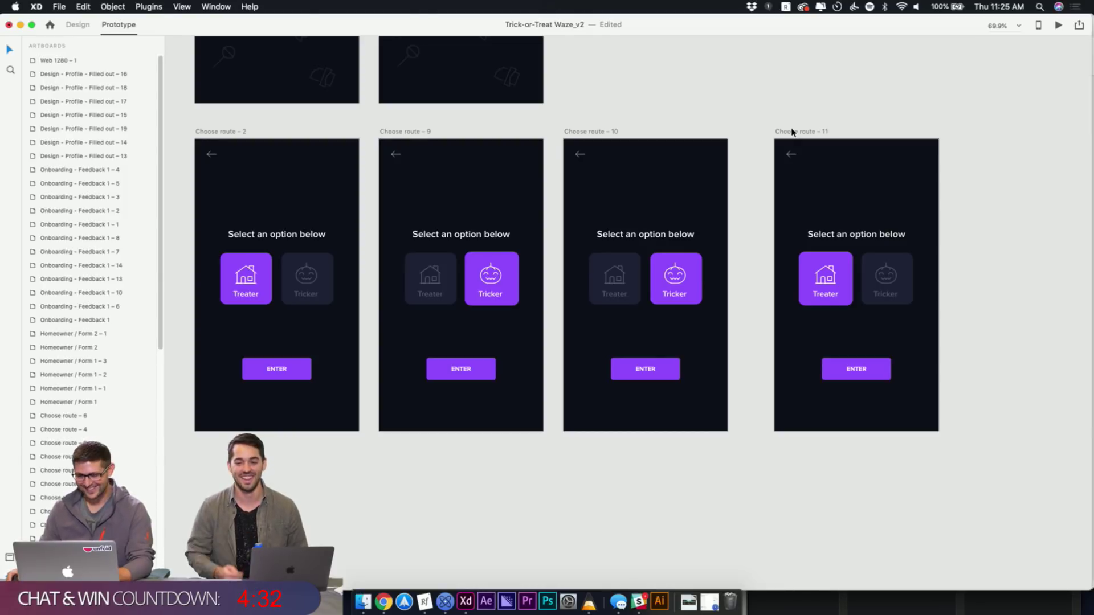
click(792, 132)
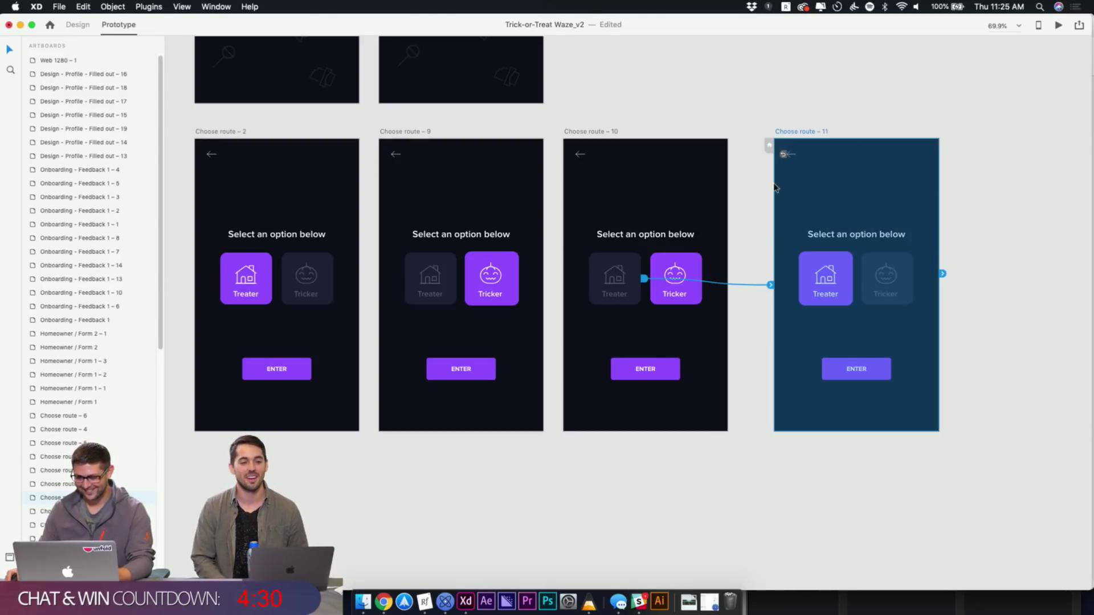
scroll(736, 275, down, 3)
drag(774, 176, 801, 171)
click(821, 169)
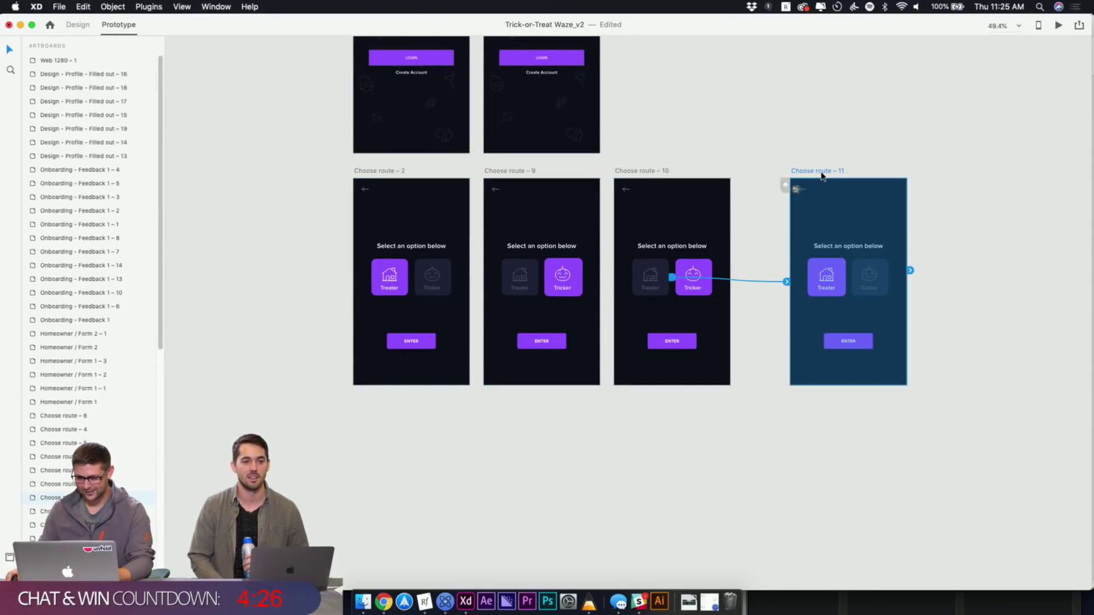
click(886, 135)
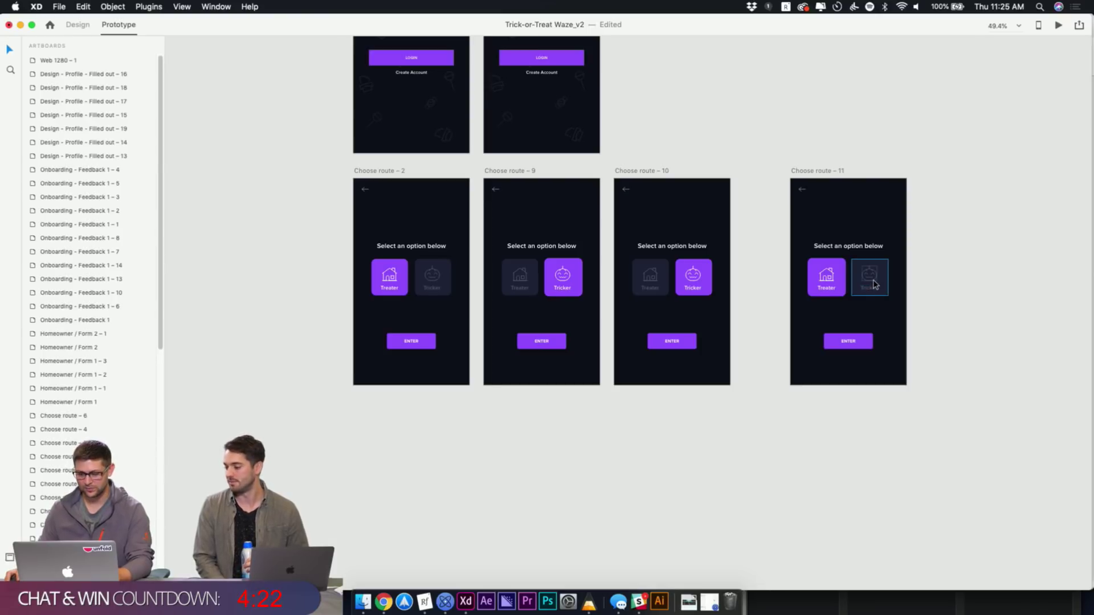
click(874, 284)
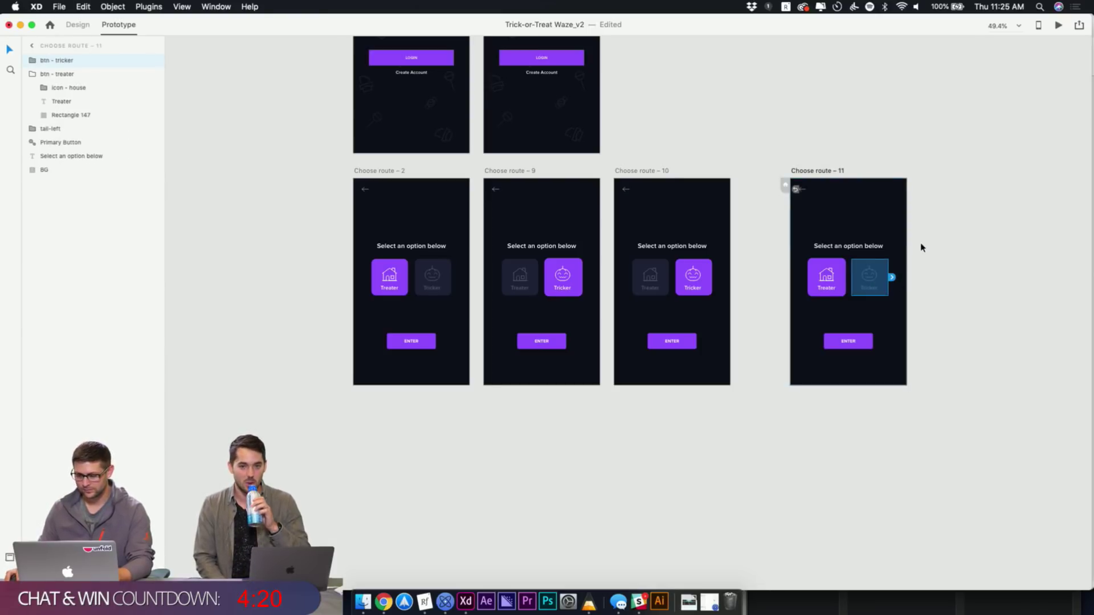
click(807, 171)
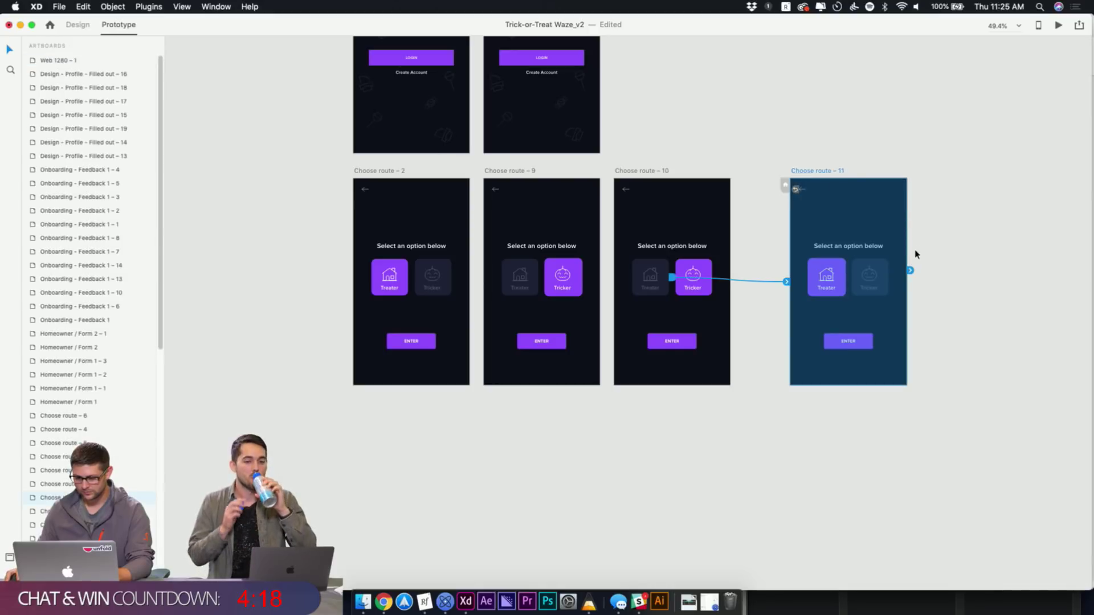
drag(910, 270, 446, 283)
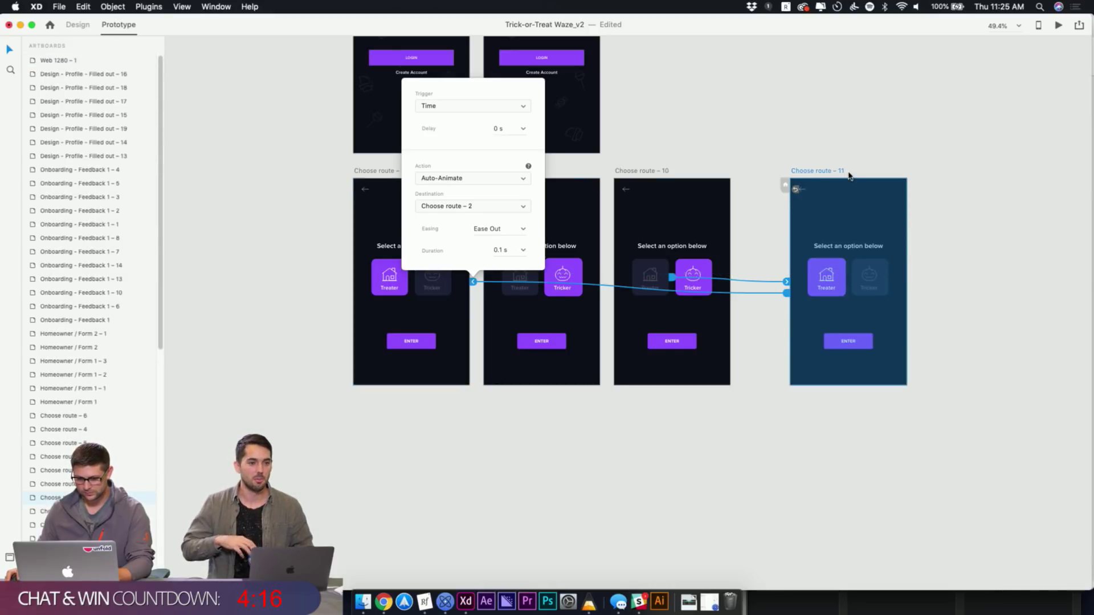
click(522, 250)
click(523, 251)
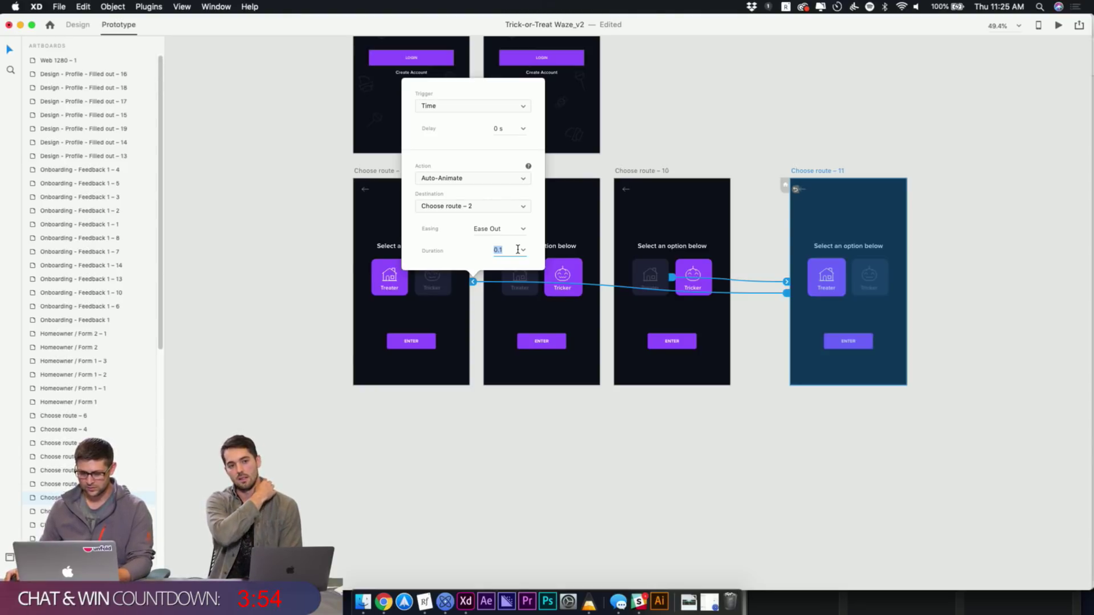
click(687, 127)
Check the interaction settings of the connection from Choose route – 11 to Choose route – 2
click(814, 172)
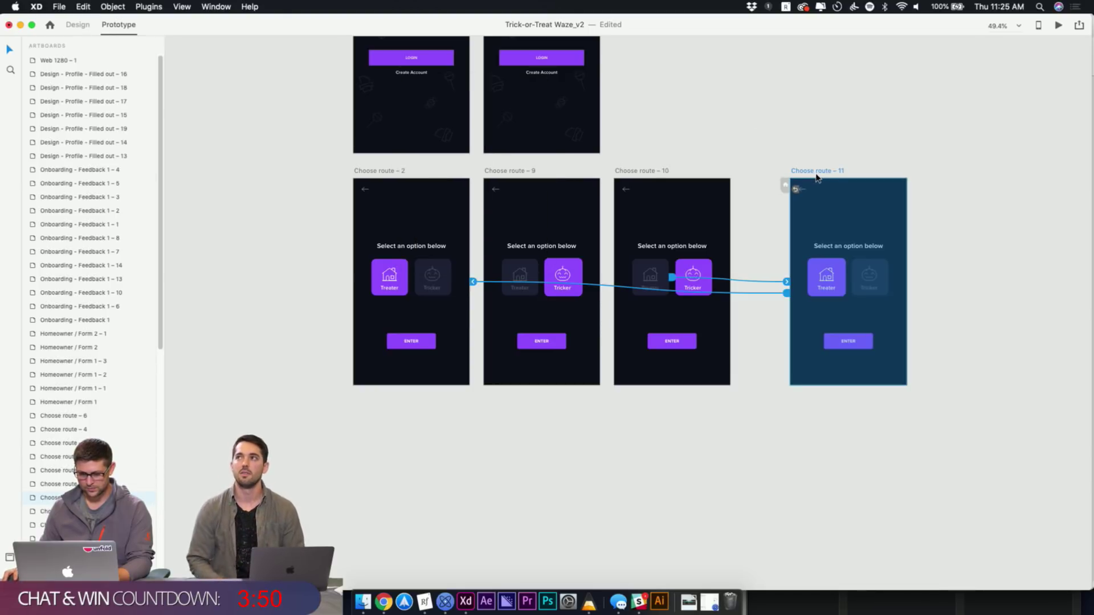
right_click(815, 173)
click(783, 295)
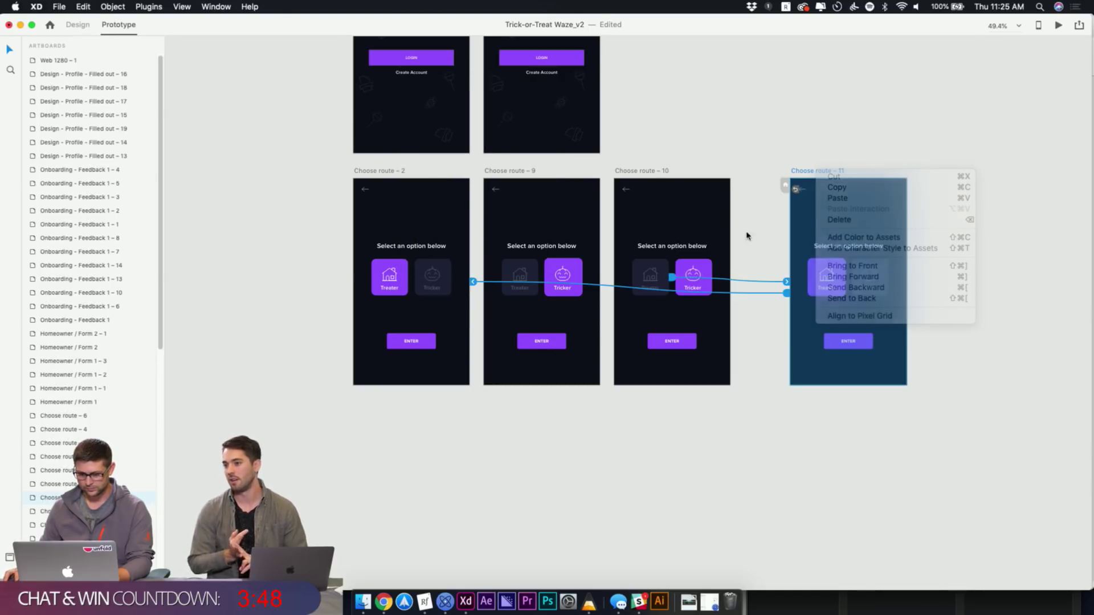
click(785, 294)
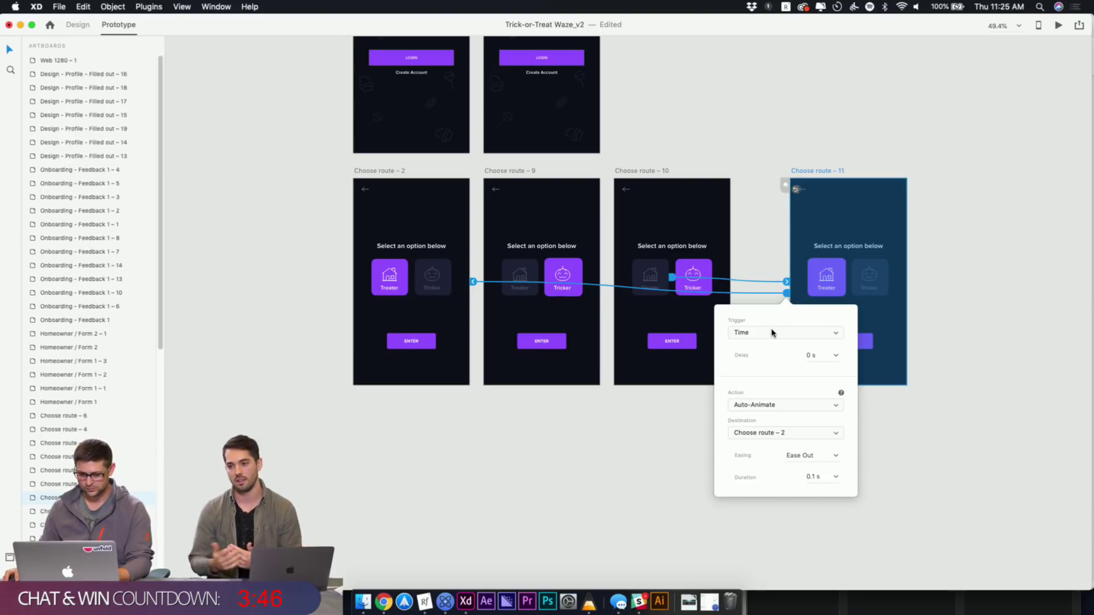
click(732, 110)
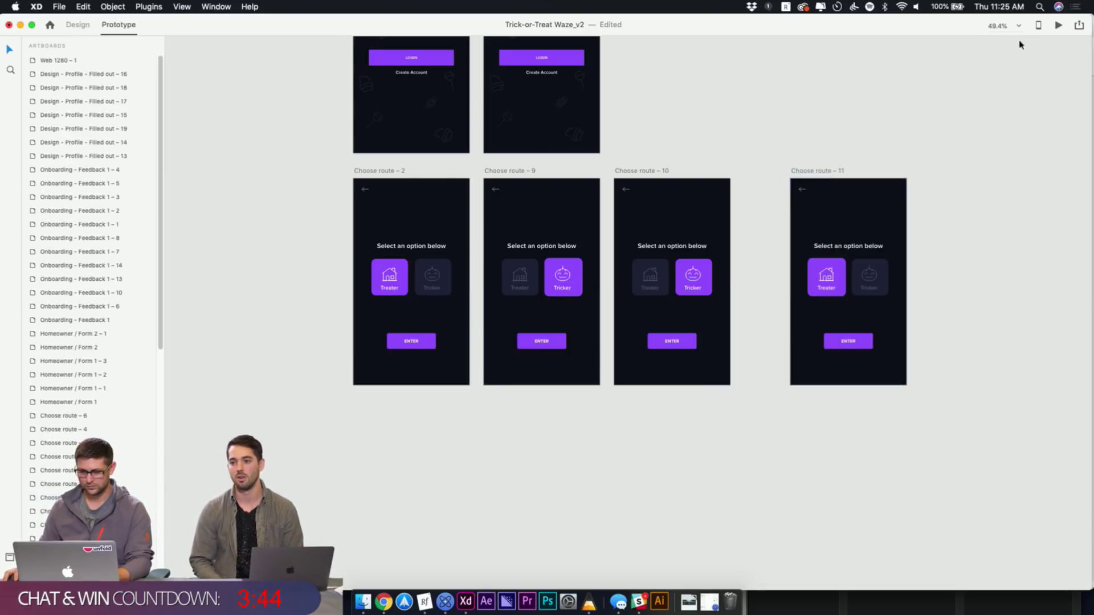
Preview the prototype starting from Choose route – 2, try the Treater option and close the preview
click(369, 170)
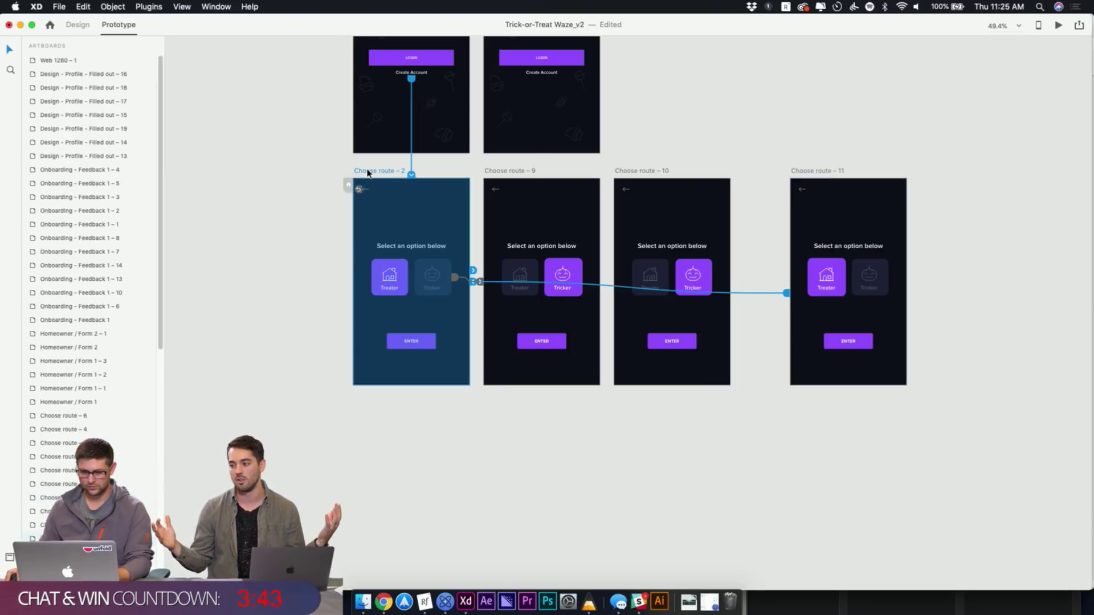
click(1057, 26)
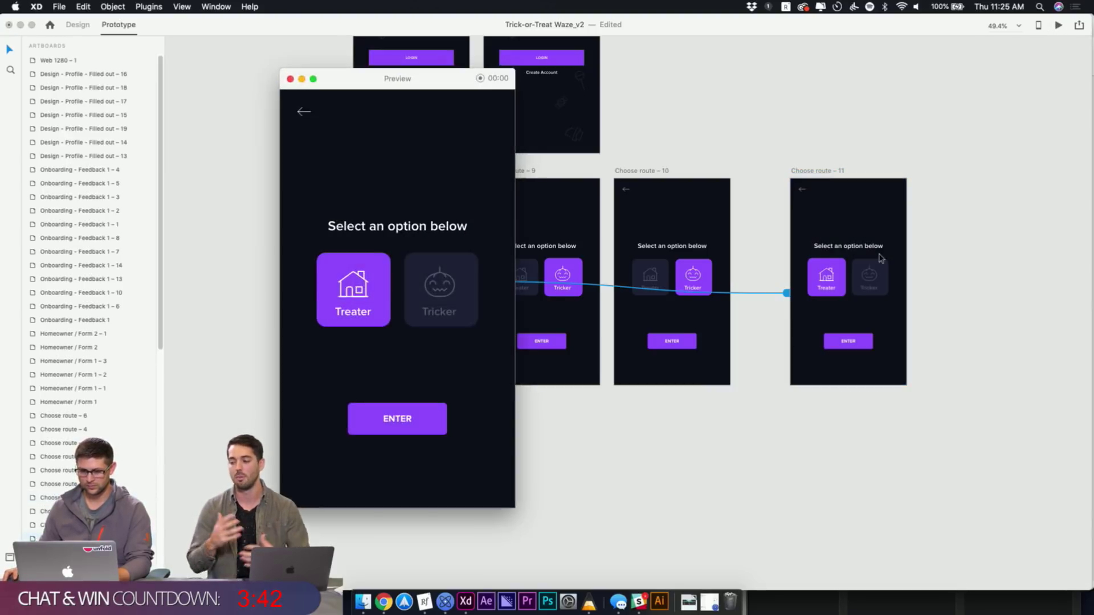
click(372, 297)
click(290, 81)
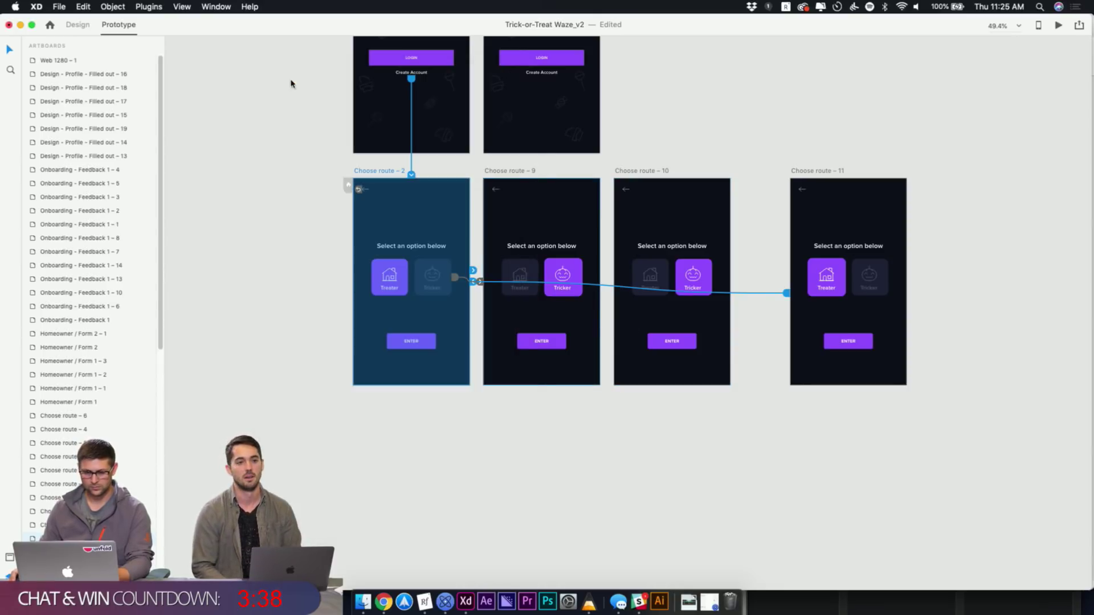
Set the Treater button's tap interaction from Choose route – 10 to Choose route – 11 to Ease In easing with a 0.1 s duration
click(641, 170)
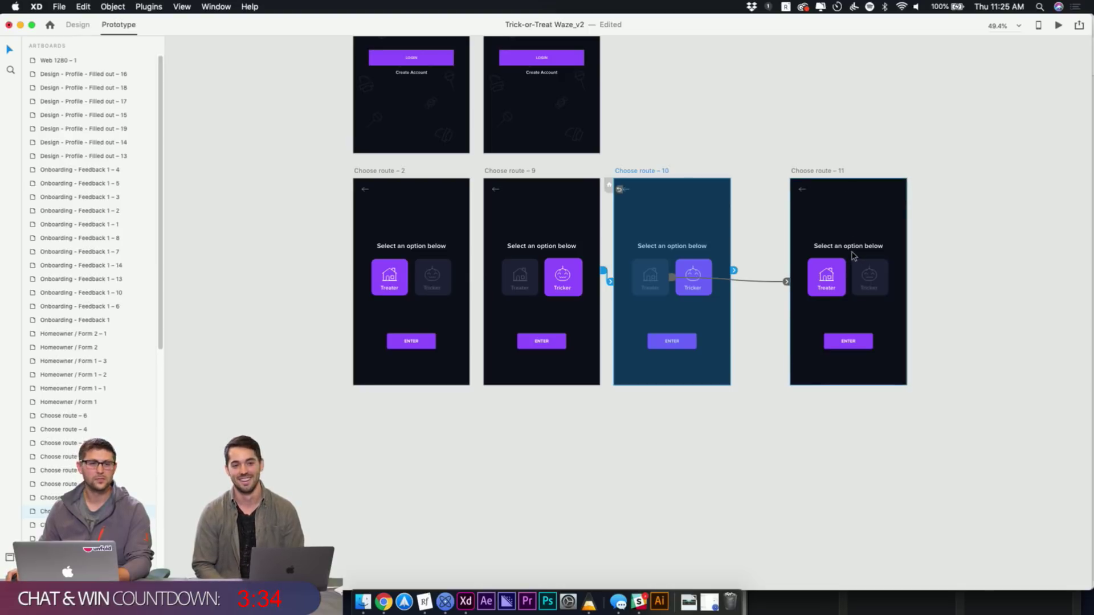
click(757, 167)
click(642, 172)
click(702, 277)
click(798, 175)
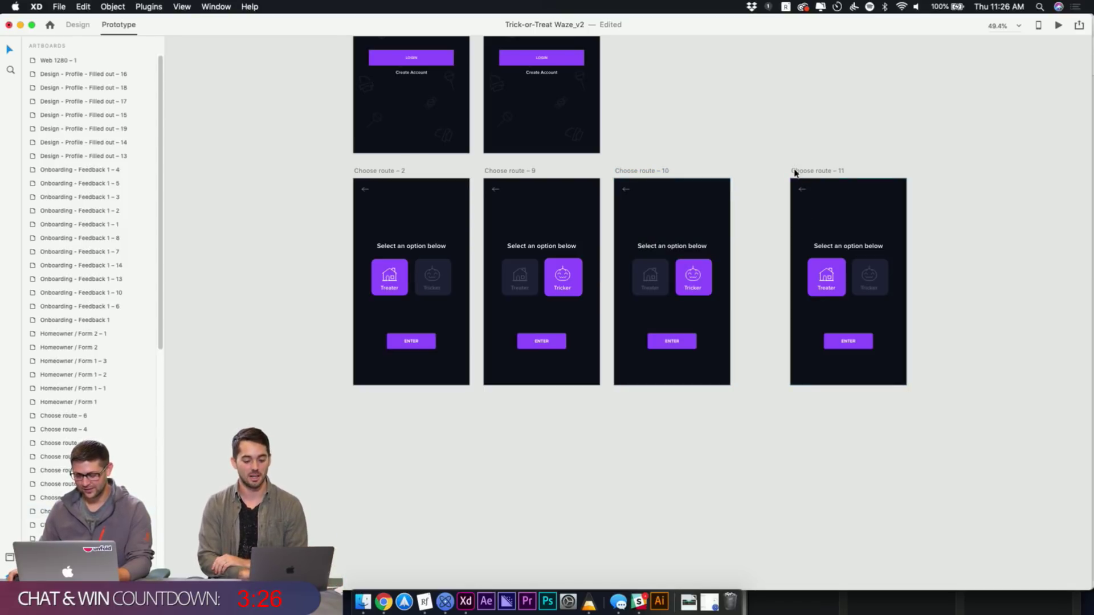
click(648, 172)
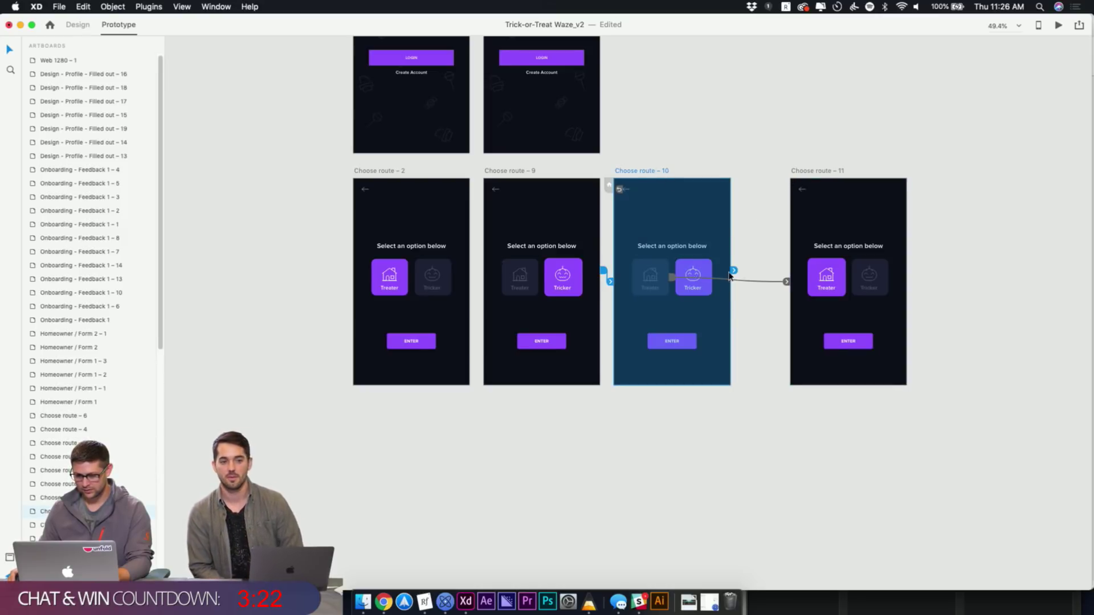
click(667, 277)
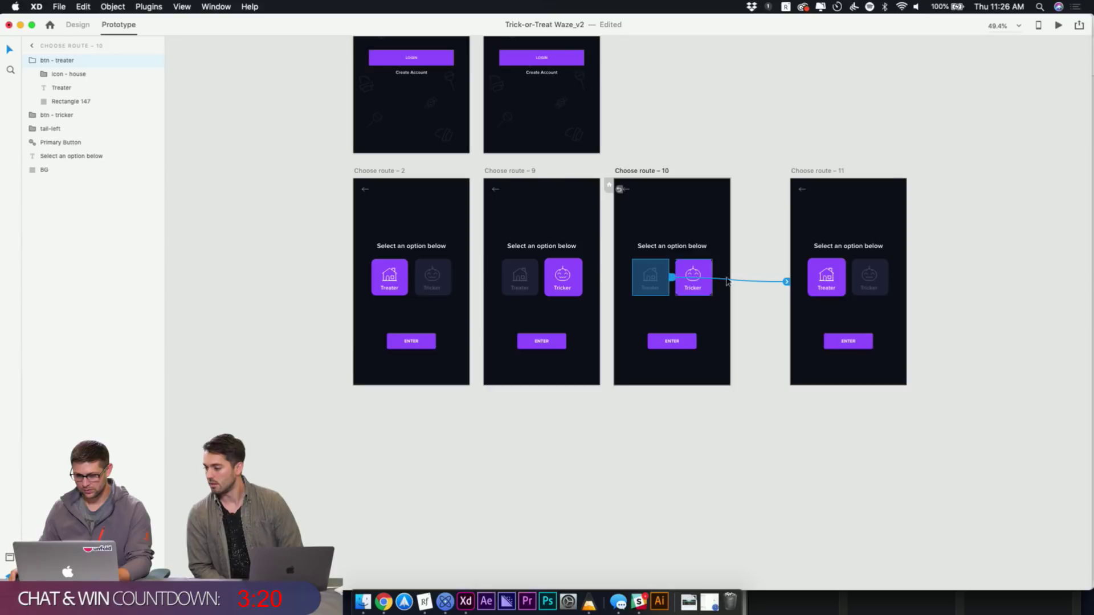
click(786, 281)
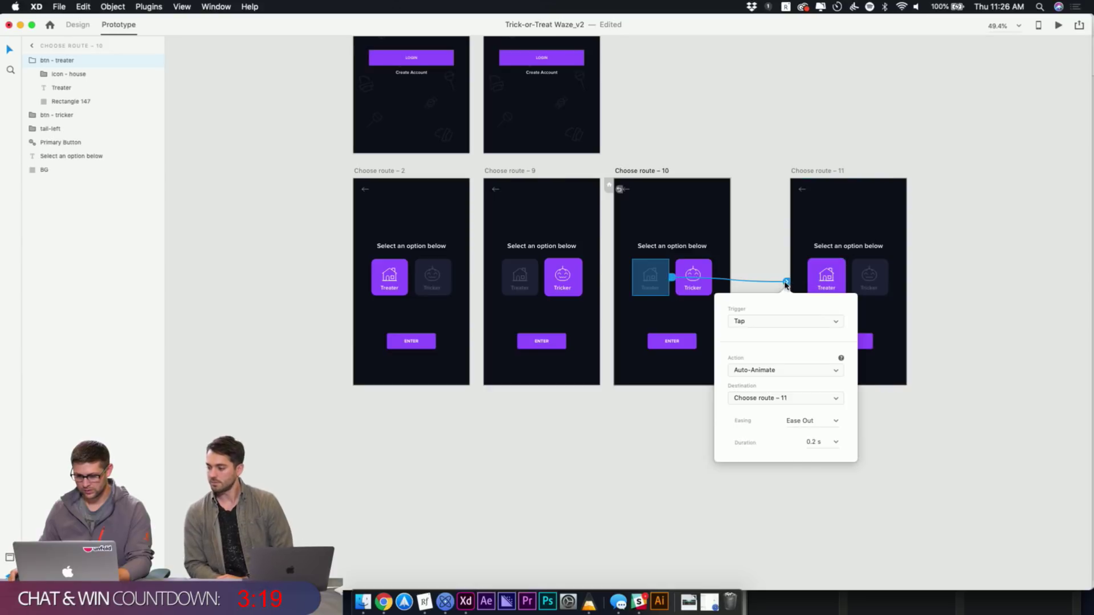
click(836, 422)
click(808, 454)
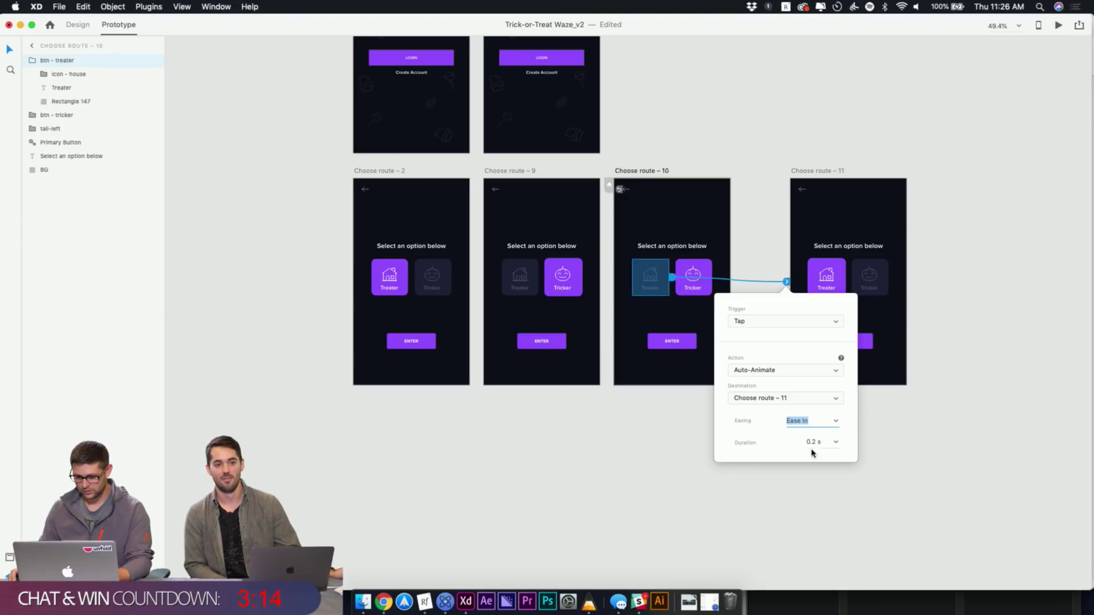
scroll(813, 442, down, 1)
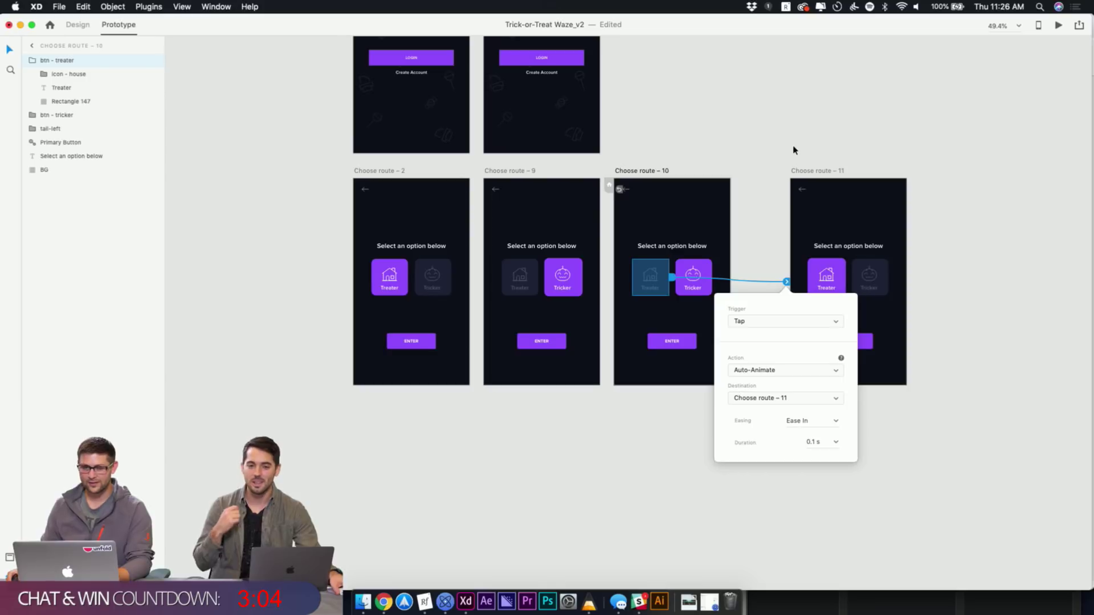
click(767, 158)
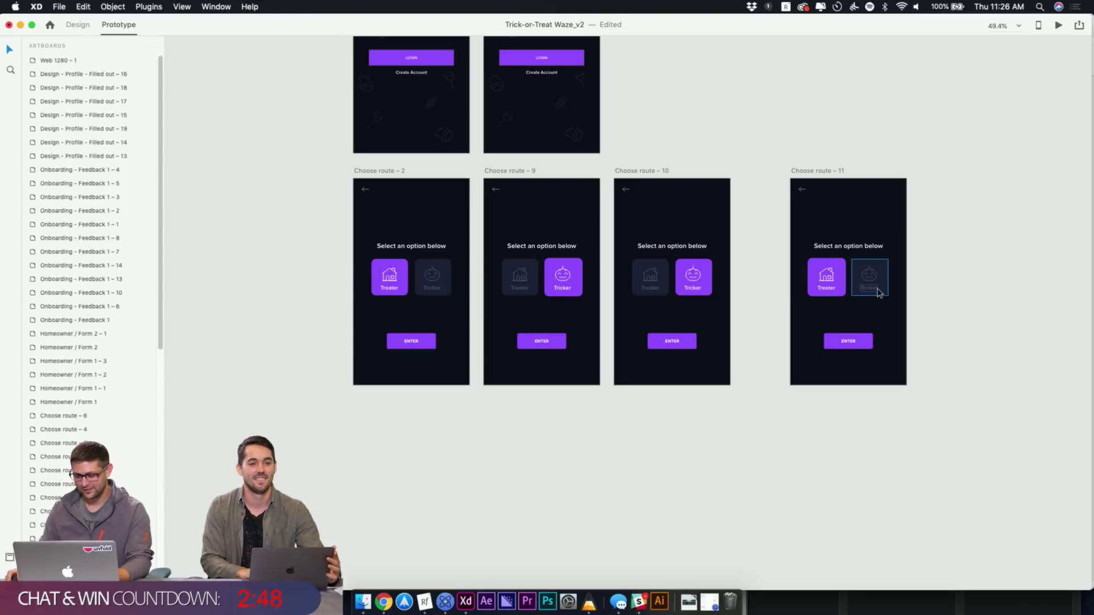
Check the interaction settings of the Treater button's link on Choose route – 10 and of the Choose route – 11 artboard
click(652, 286)
drag(673, 277, 787, 294)
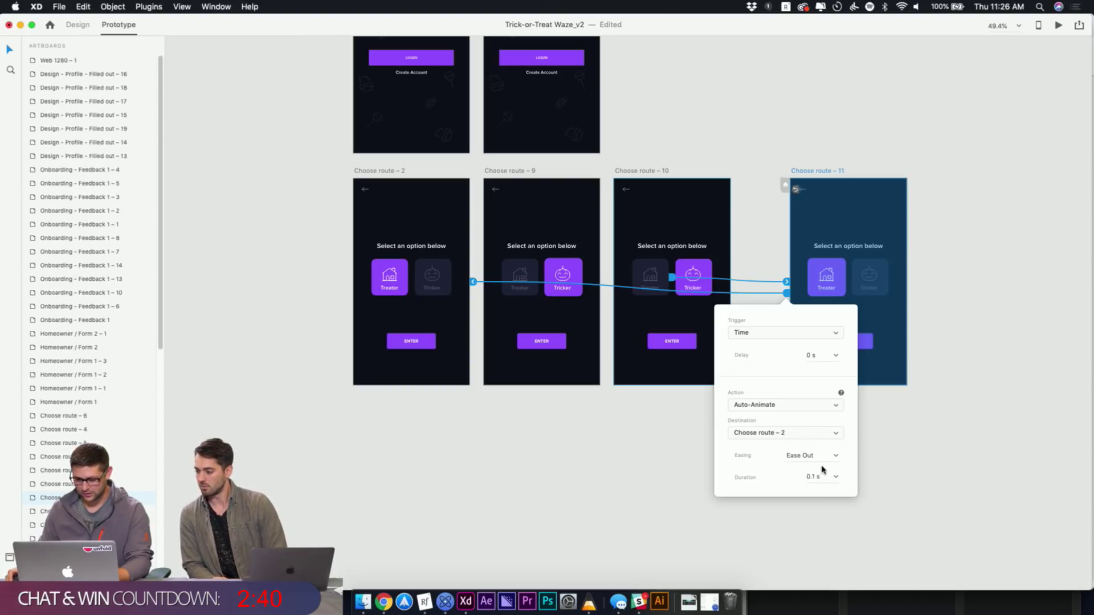
click(950, 209)
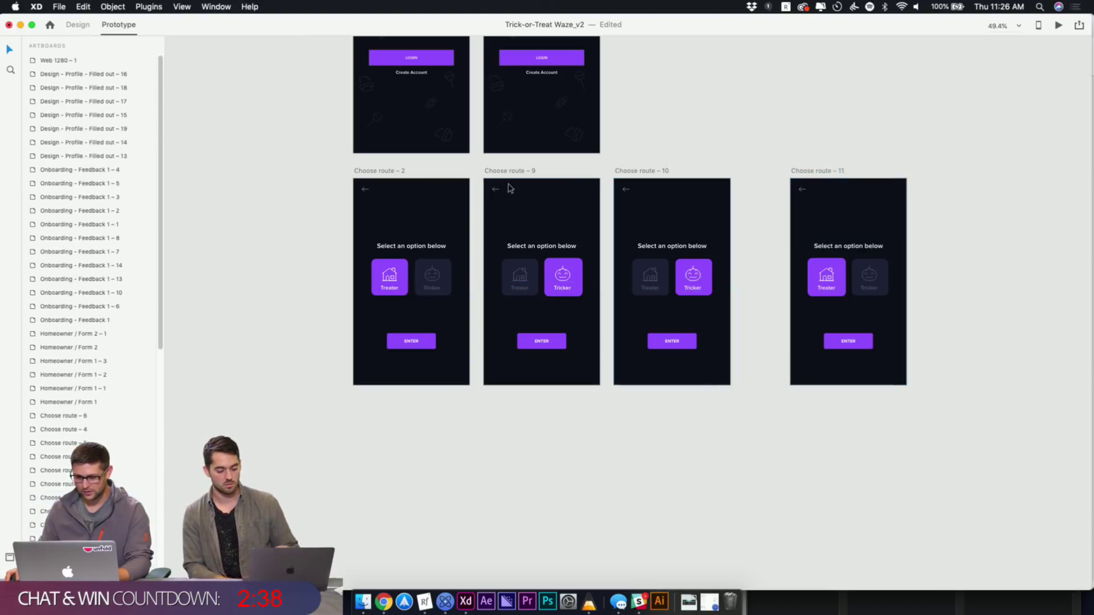
Preview the prototype starting from Choose route – 2, toggle repeatedly between Treater and Tricker, and close the preview
click(363, 172)
click(1058, 24)
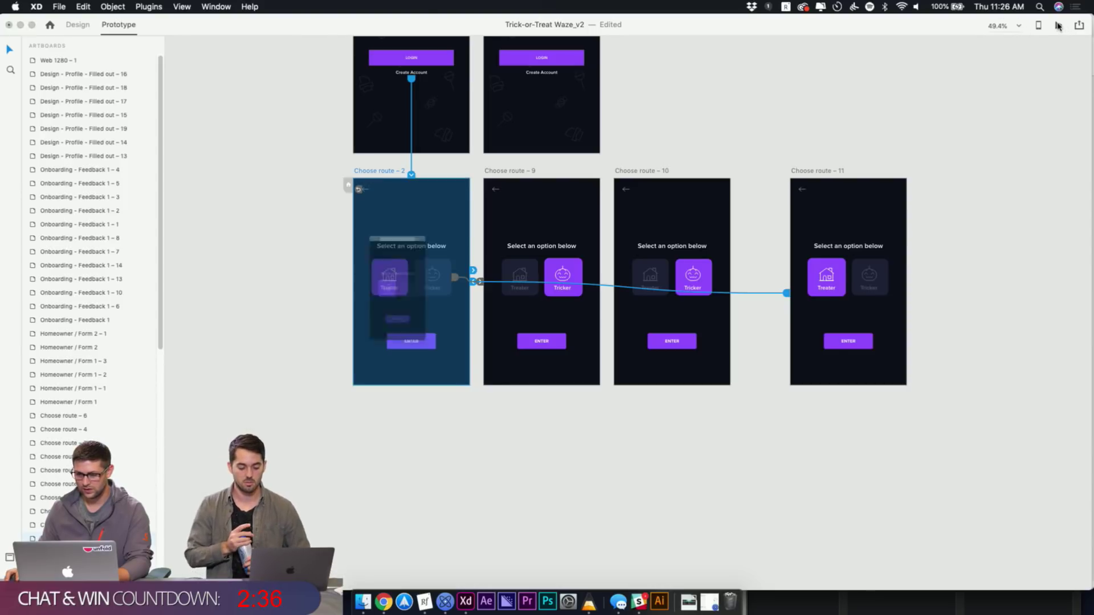
click(442, 303)
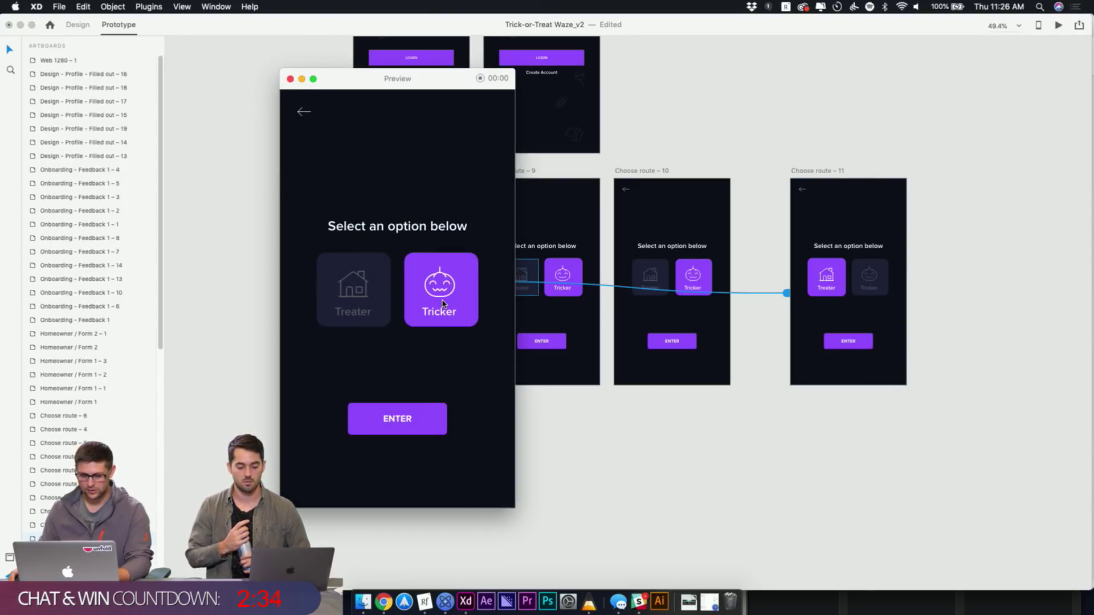
click(380, 289)
click(449, 286)
click(360, 286)
click(376, 290)
click(393, 293)
click(439, 292)
click(439, 292)
click(439, 289)
click(440, 289)
click(442, 291)
click(443, 291)
click(384, 287)
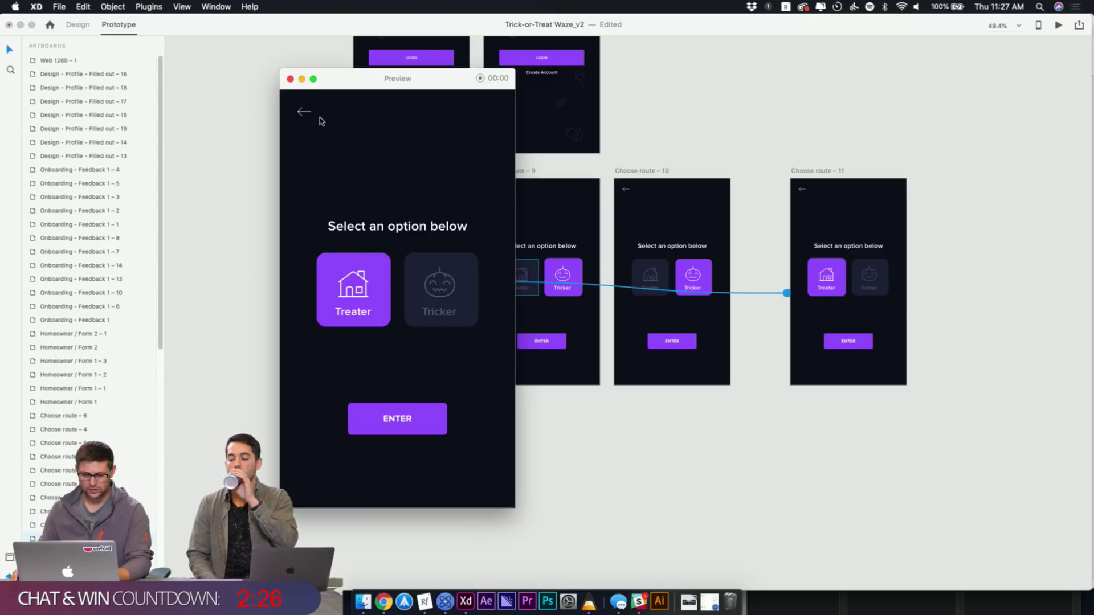
click(290, 79)
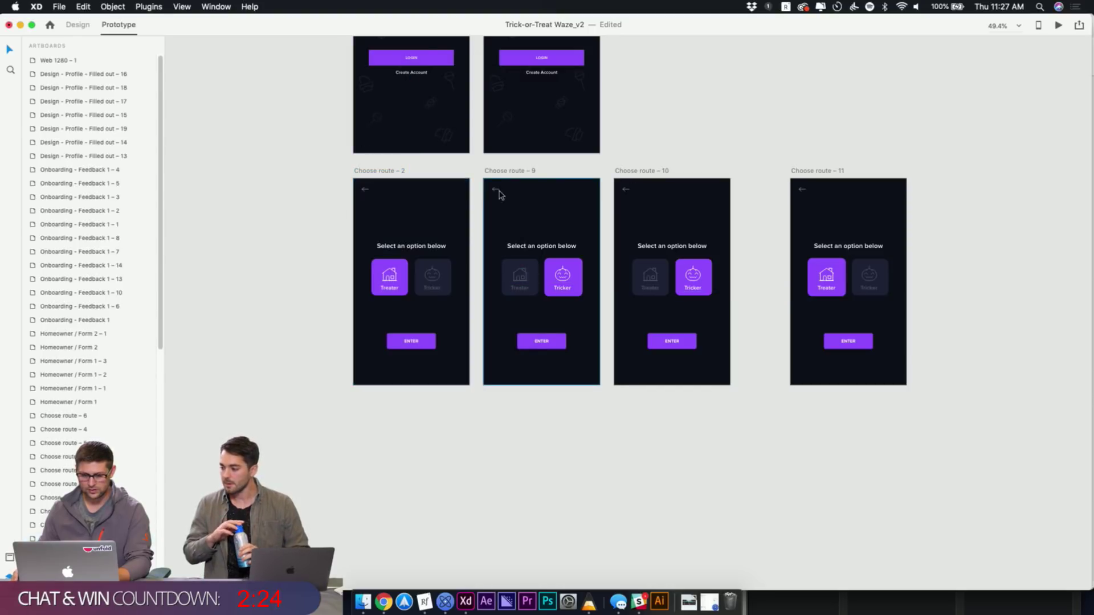
Link the back arrow on Choose route – 2 to Welcome Screen – 1 with a Tap trigger
scroll(594, 142, up, 4)
scroll(594, 141, left, 2)
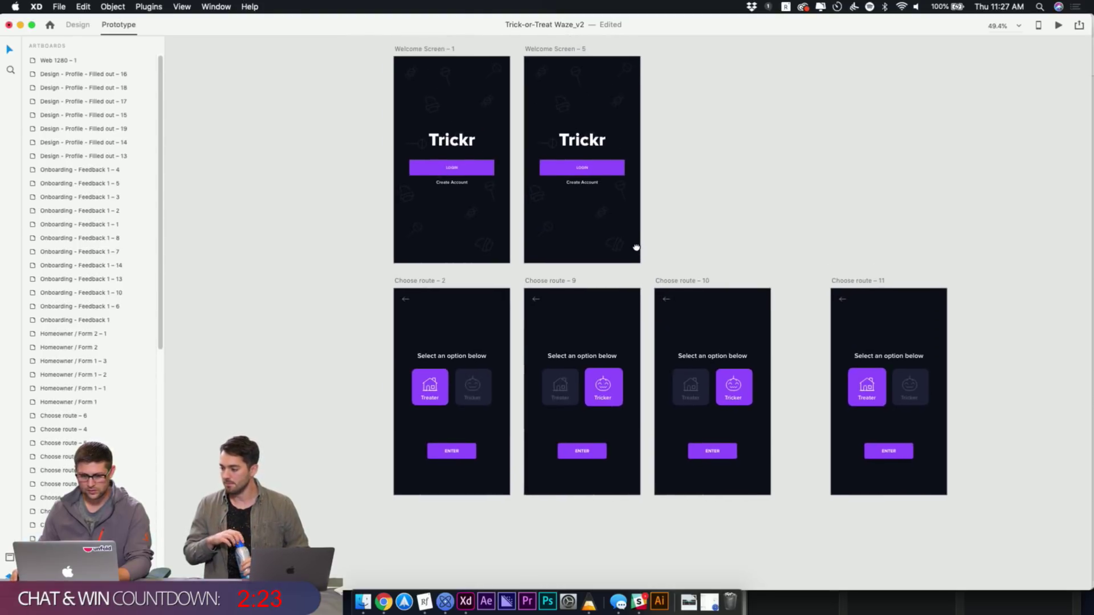
click(402, 299)
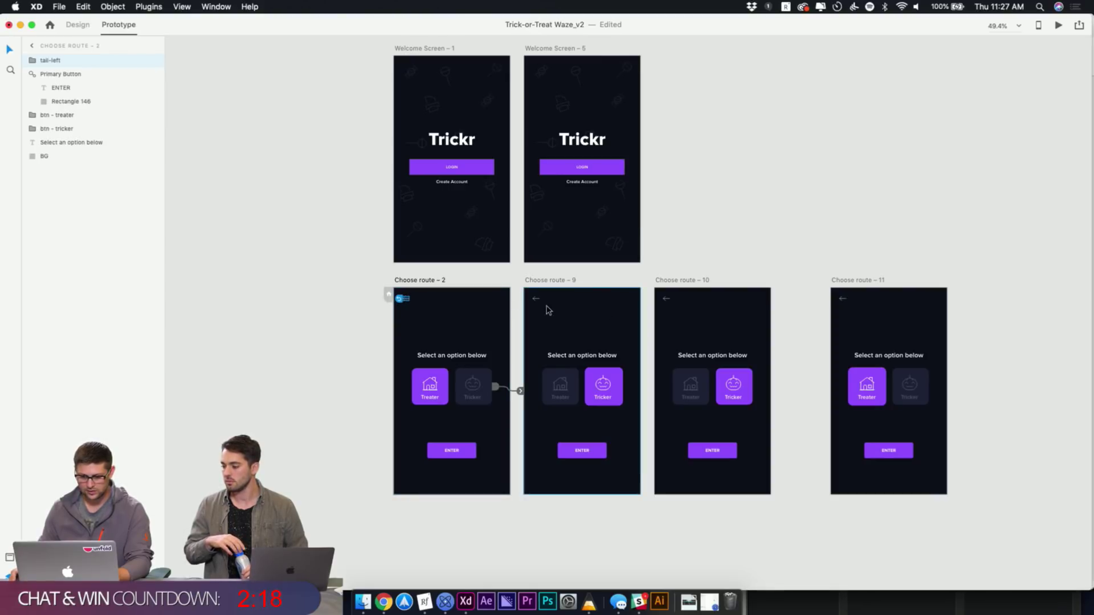
click(663, 299)
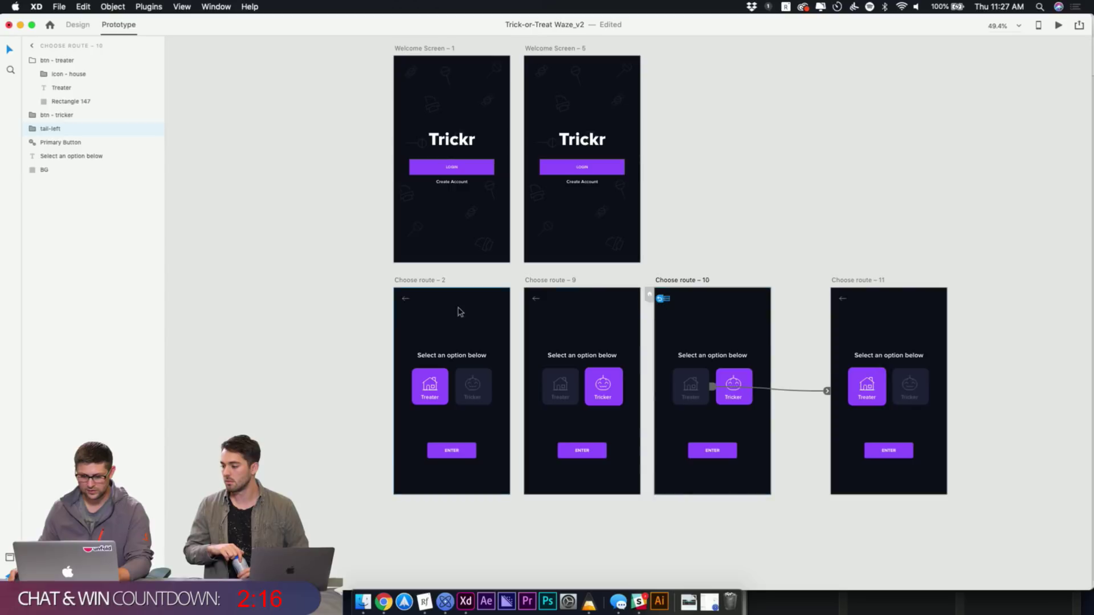
click(405, 301)
click(399, 299)
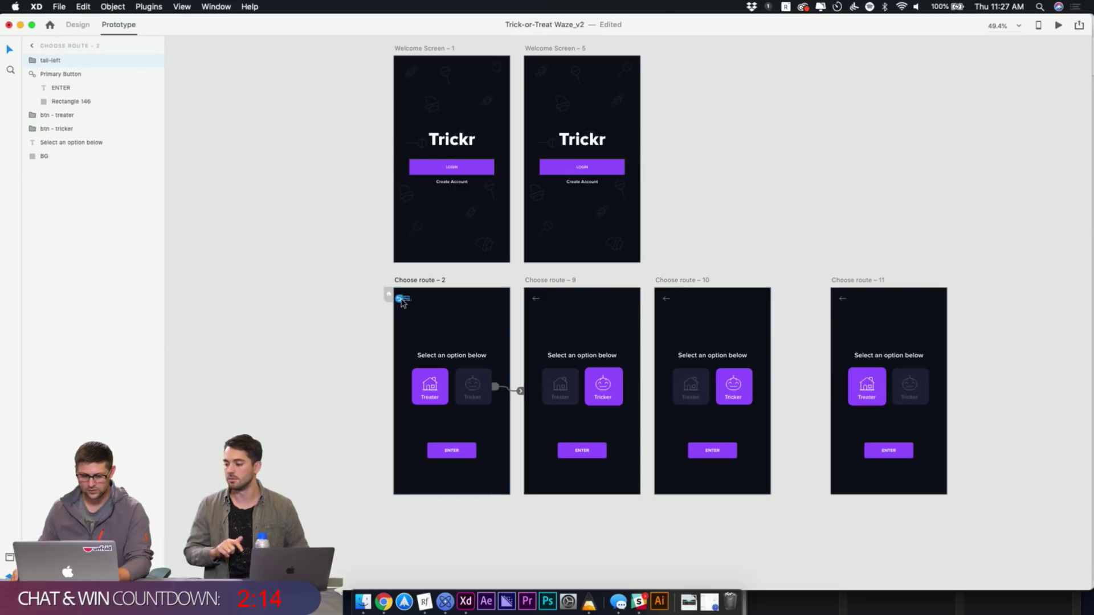
drag(400, 302, 401, 207)
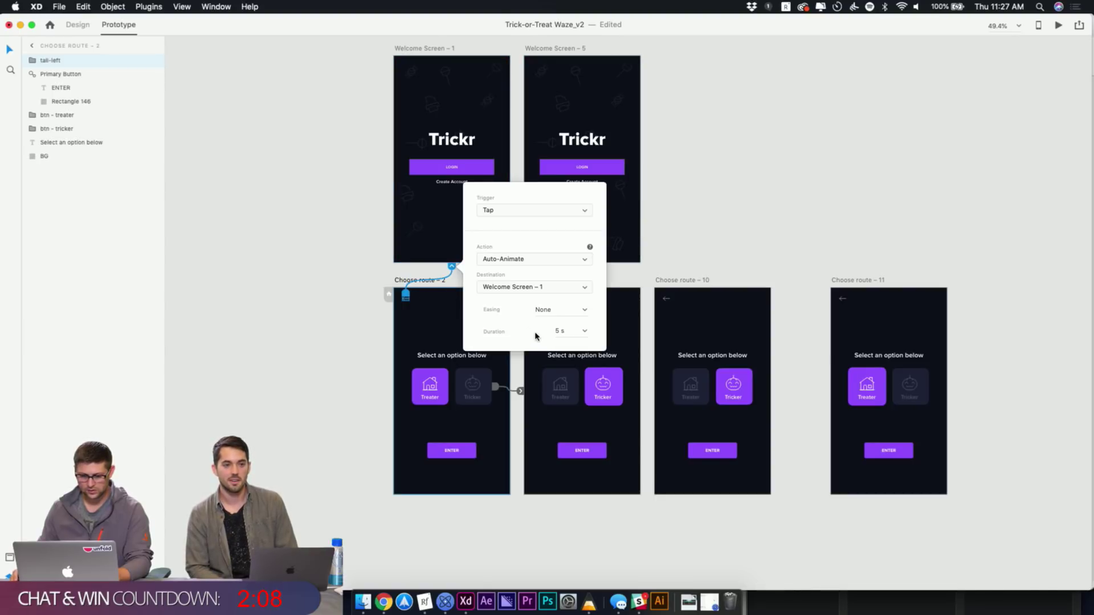
click(565, 258)
click(561, 250)
click(686, 210)
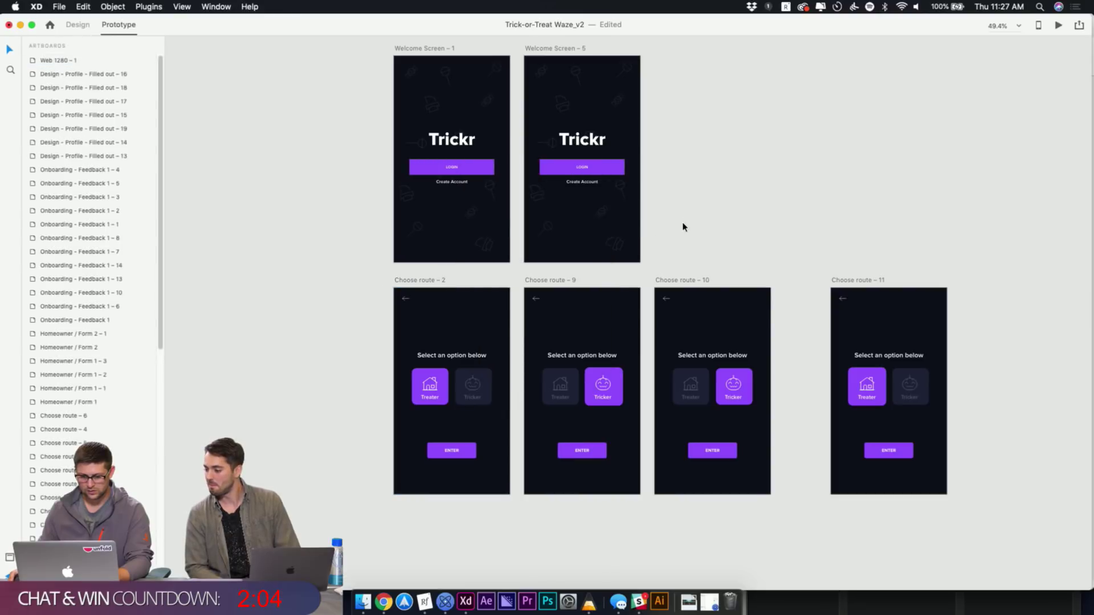
Replace the back arrow on Choose route – 9 with a copy of the linked back arrow from Choose route – 2
click(404, 299)
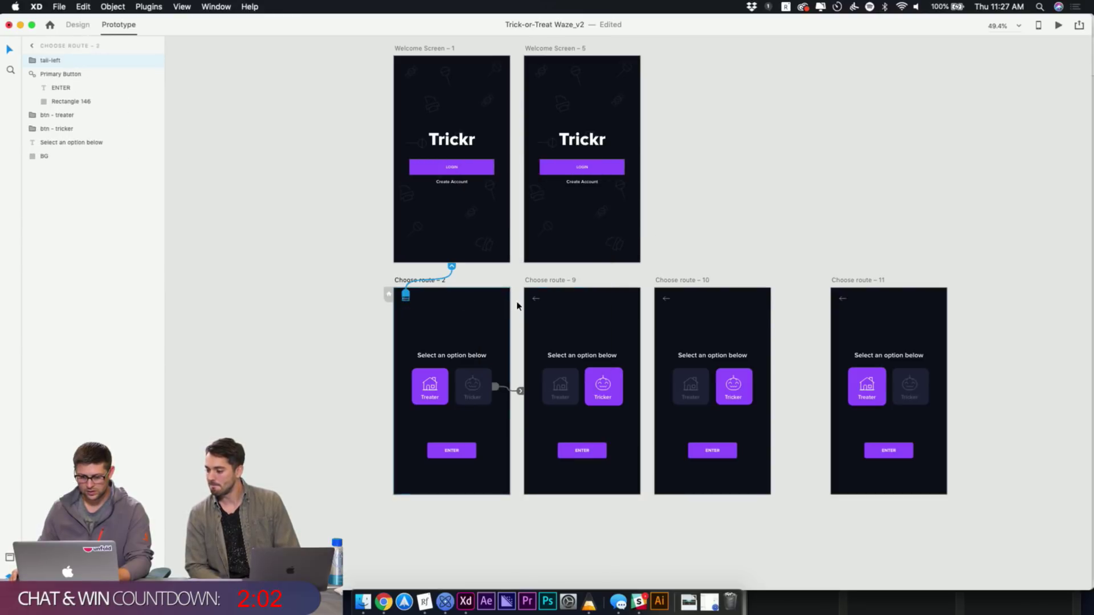
click(534, 299)
key(Delete)
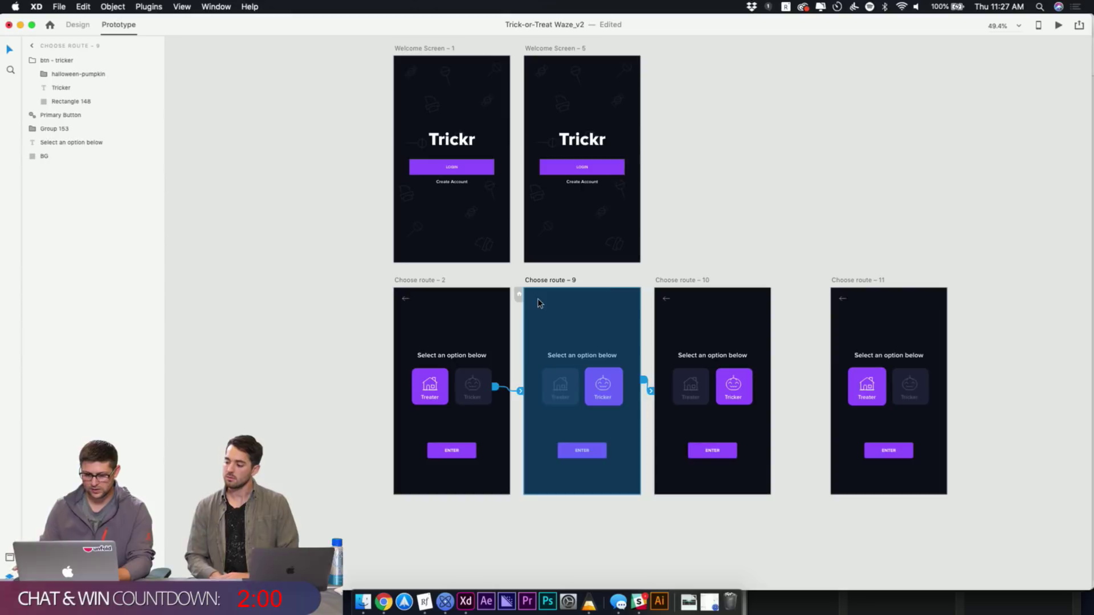
key(super+z)
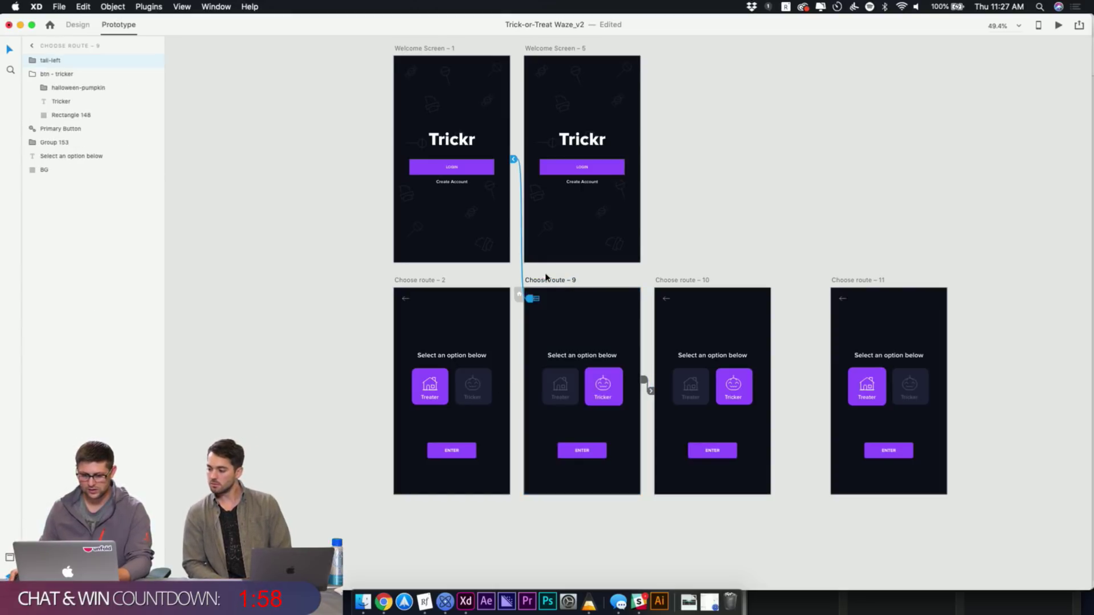
click(687, 254)
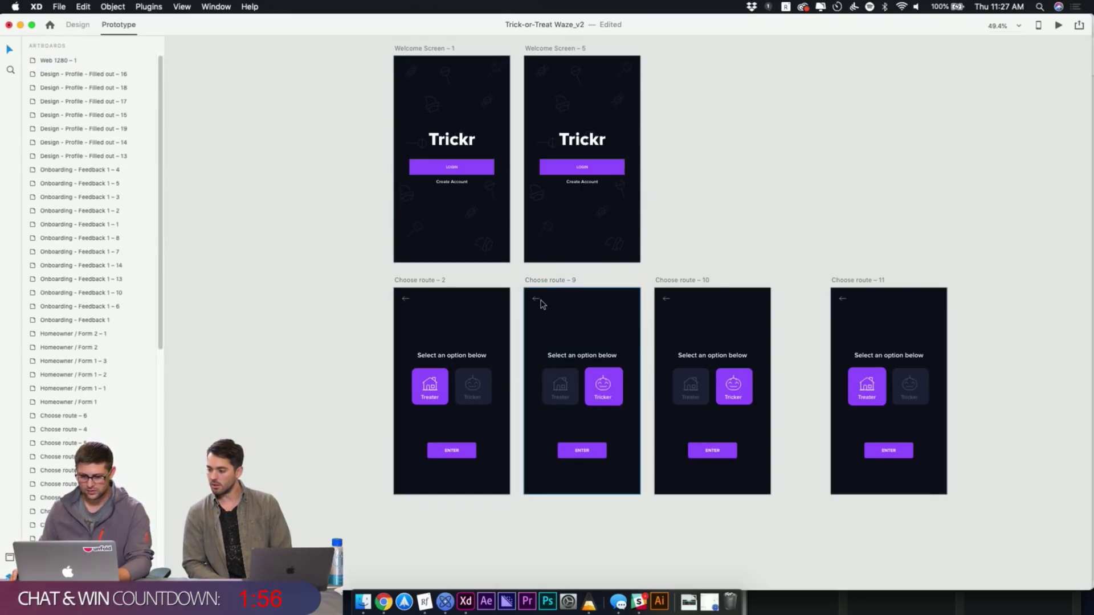
Replace the back arrow on Choose route – 10 with the copied arrow linked to Welcome Screen – 1
click(667, 299)
key(Delete)
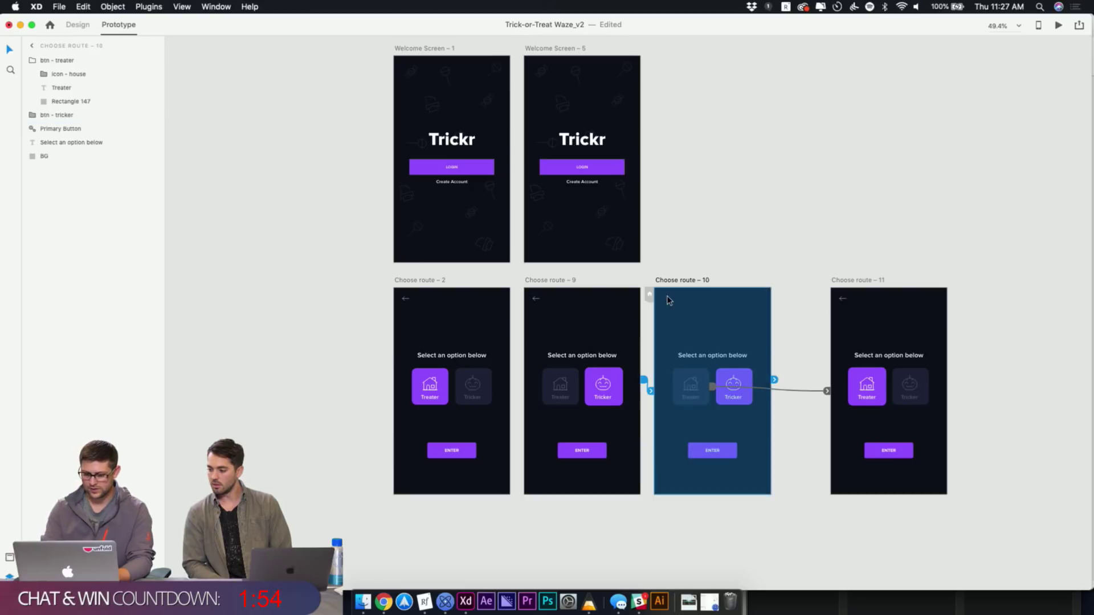
click(674, 283)
key(super+z)
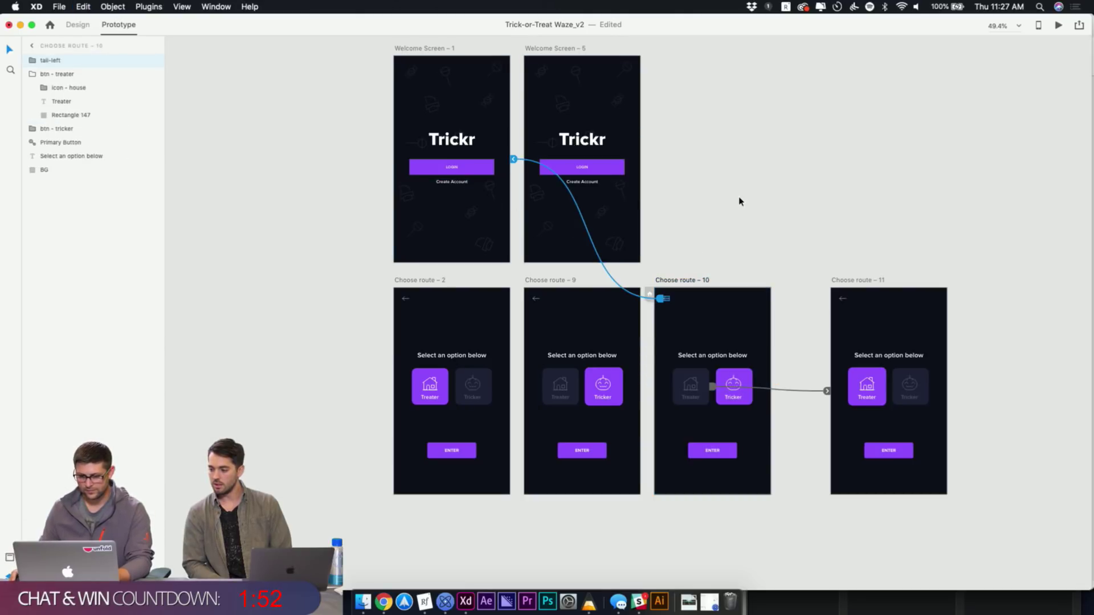
Replace the back arrow on Choose route – 11 with the copied arrow linked to Welcome Screen – 1
click(839, 295)
key(Delete)
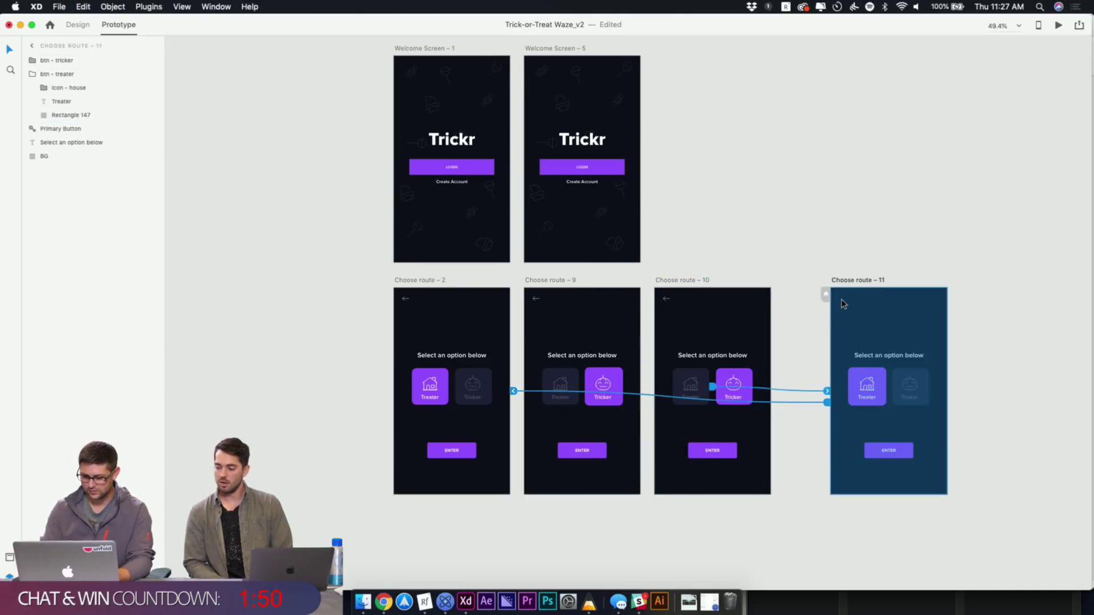
click(842, 280)
key(super+z)
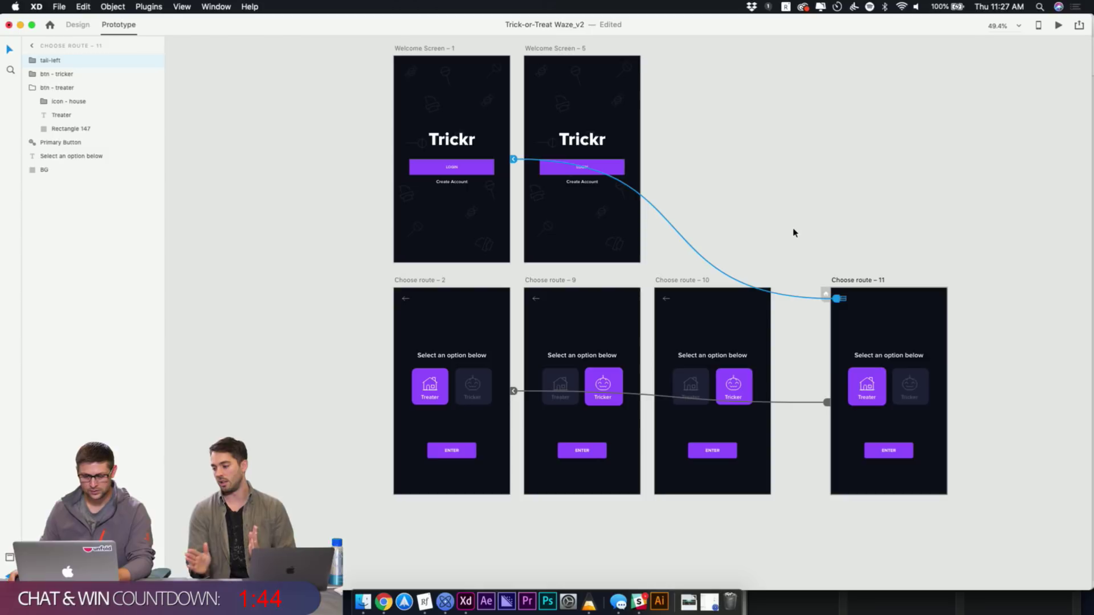
click(758, 214)
Select all the Choose route artboards together to review their prototype connections
drag(779, 286, 715, 259)
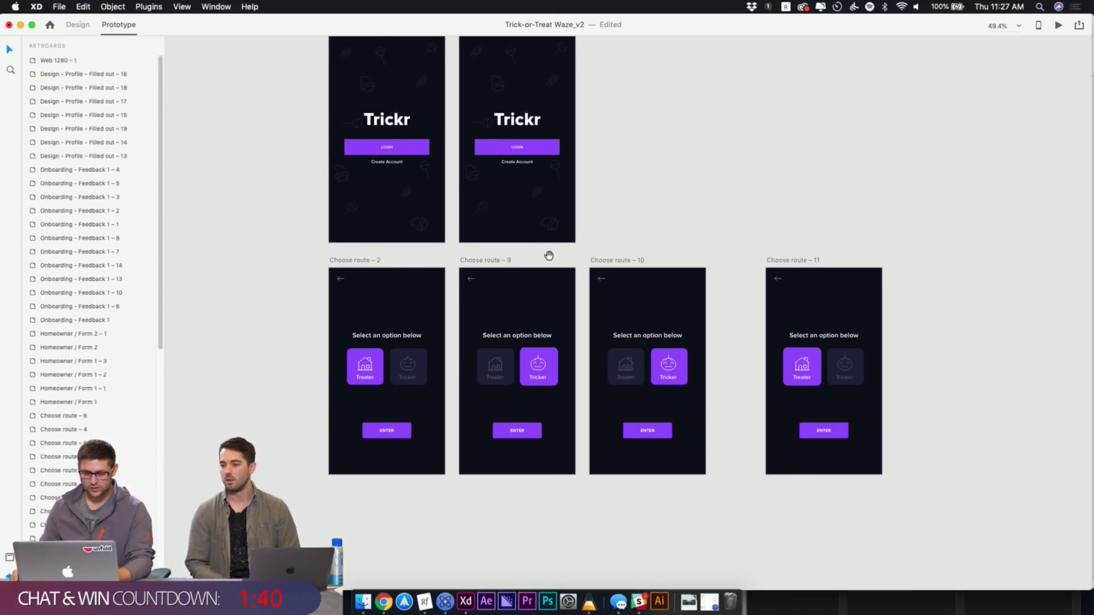
drag(549, 258, 485, 318)
scroll(449, 297, down, 2)
drag(236, 279, 869, 534)
click(612, 267)
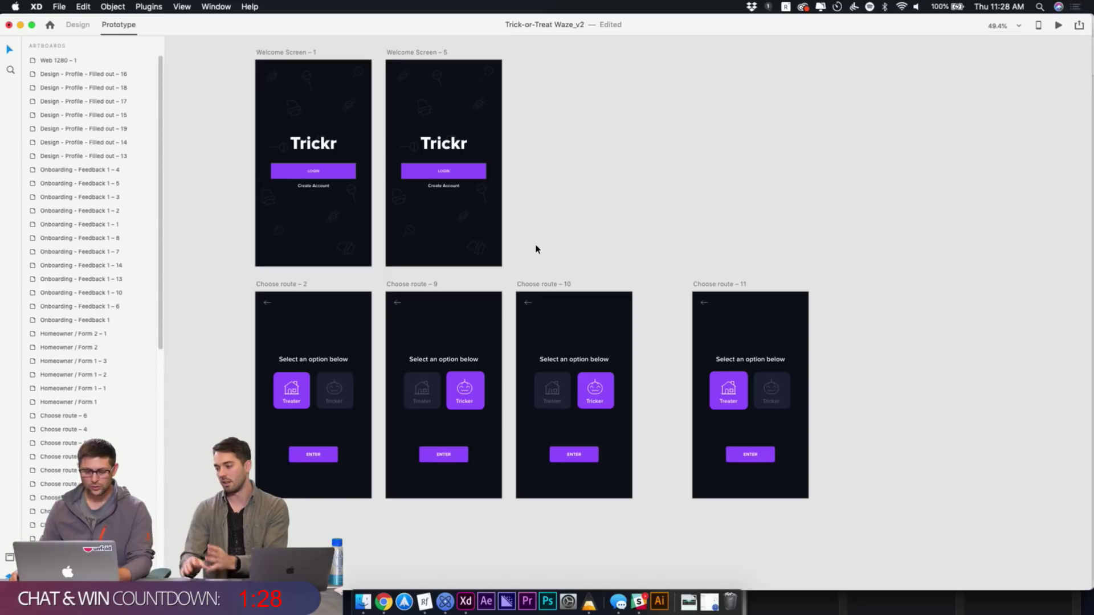
Examine the ENTER and Tricker buttons on Choose route – 10 and their layers and connections
click(578, 456)
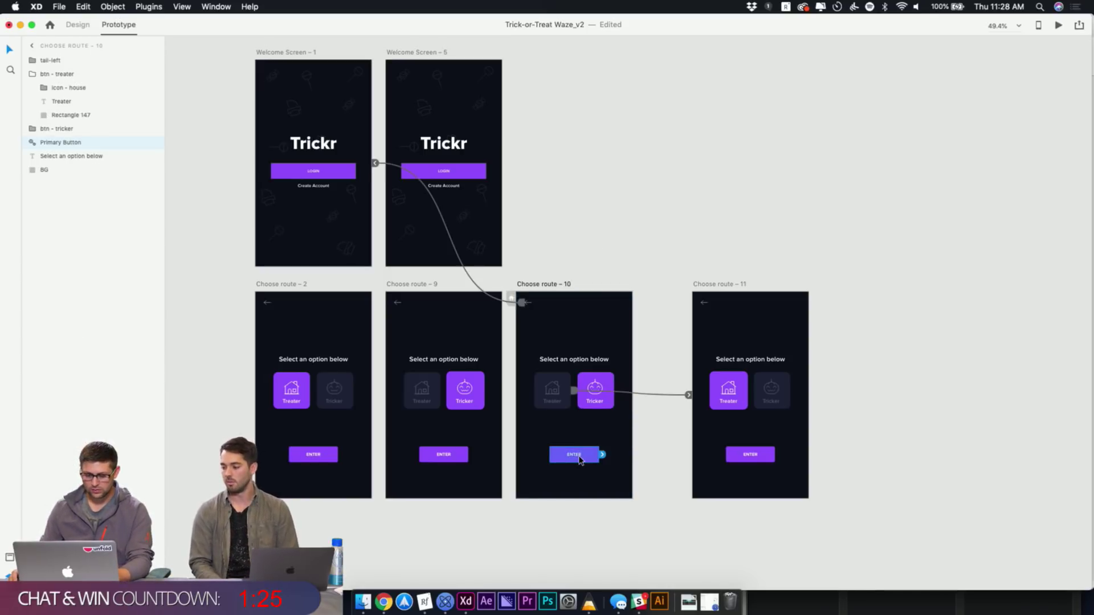
click(589, 247)
click(547, 284)
click(564, 459)
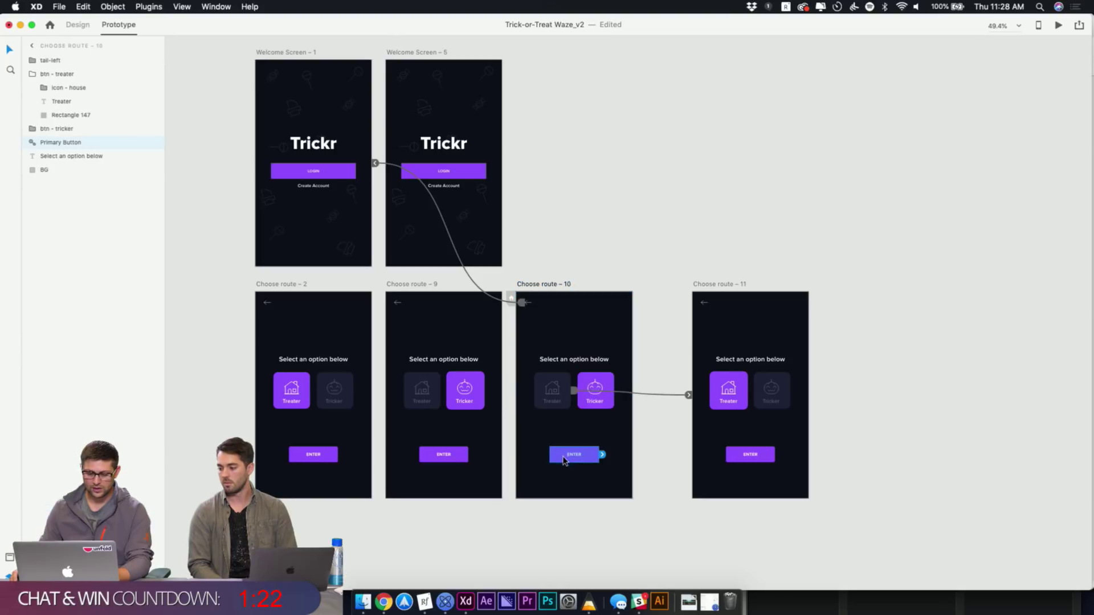
click(595, 392)
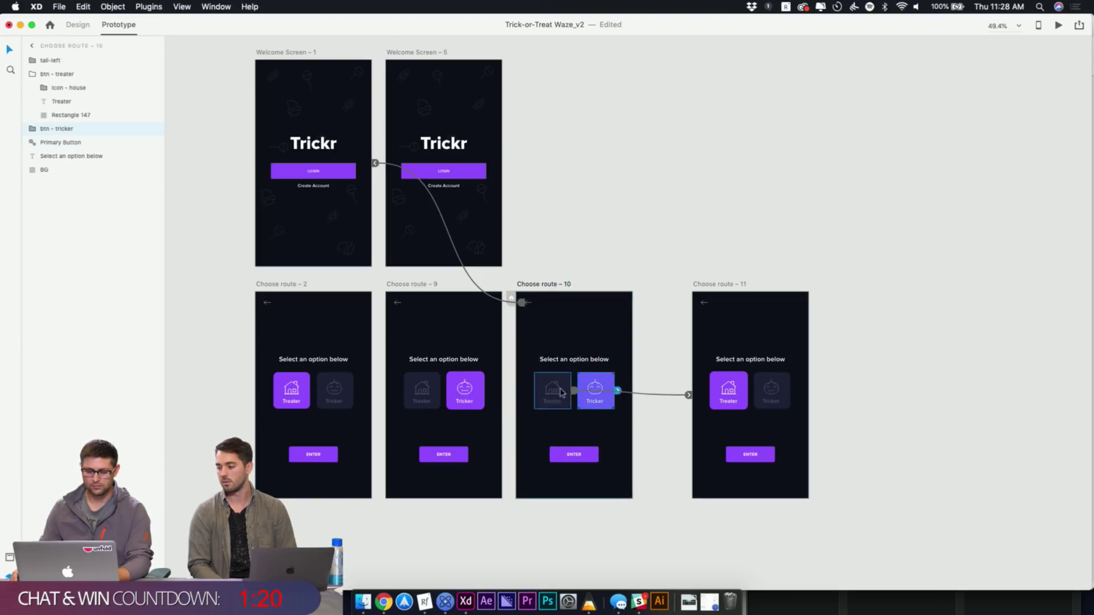
click(1000, 124)
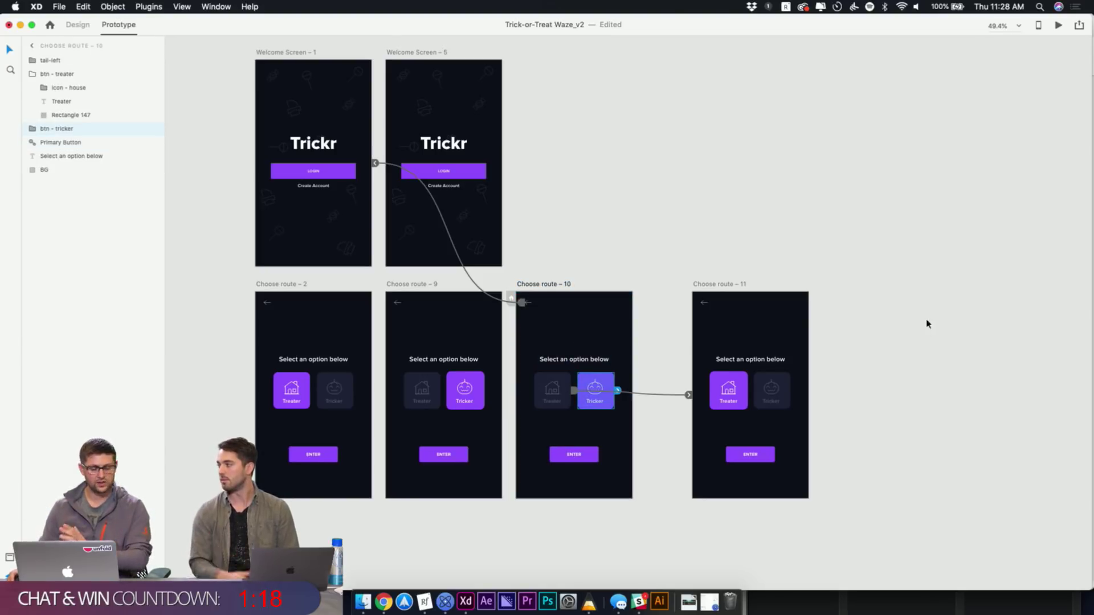
click(562, 457)
click(591, 273)
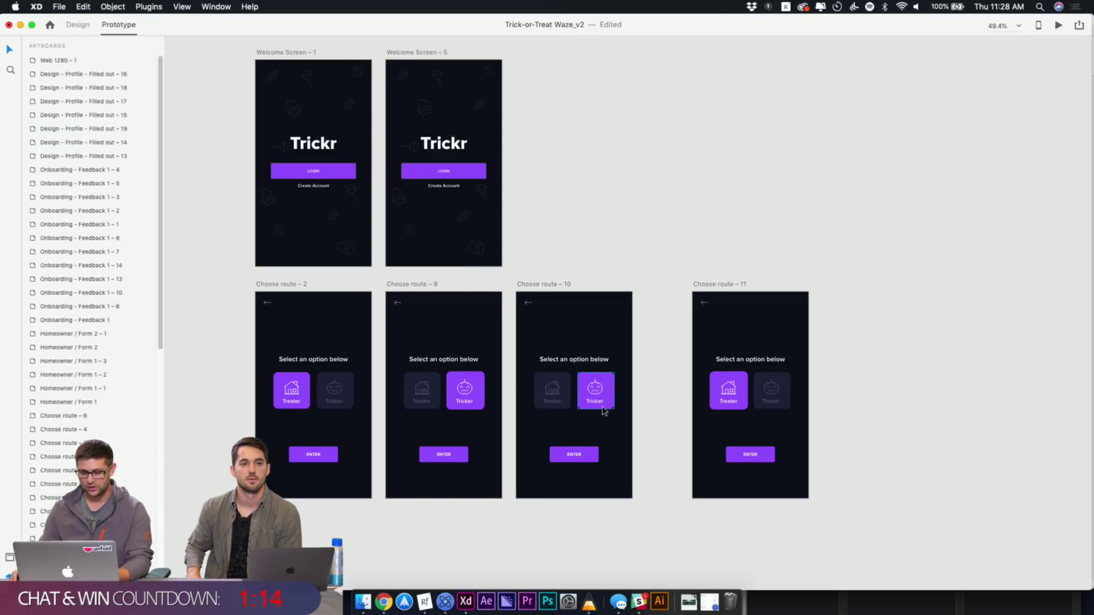
Try recolouring the ENTER button's rectangle on Choose route – 10 with Gray 3 (Light) #AEB2C4 and undo the colour change
double_click(589, 456)
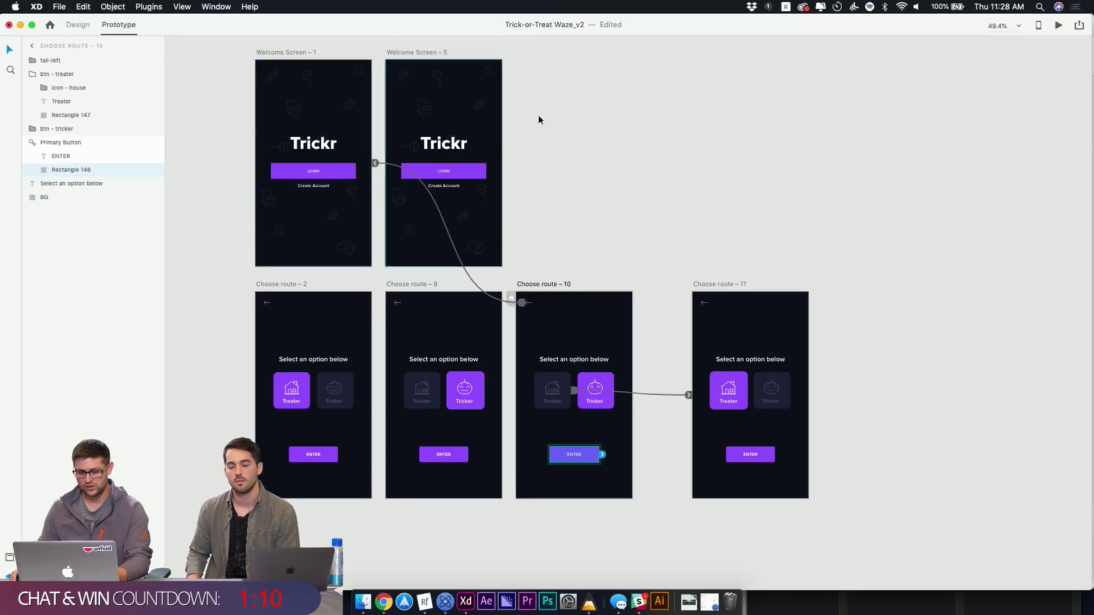
key(super+y)
key(super+y)
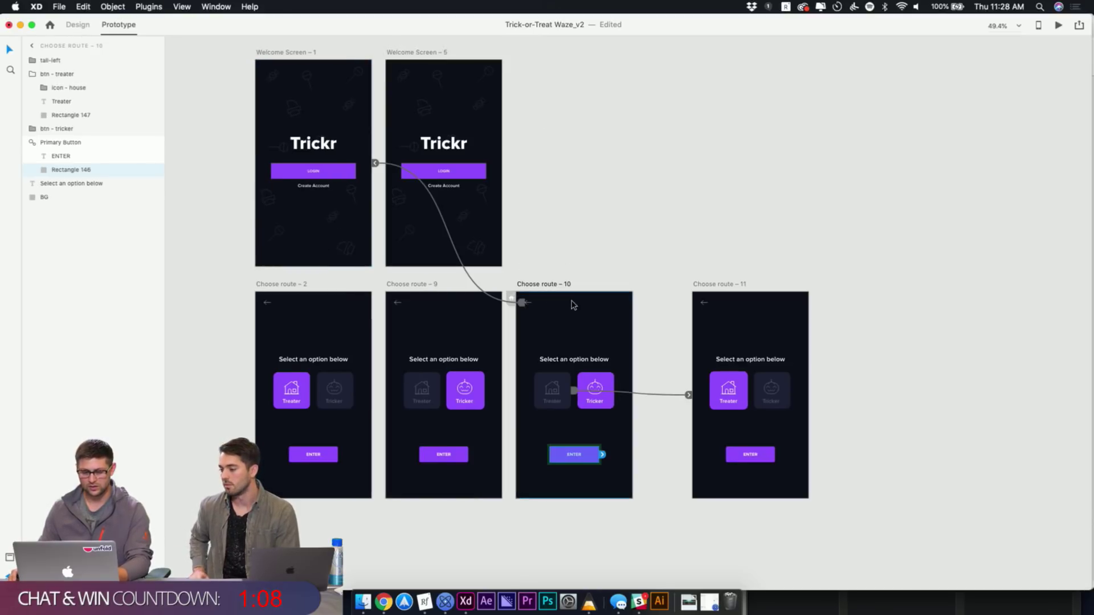
key(super+shift+y)
click(64, 138)
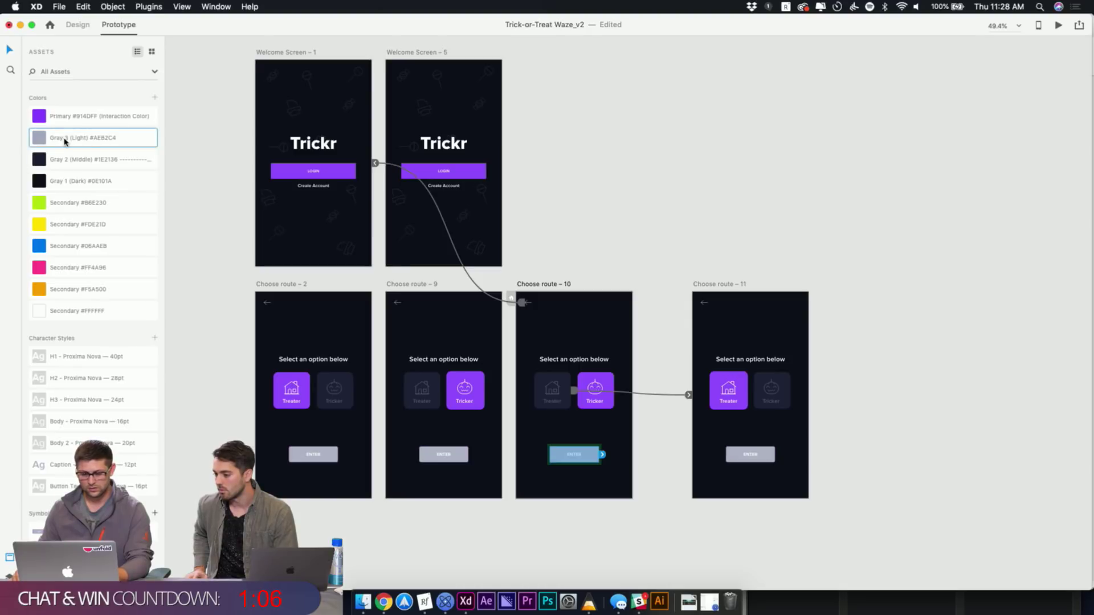
key(super+z)
Ungroup the ENTER button symbol on Choose route – 10 and fill its rectangle with Gray 3 (Light) #AEB2C4
right_click(583, 458)
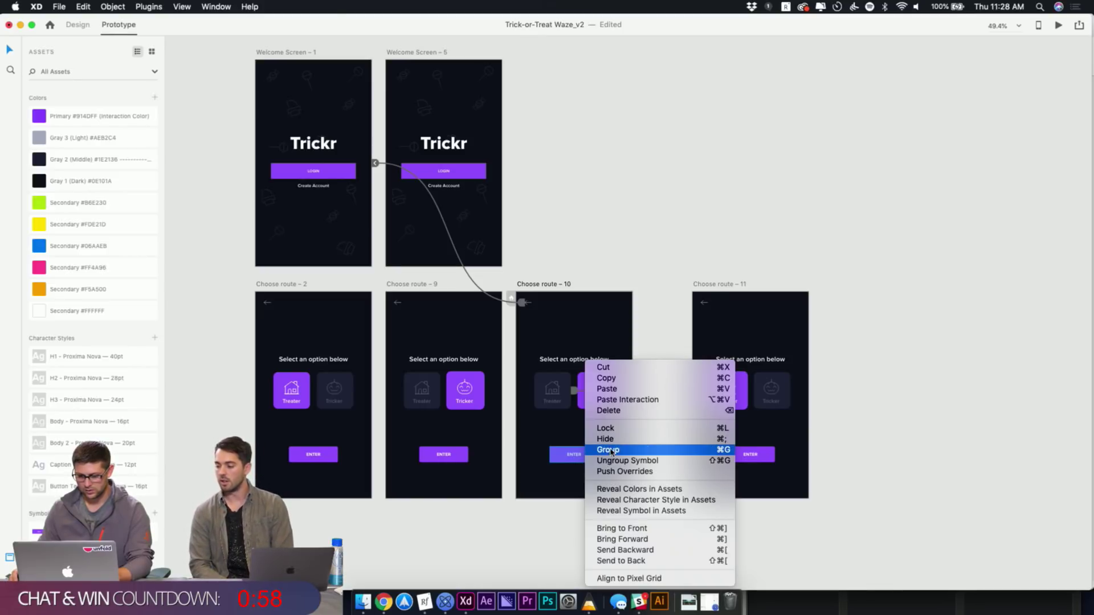
click(545, 540)
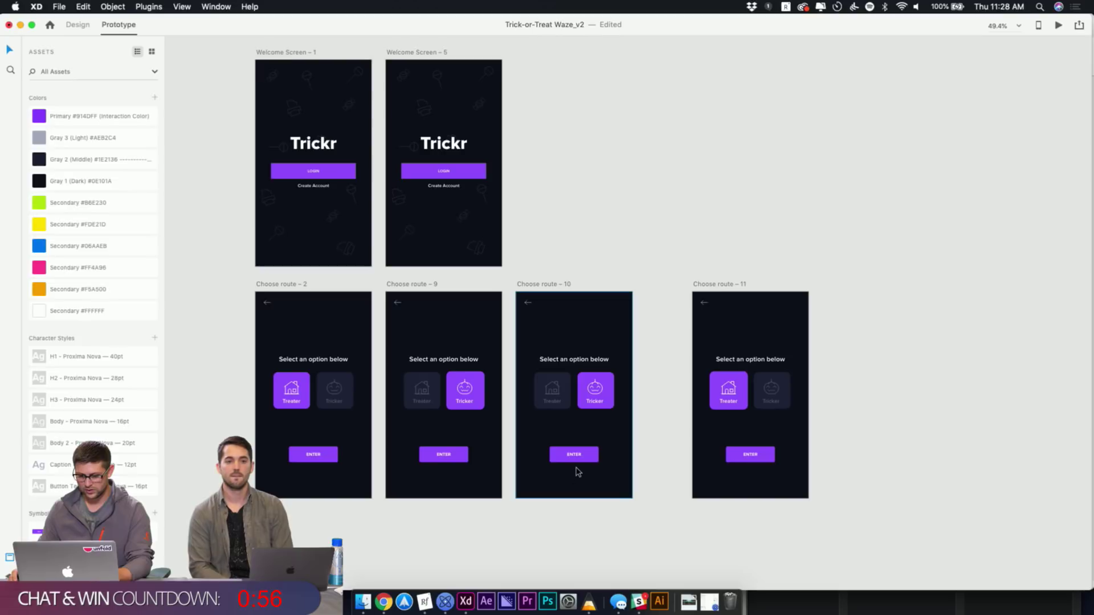
click(584, 461)
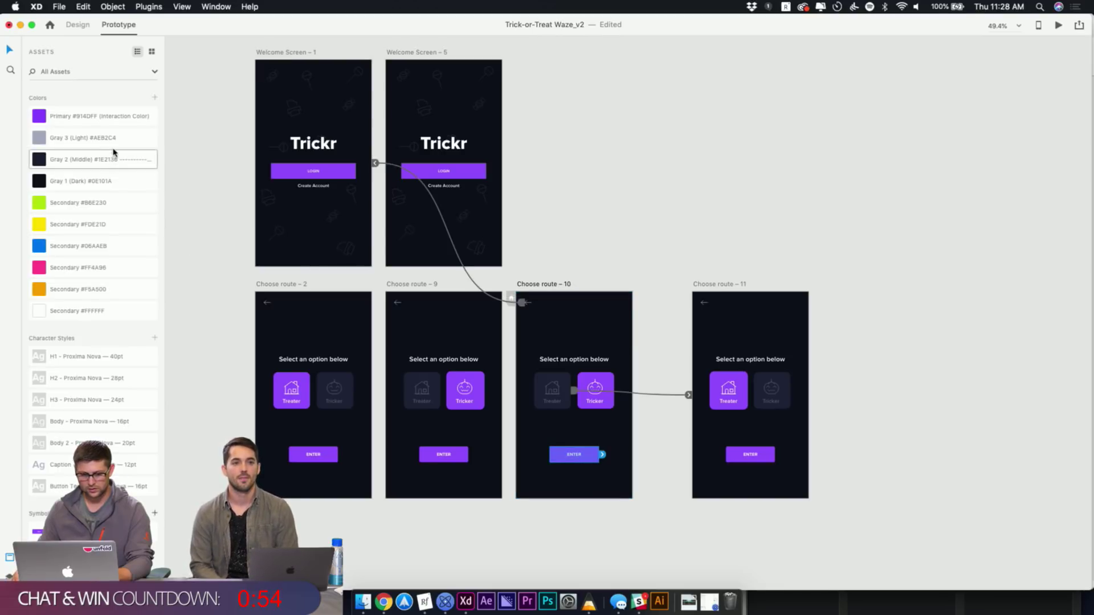
click(670, 187)
click(578, 455)
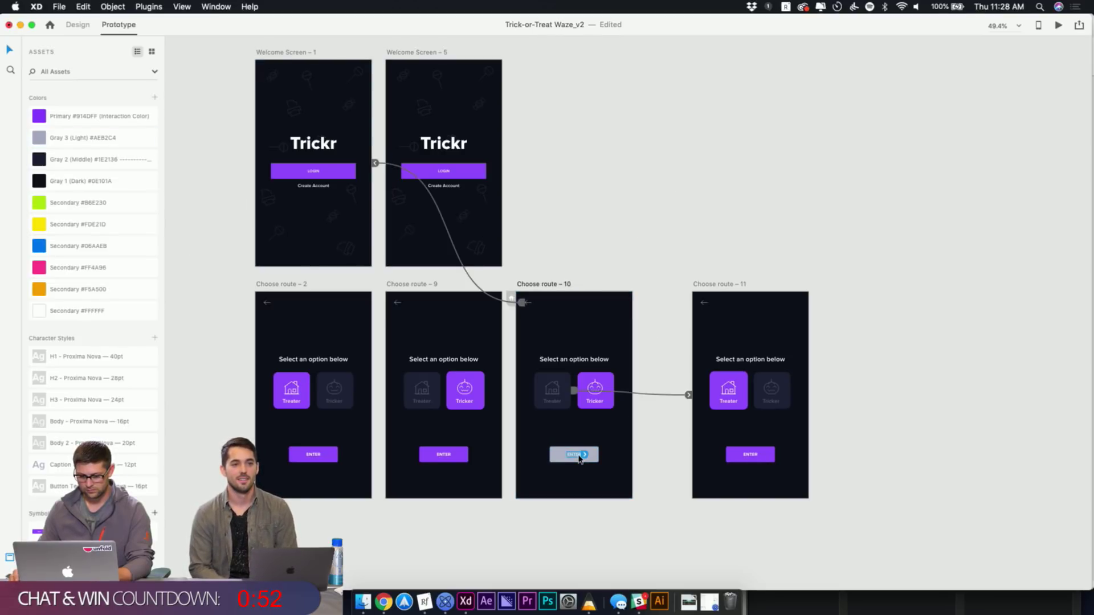
key(Escape)
click(589, 275)
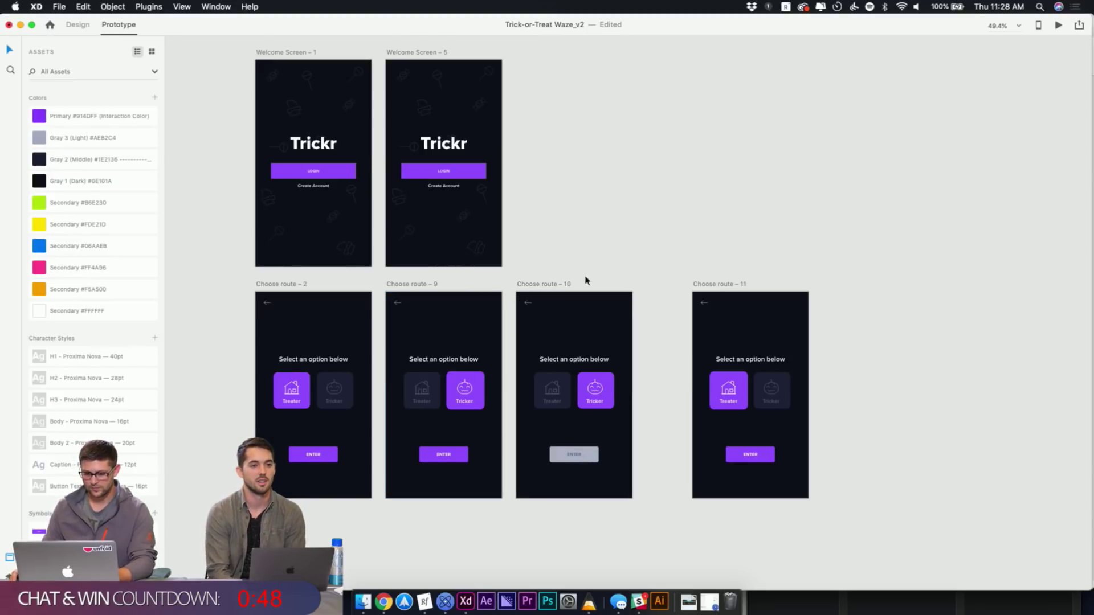
Review the prototype connections of the Choose route – 10, Choose route – 2 and Welcome Screen – 5 artboards
click(551, 286)
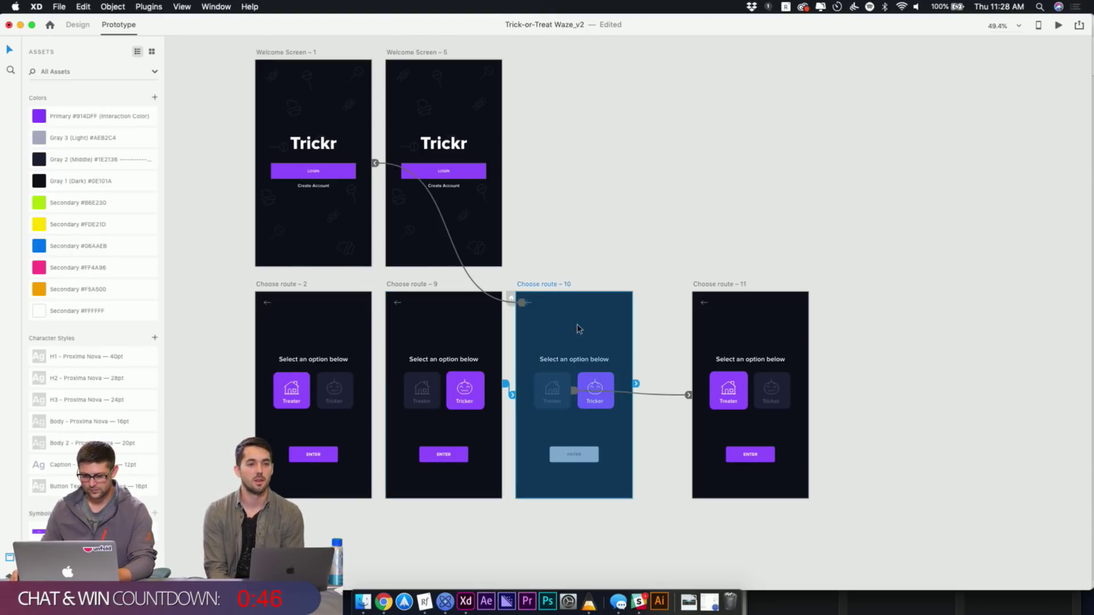
click(333, 296)
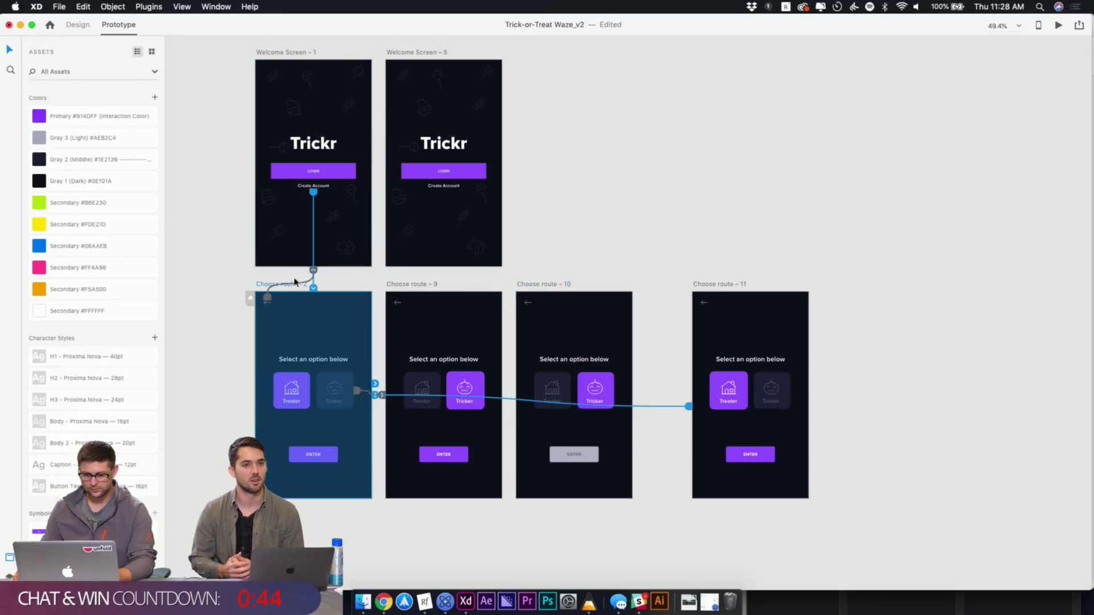
click(412, 93)
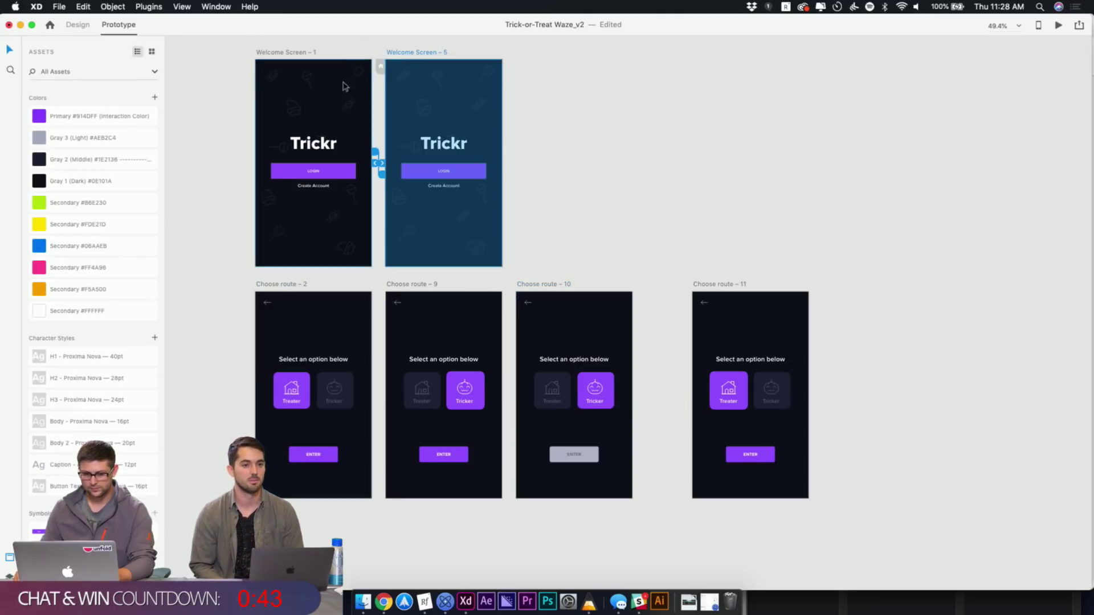
Preview the prototype from Choose route – 2, testing the Treater and Tricker toggles, the back arrow and the Create Account link
click(277, 284)
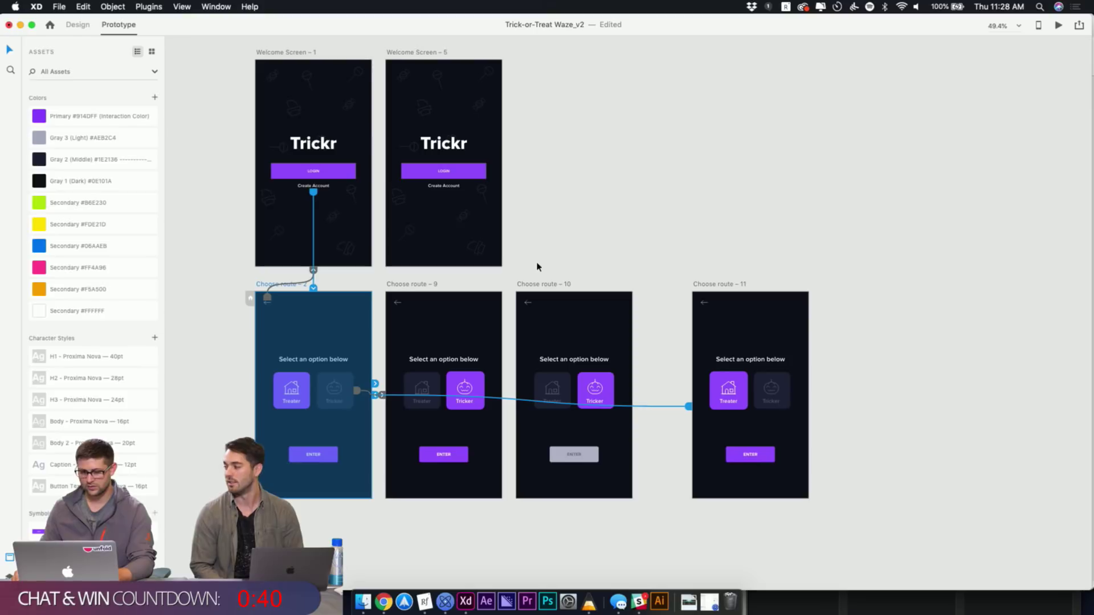
click(1058, 25)
click(467, 302)
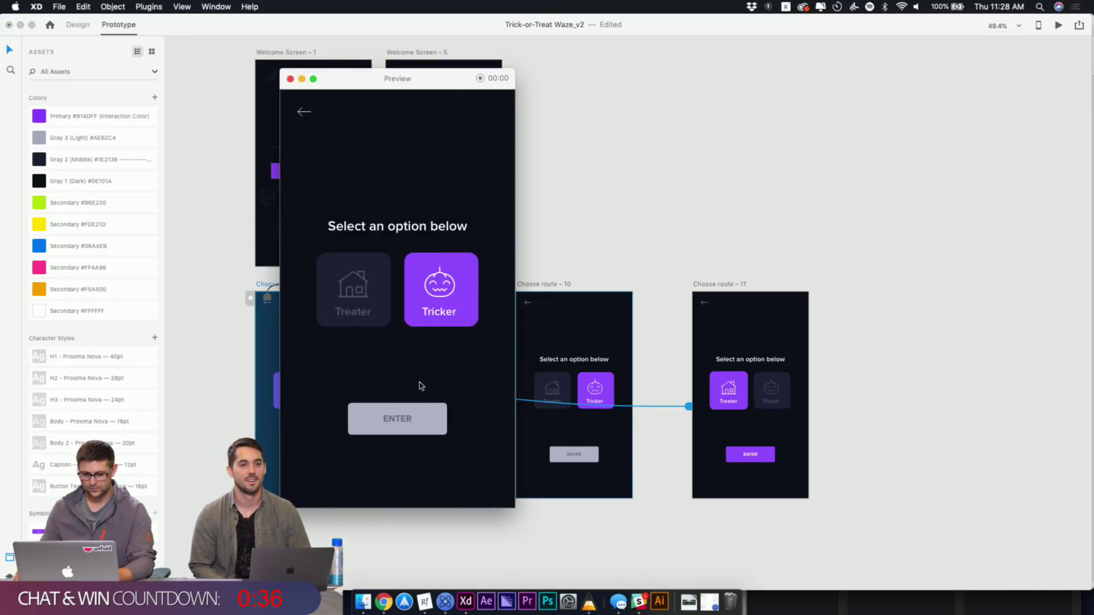
click(380, 315)
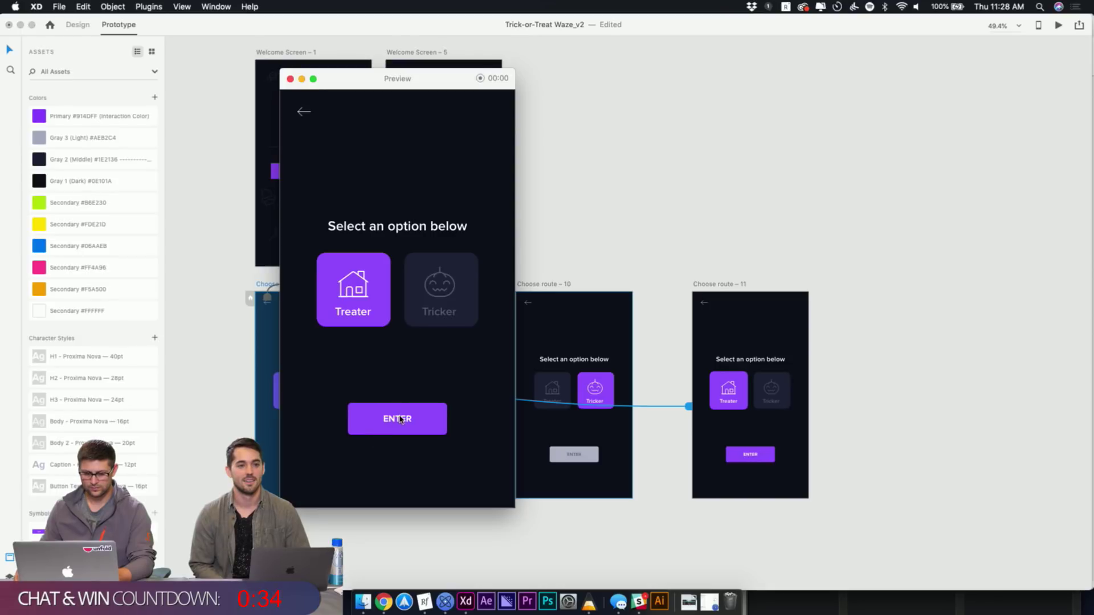
click(438, 289)
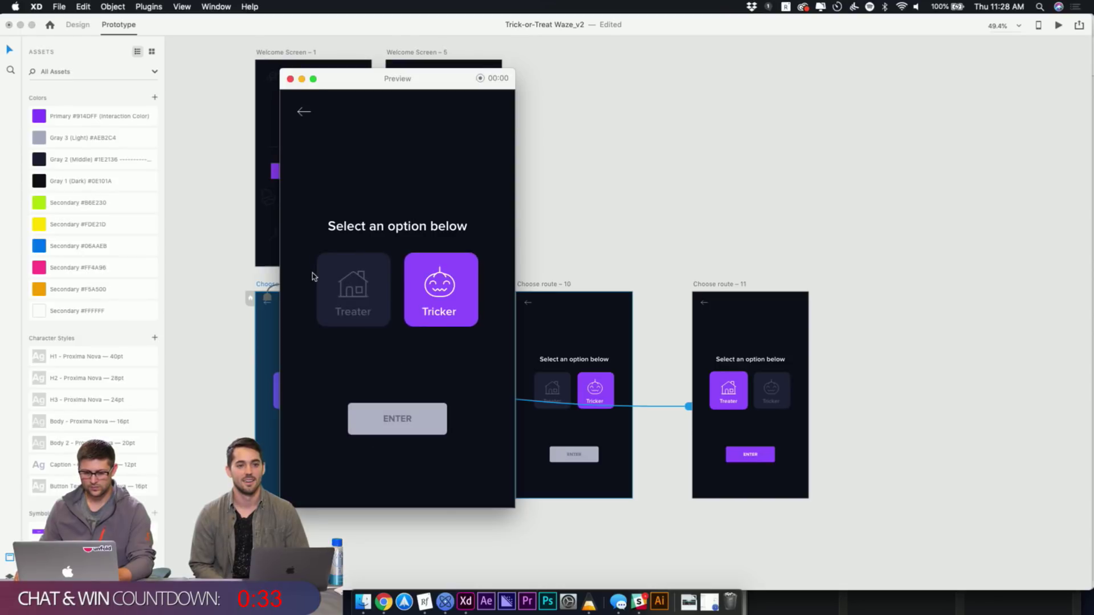
click(308, 114)
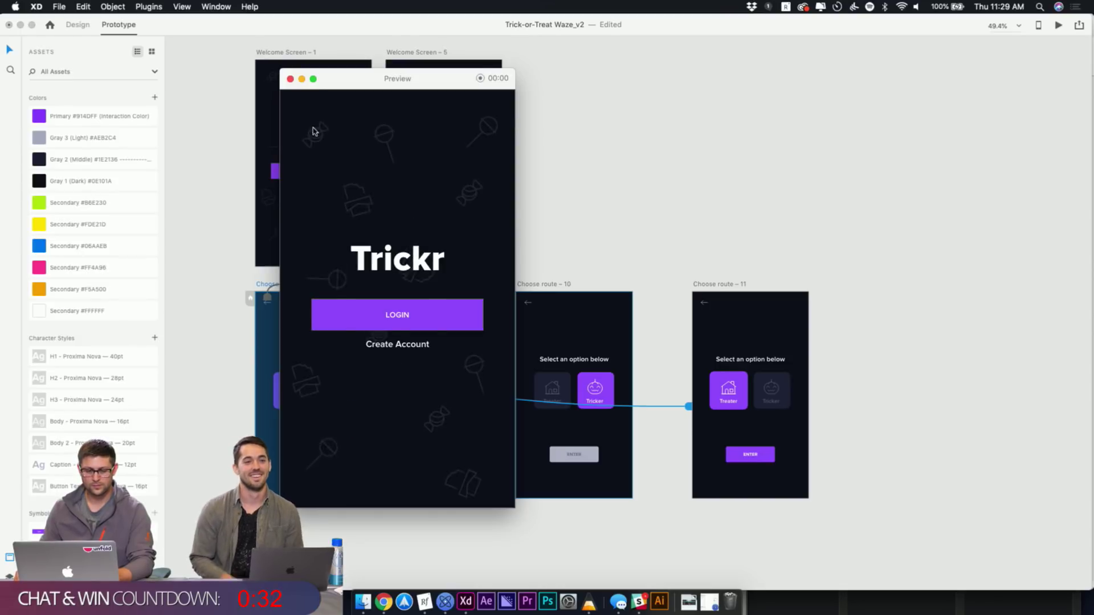
click(394, 341)
click(433, 299)
click(303, 113)
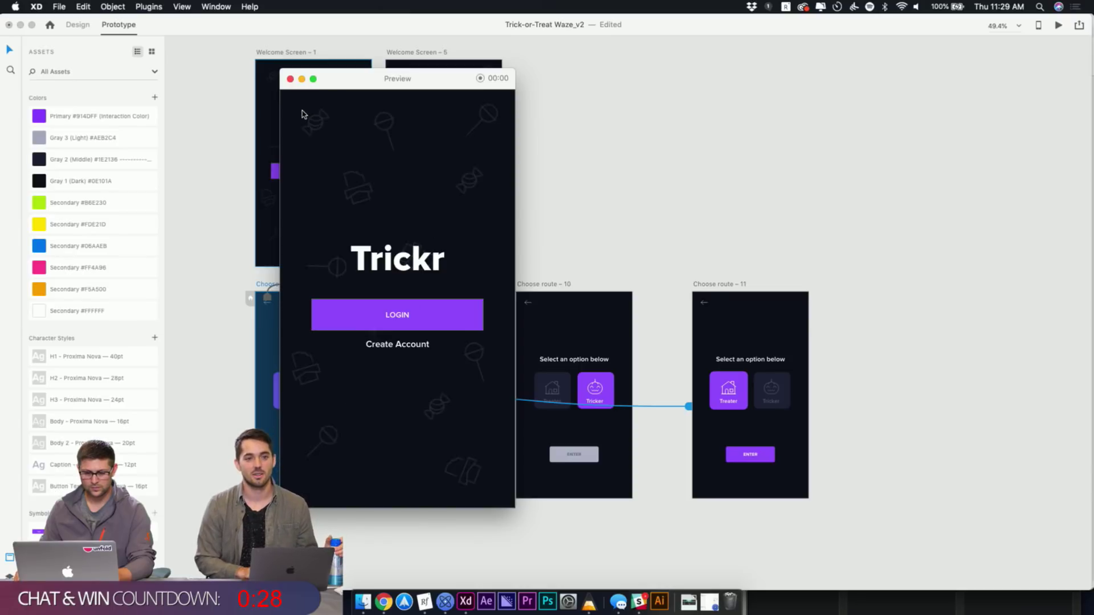
click(290, 78)
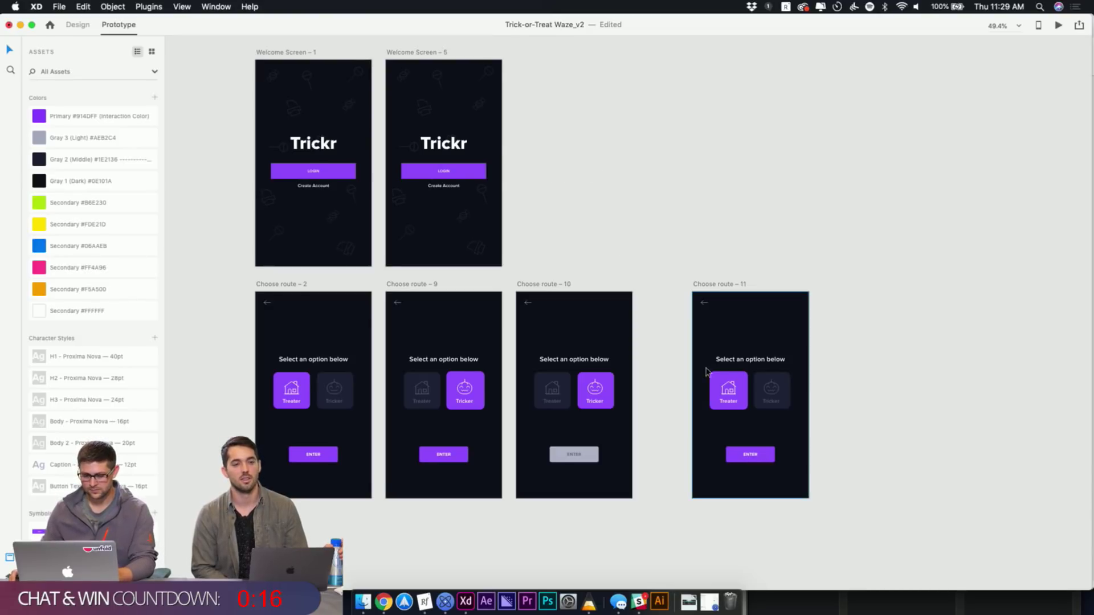
Preview the prototype from Welcome Screen – 1, follow Create Account and switch repeatedly between the Tricker and Treater options
scroll(659, 349, down, 2)
scroll(551, 302, down, 5)
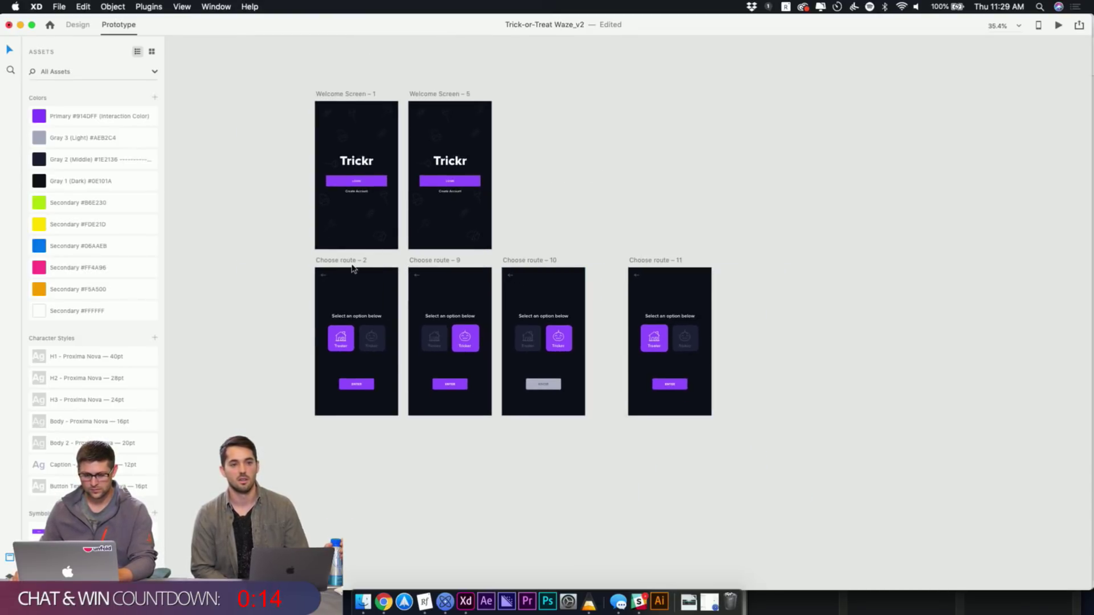
click(349, 95)
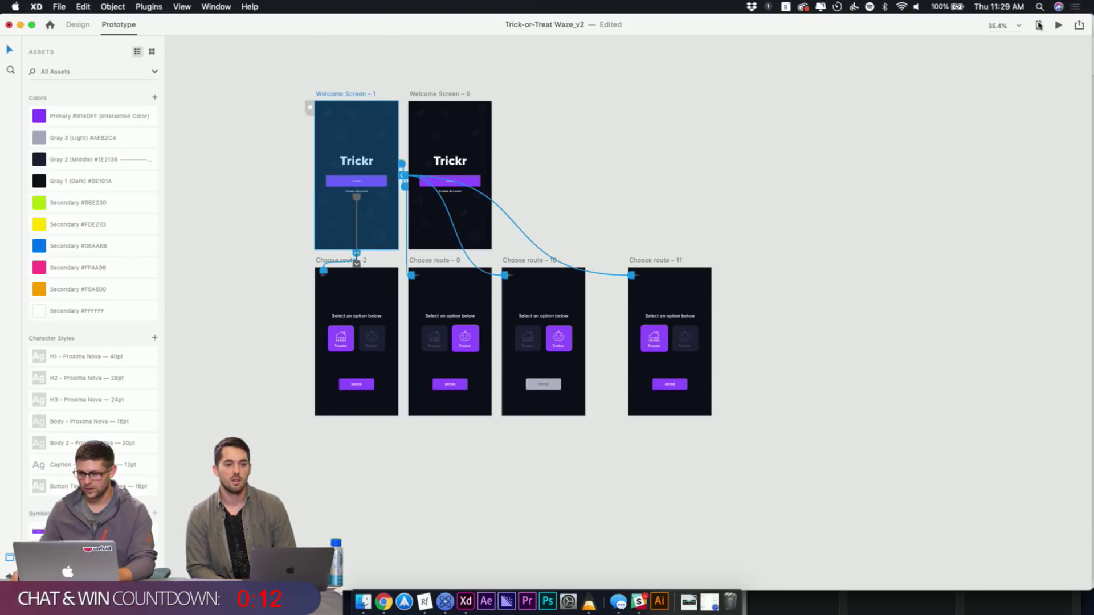
click(1057, 25)
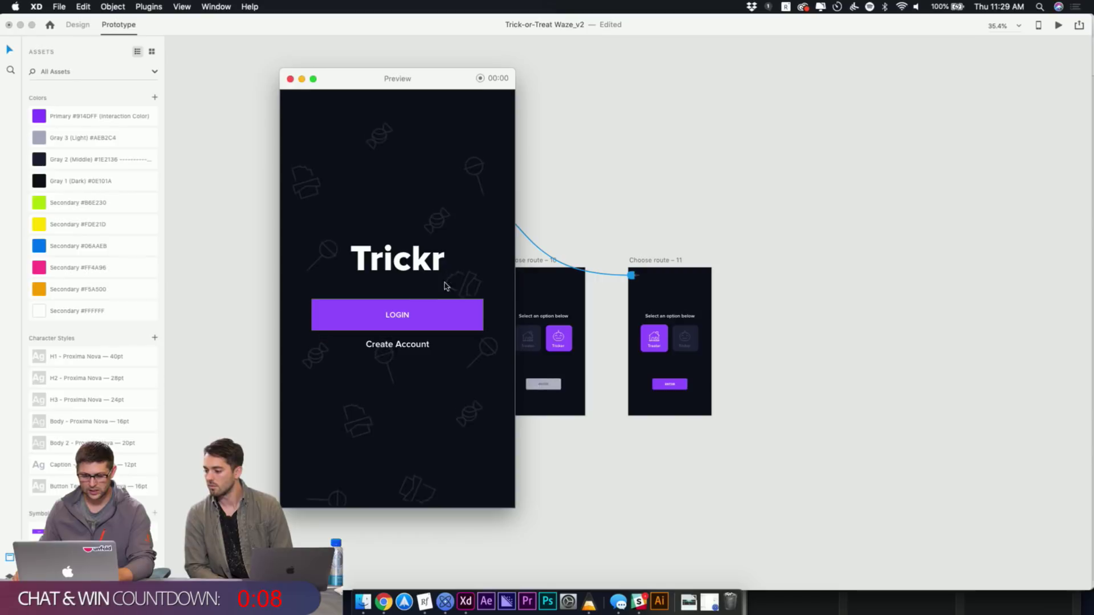
click(398, 346)
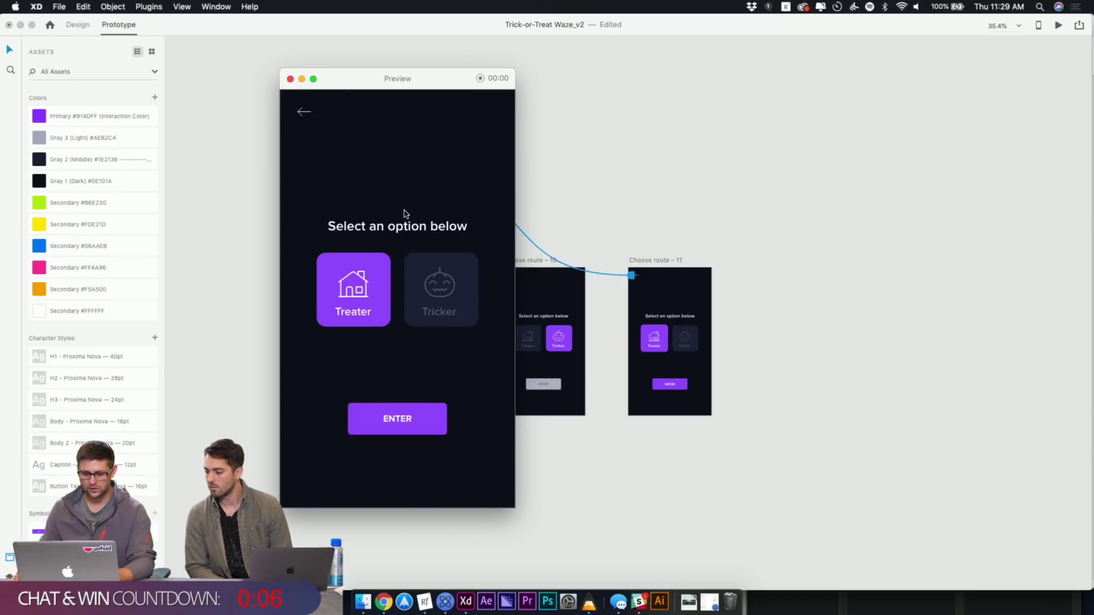
click(445, 287)
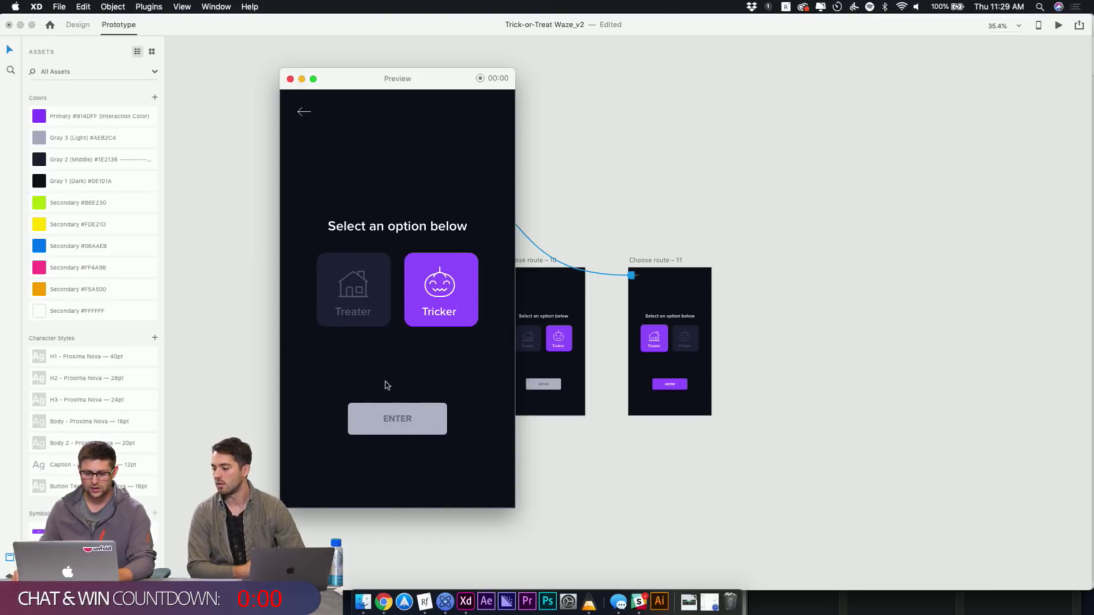
click(374, 294)
click(429, 280)
click(361, 288)
click(417, 293)
click(354, 296)
click(453, 295)
click(359, 291)
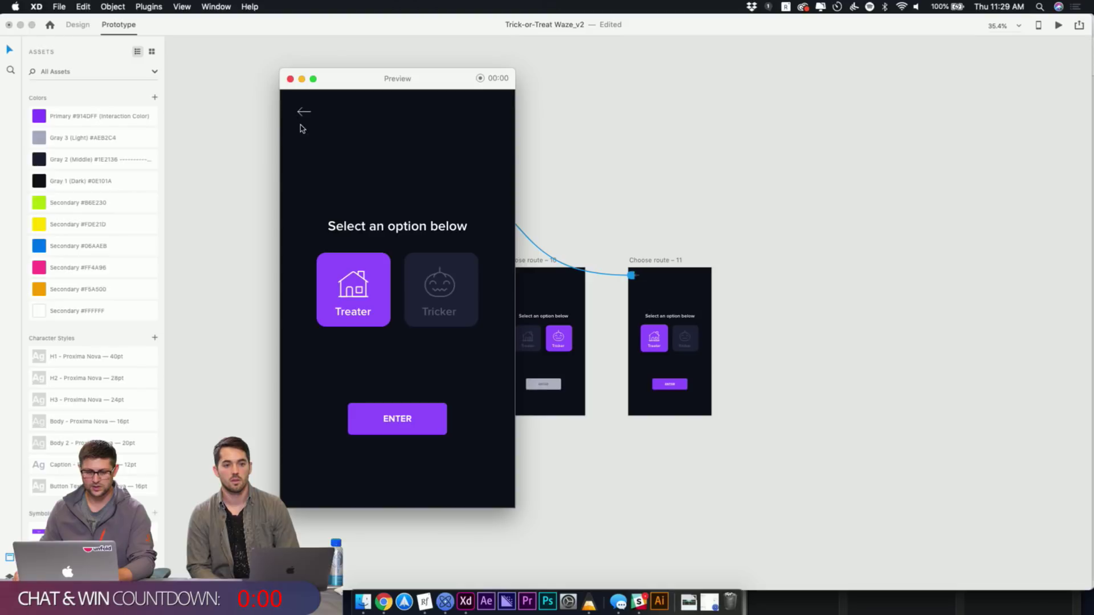
Test the back arrow and the Create Account link once more in the preview, and close it
click(303, 115)
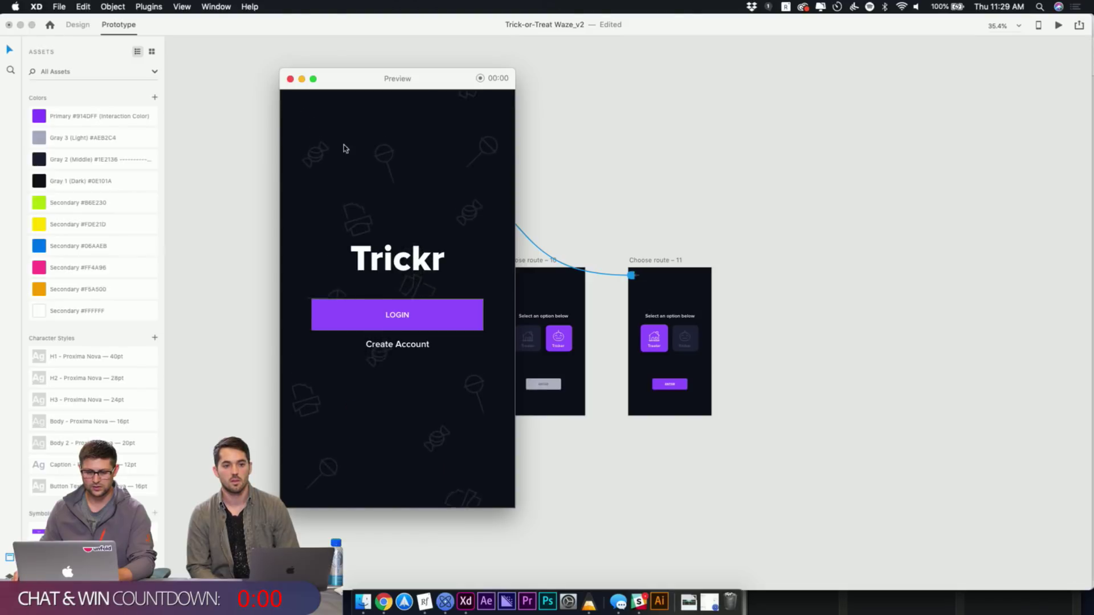
click(415, 349)
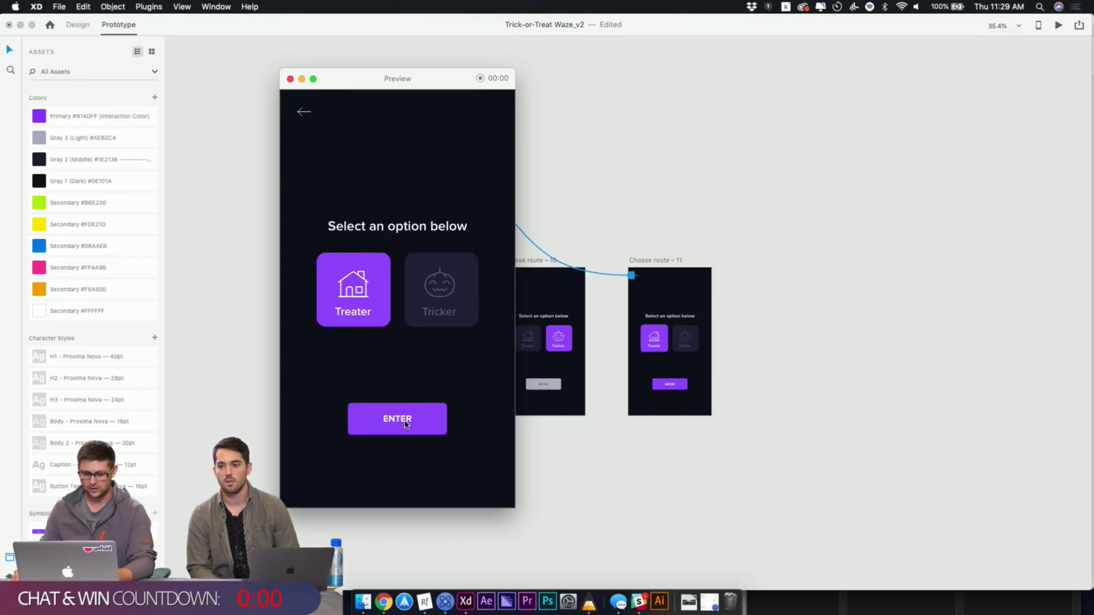
click(289, 79)
click(613, 134)
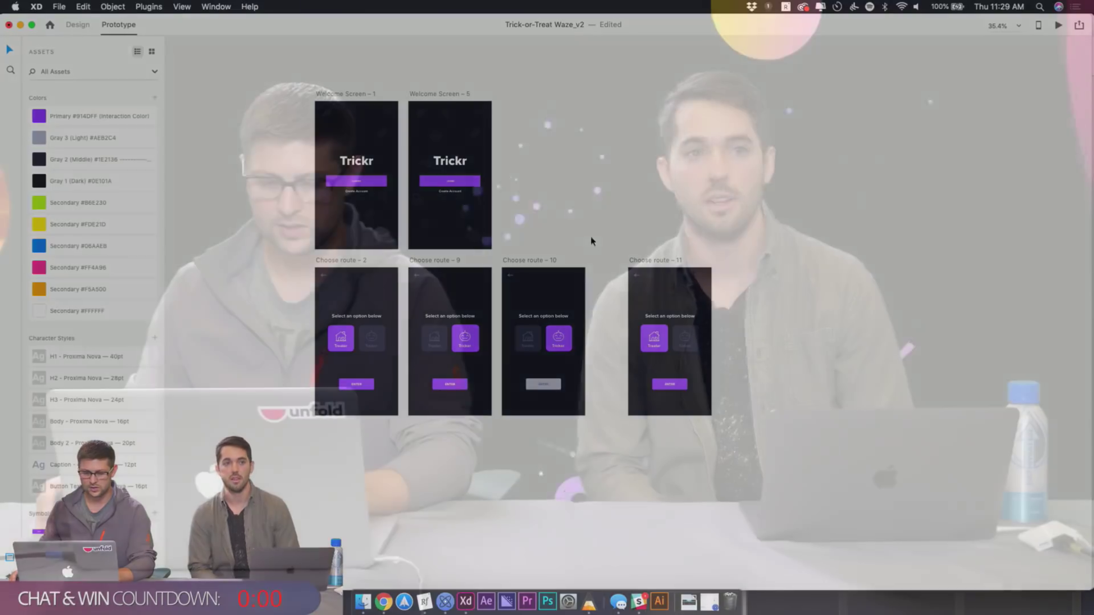
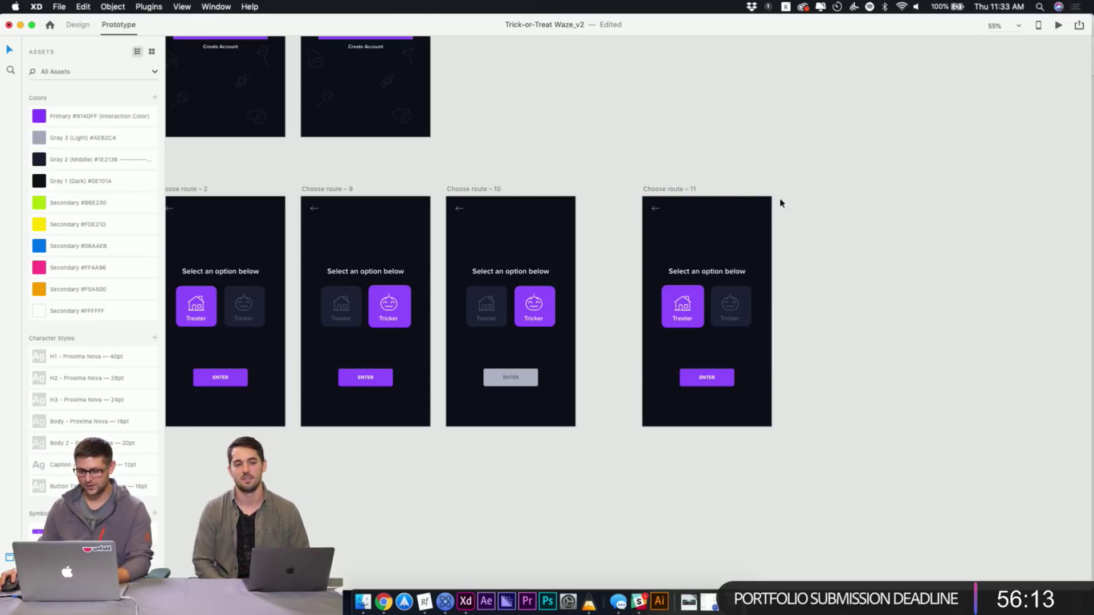
Review the prototype connections of Choose route – 2, 9, 10 and 11 one artboard at a time
click(645, 189)
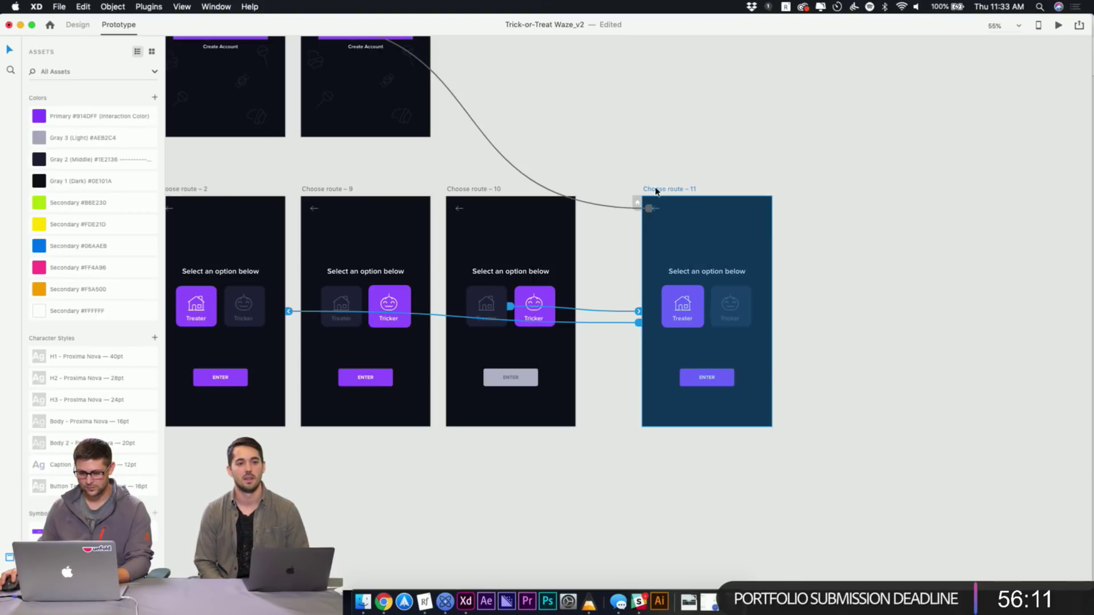
drag(523, 178, 522, 205)
click(261, 216)
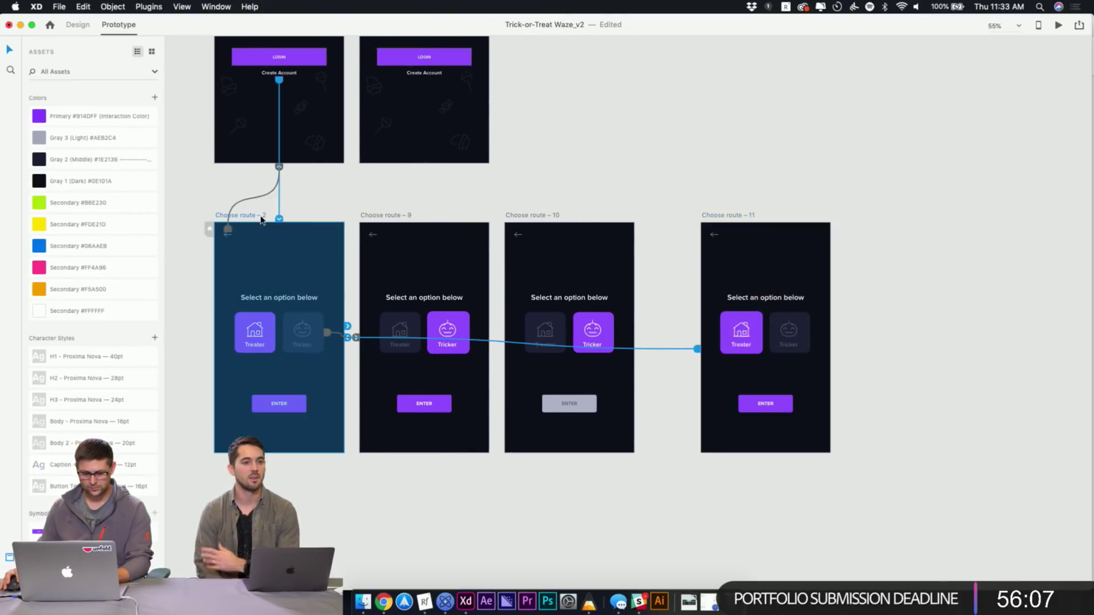
click(399, 215)
click(553, 217)
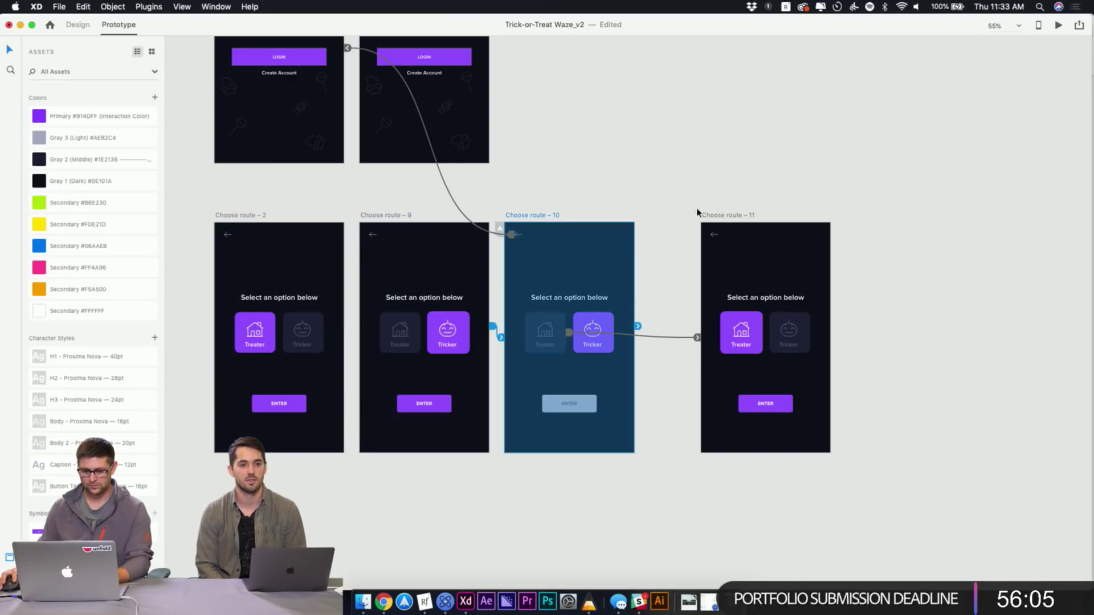
click(721, 216)
click(658, 159)
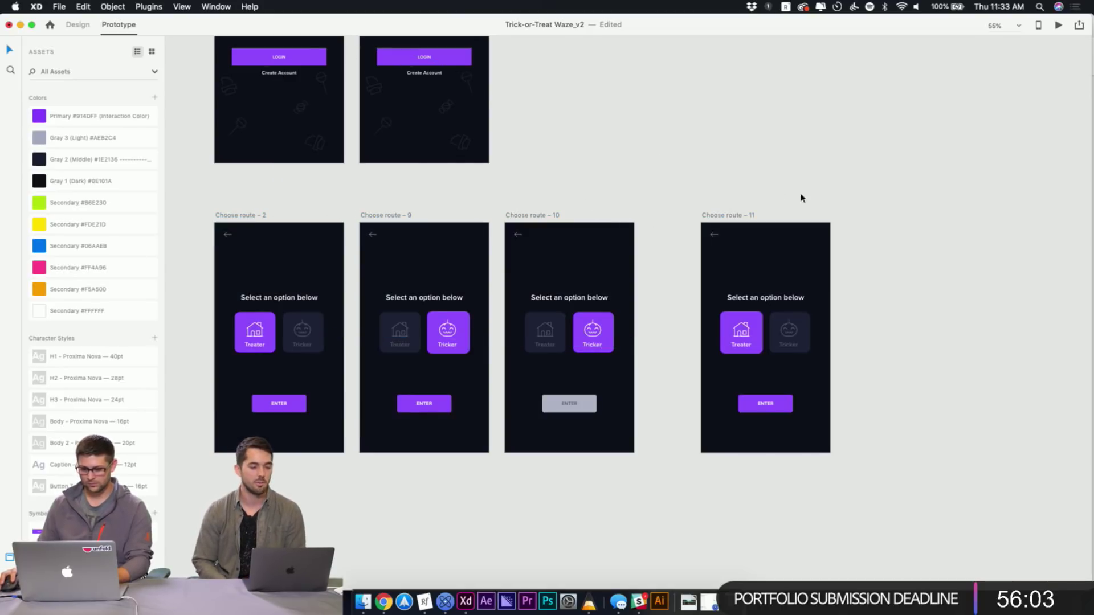
Move the Homeowner / Form 1 – 1 and Form 2 – 1 artboards together into the row beside Choose route – 11
scroll(581, 142, right, 5)
scroll(561, 213, up, 2)
scroll(562, 213, down, 3)
drag(656, 164, 547, 488)
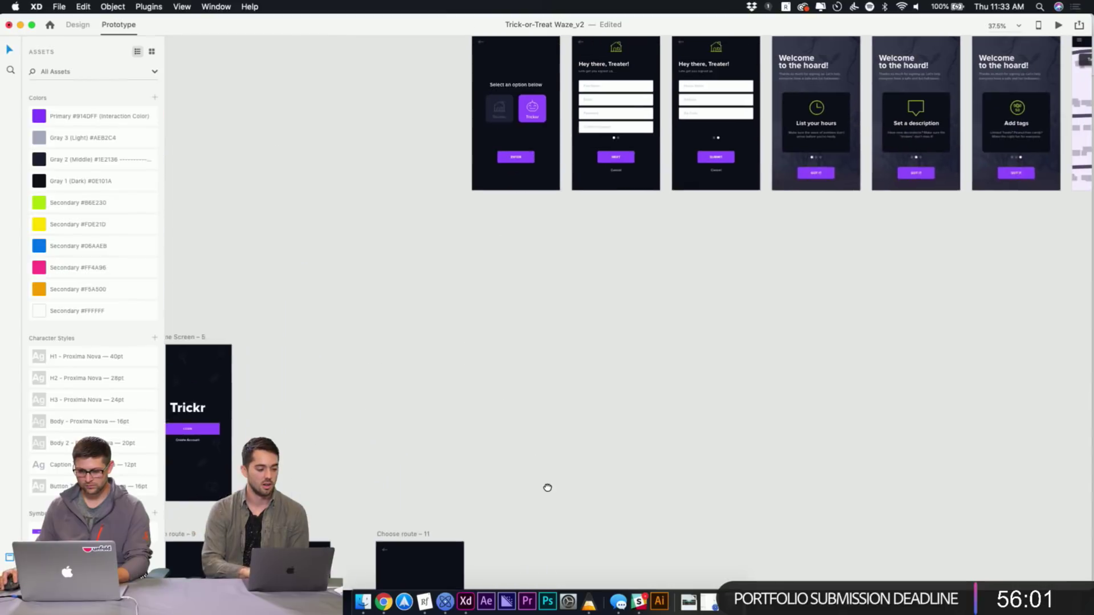
scroll(535, 222, up, 2)
click(578, 95)
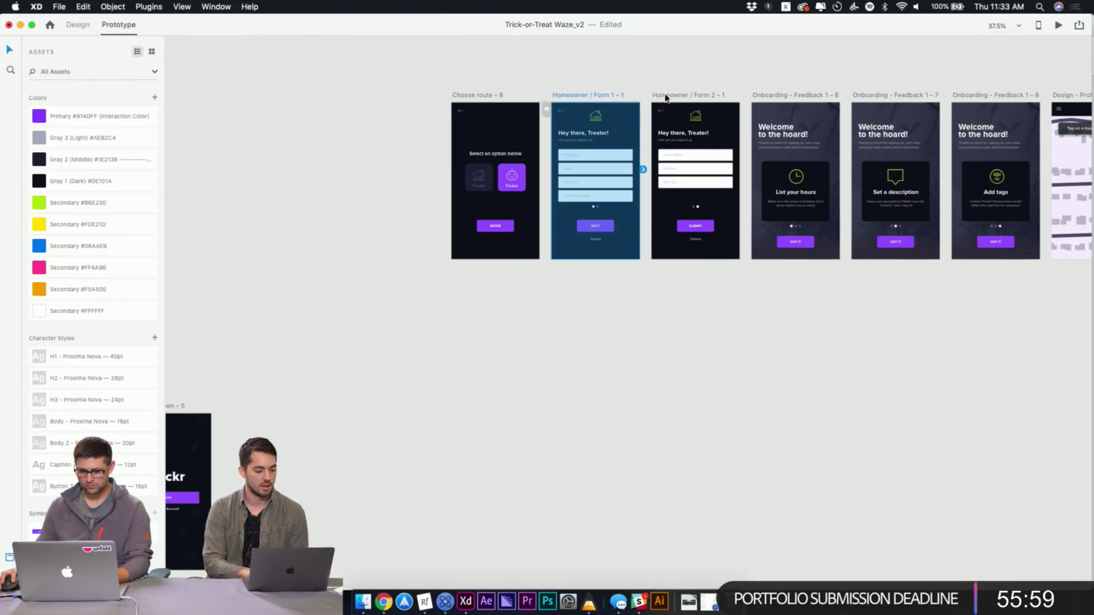
shift+click(662, 97)
drag(662, 96, 710, 481)
scroll(709, 482, down, 5)
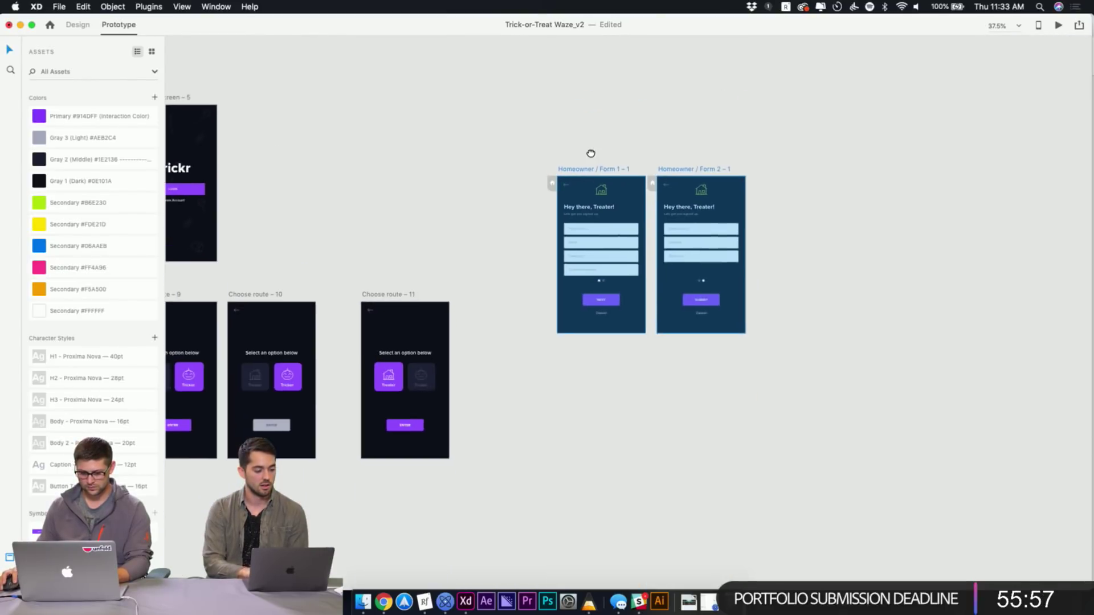
drag(564, 176, 548, 300)
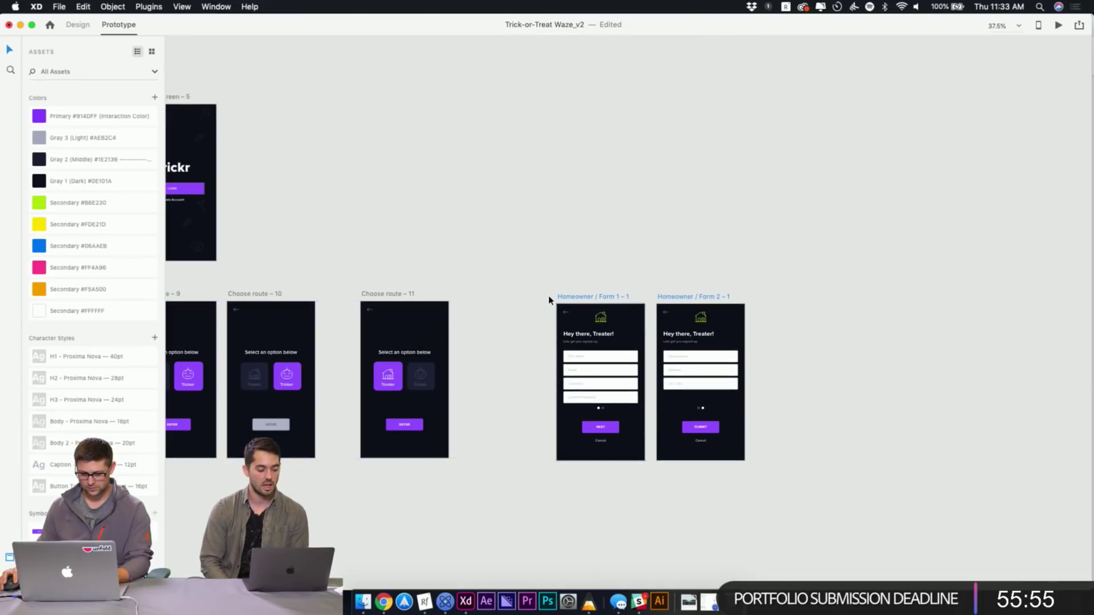
click(549, 298)
Check the prototype connections of the Choose route – 11 and Homeowner / Form 1 – 1 artboards
scroll(564, 261, down, 3)
scroll(564, 260, left, 3)
drag(402, 211, 866, 459)
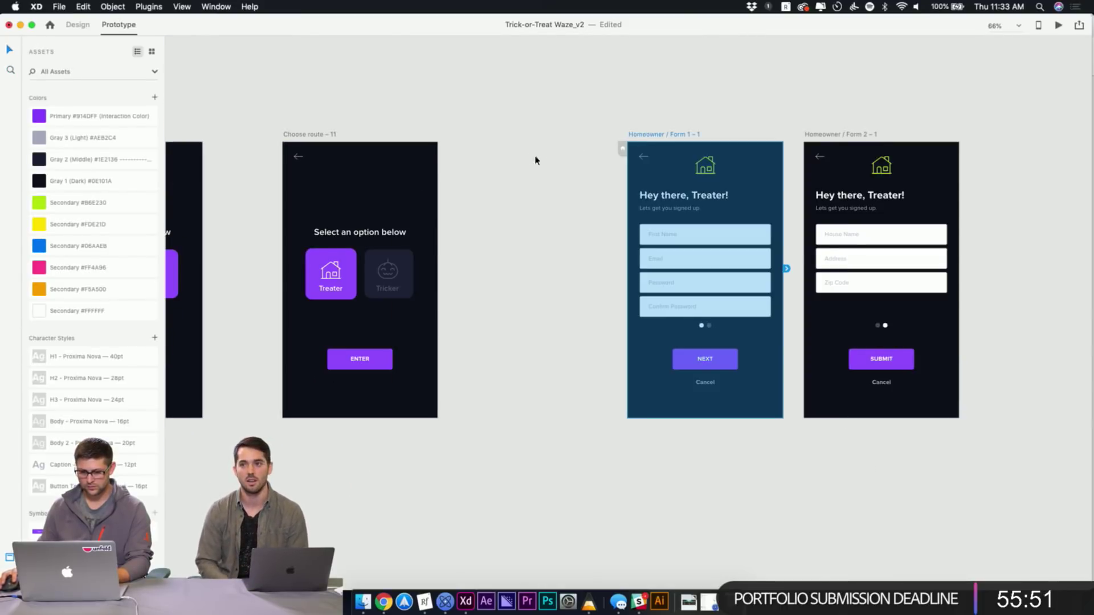
scroll(569, 160, left, 4)
click(439, 126)
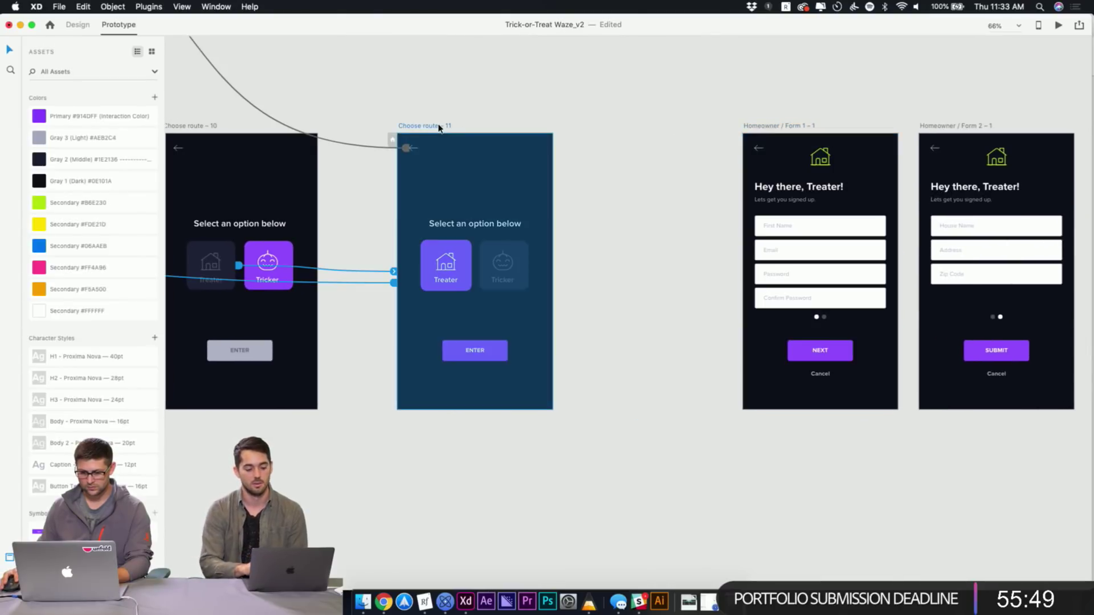
click(756, 114)
click(771, 126)
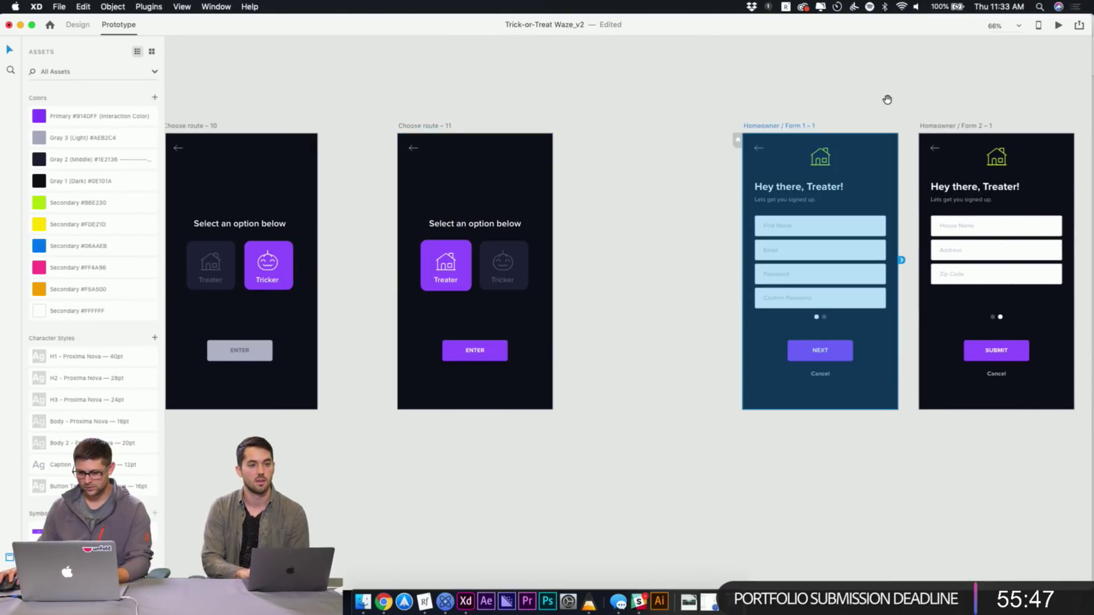
Compare the Choose route artboards with Choose route – 8 and the Onboarding screens, and return to the Homeowner forms
drag(887, 100, 835, 146)
drag(580, 178, 919, 209)
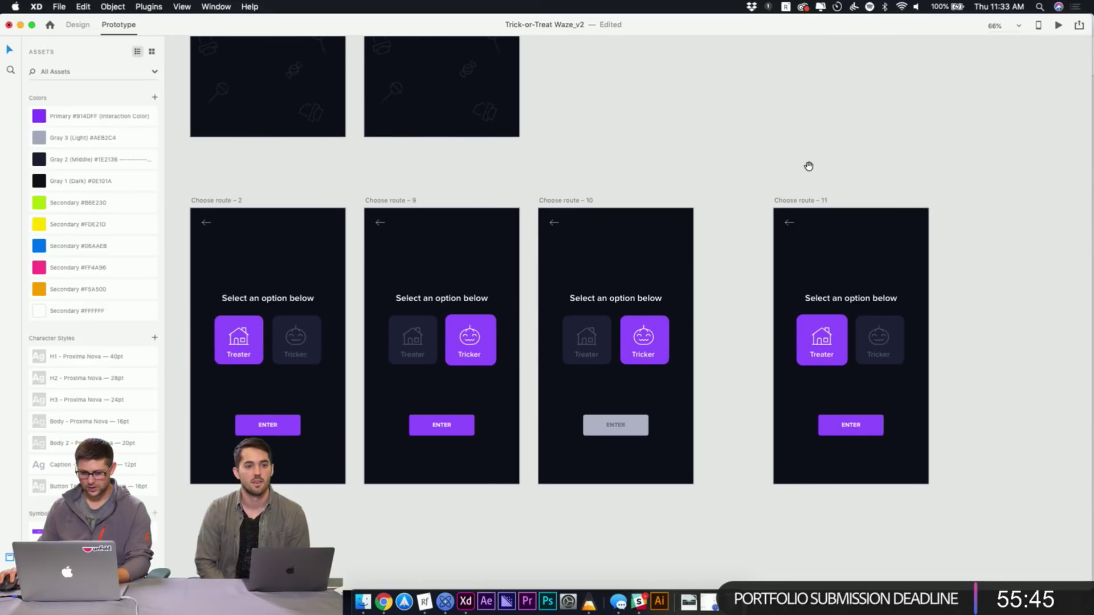
drag(816, 152, 624, 489)
drag(713, 271, 518, 366)
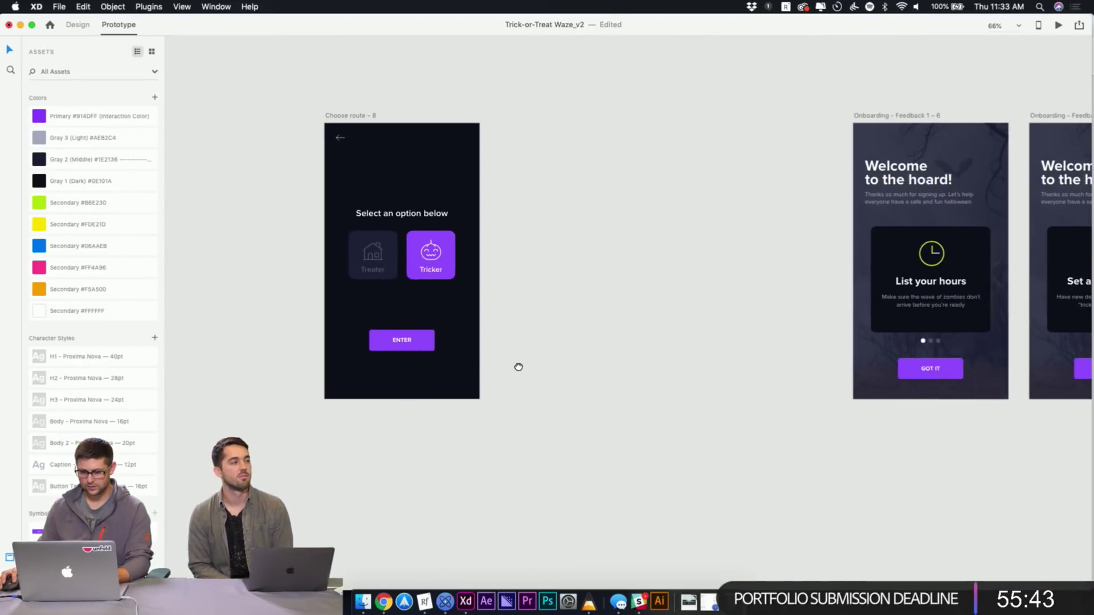
drag(678, 368, 652, 303)
scroll(621, 437, down, 10)
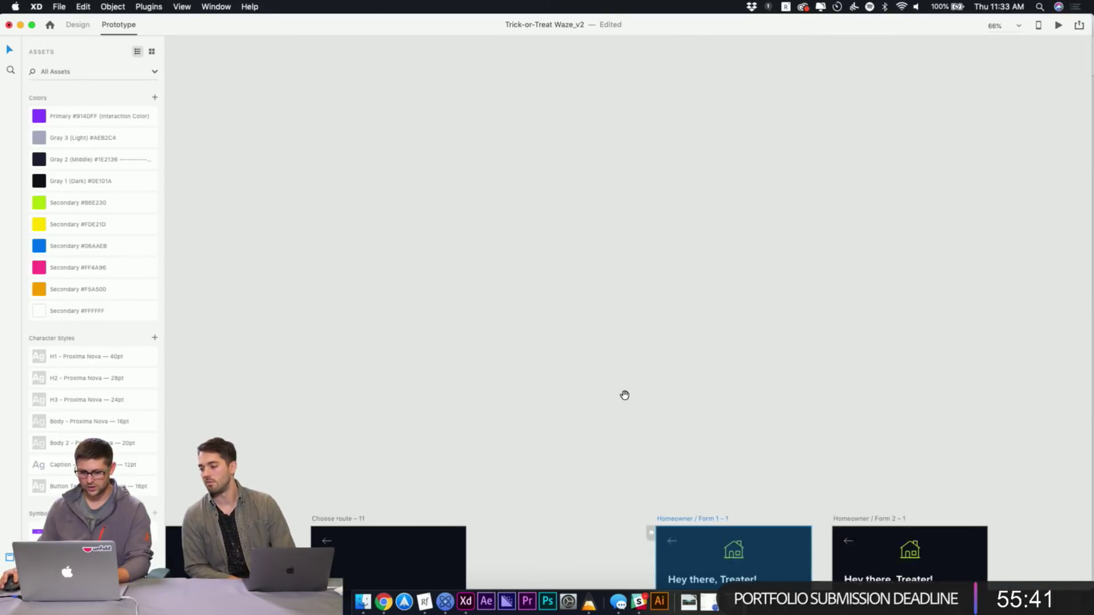
scroll(632, 215, down, 5)
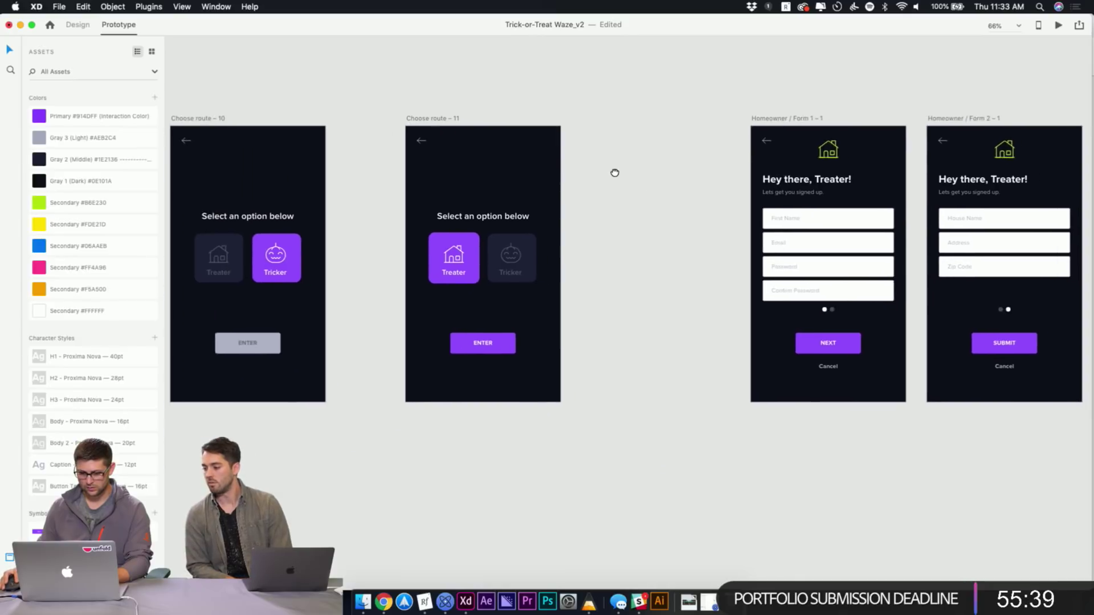
Examine the Homeowner / Form 1 – 1 and Form 2 – 1 artboards up close beside Choose route – 11
click(764, 122)
scroll(757, 103, right, 5)
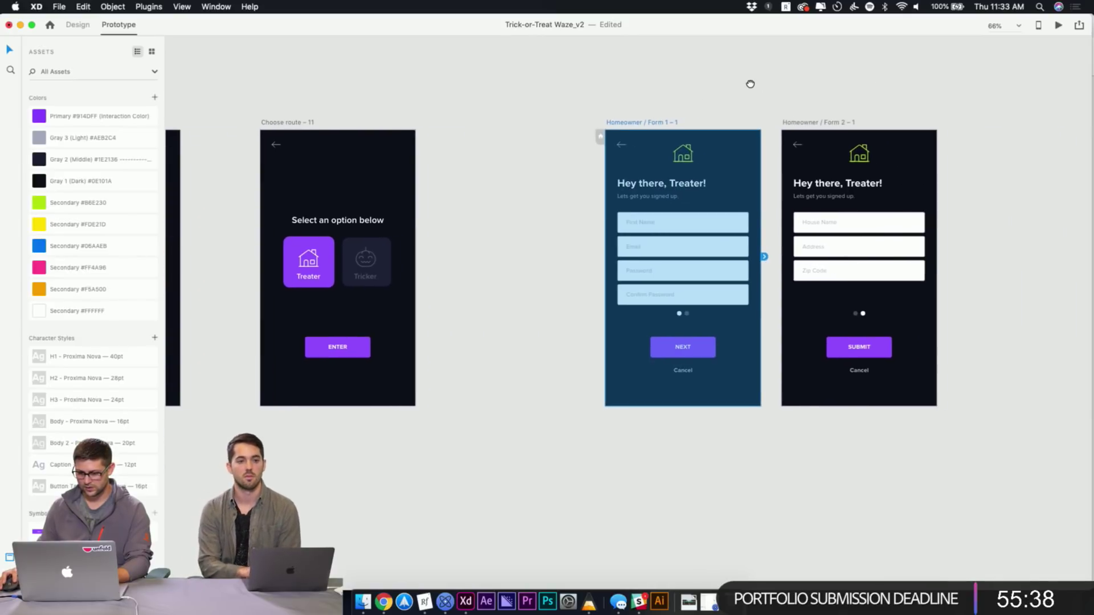
click(669, 109)
drag(569, 97, 947, 408)
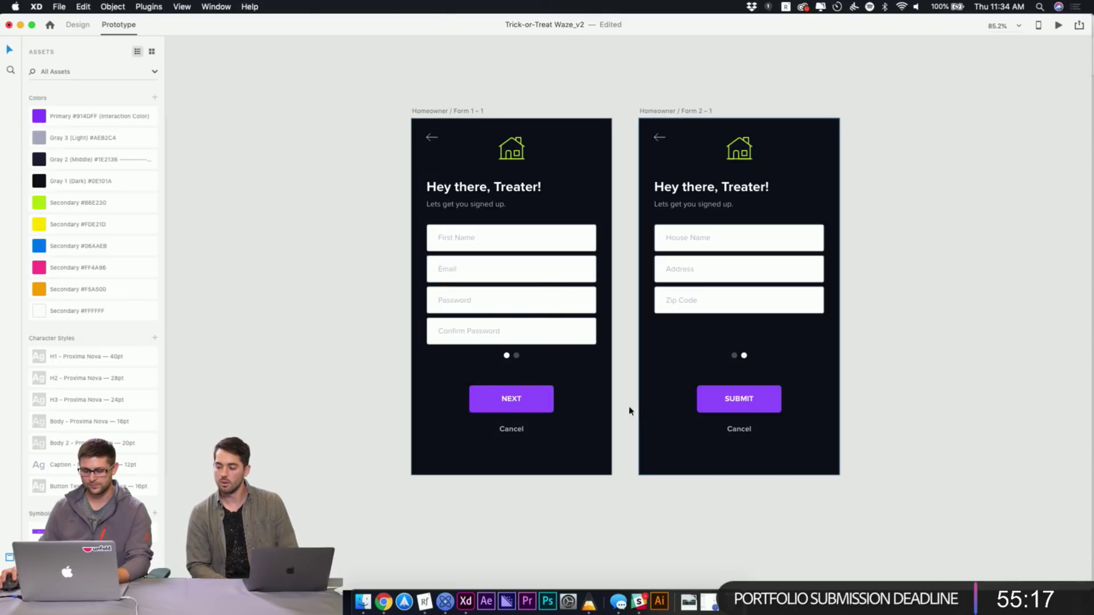
scroll(616, 283, left, 5)
scroll(528, 291, right, 2)
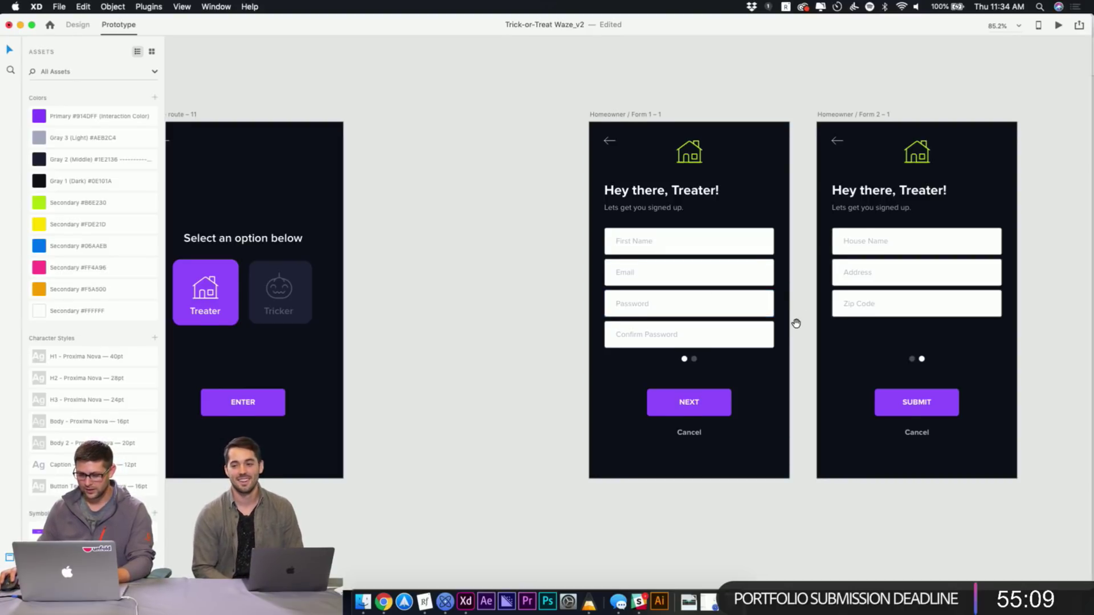
drag(793, 320, 703, 317)
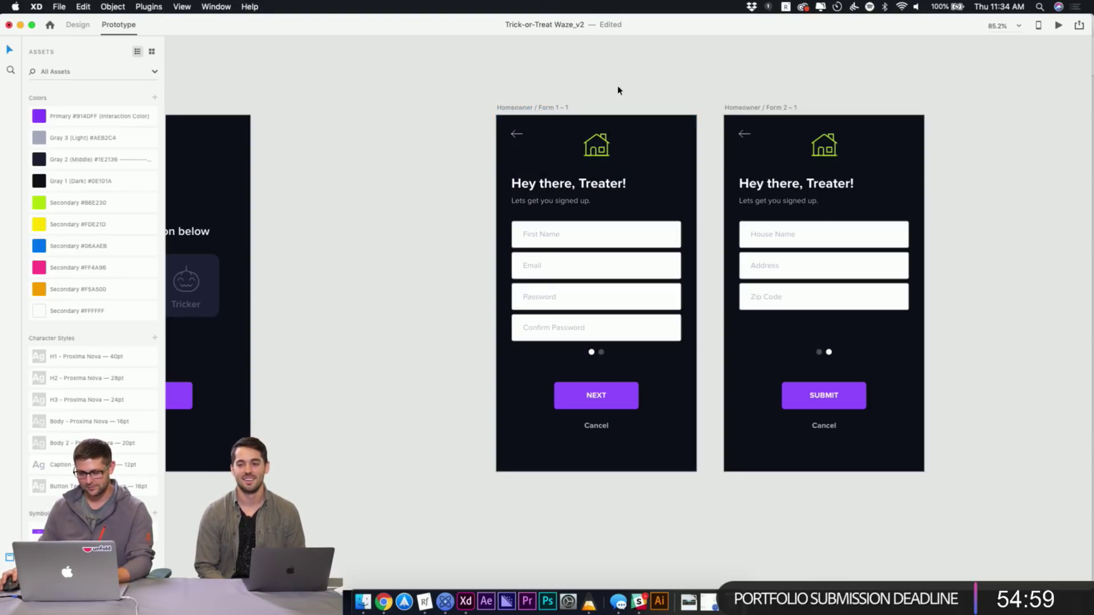
scroll(667, 88, right, 3)
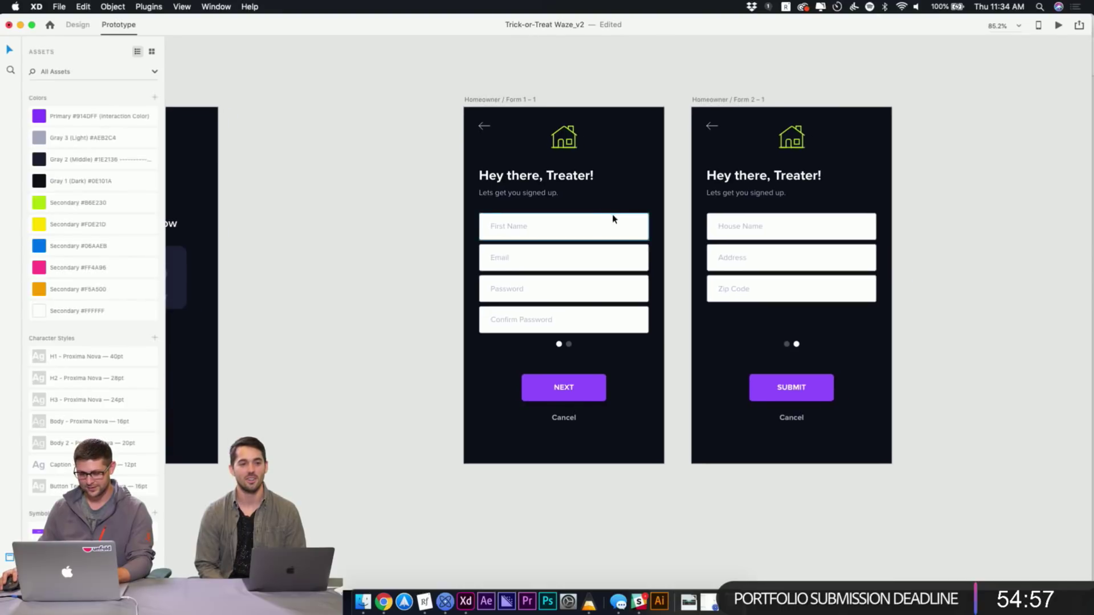
Group the First Name, Email, Password and Confirm Password fields on Homeowner / Form 1 – 1 in Design mode
click(597, 225)
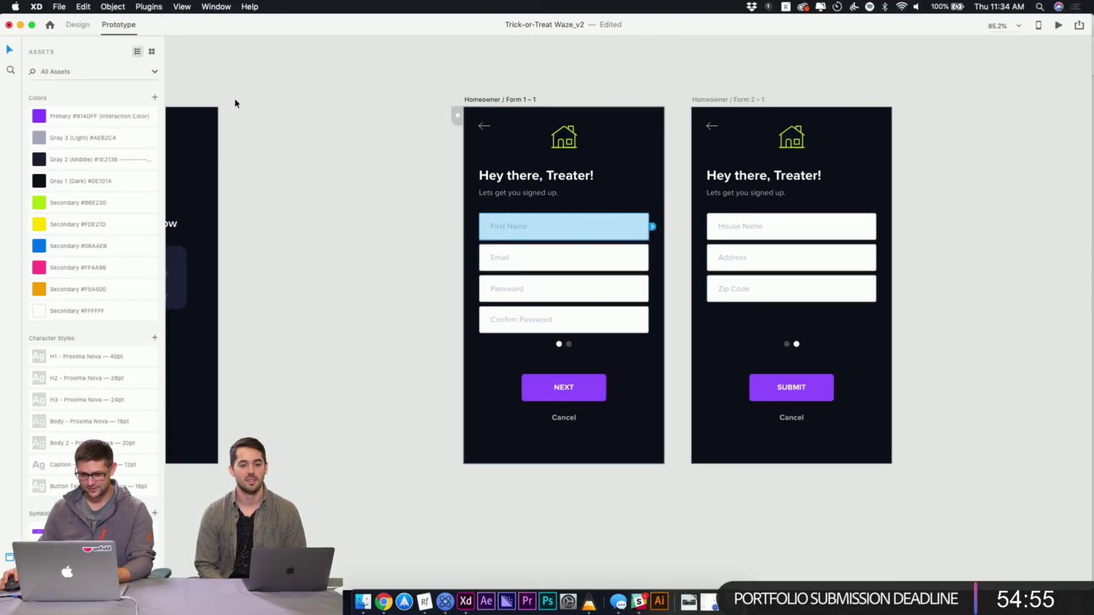
click(79, 25)
shift+click(593, 257)
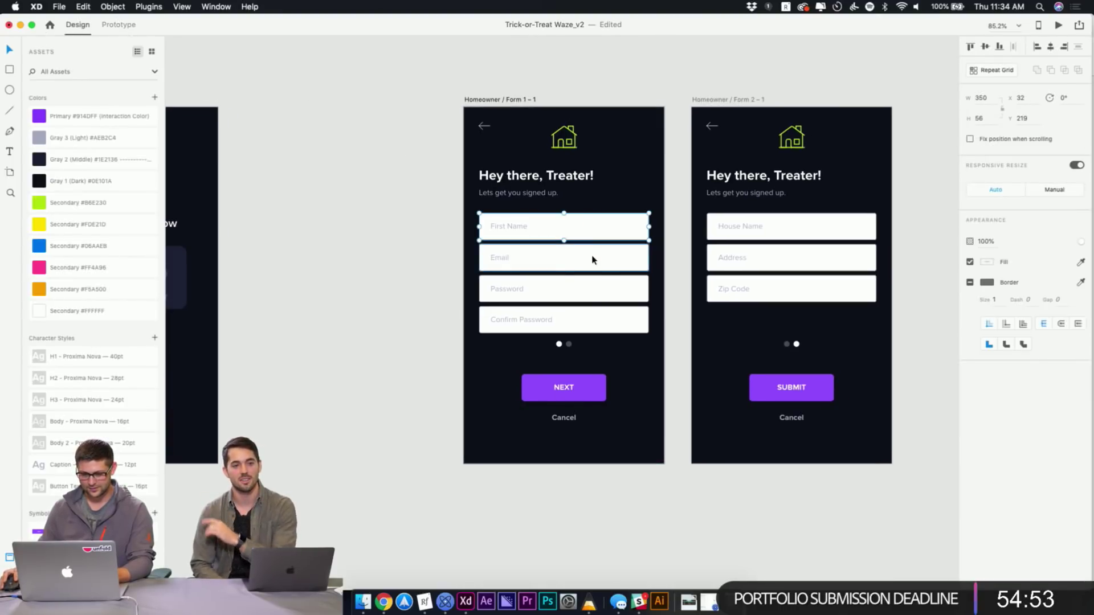
shift+click(606, 294)
shift+click(607, 321)
key(super+g)
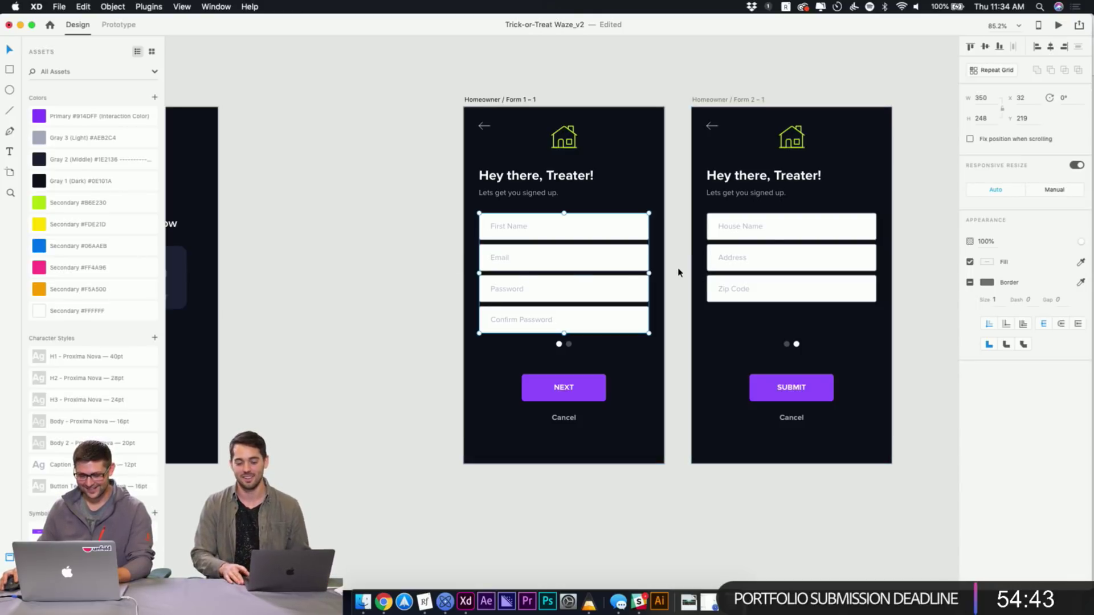
Try hiding the four-field group on Homeowner / Form 1 – 1 by lowering its opacity to 0%, and undo it
scroll(675, 274, left, 1)
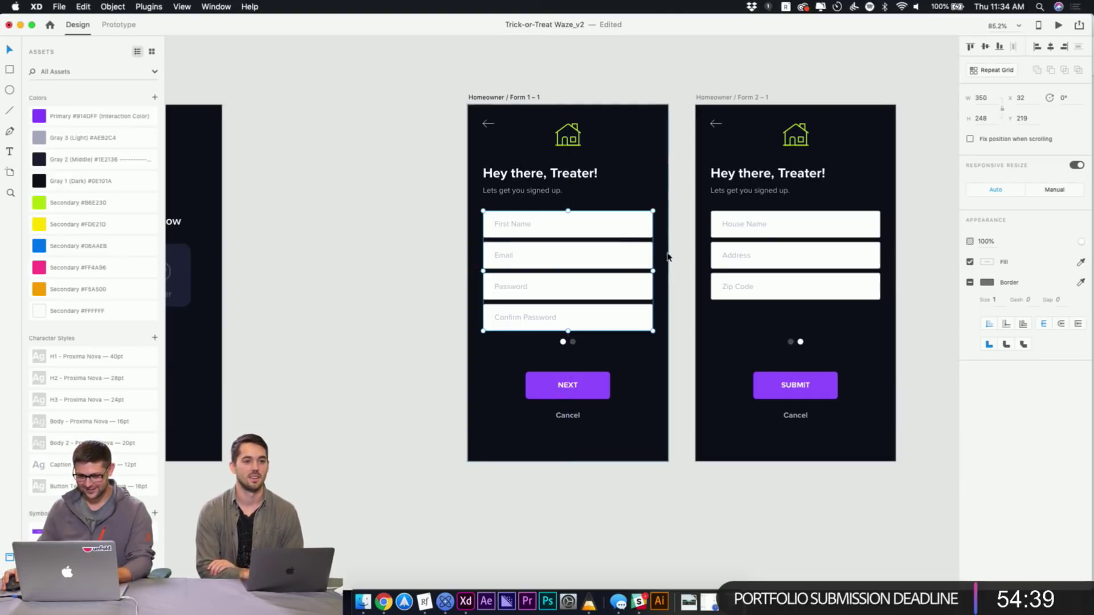
scroll(683, 262, left, 5)
scroll(852, 287, right, 3)
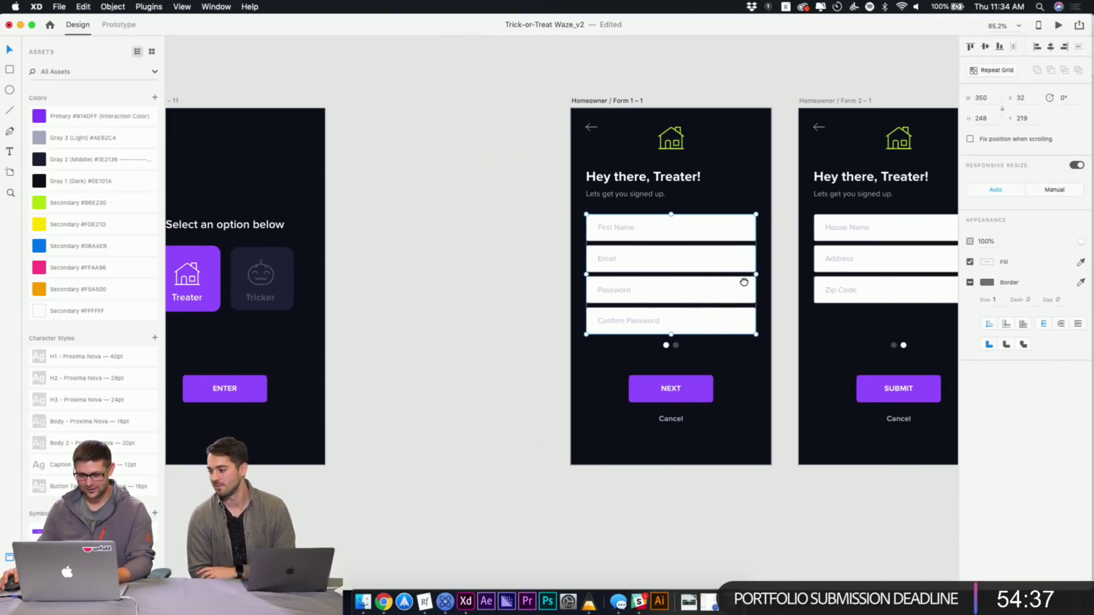
scroll(570, 272, right, 2)
scroll(635, 268, left, 4)
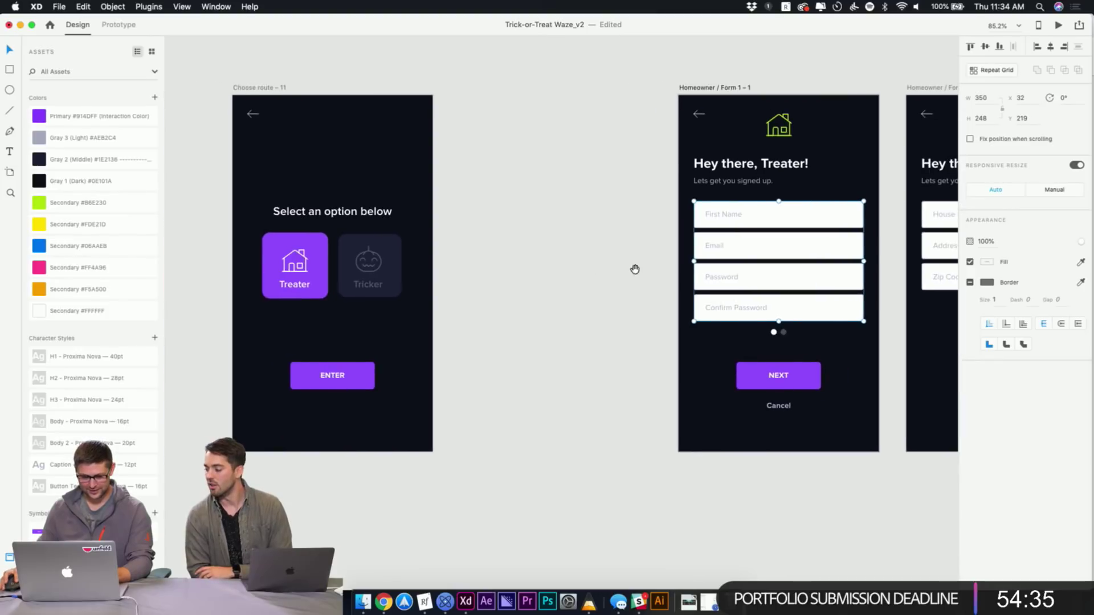
drag(1016, 241, 976, 244)
click(659, 227)
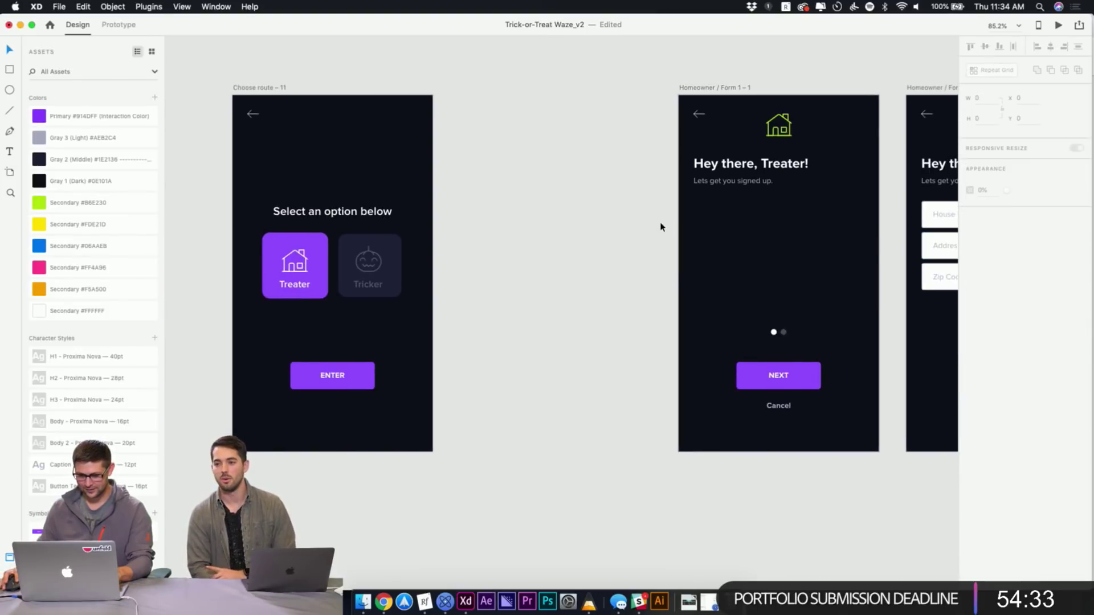
key(ctrl+z)
Inspect the Homeowner / Form 1 – 1 fields at several magnifications and compare them with those on Form 2 – 1
drag(748, 277, 591, 285)
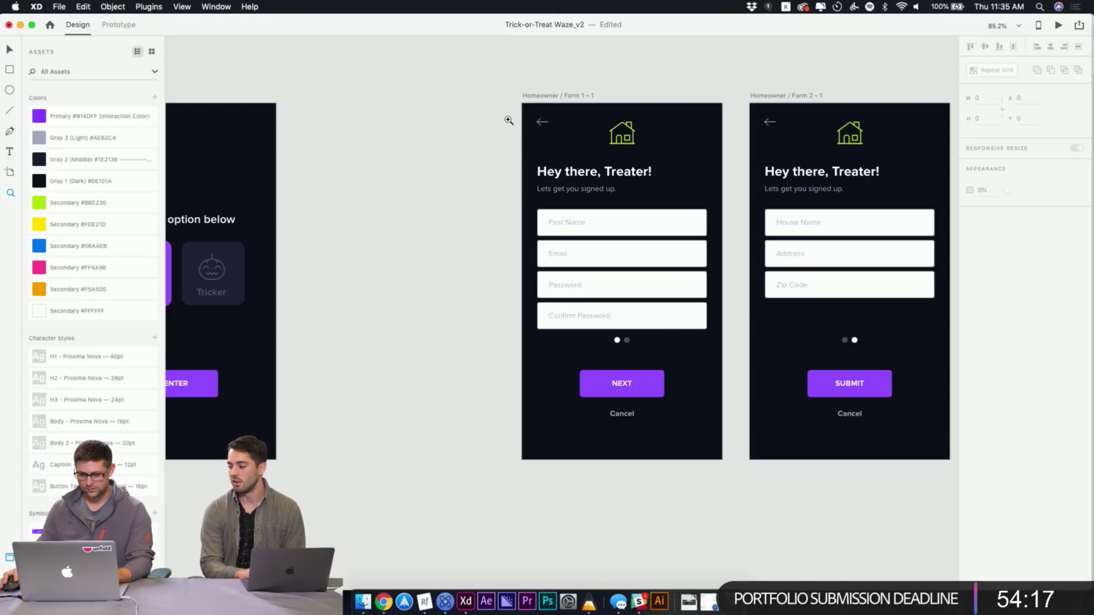
drag(506, 99, 739, 426)
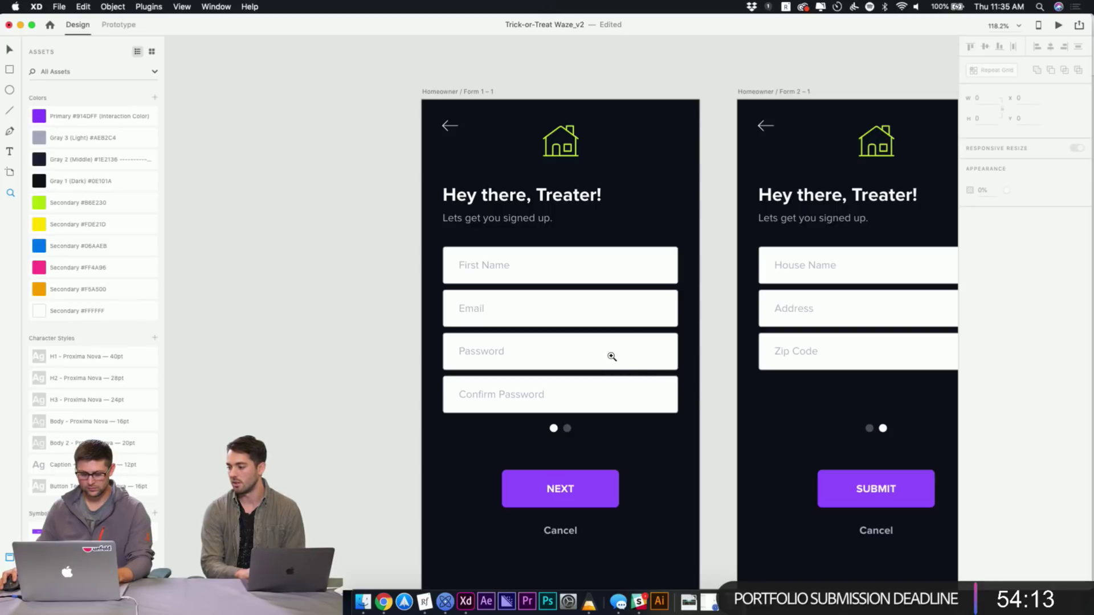
drag(412, 90, 689, 493)
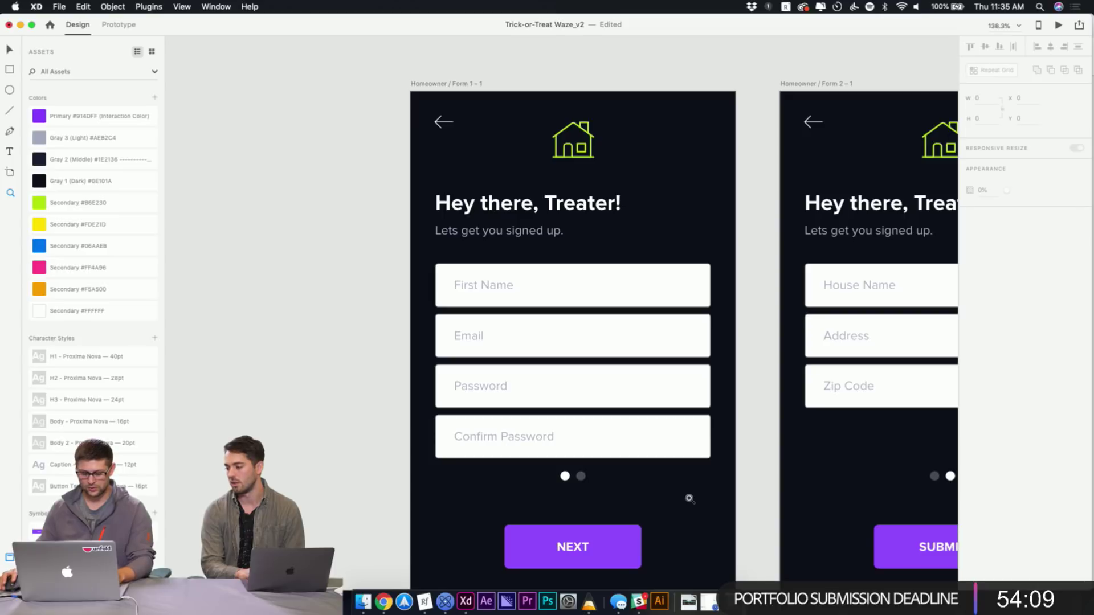
alt+click(687, 516)
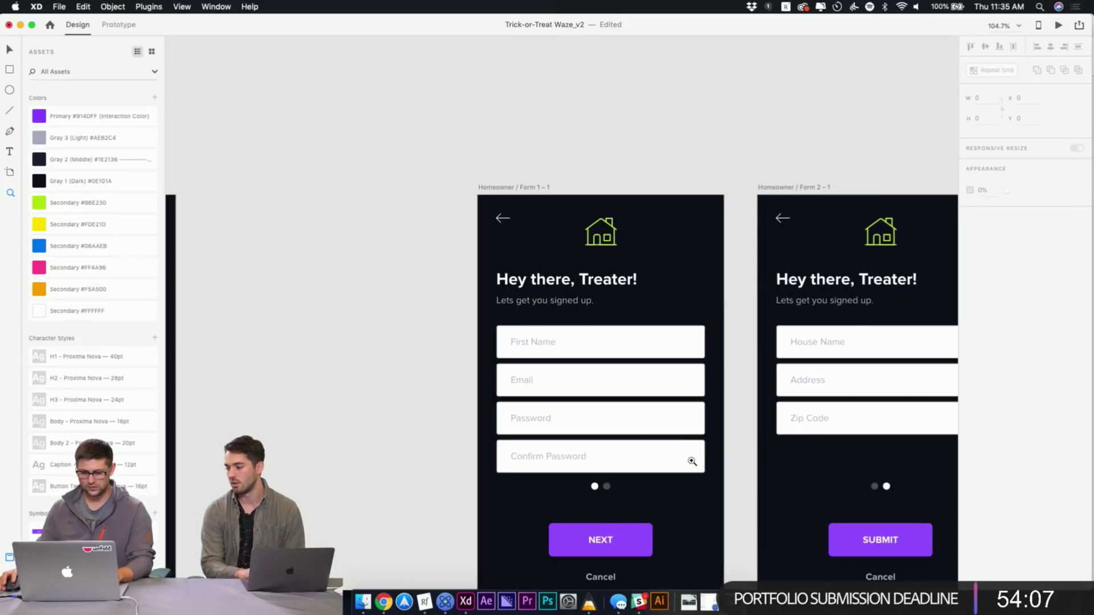
alt+click(640, 439)
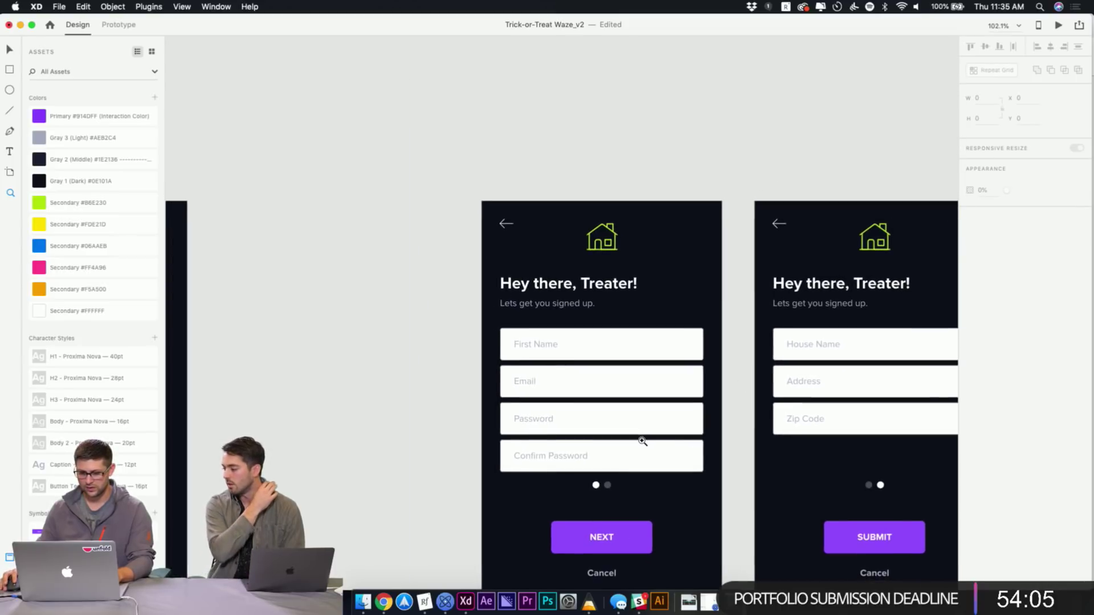
alt+click(638, 445)
click(639, 445)
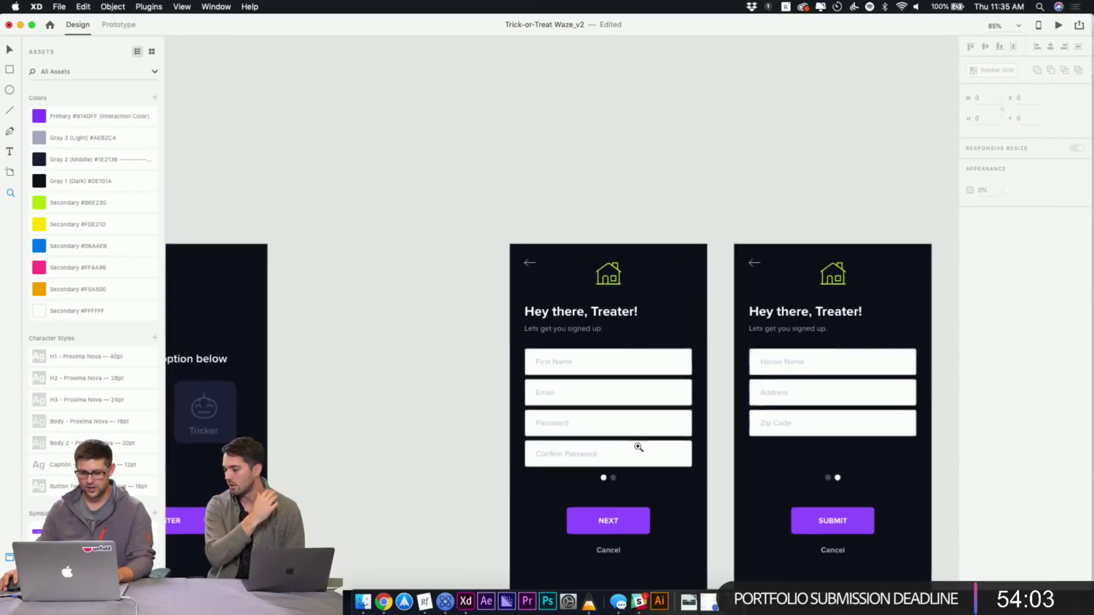
click(639, 445)
click(639, 447)
scroll(638, 447, up, 1)
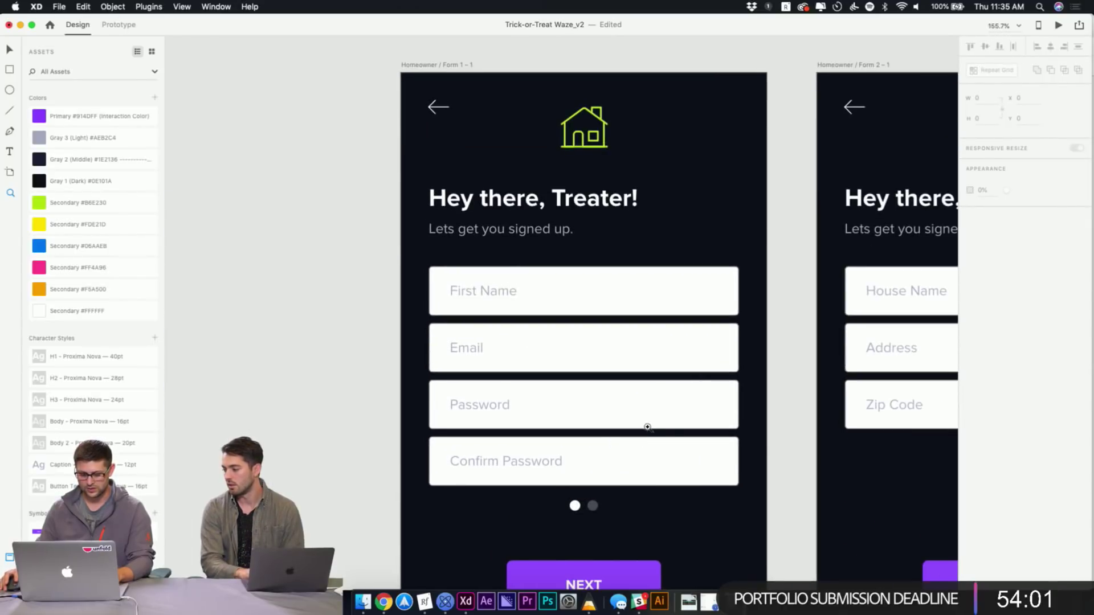
drag(635, 483, 649, 361)
scroll(670, 475, down, 5)
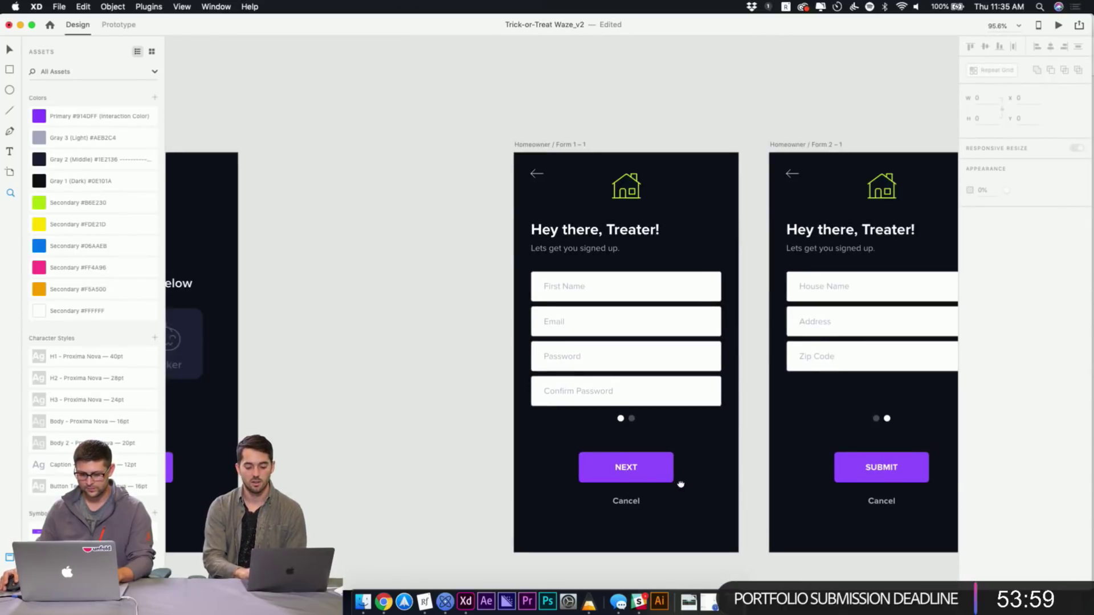
scroll(679, 483, down, 1)
scroll(679, 483, right, 1)
key(v)
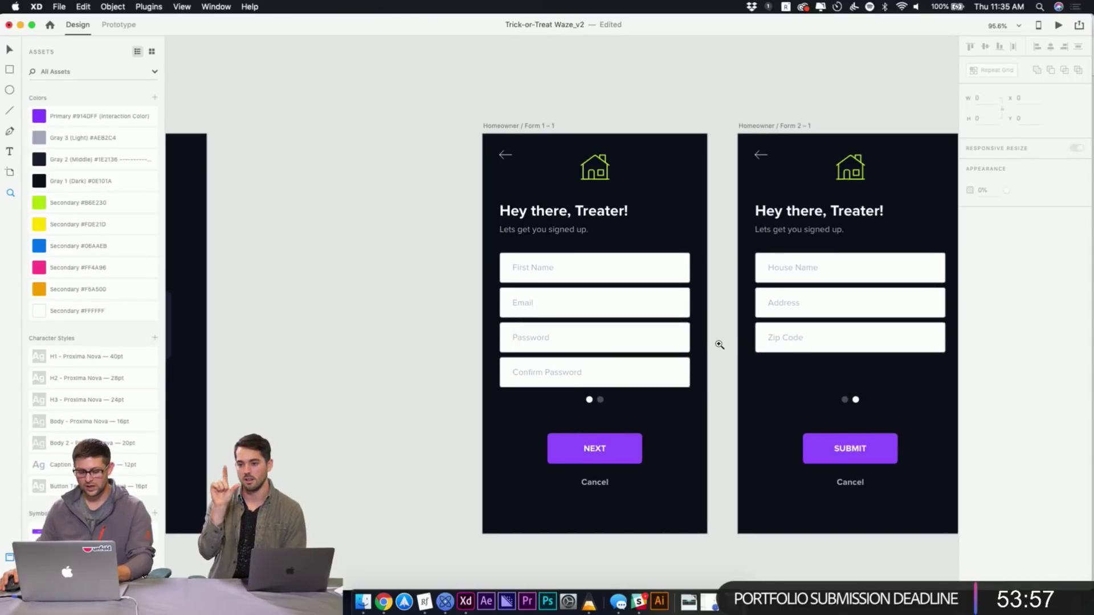
click(595, 353)
scroll(680, 385, right, 3)
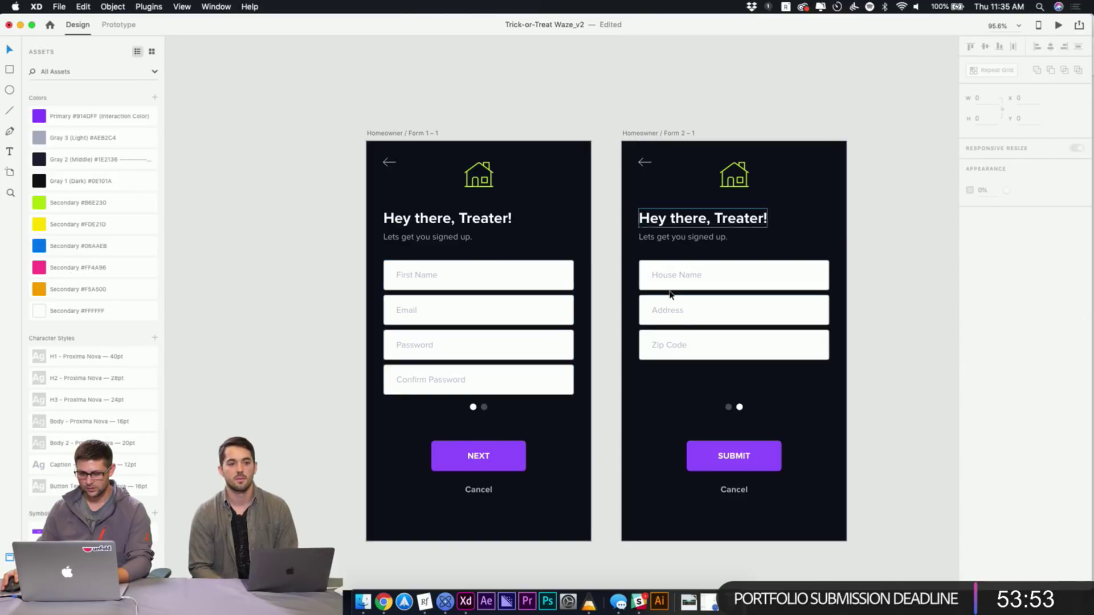
Move the Homeowner / Form 2 – 1 artboard farther along the row, leaving an open gap beside Form 1 – 1
scroll(672, 272, down, 3)
scroll(673, 272, down, 3)
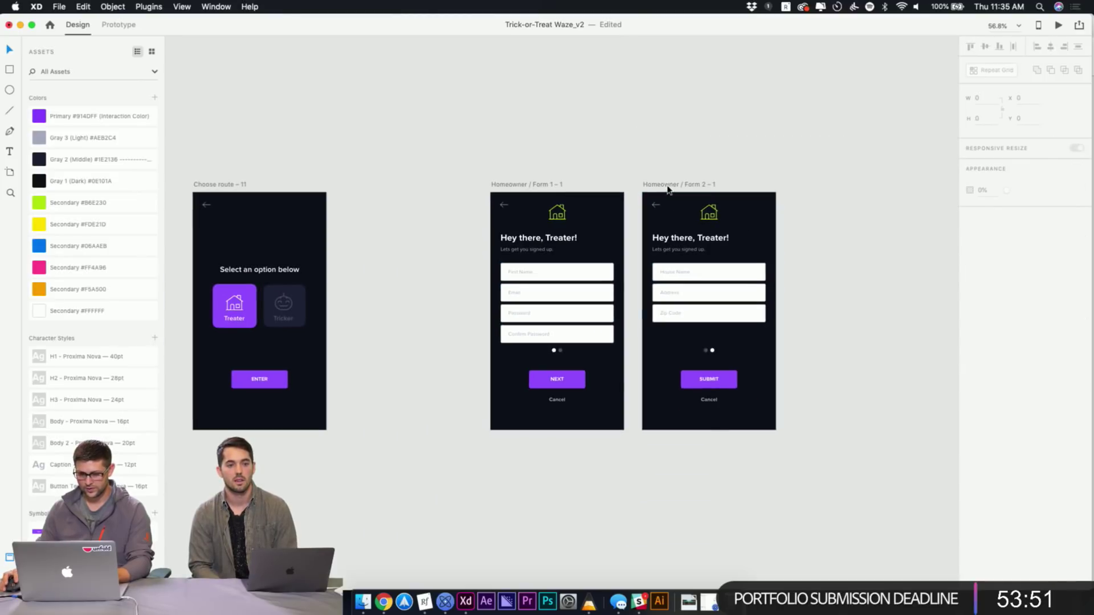
drag(664, 184, 946, 182)
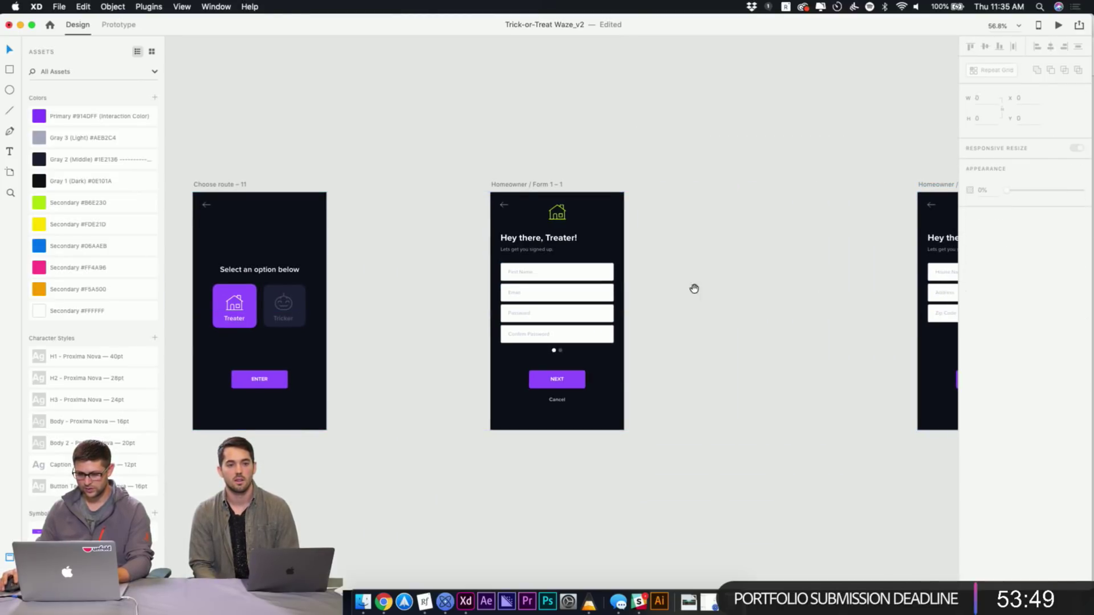
Copy the House Name, Address and Zip Code fields from Form 2 – 1 into the gap, level with Form 1 – 1's fields
scroll(797, 288, right, 3)
click(883, 289)
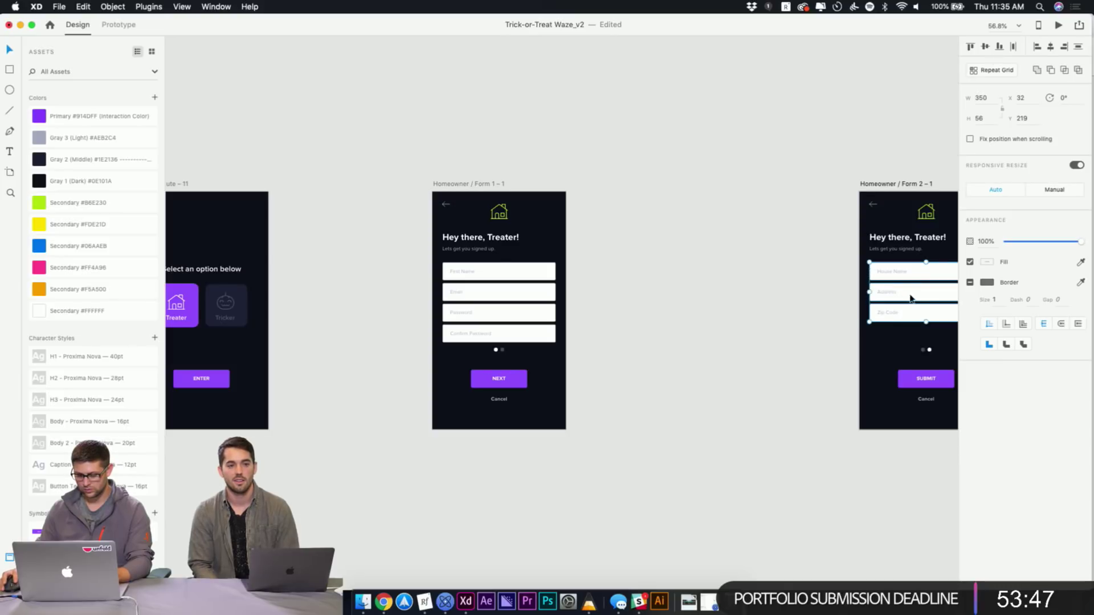
drag(910, 298, 624, 298)
click(600, 260)
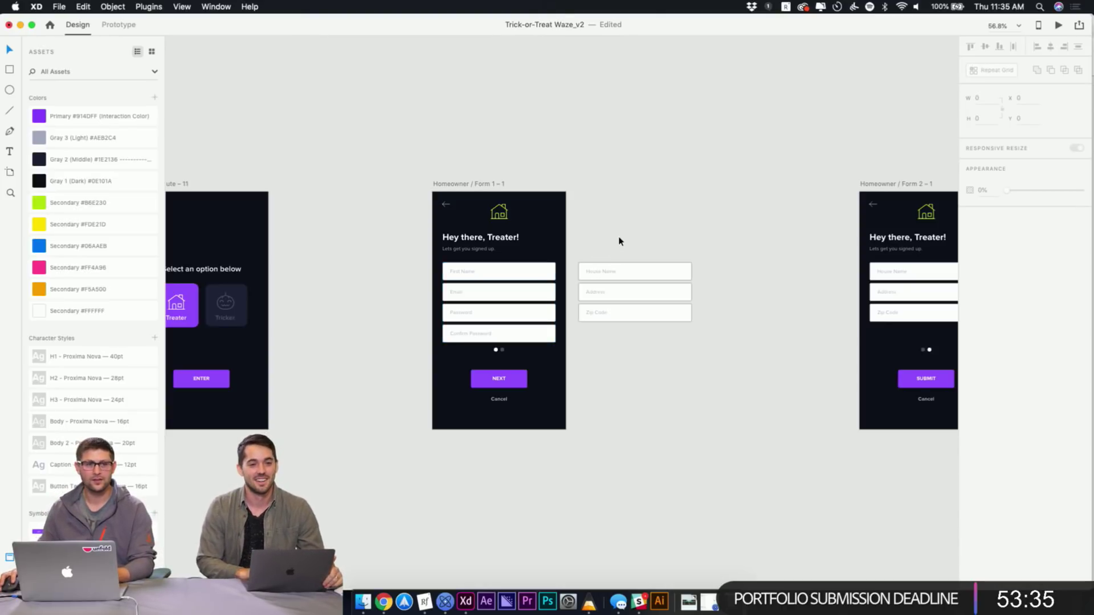
click(602, 277)
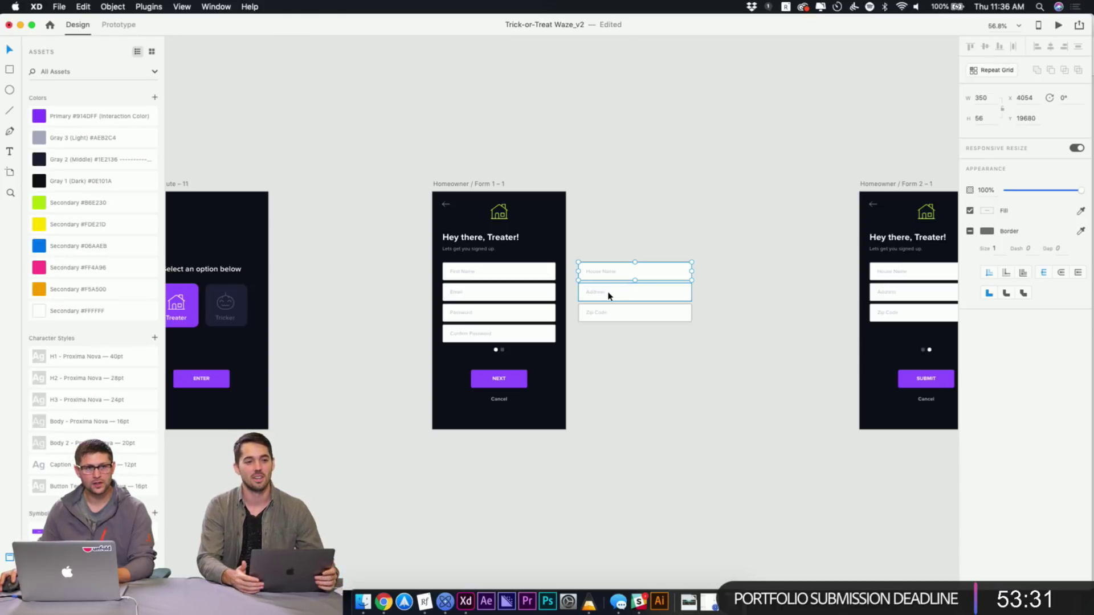
click(645, 222)
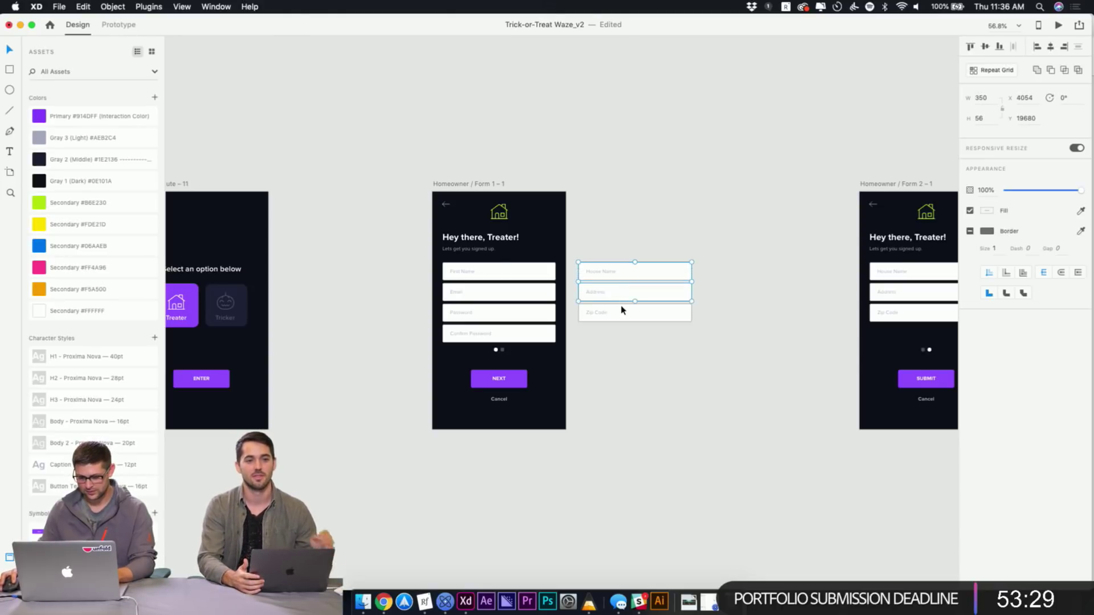
click(609, 257)
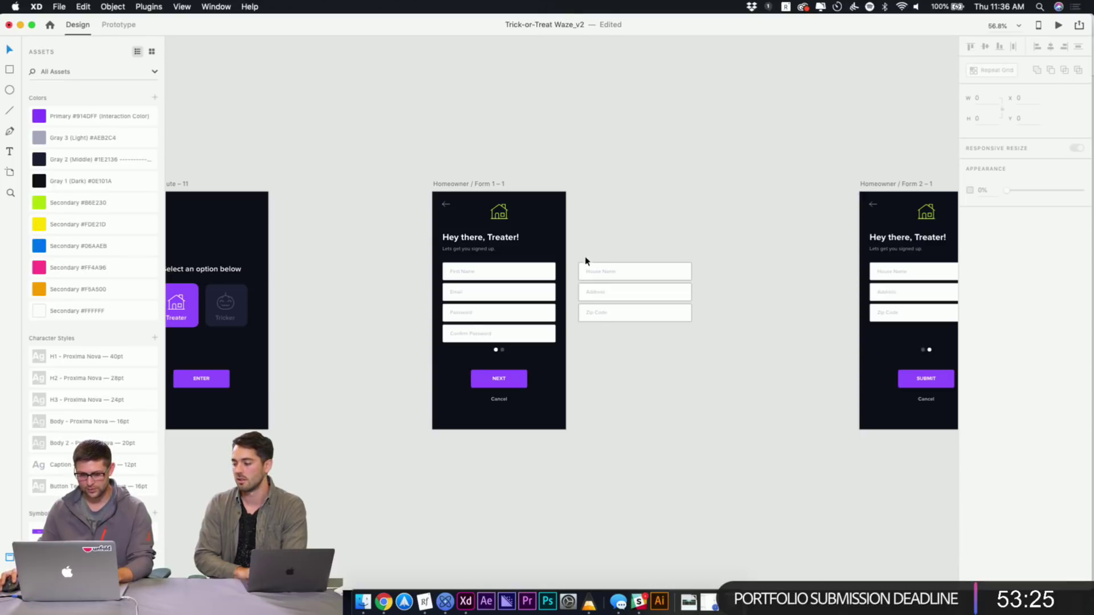
Group the copied House Name, Address and Zip Code fields with the four-field group on Homeowner / Form 1 – 1
scroll(551, 315, down, 2)
key(z)
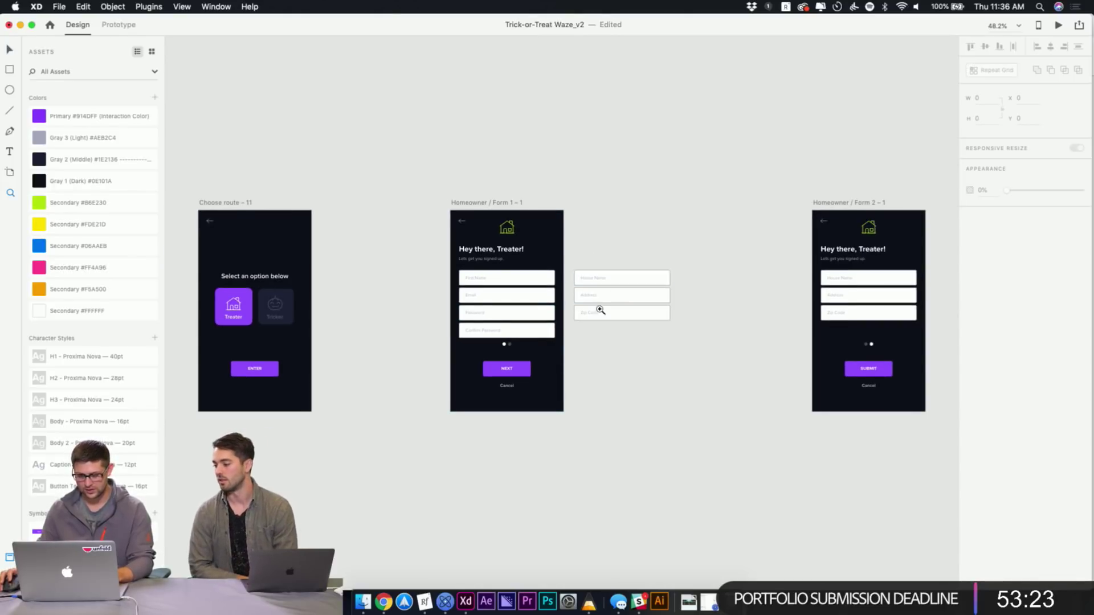
scroll(601, 309, up, 5)
scroll(590, 317, down, 5)
drag(428, 204, 684, 442)
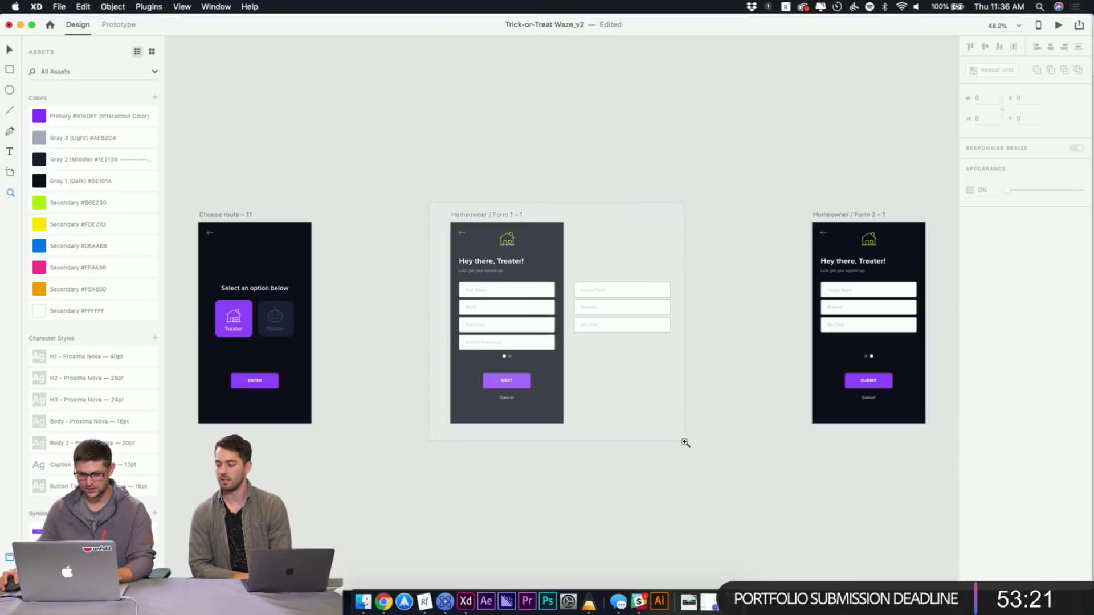
click(651, 314)
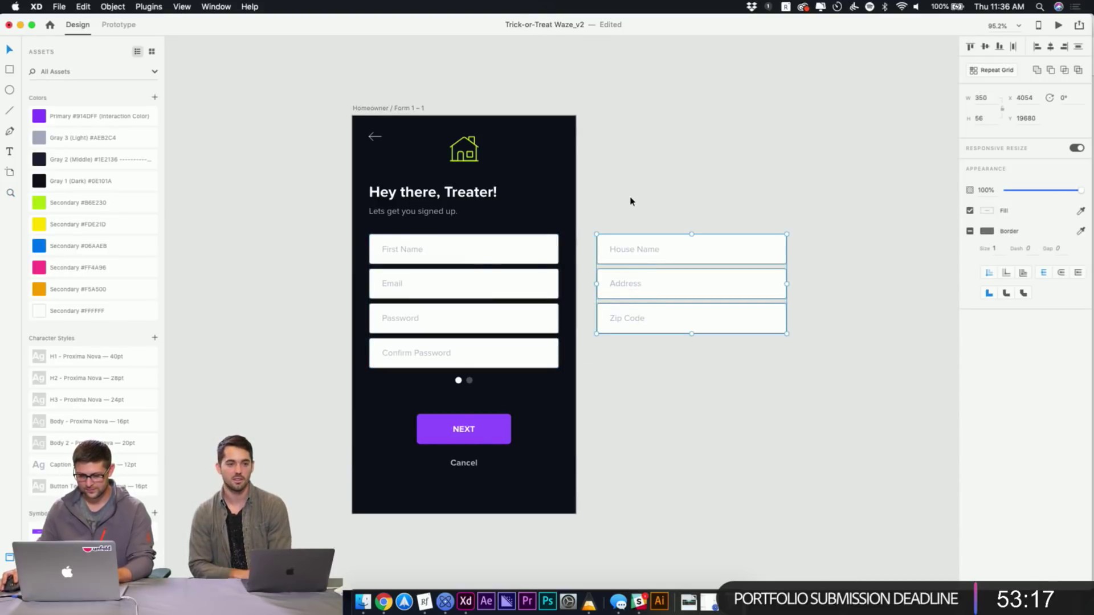
double_click(671, 248)
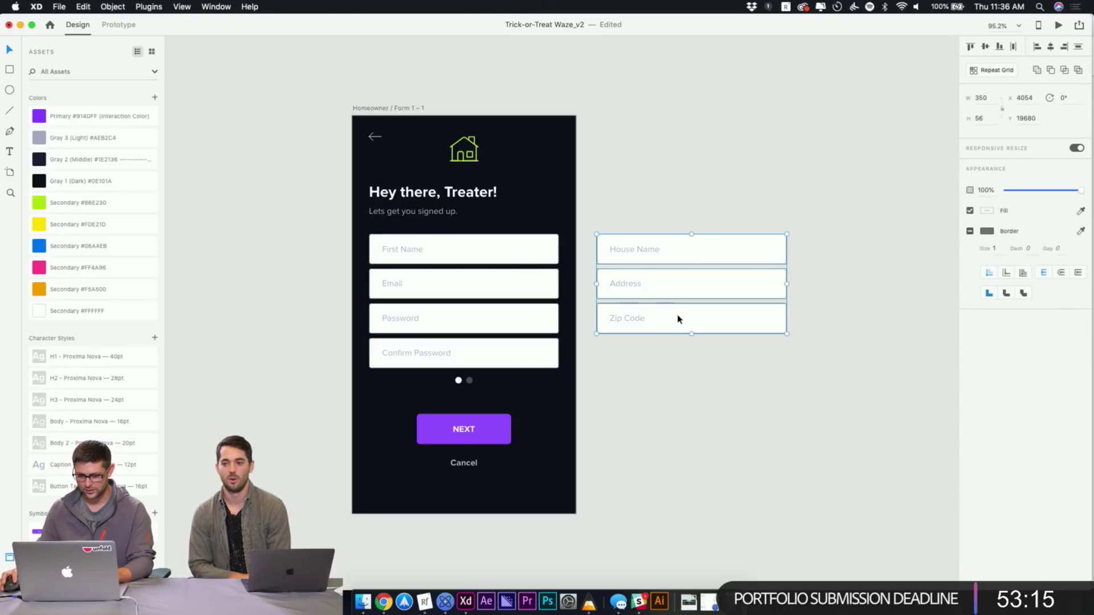
shift+click(520, 259)
key(super+g)
click(715, 180)
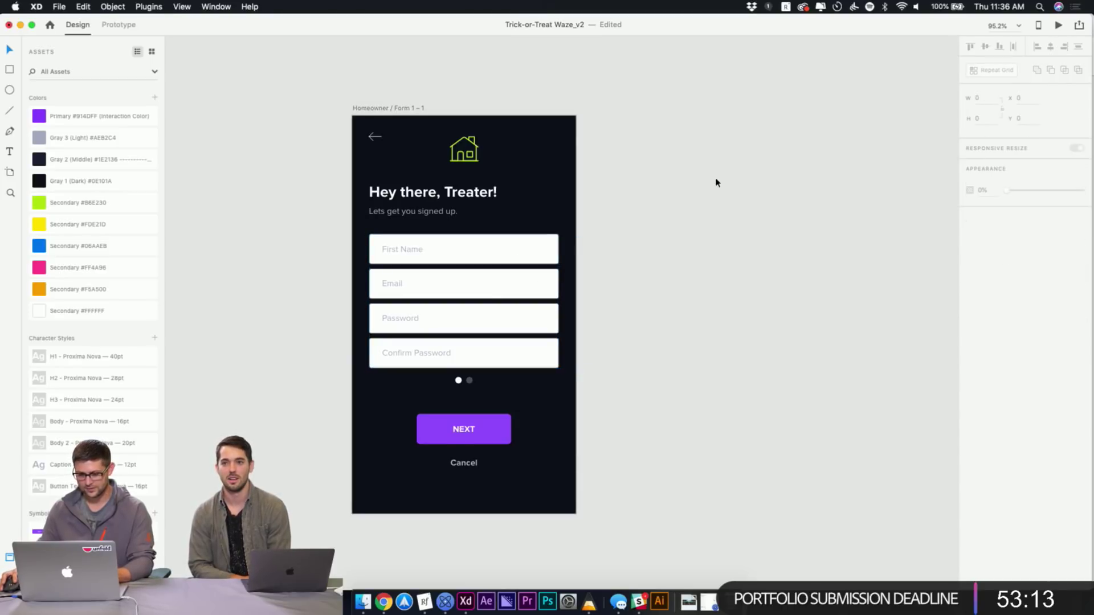
click(552, 244)
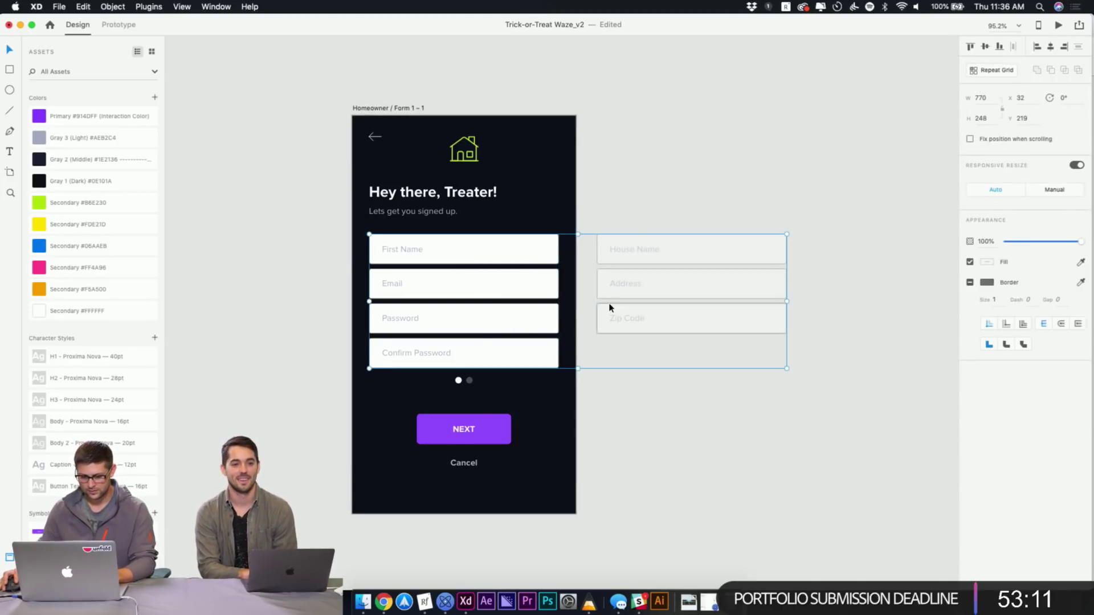
Duplicate the Homeowner / Form 1 – 1 artboard, including its combined field group, into the gap before Form 2 – 1
click(708, 247)
scroll(246, 122, right, 5)
click(246, 122)
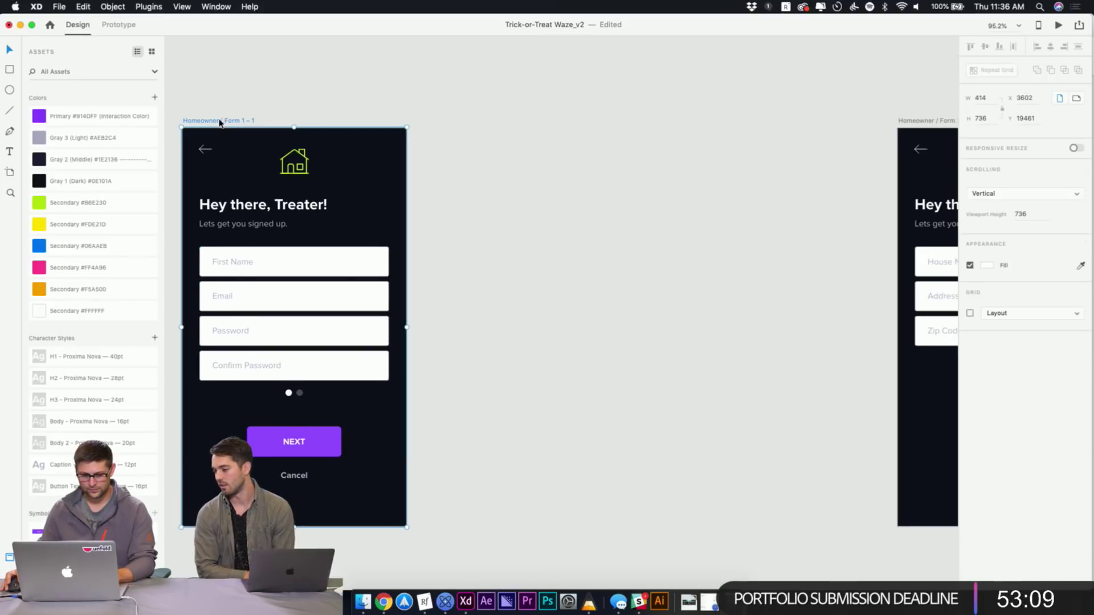
drag(221, 120, 533, 128)
scroll(537, 269, down, 5)
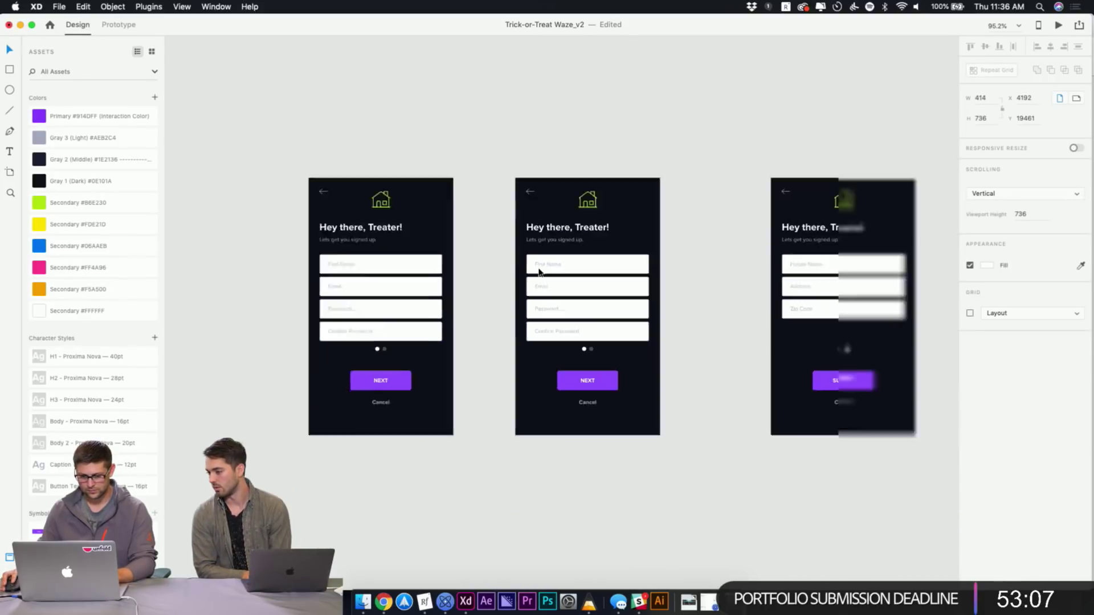
click(743, 215)
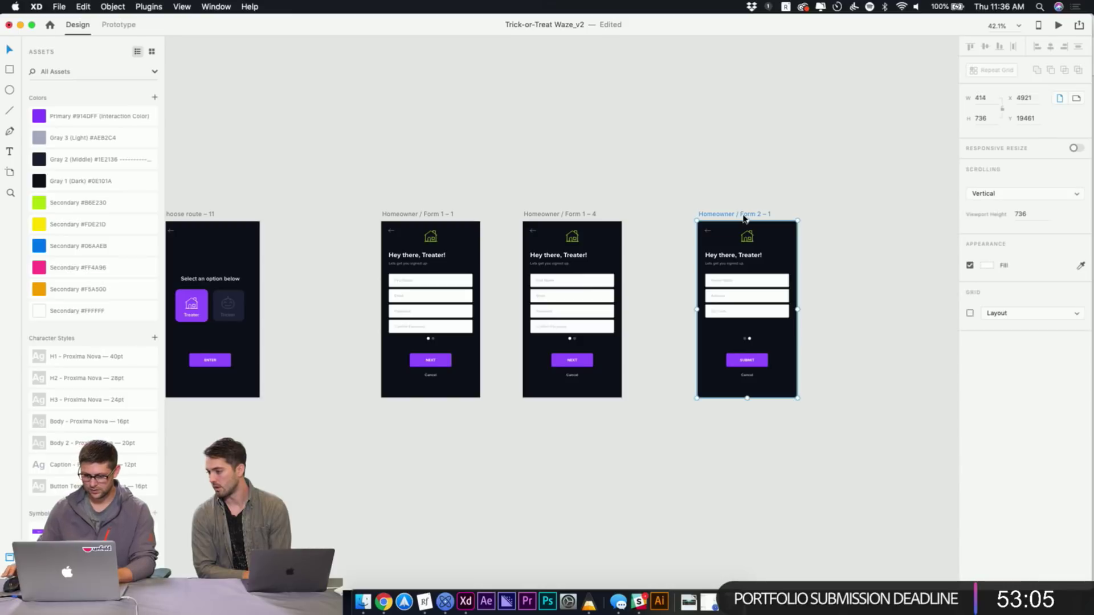
Try shifting the combined field group on Homeowner / Form 1 – 1 sideways across the artboard, and undo the move
scroll(744, 217, down, 5)
drag(623, 365, 529, 97)
click(561, 339)
drag(594, 344, 463, 467)
drag(489, 337, 635, 307)
click(591, 288)
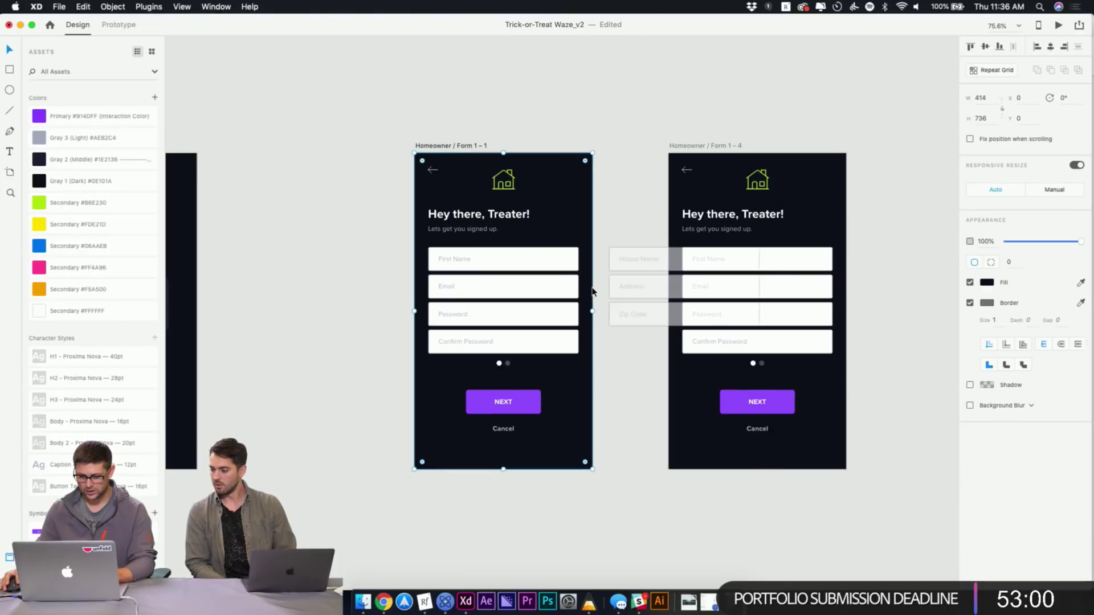
click(593, 137)
click(543, 290)
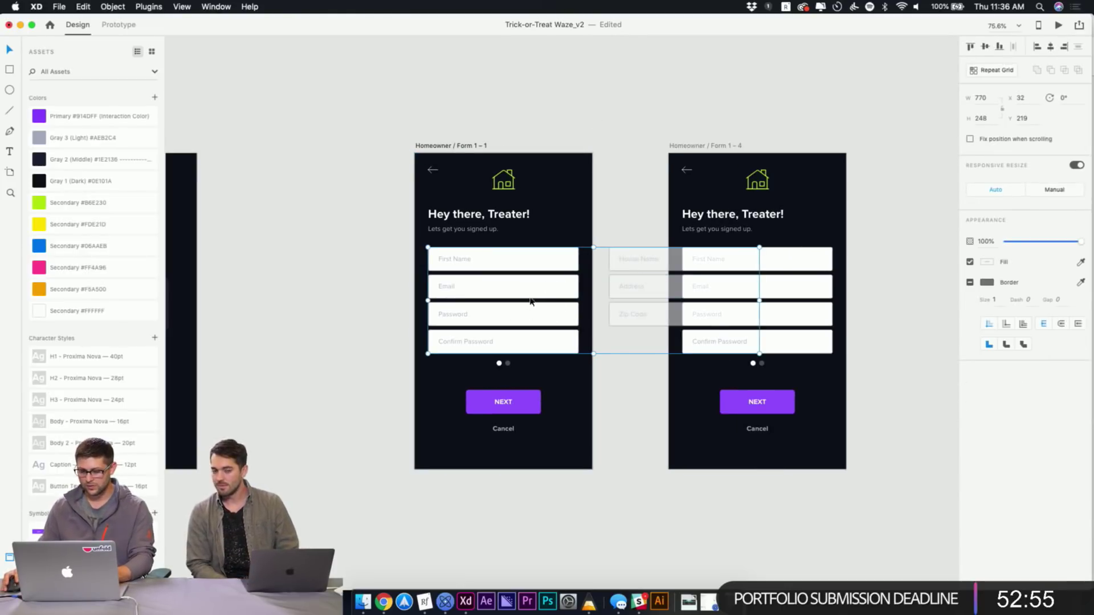
drag(544, 291, 478, 302)
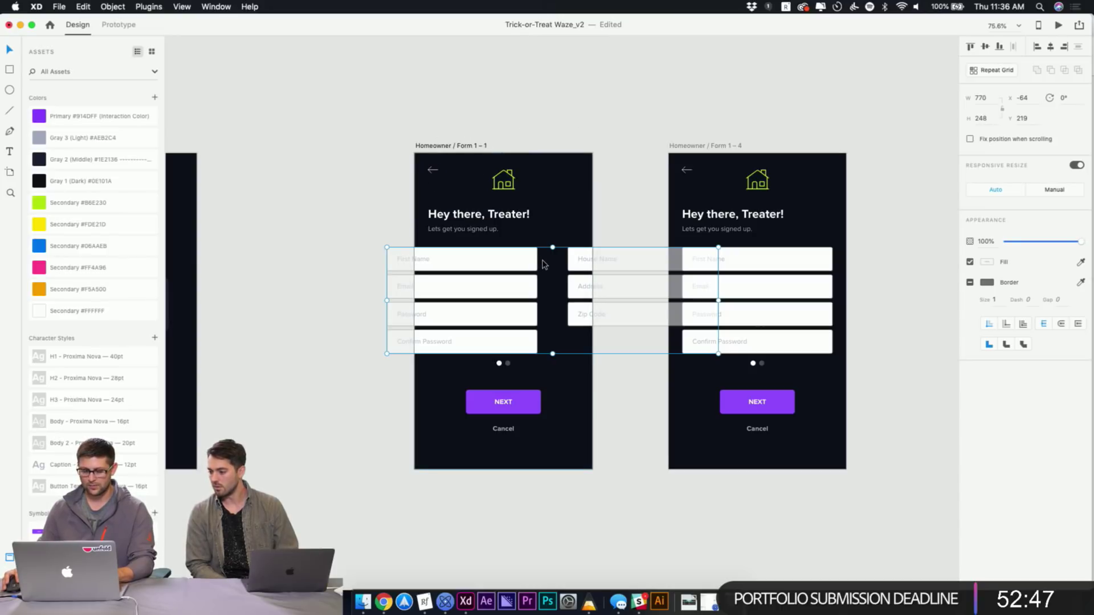
key(super+z)
Slide the combined field group on Homeowner / Form 1 – 4 sideways so House Name, Address and Zip Code sit inside the artboard
click(700, 118)
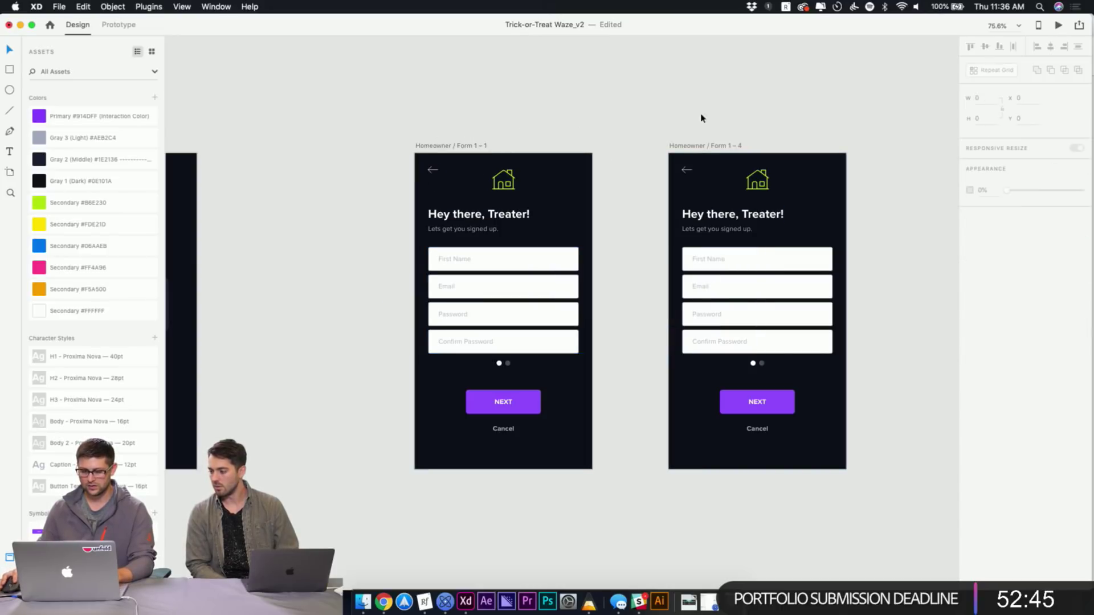
click(769, 273)
scroll(752, 273, right, 3)
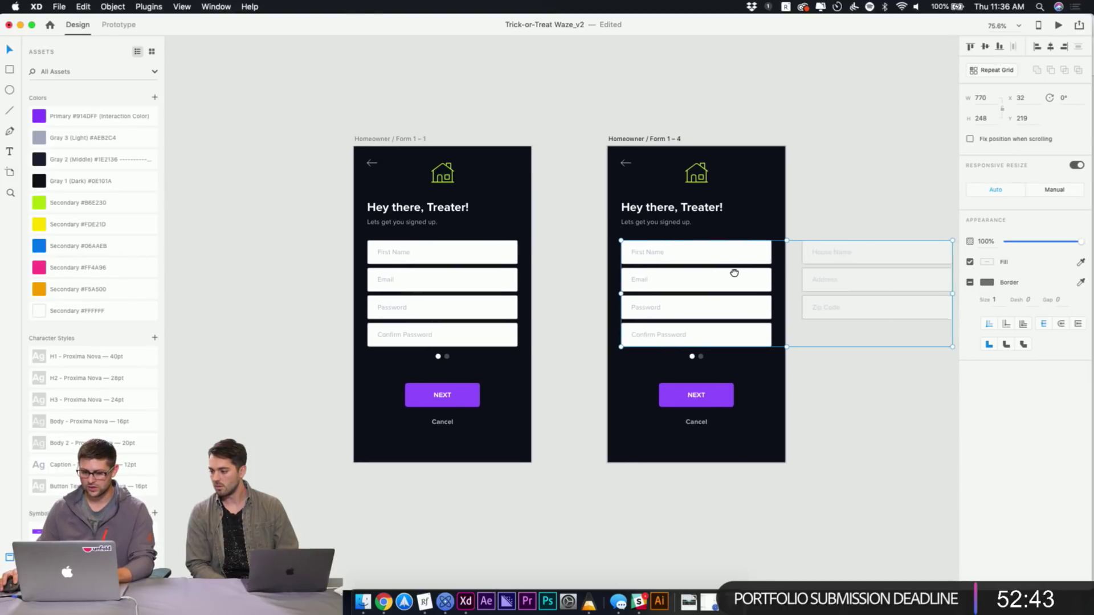
drag(761, 254, 581, 251)
click(598, 90)
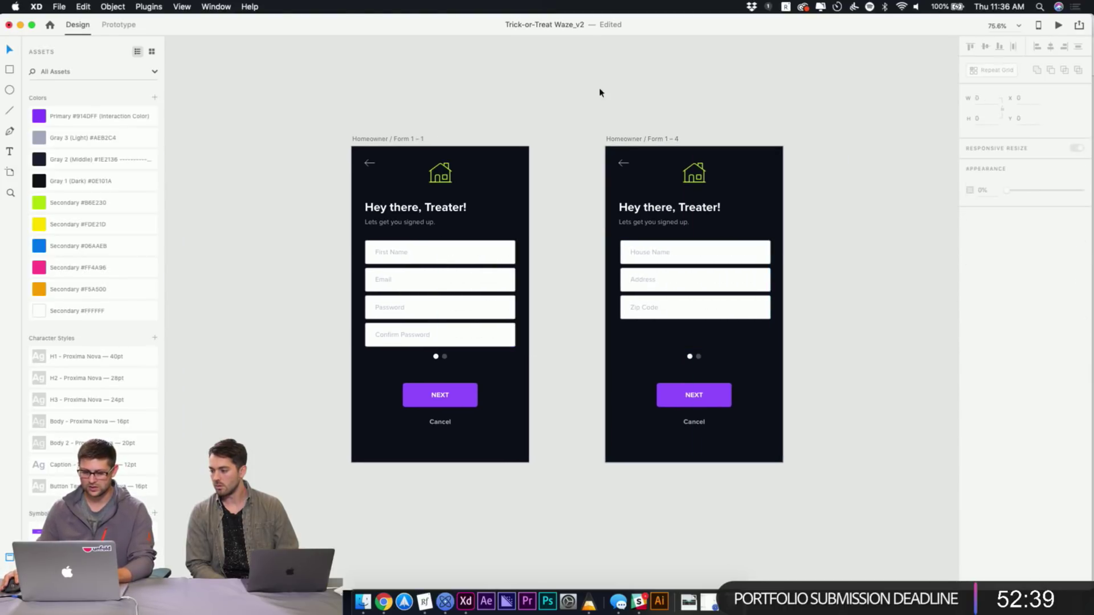
Compare how the combined field groups are positioned on Homeowner / Form 1 – 1 and Form 1 – 4
click(399, 139)
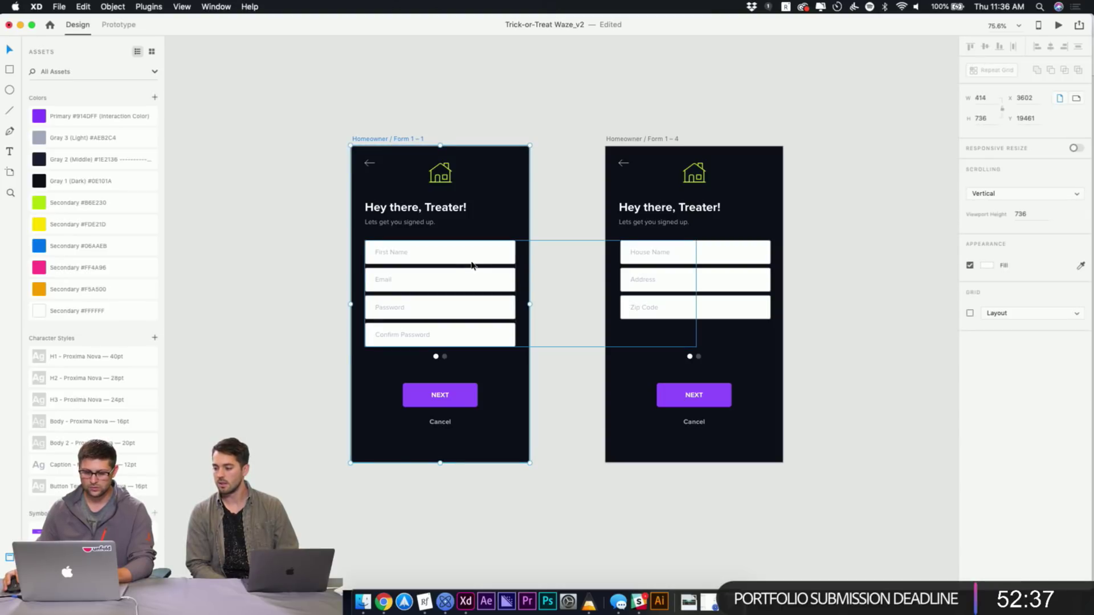
click(476, 103)
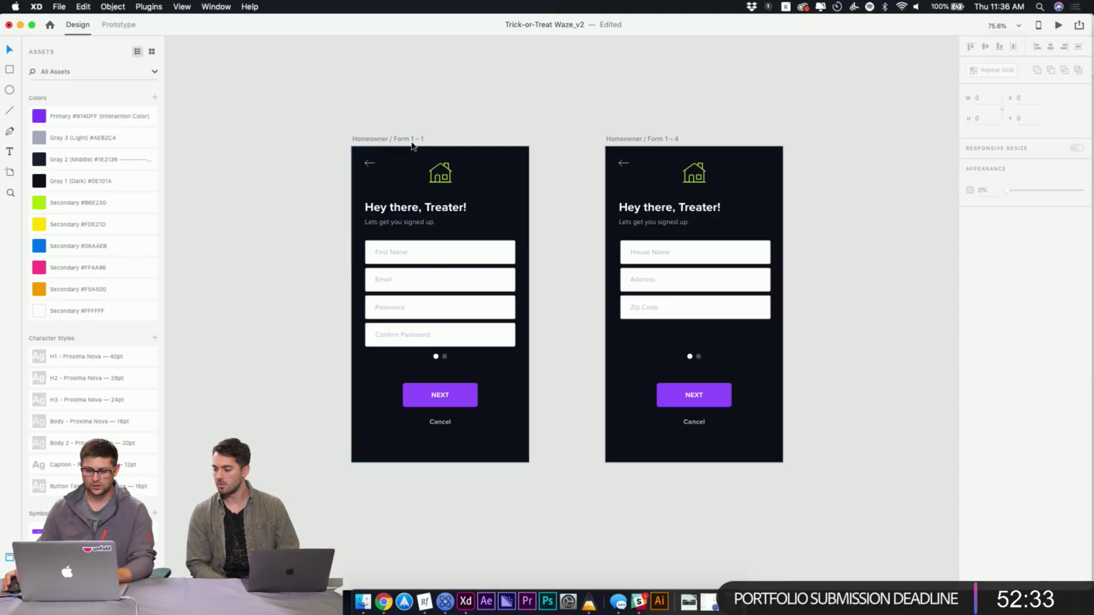
click(454, 258)
drag(453, 258, 727, 256)
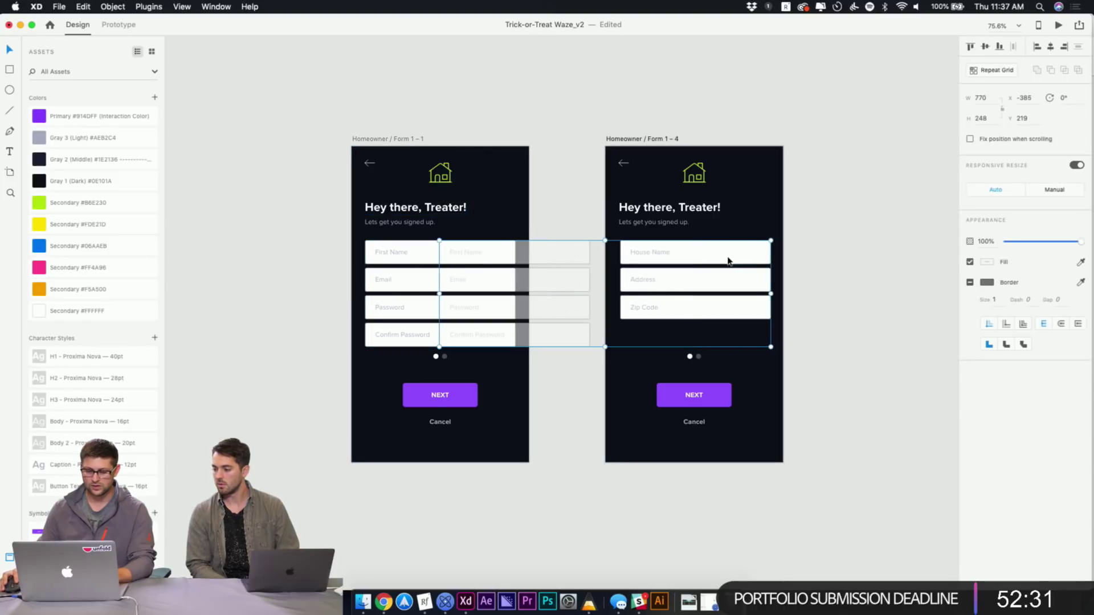
key(super+z)
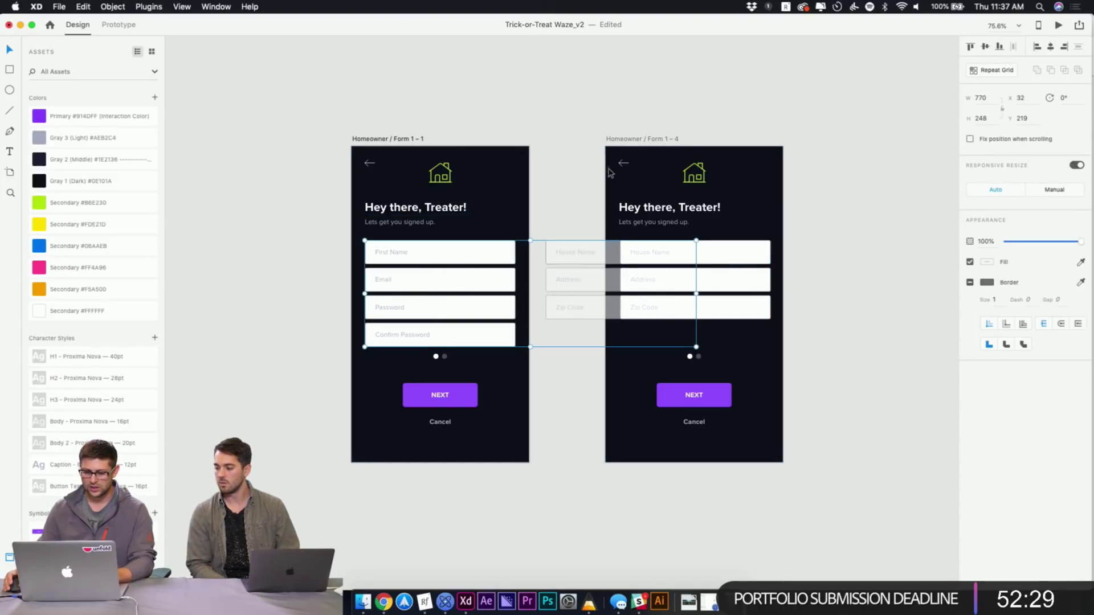
click(583, 115)
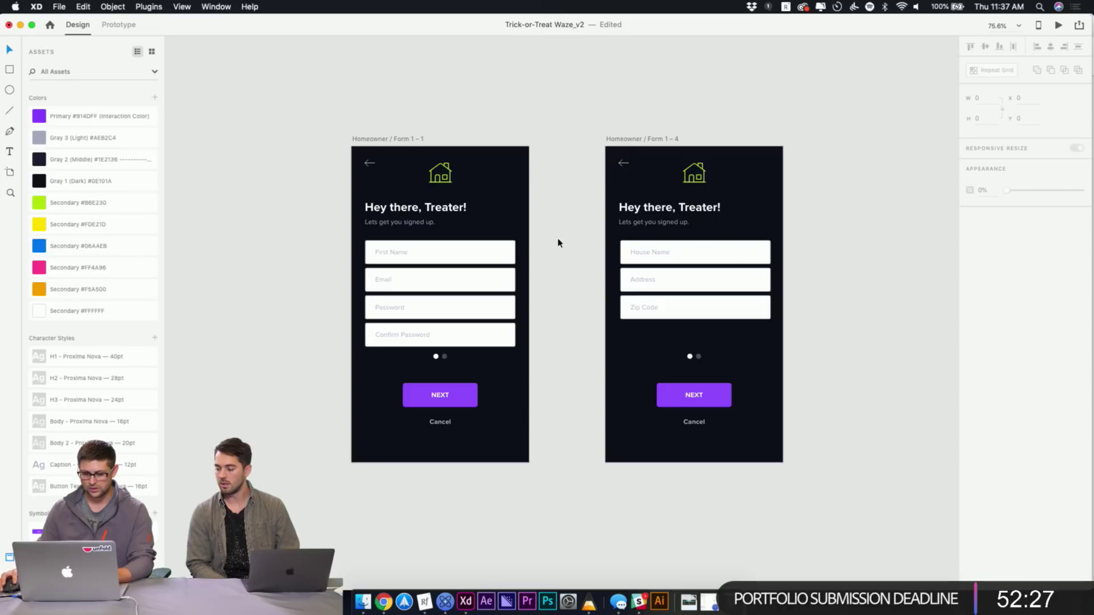
click(443, 281)
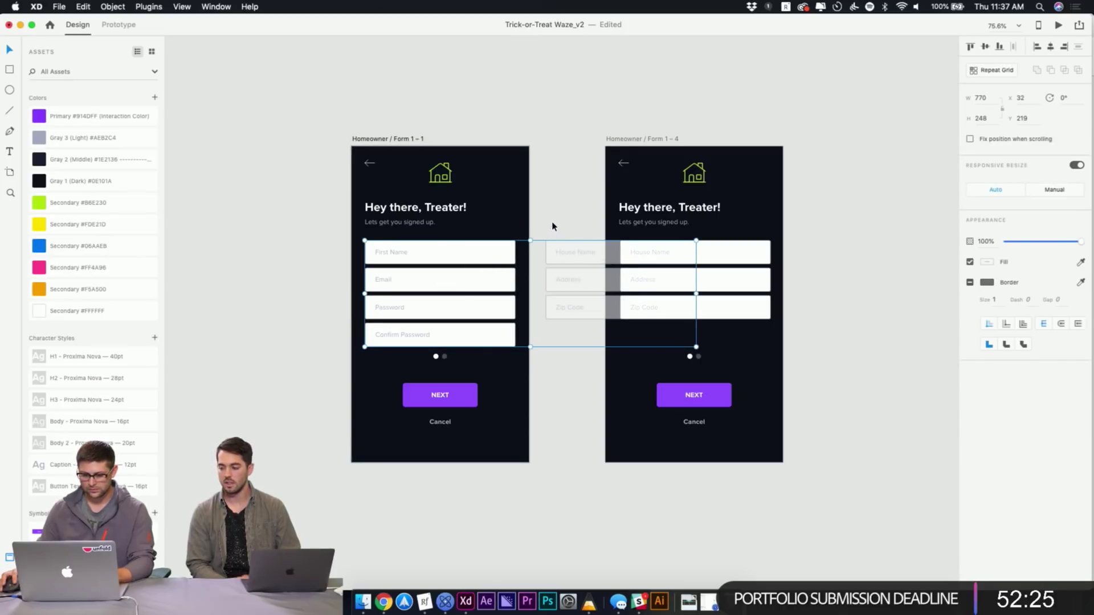
click(596, 259)
key(super+shift+z)
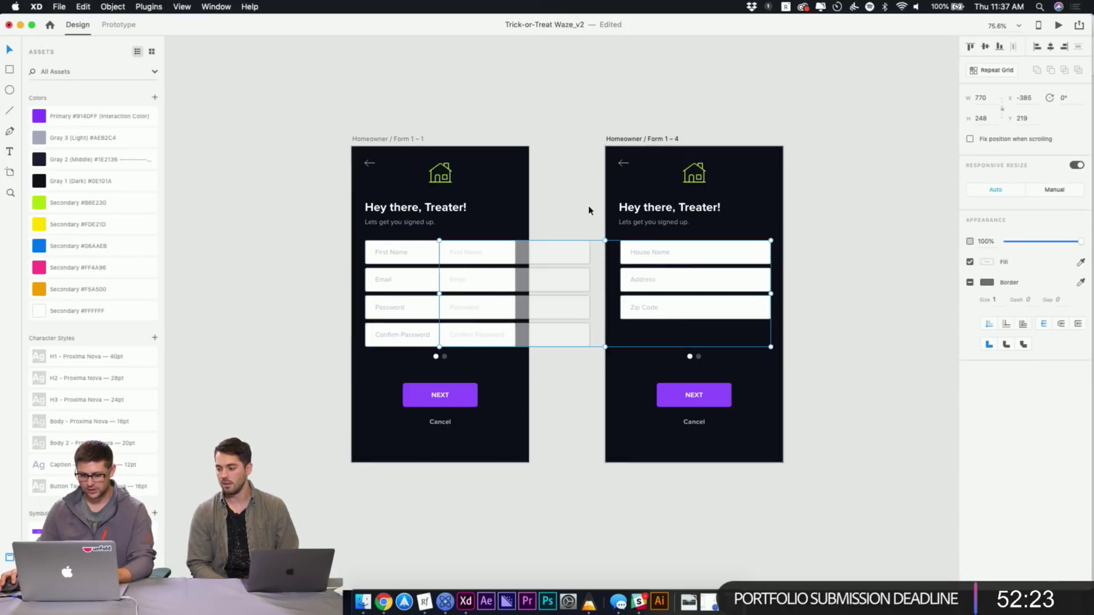
Nudge the field group on Homeowner / Form 1 – 4 to X -388, giving the House Name field equal side margins of 32
double_click(650, 253)
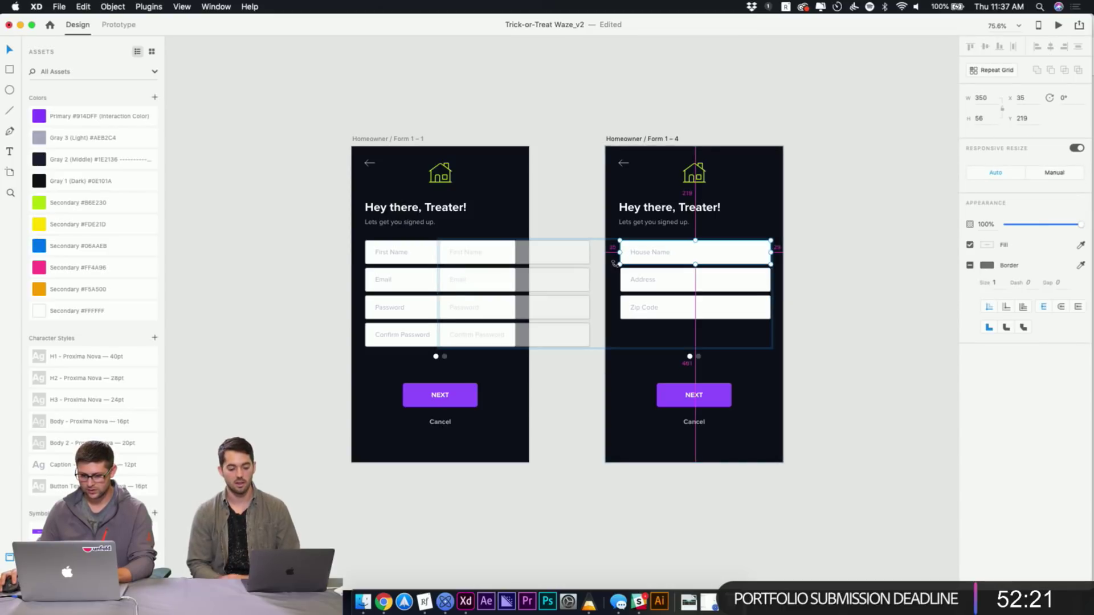
click(573, 130)
click(641, 257)
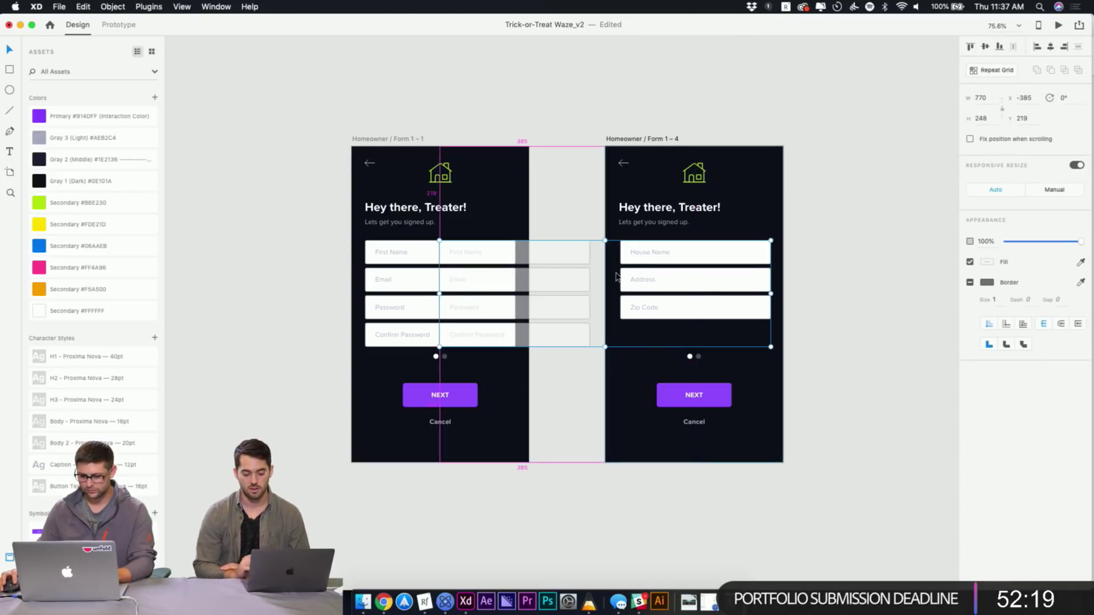
double_click(625, 251)
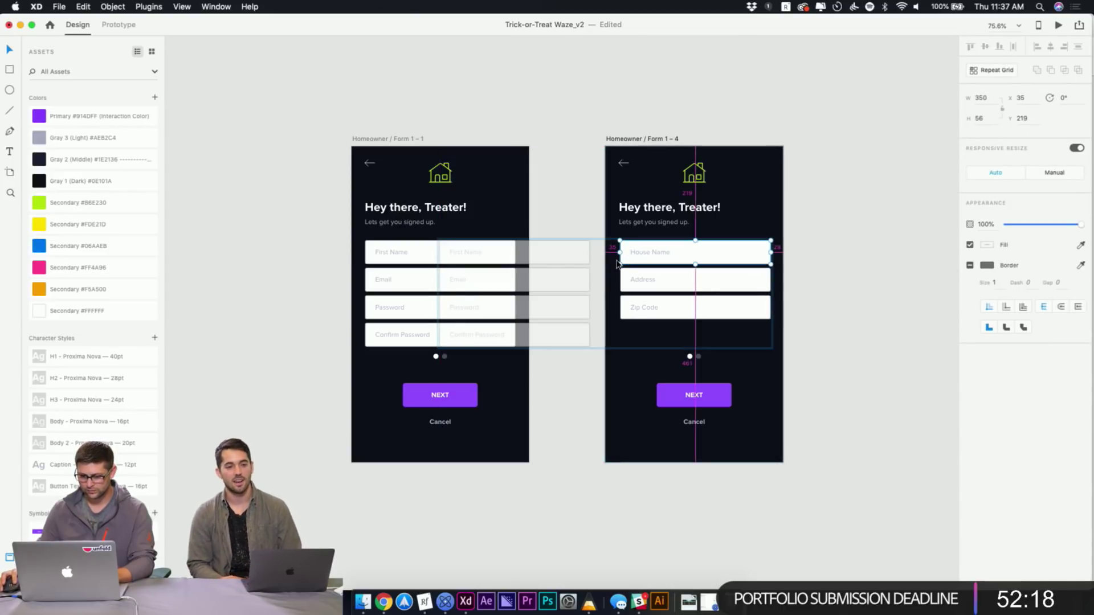
click(554, 129)
click(650, 251)
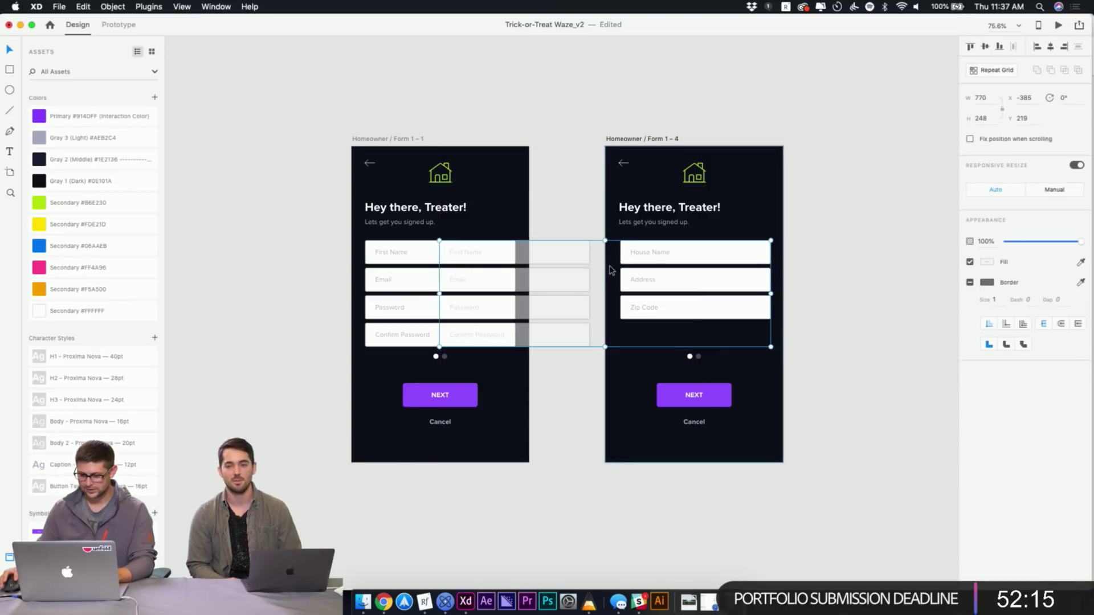
drag(614, 279, 613, 279)
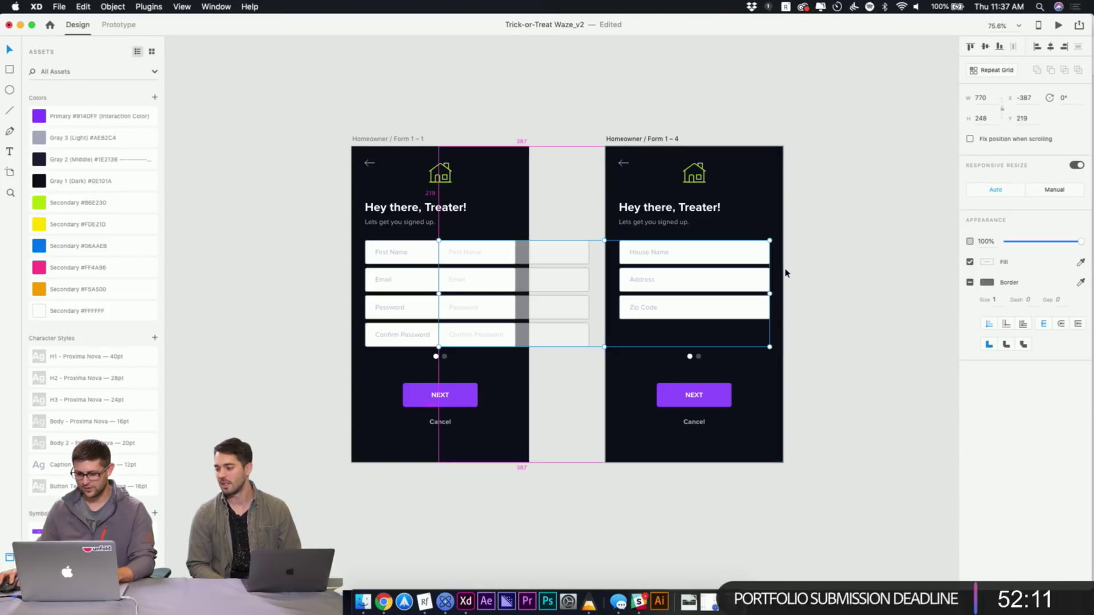
click(800, 254)
click(742, 260)
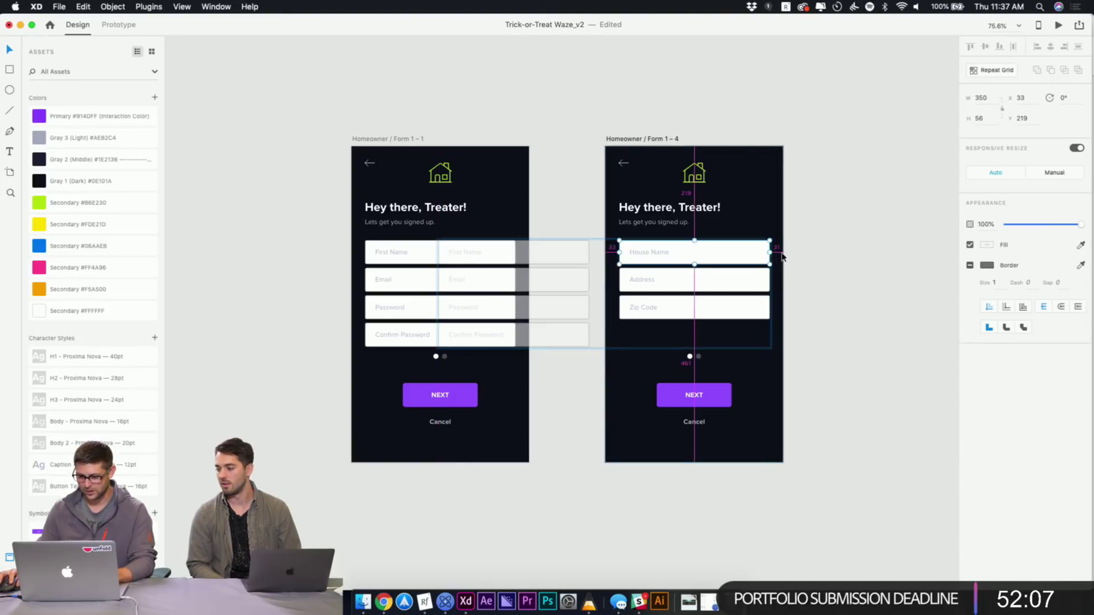
key(Left)
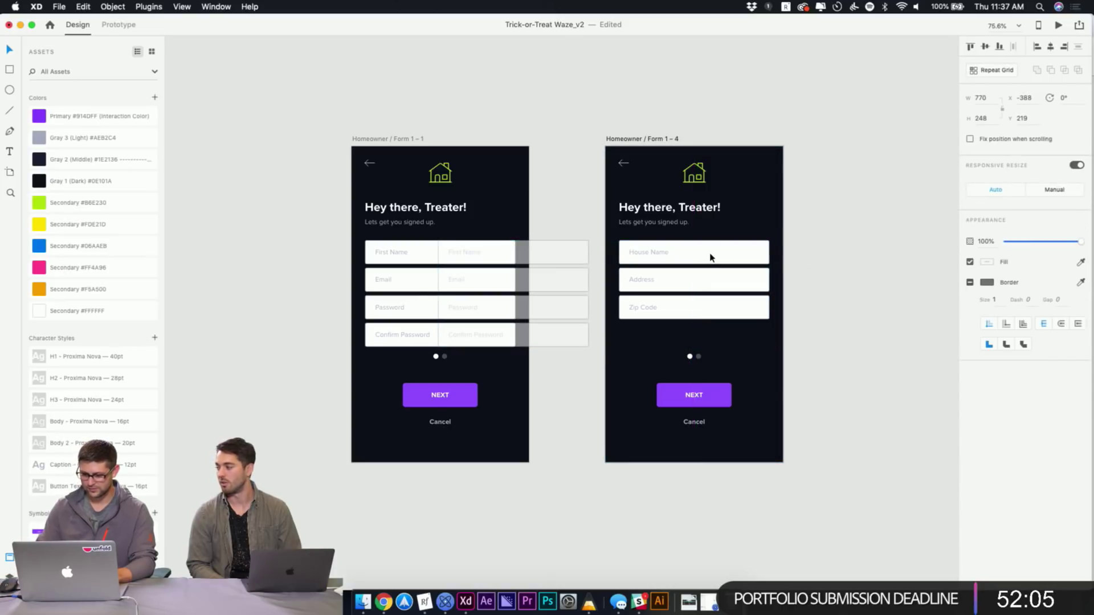
double_click(754, 250)
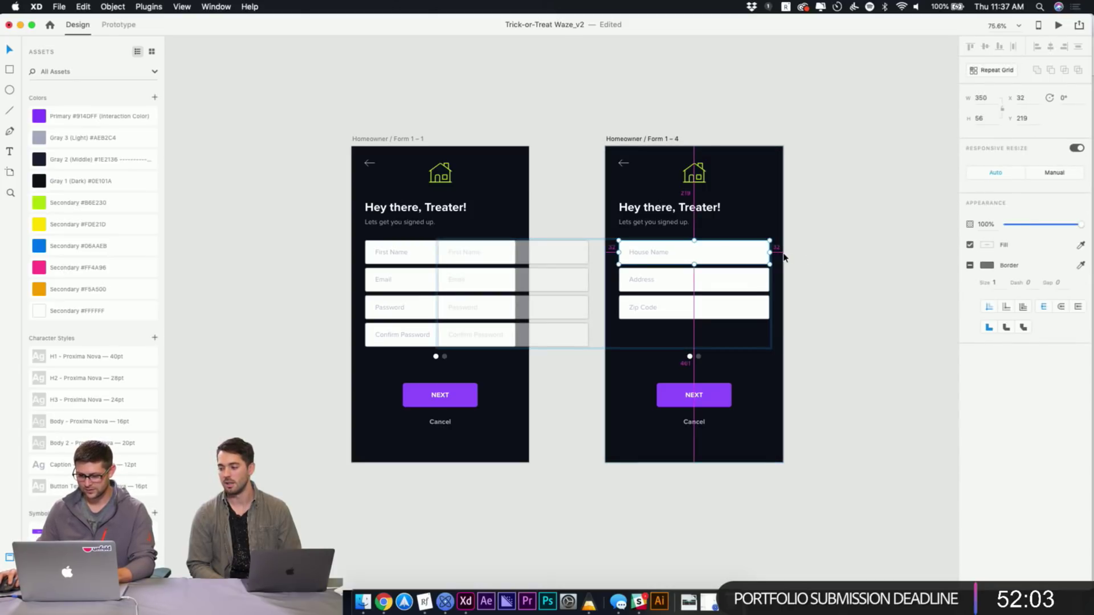
click(791, 252)
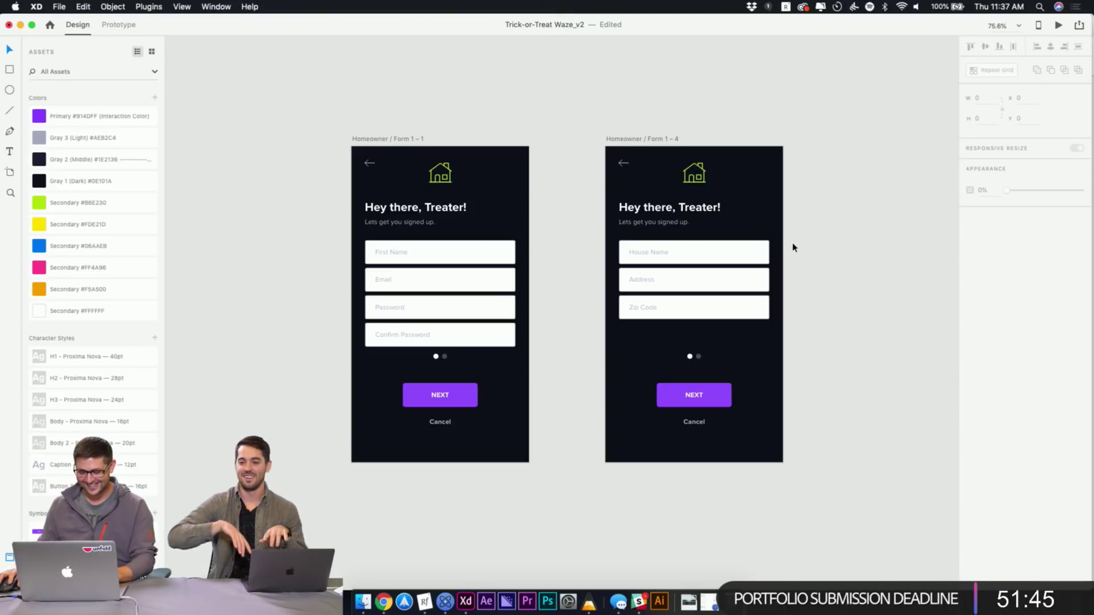
Link the Homeowner / Form 1 – 1 artboard to Homeowner / Form 1 – 4 as a prototype interaction
drag(567, 298, 477, 271)
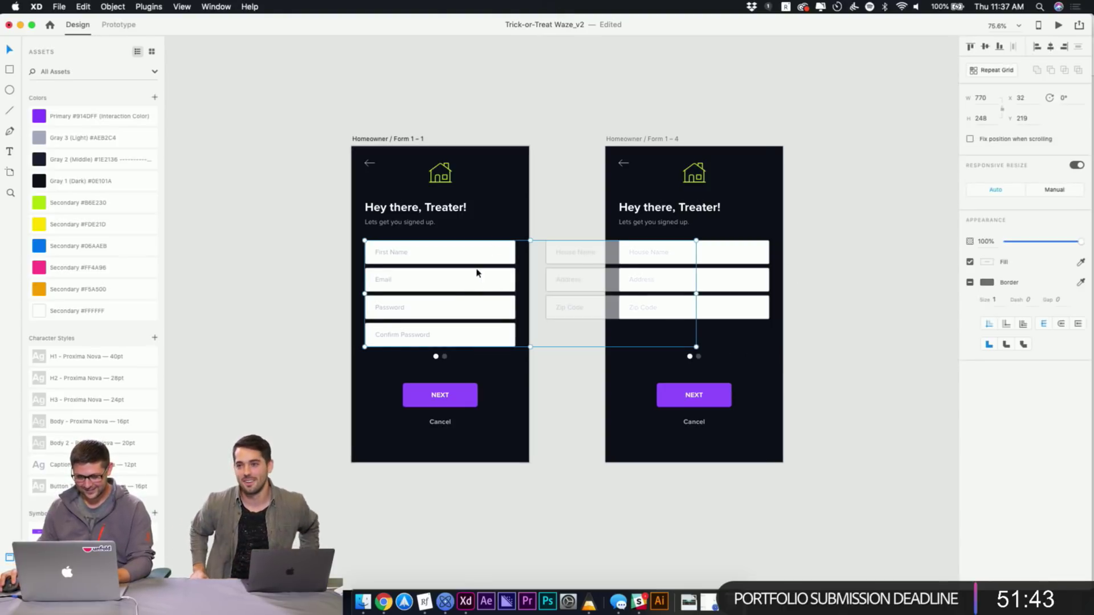
key(super+z)
click(393, 129)
click(394, 140)
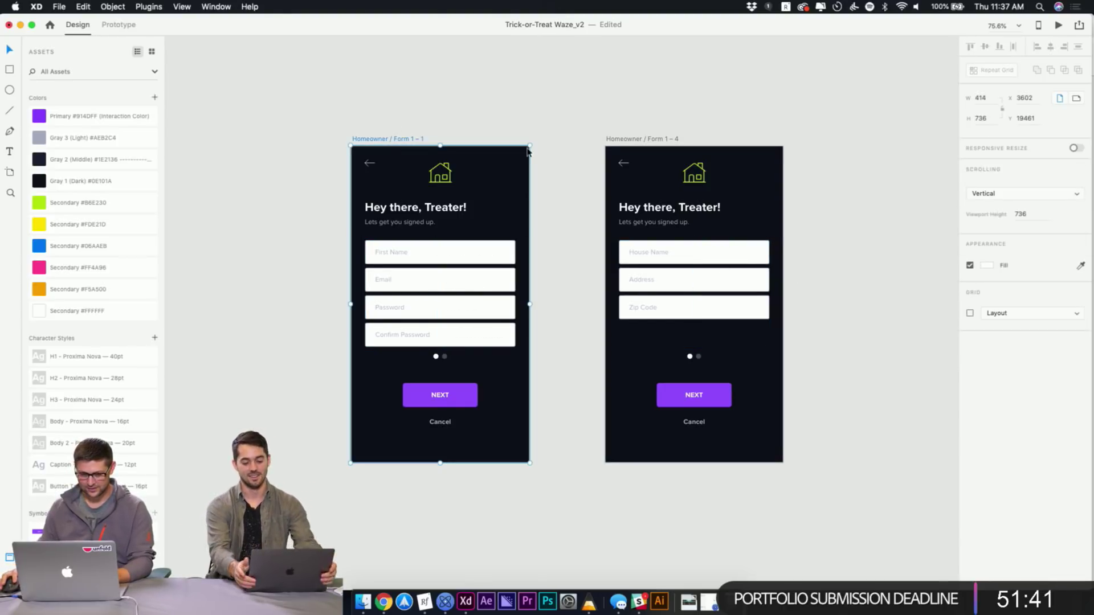
click(501, 110)
click(394, 140)
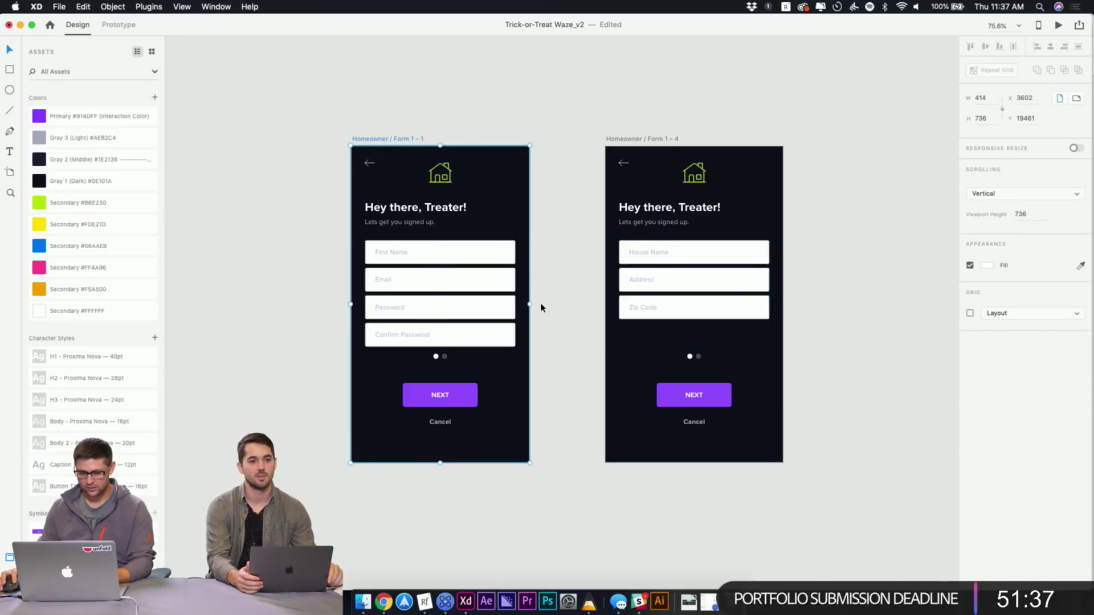
click(117, 26)
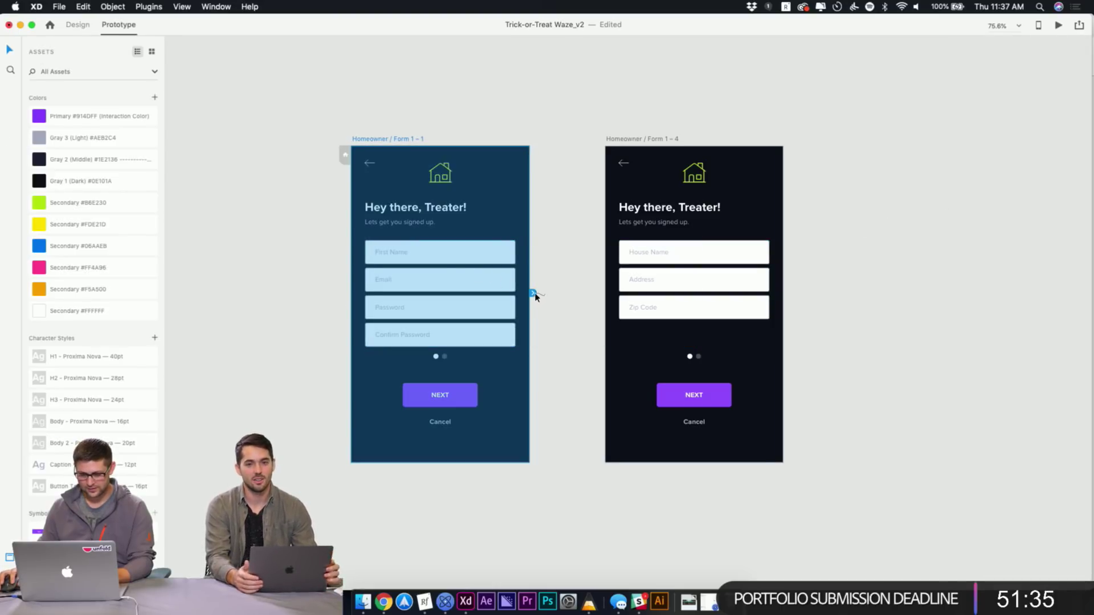
drag(532, 292, 617, 226)
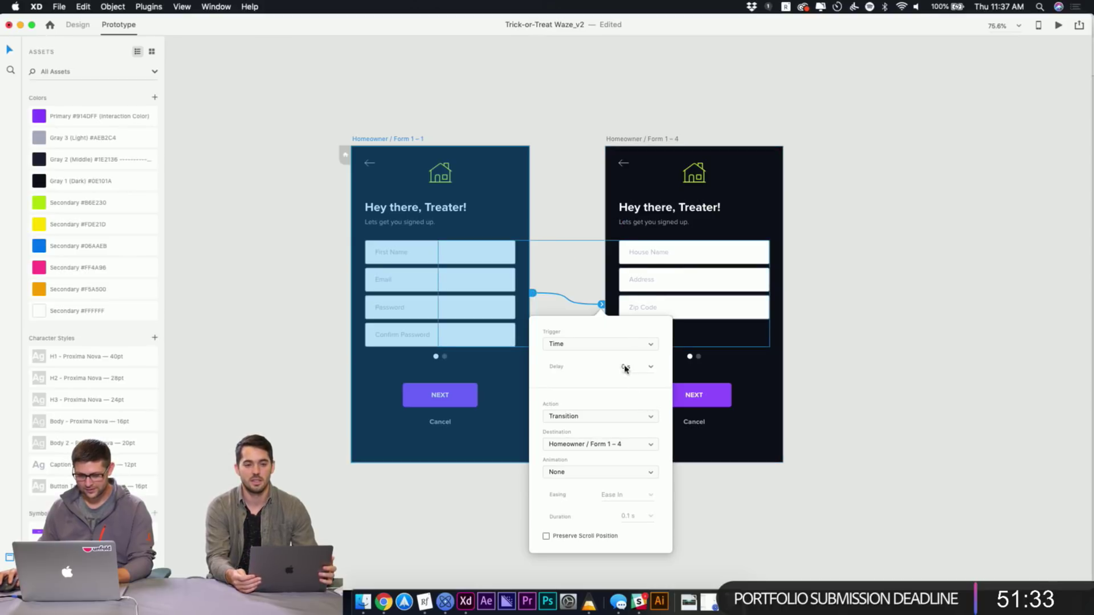
Set the interaction from Form 1 – 1 to Form 1 – 4 to Auto-Animate with a Drag trigger
click(629, 416)
click(621, 424)
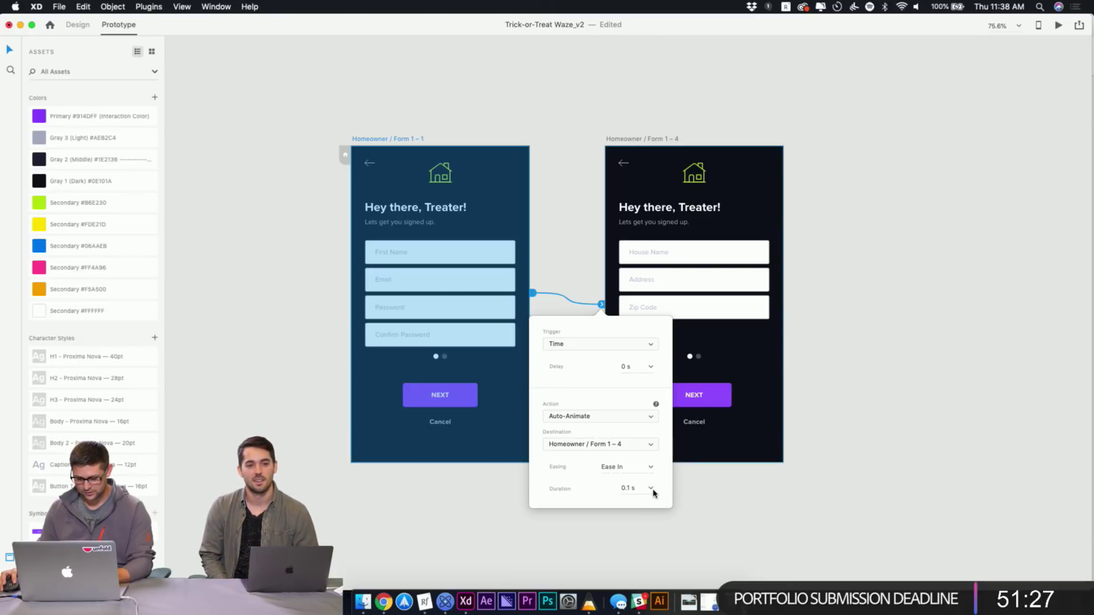
click(650, 418)
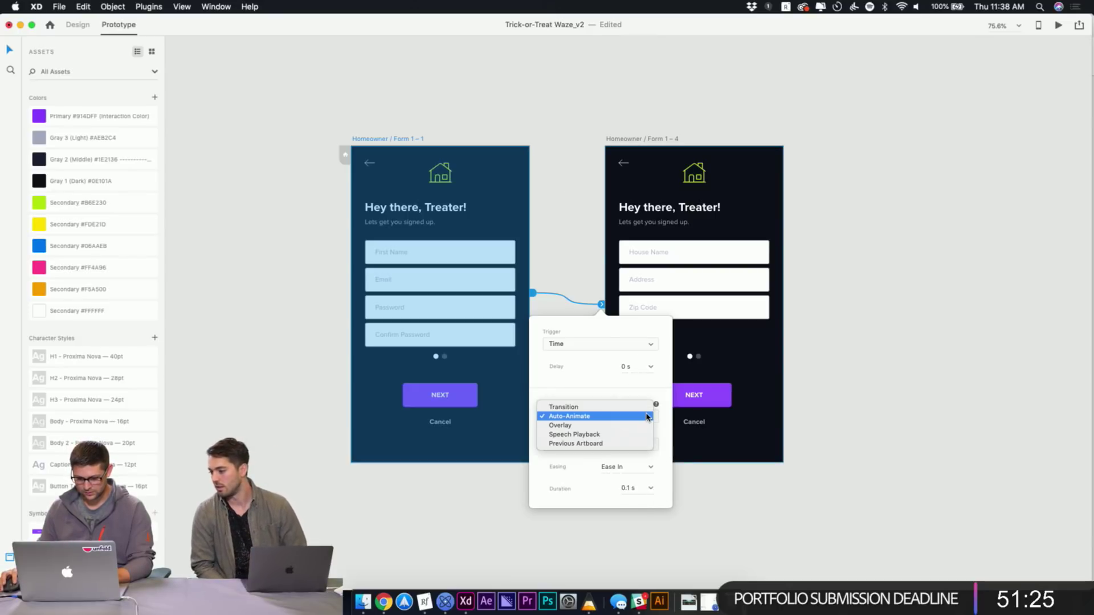
click(647, 416)
click(604, 343)
click(577, 335)
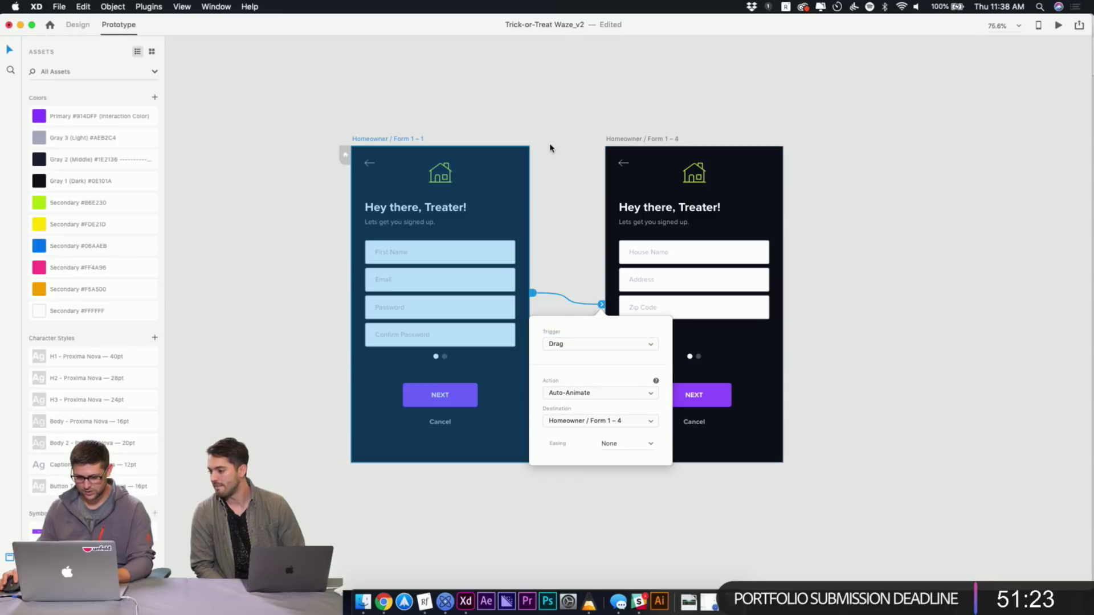
click(548, 109)
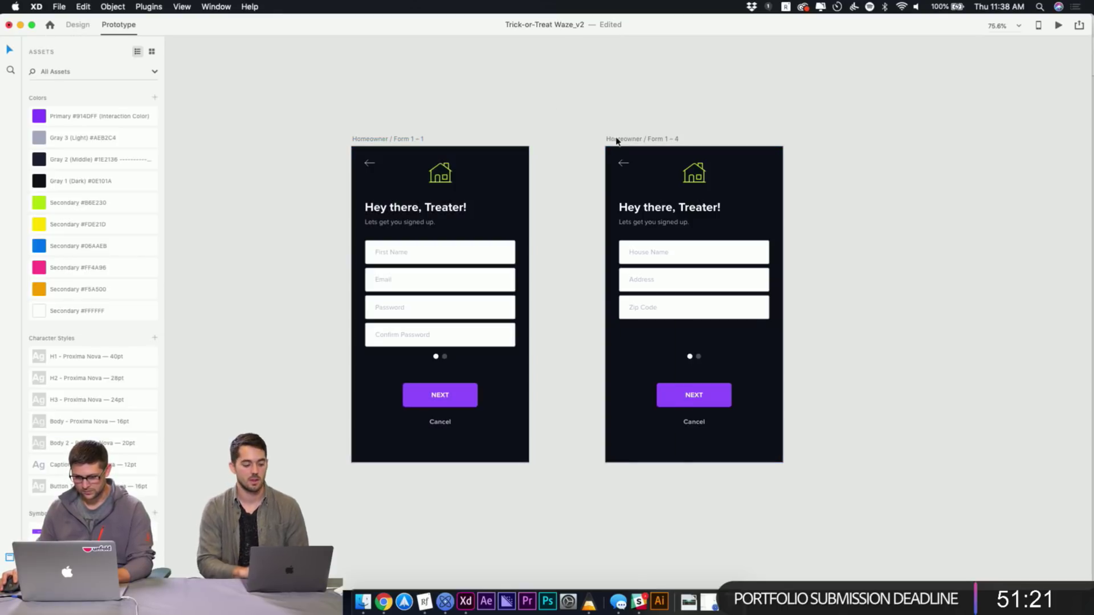
Link the Homeowner / Form 1 – 4 artboard back to Homeowner / Form 1 – 1 with a Drag trigger and Auto-Animate action
click(618, 141)
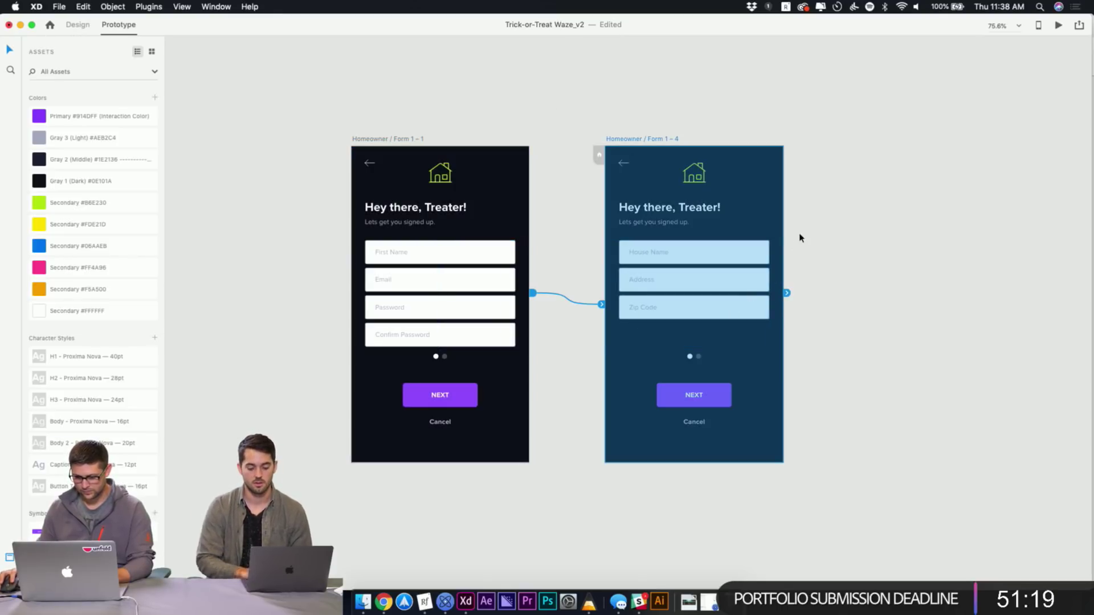
click(512, 286)
drag(634, 293, 400, 276)
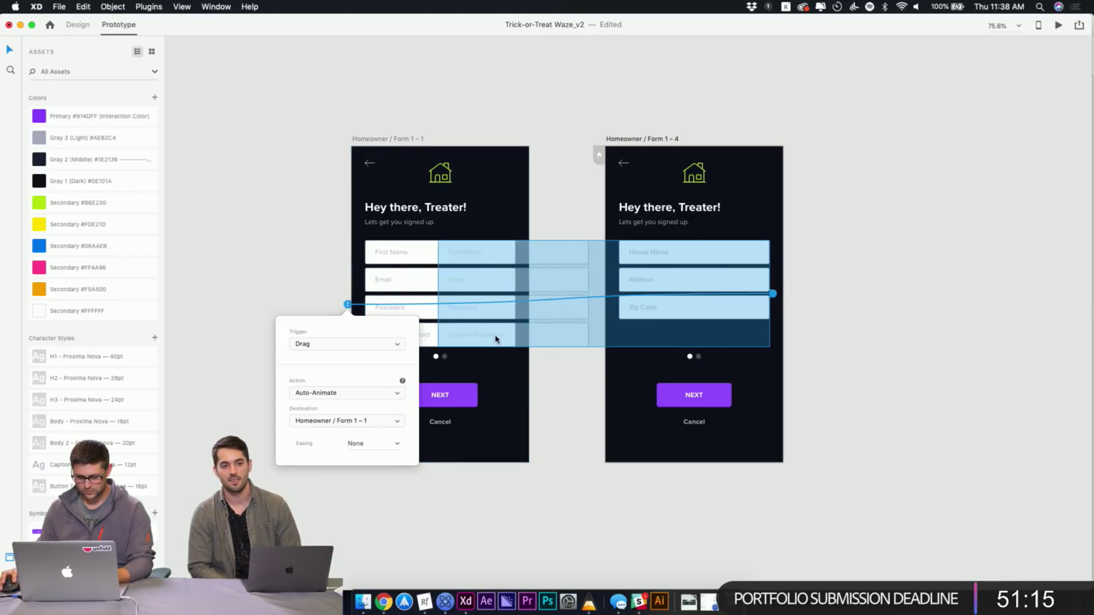
click(276, 258)
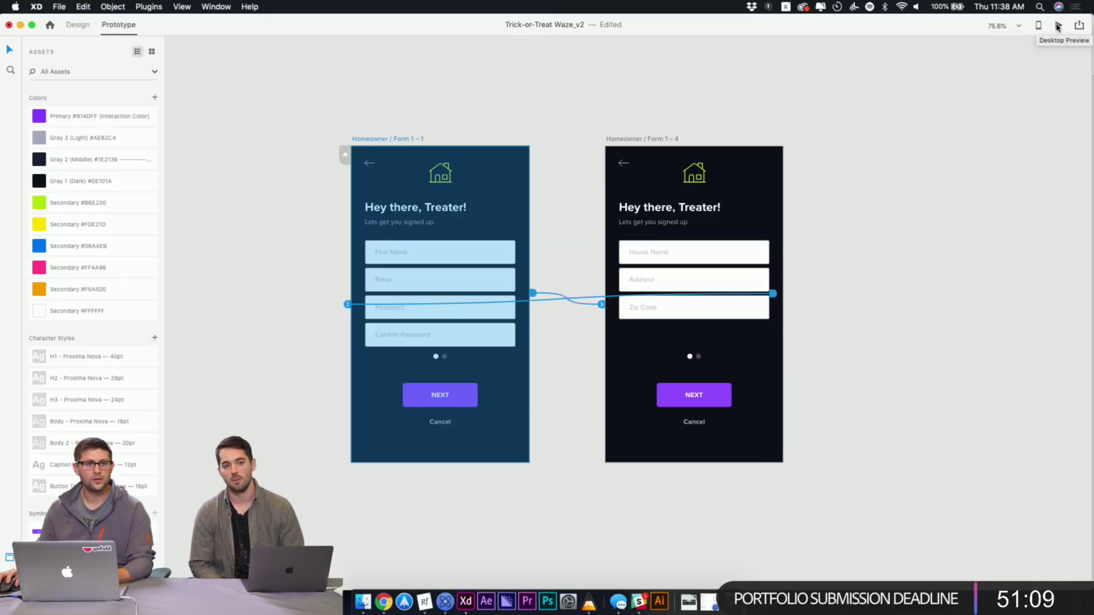
Preview the prototype from Form 1 – 1, swiping back and forth between the two sets of form fields, and close the preview
click(1057, 26)
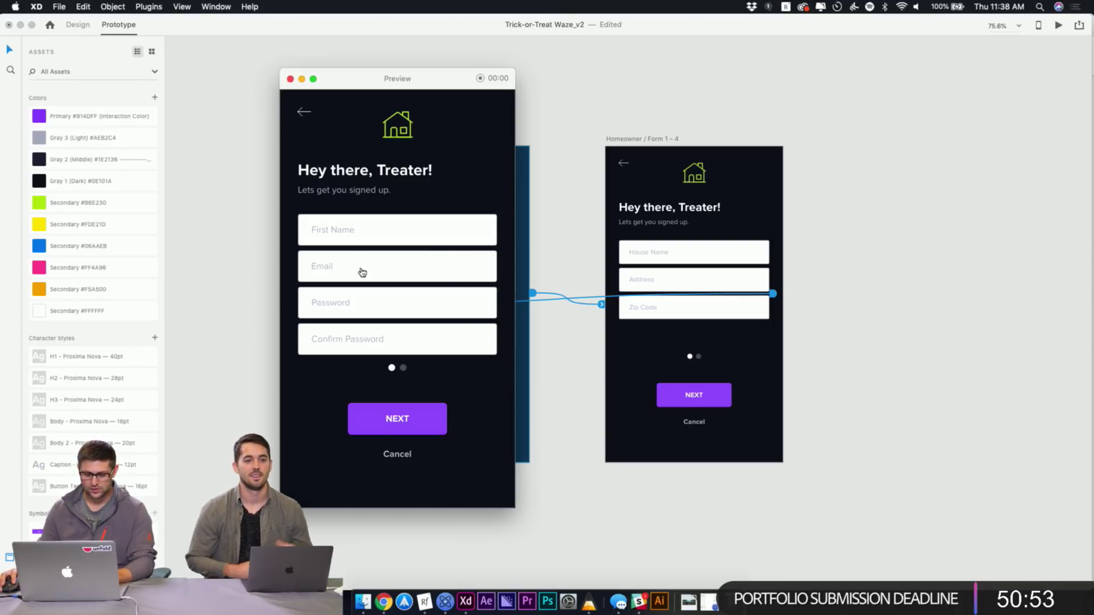
drag(453, 267, 263, 169)
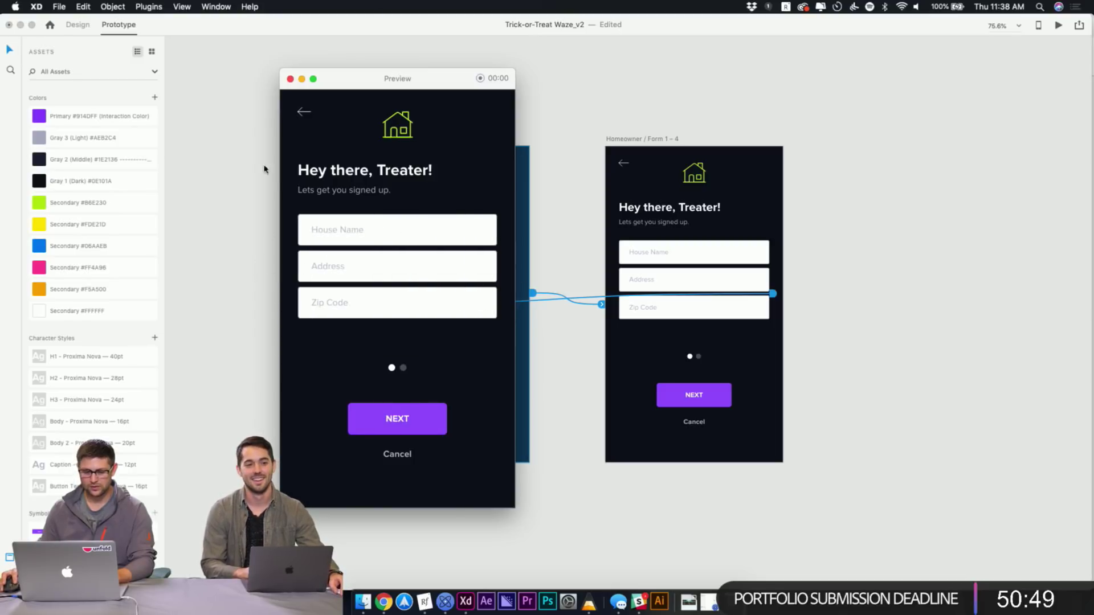
click(290, 80)
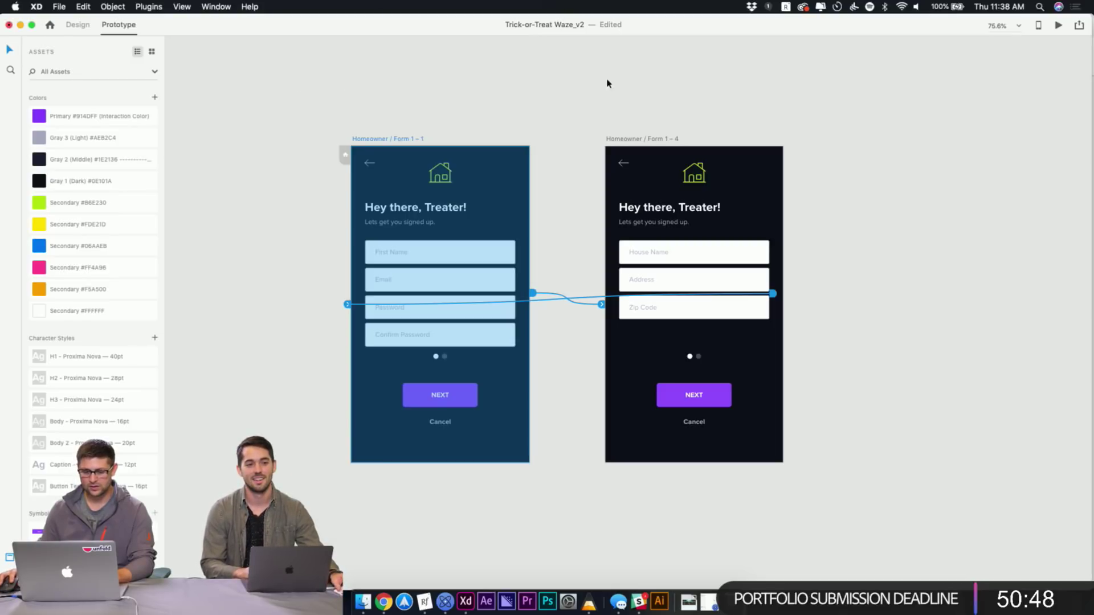
click(1058, 26)
drag(478, 275, 416, 269)
drag(342, 275, 642, 274)
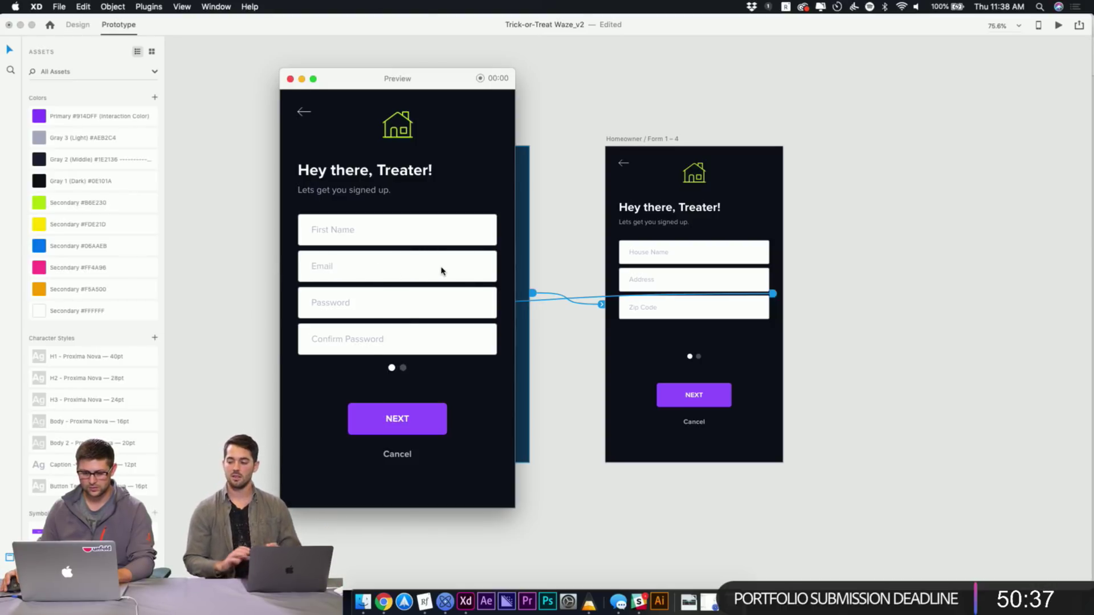
mouse_move(442, 271)
mouse_down()
mouse_move(268, 264)
mouse_move(421, 267)
mouse_up()
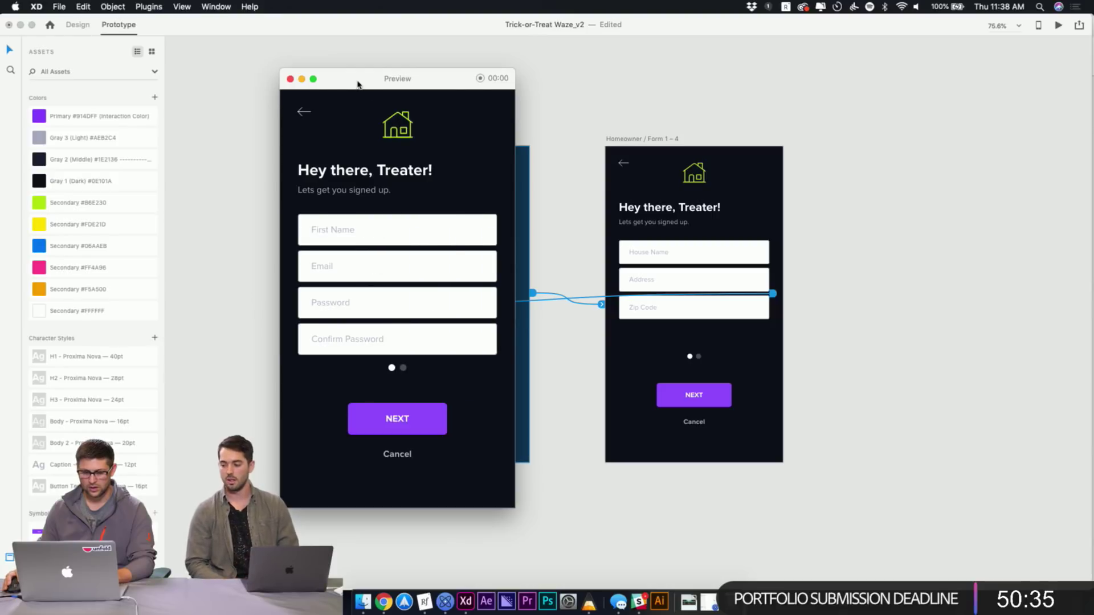
click(290, 79)
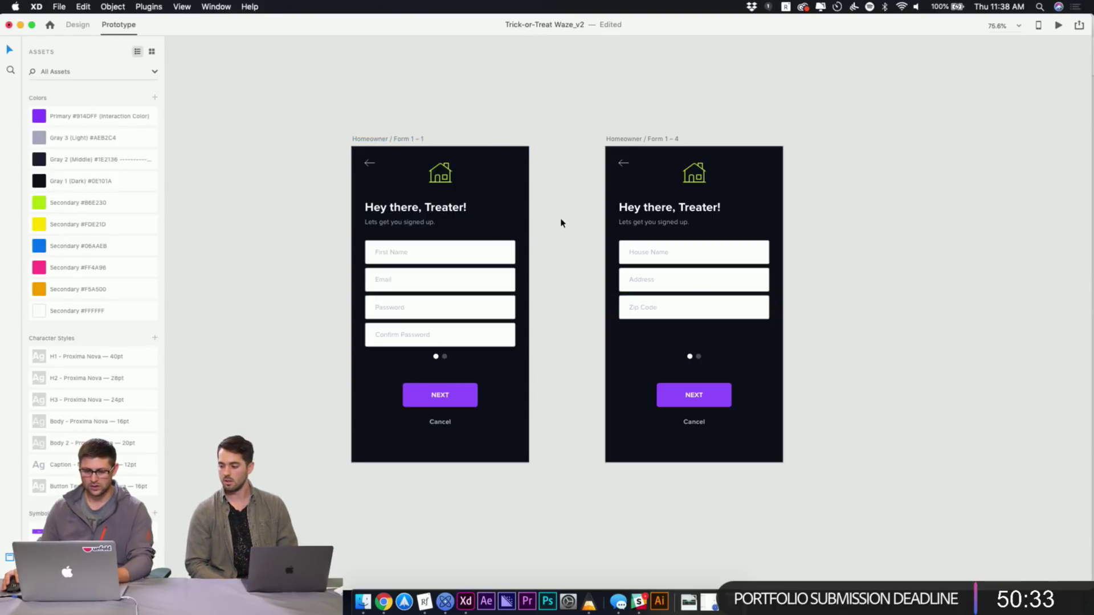
click(480, 264)
click(471, 374)
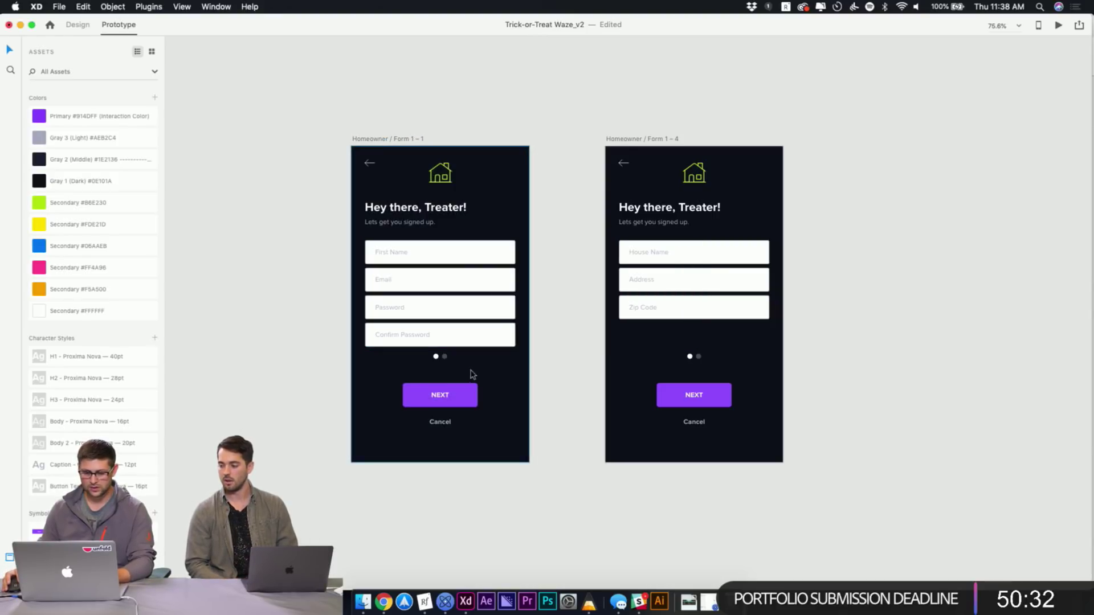
click(437, 361)
click(525, 352)
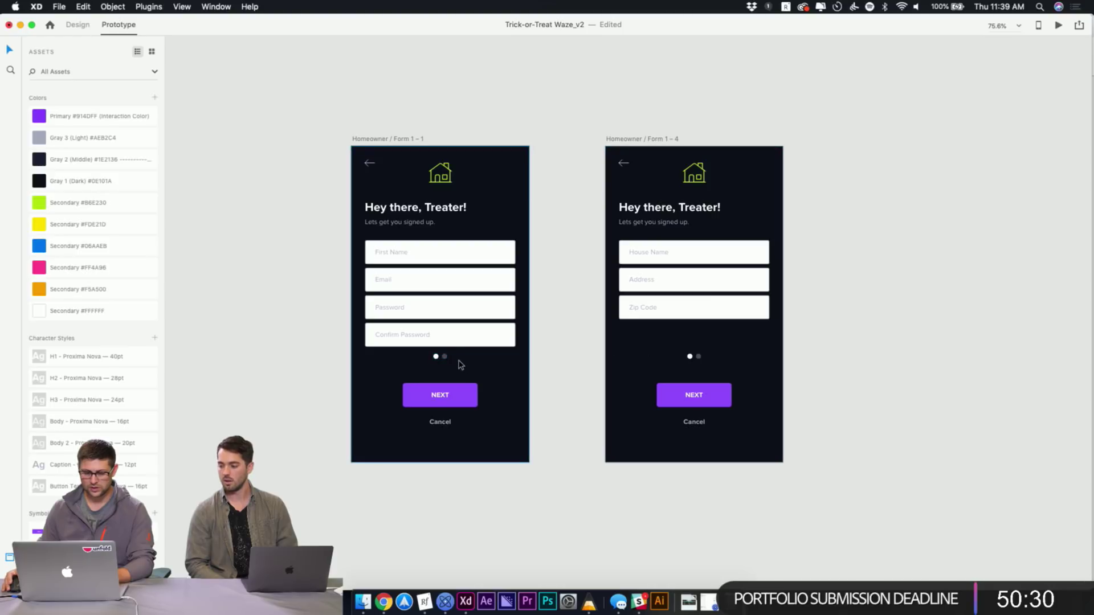
click(691, 359)
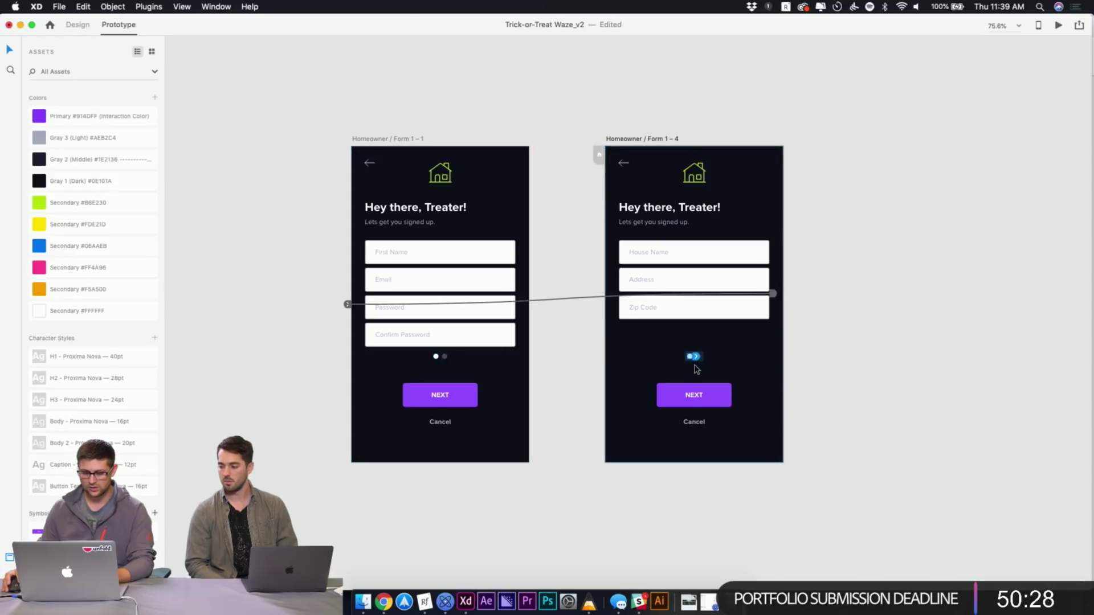
click(857, 314)
click(695, 360)
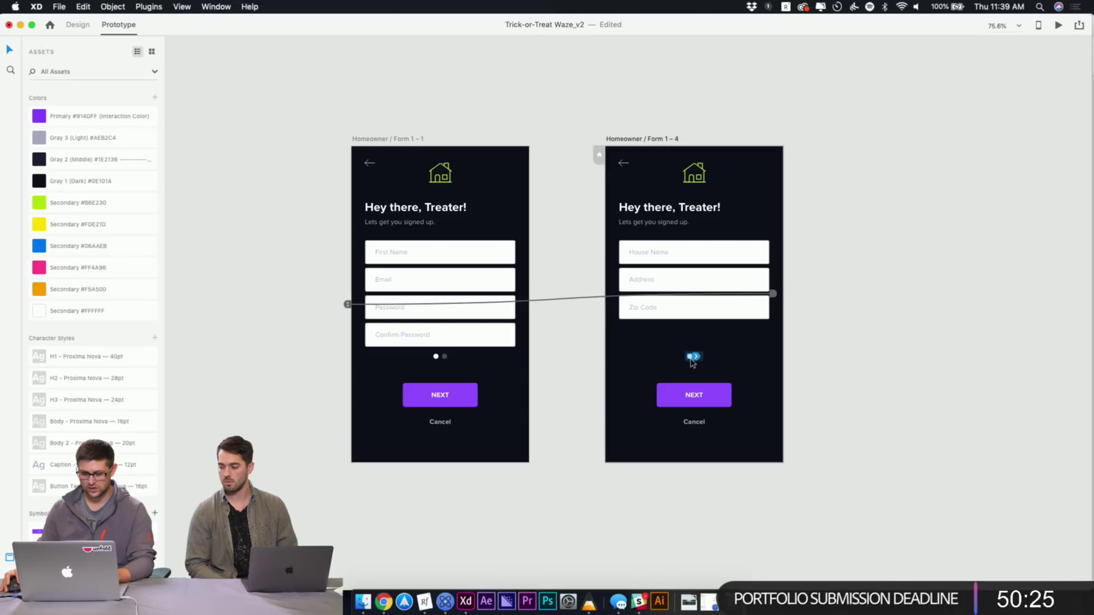
click(844, 342)
In Design mode, dim the first pagination dot on Homeowner / Form 1 – 4 to 25% opacity and make the second dot solid white
click(72, 27)
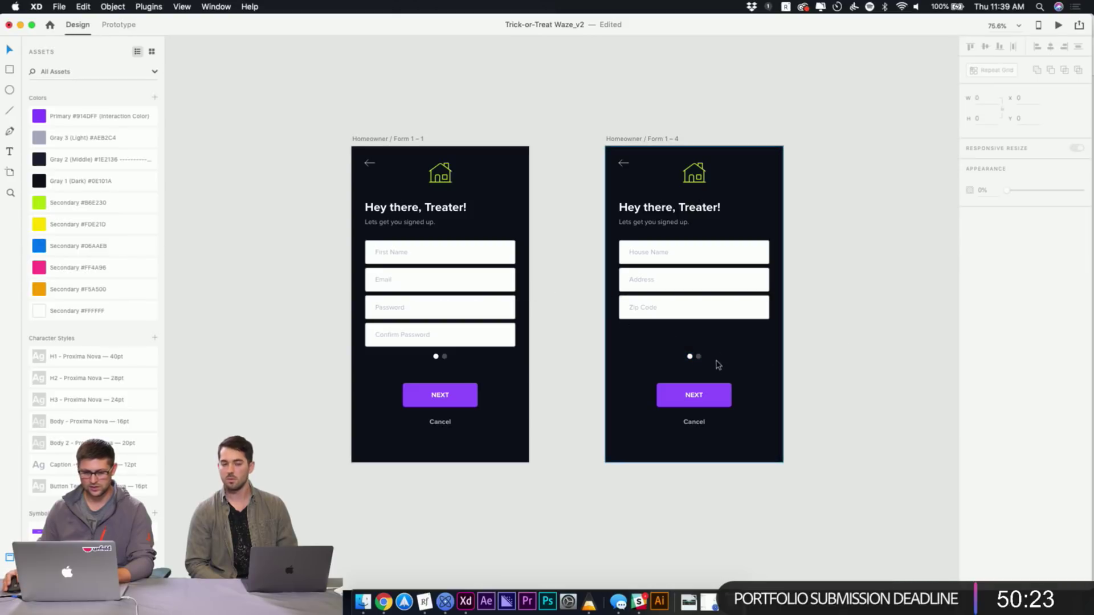
click(695, 357)
click(923, 314)
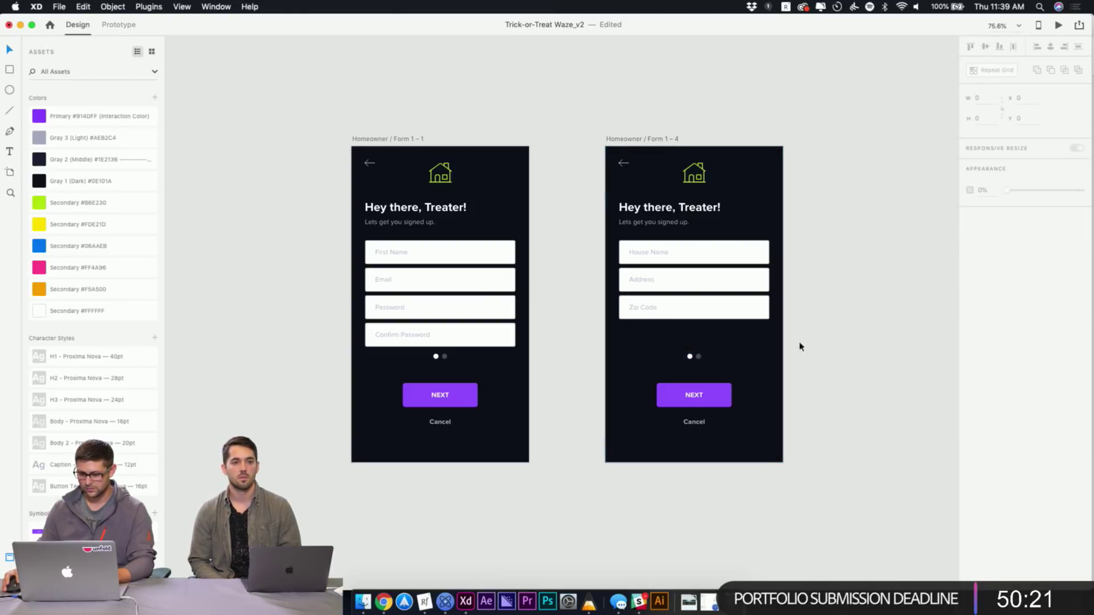
click(690, 357)
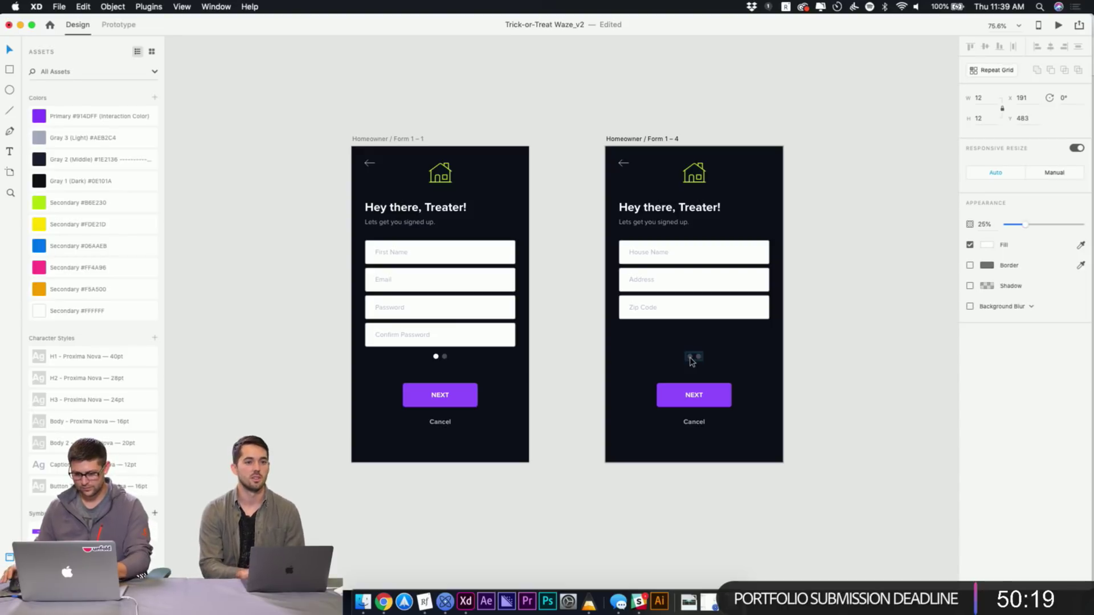
click(803, 329)
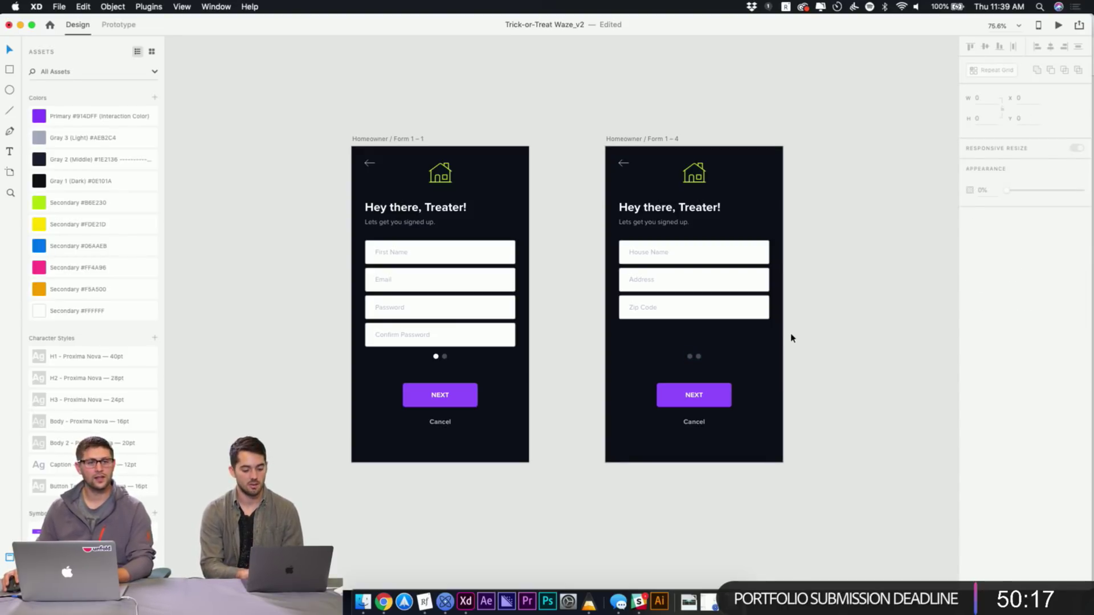
click(698, 357)
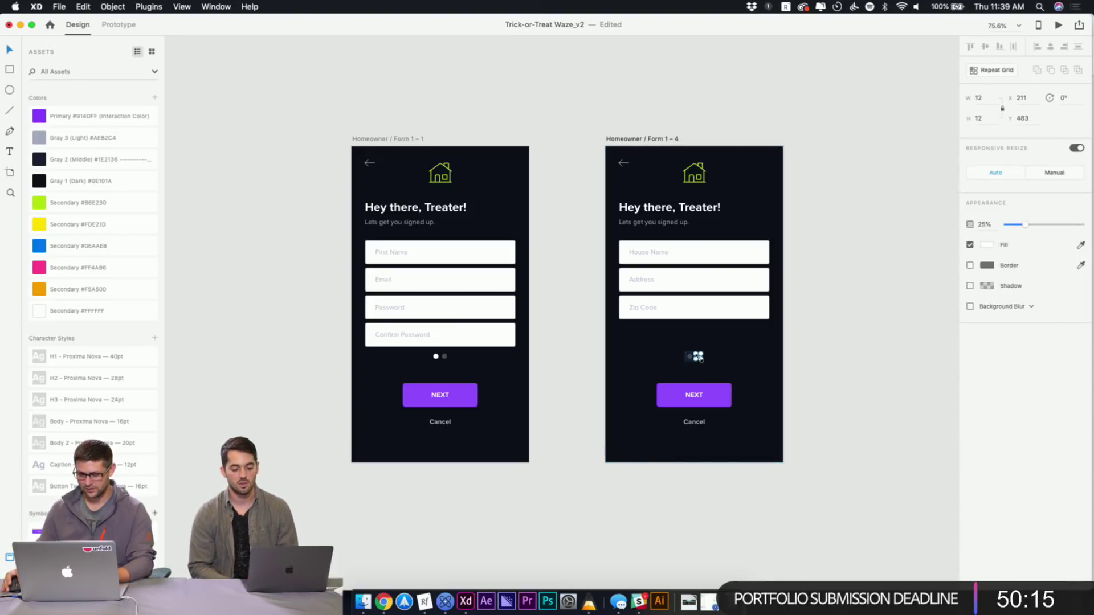
click(827, 319)
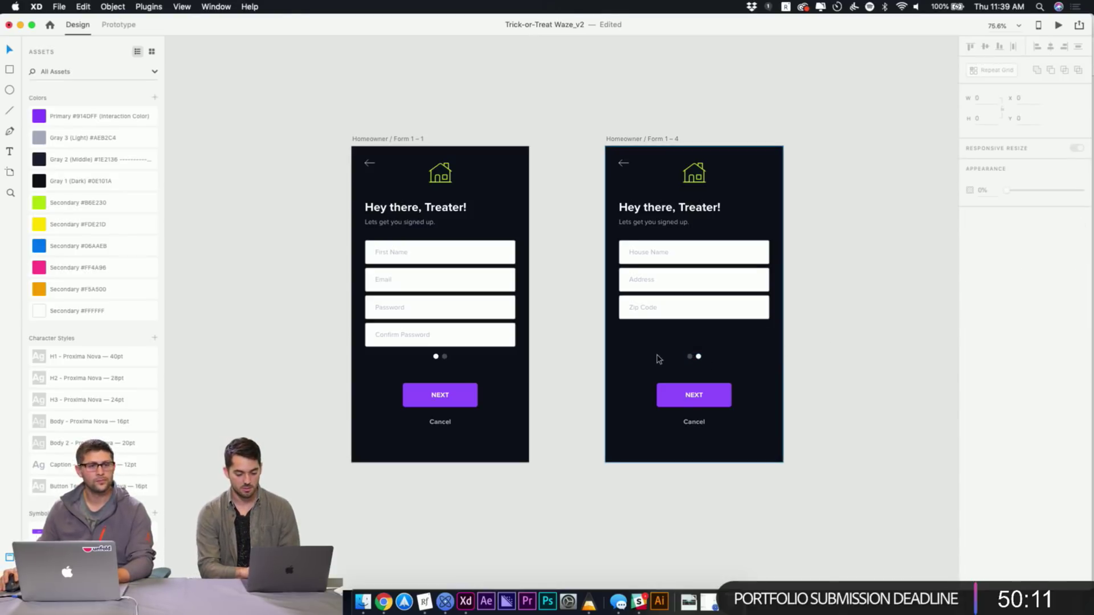
Preview the swipe from Homeowner / Form 1 – 1 to check how the pagination dots change, and close the preview
click(390, 139)
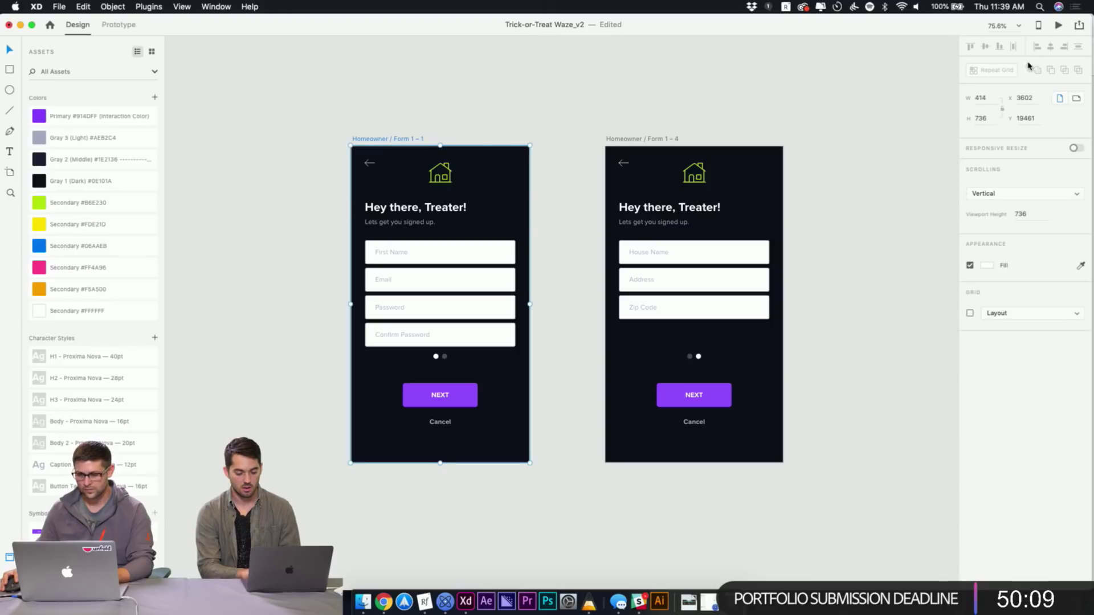
click(1056, 26)
drag(467, 259, 594, 322)
drag(457, 271, 191, 278)
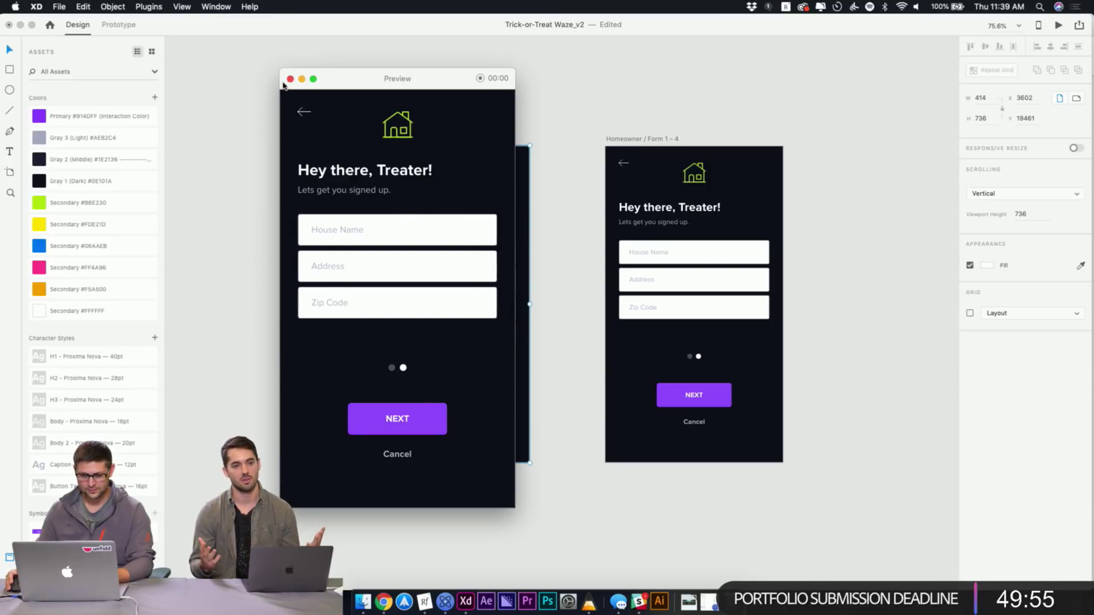
click(290, 80)
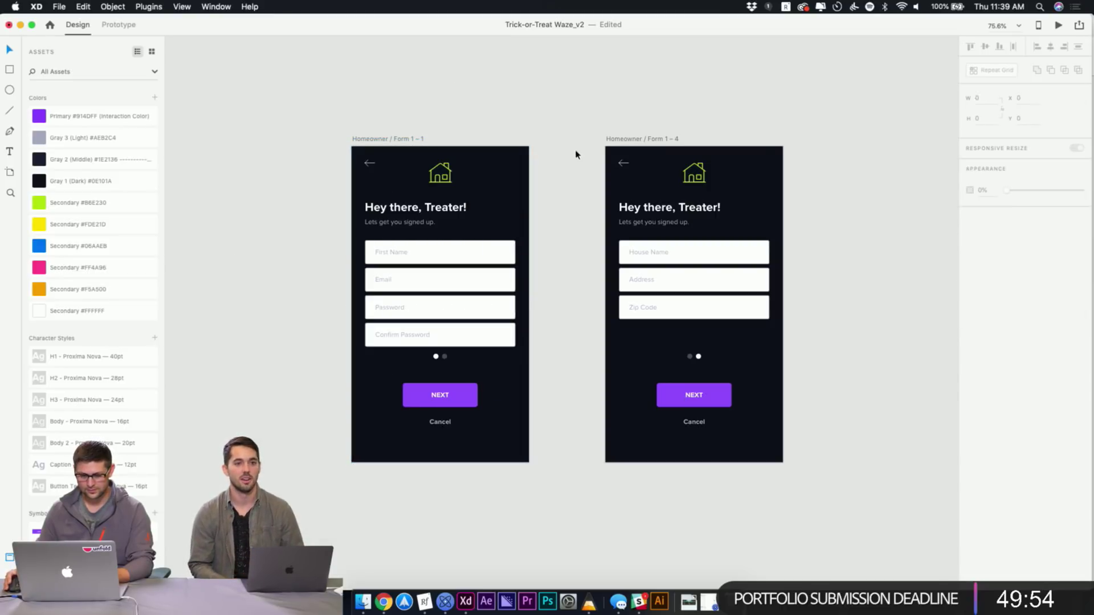
click(623, 166)
scroll(575, 240, down, 3)
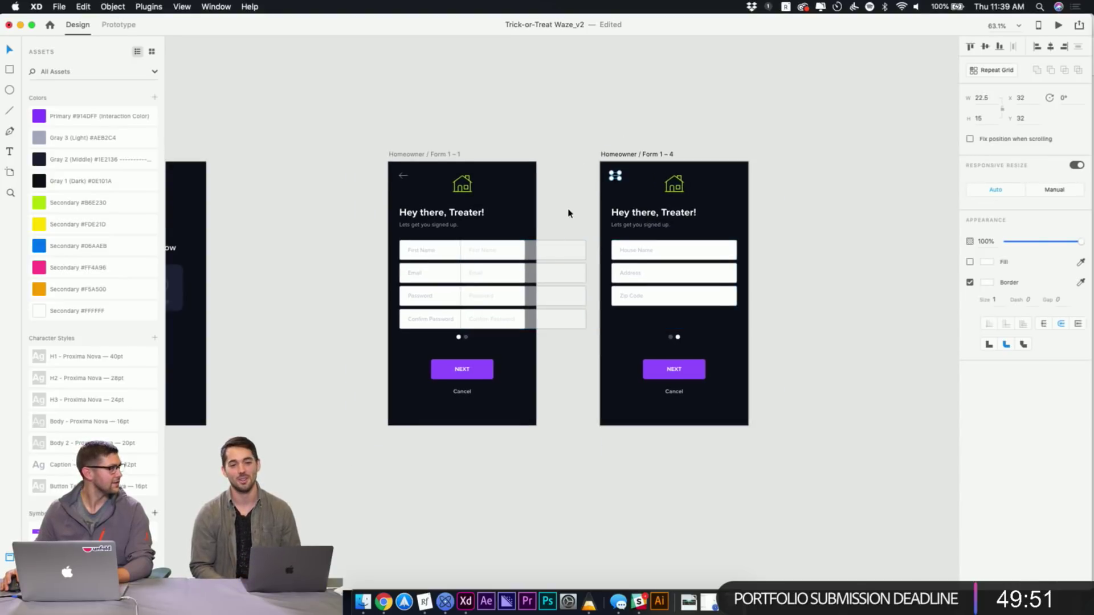
click(573, 176)
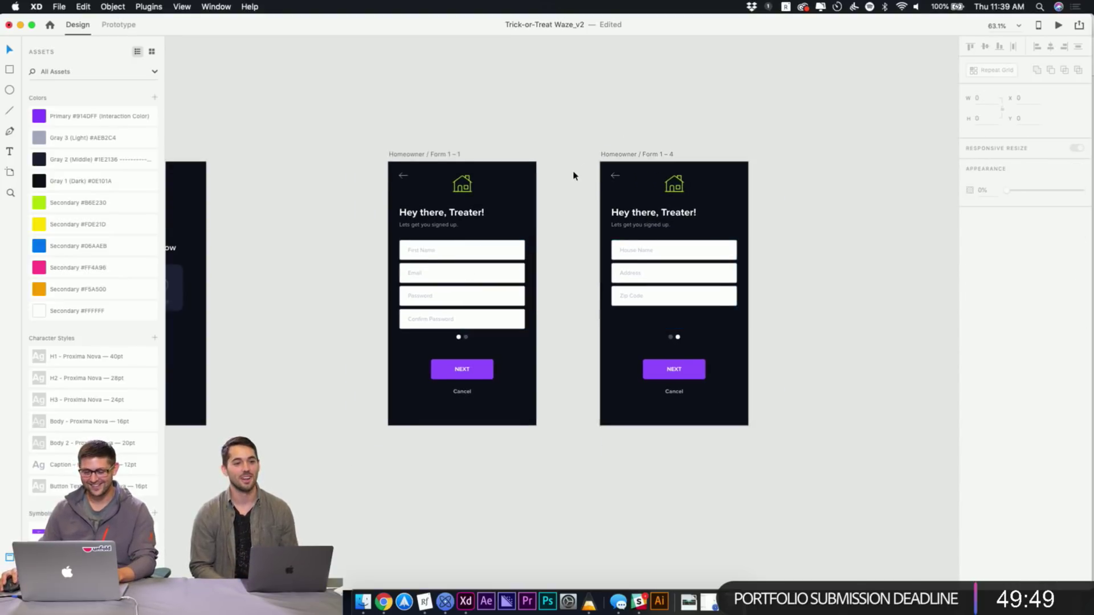
drag(675, 239, 484, 270)
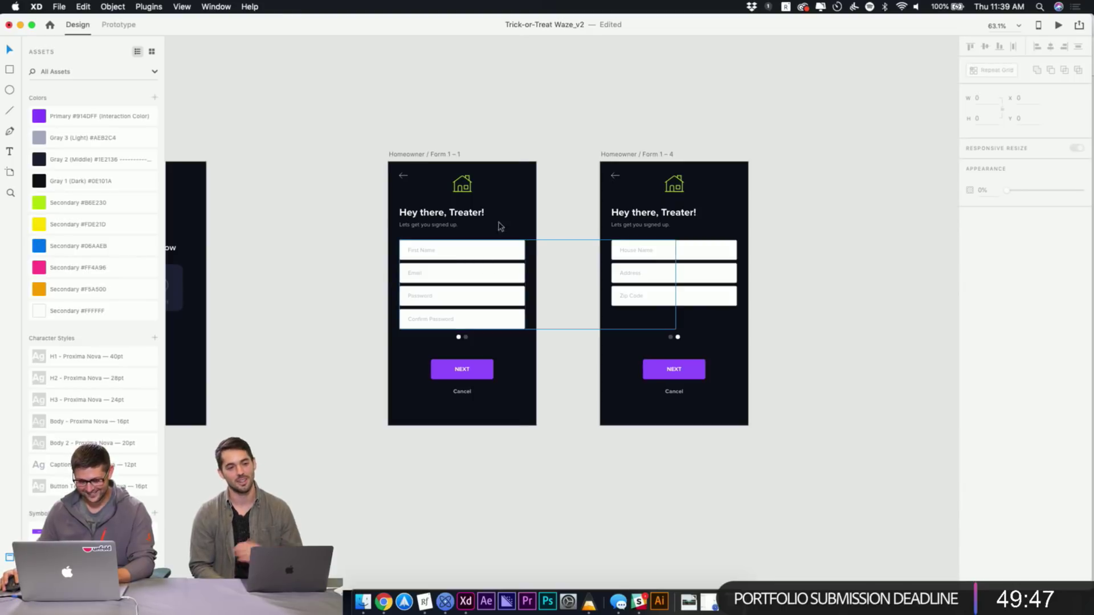
drag(500, 227, 557, 147)
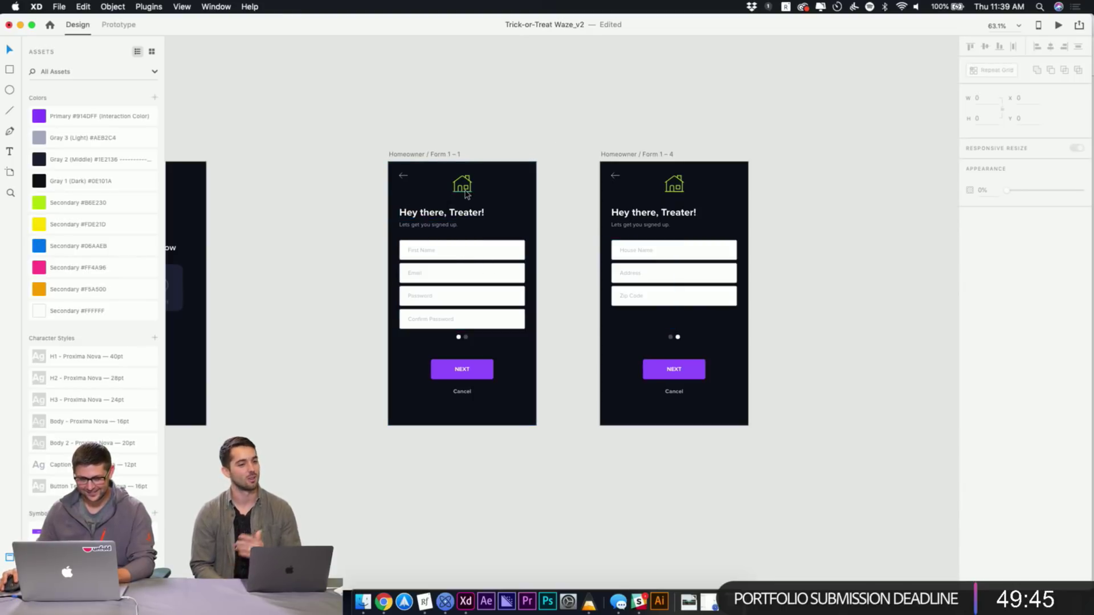
scroll(353, 228, left, 5)
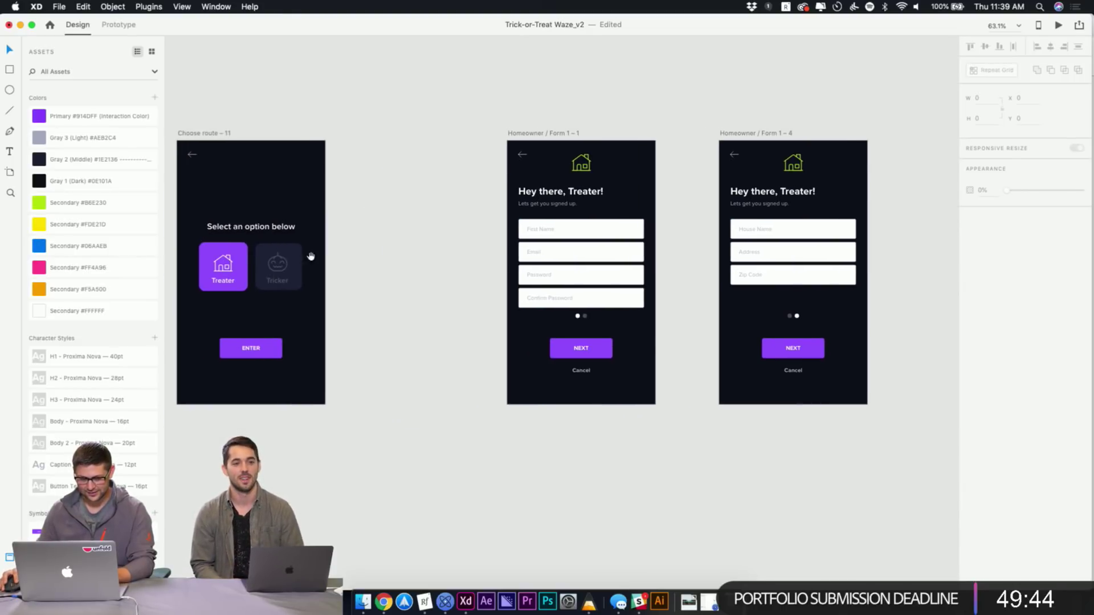
double_click(219, 270)
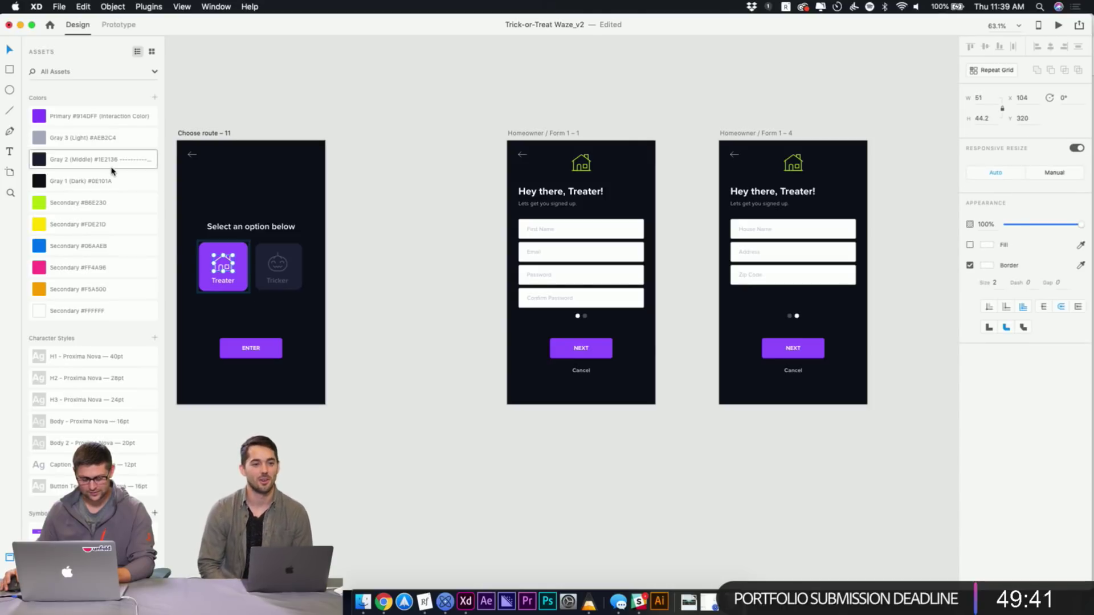
Show the layers and replace the pagination dots on Homeowner / Form 1 – 4 with a copy of Form 1 – 1's Breadcrumbs group rotated 180°
key(super+y)
click(429, 93)
key(z)
drag(501, 126, 676, 446)
key(v)
scroll(699, 359, right, 5)
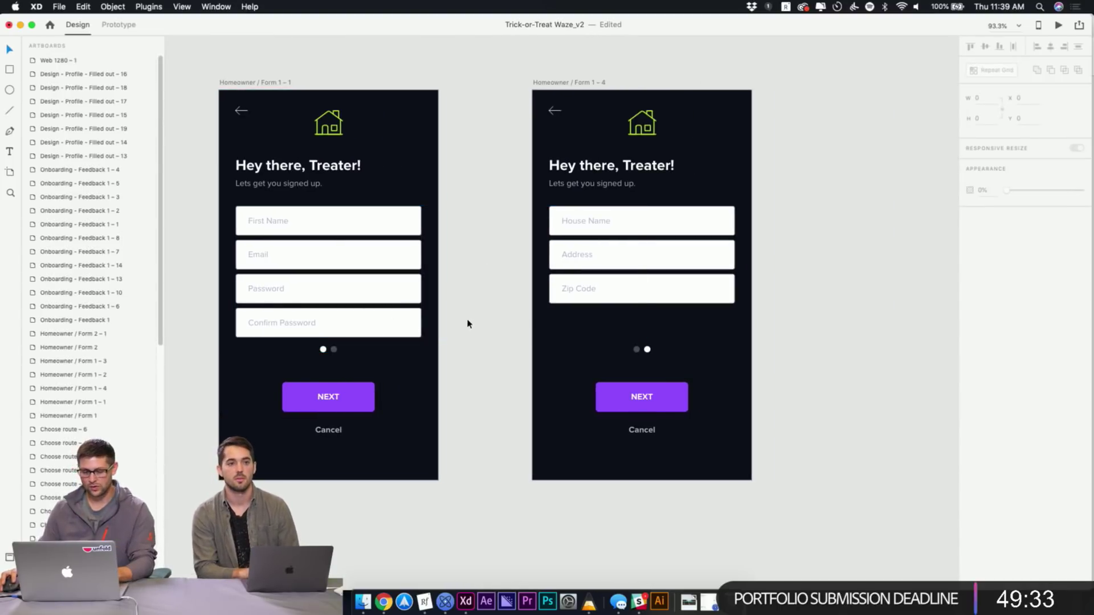
click(326, 354)
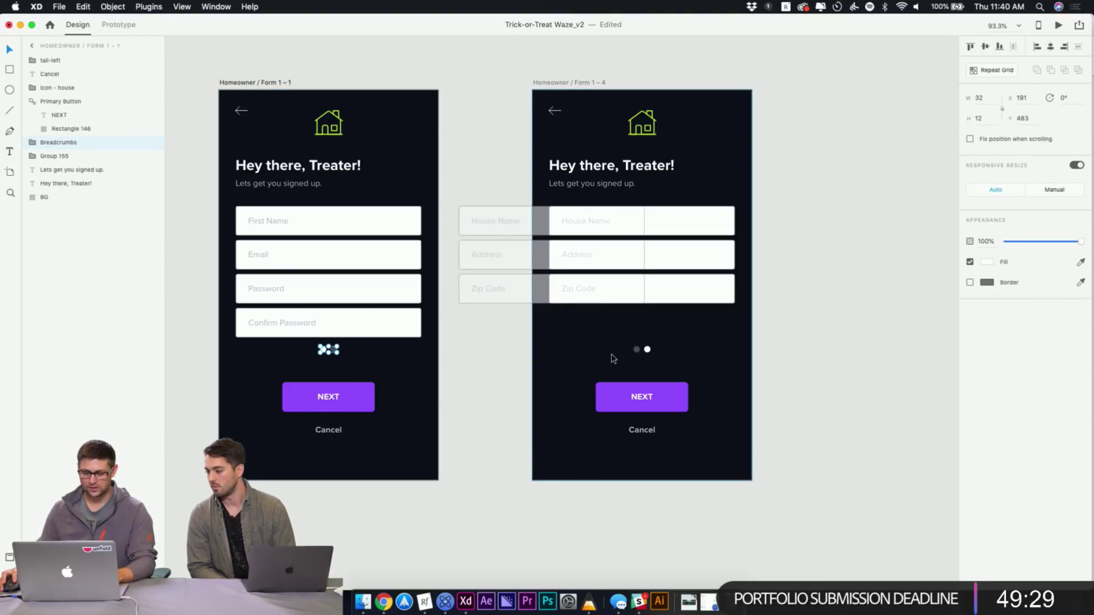
click(641, 351)
key(Delete)
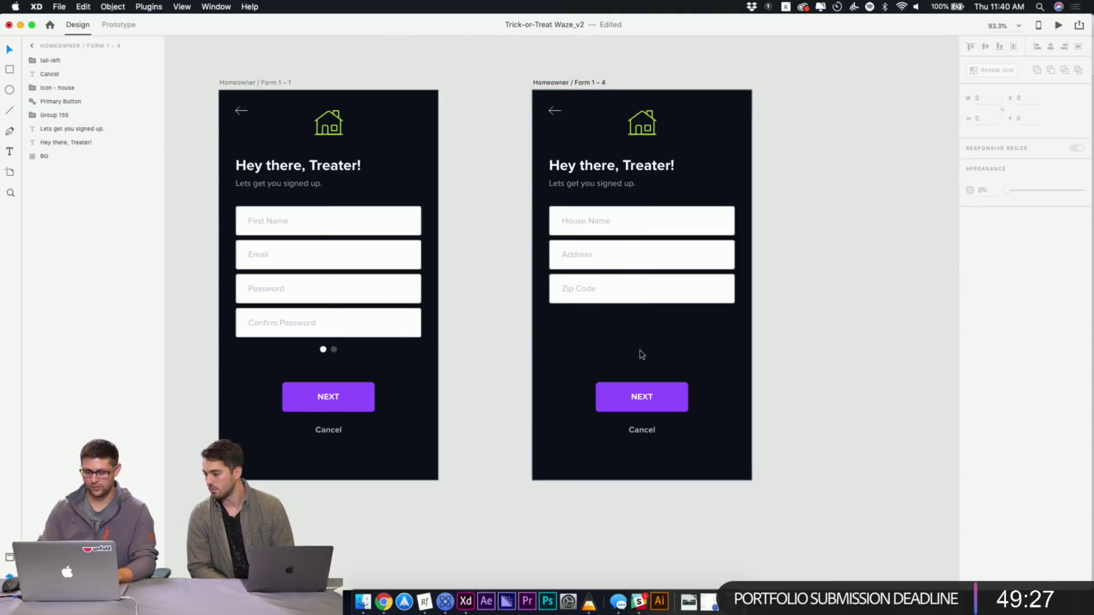
key(cmd+v)
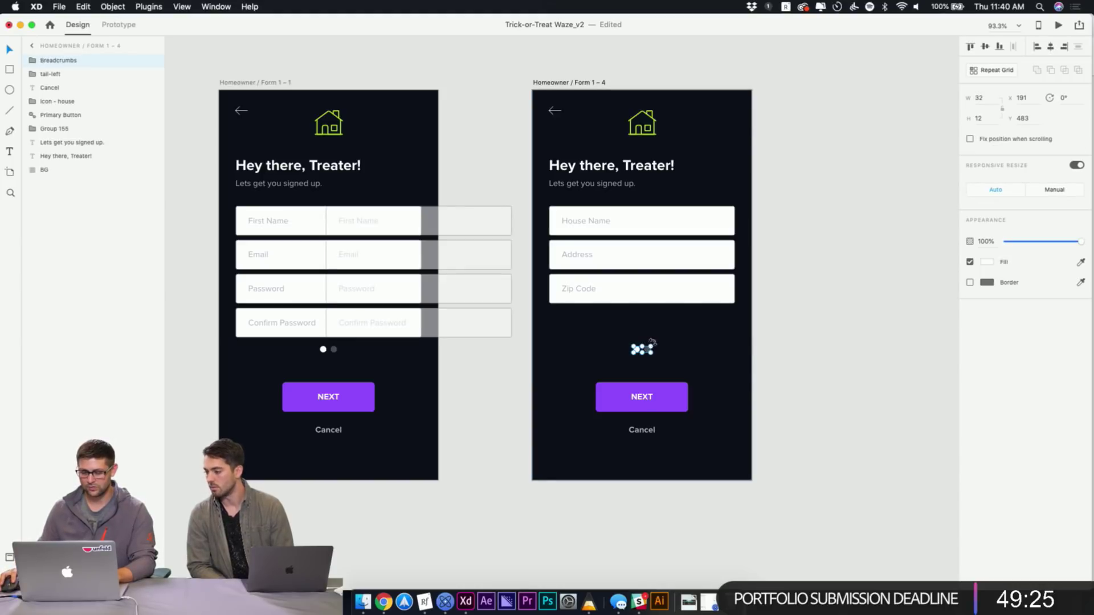
drag(652, 340, 603, 360)
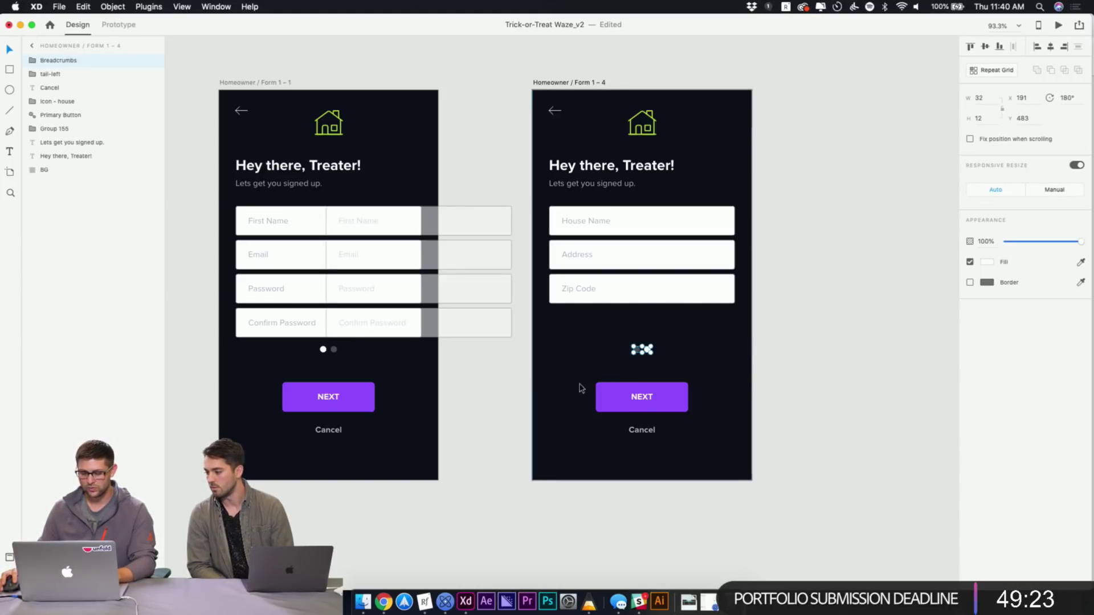
key(Escape)
Preview the prototype from Homeowner / Form 1 – 1, swiping to the second form and back to check the rotated pagination dots, and close the preview
click(283, 82)
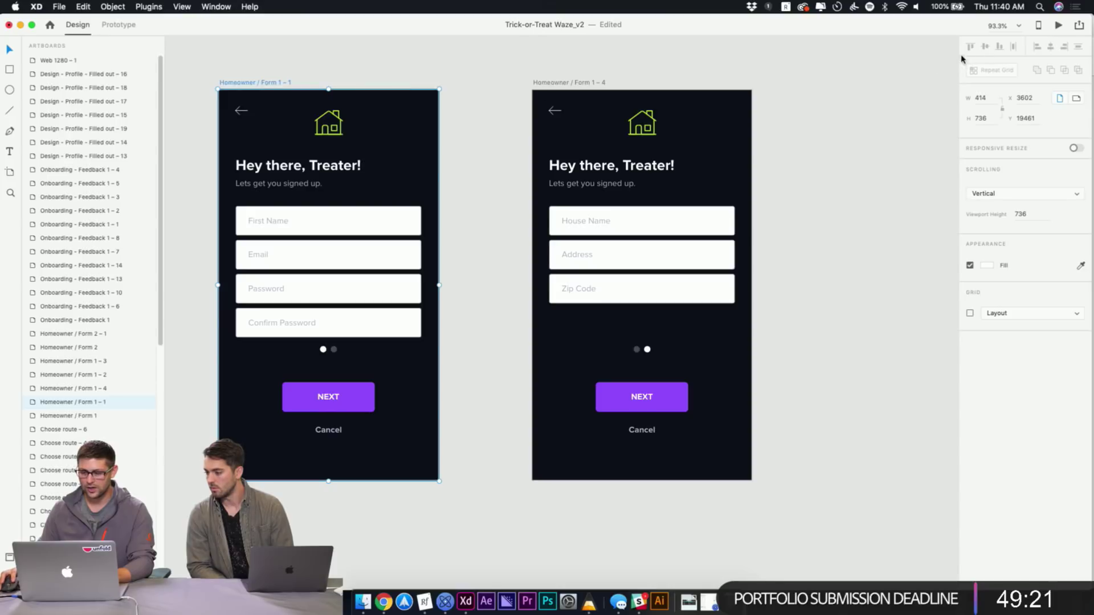
click(1057, 26)
click(405, 347)
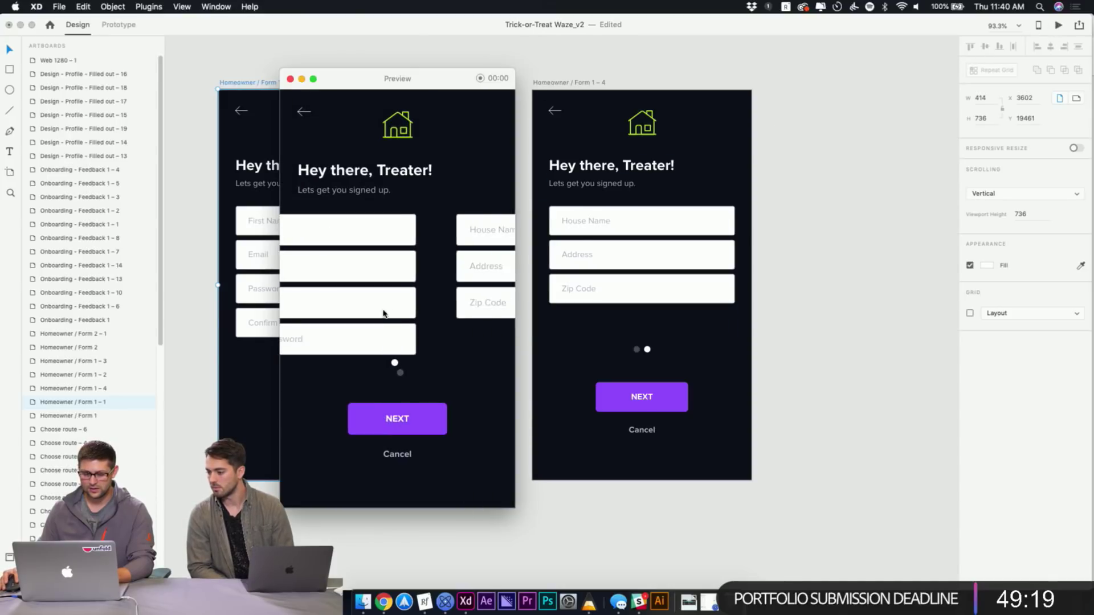
drag(304, 306, 283, 335)
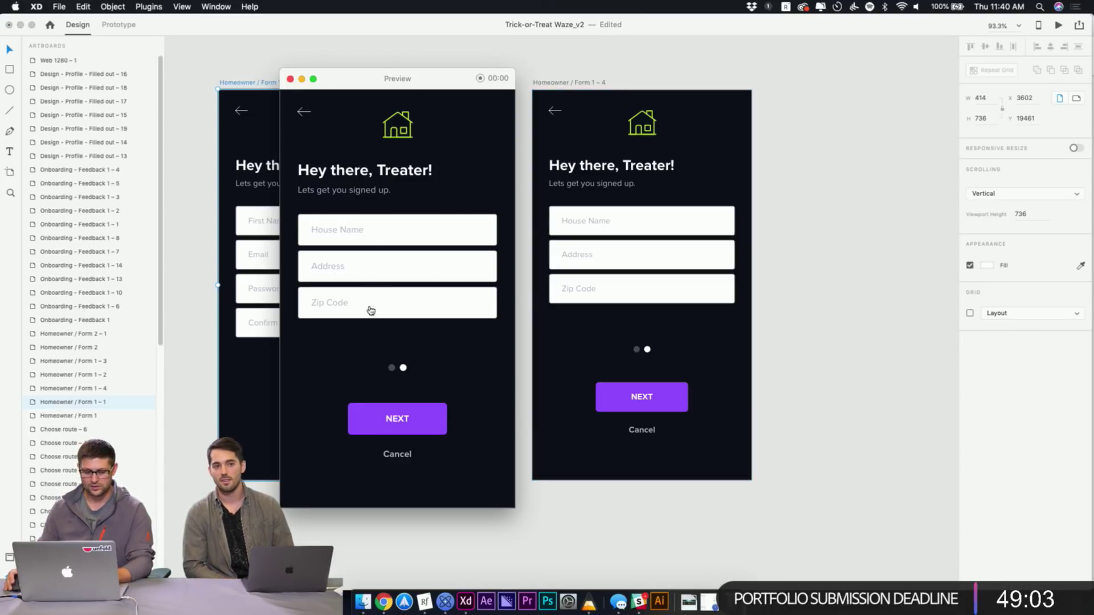
drag(371, 310, 576, 296)
click(290, 79)
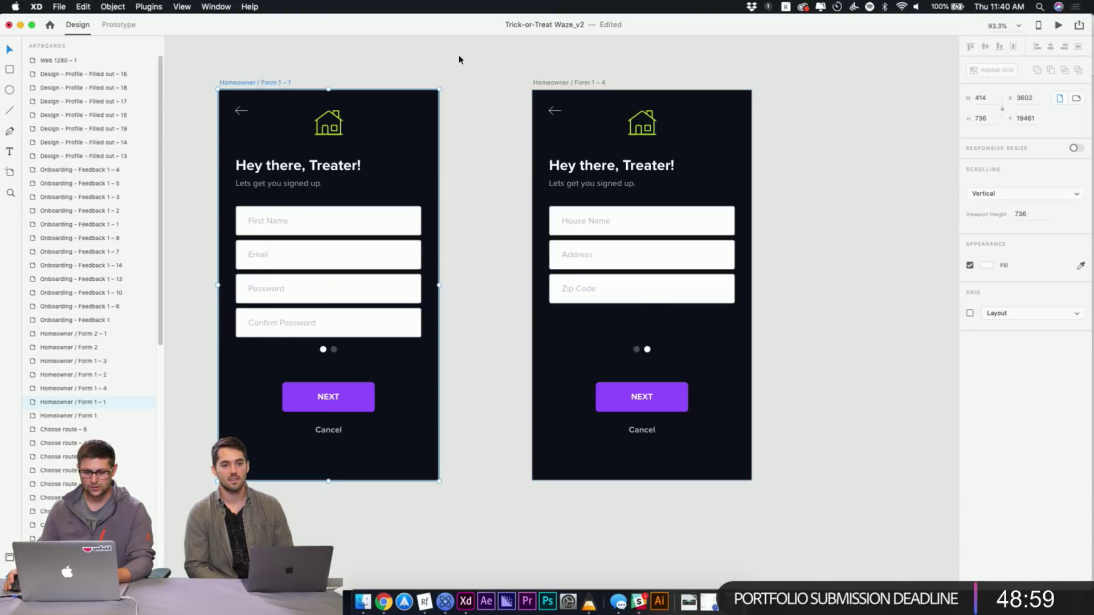
Set the rotation of the Breadcrumbs group on Homeowner / Form 1 – 4 to 0°
click(641, 349)
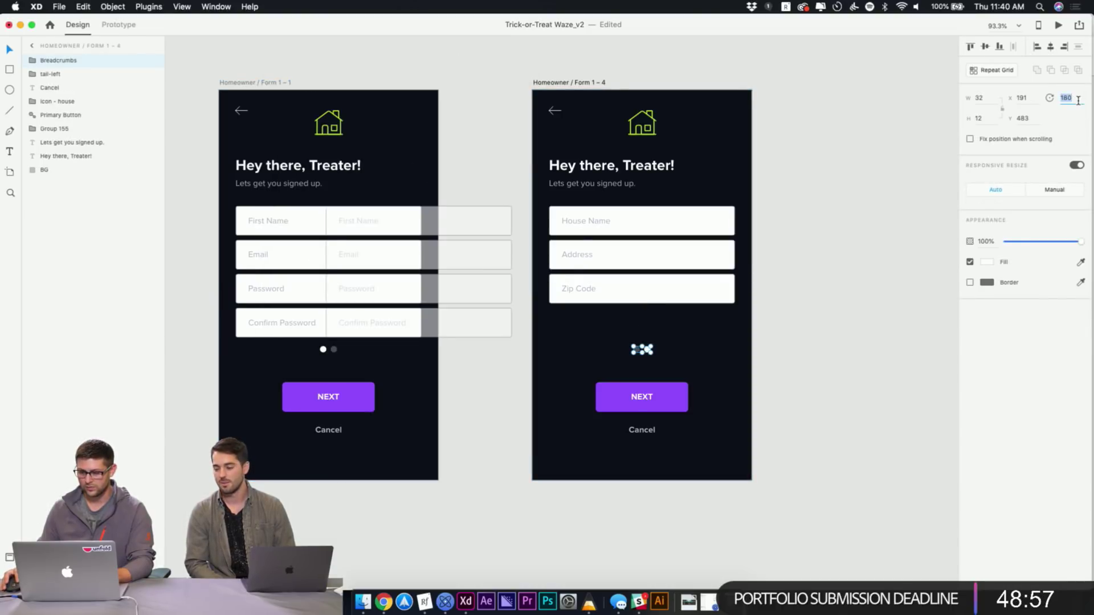
text(0)
key(Return)
click(916, 344)
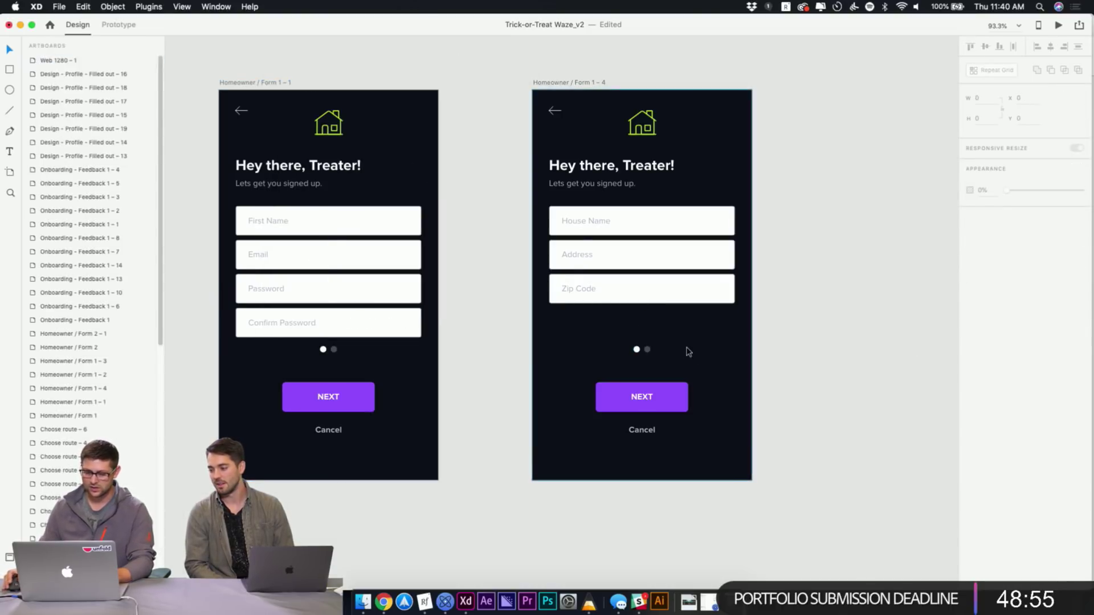
In the Breadcrumbs group on Homeowner / Form 1 – 4, dim the first dot to 25% opacity and make the second dot solid white
double_click(648, 351)
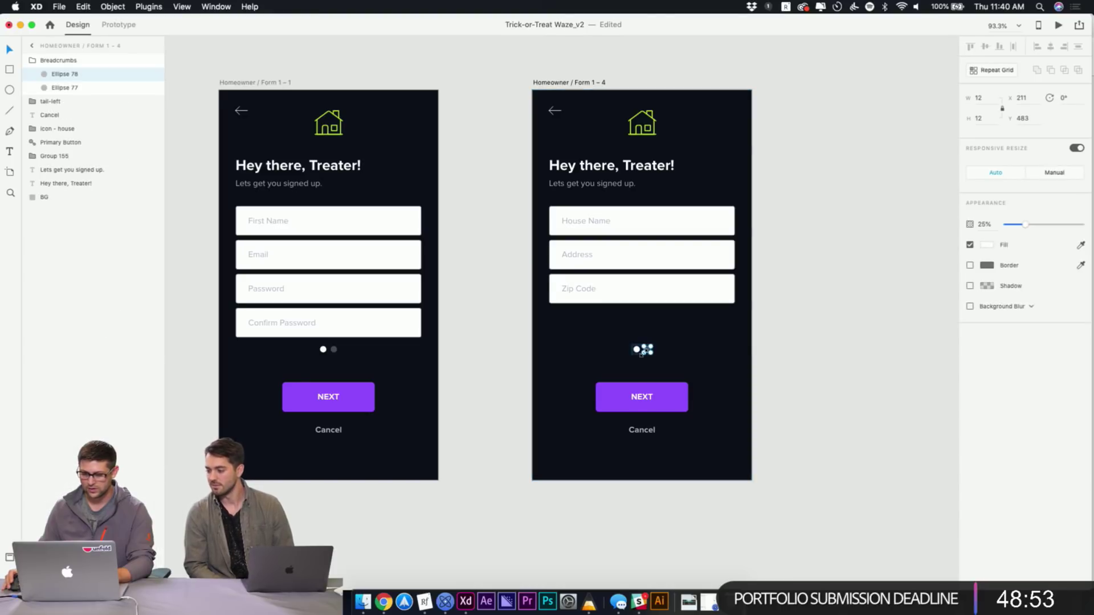
click(635, 351)
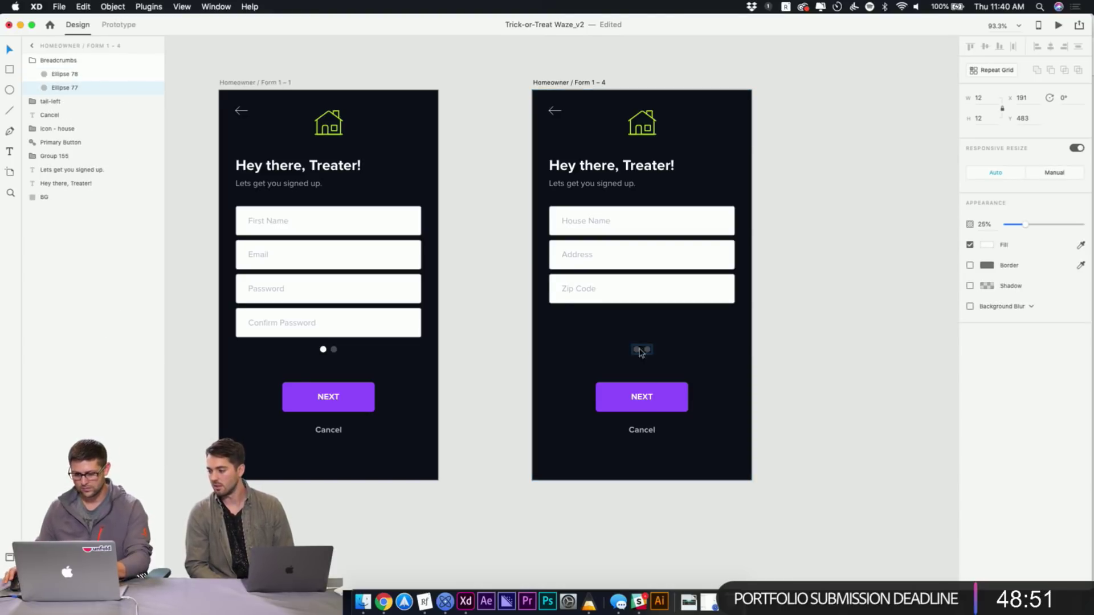
click(833, 330)
double_click(647, 350)
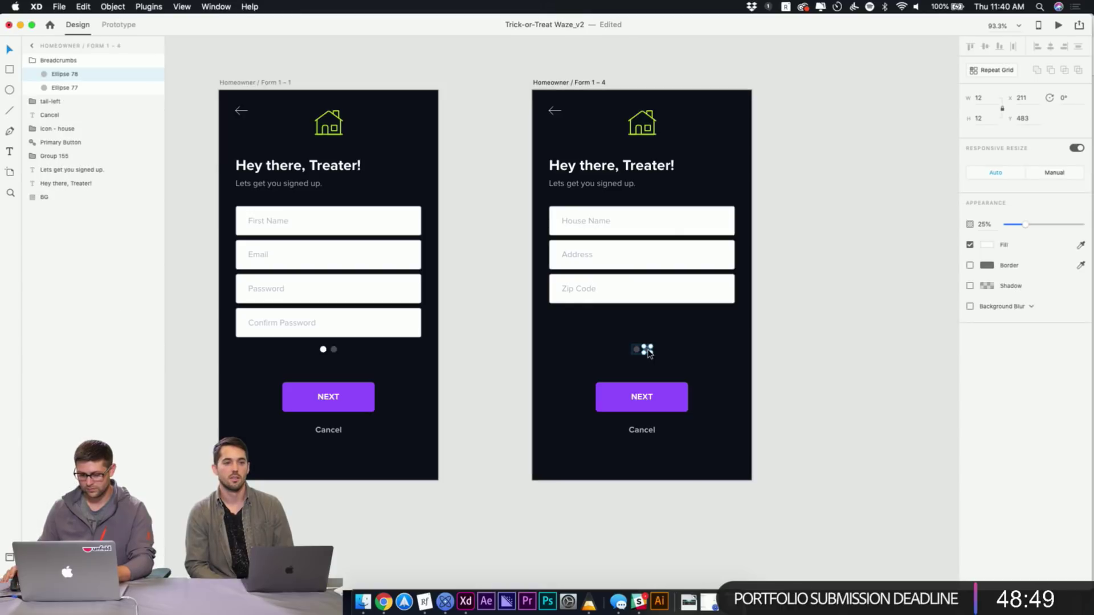
click(775, 305)
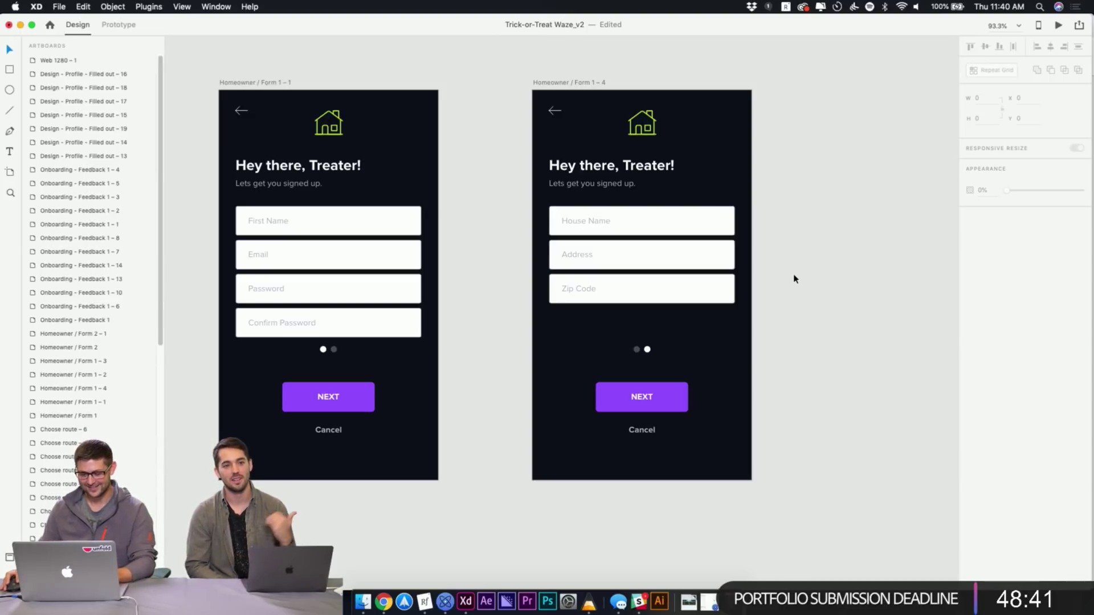
Preview the swipe from Homeowner / Form 1 – 1 to check the pagination dots' animation, and close the preview
drag(515, 374, 580, 417)
drag(446, 283, 527, 310)
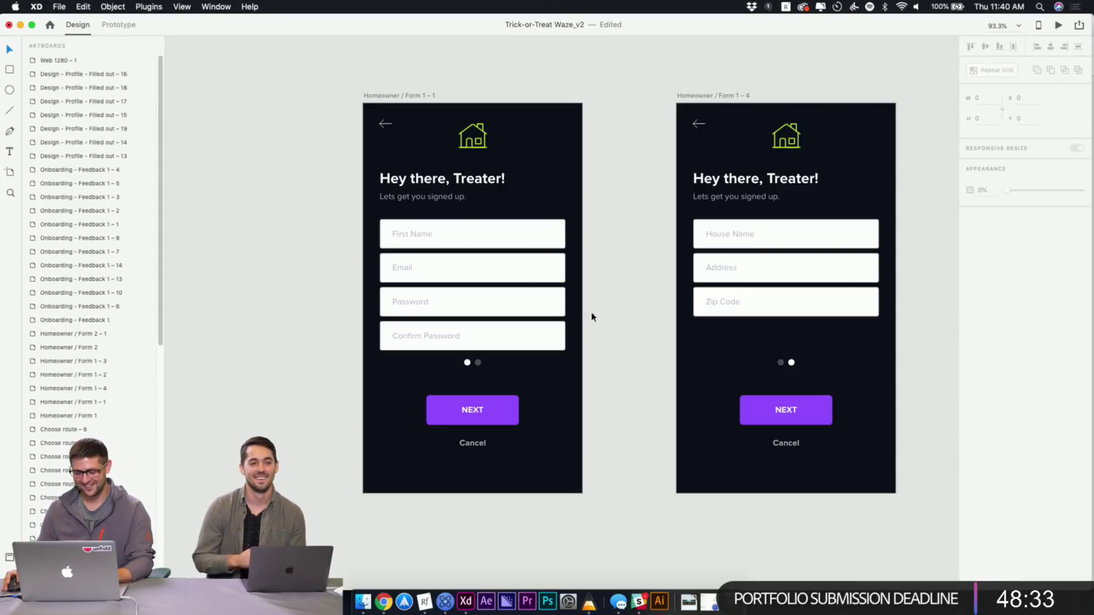
drag(609, 264, 525, 266)
scroll(498, 247, left, 2)
scroll(498, 247, down, 1)
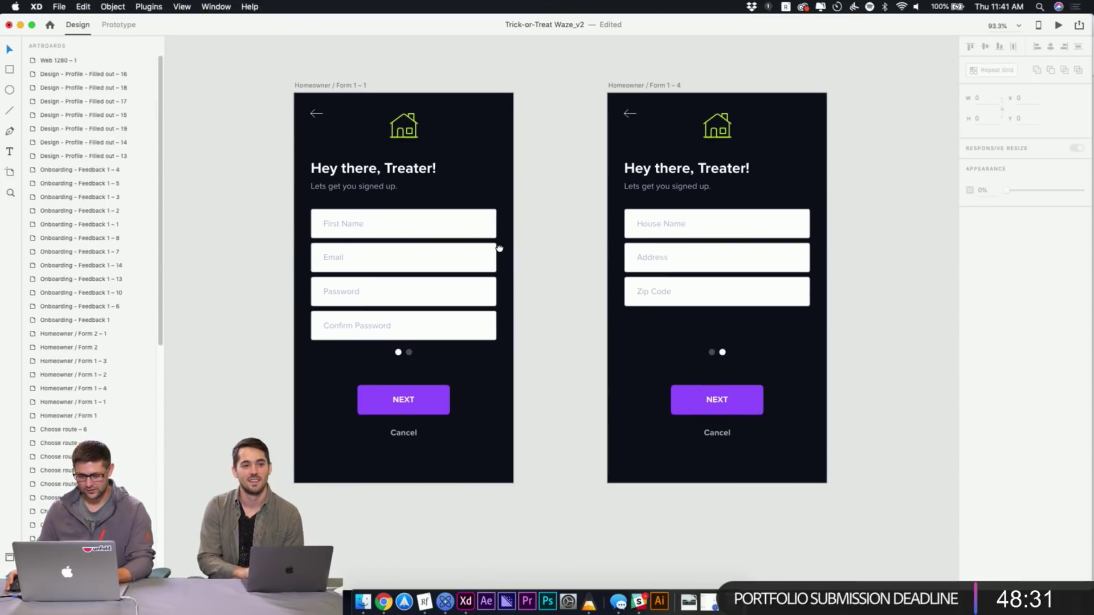
click(323, 82)
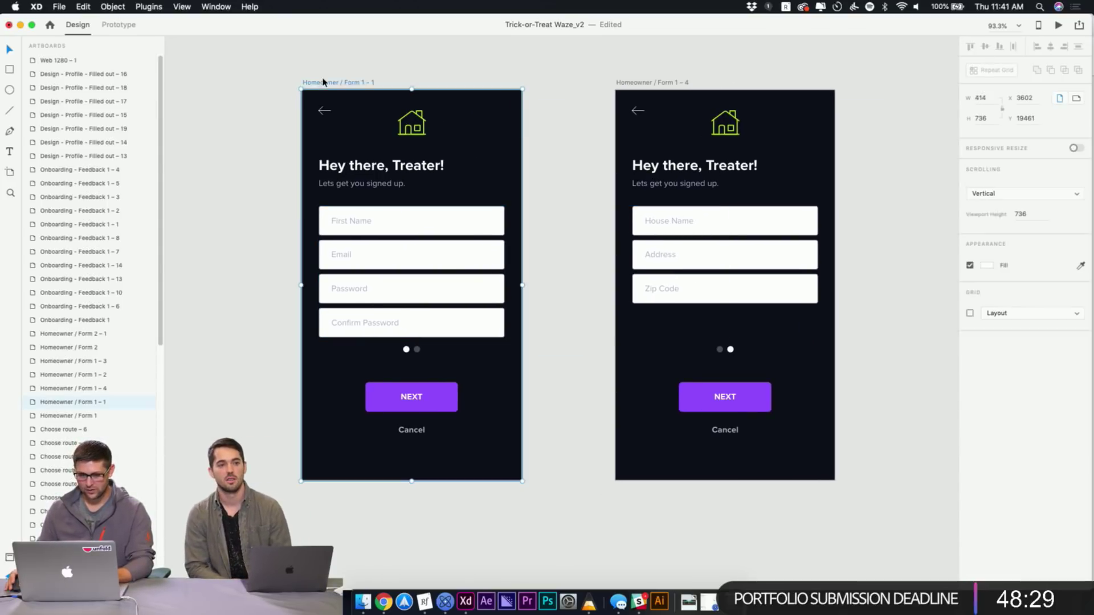
click(1058, 25)
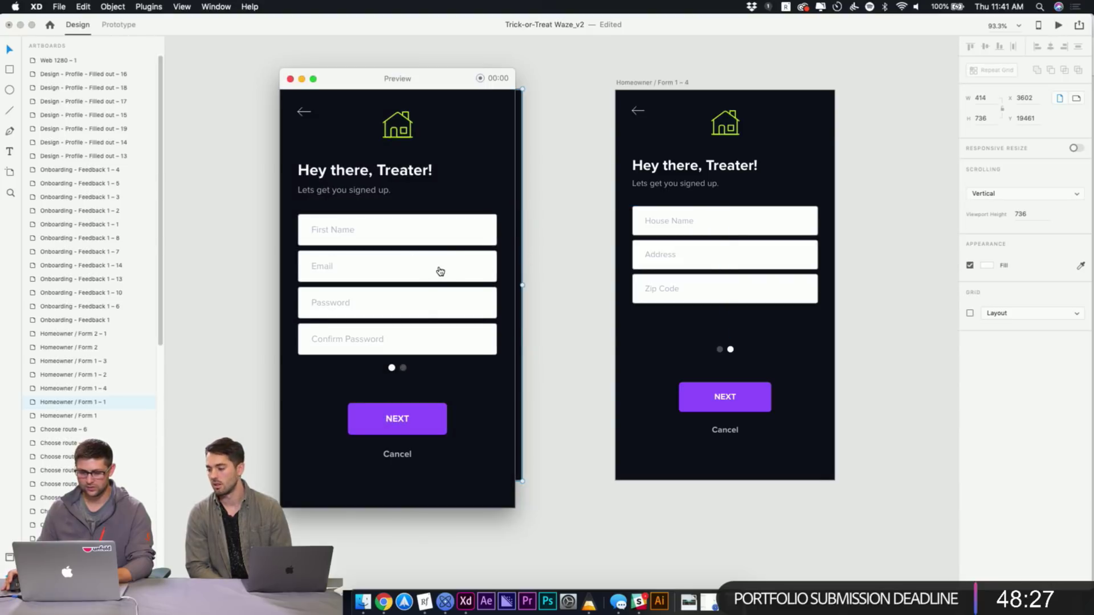
drag(439, 271, 367, 285)
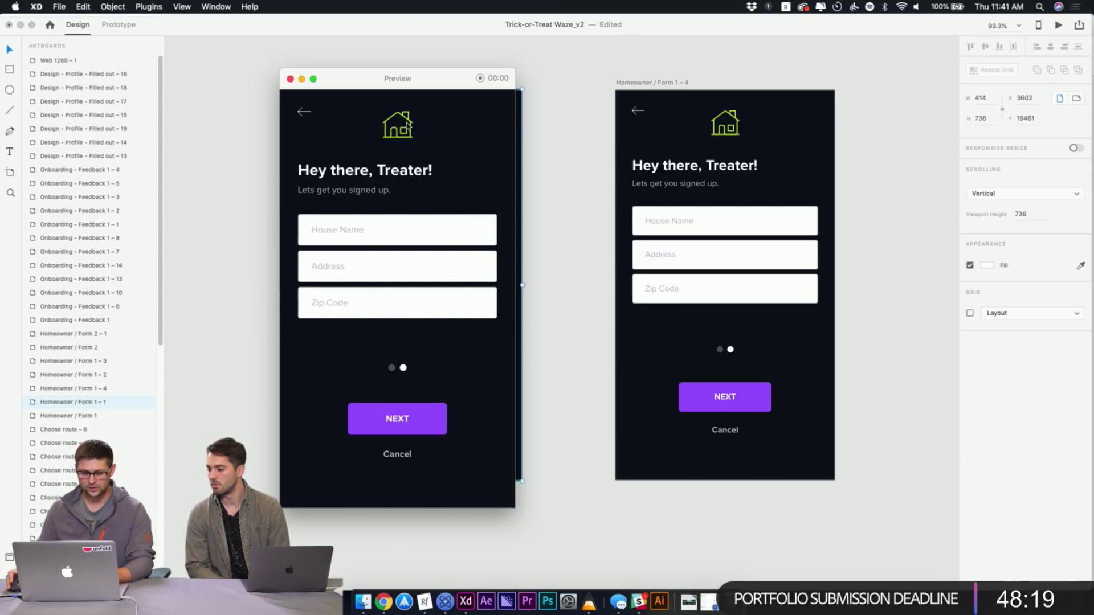
click(290, 81)
Switch to Prototype mode and examine the existing connections on the Choose route – 11 and Choose route – 2 artboards
scroll(442, 254, down, 5)
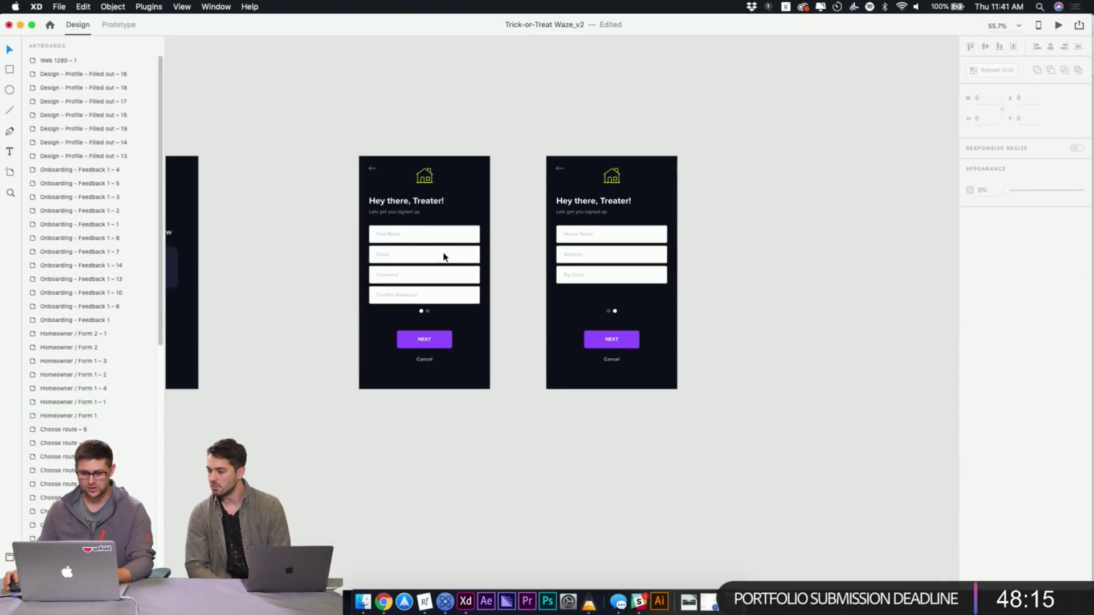
click(479, 143)
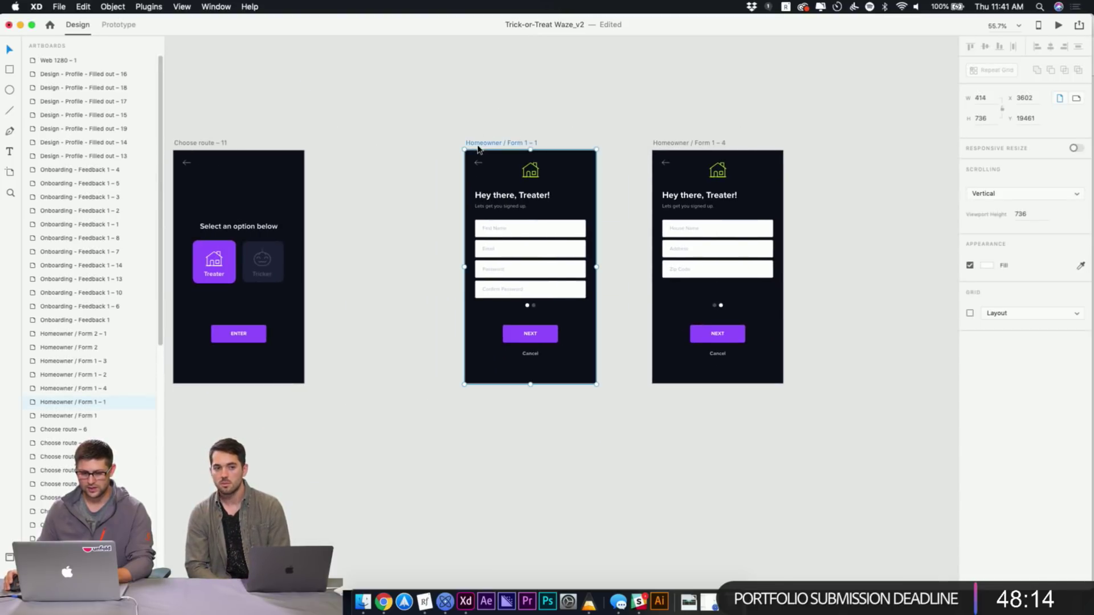
click(103, 27)
click(236, 143)
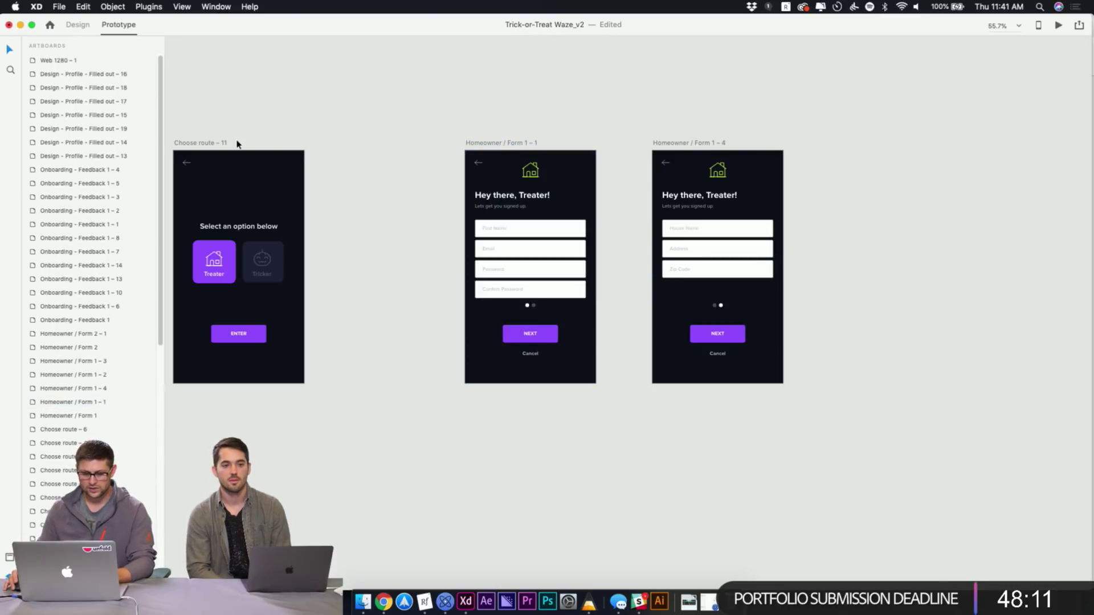
click(218, 146)
scroll(345, 152, left, 10)
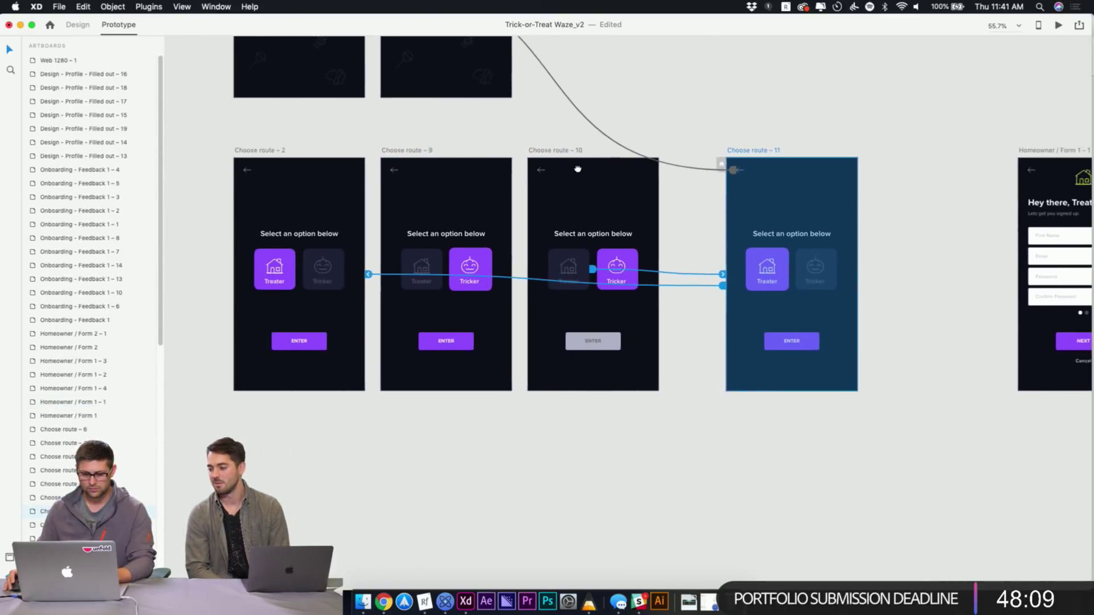
scroll(577, 169, left, 2)
click(287, 147)
scroll(352, 408, right, 4)
click(353, 408)
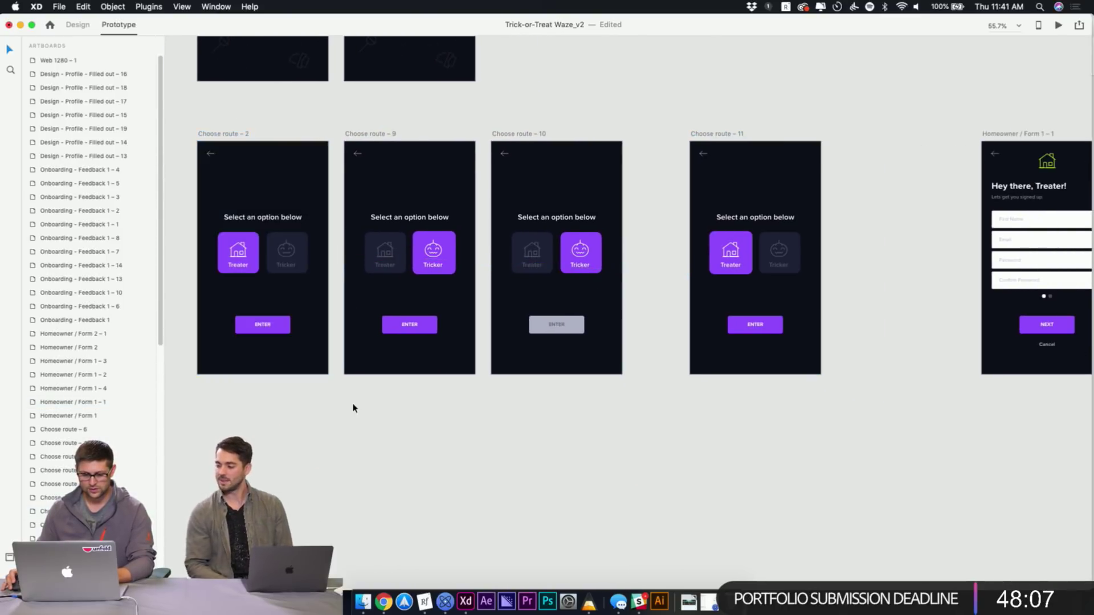
Link the ENTER button on Choose route – 2 to Homeowner / Form 1 – 1 with a Tap trigger, Transition action and no animation
click(286, 324)
drag(293, 326, 995, 205)
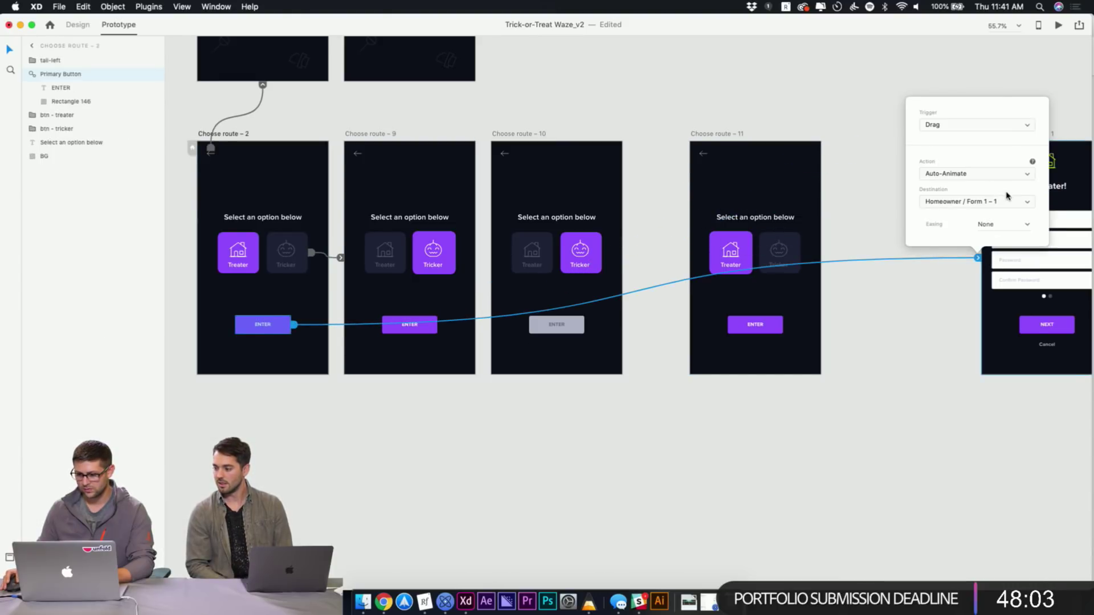
click(1007, 174)
click(969, 164)
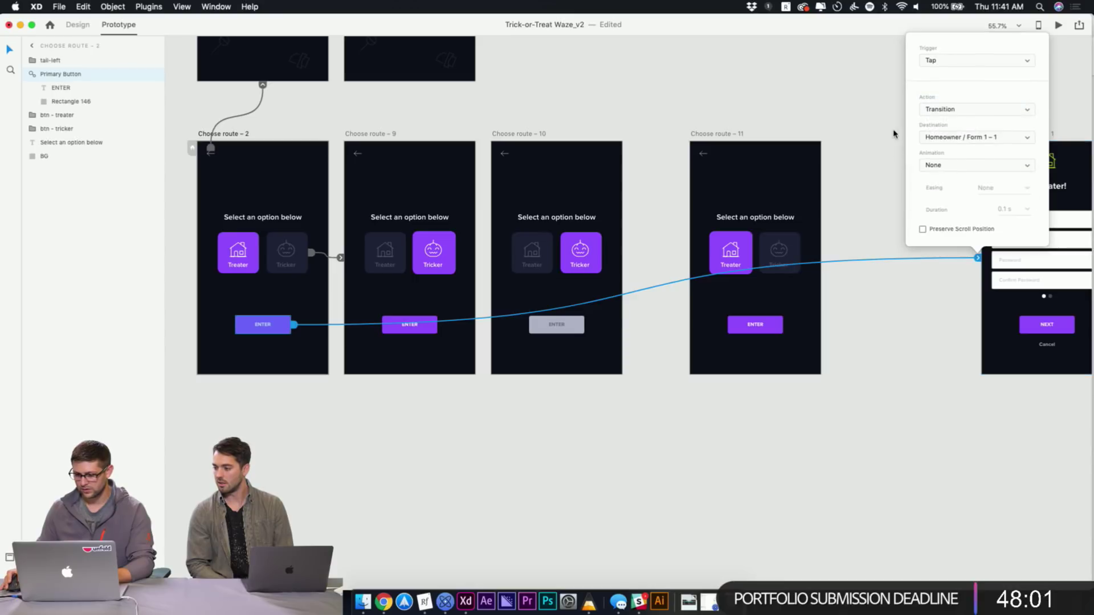
click(880, 102)
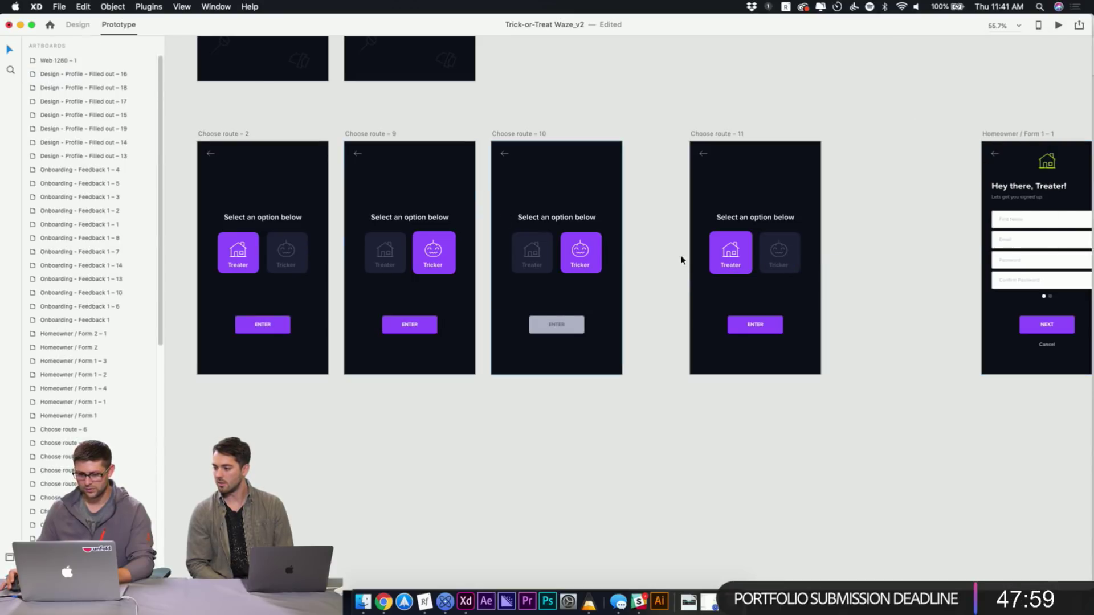
Move the Homeowner / Form 1 – 4 artboard closer to Homeowner / Form 1 – 1
scroll(683, 256, right, 5)
scroll(608, 285, left, 8)
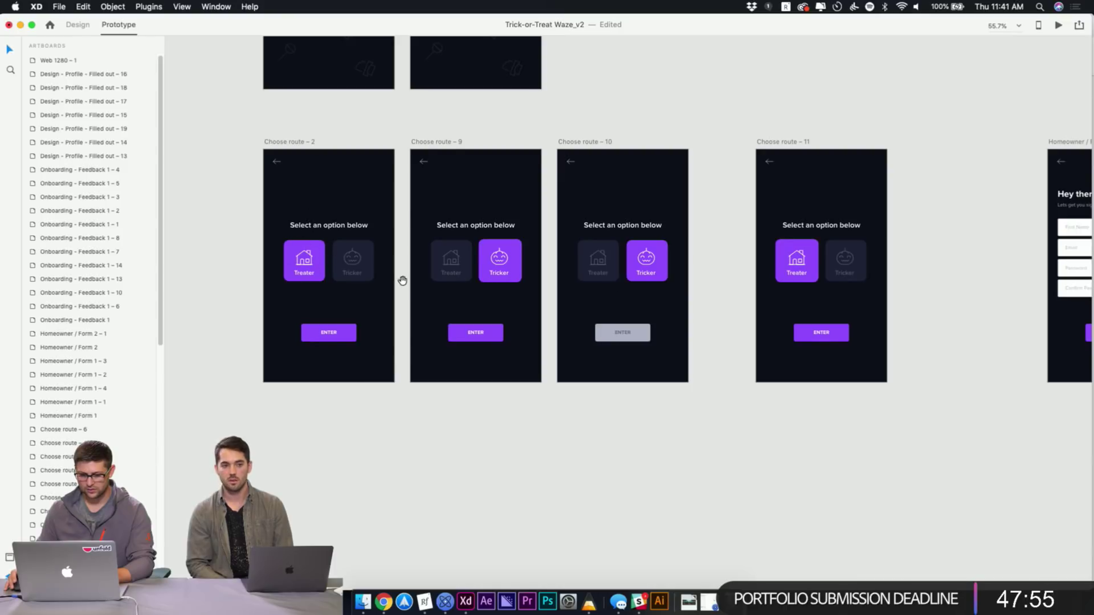
scroll(402, 281, right, 10)
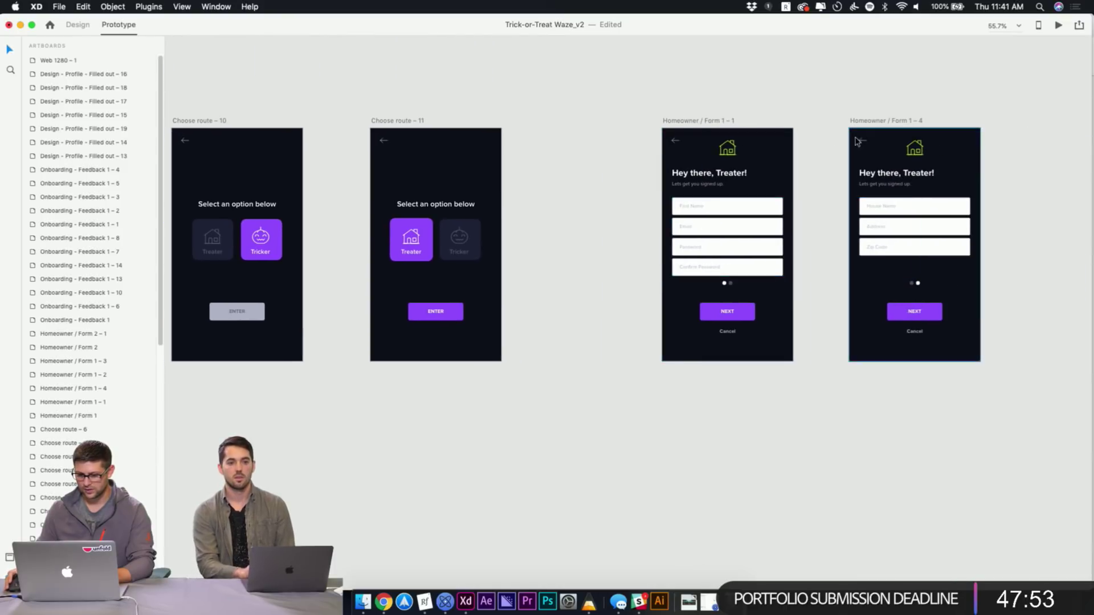
drag(868, 126, 827, 120)
Look over the row of Choose route and Homeowner form artboards to review the order of the flow
scroll(606, 130, left, 8)
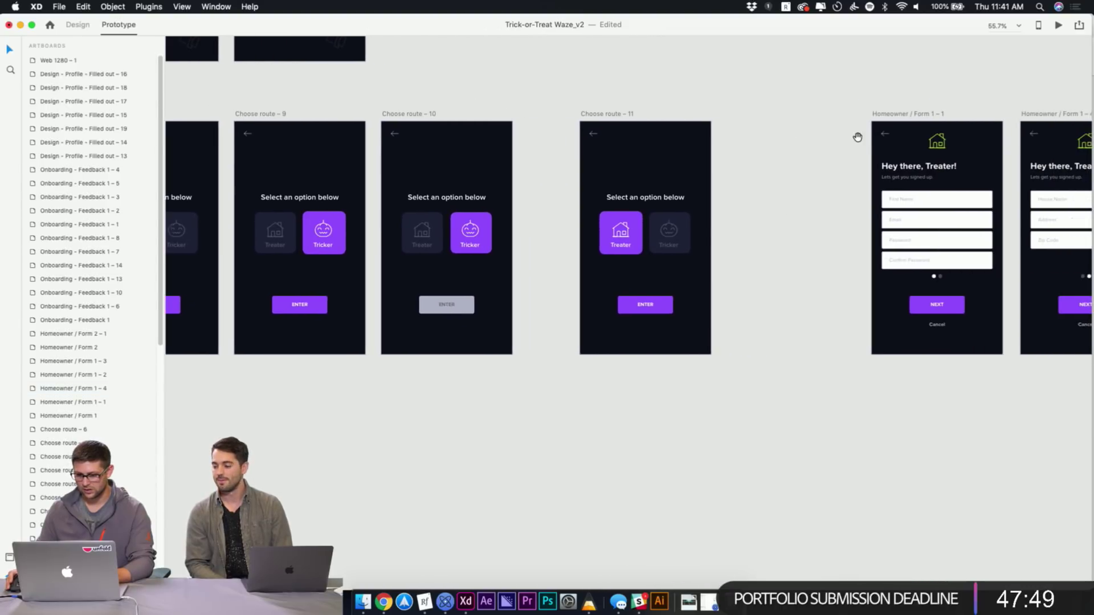
scroll(822, 183, left, 4)
scroll(822, 183, down, 1)
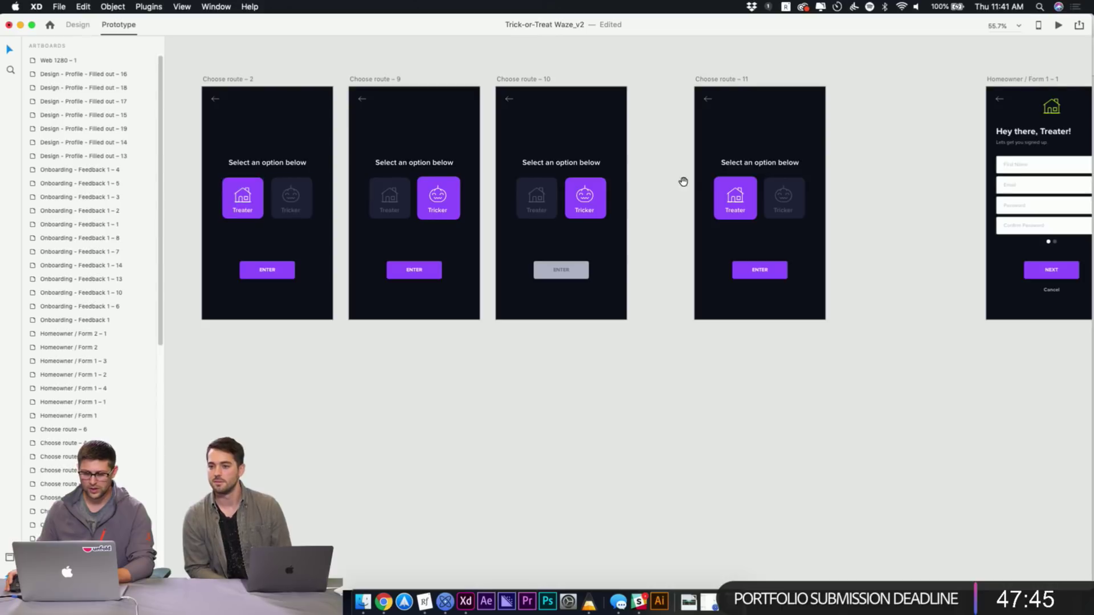
scroll(684, 178, right, 11)
scroll(684, 178, up, 1)
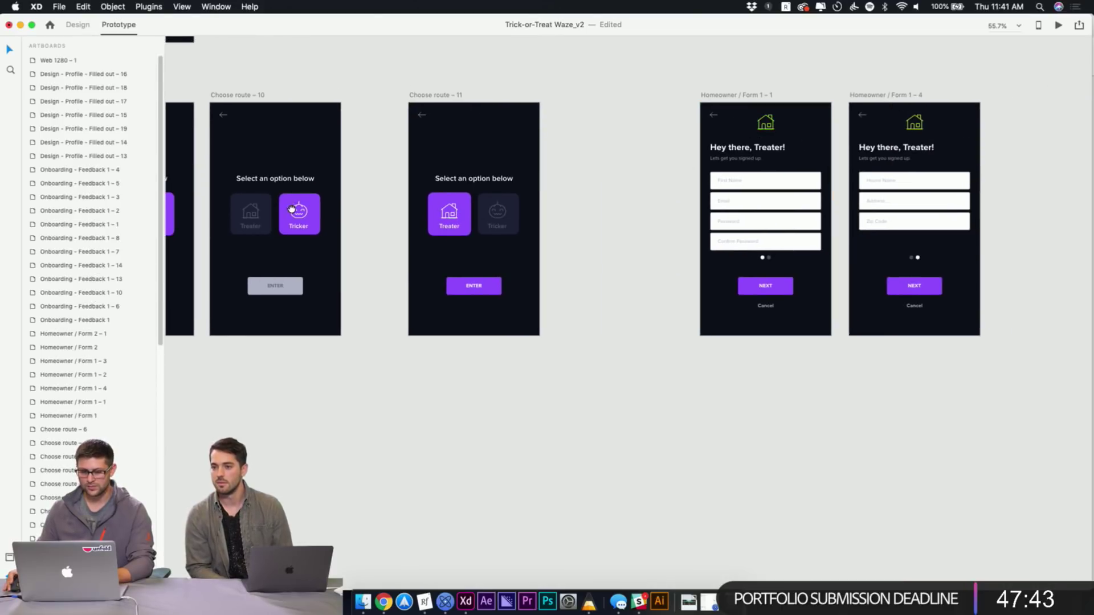
scroll(705, 144, left, 4)
scroll(705, 145, down, 1)
scroll(708, 180, left, 6)
scroll(708, 181, down, 1)
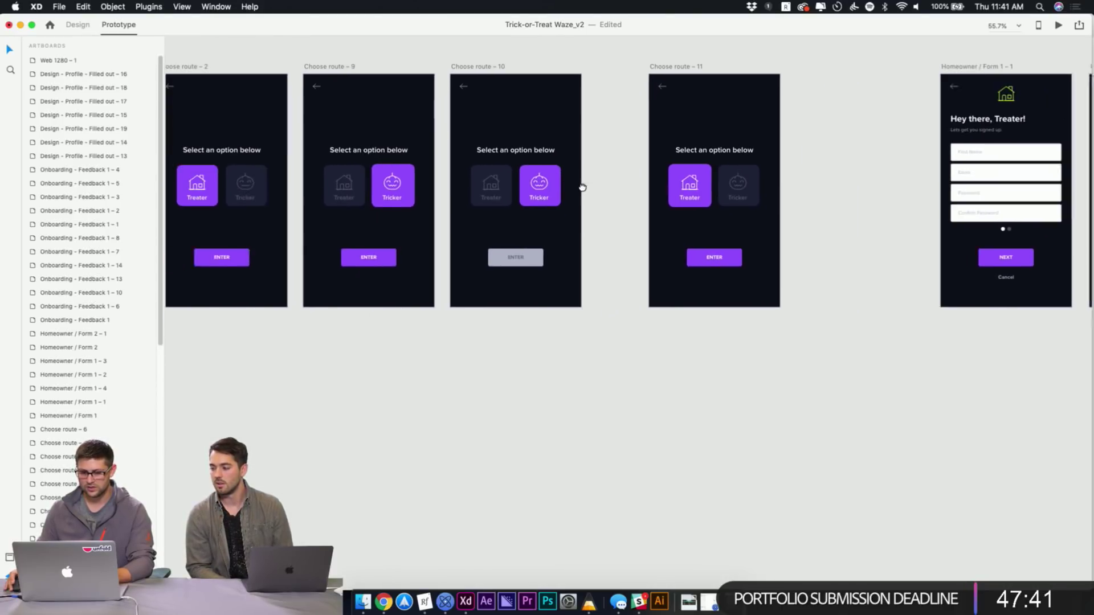
Change the action of the ENTER button's link on Choose route – 2 to Auto-Animate
click(239, 190)
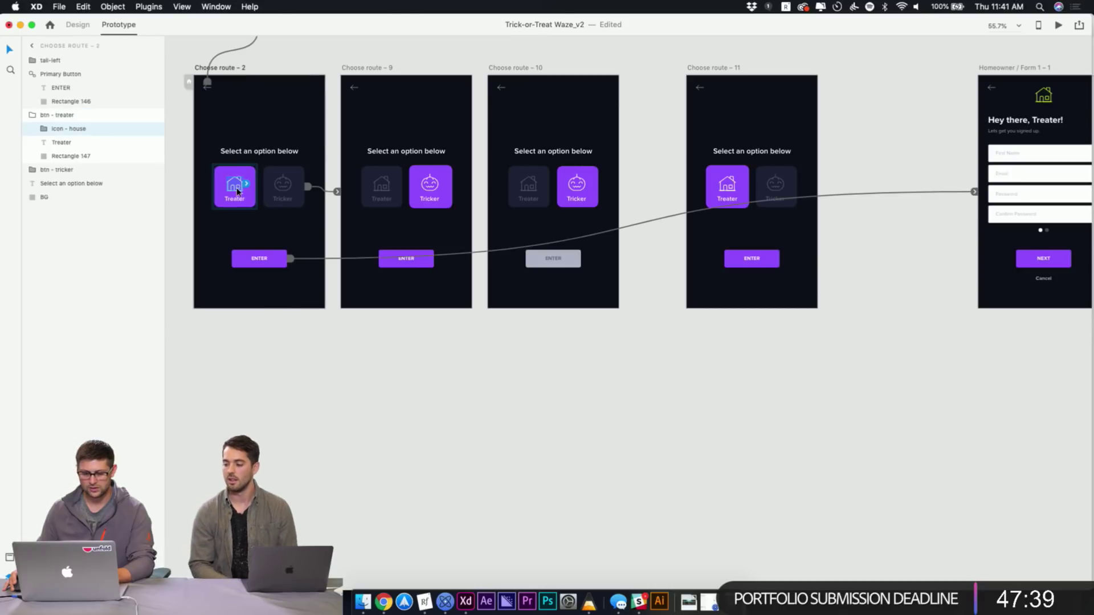
click(281, 263)
click(291, 259)
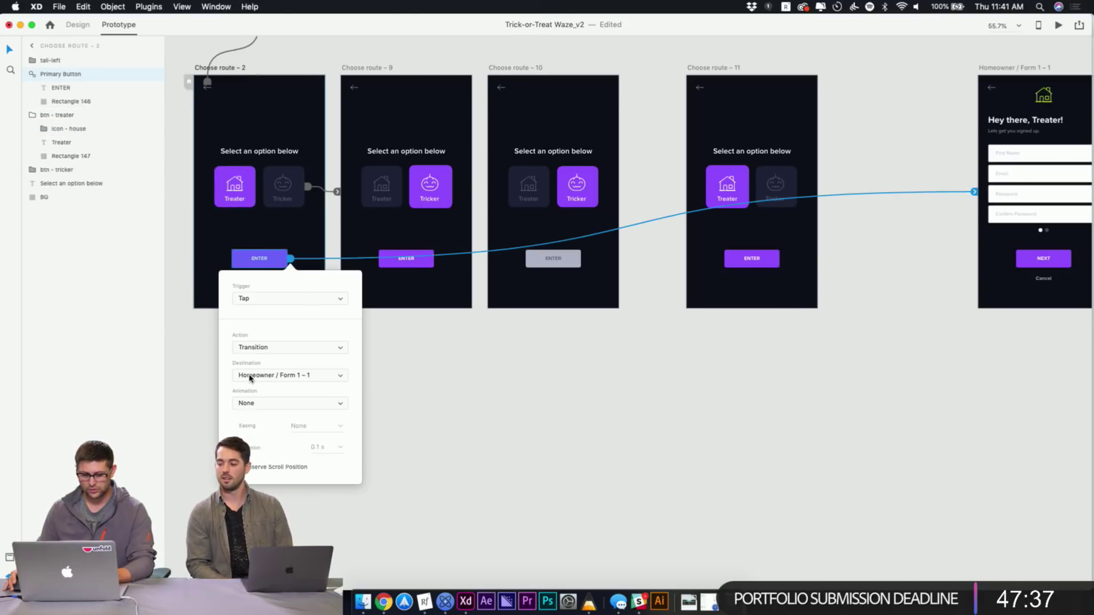
click(273, 349)
click(271, 356)
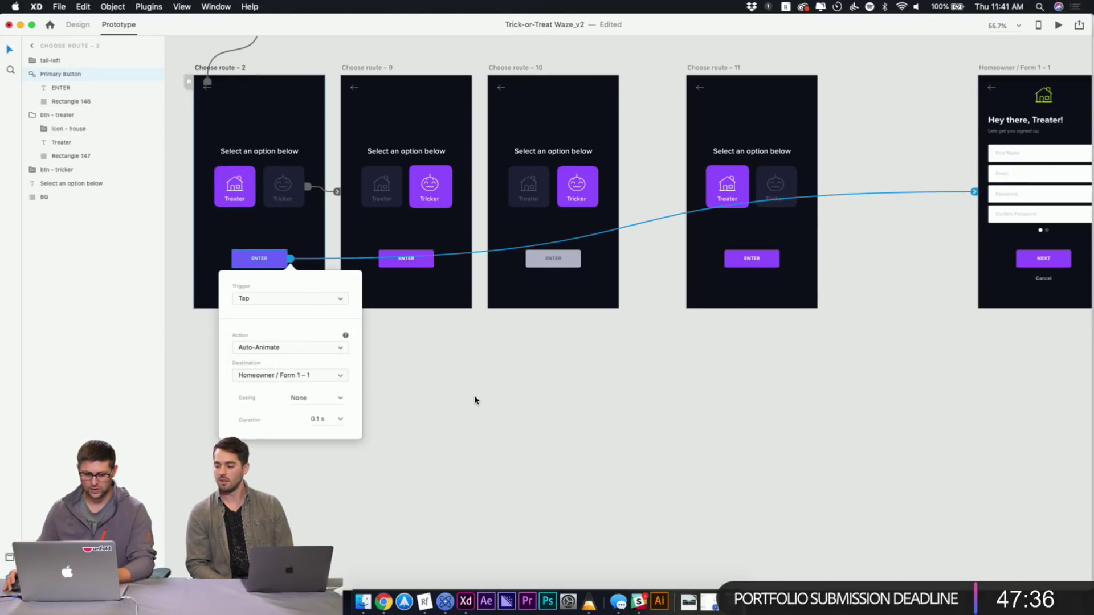
click(400, 393)
Compare the house icon's layer name in the Treater button on Choose route – 2 with the one on Homeowner / Form 1 – 1
click(238, 192)
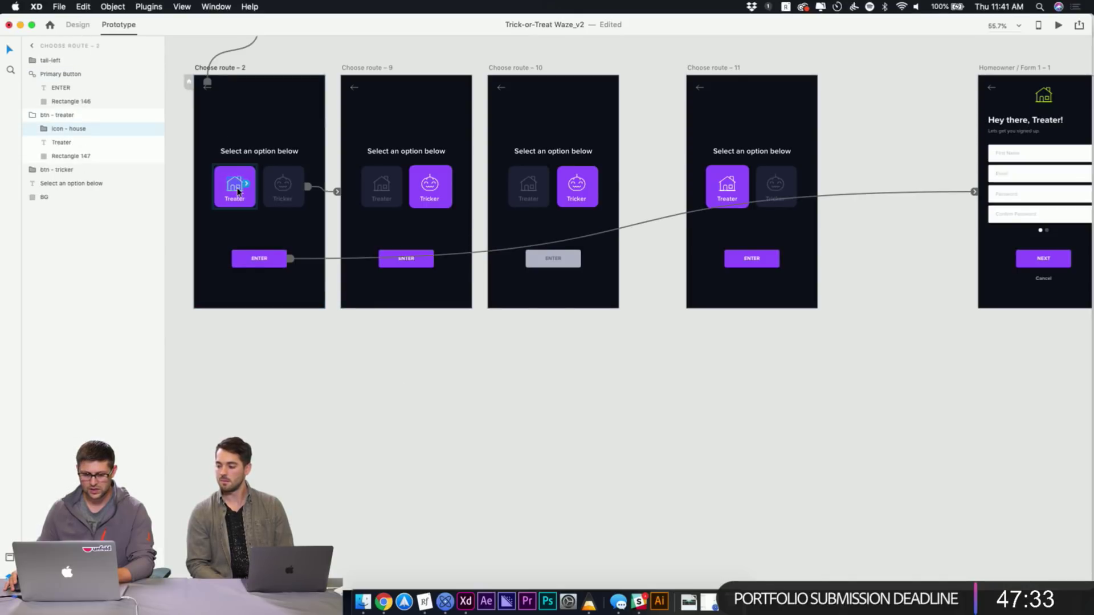
click(840, 200)
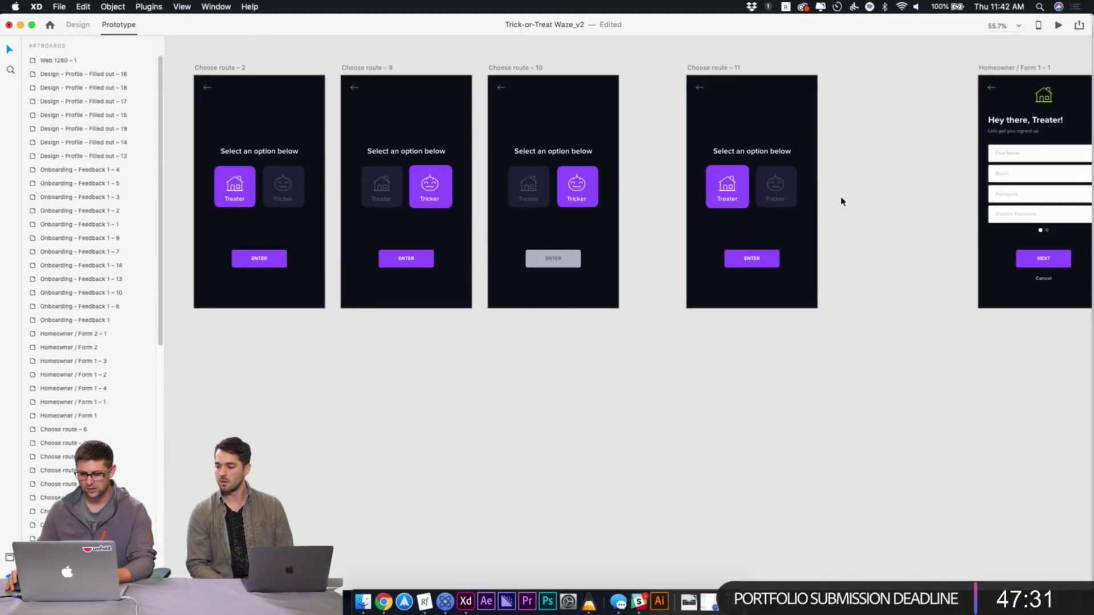
click(1043, 96)
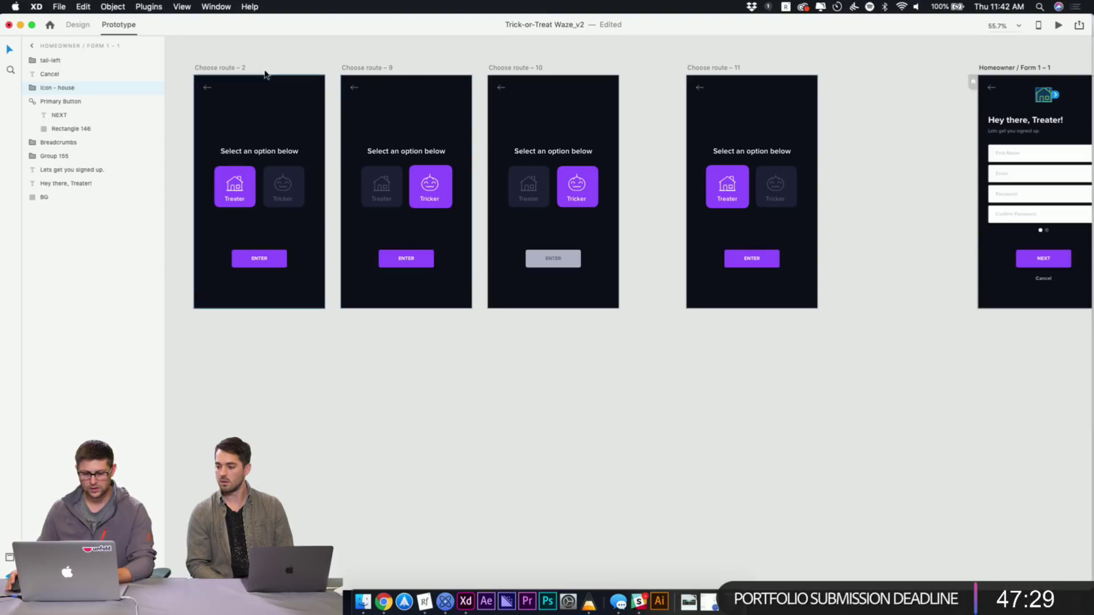
Preview the prototype from Choose route – 2 and test the ENTER button's transition to the Homeowner form
click(233, 68)
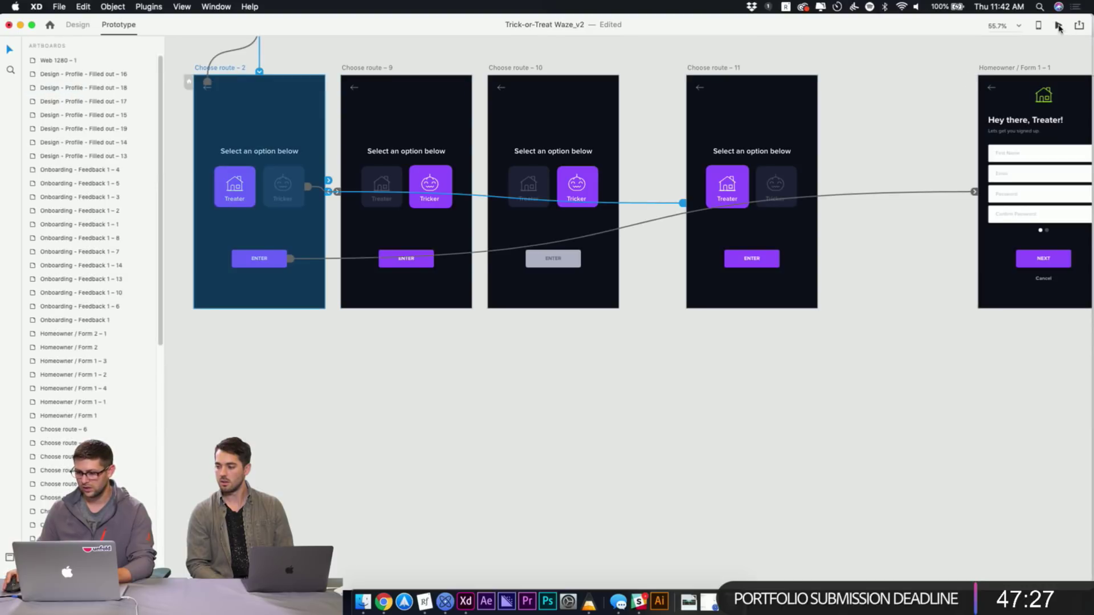
click(1058, 26)
click(382, 416)
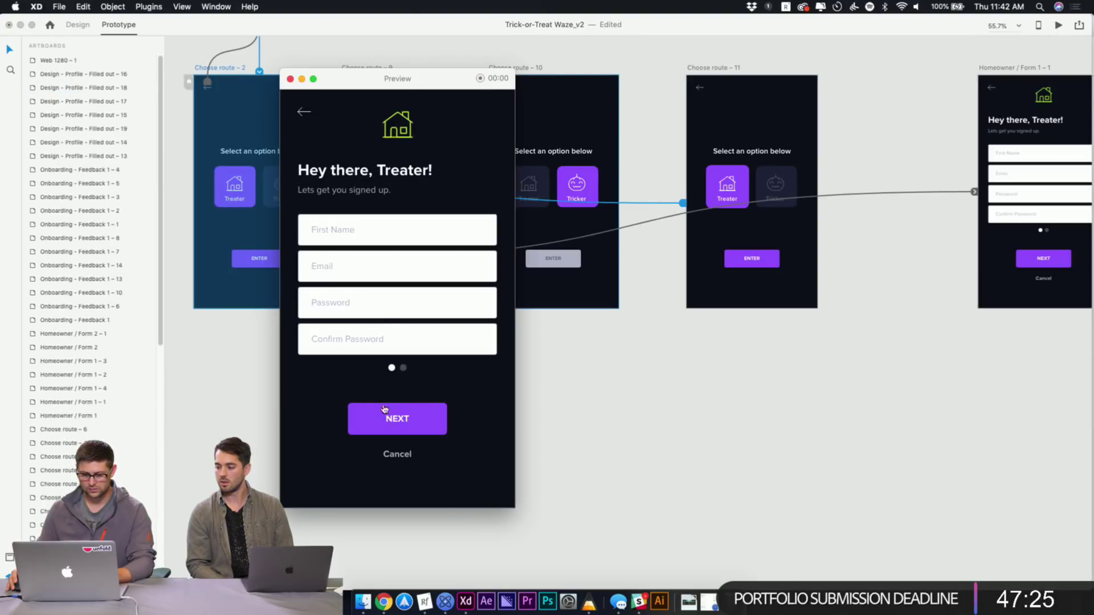
click(290, 79)
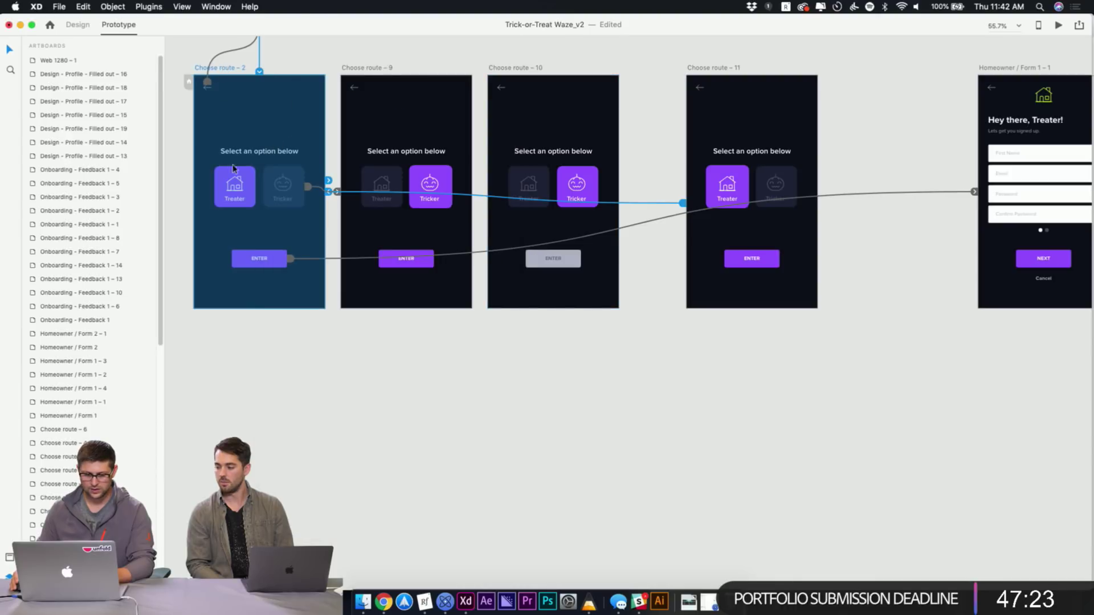
Check the ENTER button's link settings and the Treater button's layers on Choose route – 2
click(267, 262)
click(290, 258)
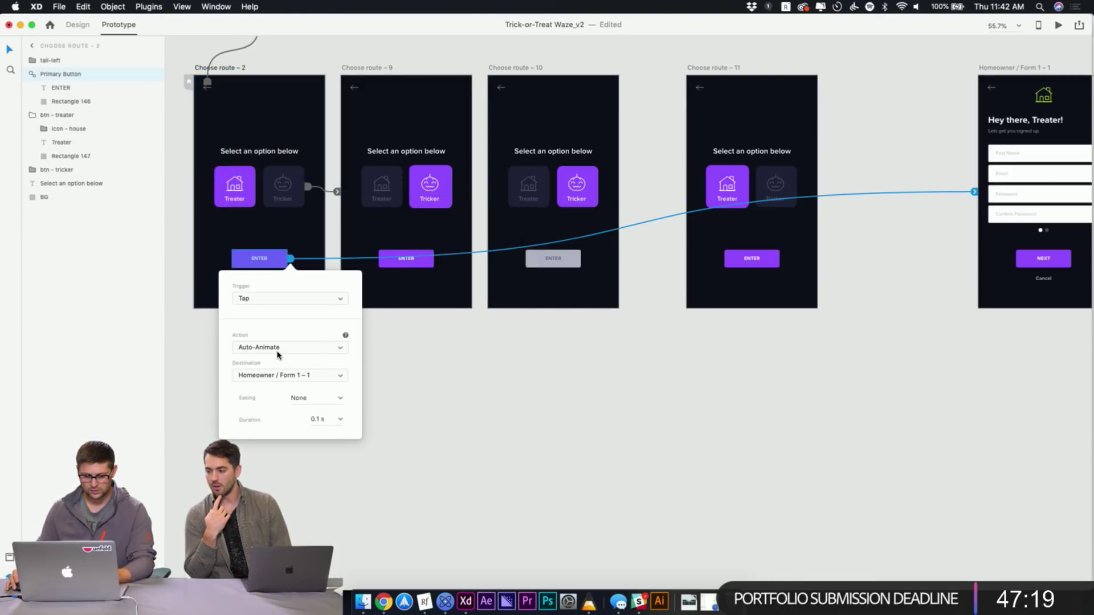
click(431, 424)
click(231, 193)
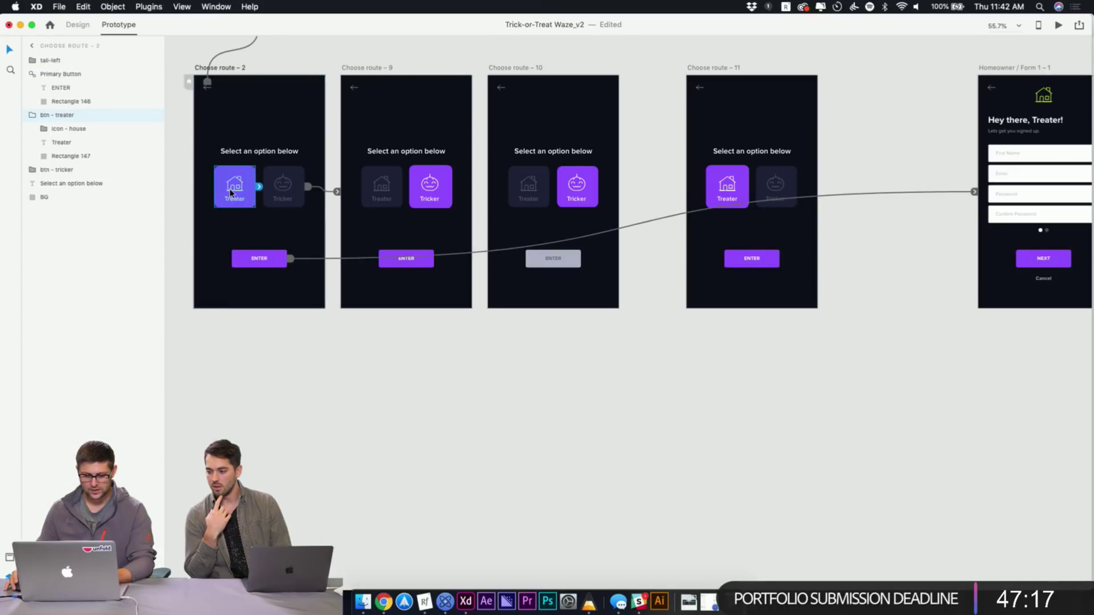
click(281, 55)
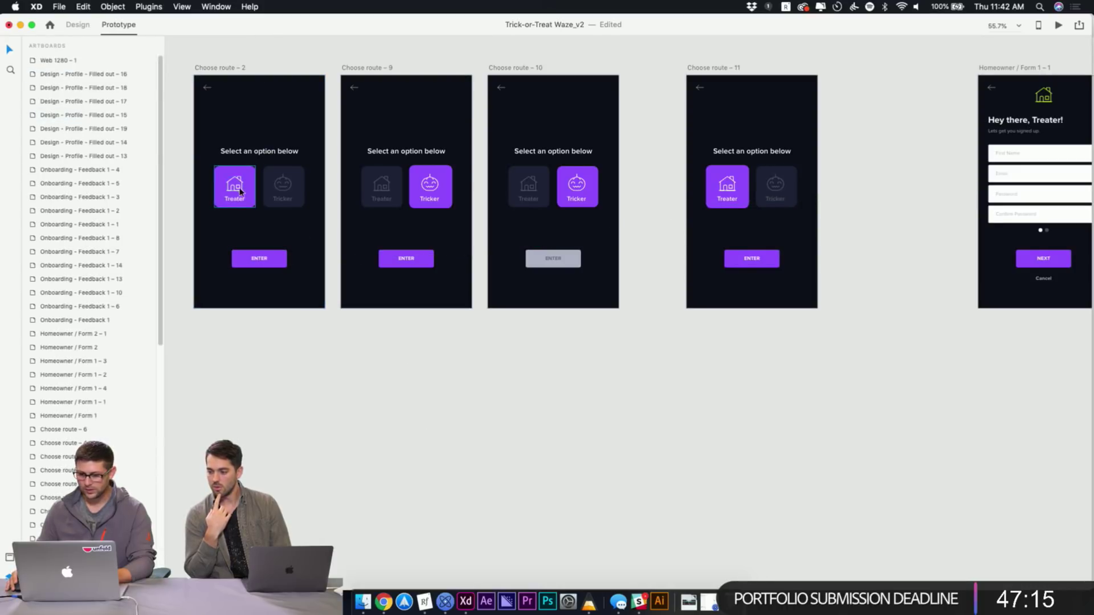
Move the icon - house layer out of the btn - treater group to the top level of Choose route – 2
click(238, 192)
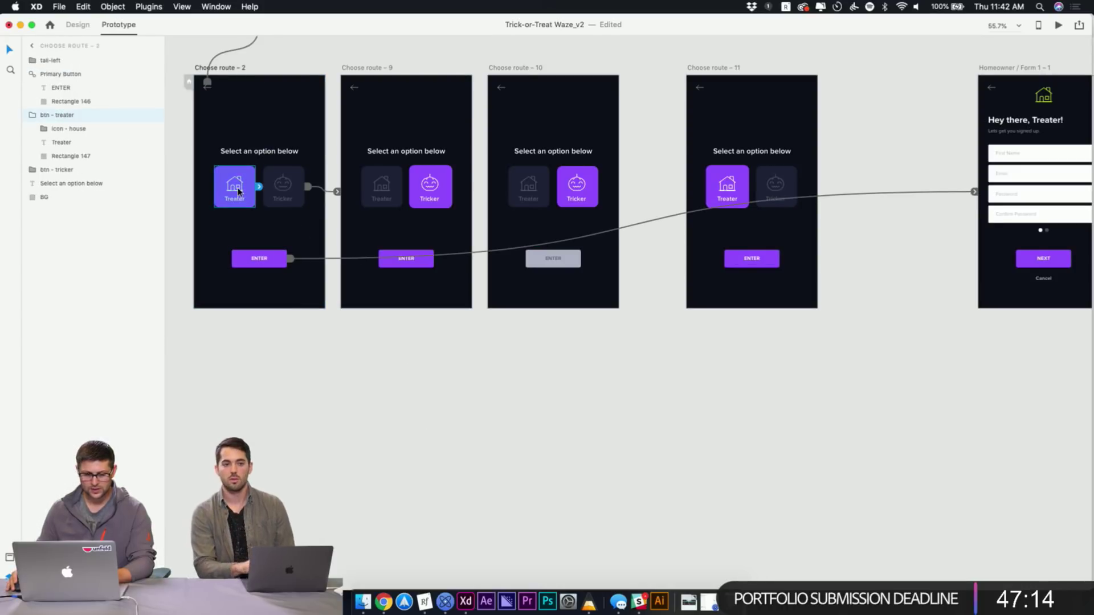
click(54, 126)
mouse_move(56, 134)
mouse_down()
mouse_move(55, 114)
mouse_move(58, 134)
mouse_up()
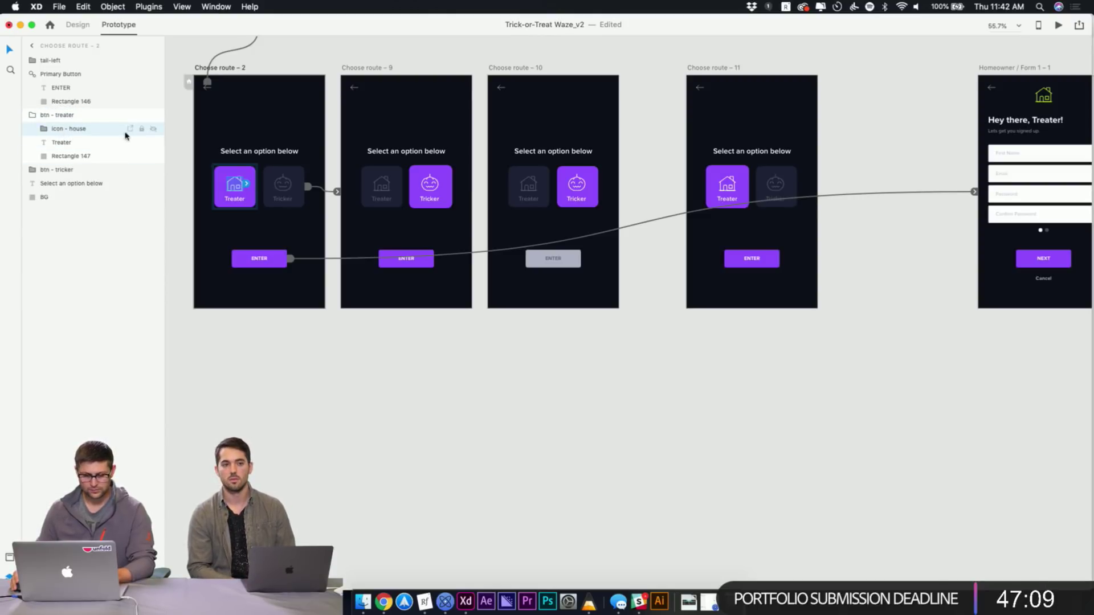
key(super+x)
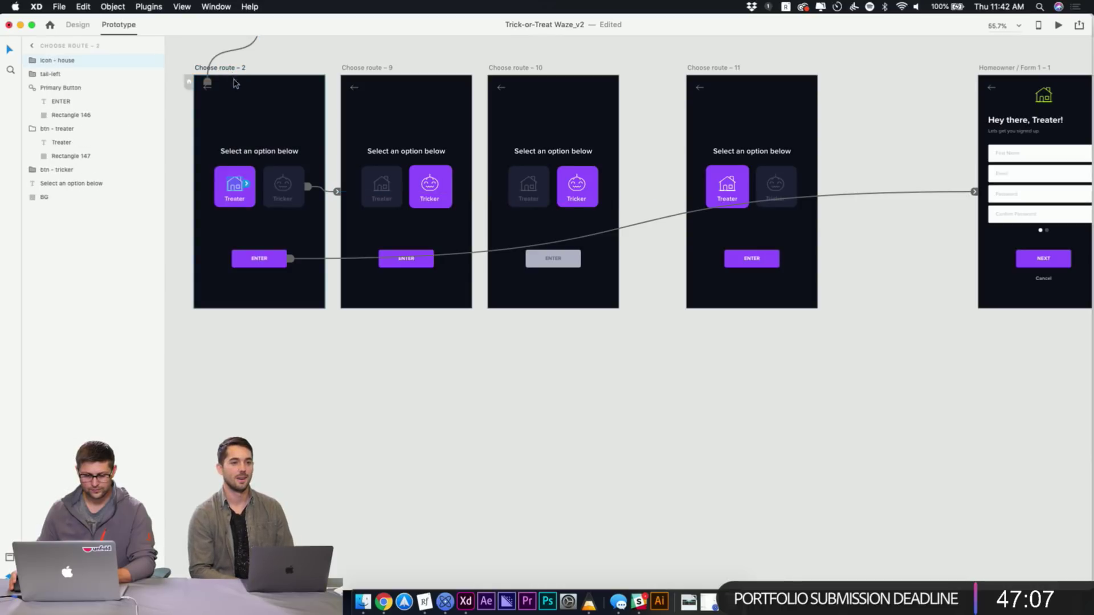
key(super+v)
click(242, 182)
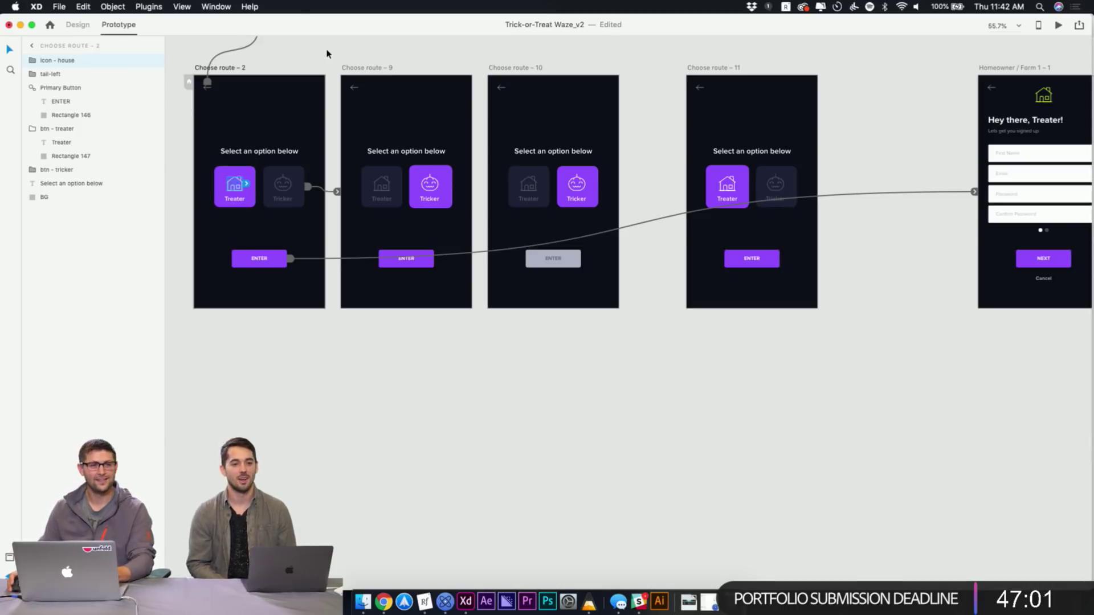
Preview Choose route – 2 again to test how the ungrouped house icon animates into the Homeowner form
click(228, 68)
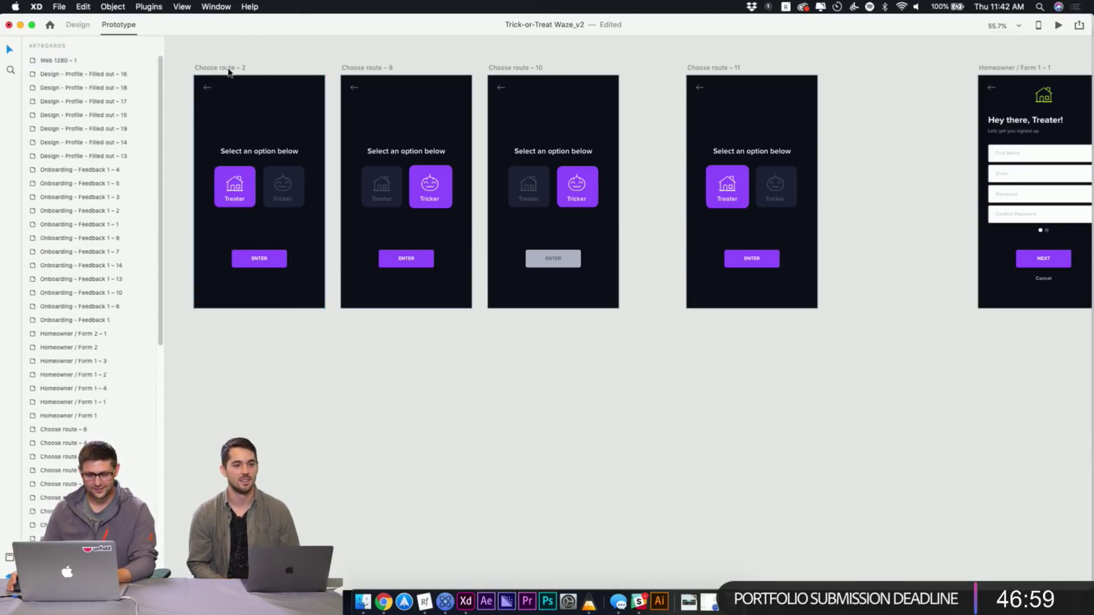
click(1052, 29)
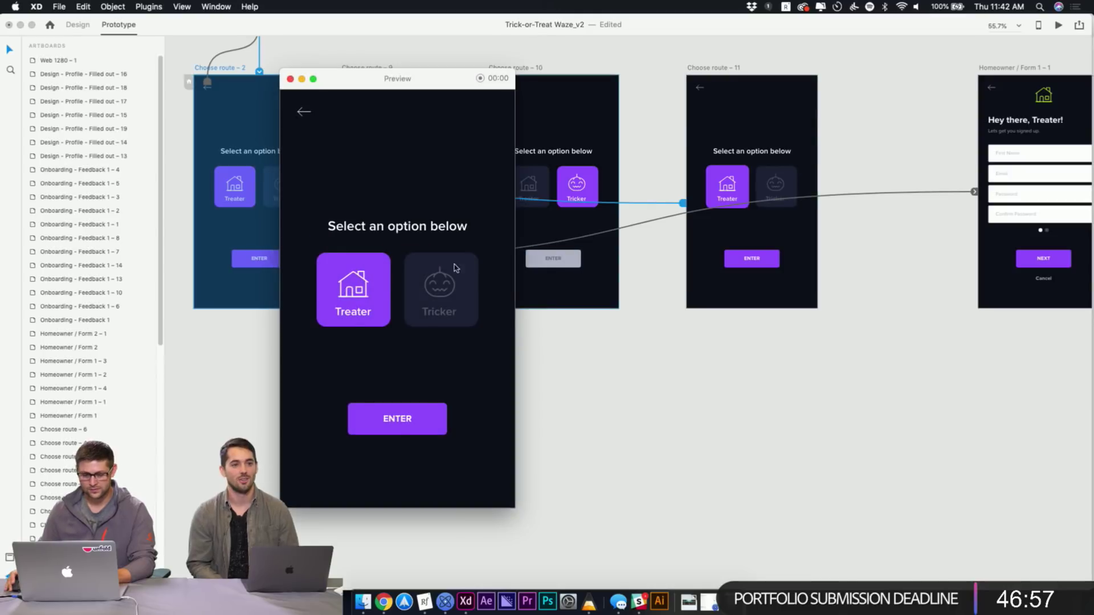
click(392, 416)
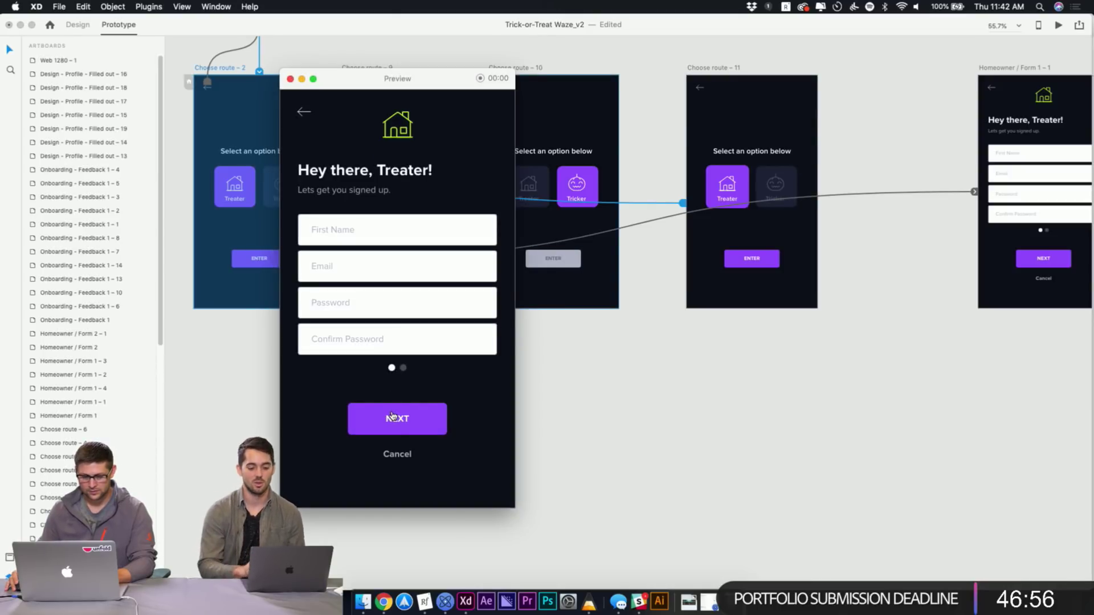
click(290, 79)
Set the duration of the ENTER button's Auto-Animate link on Choose route – 2 to 0.6 s
click(268, 259)
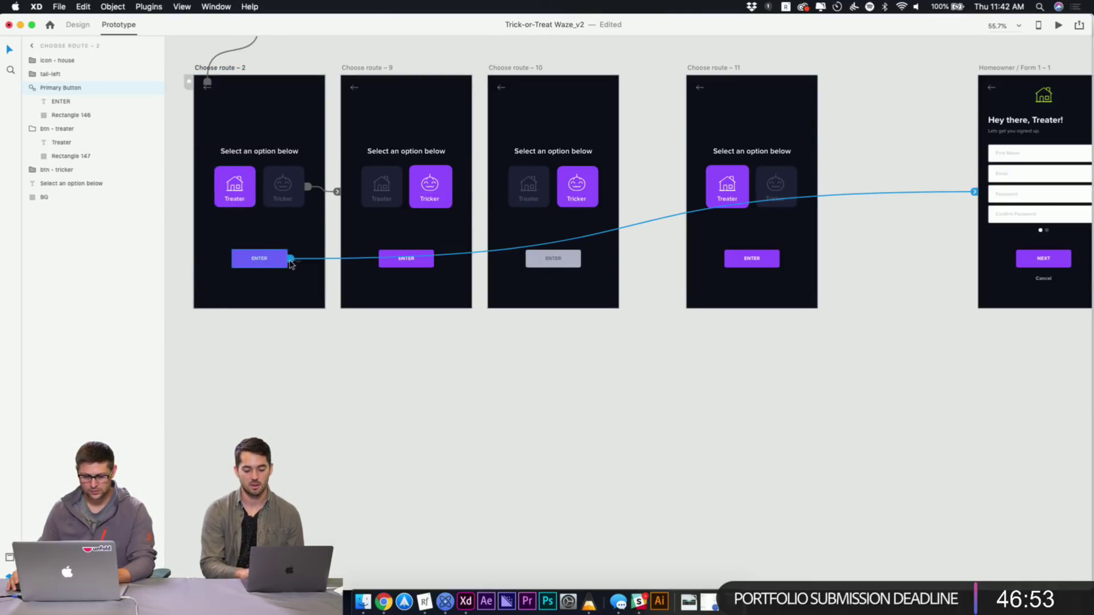
click(290, 259)
click(340, 422)
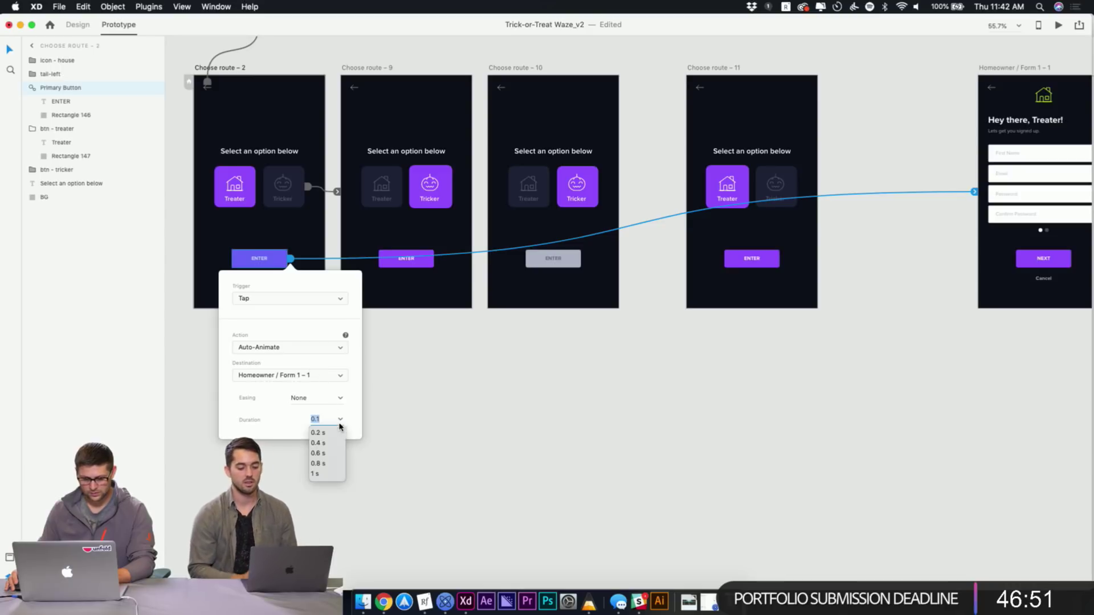
click(317, 452)
click(395, 401)
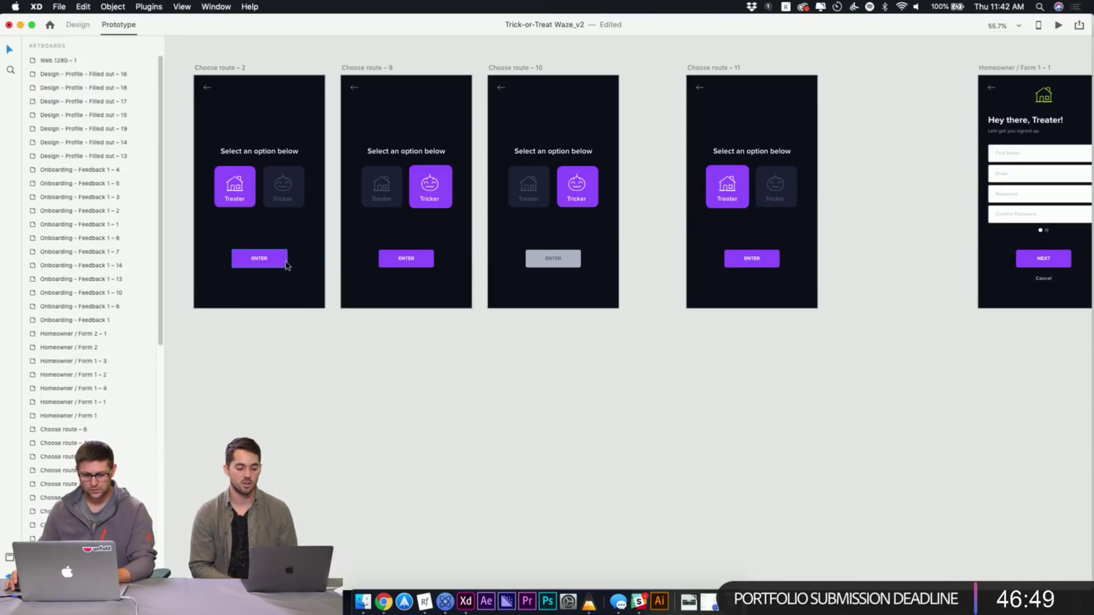
Preview Choose route – 2, testing the Tricker and Treater options and the ENTER button's slower animation
click(210, 67)
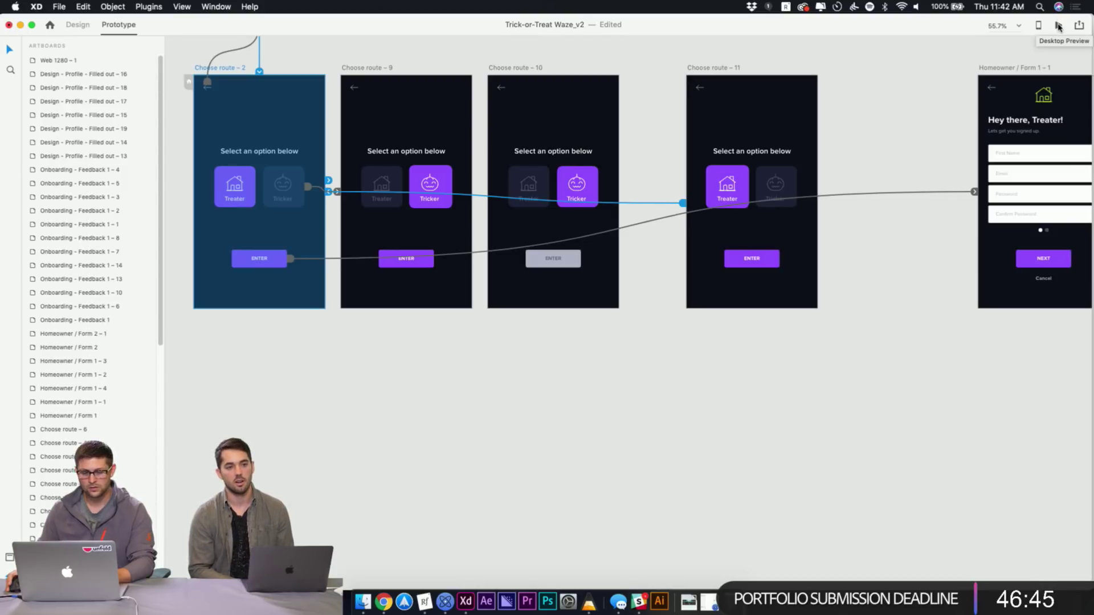
click(1058, 26)
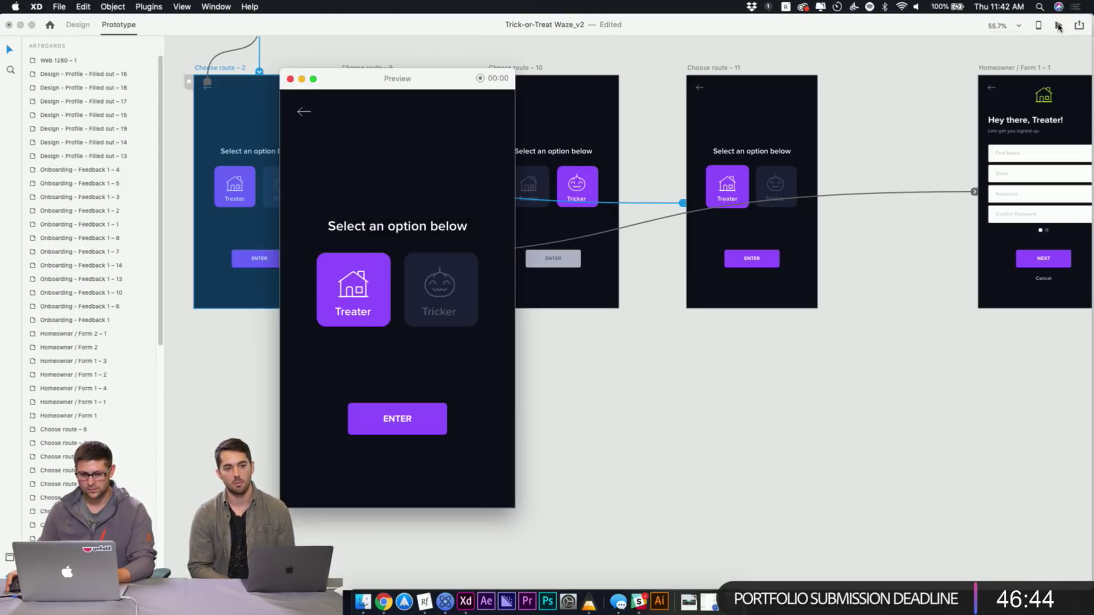
click(430, 303)
click(365, 302)
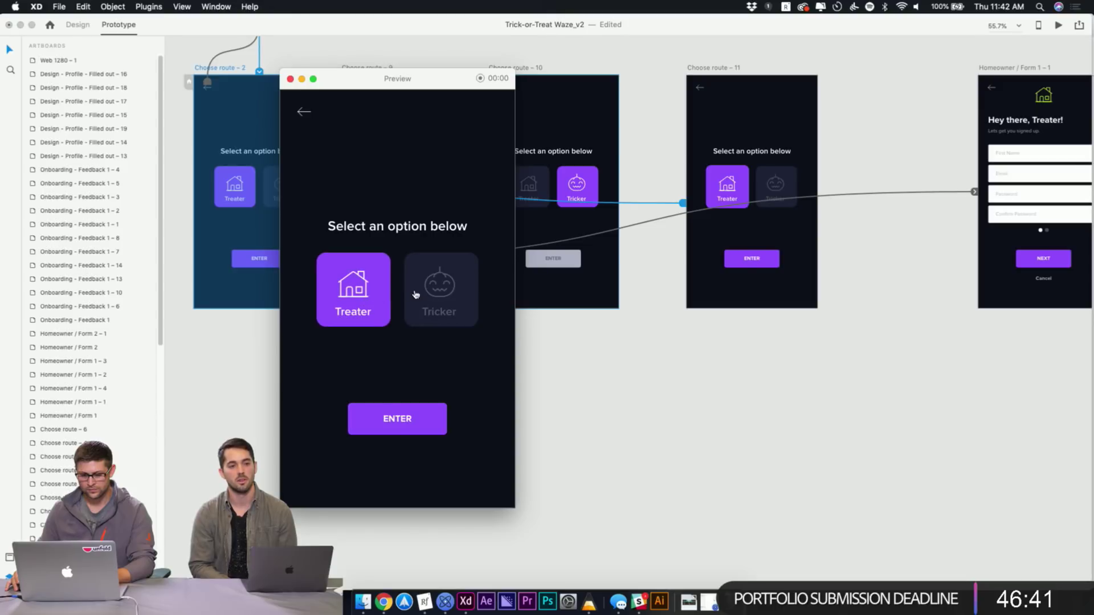
click(359, 303)
click(358, 303)
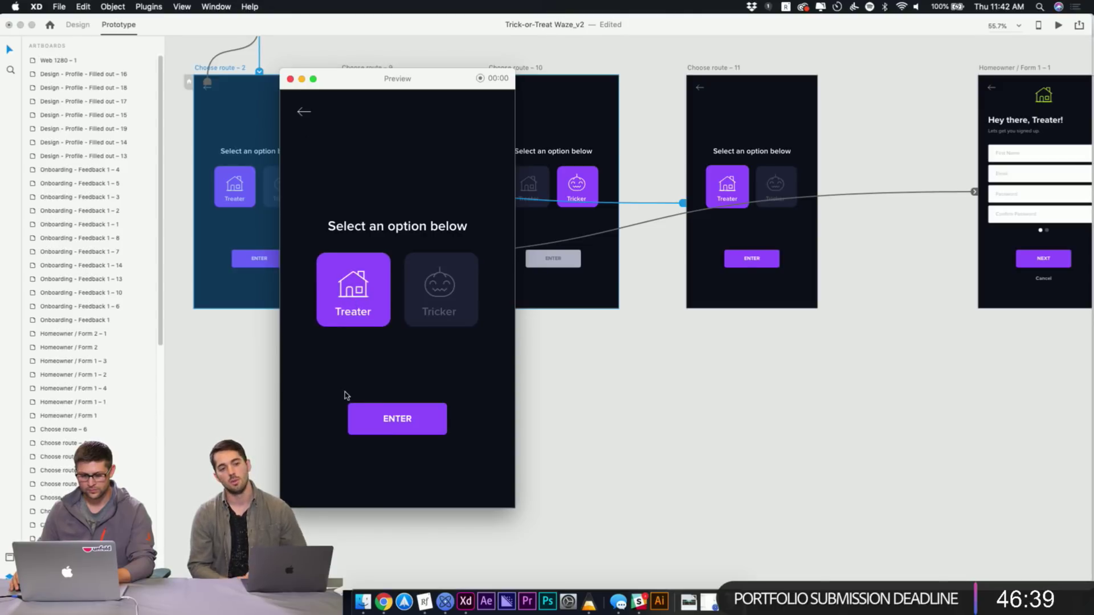
click(402, 427)
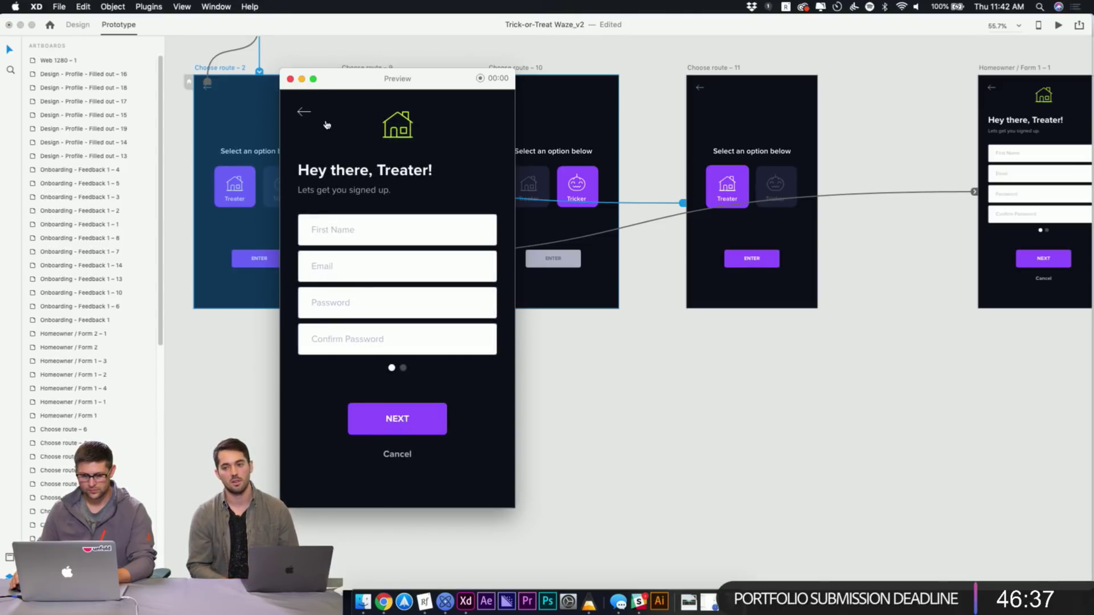
click(290, 79)
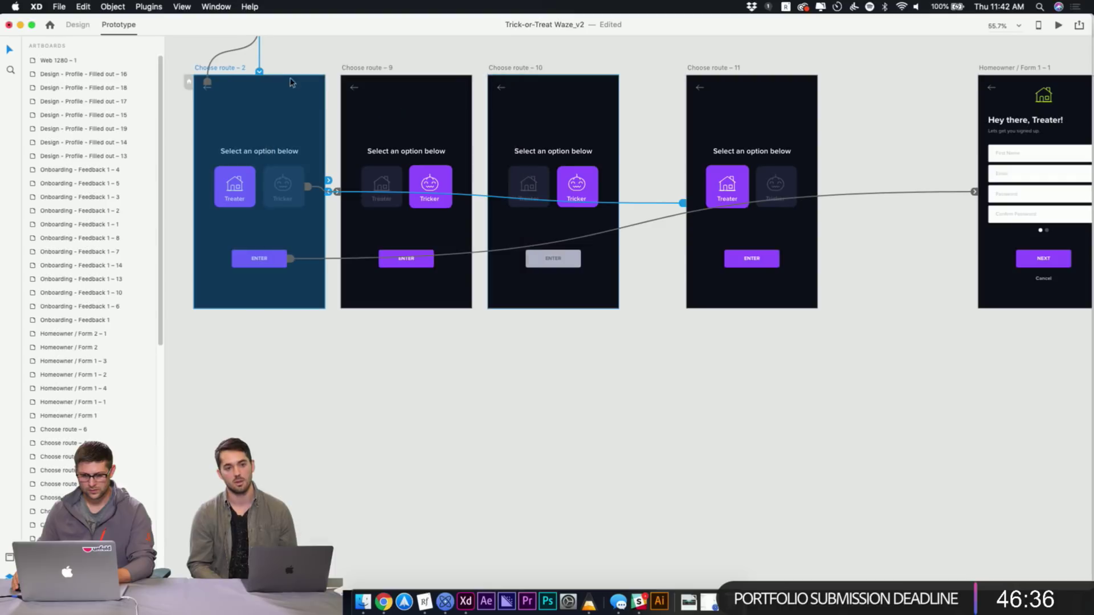
Set the duration of the ENTER button's Auto-Animate link on Choose route – 2 to 0.4 s
click(290, 259)
click(342, 420)
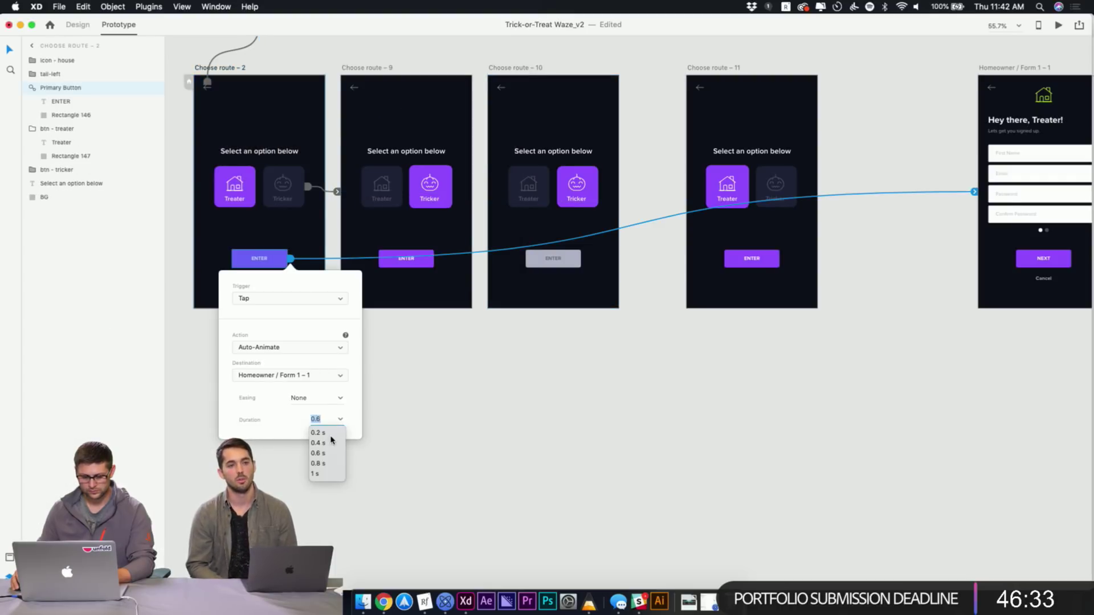
click(328, 443)
click(385, 342)
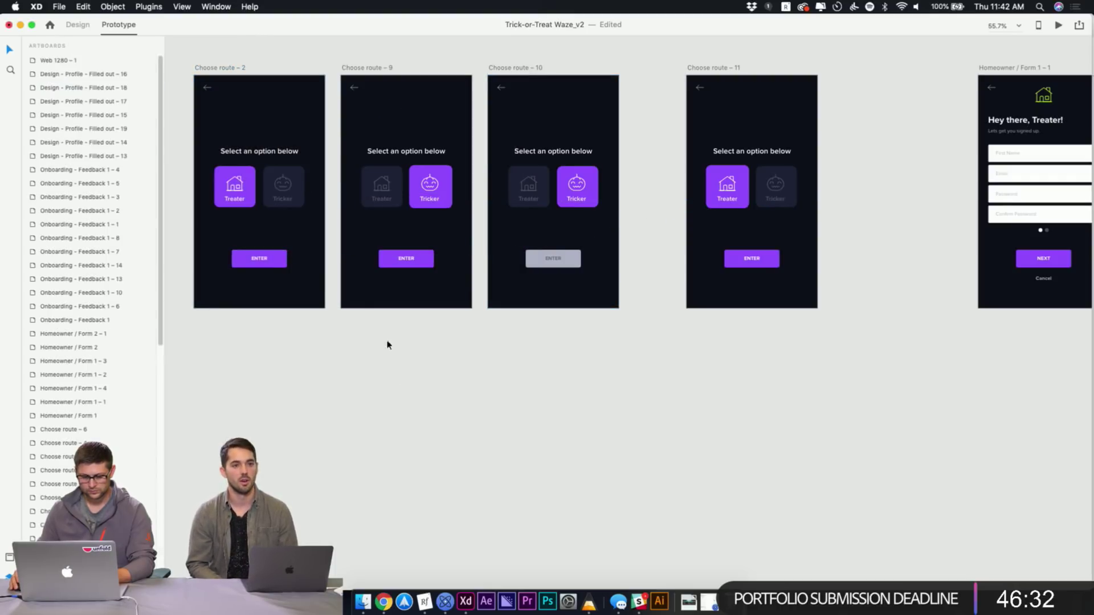
Preview the flow from Choose route – 2 twice, testing the ENTER animation and swiping between the two Homeowner form screens
click(211, 69)
click(1057, 25)
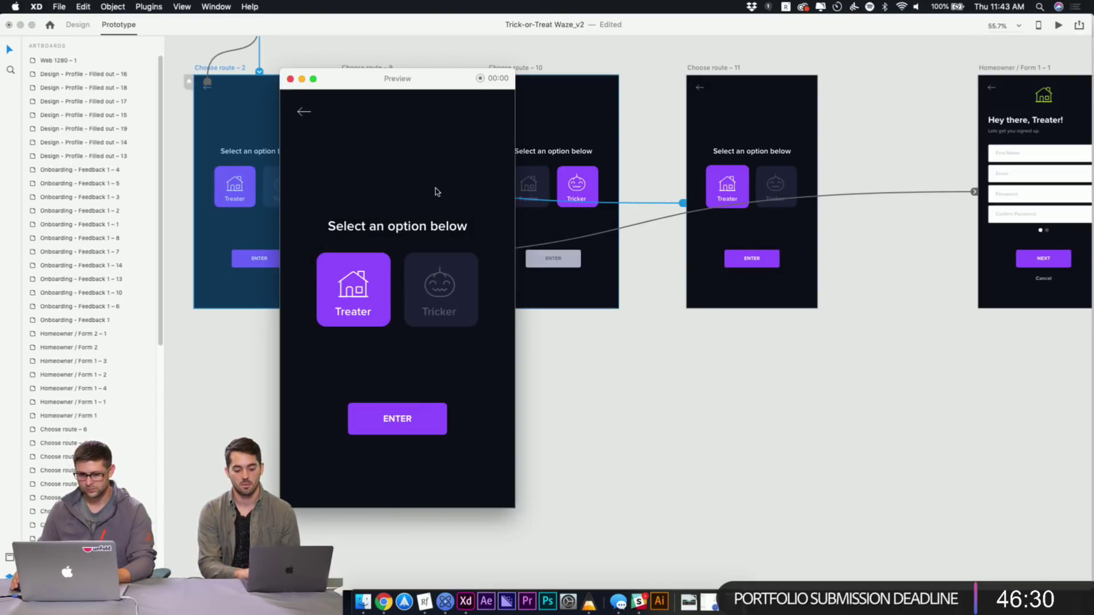
click(400, 428)
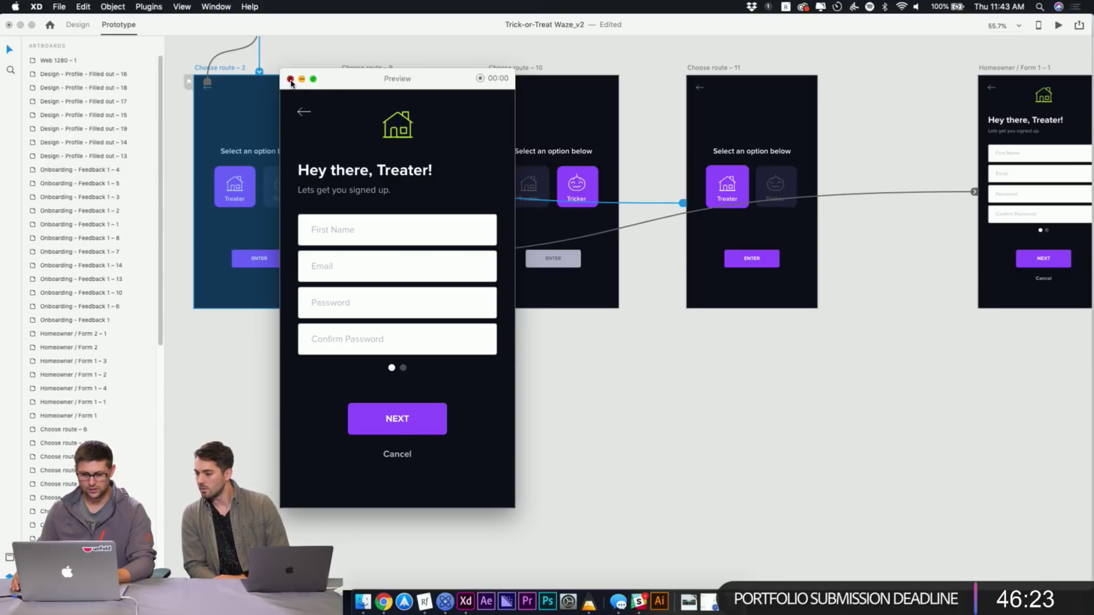
click(290, 78)
click(1058, 25)
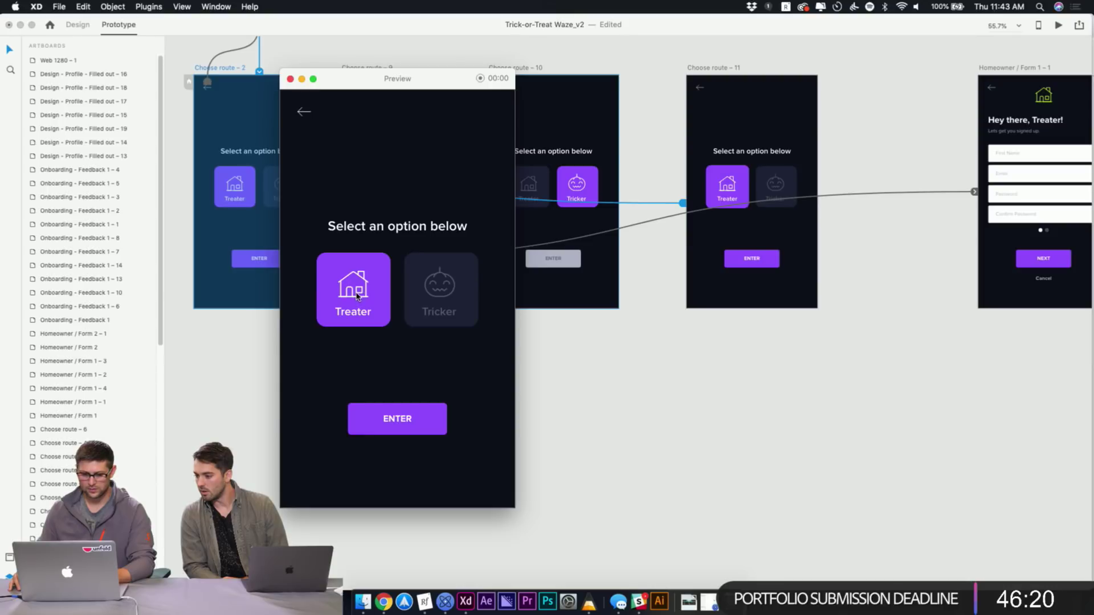
click(384, 414)
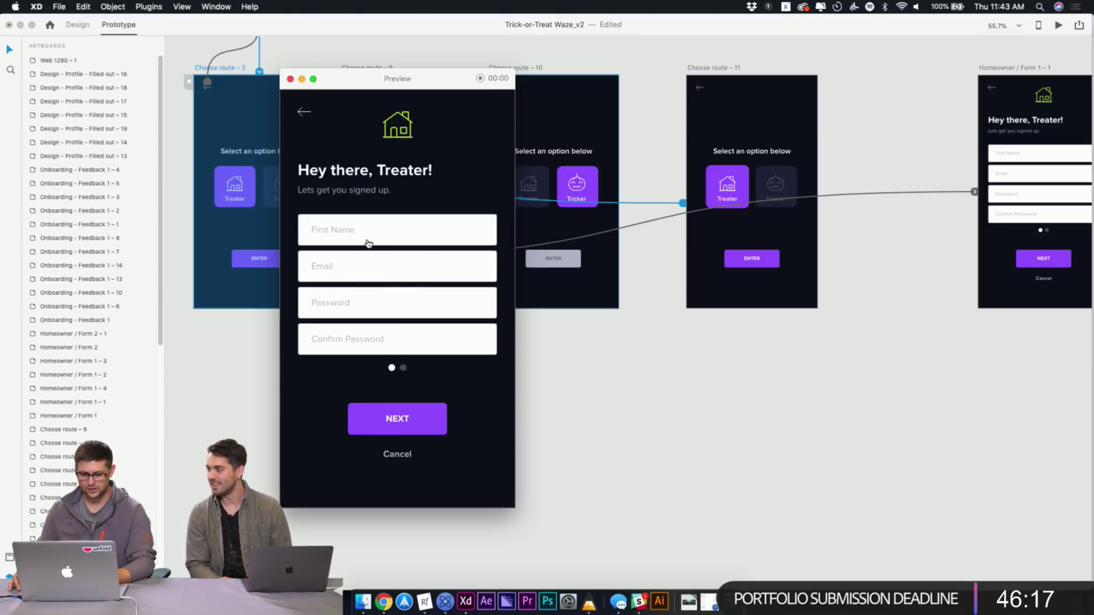
drag(461, 278, 543, 290)
mouse_move(421, 268)
mouse_down()
mouse_move(322, 263)
mouse_move(401, 271)
mouse_up()
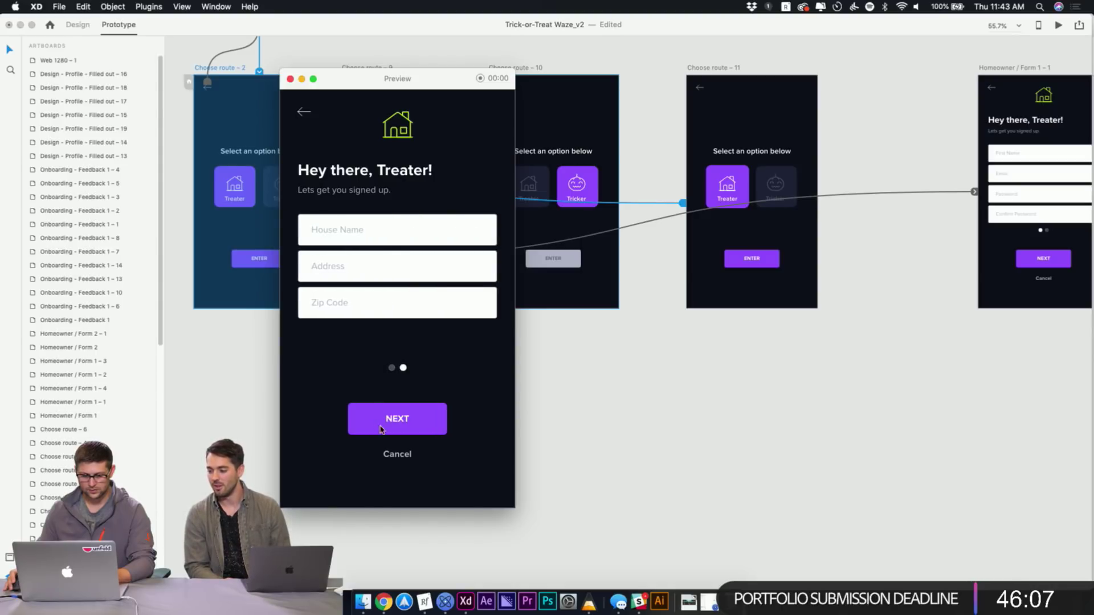
click(290, 79)
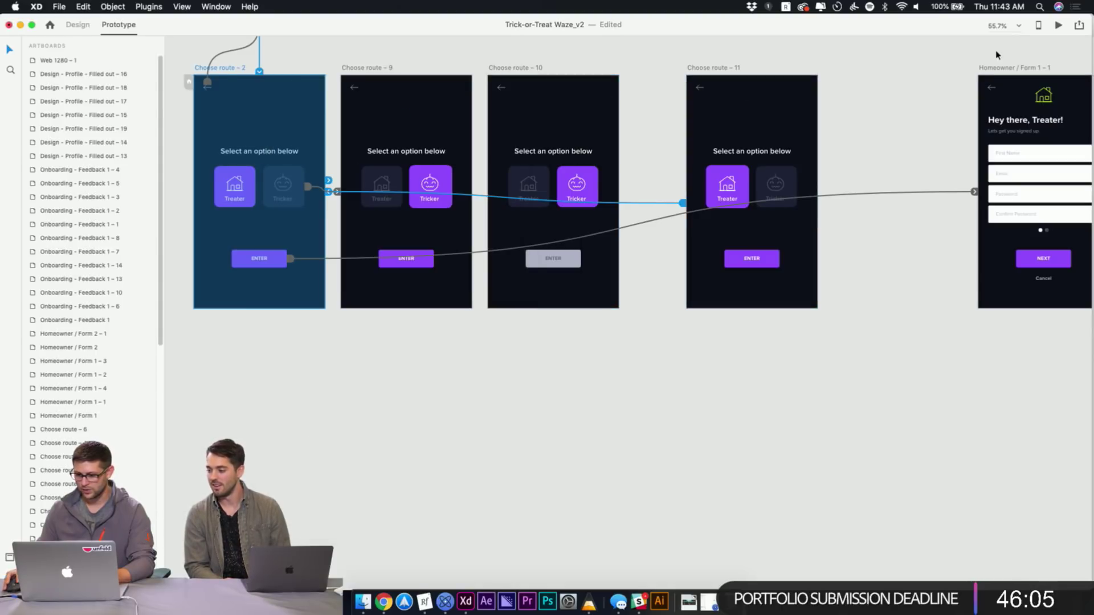
Link the back arrow on Homeowner / Form 1 – 1 to Choose route – 2 with a Tap trigger
click(991, 90)
drag(997, 89, 290, 270)
click(353, 280)
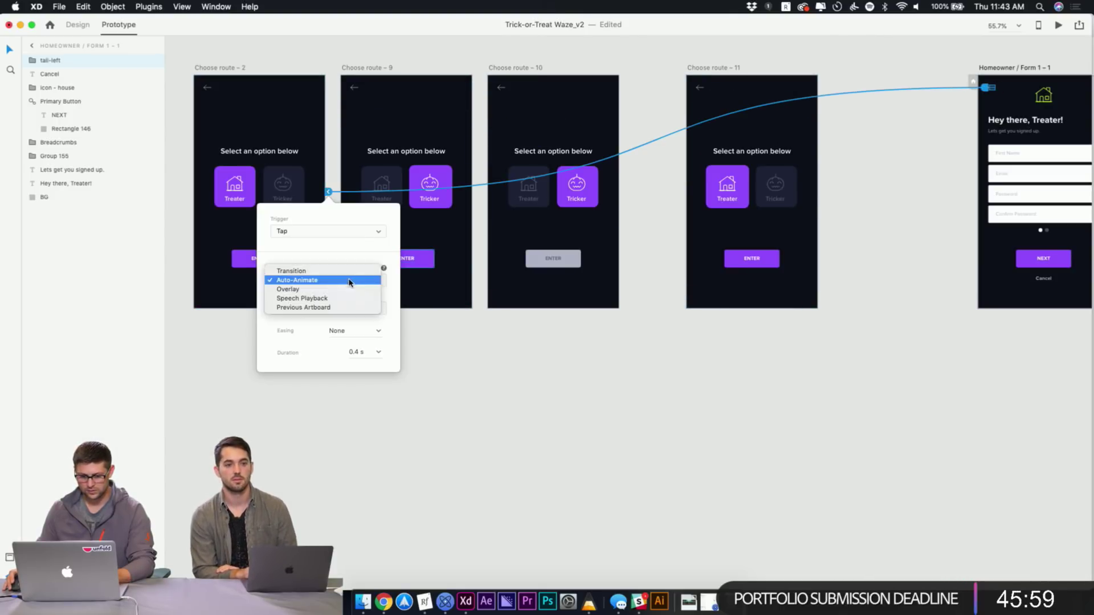
click(342, 268)
click(465, 370)
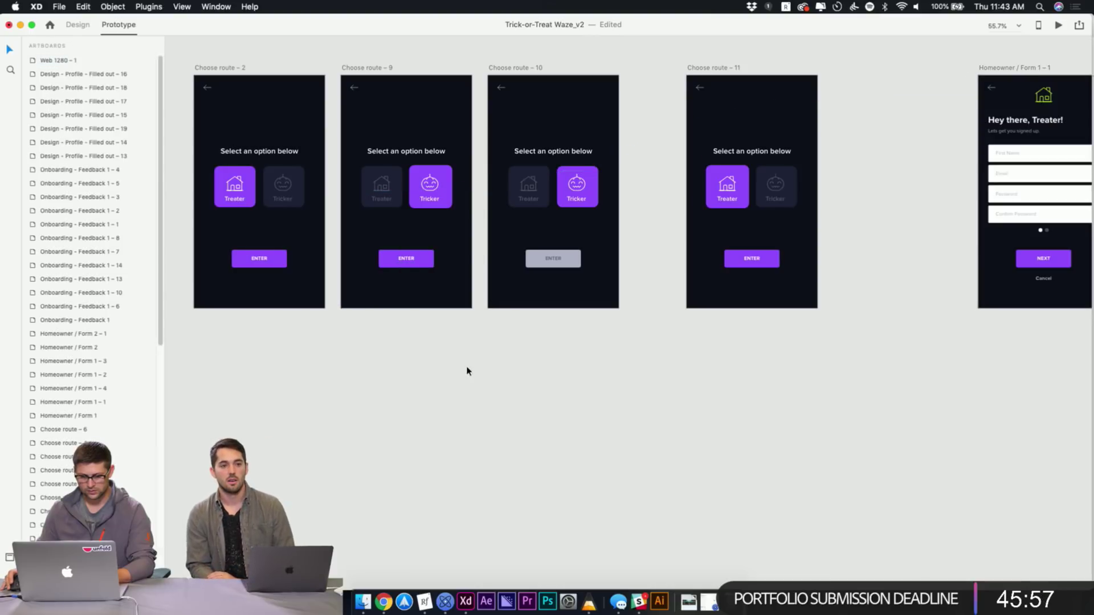
Preview the prototype from Choose route – 2, switching repeatedly between the Tricker and Treater options and trying the back arrow
click(232, 69)
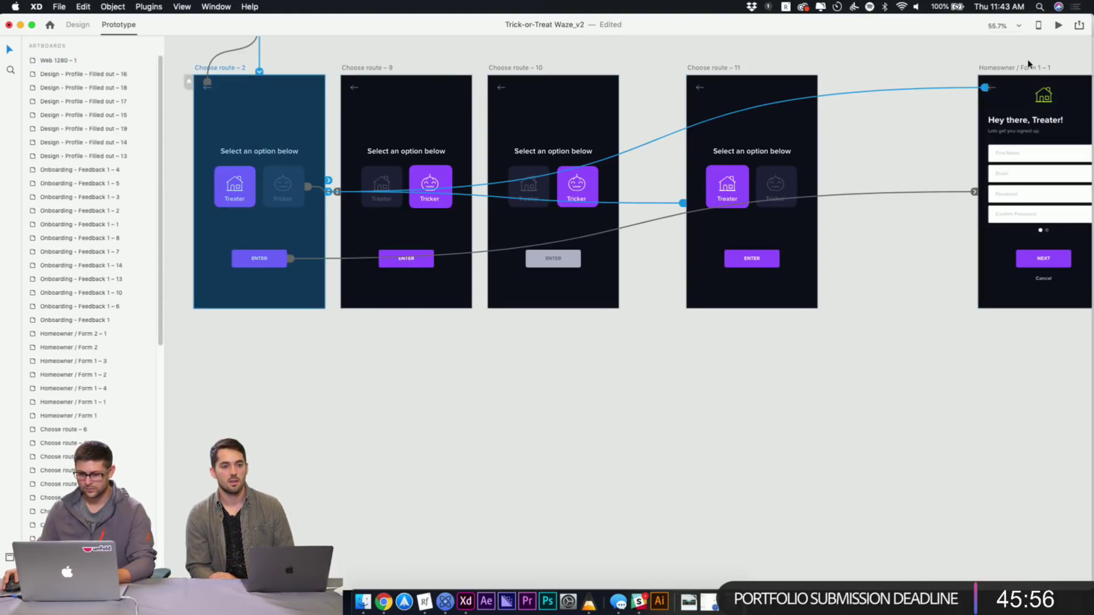
click(1059, 26)
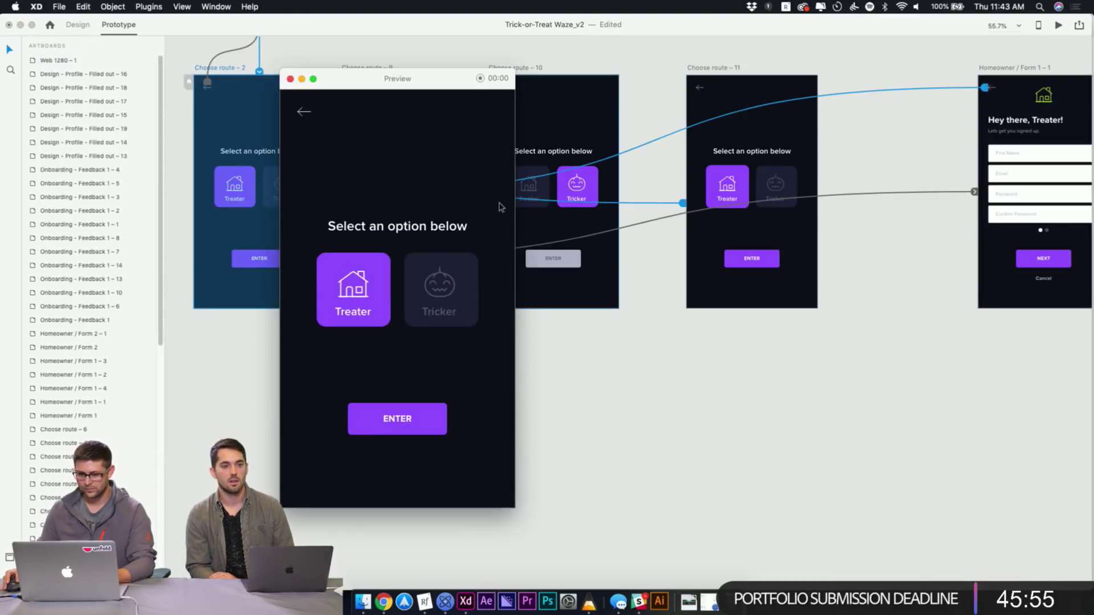
click(438, 302)
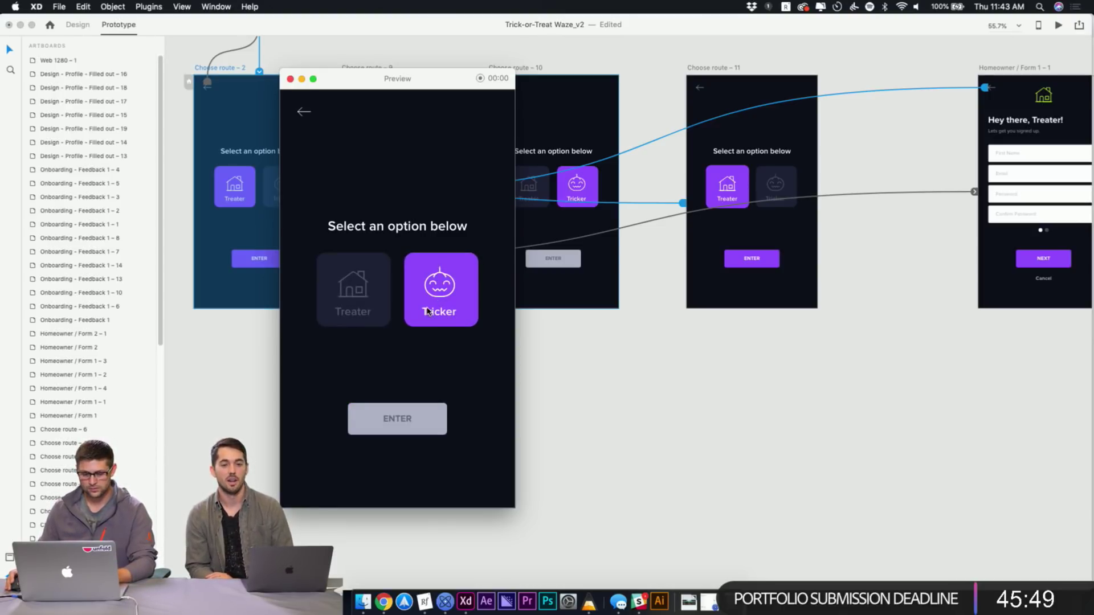
click(376, 312)
click(452, 298)
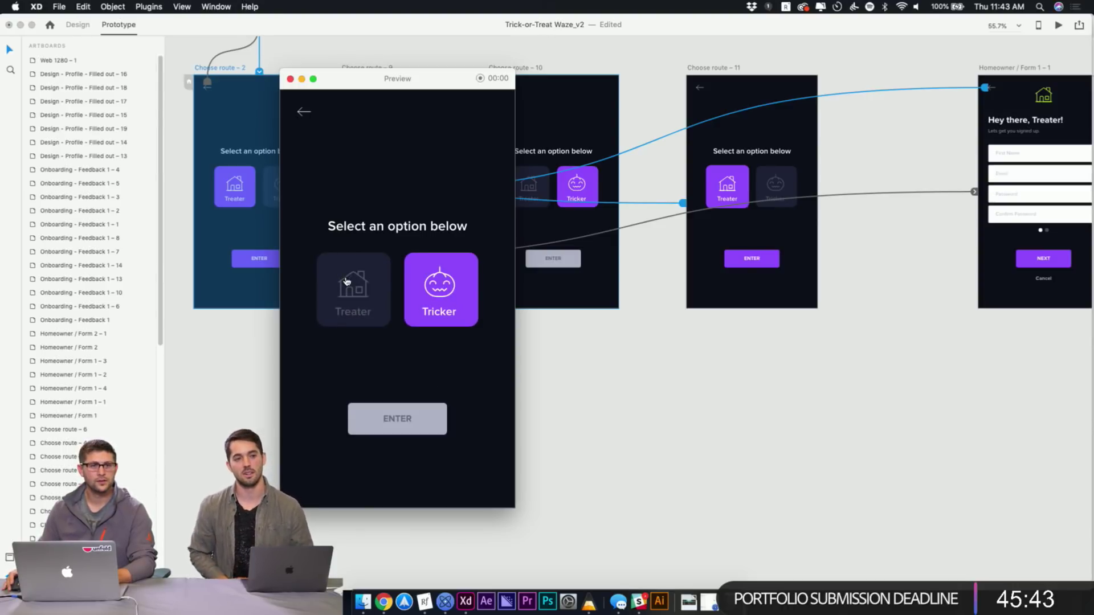
click(345, 282)
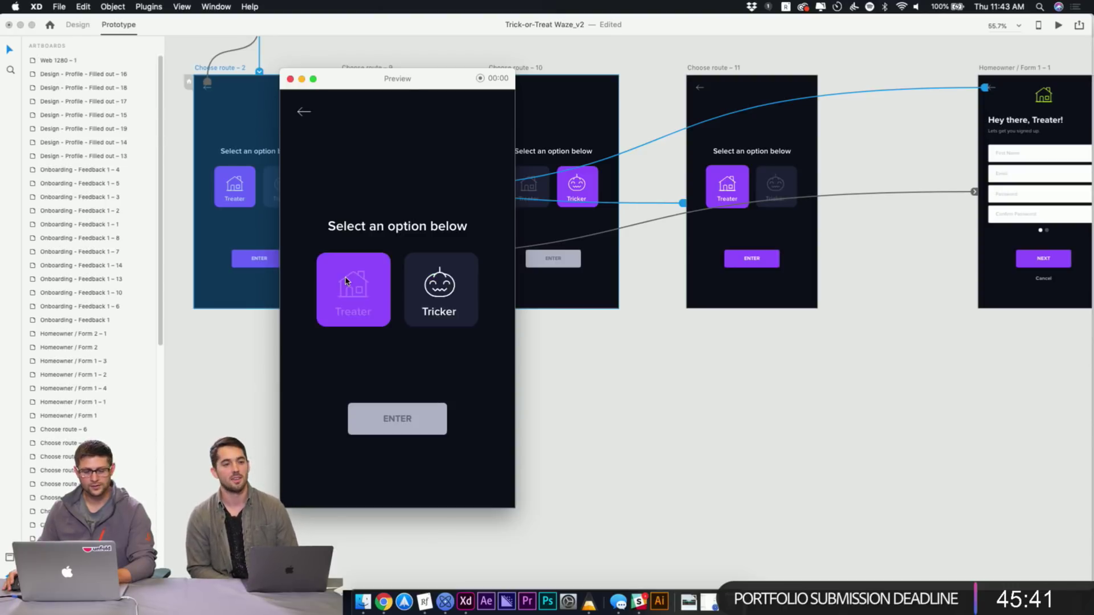
click(426, 285)
click(348, 273)
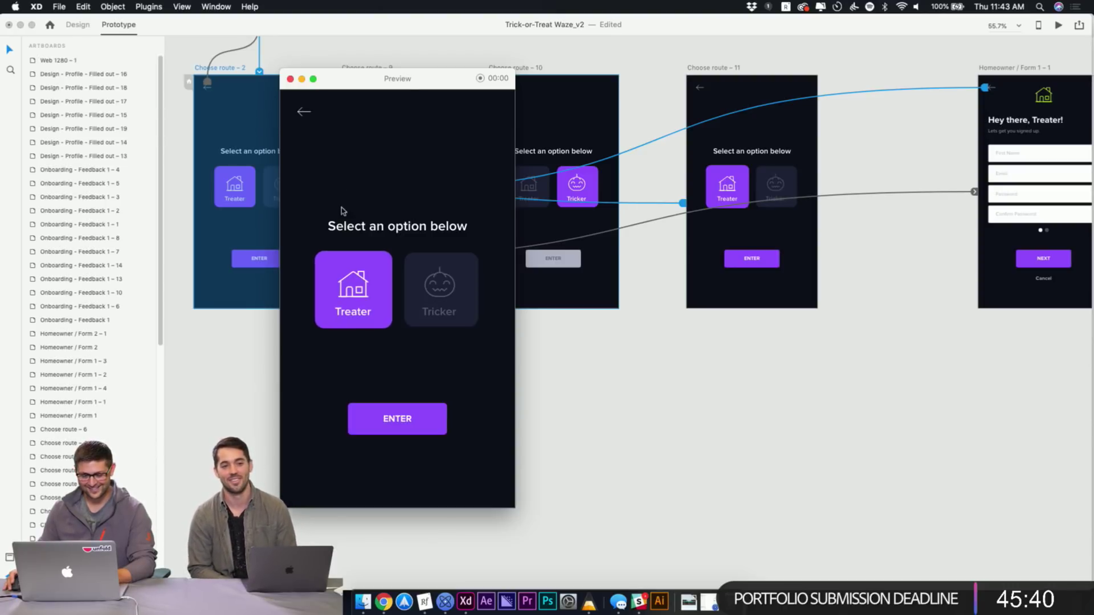
click(303, 111)
click(415, 328)
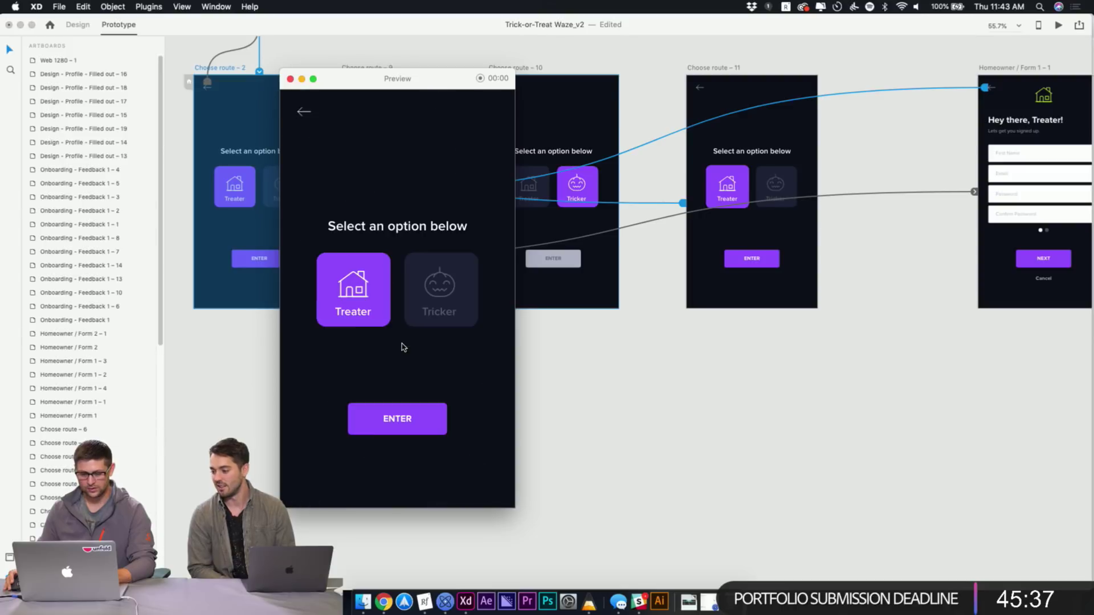
click(454, 304)
click(353, 288)
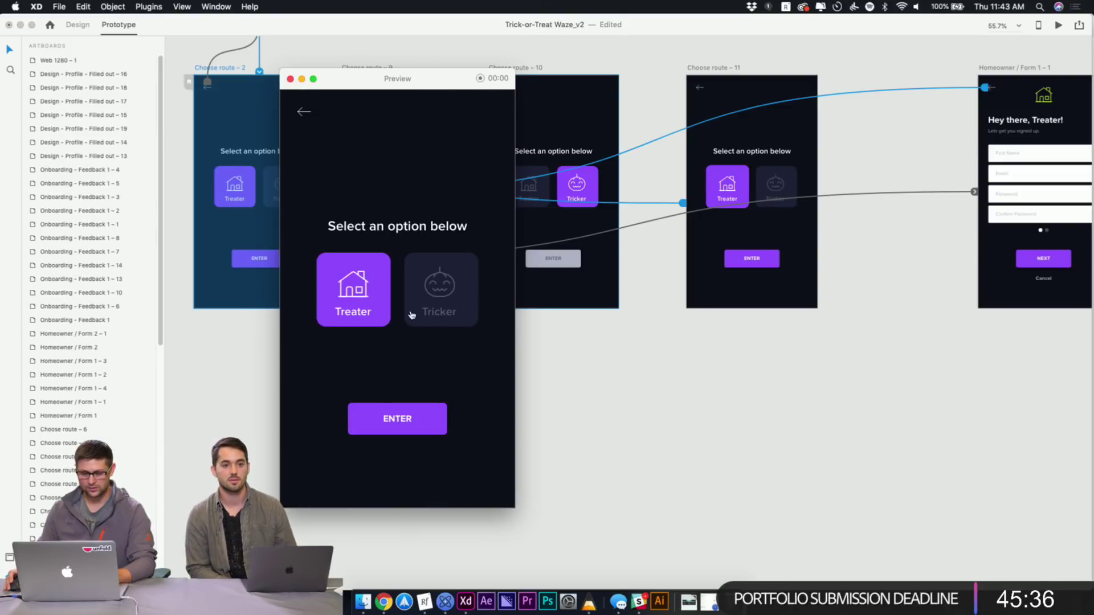
Test the ENTER transition to the Homeowner form and the form's back arrow to the option screen in the preview
click(402, 420)
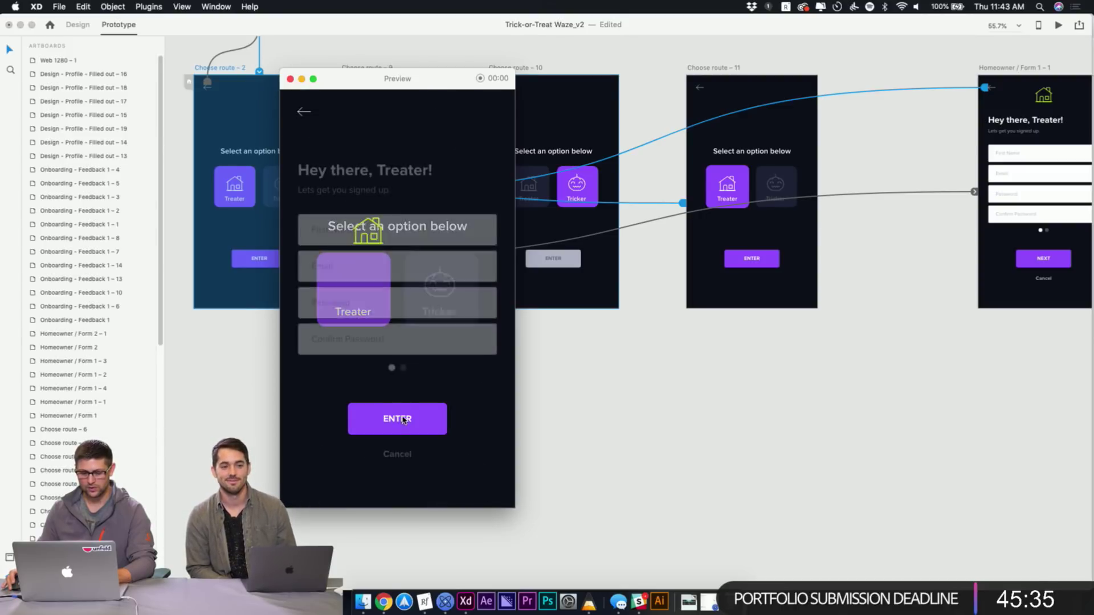
click(303, 111)
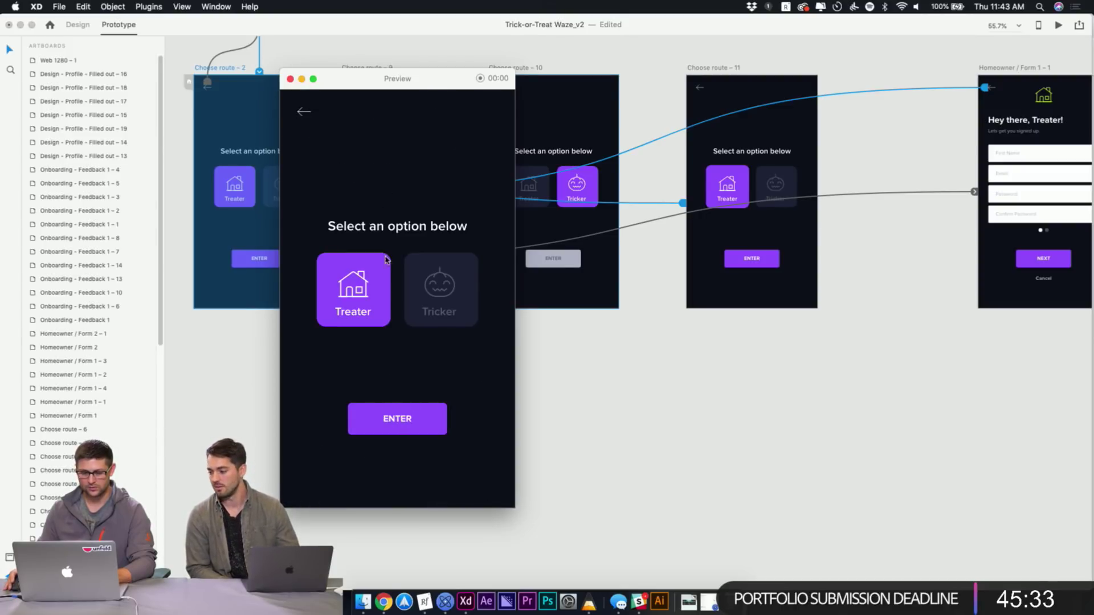
click(388, 431)
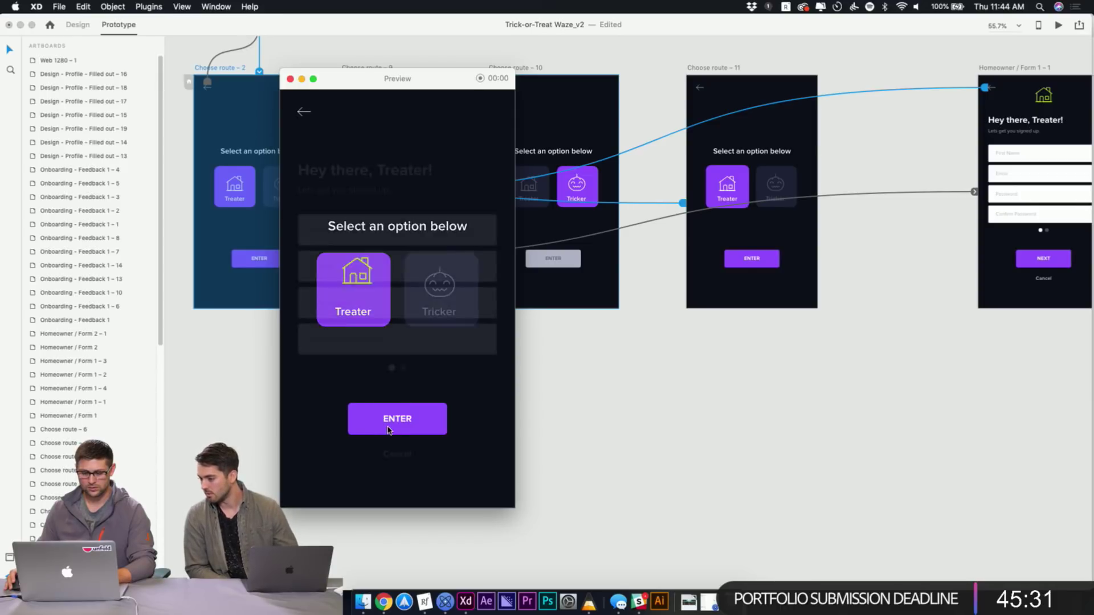
click(304, 113)
click(393, 417)
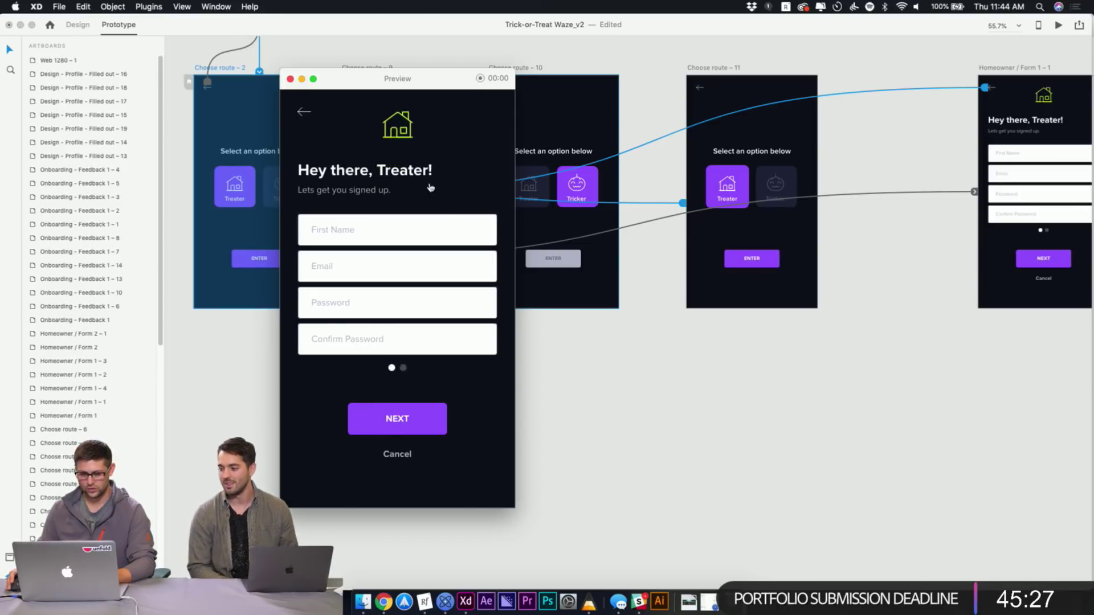
Test swiping between the two Homeowner form screens, and close the preview
drag(462, 240, 374, 241)
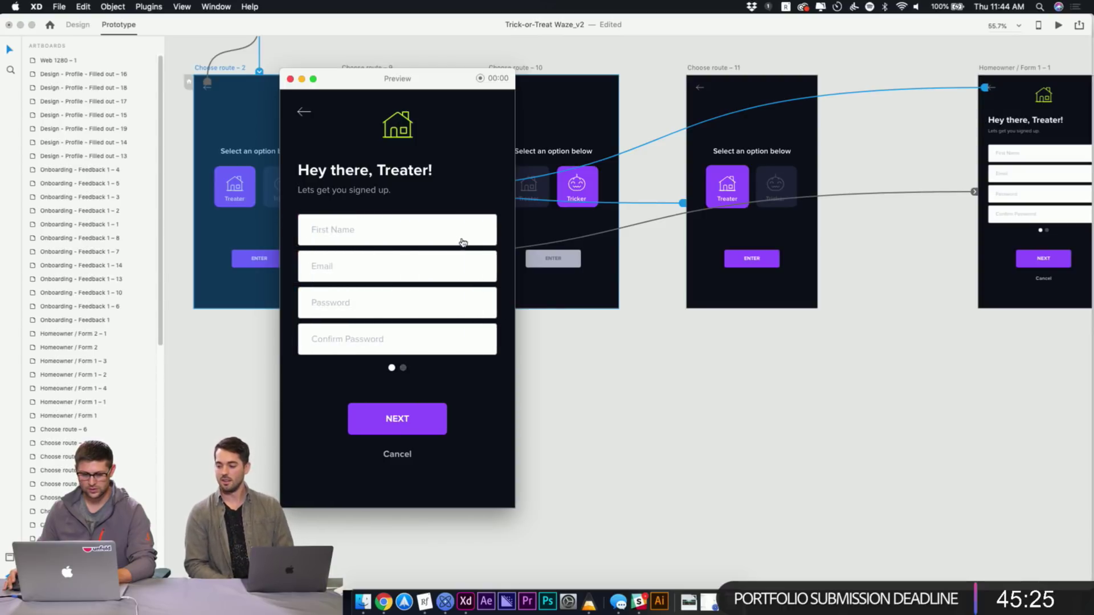
drag(464, 241, 370, 239)
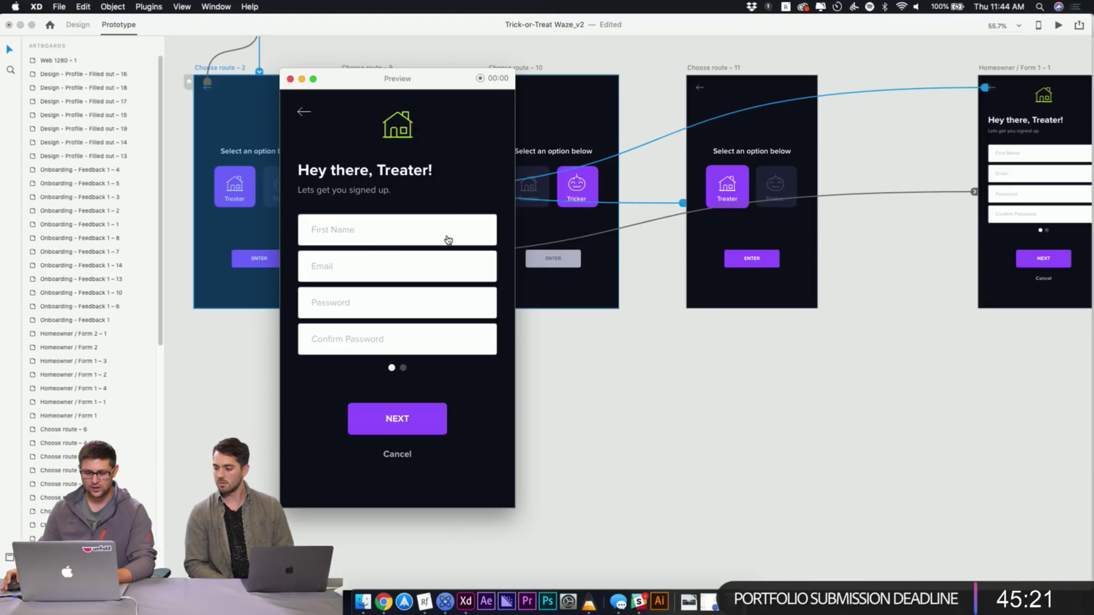
drag(447, 240, 467, 260)
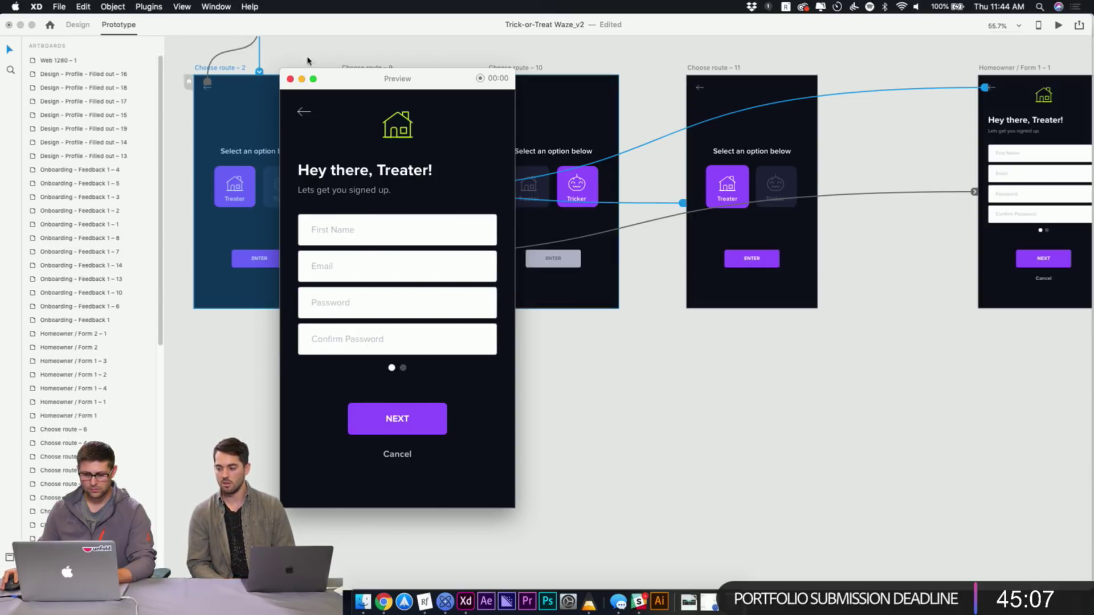
click(290, 78)
Inspect the Drag Auto-Animate link from Homeowner / Form 1 – 1 to Homeowner / Form 1 – 4, including its easing options
click(1032, 157)
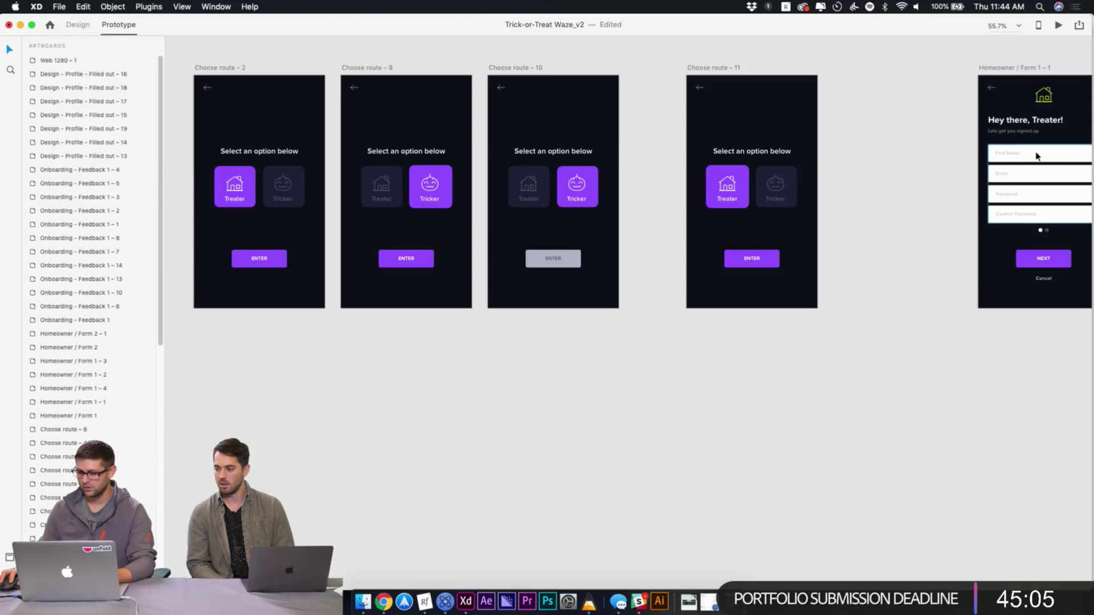
click(1036, 157)
scroll(732, 154, right, 10)
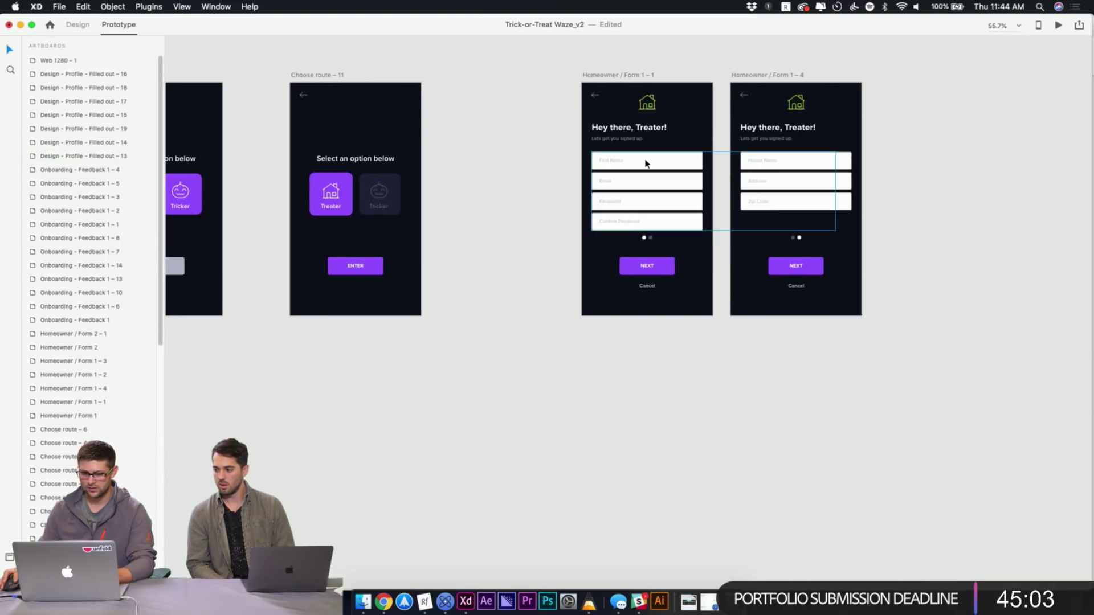
click(645, 164)
click(725, 199)
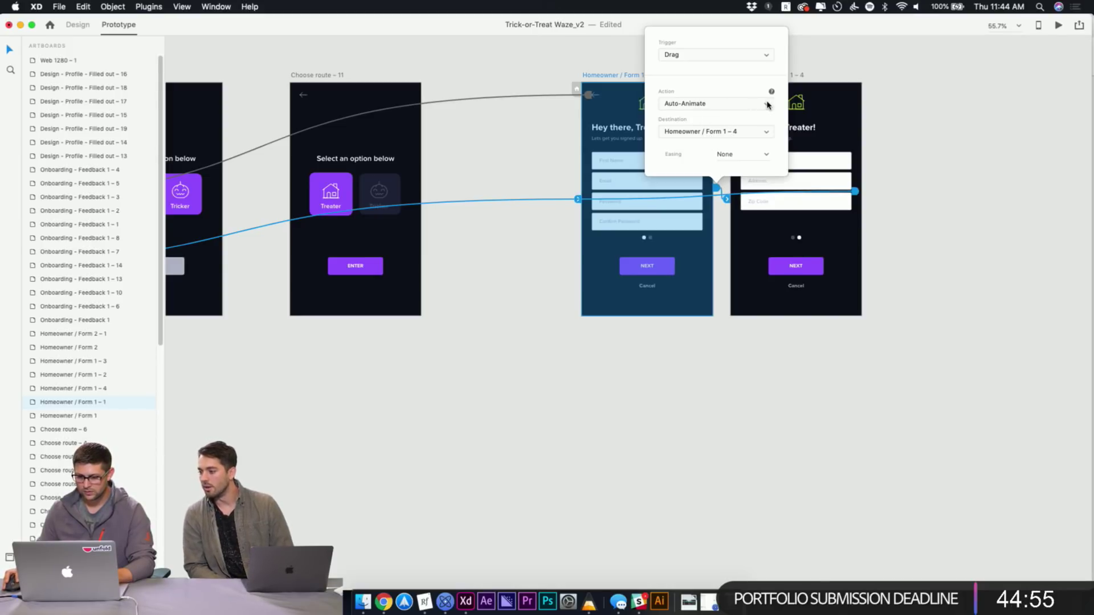
click(767, 155)
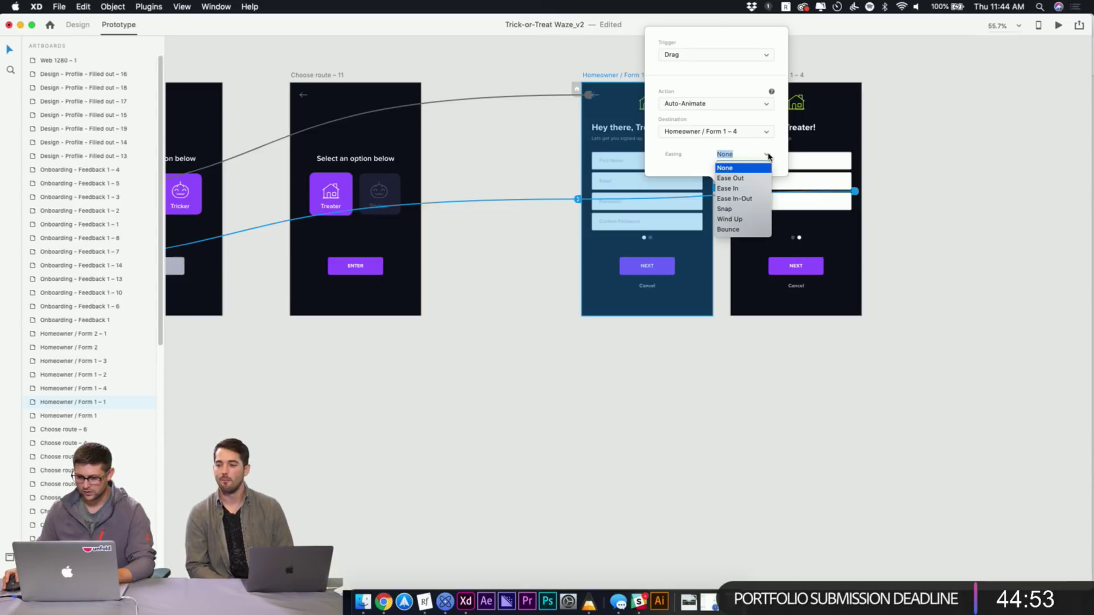
click(767, 155)
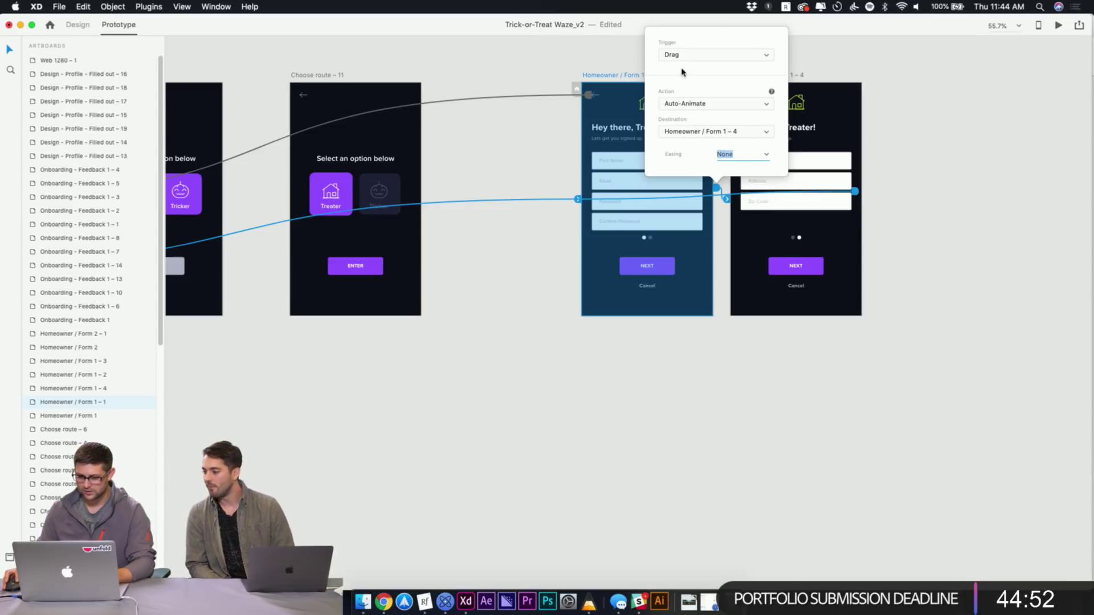
Set the easing to Bounce for the drag Auto-Animate interaction leading to Homeowner / Form 1 – 4
click(766, 156)
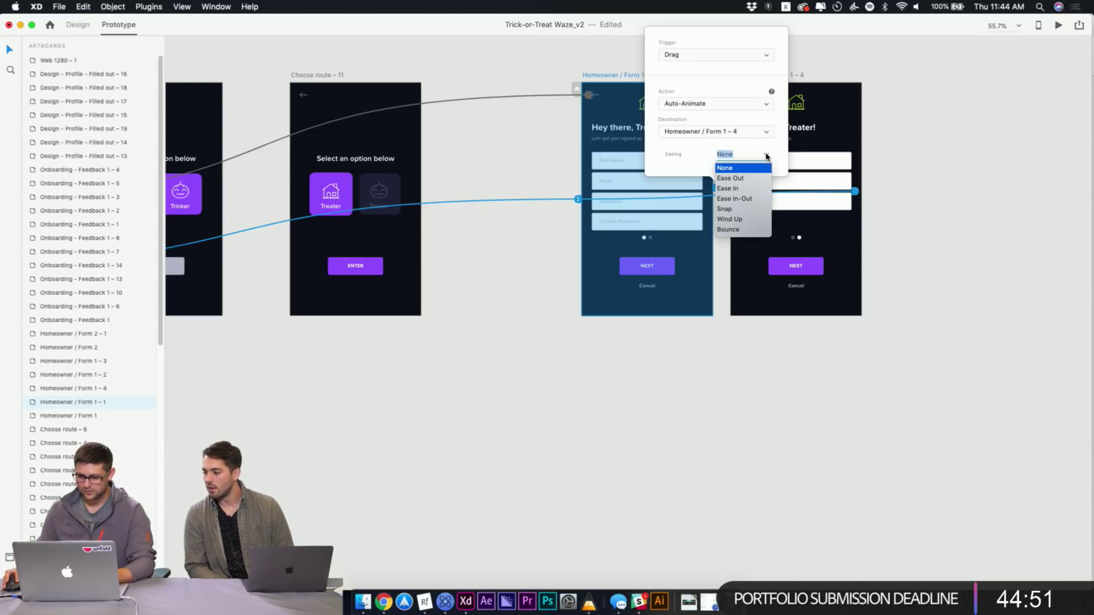
click(727, 229)
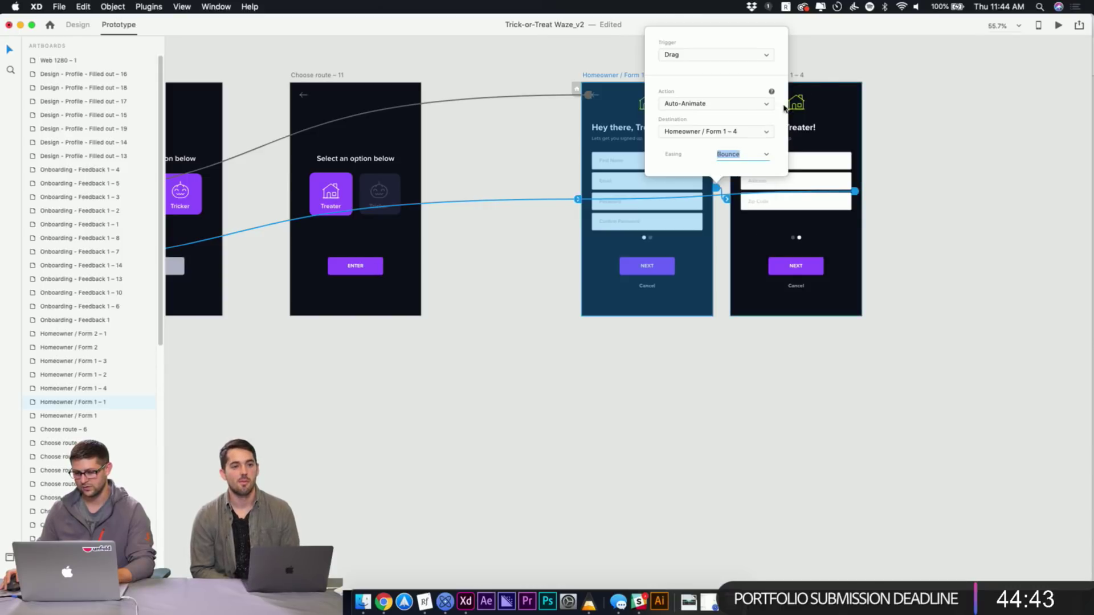
click(846, 56)
Preview from Homeowner / Form 1 – 1, swiping the form fields back and forth between both form screens, and close the preview
click(662, 74)
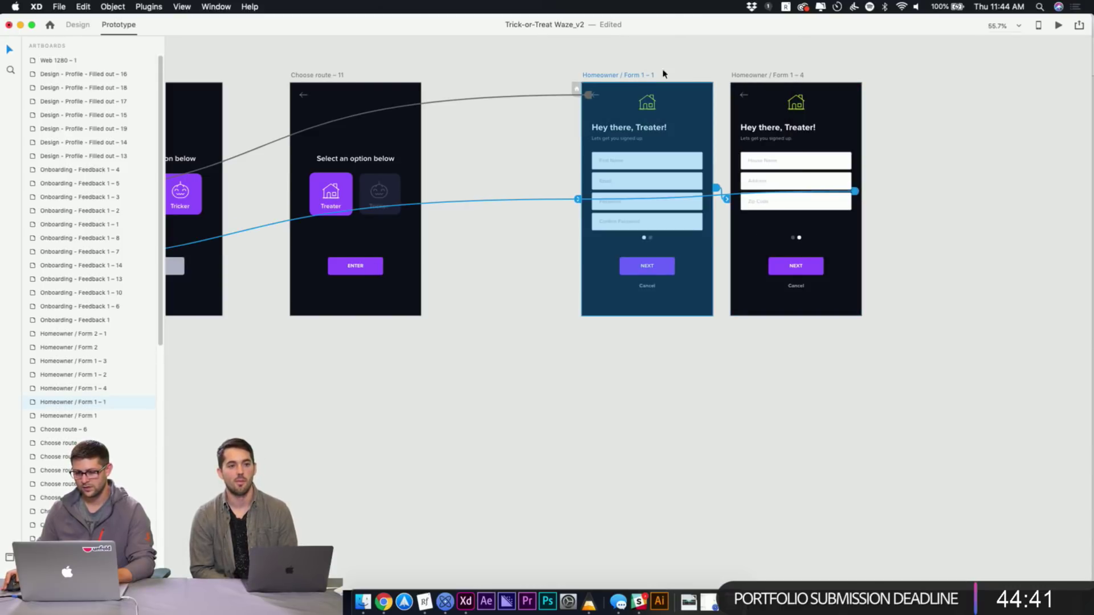
click(1058, 25)
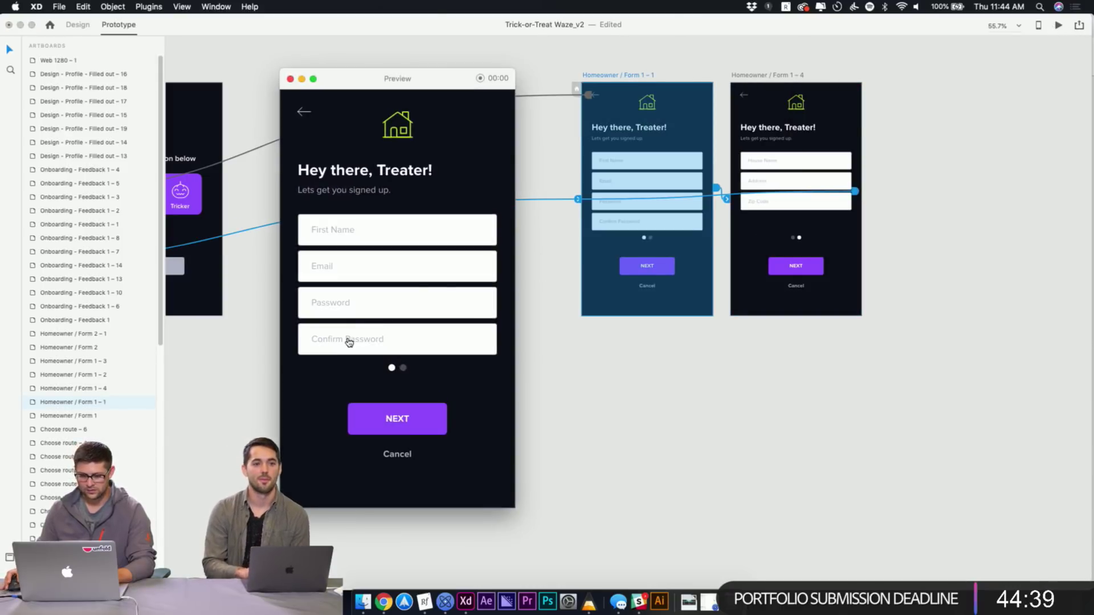
click(370, 267)
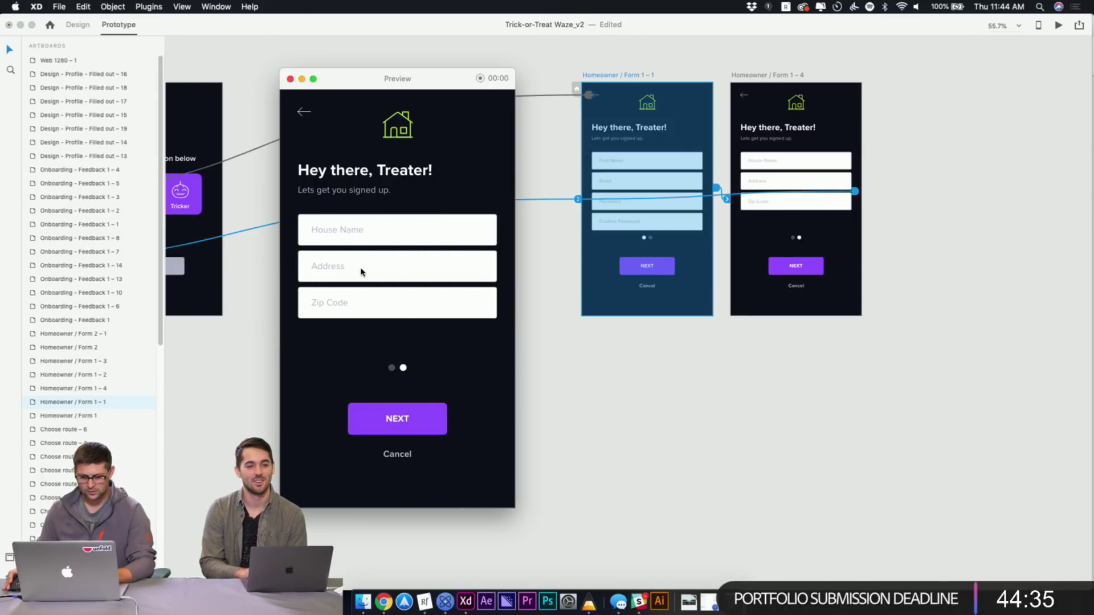
drag(391, 274, 497, 274)
drag(385, 272, 508, 277)
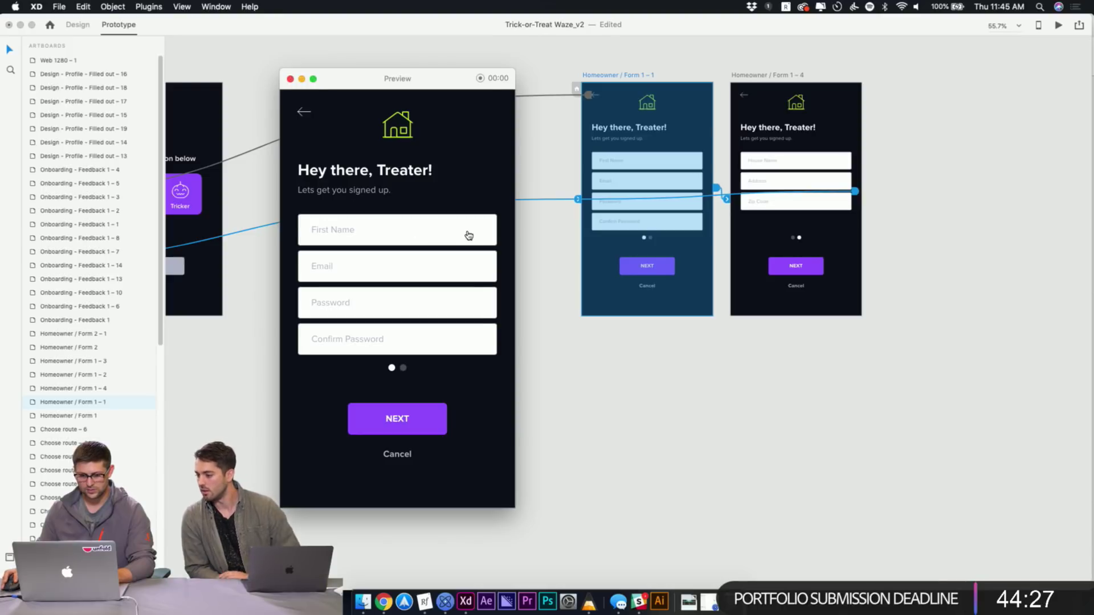
mouse_move(468, 237)
mouse_down()
mouse_move(317, 242)
mouse_move(456, 244)
mouse_up()
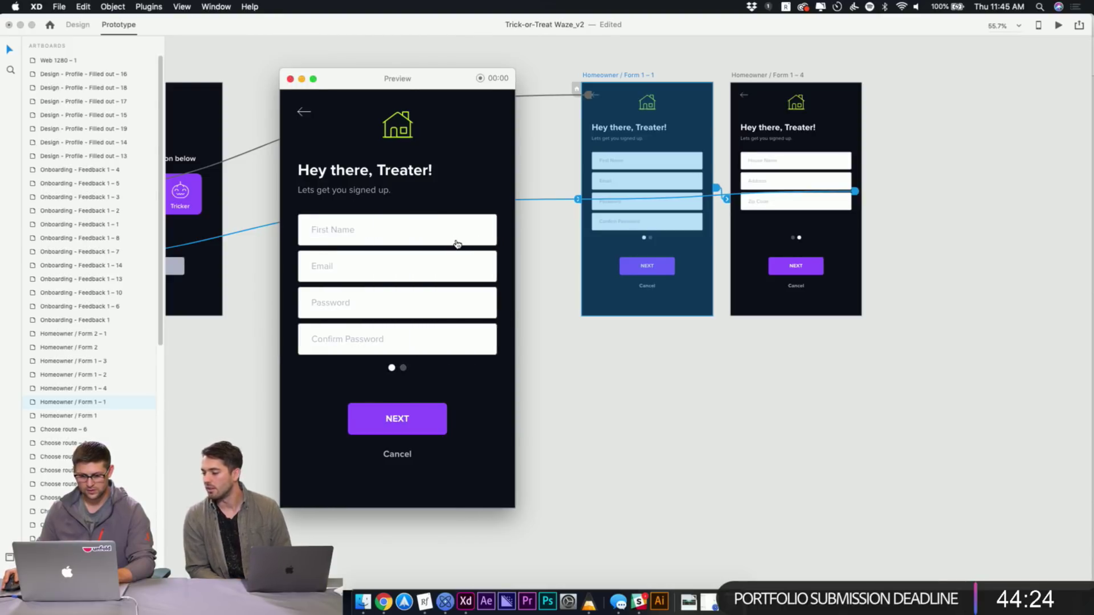
click(292, 81)
Reset the easing to None for the form fields' drag interaction between the two Homeowner form artboards
drag(608, 152, 826, 212)
click(727, 199)
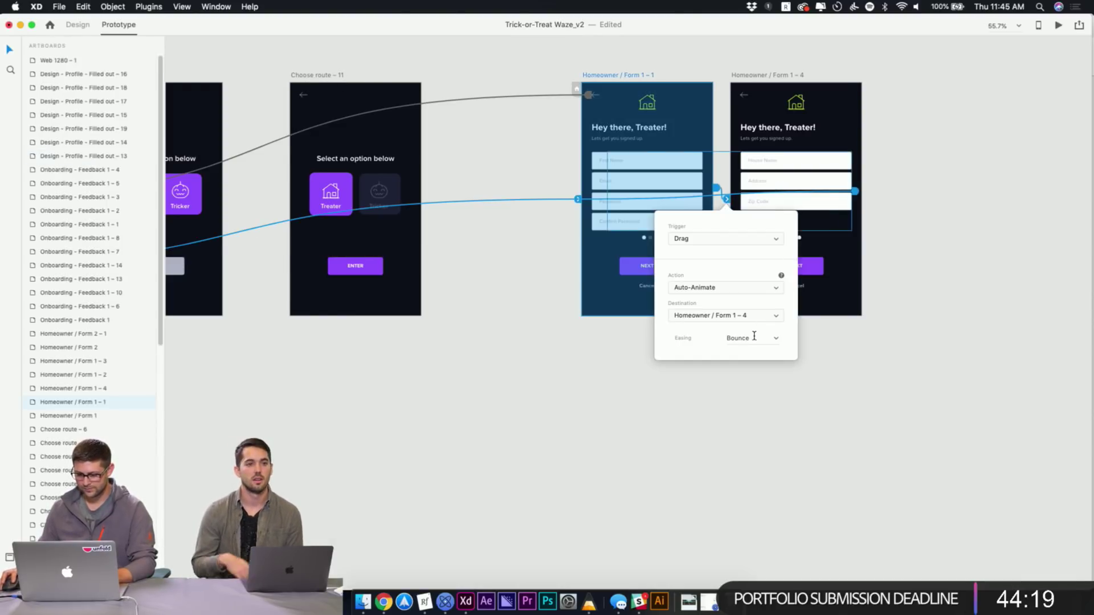
click(776, 337)
click(752, 354)
click(922, 287)
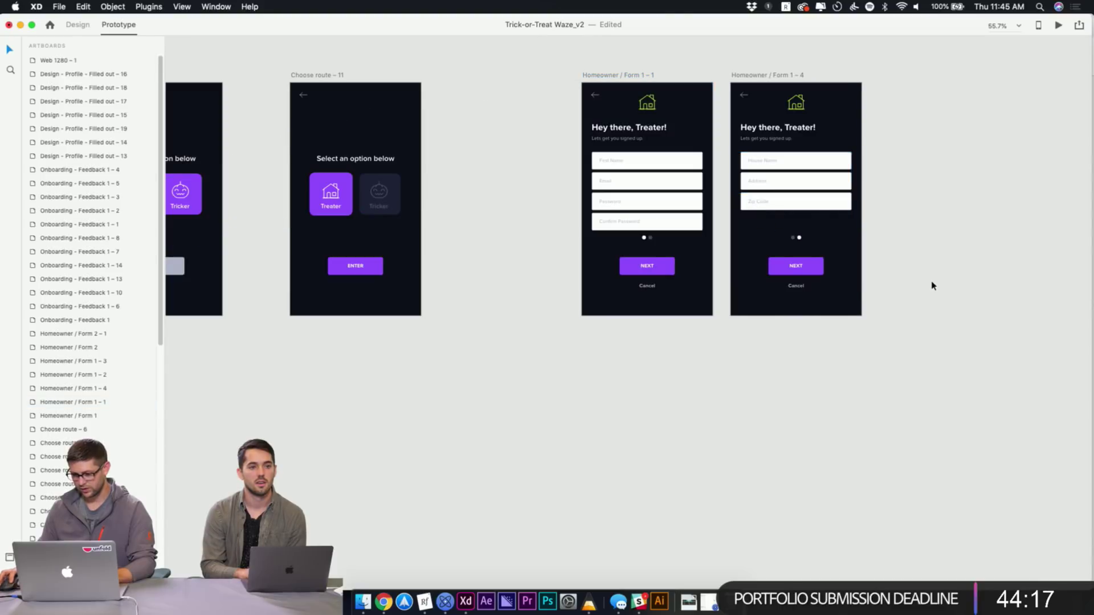
Move the Onboarding - Feedback 1 – 6 artboard down into the row beside Homeowner / Form 1 – 4, leaving a gap between them
scroll(706, 351, up, 5)
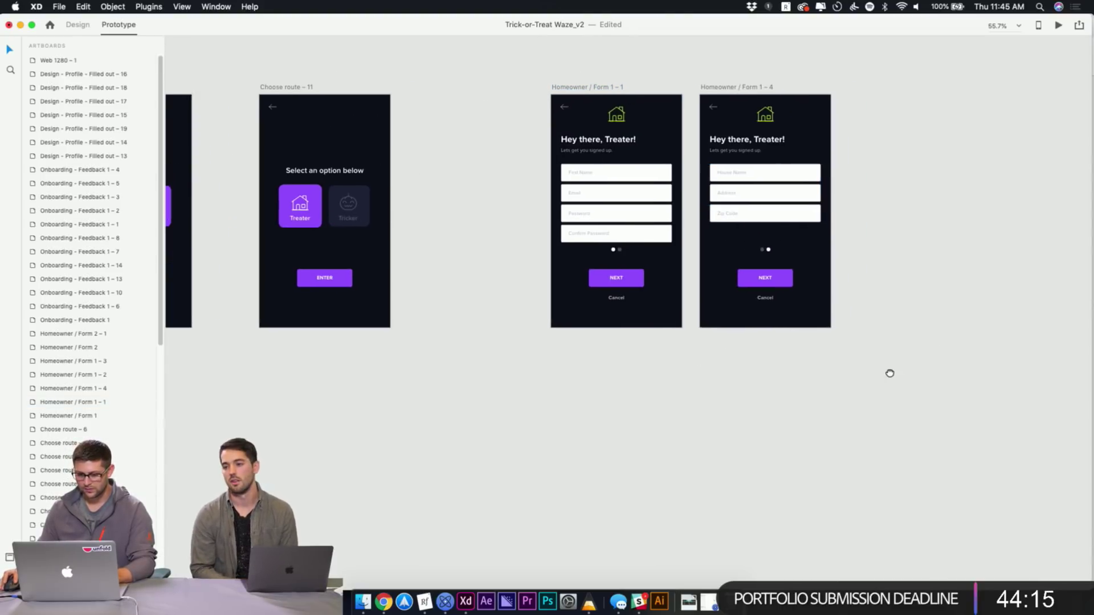
scroll(499, 318, right, 4)
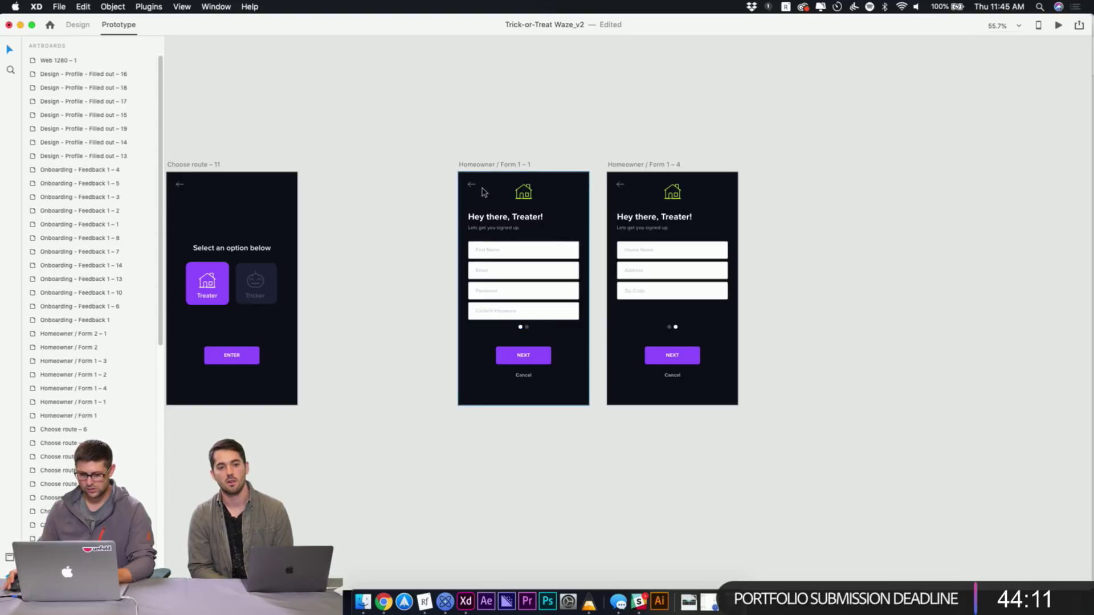
scroll(524, 344, right, 2)
click(509, 349)
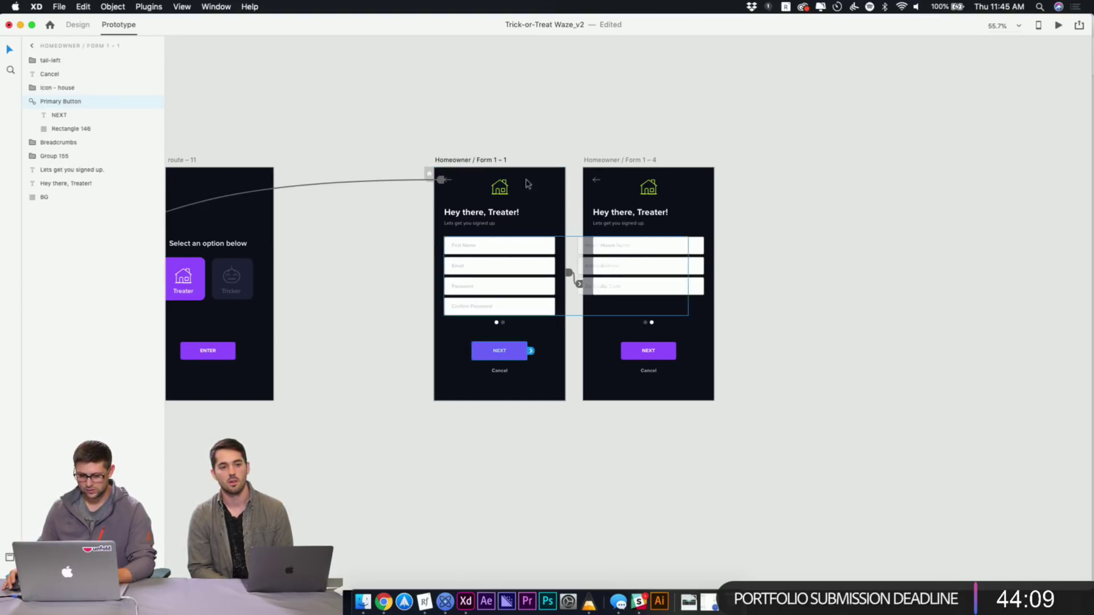
click(530, 132)
scroll(509, 353, down, 3)
scroll(509, 356, down, 3)
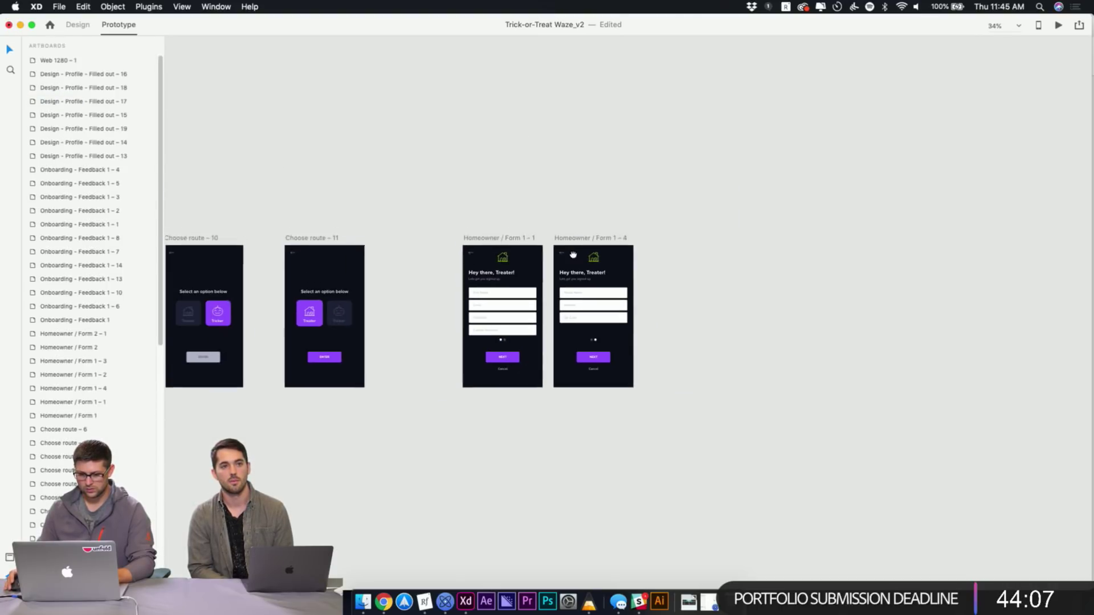
scroll(551, 332, up, 6)
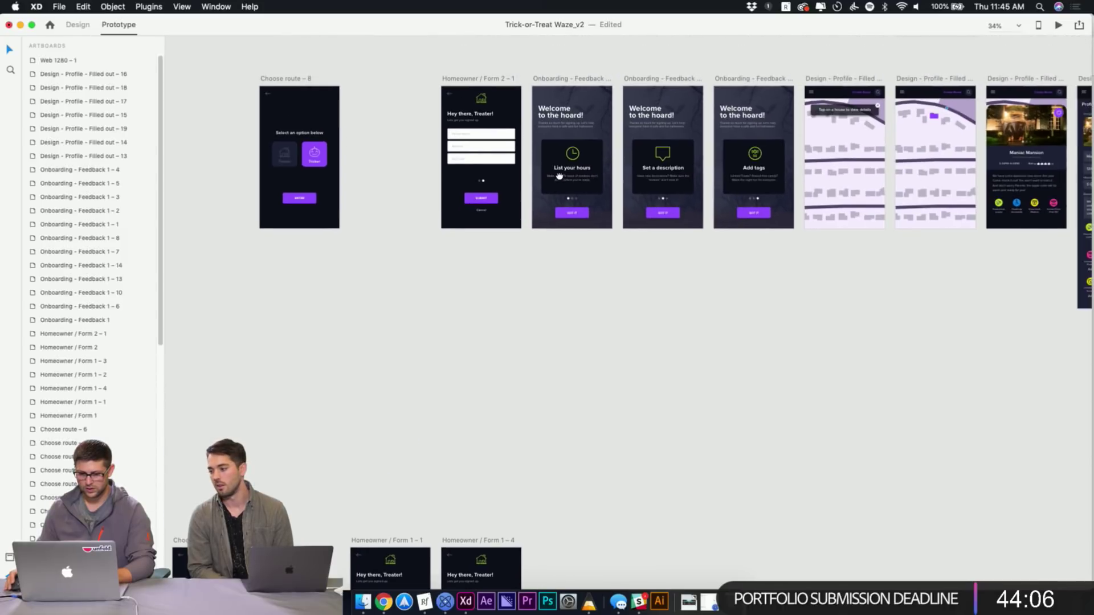
click(552, 80)
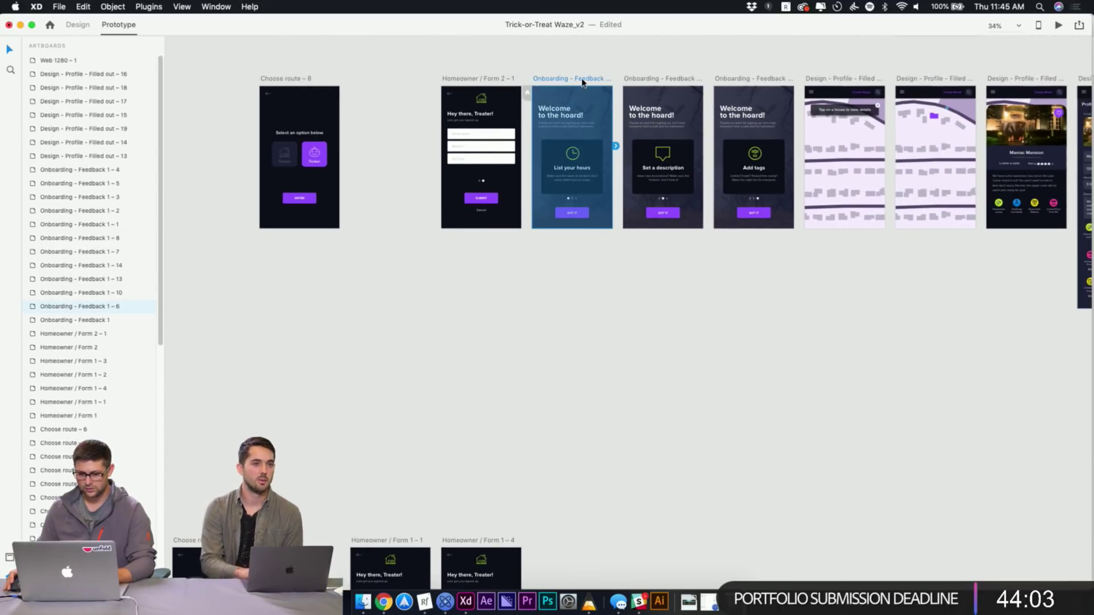
drag(582, 82, 651, 198)
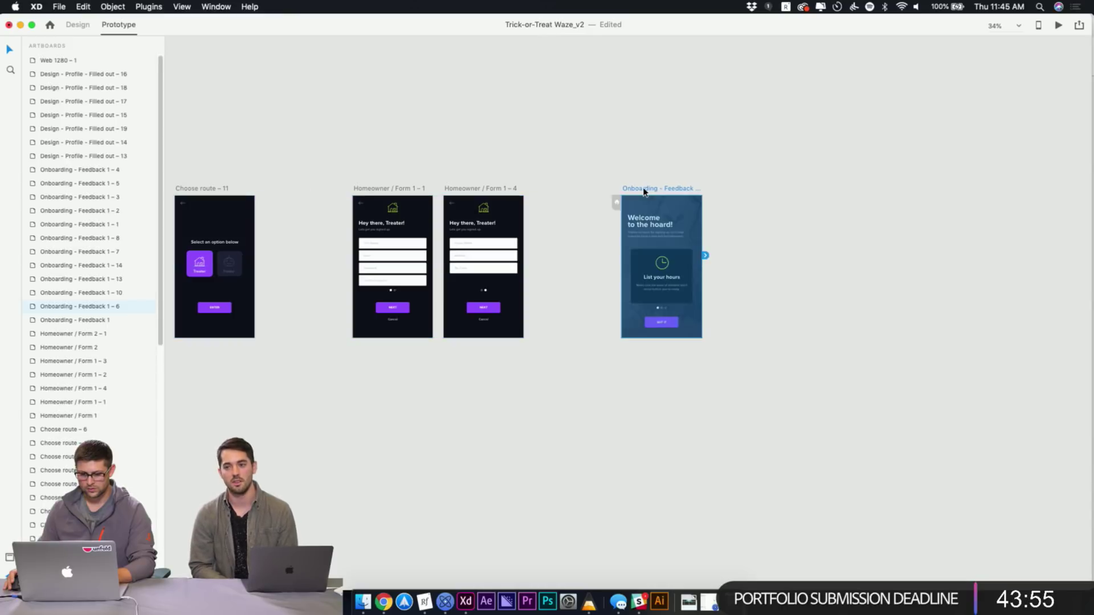
Examine the prototype connections of the Welcome Screen – 1 and Welcome Screen – 5 artboards
scroll(564, 176, left, 12)
scroll(581, 188, up, 2)
key(z)
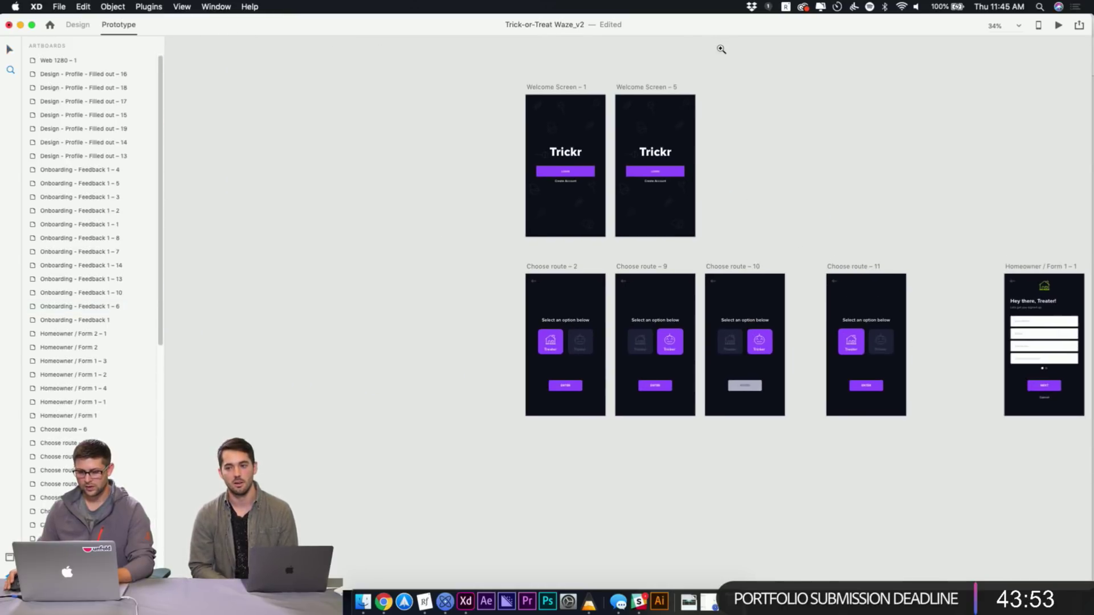
drag(720, 49, 523, 242)
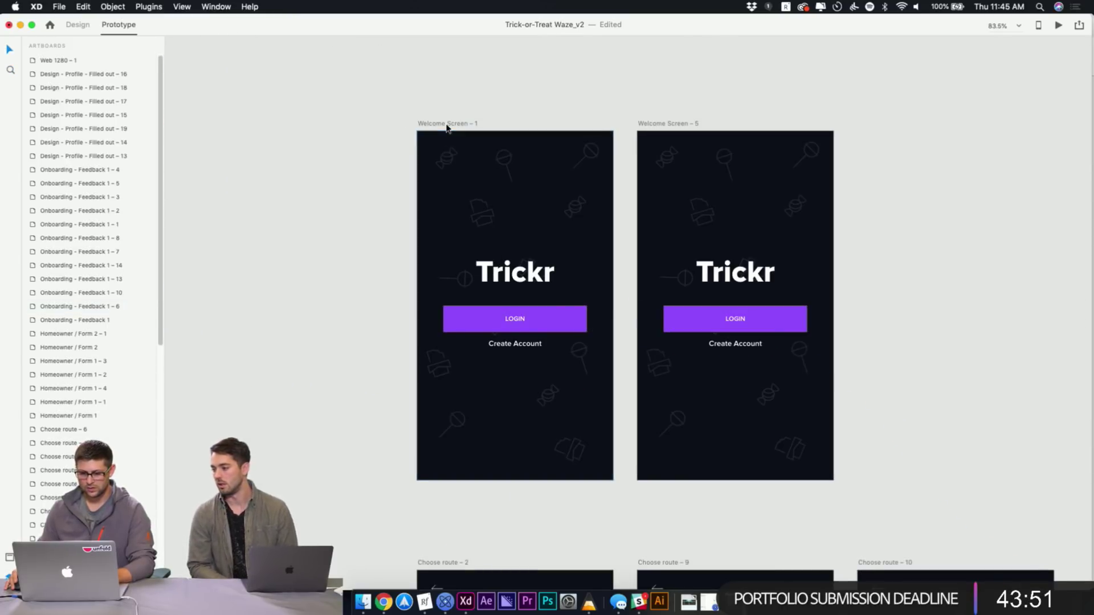
click(467, 125)
click(548, 116)
click(478, 124)
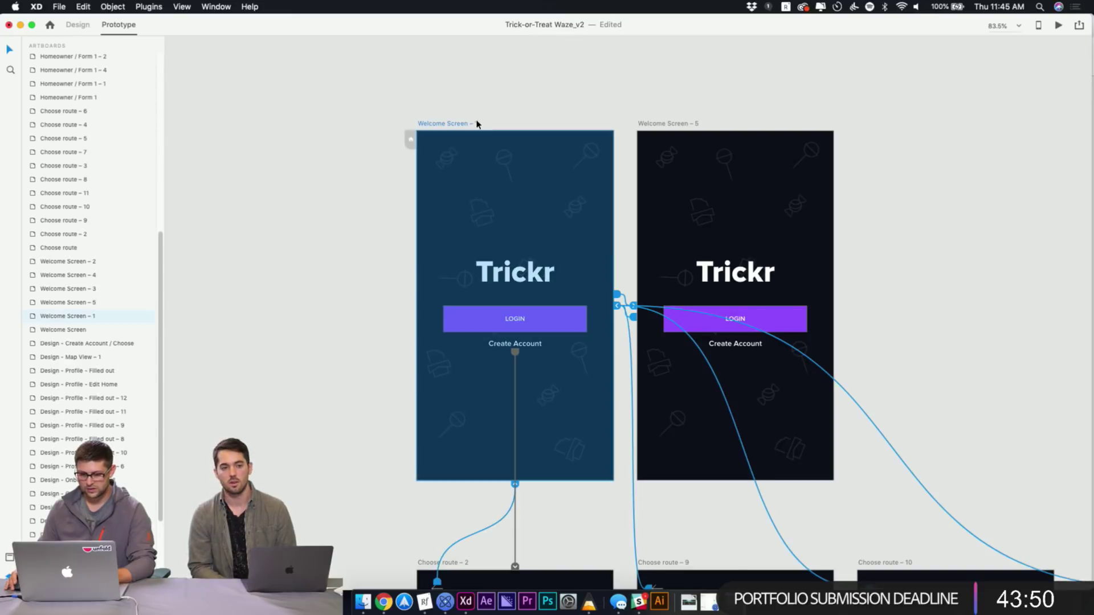
click(671, 123)
click(549, 108)
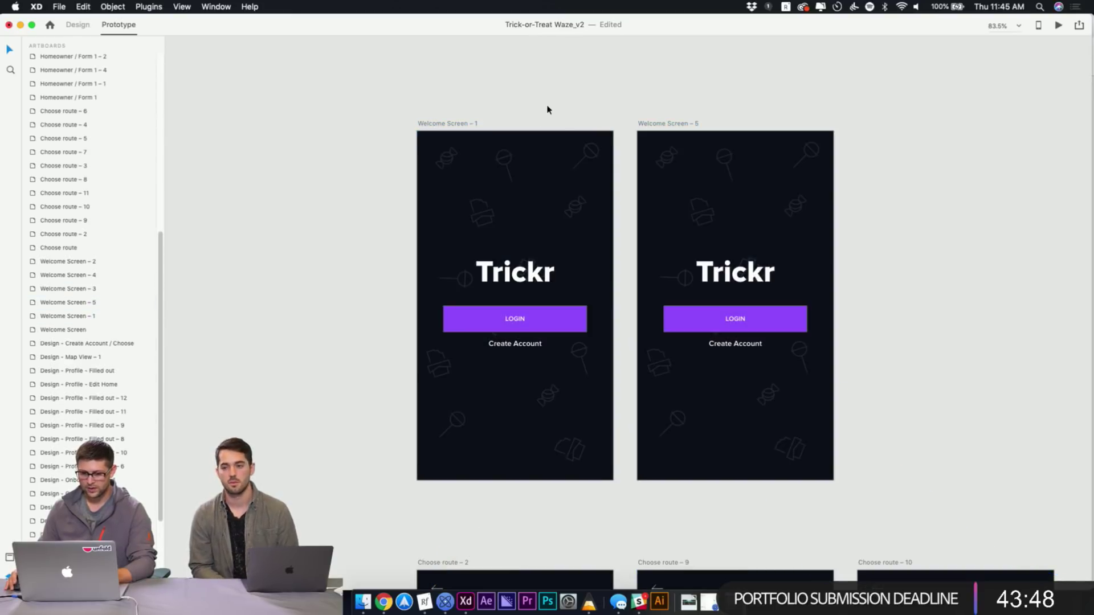
Place a copy of Welcome Screen – 1's candy group on the empty pasteboard just left of the artboard
click(501, 168)
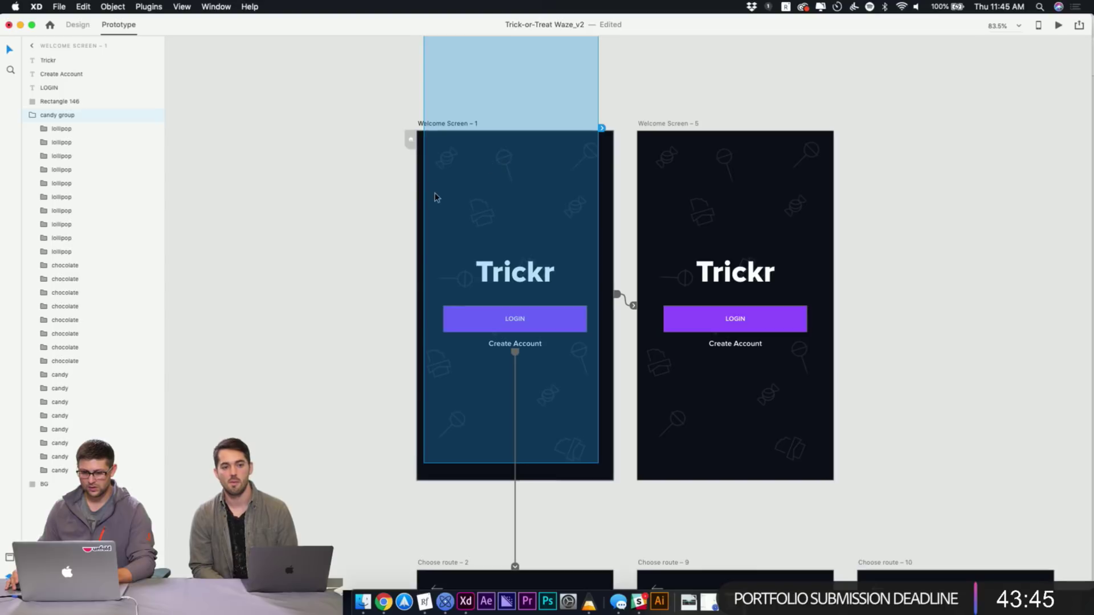
click(474, 173)
click(450, 165)
drag(450, 165, 314, 158)
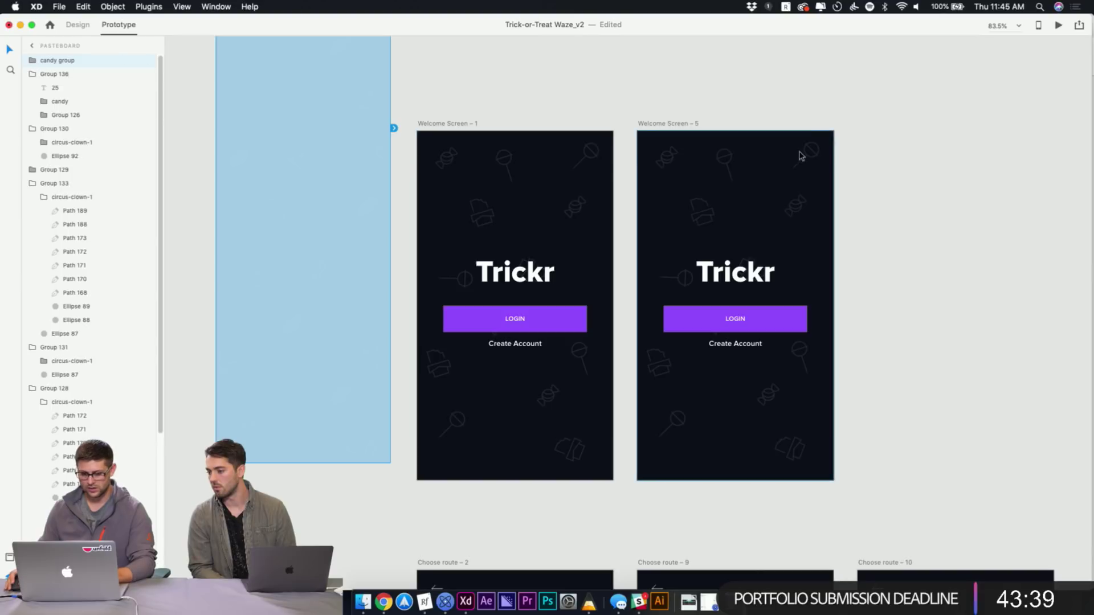
In Design mode, set the copied candy group's opacity to 100% and its border colour to Gray 2 (Middle) #1E2136
click(78, 24)
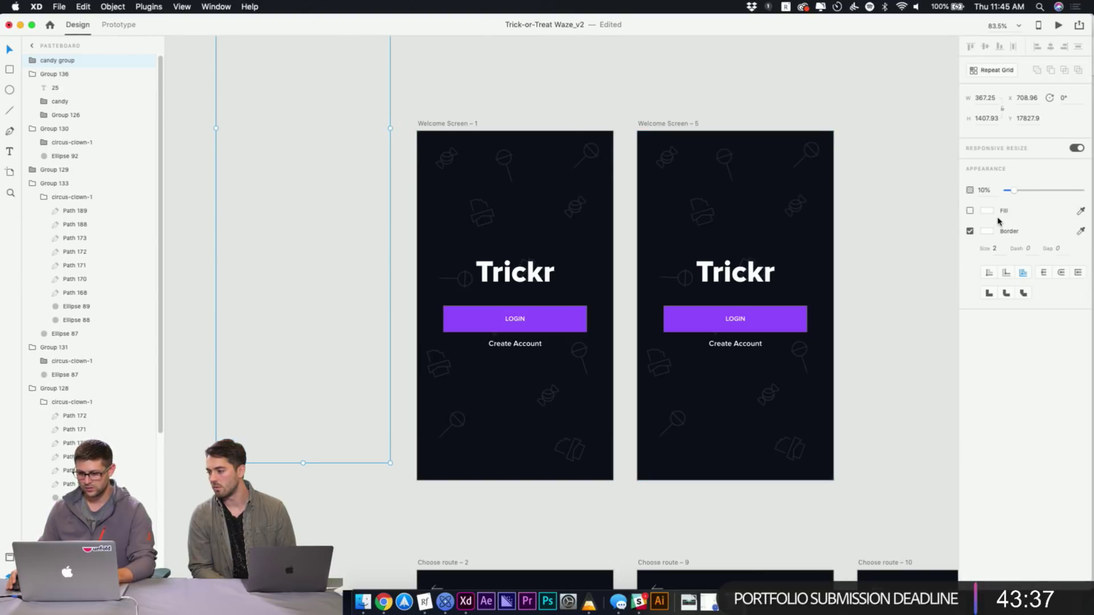
key(super+shift+y)
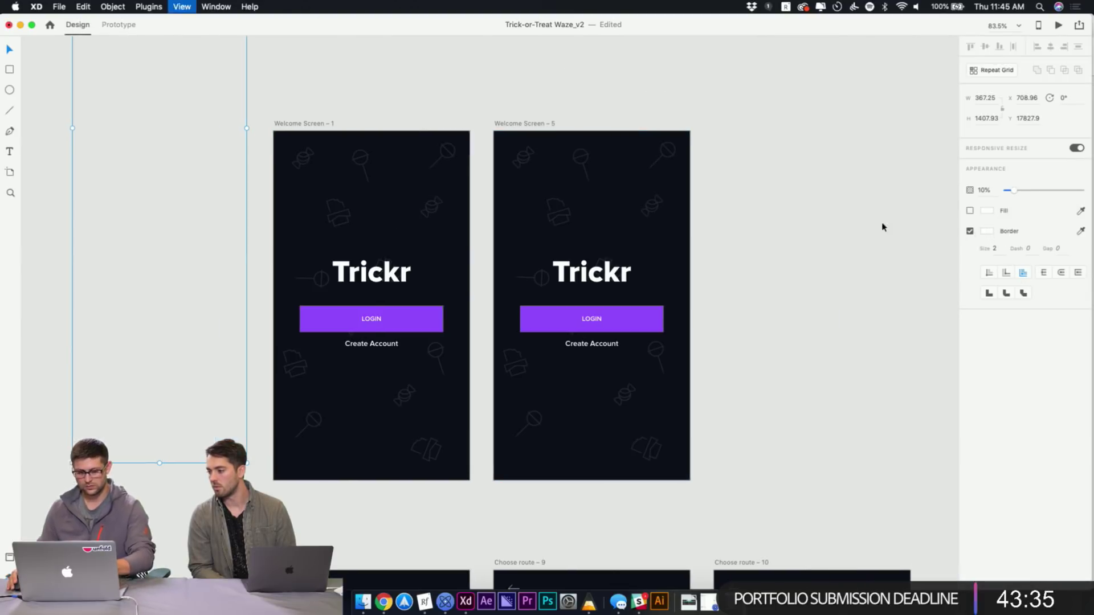
key(super+shift+y)
key(super+shift+c)
click(104, 156)
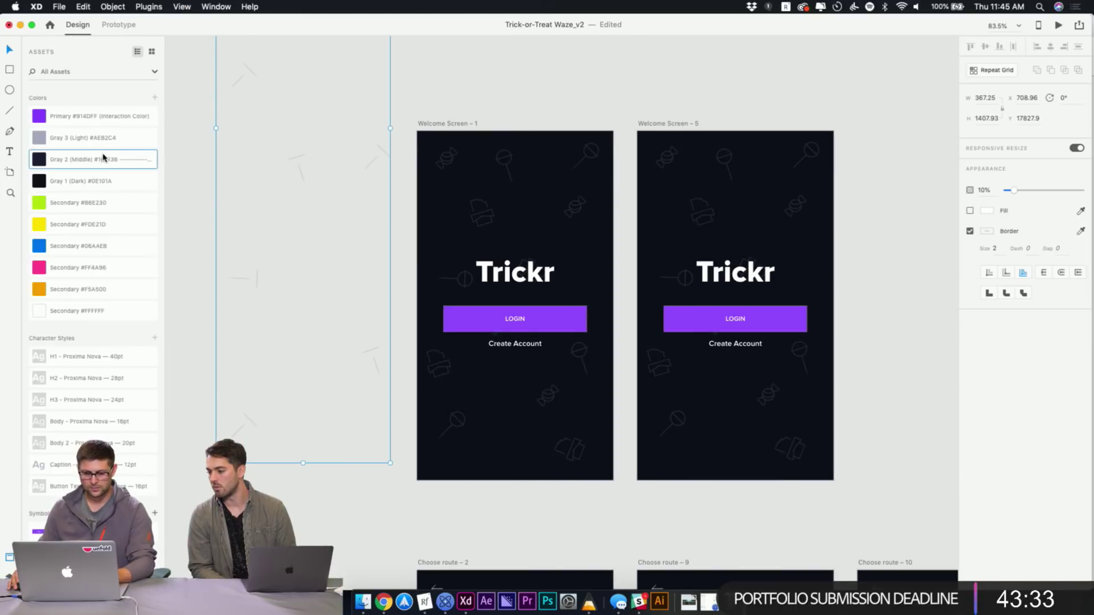
key(0)
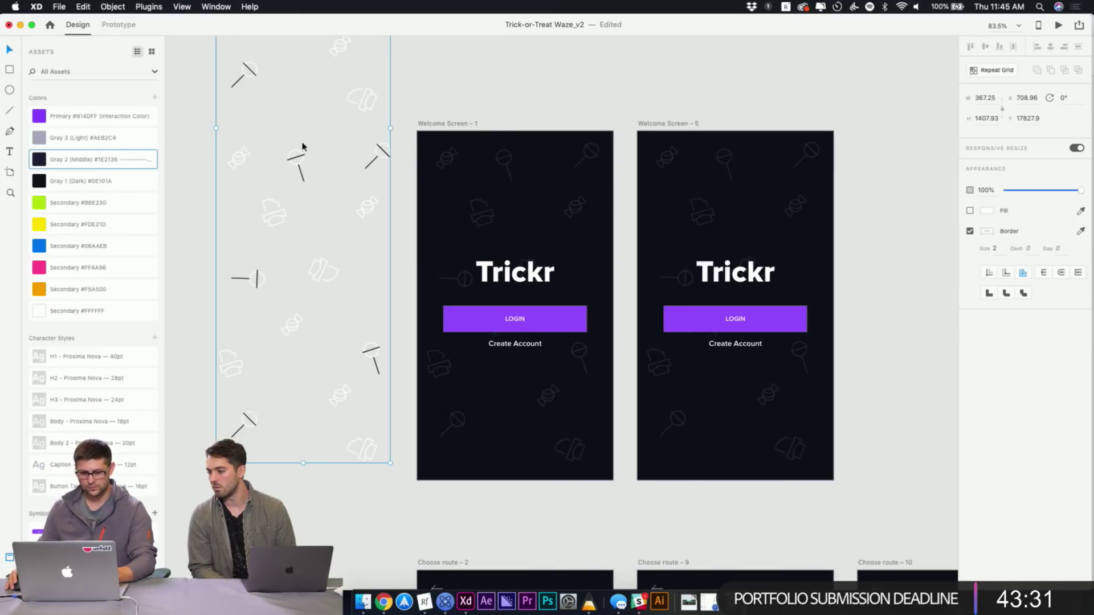
right_click(105, 166)
click(137, 228)
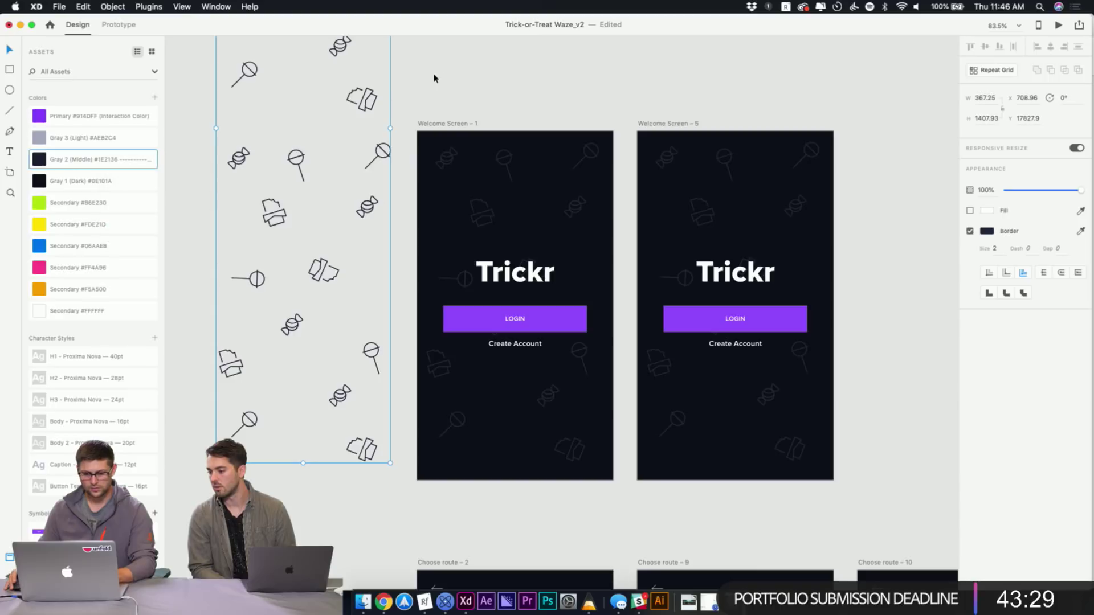
Move the dark candy group farther left on the pasteboard, away from the welcome screens, to about X -50
drag(311, 123, 484, 312)
scroll(487, 245, down, 5)
drag(539, 238, 499, 322)
drag(409, 345, 395, 251)
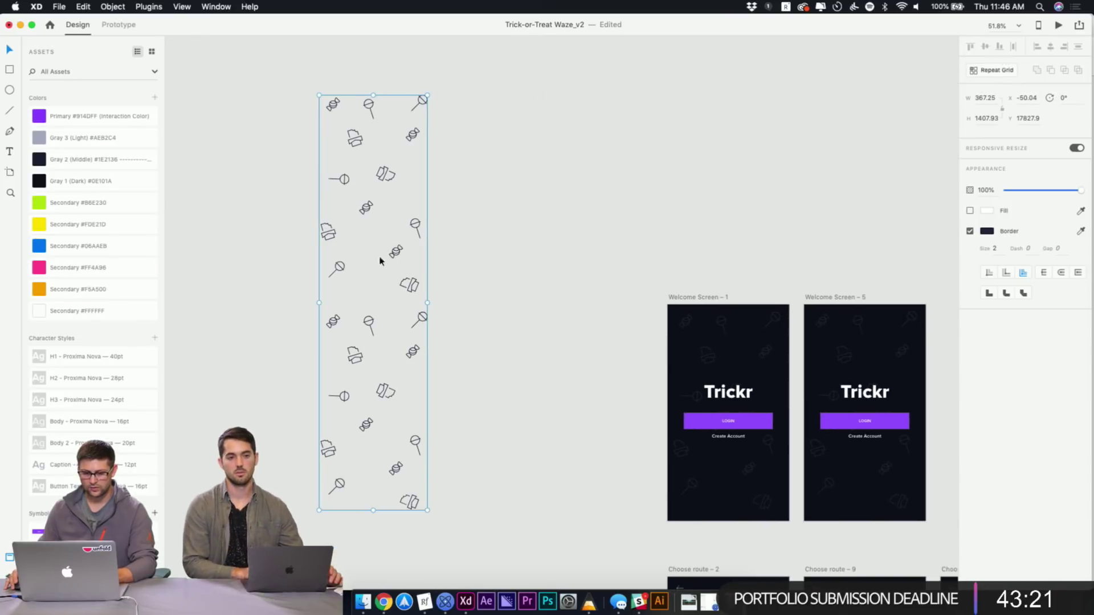
Duplicate the dark candy group to its right and shift the copy down to about X 502, Y 18569
drag(353, 143, 493, 318)
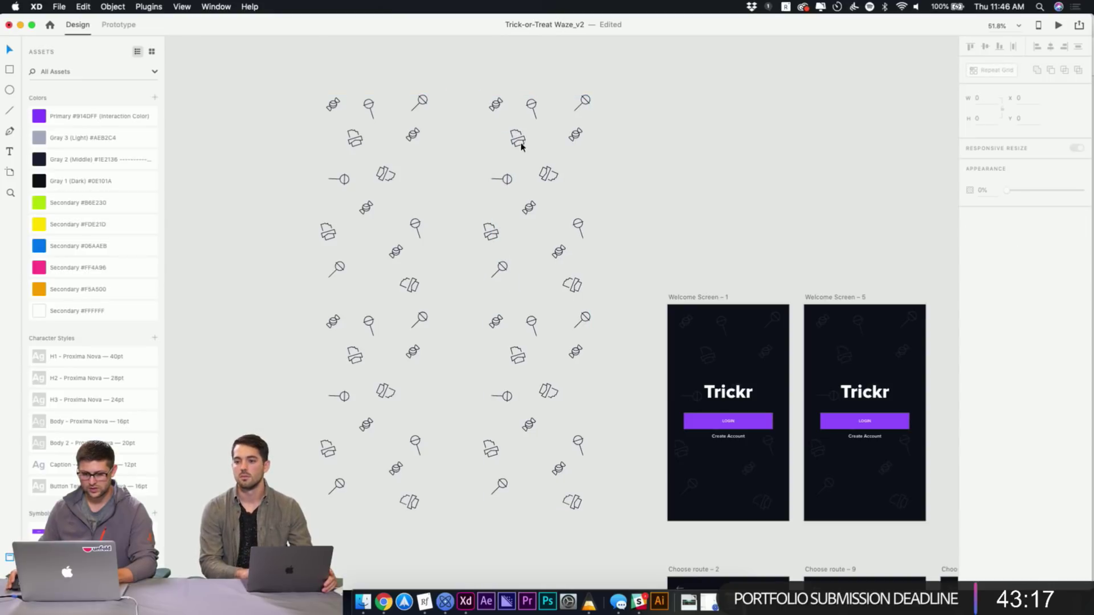
click(515, 139)
drag(516, 139, 515, 370)
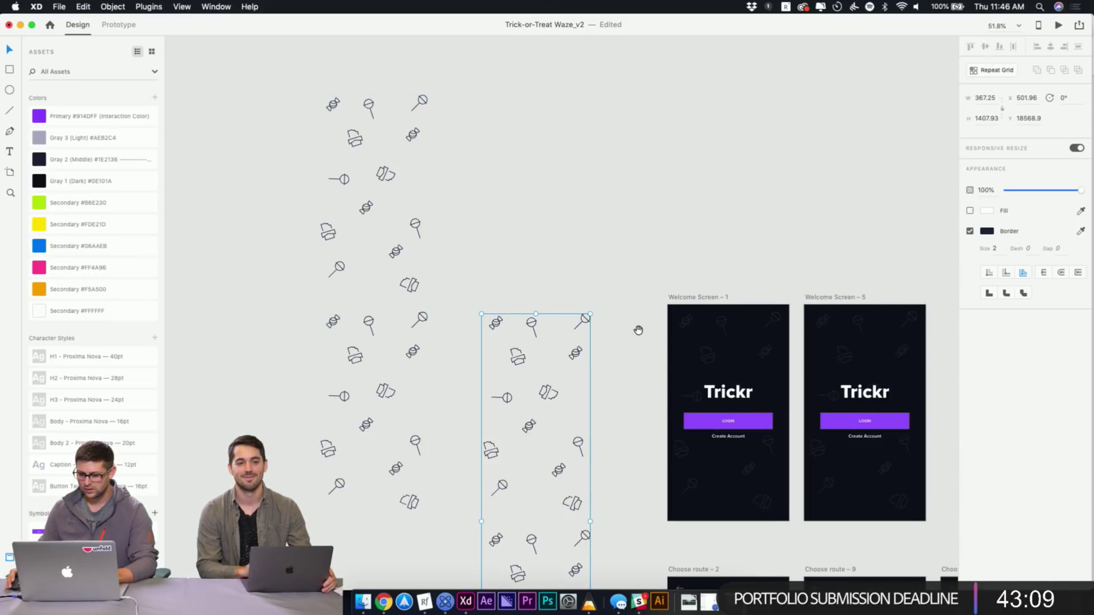
Try moving the first dark candy group straight down on the pasteboard and undo the move
scroll(627, 319, right, 3)
scroll(626, 319, down, 1)
key(Escape)
click(332, 204)
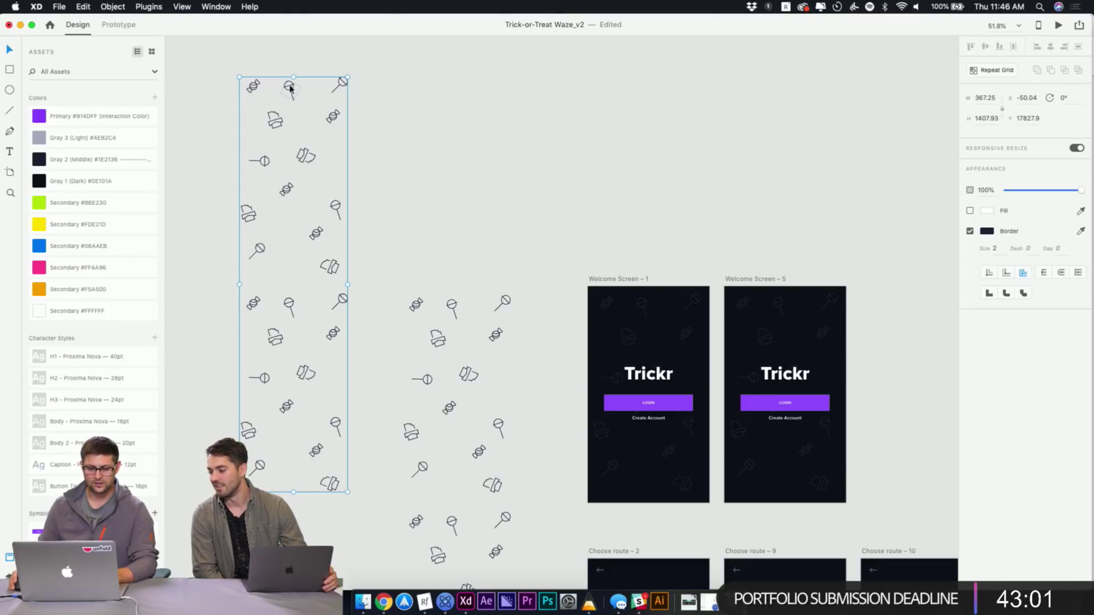
drag(291, 90, 292, 334)
key(super+z)
Preview the prototype starting from Welcome Screen – 1 to watch its candy background animation
click(419, 307)
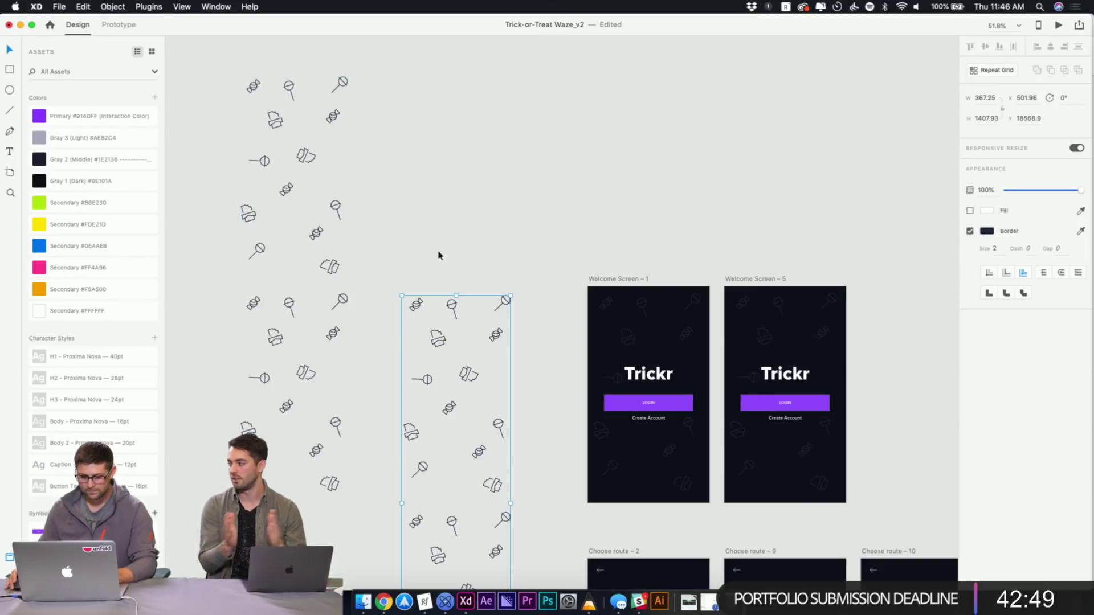
click(641, 279)
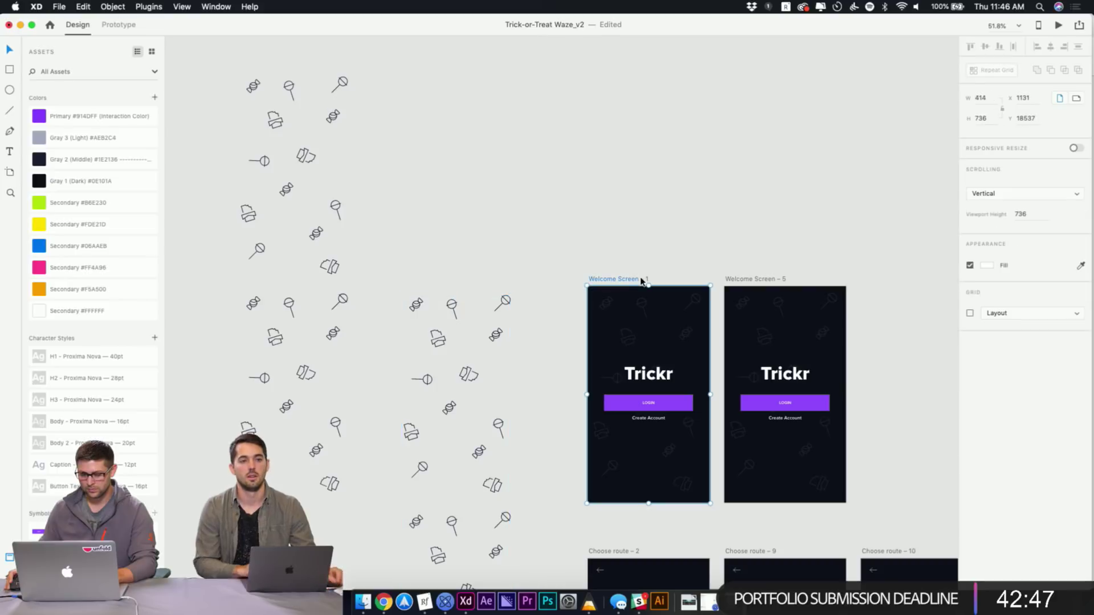
click(1058, 26)
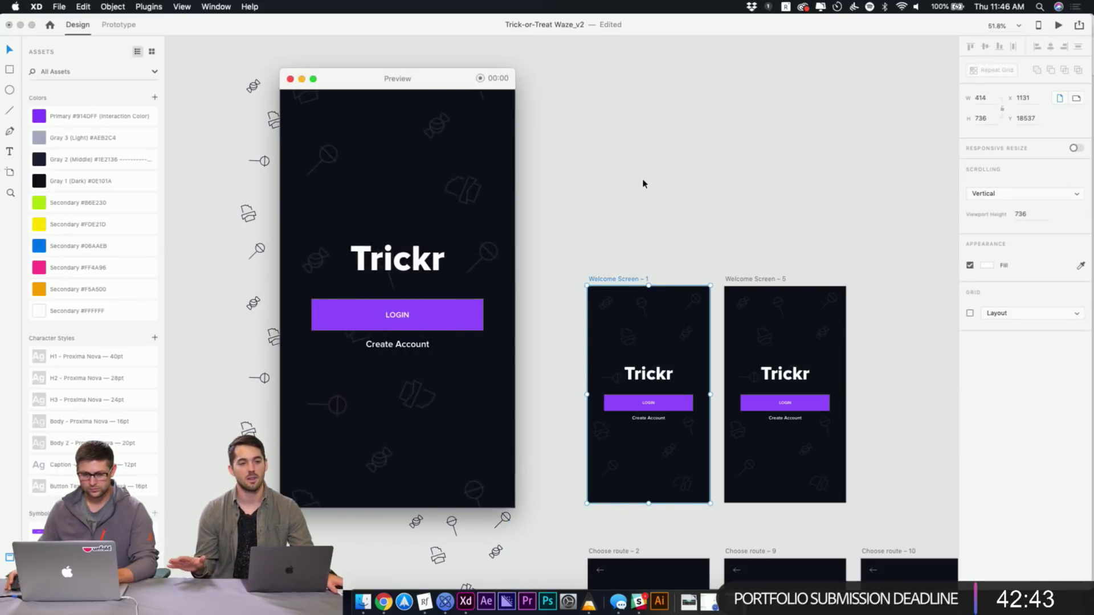
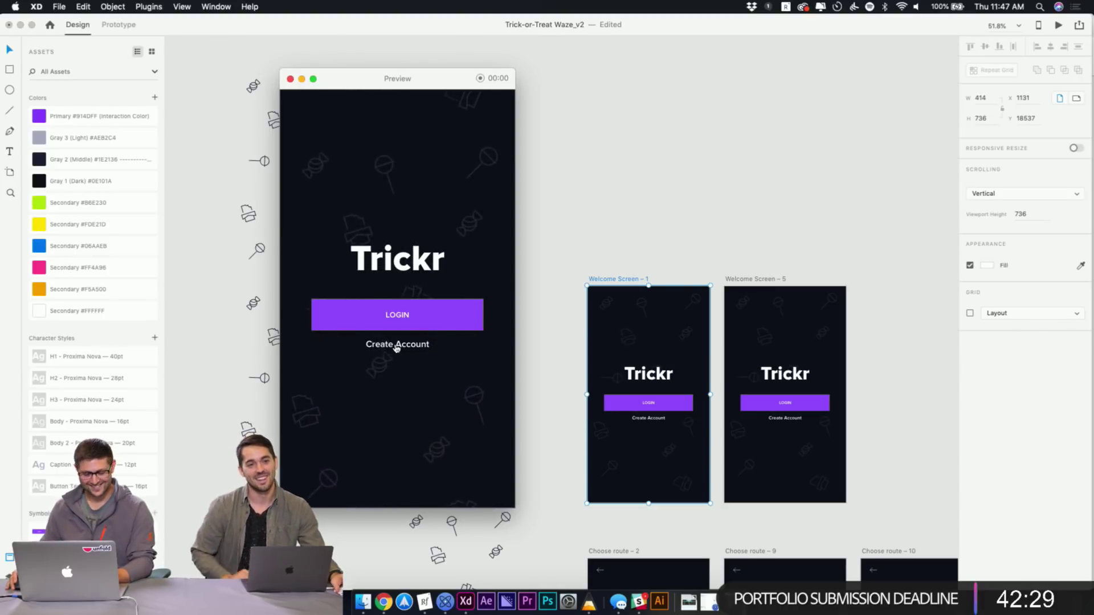
Preview the Create Account flow, toggling the Tricker and Treater options and continuing to the Treater sign-up form
click(397, 346)
click(440, 300)
click(388, 311)
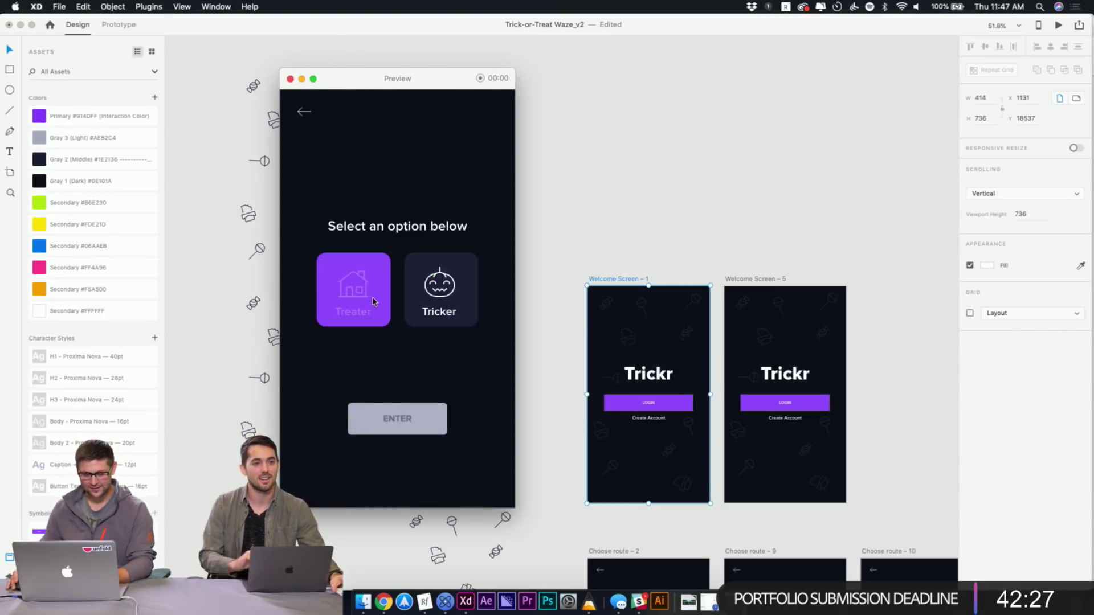
click(446, 303)
click(358, 305)
click(388, 421)
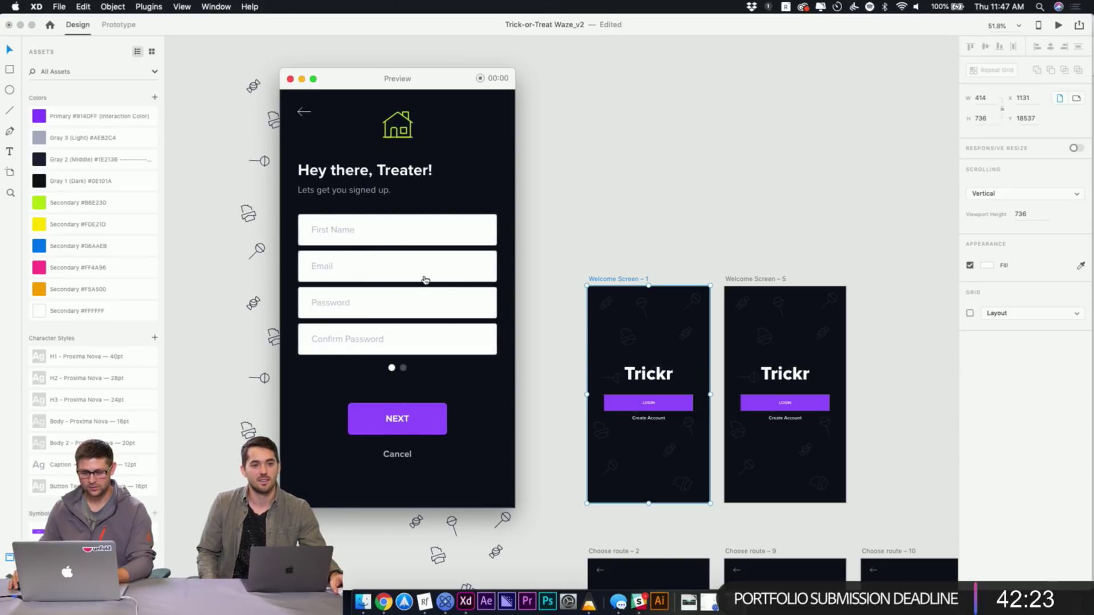
click(290, 79)
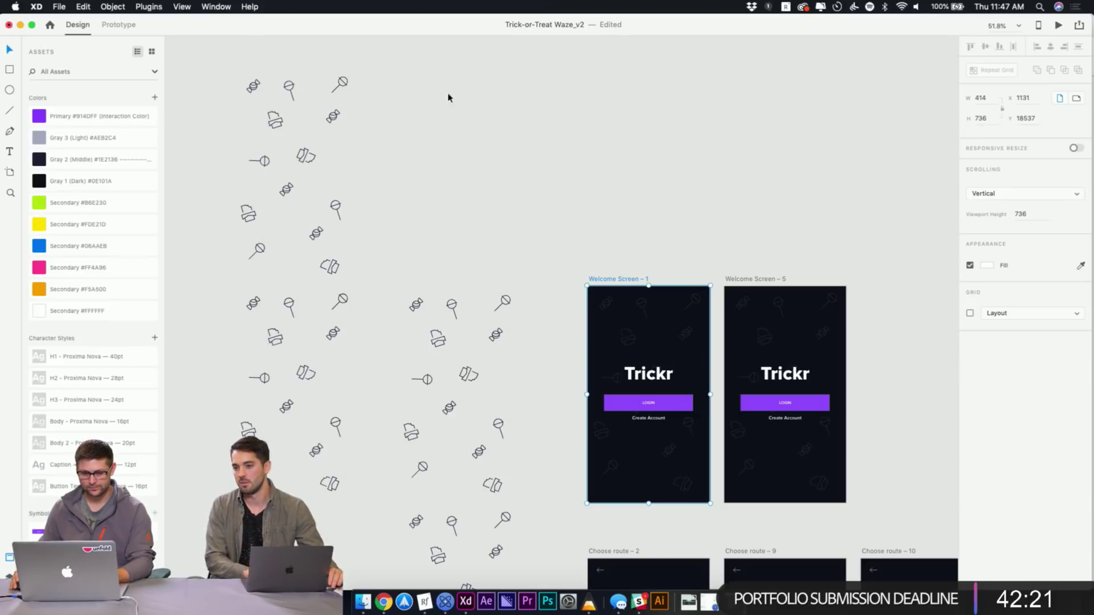
Examine the Homeowner form screens and the card on the Onboarding – Feedback 1 – 6 artboard
scroll(624, 470, down, 3)
scroll(624, 470, down, 3)
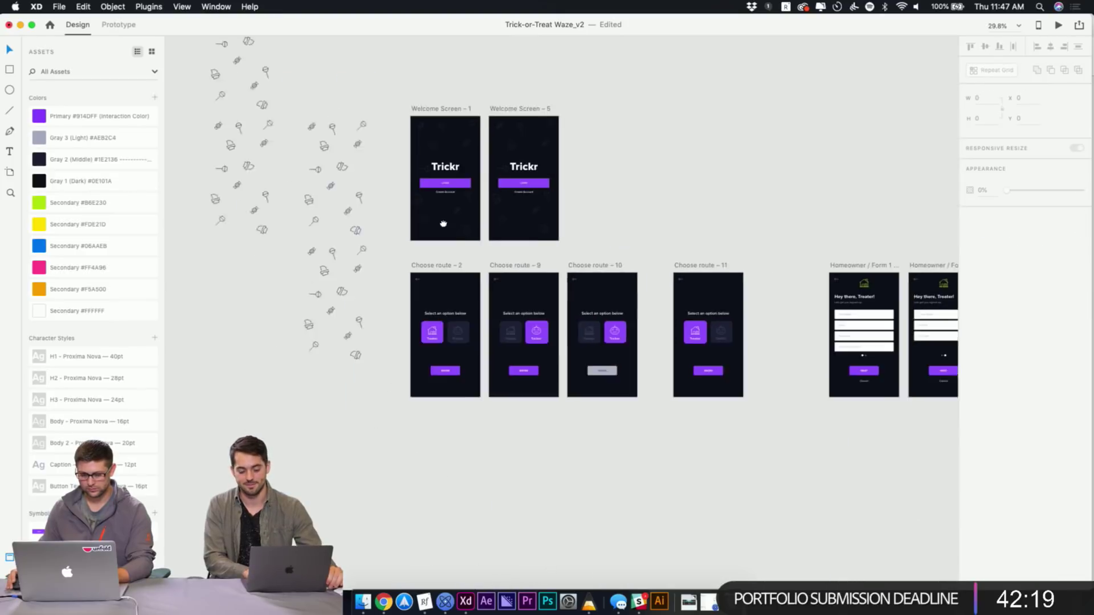
scroll(412, 291, up, 2)
key(z)
drag(525, 160, 841, 369)
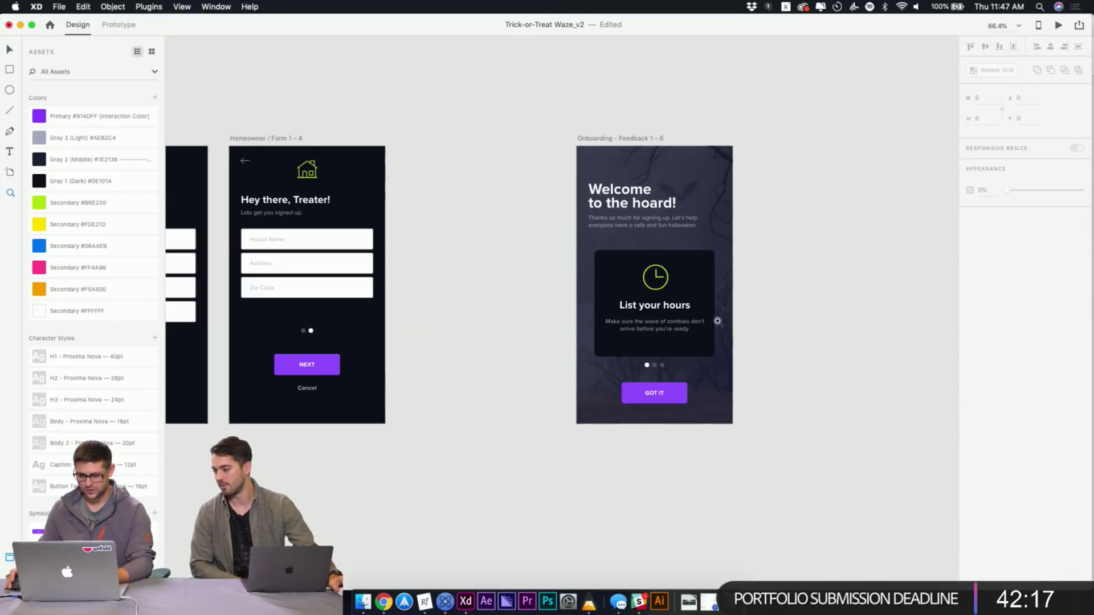
key(v)
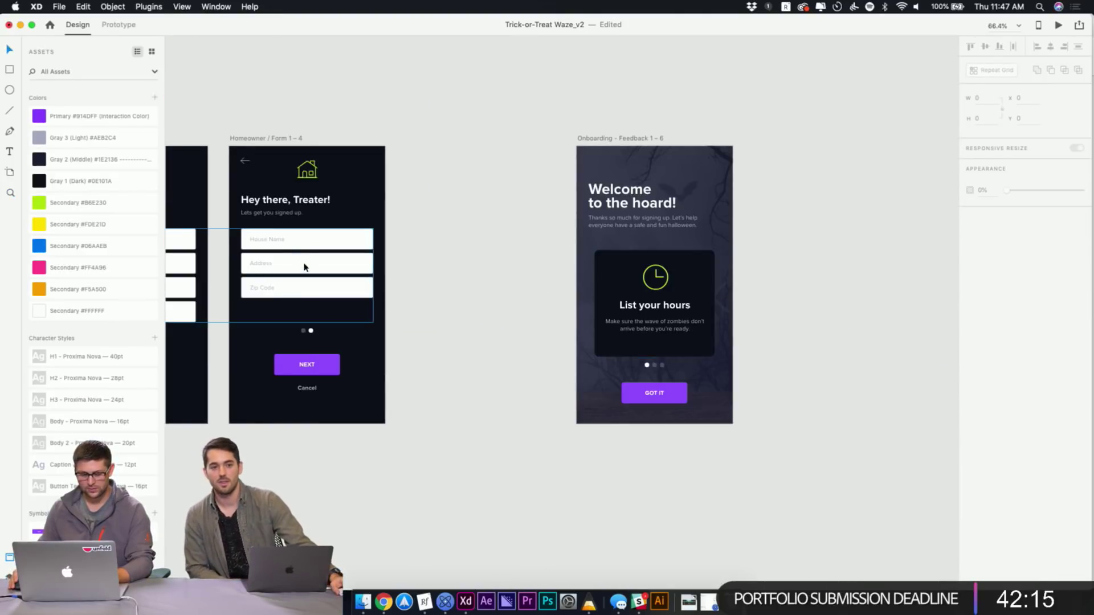
scroll(430, 254, left, 5)
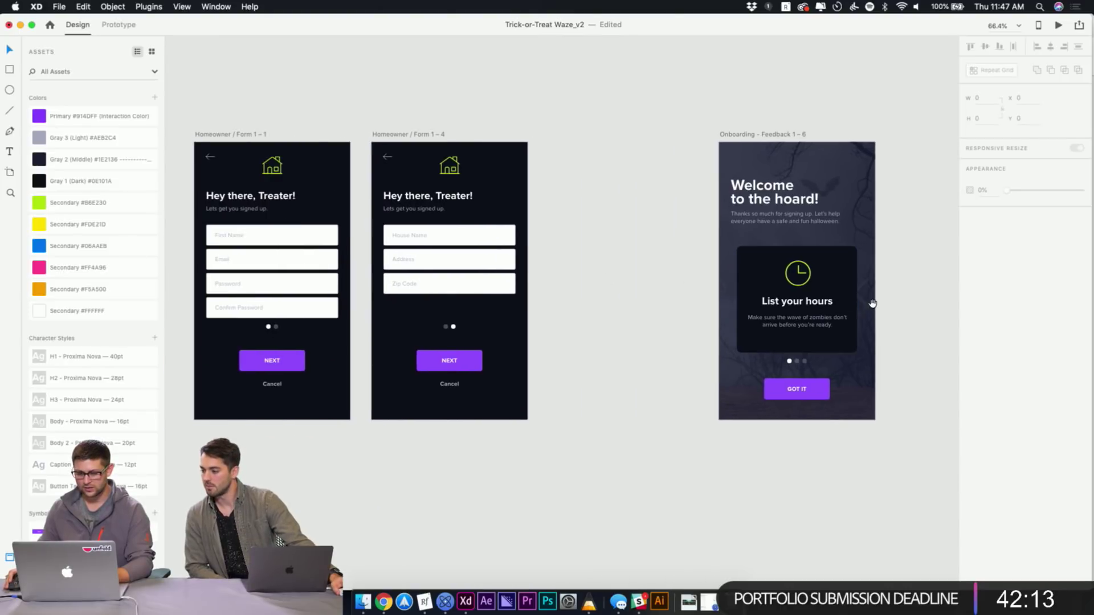
scroll(798, 302, right, 5)
double_click(700, 305)
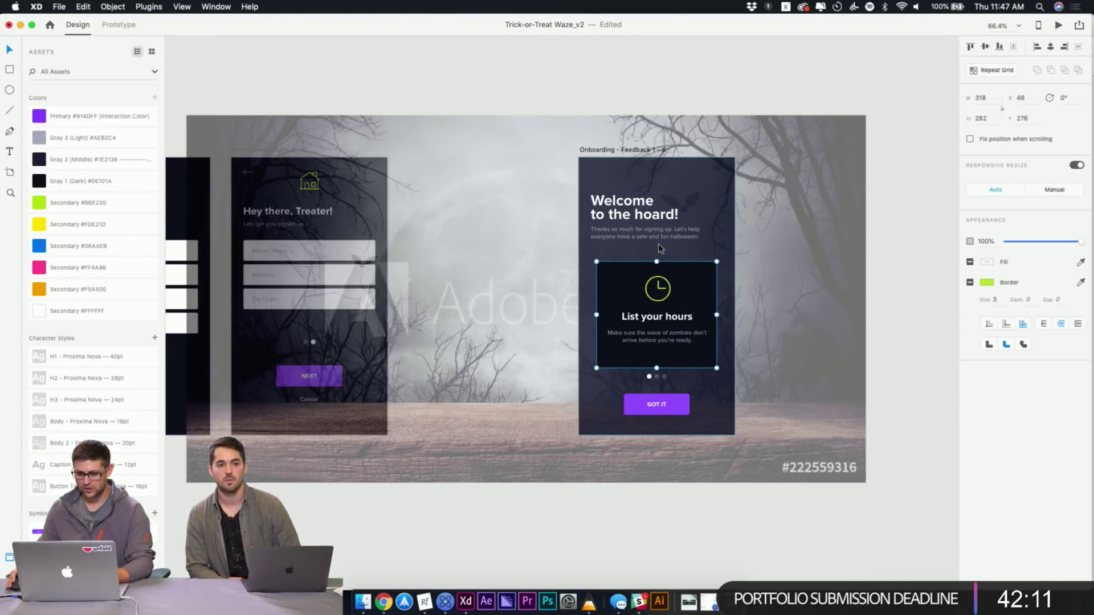
key(Escape)
Copy the Set a description card from its onboarding artboard onto the pasteboard above Onboarding – Feedback 1 – 6
scroll(626, 239, down, 10)
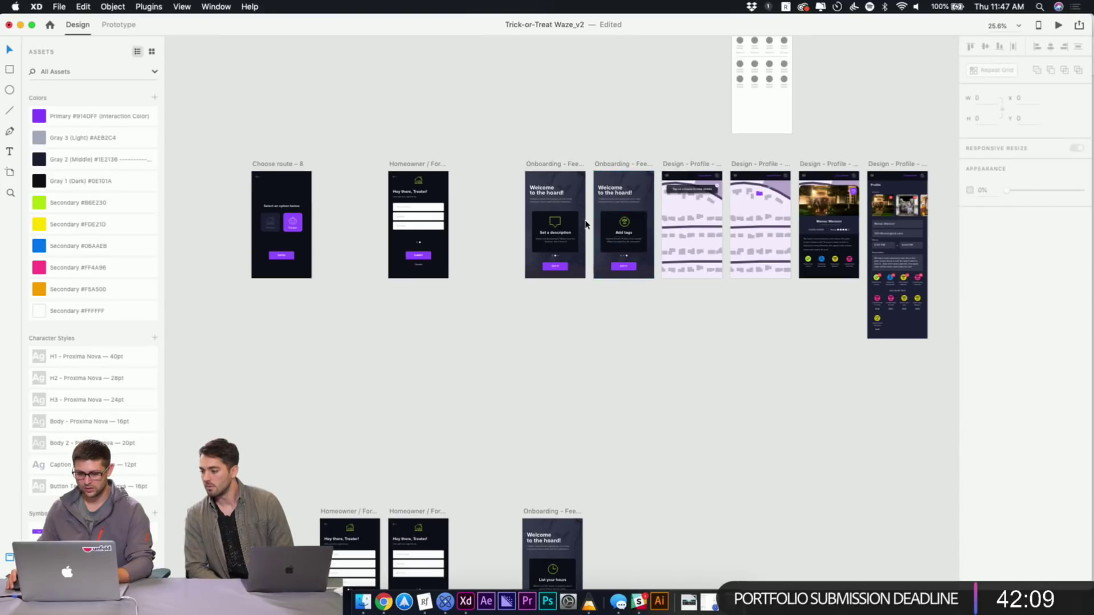
click(585, 224)
click(649, 380)
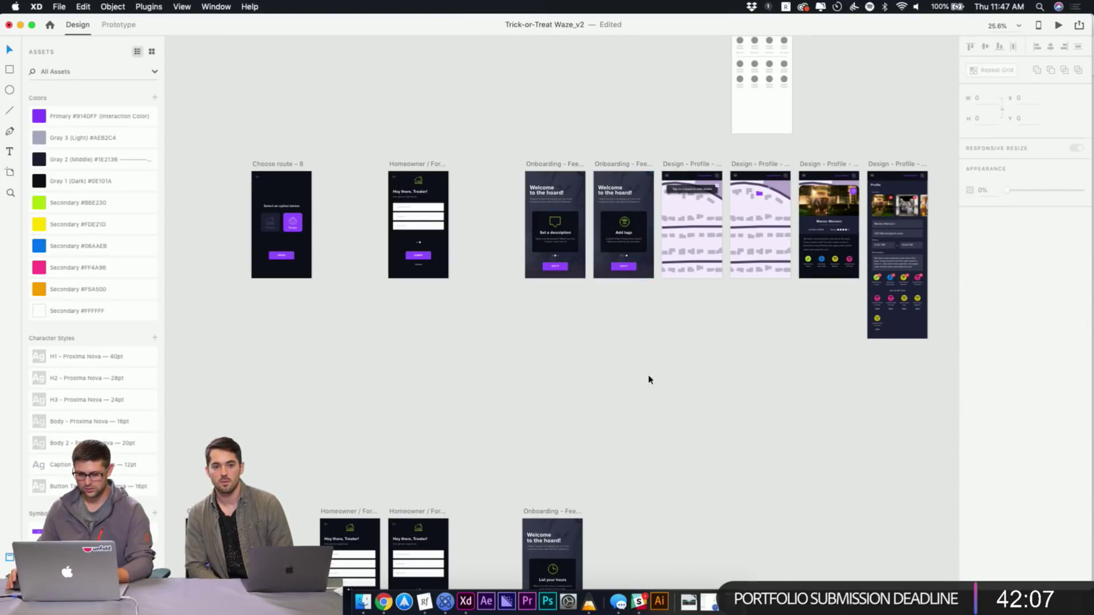
click(552, 222)
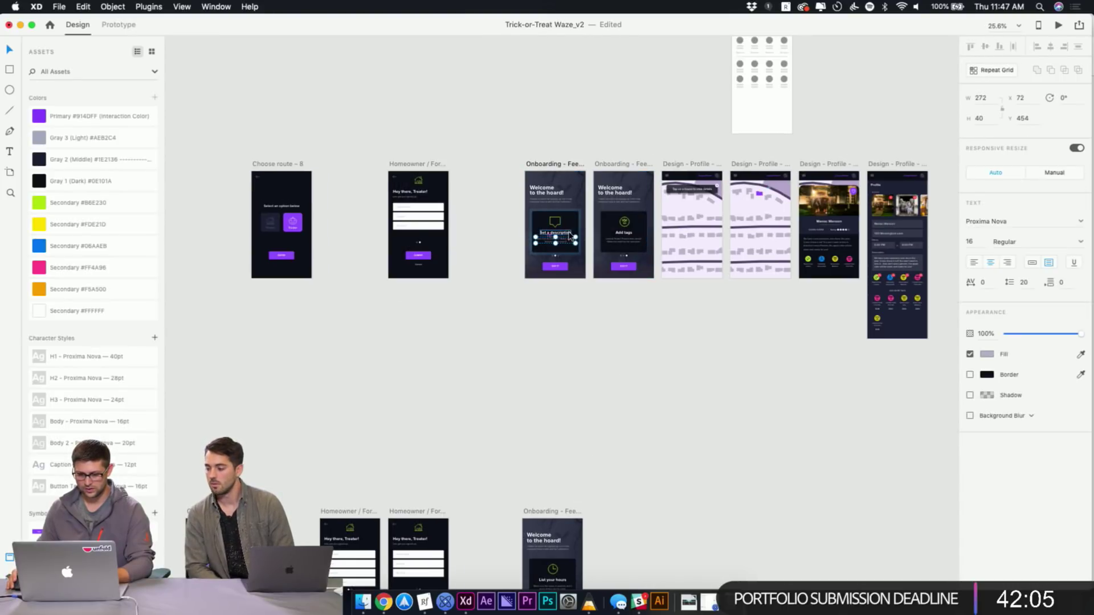
click(623, 366)
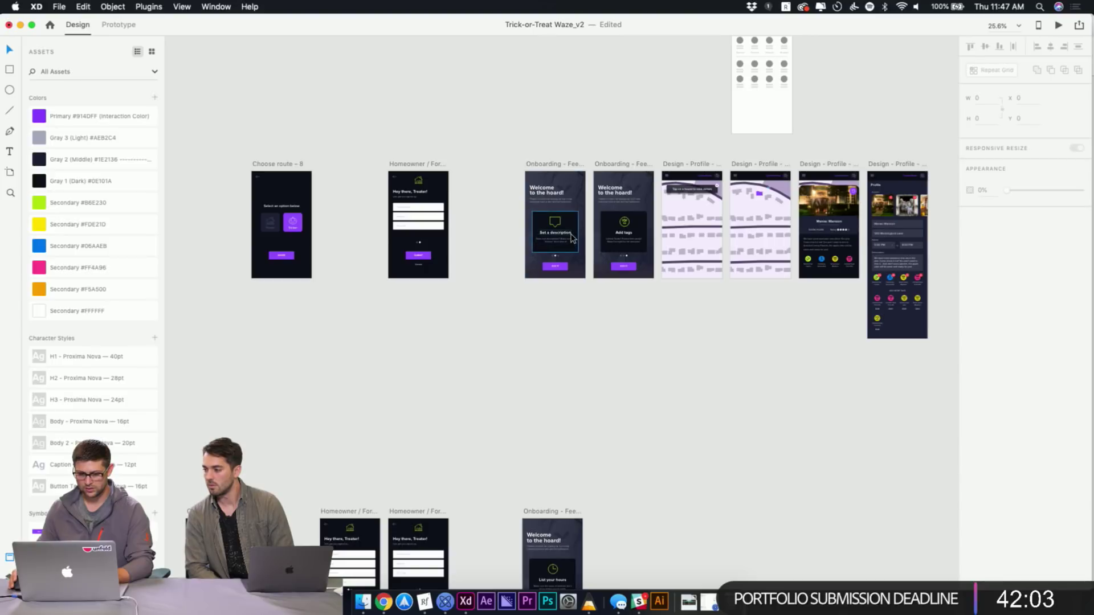
drag(573, 238, 647, 464)
Try copying the Add tags card onto the pasteboard beside the Set a description copy and undo it
click(616, 233)
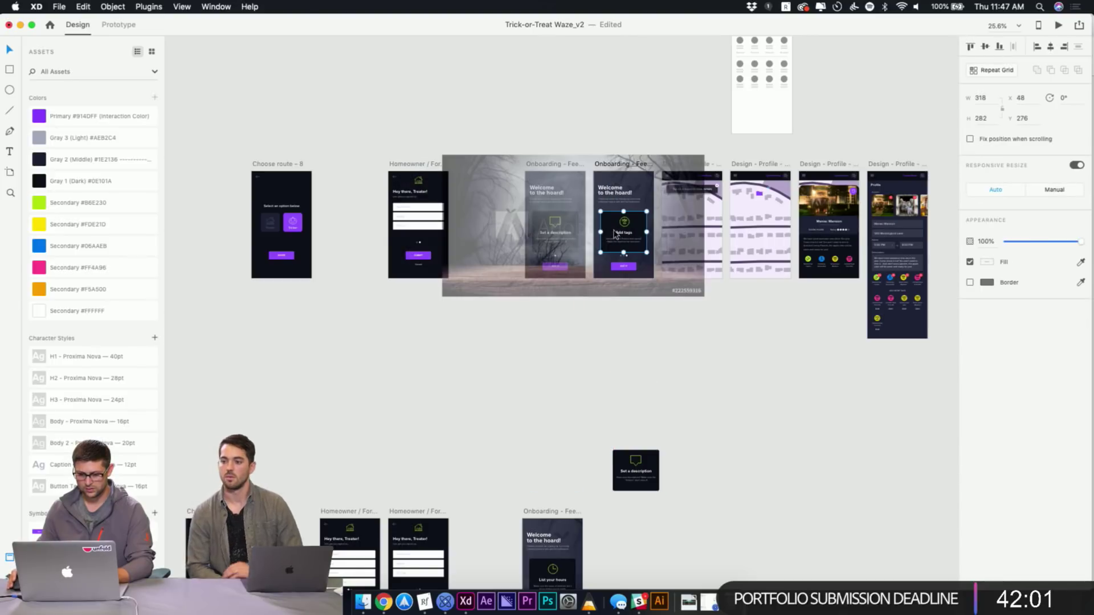
drag(615, 234, 679, 470)
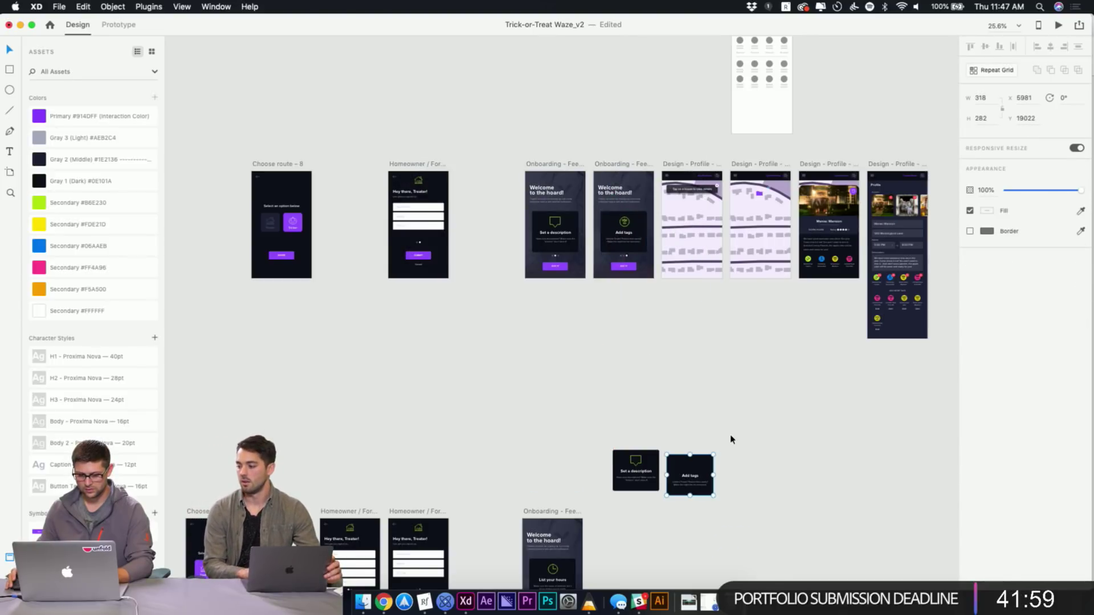
key(super+z)
Copy the Add tags card together with its icon onto the pasteboard beside the Set a description copy
click(626, 226)
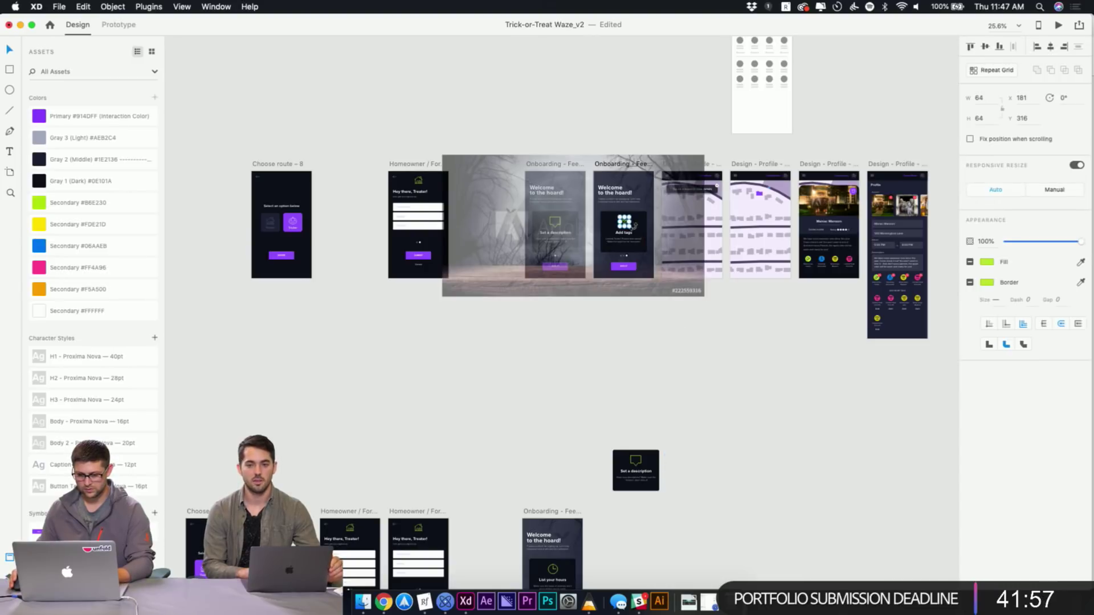
click(717, 337)
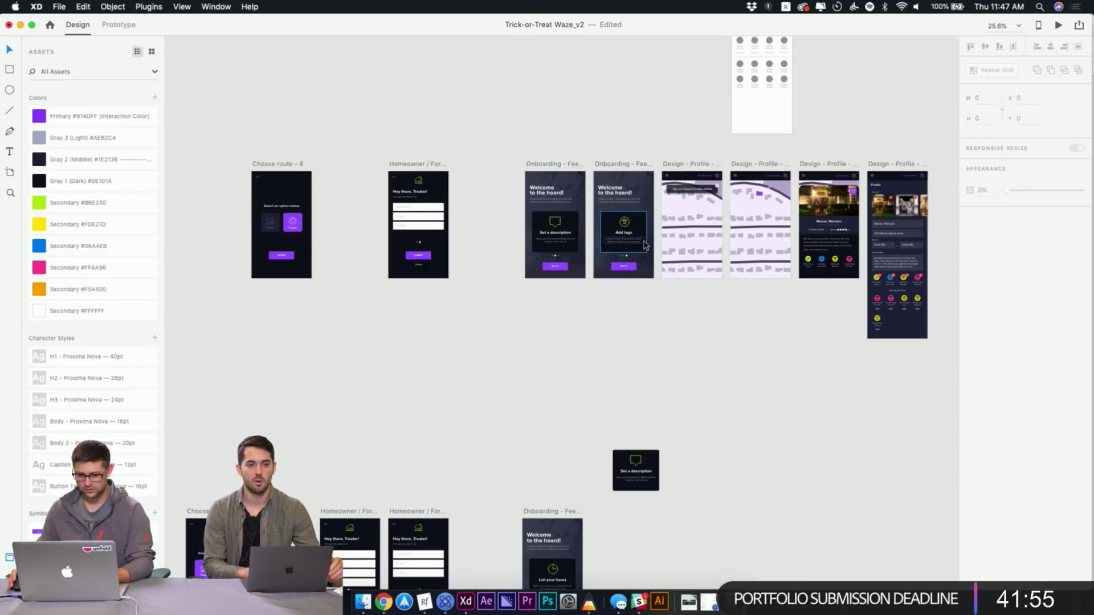
drag(646, 245, 548, 536)
click(766, 469)
Move the Set a description and Add tags cards to the right of Onboarding – Feedback 1 – 6, level with its List your hours card
drag(541, 486, 659, 430)
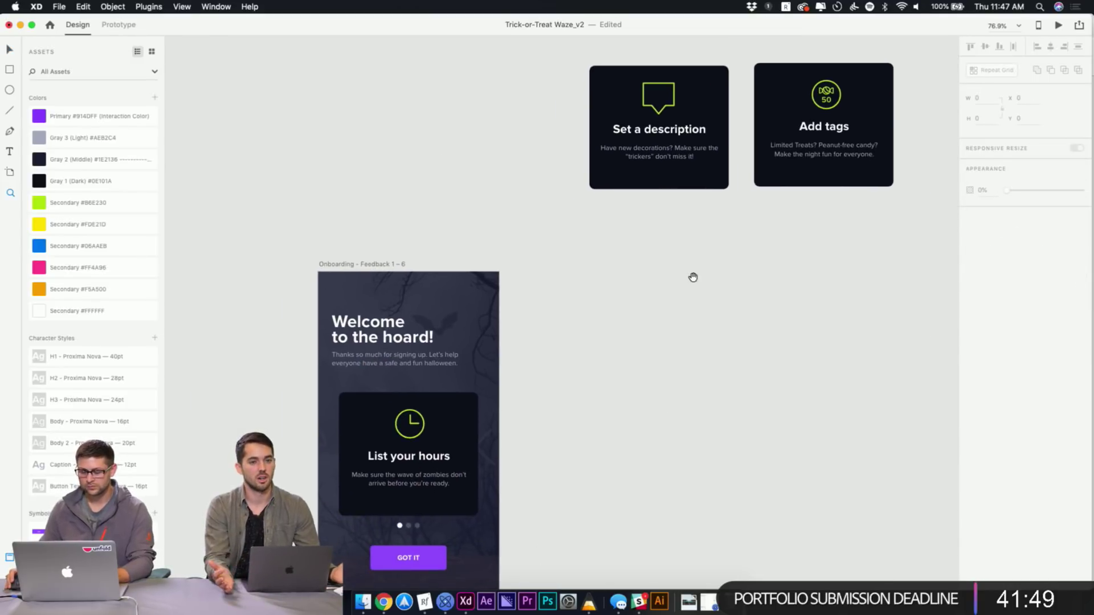
drag(692, 278, 660, 212)
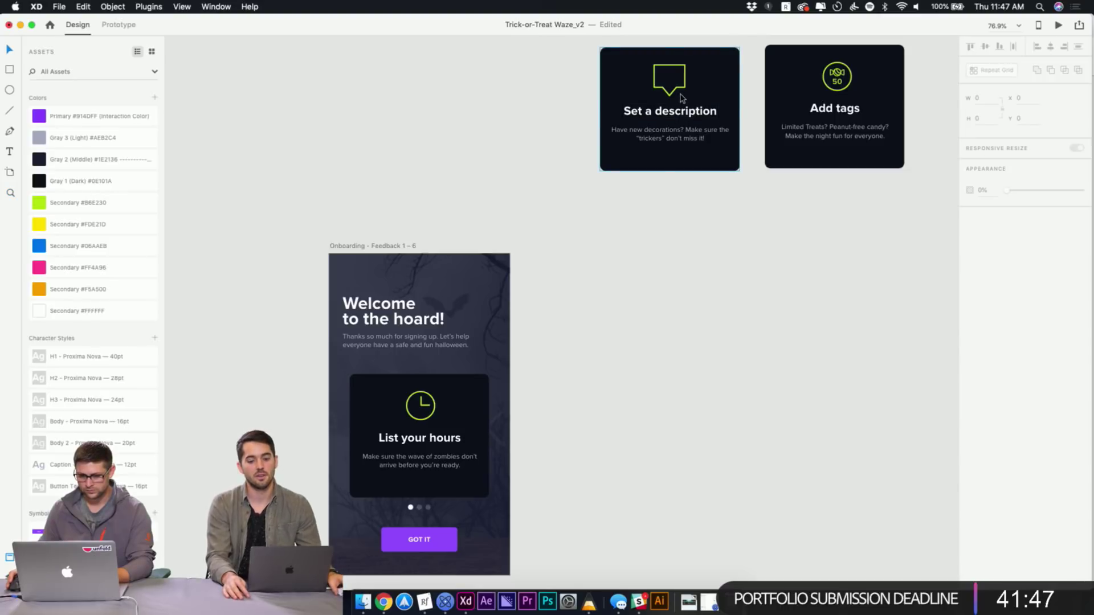
drag(680, 98, 635, 423)
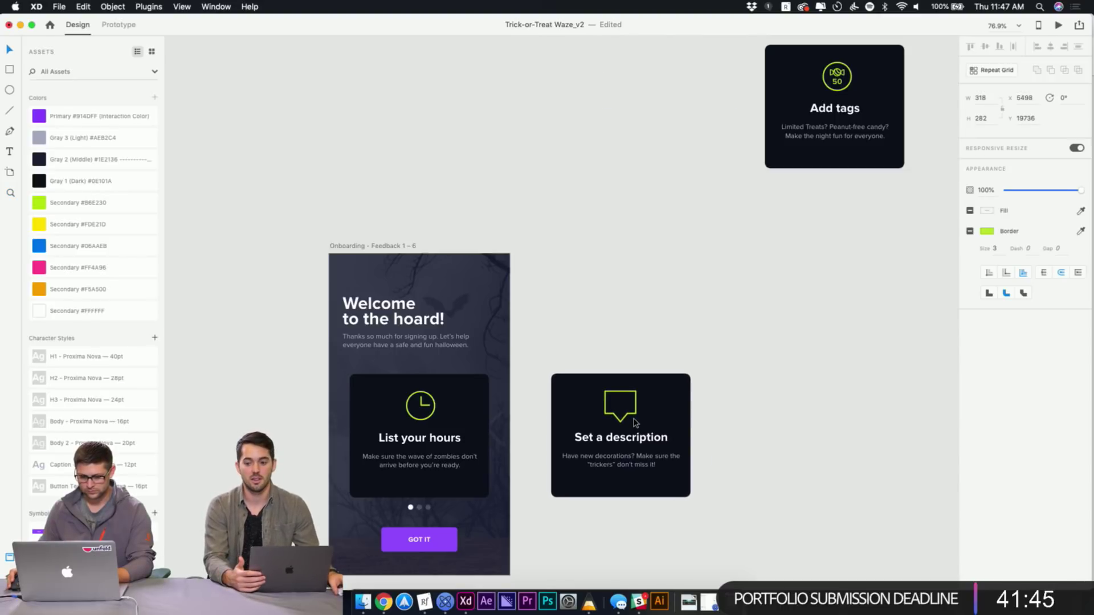
drag(795, 162, 749, 490)
click(733, 342)
drag(575, 398, 661, 341)
Distribute the List your hours, Set a description and Add tags cards evenly in the horizontal direction
key(super+v)
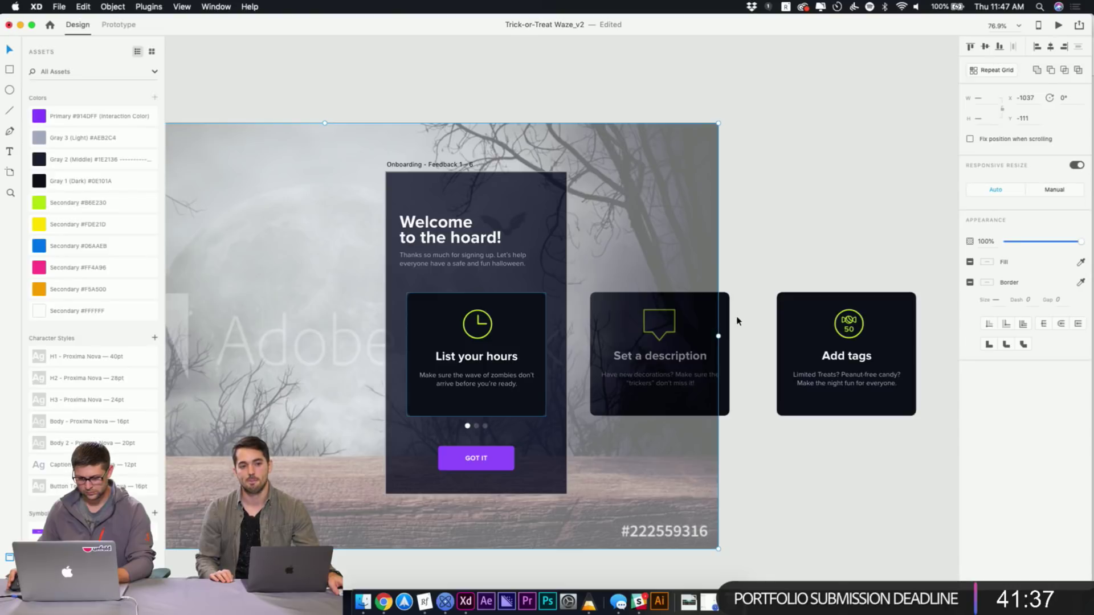
click(720, 328)
shift+click(786, 325)
shift+click(524, 330)
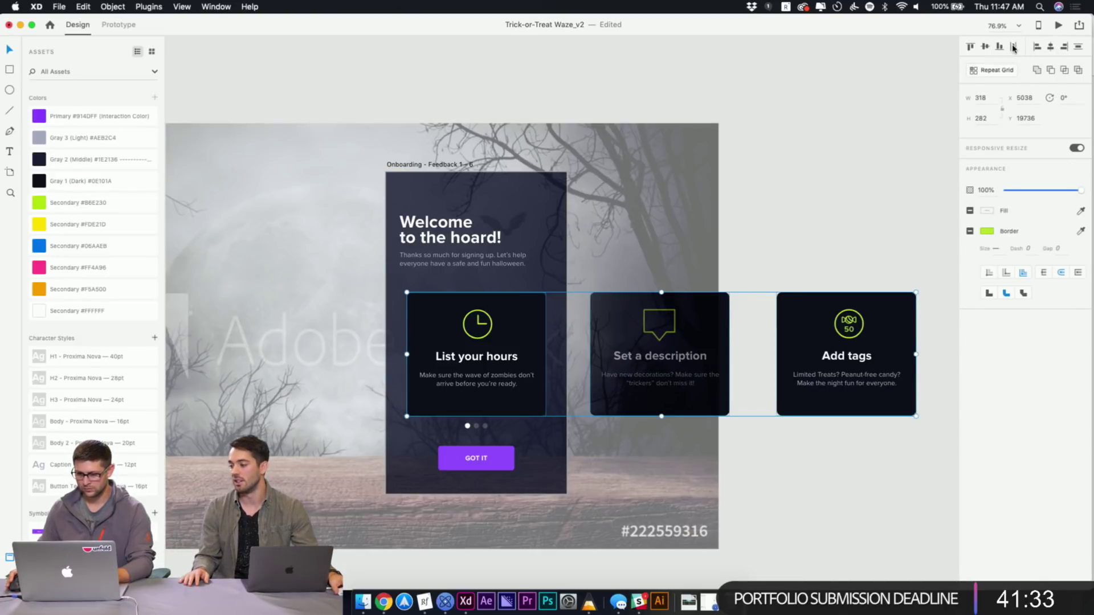
key(super+z)
click(730, 336)
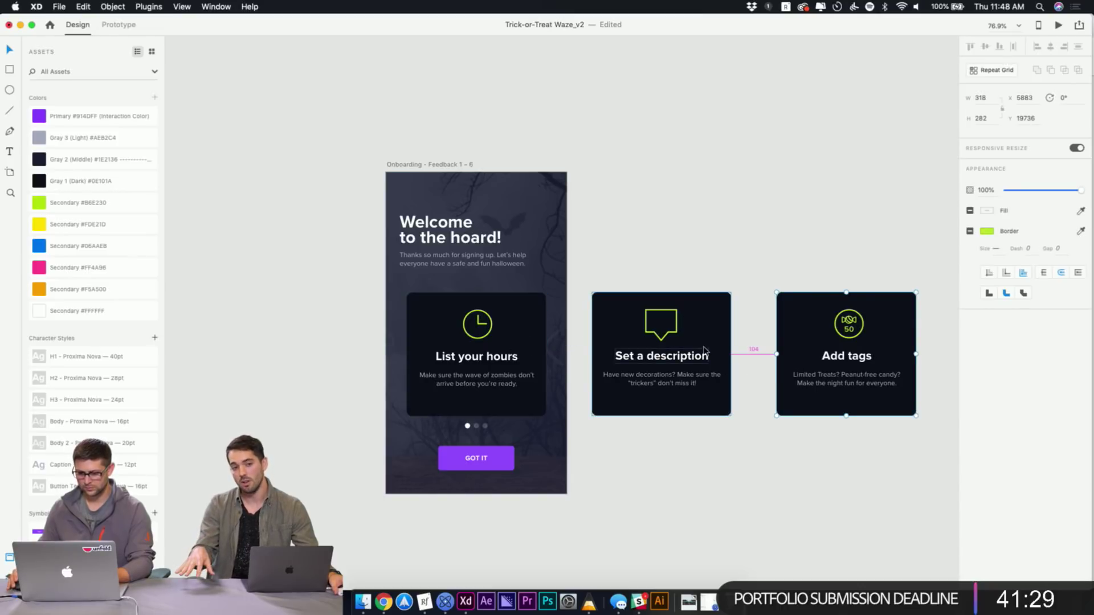
Try grouping the three onboarding cards and undo the grouping
click(712, 244)
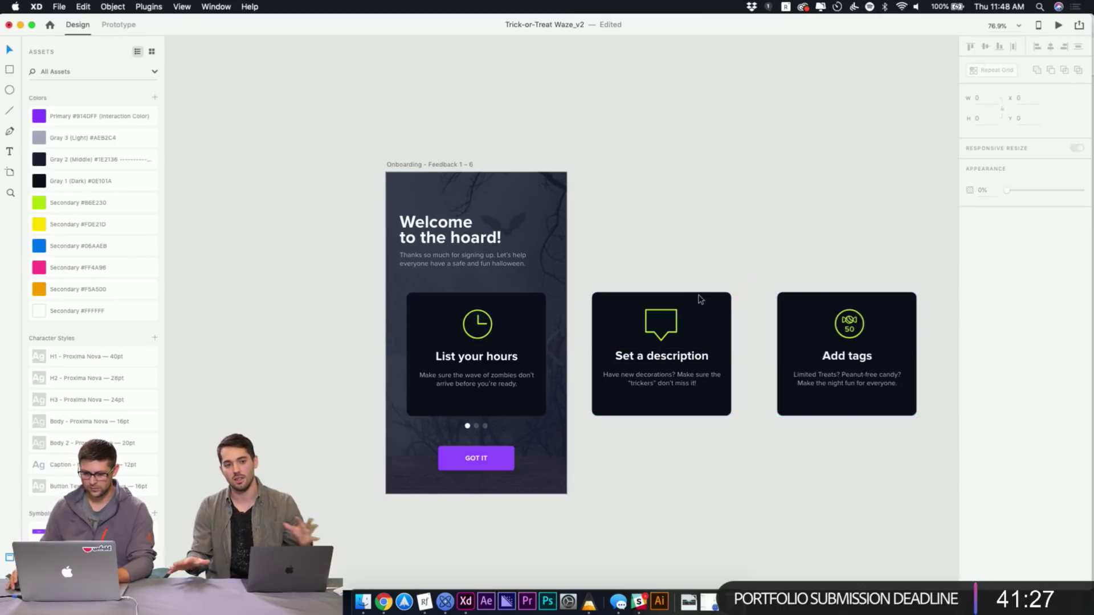
scroll(701, 299, down, 3)
scroll(700, 299, right, 3)
key(super+shift+z)
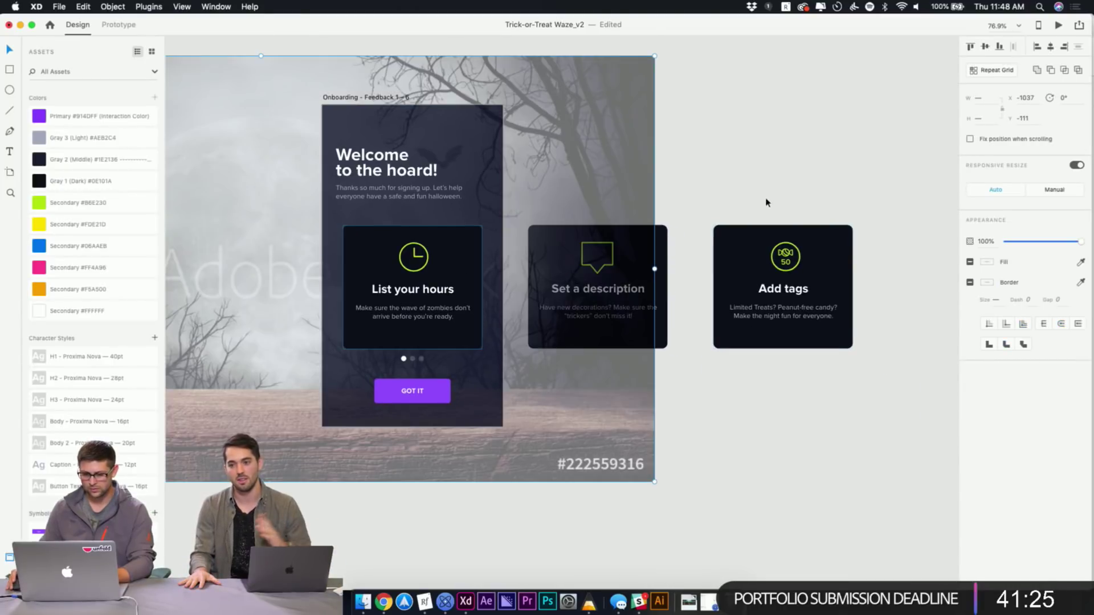
click(645, 268)
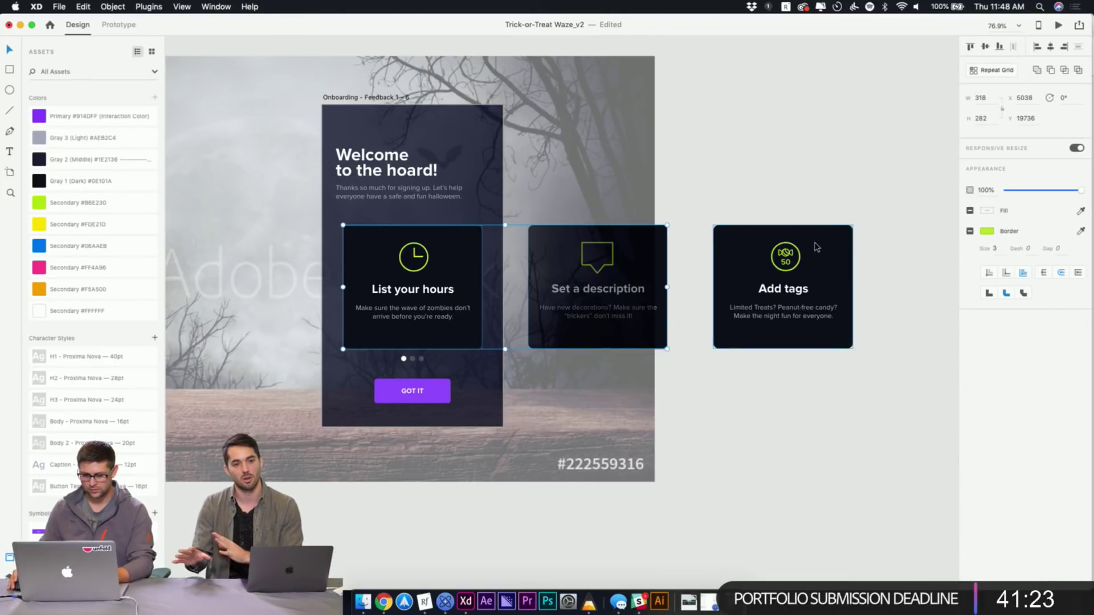
shift+click(817, 247)
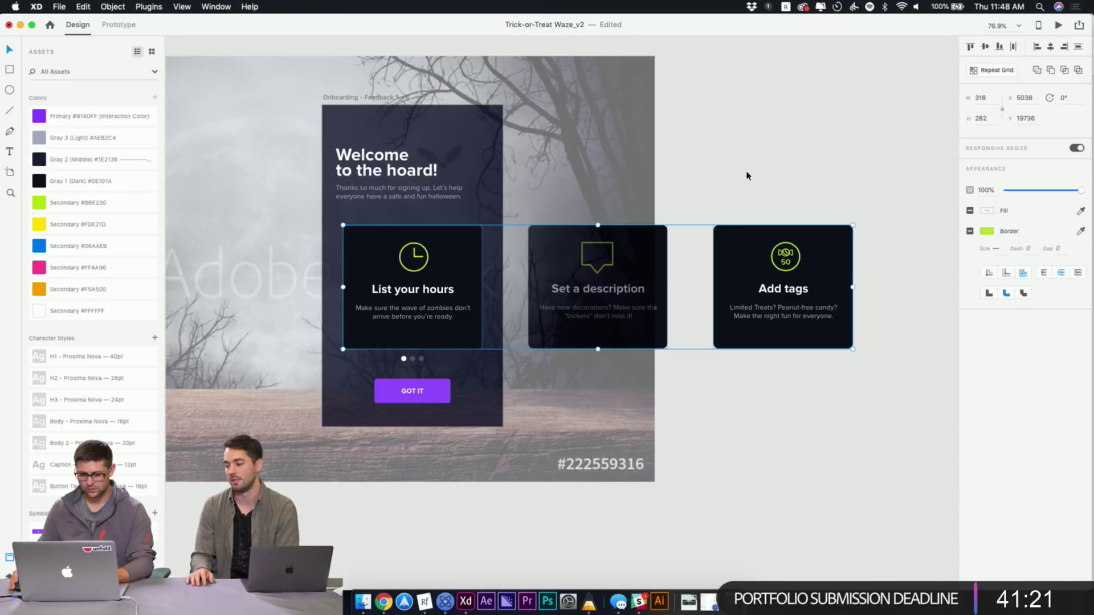
key(super+g)
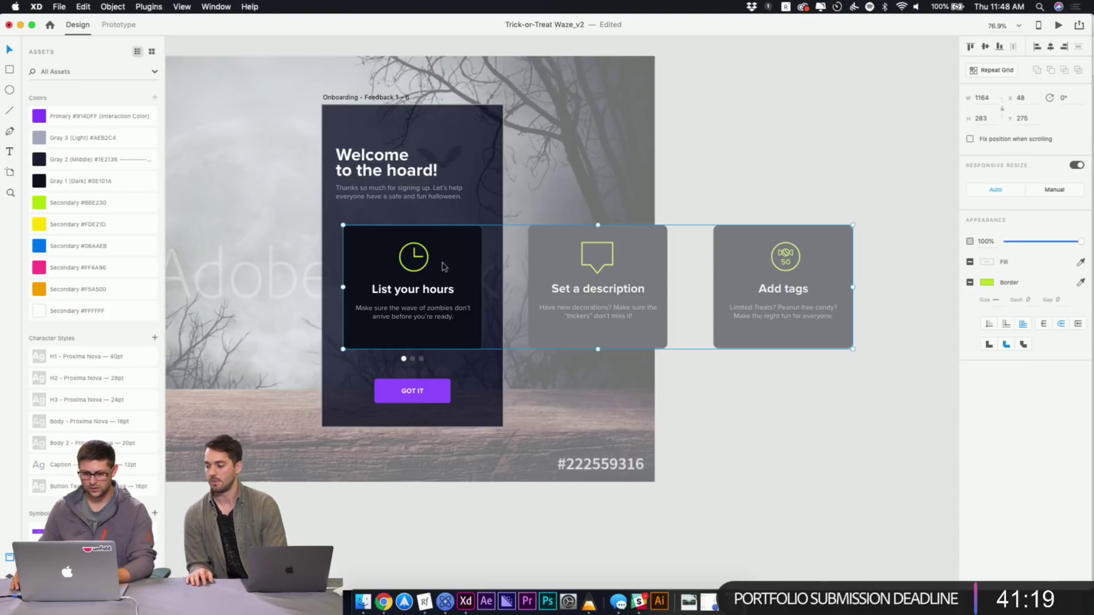
double_click(445, 268)
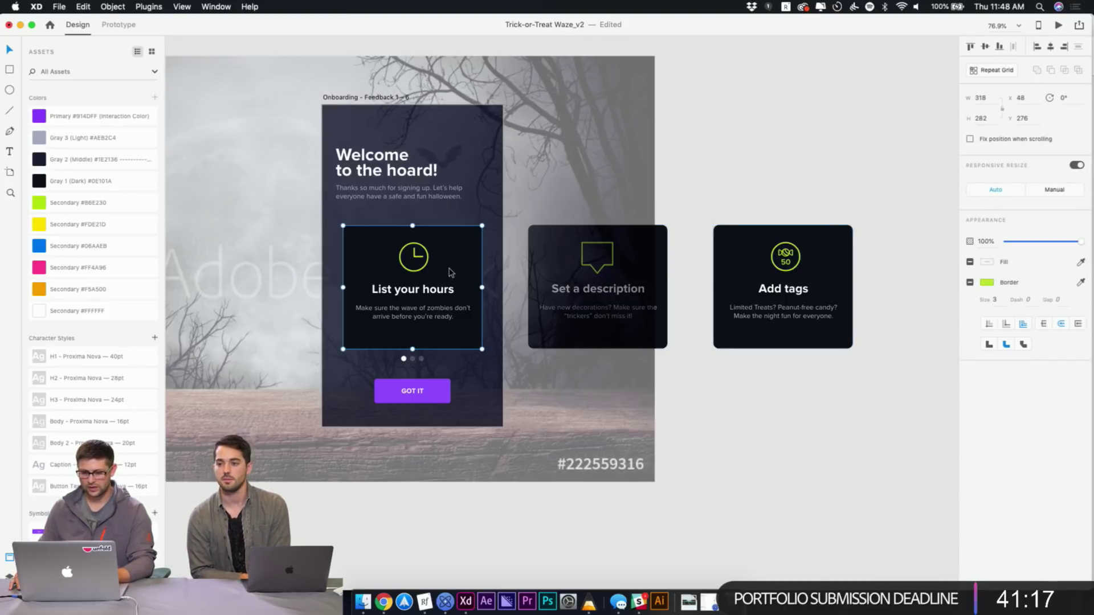
Group the List your hours, Set a description and Add tags cards into one object on the Onboarding – Feedback 1 – 6 artboard
click(630, 246)
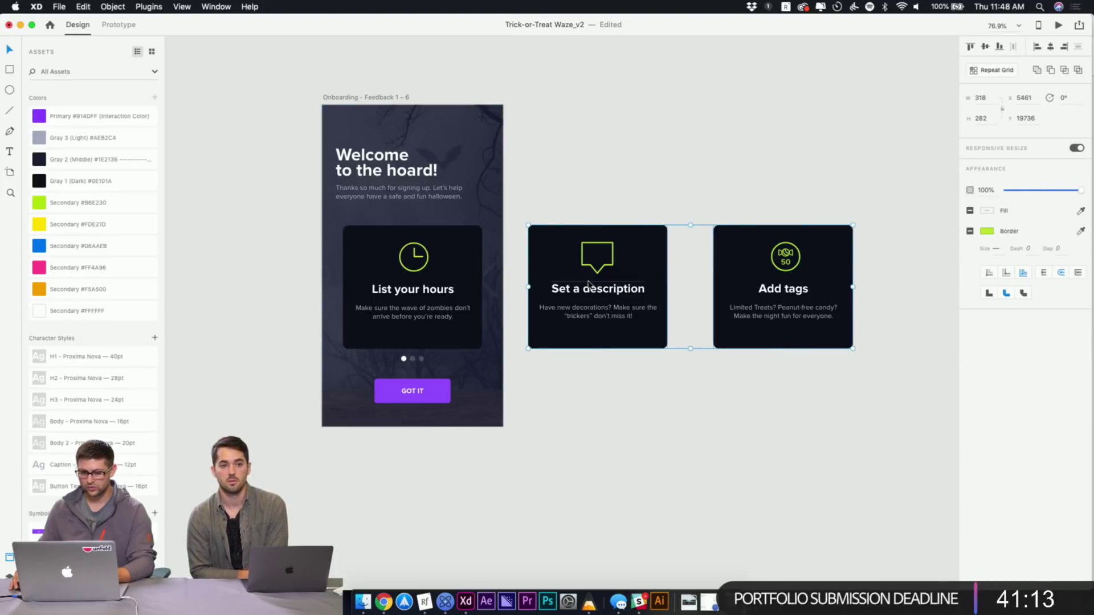
click(469, 268)
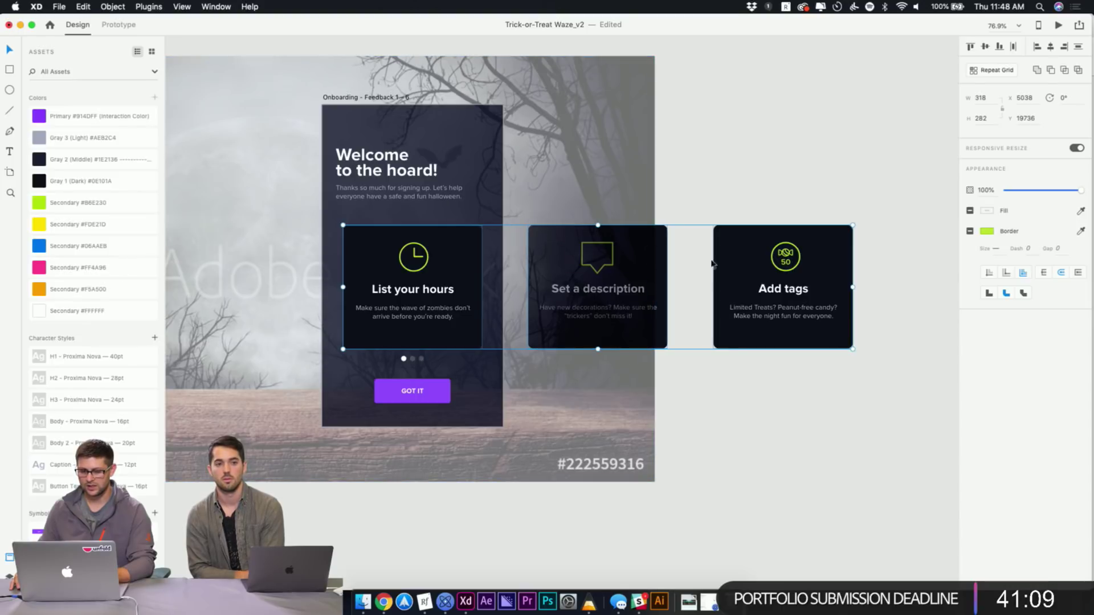
key(Escape)
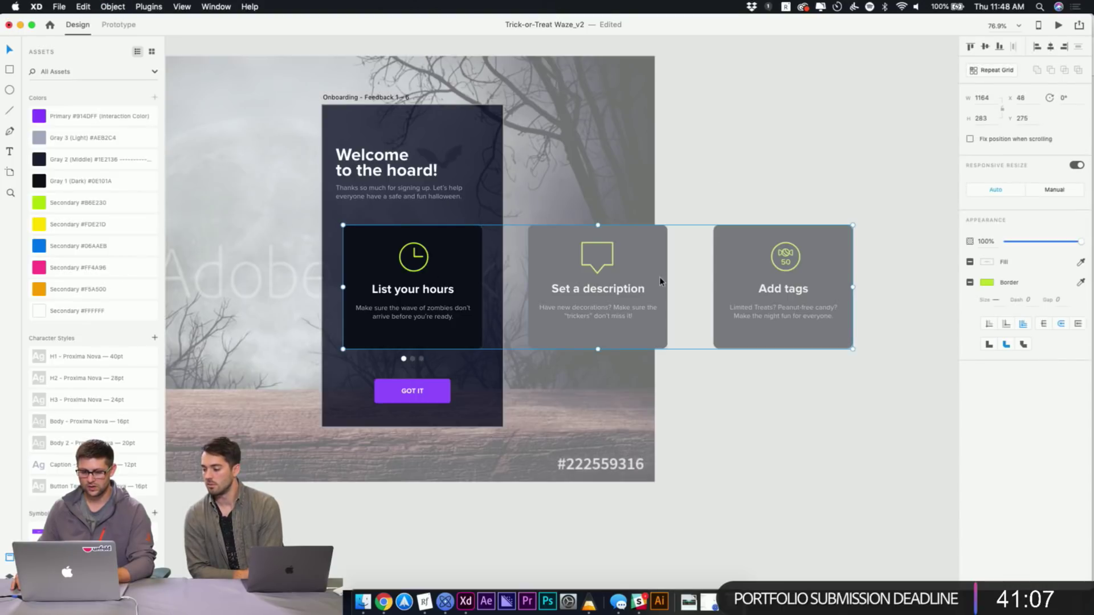
click(790, 154)
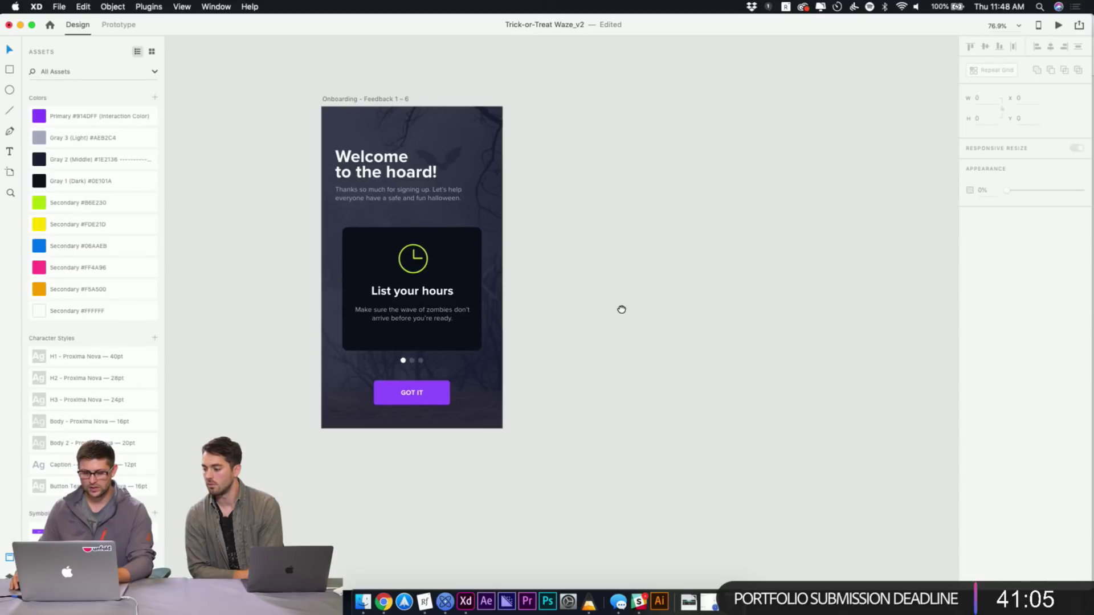
Duplicate the Onboarding – Feedback 1 – 6 artboard to its right at about X 5478, Y 19461
scroll(620, 310, right, 2)
scroll(621, 310, up, 1)
click(341, 126)
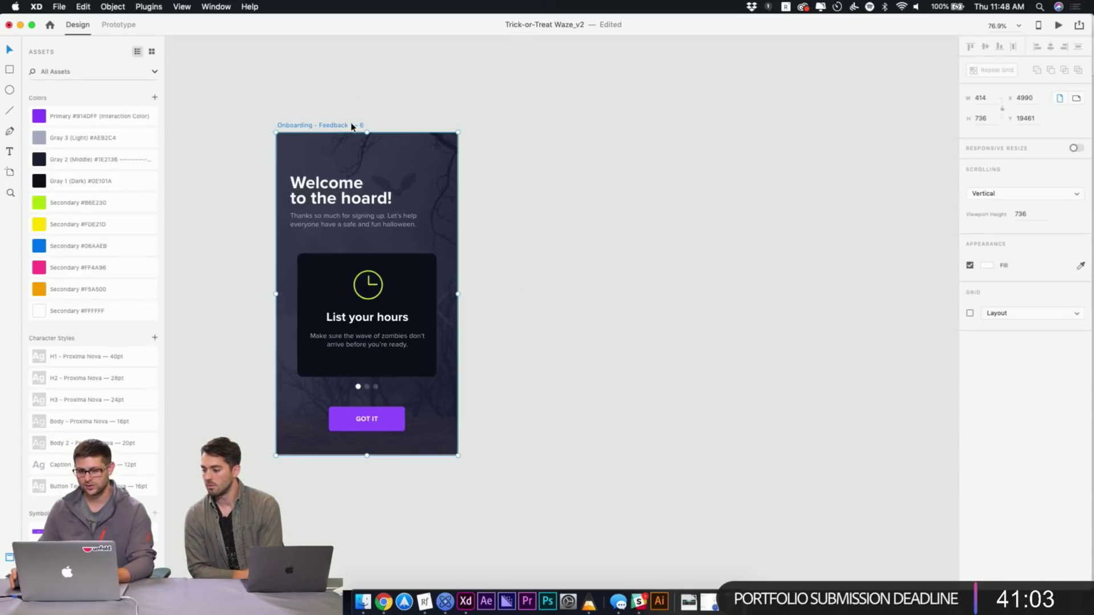
drag(340, 130, 551, 126)
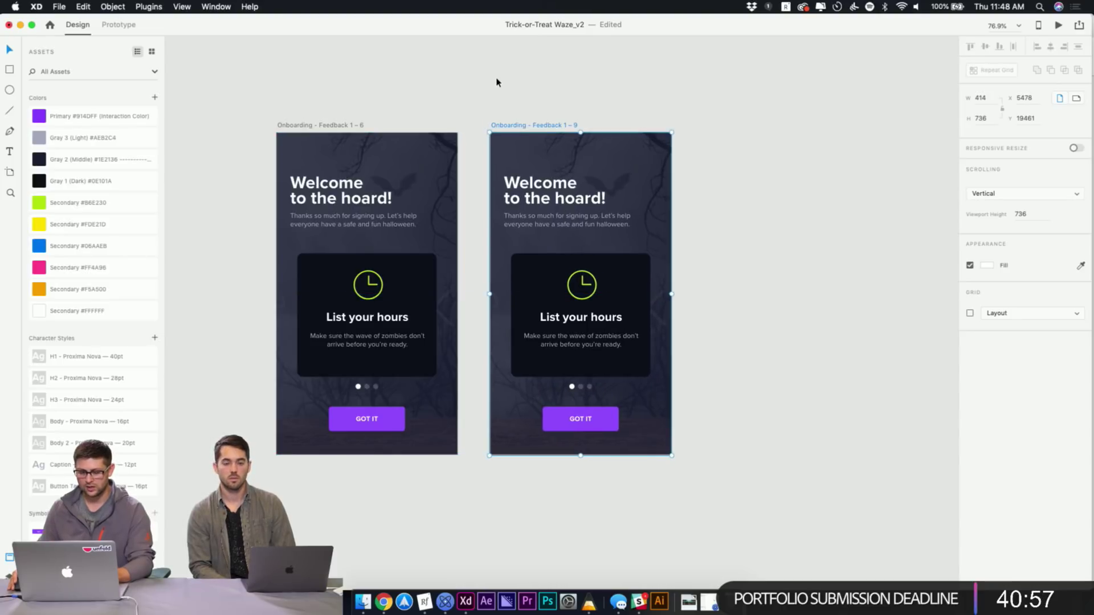
Slide the card group left on Onboarding – Feedback 1 – 9 until the Set a description card is centred at X 48
click(598, 292)
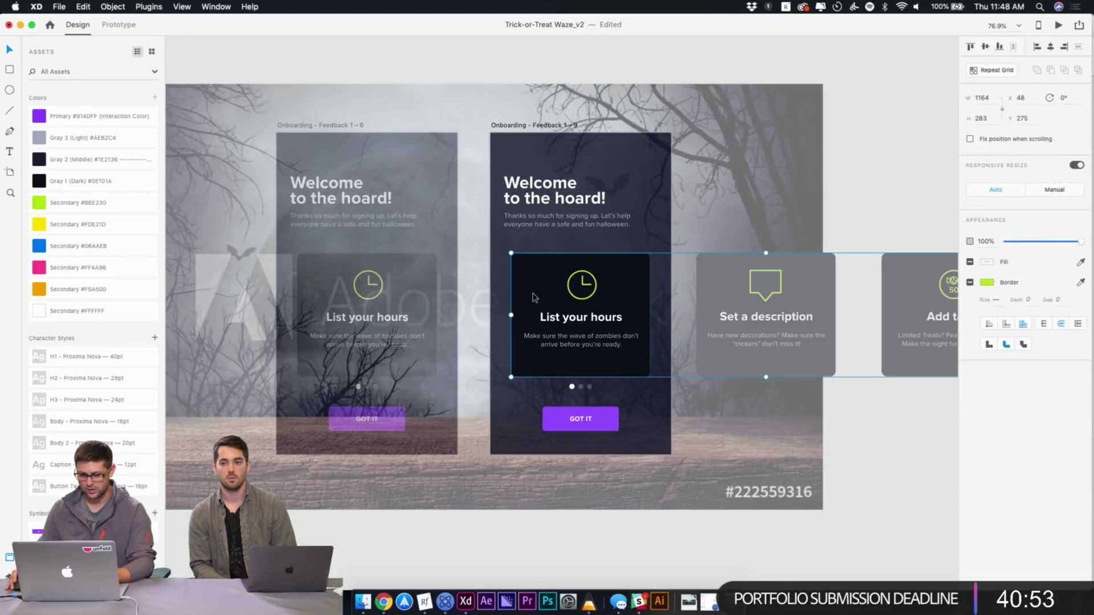
double_click(516, 288)
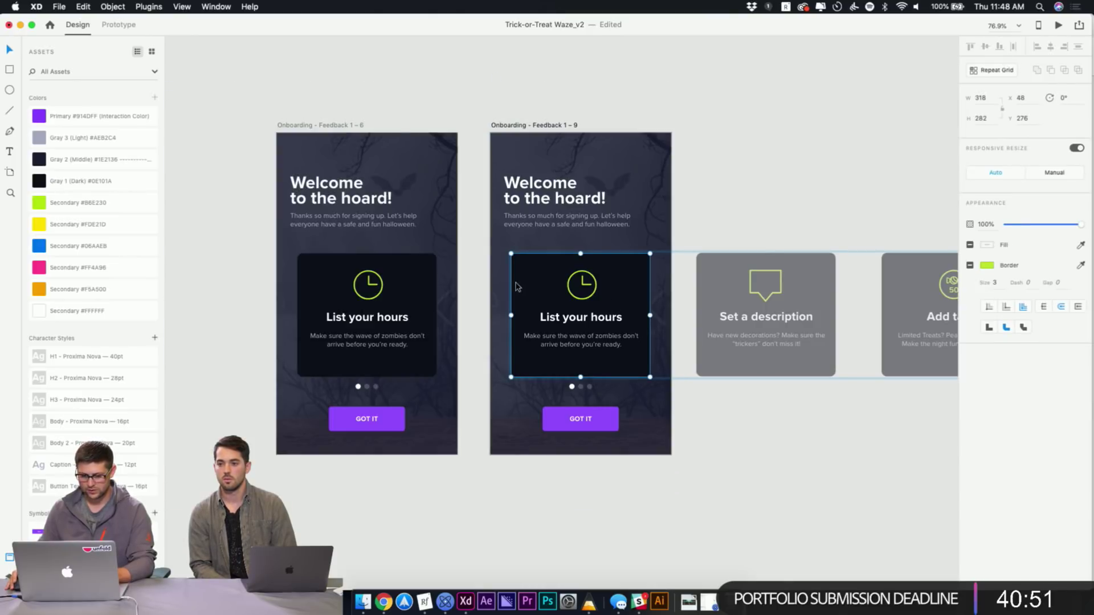
scroll(506, 275, up, 5)
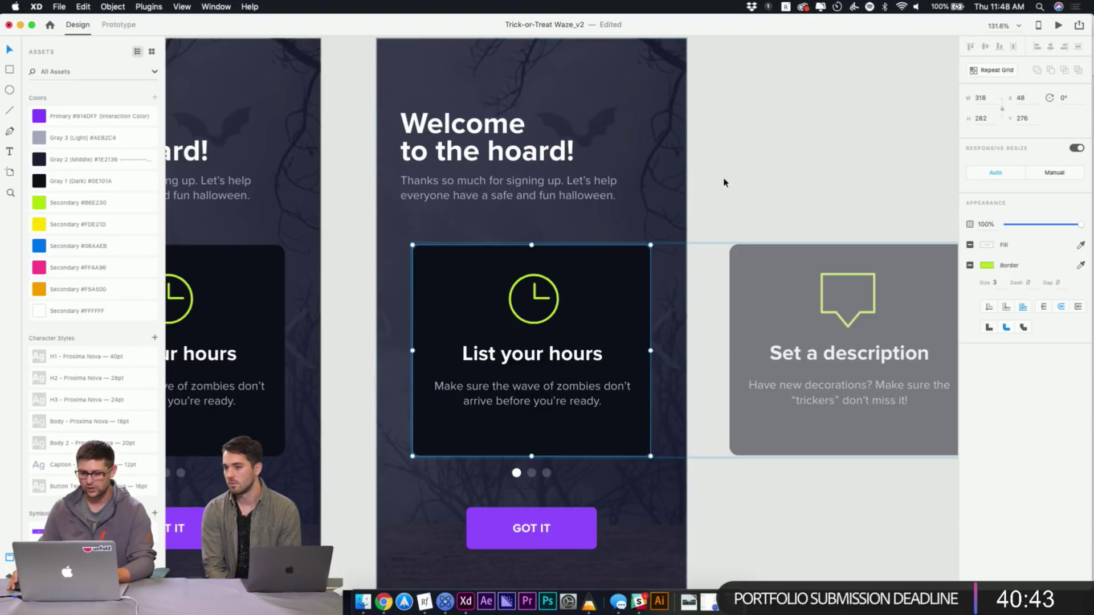
click(780, 282)
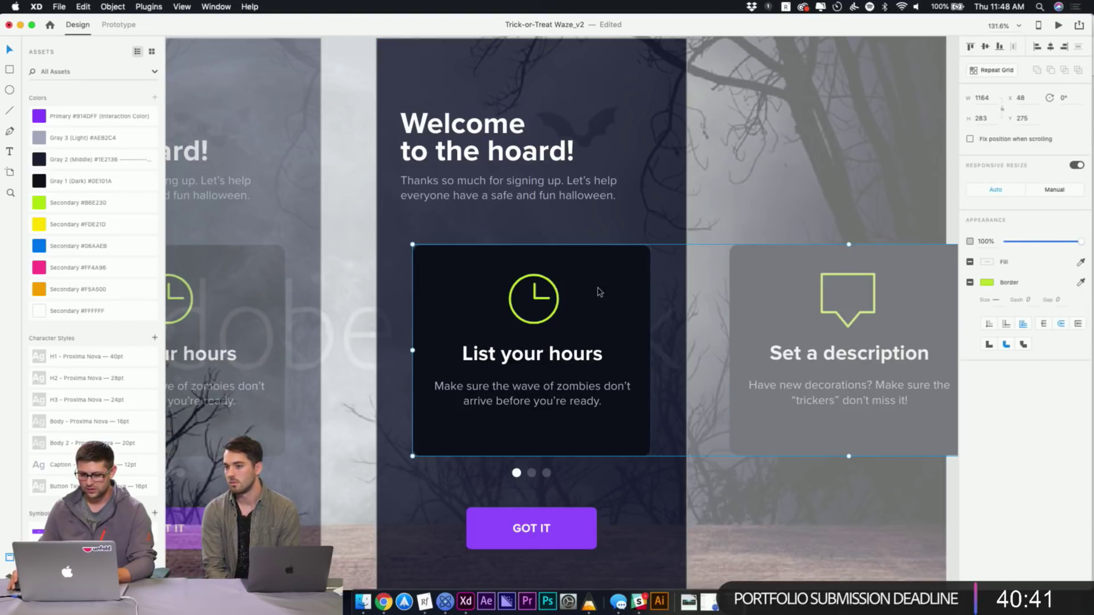
drag(599, 292, 295, 289)
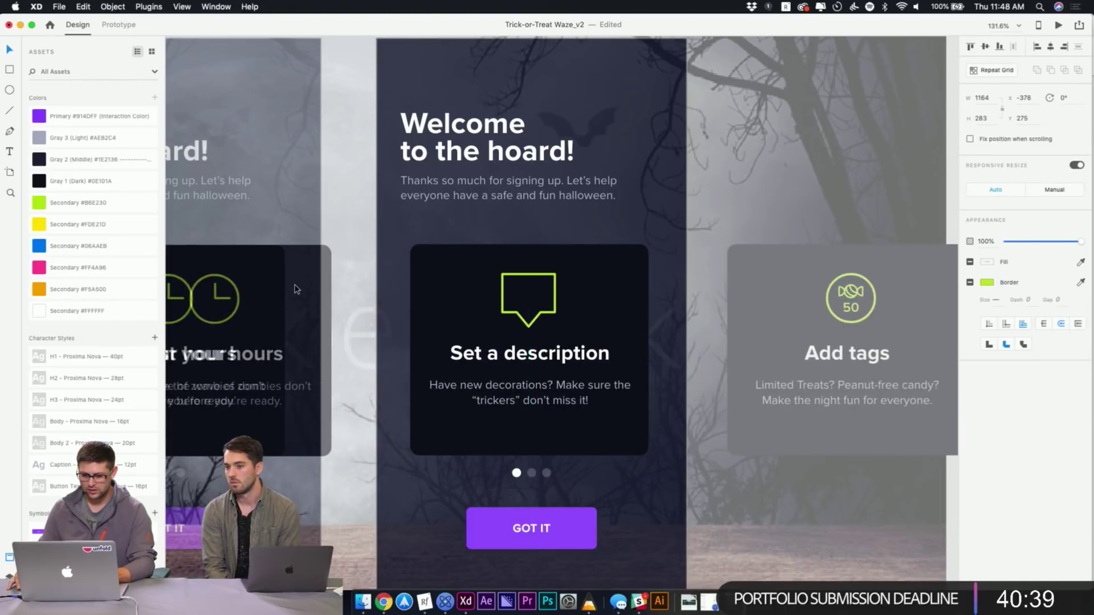
double_click(430, 317)
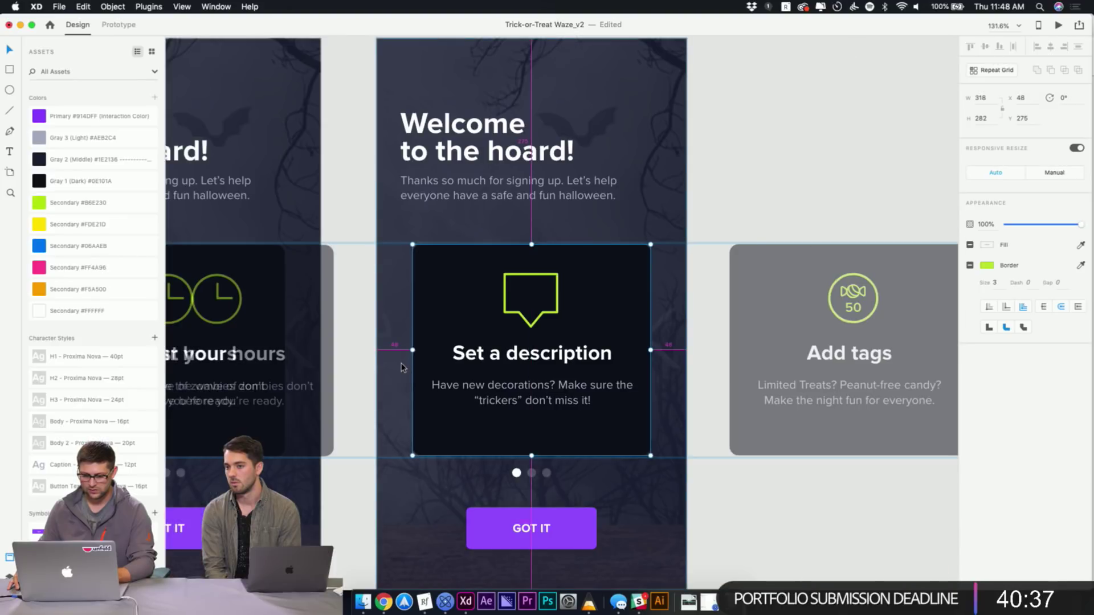
click(764, 202)
Duplicate the Onboarding – Feedback 1 – 9 artboard to its right
scroll(764, 207, down, 3)
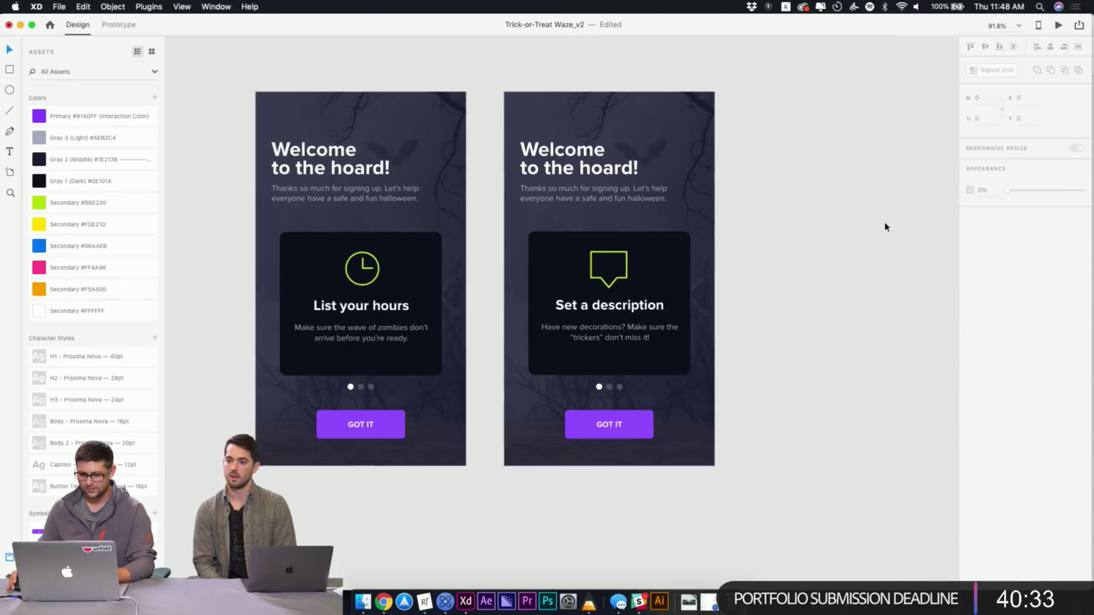
scroll(884, 227, down, 1)
click(566, 98)
drag(566, 97, 799, 85)
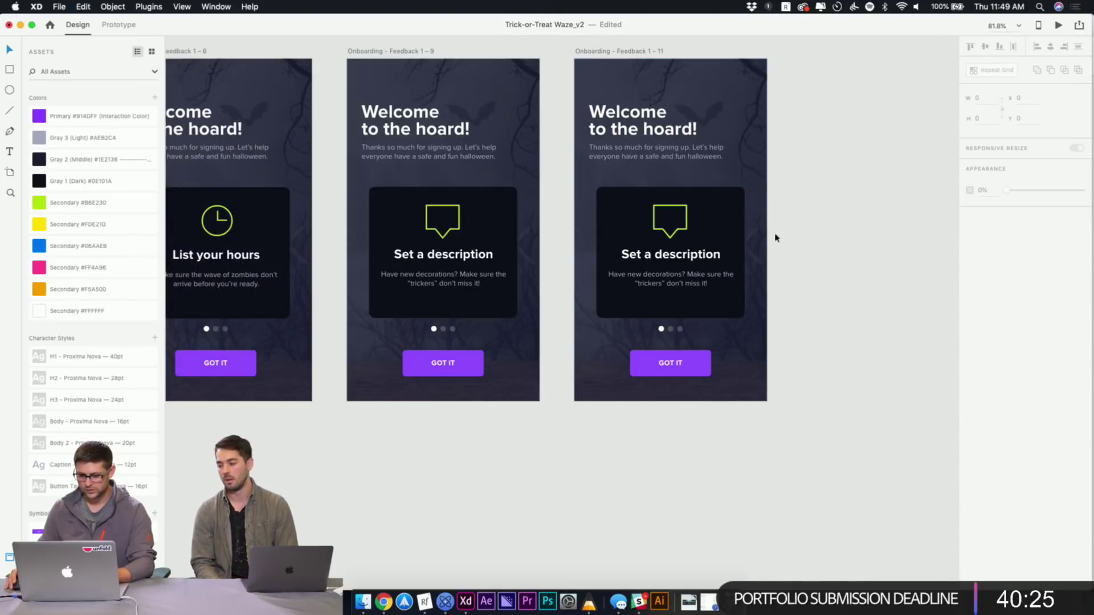
Shift the card group left to about X -792 on the newest artboard so the Add tags card falls inside it
click(692, 216)
drag(717, 231, 527, 231)
key(alt)
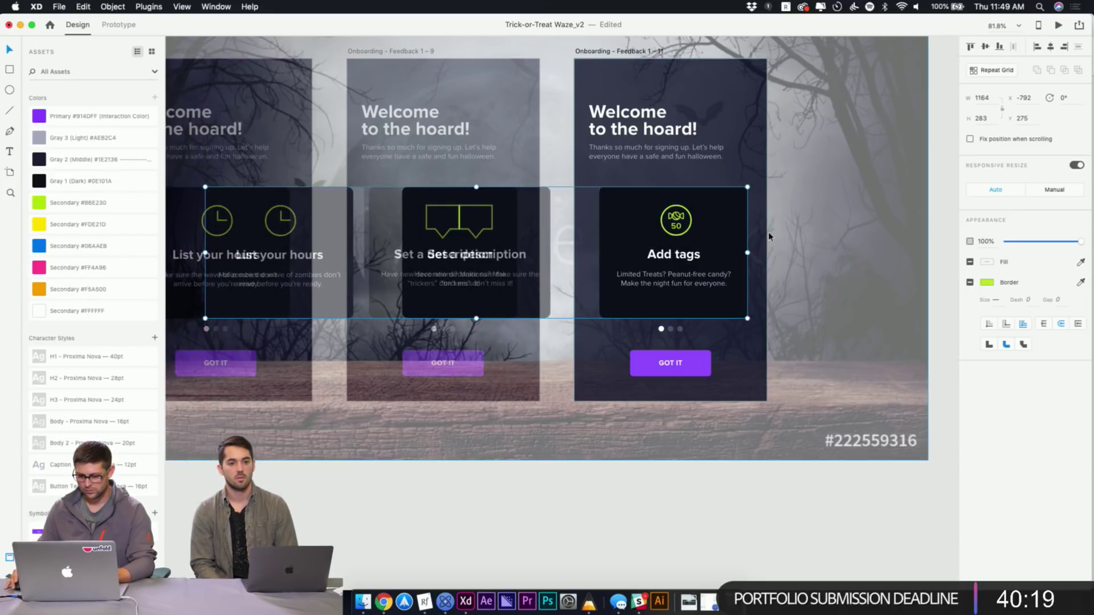
Nudge the card group on Onboarding – Feedback 1 – 11 left to X -798, placing the Add tags card at X 48
scroll(712, 256, up, 5)
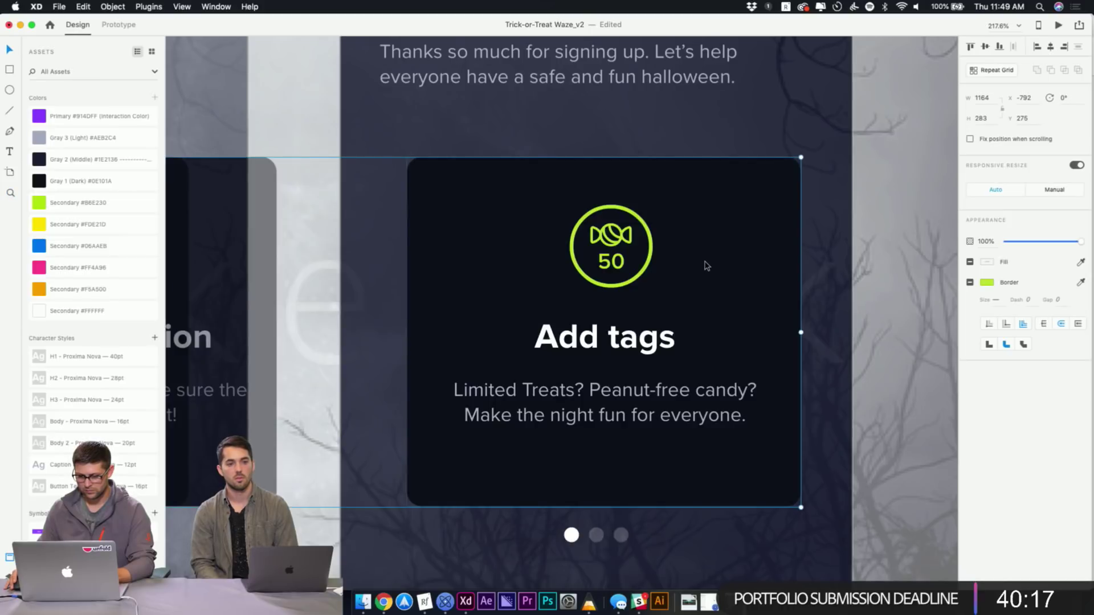
double_click(707, 266)
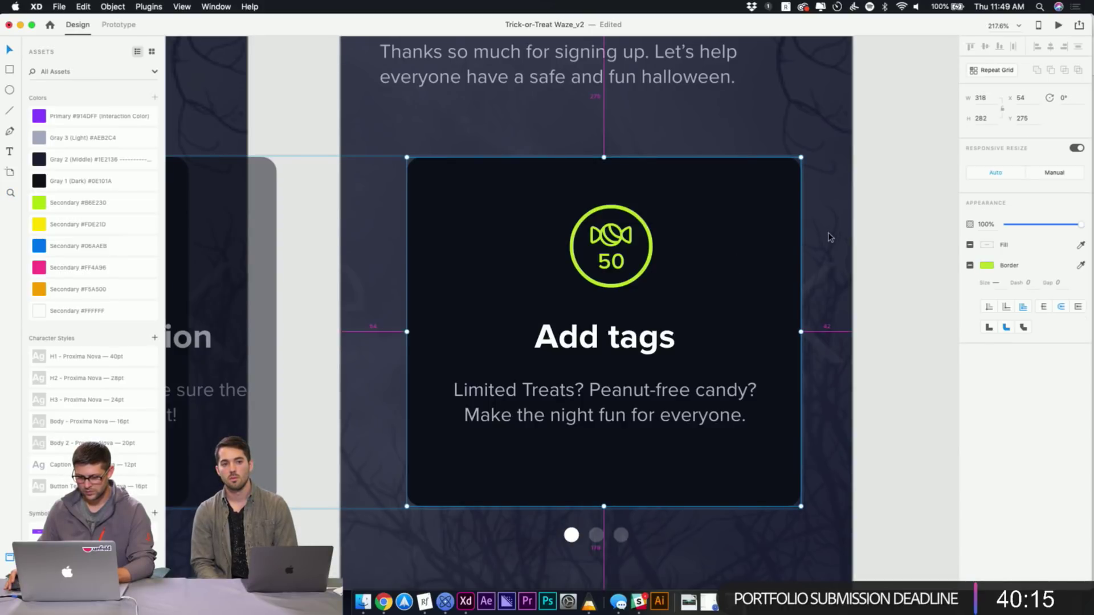
key(Escape)
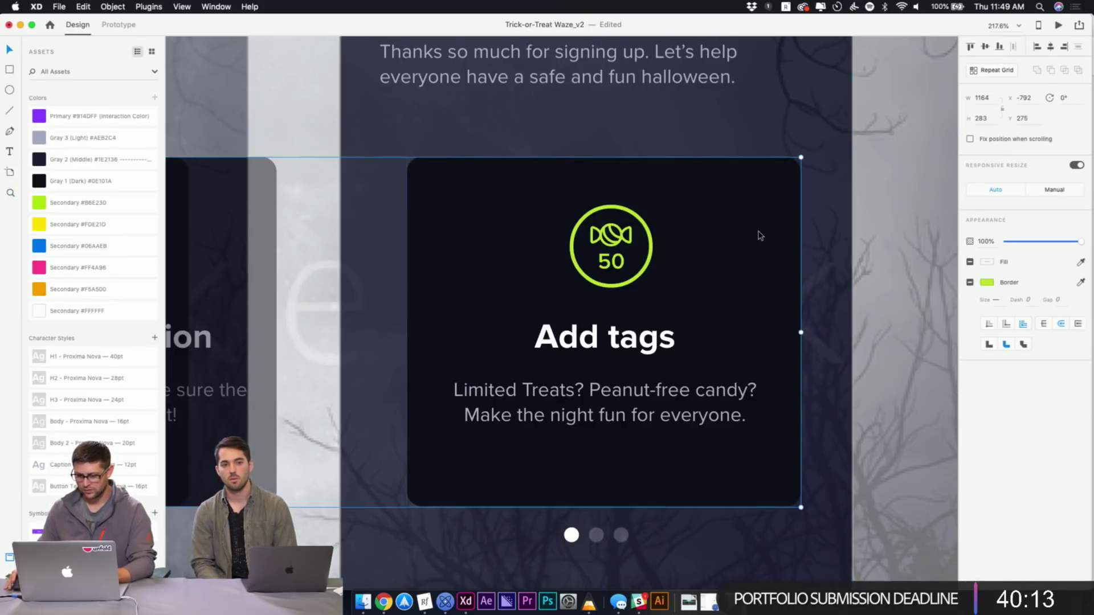
key(Left)
key(Left)
key(Left)
key(Left)
key(Left)
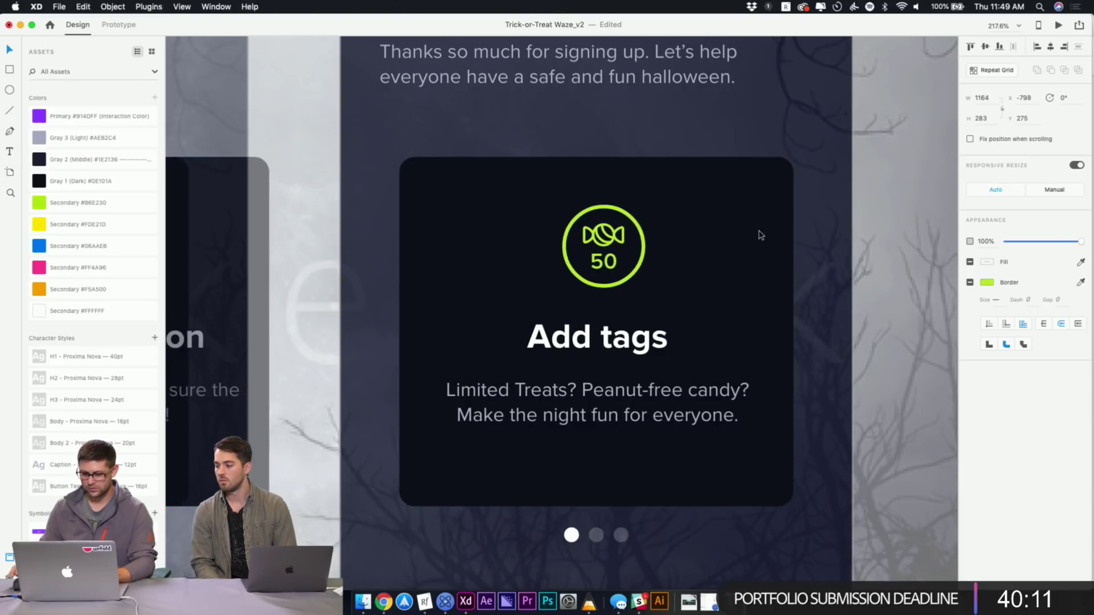
double_click(738, 280)
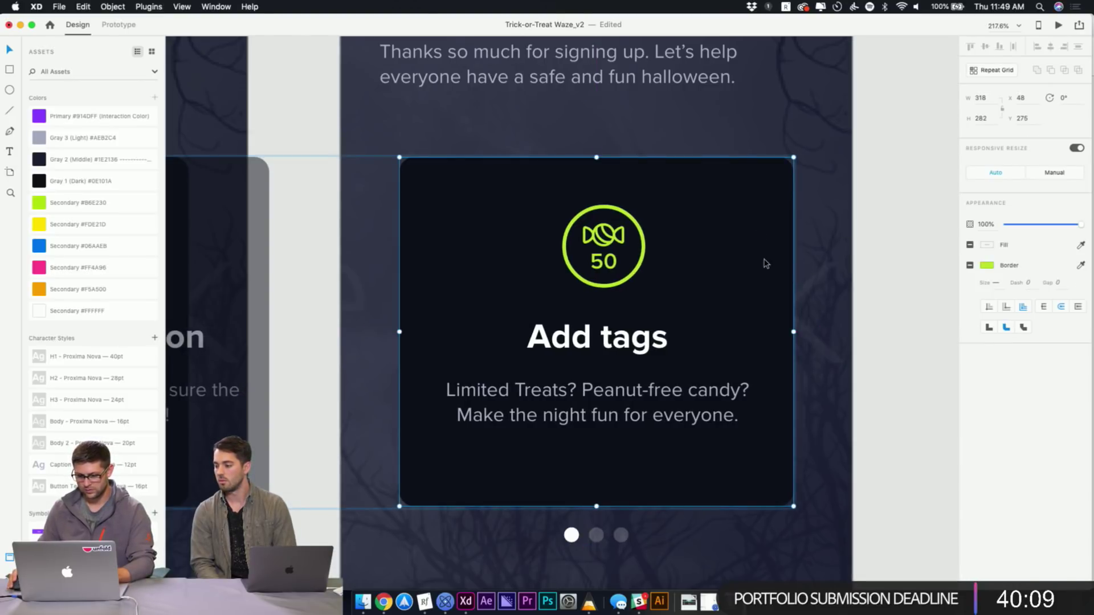
scroll(759, 260, down, 5)
click(806, 194)
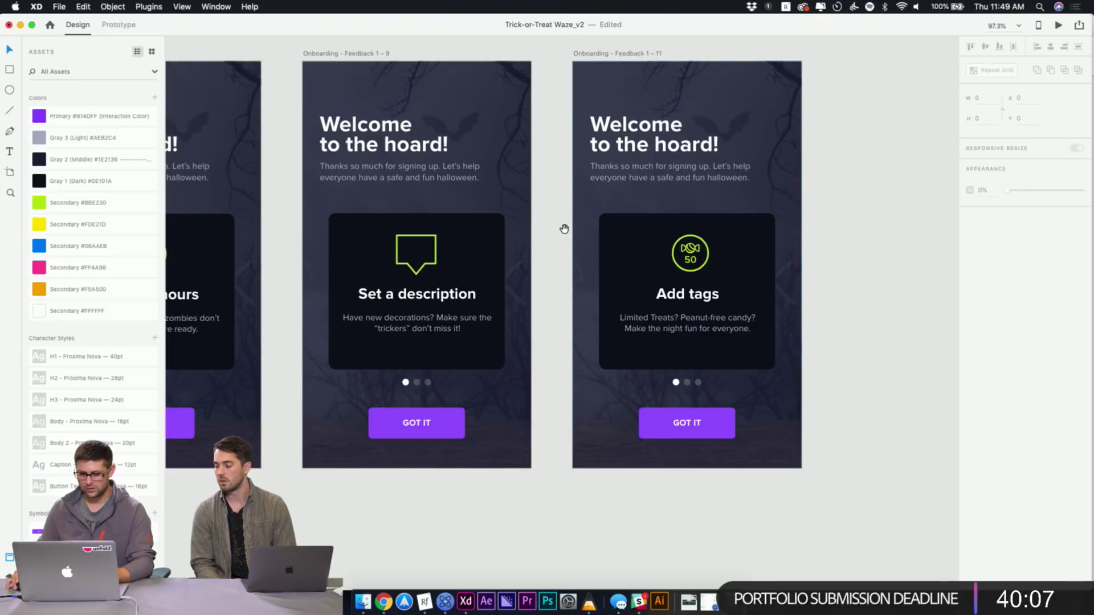
Deselect the onboarding card group and switch the document to Prototype mode
drag(565, 228, 777, 275)
click(335, 284)
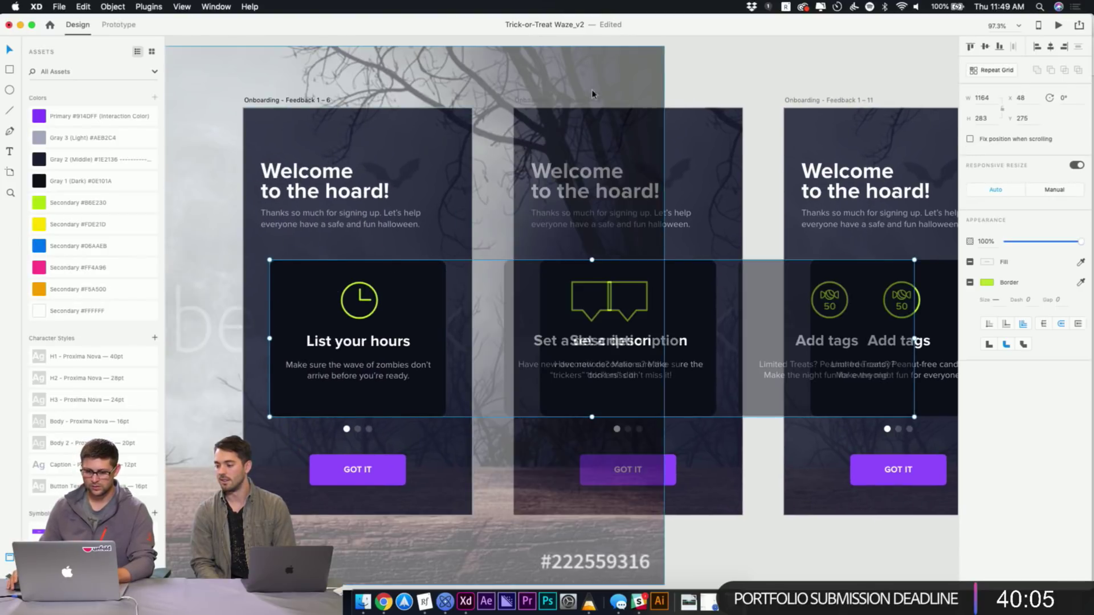
click(474, 121)
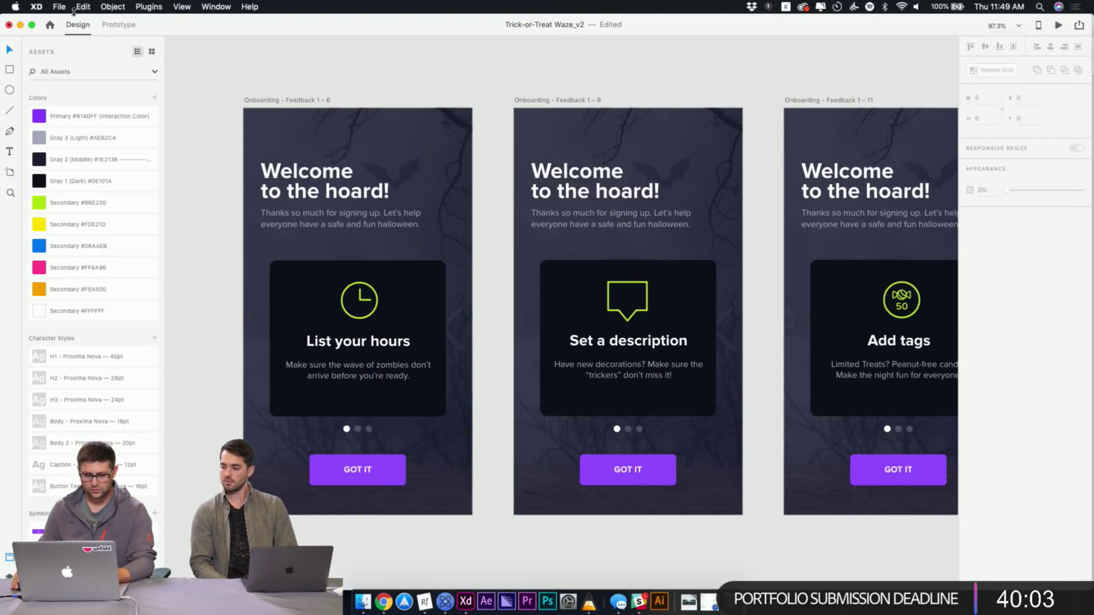
key(ctrl+Tab)
click(397, 314)
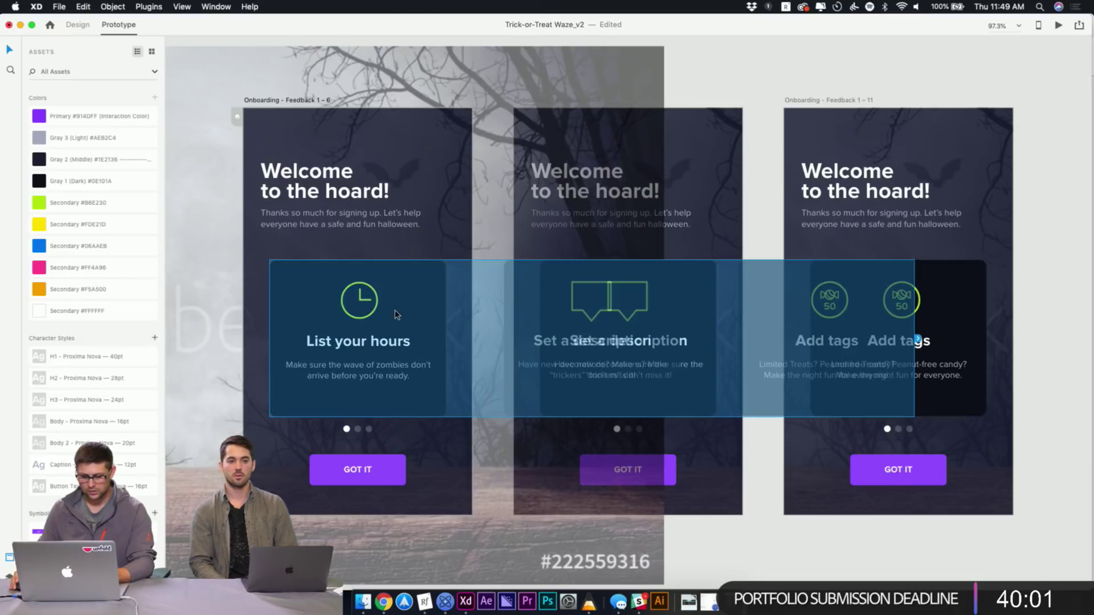
drag(917, 341, 753, 287)
click(452, 61)
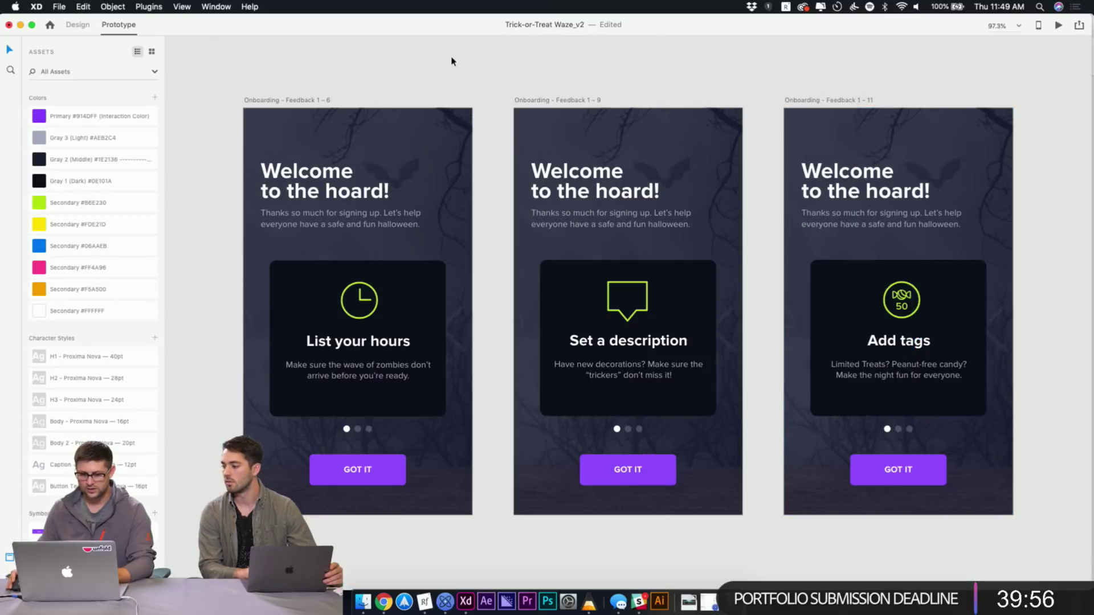
Move the Onboarding – Feedback 1 – 11 and 1 – 9 artboards farther right, widening the gap after Onboarding – Feedback 1 – 6
click(580, 101)
scroll(579, 102, down, 5)
click(763, 131)
drag(763, 132, 1003, 133)
drag(634, 132, 800, 136)
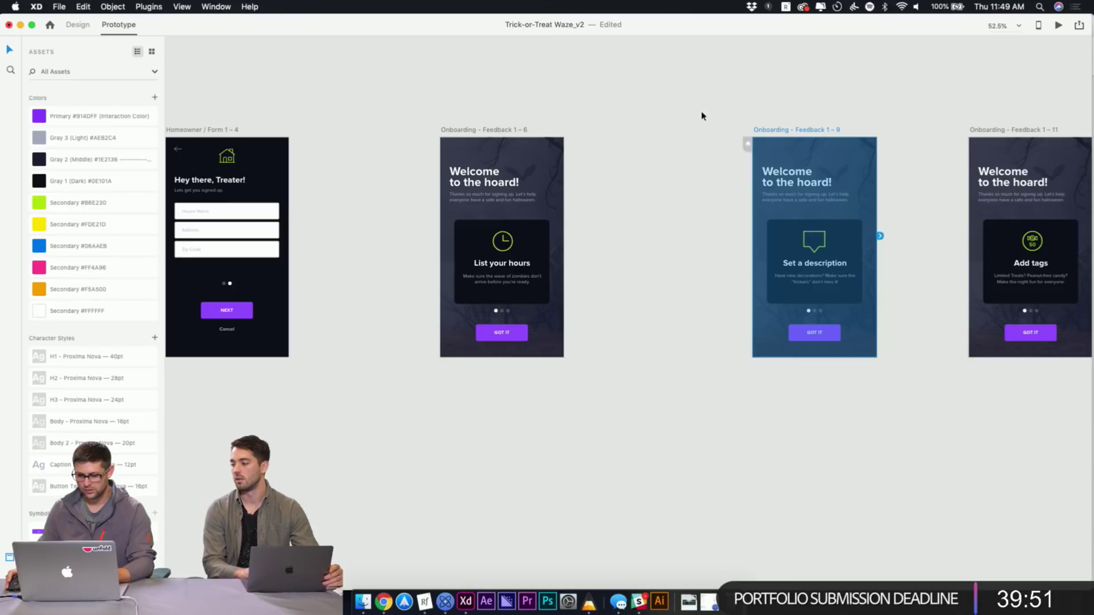
Link the card group on Onboarding – Feedback 1 – 6 to Onboarding – Feedback 1 – 9 with a Drag trigger and Auto-Animate action
click(509, 239)
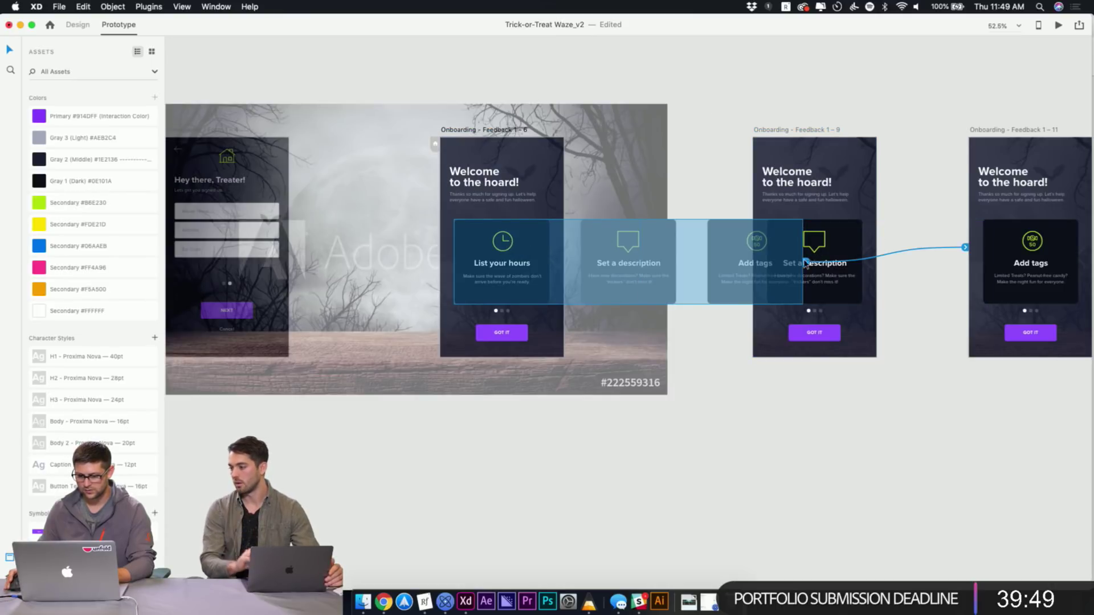
drag(964, 249, 814, 206)
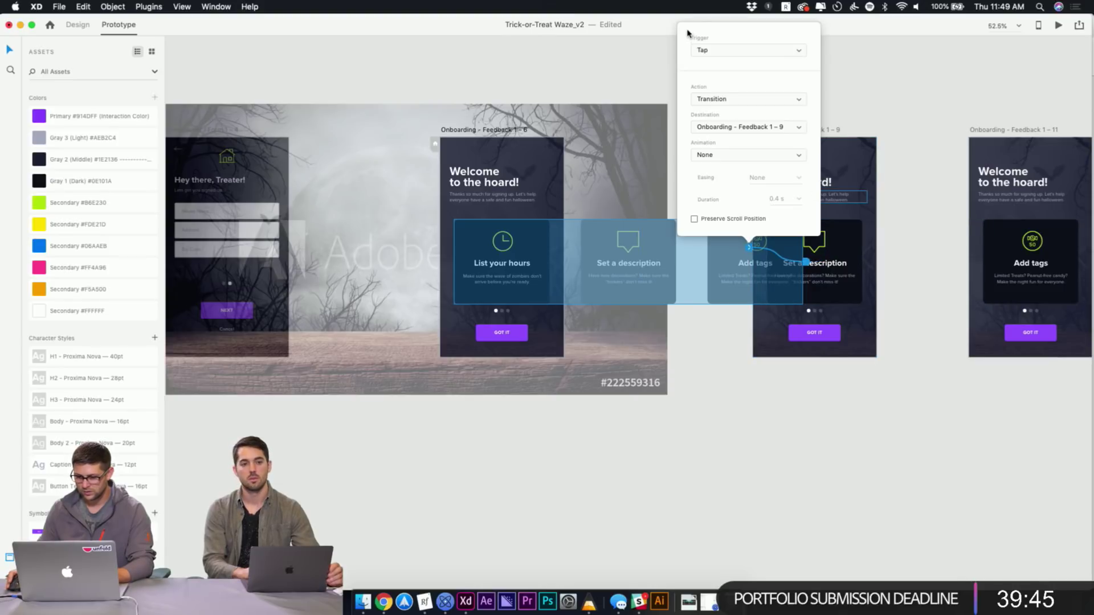
click(712, 51)
click(715, 56)
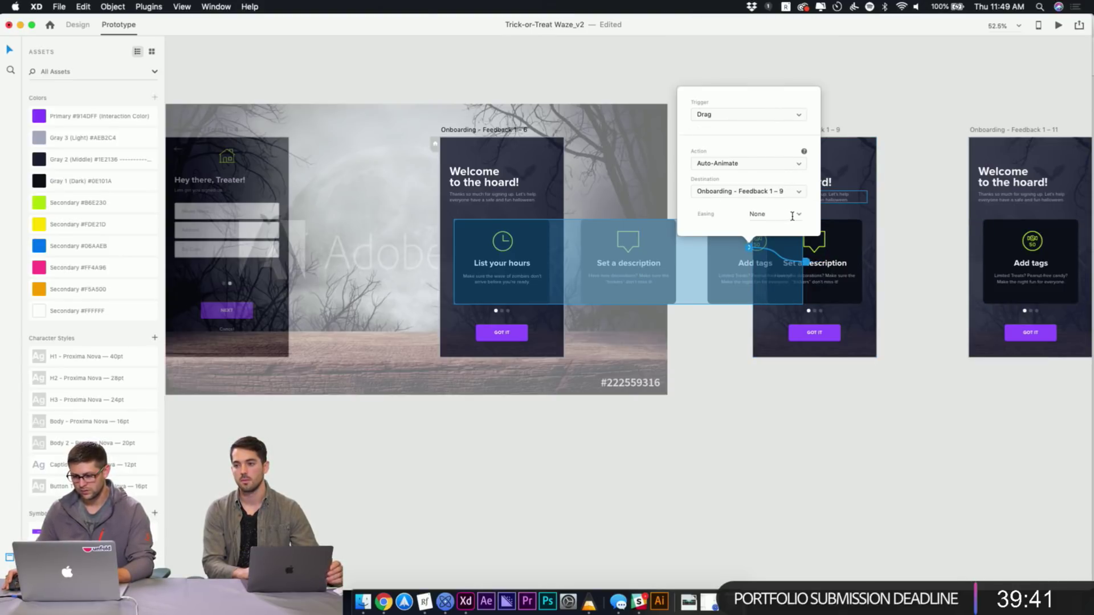
click(821, 68)
Rename the card group layer on Onboarding – Feedback 1 – 6 to Cards
click(495, 255)
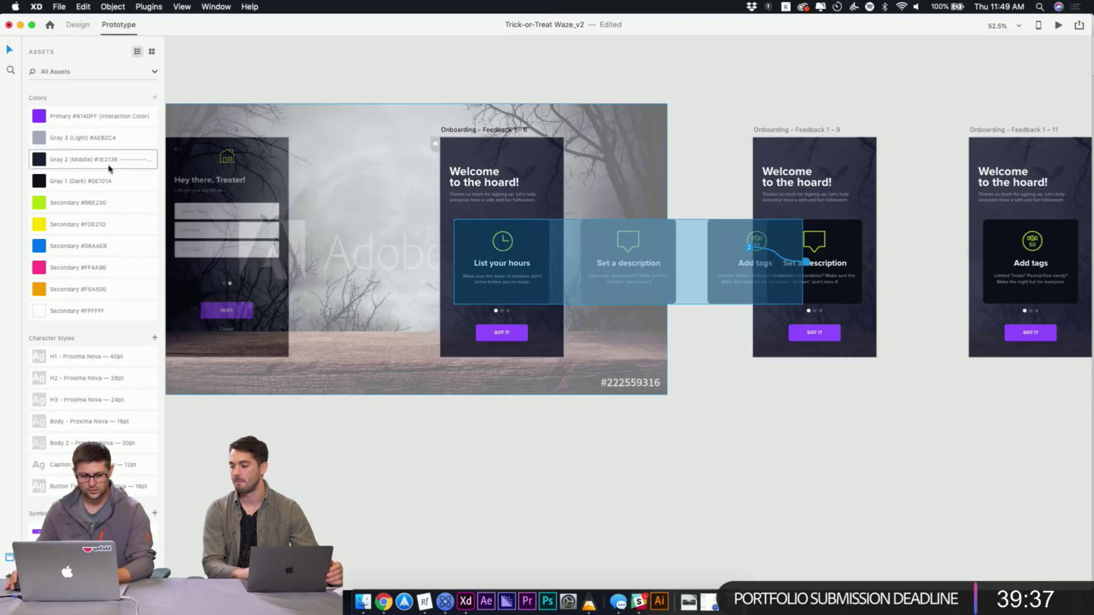
key(super+y)
double_click(60, 88)
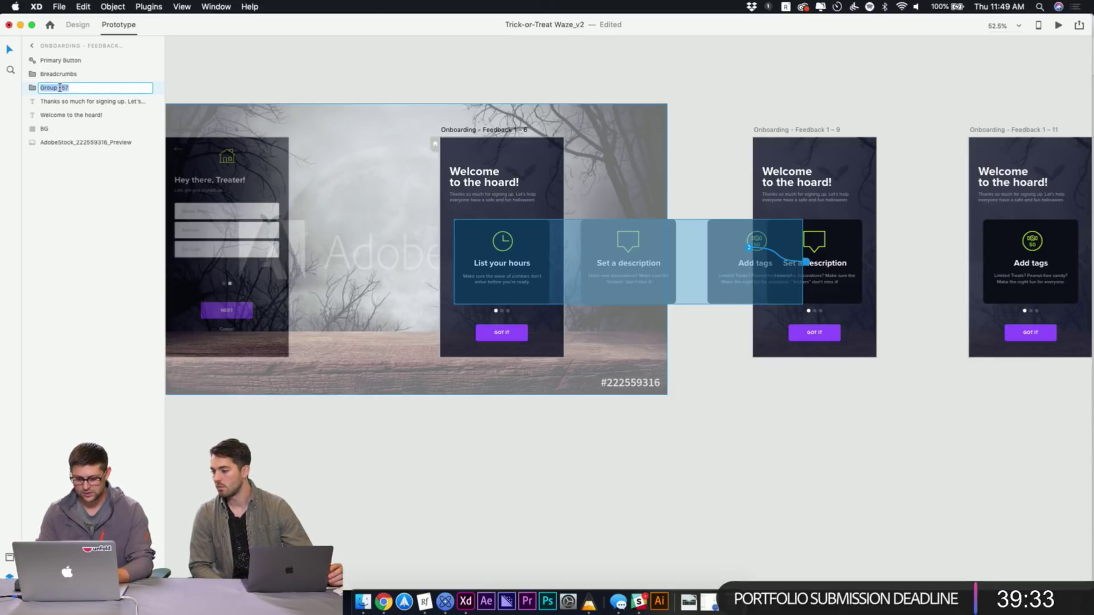
text(C)
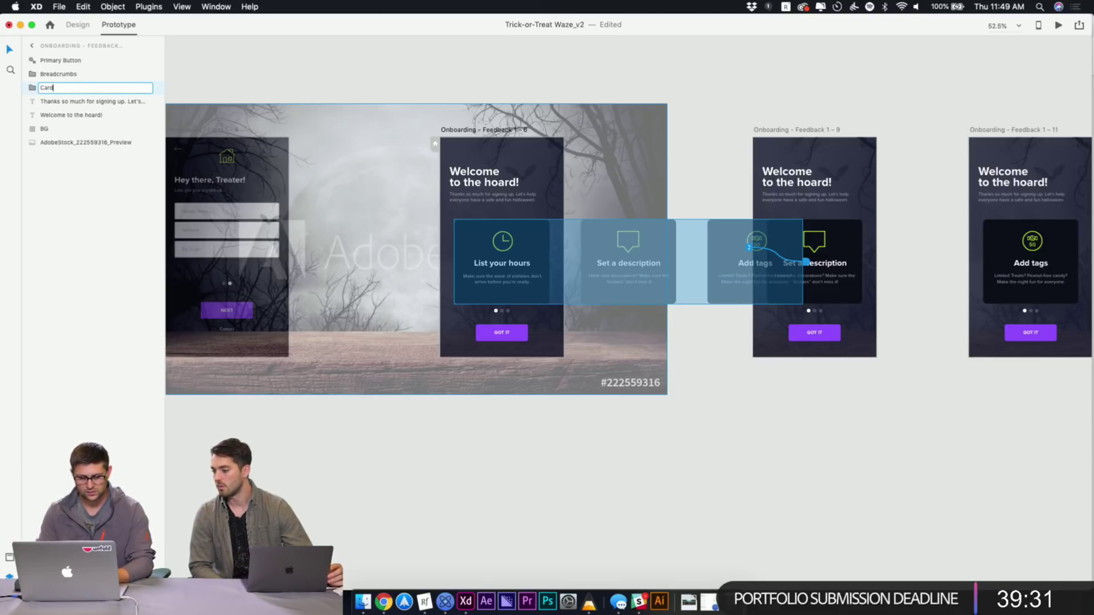
text(ard)
key(Return)
key(Escape)
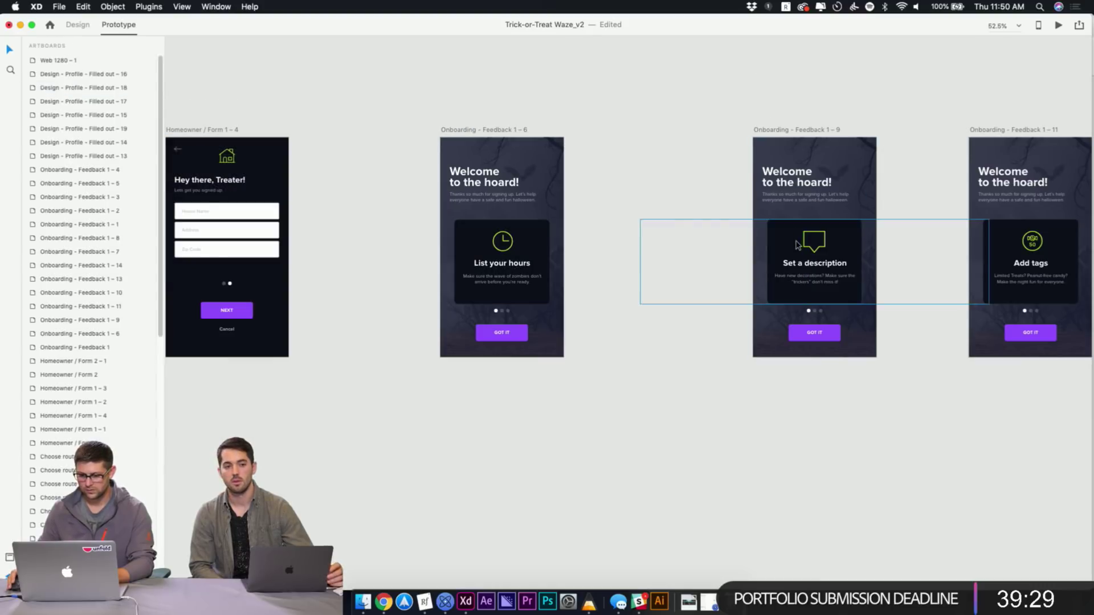
Rename the matching card group layer on Onboarding – Feedback 1 – 9 to Cards
click(796, 245)
double_click(66, 89)
text(C)
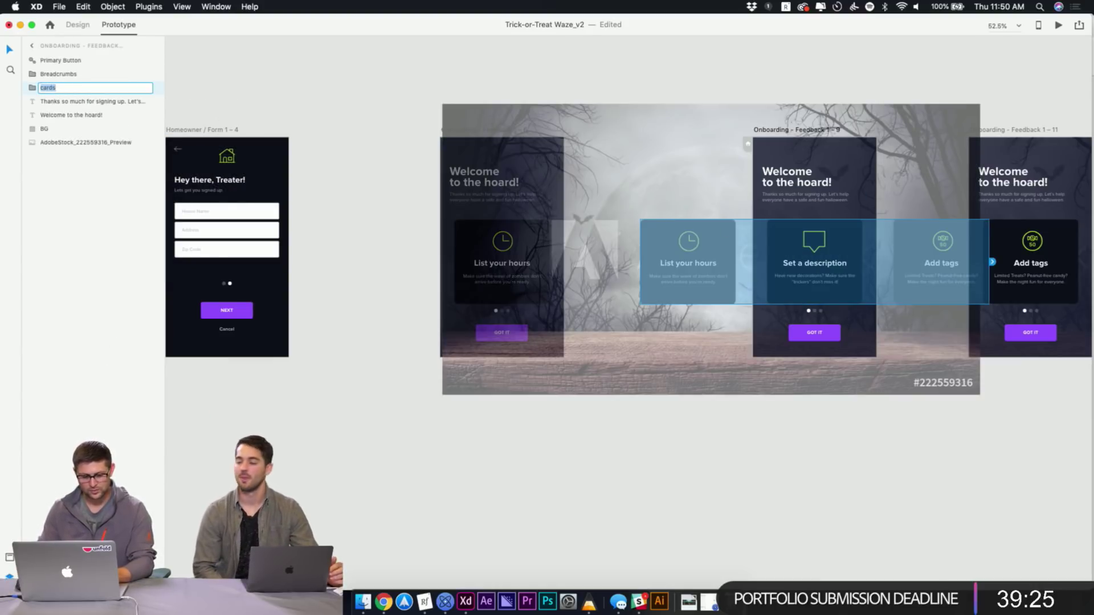
text(ard)
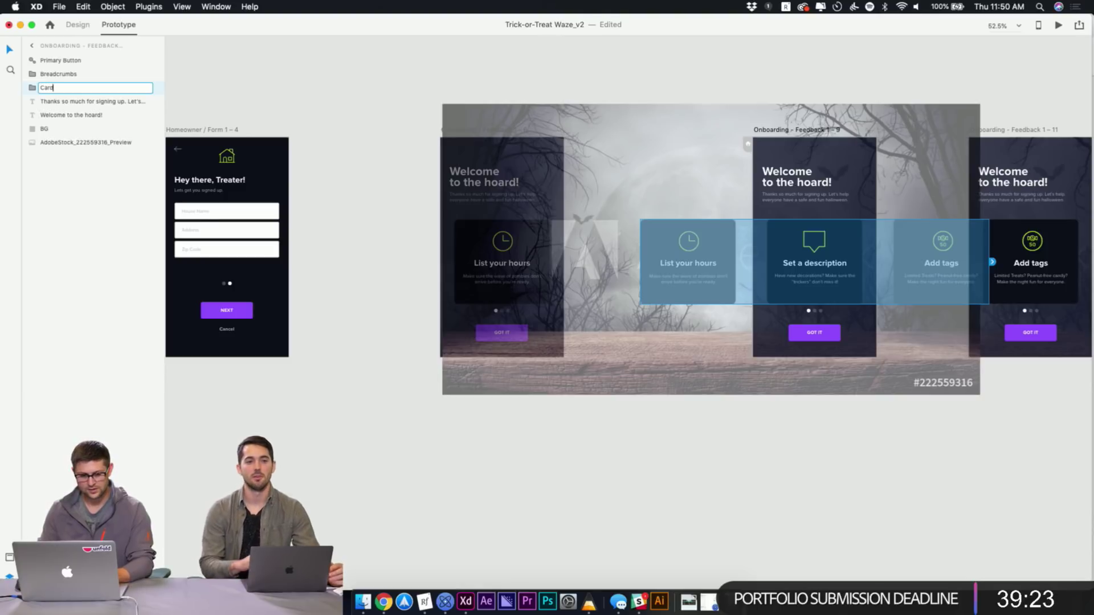
key(Return)
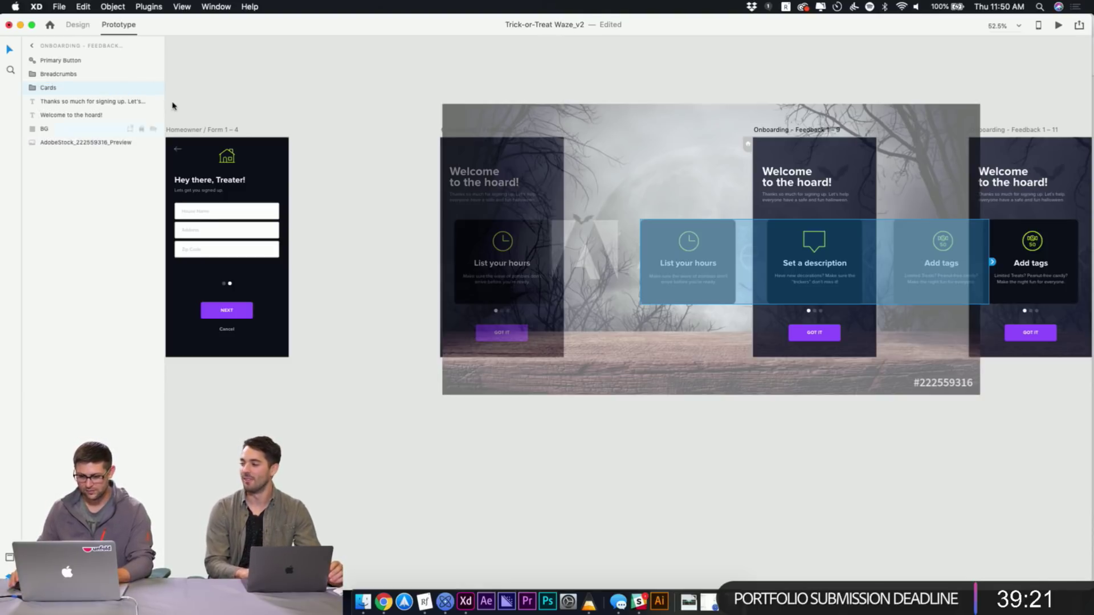
key(Escape)
Rename the card group layer on Onboarding – Feedback 1 – 11 to Cards
scroll(883, 95, right, 5)
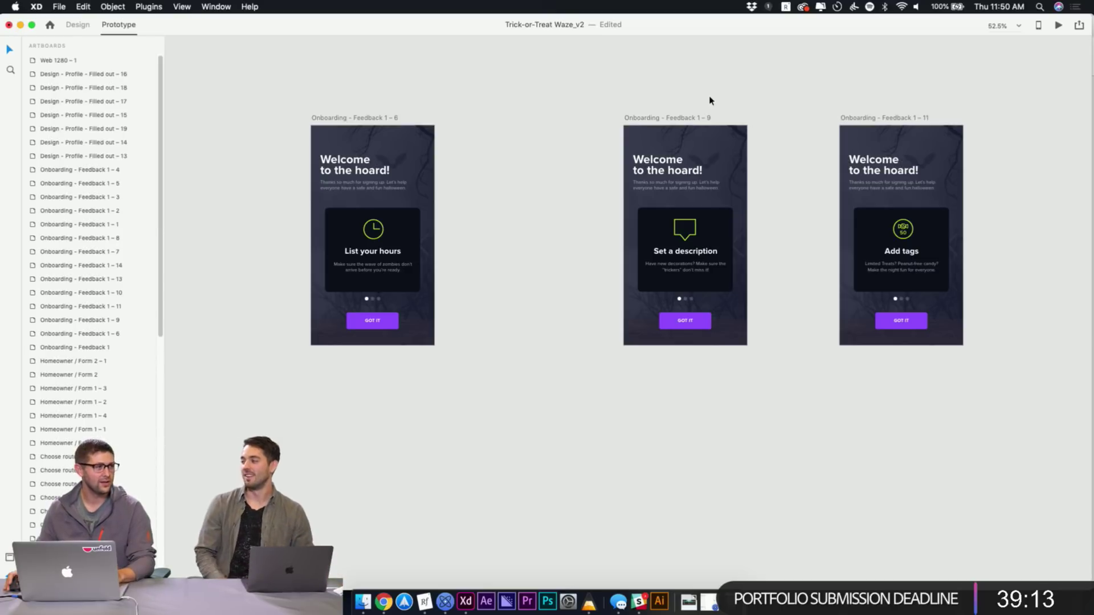
click(712, 223)
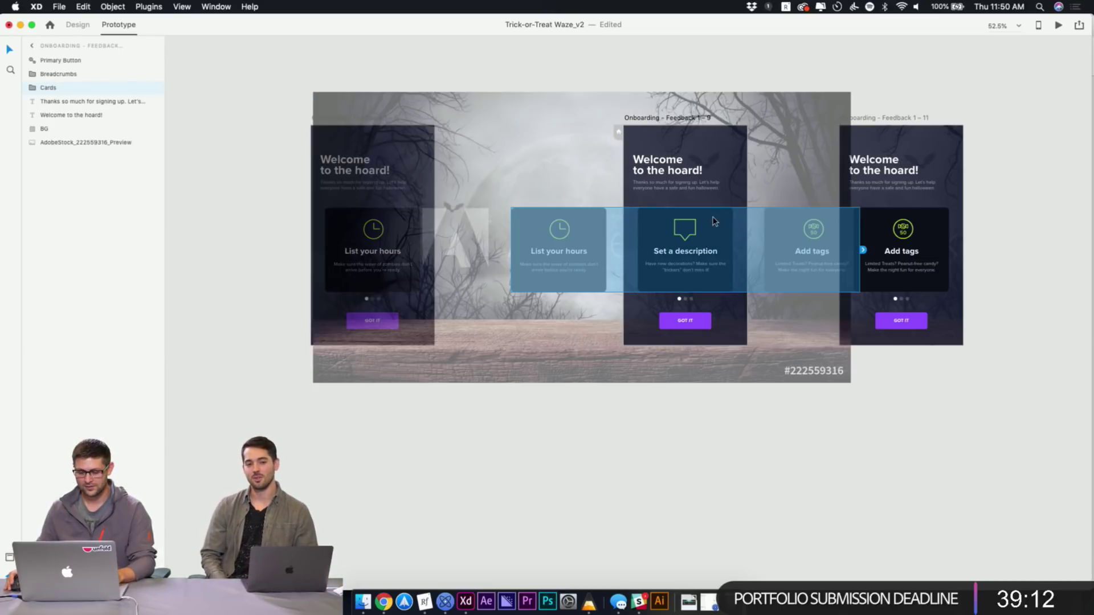
click(788, 49)
click(914, 223)
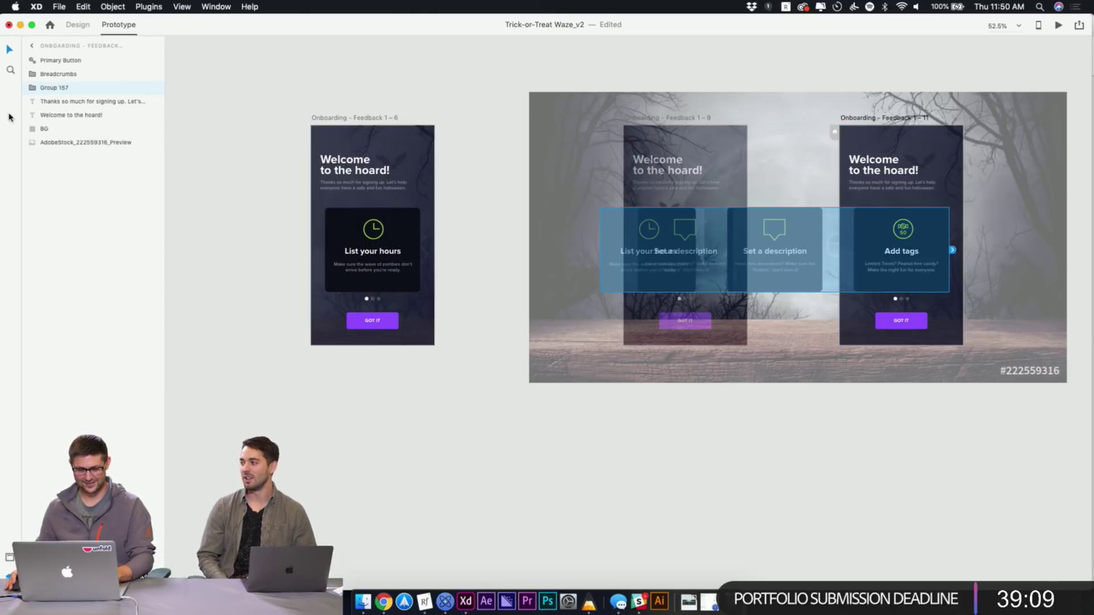
double_click(52, 88)
text(Cards)
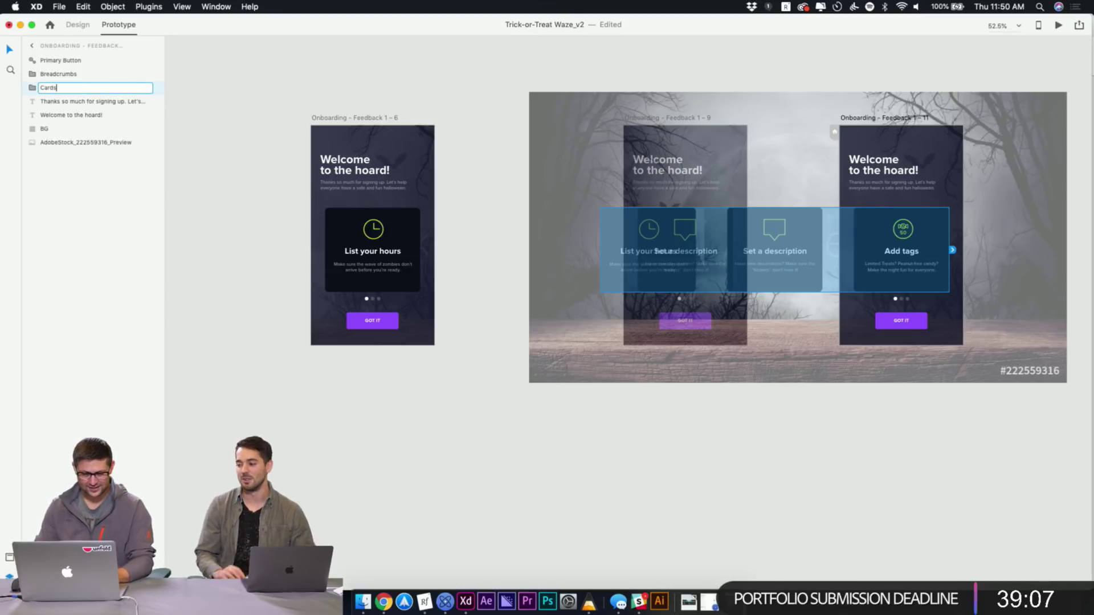
click(280, 64)
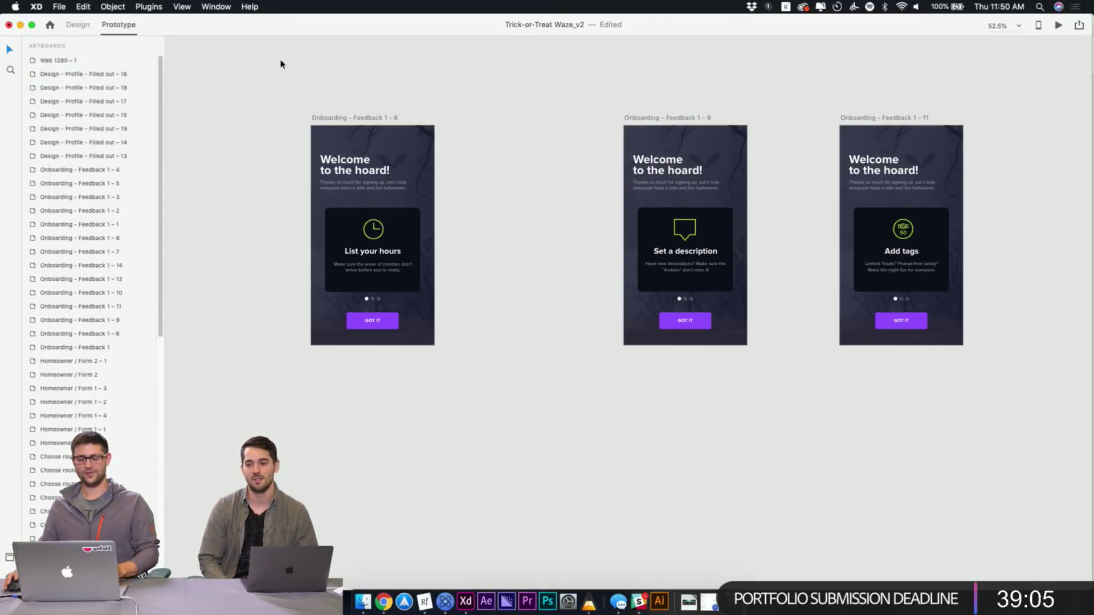
Check the layer name of the card group on each of the three onboarding artboards
click(346, 221)
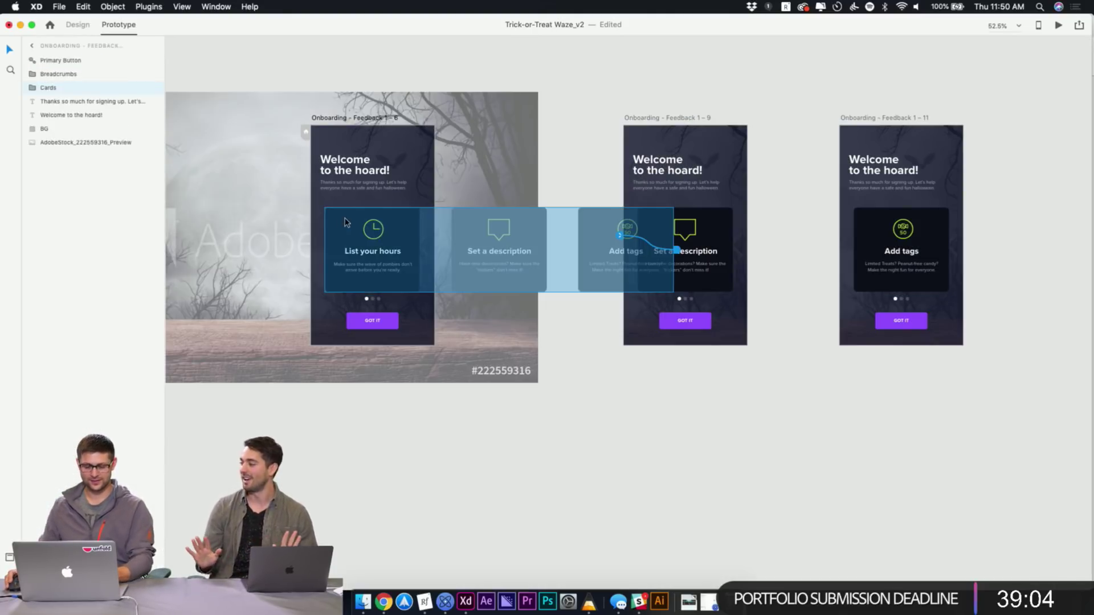
click(525, 62)
click(649, 228)
click(644, 81)
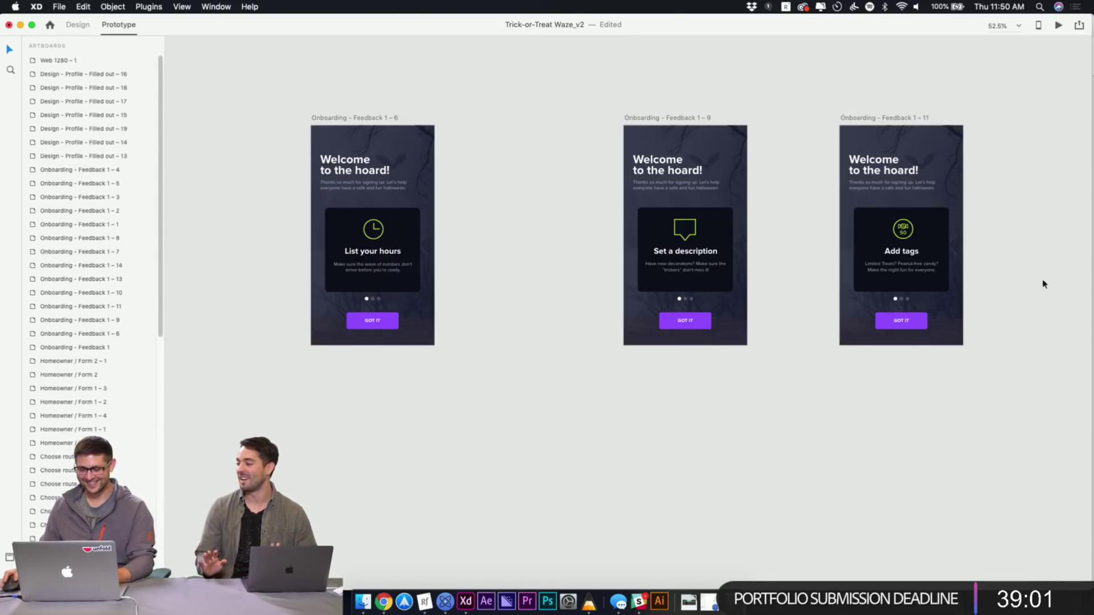
click(915, 236)
click(770, 77)
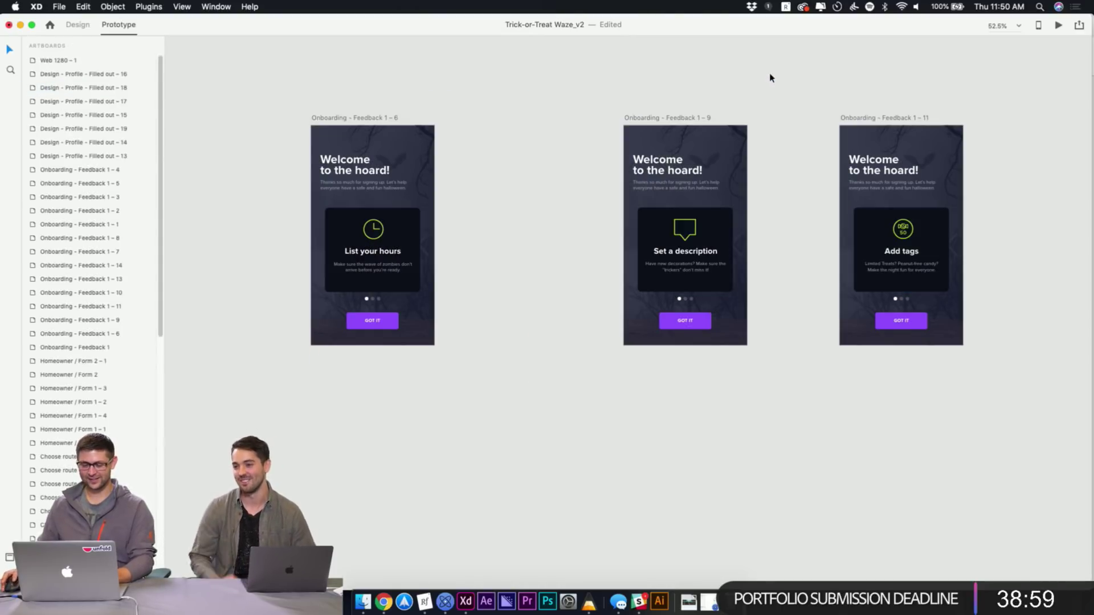
click(694, 252)
click(691, 77)
key(super+z)
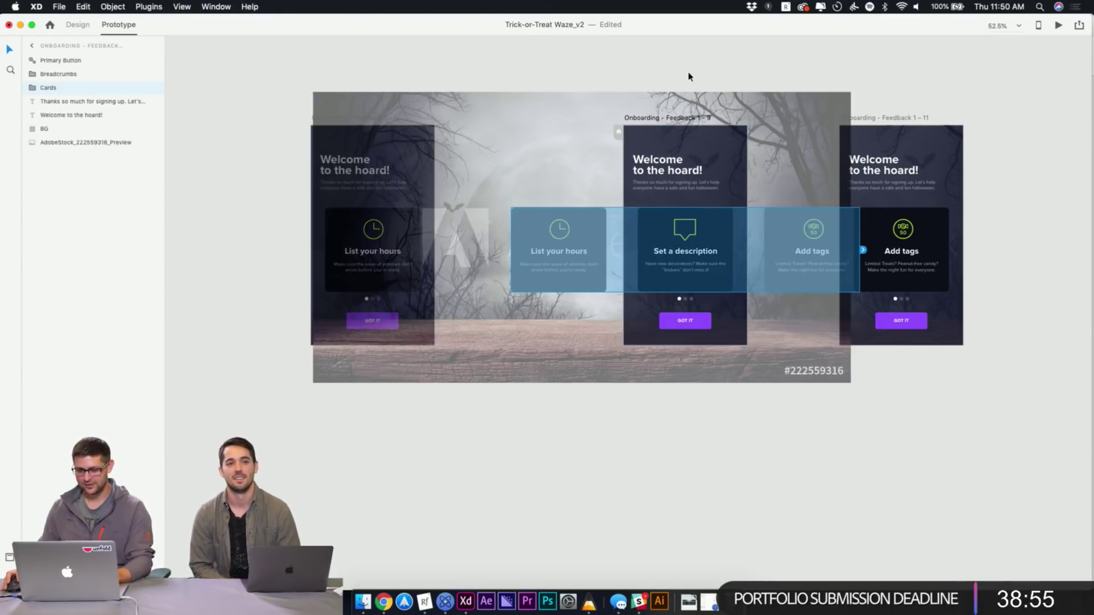
click(689, 68)
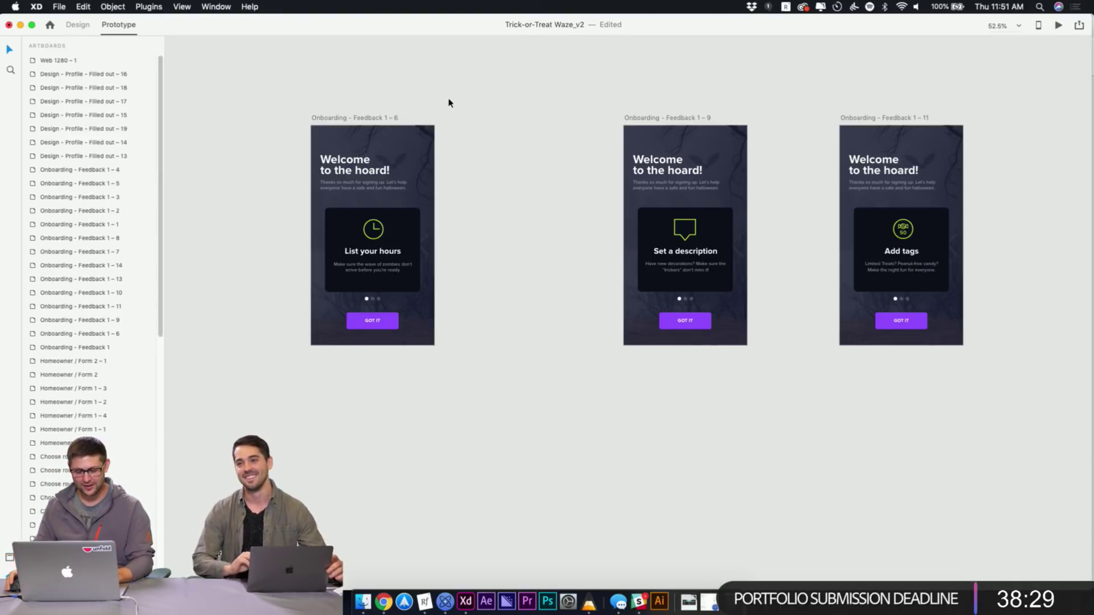
Link the Cards group on Onboarding – Feedback 1 – 9 to Onboarding – Feedback 1 – 11 with a Drag trigger, Auto-Animate action and no easing
click(387, 271)
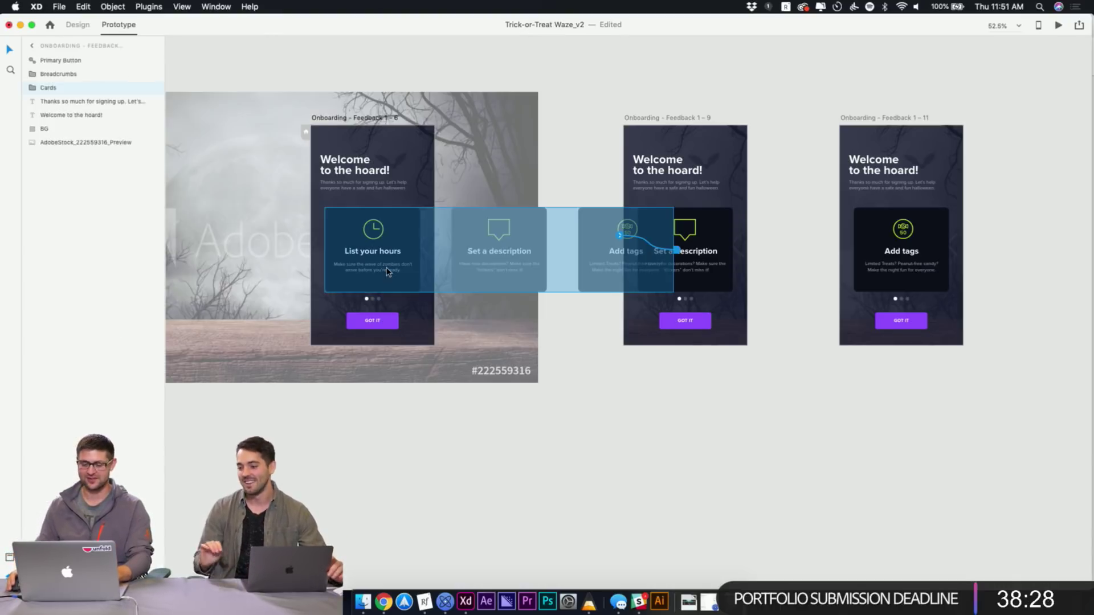
click(609, 69)
click(740, 247)
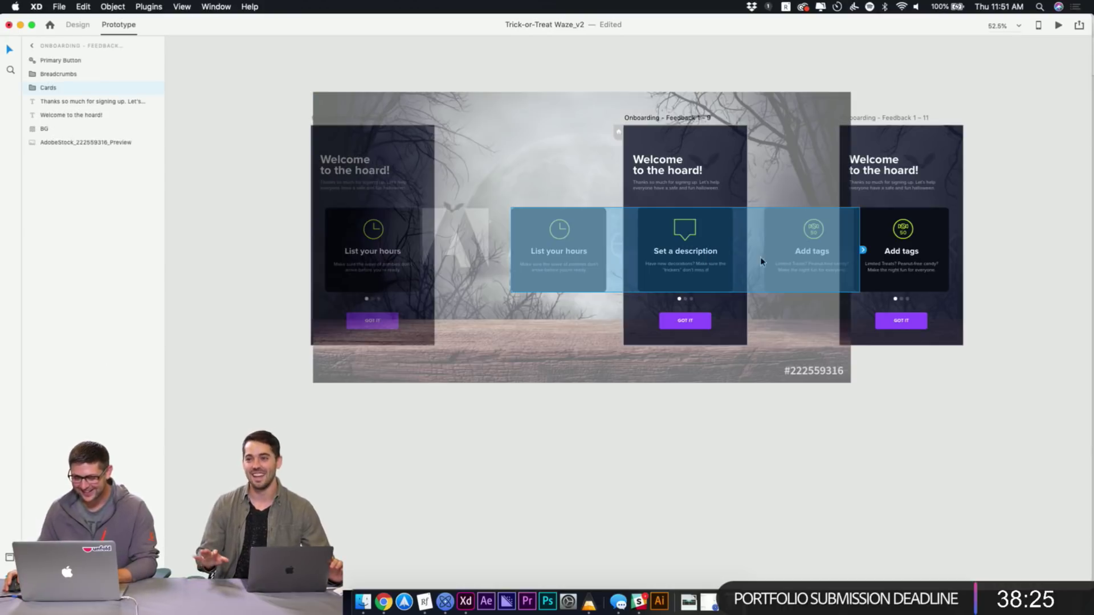
drag(861, 250, 891, 139)
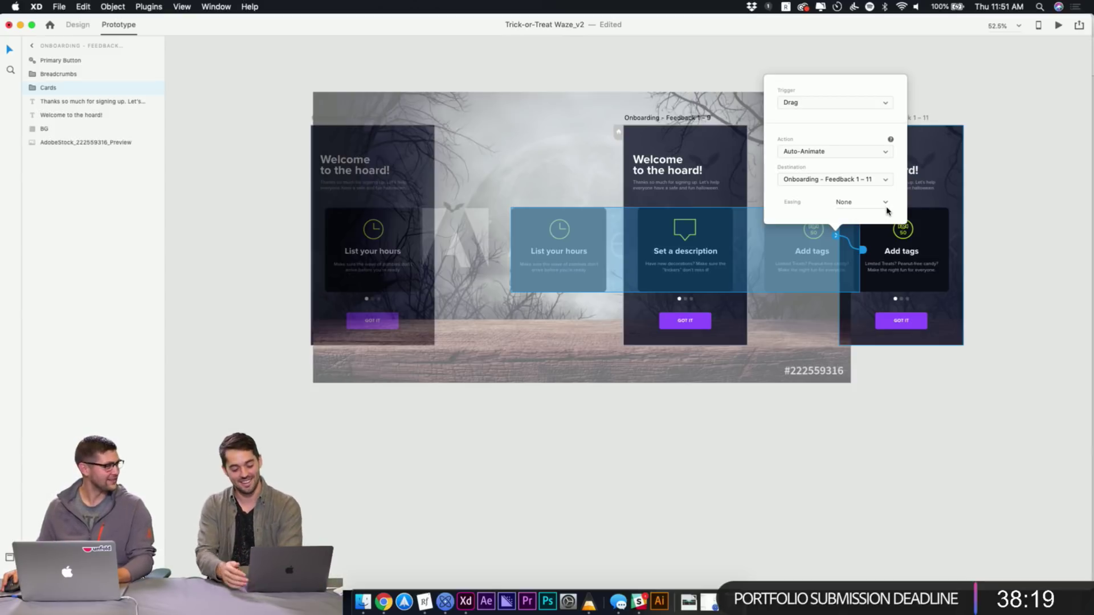
click(940, 91)
Link the Cards group on Onboarding – Feedback 1 – 11 back to Onboarding – Feedback 1 – 6
click(894, 290)
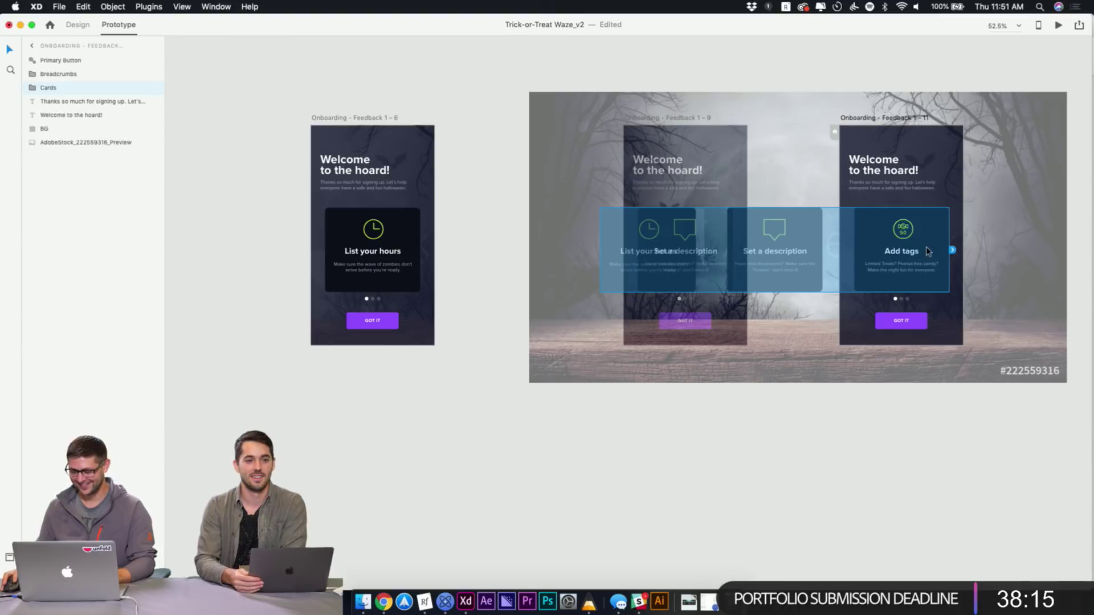
drag(952, 250, 371, 245)
click(506, 68)
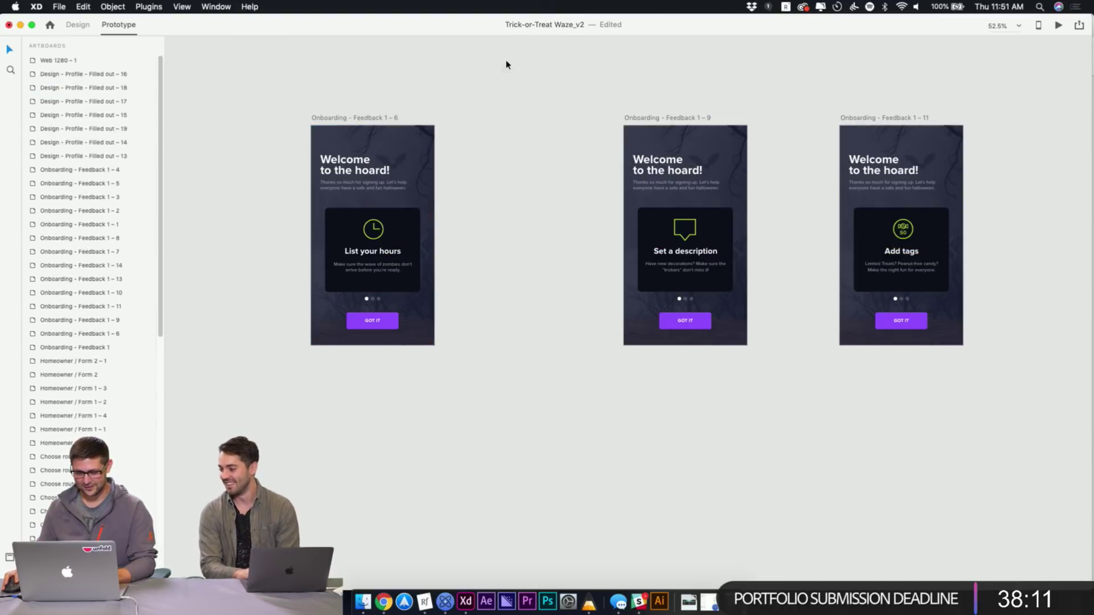
Preview the prototype from Onboarding – Feedback 1 – 6 and swipe the cards through the whole loop
click(366, 120)
click(592, 97)
click(389, 122)
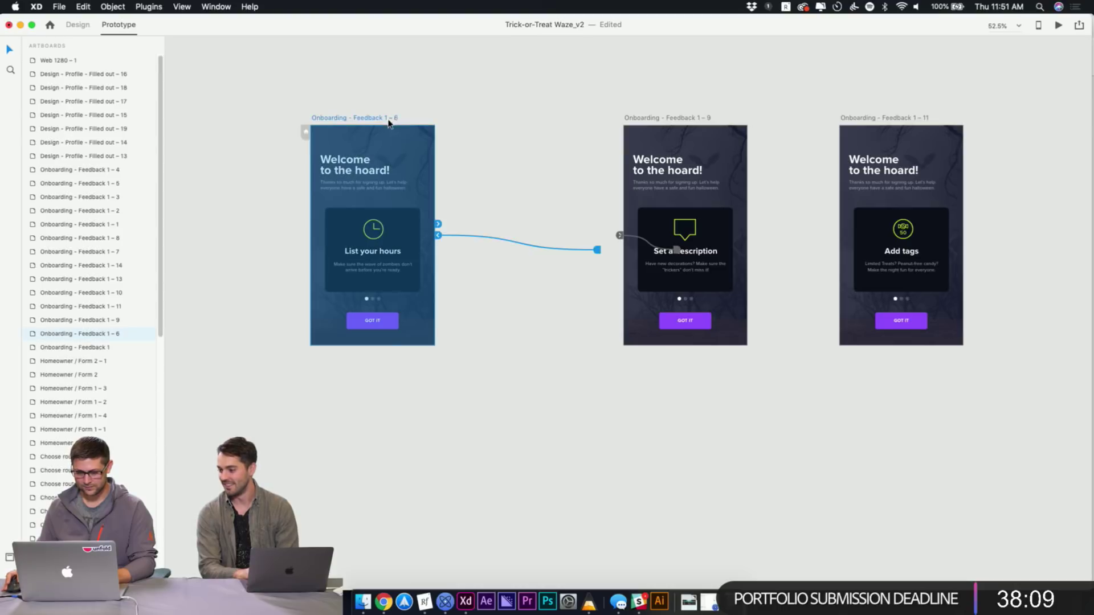
click(1059, 26)
drag(436, 327, 287, 334)
drag(459, 327, 269, 332)
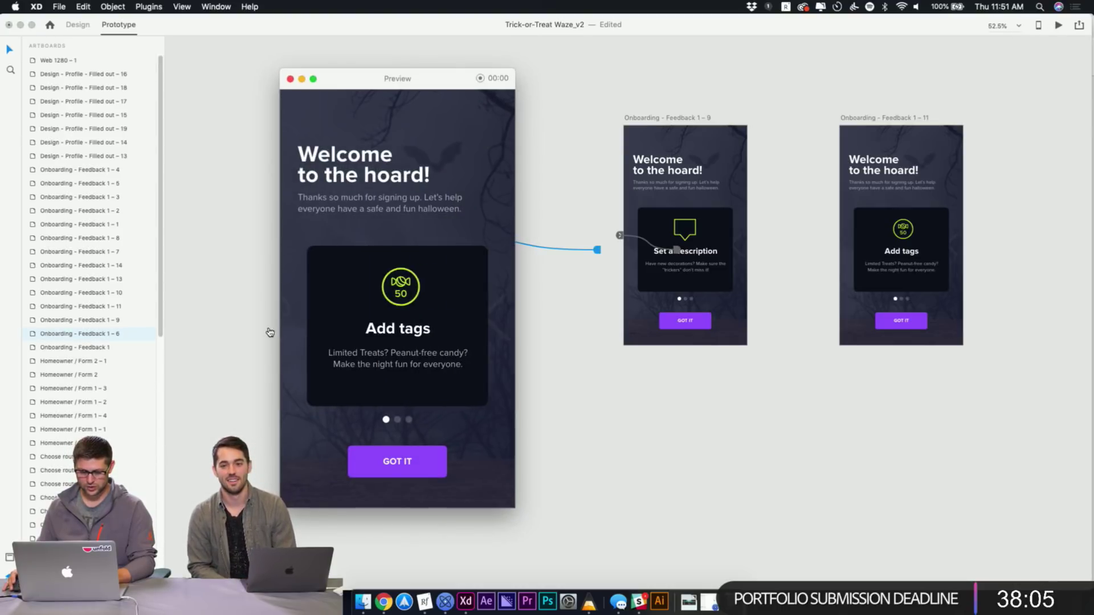
drag(348, 324, 418, 329)
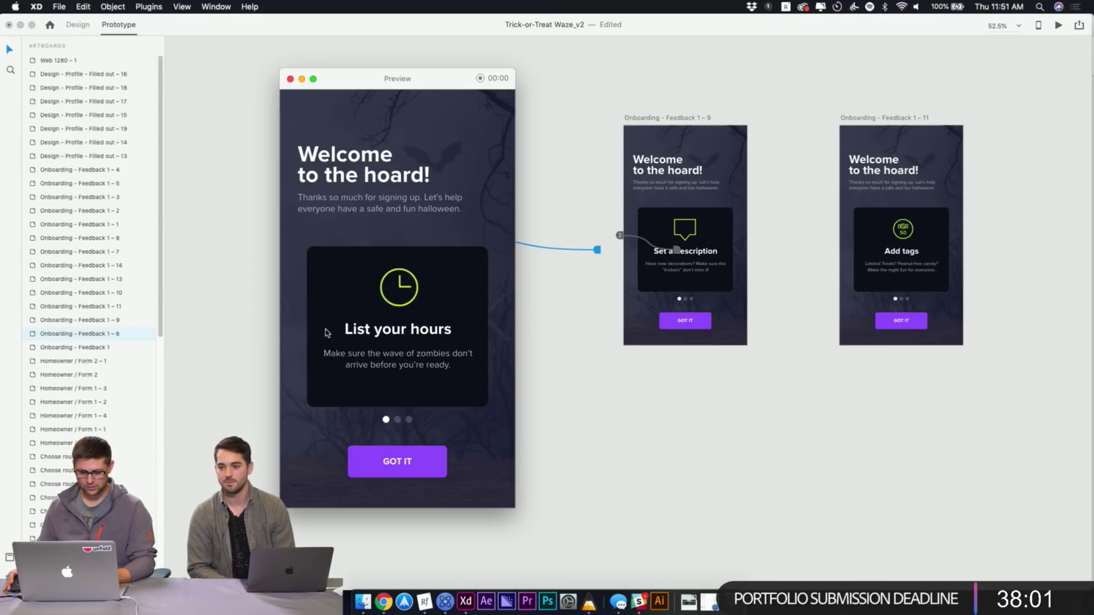
Test swiping the Set a description card in both directions in the preview, and close the preview
drag(477, 330, 351, 329)
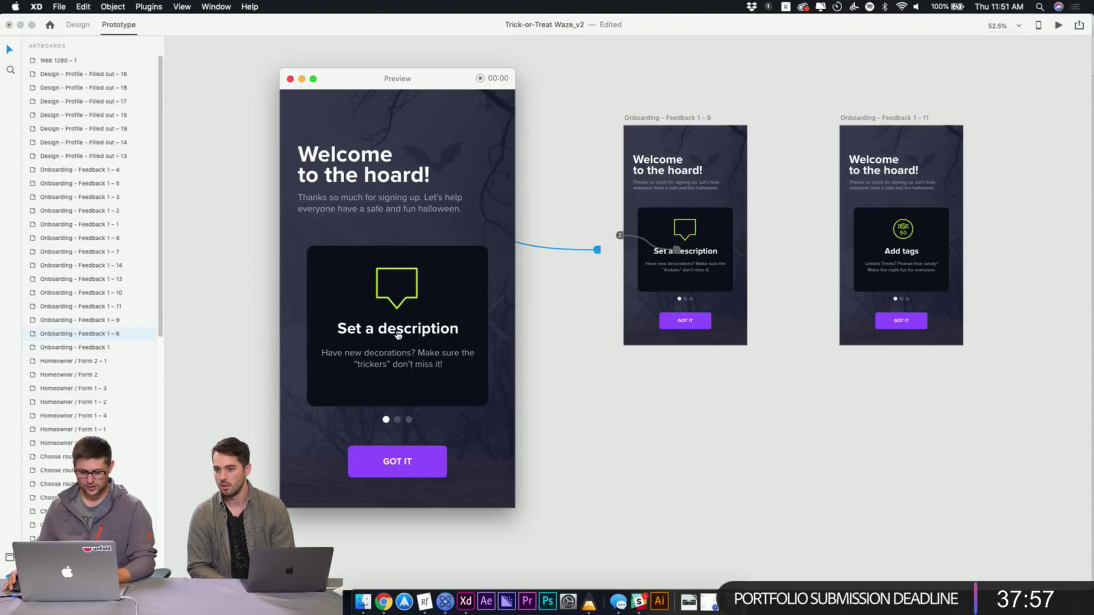
drag(396, 331, 234, 335)
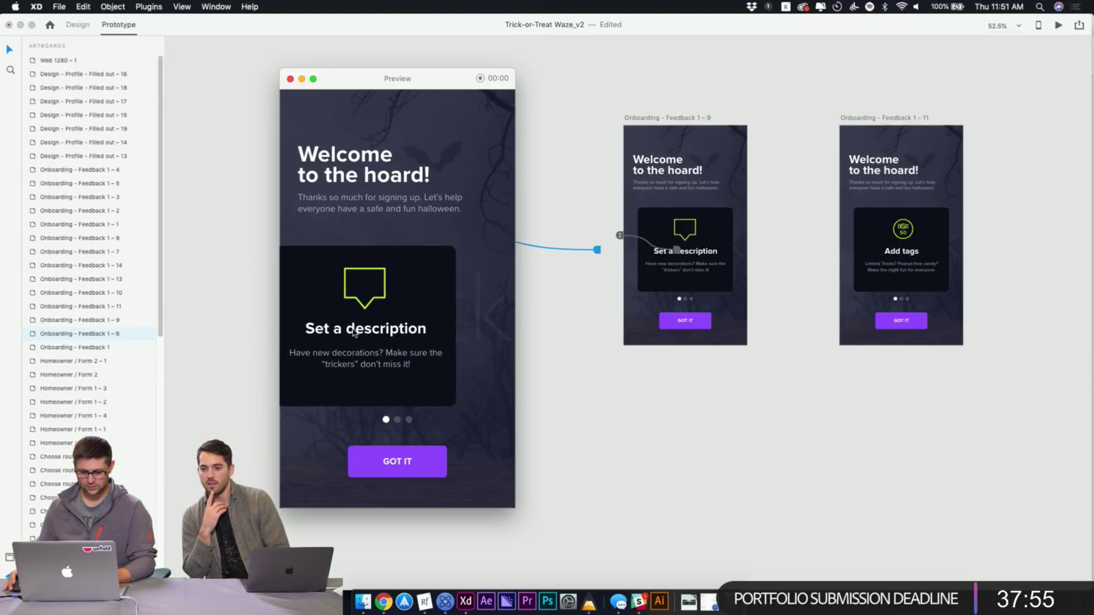
drag(391, 329, 539, 332)
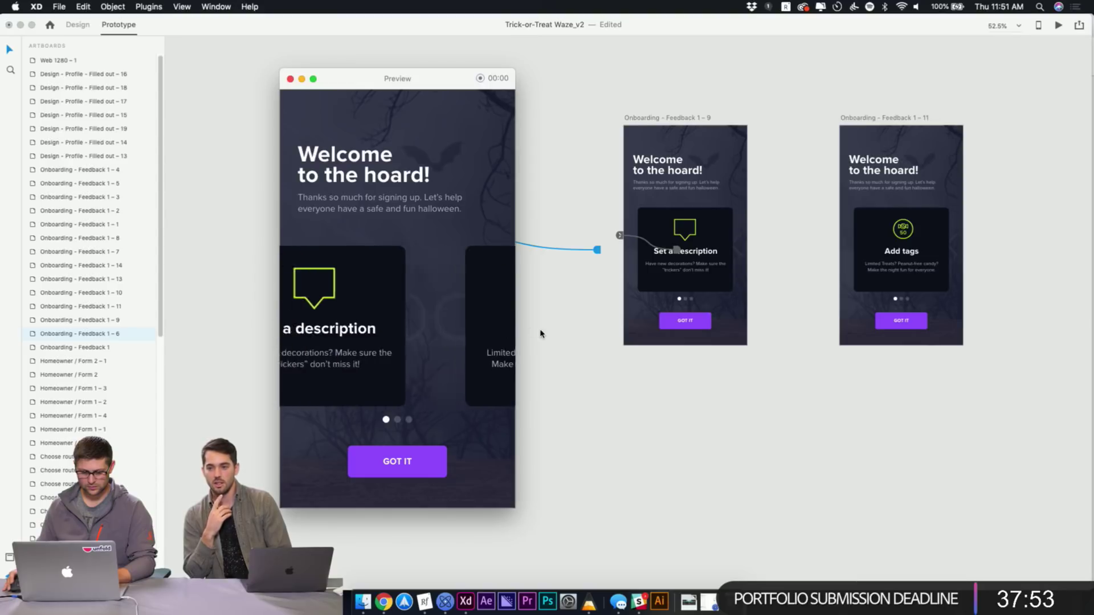
drag(393, 331, 693, 342)
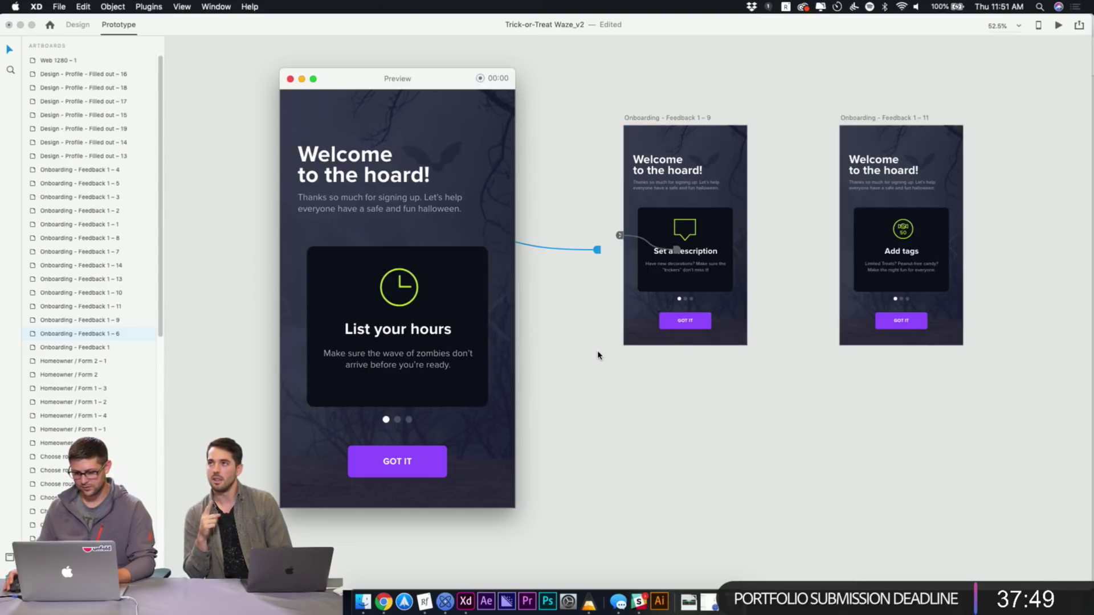
drag(428, 321, 392, 331)
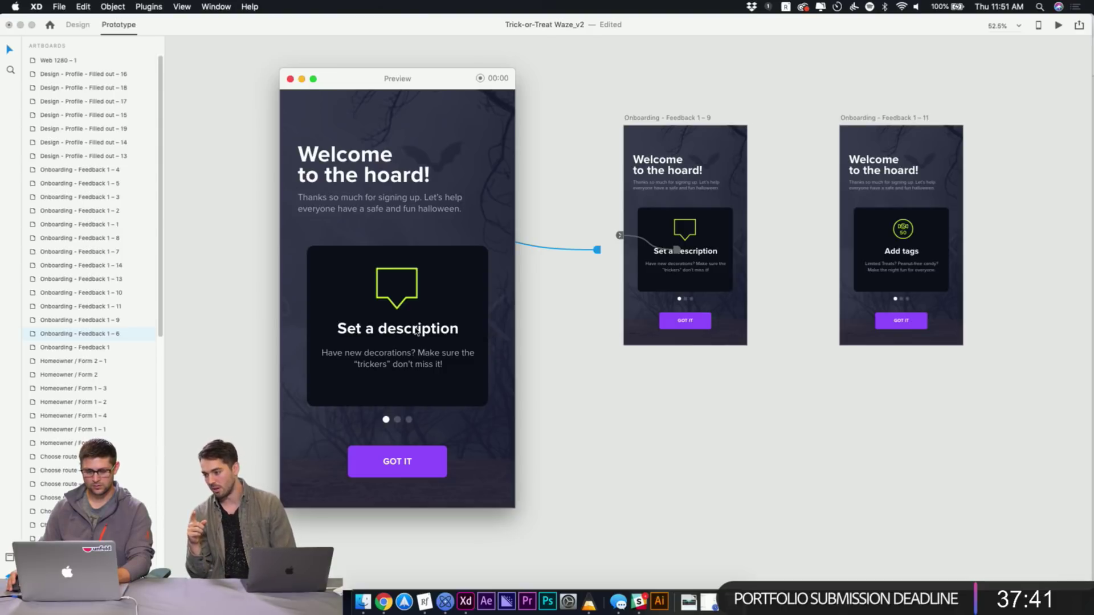
scroll(407, 334, left, 2)
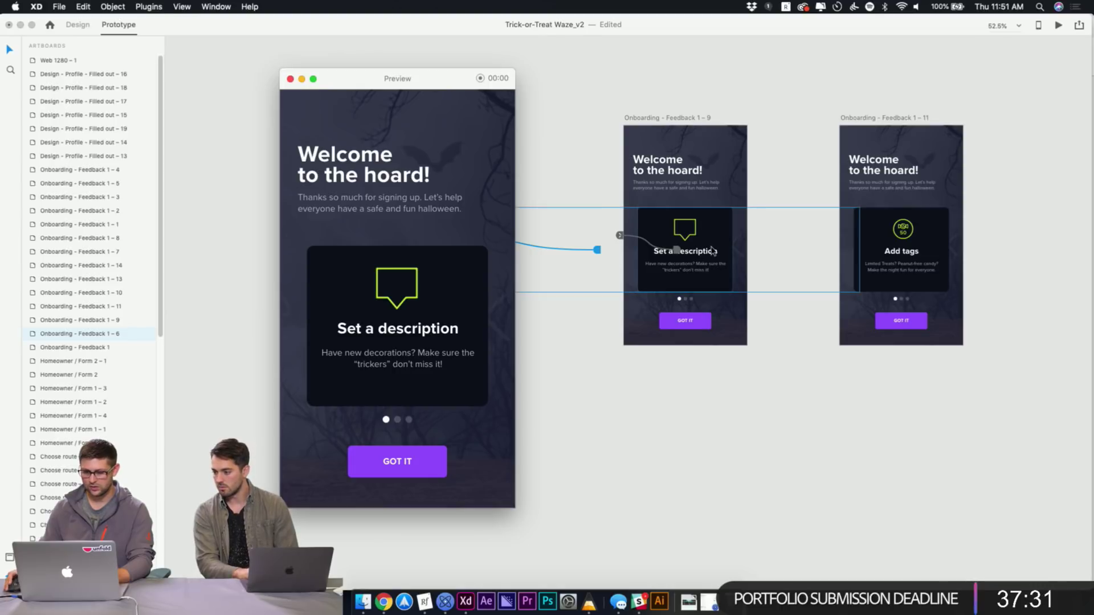
click(735, 160)
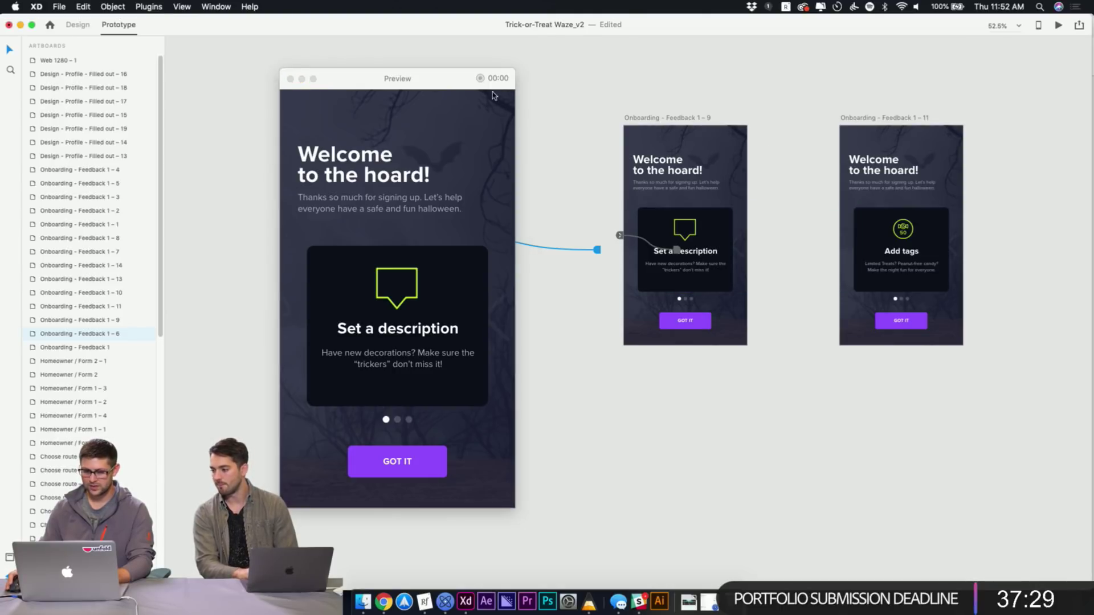
click(290, 79)
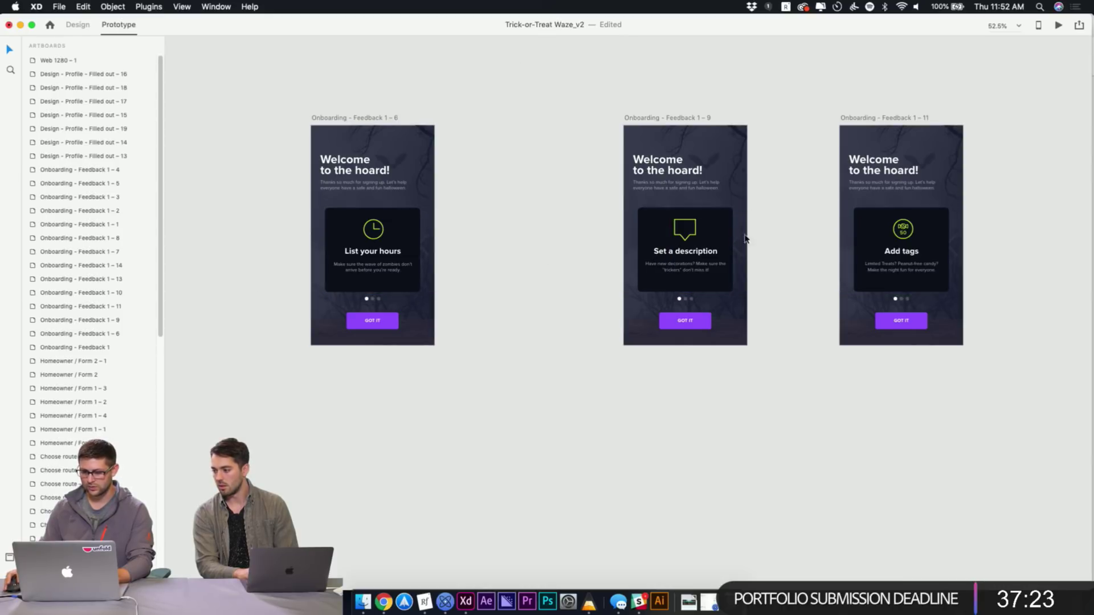
Examine the outgoing links of the Cards groups on Onboarding – Feedback 1 – 9 and Onboarding – Feedback 1 – 11
click(762, 238)
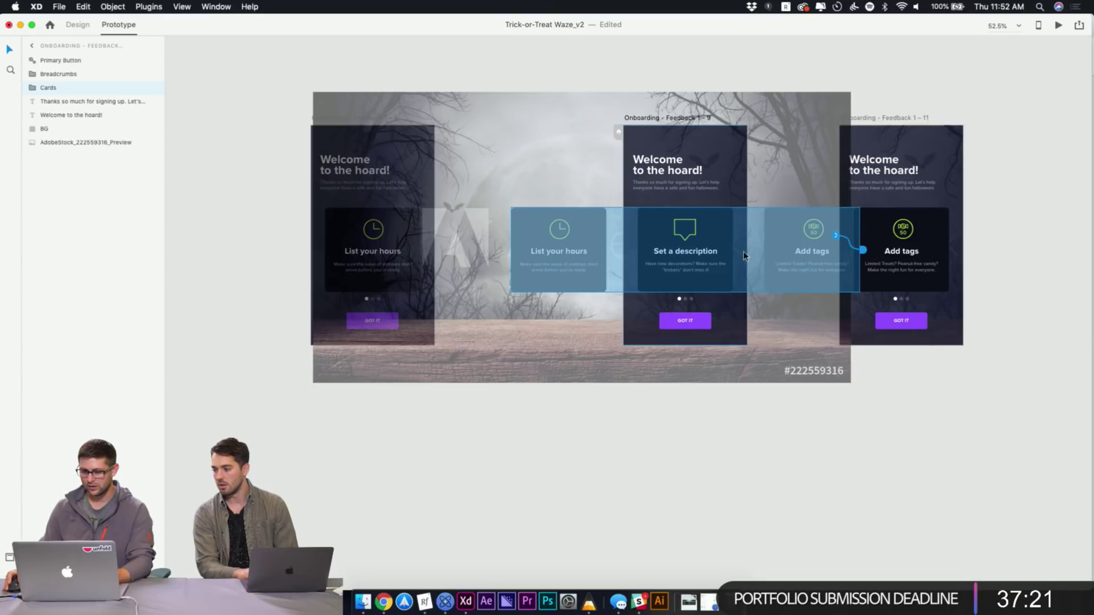
click(720, 407)
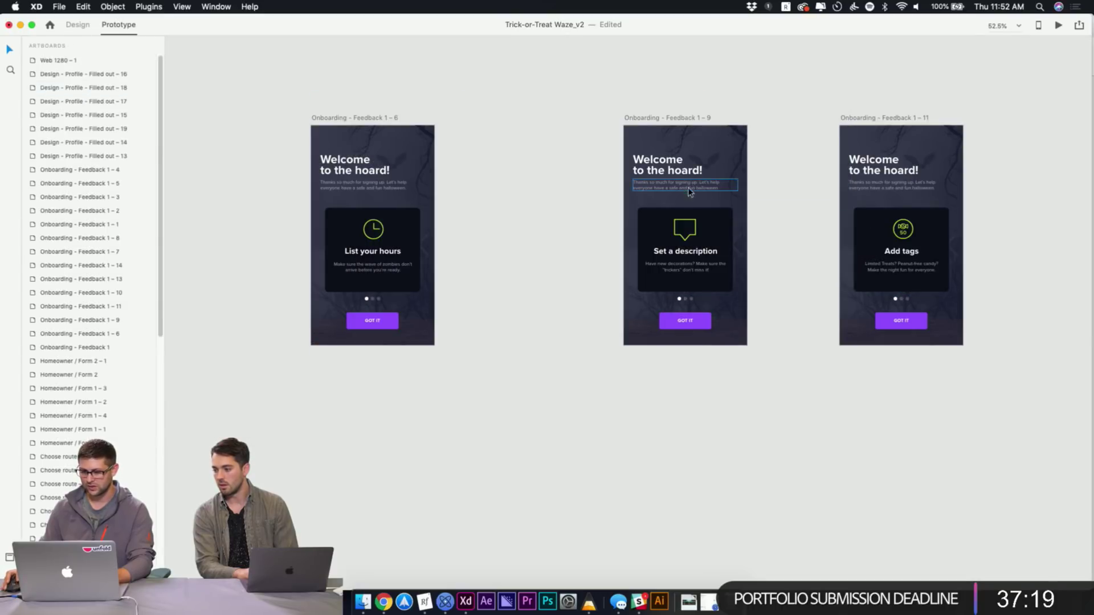
scroll(772, 283, right, 3)
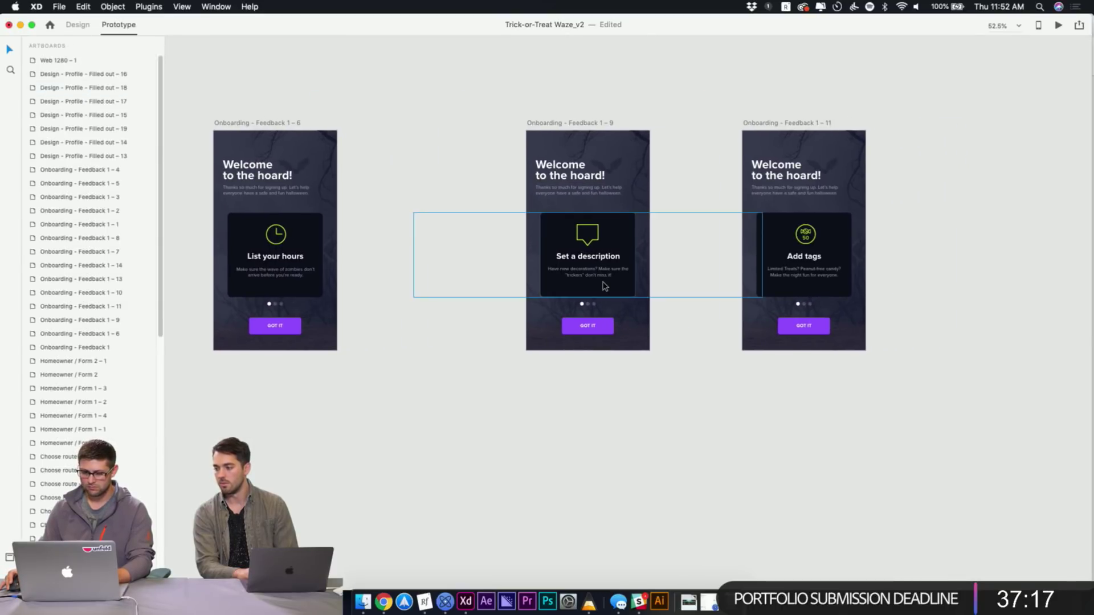
click(749, 249)
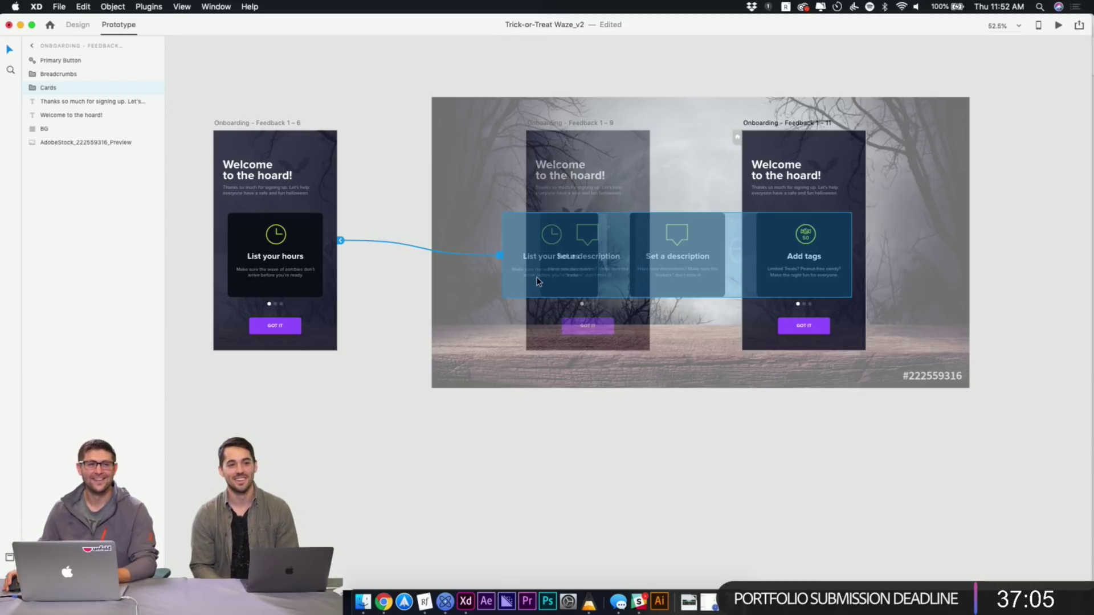
click(669, 412)
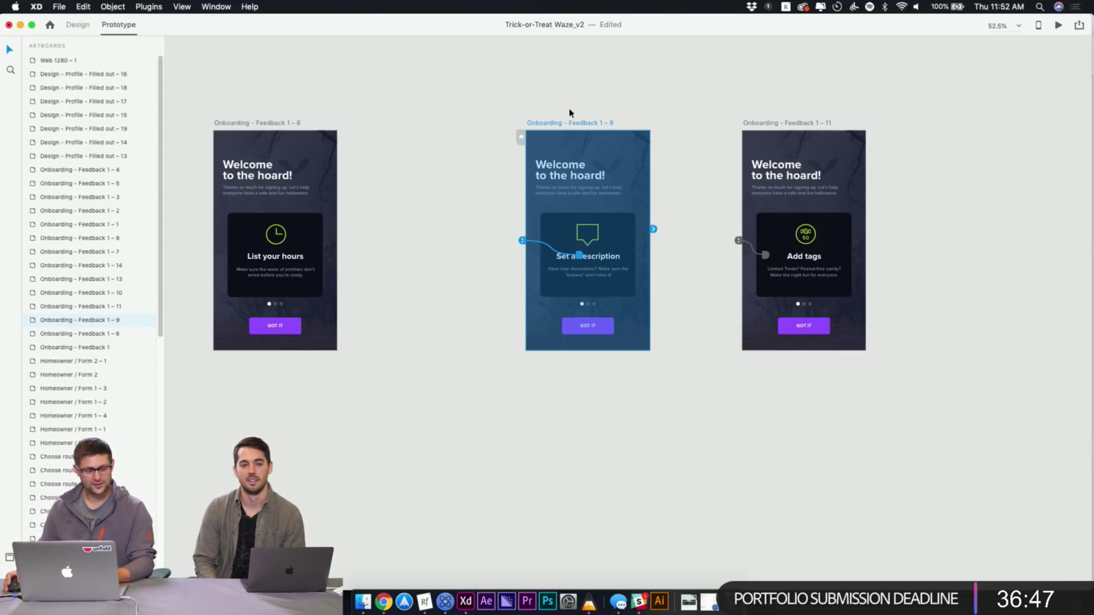
click(574, 108)
click(594, 241)
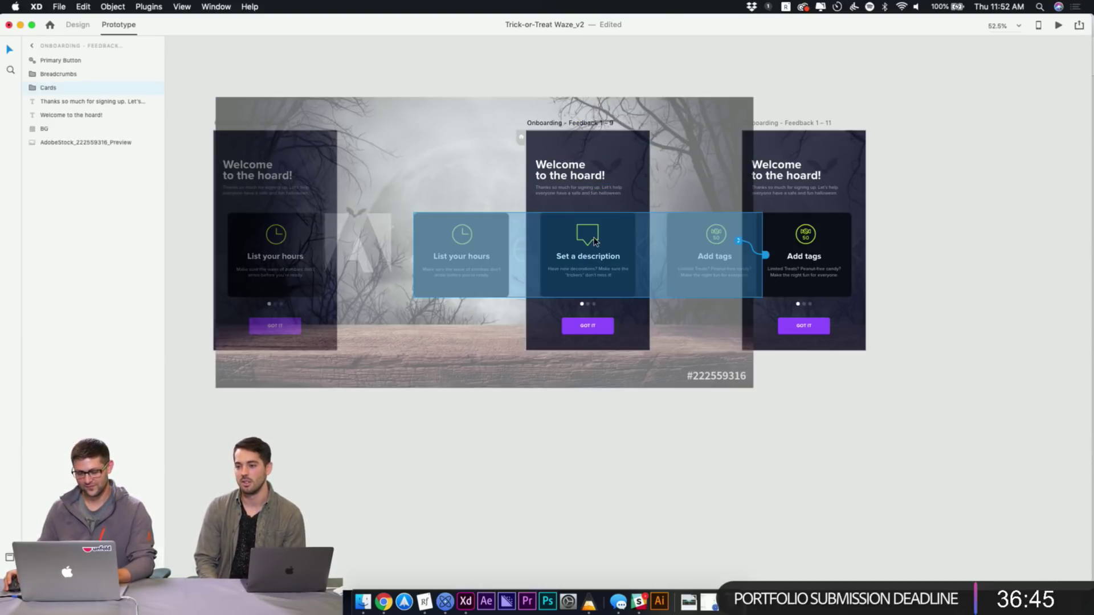
click(225, 94)
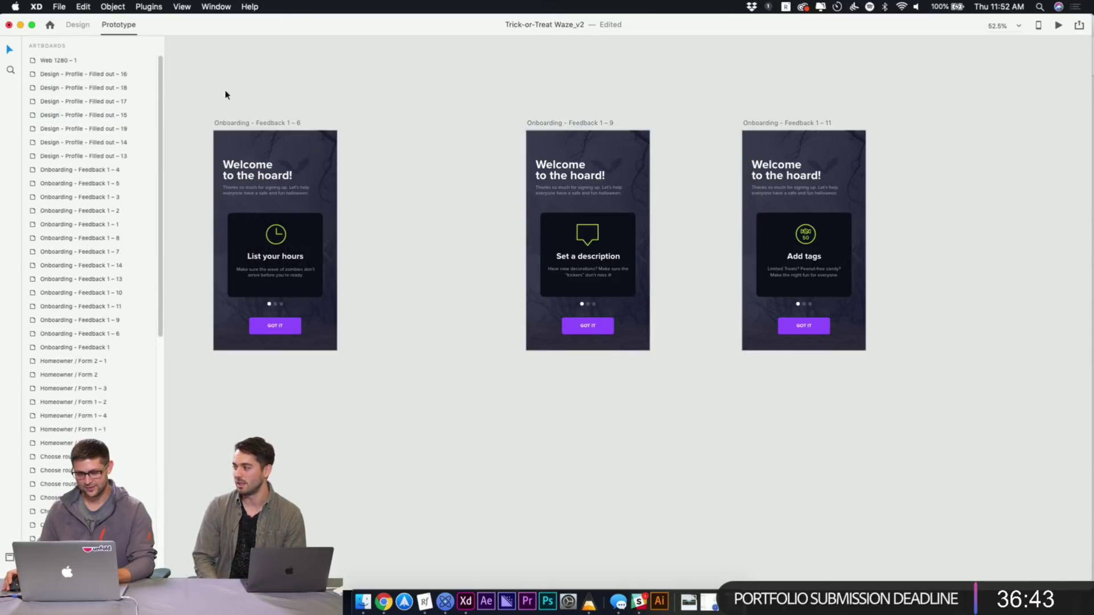
Switch to design mode and inspect the chat icon nested in the Set a description card on Onboarding – Feedback 1 – 9
click(78, 26)
double_click(590, 246)
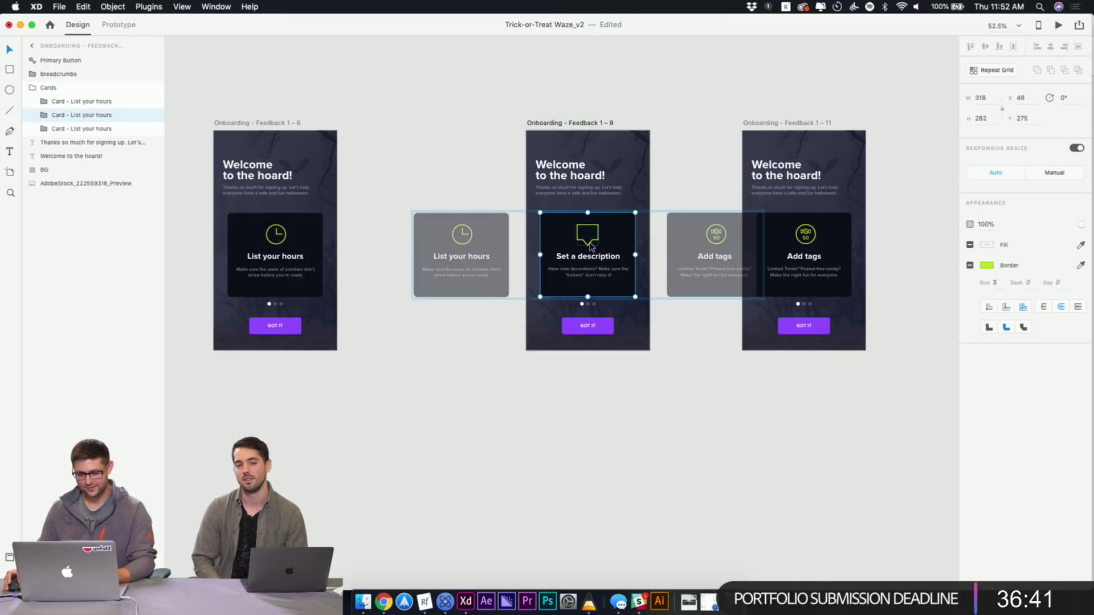
double_click(596, 242)
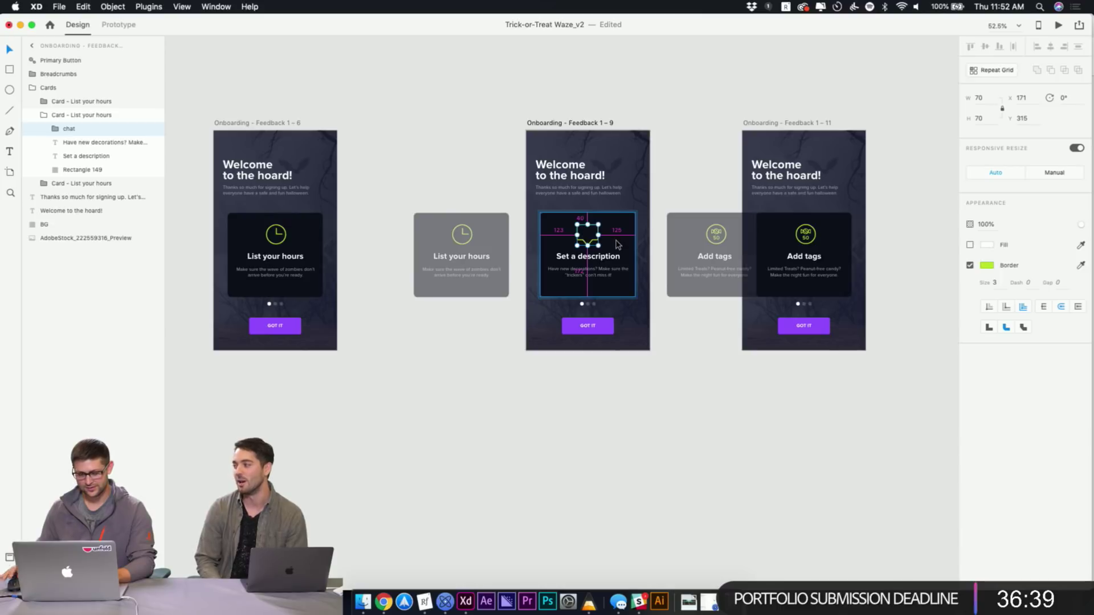
click(652, 75)
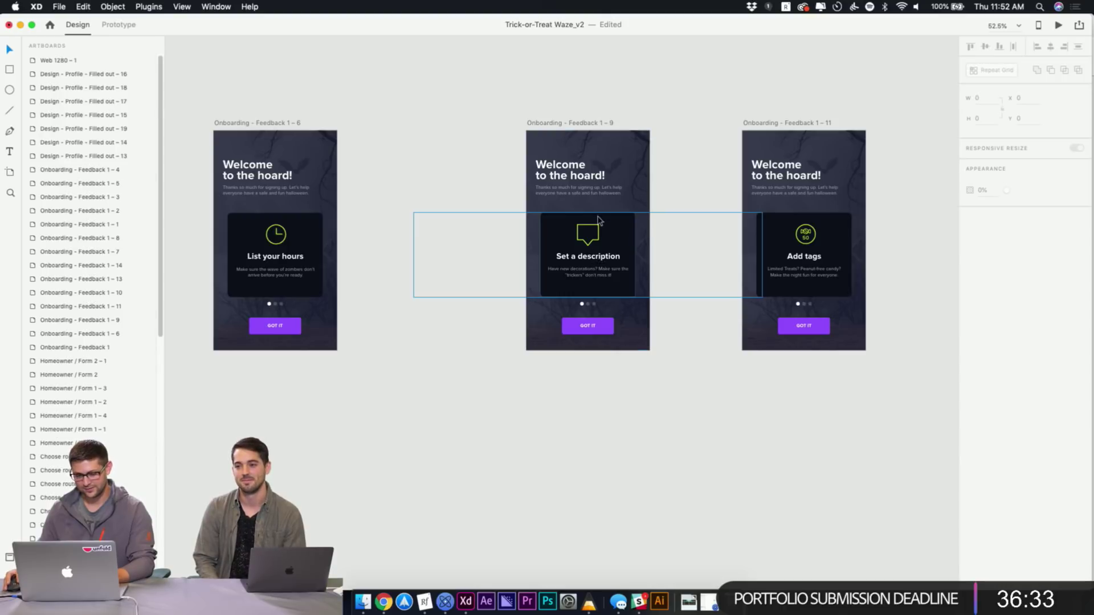
On Onboarding – Feedback 1 – 9, set the first breadcrumb dot to 20% opacity and the middle dot to 100%
drag(701, 239, 682, 232)
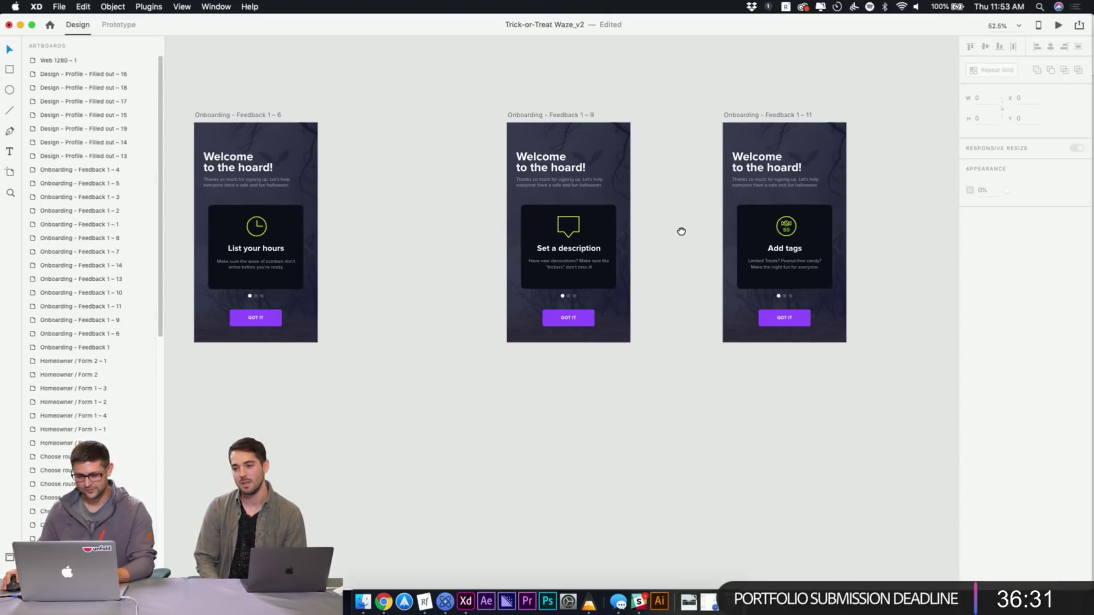
double_click(568, 297)
key(Escape)
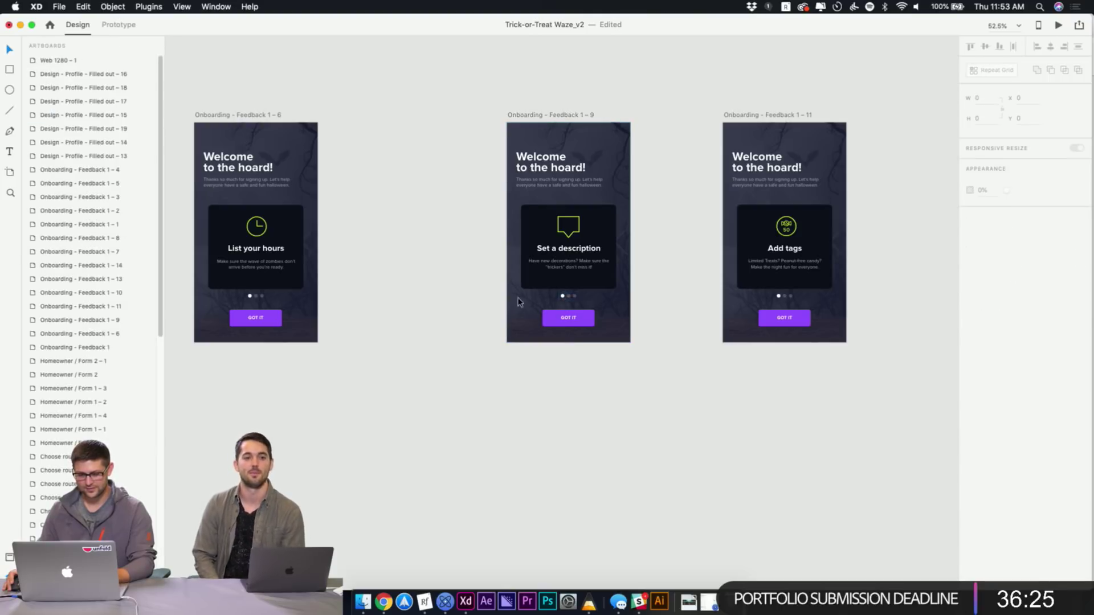
double_click(561, 296)
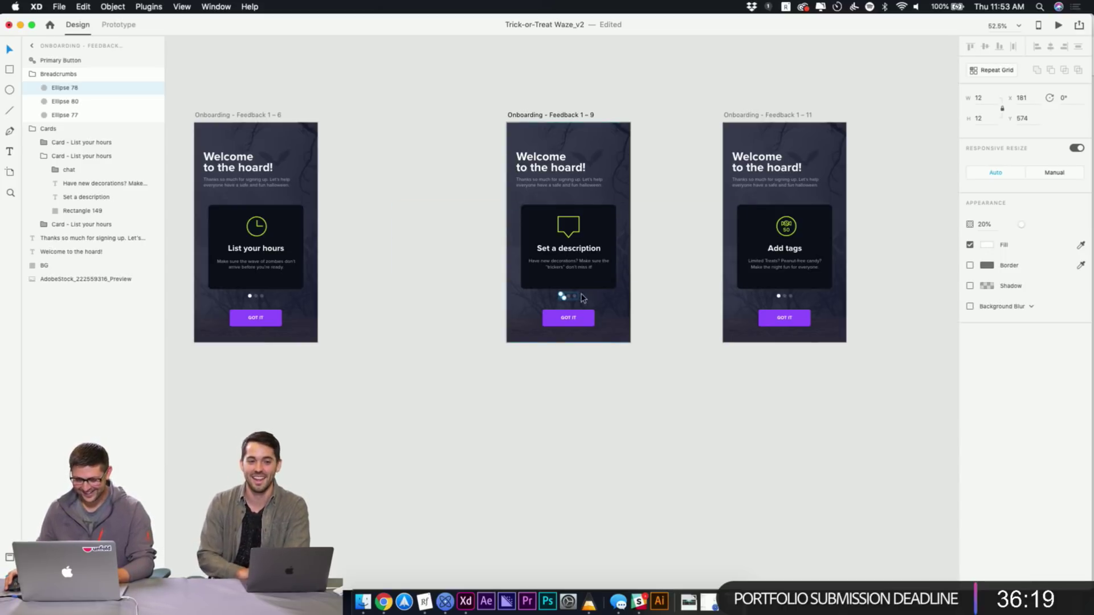
key(Escape)
double_click(567, 297)
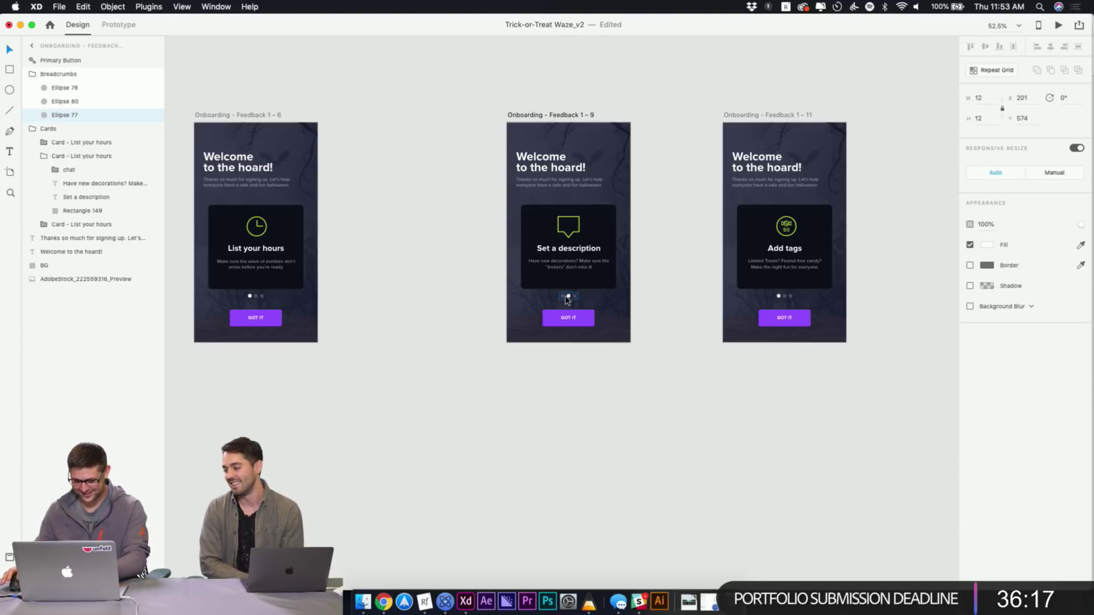
On Onboarding – Feedback 1 – 11, dim the first breadcrumb dot and set the last dot to 100% opacity
key(Escape)
double_click(779, 296)
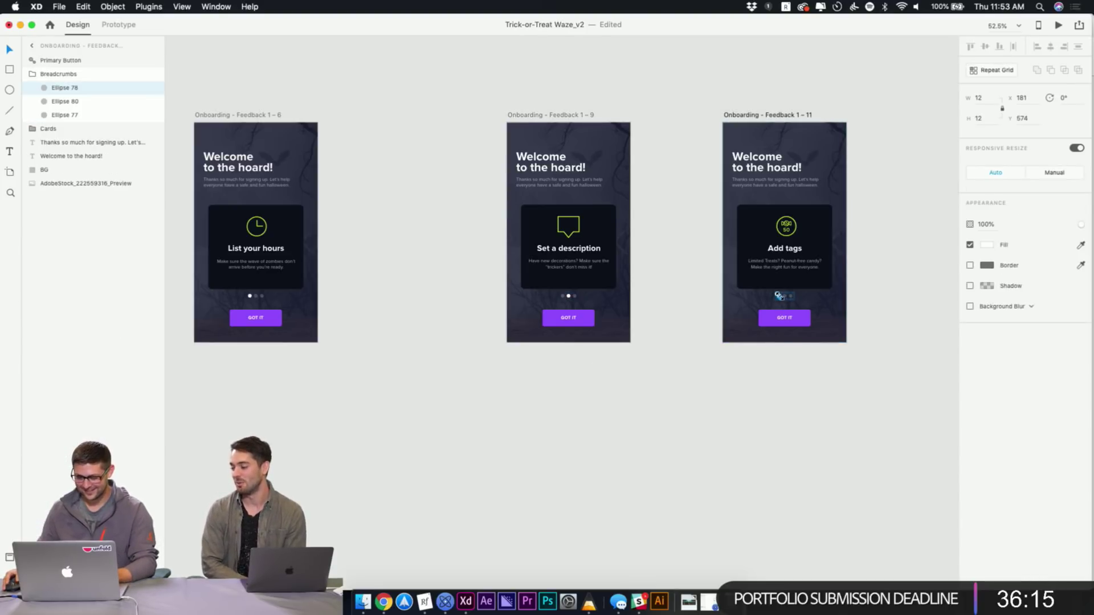
click(846, 386)
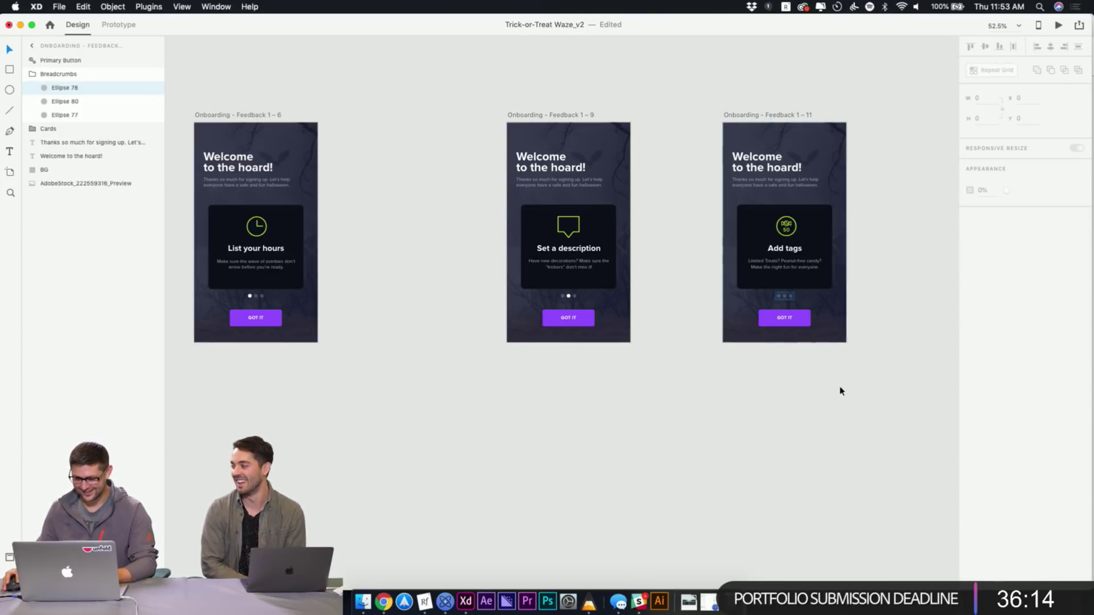
double_click(790, 296)
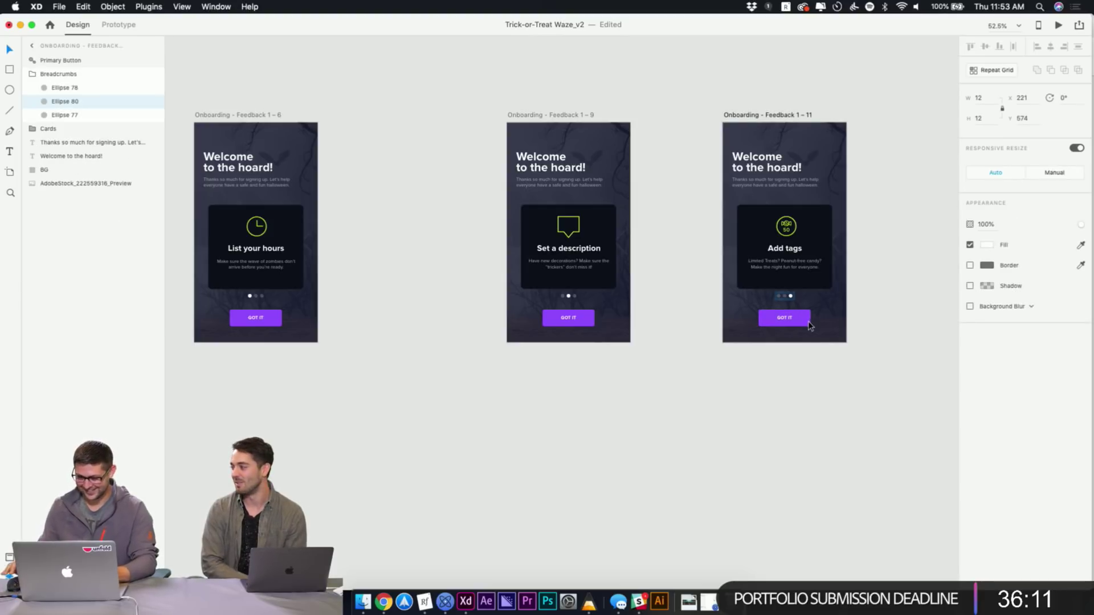
click(788, 386)
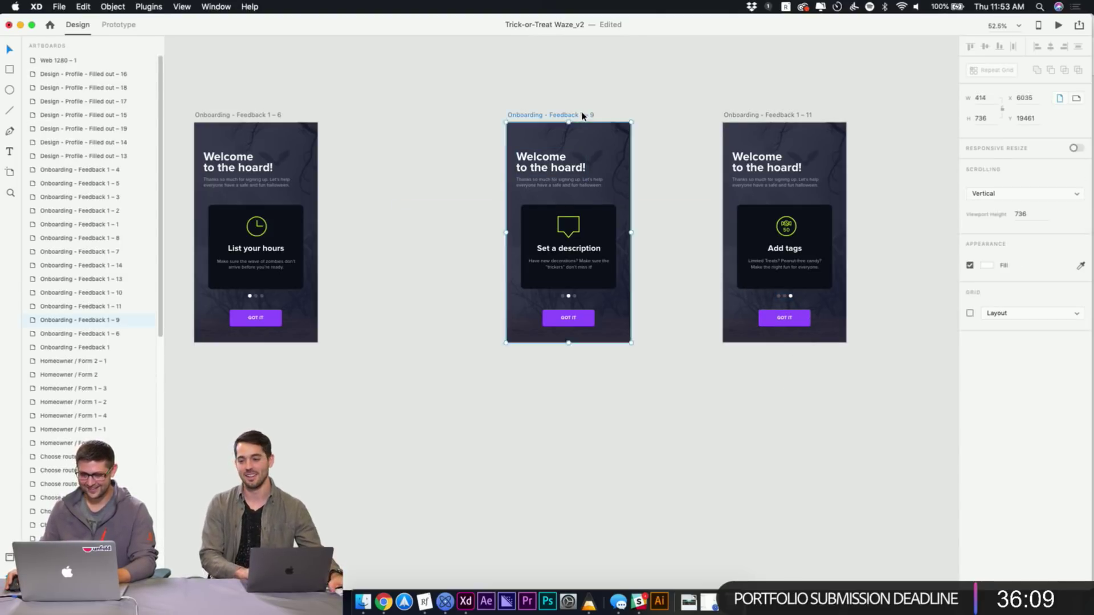
Line up Onboarding – Feedback 1 – 9 and Onboarding – Feedback 1 – 11 in an evenly spaced row beside Onboarding – Feedback 1 – 6
drag(581, 115, 410, 112)
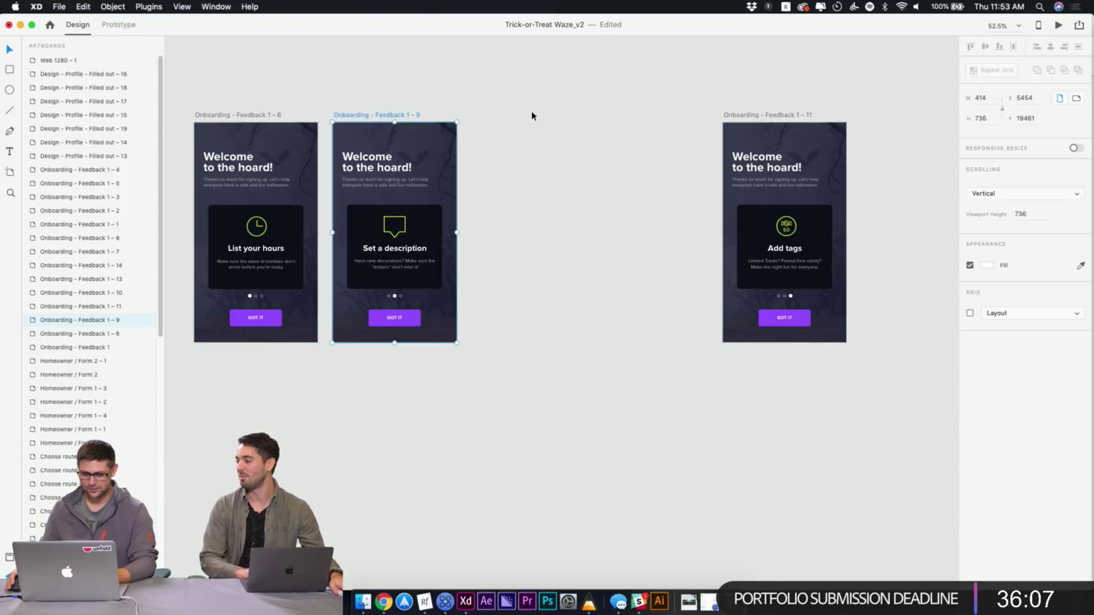
drag(734, 117, 483, 117)
click(468, 104)
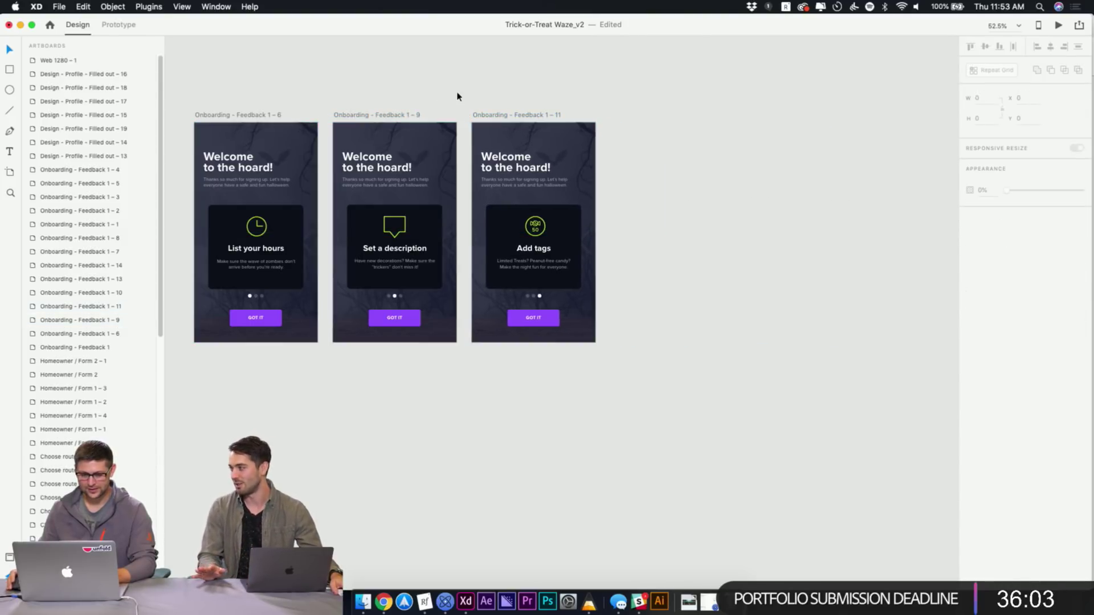
scroll(398, 117, left, 3)
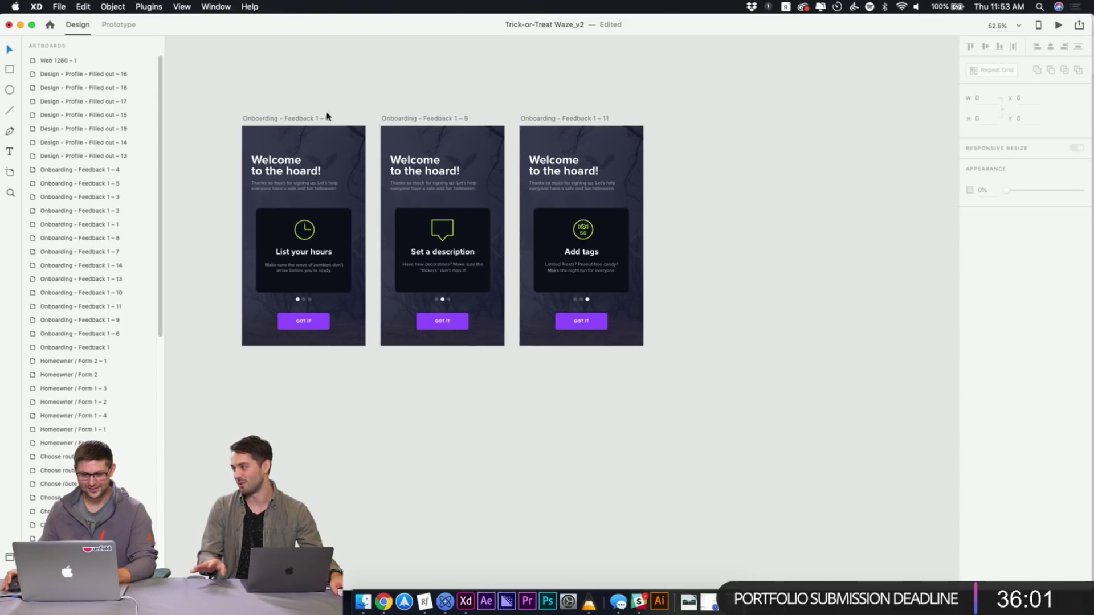
Preview from Onboarding – Feedback 1 – 6, test swiping the List your hours card, and close the preview
click(316, 119)
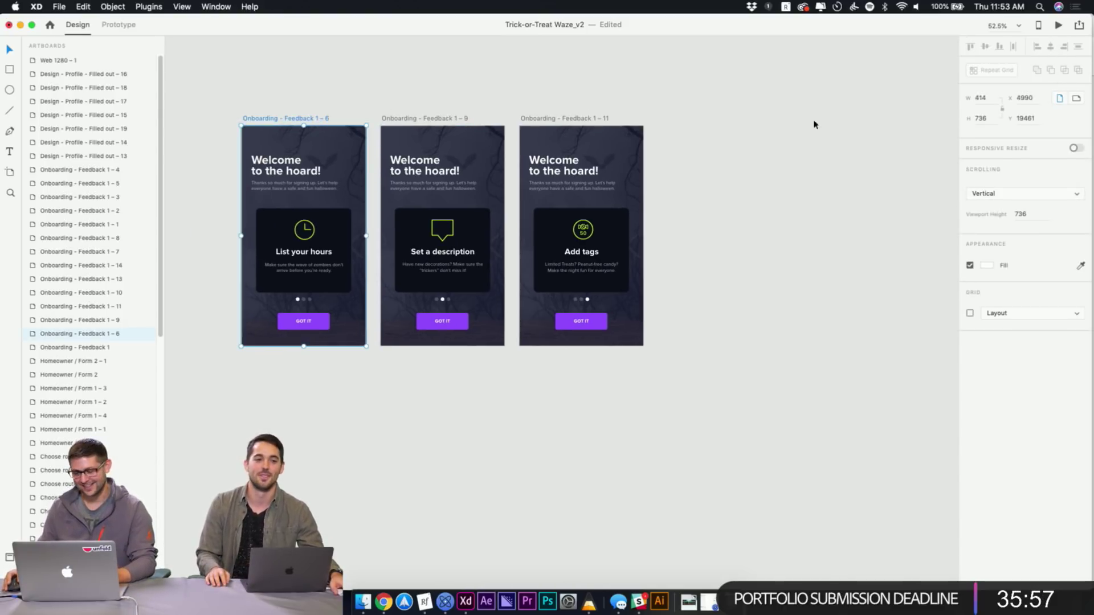
click(655, 131)
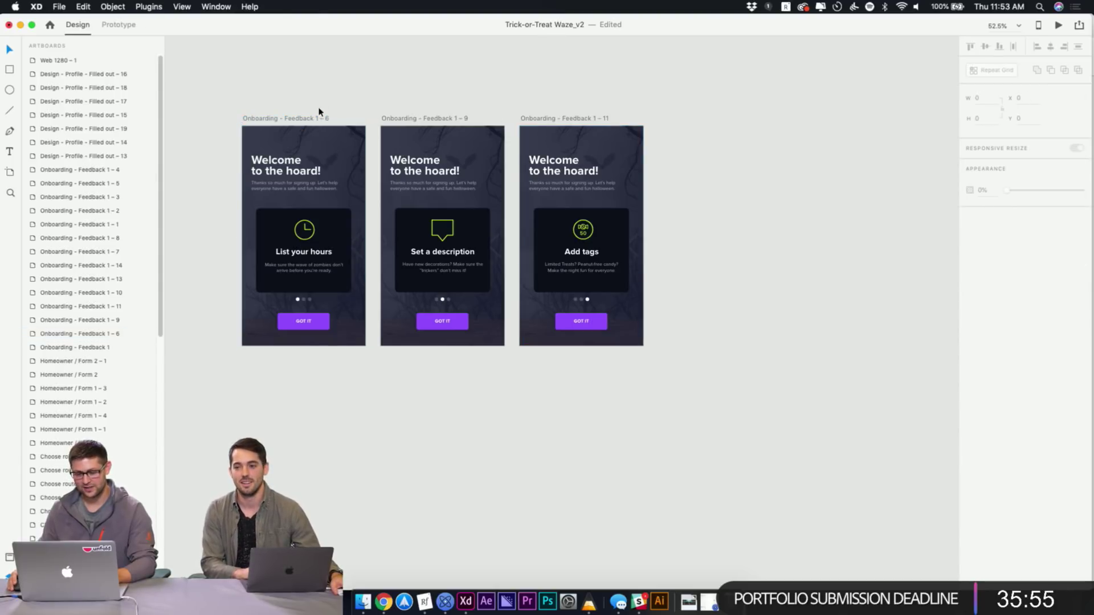
click(307, 119)
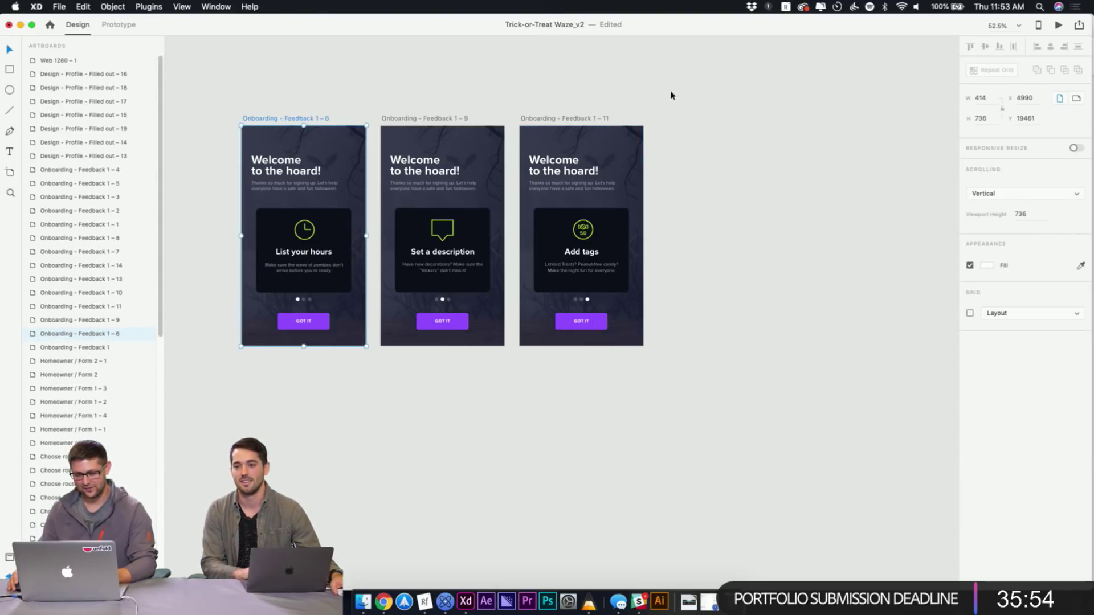
click(1059, 25)
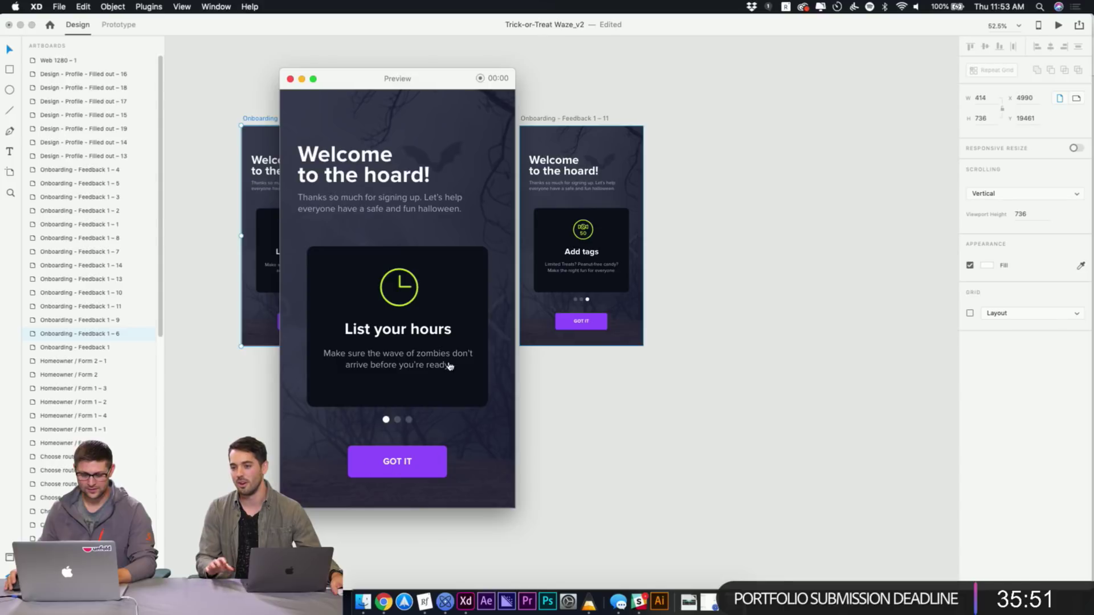
drag(450, 366, 496, 327)
drag(365, 307, 453, 298)
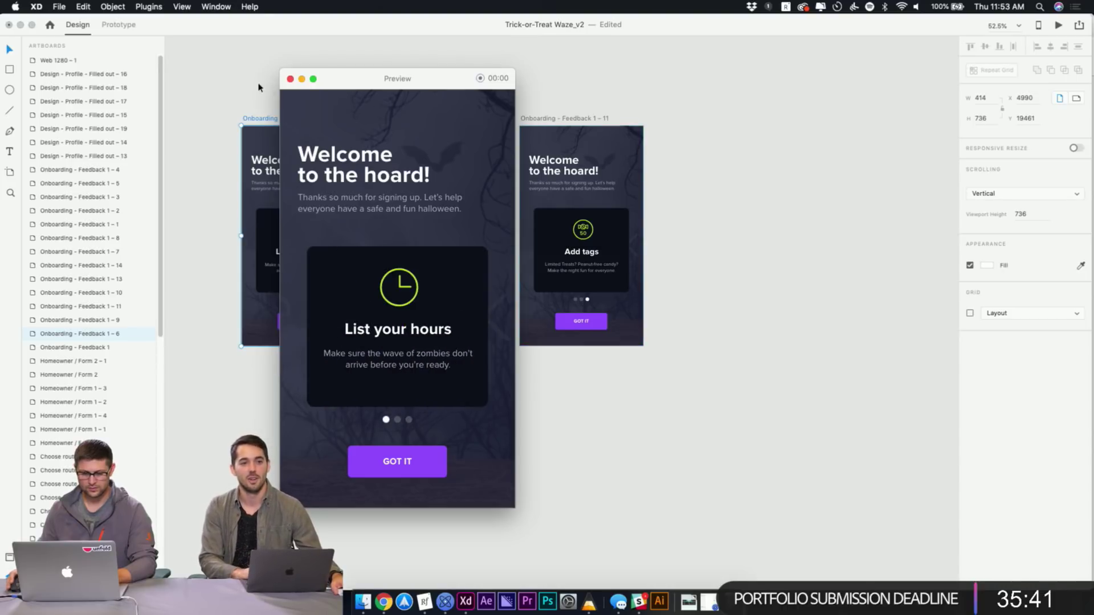
click(289, 80)
click(370, 89)
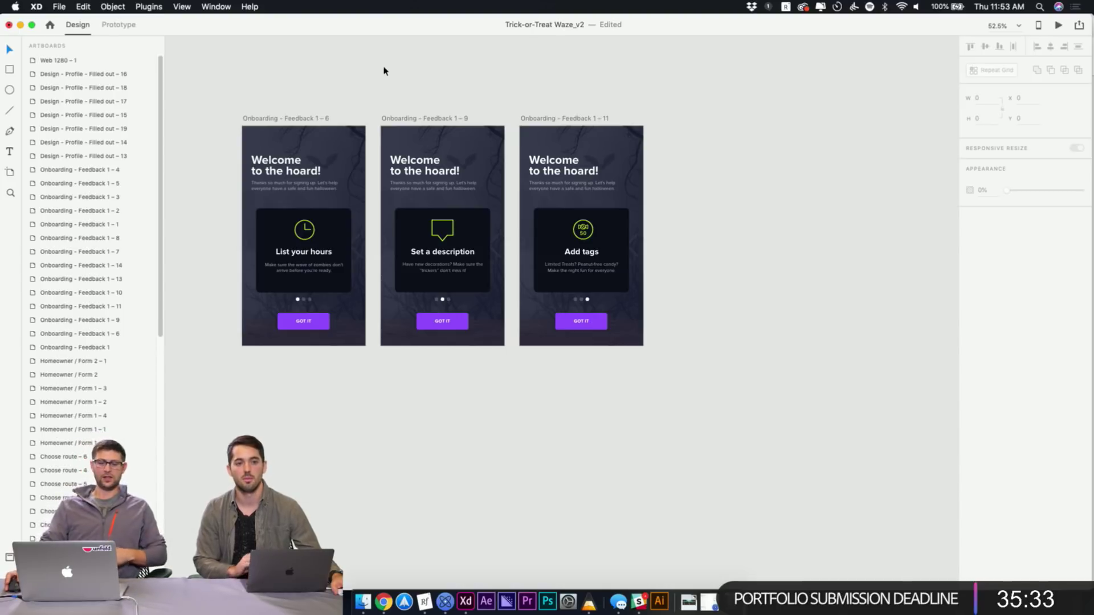
Draw a rectangle about 159 by 283 over one half of the List your hours card and duplicate it over the other half
key(z)
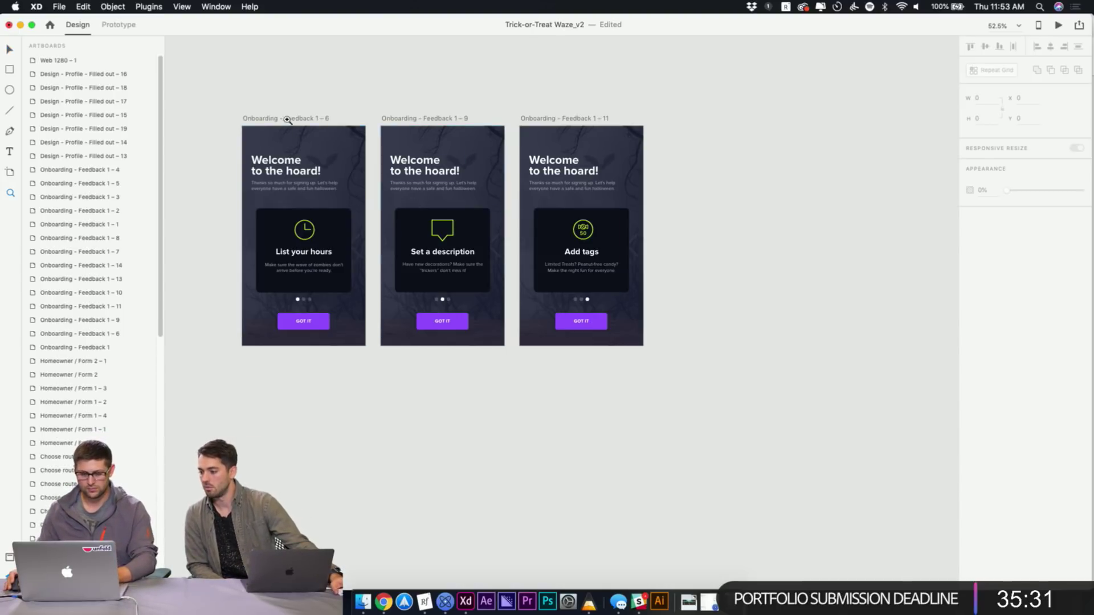
click(420, 283)
drag(608, 352, 608, 296)
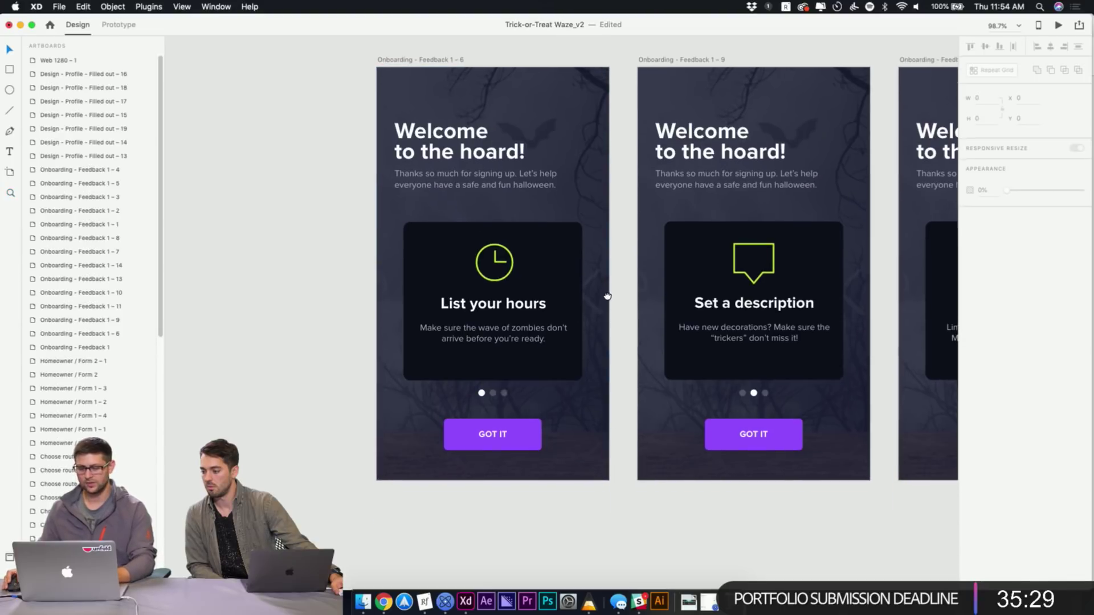
key(r)
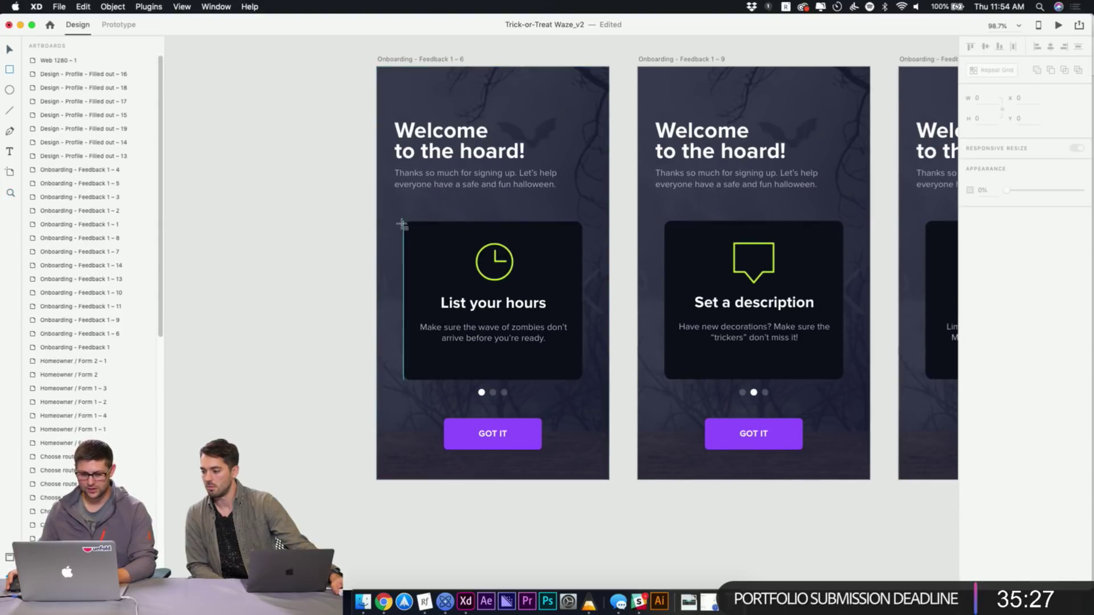
drag(403, 226, 494, 381)
key(v)
mouse_move(442, 290)
mouse_down()
mouse_move(542, 299)
mouse_move(514, 293)
mouse_up()
click(477, 286)
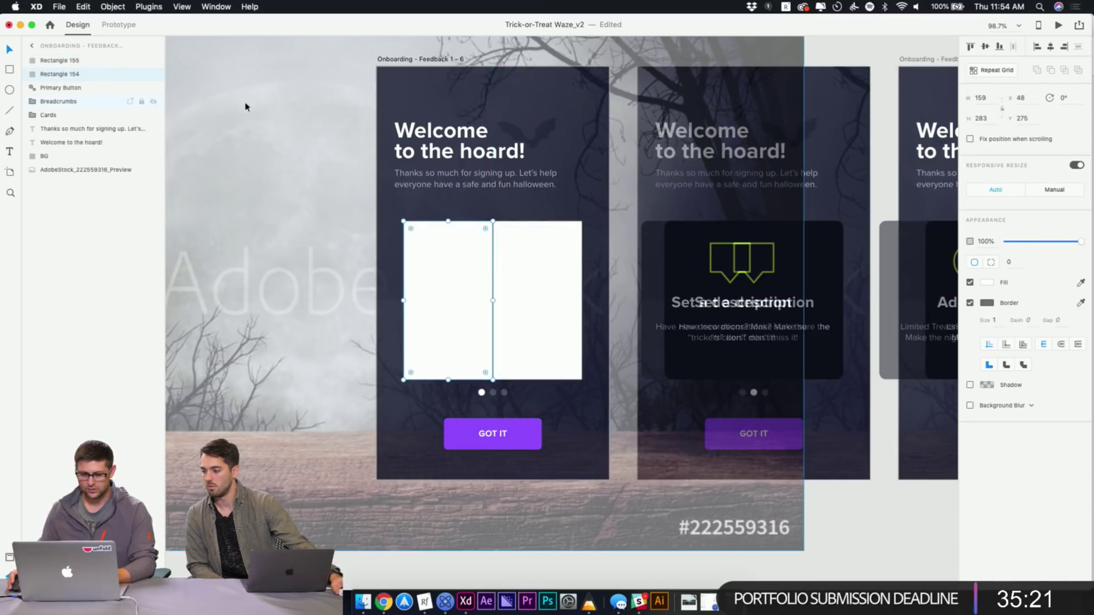
Fill the rectangle over the left half of the List your hours card with #E23030
click(986, 282)
click(887, 249)
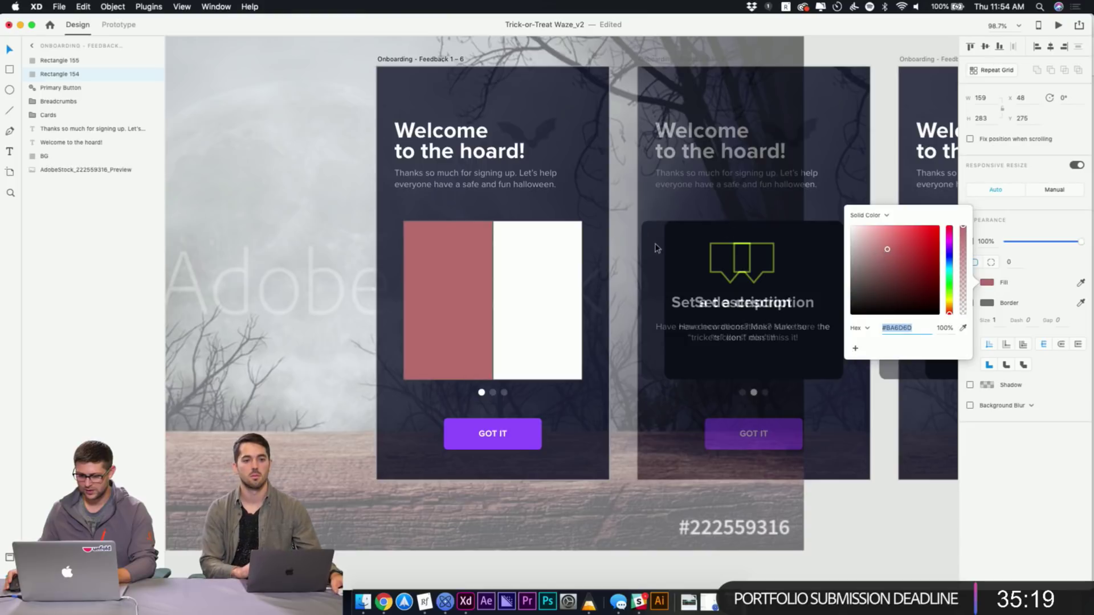
click(577, 282)
click(478, 286)
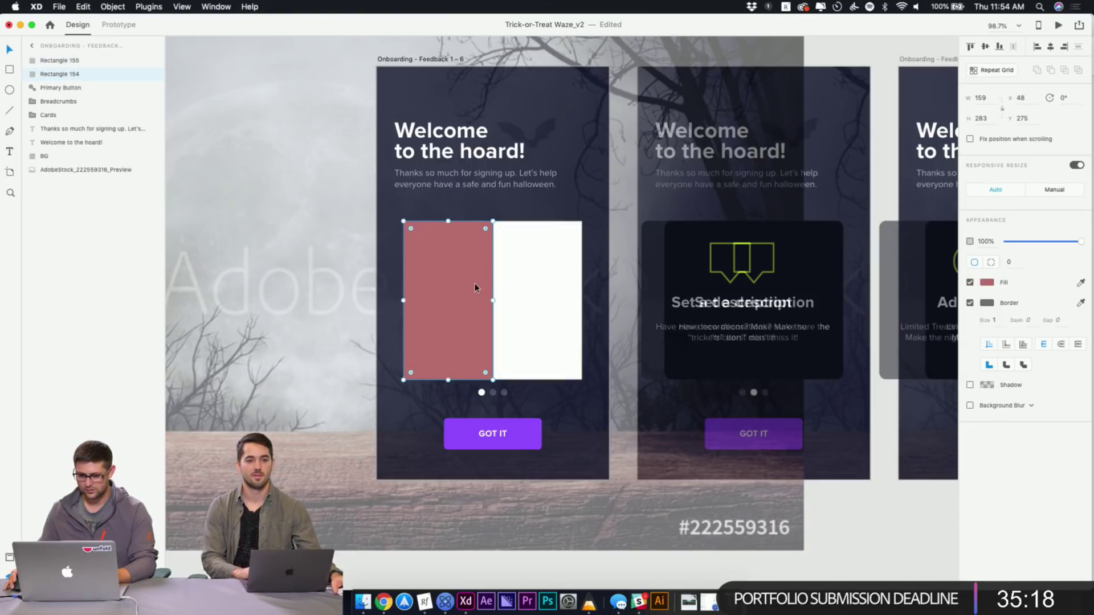
click(986, 282)
click(895, 327)
text(E23030)
key(Return)
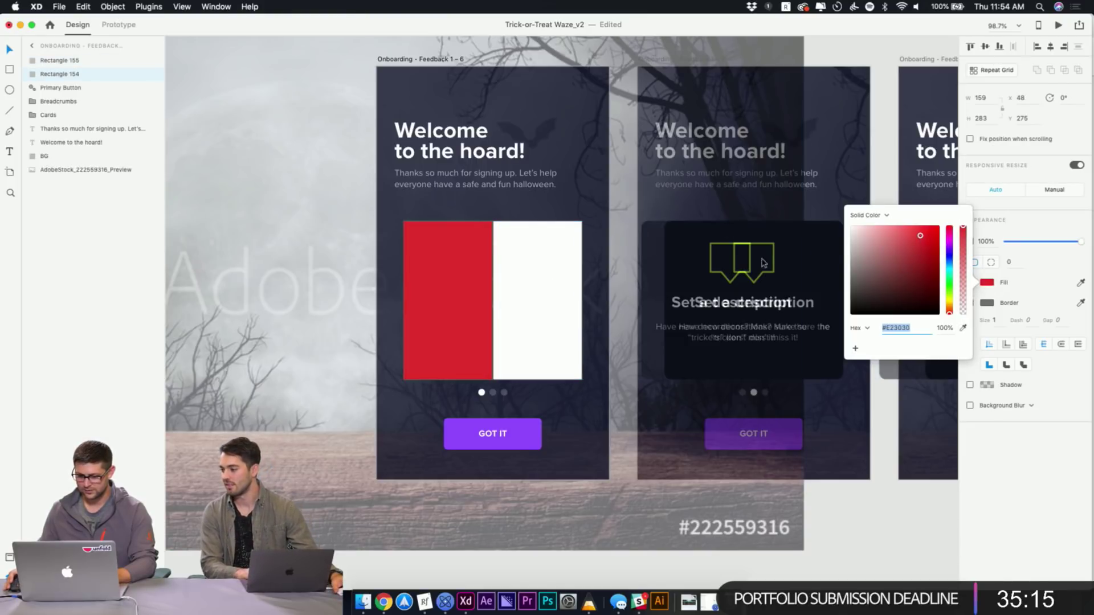
key(Escape)
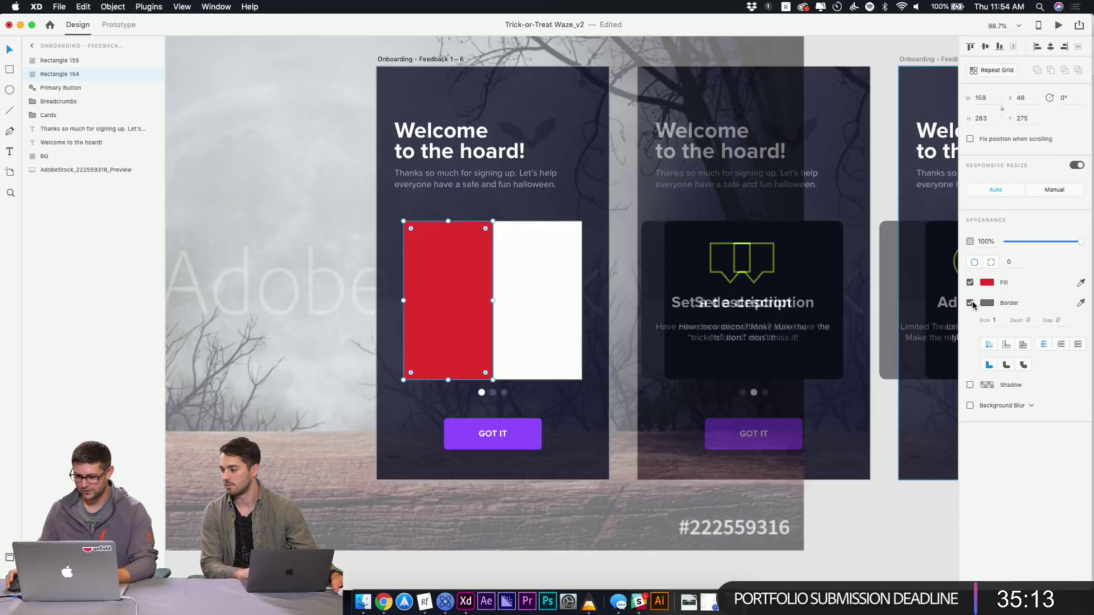
Set both rectangles over the List your hours card to 0% opacity
shift+click(527, 256)
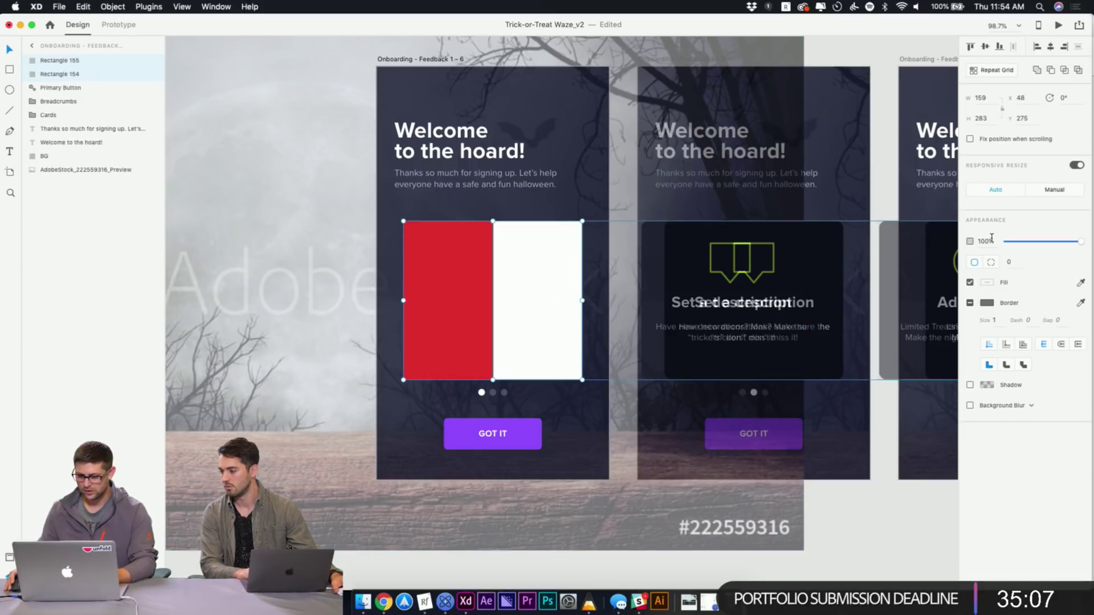
text(0)
key(Return)
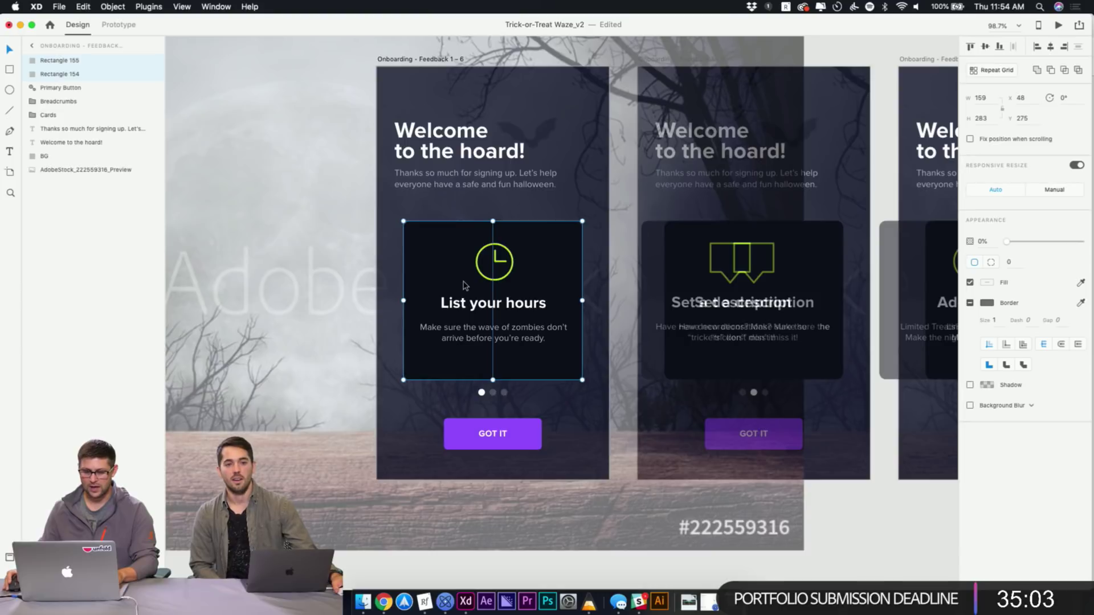
Switch to prototype mode and inspect each transparent half of the List your hours card as a separate interaction zone
key(ctrl+Tab)
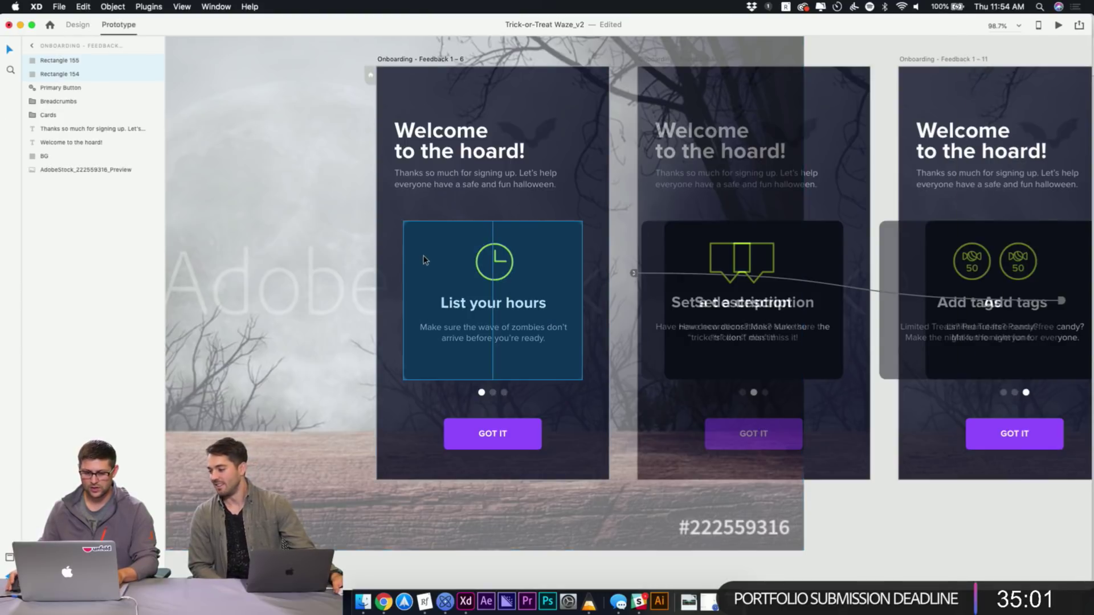
click(325, 225)
click(419, 244)
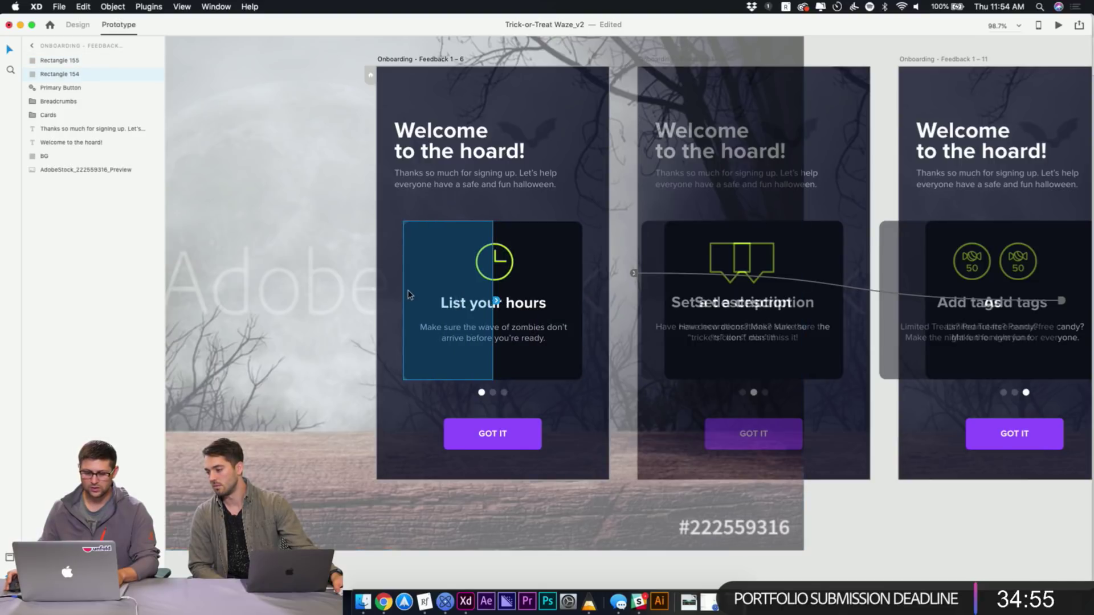
click(514, 302)
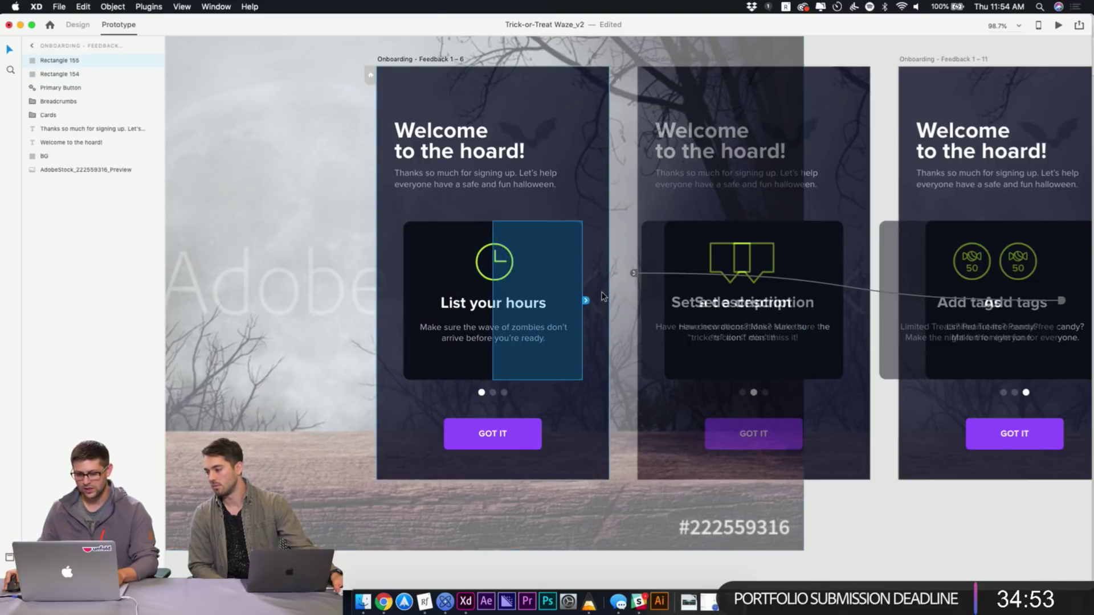
click(444, 275)
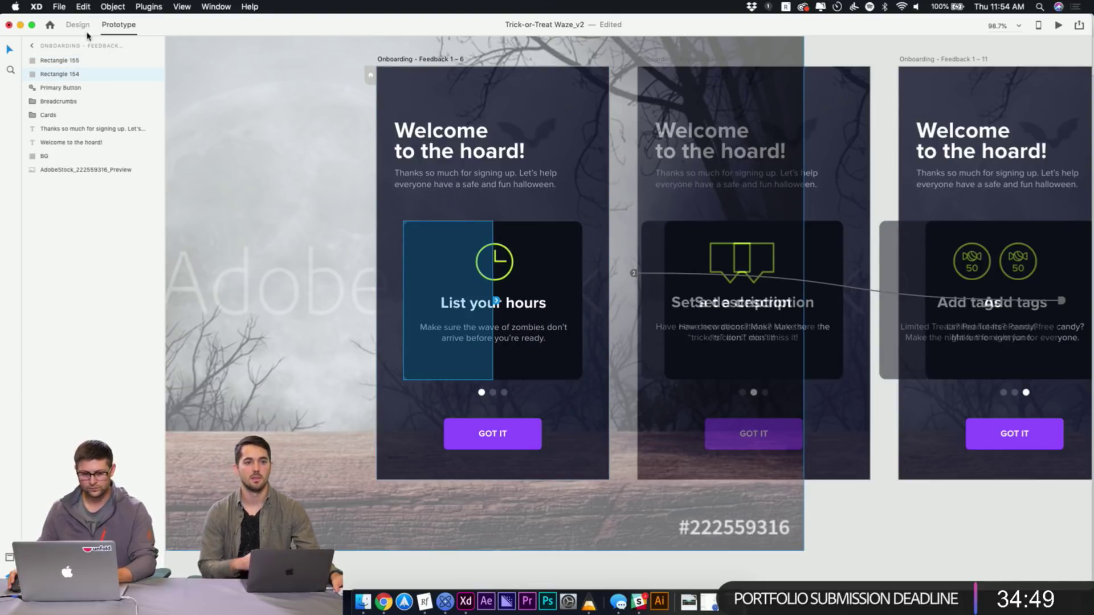
Return to design mode and delete both transparent rectangles from the List your hours card
key(super+1)
shift+click(514, 245)
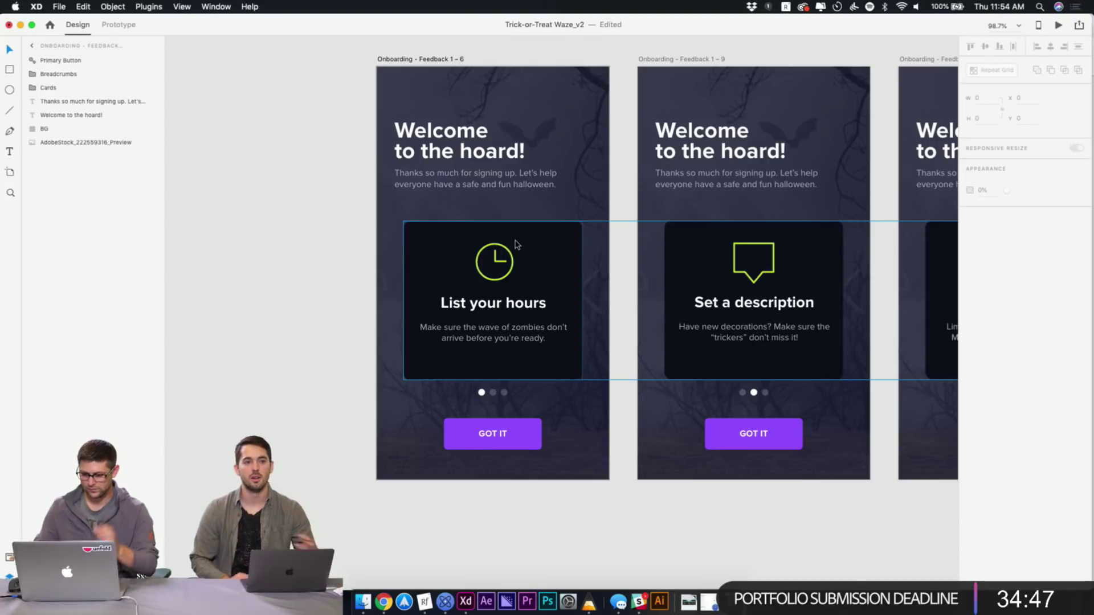
click(349, 359)
Inspect the extent of the Cards group on Onboarding – Feedback 1 – 11
drag(674, 363, 503, 369)
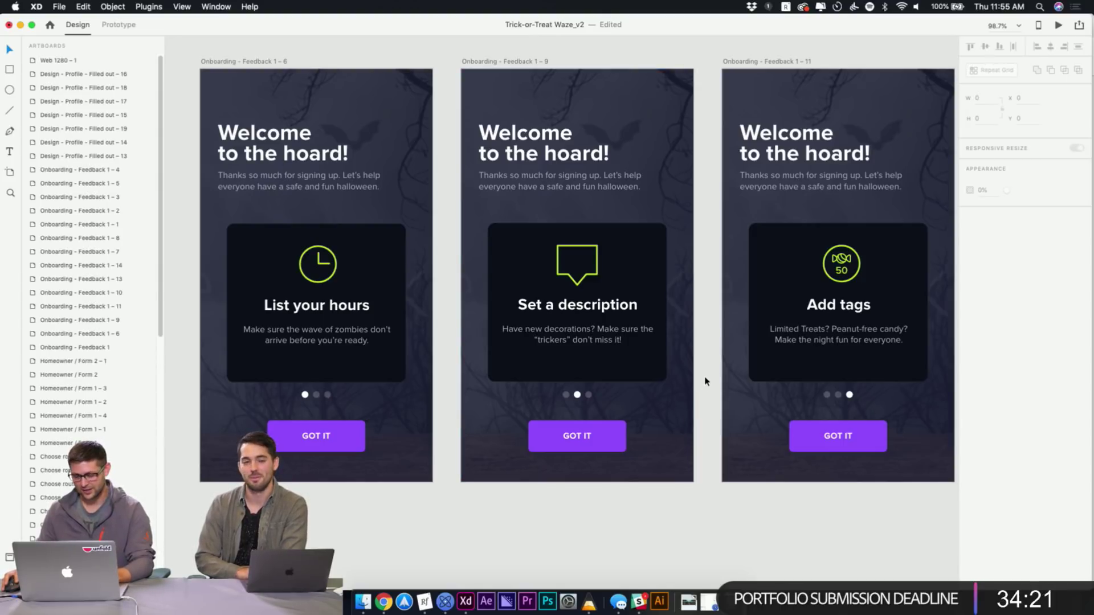
scroll(691, 377, down, 3)
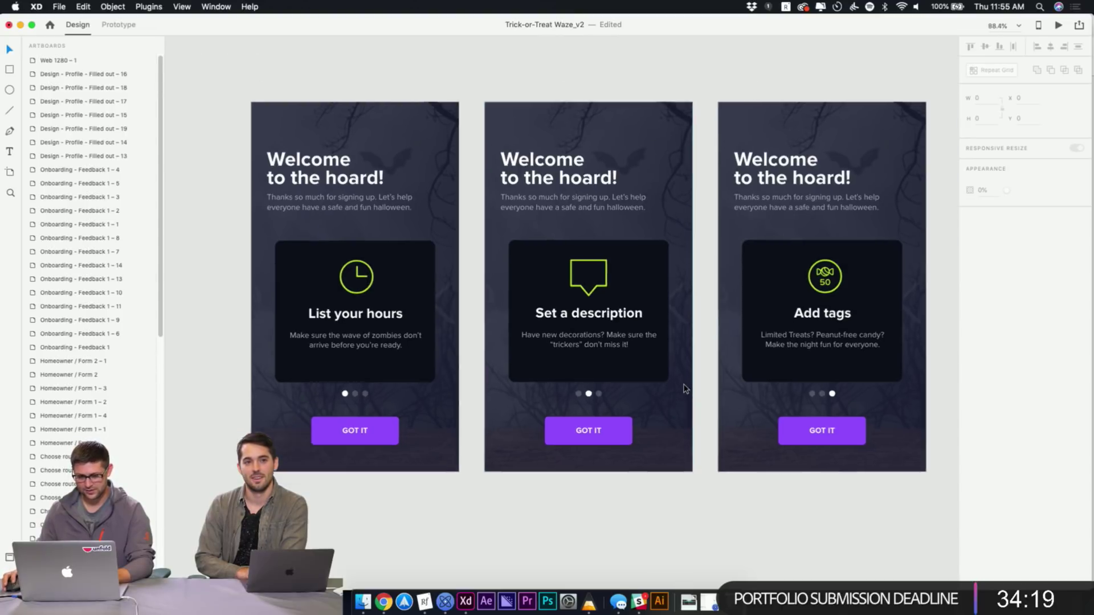
drag(739, 478, 686, 485)
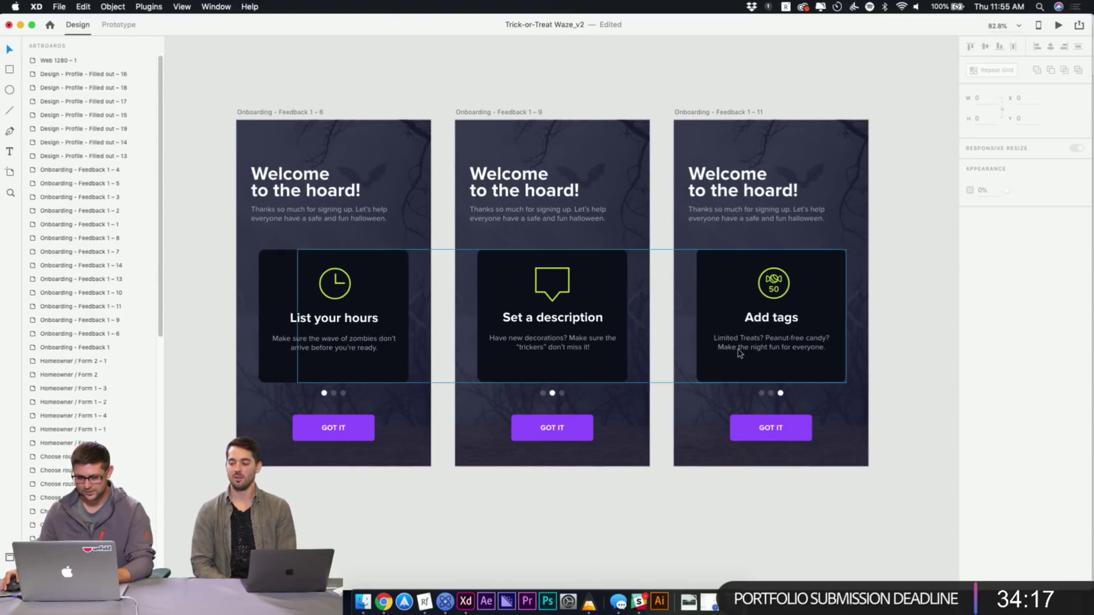
click(857, 250)
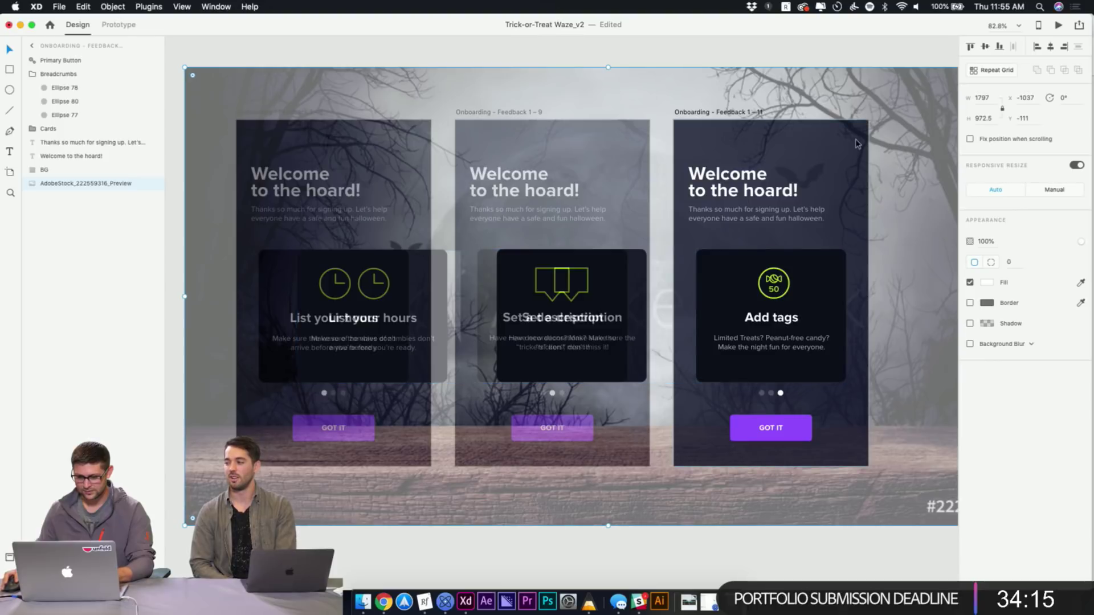
click(779, 563)
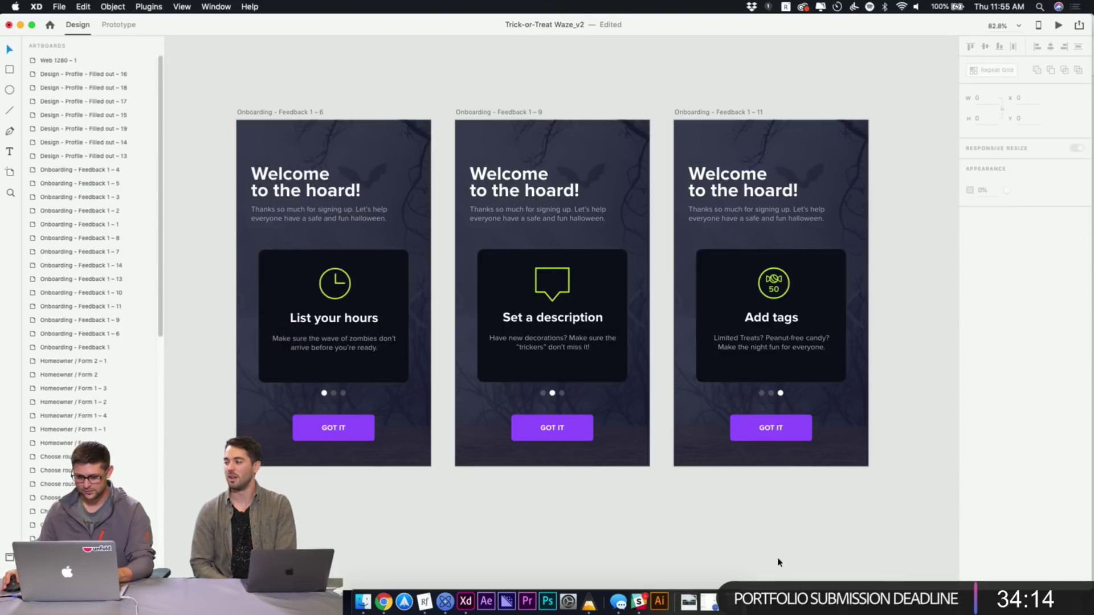
click(737, 365)
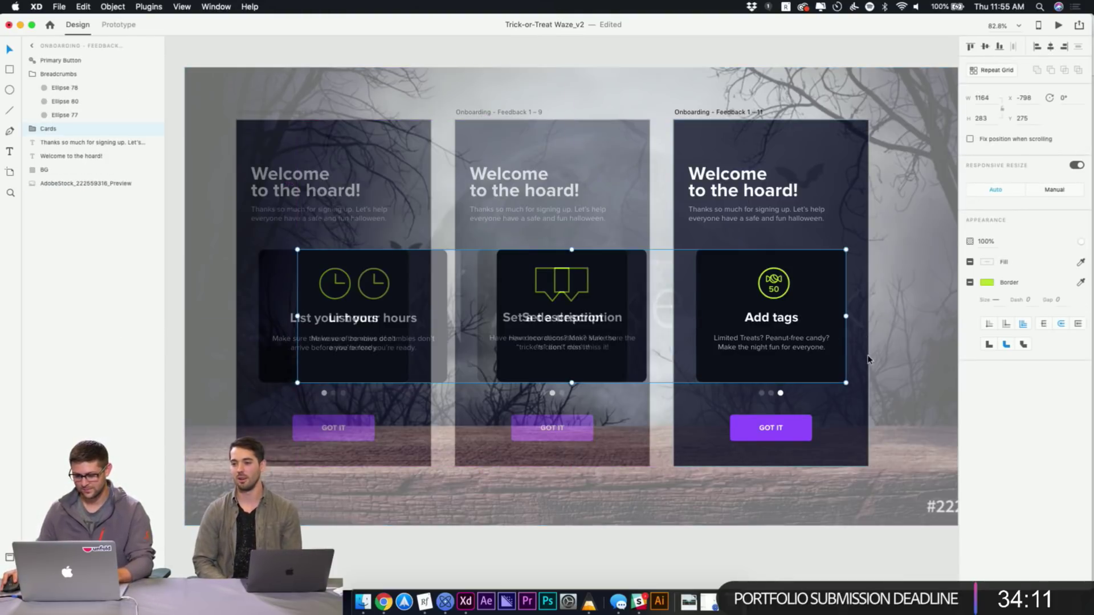
click(863, 511)
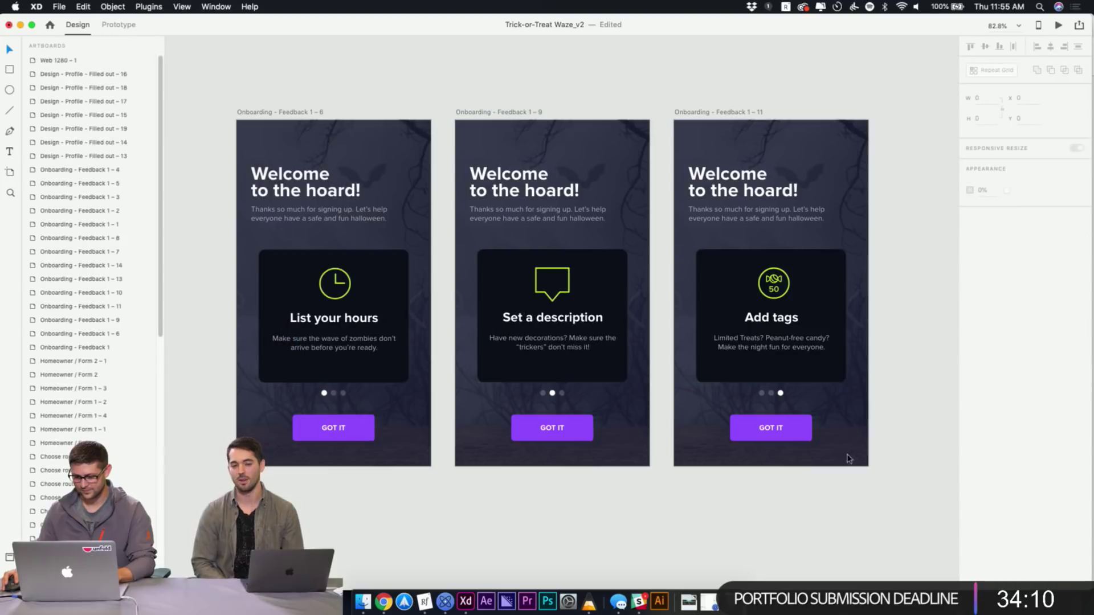
click(837, 322)
click(836, 529)
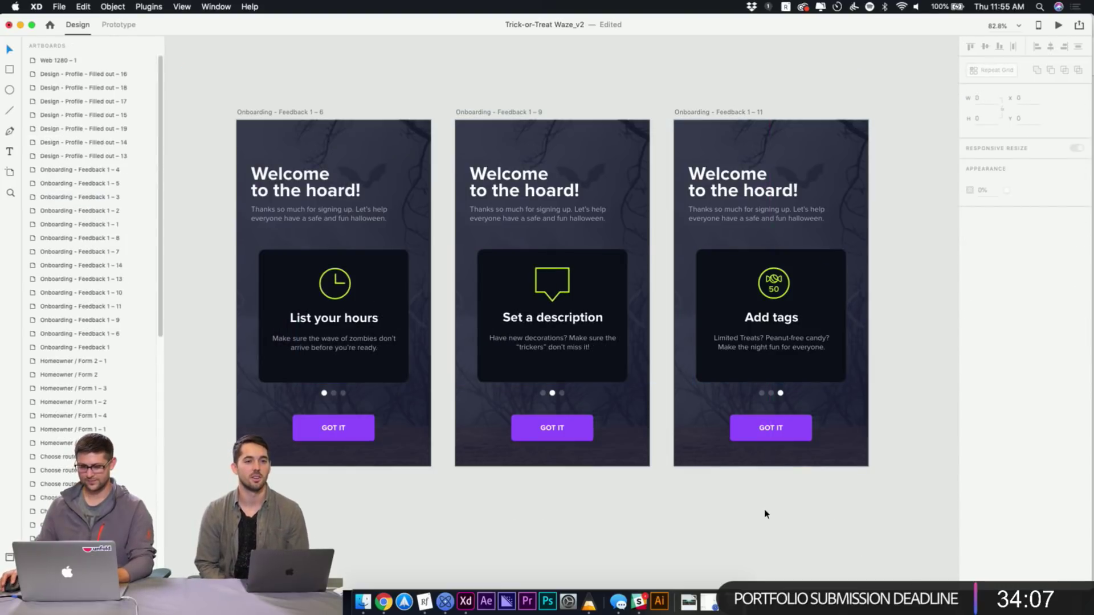
scroll(760, 512, down, 3)
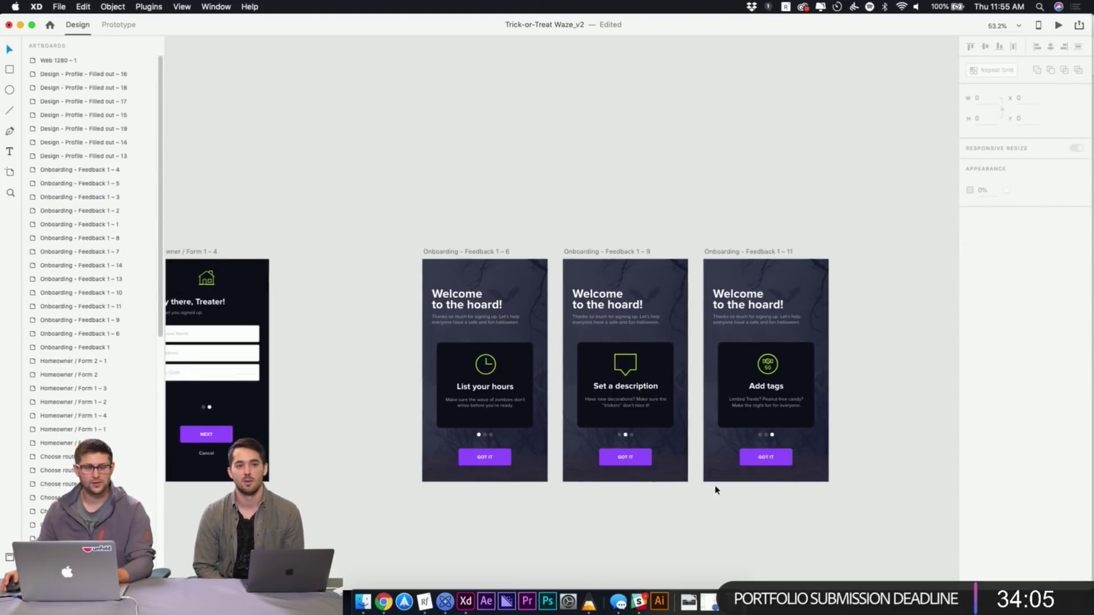
drag(602, 499, 642, 466)
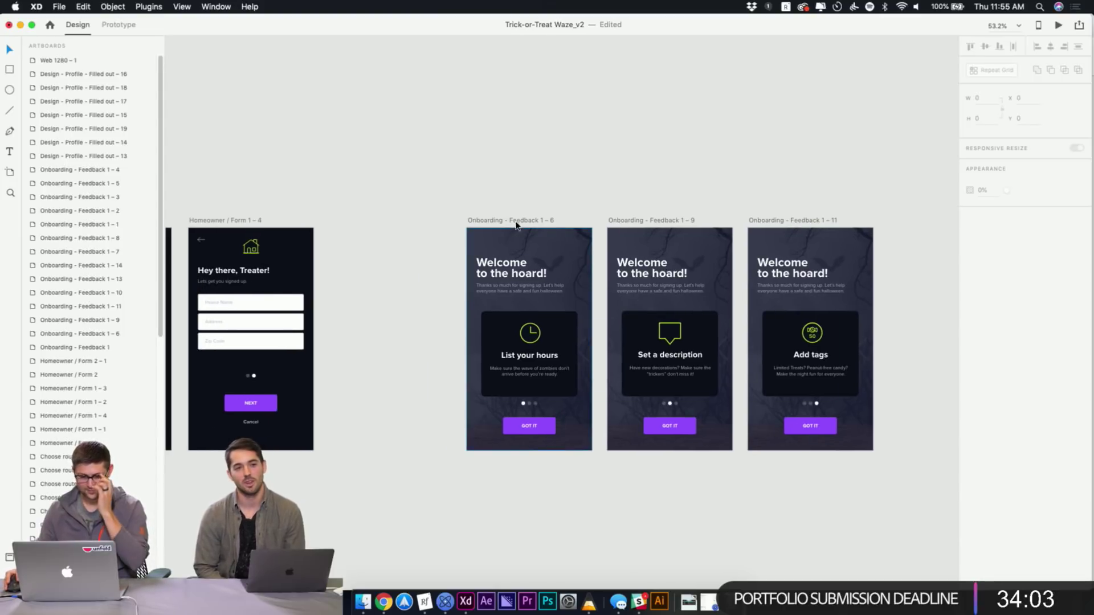
click(545, 220)
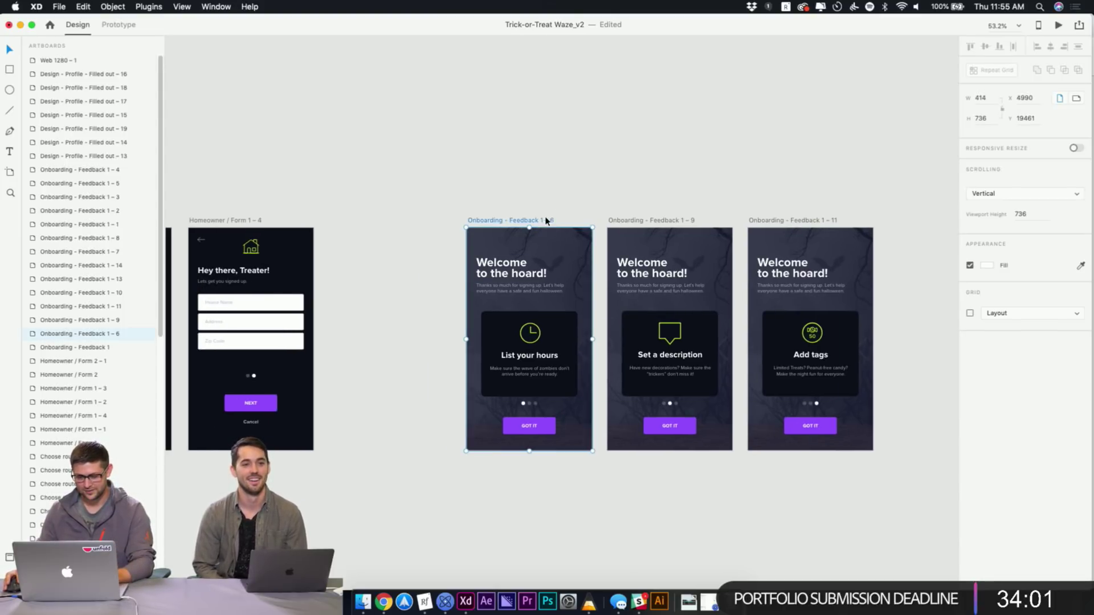
shift+click(680, 221)
click(523, 226)
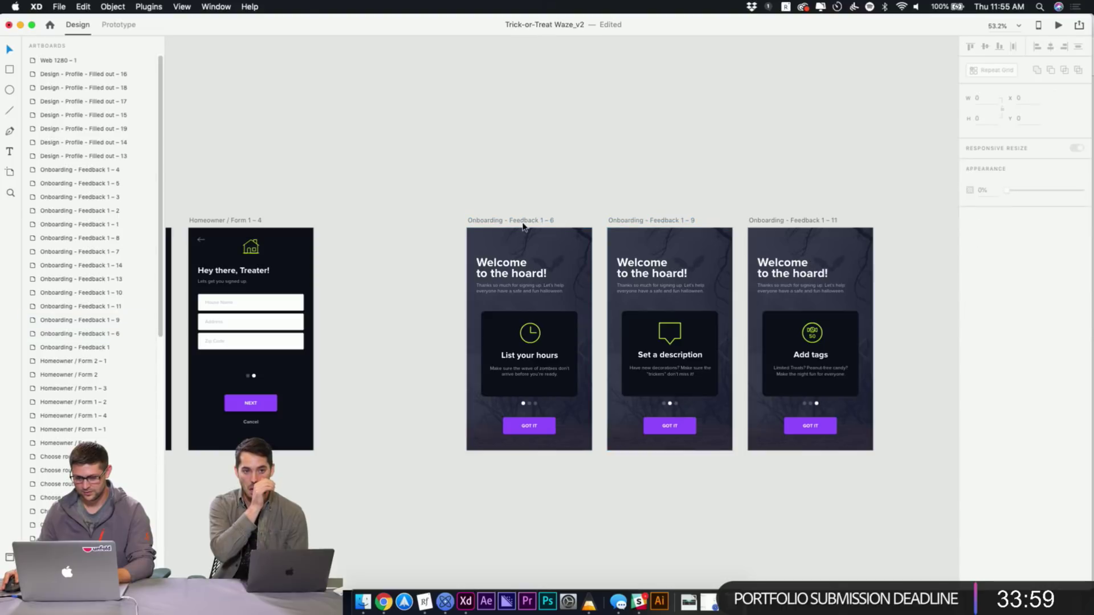
Link the Next button on Homeowner / Form 1 – 4 to Onboarding – Feedback 1 – 6 with a Tap trigger and Transition action
scroll(342, 223, left, 5)
click(364, 207)
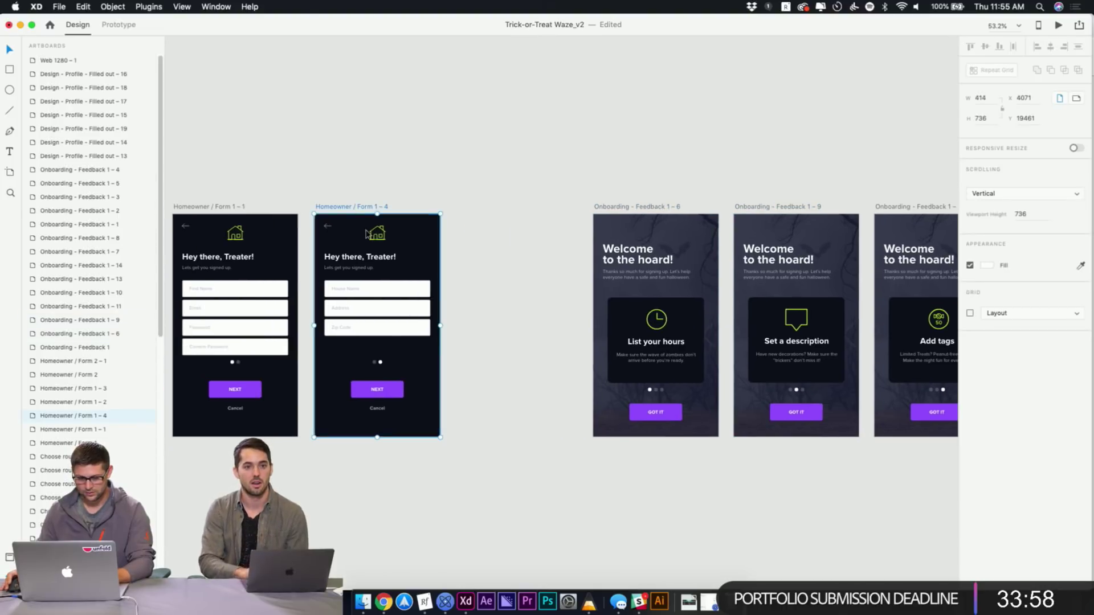
click(393, 392)
click(131, 27)
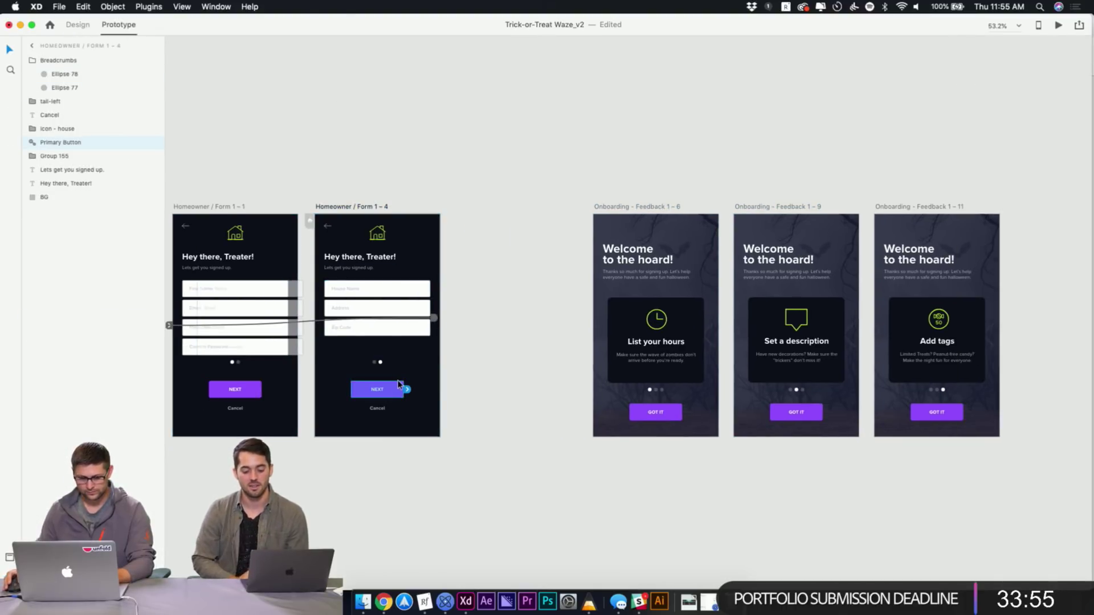
drag(408, 392, 610, 273)
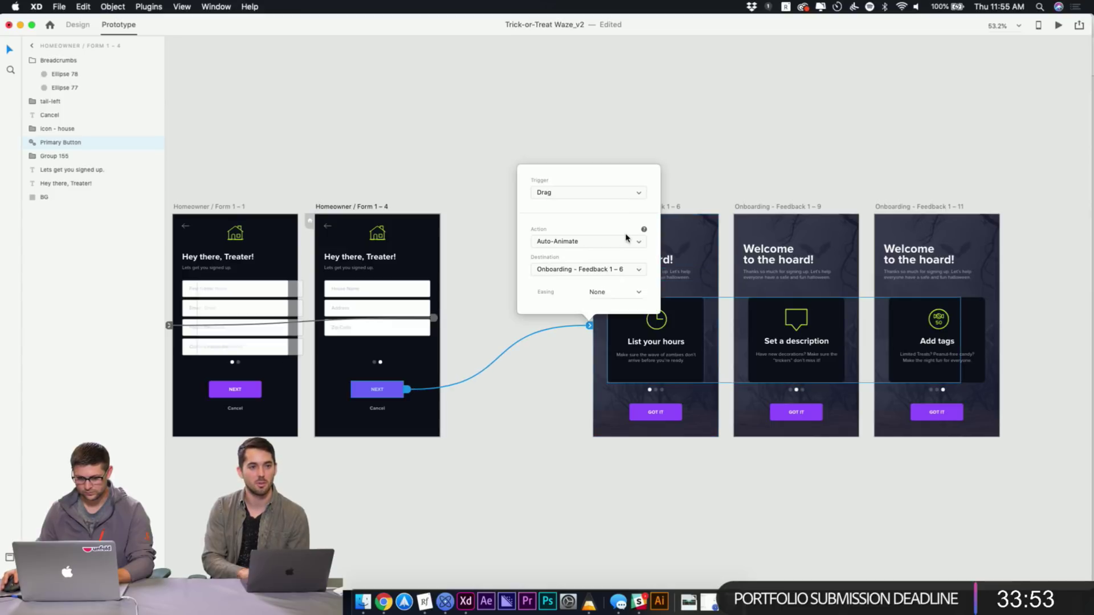
click(574, 193)
click(565, 179)
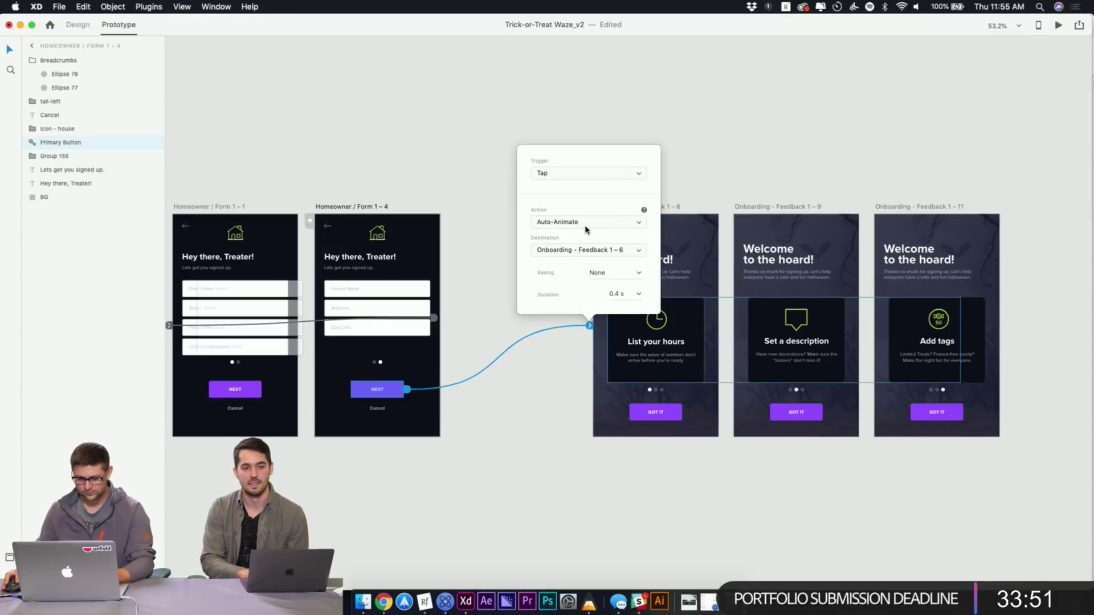
click(585, 224)
click(564, 214)
click(413, 162)
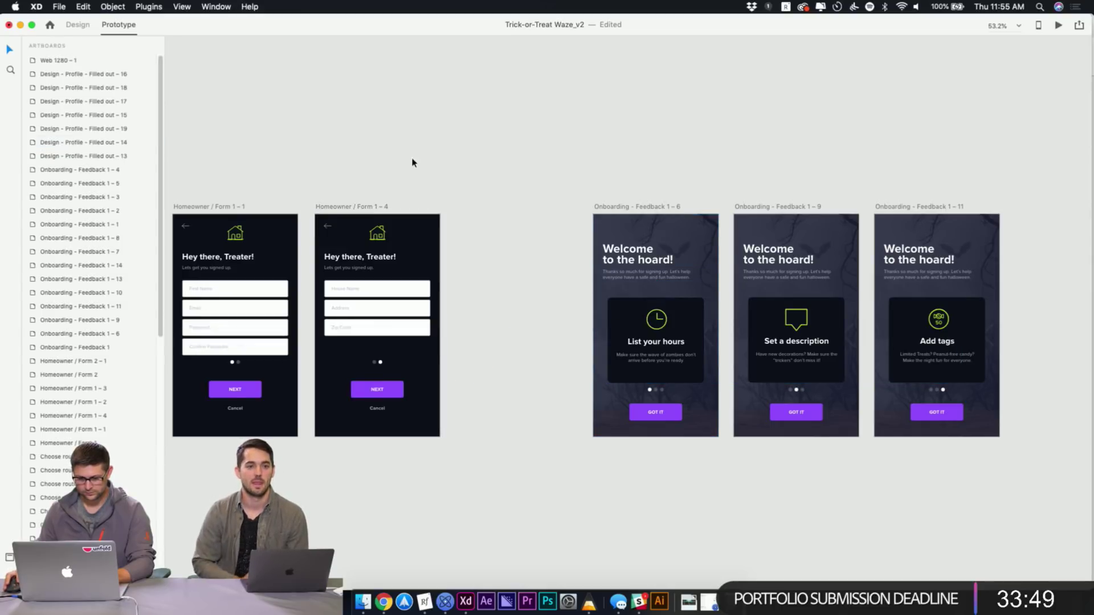
Preview Homeowner / Form 1 – 4, test its Next button into the onboarding screen, and close the preview
click(349, 209)
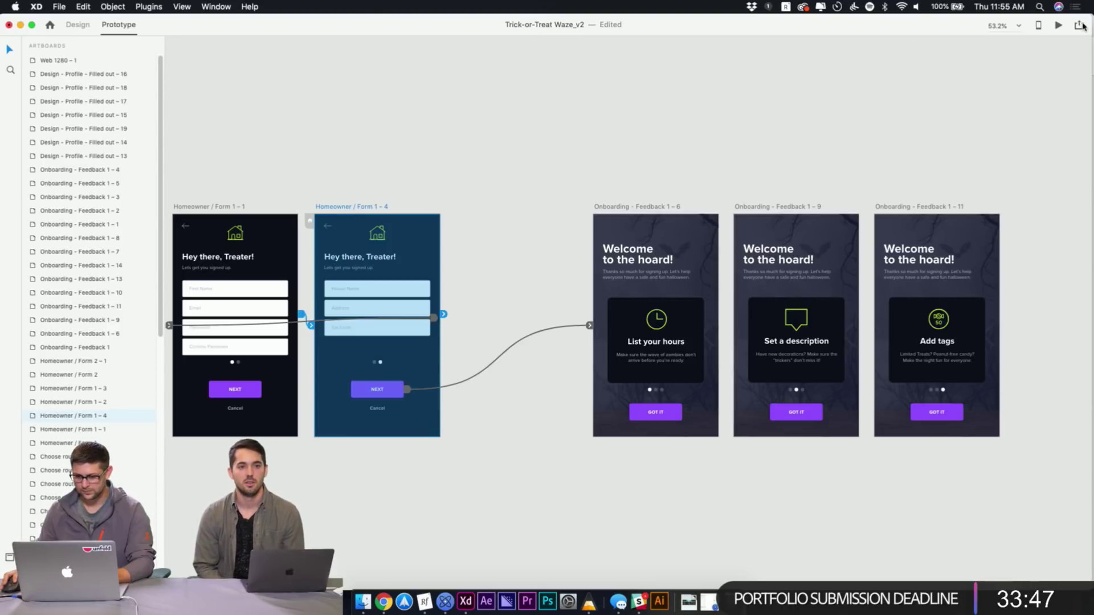
click(1058, 26)
click(411, 426)
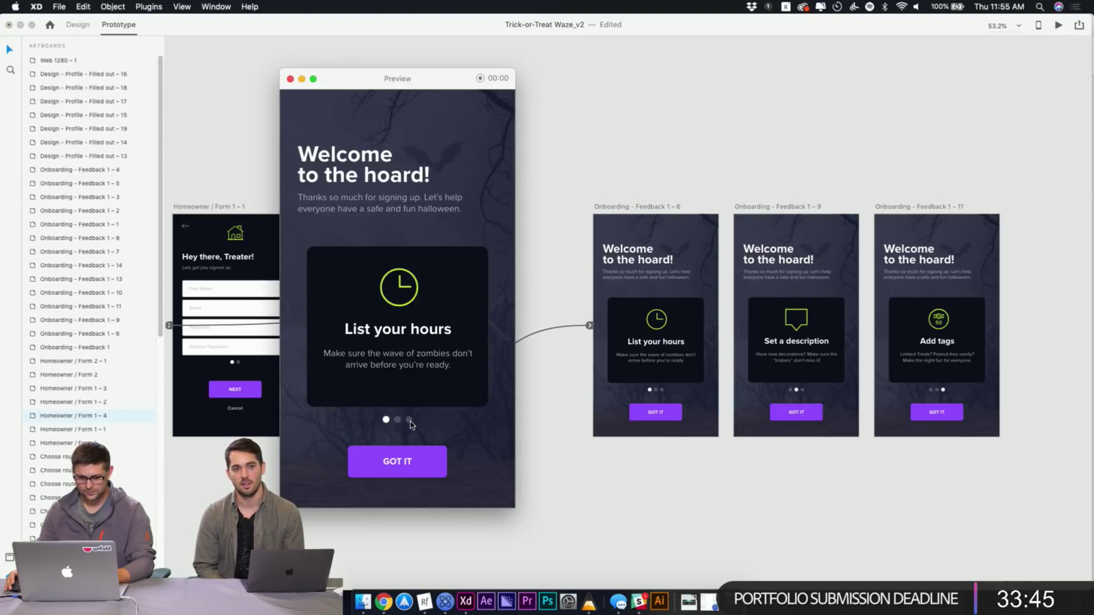
click(291, 79)
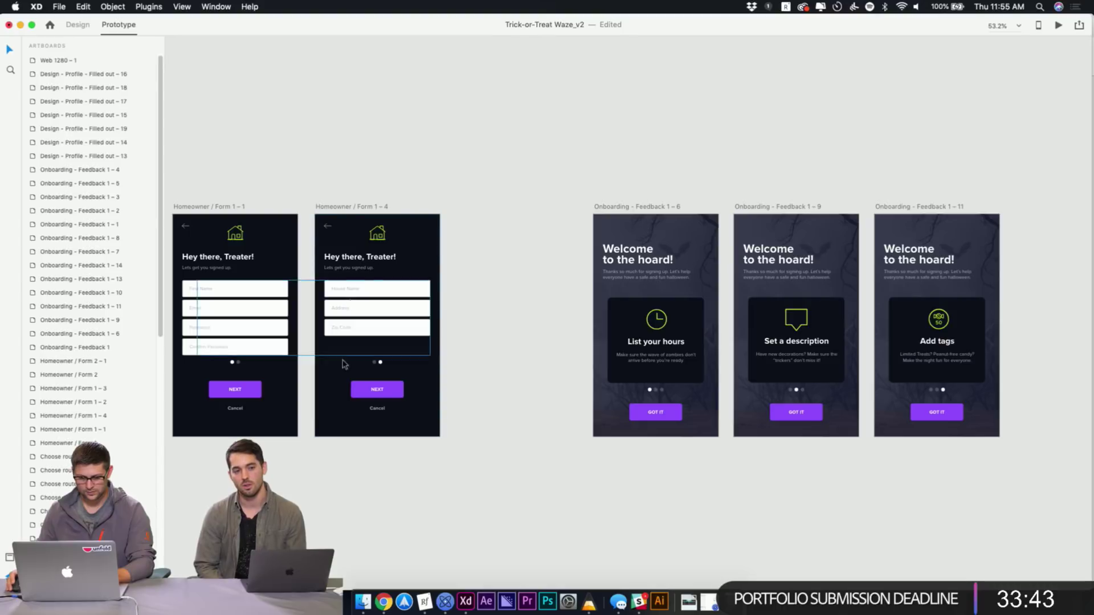
Link Cancel on Homeowner / Form 1 – 4 to Choose route – 11 with a Tap-triggered Transition and no animation
drag(343, 420, 774, 407)
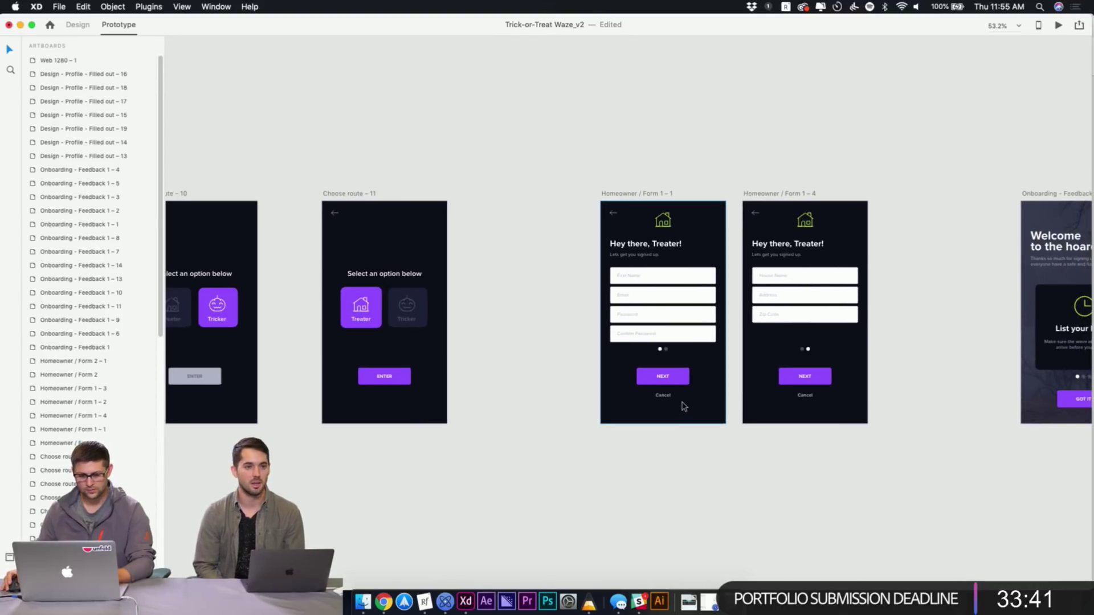
click(809, 396)
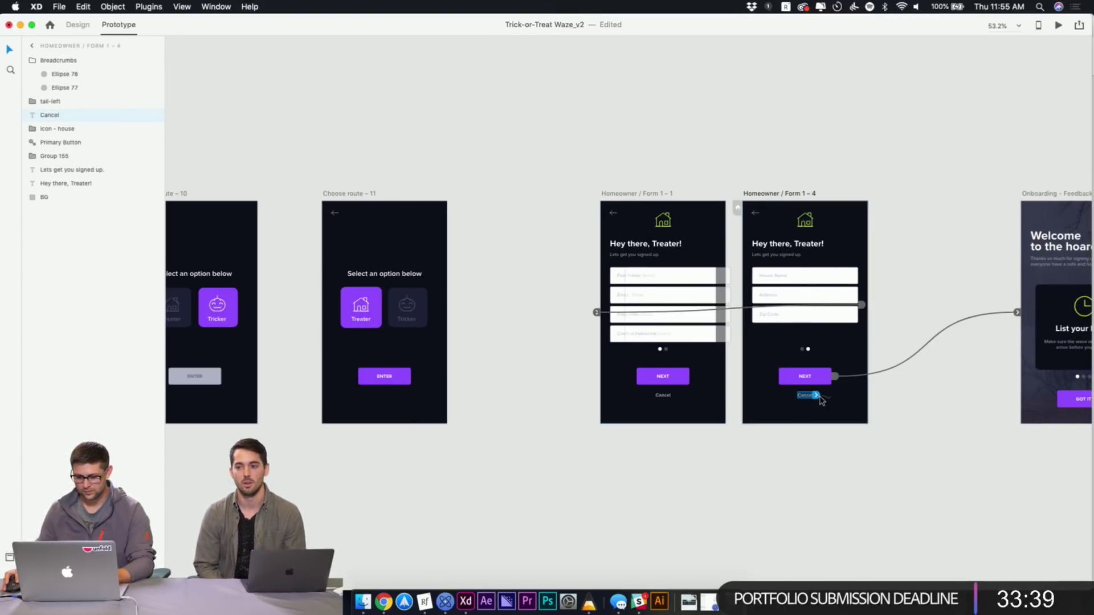
drag(817, 397, 416, 348)
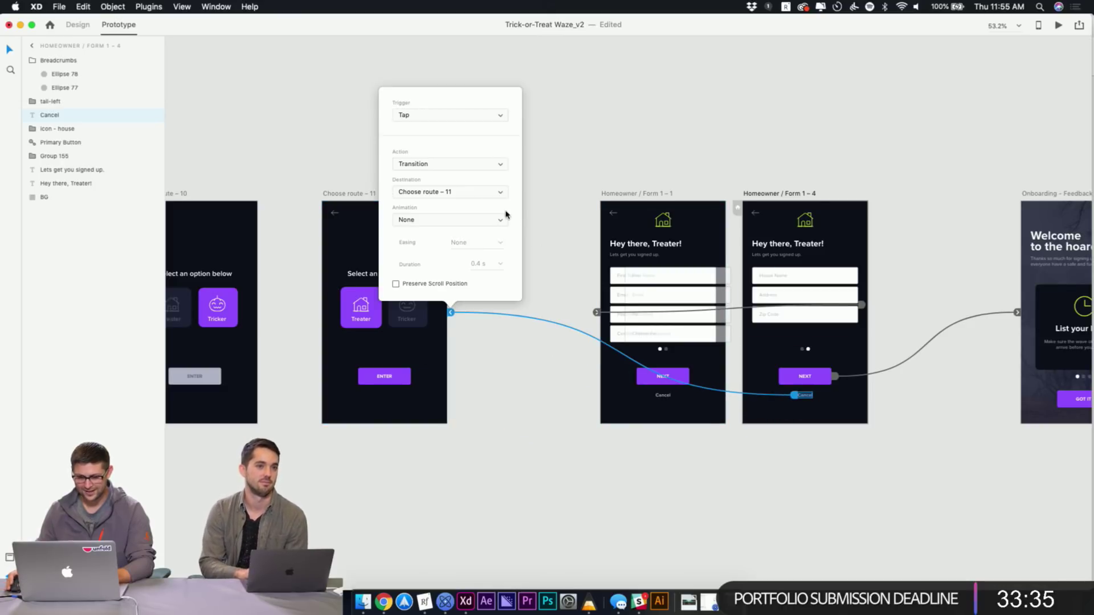
click(576, 114)
Link Cancel on Homeowner / Form 1 – 1 to Choose route – 11 with a Tap-triggered Transition and no animation
click(663, 396)
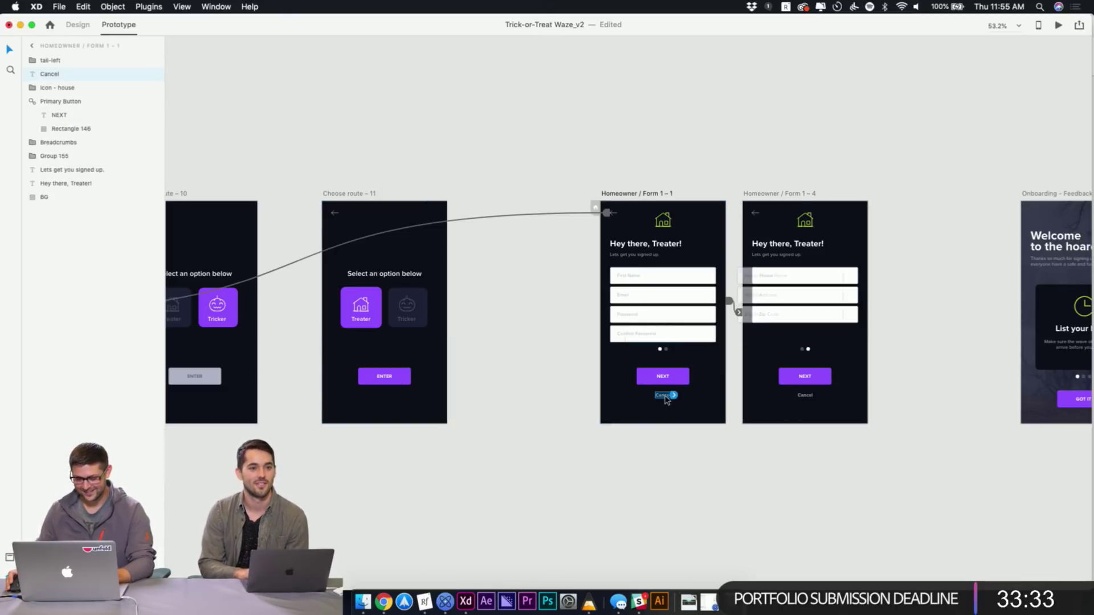
drag(676, 396, 417, 348)
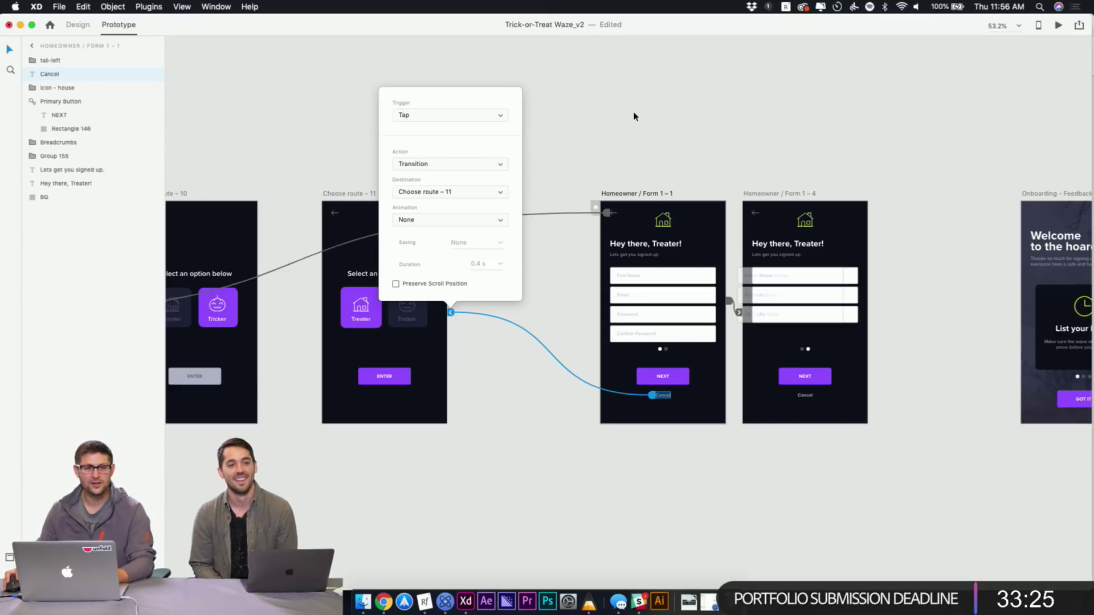
click(588, 140)
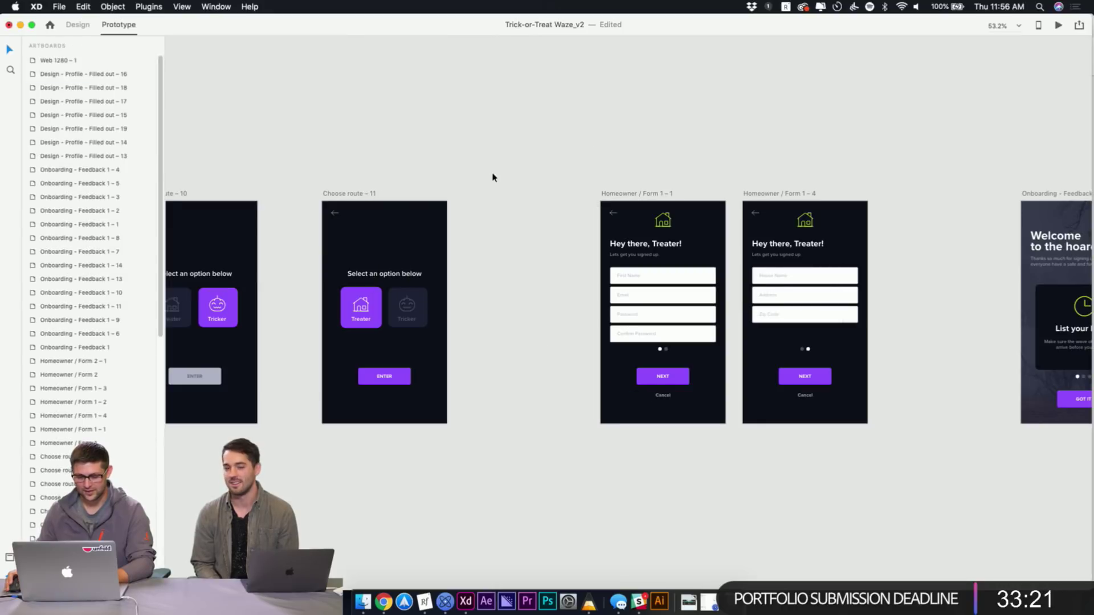
Look over the onboarding, map and profile artboards, and review the Treater form screens
scroll(609, 166, right, 10)
scroll(456, 203, up, 4)
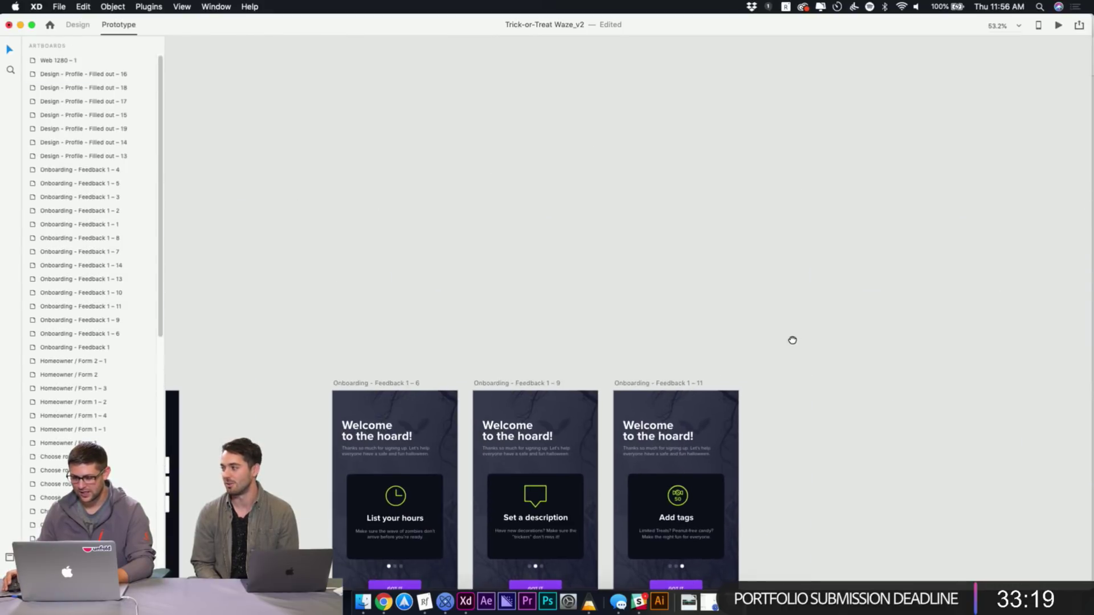
scroll(719, 365, down, 4)
drag(854, 228, 648, 349)
drag(780, 217, 642, 321)
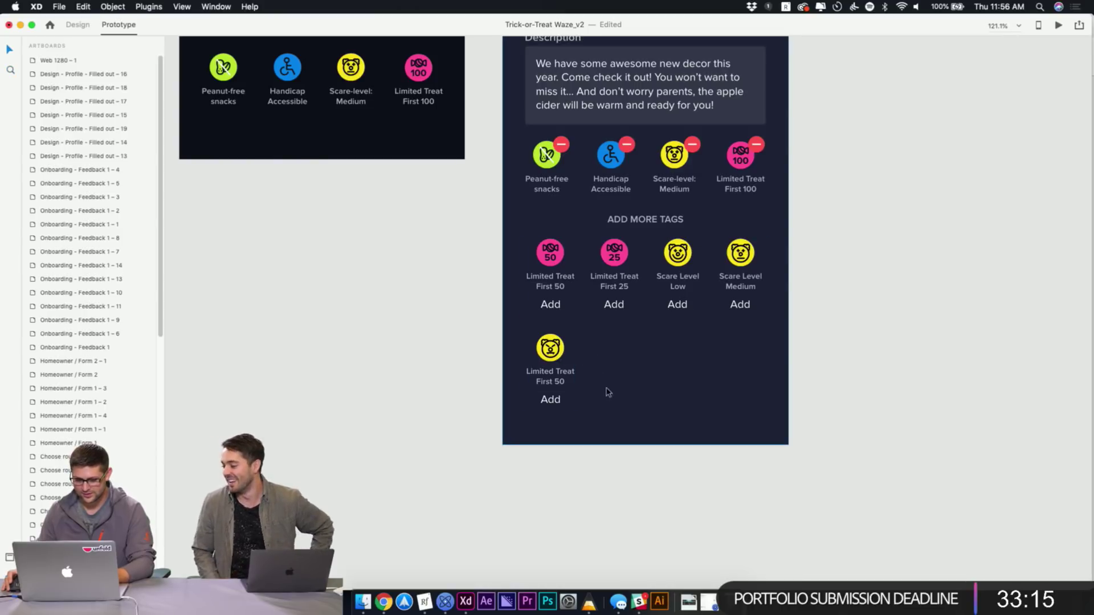
scroll(708, 371, down, 6)
scroll(800, 244, left, 5)
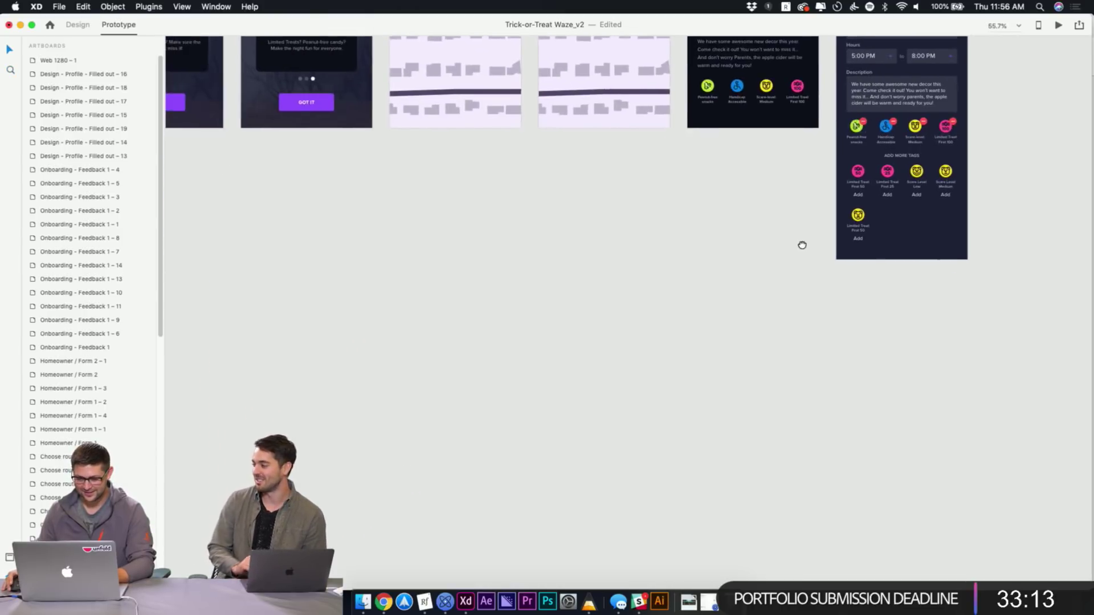
scroll(800, 244, down, 6)
scroll(760, 282, down, 7)
scroll(759, 282, left, 5)
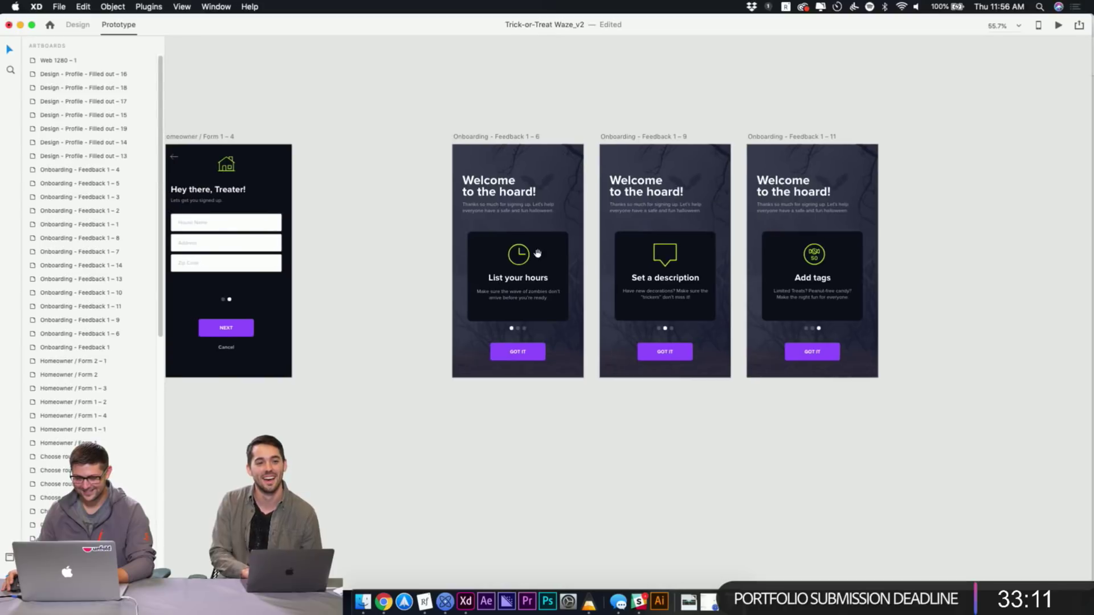
scroll(679, 259, right, 2)
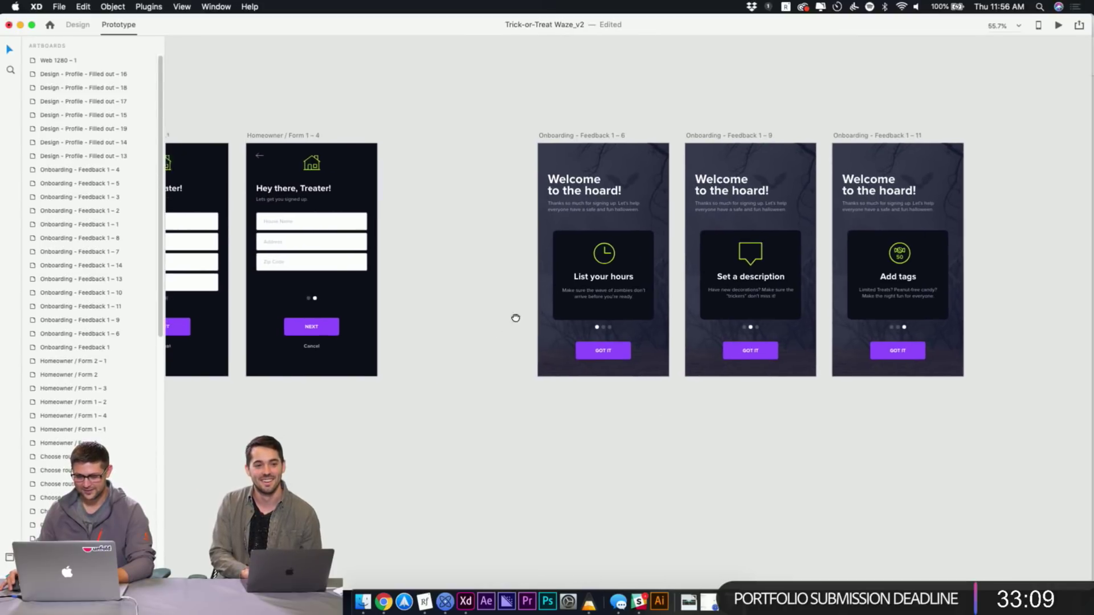
scroll(516, 318, left, 5)
scroll(640, 159, left, 6)
scroll(570, 142, right, 4)
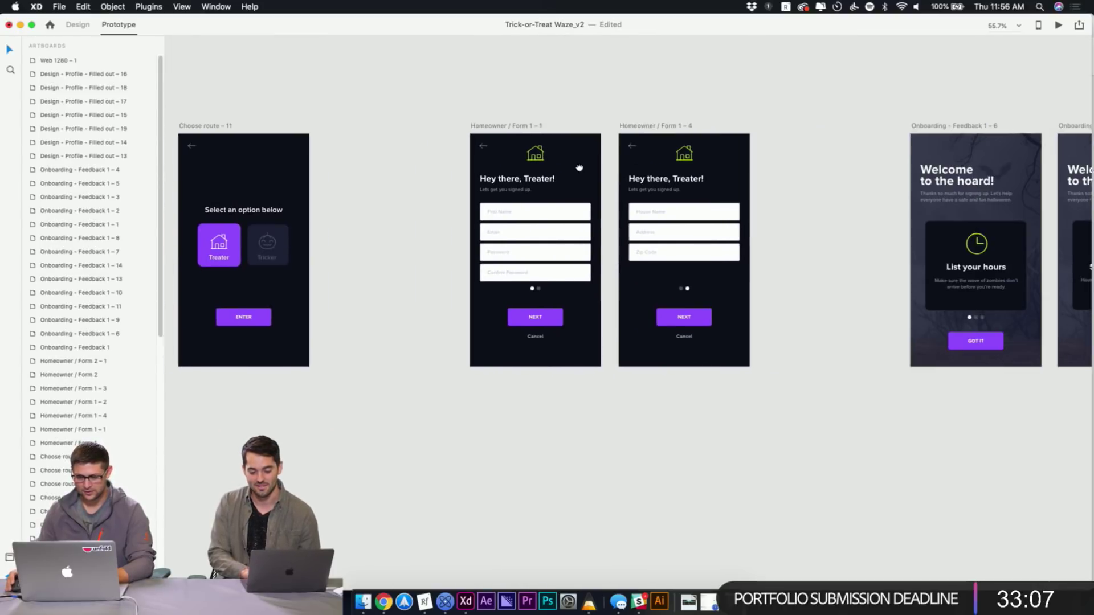
Start a preview from Welcome Screen – 1 and test the Create Account link
click(512, 129)
scroll(512, 142, left, 10)
scroll(390, 73, up, 6)
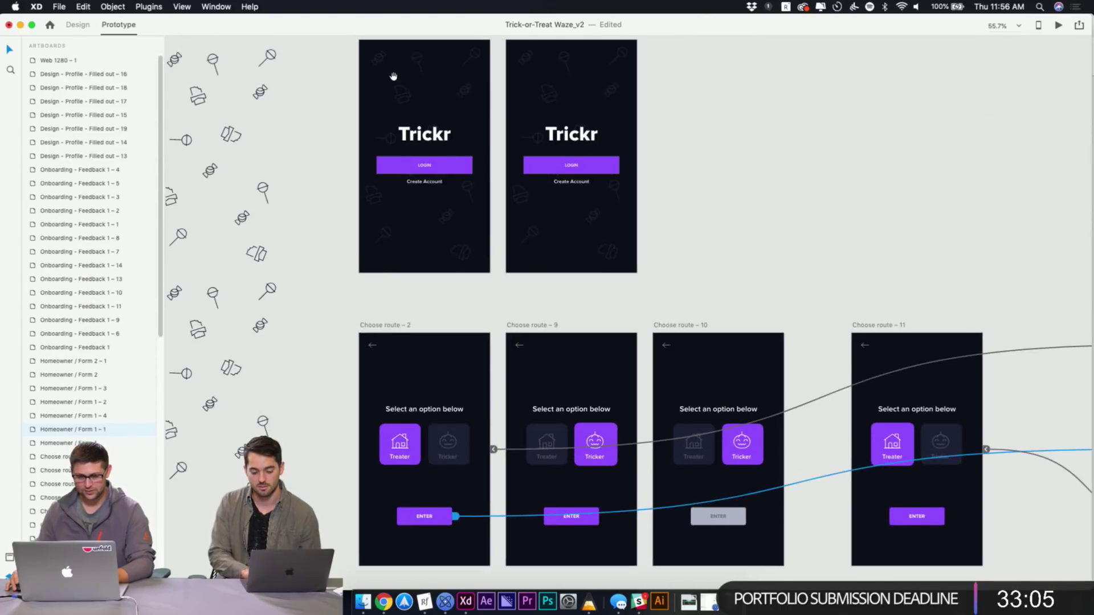
click(408, 103)
click(1058, 25)
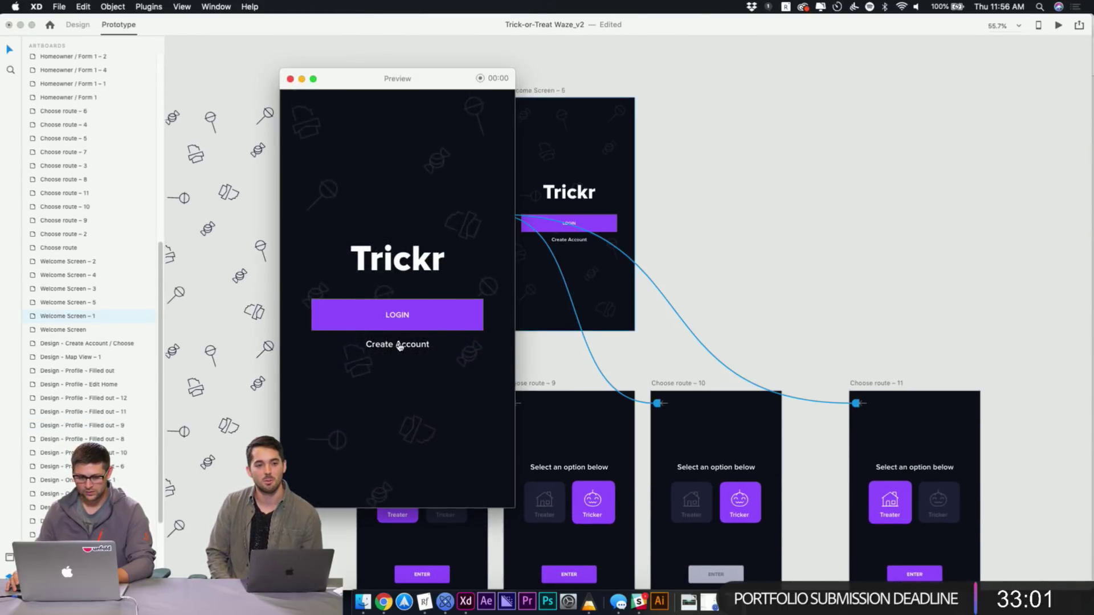
click(400, 345)
Test switching between Tricker and Treater in the preview, and enter the sign-up flow as Treater
click(440, 294)
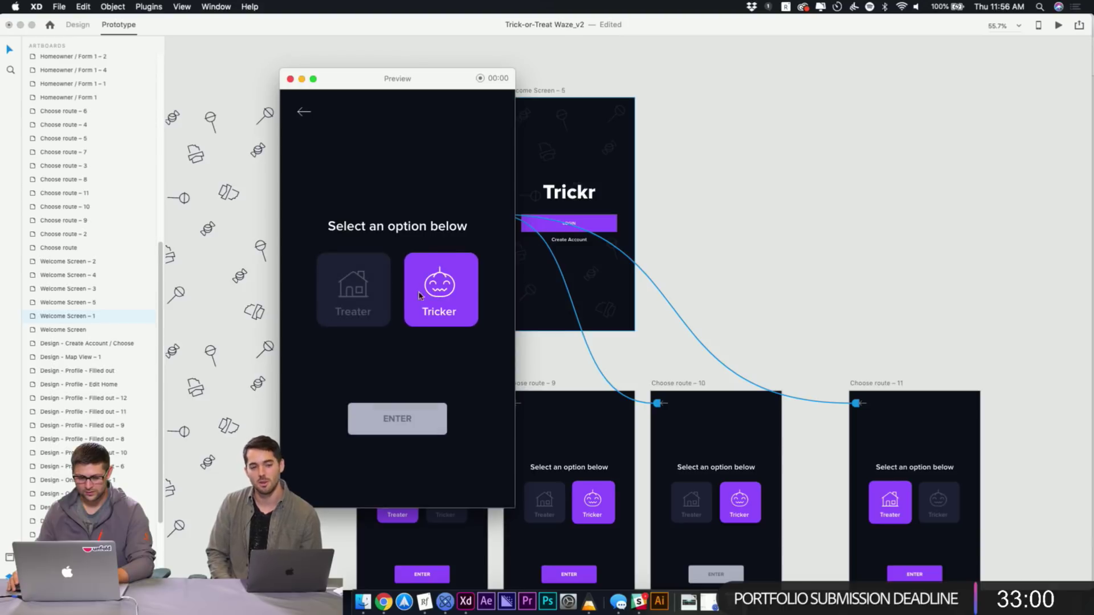
click(364, 291)
click(453, 294)
click(356, 288)
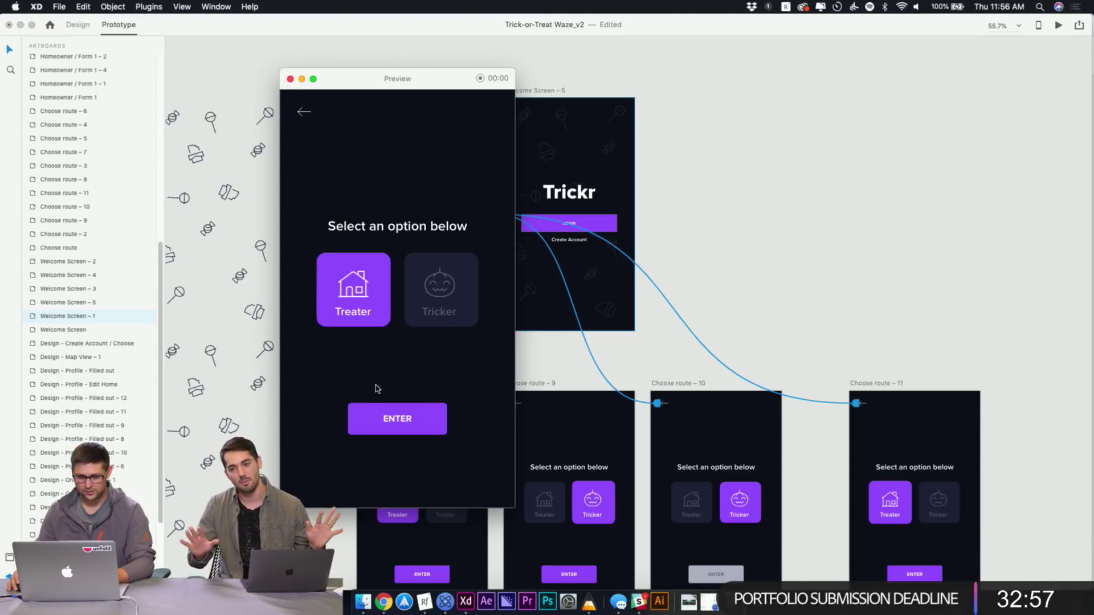
click(385, 421)
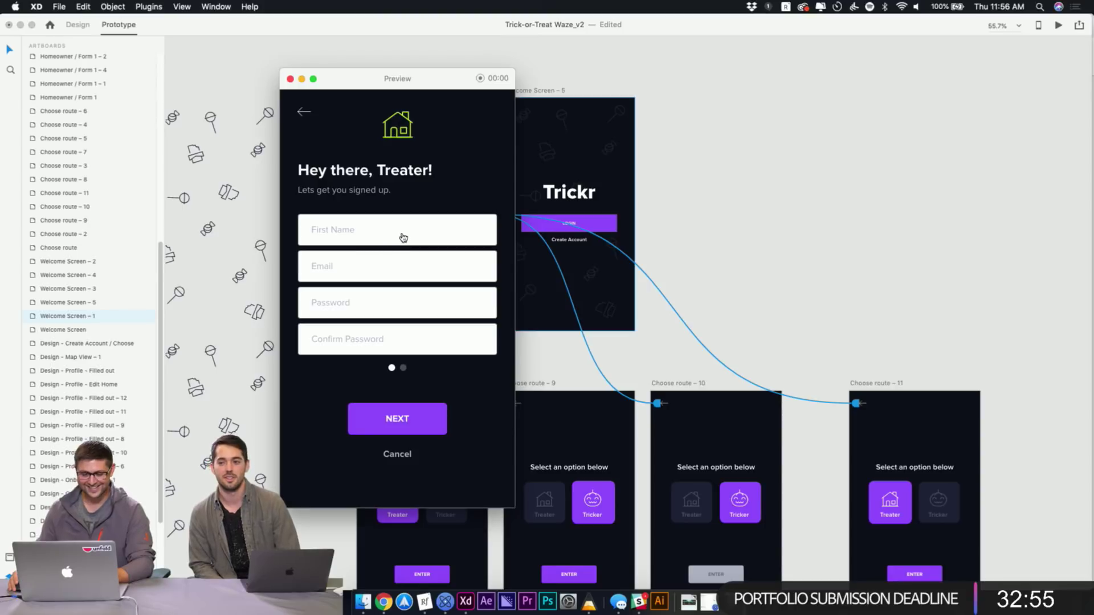
Test swiping the Treater form and cancelling back to the option screen, and re-enter the sign-up form
drag(469, 229, 359, 242)
click(397, 456)
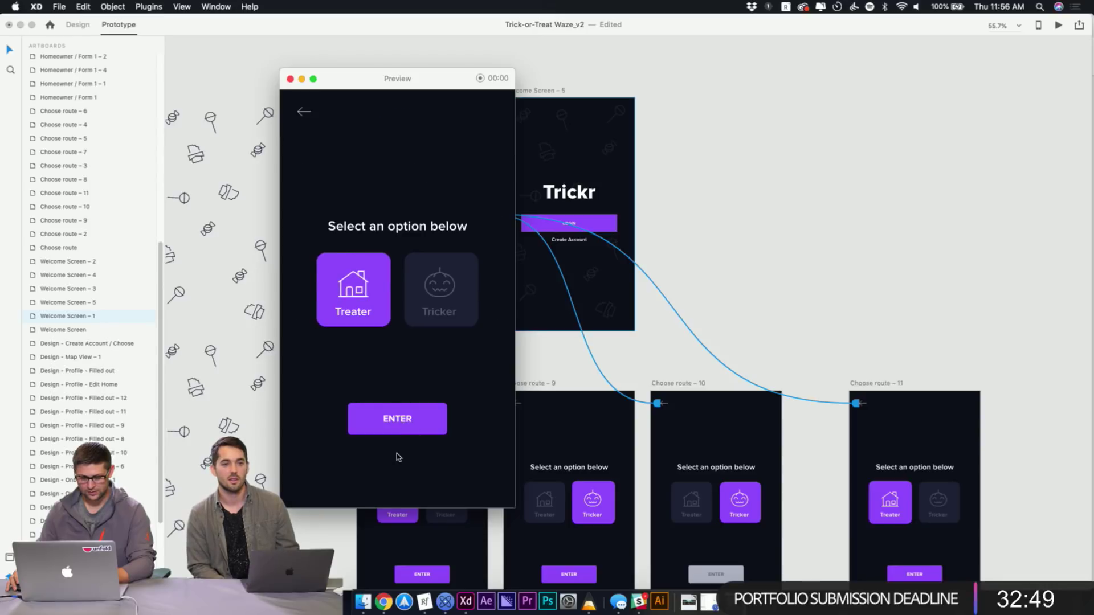
click(425, 417)
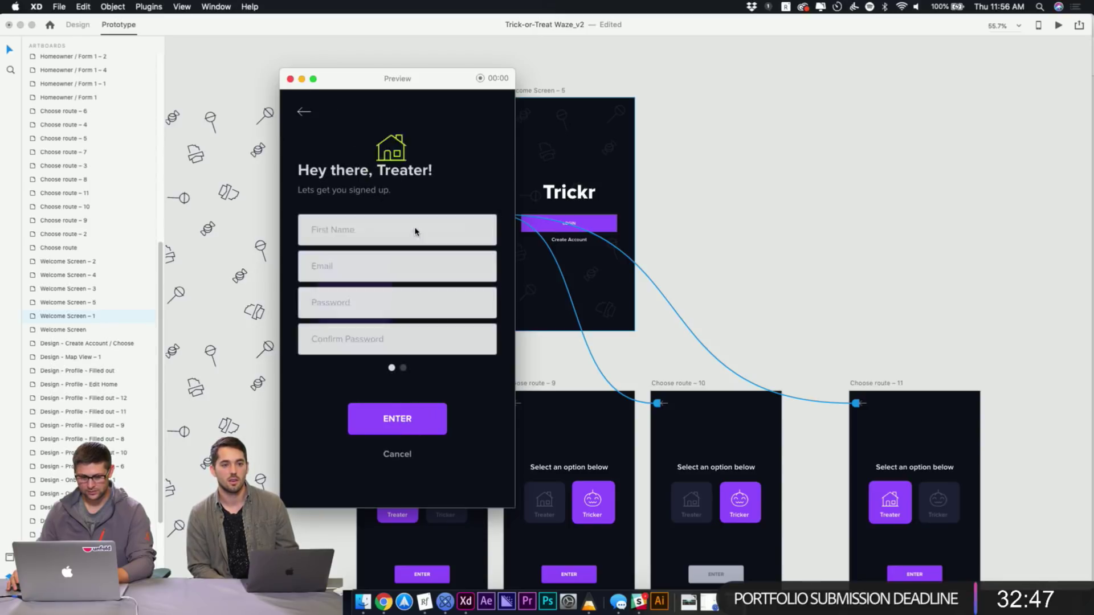
Test the second Treater form page, continue to the onboarding cards, swipe through all of them and back, and close the preview
drag(390, 240, 353, 239)
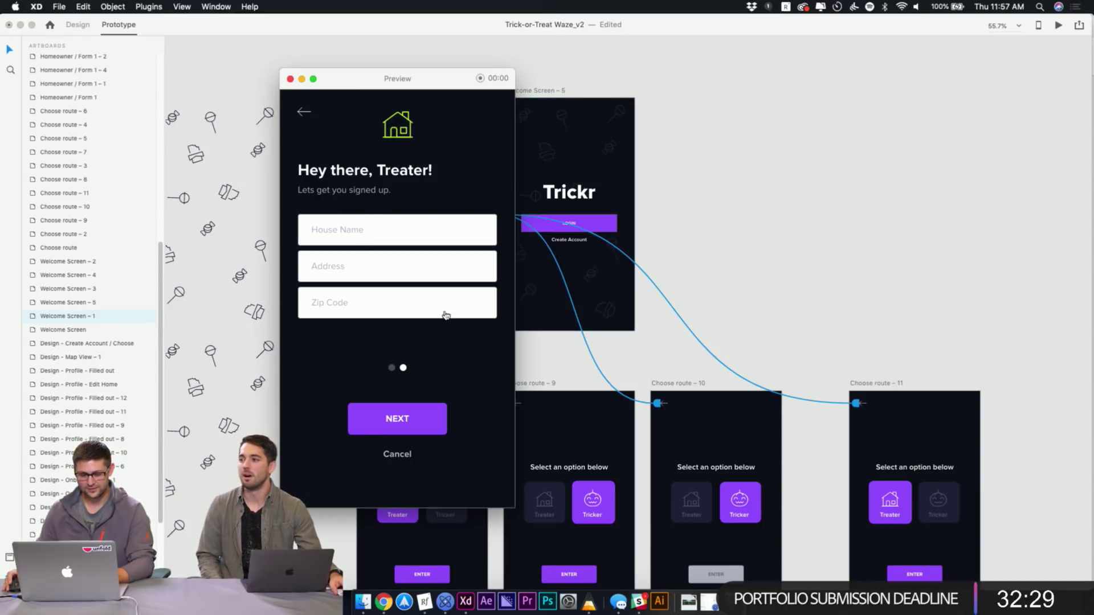
click(408, 422)
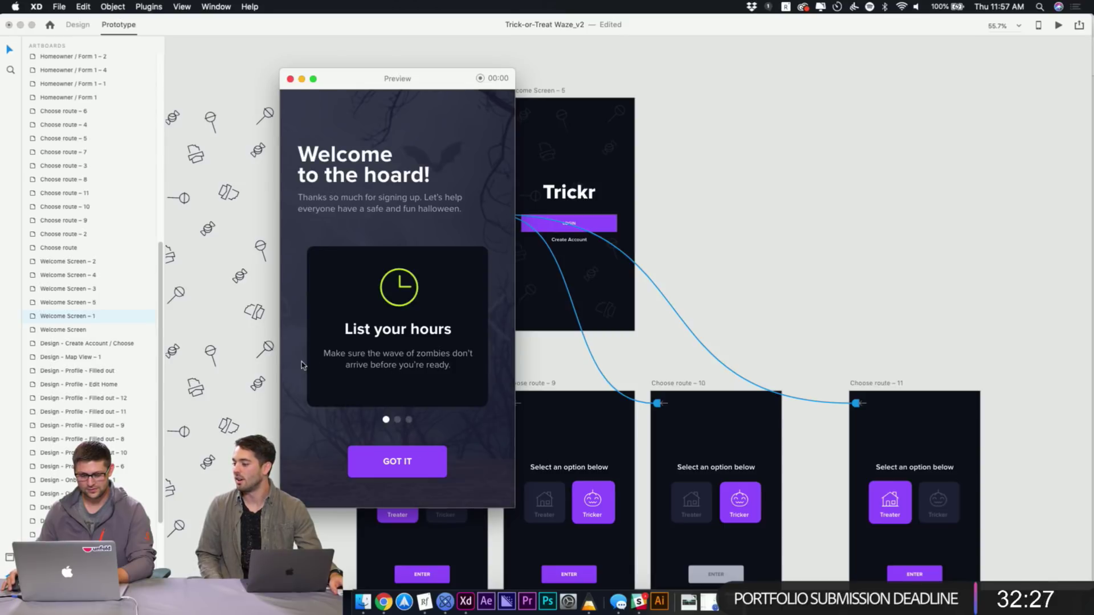
click(401, 342)
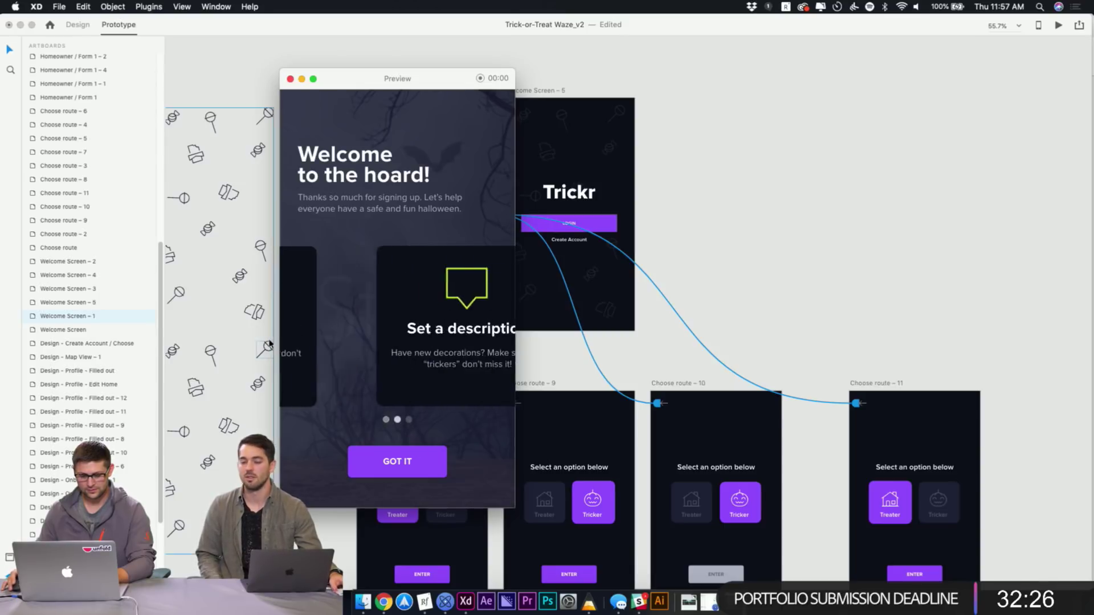
click(420, 336)
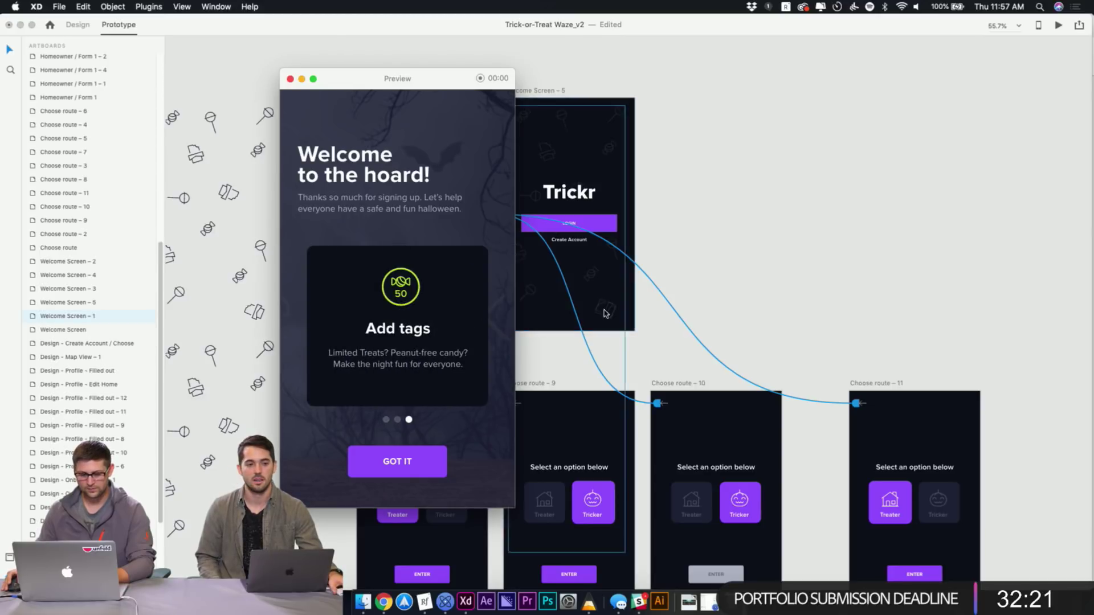
drag(388, 329, 487, 330)
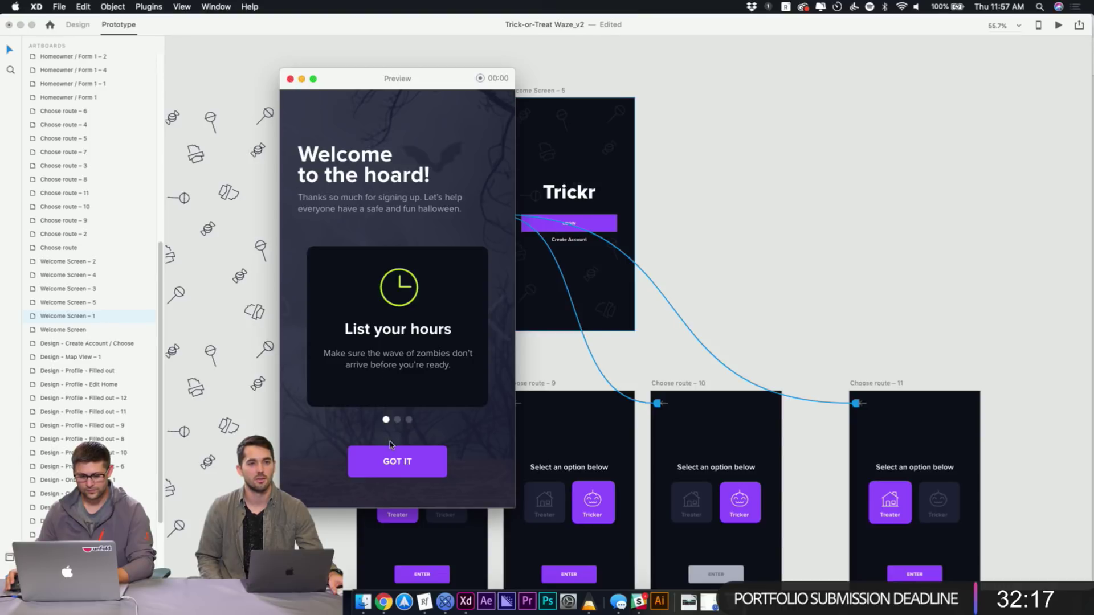
click(290, 79)
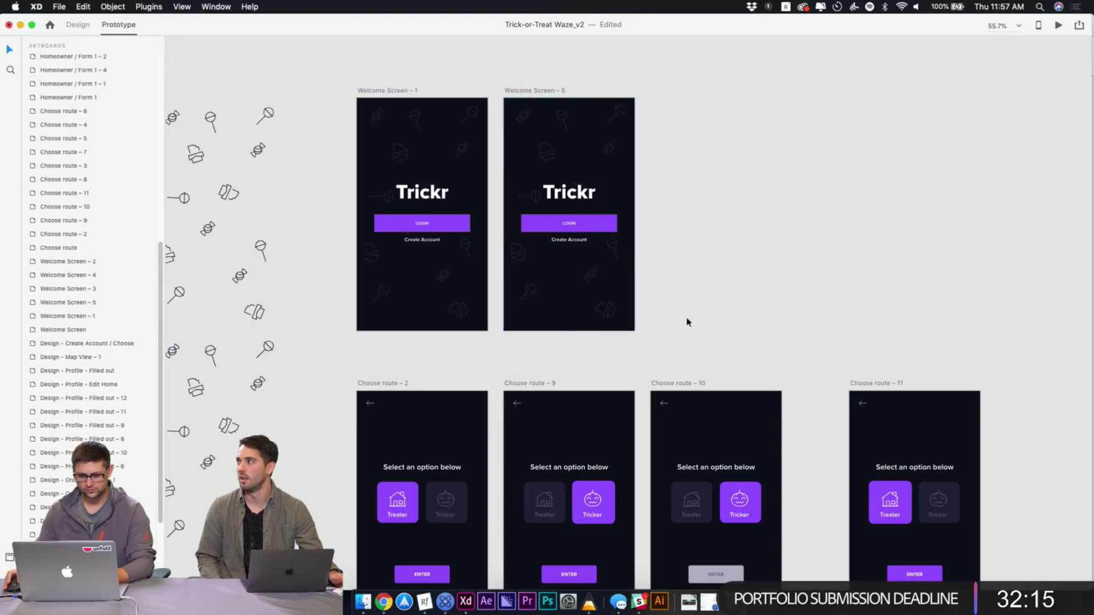
Look over the Treater form and onboarding card artboards, and check the GOT IT button on the List your hours screen
scroll(687, 317, down, 5)
scroll(691, 378, right, 5)
scroll(504, 462, down, 3)
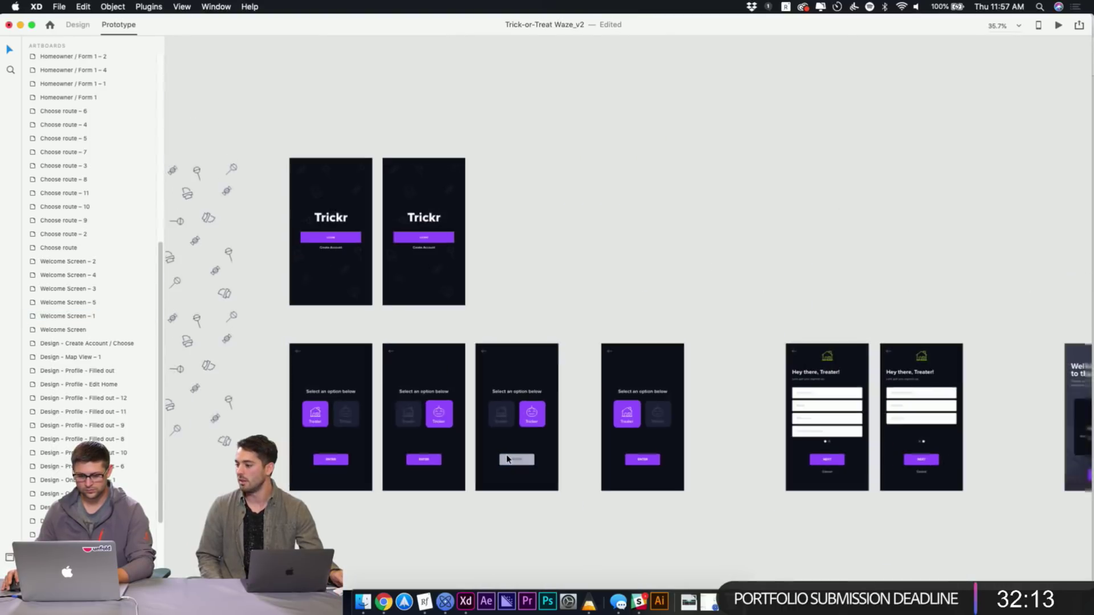
scroll(626, 399, right, 5)
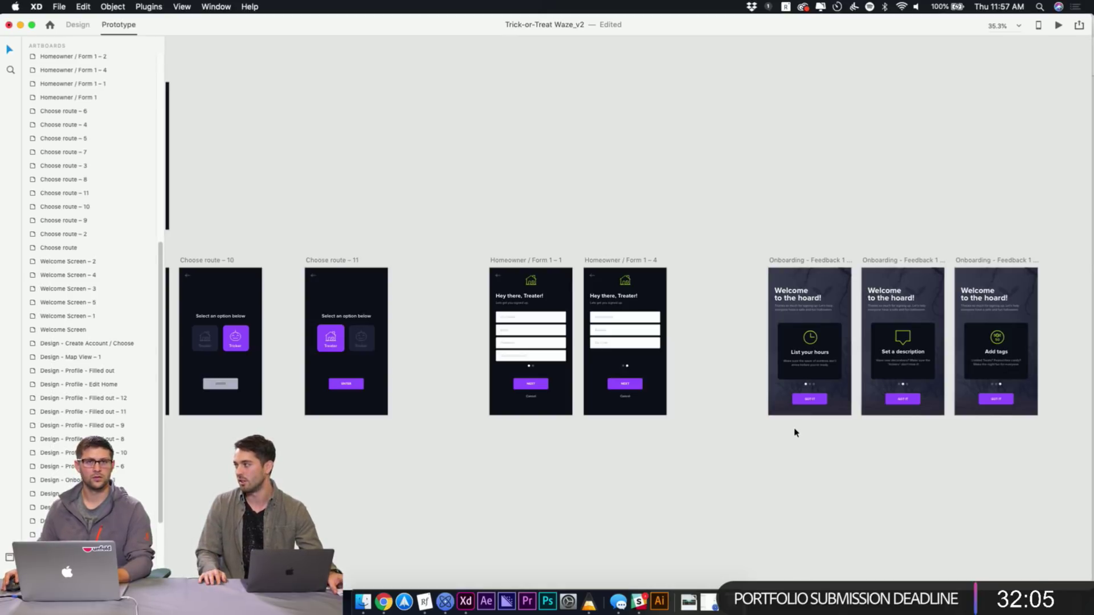
click(811, 399)
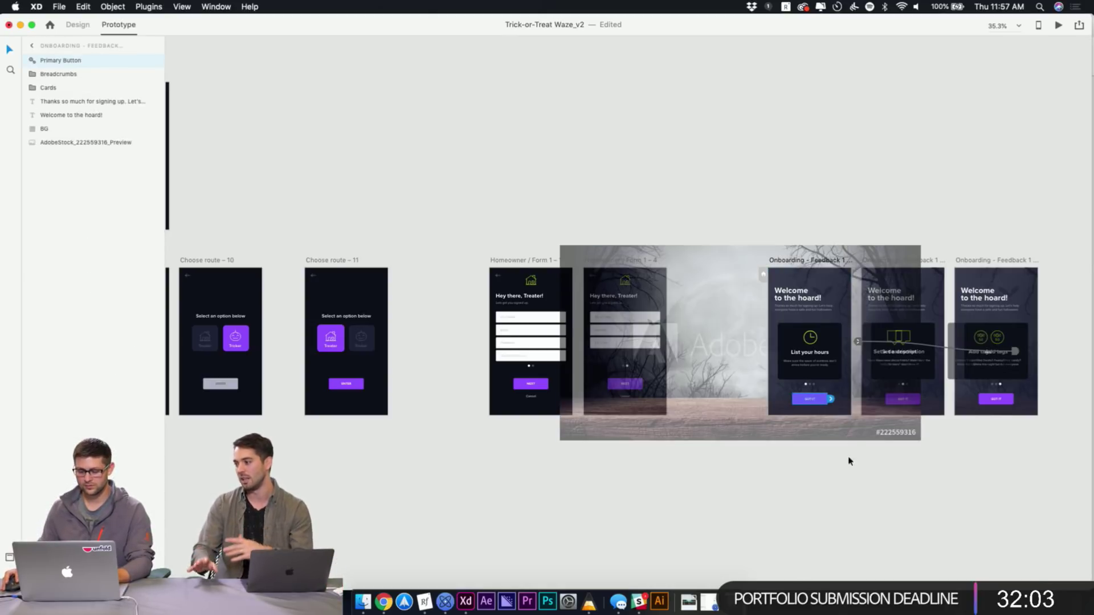
click(789, 228)
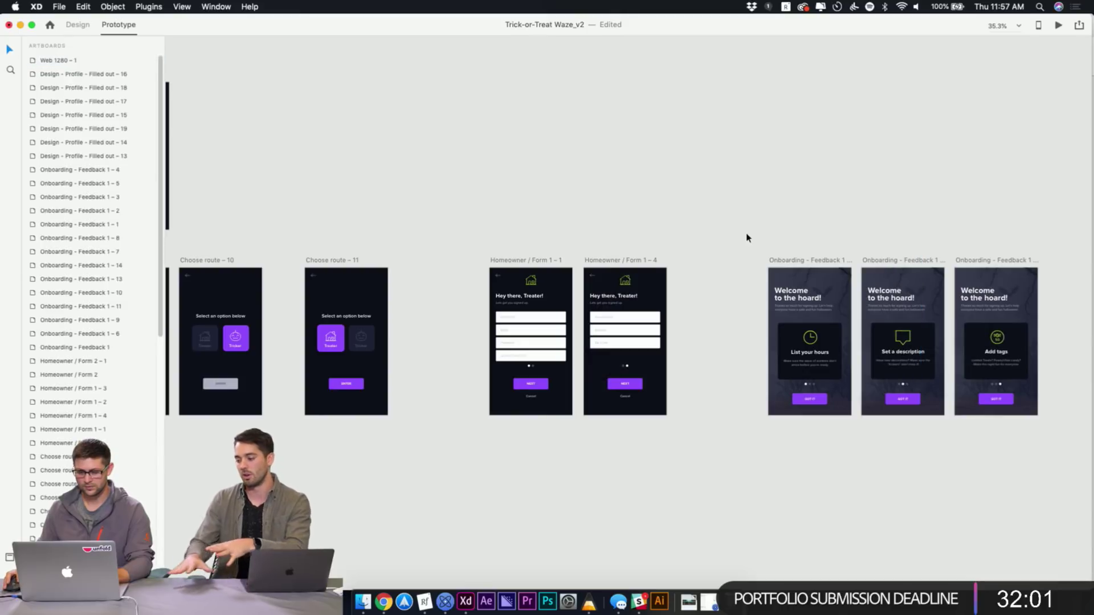
drag(854, 325, 1048, 430)
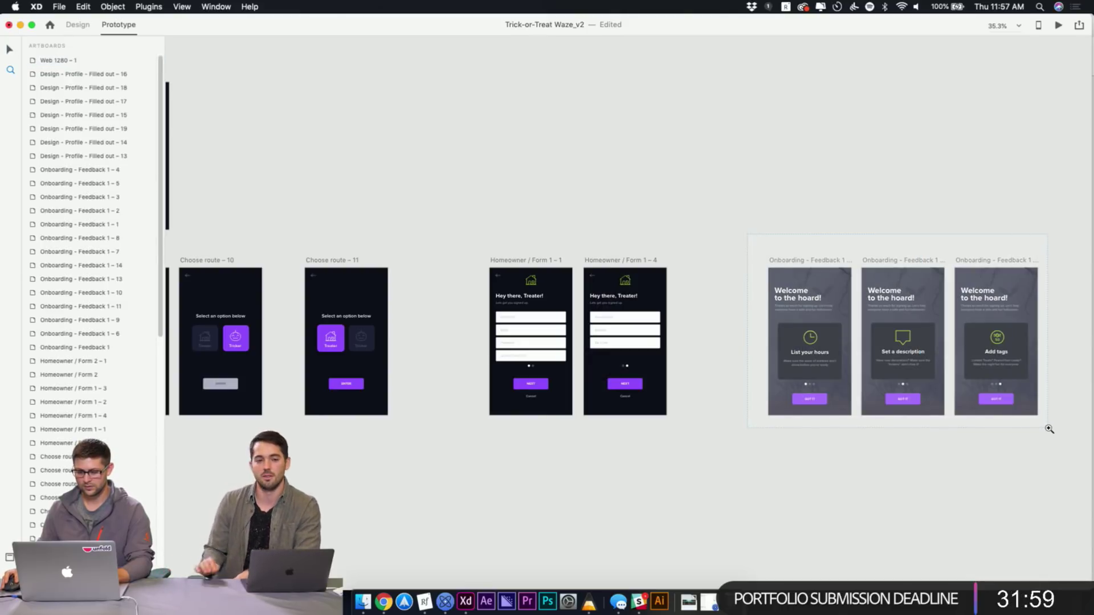
drag(748, 524, 797, 493)
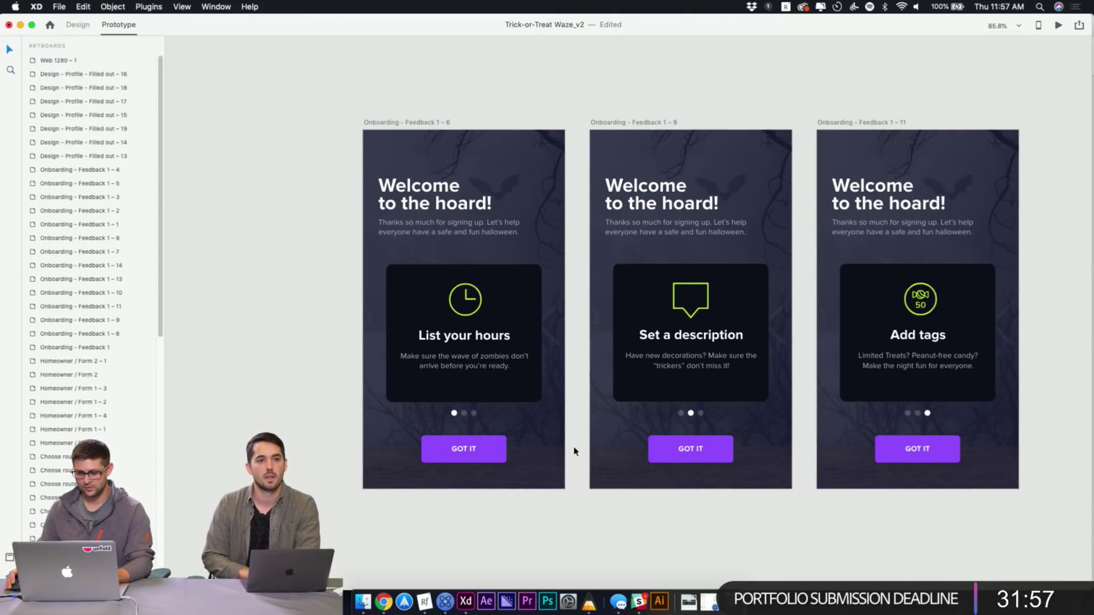
click(484, 448)
click(823, 526)
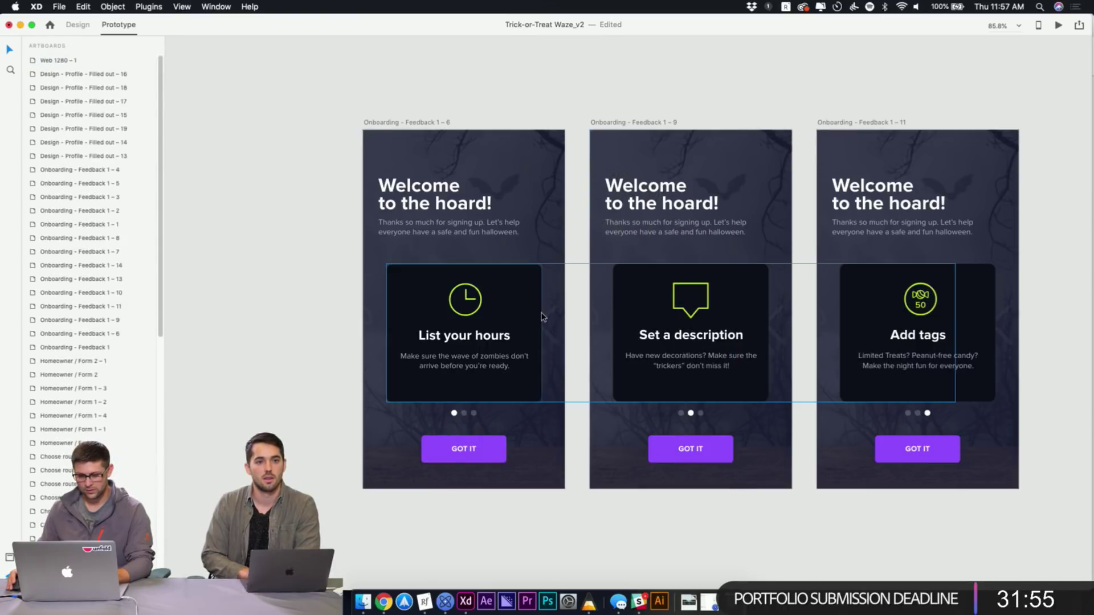
scroll(622, 207, down, 3)
scroll(622, 208, down, 2)
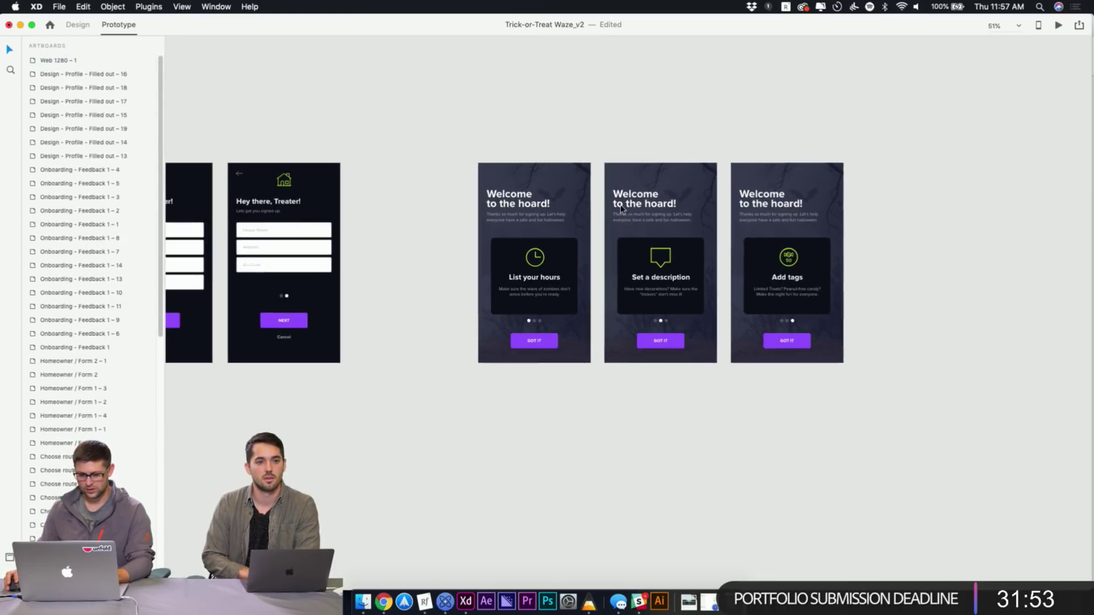
scroll(422, 246, down, 2)
scroll(422, 247, down, 3)
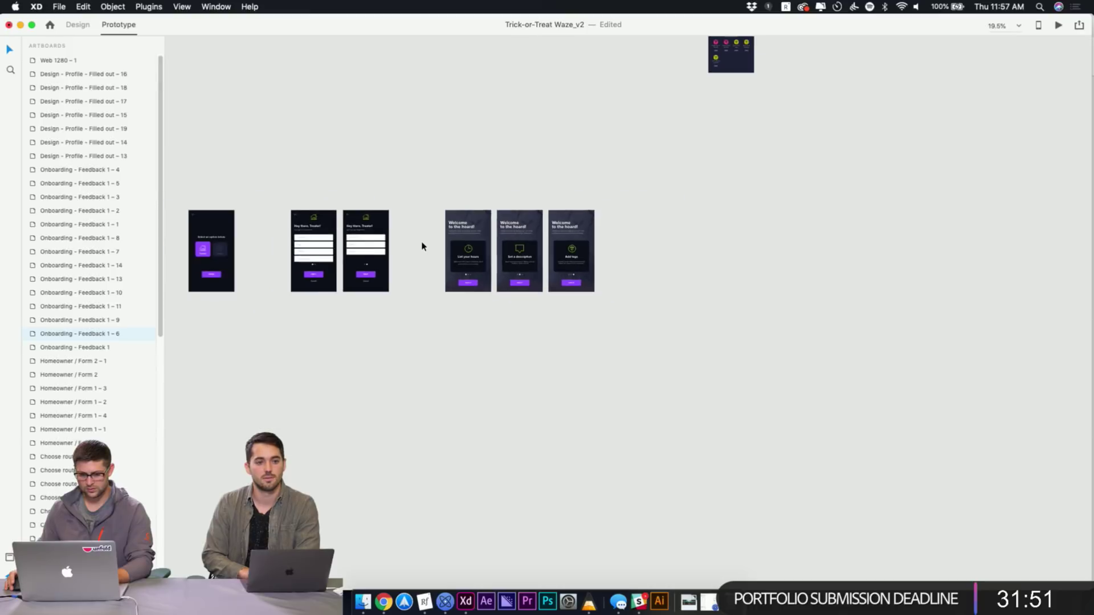
Copy the map artboard with the "Tap on a house to view details" tooltip to the end of the onboarding card row
scroll(584, 210, down, 1)
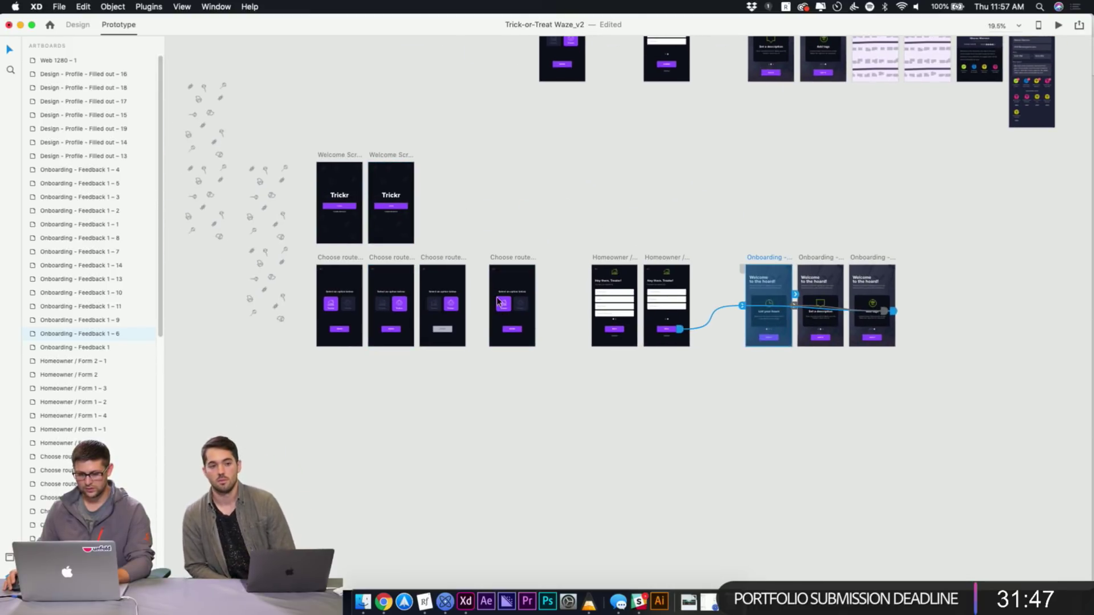
scroll(588, 306, right, 5)
drag(573, 261, 336, 334)
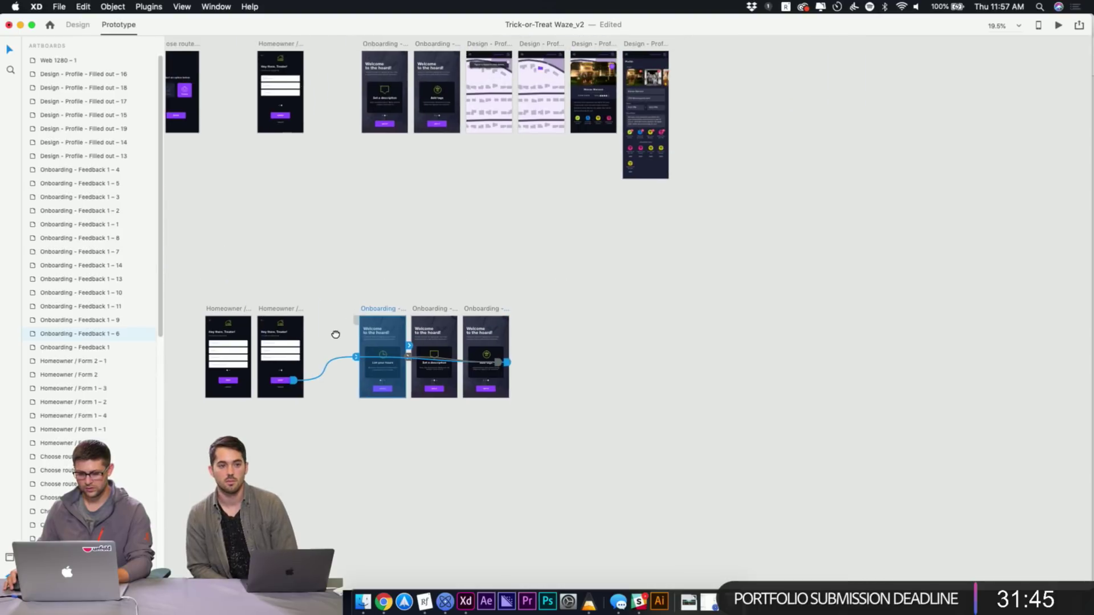
scroll(552, 339, up, 2)
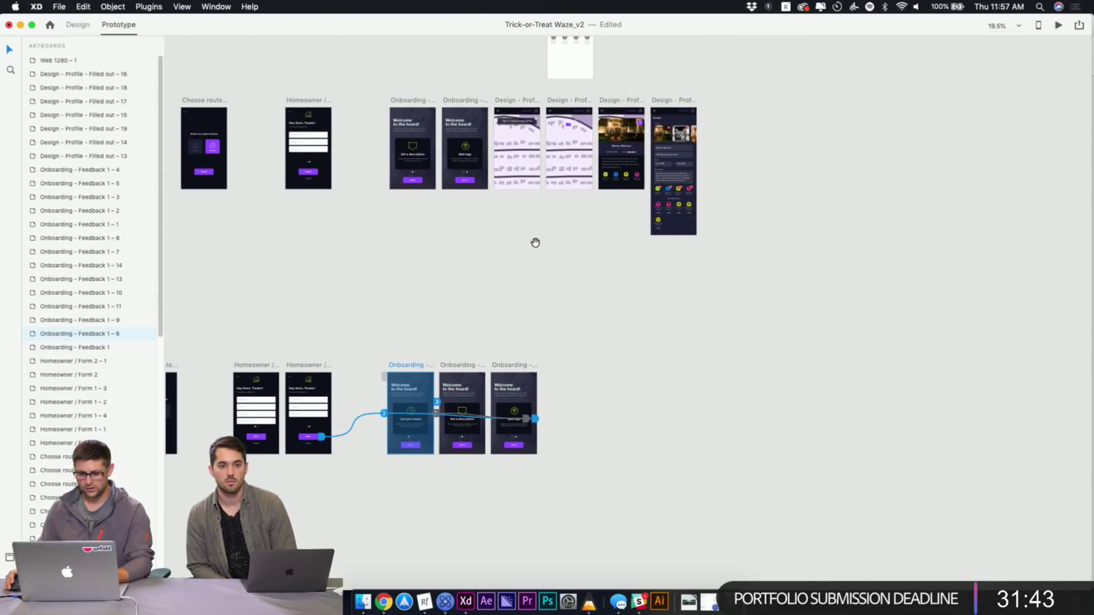
click(515, 102)
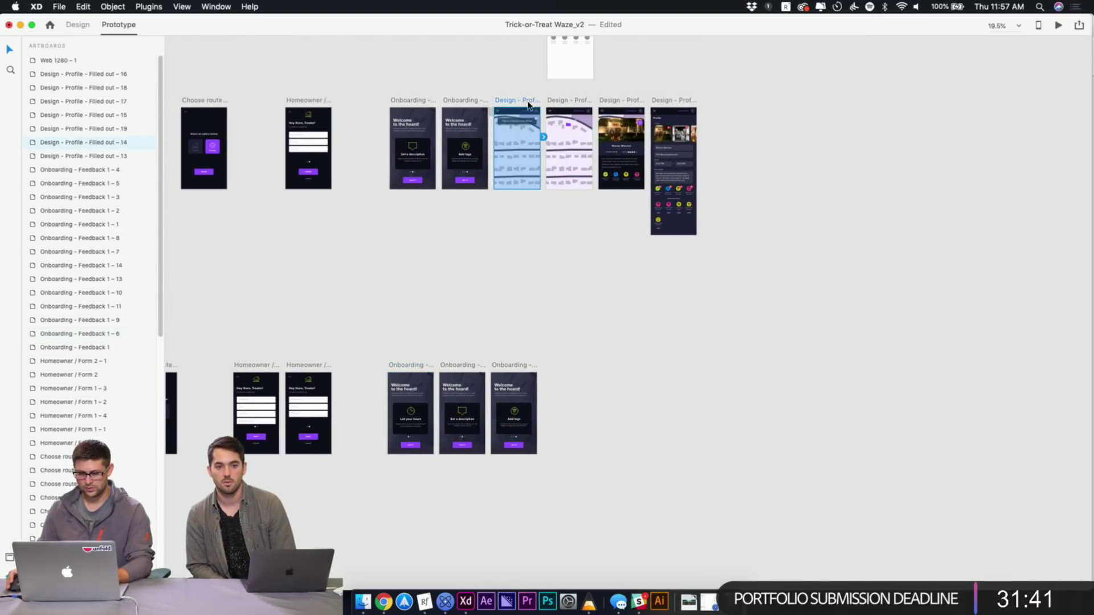
drag(528, 108, 387, 464)
click(628, 357)
key(z)
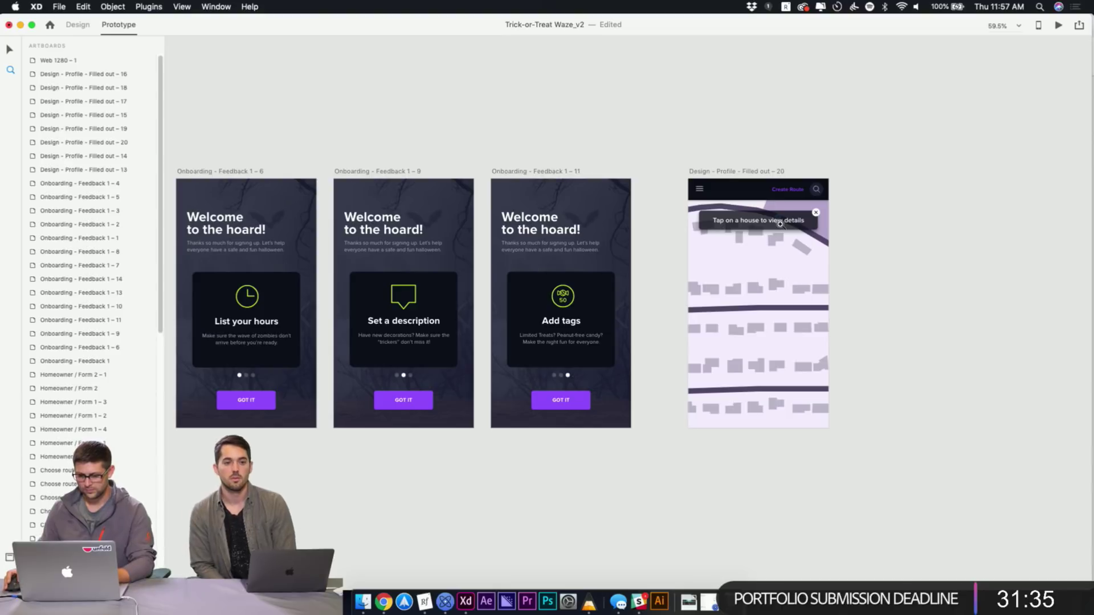
Switch to Design mode and duplicate the copied map artboard beside itself
click(783, 221)
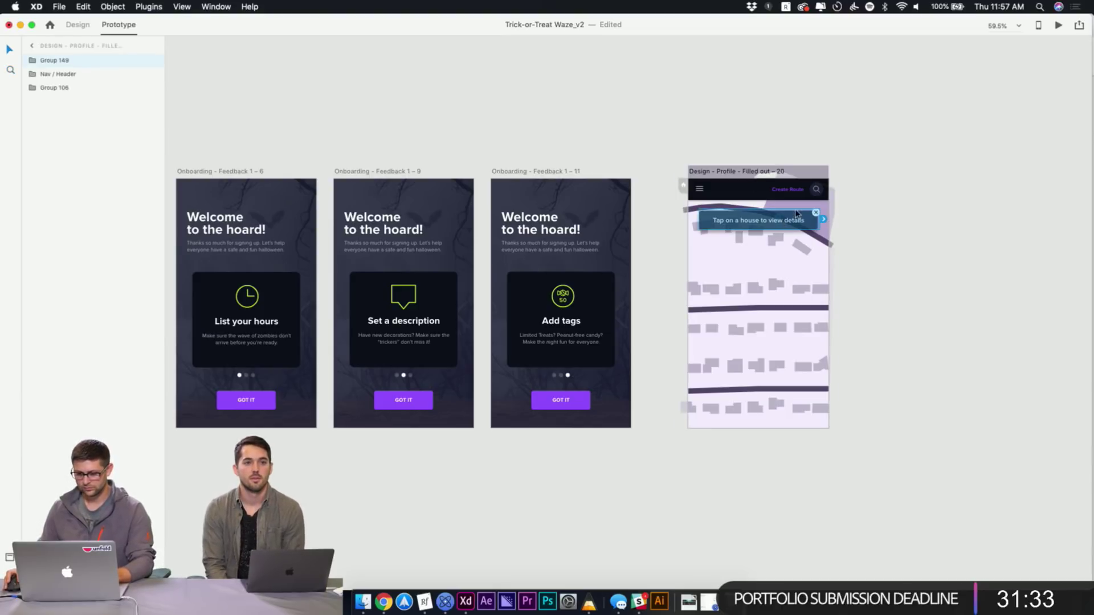
click(724, 151)
click(712, 172)
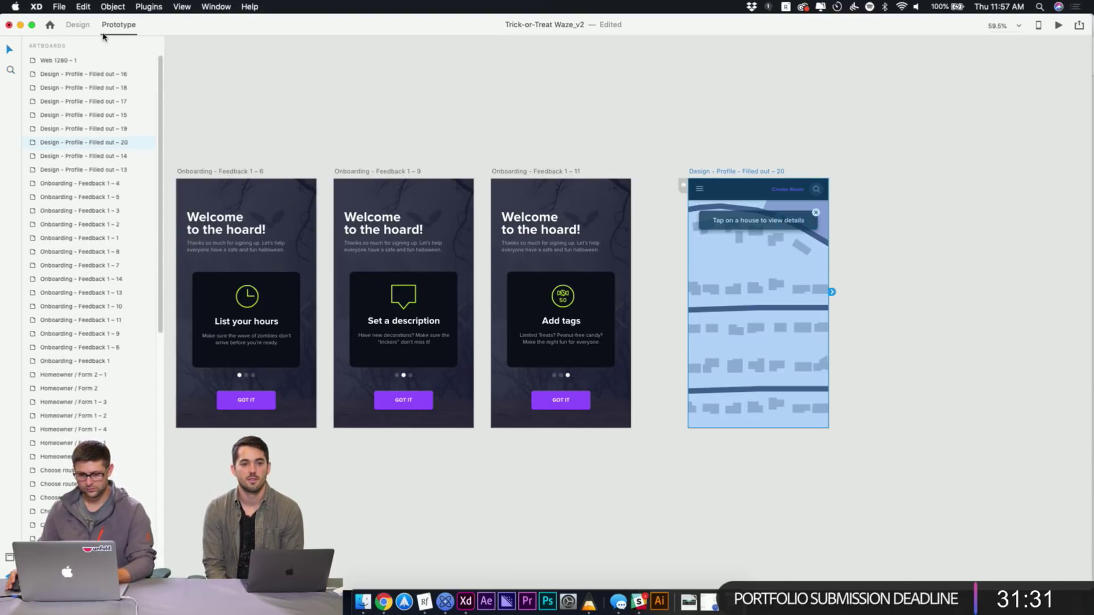
click(87, 25)
drag(705, 174, 683, 166)
click(889, 156)
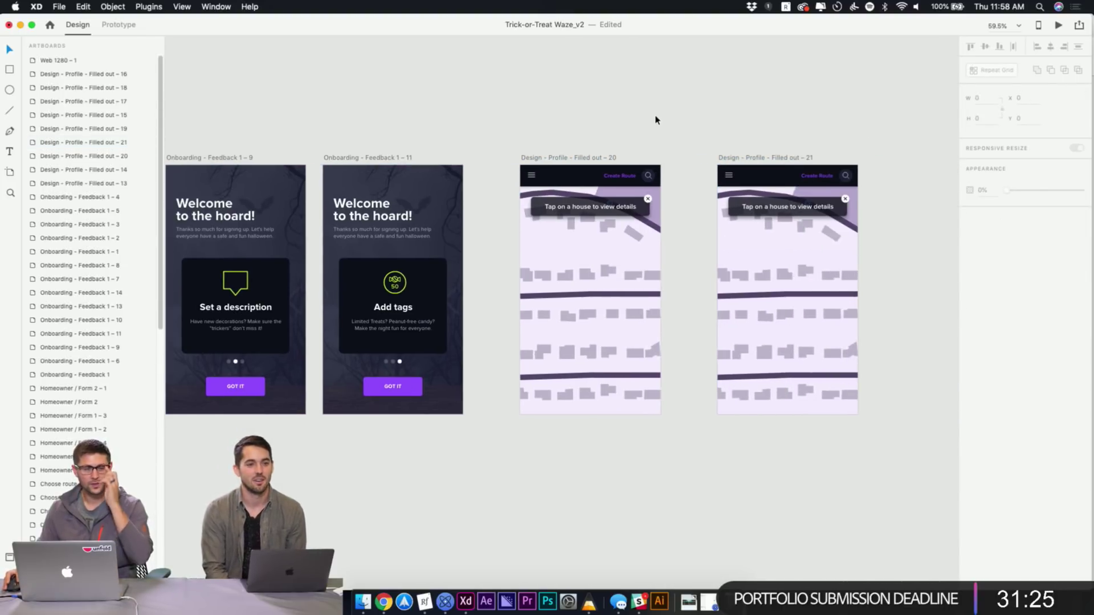
Delete the "Tap on a house to view details" tooltip from the first of the two map artboards
click(614, 206)
key(Delete)
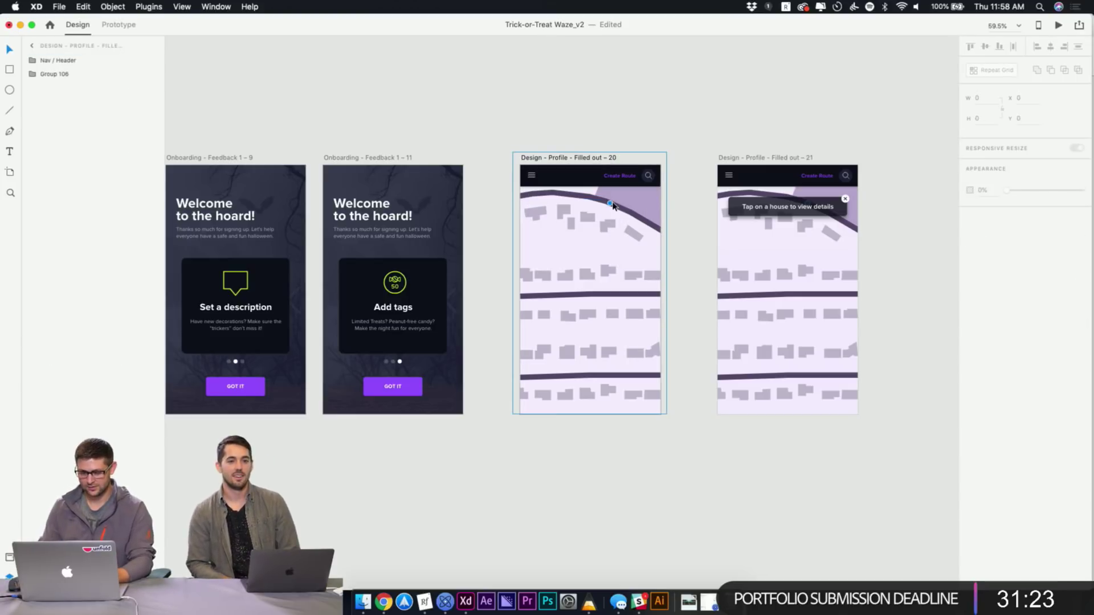
click(613, 132)
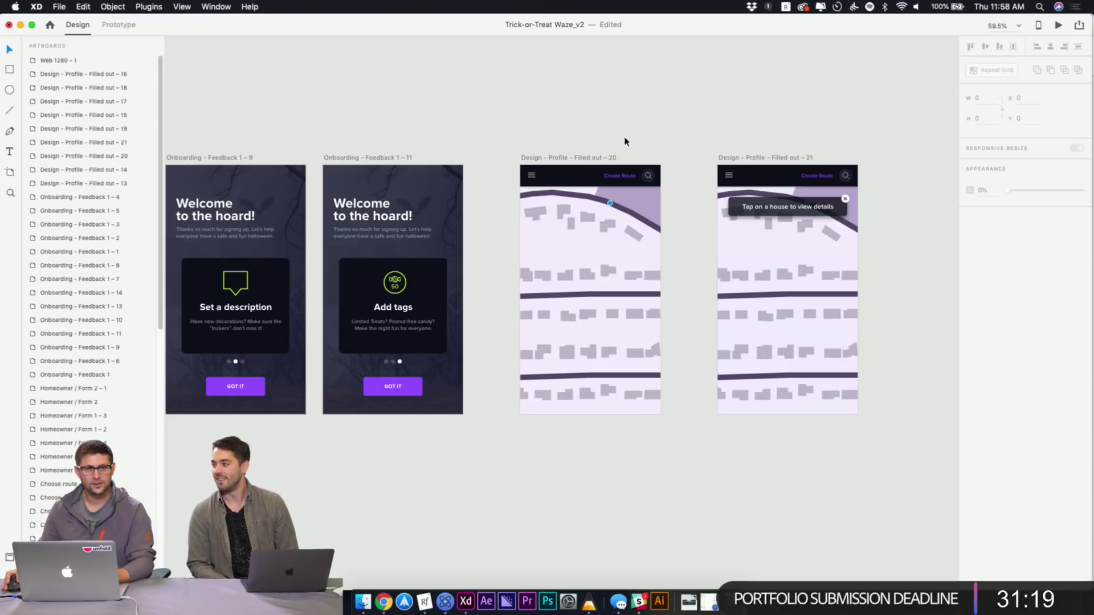
scroll(600, 188, left, 2)
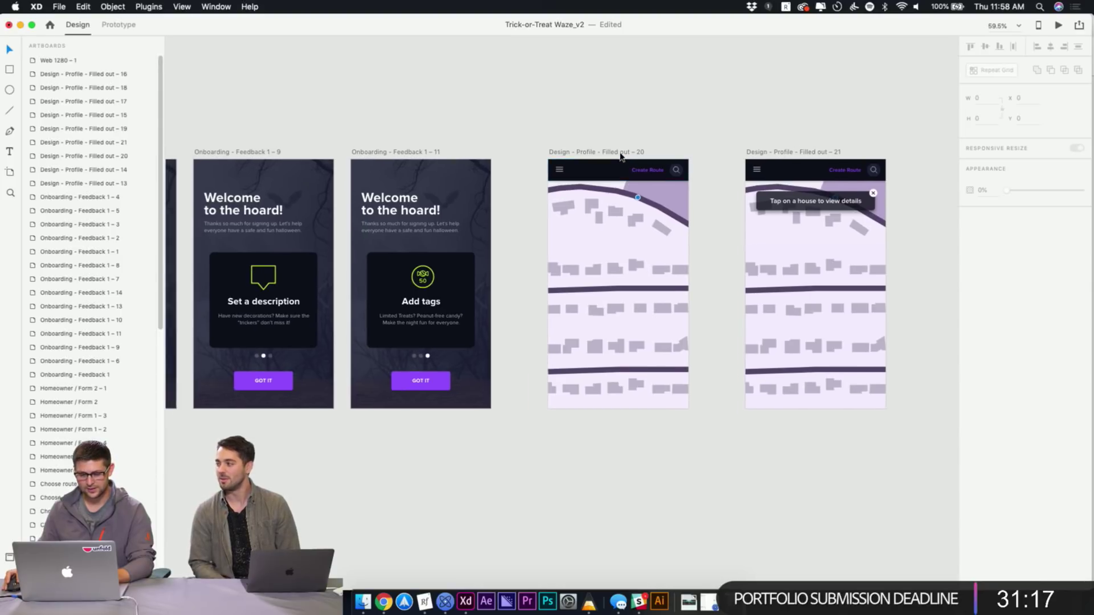
click(623, 154)
click(642, 140)
click(593, 153)
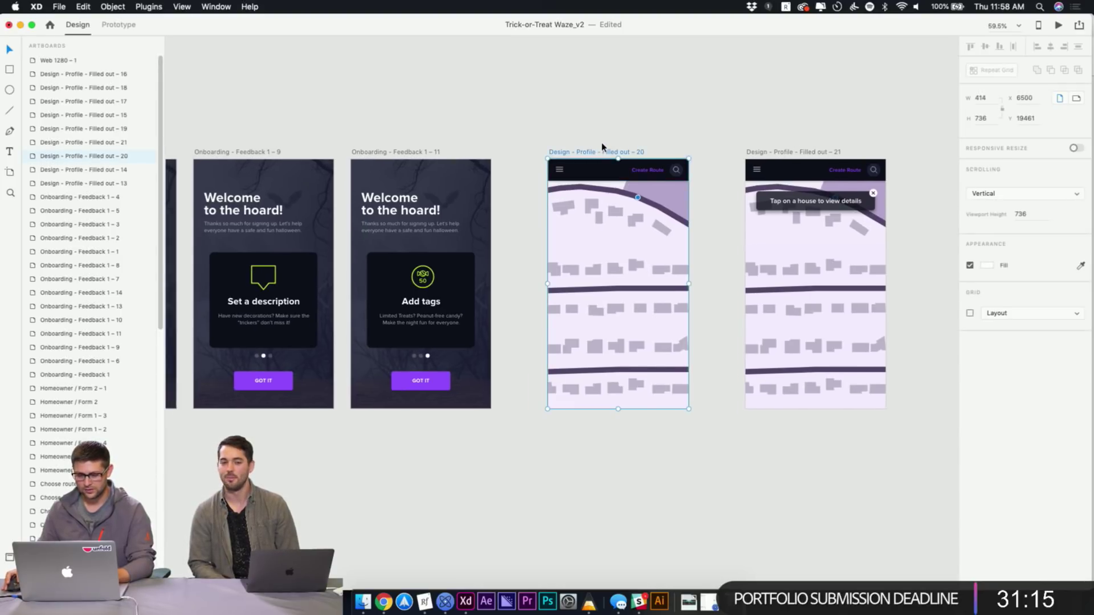
click(604, 141)
click(594, 151)
click(591, 132)
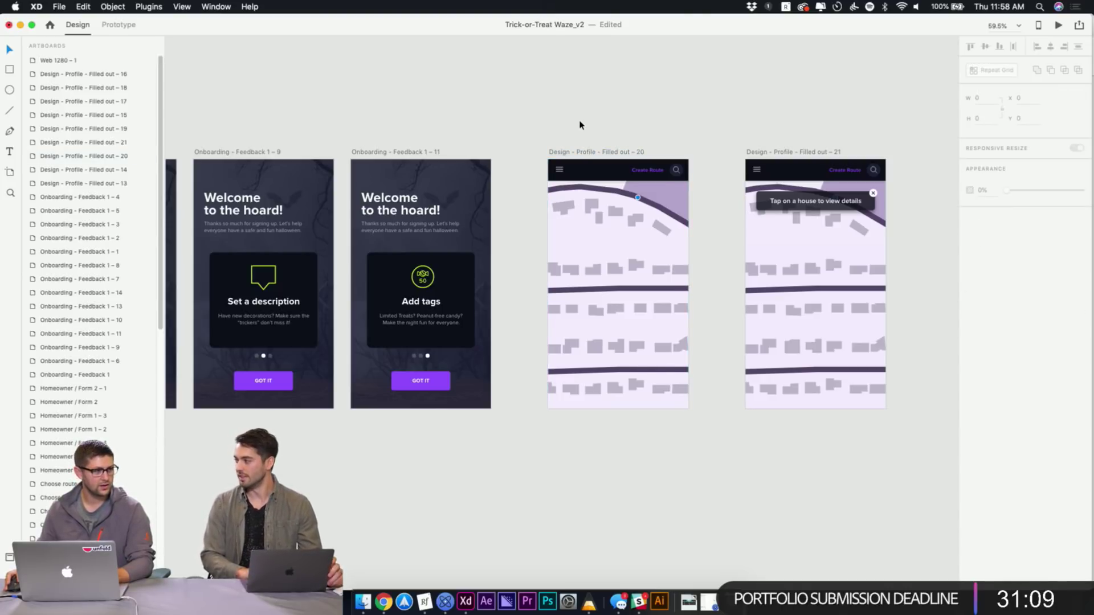
click(574, 154)
click(581, 139)
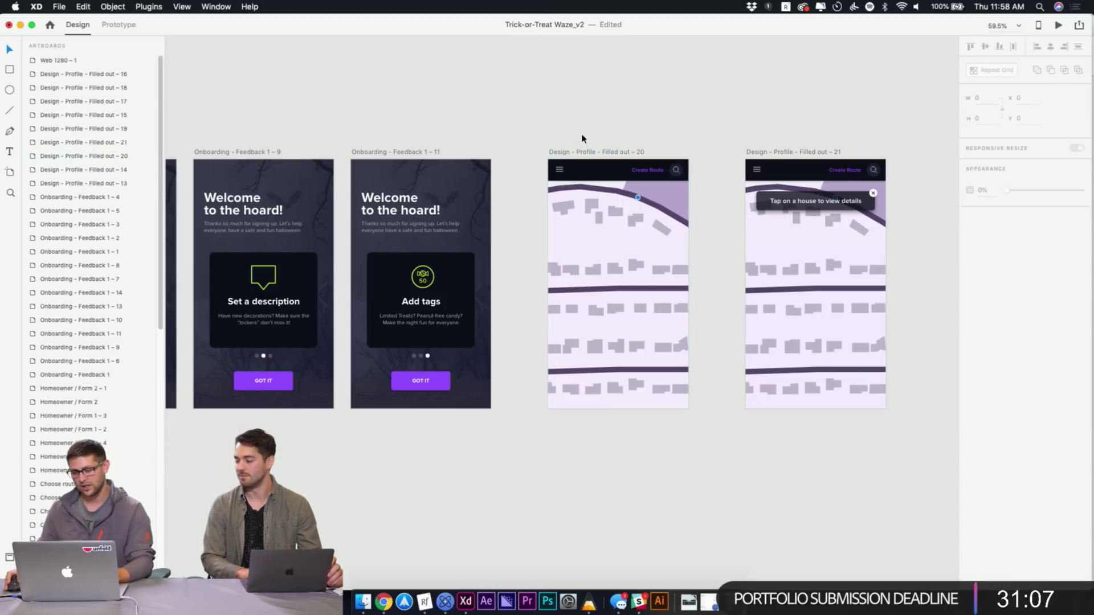
click(594, 153)
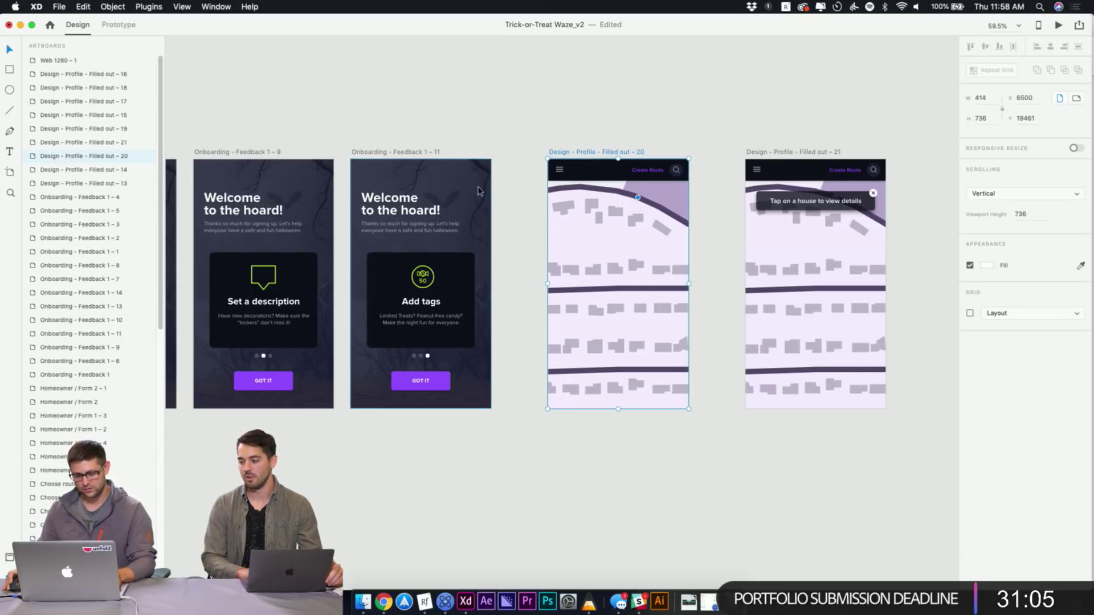
key(alt)
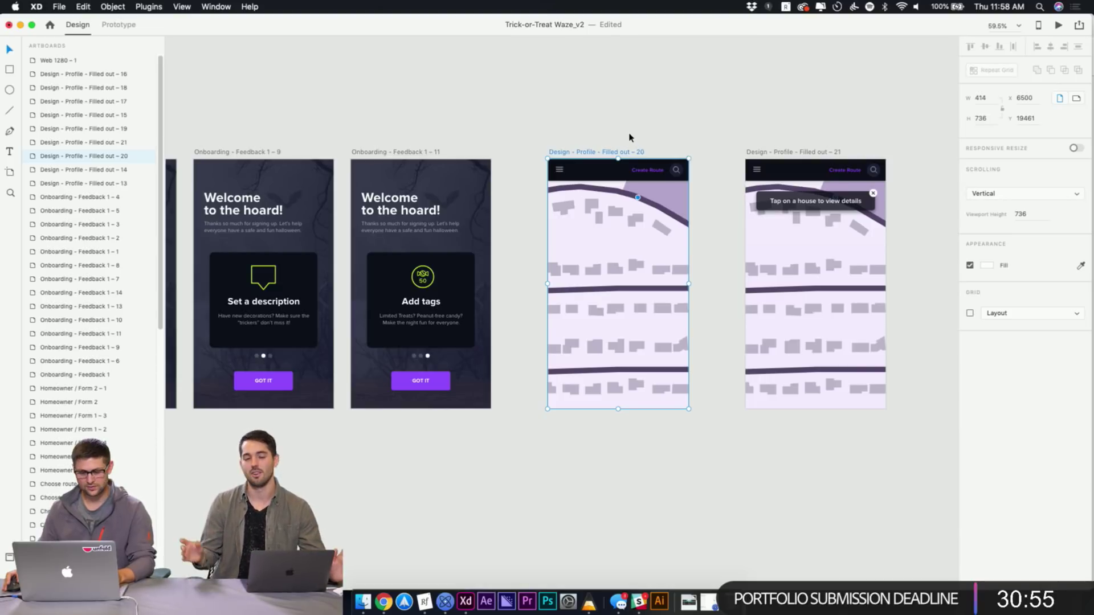
click(741, 134)
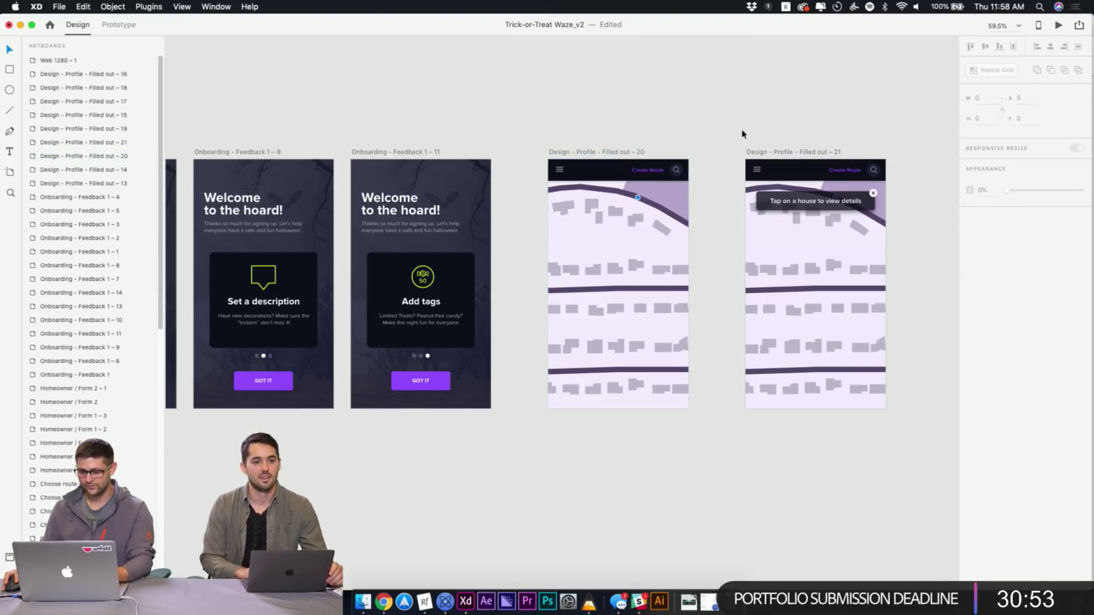
click(401, 152)
click(521, 121)
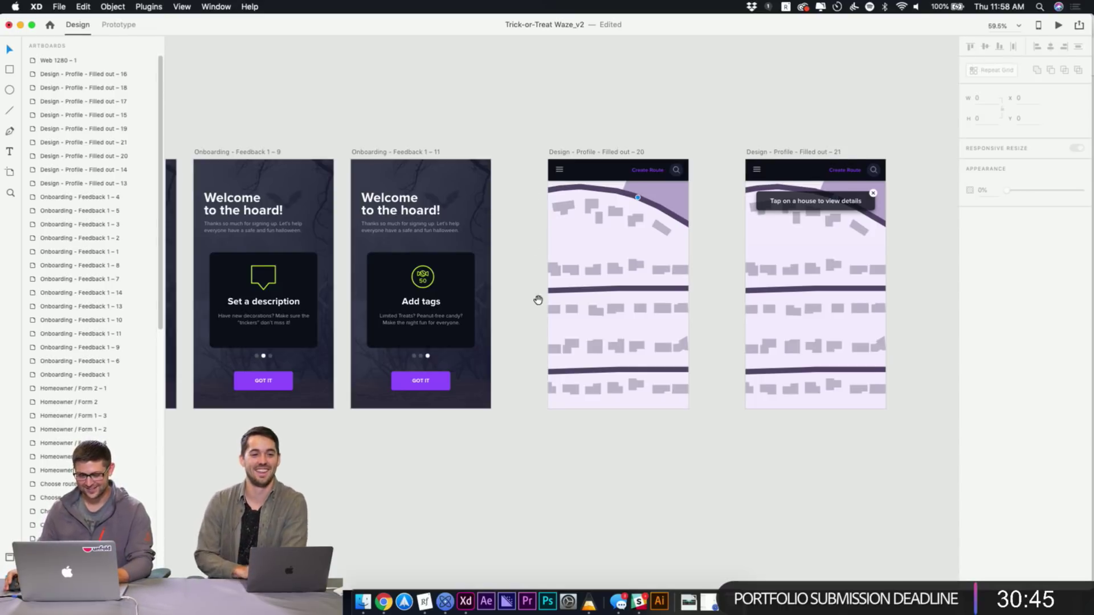
drag(537, 300, 466, 286)
click(484, 141)
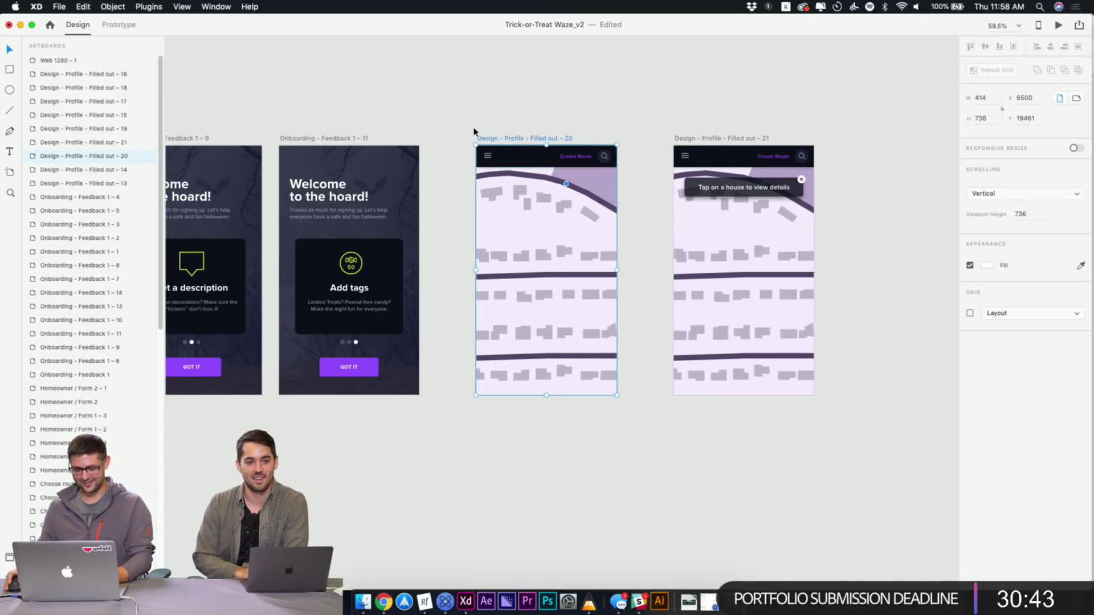
click(473, 131)
click(386, 324)
scroll(342, 314, left, 5)
click(222, 302)
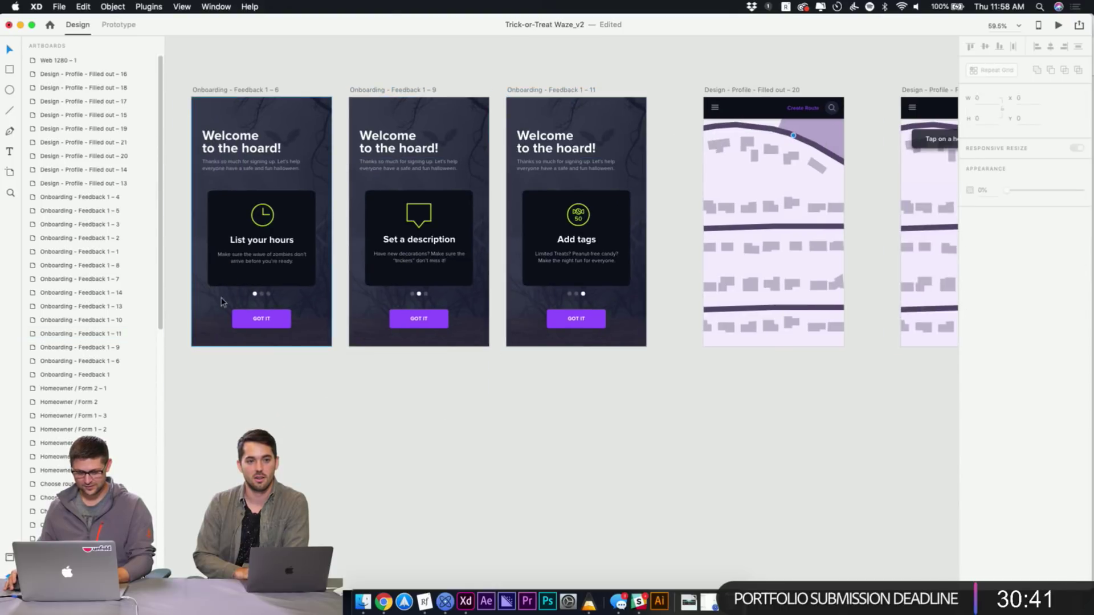
In Prototype mode, link the List your hours screen's GOT IT button to the first map artboard with a Tap trigger and Transition action
click(263, 319)
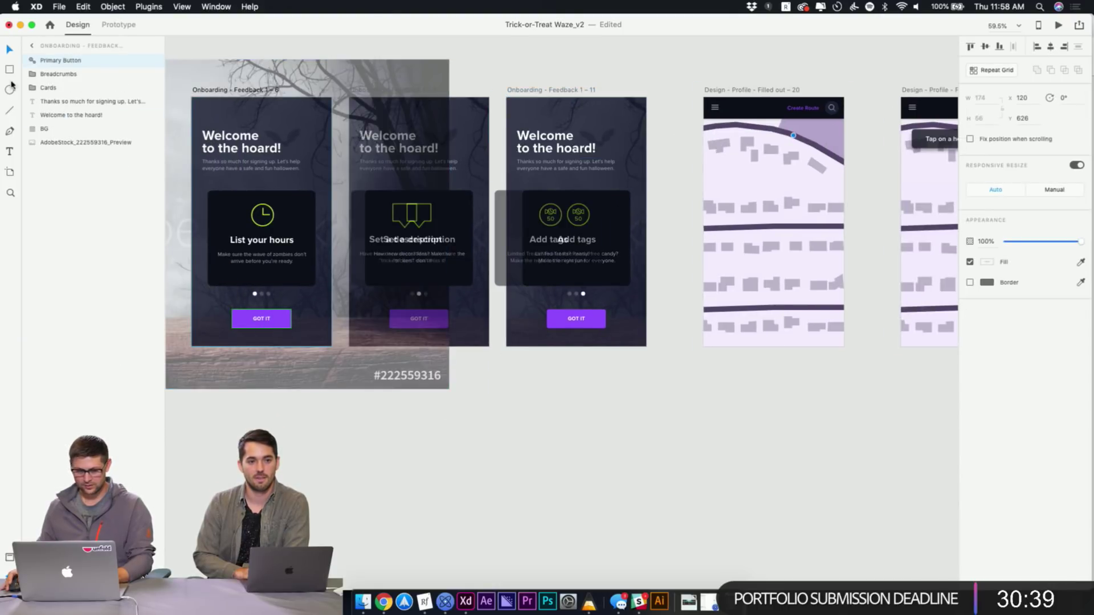
click(118, 25)
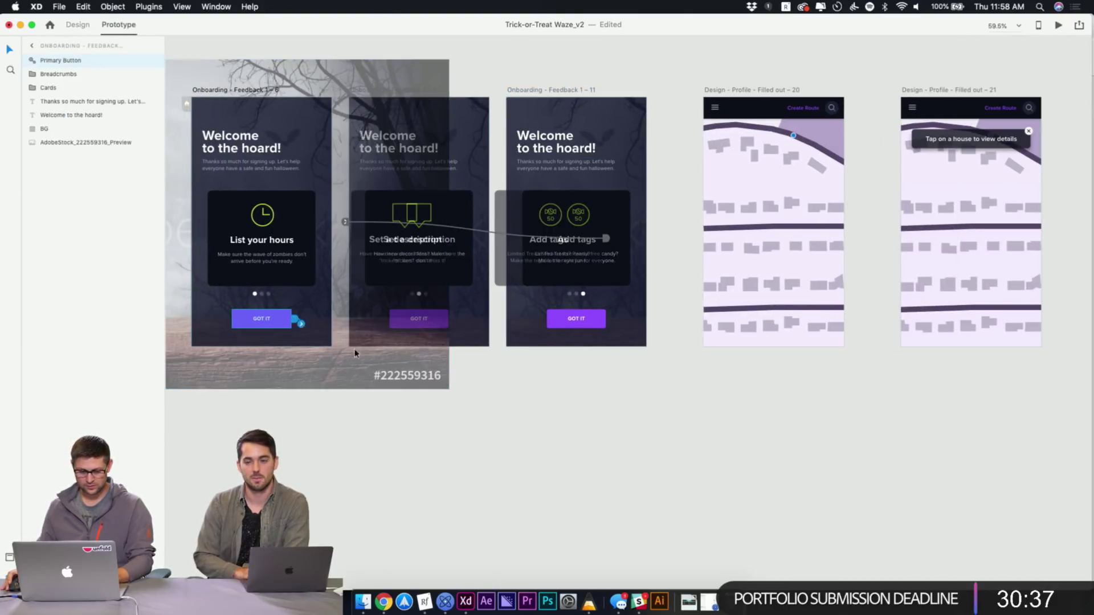
drag(294, 319, 717, 322)
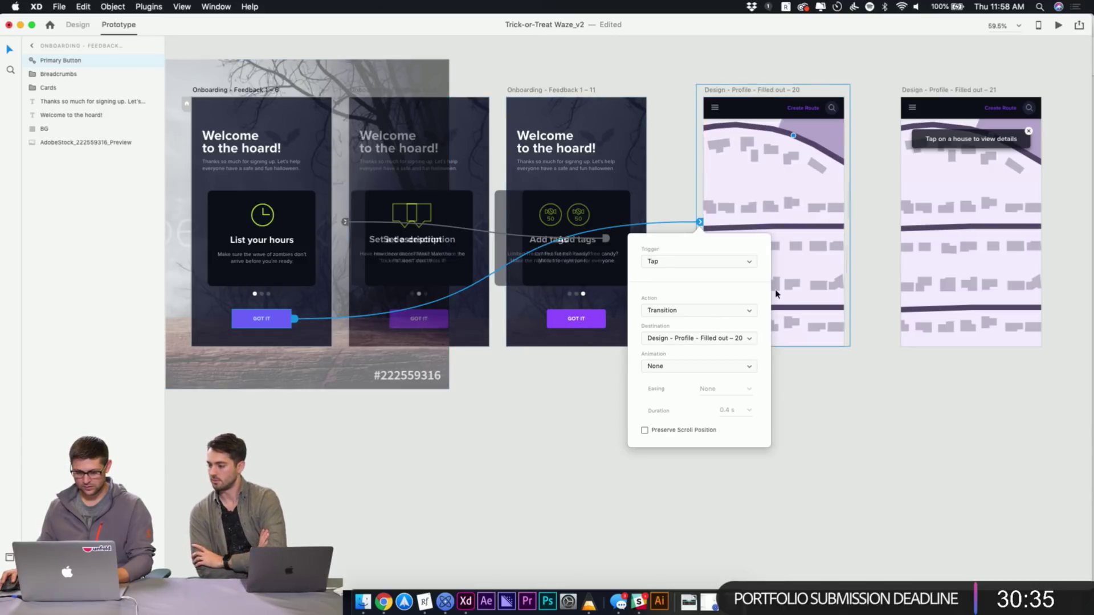
click(717, 310)
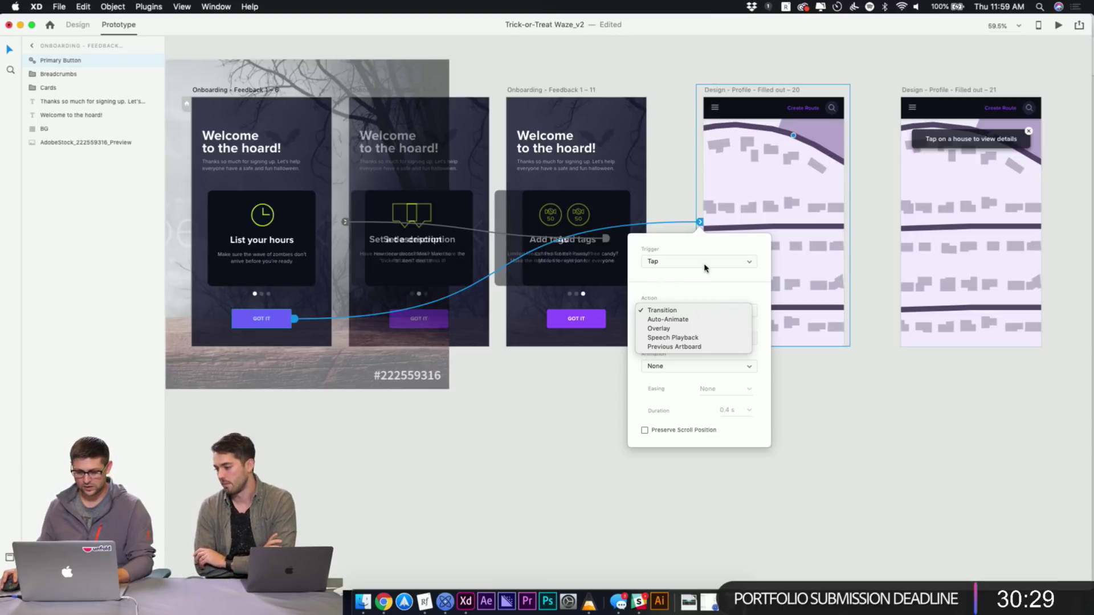
click(710, 313)
key(Escape)
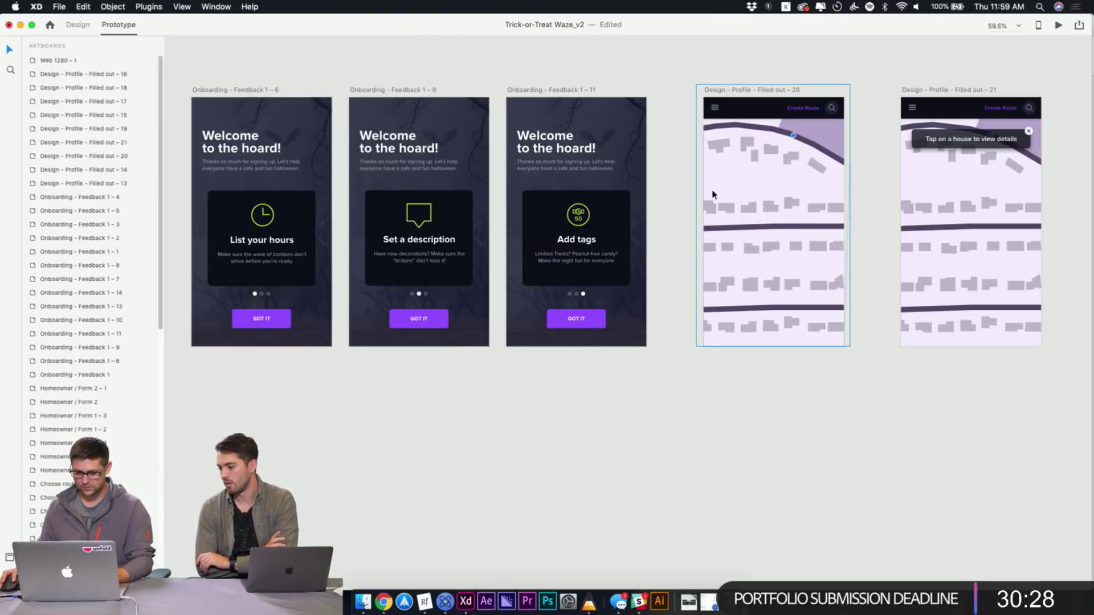
Link the GOT IT buttons on the Set a description and Add tags screens to the first map artboard
click(449, 323)
drag(452, 319, 712, 222)
key(Escape)
click(600, 326)
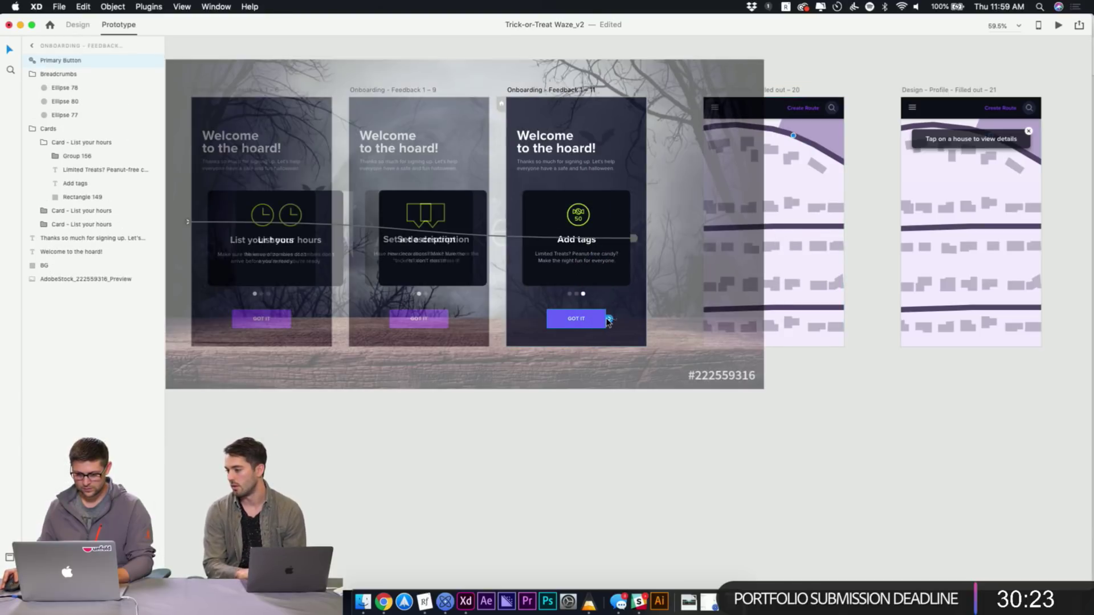
drag(627, 312, 795, 248)
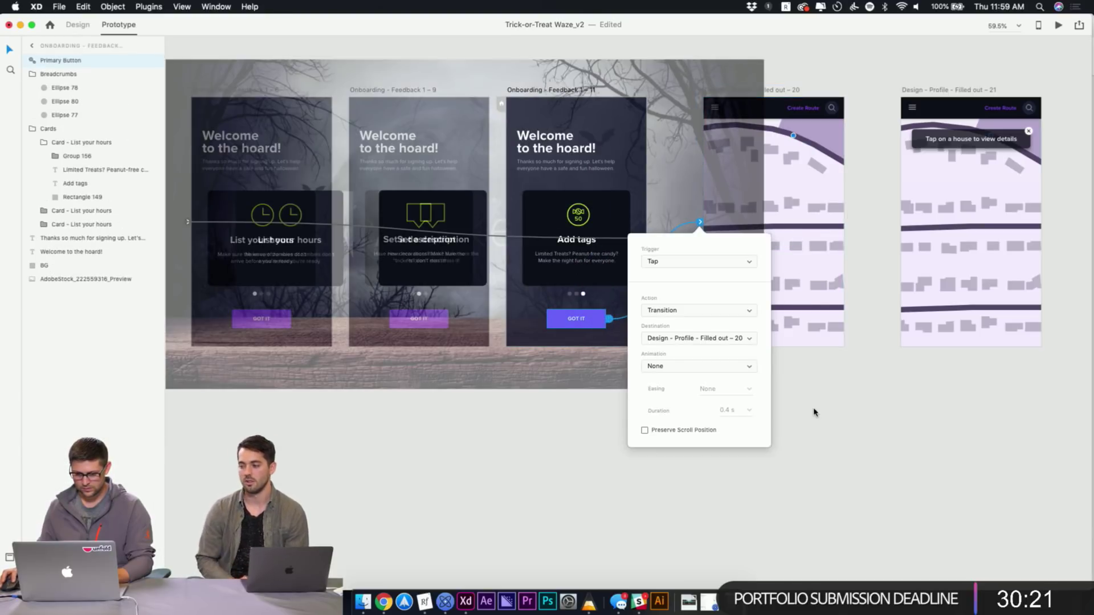
click(814, 412)
Preview the prototype from the List your hours screen through to the map, and close the preview
drag(509, 388, 596, 395)
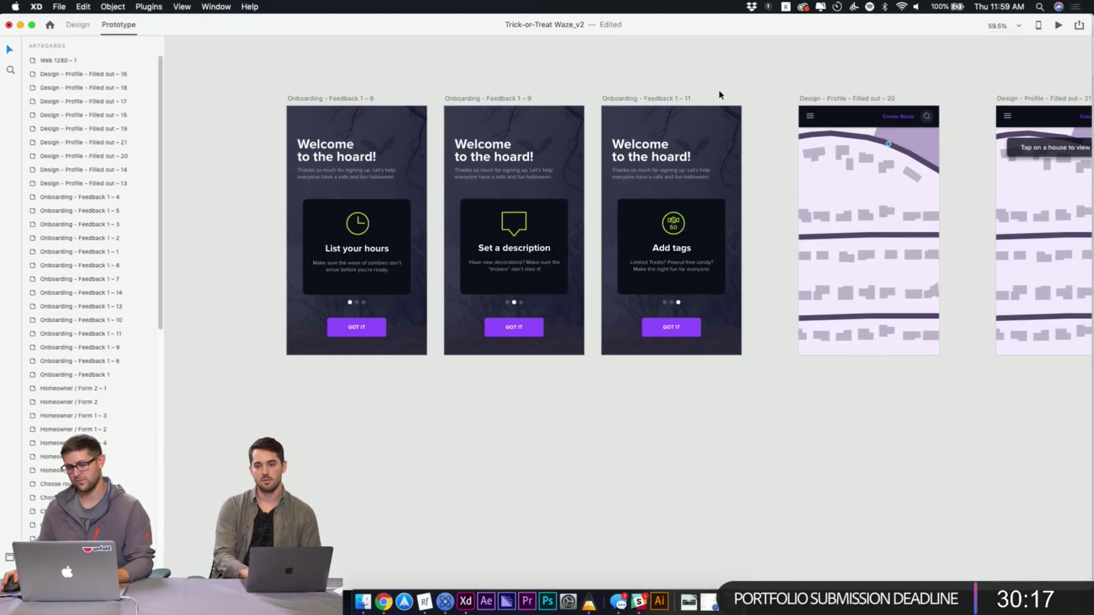
scroll(761, 187, right, 3)
scroll(760, 187, down, 2)
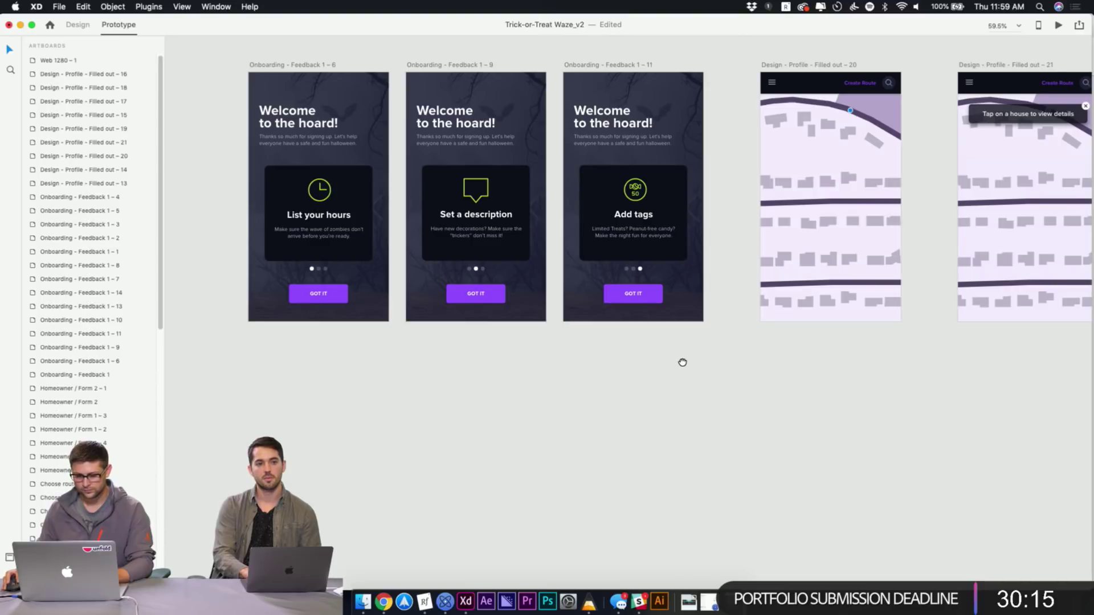
scroll(681, 361, right, 1)
scroll(626, 346, right, 3)
scroll(626, 346, up, 3)
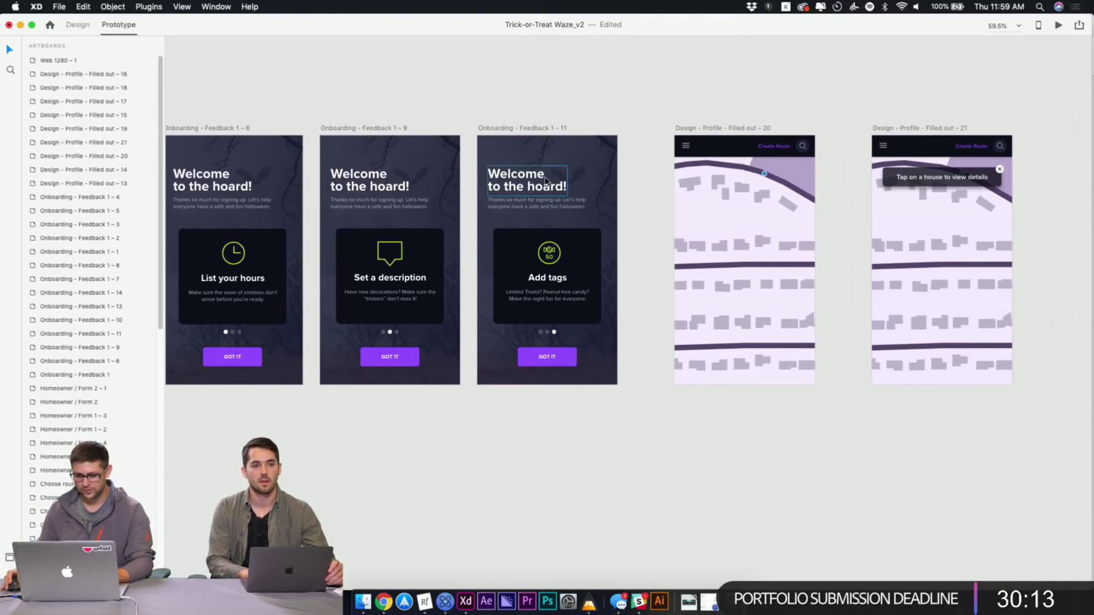
click(203, 129)
click(1057, 24)
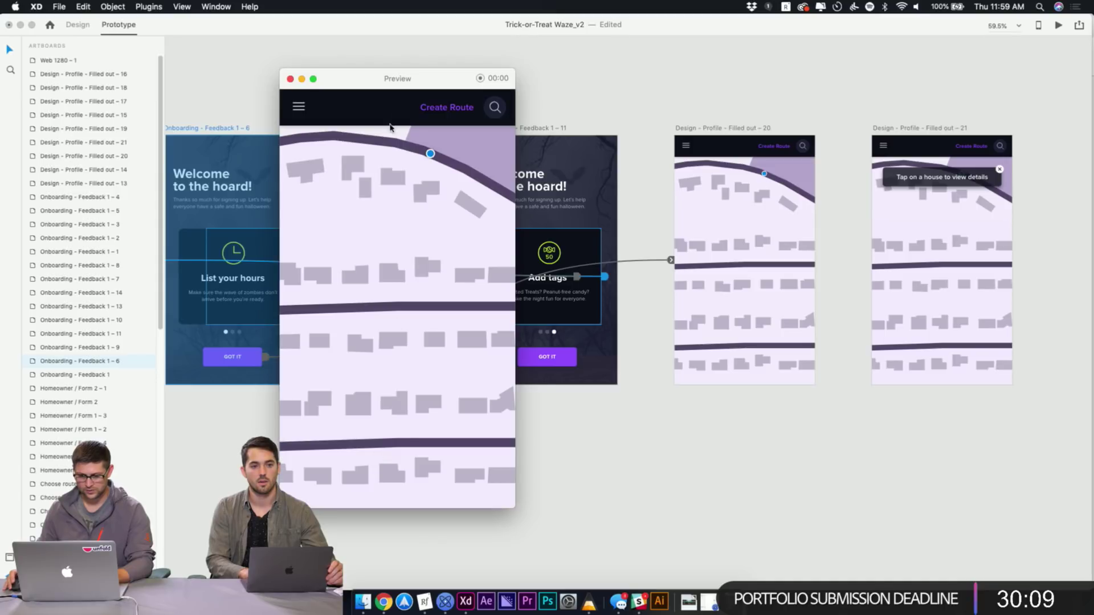
click(290, 78)
Link the first map artboard to the one with the tooltip using a Time trigger and a Transition action
scroll(782, 154, right, 3)
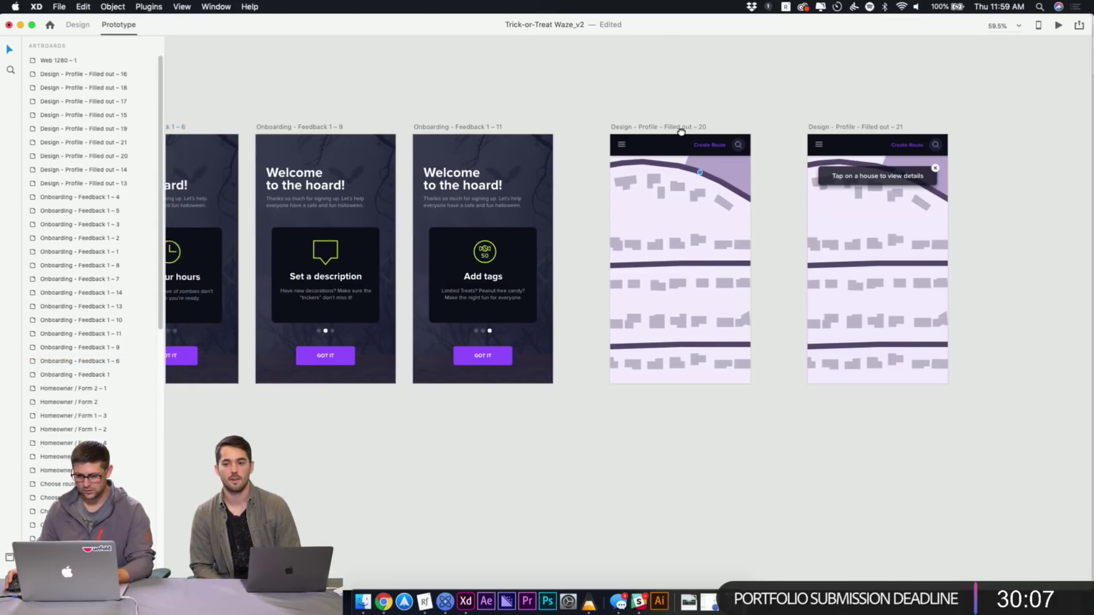
scroll(675, 127, right, 5)
click(485, 131)
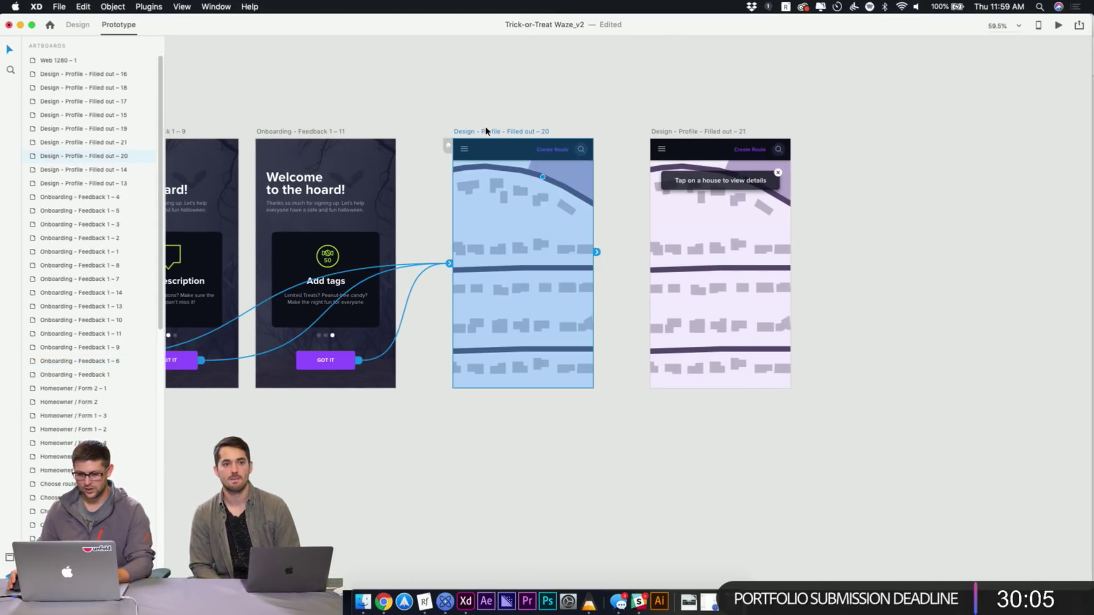
drag(596, 252, 656, 250)
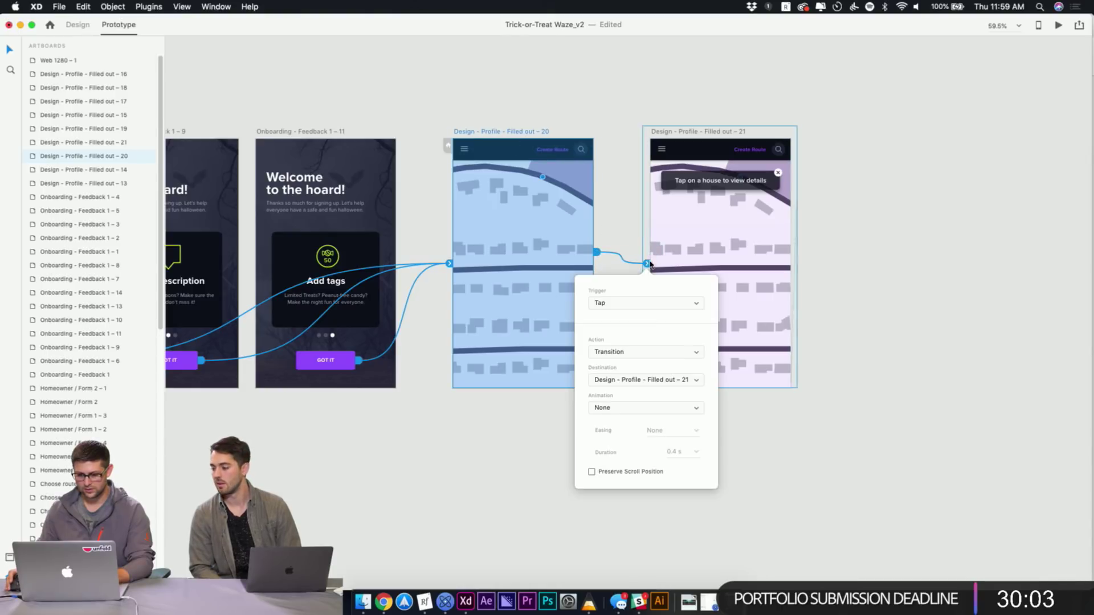
click(635, 307)
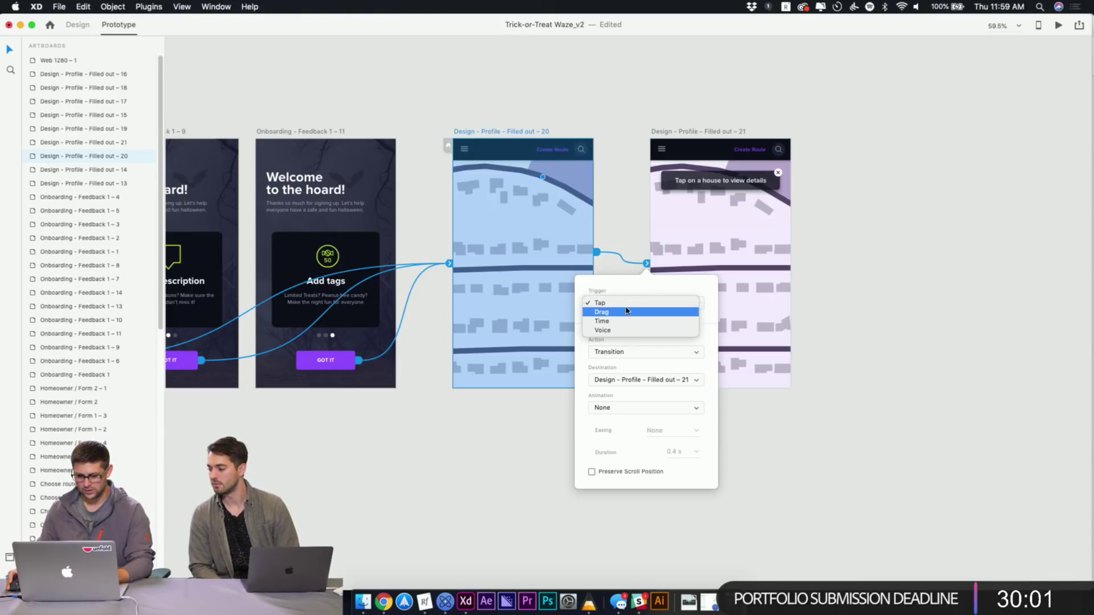
click(618, 321)
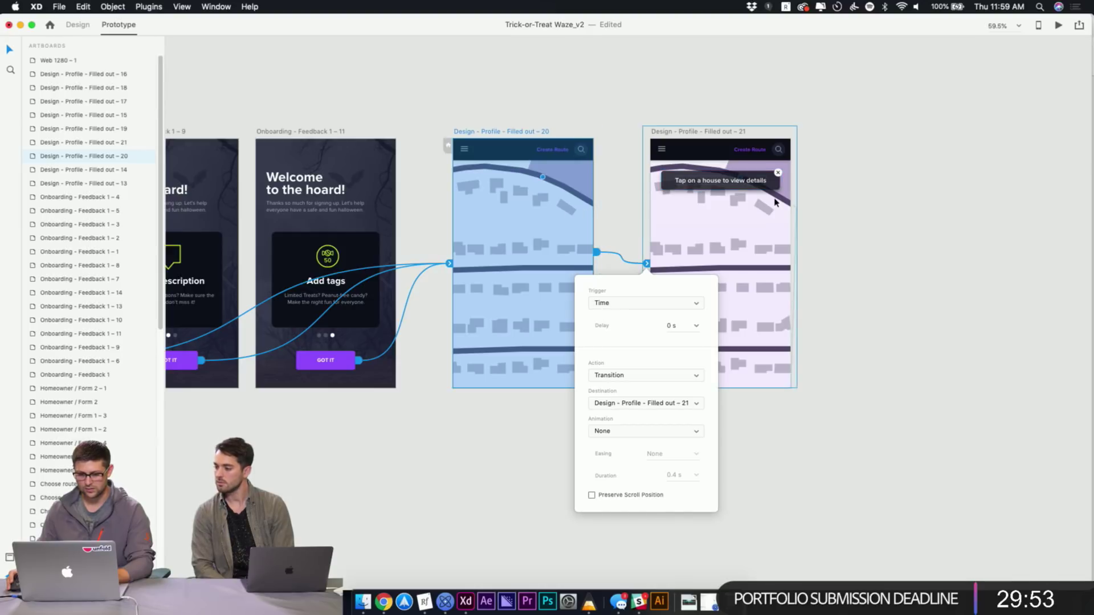
click(827, 164)
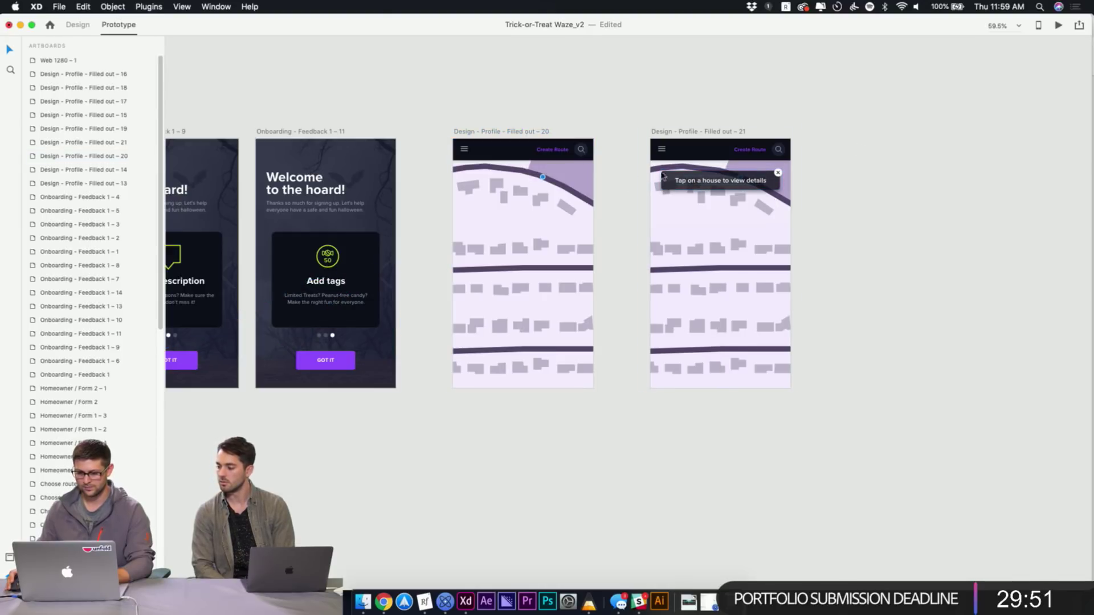
Set the delay of the timed transition between the two map artboards to 0.5 s
click(504, 131)
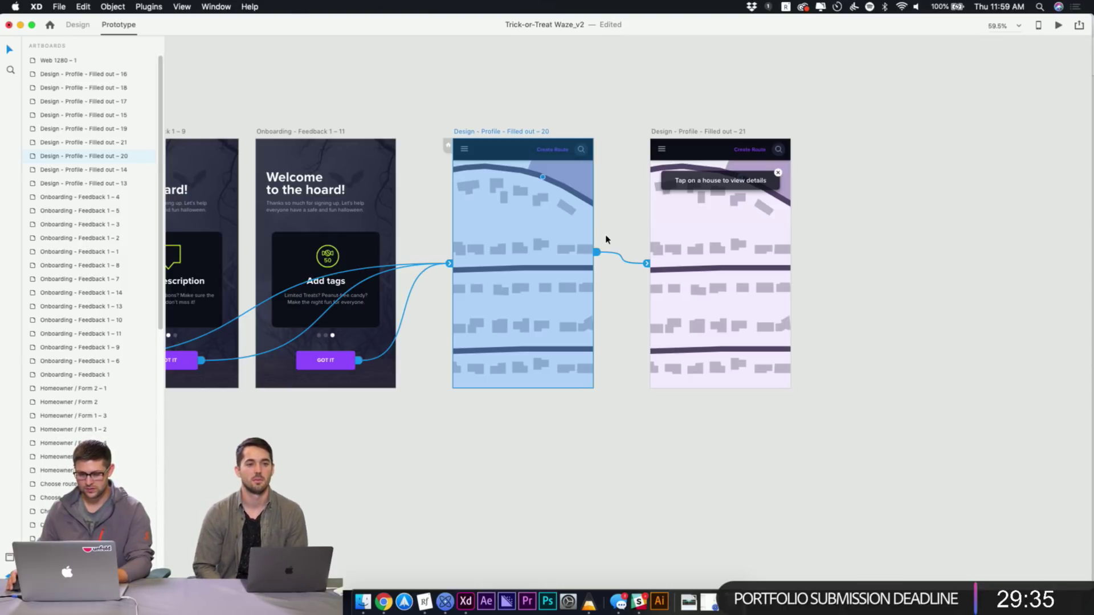
click(620, 231)
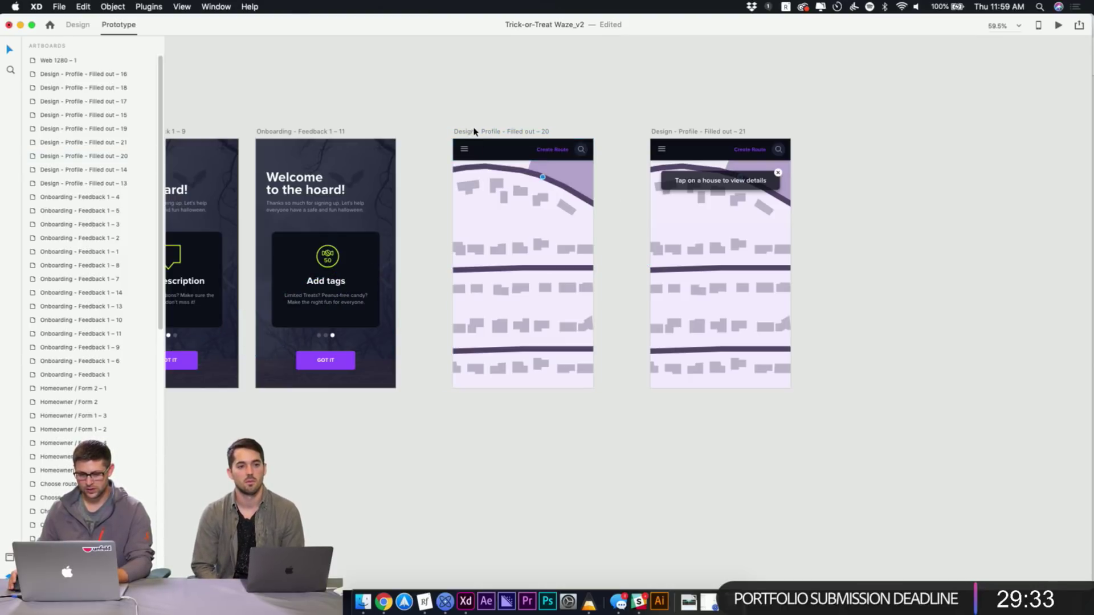
click(495, 132)
click(646, 265)
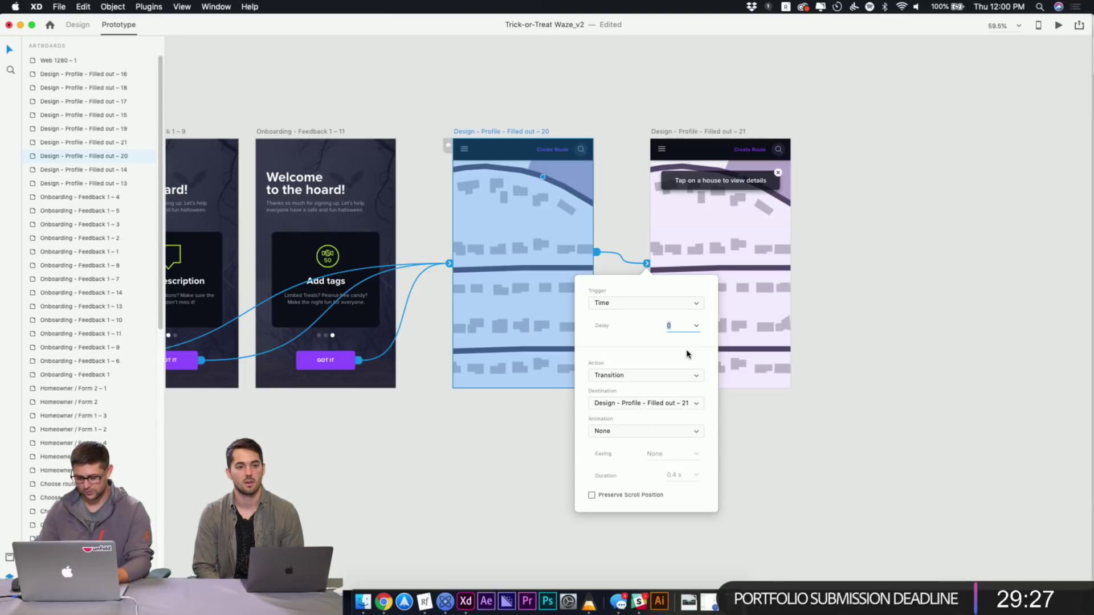
text(.25)
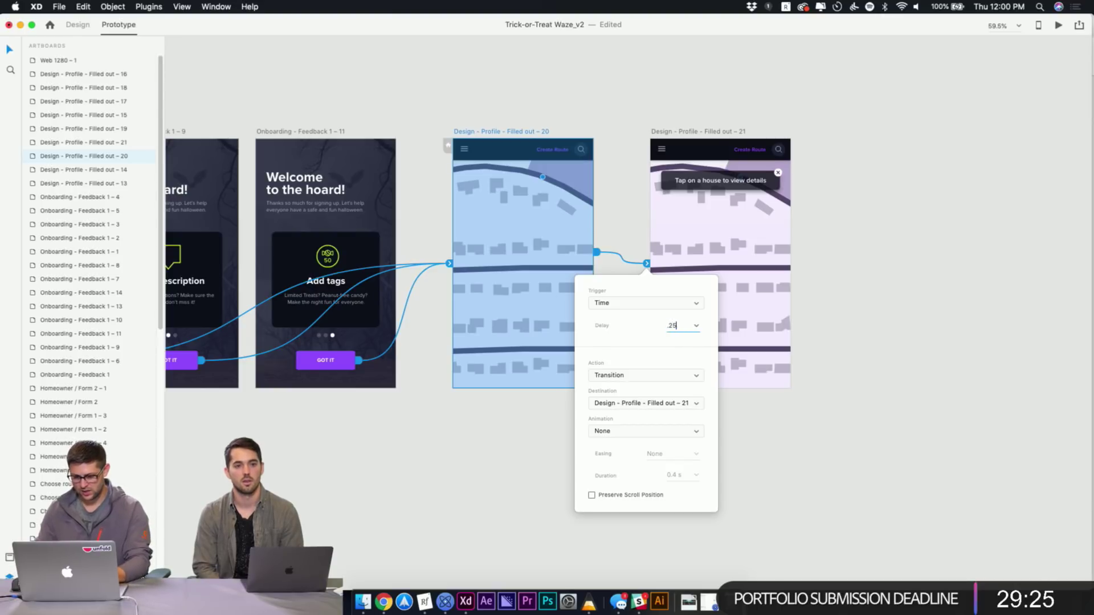
key(BackSpace)
key(BackSpace)
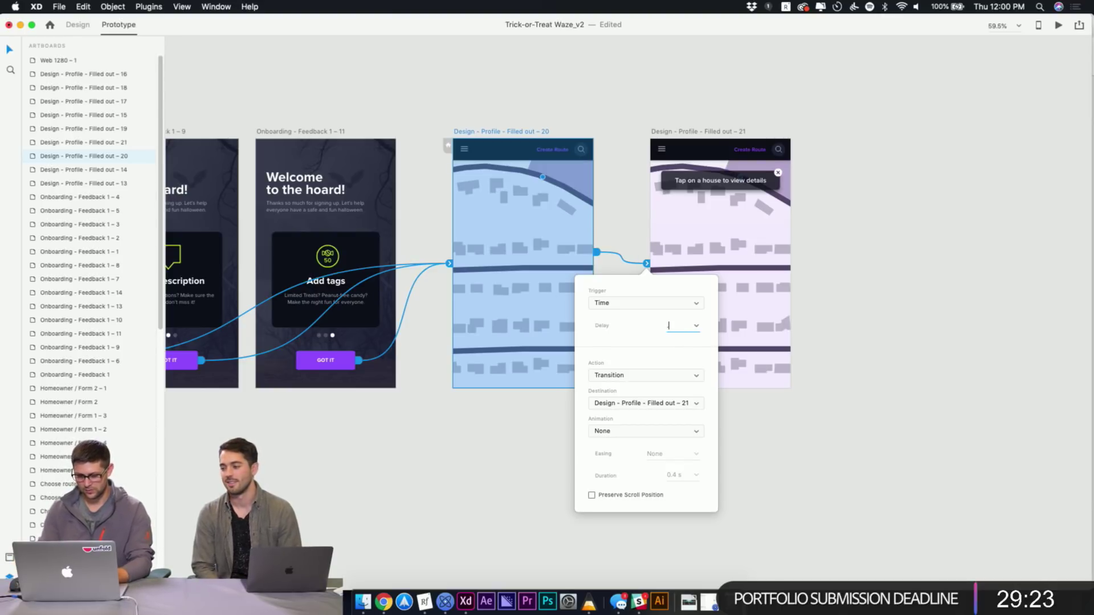
text(5 s)
click(872, 214)
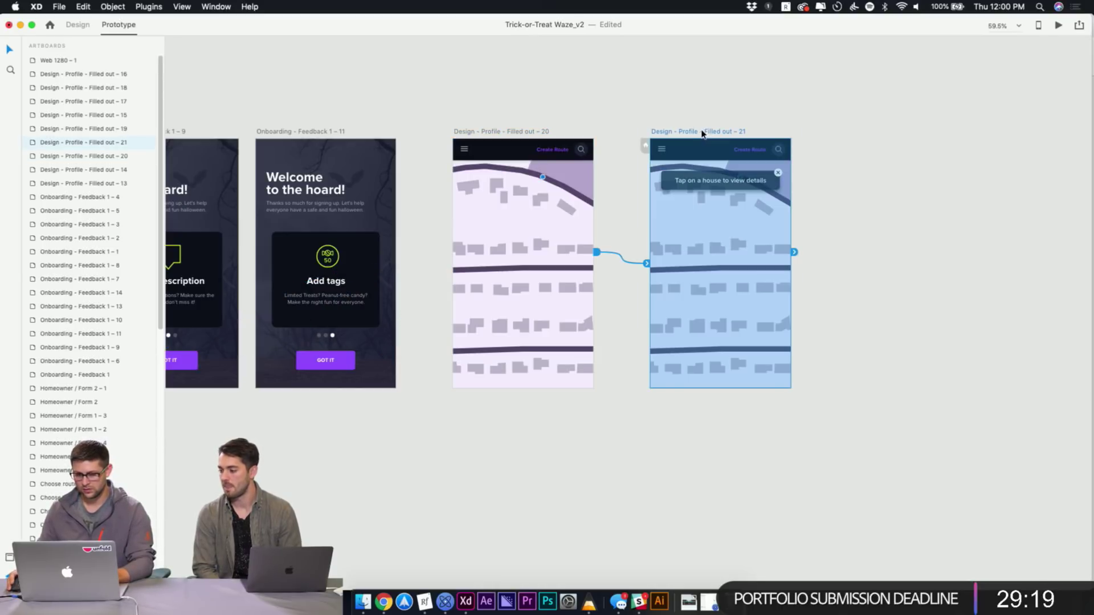
Copy the "Tap on a house to view details" tooltip from the second map artboard and paste it into the first
click(704, 182)
click(616, 99)
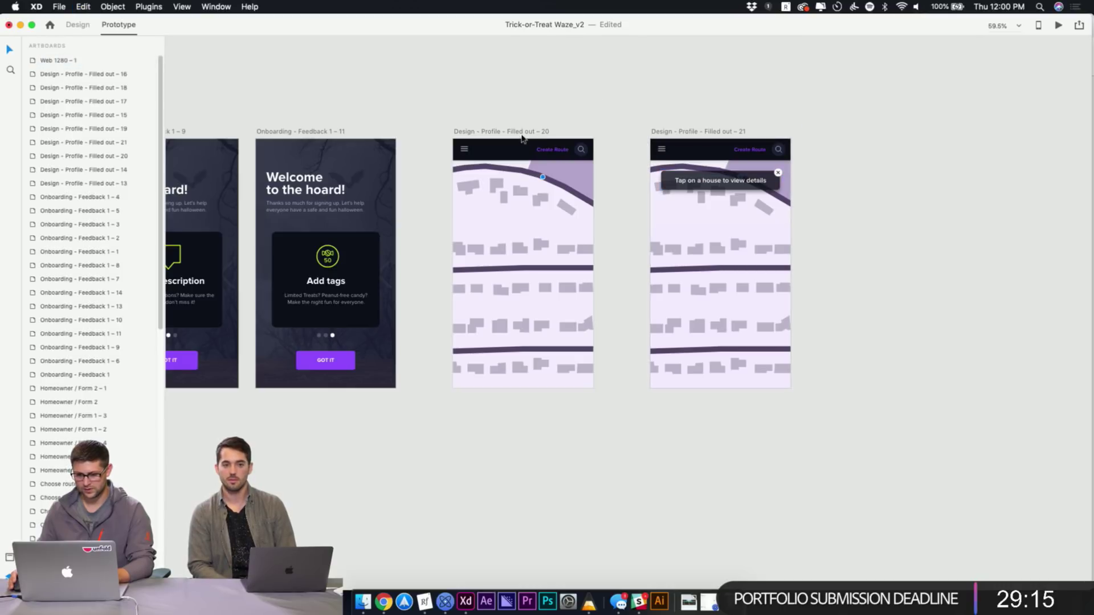
click(522, 149)
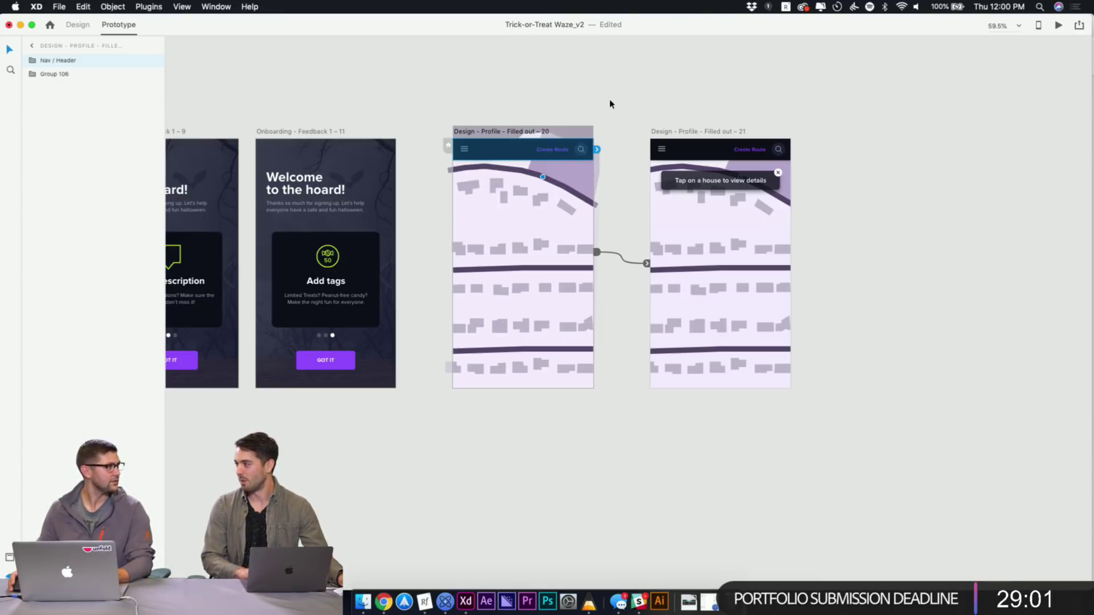
click(552, 121)
click(533, 130)
key(super+v)
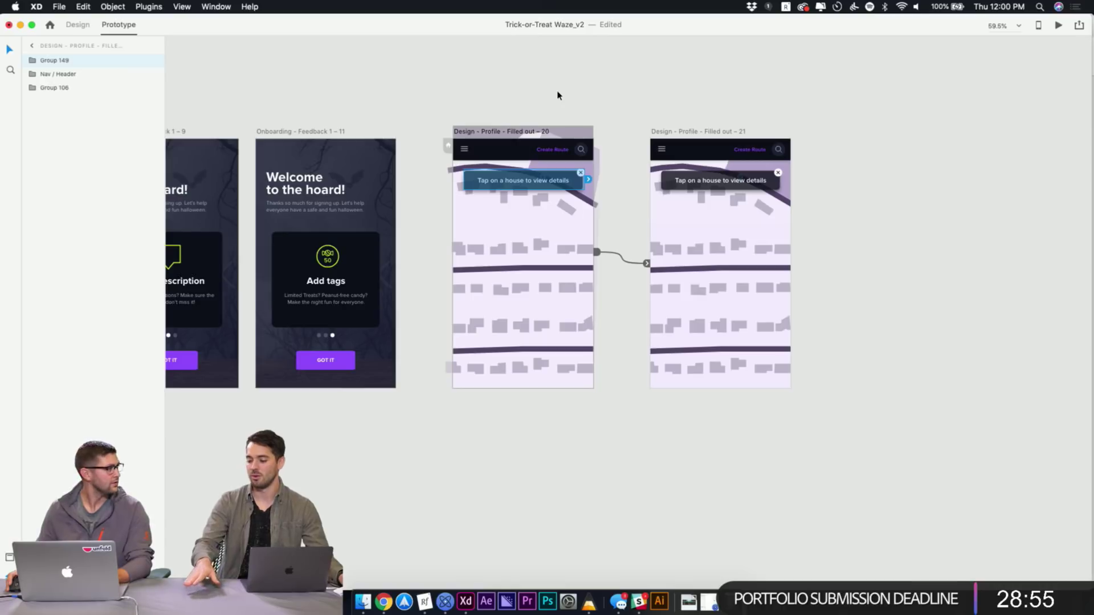
click(558, 95)
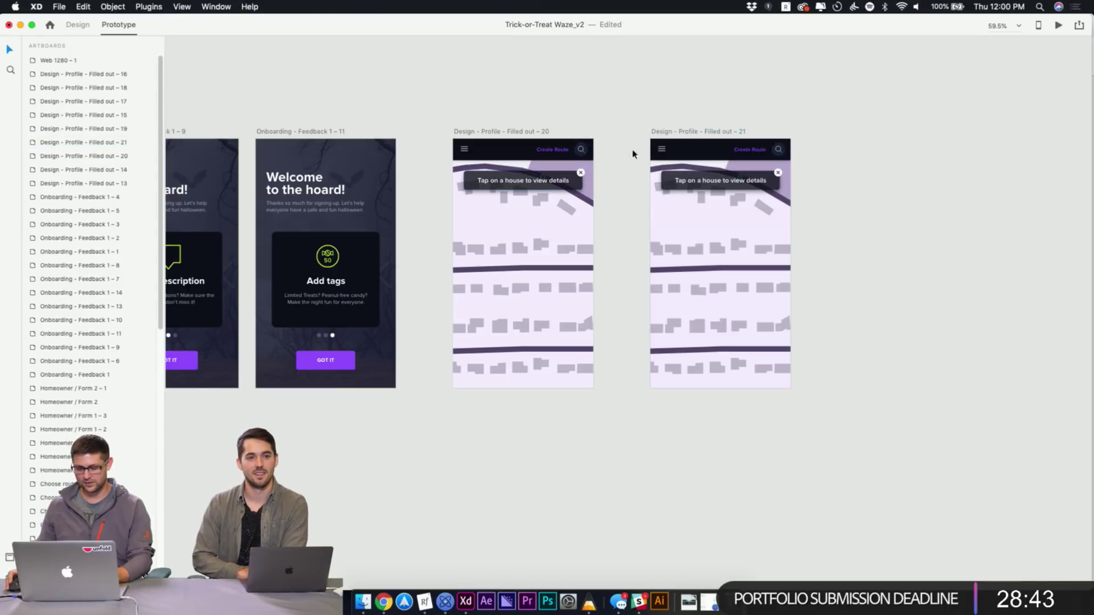
Try moving the pasted tooltip from the first map artboard onto the second, and return it to the first
key(z)
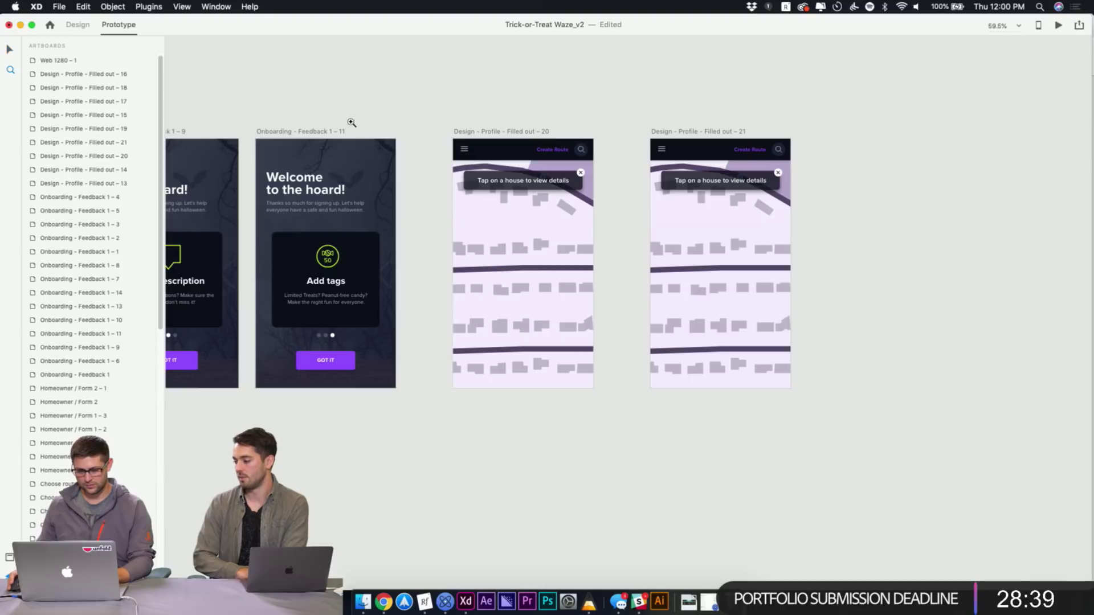
drag(307, 121, 744, 343)
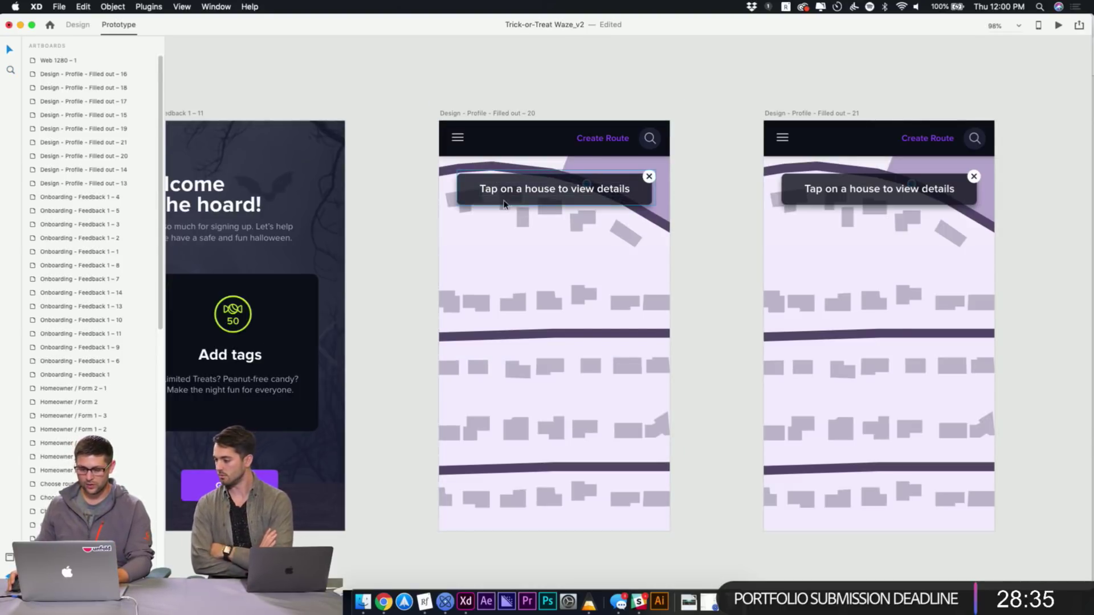
drag(501, 199, 826, 229)
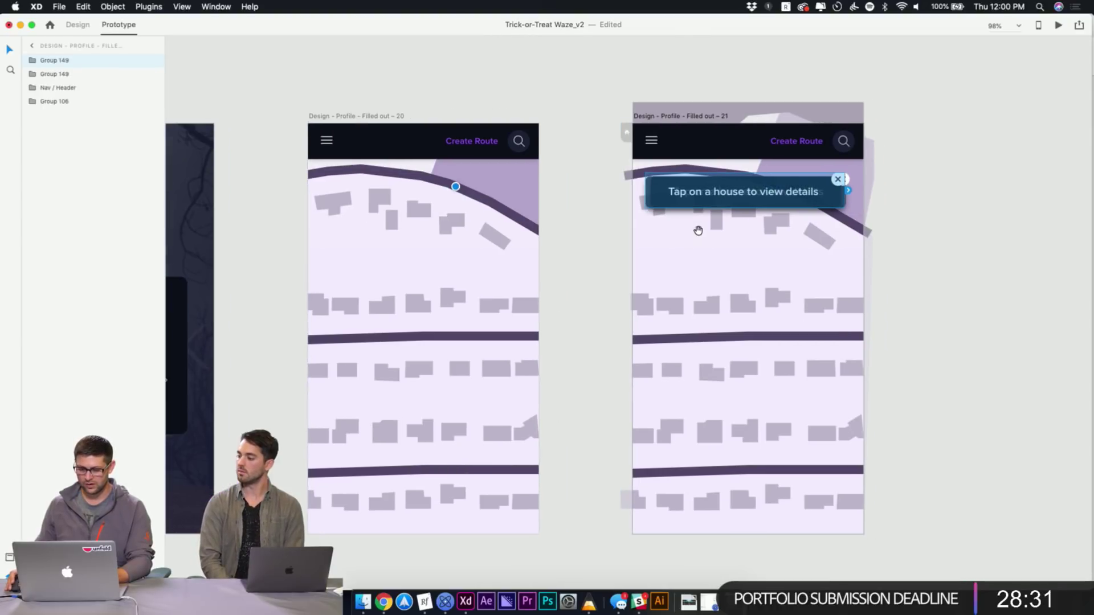
scroll(734, 225, right, 5)
key(Escape)
drag(743, 201, 415, 201)
key(Escape)
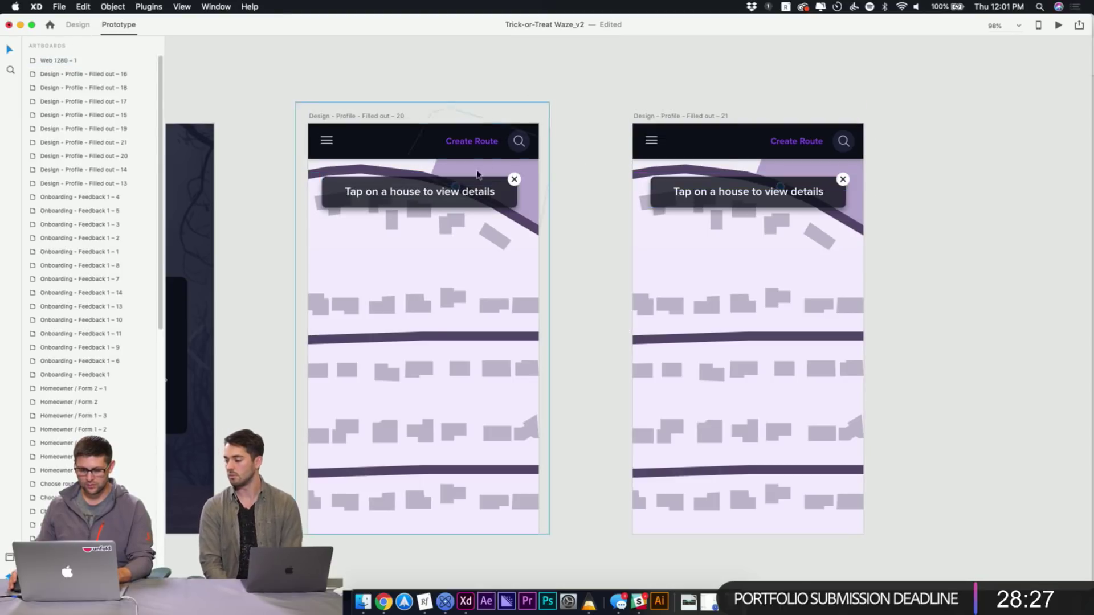
Examine the tooltip group and its close icon on the first map artboard
click(506, 190)
key(Escape)
click(509, 191)
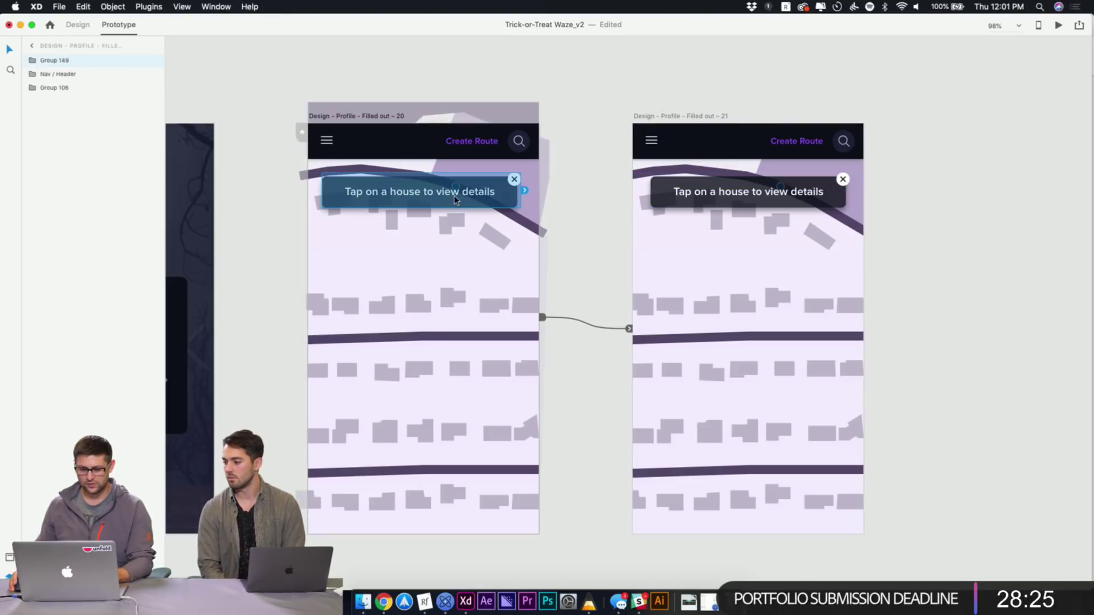
key(Escape)
click(513, 181)
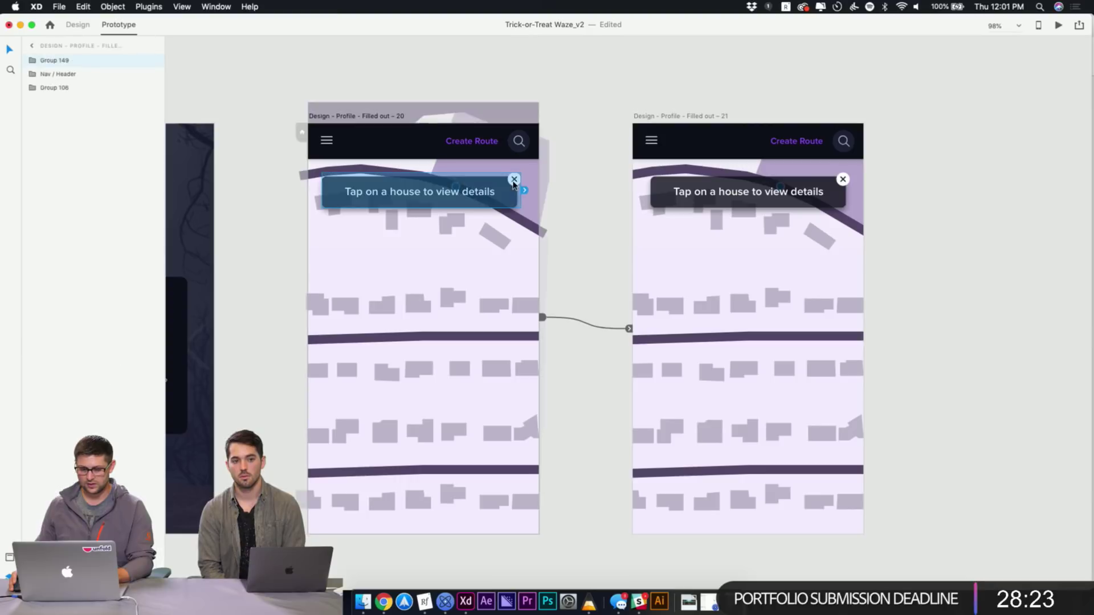
click(514, 181)
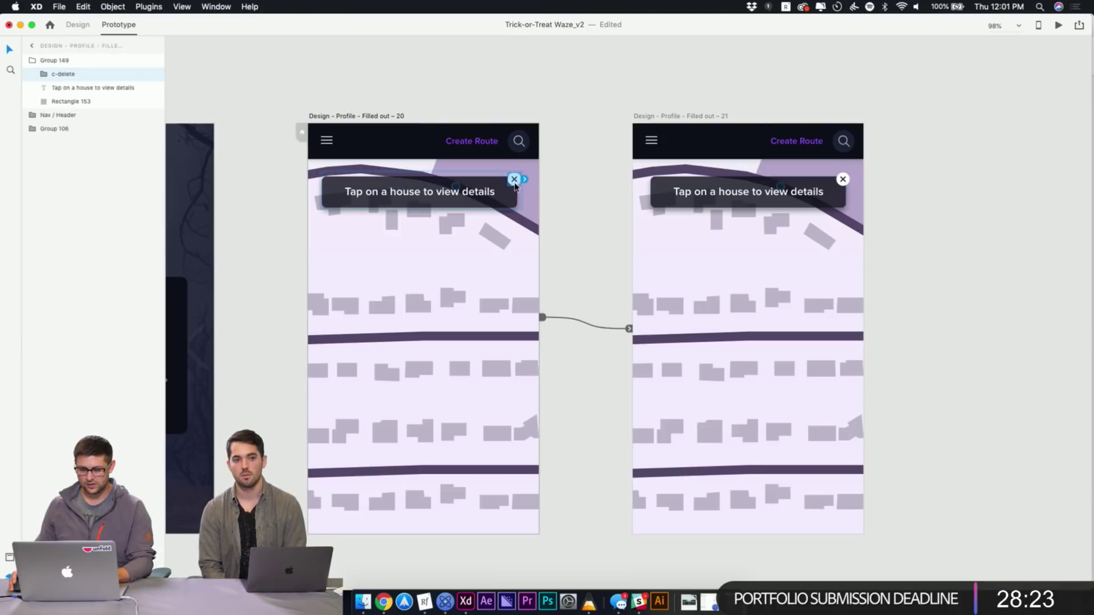
click(578, 154)
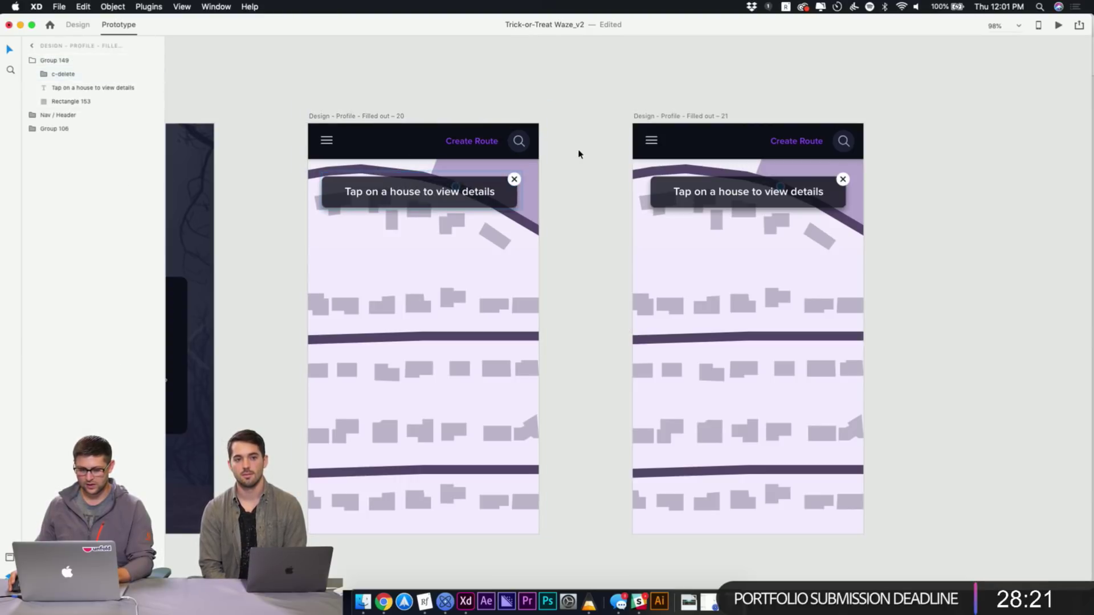
Try deleting the close icon from the tooltip on the first map artboard, and undo the deletion
double_click(514, 180)
key(Delete)
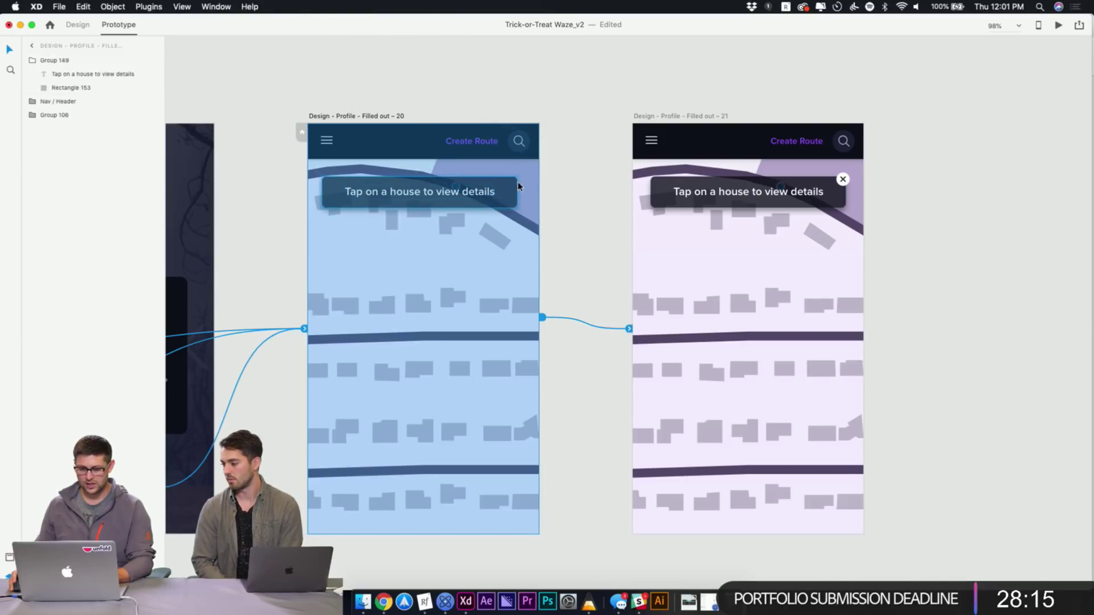
key(super+z)
click(576, 171)
scroll(587, 250, down, 3)
scroll(586, 250, down, 2)
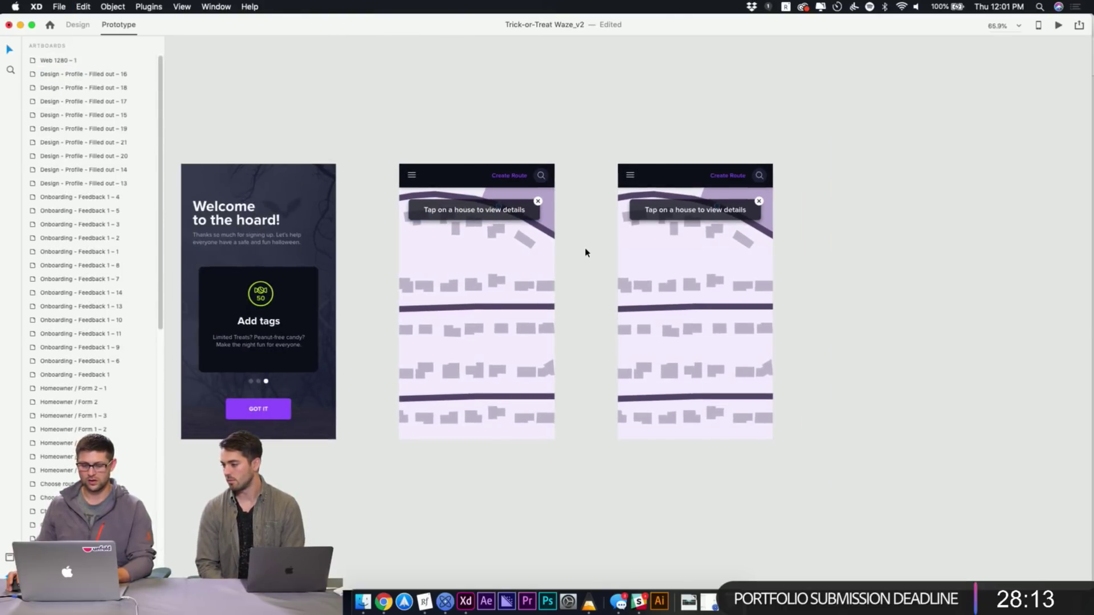
scroll(592, 267, left, 3)
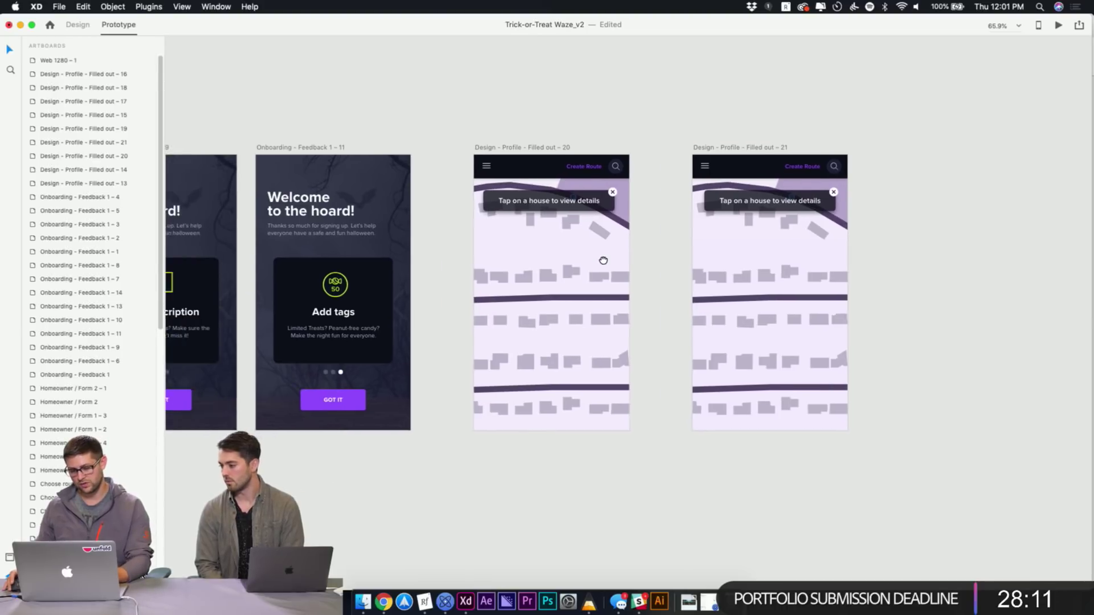
scroll(618, 258, right, 3)
scroll(542, 174, left, 5)
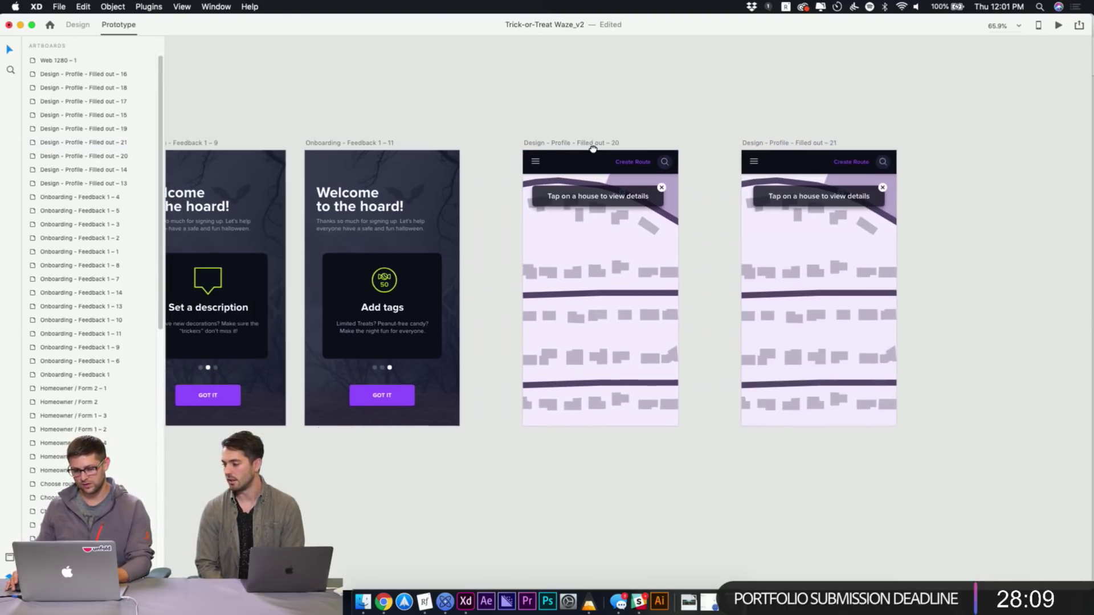
click(671, 192)
click(710, 127)
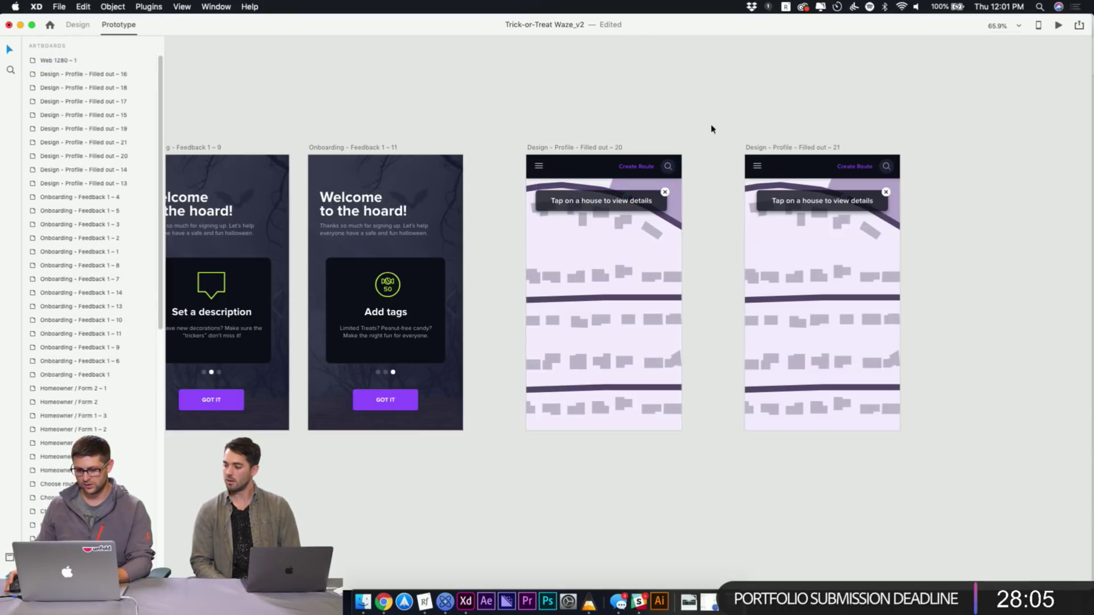
scroll(678, 210, right, 2)
Rename the tooltip group on the first map artboard to "popup"
click(613, 197)
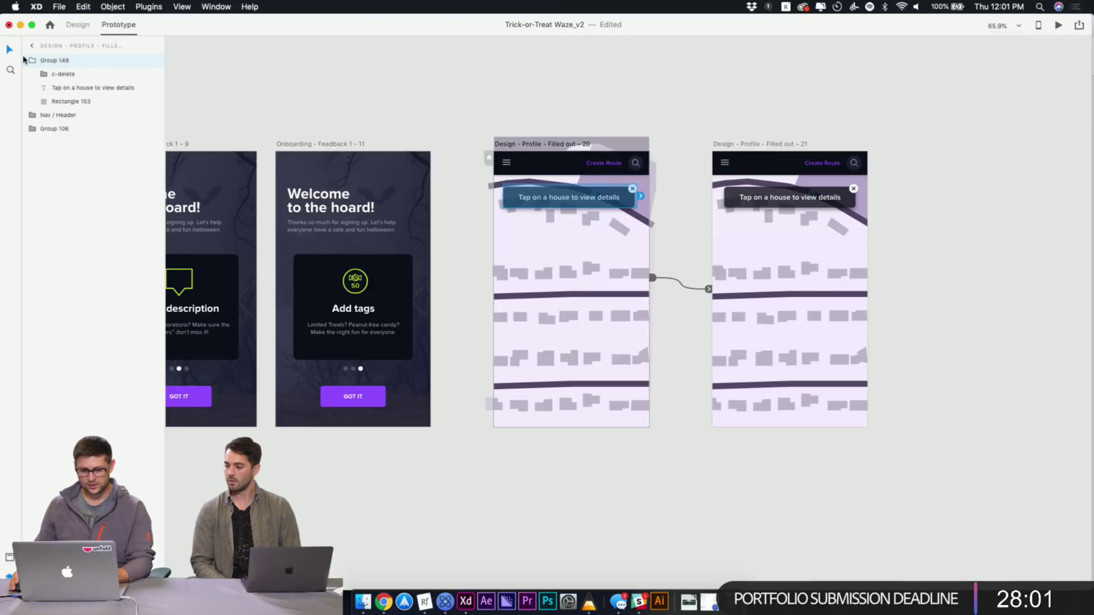
double_click(55, 60)
key(BackSpace)
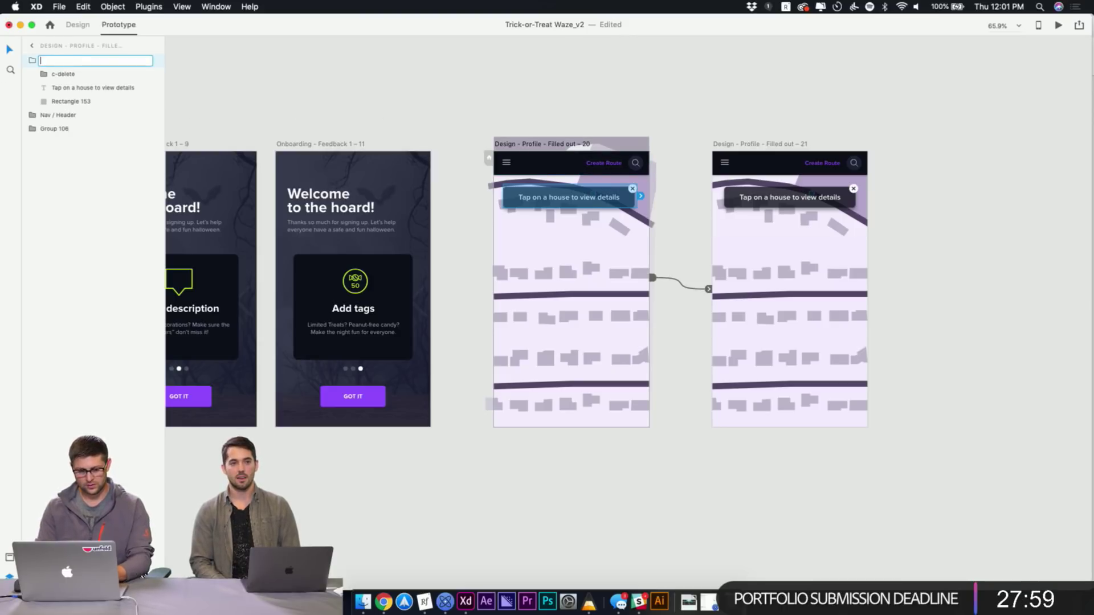
text(popup)
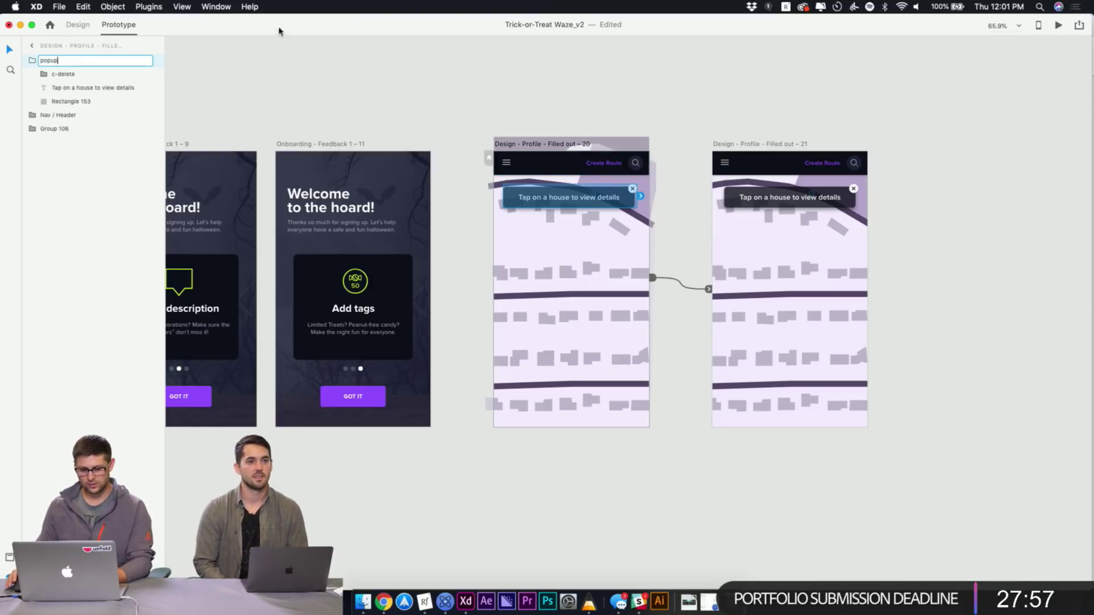
key(Return)
Copy the group name "popup" and apply it to the tooltip group on the second map artboard
key(super+c)
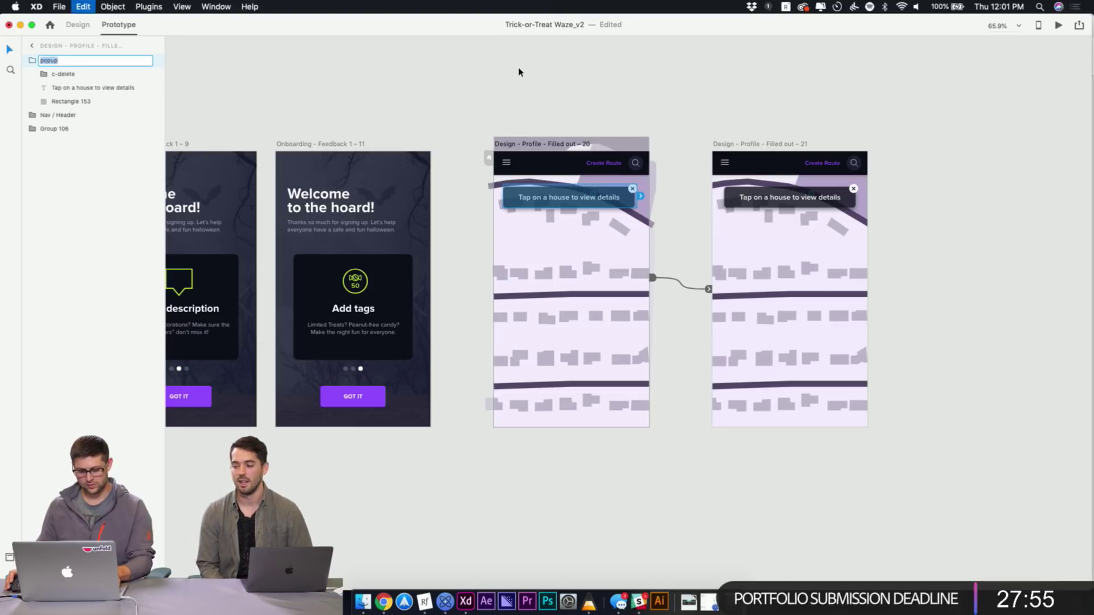
click(588, 114)
click(790, 205)
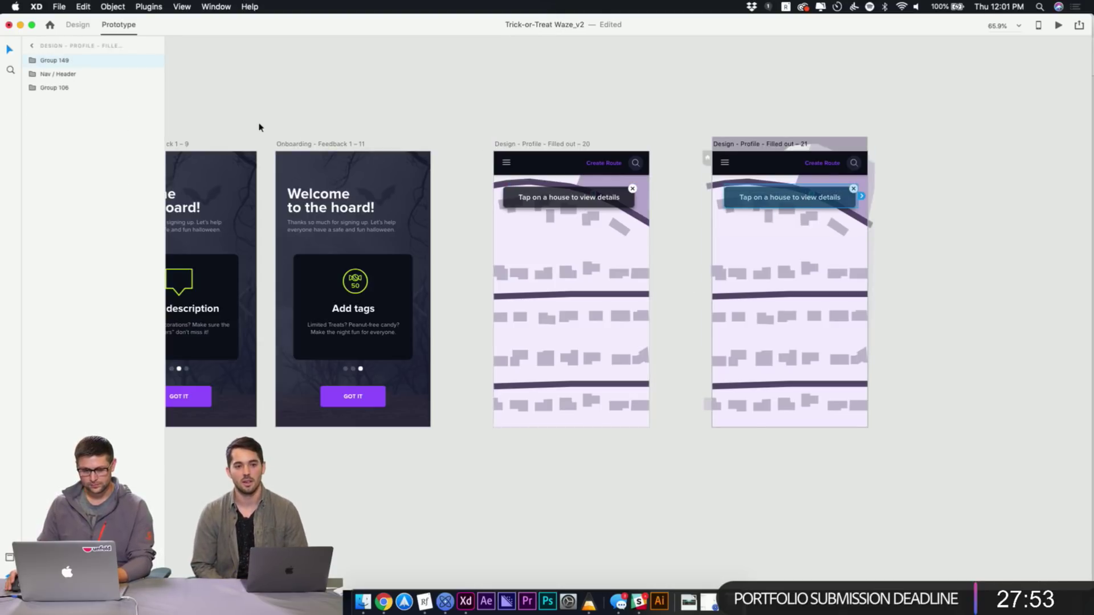
double_click(53, 61)
key(super+v)
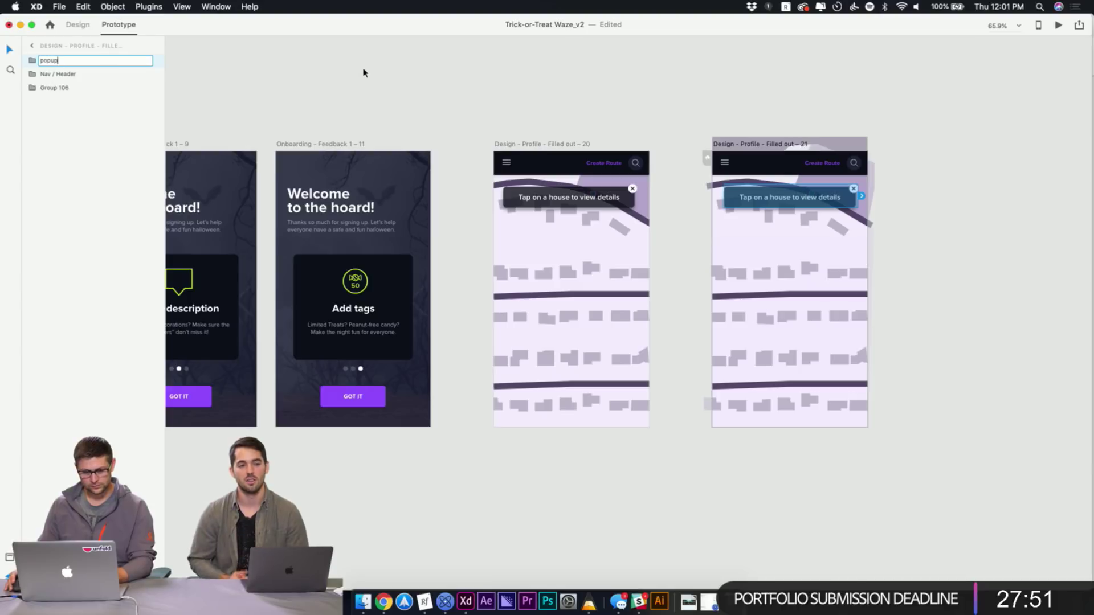
click(525, 70)
click(577, 198)
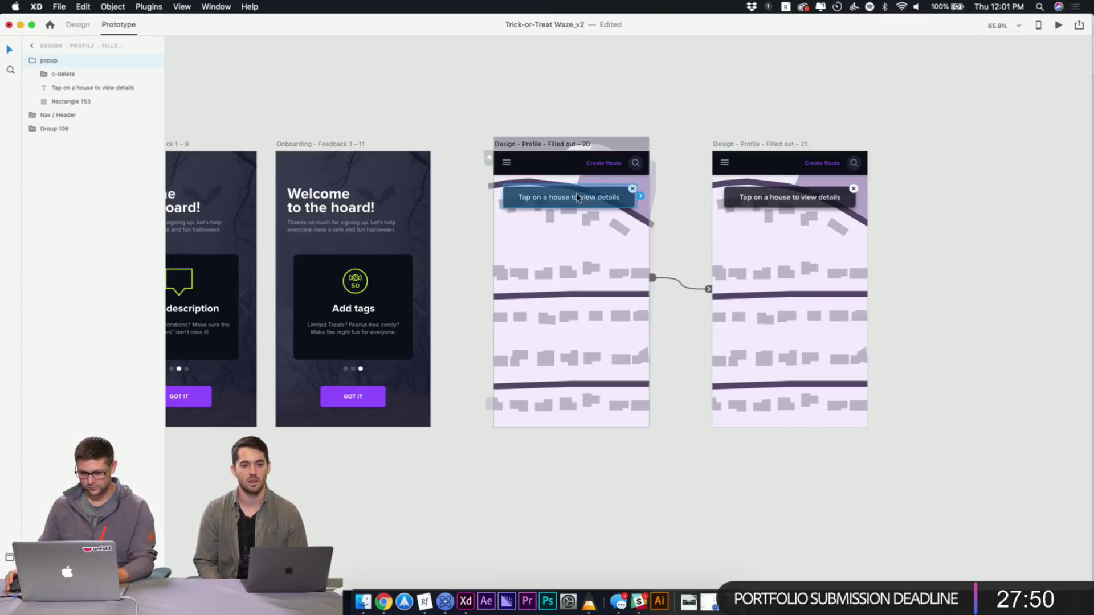
click(668, 106)
click(517, 203)
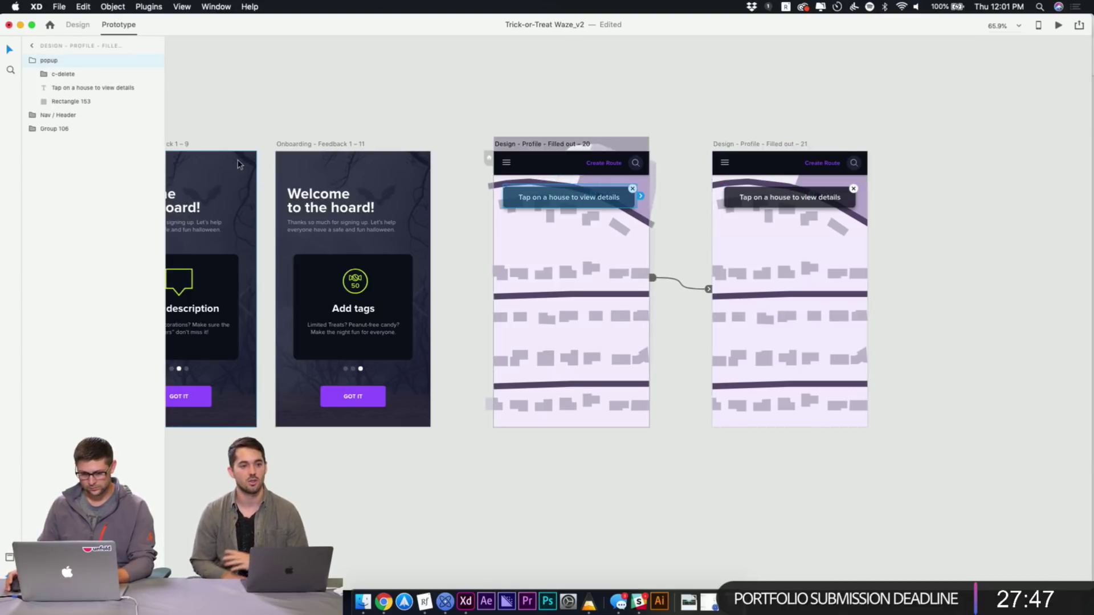
key(Escape)
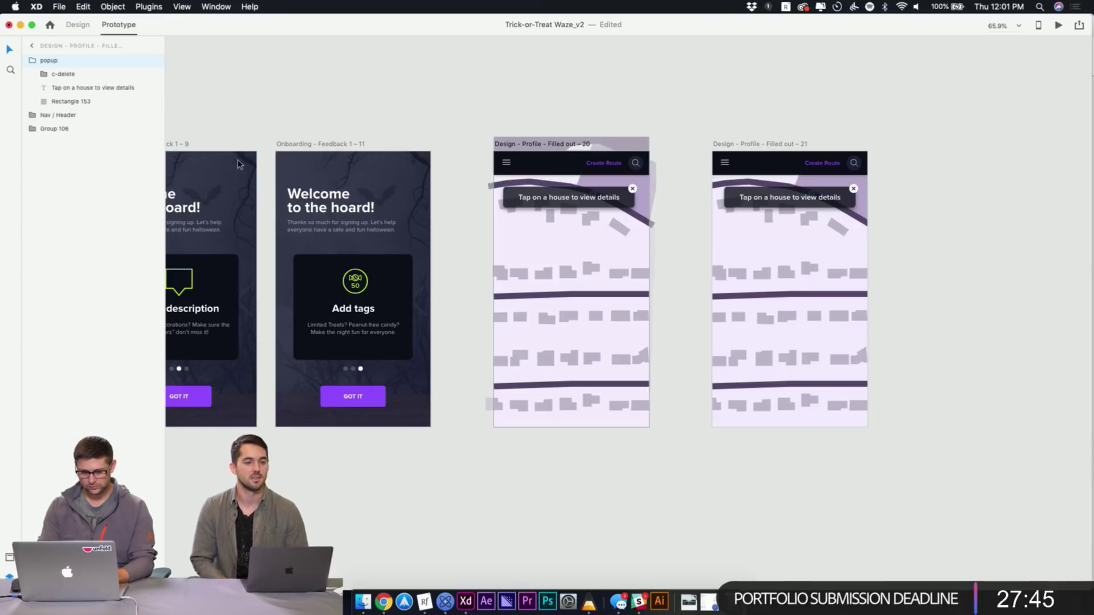
key(ctrl+z)
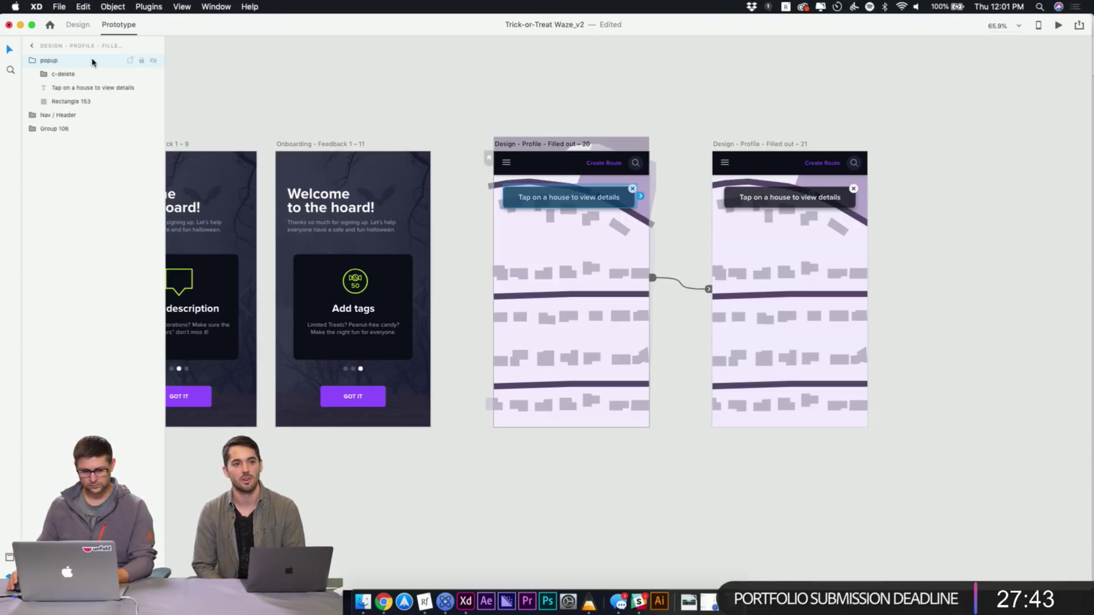
click(551, 85)
Set the first map artboard's tooltip group to 0% opacity and scale it down about its center to about 246 × 43
click(77, 24)
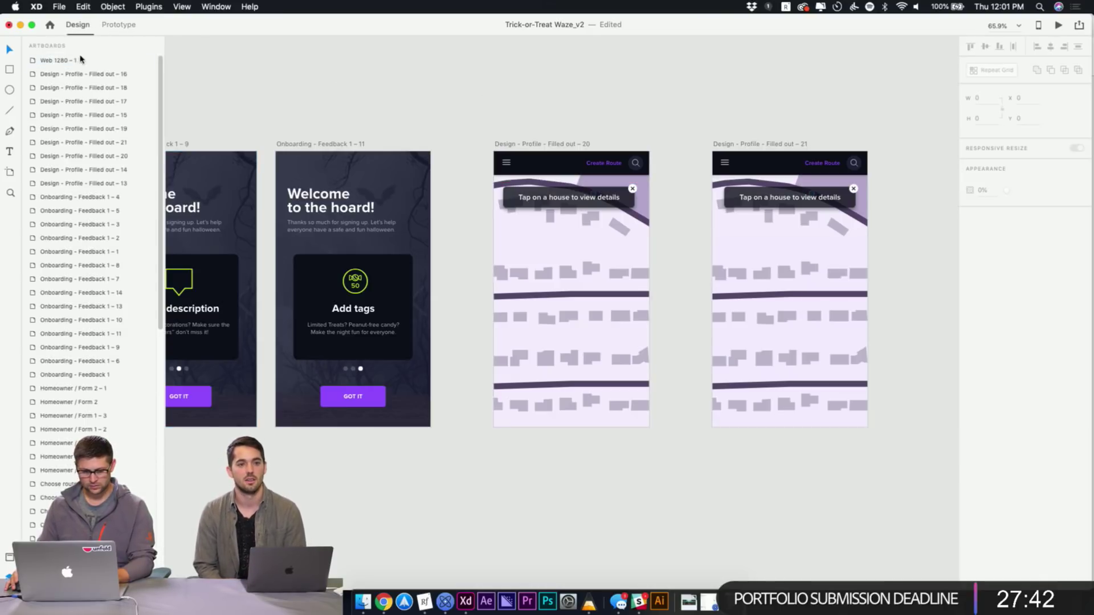
click(547, 202)
click(986, 241)
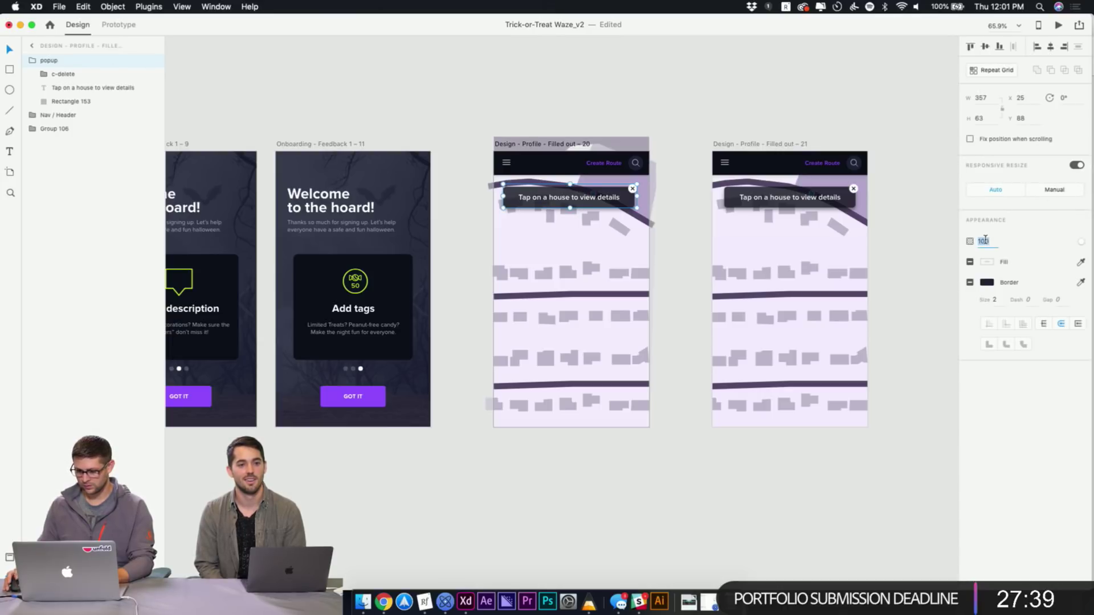
text(0)
key(Return)
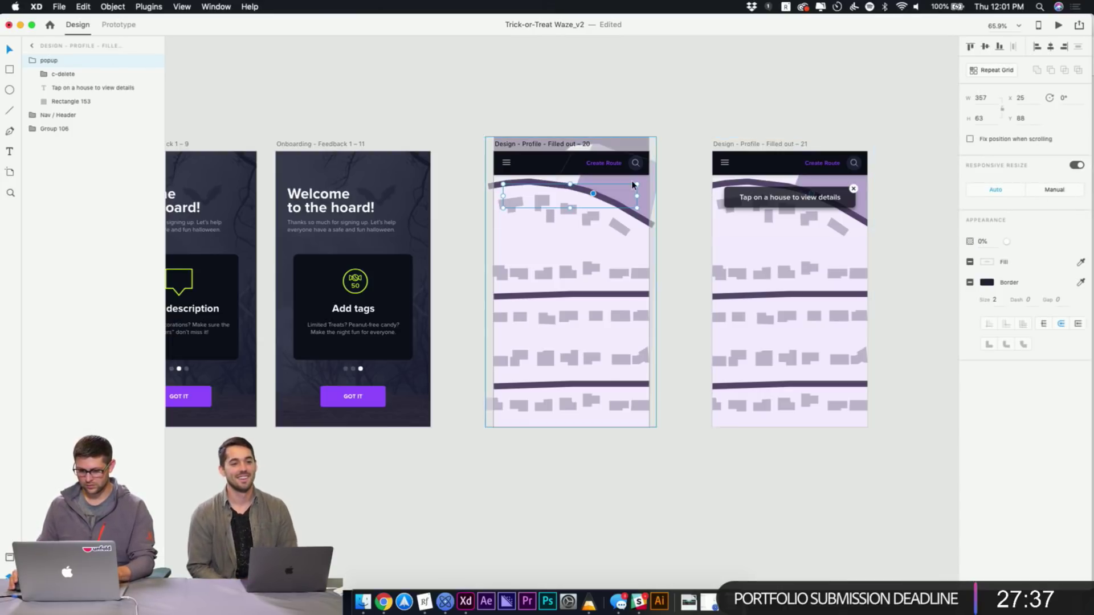
drag(632, 183, 617, 188)
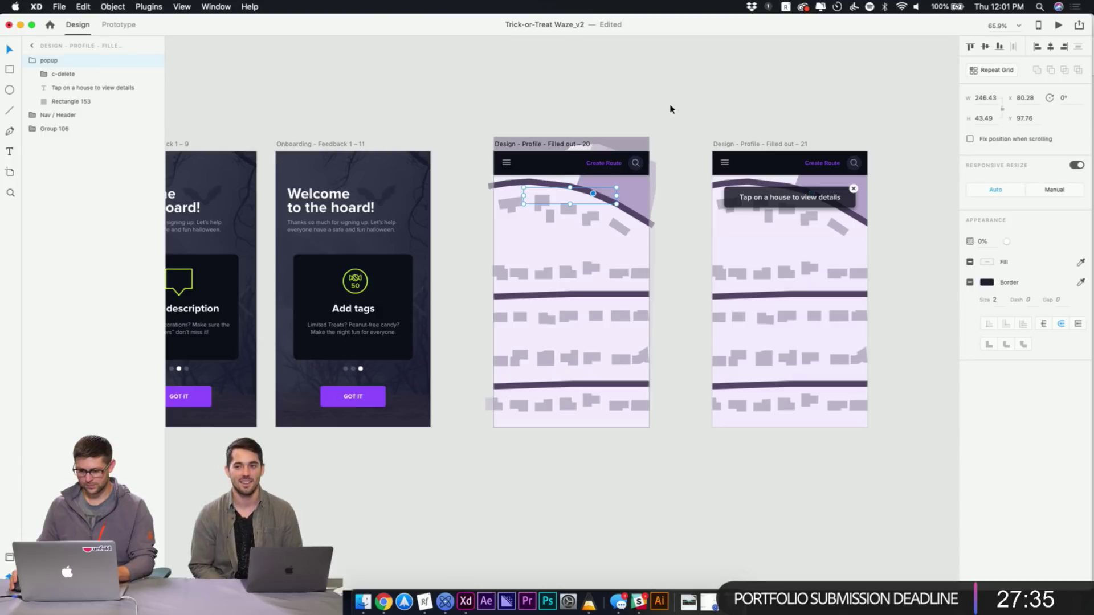
Review the settings of the timed transition from the first map artboard to the second
click(583, 144)
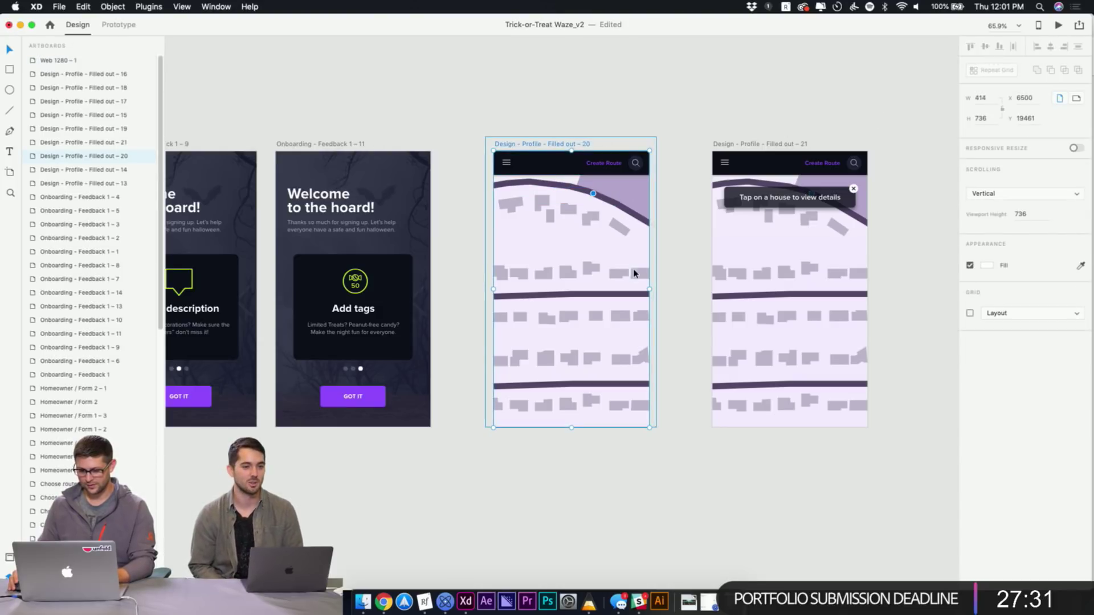
click(118, 25)
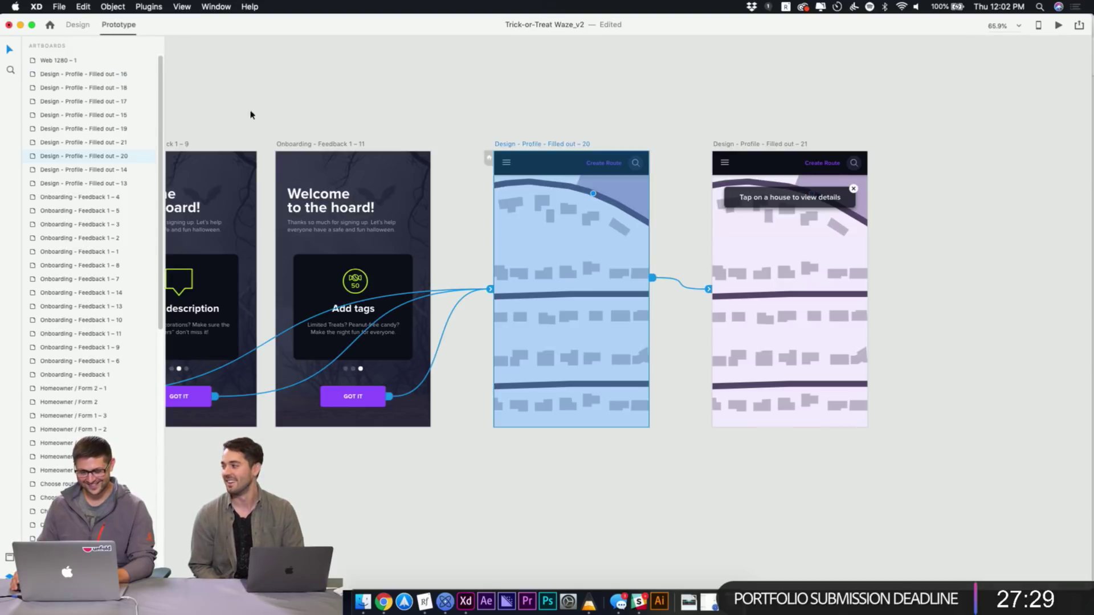
click(652, 279)
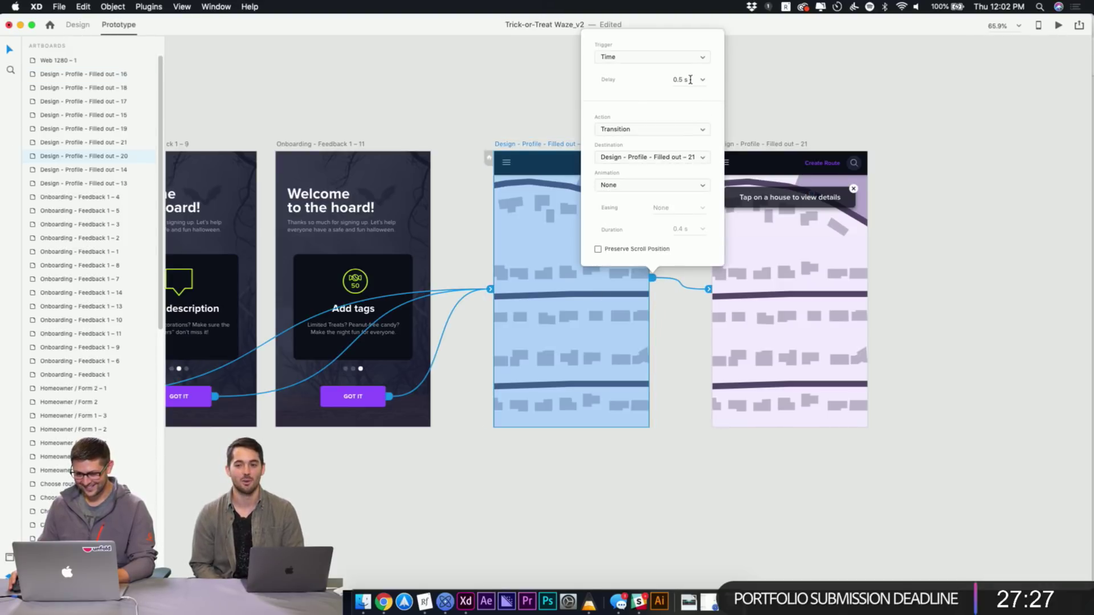
click(790, 77)
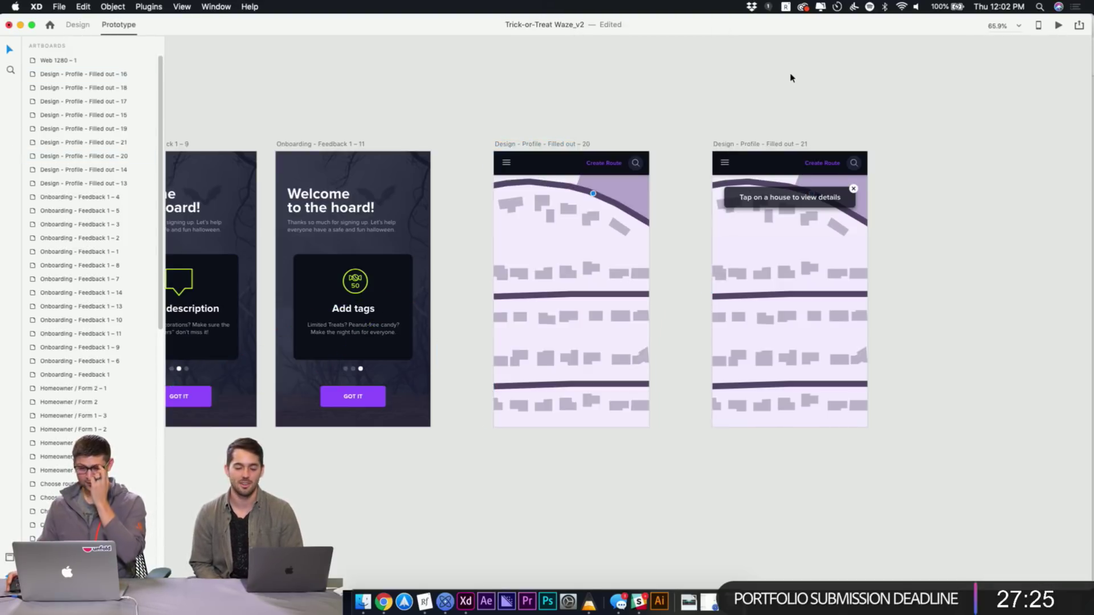
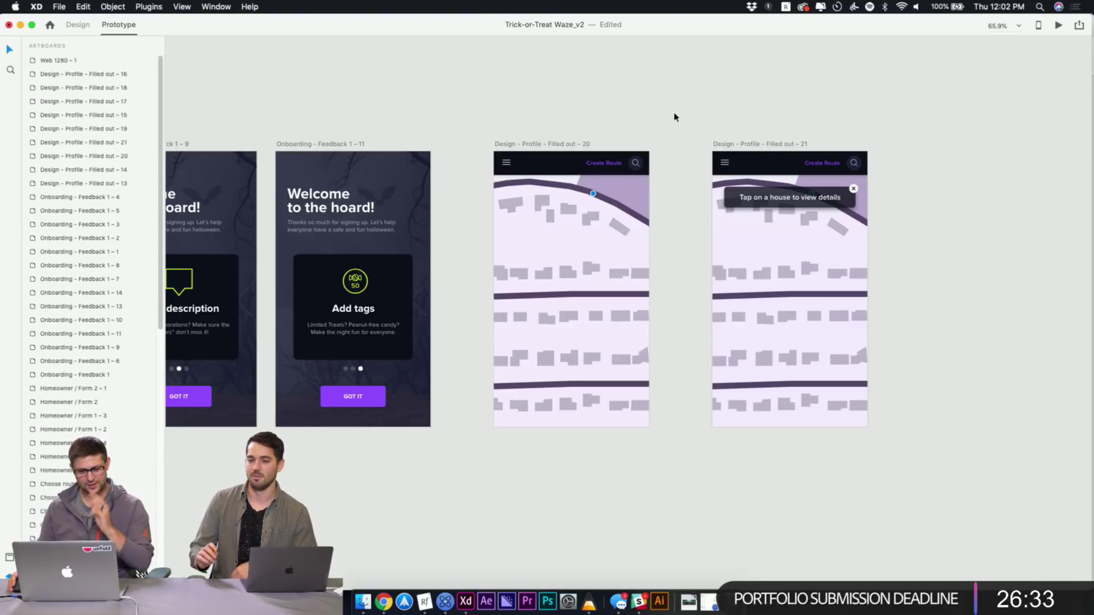
Preview the prototype repeatedly from the first map artboard to check how the tooltip appears, closing the preview each time
click(539, 143)
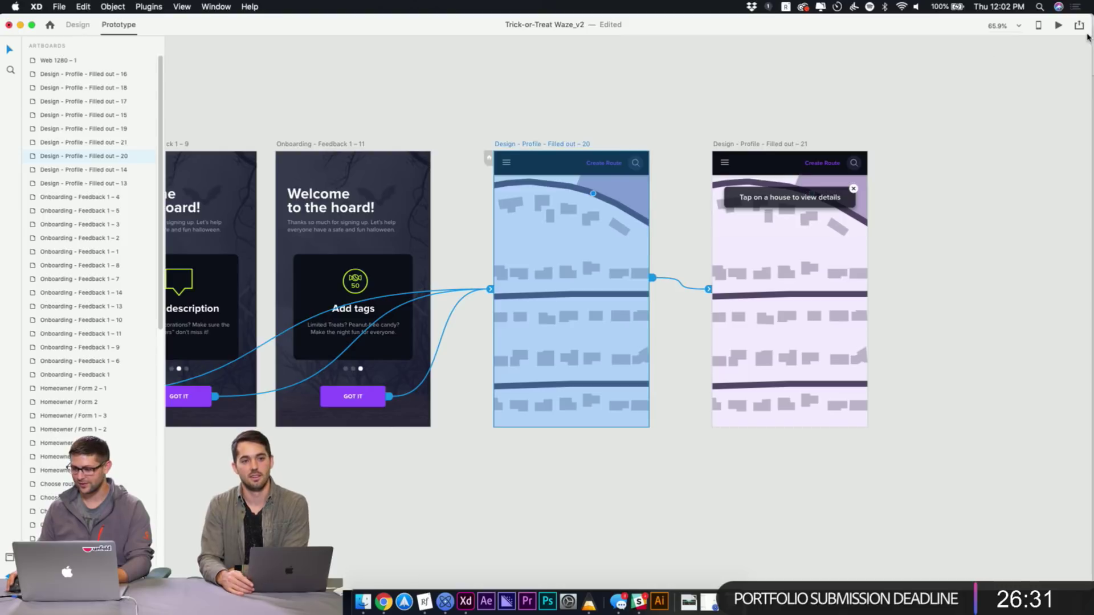
click(1057, 26)
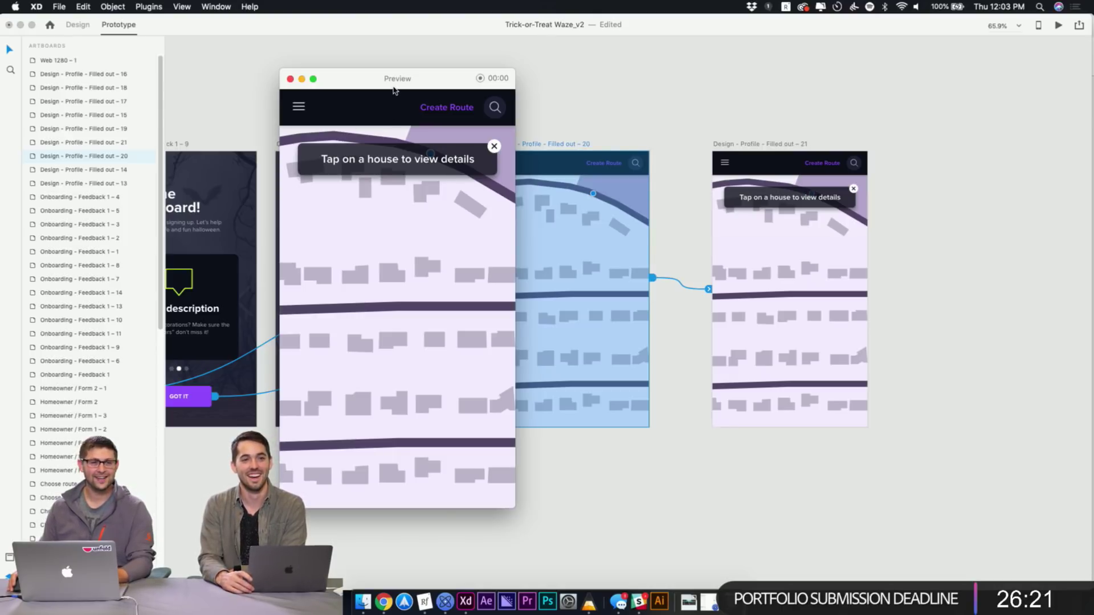
click(290, 80)
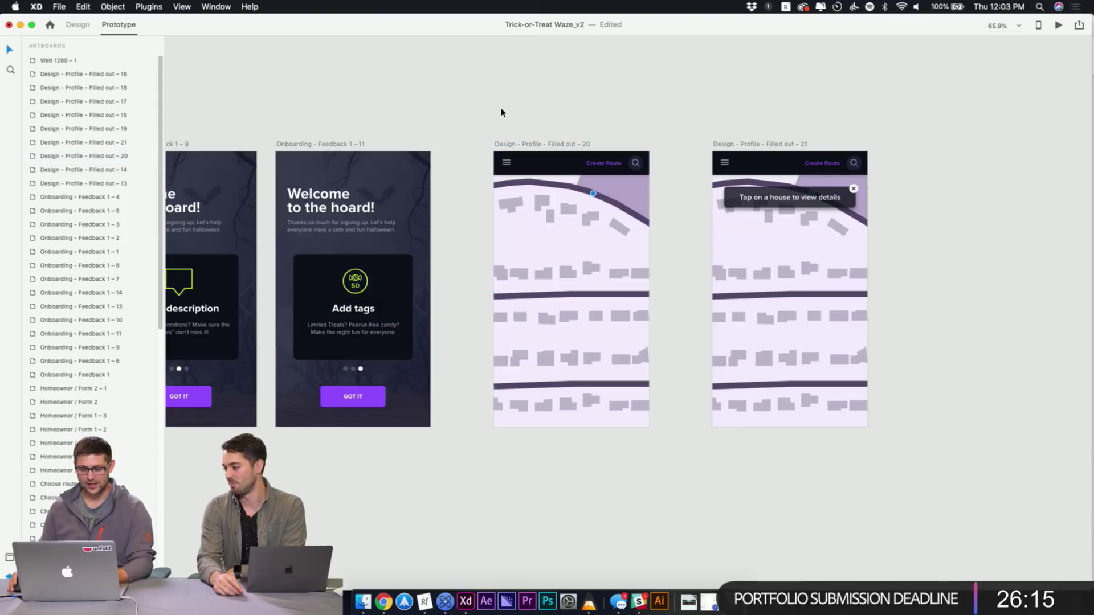
click(543, 153)
click(552, 114)
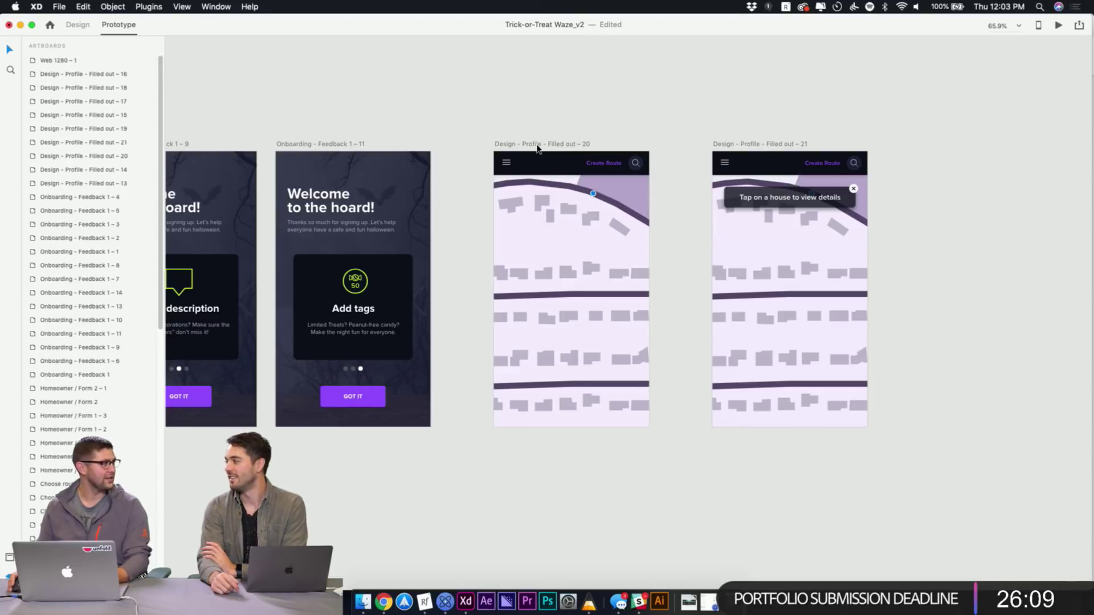
click(583, 146)
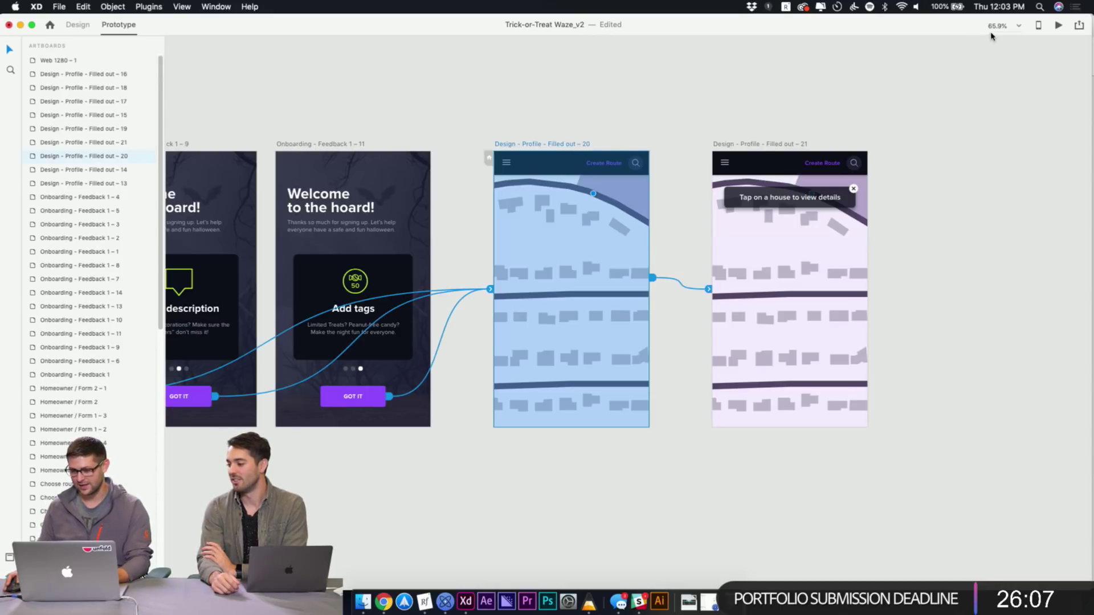
click(1058, 26)
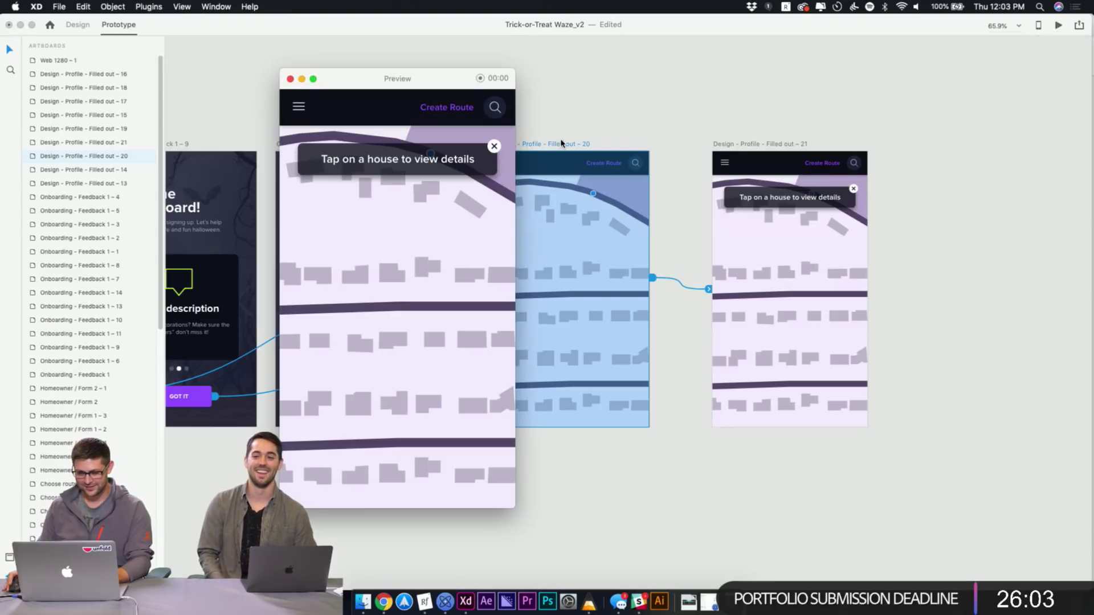
click(291, 79)
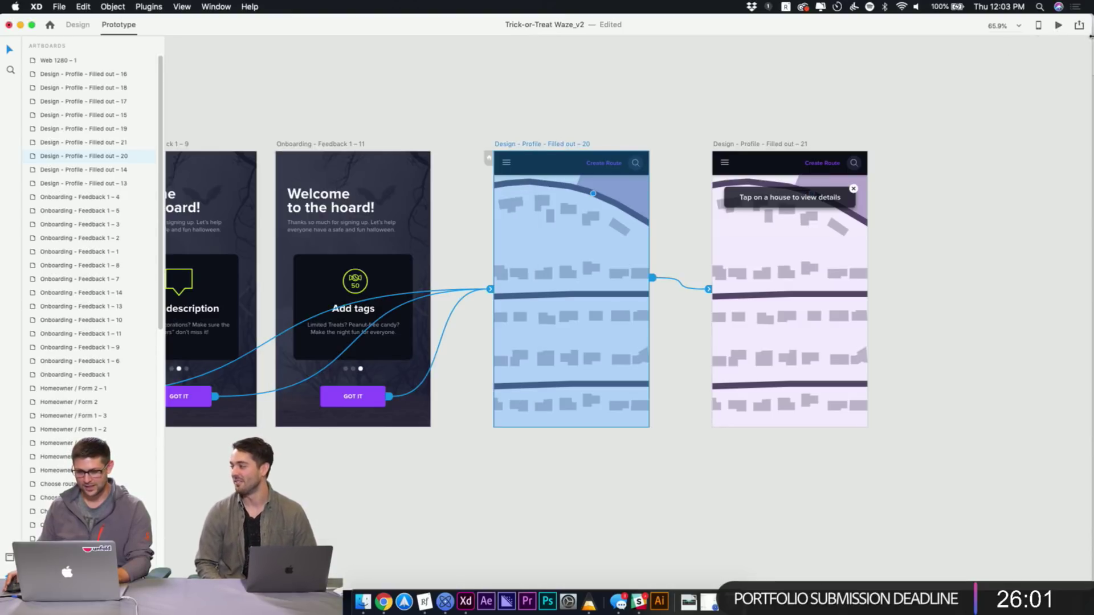
click(1057, 26)
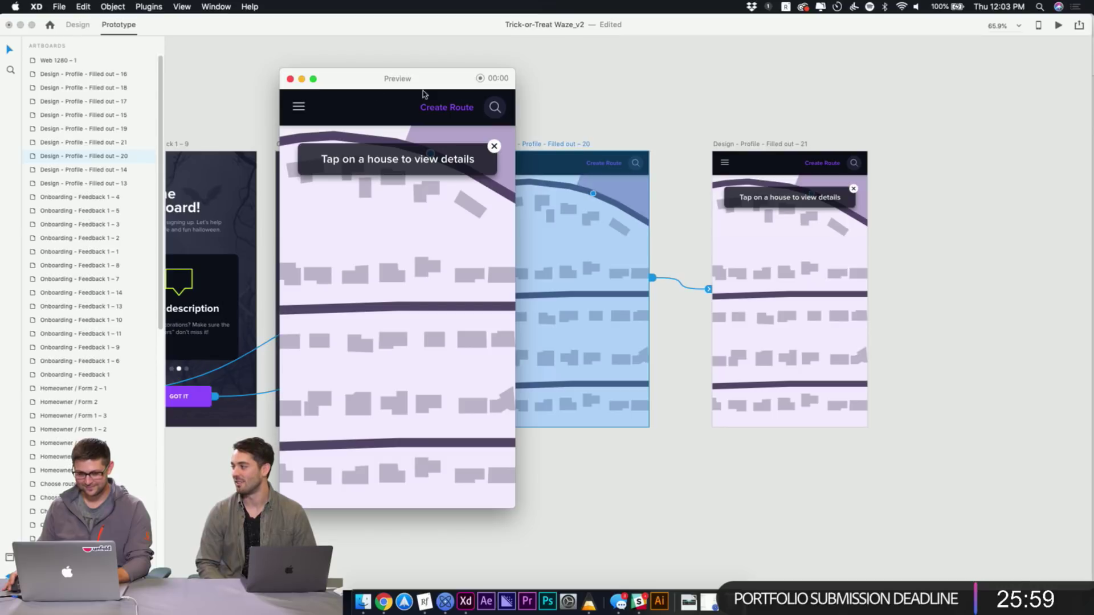
click(290, 80)
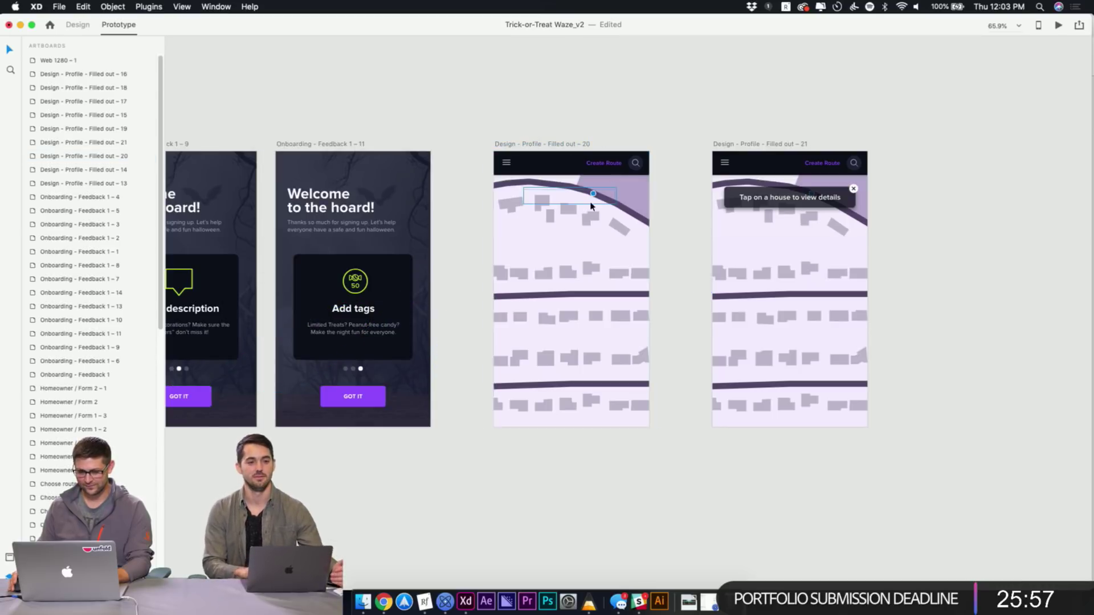
click(586, 200)
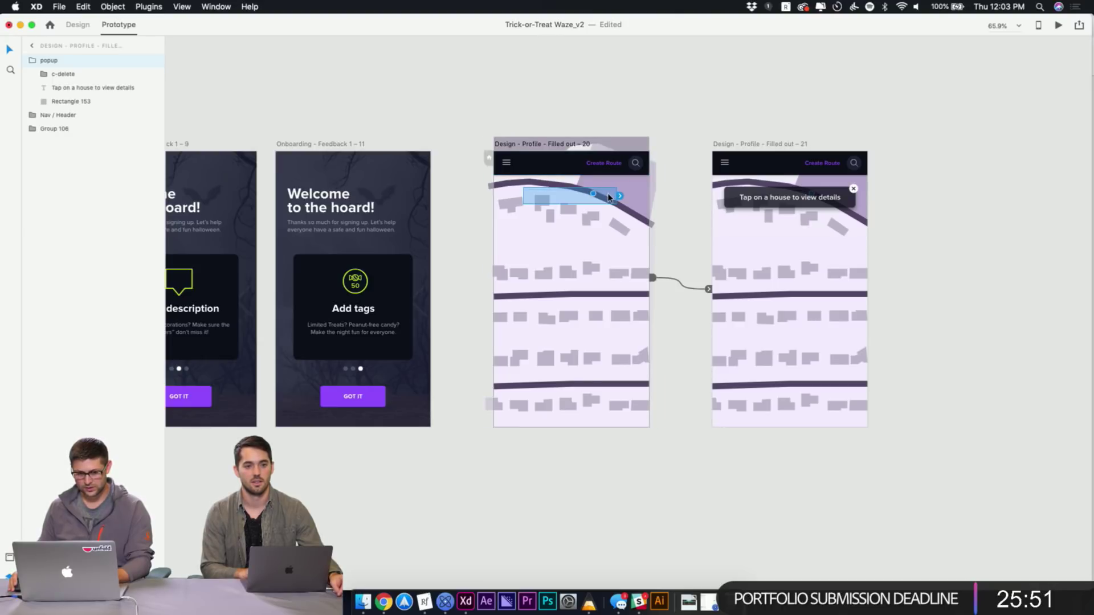
click(605, 105)
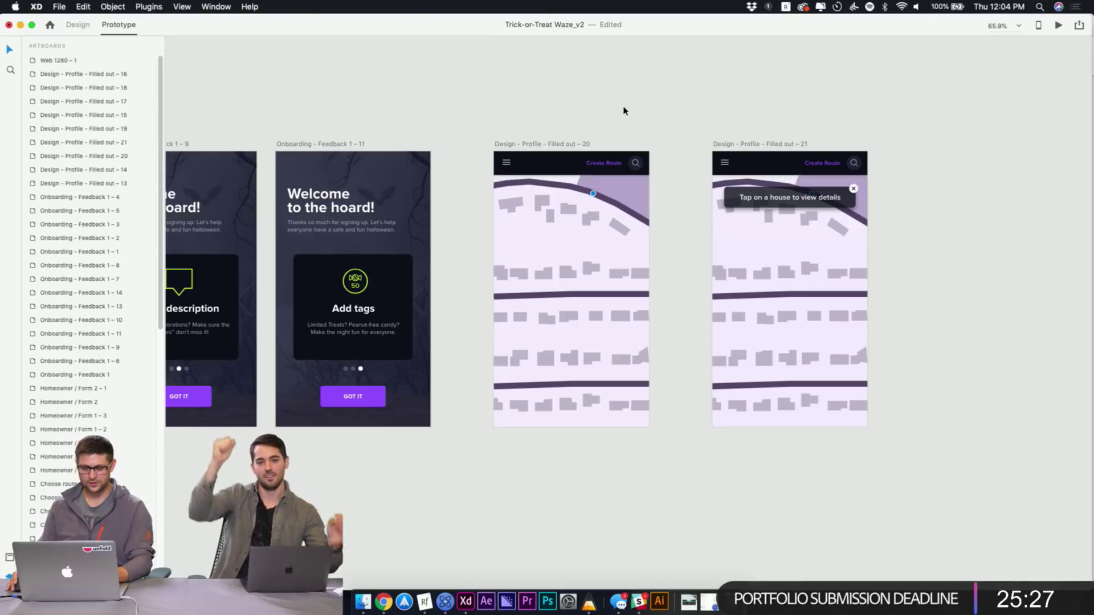
Add an area text box about 634 × 264 reading "Reeses" on the pasteboard above the map artboards
drag(623, 108, 622, 314)
drag(384, 118, 632, 213)
click(77, 25)
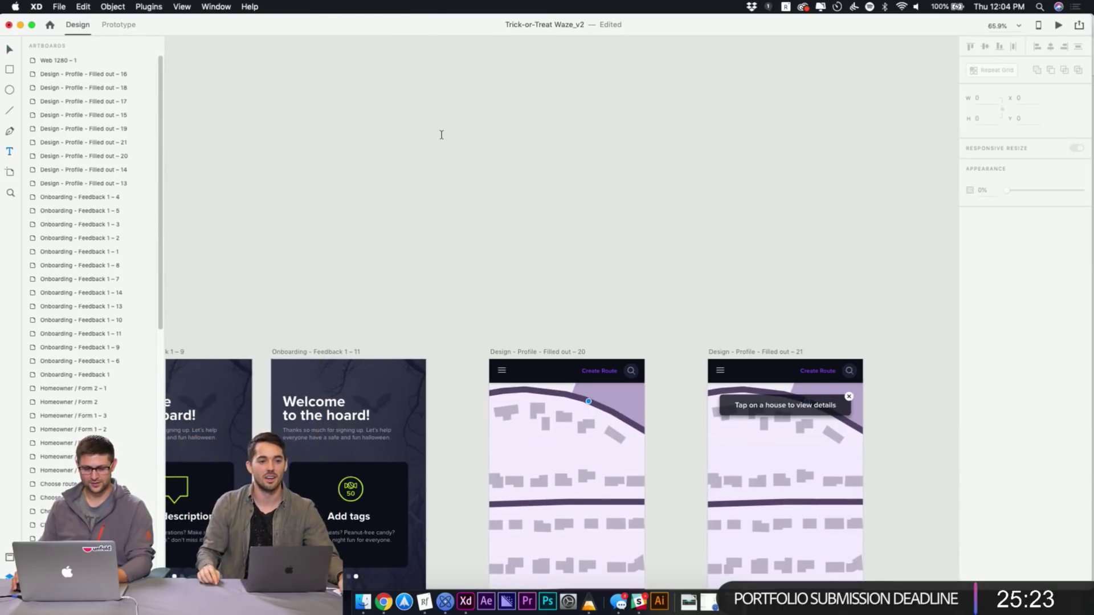
key(t)
drag(443, 127, 681, 227)
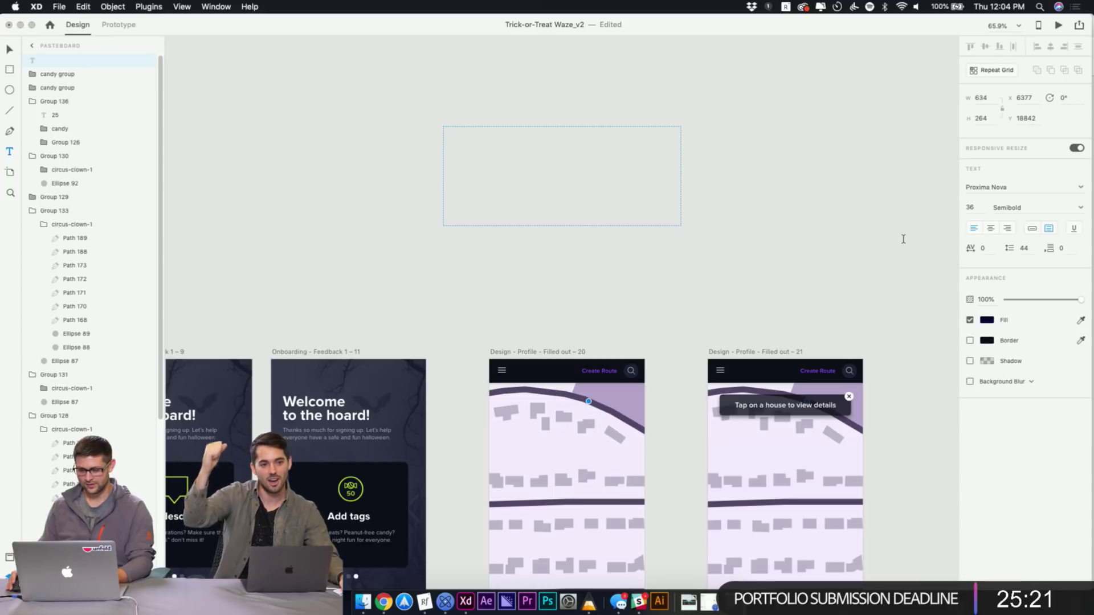
text(Reeses)
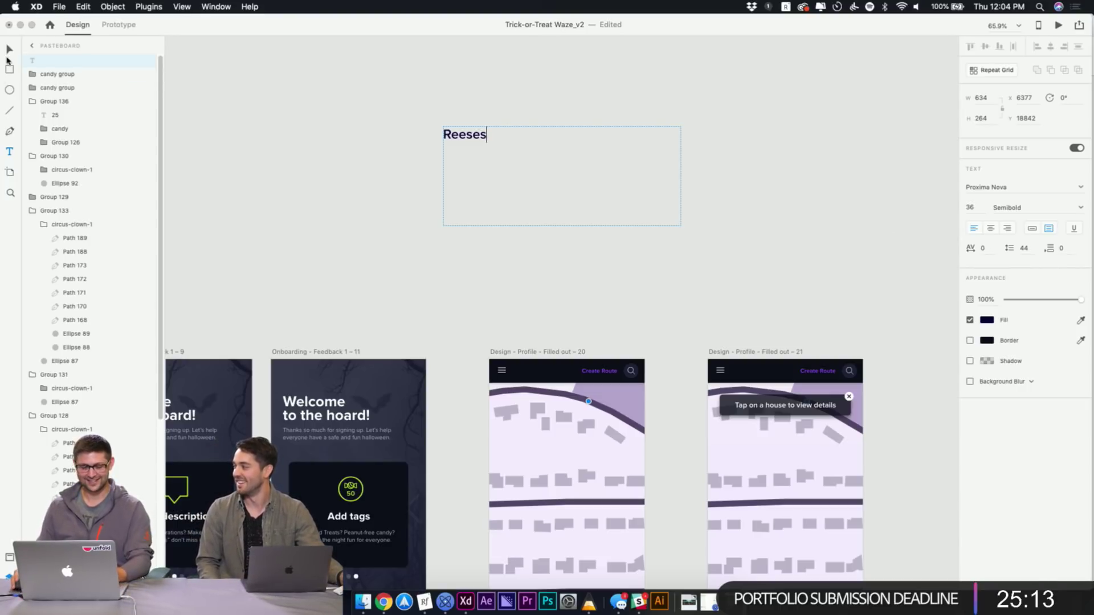
key(Escape)
key(Escape)
Delete the "Reeses" text box from the pasteboard
click(484, 133)
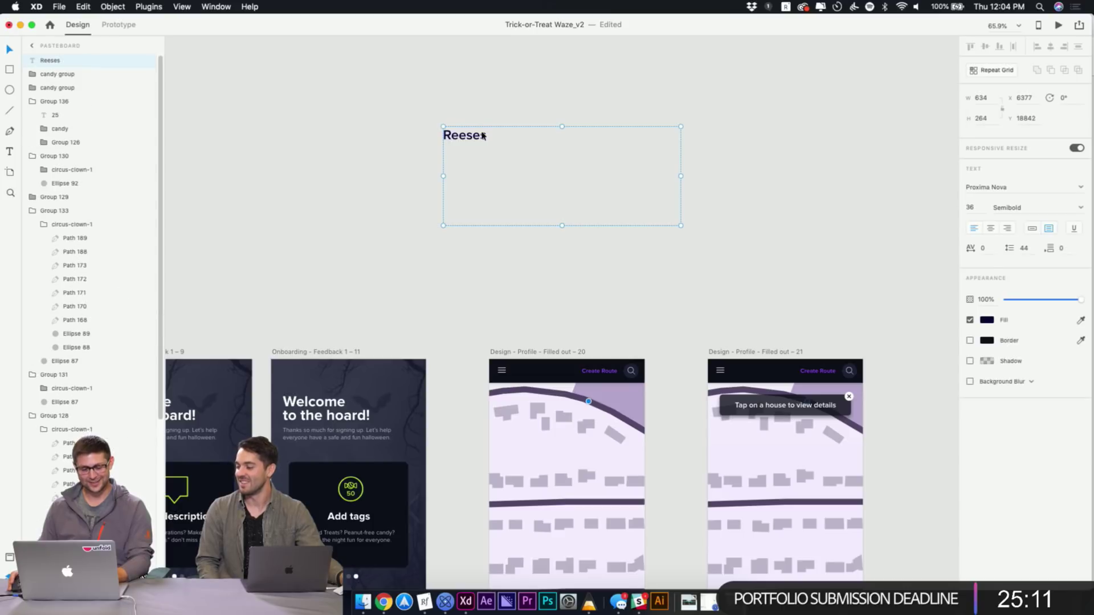
click(503, 122)
click(482, 146)
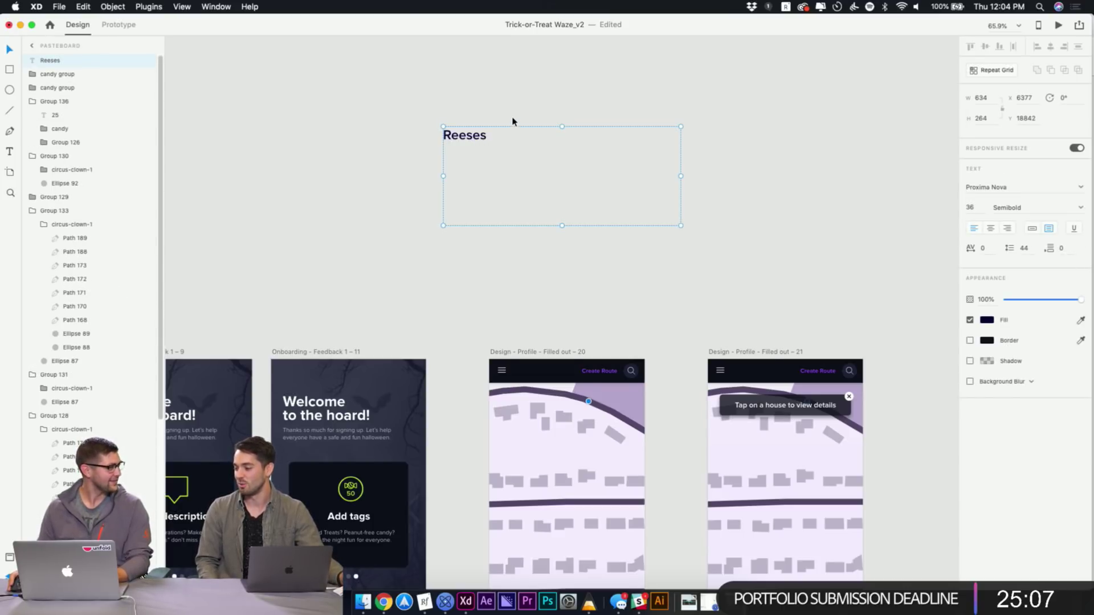
key(Return)
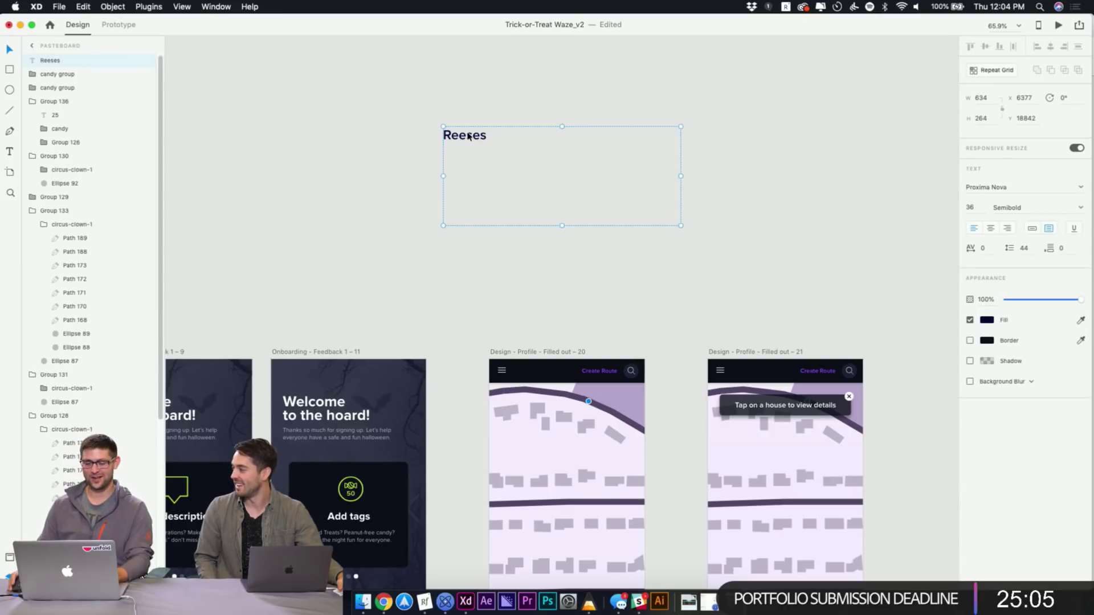
click(470, 145)
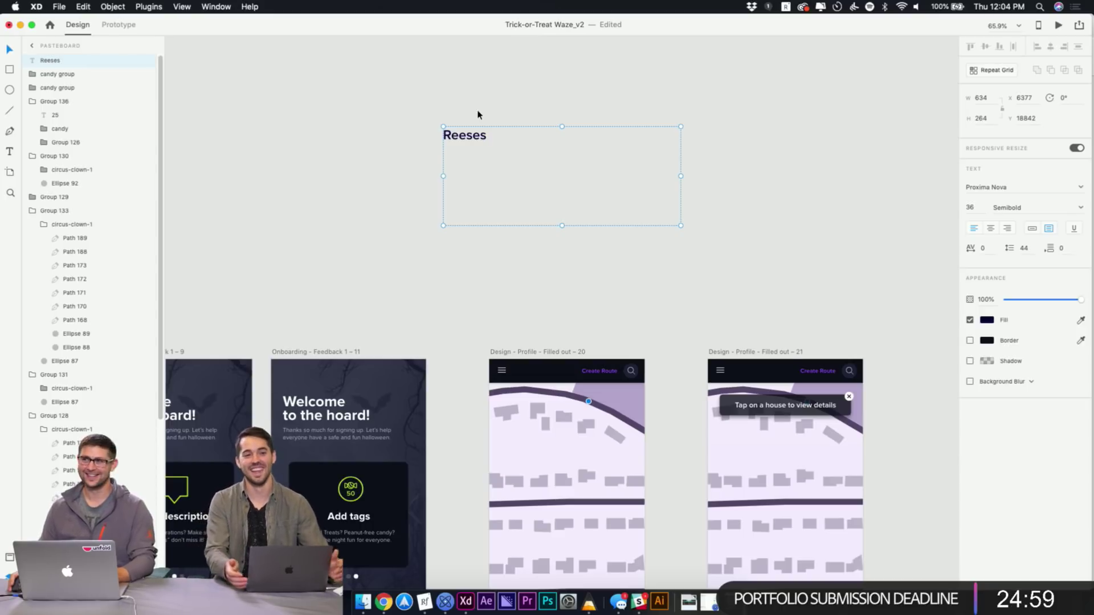
click(468, 139)
key(Delete)
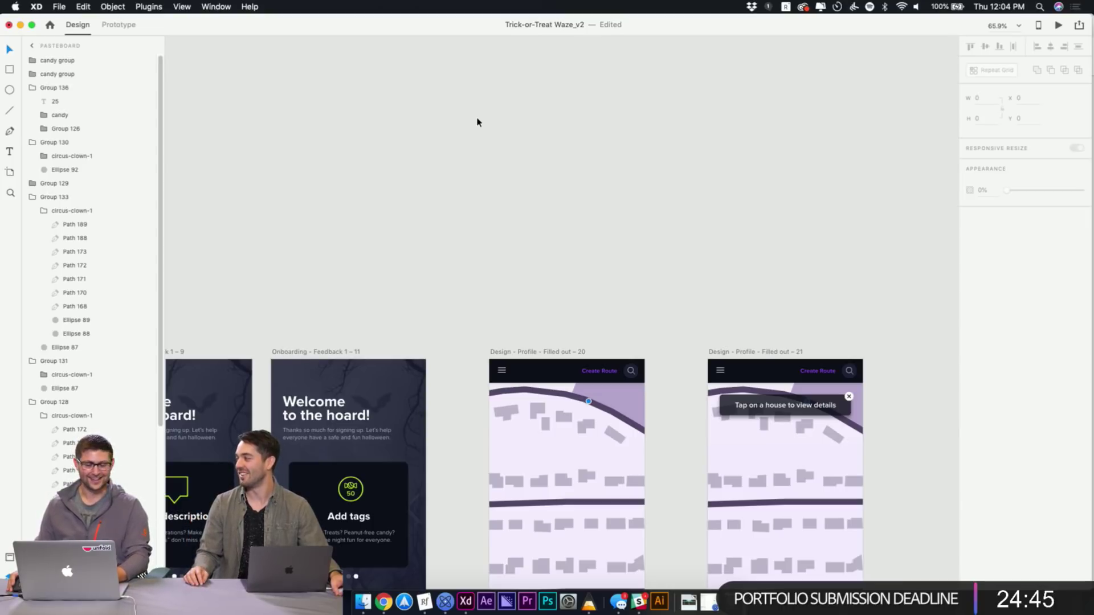
click(477, 123)
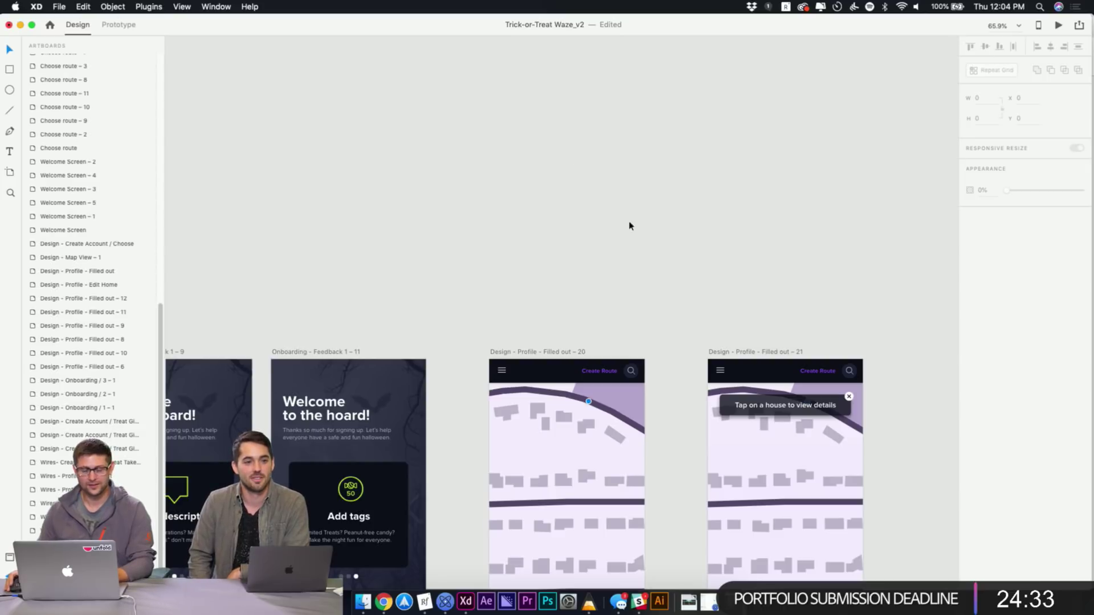
Set the opacity of the hidden "popup" tooltip group on the first map artboard to 100%
drag(674, 320, 610, 222)
drag(667, 282, 631, 200)
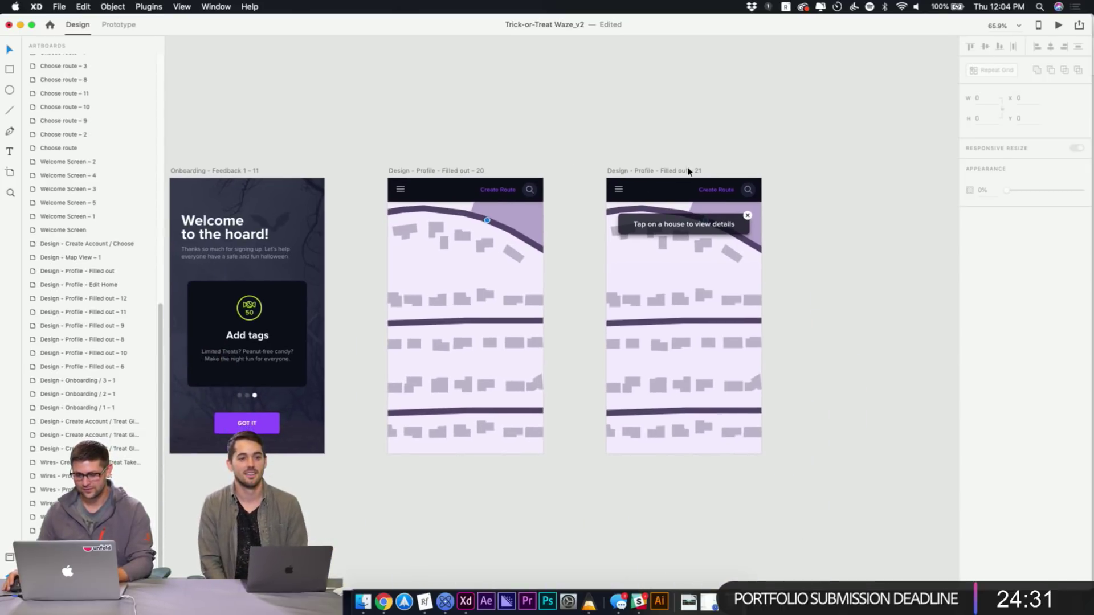
click(456, 170)
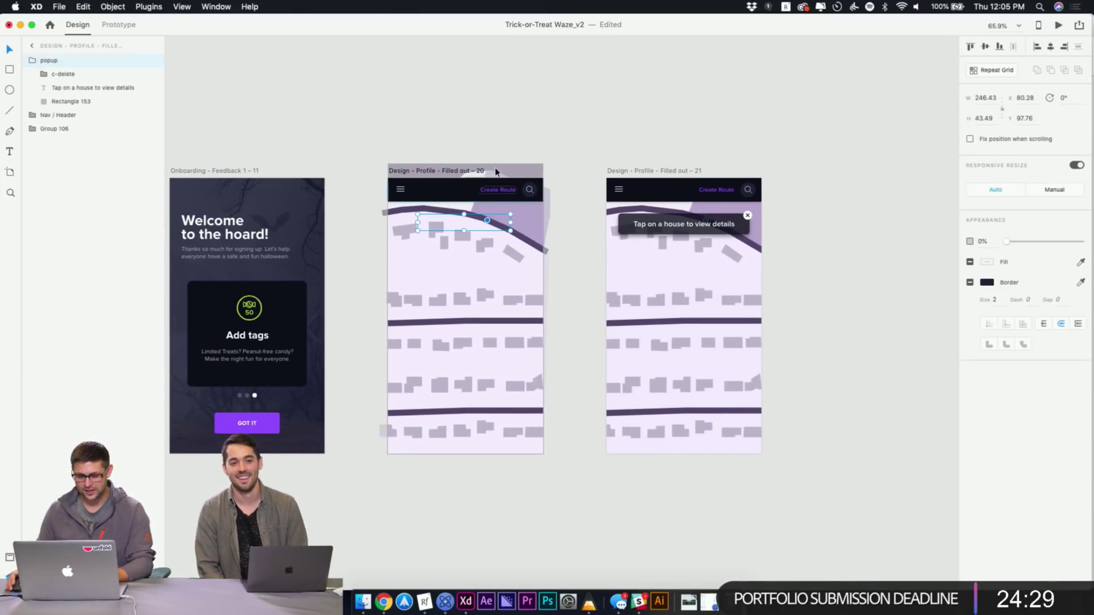
click(503, 152)
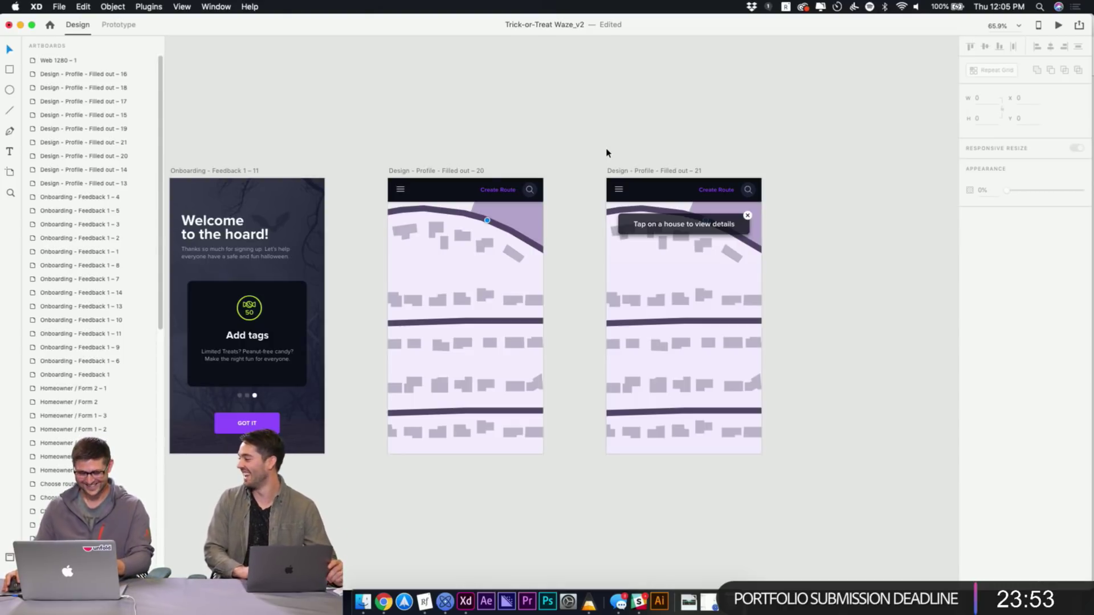
click(450, 224)
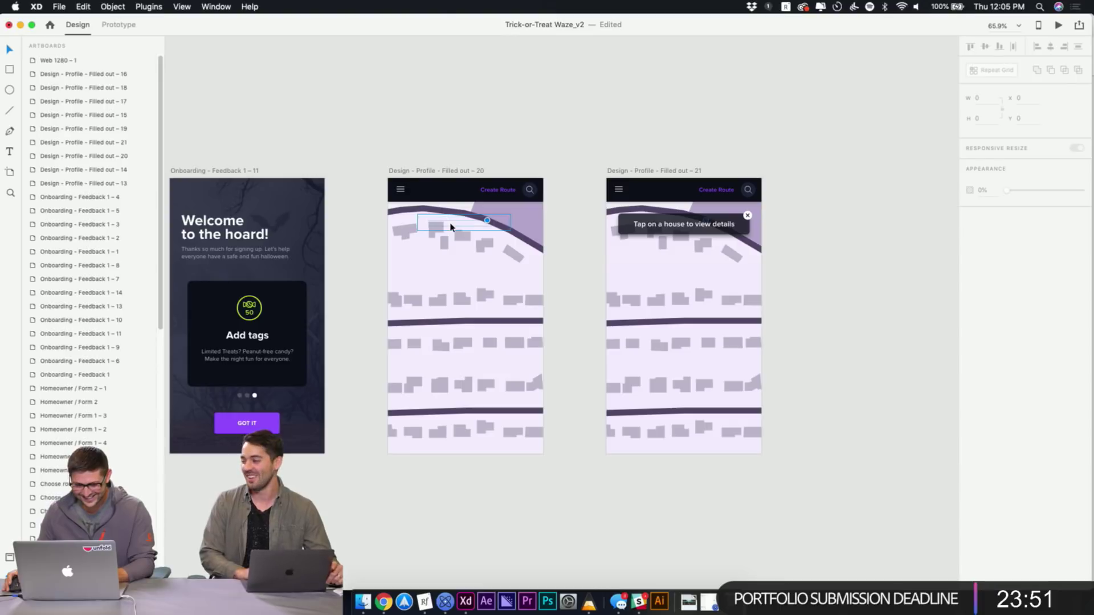
click(982, 241)
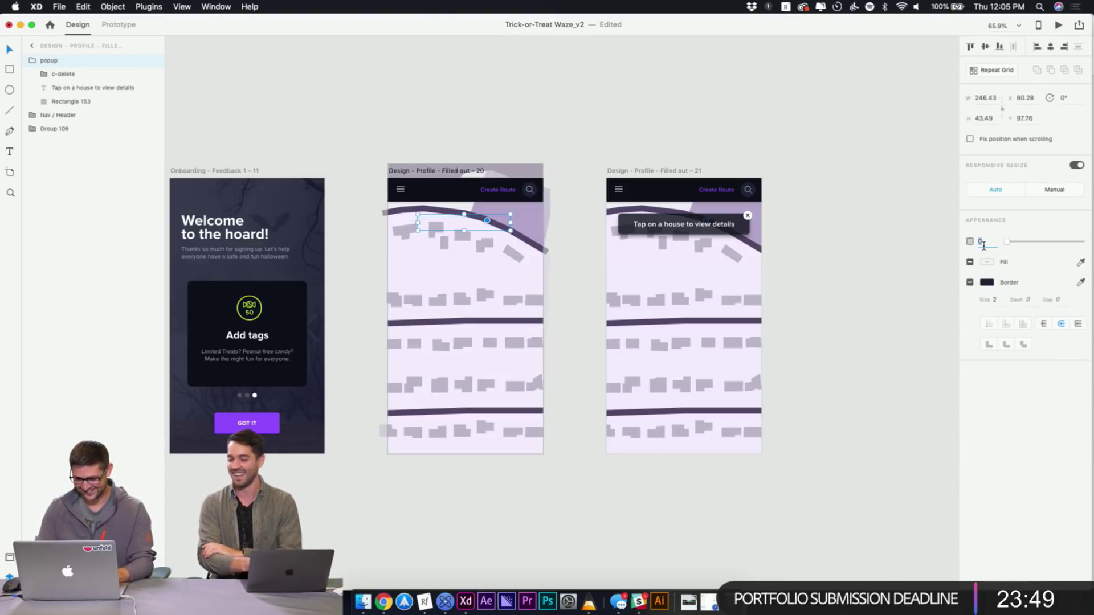
text(100)
key(Return)
click(501, 144)
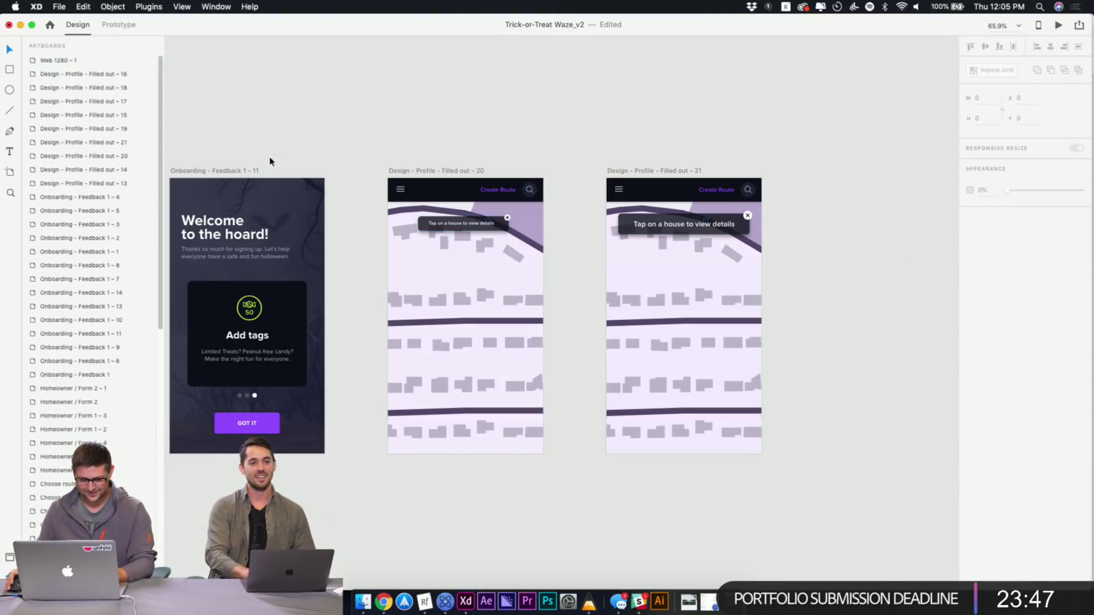
Check the GOT IT button on the "Add tags" onboarding artboard and return to Prototype mode
click(252, 174)
click(246, 423)
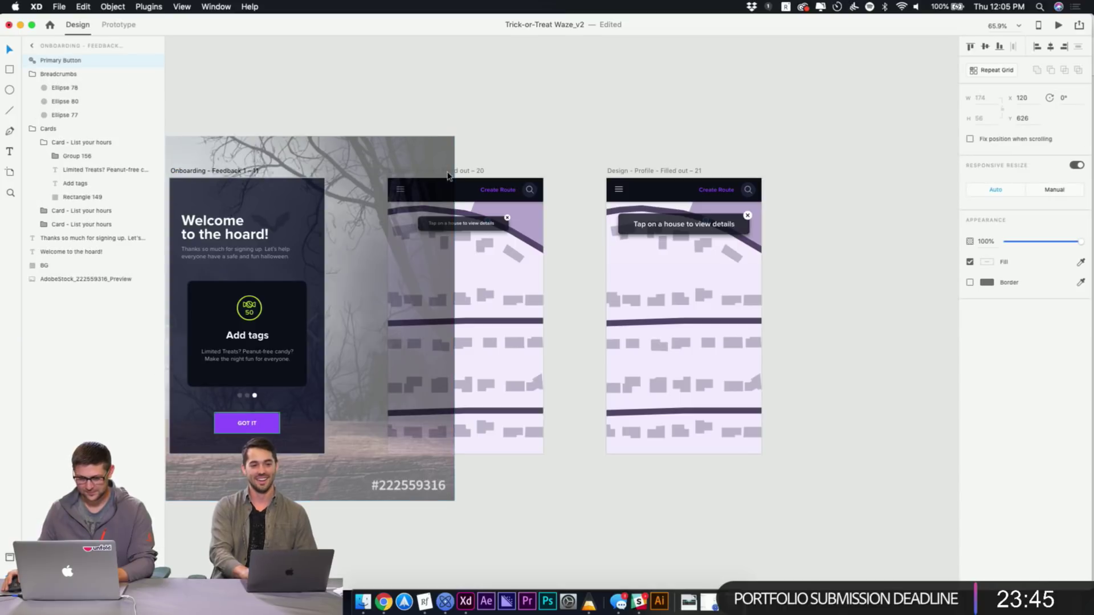
drag(571, 120, 767, 106)
click(640, 80)
key(ctrl+Tab)
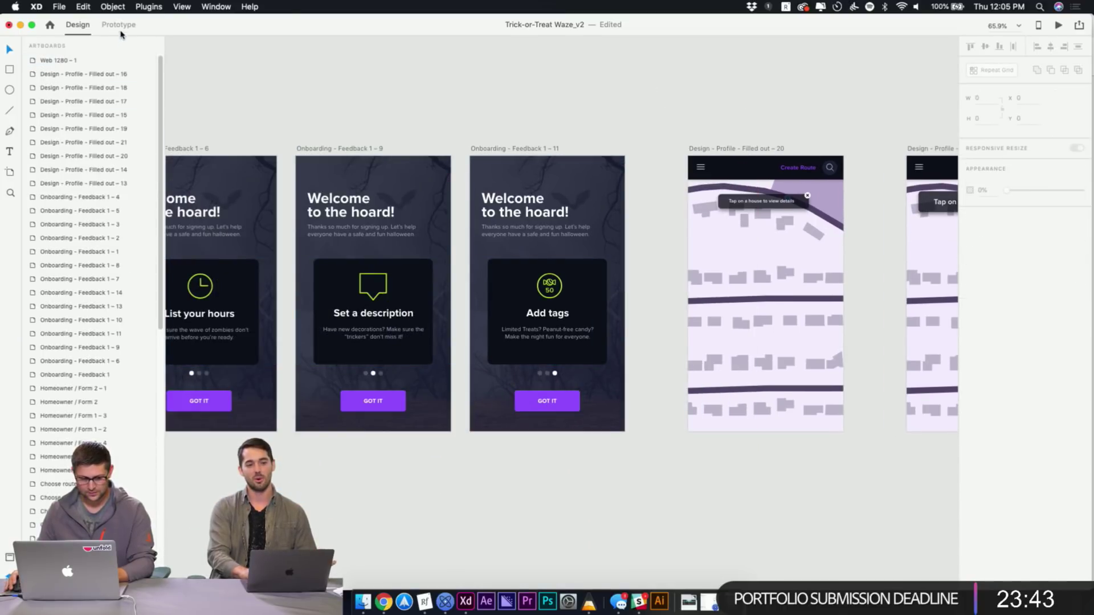
Inspect the prototype links of the Got It buttons on the "Set a description" and "Add tags" onboarding screens
click(362, 398)
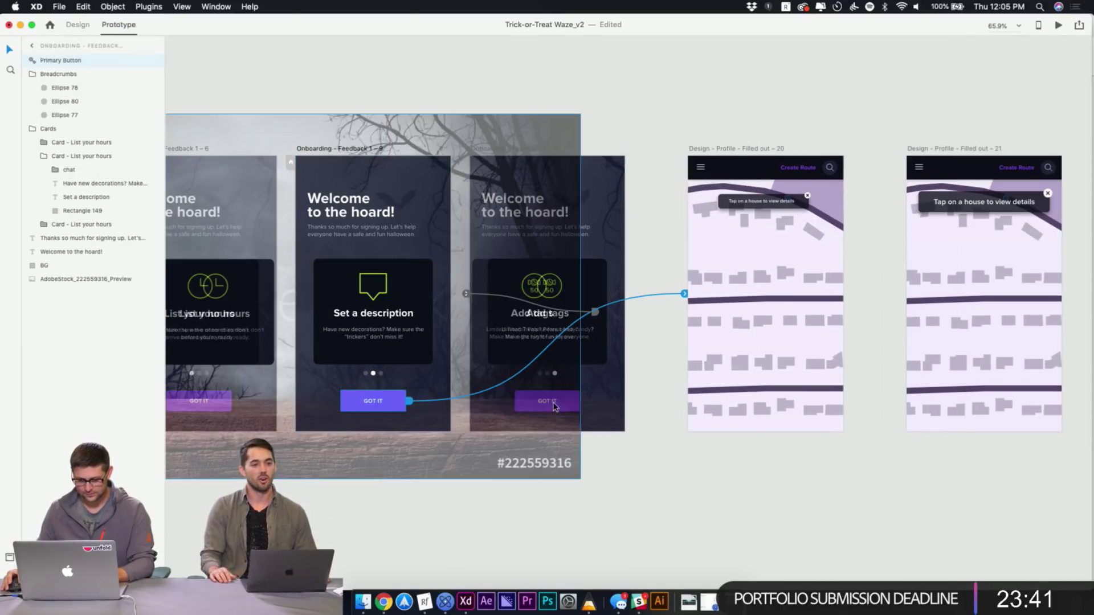
click(661, 405)
click(548, 400)
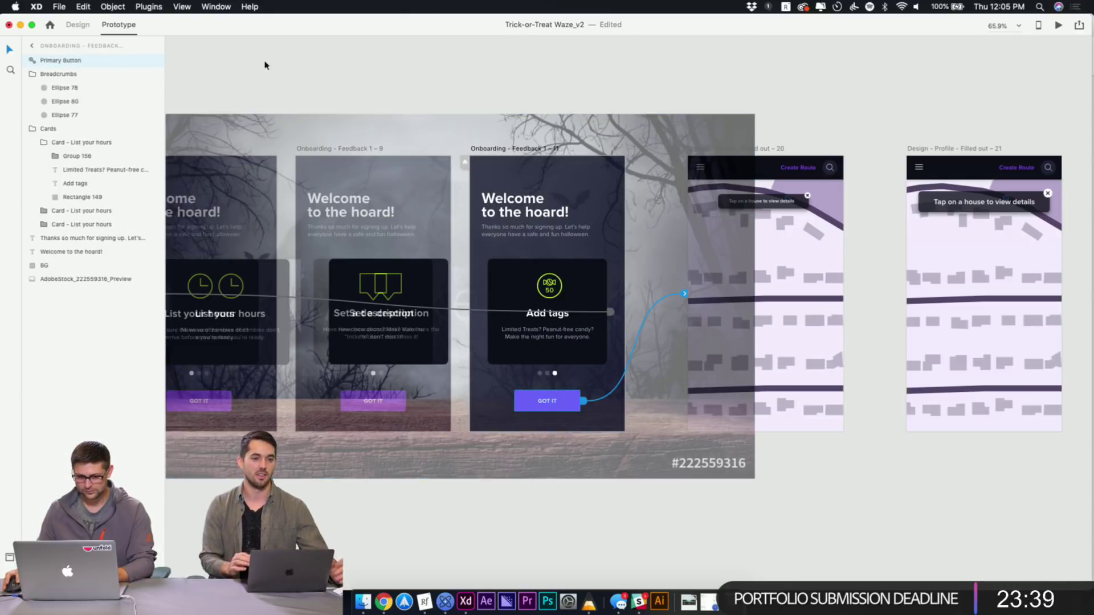
Preview the prototype from the "Add tags" screen, follow its Got It button to the map, and close the preview
click(1058, 25)
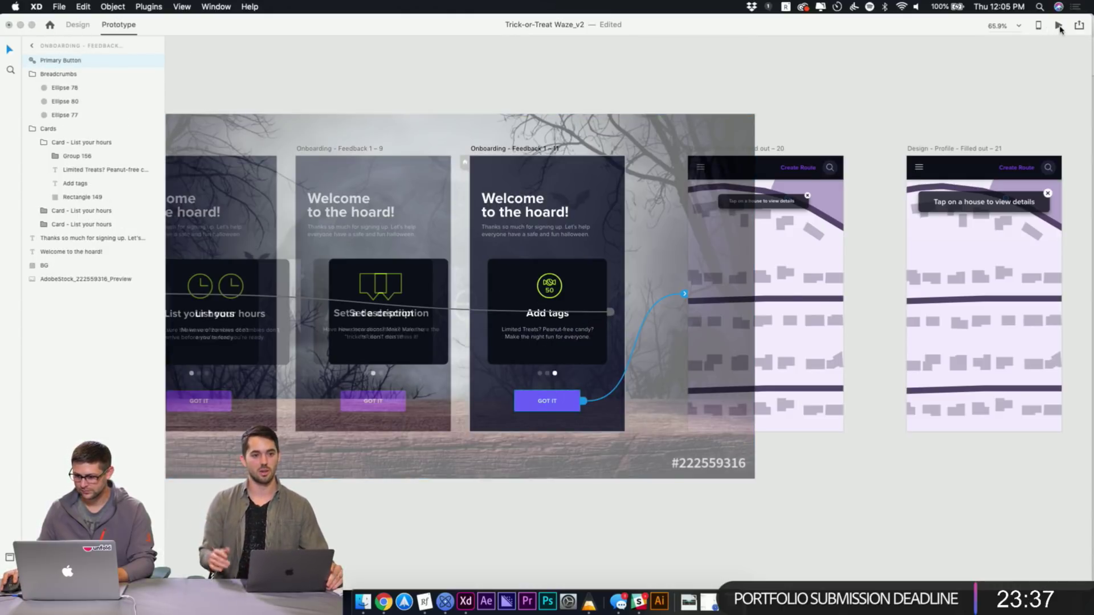
click(398, 462)
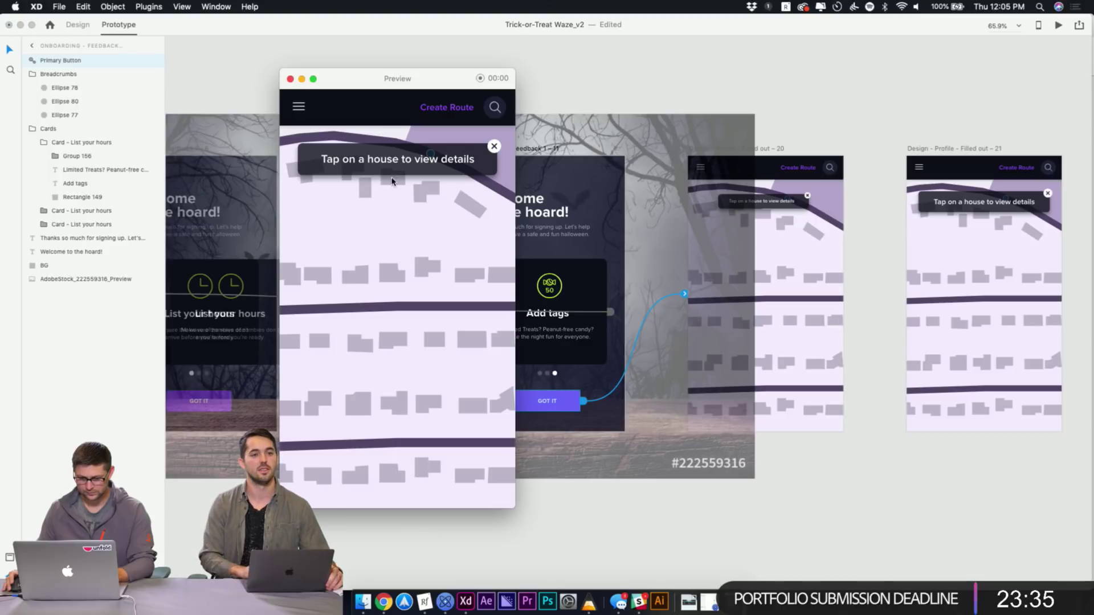
click(291, 79)
click(604, 72)
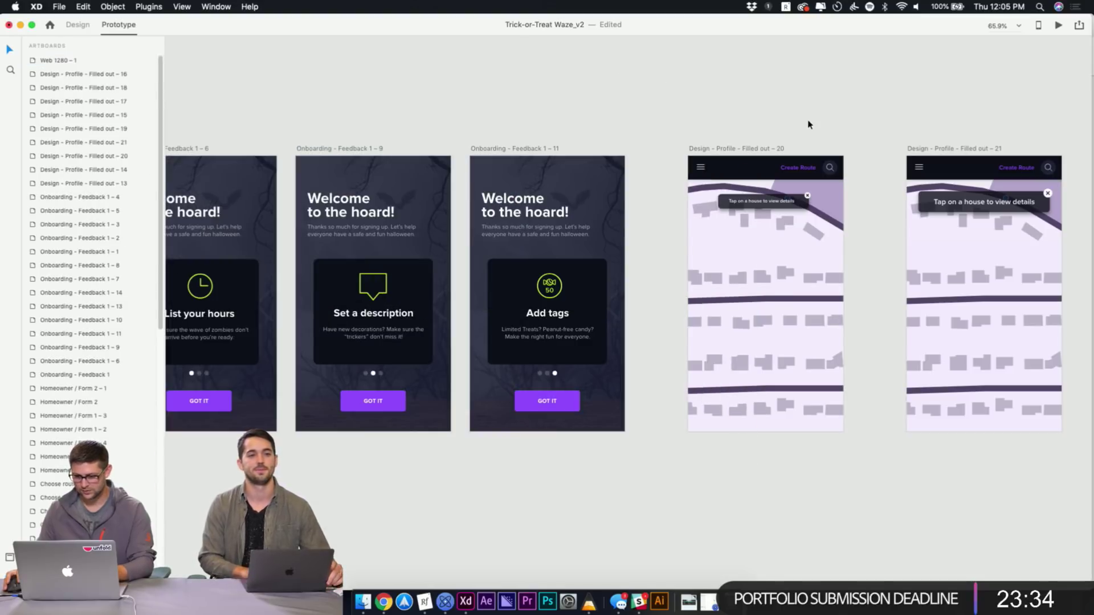
In design mode, enlarge the popup on artboard "Design - Profile - Filled out – 20" to about 287 by 51
click(793, 203)
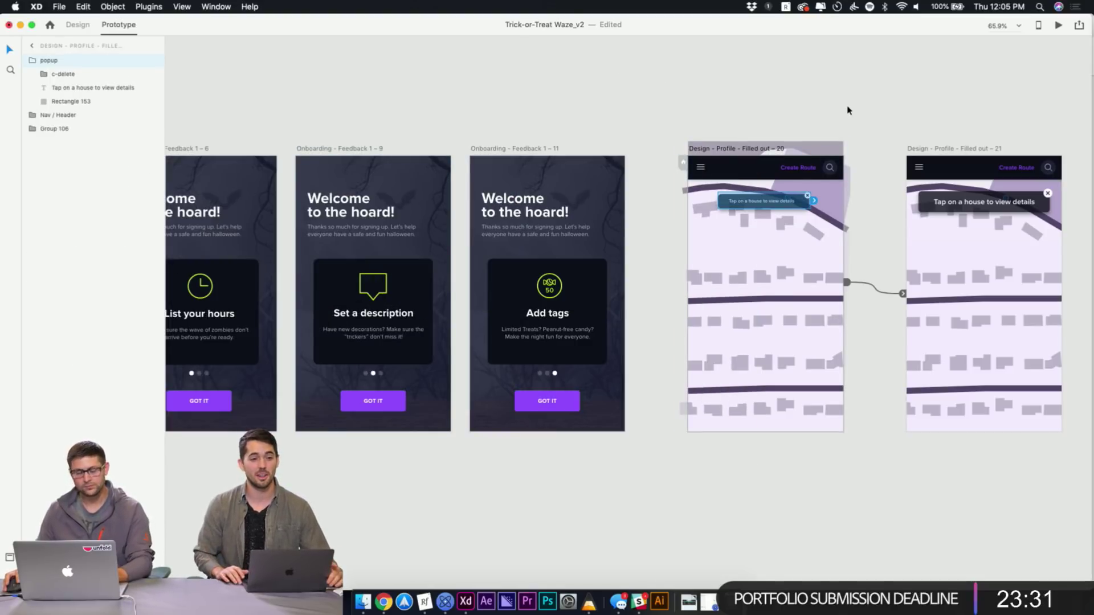
click(877, 127)
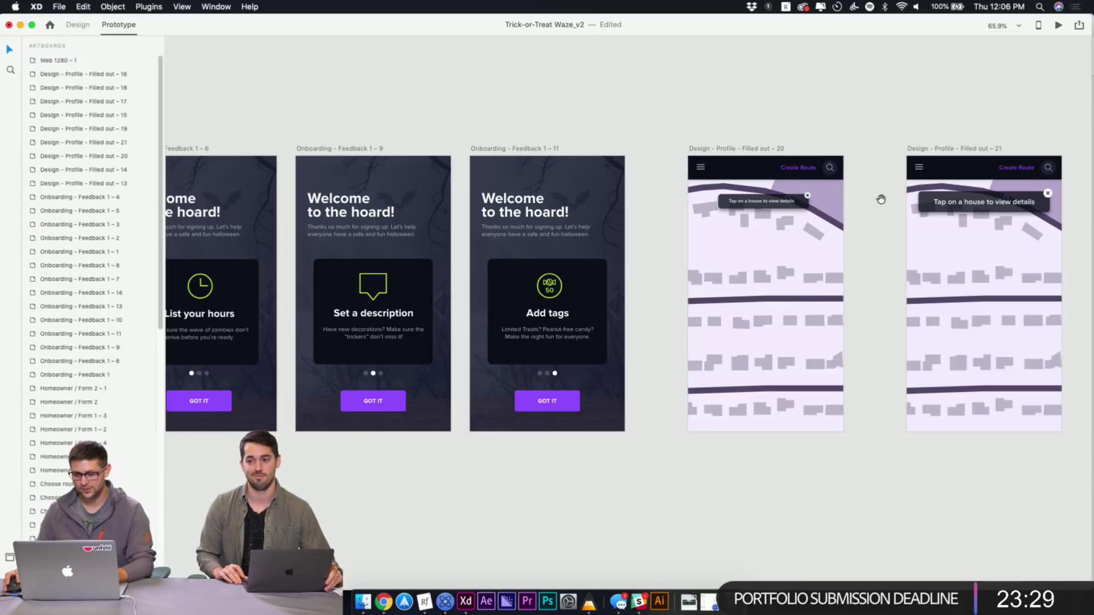
drag(880, 198, 728, 179)
click(628, 186)
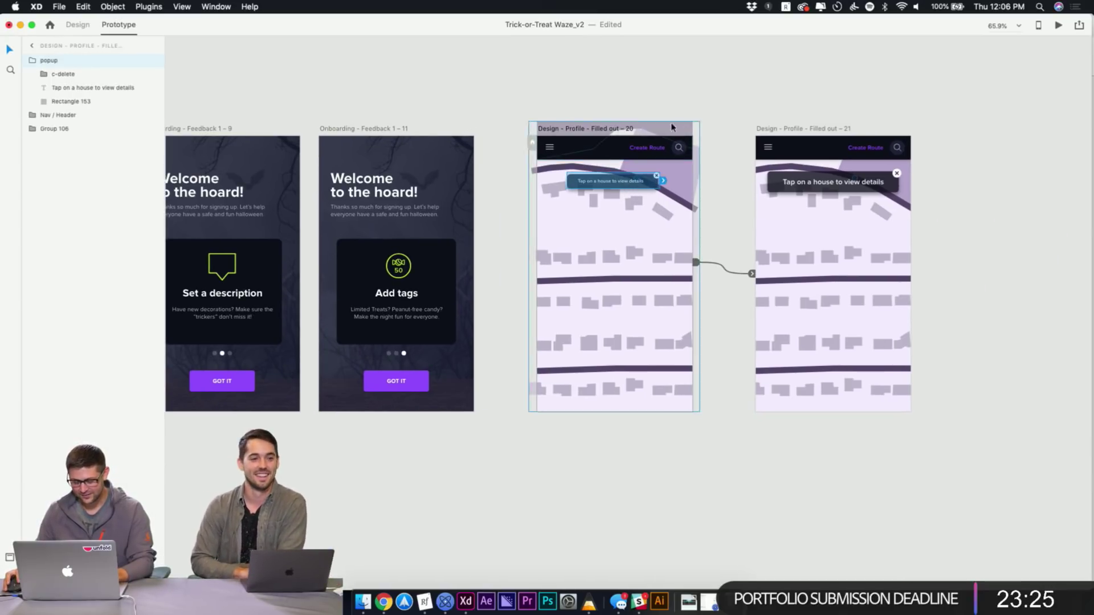
key(super+1)
click(624, 89)
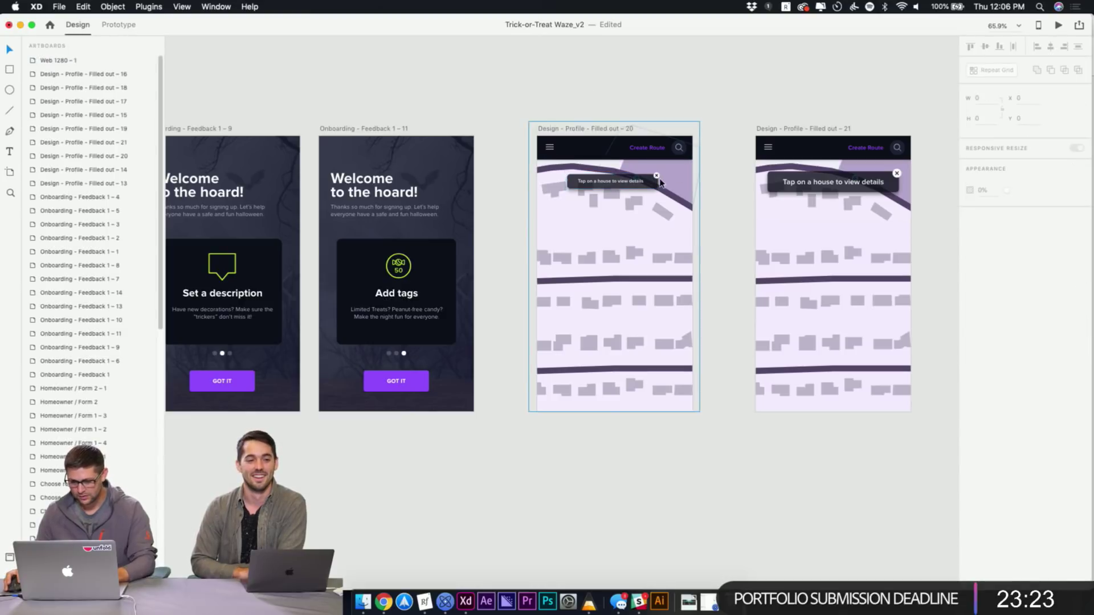
click(658, 179)
drag(661, 170, 669, 169)
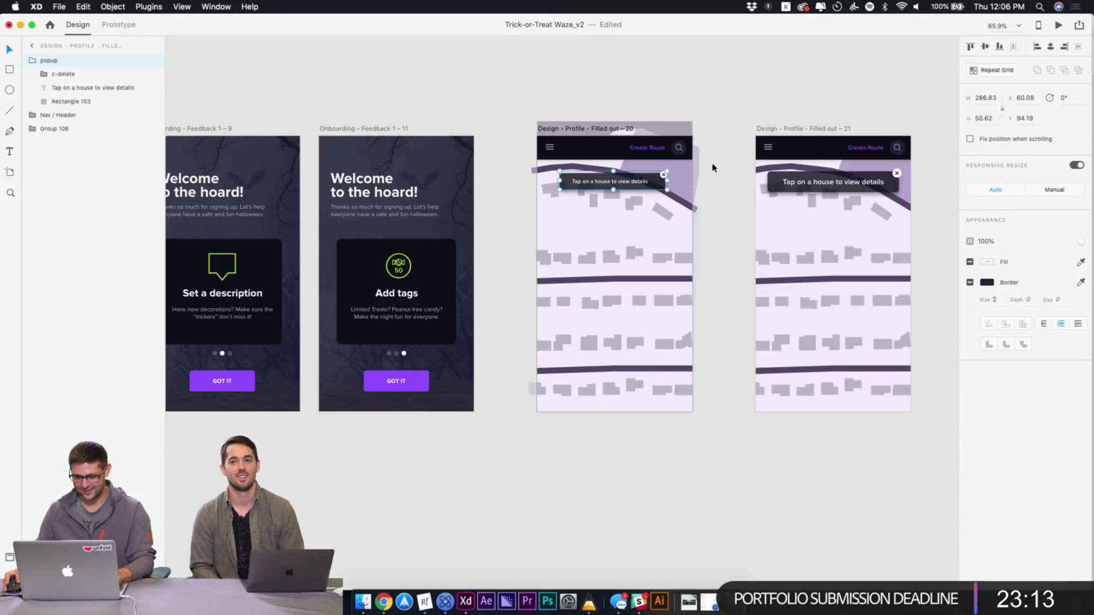
key(super+z)
key(super+z)
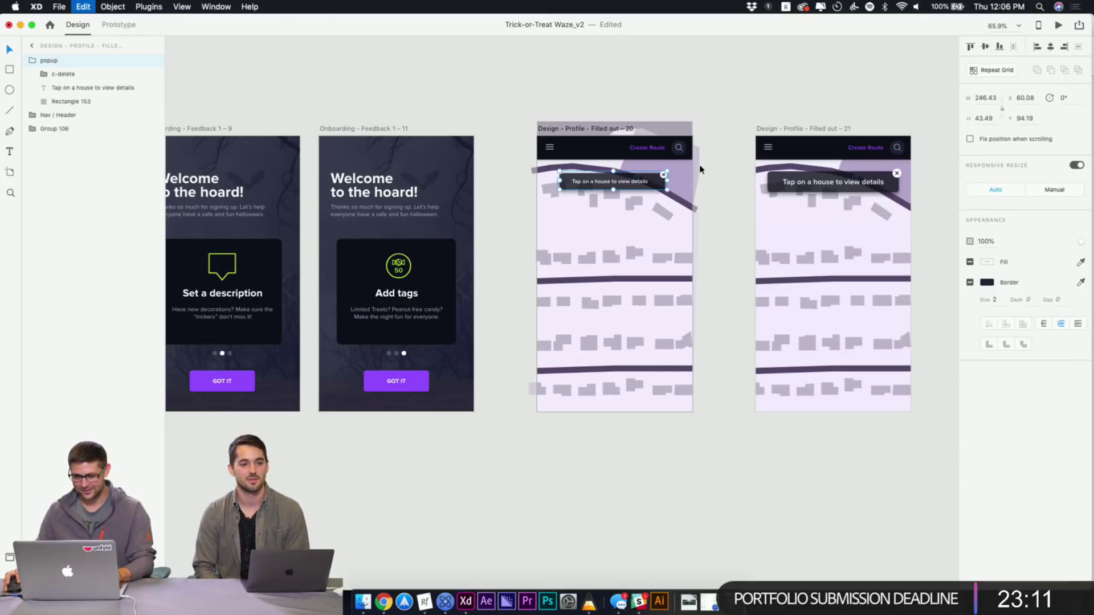
Shift the "Tap on a house to view details" text inside the enlarged popup right by 12, to X 105.02
double_click(655, 183)
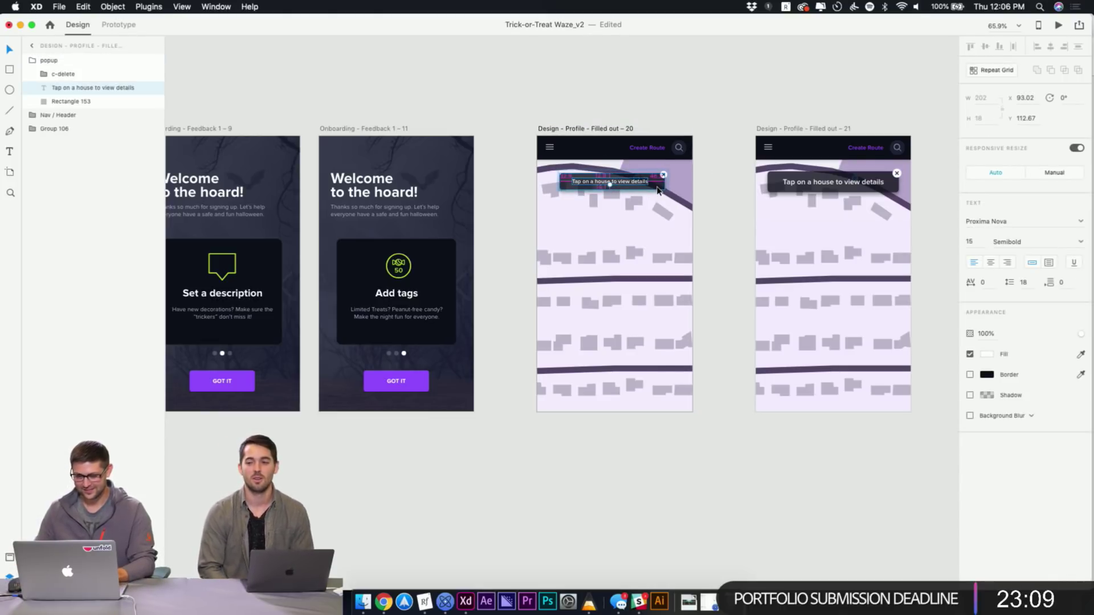
key(Right)
key(Right)
key(Right)
key(Right)
key(Right)
key(Right)
key(Right)
key(Right)
key(Right)
key(Right)
key(Right)
key(Right)
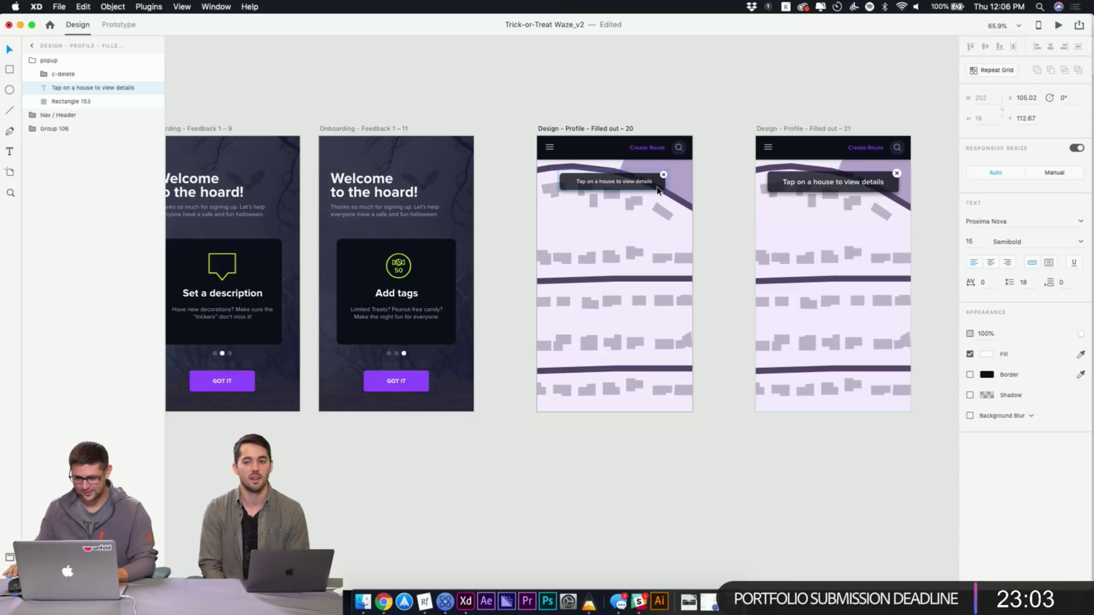
click(725, 166)
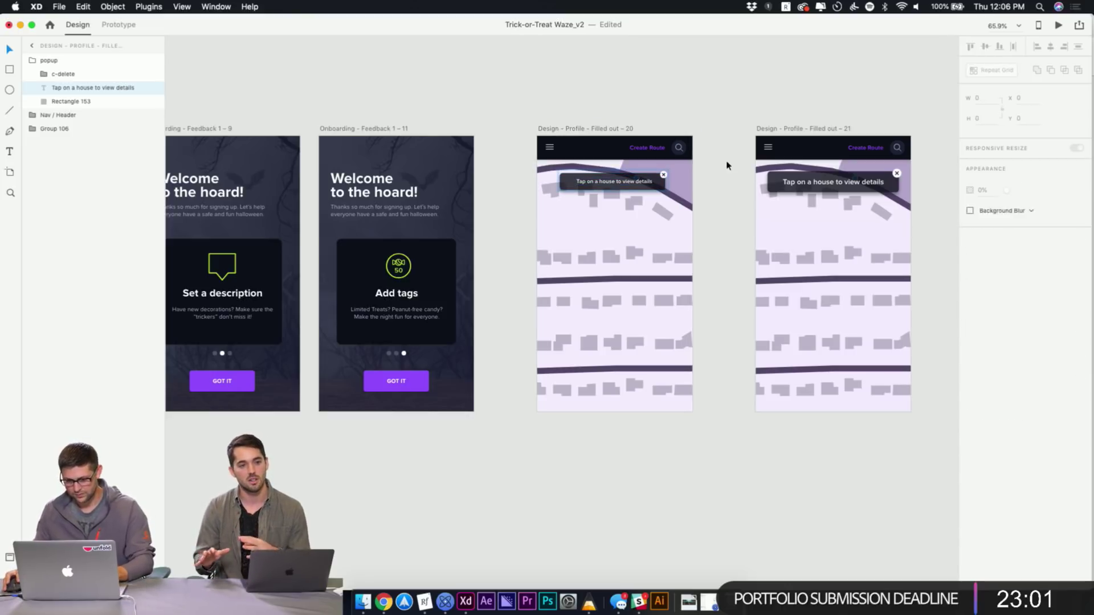
Preview the prototype starting from artboard "Design - Profile - Filled out – 20" to check the popup transition, and close the preview
scroll(694, 122, right, 3)
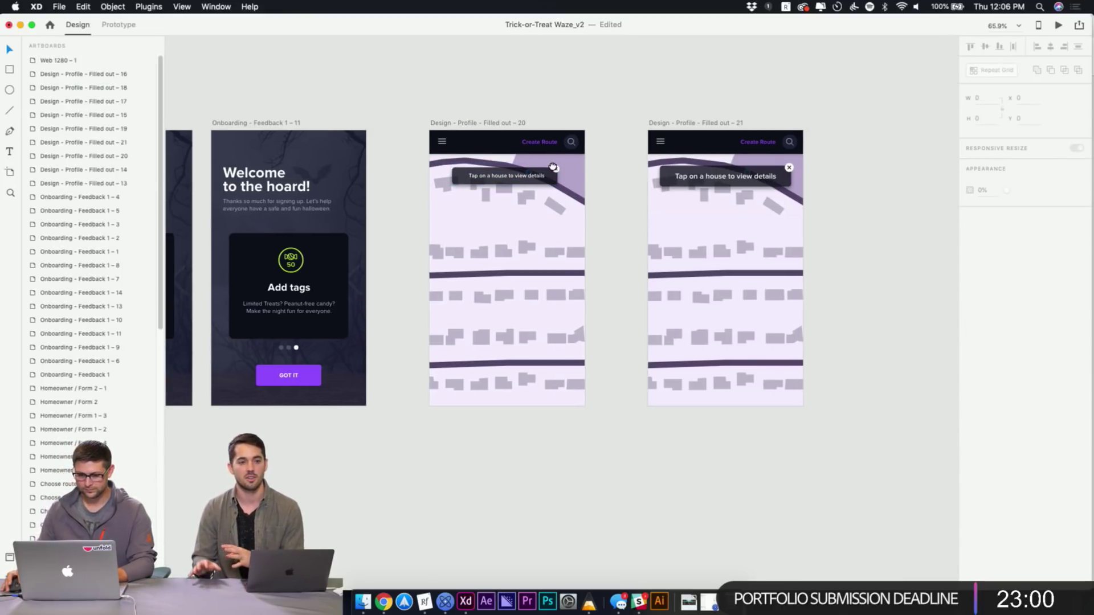
click(481, 123)
click(482, 134)
click(459, 123)
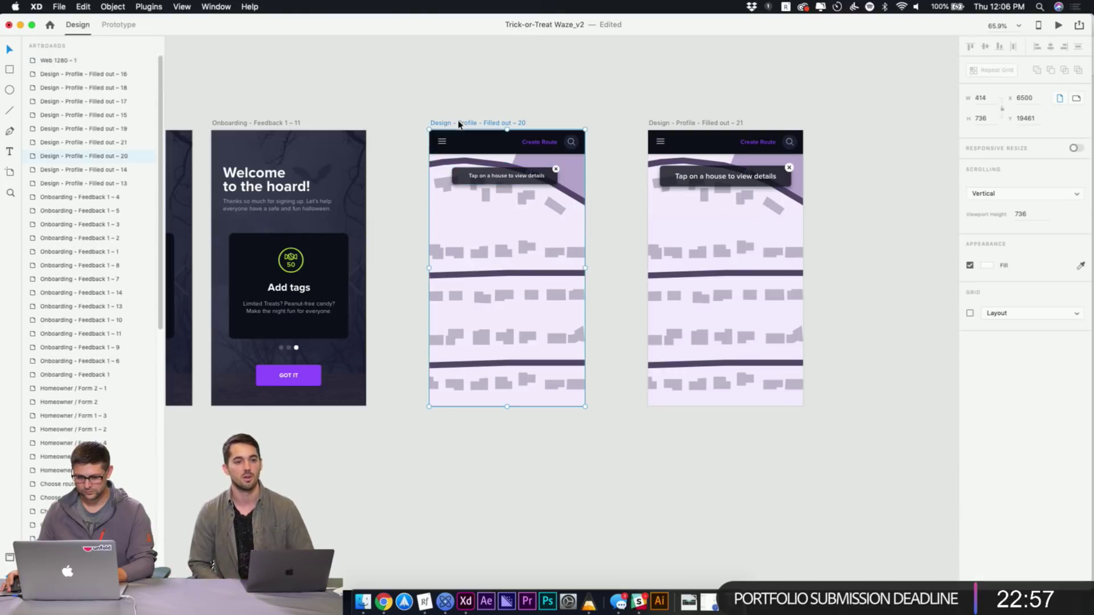
click(1057, 25)
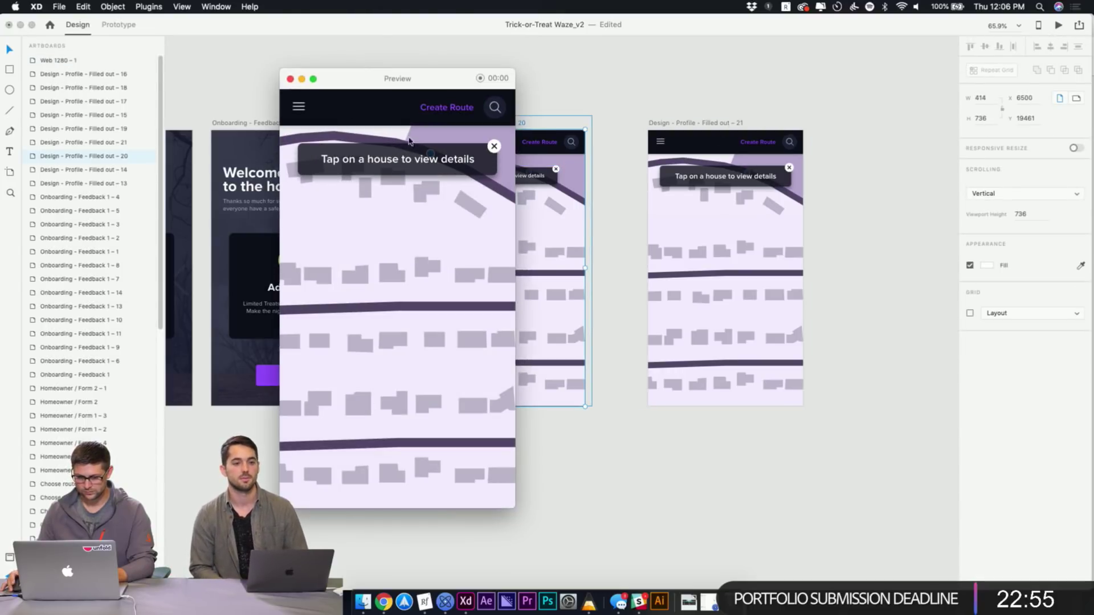
click(302, 79)
Change the action of the timed link between map artboards 20 and 21 to Auto-Animate
click(483, 178)
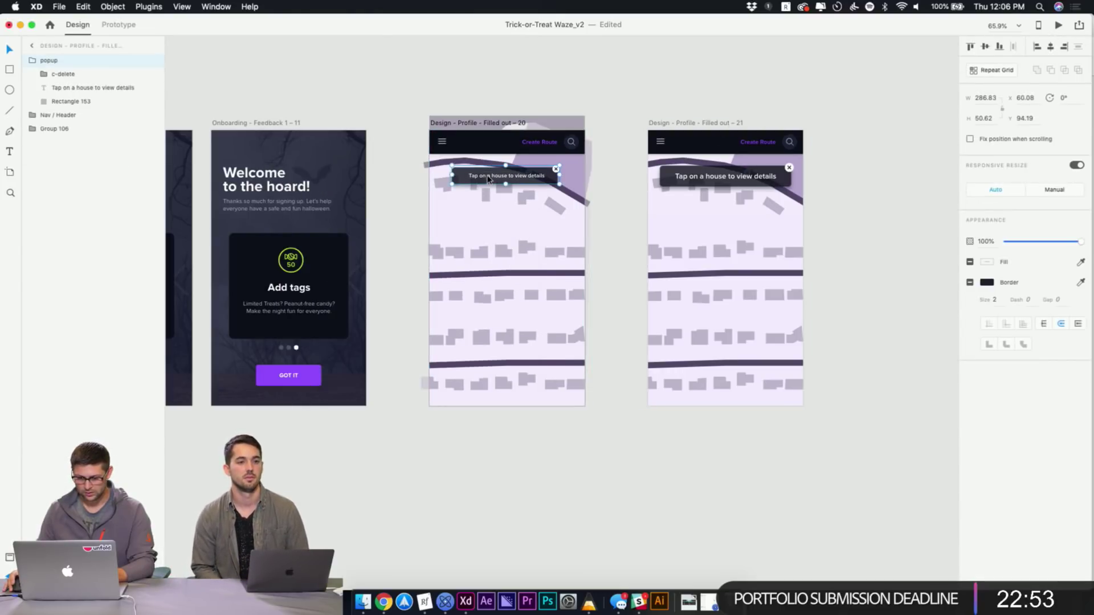
click(510, 88)
click(499, 124)
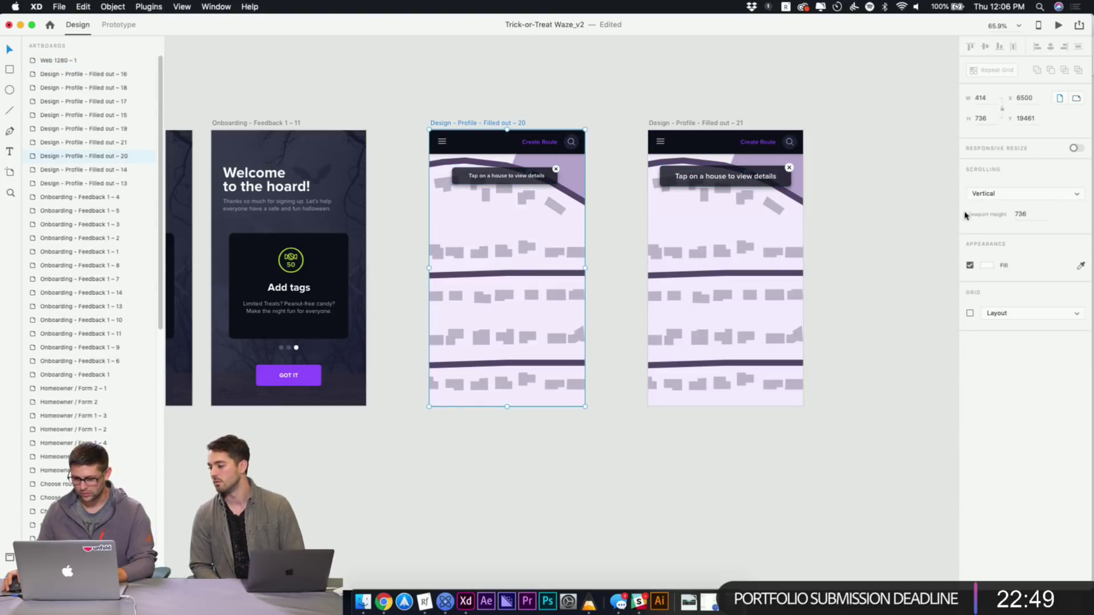
click(116, 24)
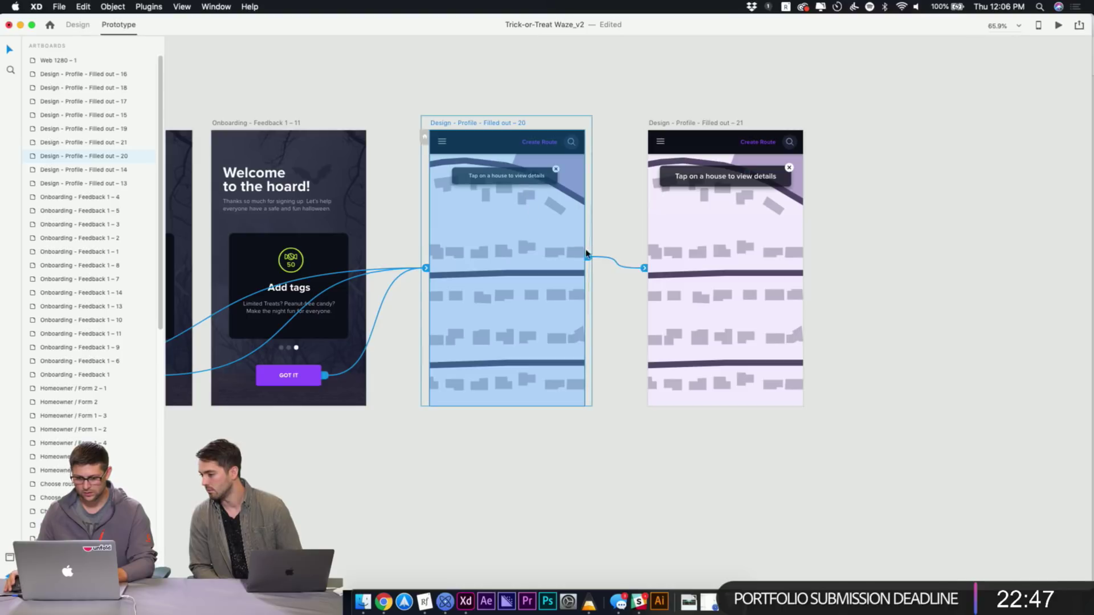
click(646, 270)
click(648, 379)
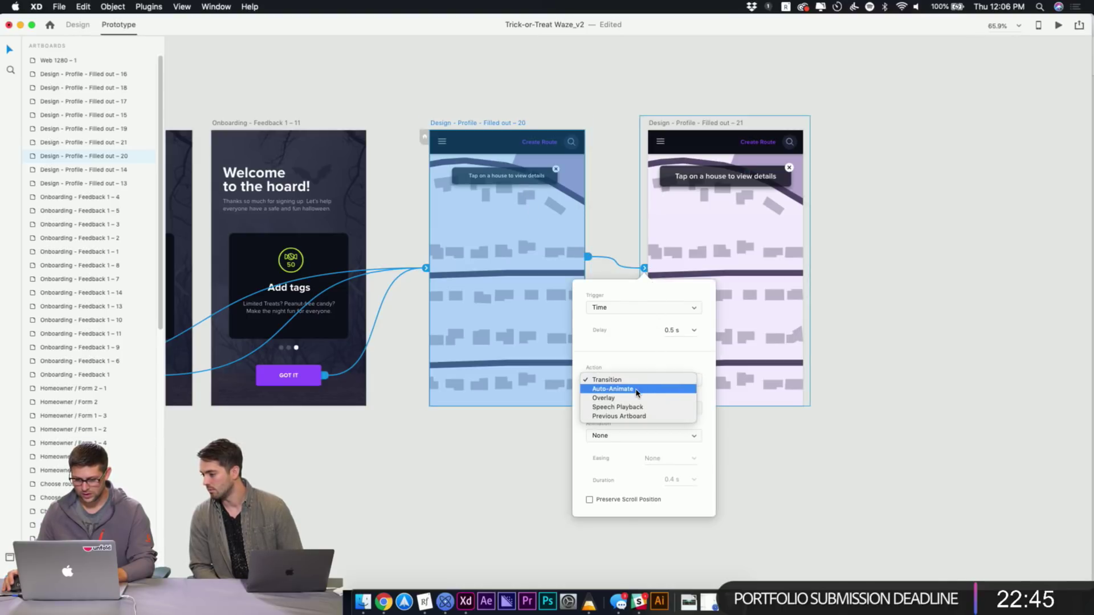
click(618, 390)
click(560, 94)
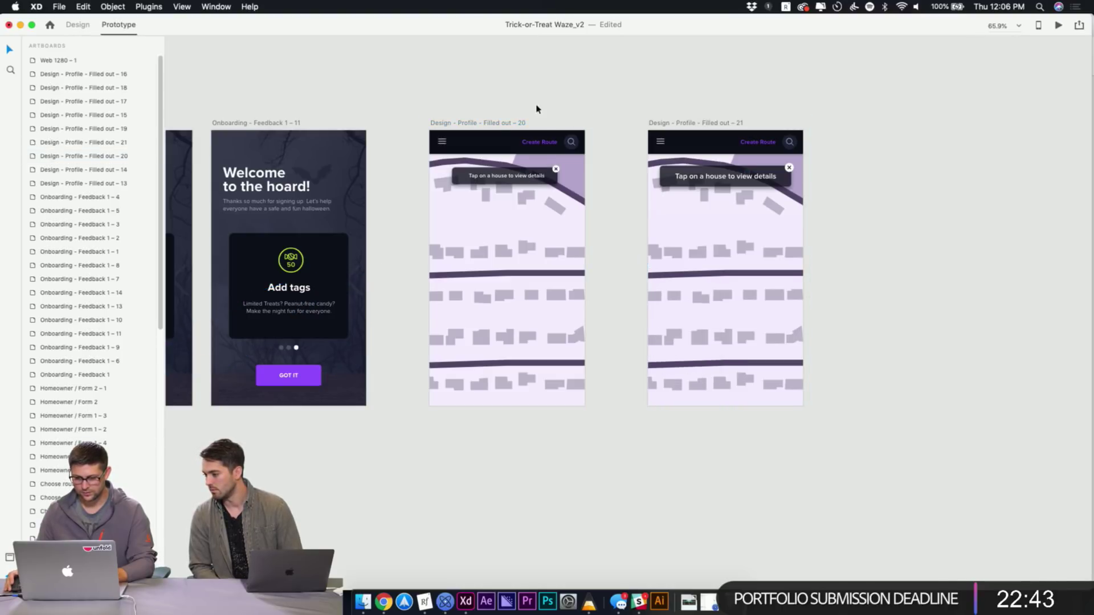
Set the opacity of the popup group on artboard "Design - Profile - Filled out – 20" to 0%
click(513, 175)
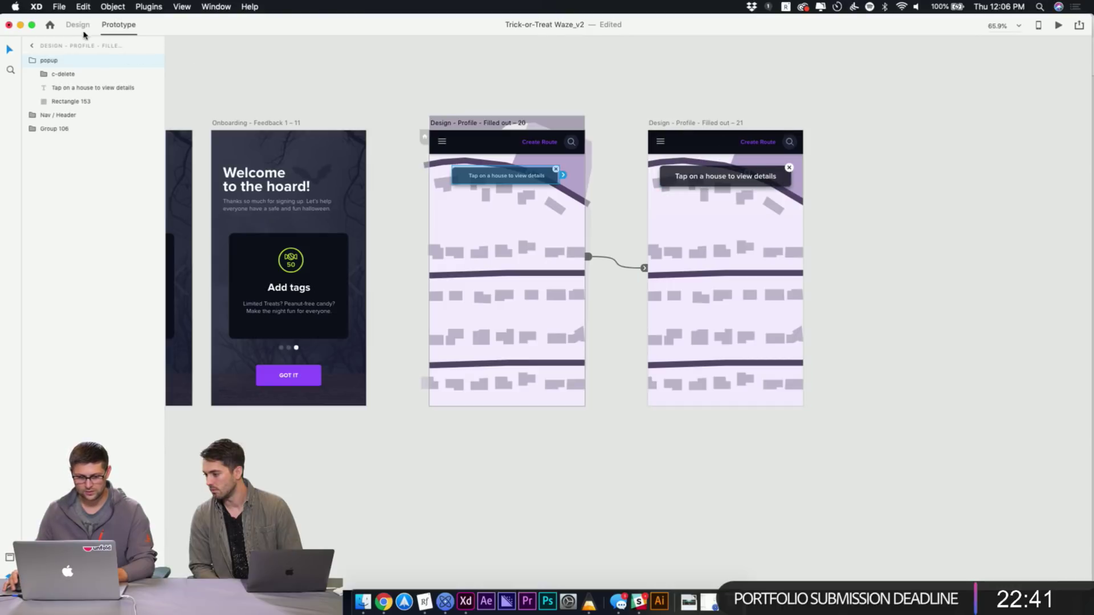
click(80, 26)
click(985, 241)
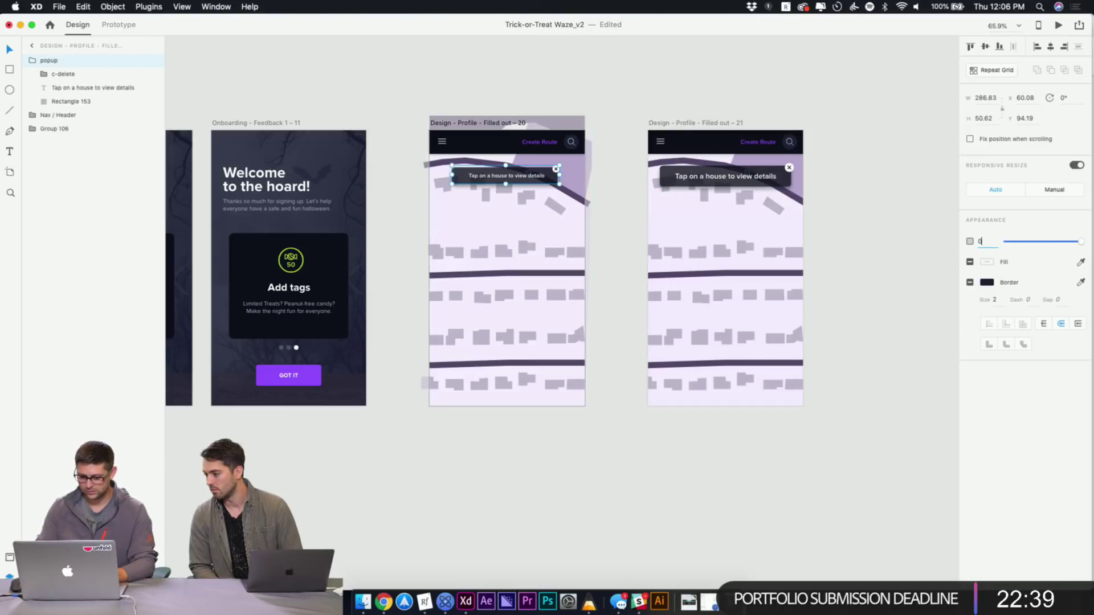
text(0)
key(Return)
click(534, 85)
Preview the popup's fade-in from artboard "Design - Profile - Filled out – 20", and close the preview
click(497, 123)
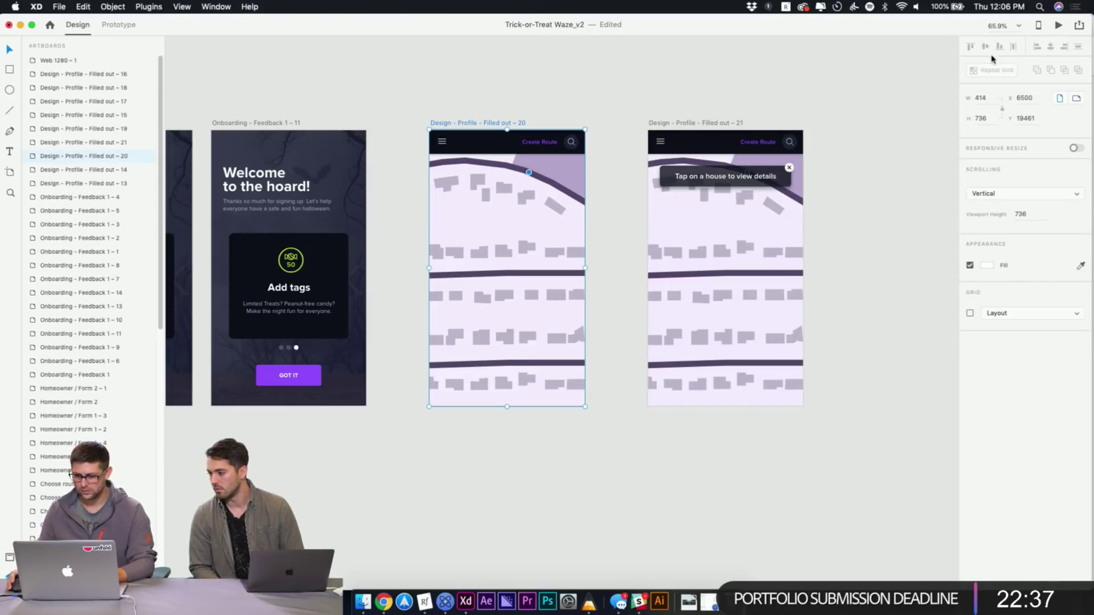
click(1058, 25)
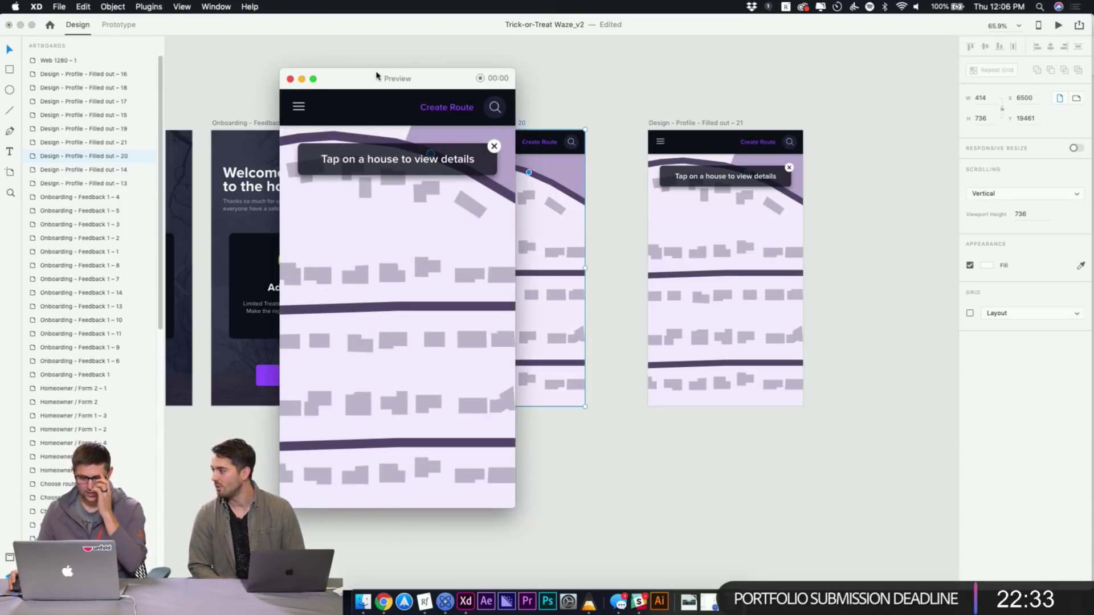
click(288, 78)
click(499, 178)
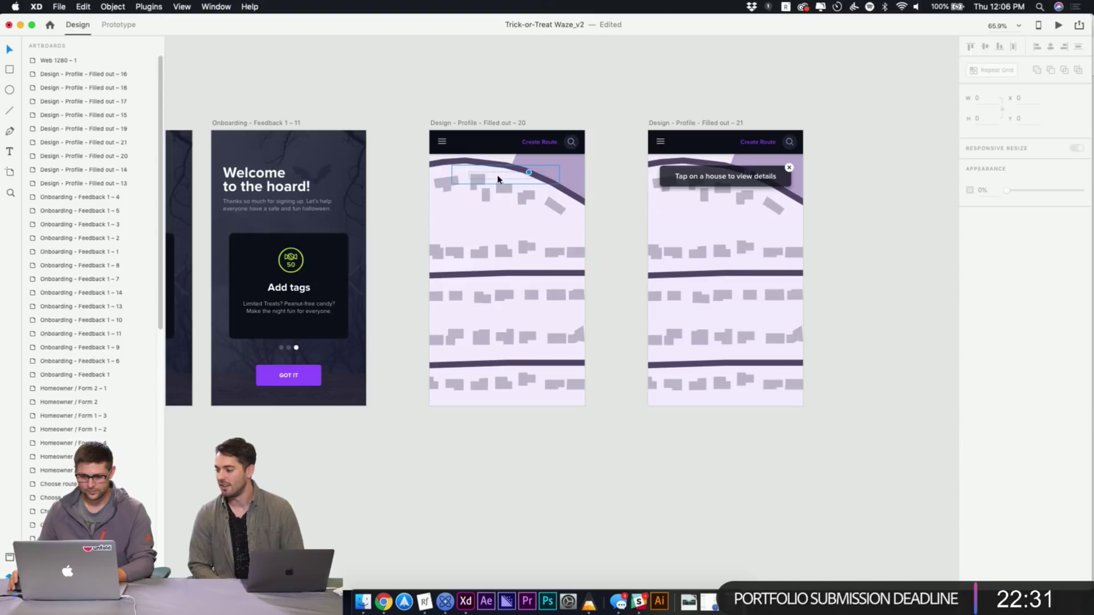
click(481, 78)
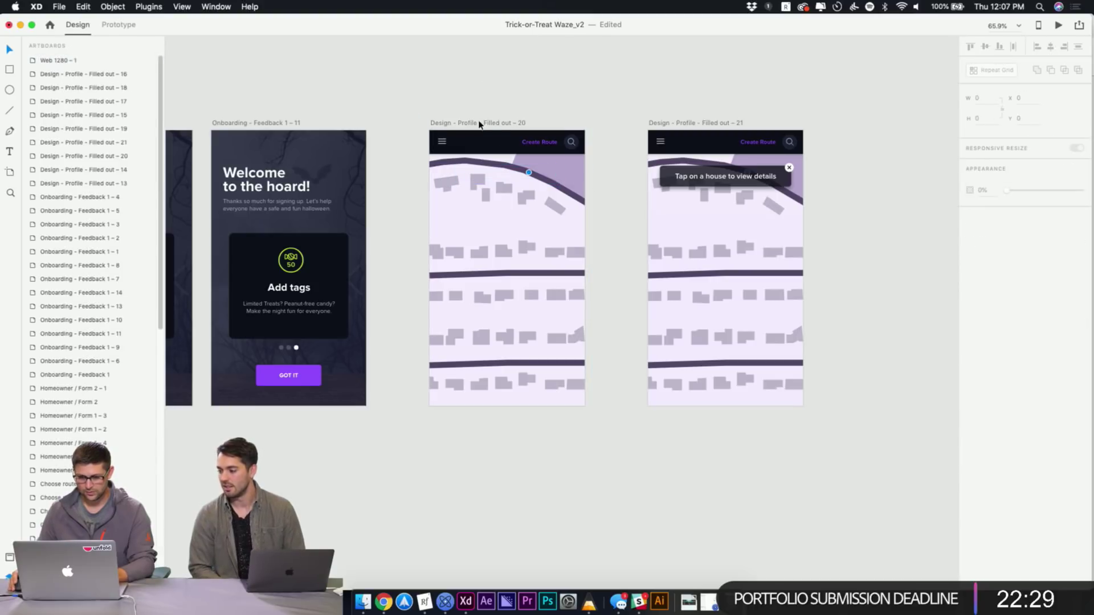
Set the timed Auto-Animate link from artboard 20 to 21 to a 0.2 s duration with Ease In easing
click(478, 122)
click(116, 24)
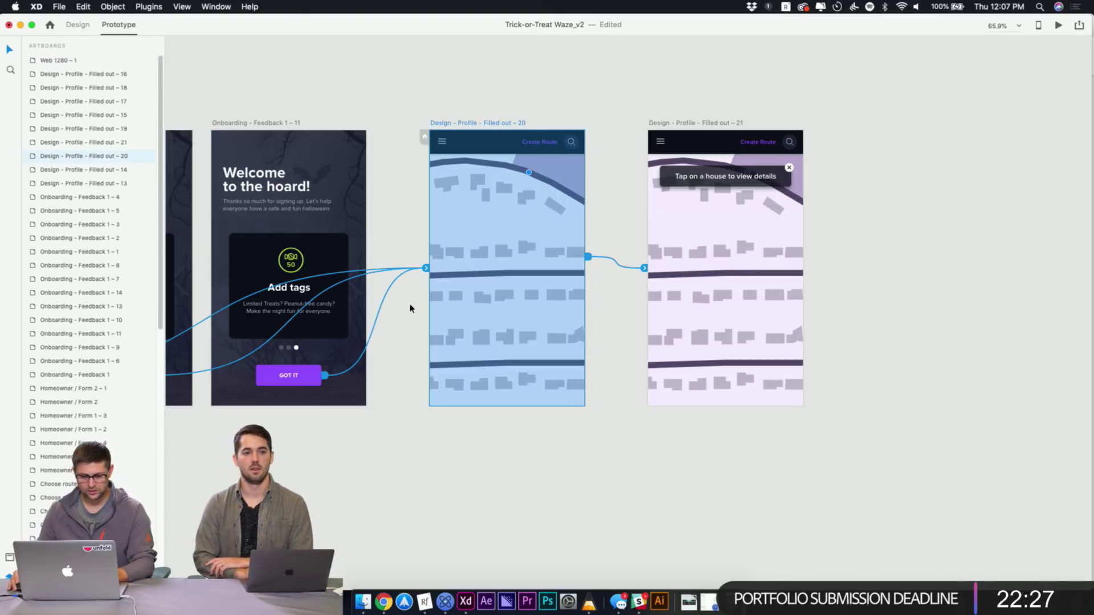
click(588, 257)
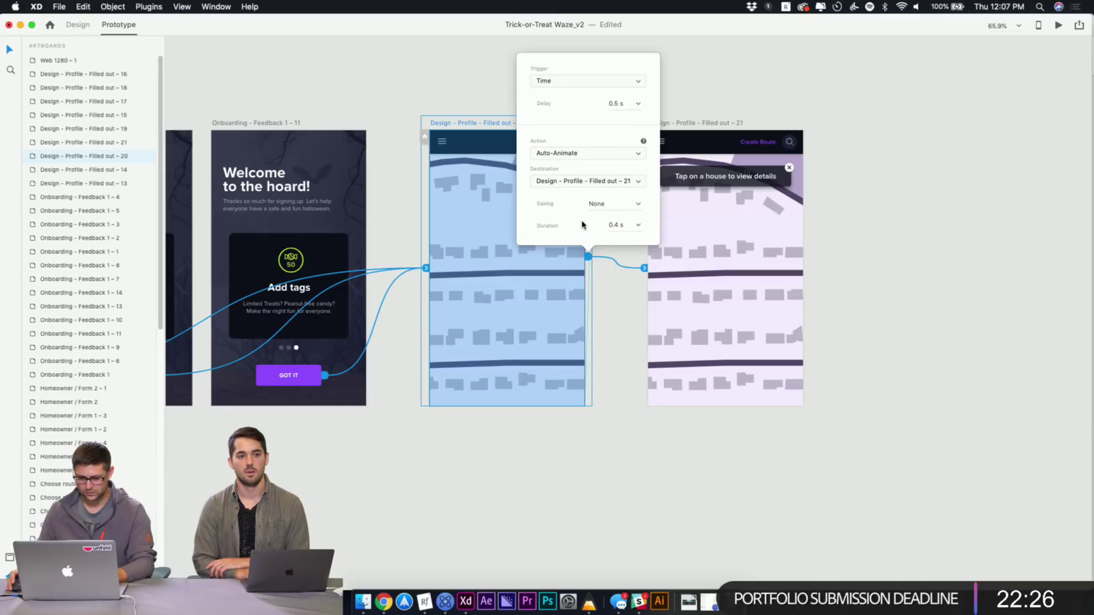
click(638, 226)
click(615, 239)
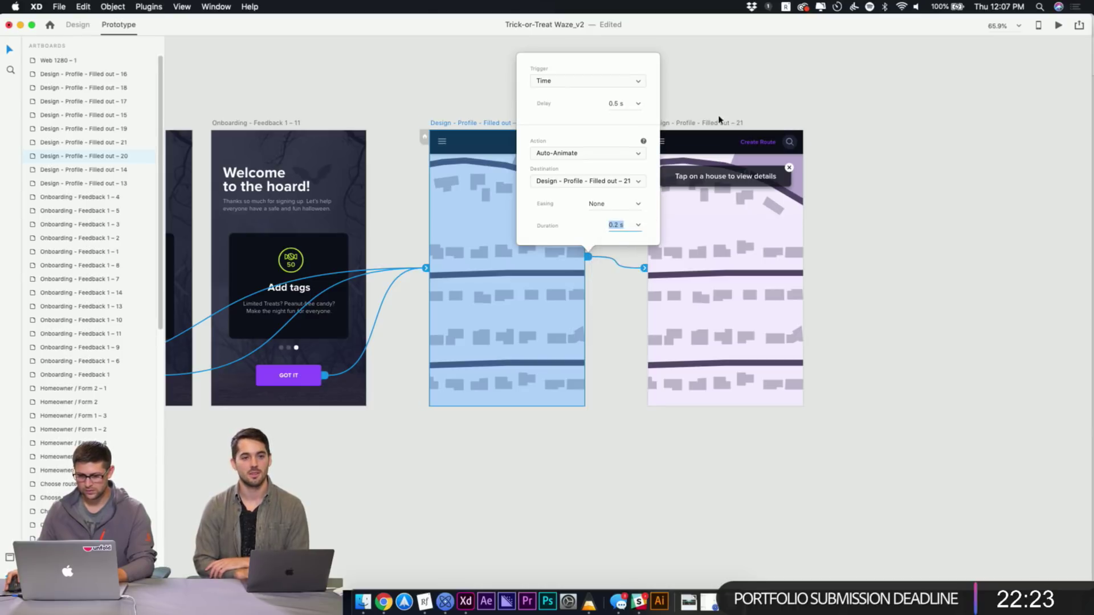
click(638, 203)
click(625, 239)
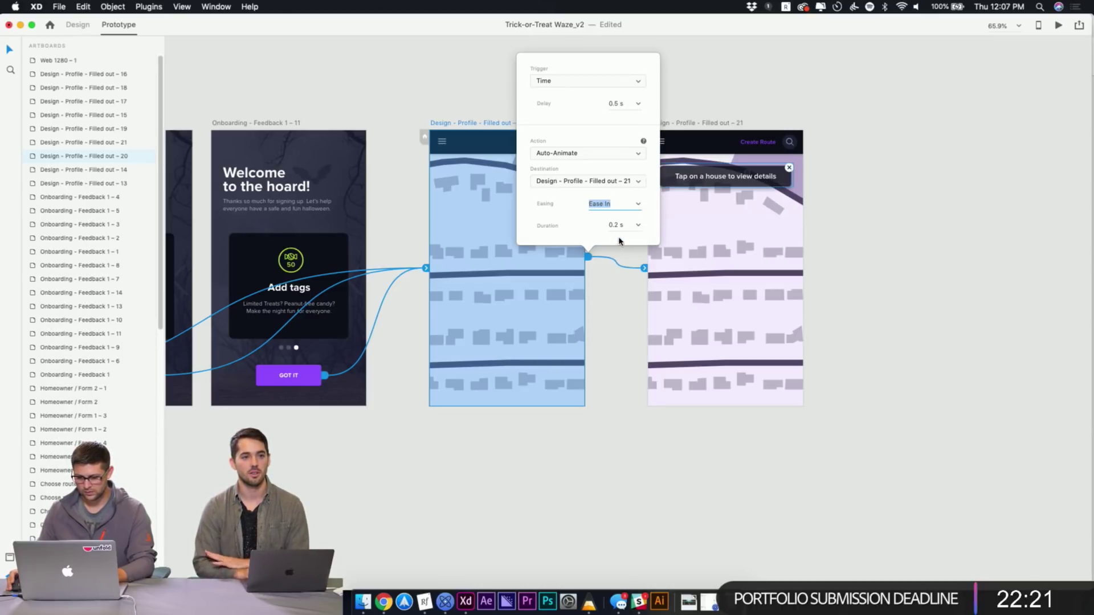
Preview artboard 20 again to check the faster, eased popup animation, and close the preview
click(1057, 25)
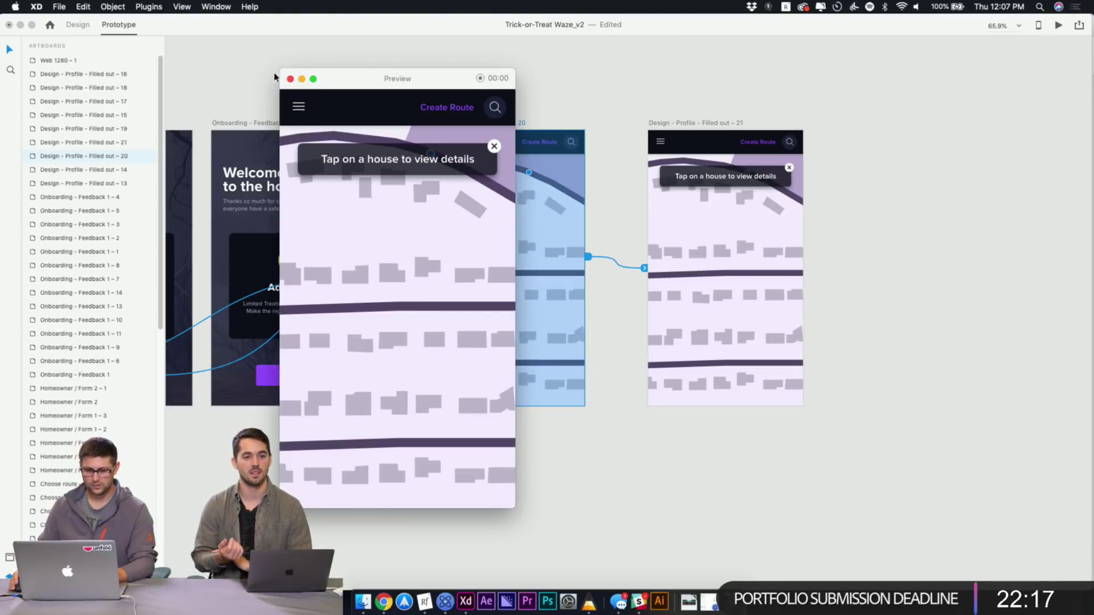
click(290, 79)
click(312, 71)
scroll(495, 112, right, 5)
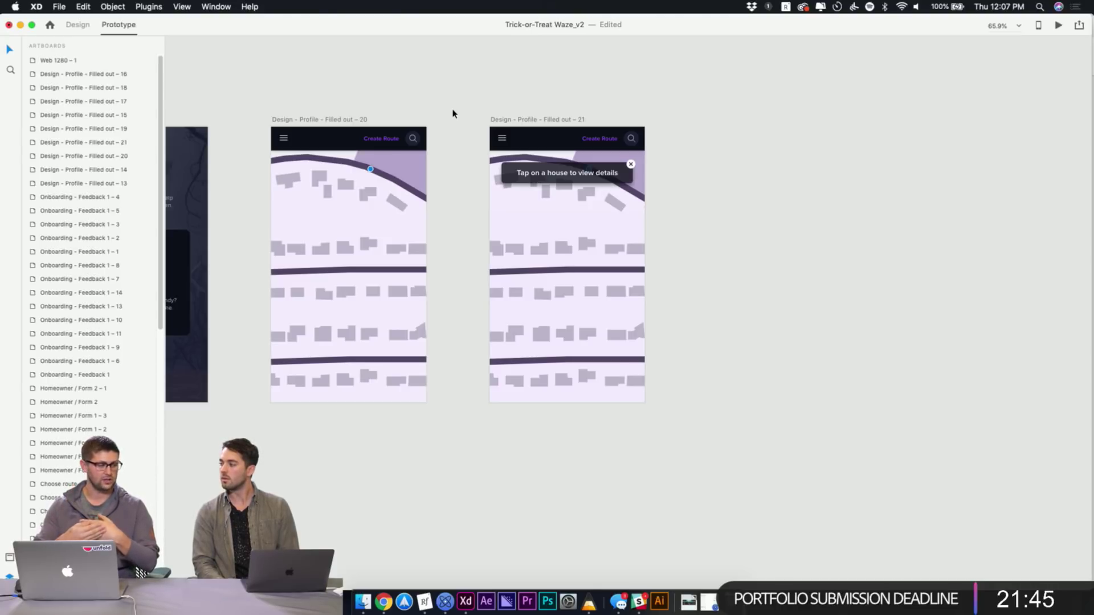
scroll(386, 154, left, 20)
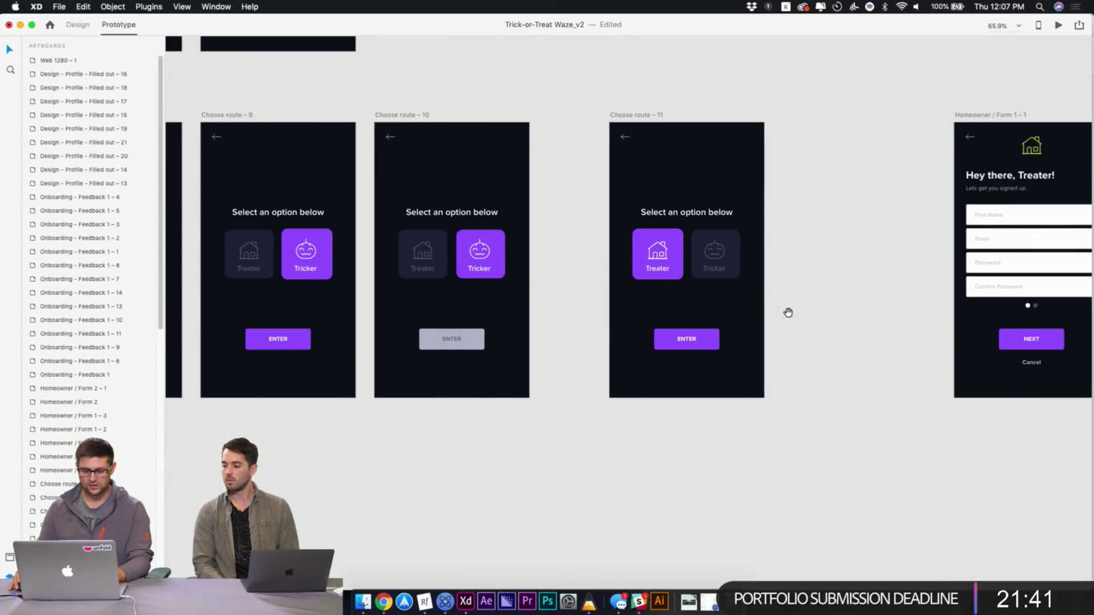
Duplicate artboard "Design - Profile - Filled out – 21" directly beside the original, on the side away from artboard 20
scroll(789, 310, right, 20)
scroll(520, 289, right, 3)
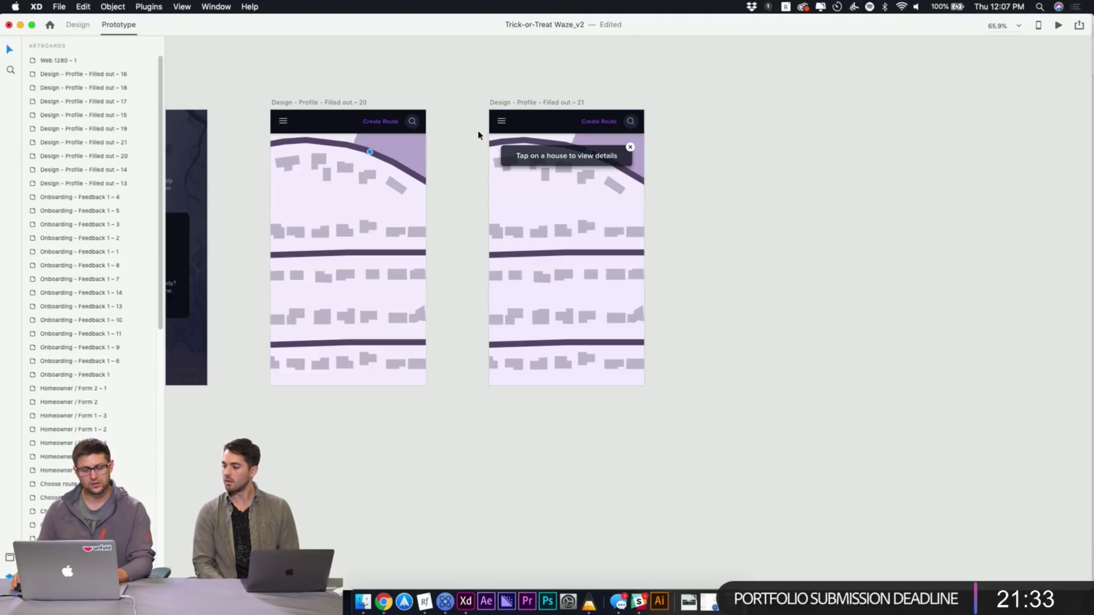
click(514, 103)
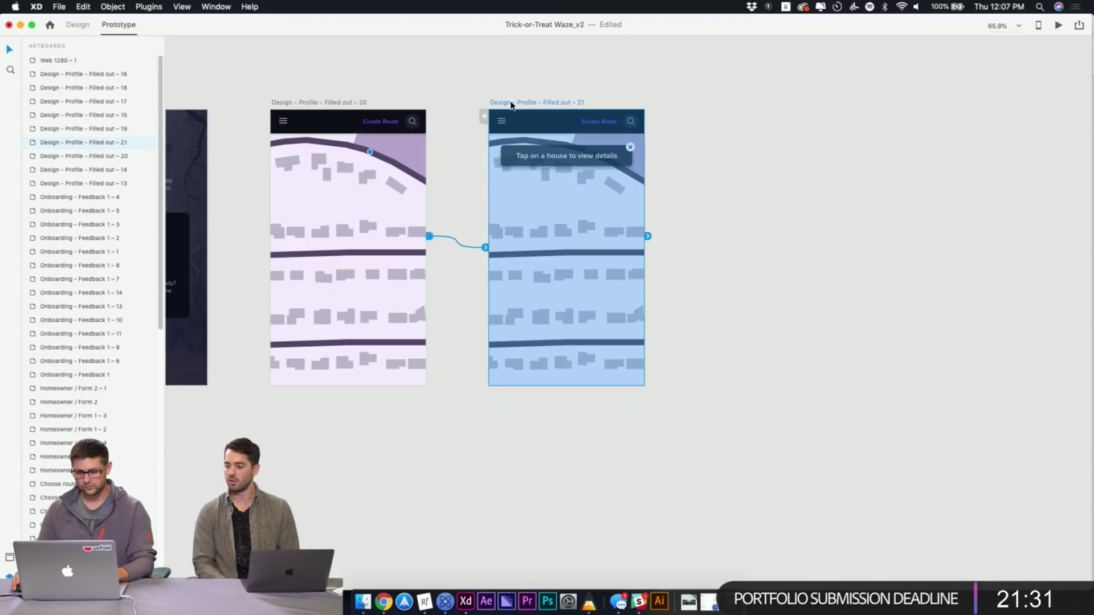
drag(510, 105, 686, 91)
click(592, 164)
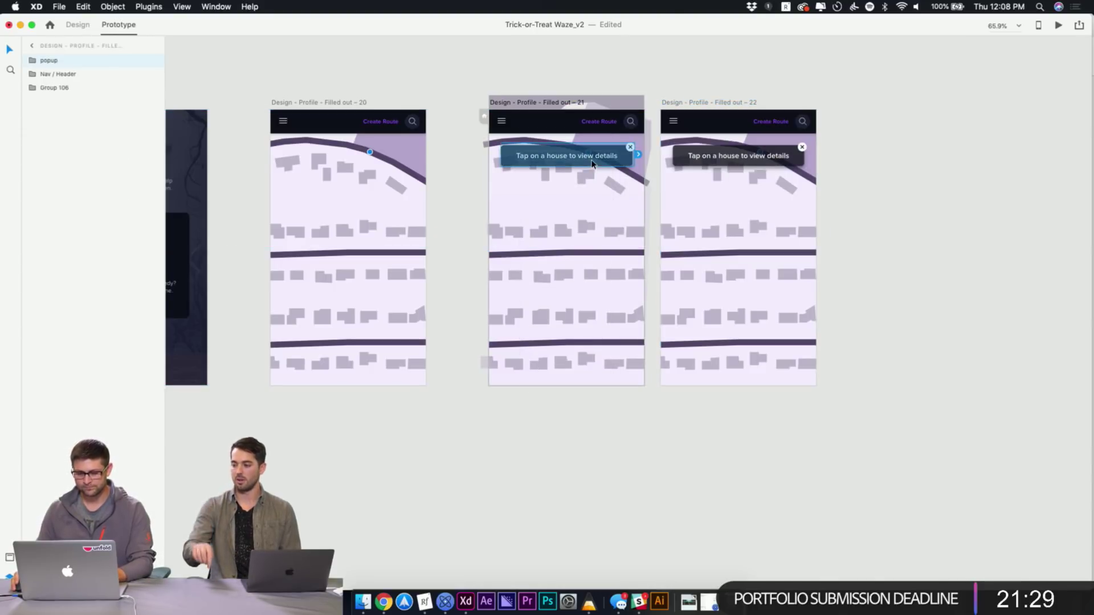
click(639, 68)
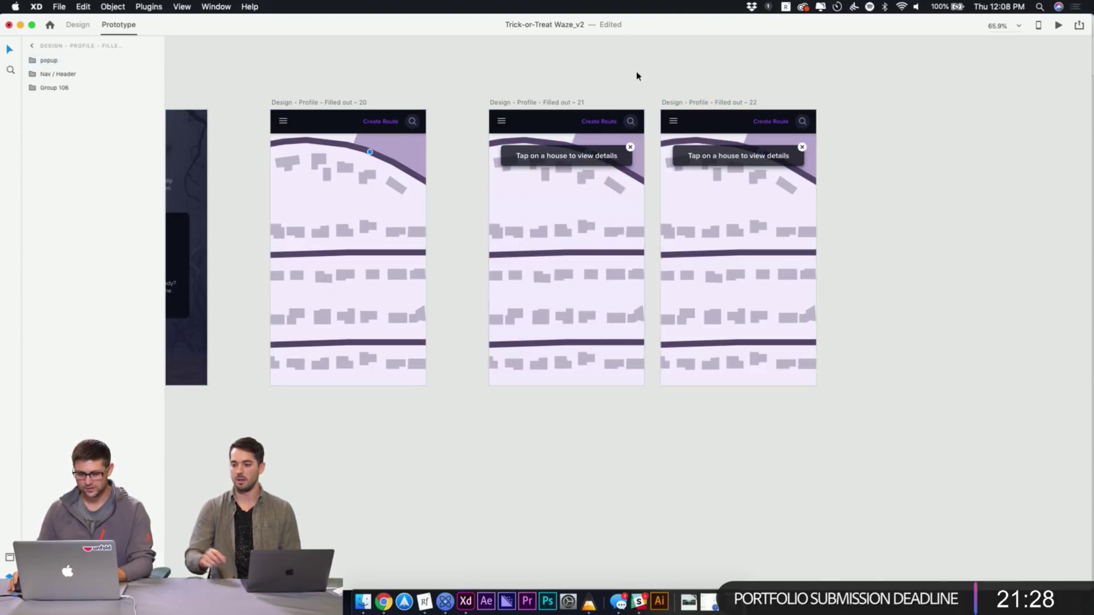
Move artboards 21 and 22 together closer to artboard "Design - Profile - Filled out – 20"
click(564, 106)
shift+click(681, 104)
drag(701, 106, 657, 109)
click(657, 107)
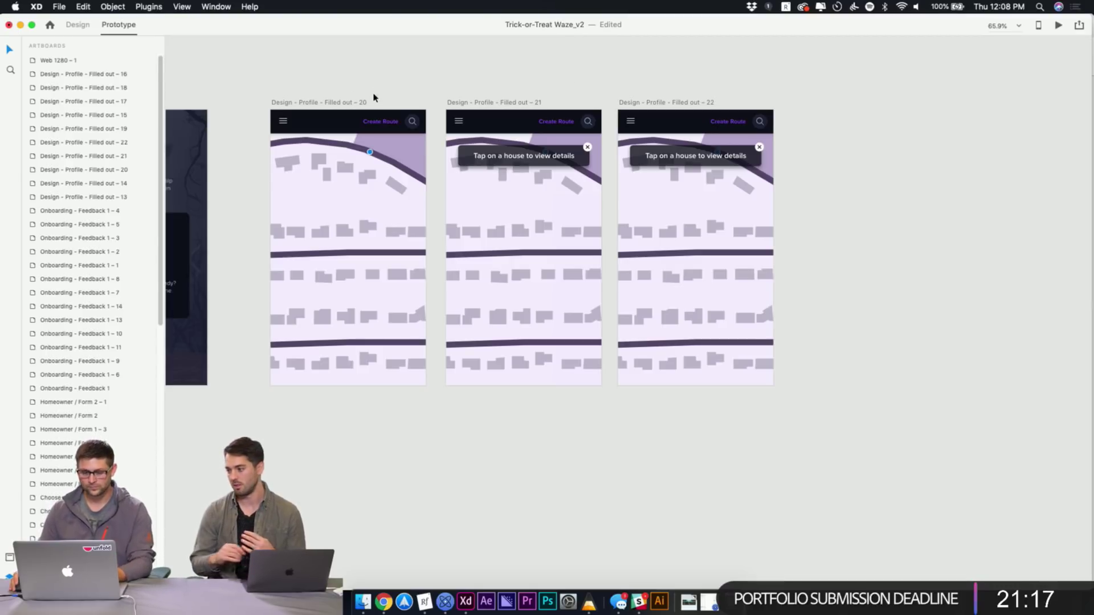
Preview the popup animation from artboard 20, and check the trigger and animation settings of its link to artboard 21
scroll(347, 103, left, 3)
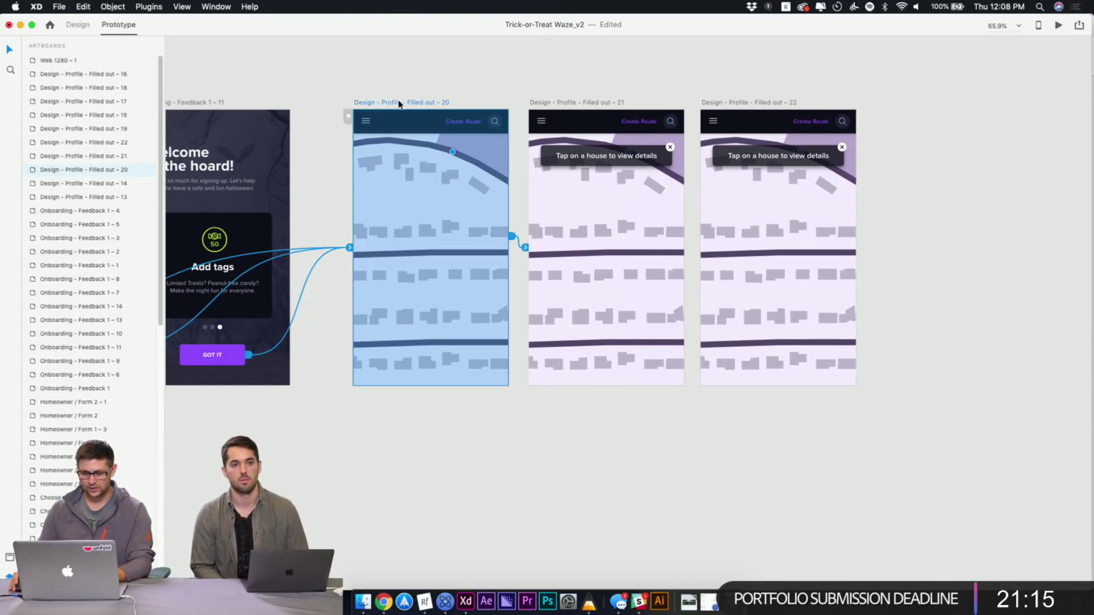
scroll(399, 103, left, 2)
click(408, 103)
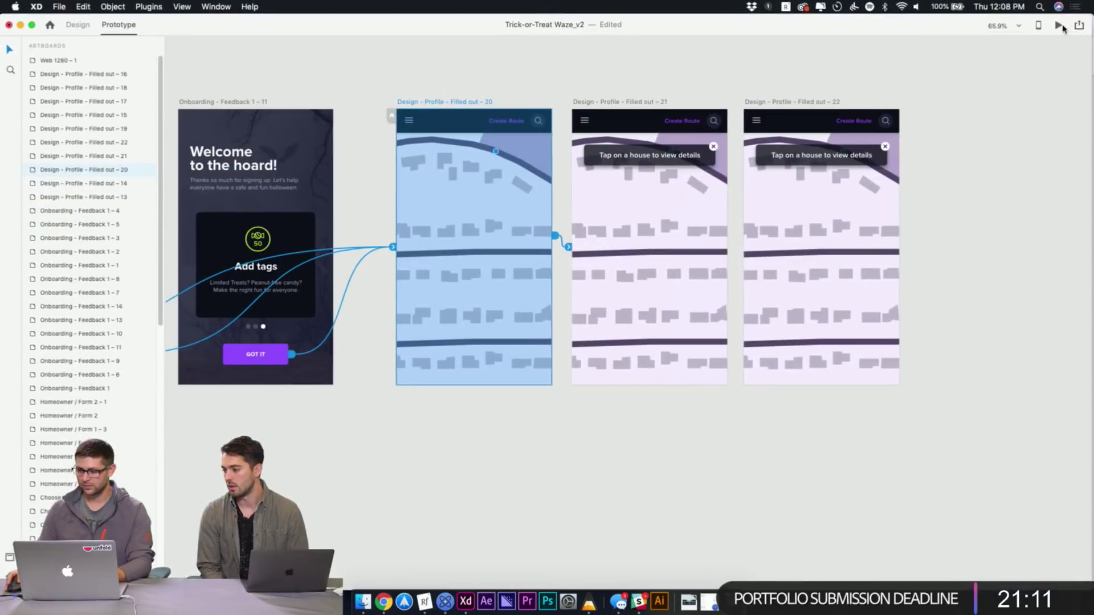
click(1057, 25)
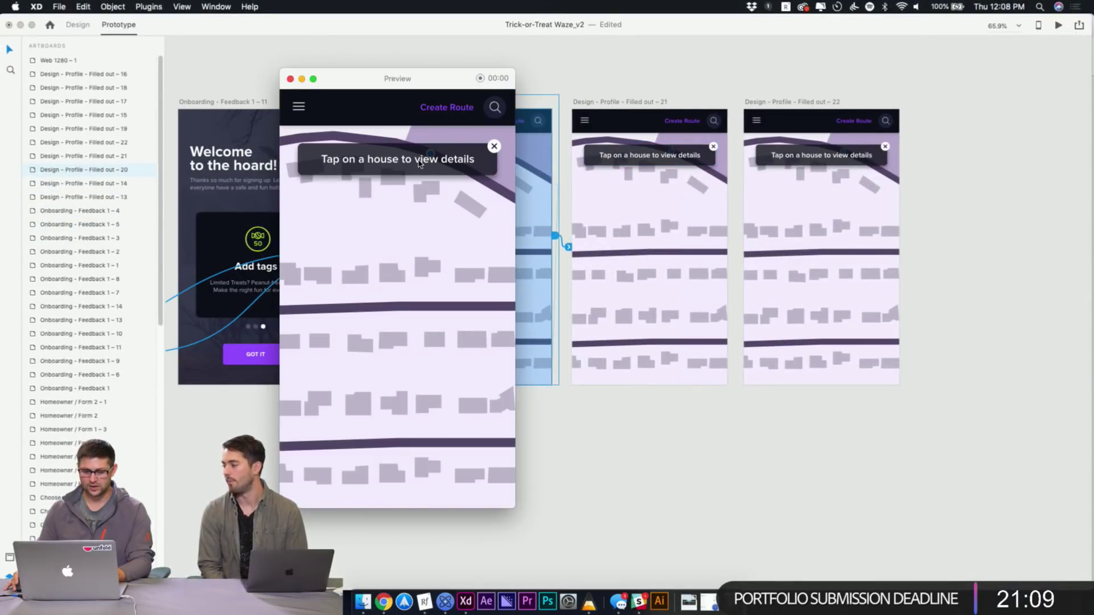
click(290, 79)
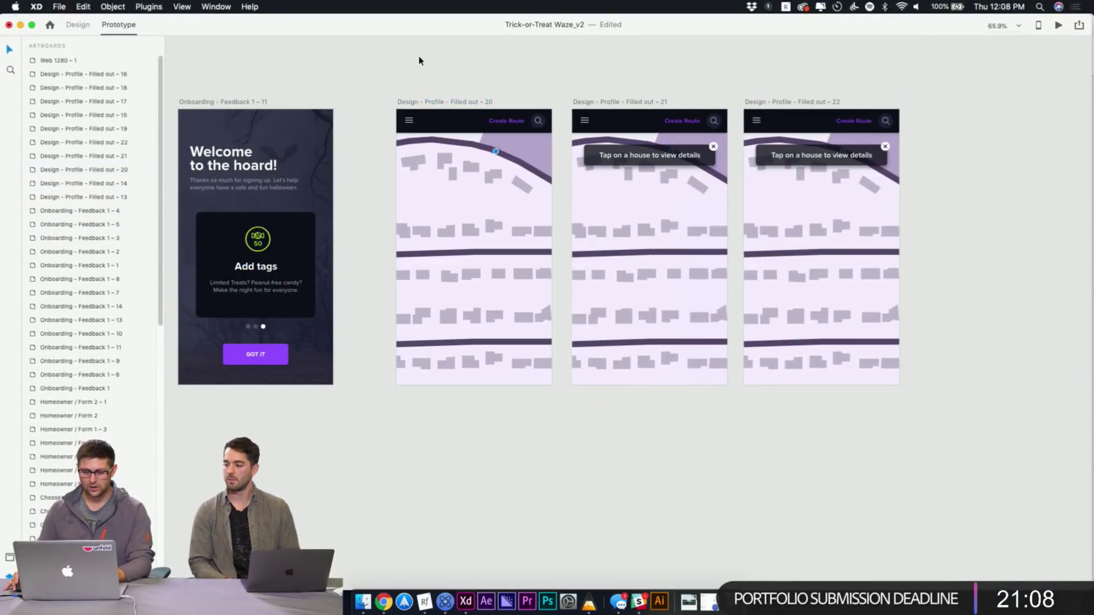
click(431, 104)
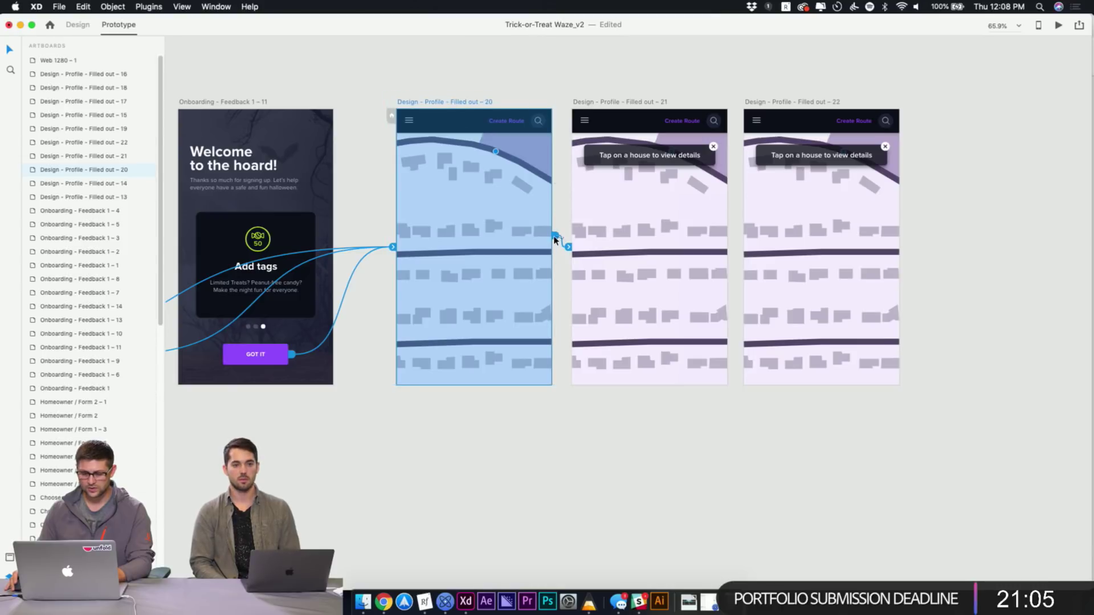
click(555, 236)
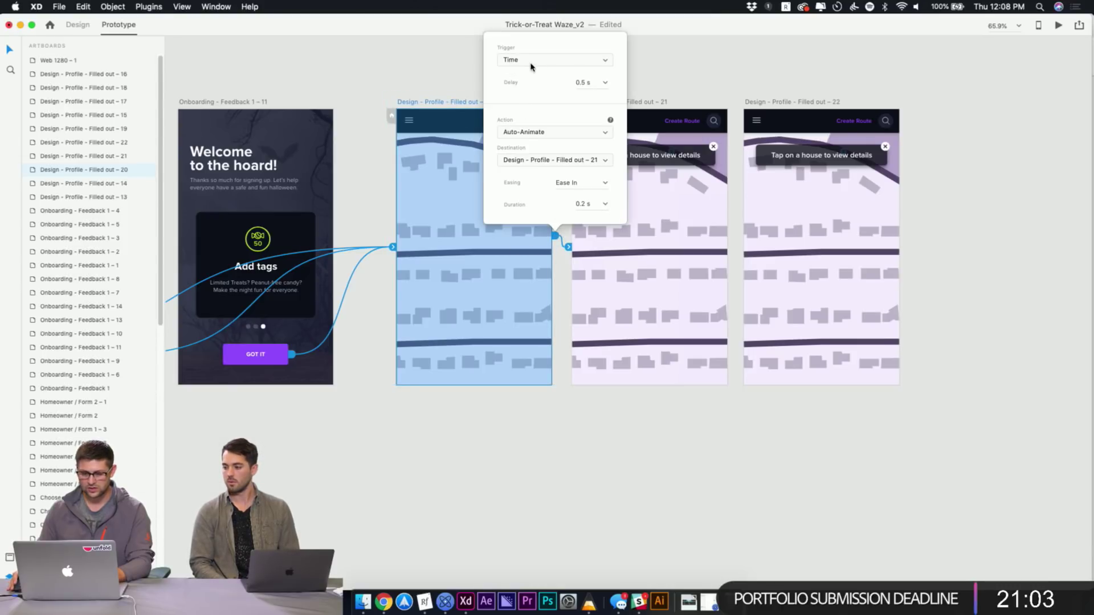
click(463, 67)
Preview the flow from "Onboarding - Feedback 1 – 6" through GOT IT to the map popup, and close the preview
scroll(383, 108, left, 10)
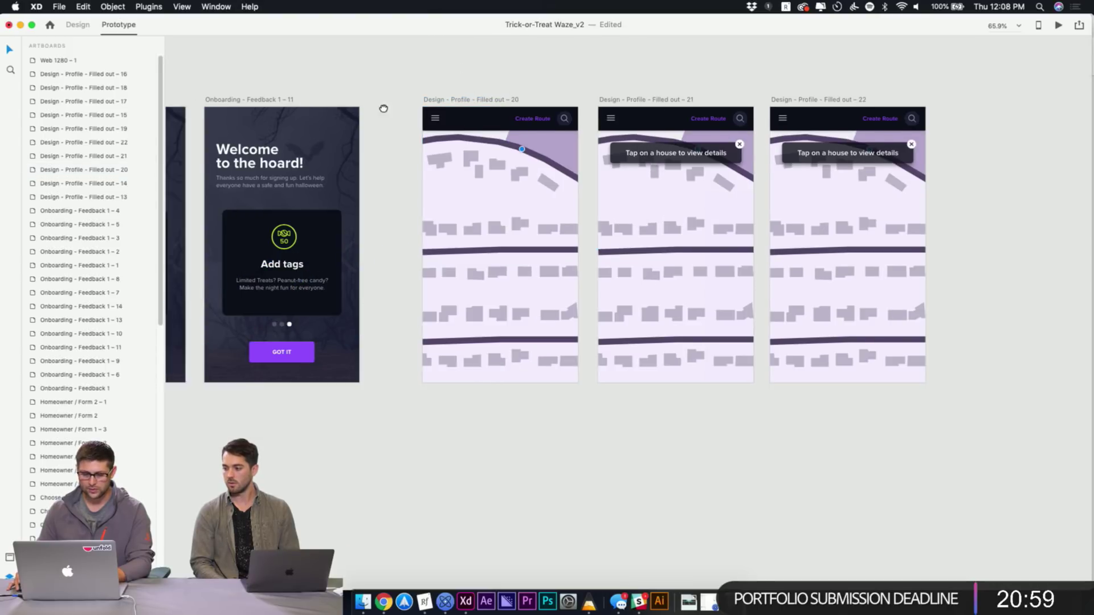
click(194, 97)
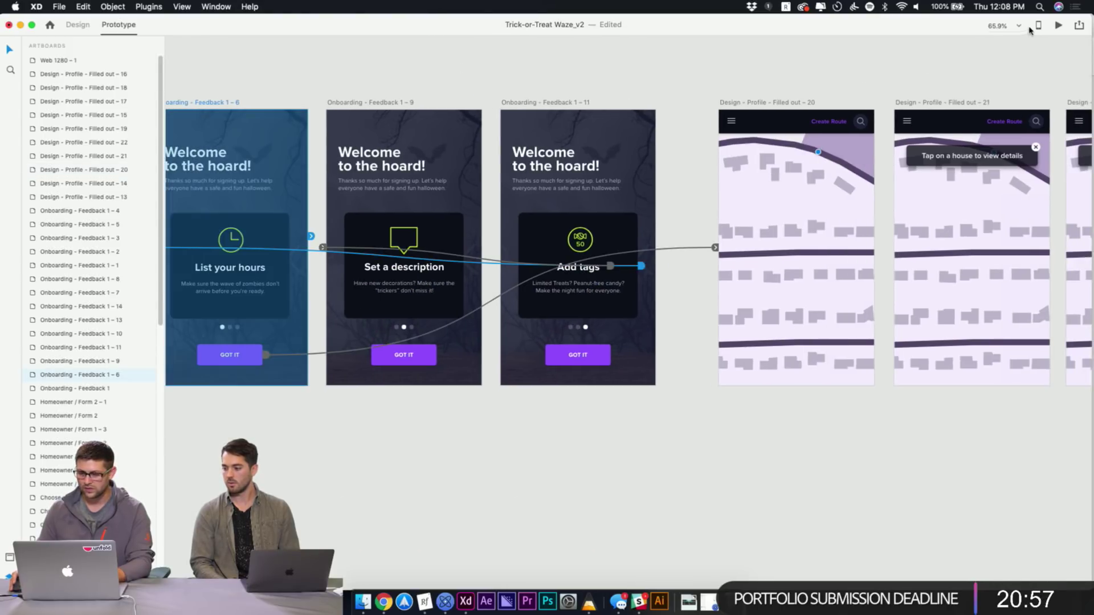
click(1056, 26)
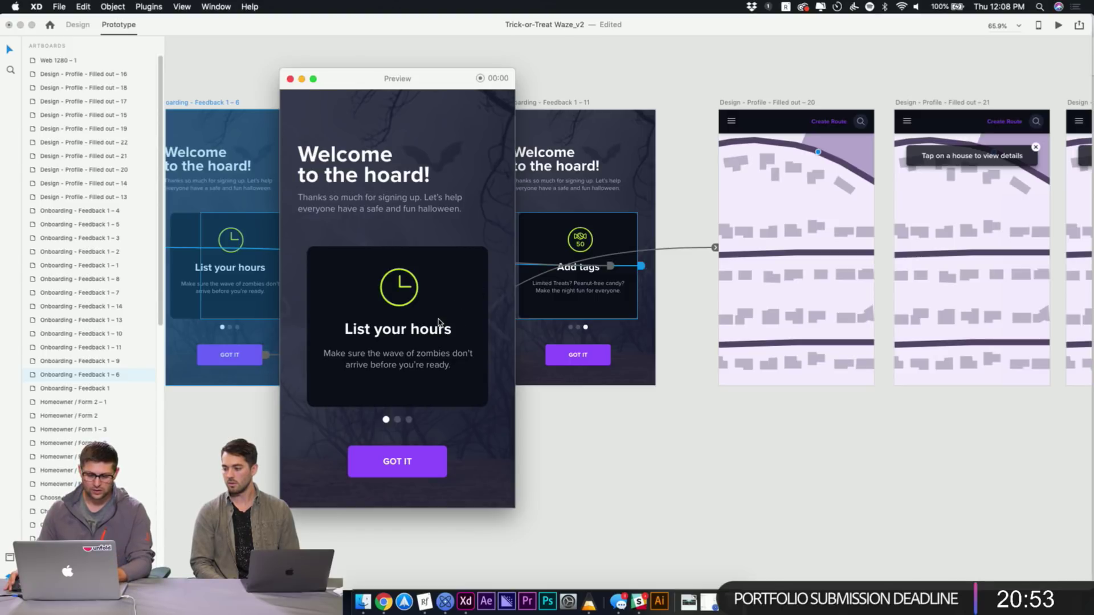
drag(439, 322, 342, 399)
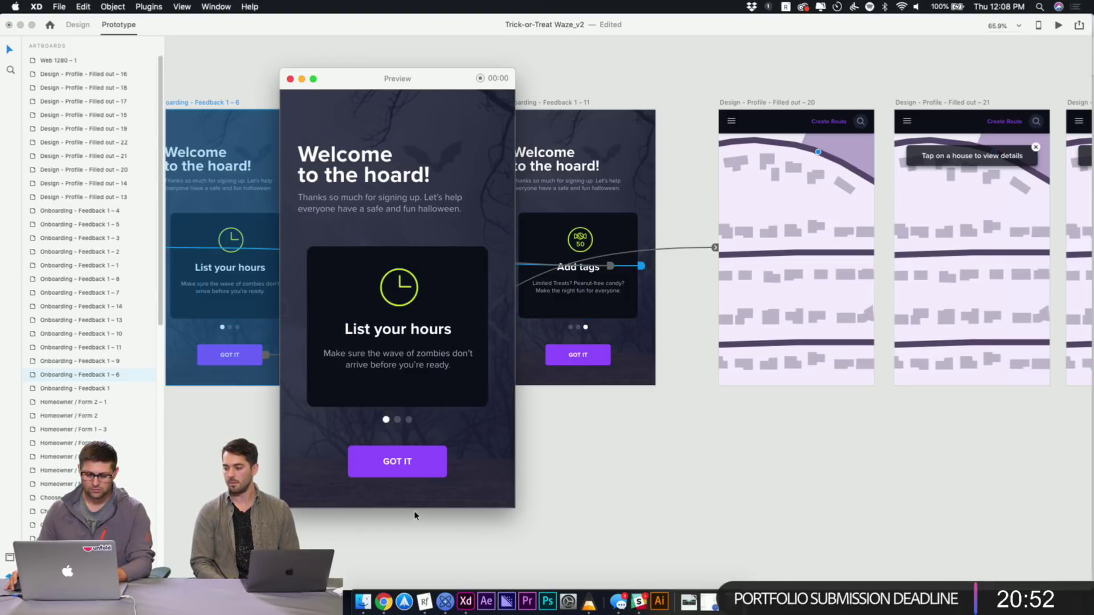
click(395, 463)
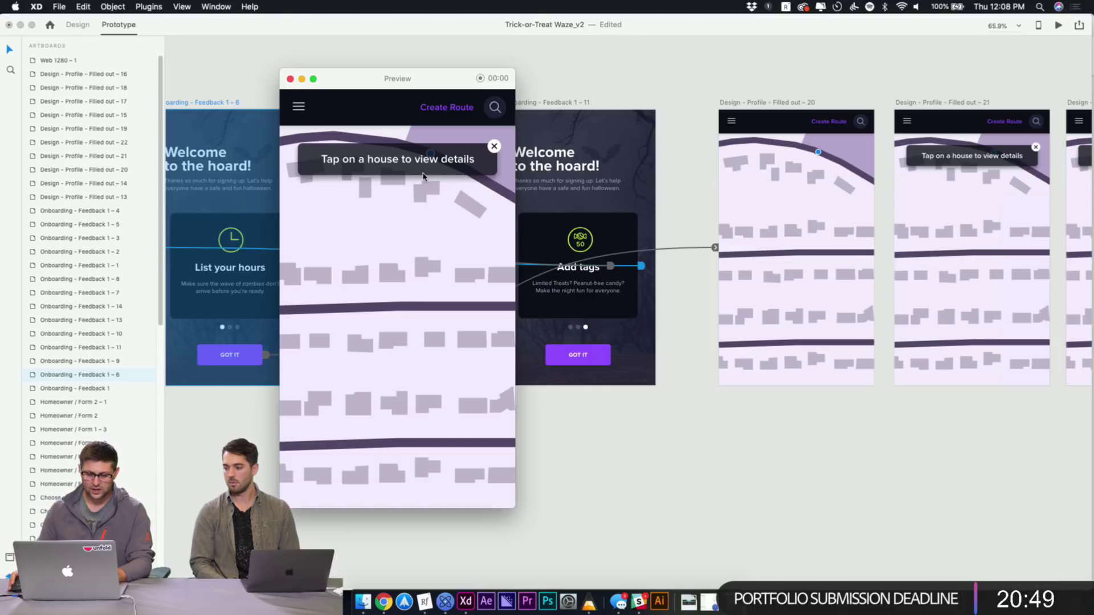
click(290, 79)
click(593, 149)
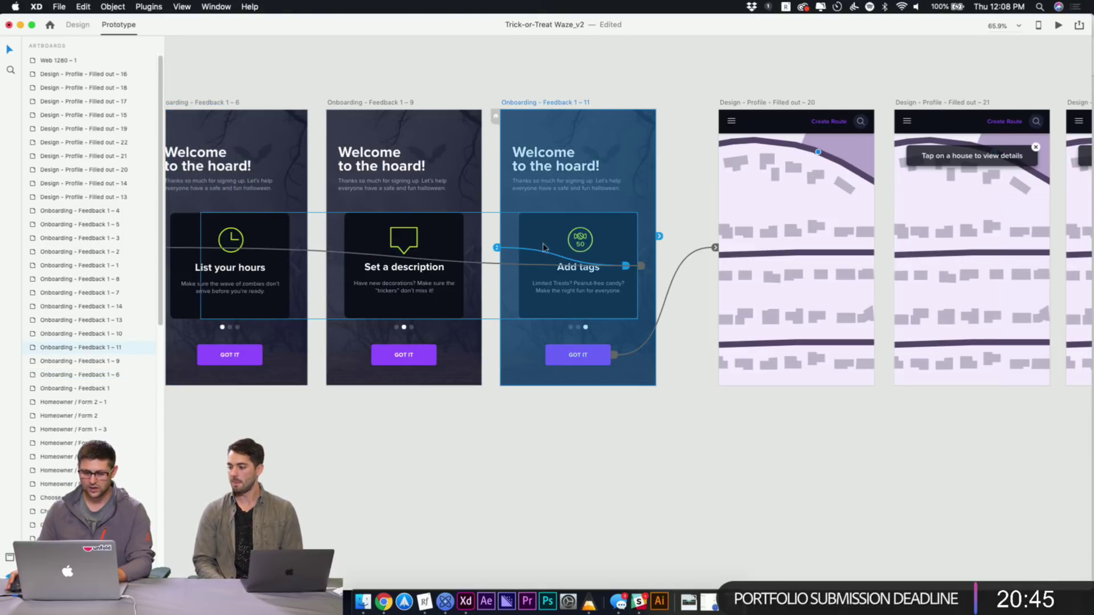
click(687, 251)
drag(765, 282, 762, 282)
In Design mode, scale up the popup group on artboard 21 from its center to about 379 × 67
scroll(762, 282, right, 10)
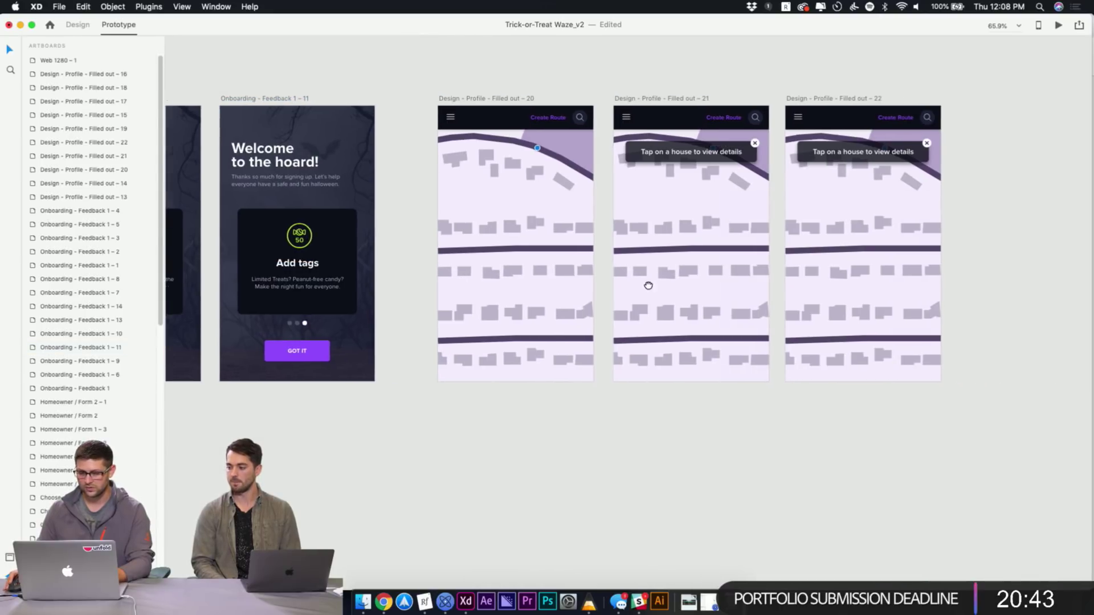
click(607, 147)
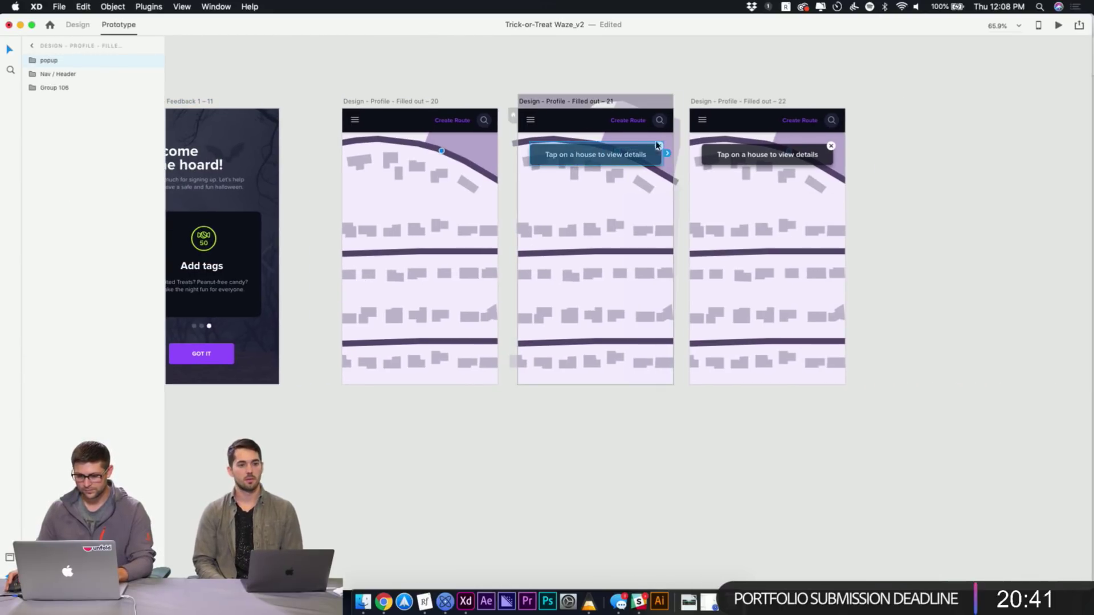
click(631, 81)
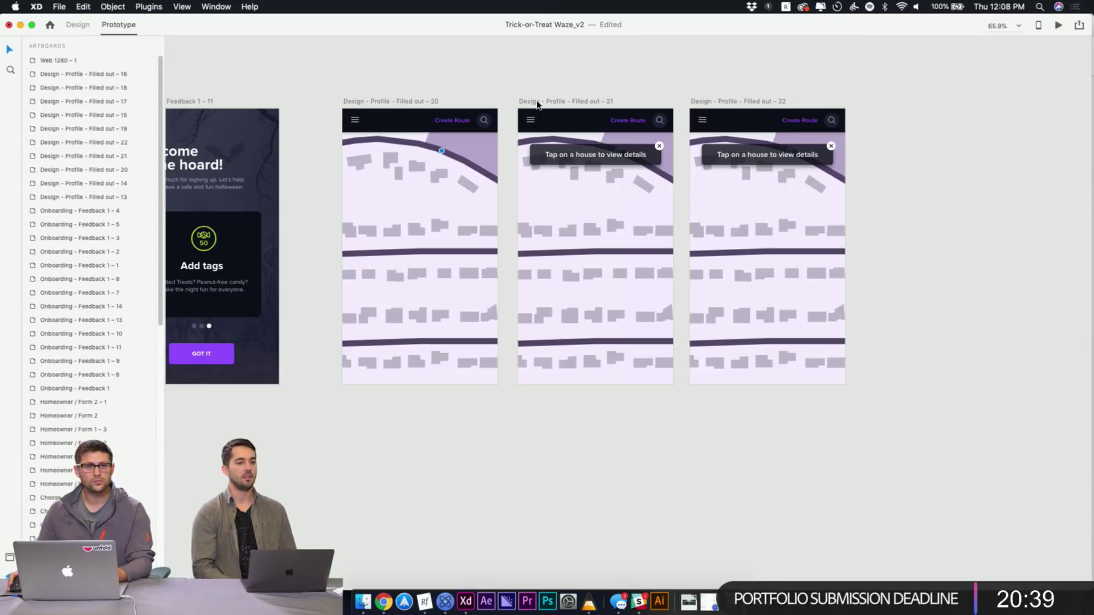
click(77, 24)
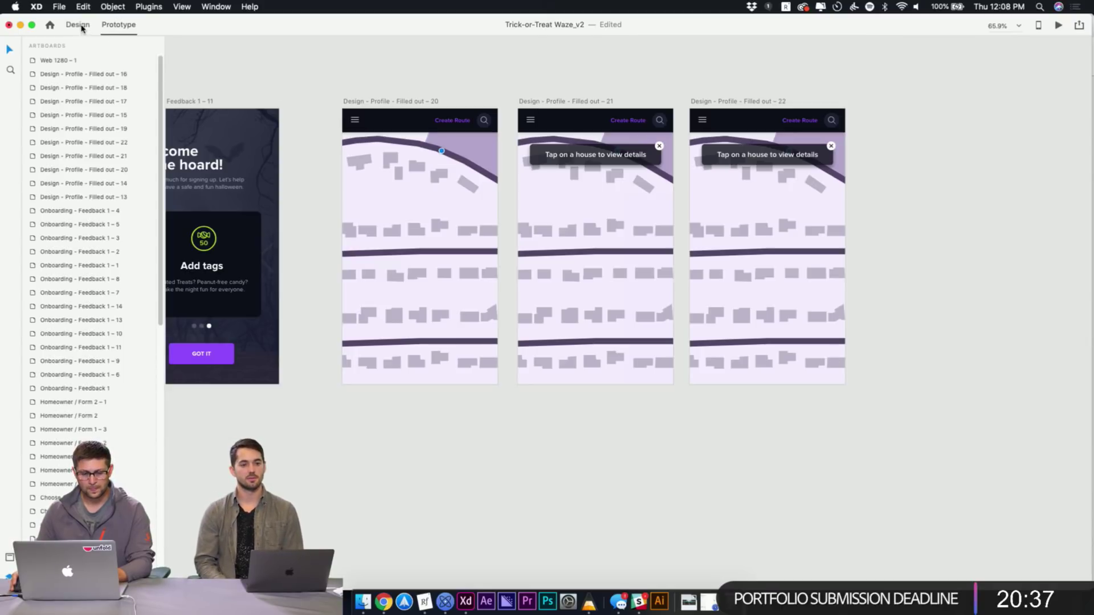
click(651, 157)
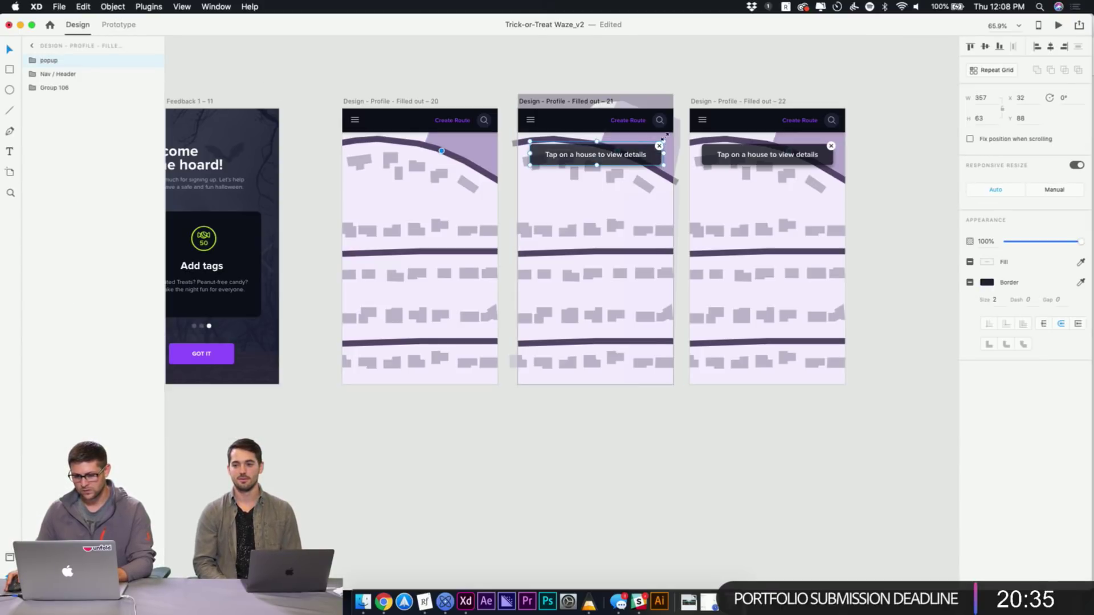
drag(663, 142, 667, 139)
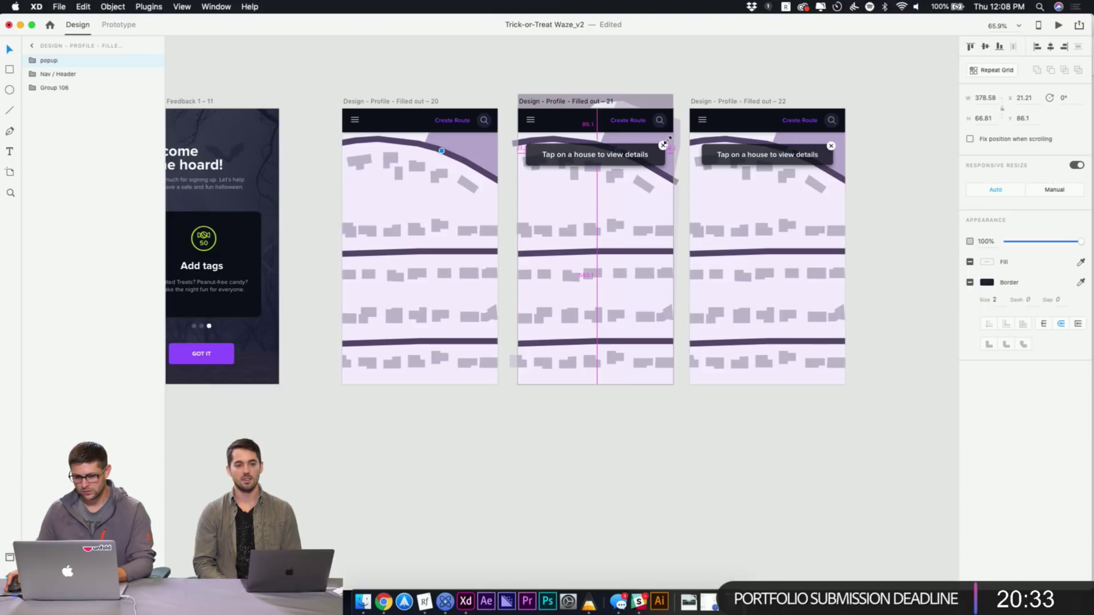
click(665, 68)
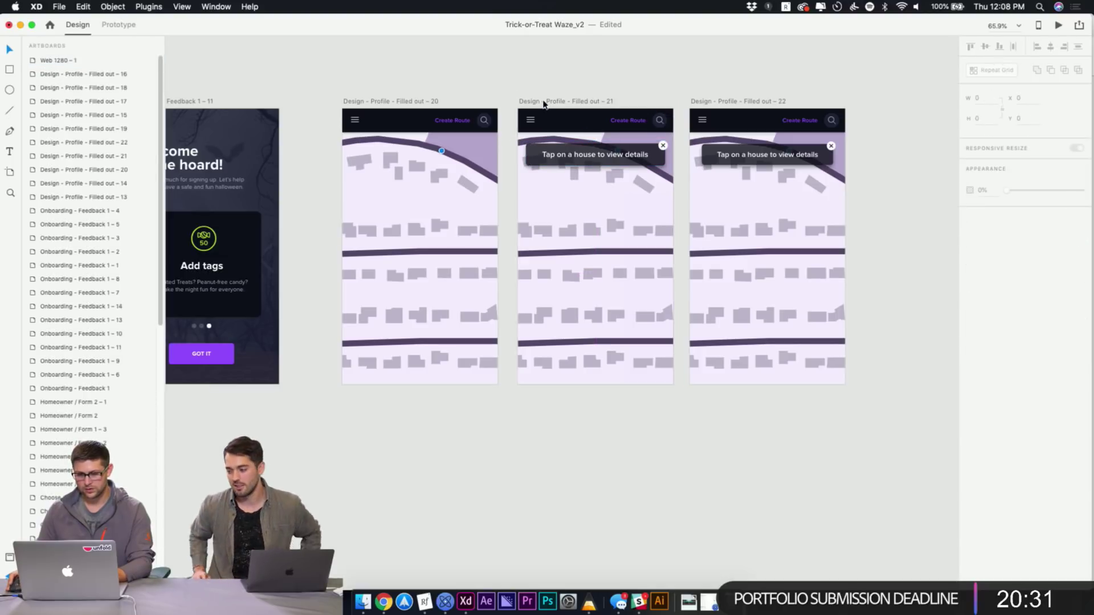
click(411, 102)
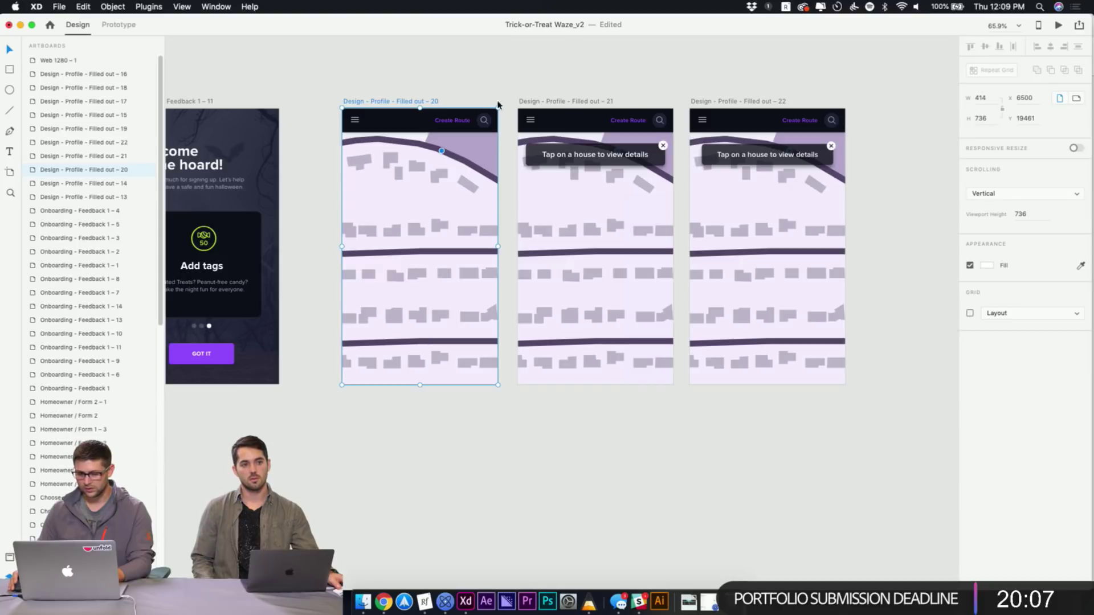
drag(590, 100, 598, 108)
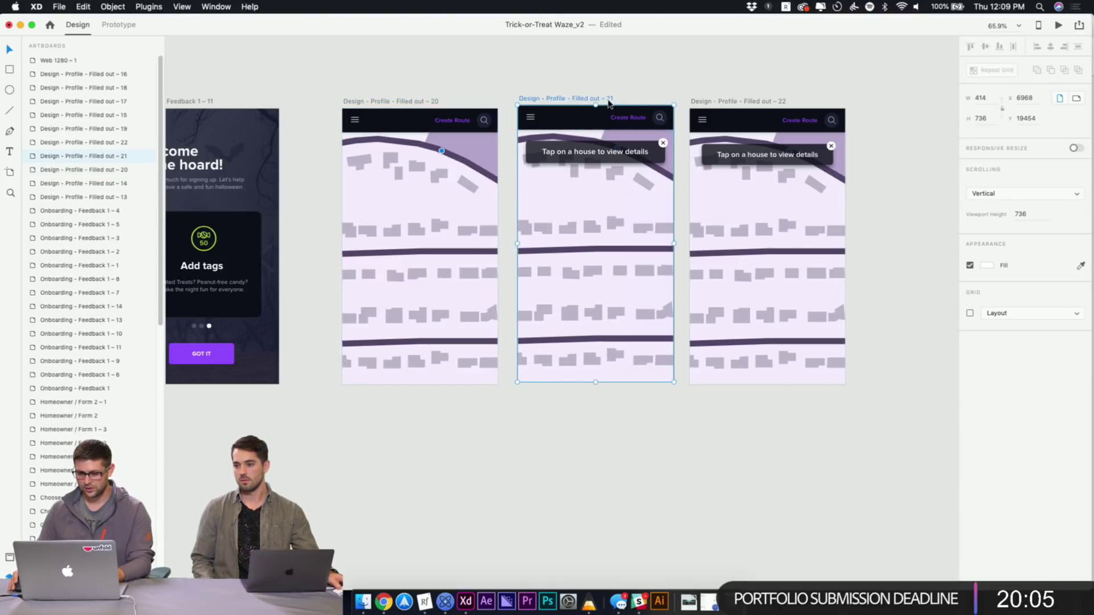
key(super+z)
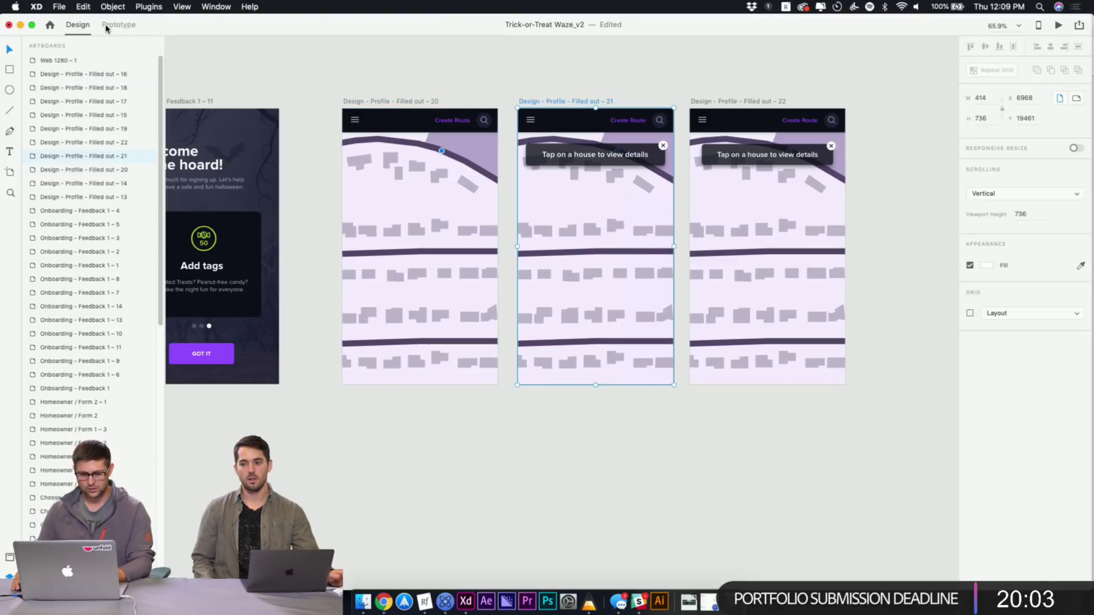
In Prototype mode, link artboard 21 to artboard 22 with a Time trigger, 0 s delay and Auto-Animate action
click(108, 25)
click(677, 236)
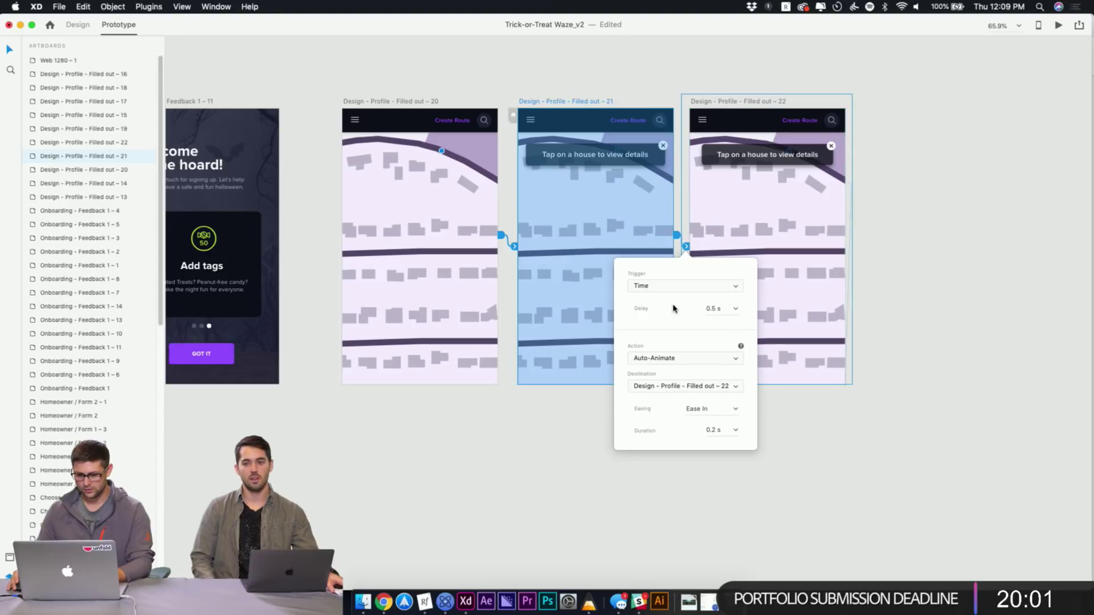
click(724, 360)
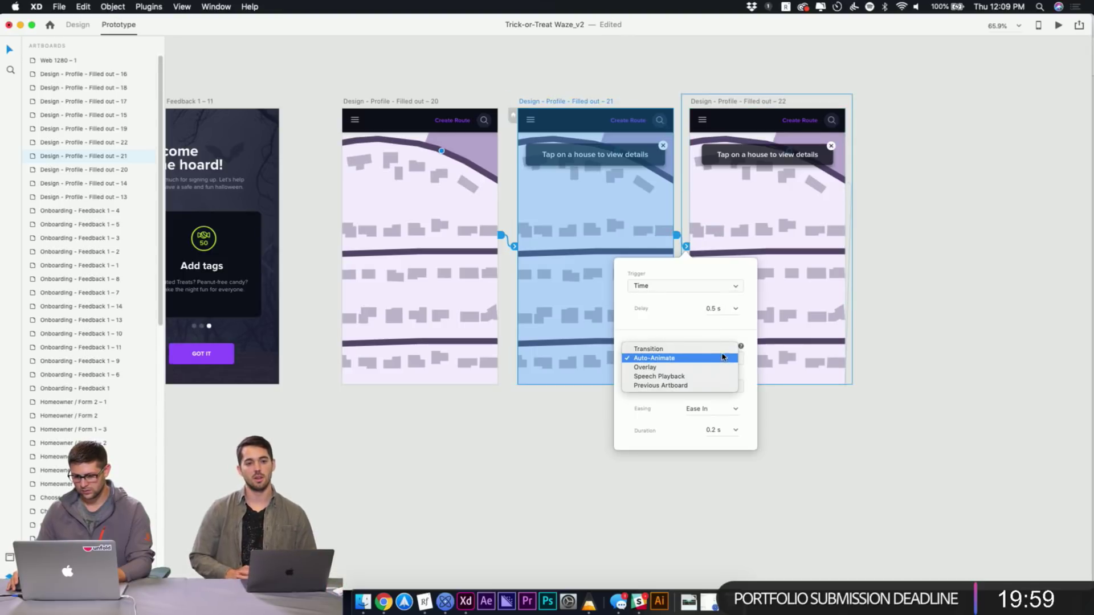
click(691, 331)
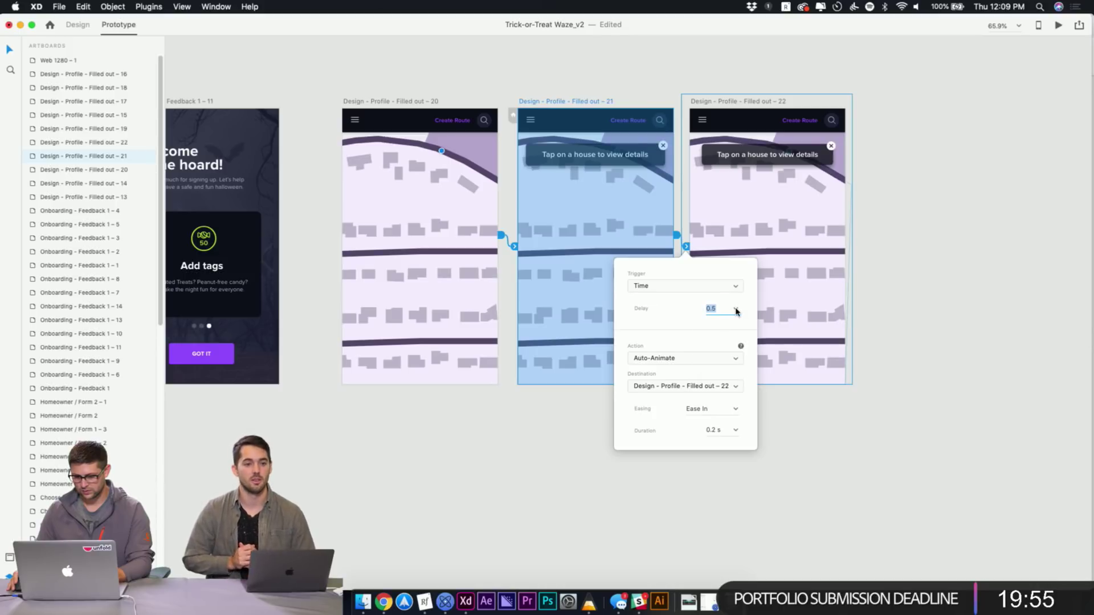
click(735, 311)
click(705, 308)
text(0 s)
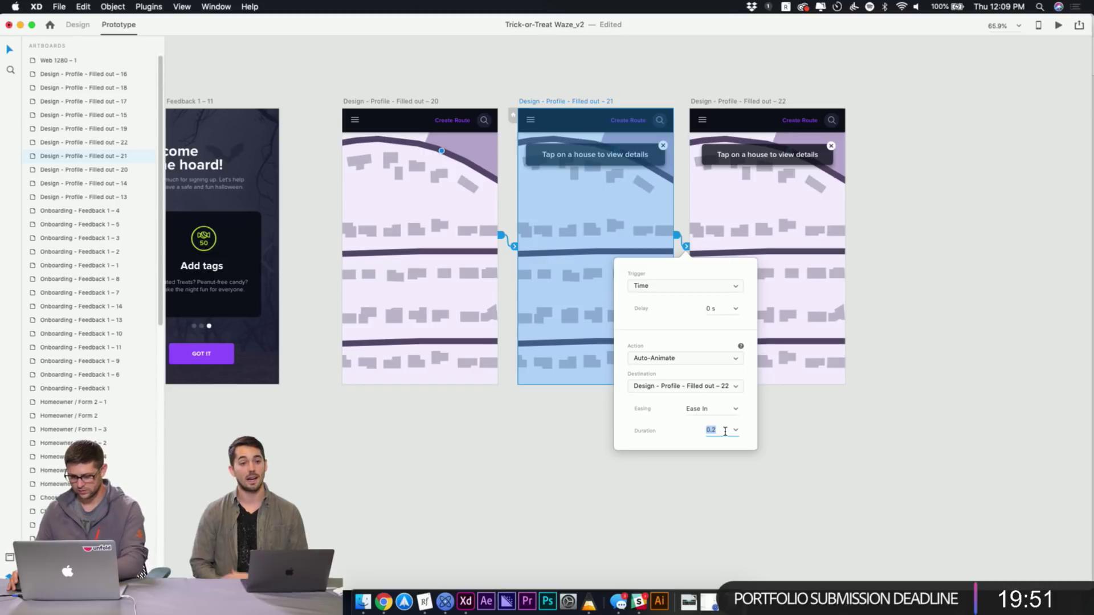
click(887, 352)
Preview the chained popup animation from artboard 20, and replay it once more
click(418, 103)
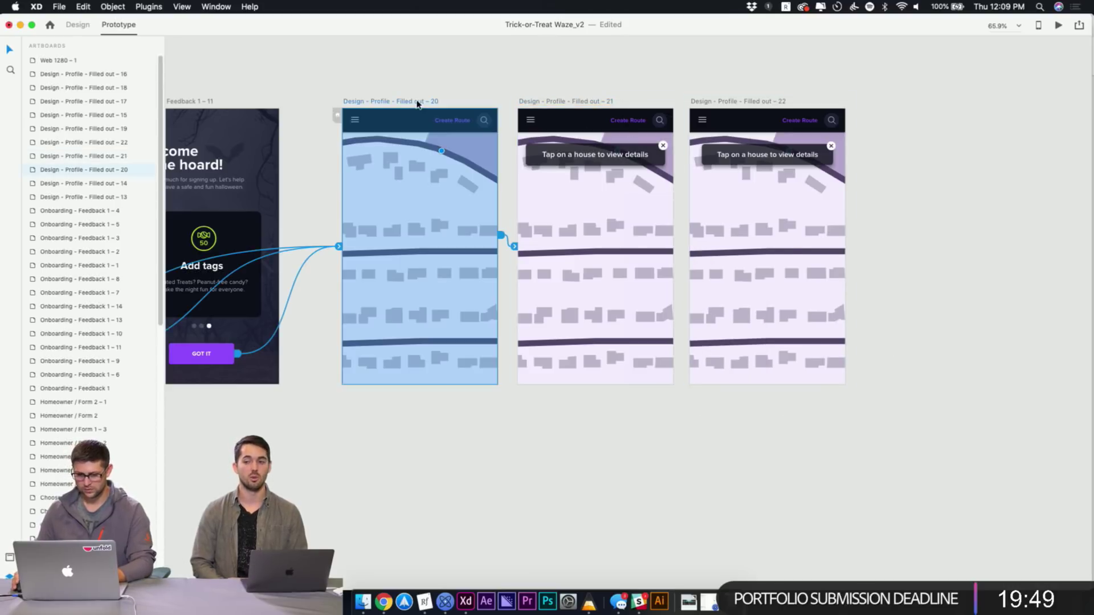
click(1060, 27)
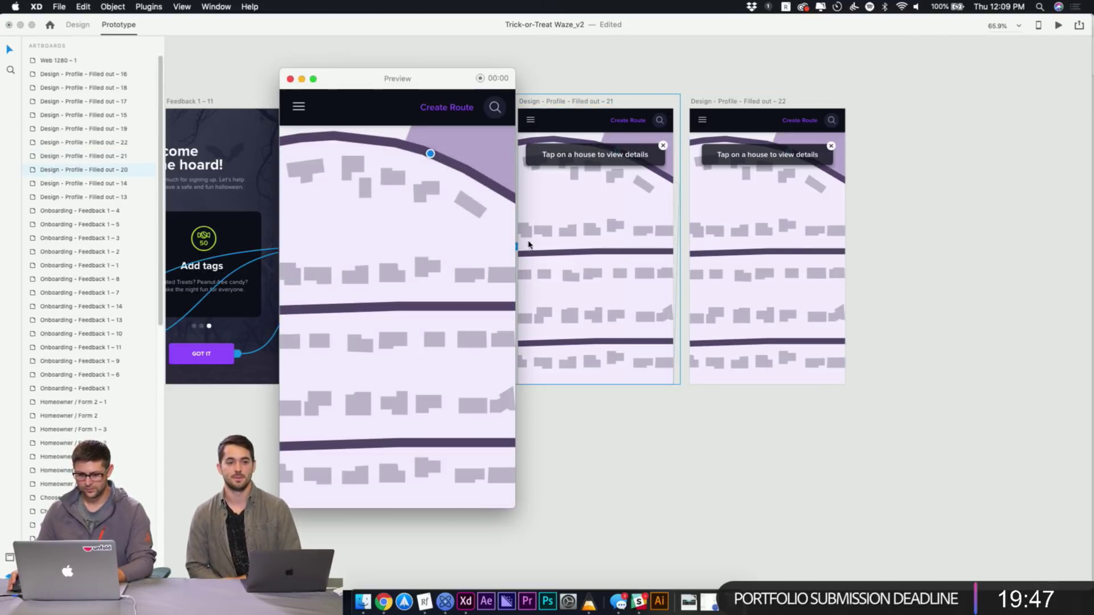
click(290, 79)
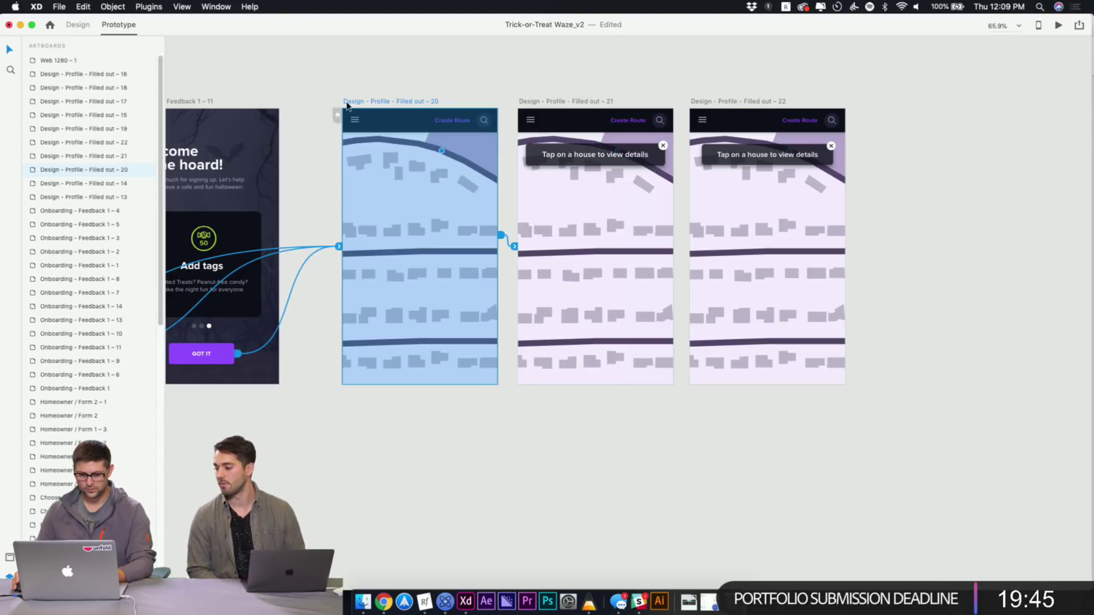
click(1060, 26)
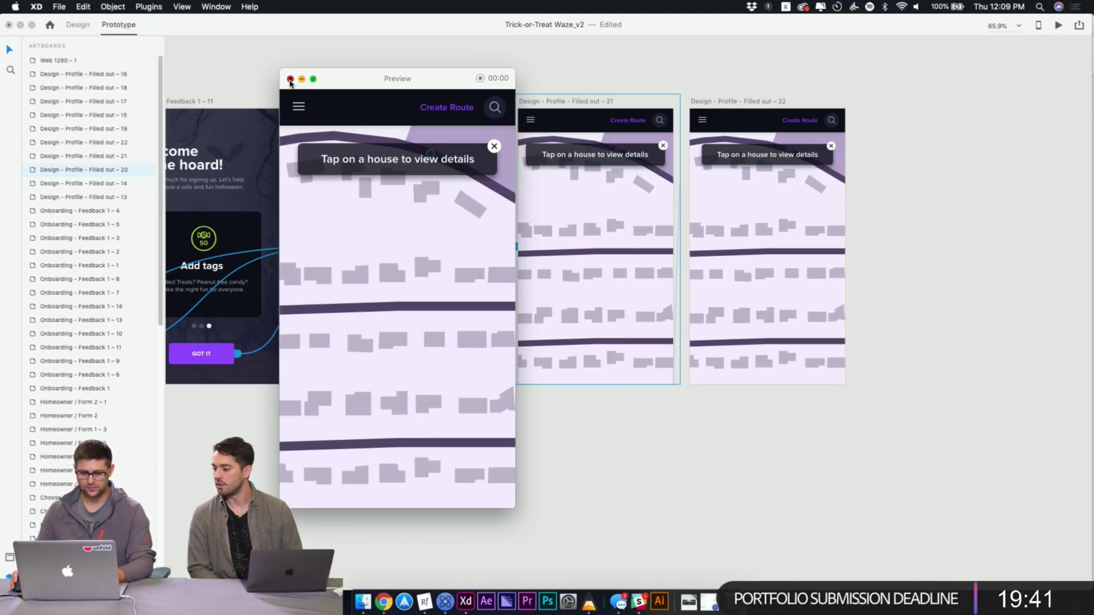
Close the preview and check the transition linking artboard 20 to artboard 21
click(290, 79)
click(410, 100)
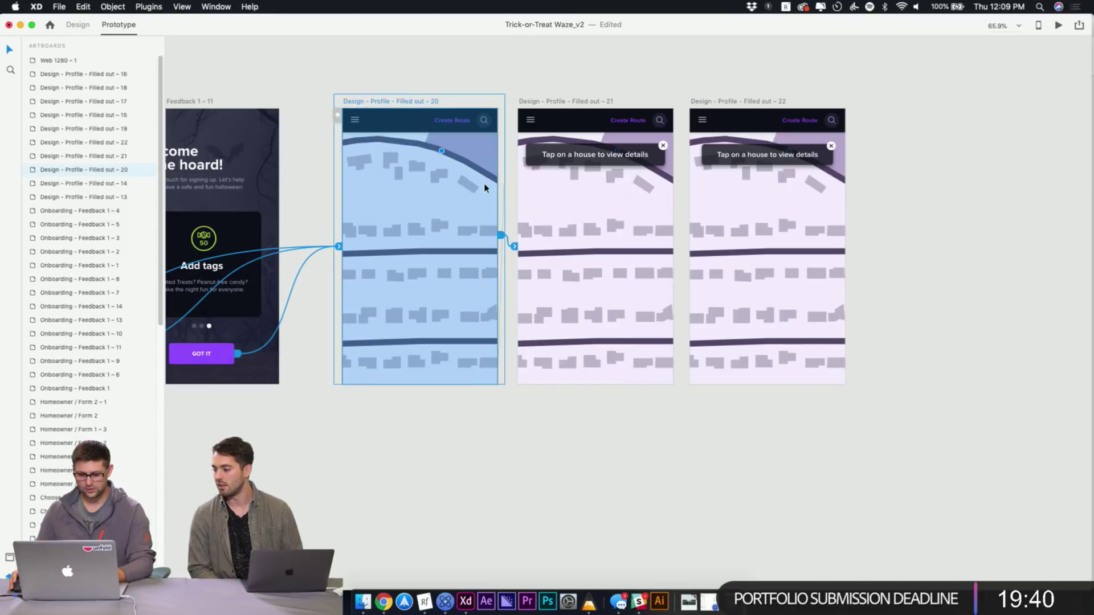
click(514, 246)
click(495, 76)
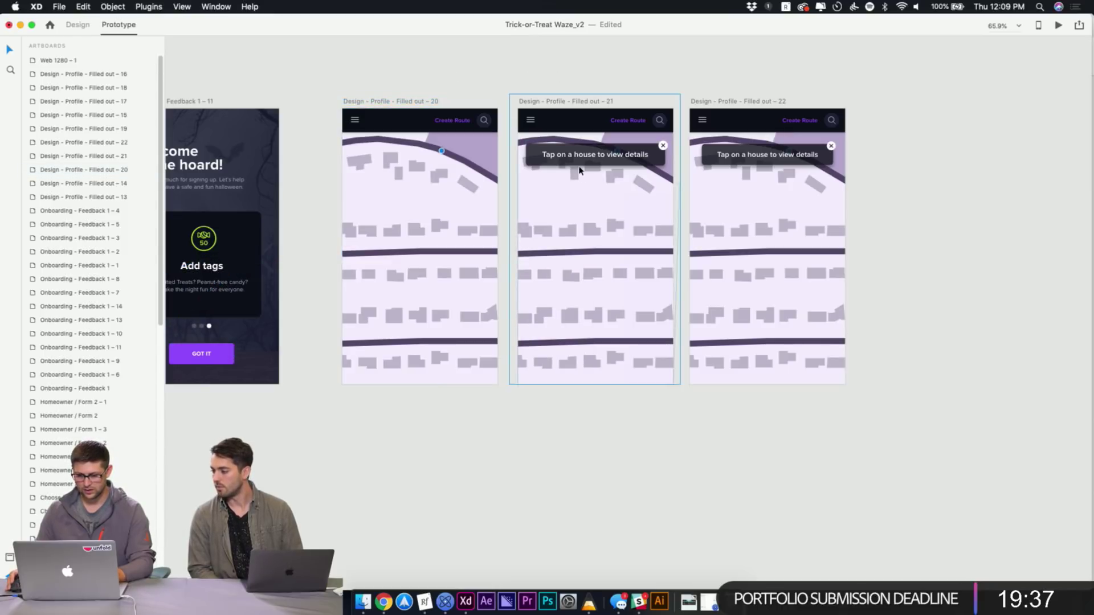
In Design mode, scale down the popup group on artboard 21 from its center to about 353 × 62
click(593, 155)
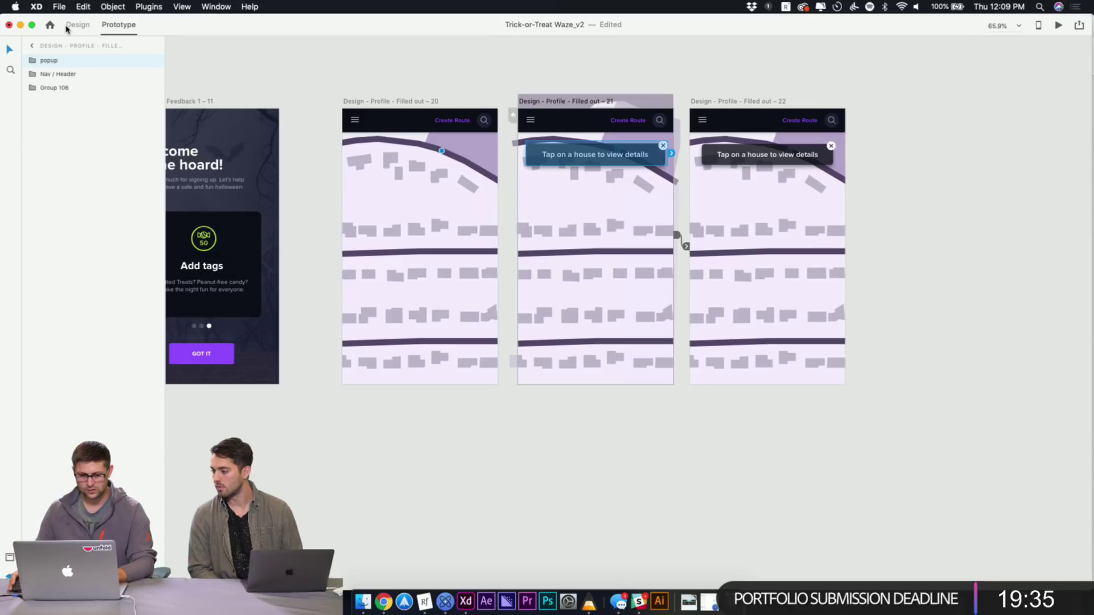
click(77, 24)
key(z)
drag(448, 208, 448, 207)
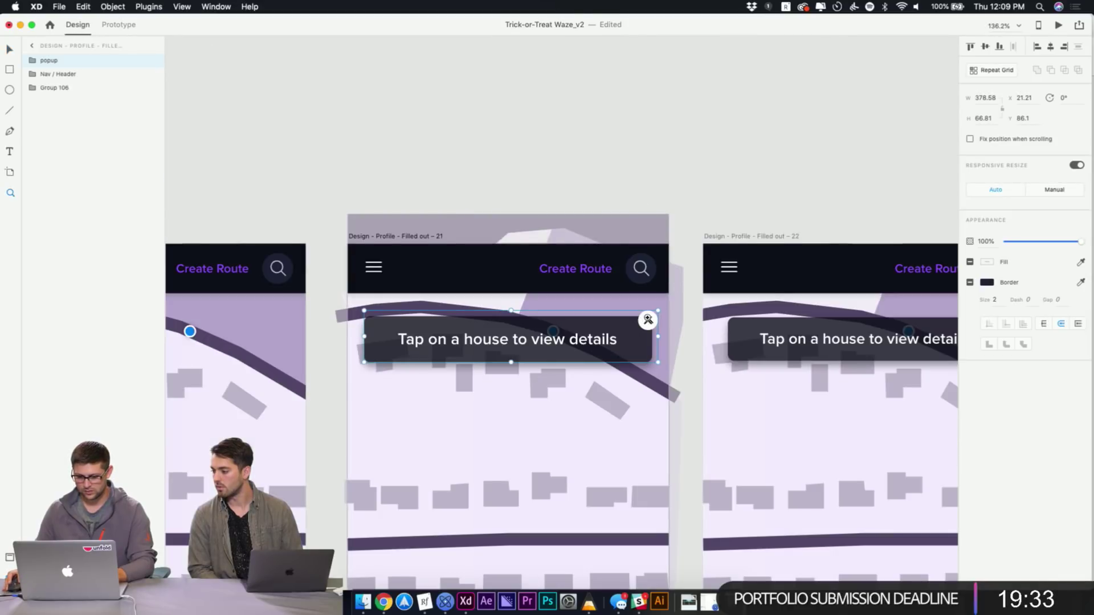
key(v)
drag(656, 311, 648, 313)
scroll(684, 181, right, 5)
scroll(684, 181, down, 1)
click(630, 308)
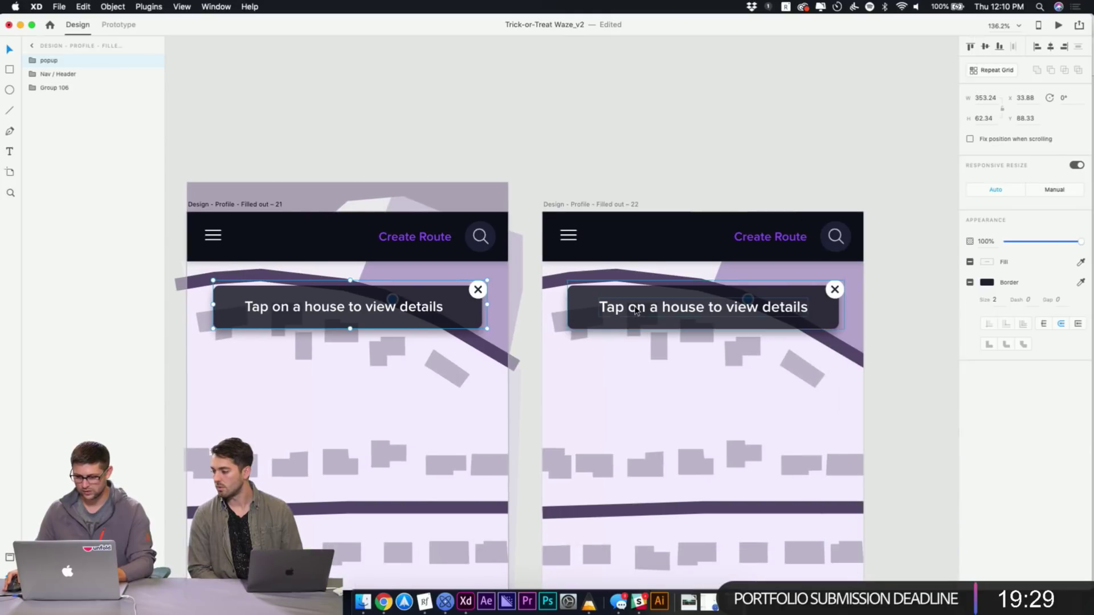
Scale up the popup group on artboard 21 from its center to about 359 × 63
click(456, 315)
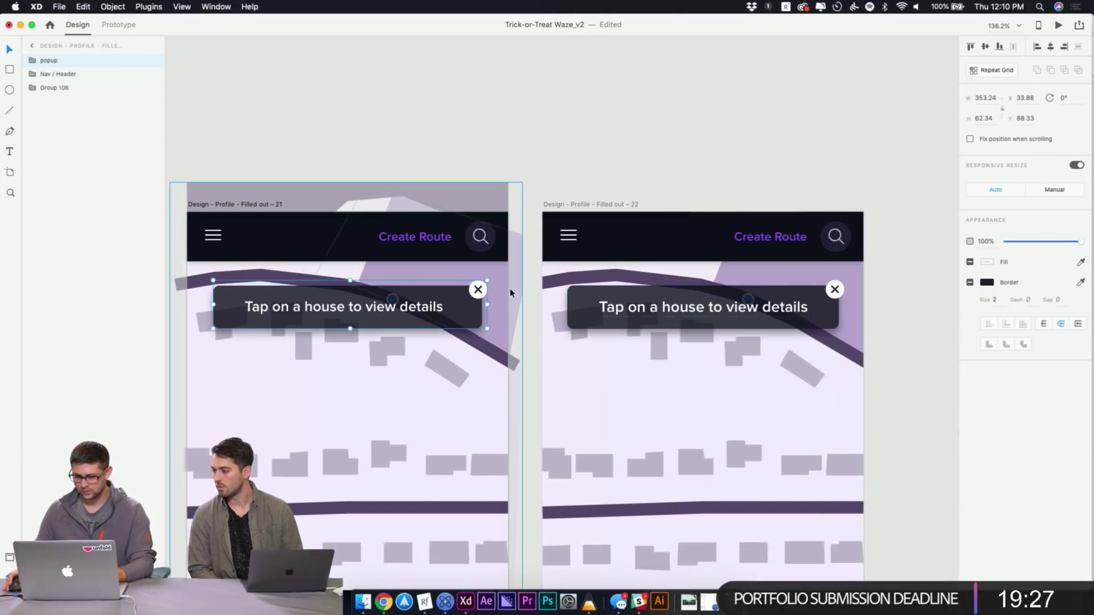
drag(486, 281, 503, 280)
click(512, 115)
scroll(399, 162, right, 10)
scroll(399, 163, down, 2)
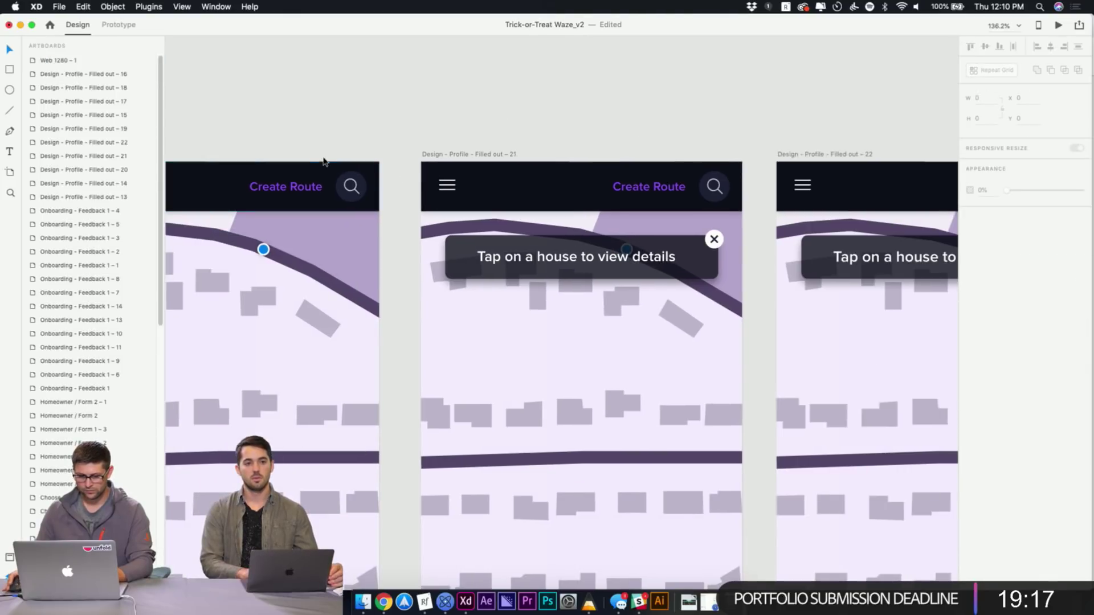
Compare the popups on artboards 21 and 22, preview the animation from artboard 20, and close the preview
scroll(338, 248, down, 5)
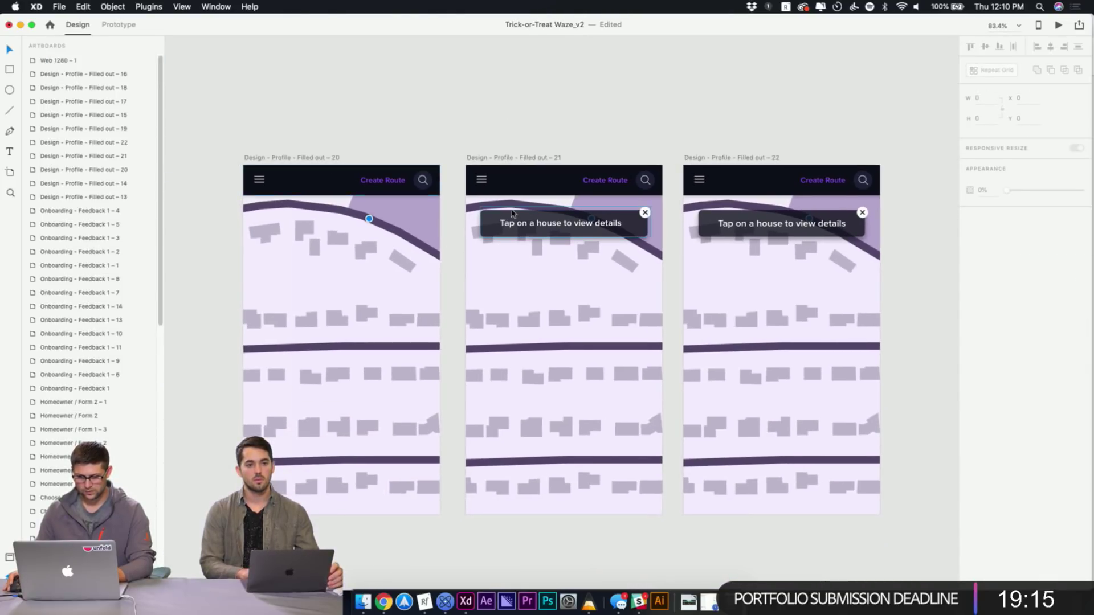
click(512, 213)
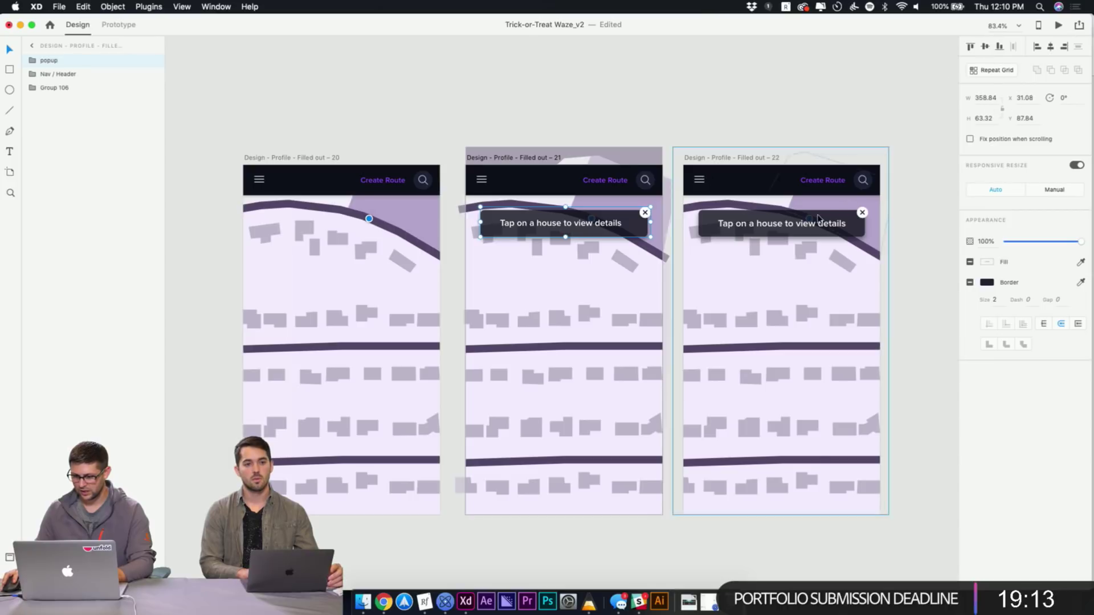
click(802, 224)
click(291, 158)
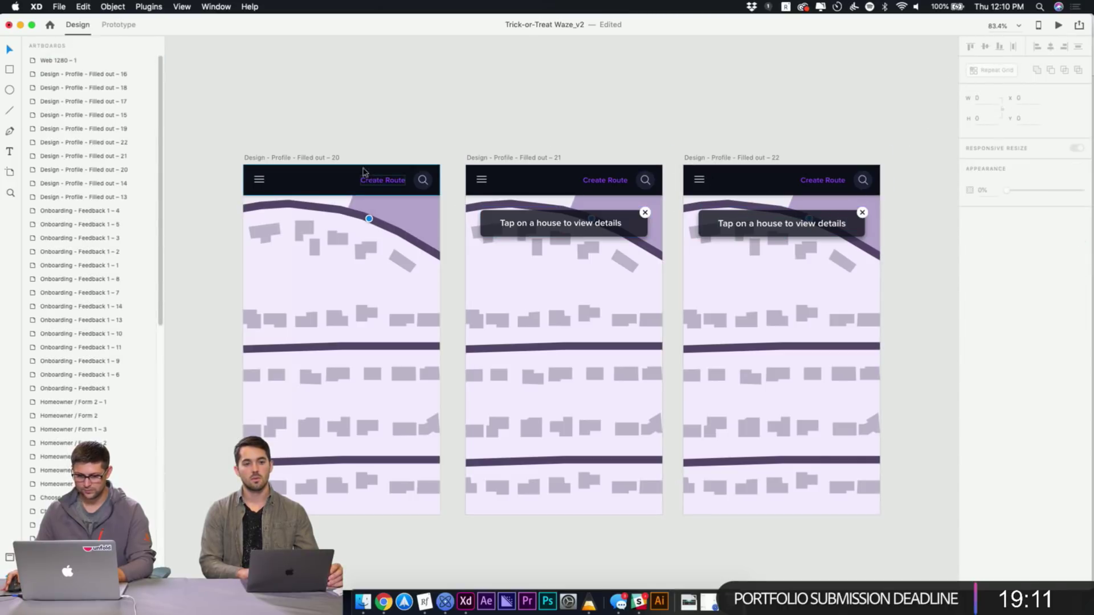
click(1058, 25)
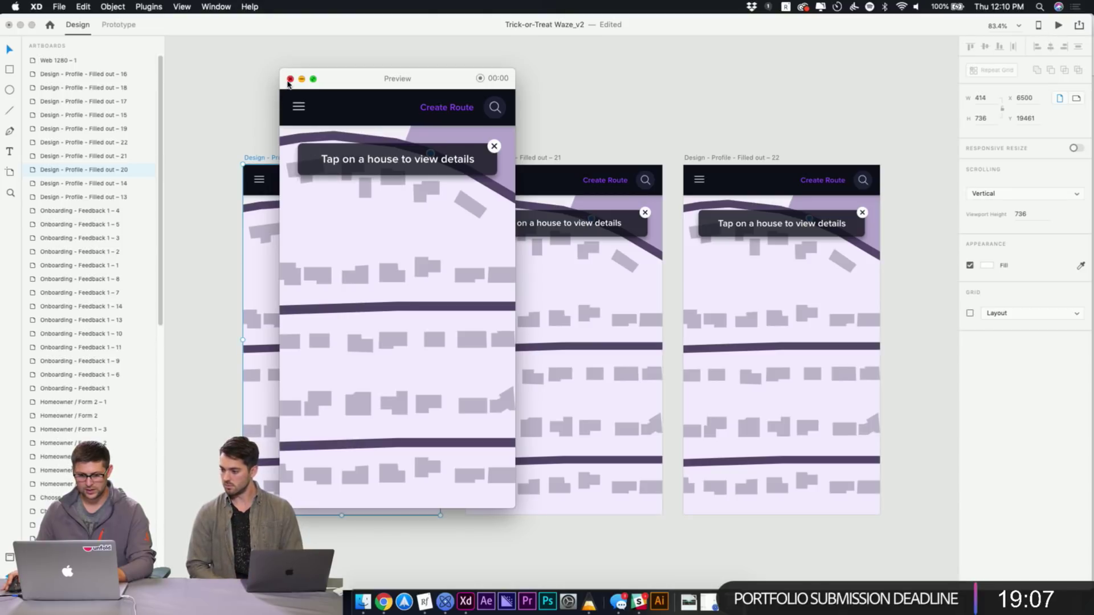
click(289, 79)
Scale the popup group on artboard 21 from its center to about 361 × 64
click(563, 222)
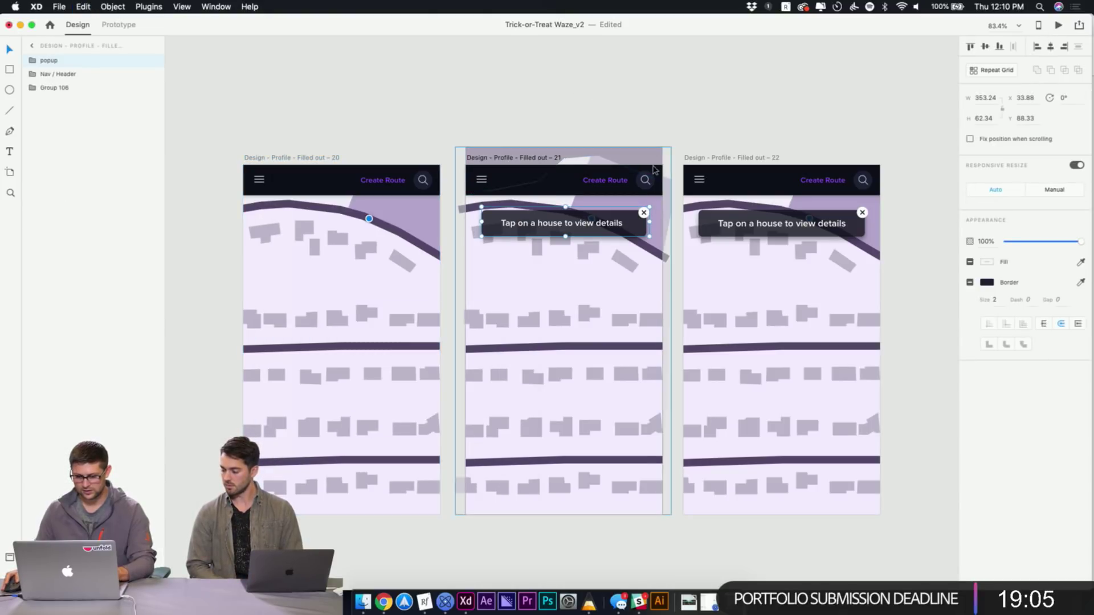
drag(691, 143, 467, 276)
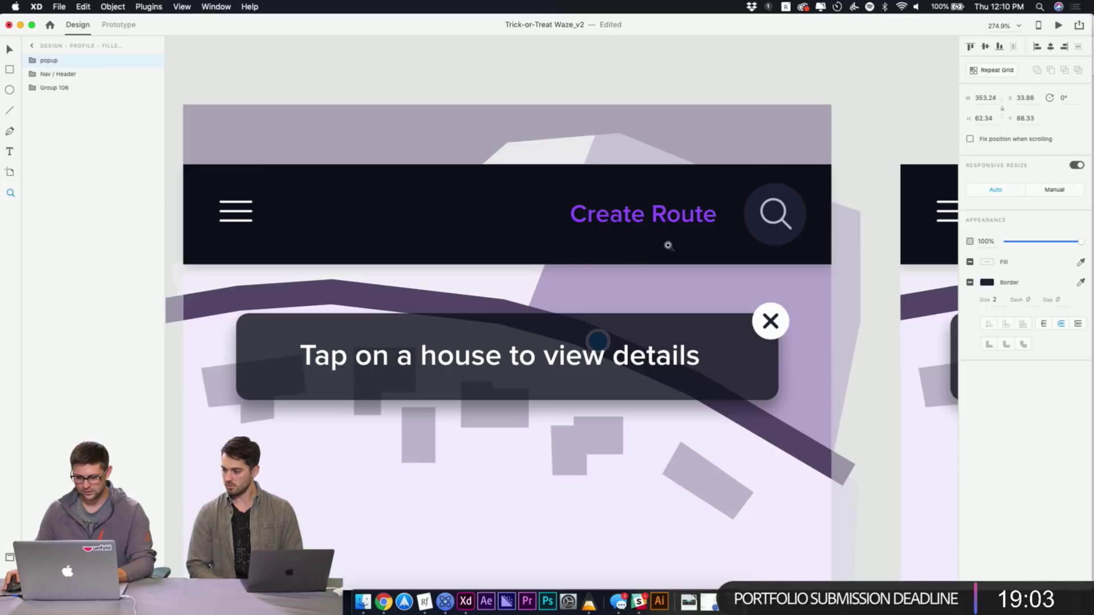
drag(646, 202, 651, 207)
drag(795, 300, 798, 295)
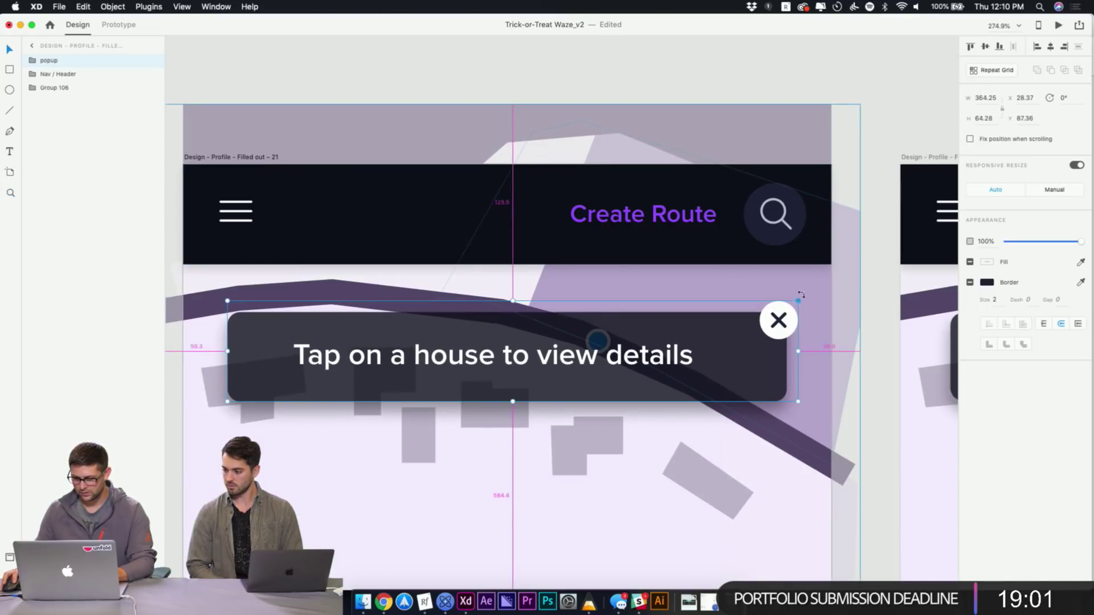
key(super+z)
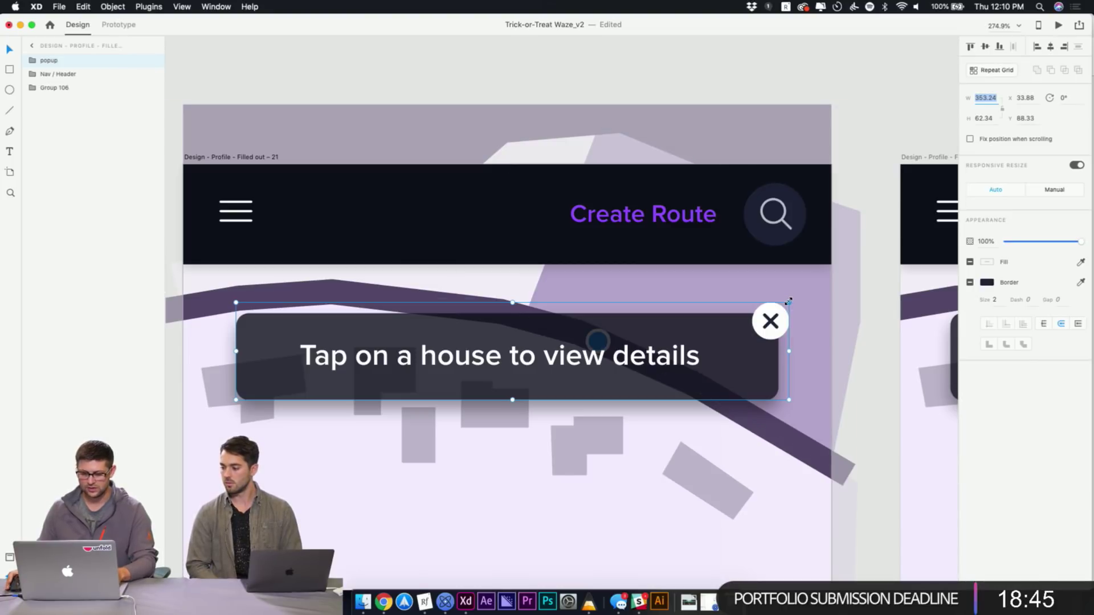
drag(788, 301, 795, 300)
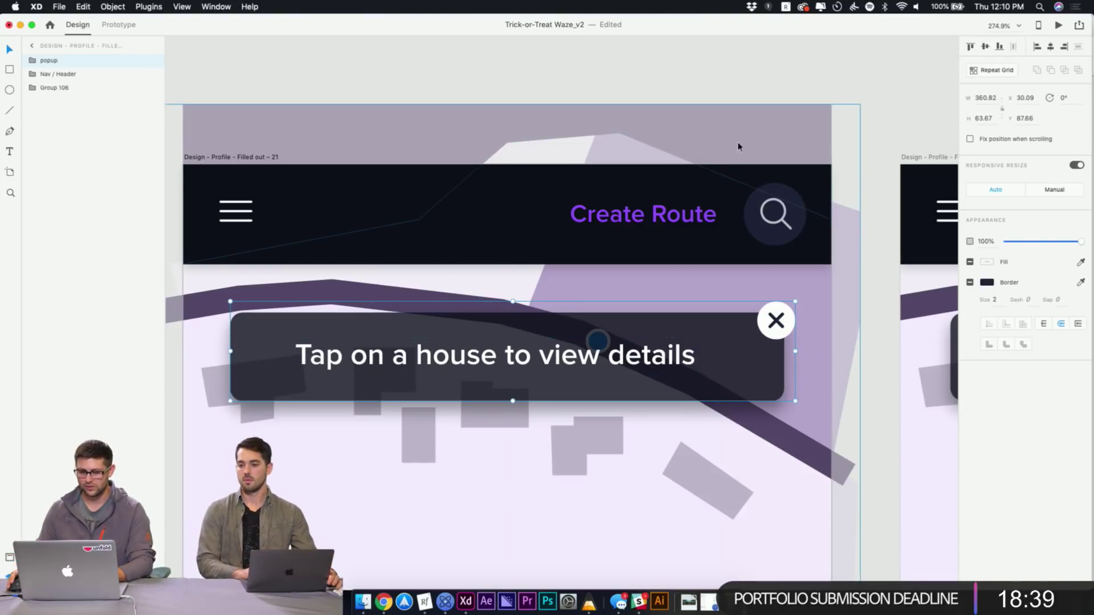
click(735, 86)
Preview the animation with the rescaled popup from artboard 20, and close the preview
scroll(734, 87, down, 8)
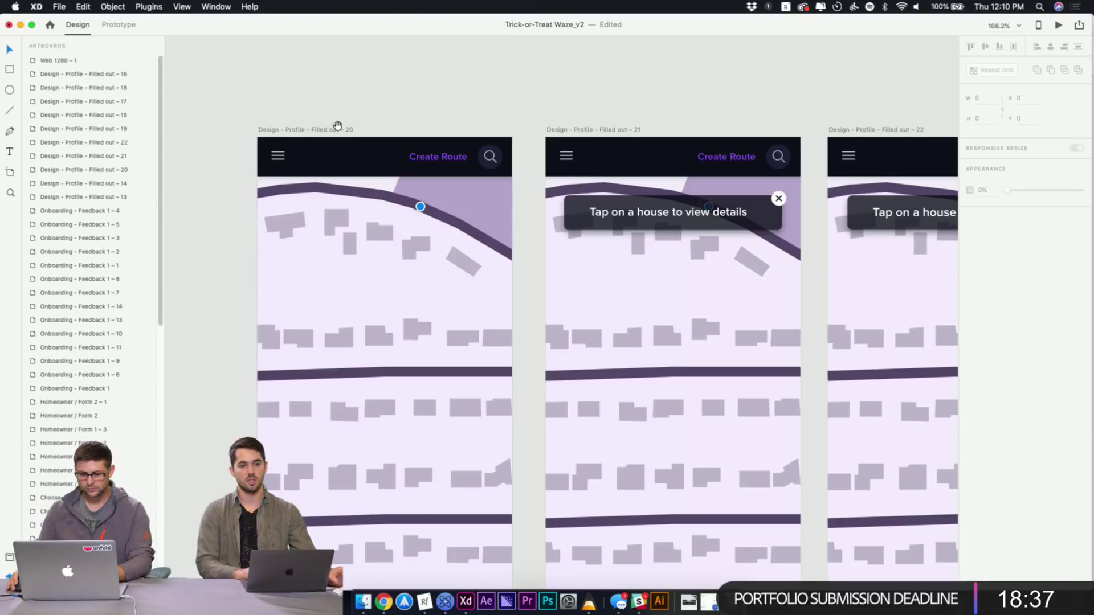
click(322, 131)
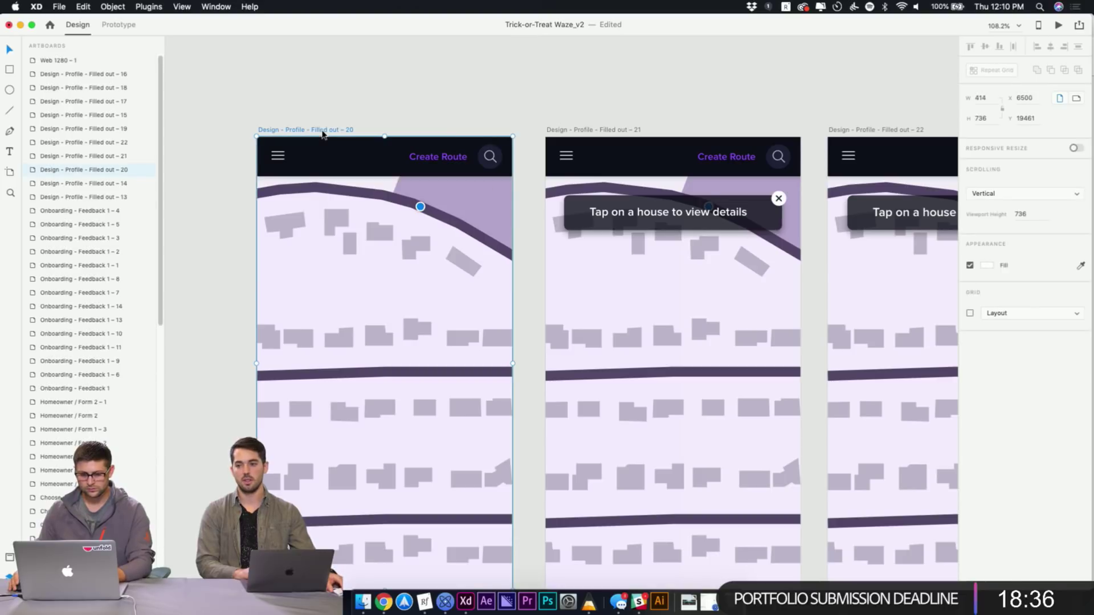
click(1057, 26)
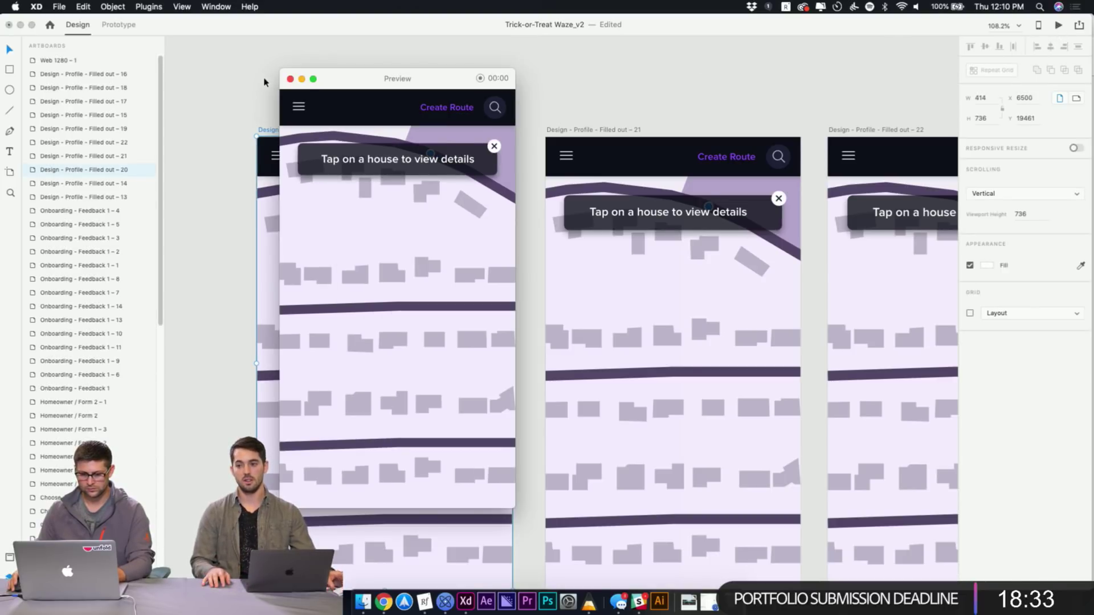
click(290, 82)
Replace the popup group on artboard 21 with a copy of the popup from artboard 22
scroll(476, 90, right, 5)
click(626, 174)
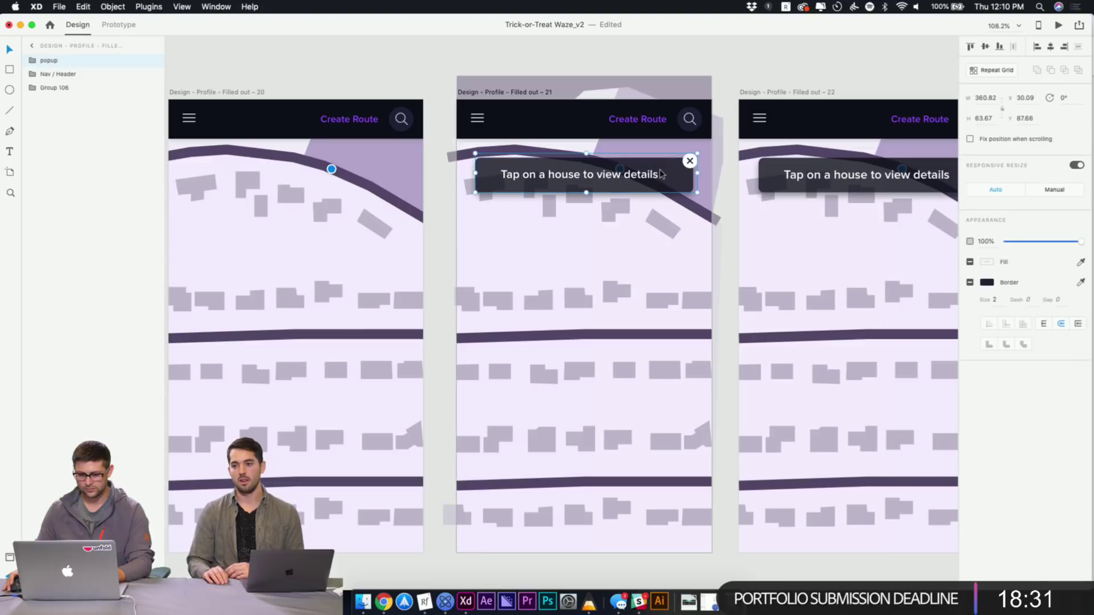
drag(773, 60, 683, 70)
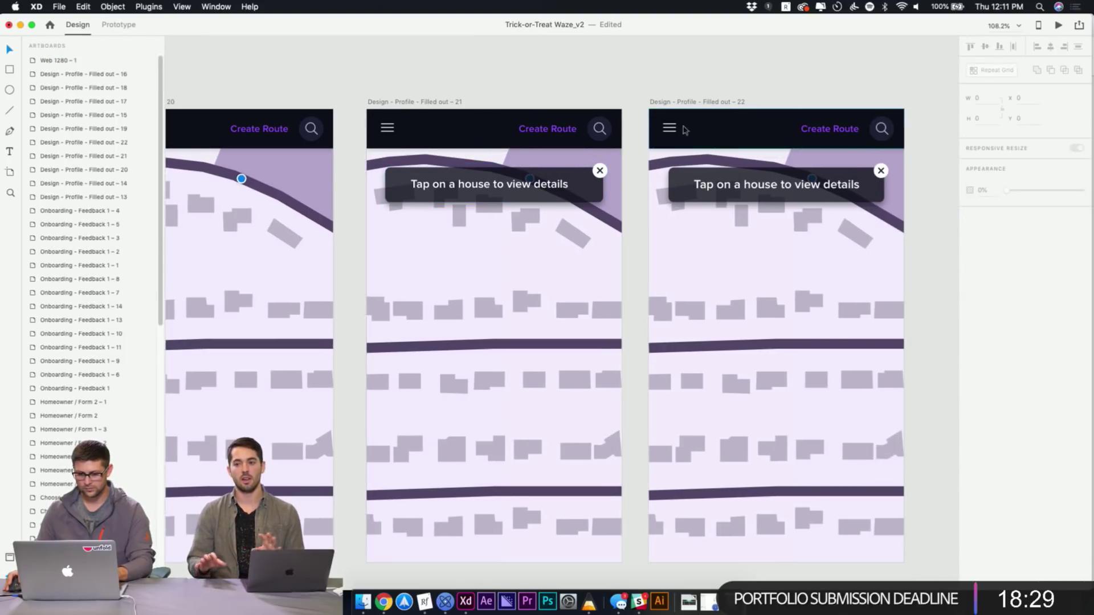
key(Delete)
click(775, 184)
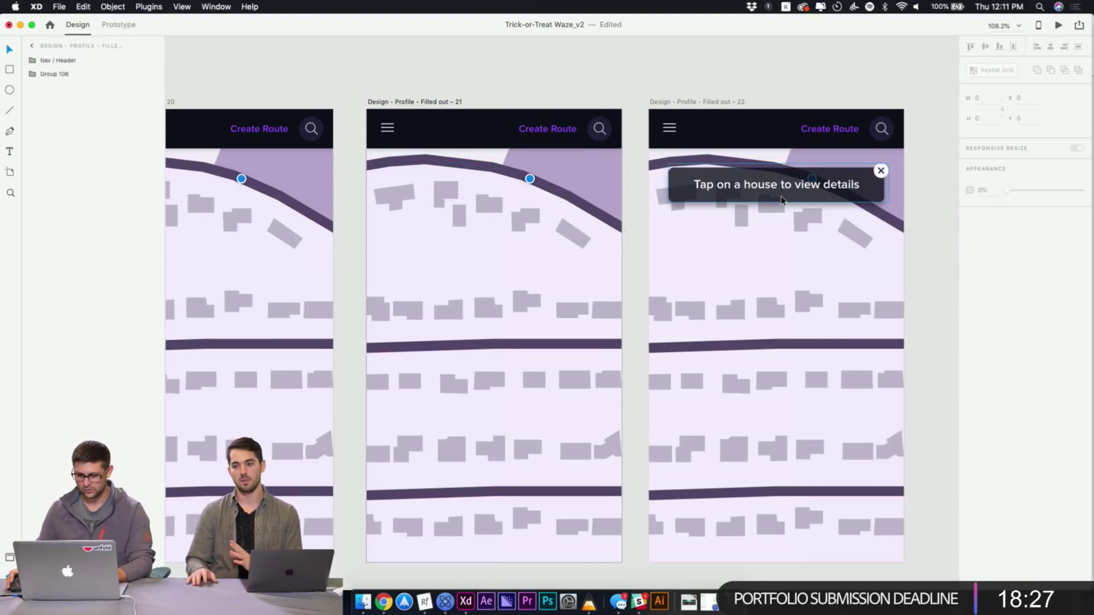
key(super+c)
click(442, 104)
key(super+v)
click(483, 86)
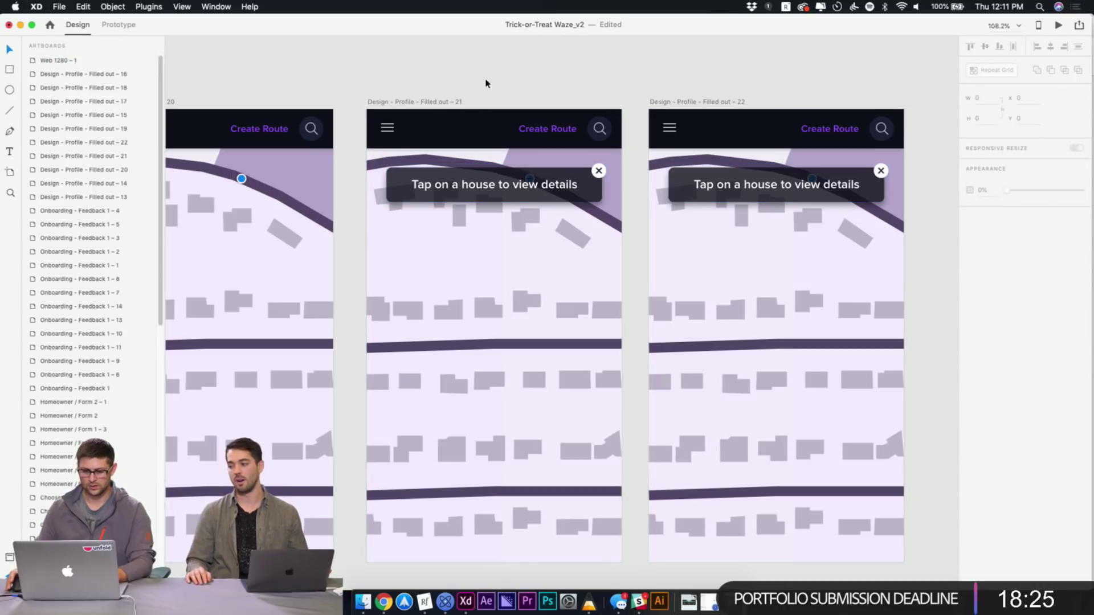
Inside the popup on artboard 21, scale up only Rectangle 153 and the c-delete icon from their center, to about X 22.6, Y 86.3
double_click(560, 179)
shift+click(599, 170)
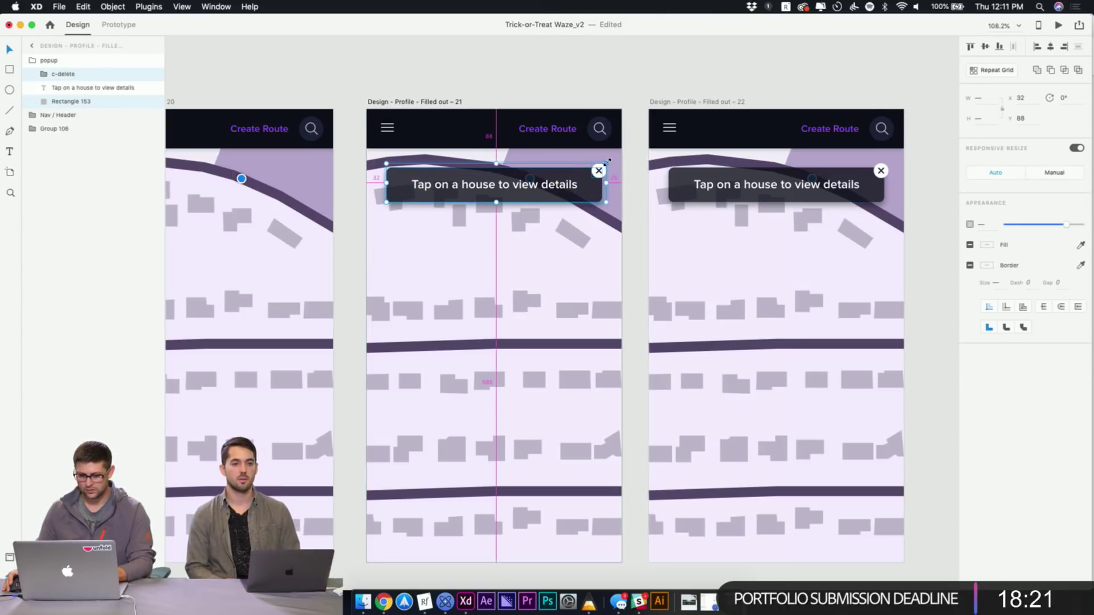
drag(607, 162, 613, 161)
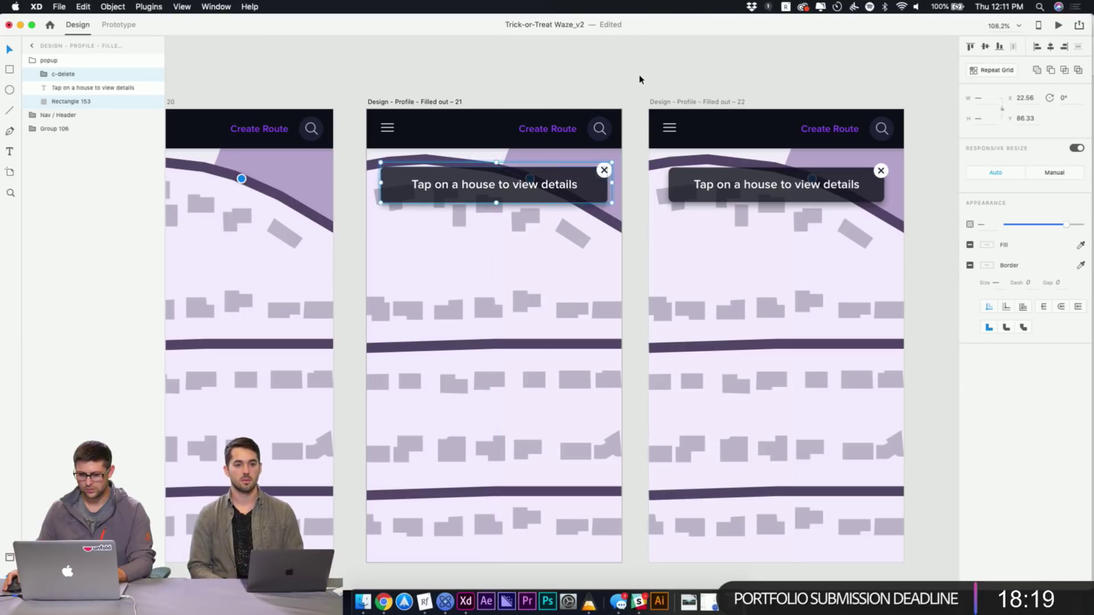
click(639, 80)
Preview the animation with the enlarged popup background from artboard 20, and close the preview
scroll(342, 228, left, 5)
click(267, 83)
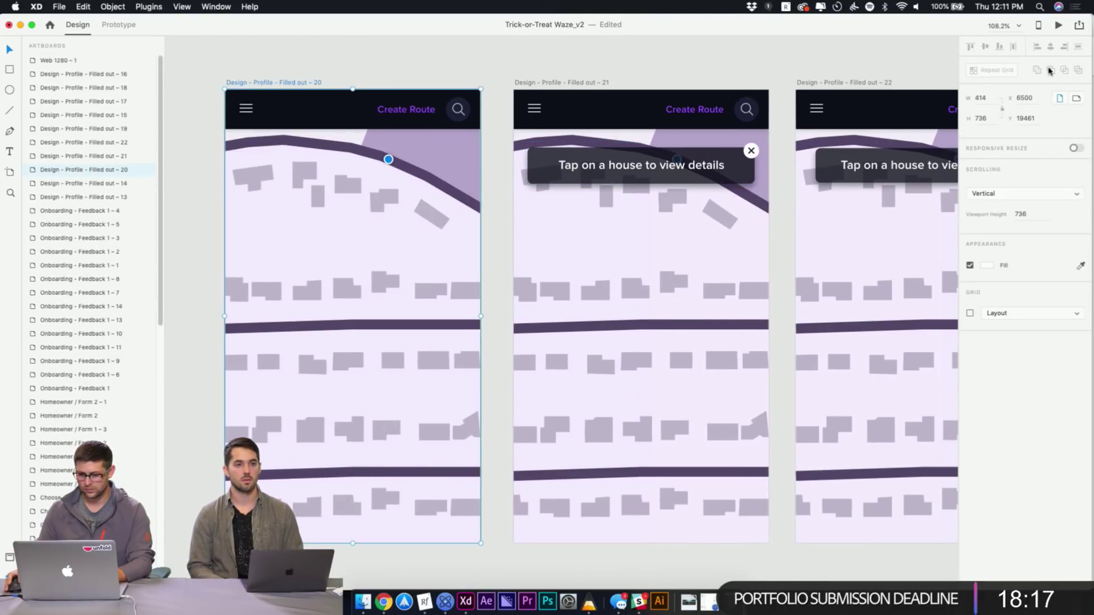
click(1058, 26)
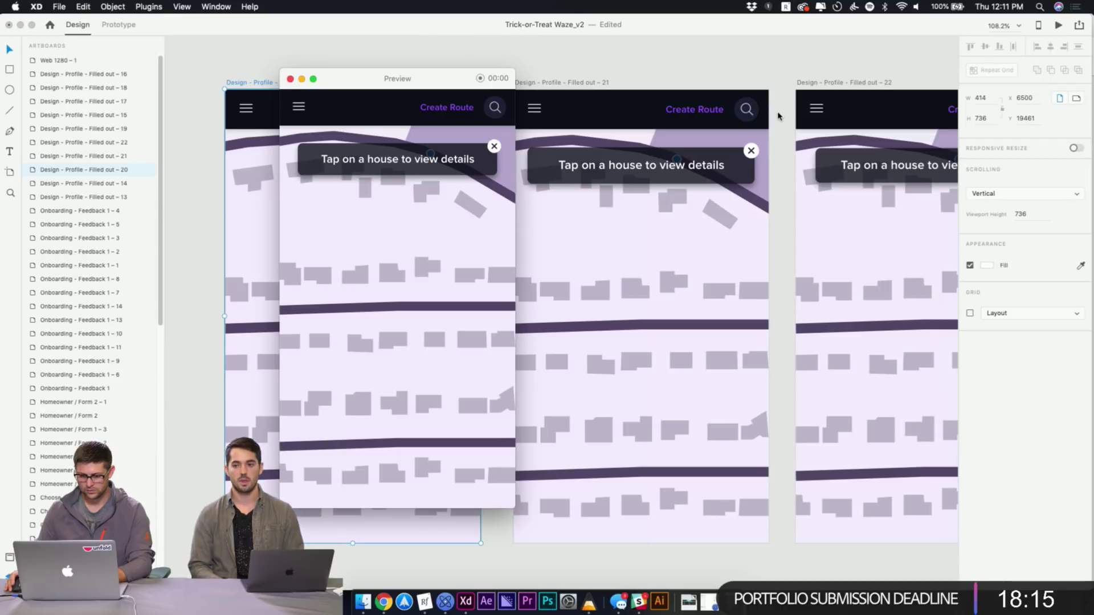
click(290, 79)
click(336, 74)
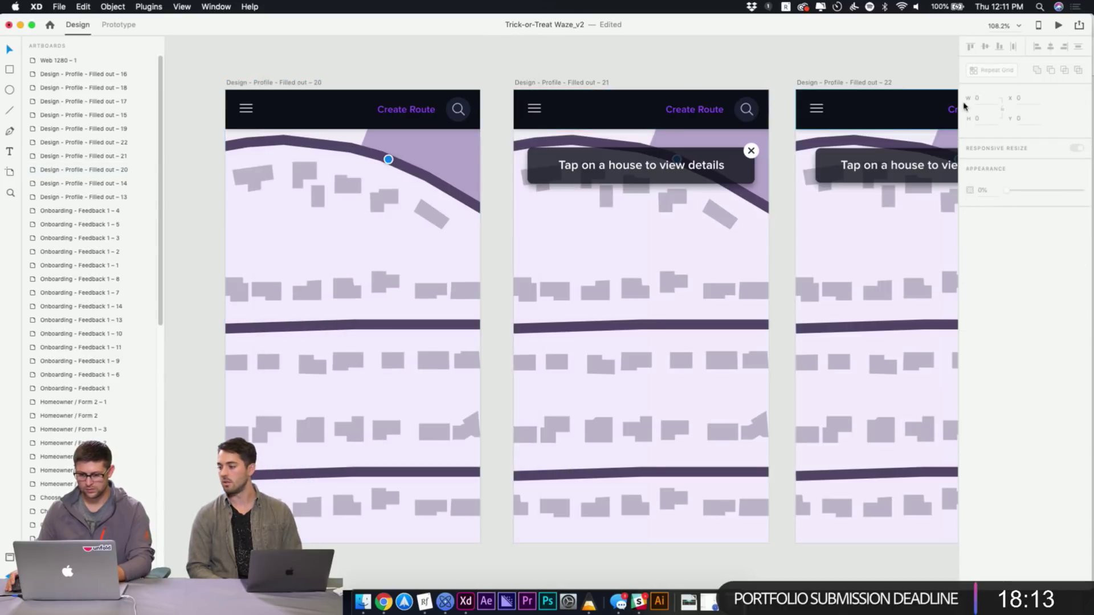
In Prototype mode, change the duration of the Auto-Animate transition from artboard 21 to artboard 22
click(526, 83)
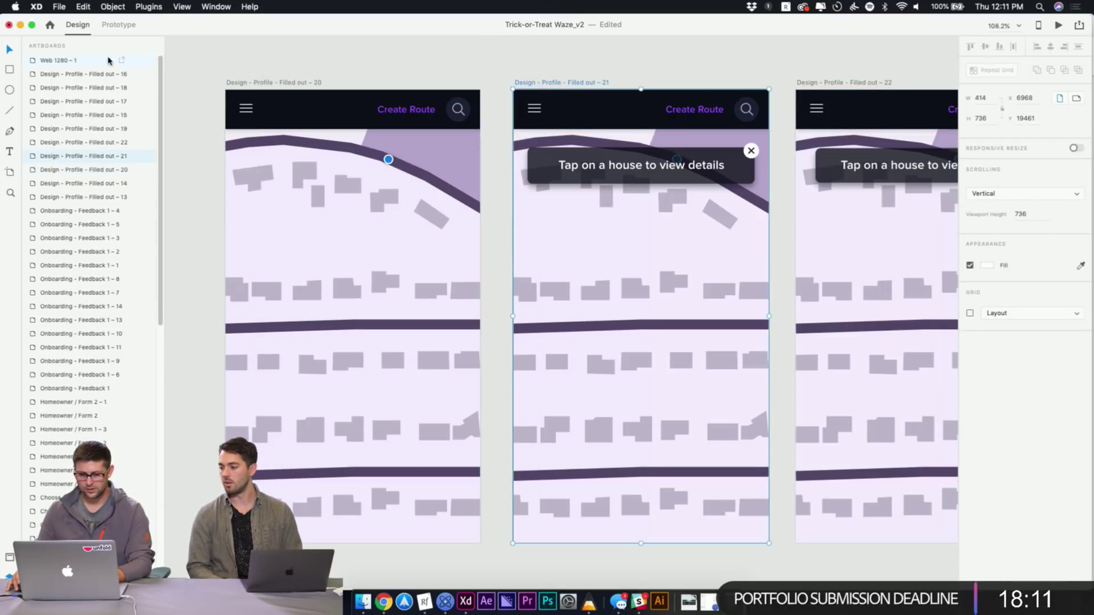
click(119, 25)
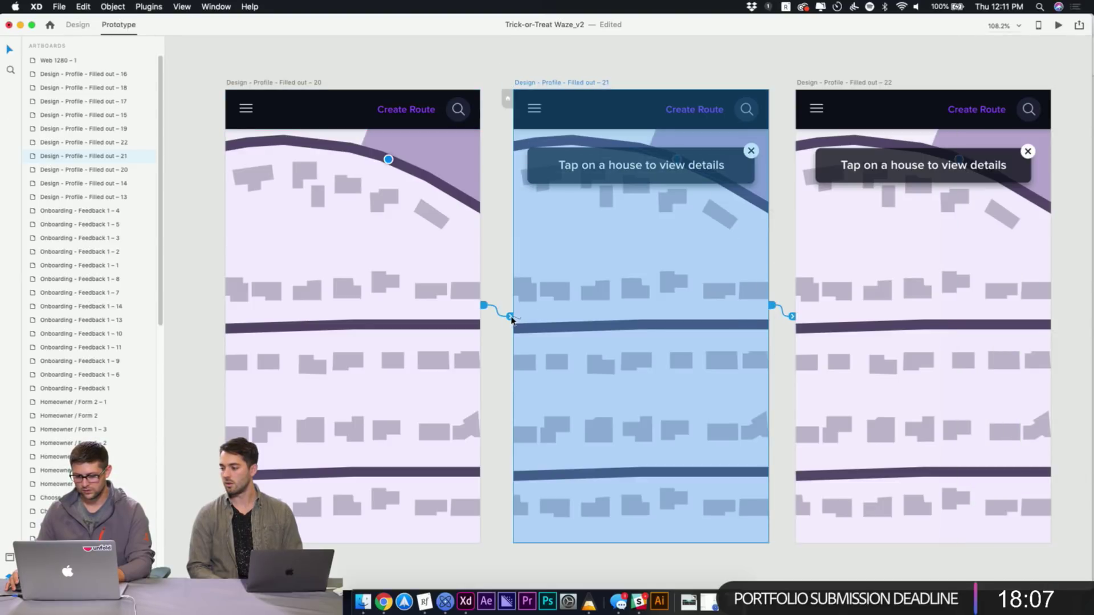
click(772, 305)
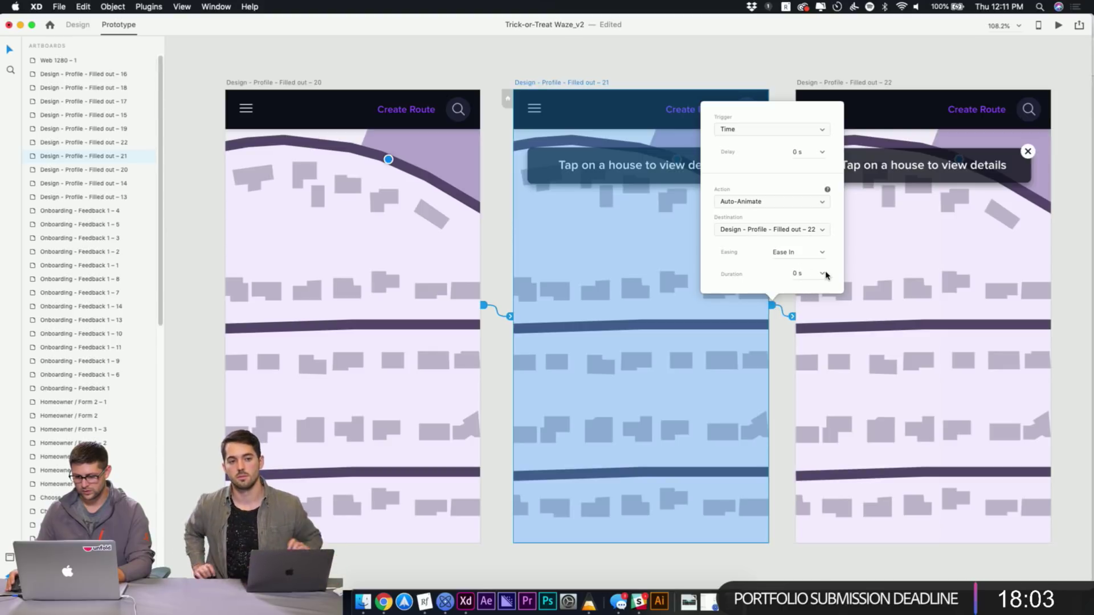
click(825, 275)
click(800, 297)
click(763, 64)
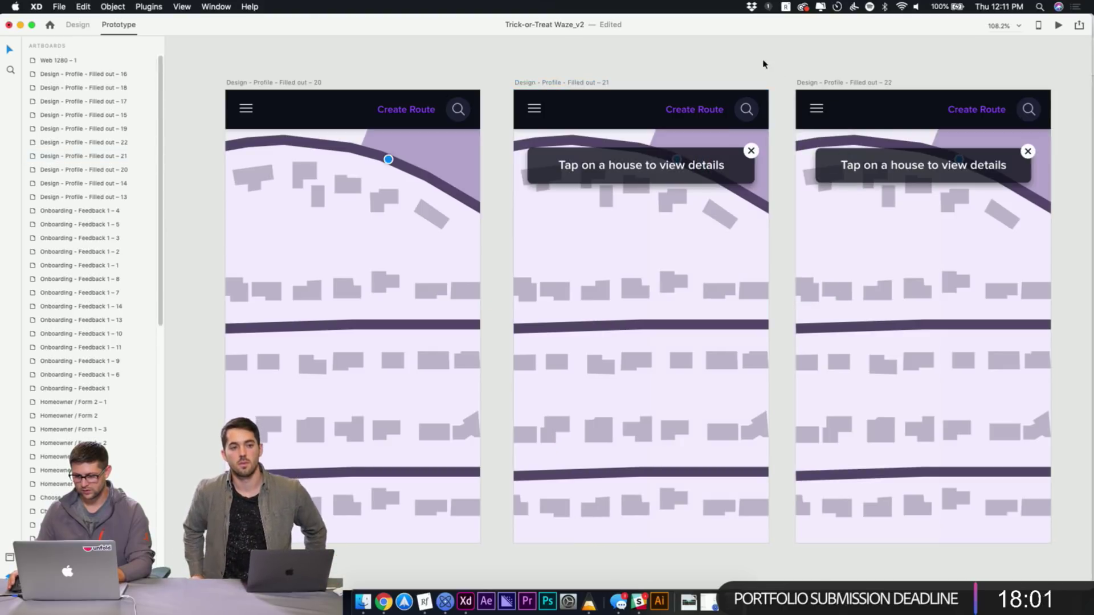
Preview the popup animation from artboard 20 with the changed transition duration, and close the preview
click(277, 83)
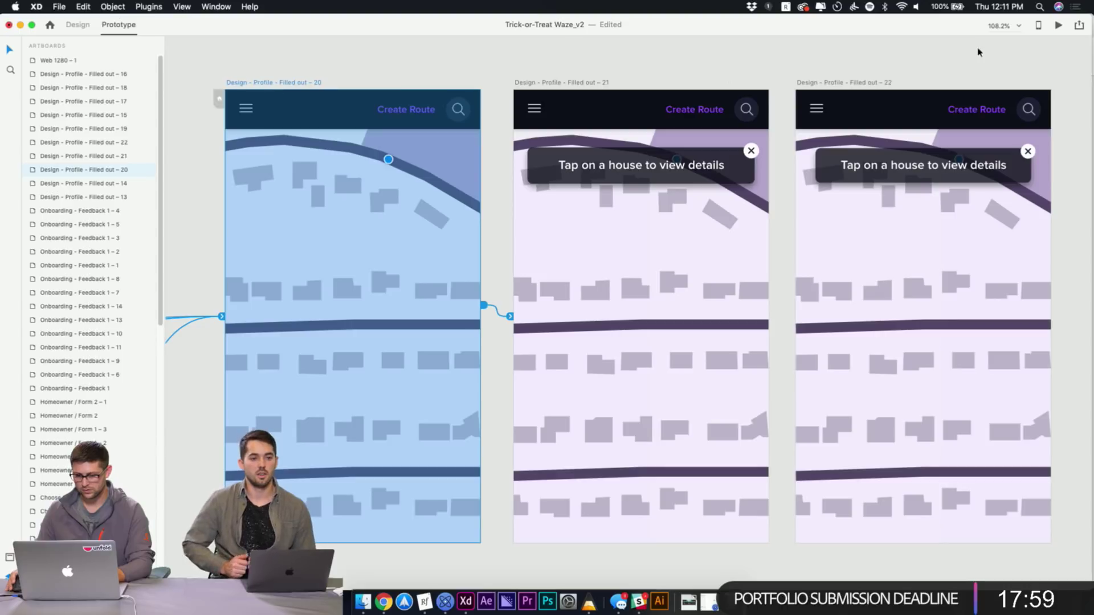
click(1058, 26)
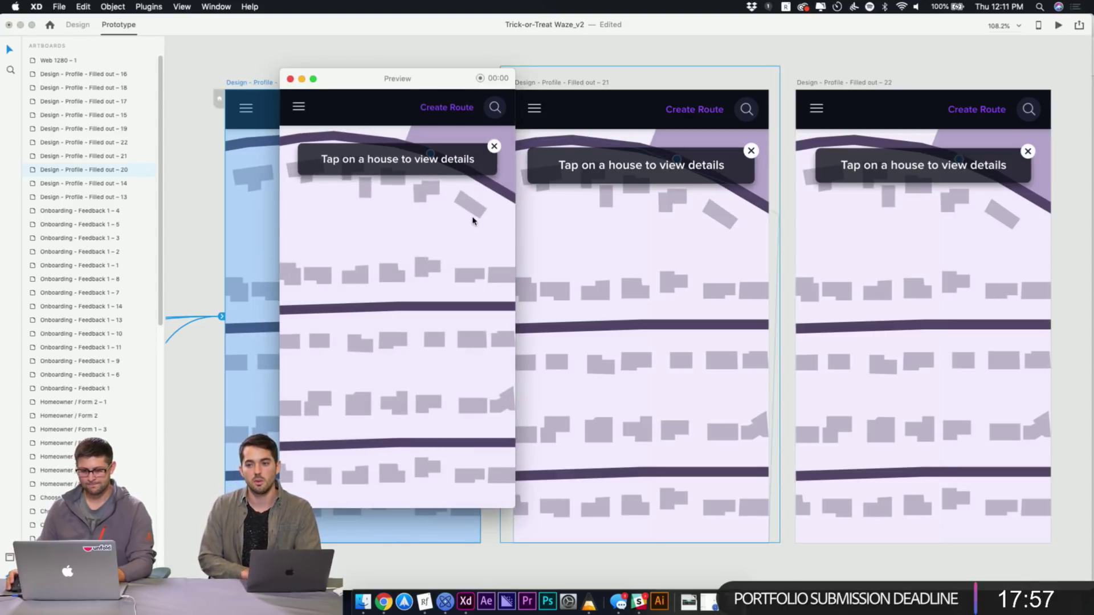
click(290, 79)
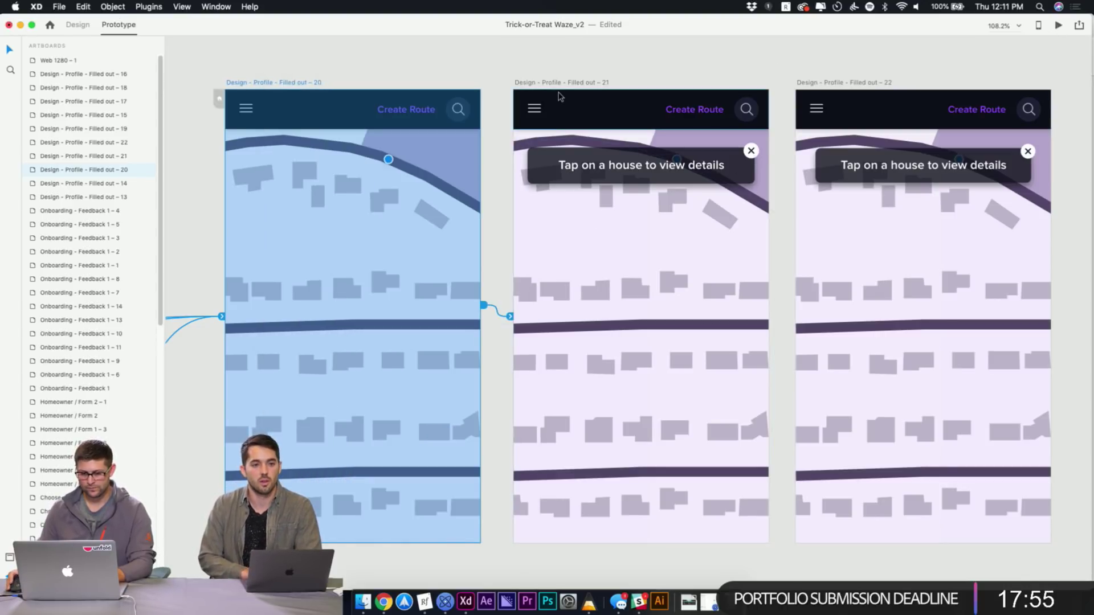
Readjust the duration of the timed Auto-Animate transition from artboard 21 to artboard 22
click(558, 83)
click(773, 308)
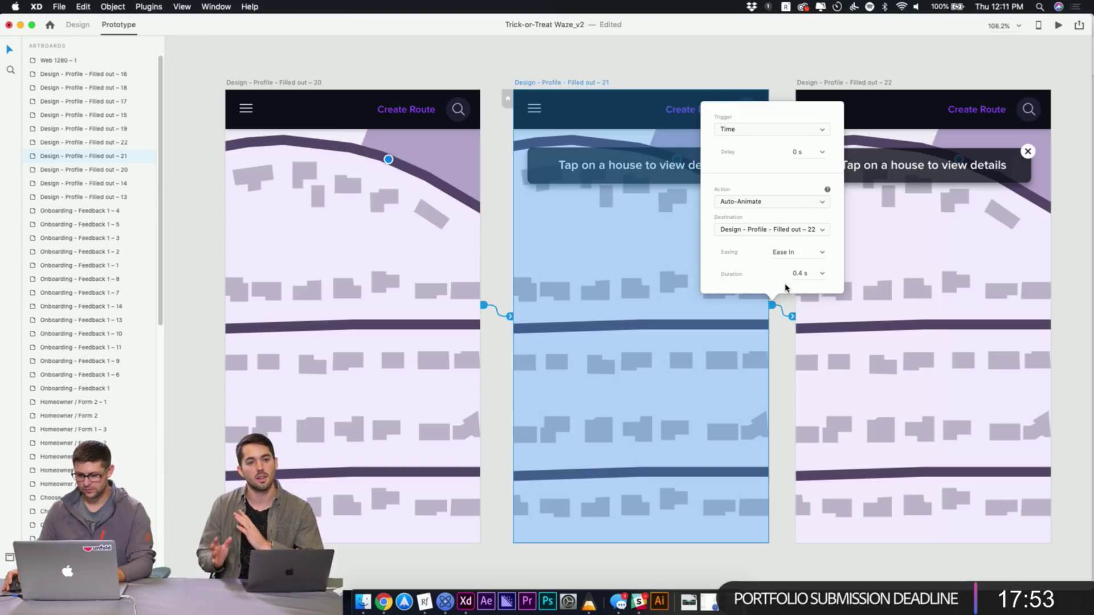
click(822, 276)
click(801, 285)
click(428, 73)
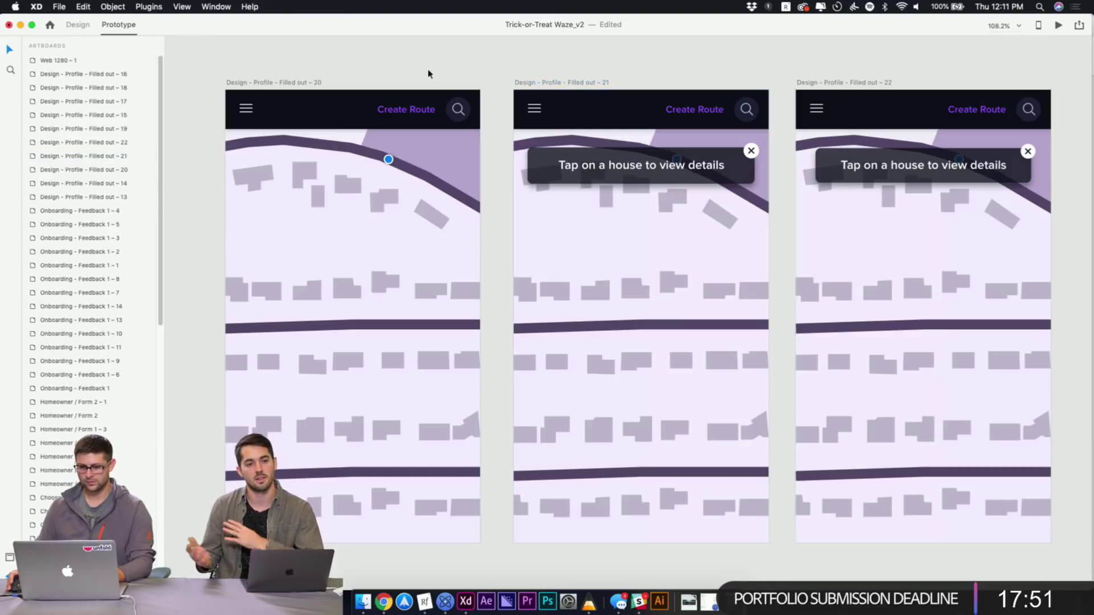
Preview the popup's new transition timing starting from artboard 20, and close the preview
click(262, 84)
click(1055, 25)
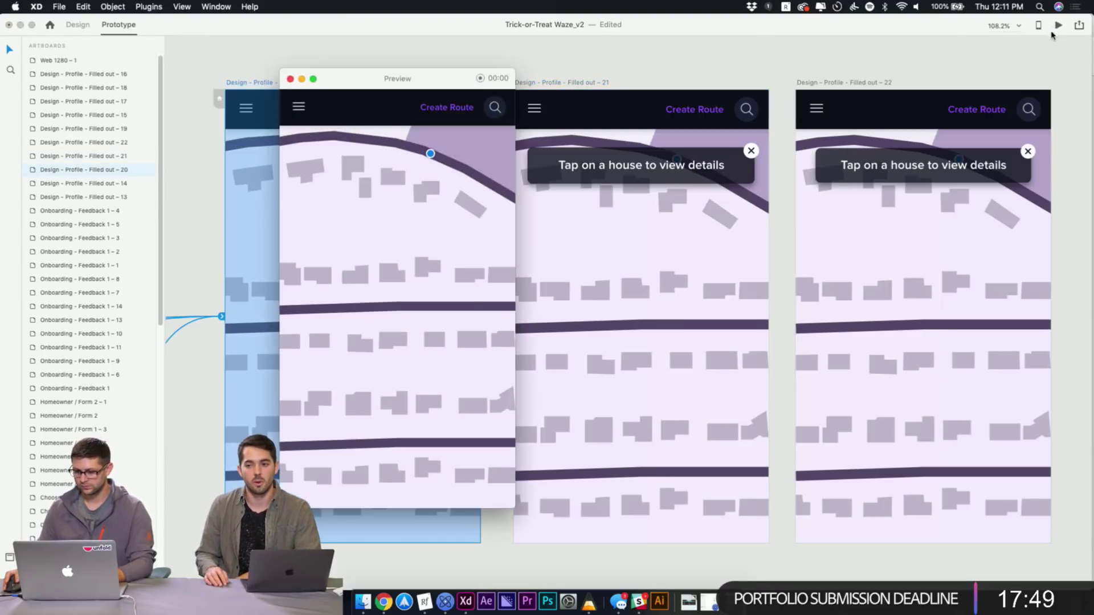
click(291, 80)
In Design mode, group the popup text on artboard 21 and scale the group up to about 283 by 25
double_click(719, 159)
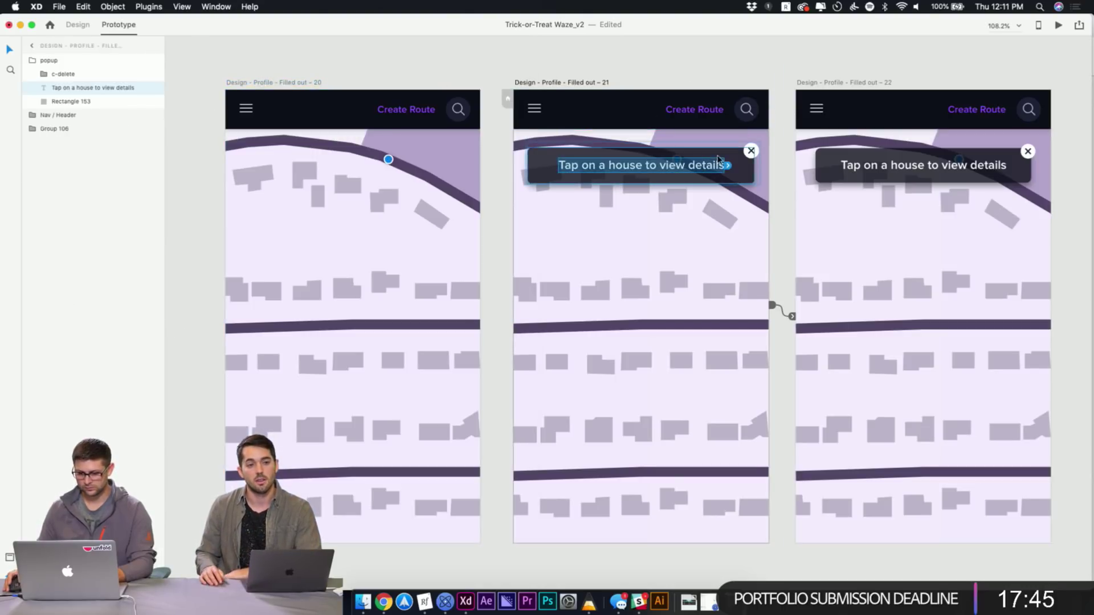
key(ctrl+Tab)
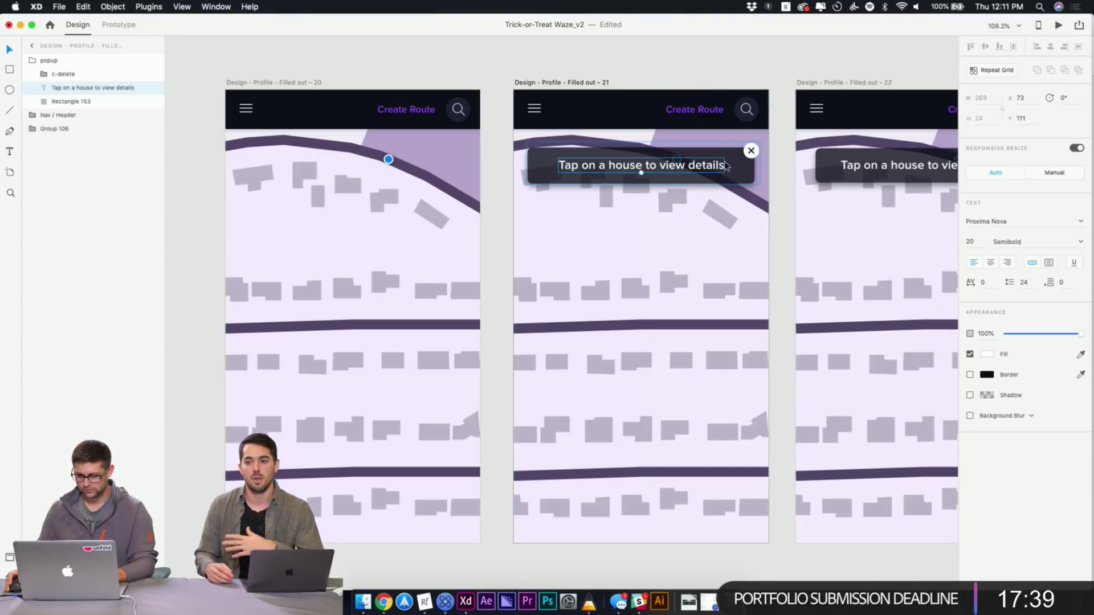
key(super+g)
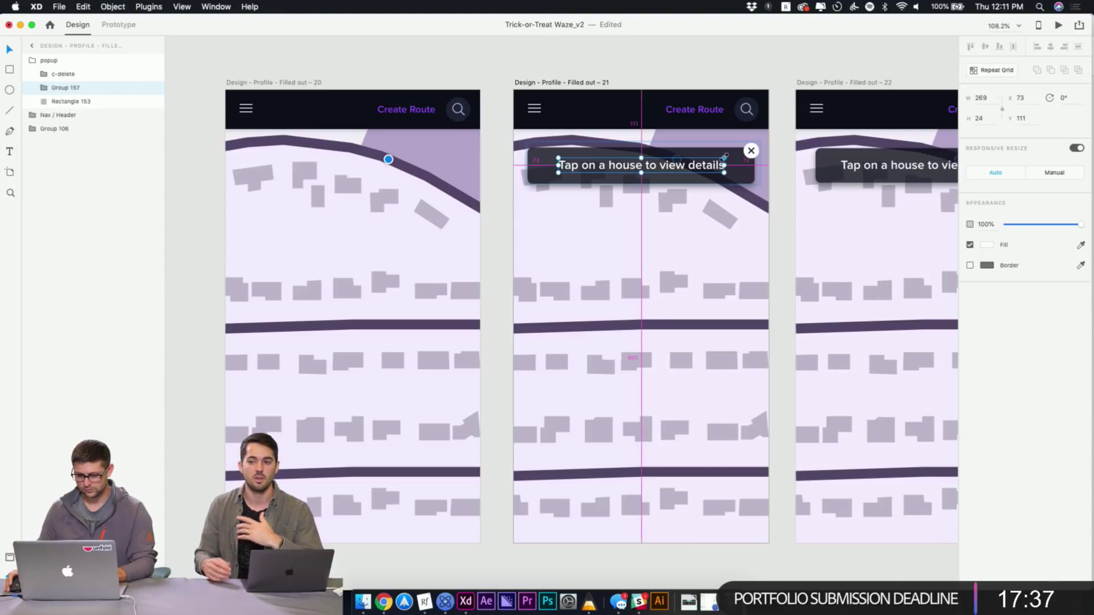
drag(730, 155, 730, 155)
key(super+z)
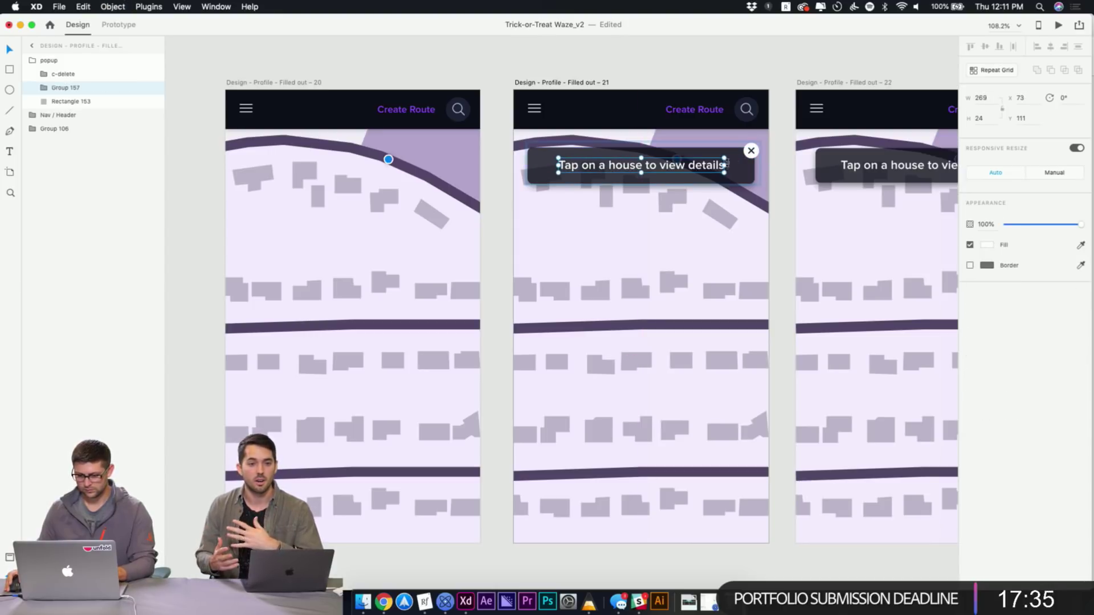
key(z)
drag(774, 121, 519, 218)
key(v)
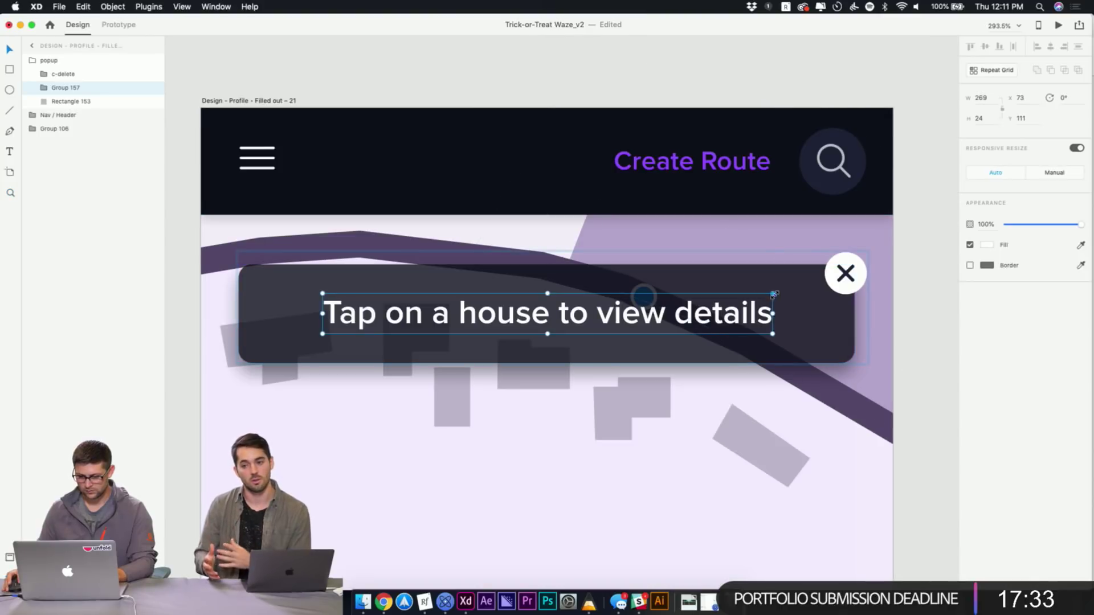
drag(772, 295, 791, 290)
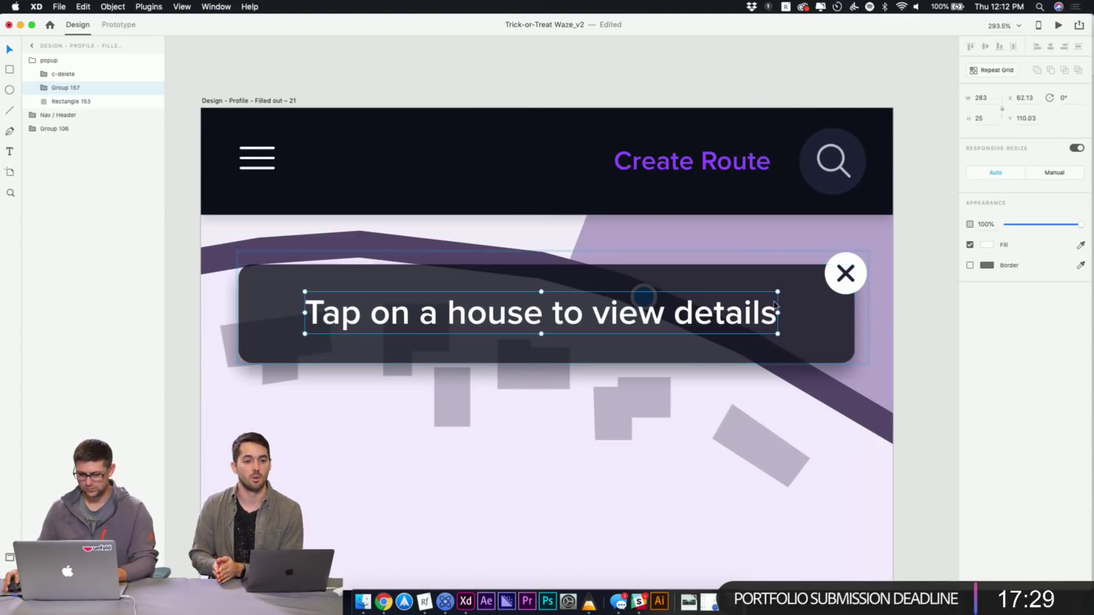
Preview the popup animation with the enlarged text twice from artboard 20, closing the preview each time
scroll(757, 307, down, 5)
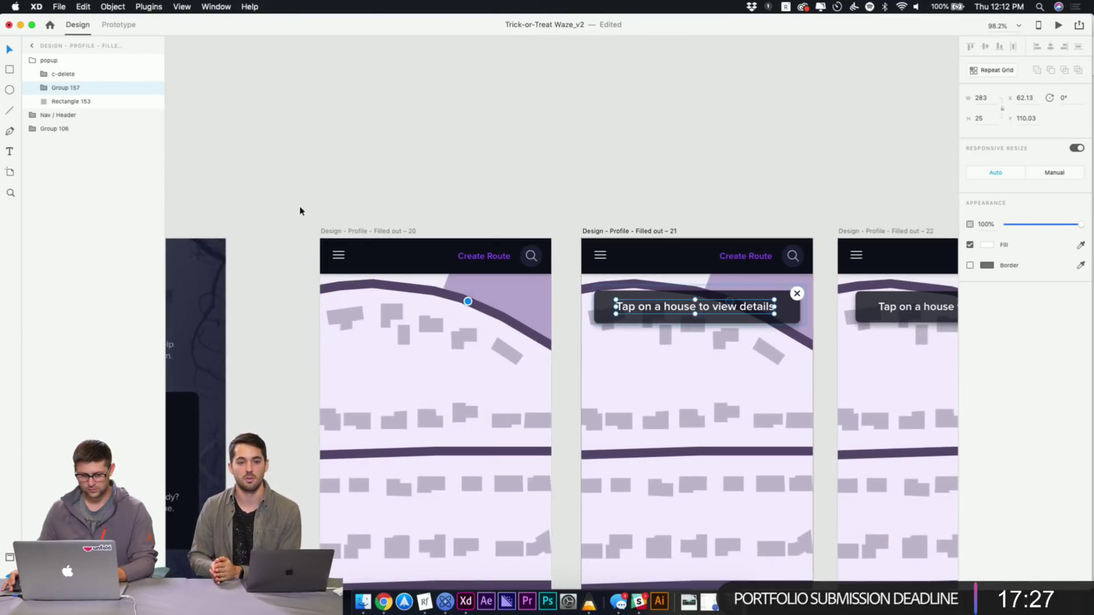
click(652, 180)
scroll(652, 188, right, 5)
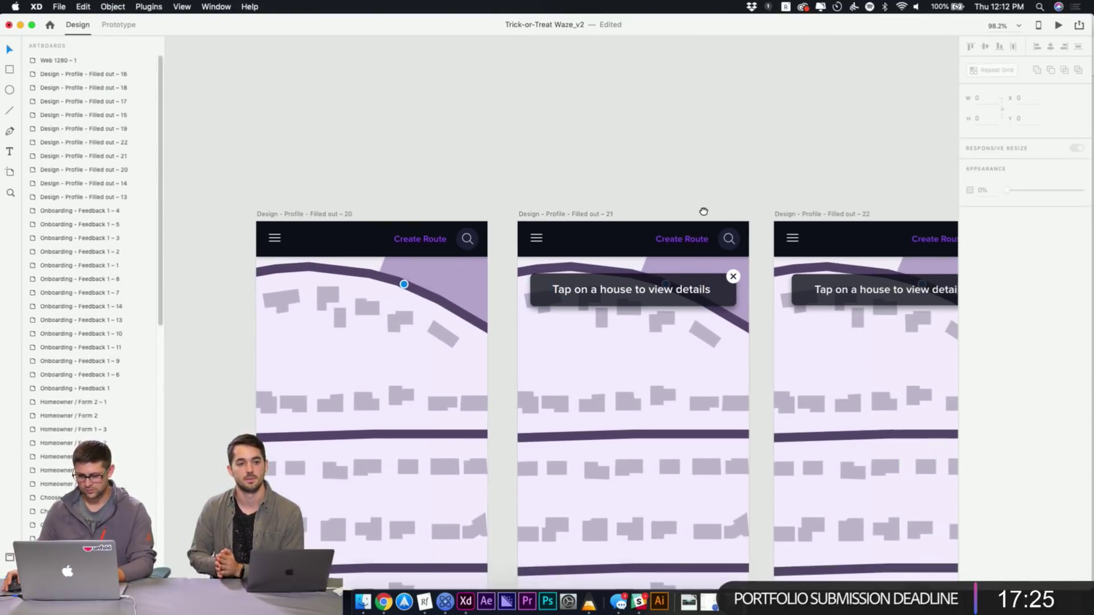
click(336, 209)
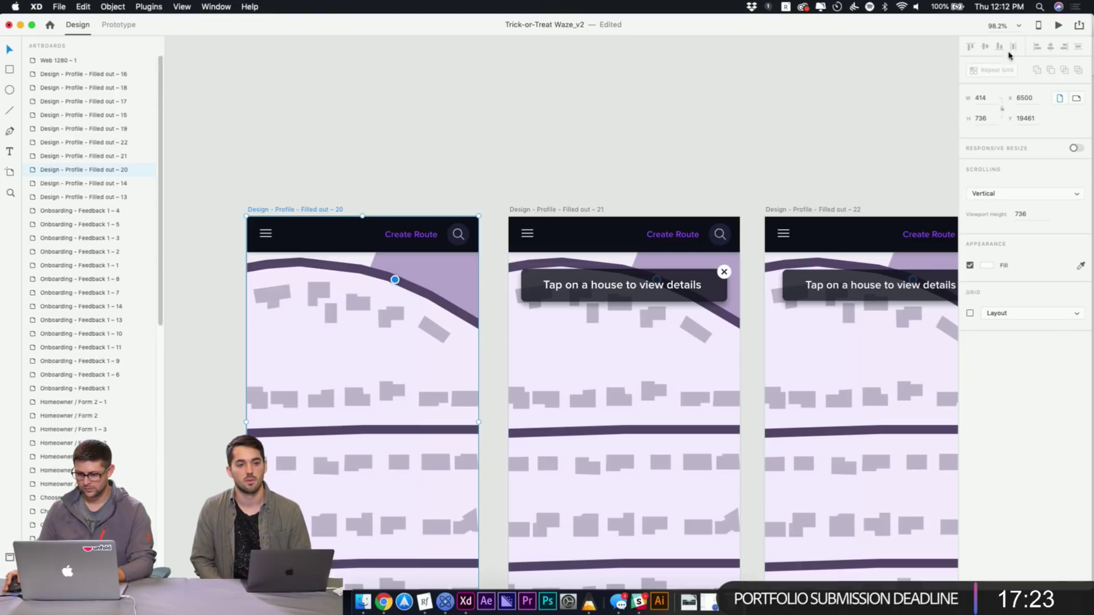
click(1059, 26)
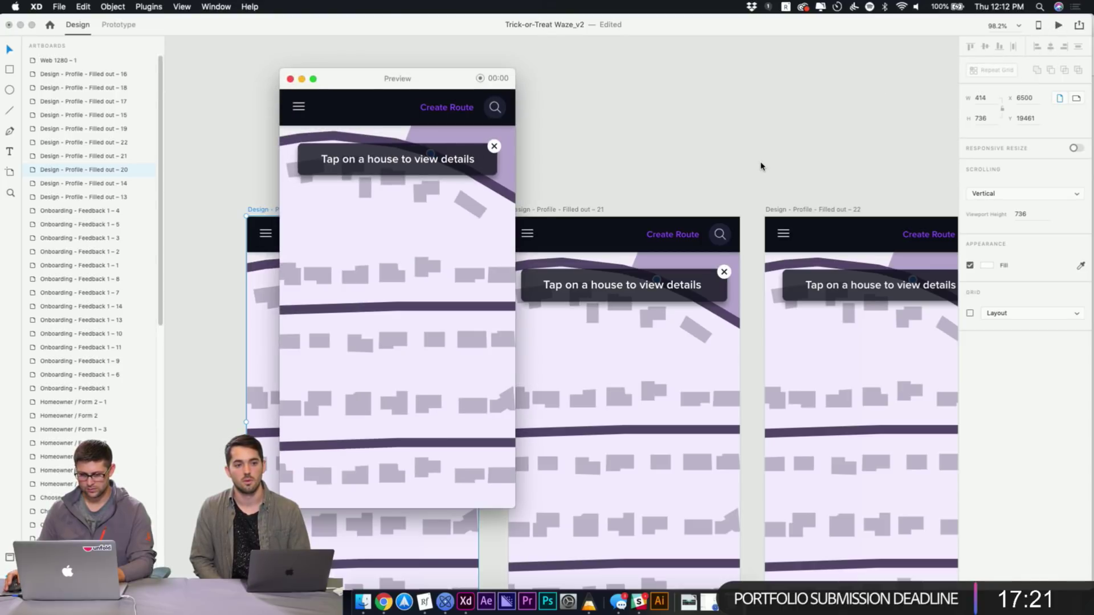
click(290, 80)
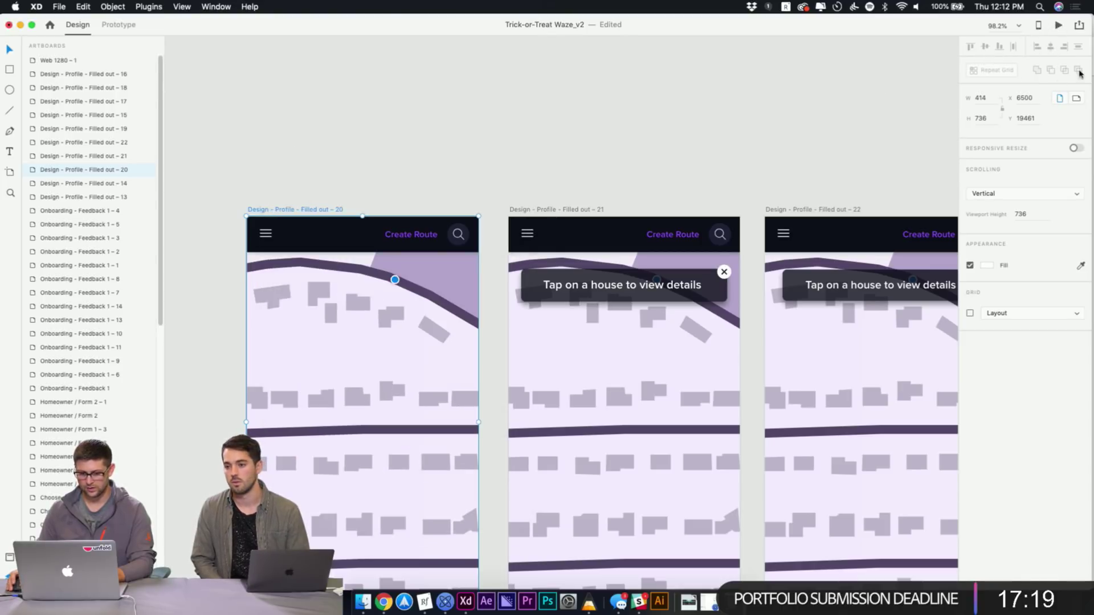
click(1059, 26)
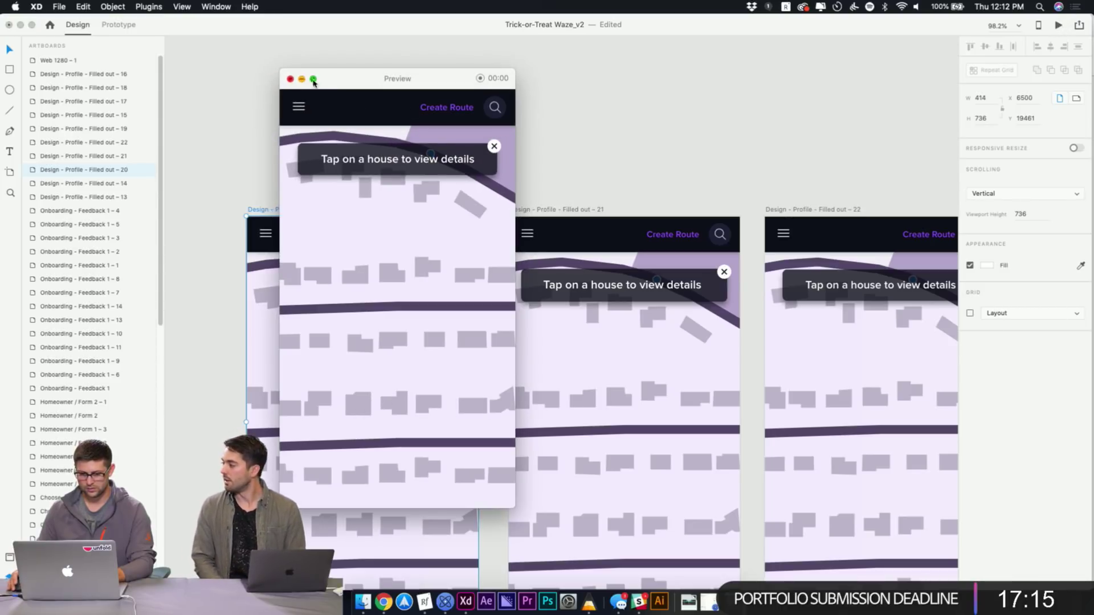
click(288, 79)
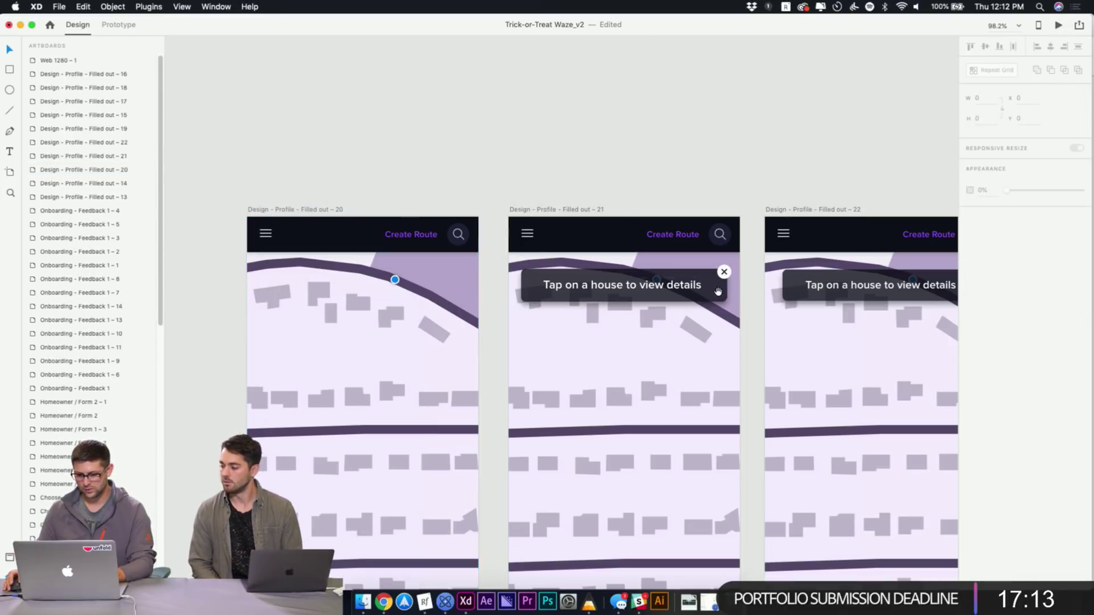
Compare the popup and its close icon across artboards 20, 21 and 22
scroll(581, 182, right, 5)
scroll(581, 183, down, 3)
scroll(517, 238, left, 3)
scroll(516, 238, down, 1)
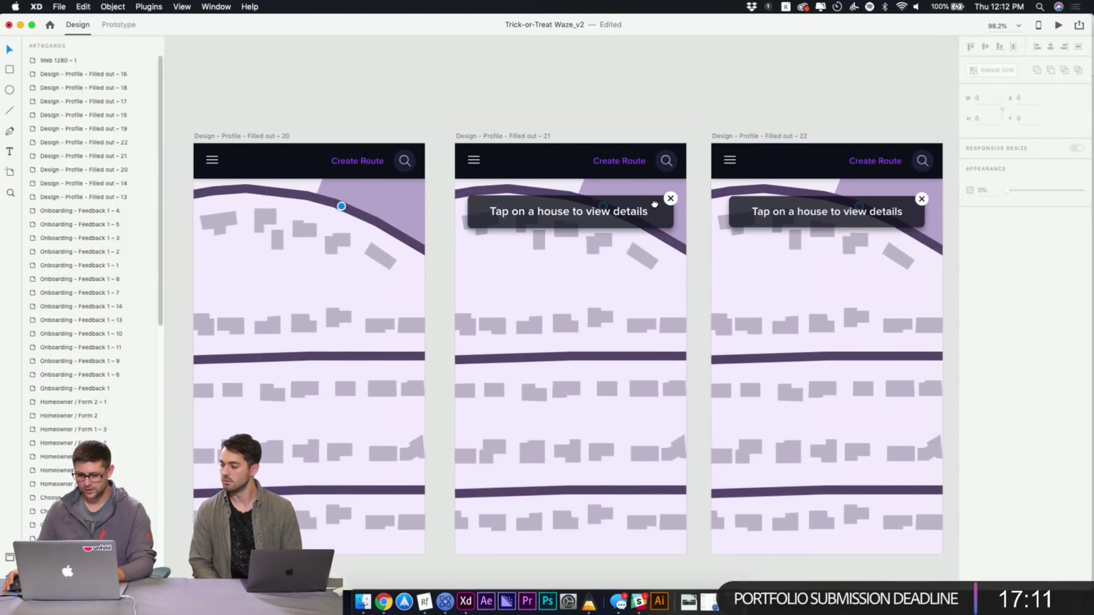
scroll(627, 216, right, 1)
click(874, 208)
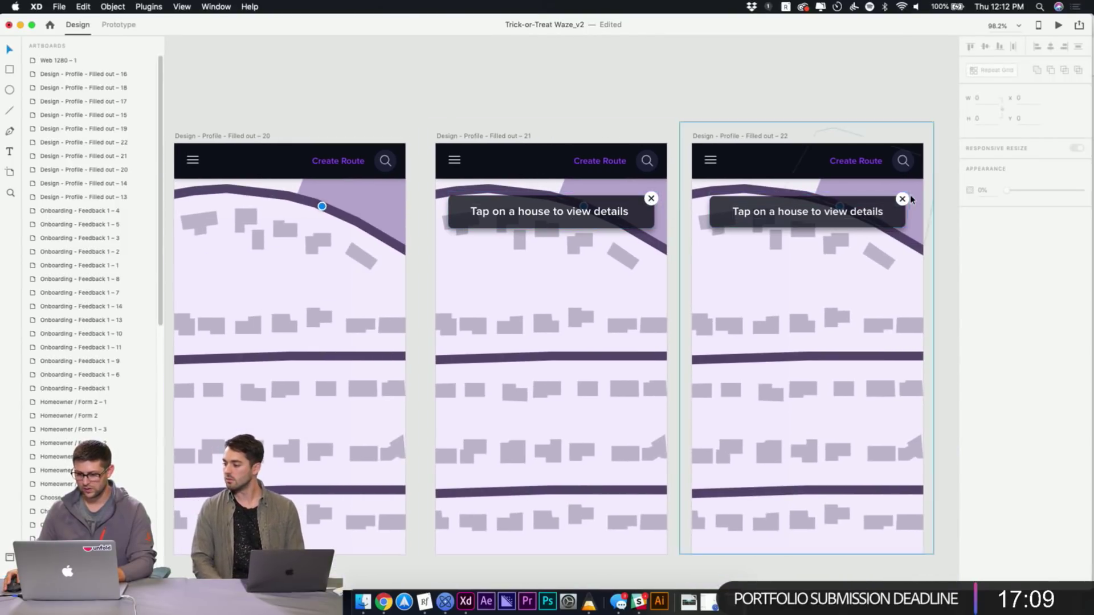
scroll(799, 207, right, 3)
scroll(799, 208, down, 1)
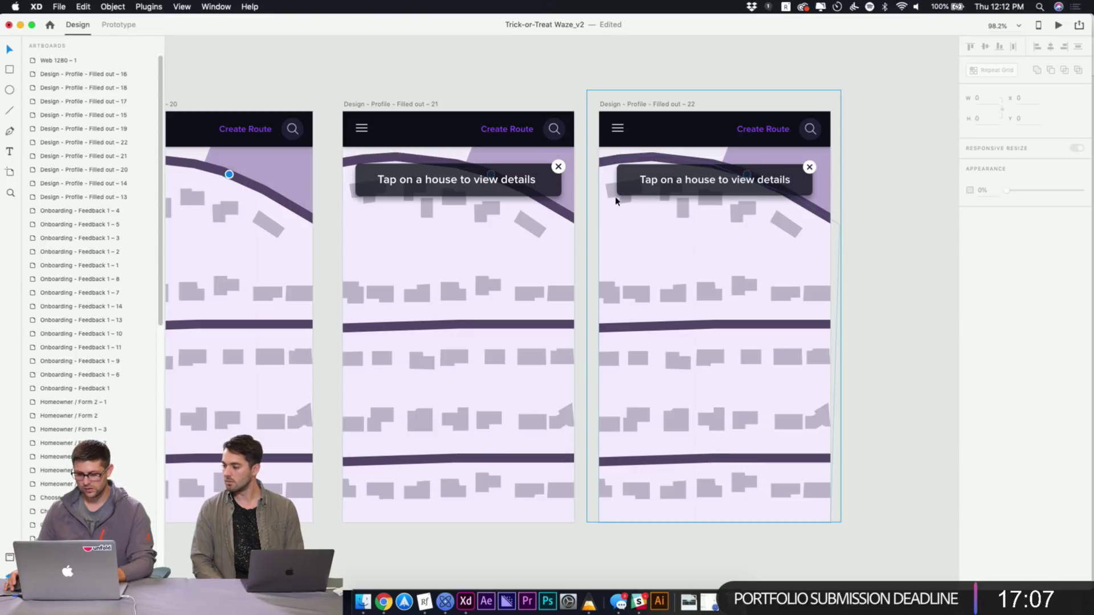
click(587, 81)
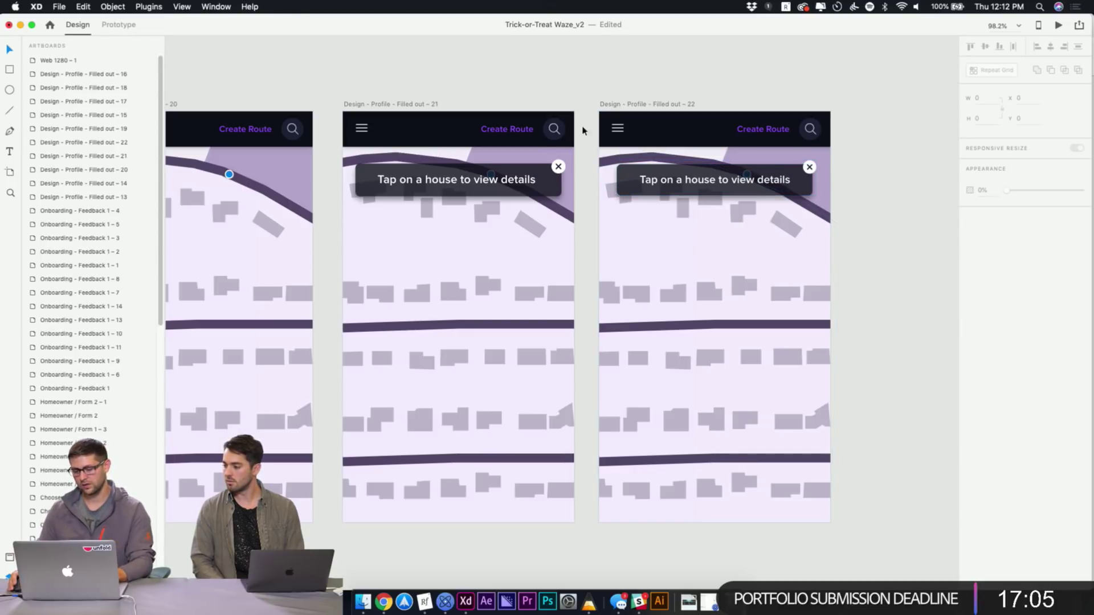
scroll(589, 185, down, 5)
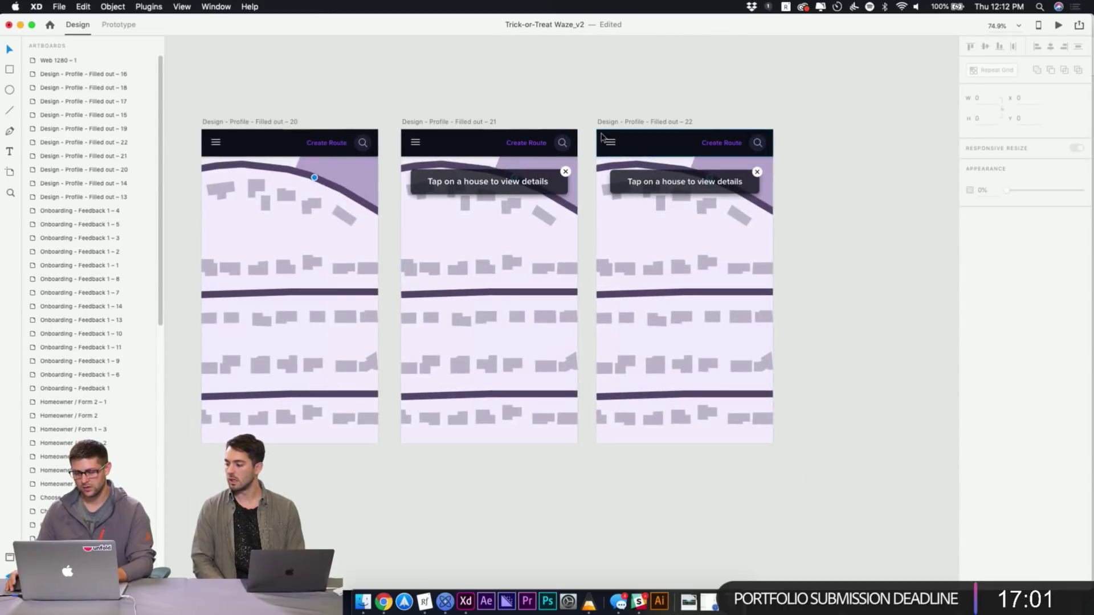
scroll(587, 148, left, 3)
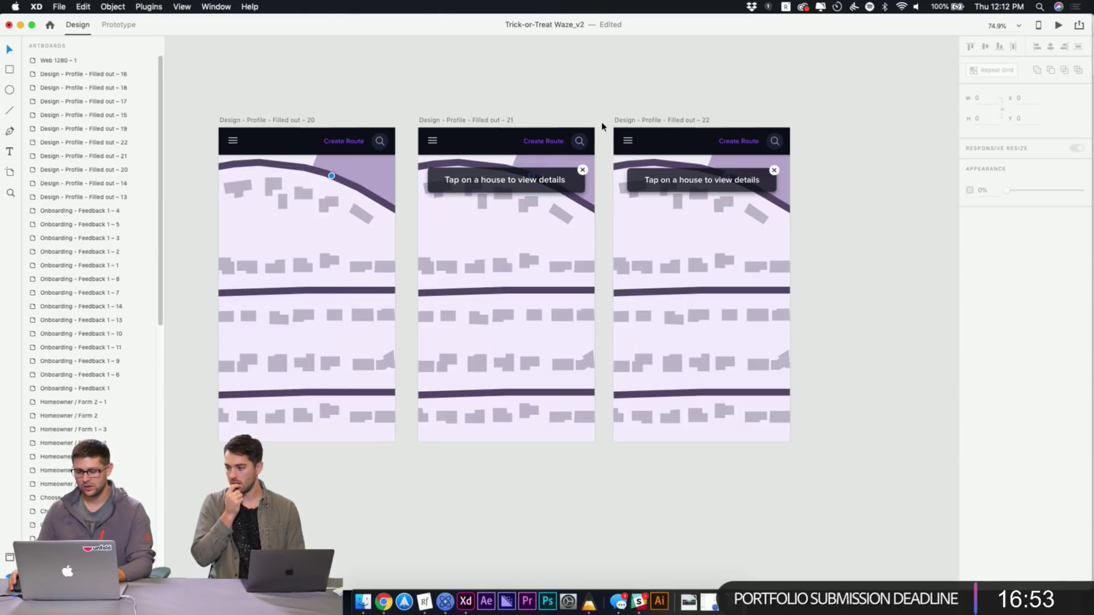
Set the opacity of the c-delete icon in artboard 21's popup to 0%
double_click(582, 170)
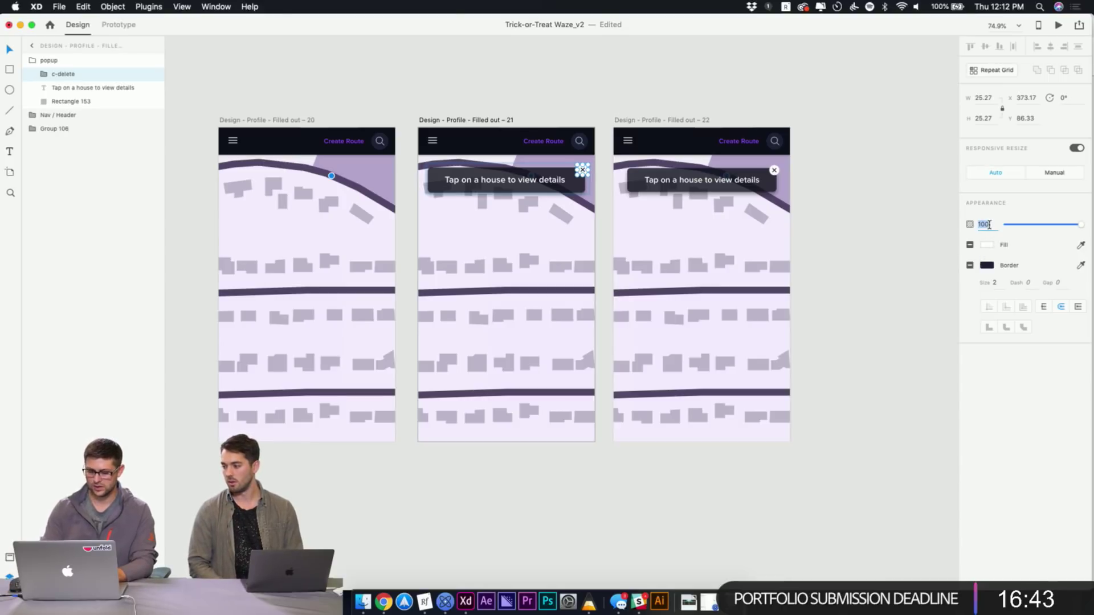
text(0)
click(481, 103)
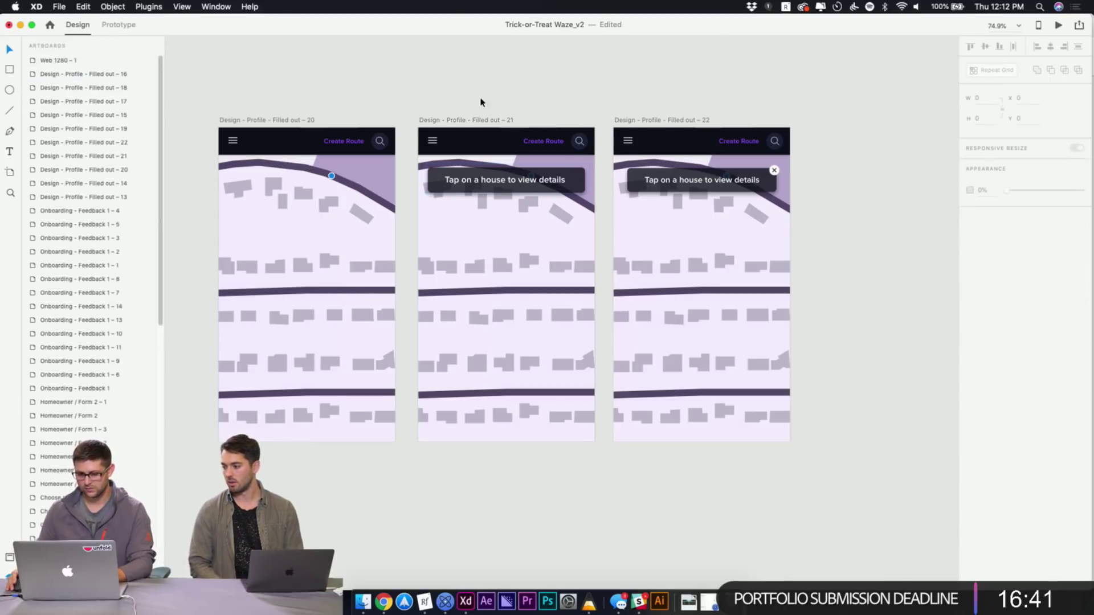
Preview the popup animation with the hidden close icon twice from artboard 20, closing the preview each time
click(296, 121)
click(1059, 27)
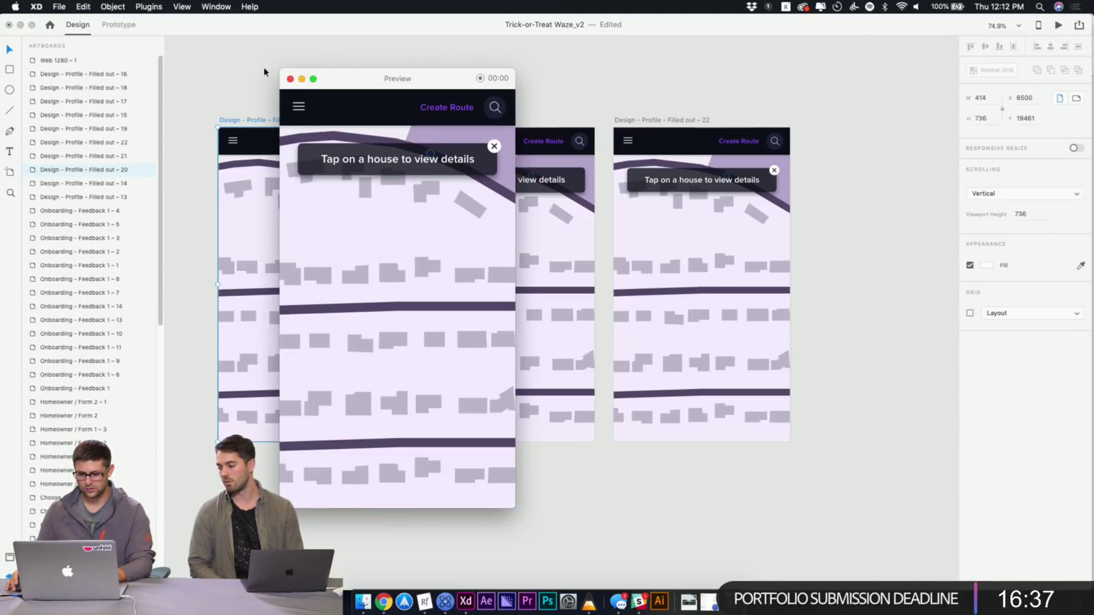
click(291, 80)
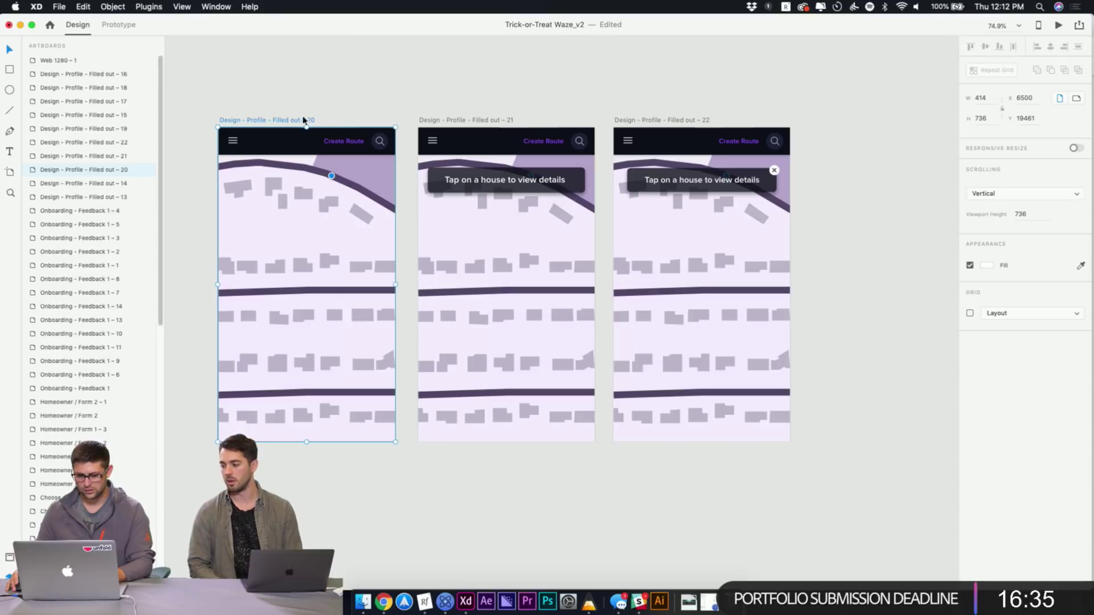
click(1058, 25)
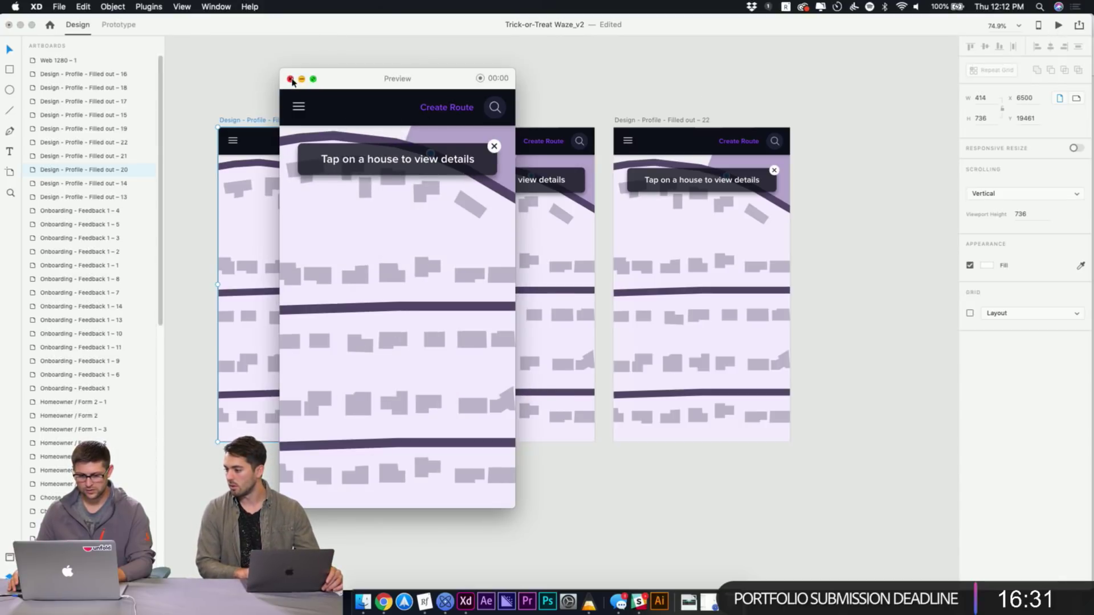
click(291, 80)
Undo the opacity change on the c-delete icon in artboard 21's popup
click(582, 173)
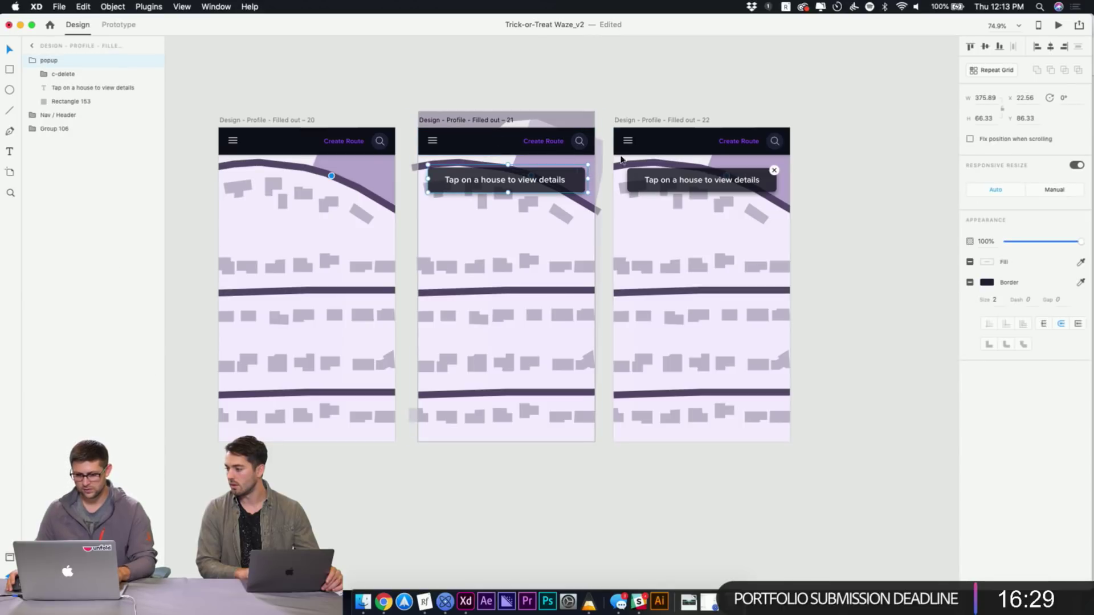
key(Escape)
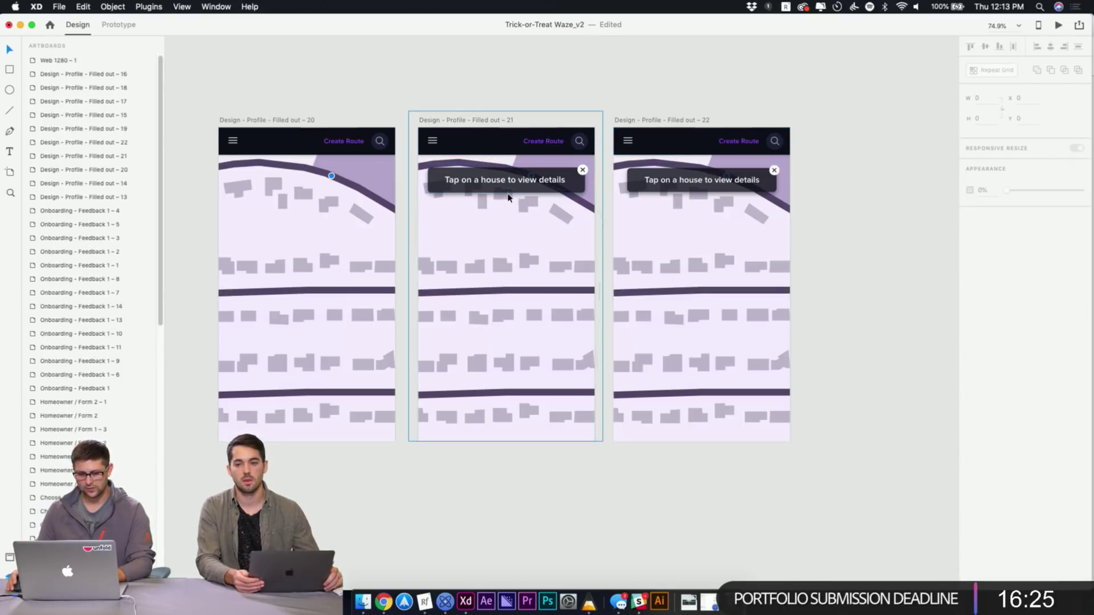
Duplicate artboard 20 and place the copy beyond artboard 22, at about X 7979, Y 19461
key(super+minus)
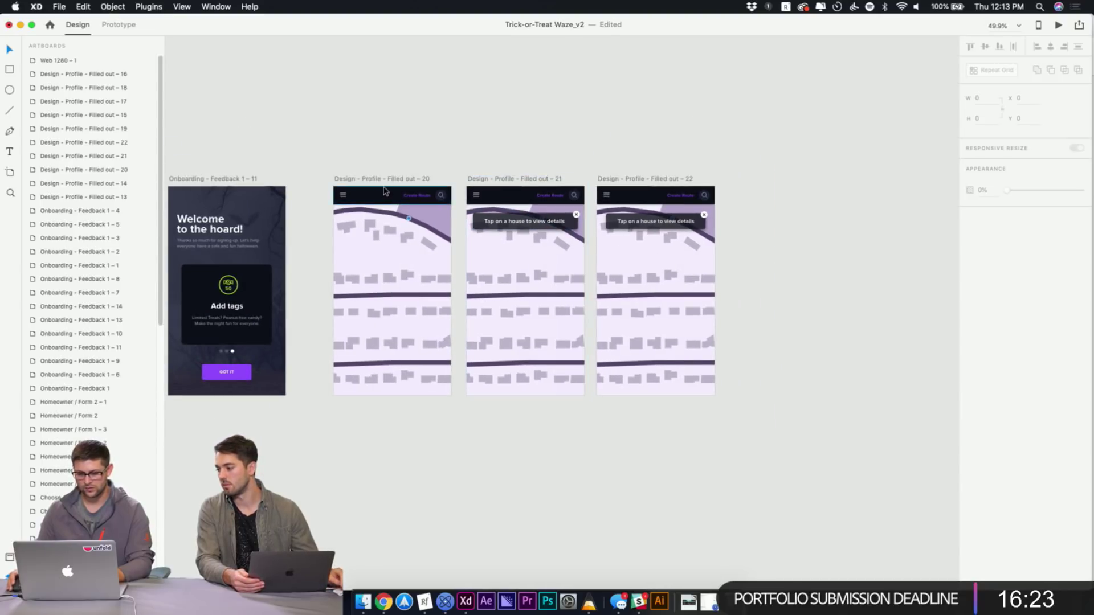
click(382, 180)
drag(383, 180, 458, 159)
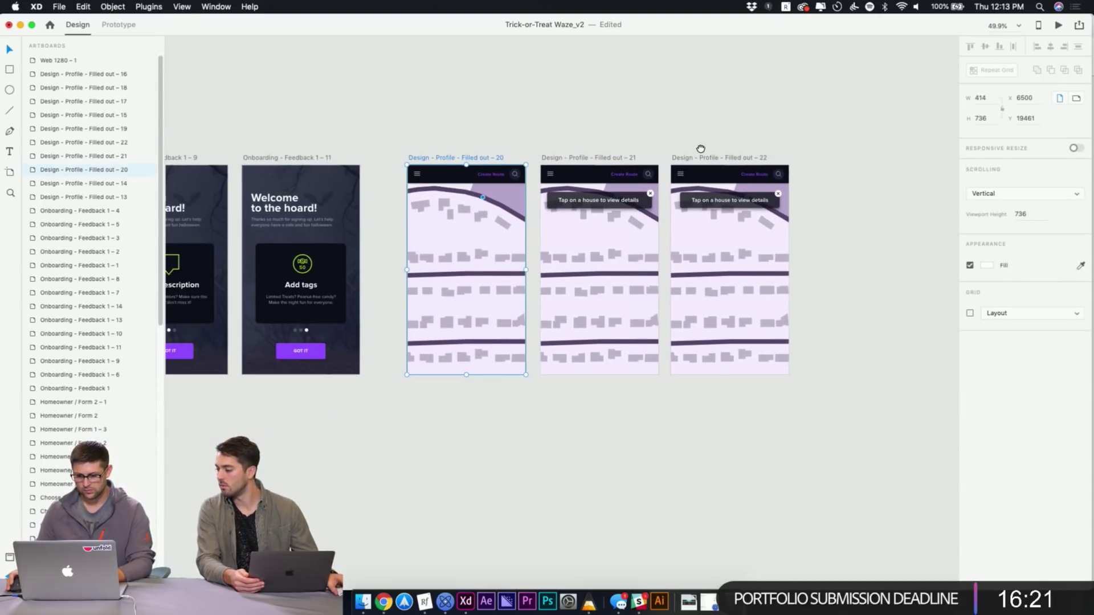
drag(700, 148, 612, 154)
click(655, 173)
drag(752, 168, 574, 167)
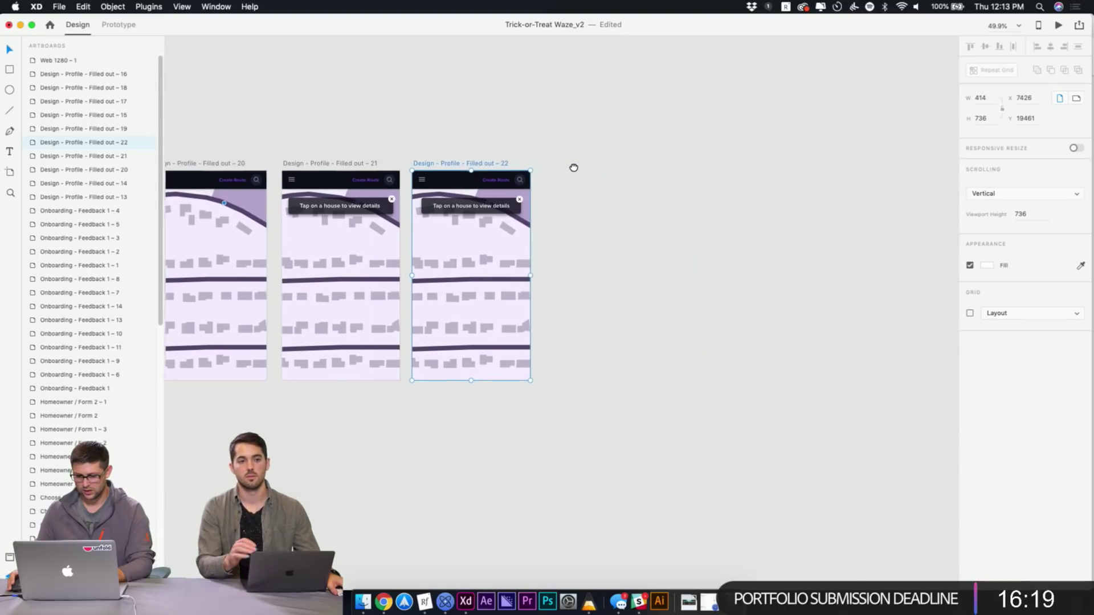
scroll(573, 167, left, 2)
drag(251, 156, 661, 148)
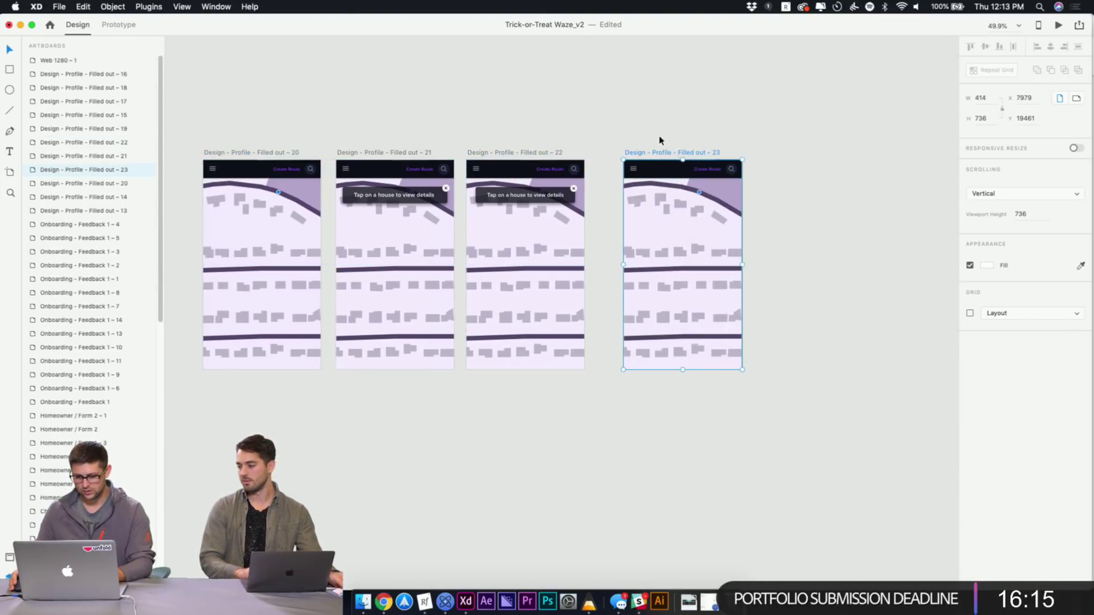
click(659, 140)
Link the c-delete icon in artboard 22's popup to artboard 23 with a Tap trigger and the Transition action
click(511, 155)
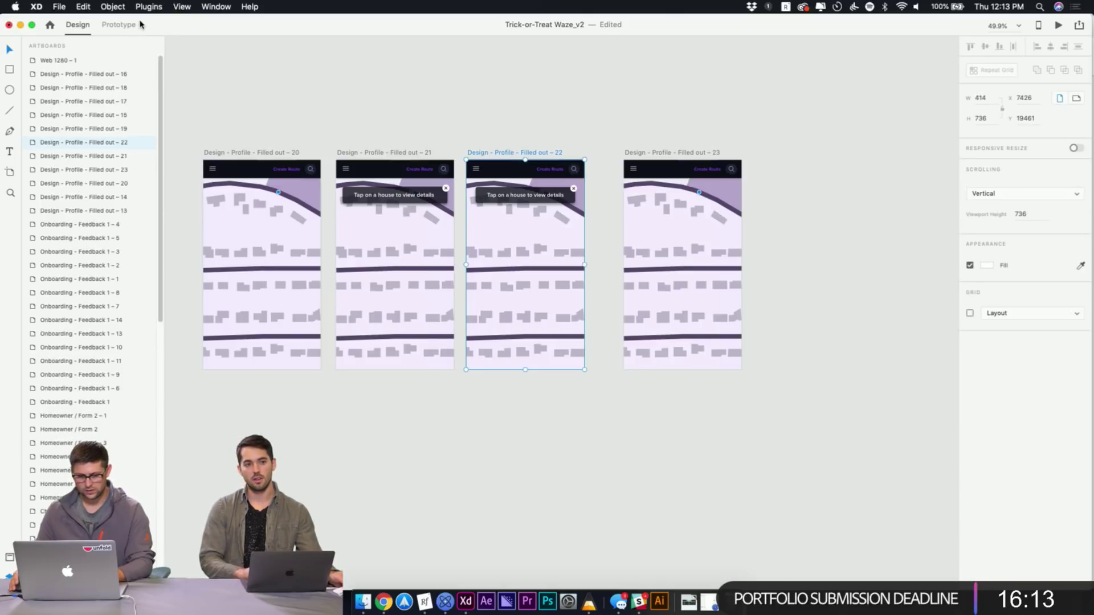
click(119, 24)
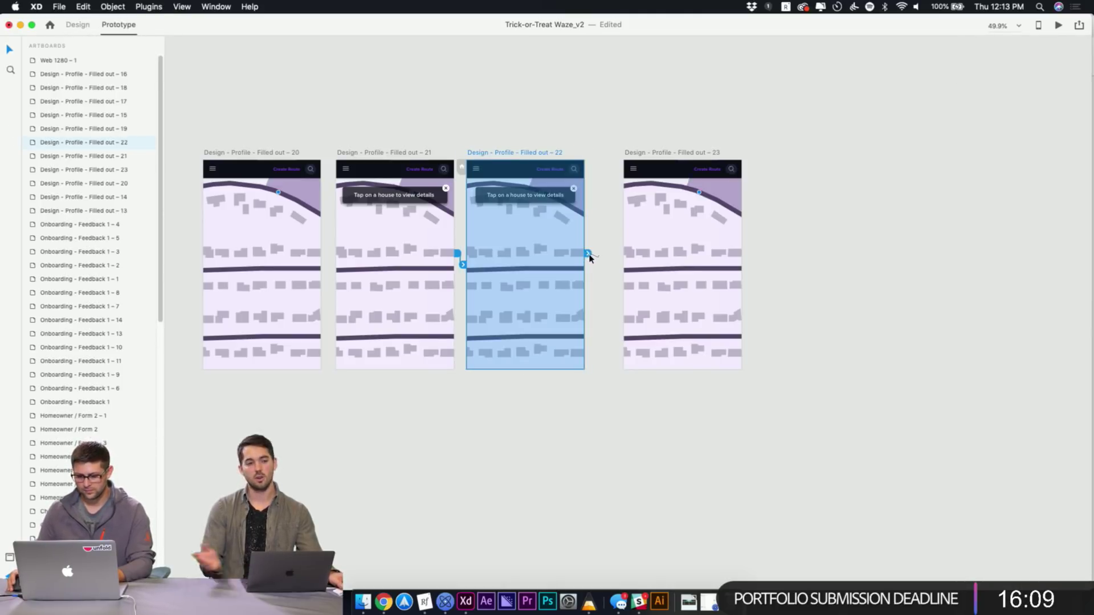
double_click(574, 189)
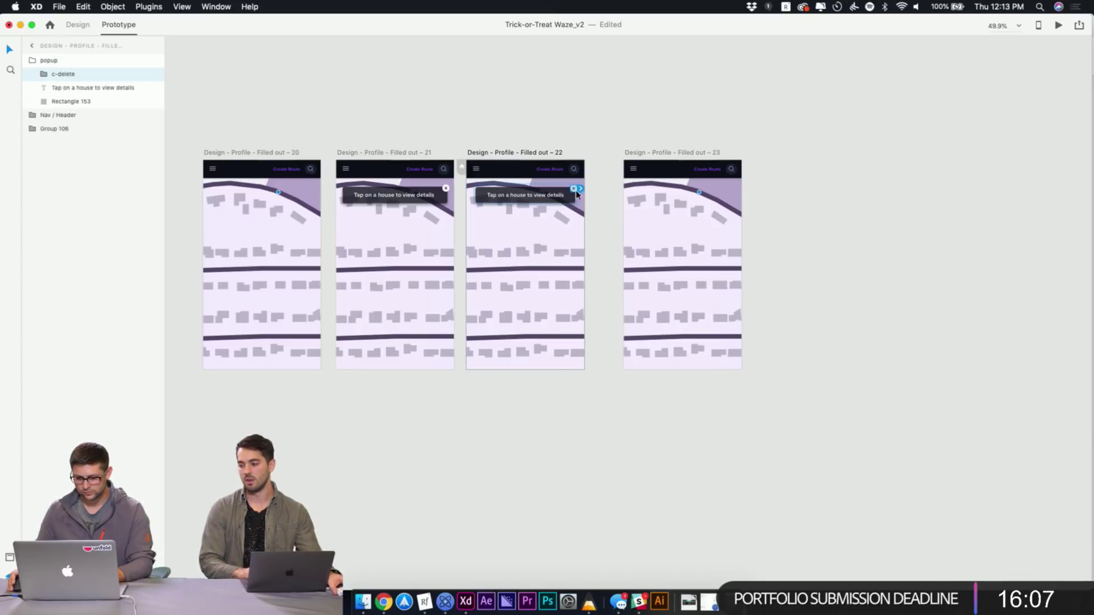
drag(581, 192, 691, 315)
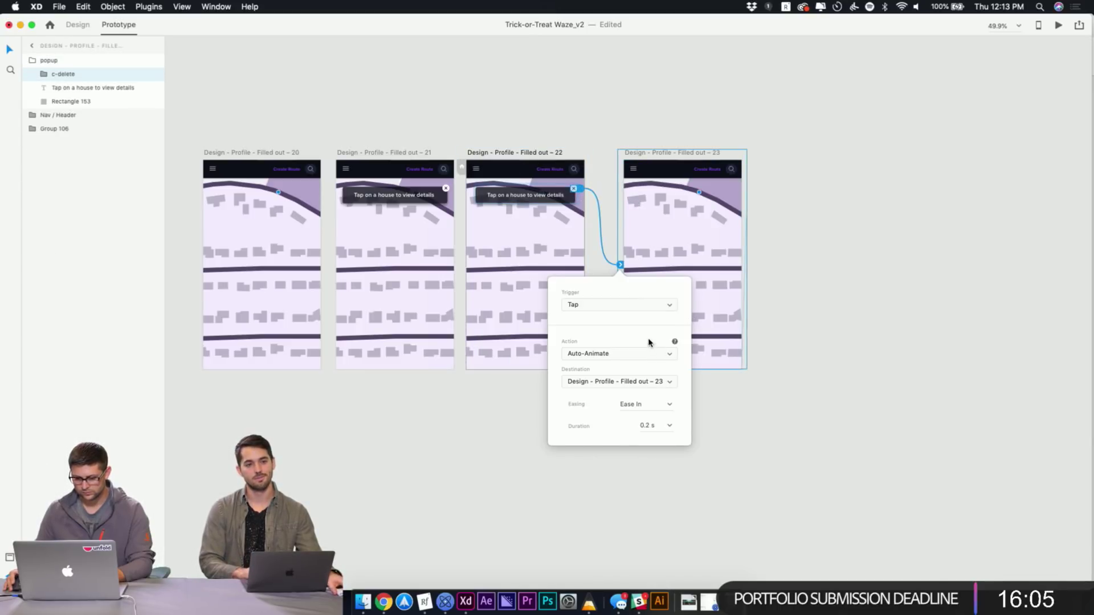
click(620, 354)
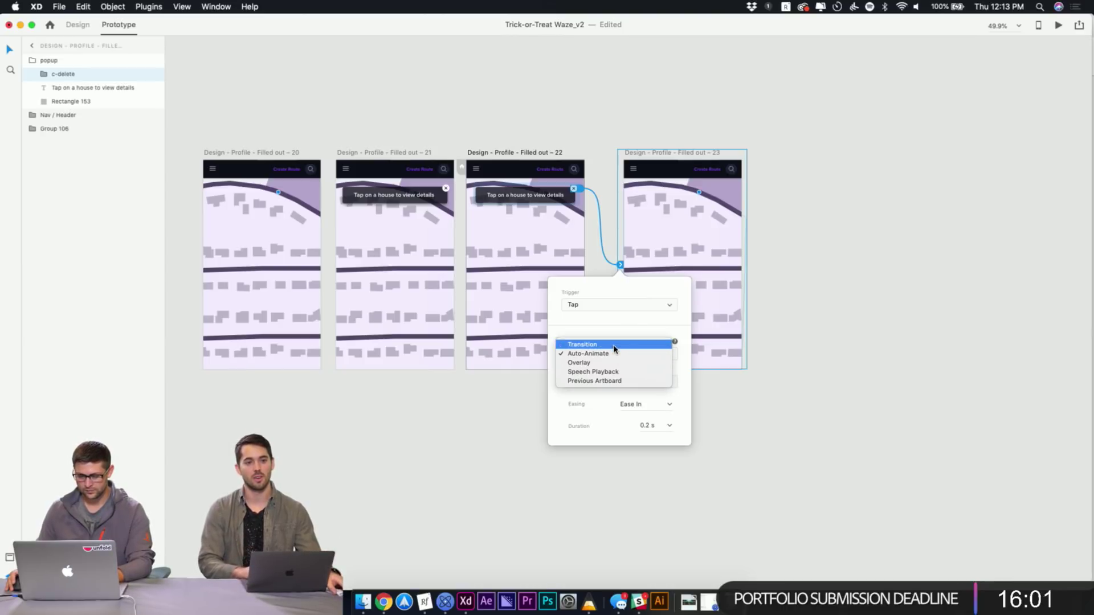
click(614, 345)
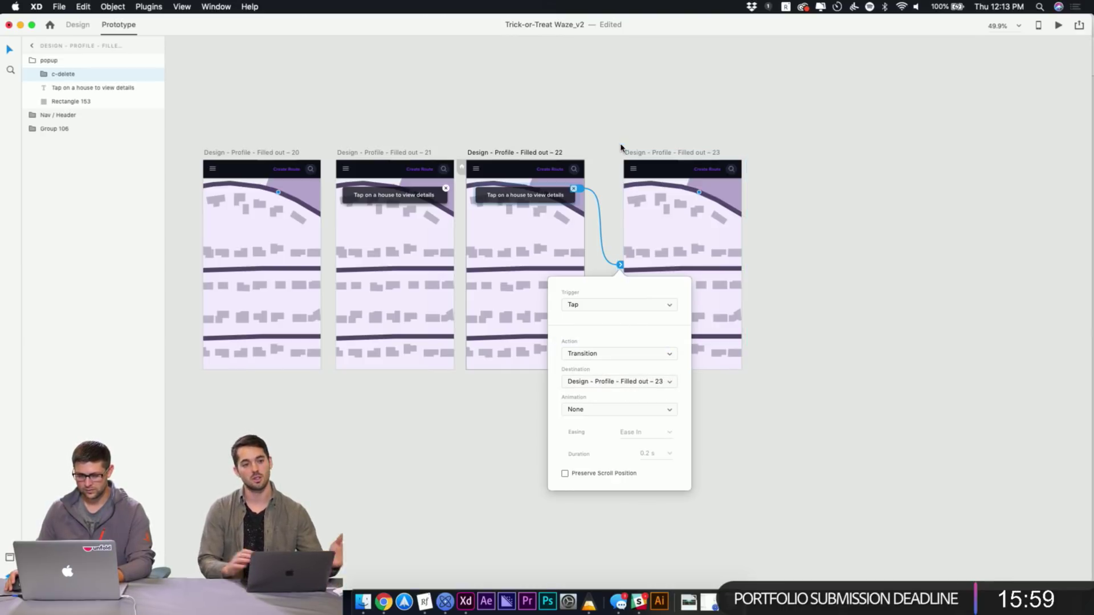
click(603, 122)
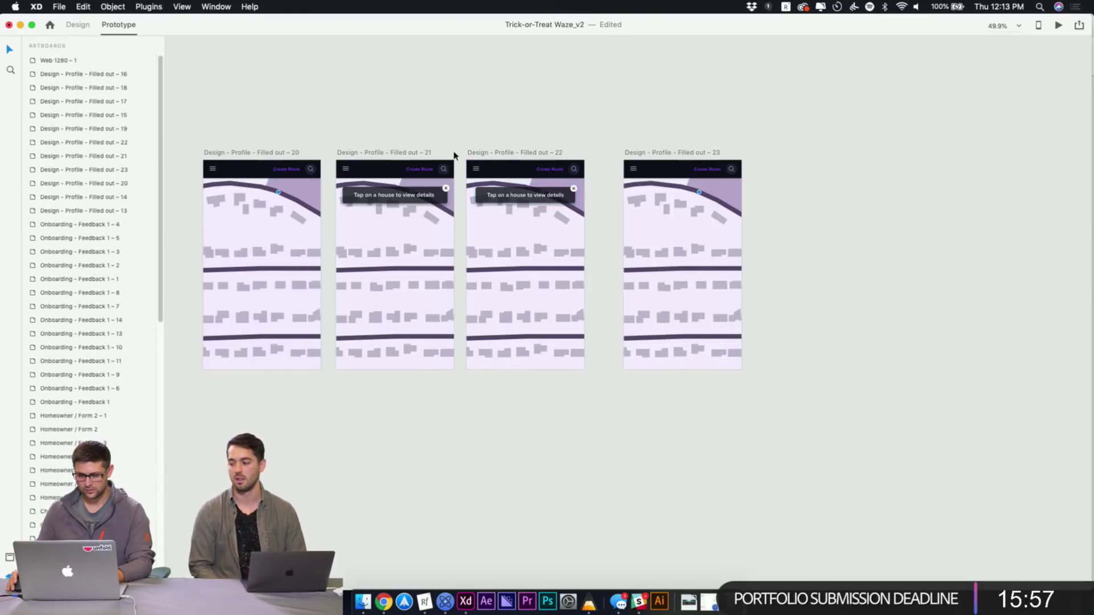
Preview the popup flow from artboard 20, dismiss the popup with its close icon, and close the preview
click(242, 153)
click(1057, 26)
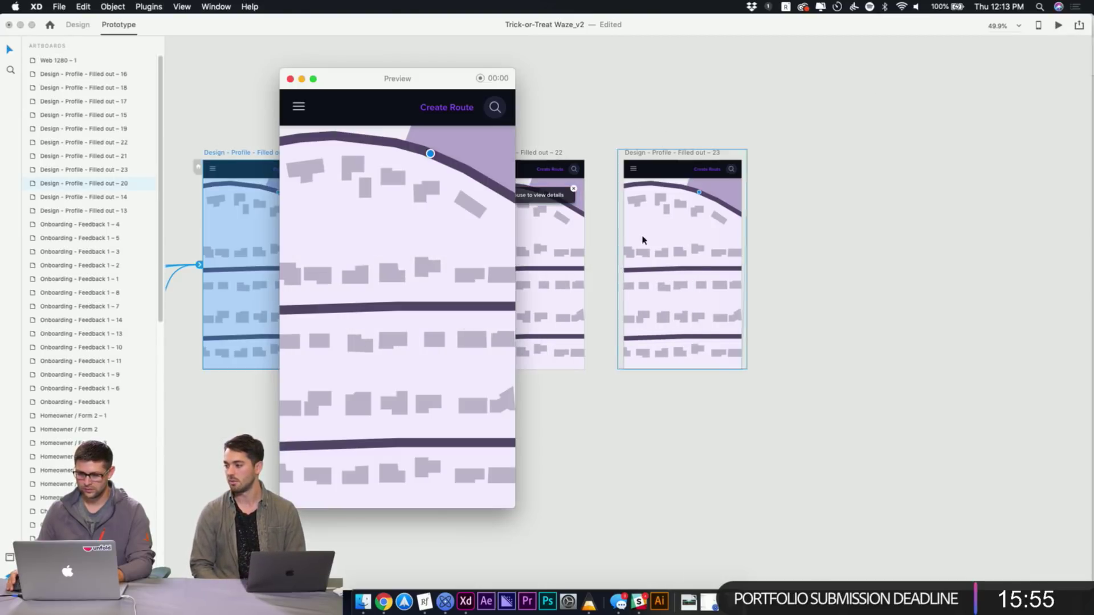
click(494, 146)
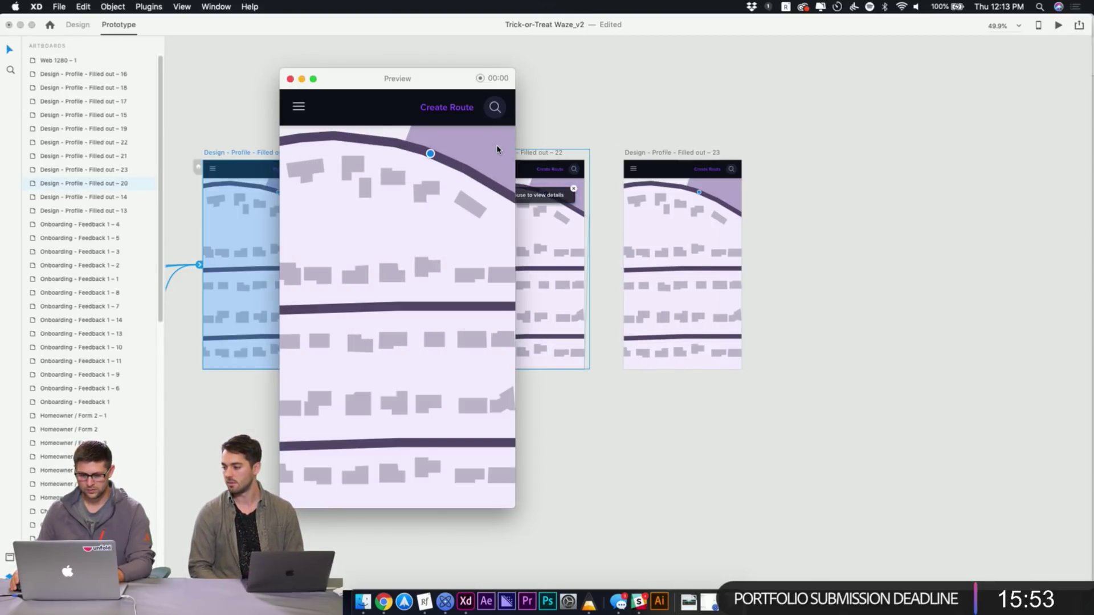
click(290, 80)
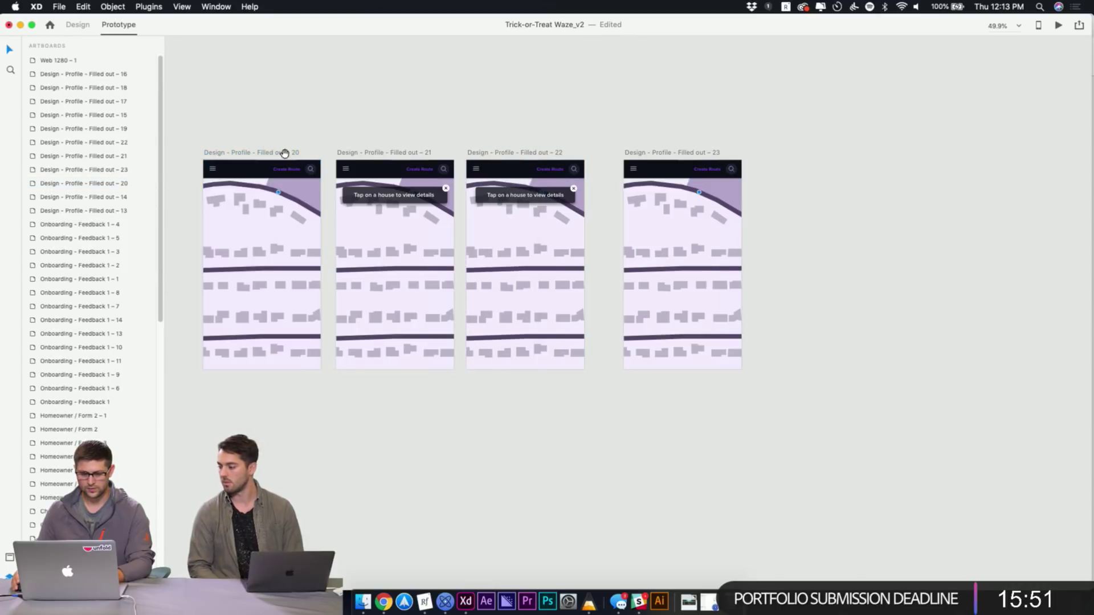
Preview the flow from Homeowner / Form 1 – 1 through sign-up and onboarding to the map, dismiss the popup, and close the preview
scroll(358, 181, left, 10)
scroll(358, 182, left, 6)
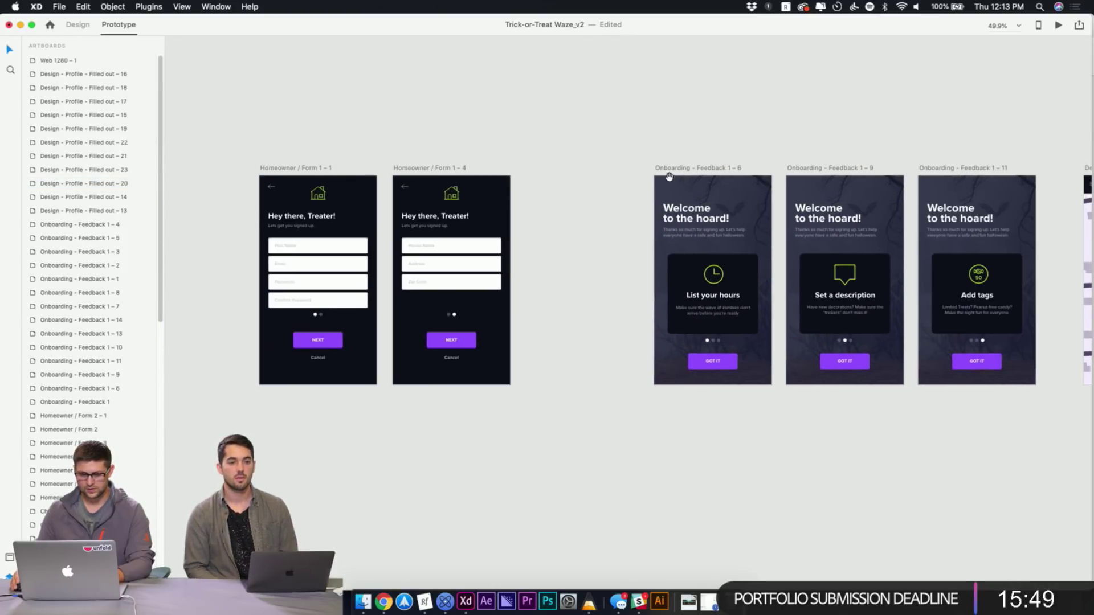
click(283, 170)
click(1057, 25)
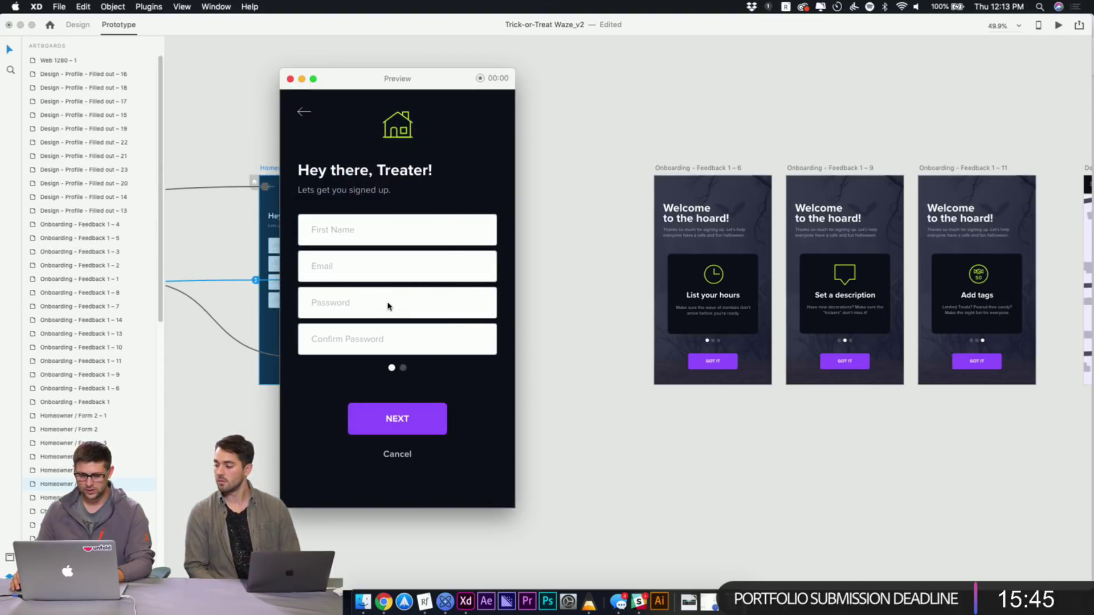
drag(387, 306, 216, 305)
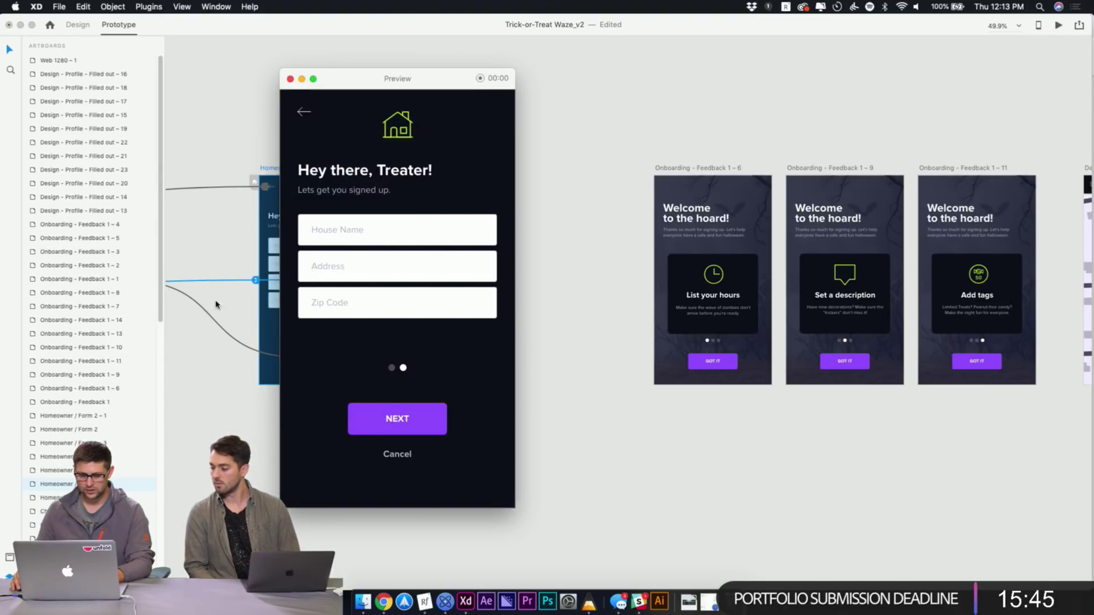
click(388, 420)
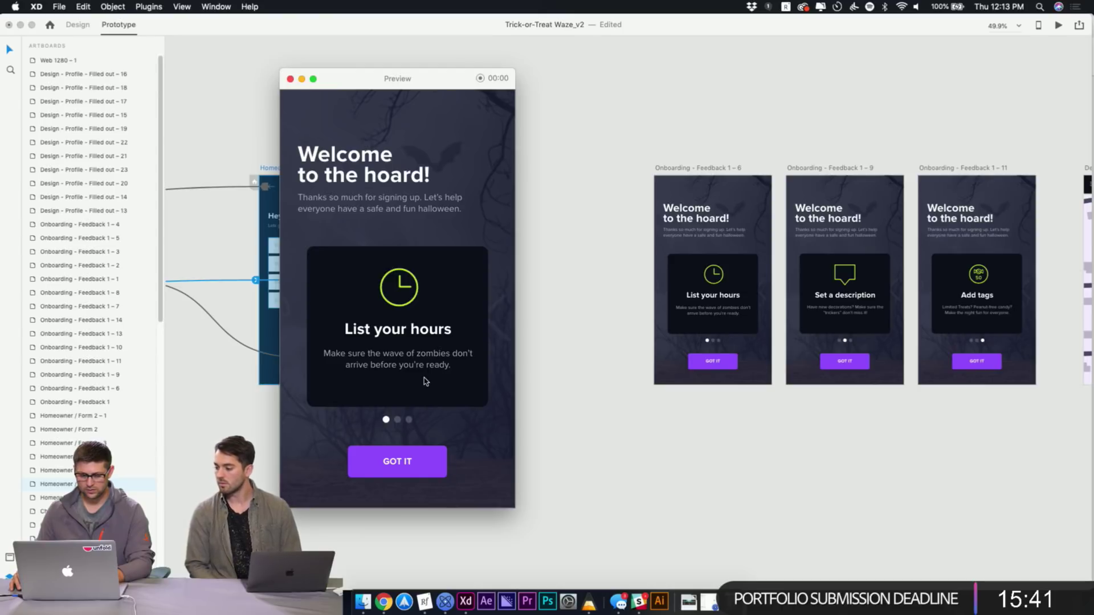
drag(425, 381, 298, 381)
click(408, 468)
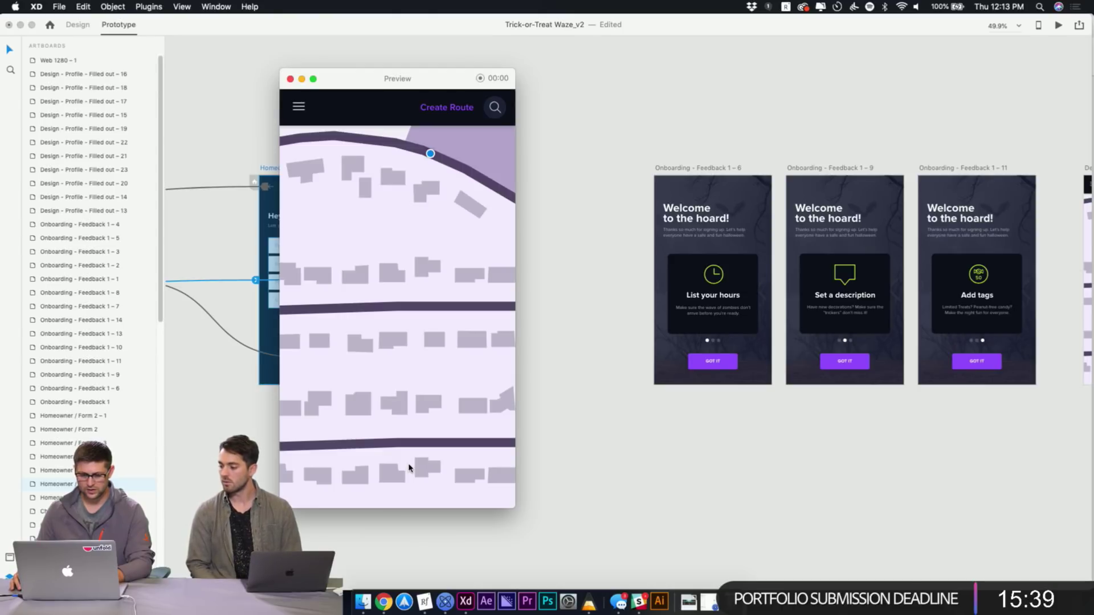
click(495, 147)
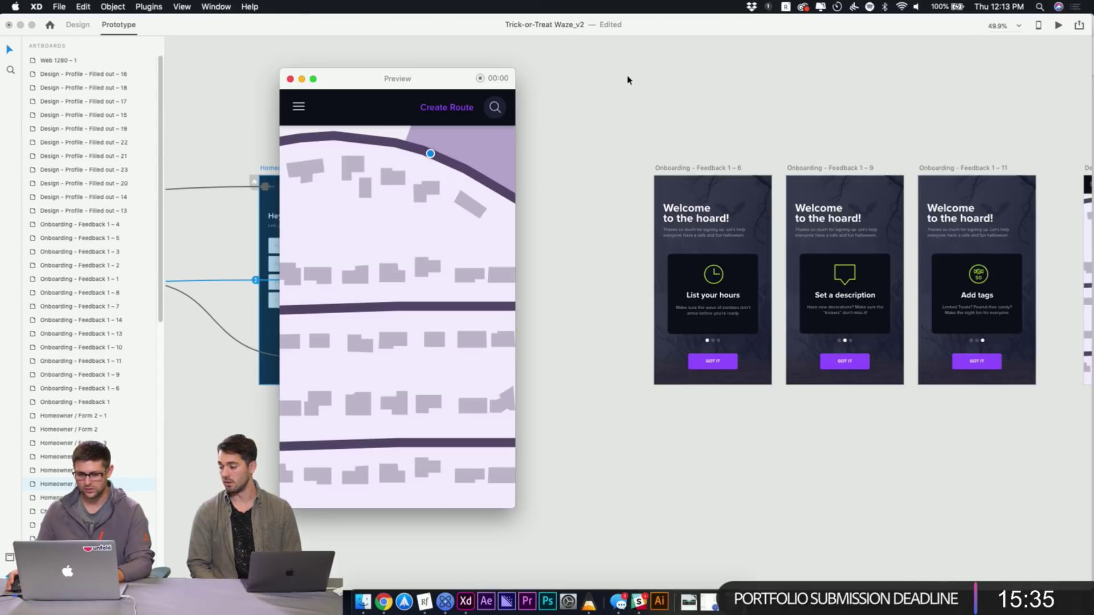
click(290, 79)
Duplicate artboard 23 and place the copy beyond it, at about X 8532, Y 19461
scroll(456, 143, right, 10)
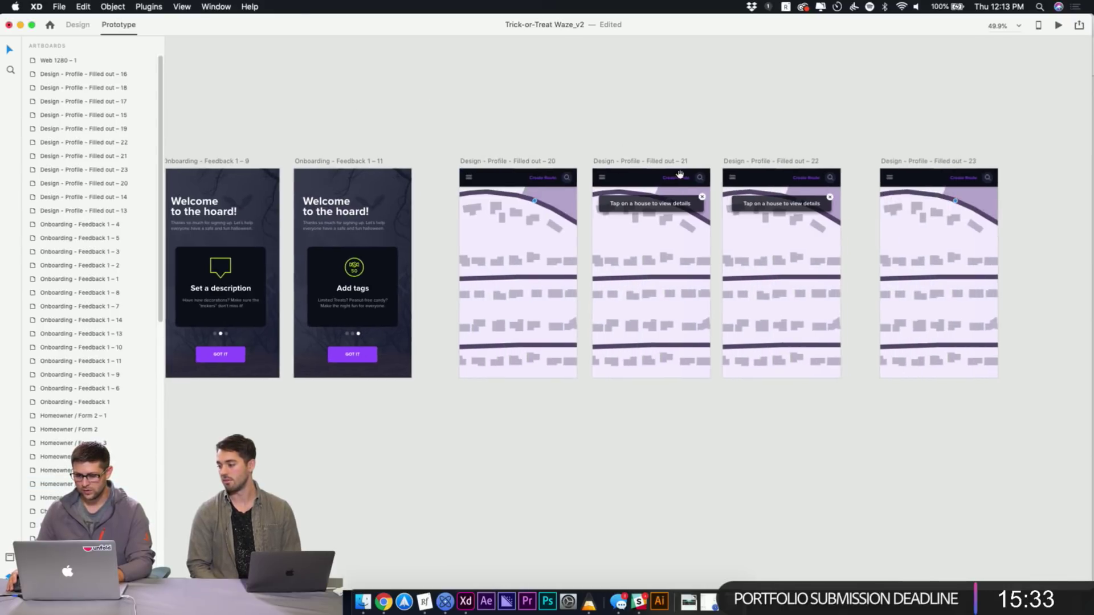
scroll(679, 174, right, 5)
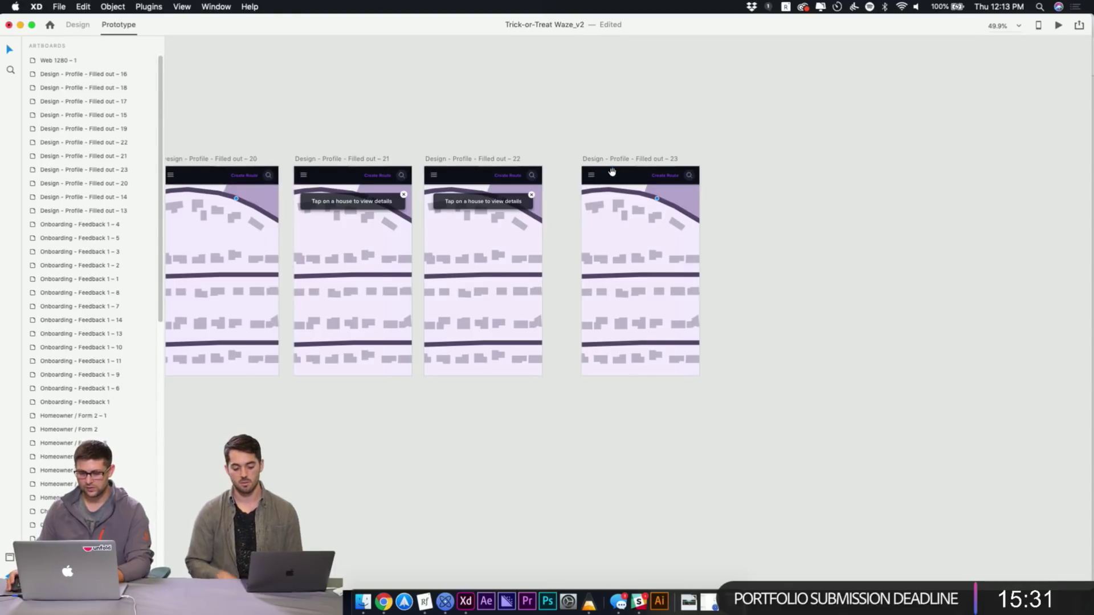
scroll(612, 172, right, 2)
click(517, 163)
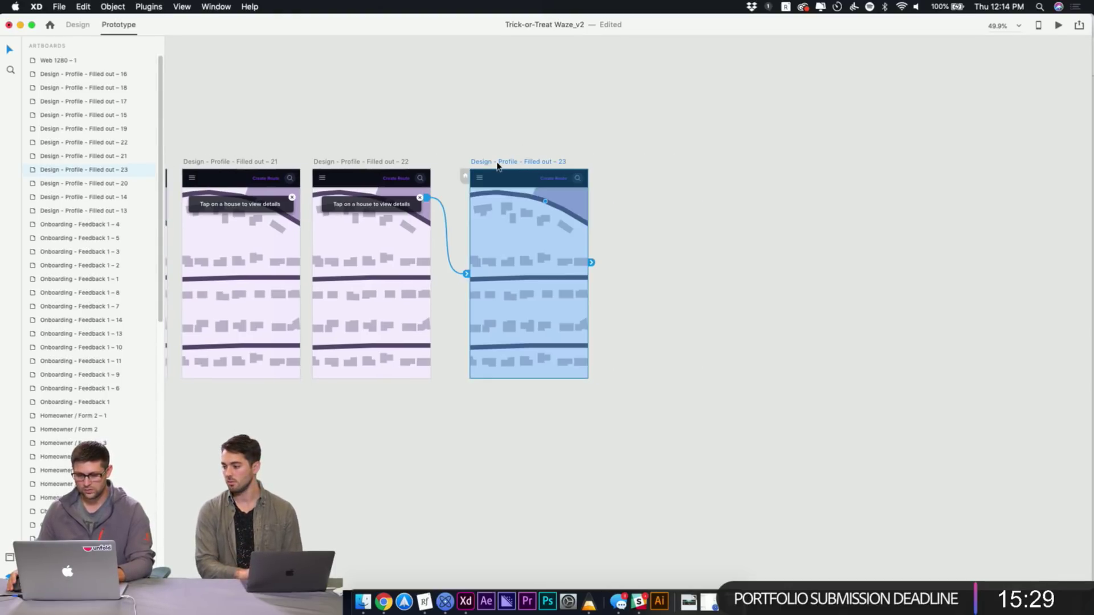
drag(491, 168, 649, 168)
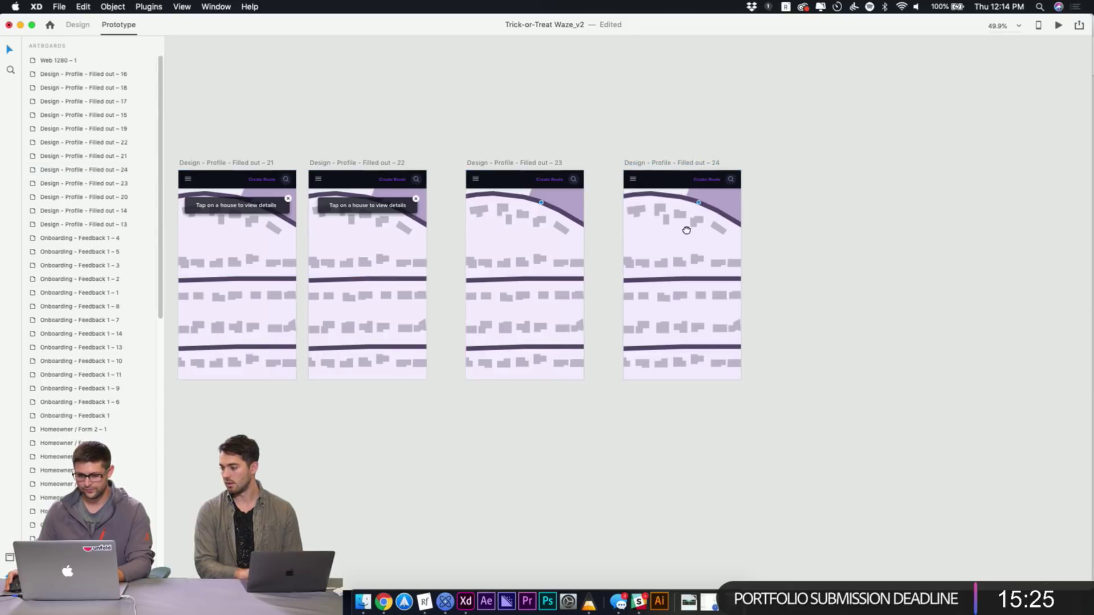
Fill the small house below the blue location marker in artboard 24 with the Primary #914DFF color asset
scroll(585, 325, up, 3)
scroll(585, 326, right, 3)
click(585, 326)
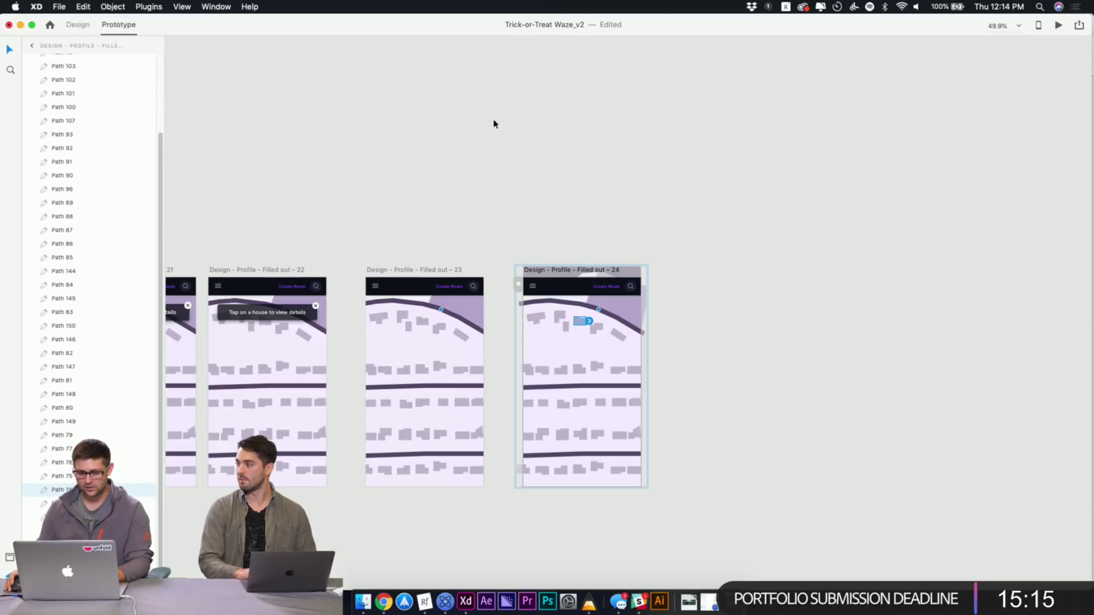
click(77, 25)
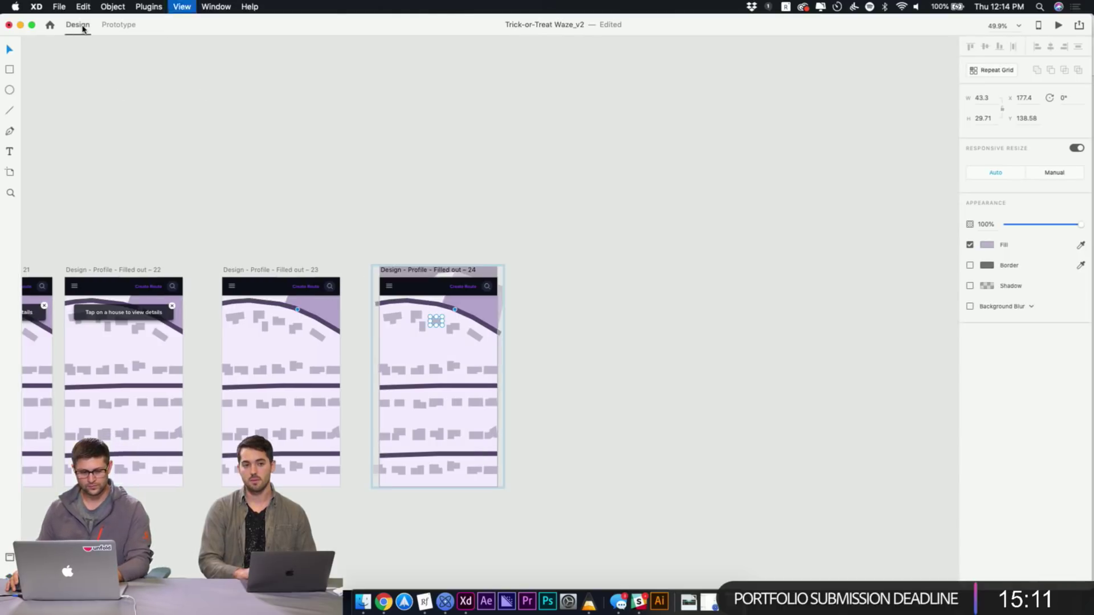
key(super+y)
key(super+shift+y)
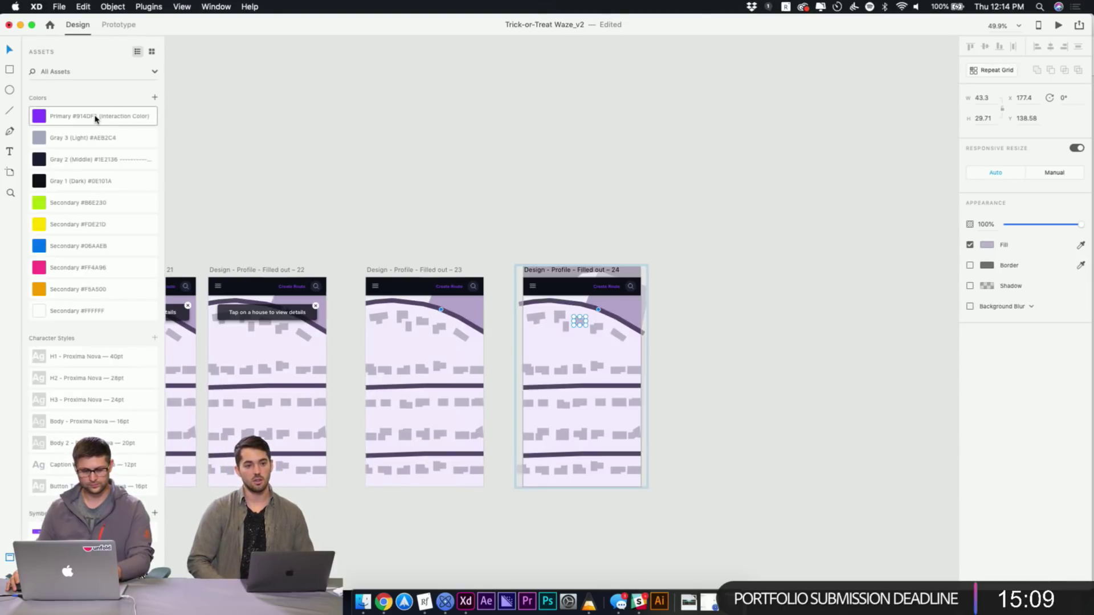
click(93, 115)
click(708, 193)
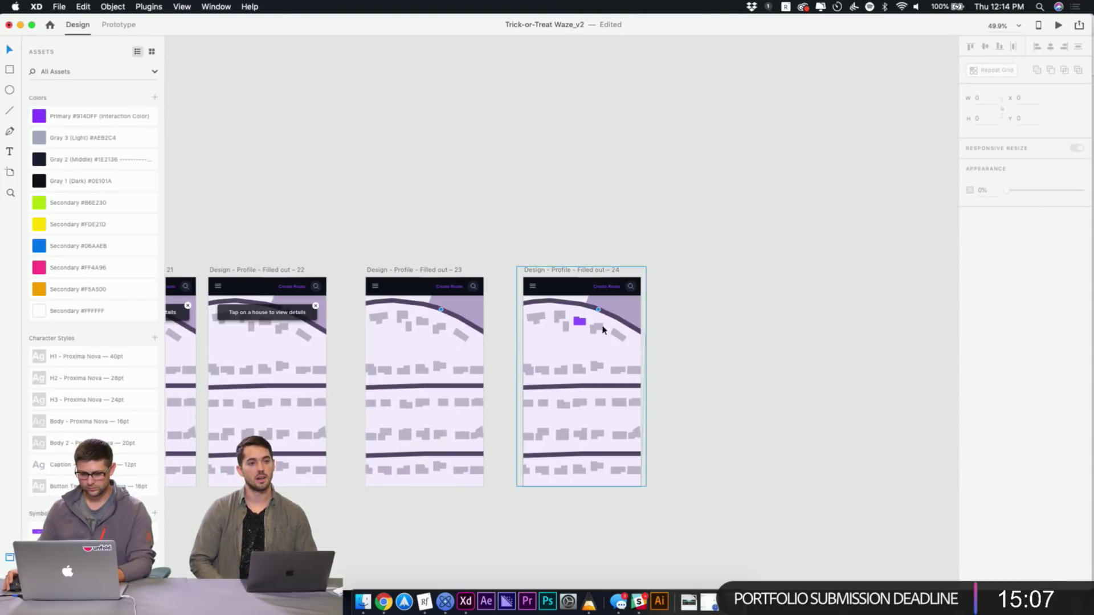
Compare the gray house in artboard 23 with its purple counterpart in artboard 24 at close range
click(433, 270)
click(544, 273)
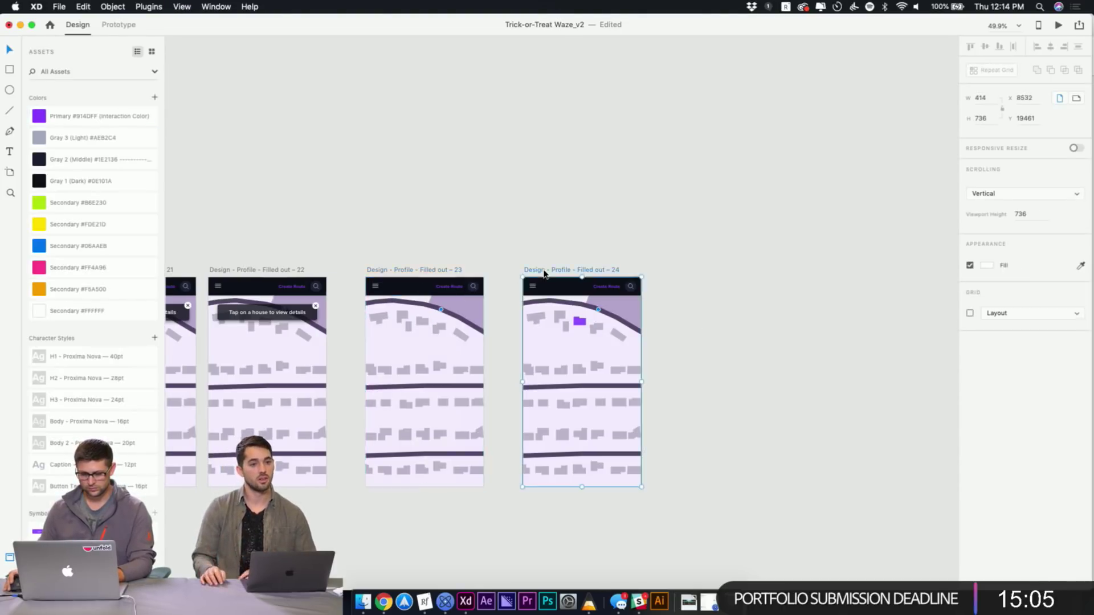
click(421, 320)
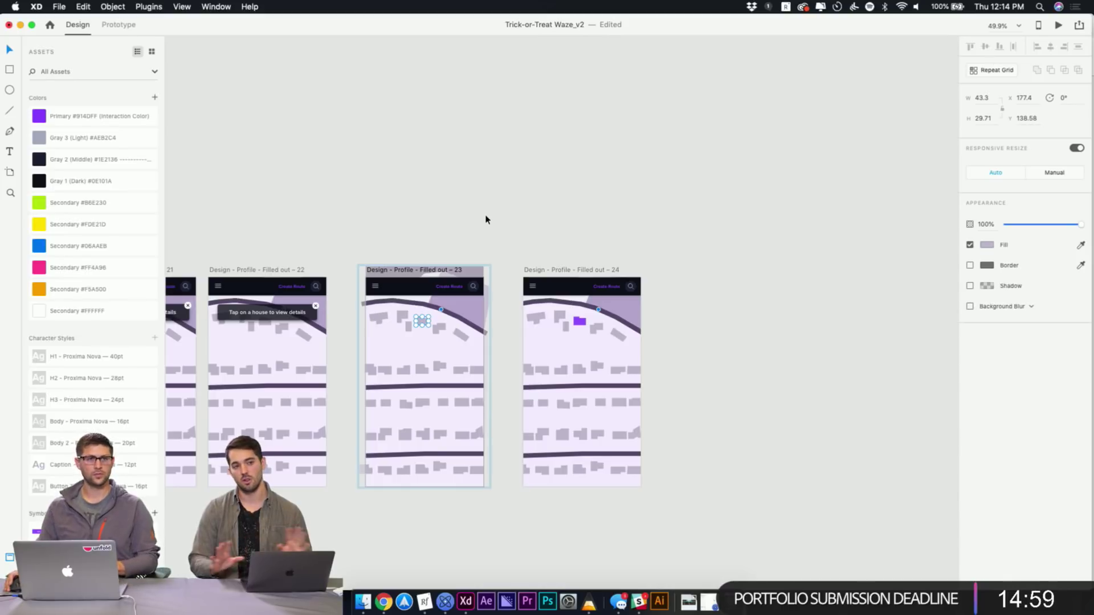
click(505, 259)
scroll(495, 322, down, 3)
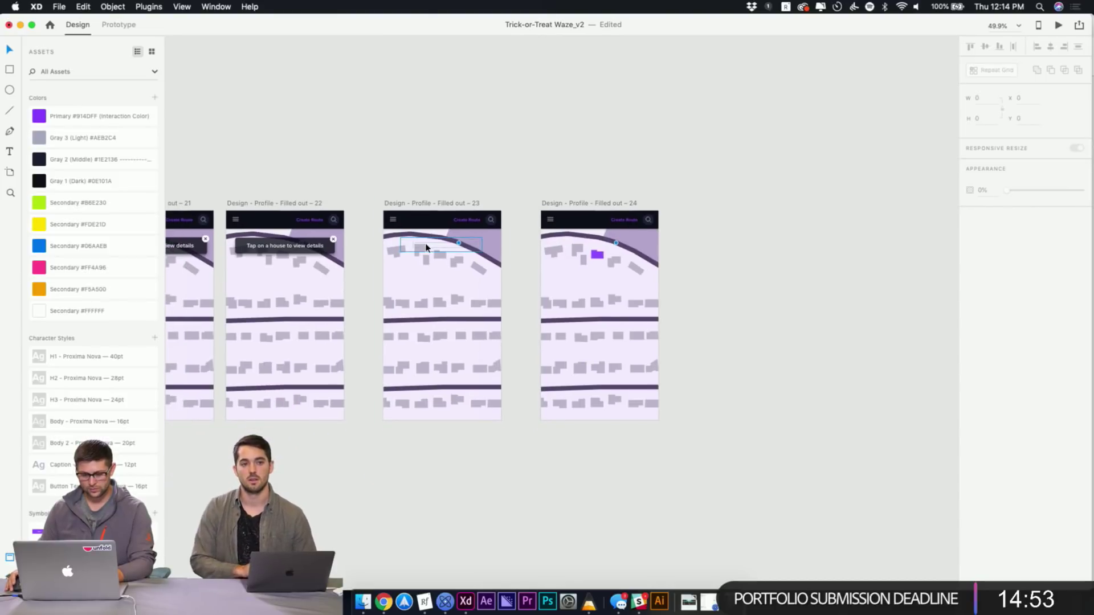
key(z)
drag(375, 200, 666, 369)
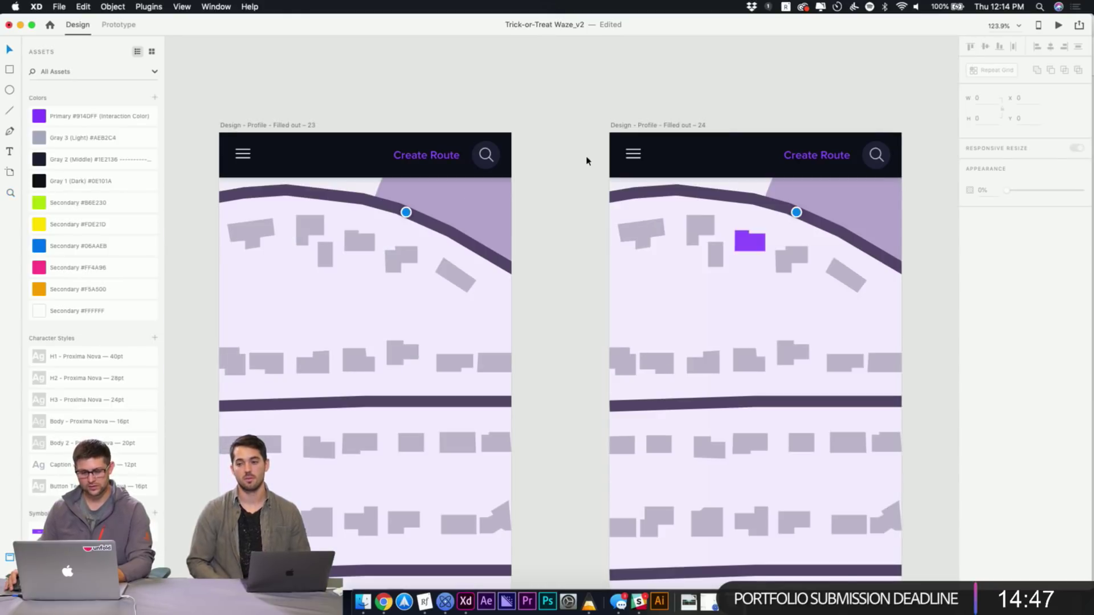
double_click(360, 241)
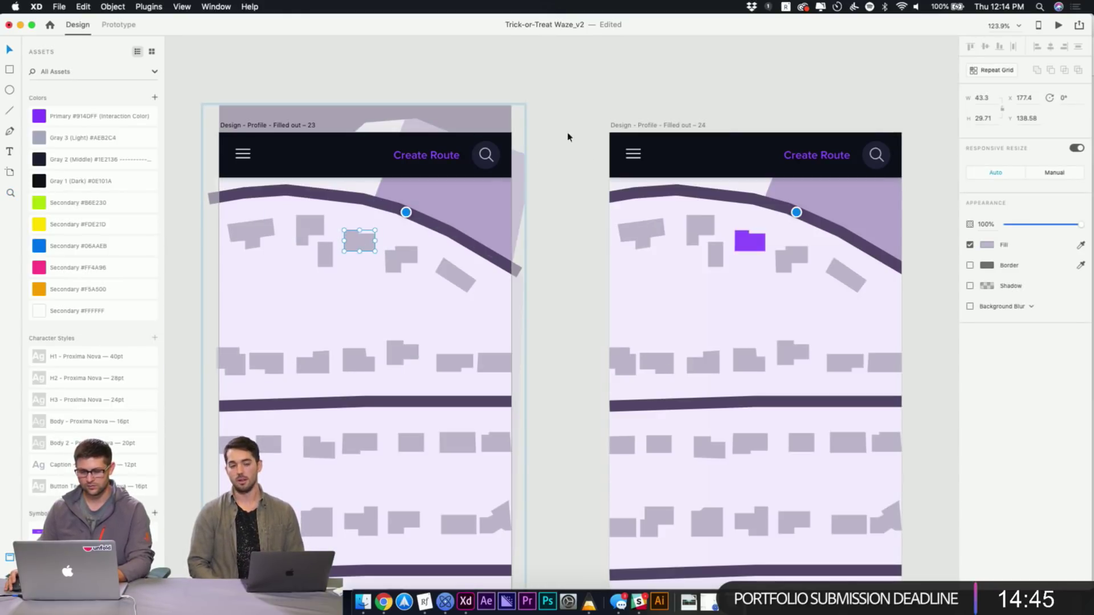
drag(592, 294, 629, 290)
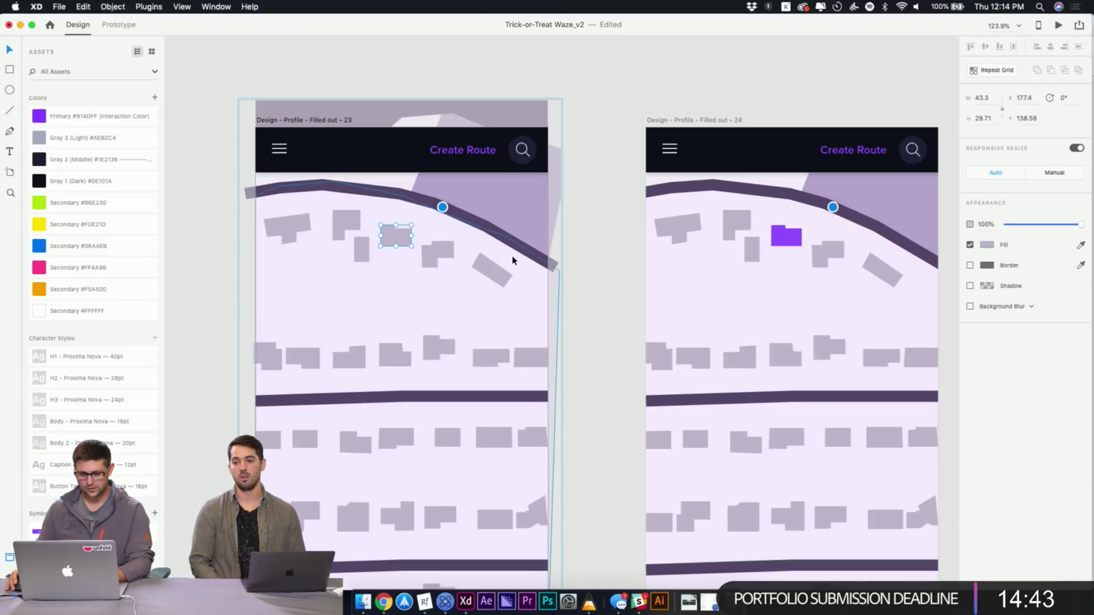
click(614, 153)
Move artboard 24 horizontally away from artboard 23, to X 8932
click(652, 120)
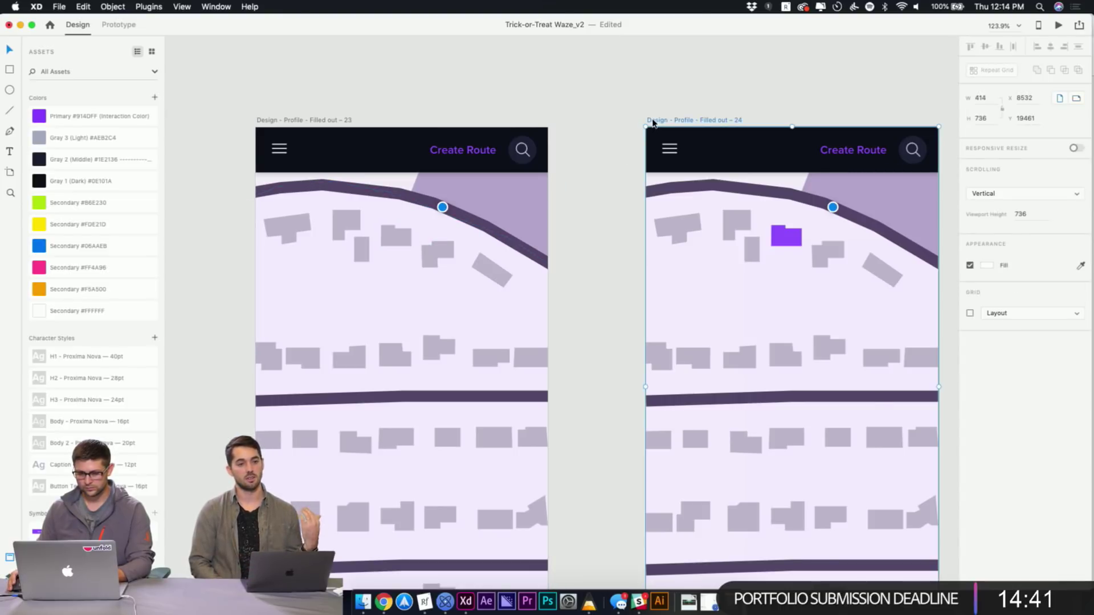
key(shift+Right)
key(shift+Right)
key(shift+Right)
key(shift+Right)
key(shift+Right)
key(shift+Right)
key(shift+Right)
key(shift+Right)
key(shift+Right)
key(shift+Right)
key(shift+Right)
key(shift+Right)
key(shift+Right)
key(shift+Right)
key(shift+Right)
key(shift+Right)
key(shift+Right)
key(shift+Right)
key(shift+Right)
key(shift+Right)
scroll(741, 216, down, 6)
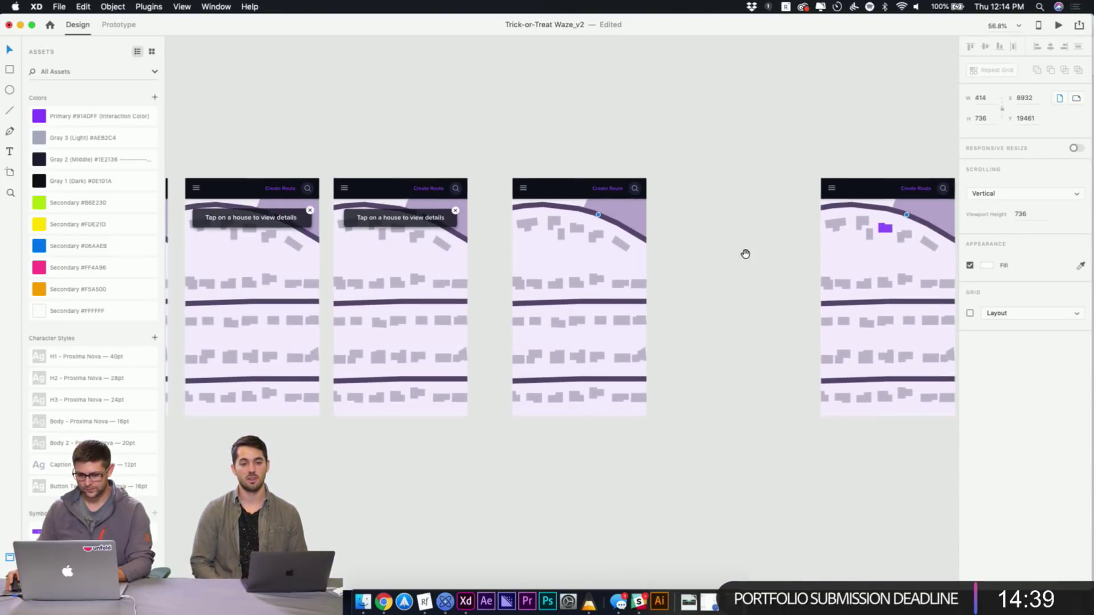
Shift artboard 23 away from artboard 22 and duplicate it into the gap before artboard 24
scroll(745, 252, right, 3)
click(491, 173)
click(564, 158)
drag(491, 174, 654, 185)
Move artboard 24 farther away from the new copy of artboard 23 to leave more room between them
click(747, 177)
key(shift+Right)
key(shift+Right)
key(shift+Right)
key(shift+Right)
key(shift+Right)
key(shift+Right)
key(shift+Right)
key(shift+Right)
key(shift+Right)
key(shift+Right)
key(shift+Right)
key(shift+Right)
key(shift+Right)
key(shift+Right)
key(shift+Right)
key(shift+Right)
key(shift+Right)
key(shift+Right)
key(shift+Right)
key(shift+Right)
click(671, 166)
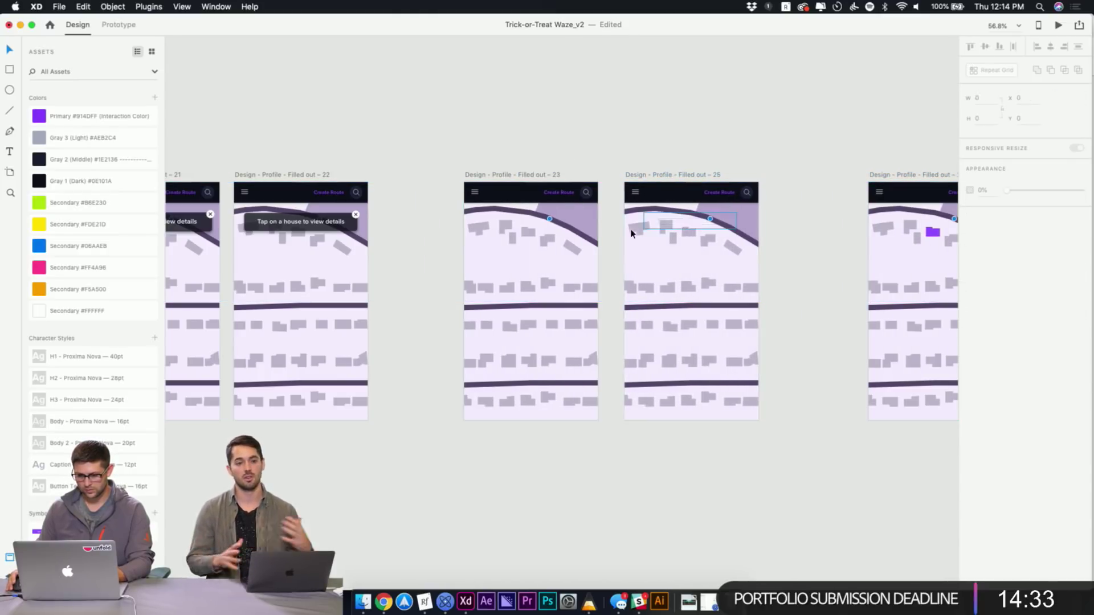
Link the small house below the location marker in artboard 23 to artboard 25 with a Tap trigger and the Transition action
click(528, 233)
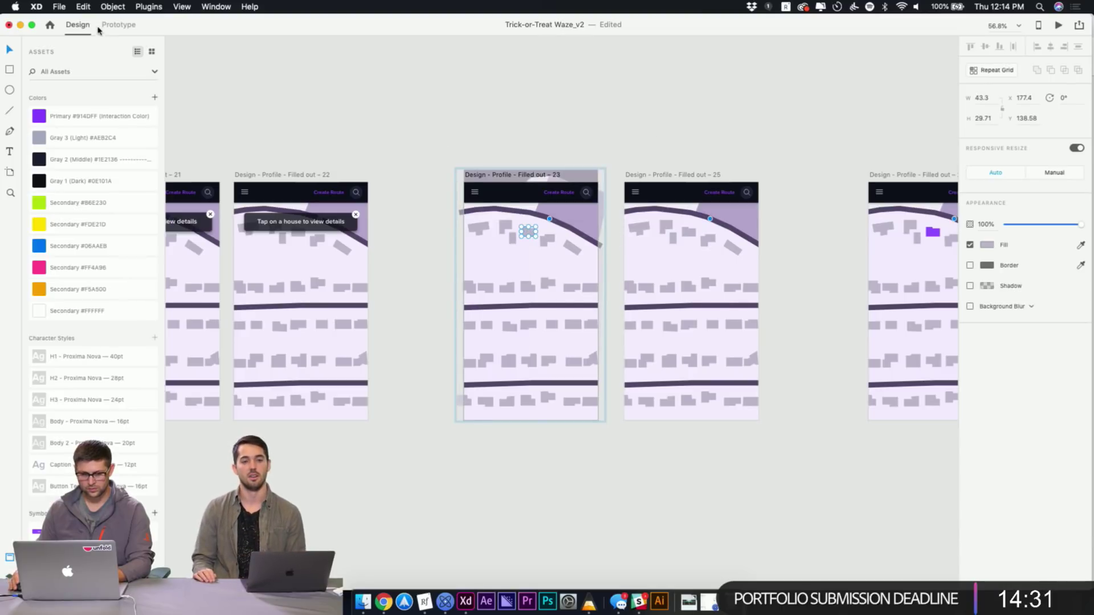
key(ctrl+Tab)
drag(539, 232, 638, 224)
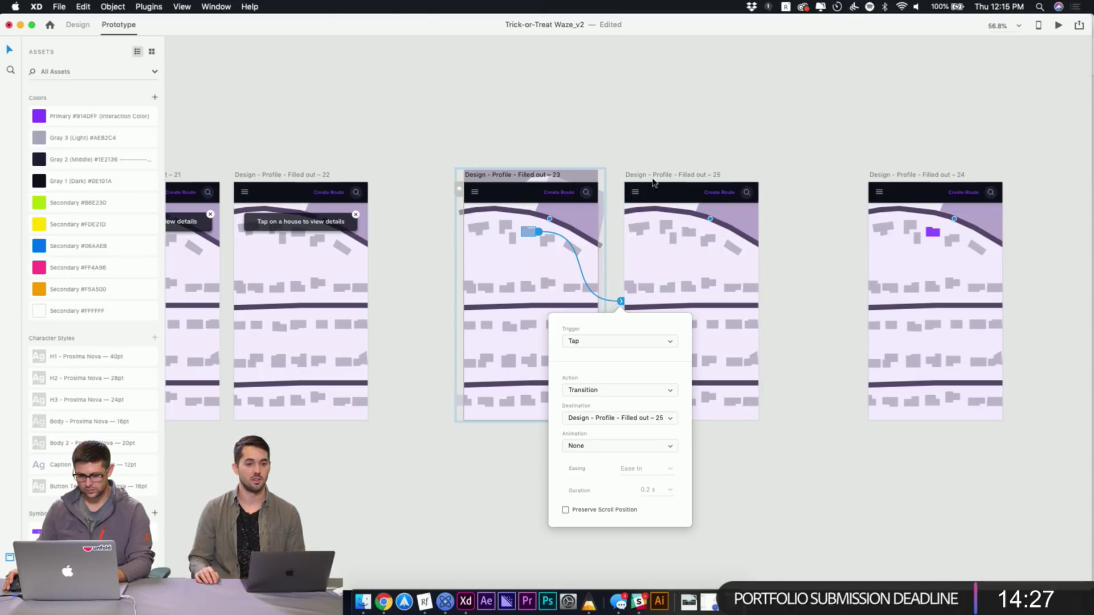
Change the action of the house's link from artboard 23 to artboard 25 to Auto-Animate
click(627, 390)
click(637, 401)
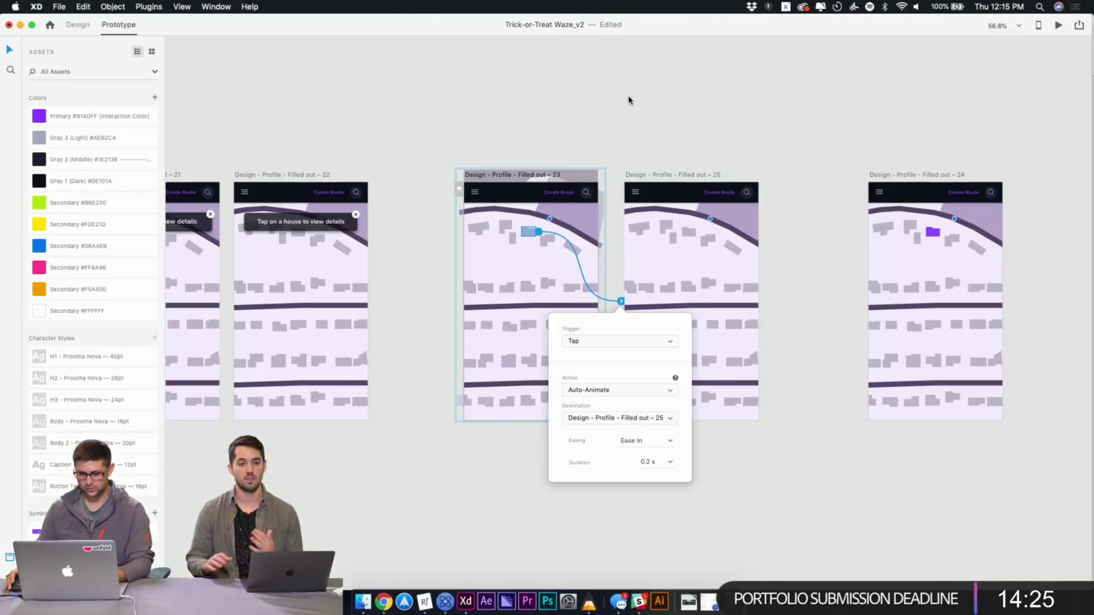
click(629, 100)
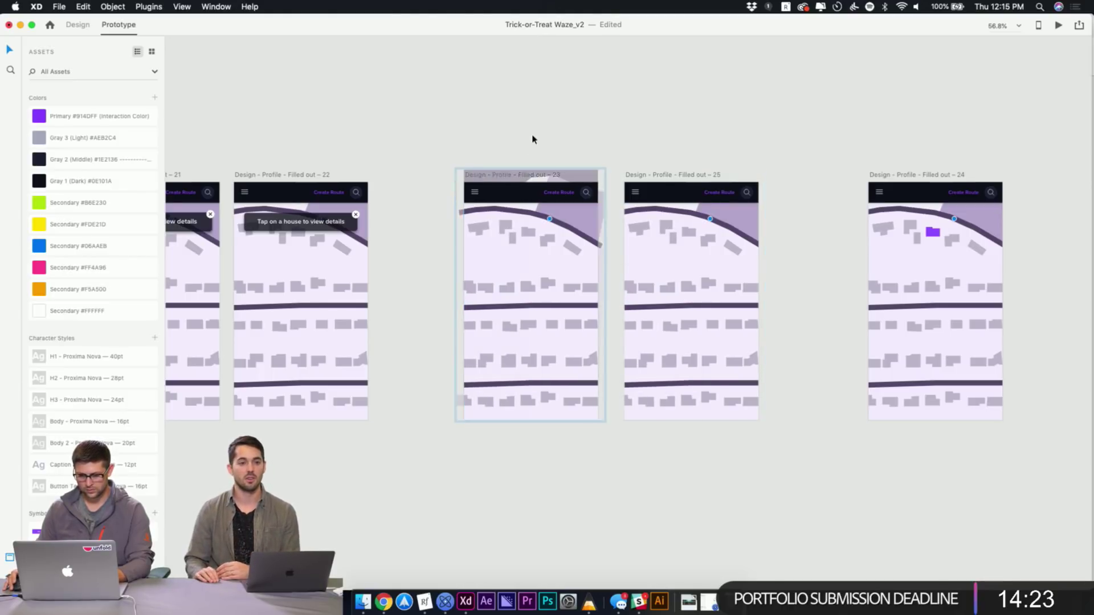
Rename the layer of the linked house in artboard 23 to "Select Home"
click(527, 237)
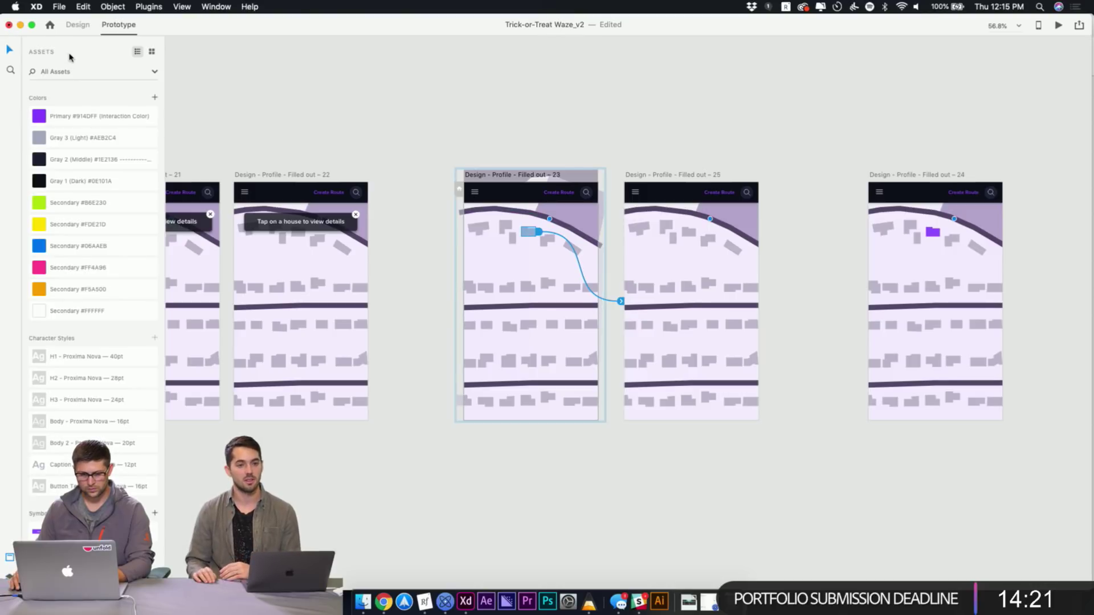
key(super+y)
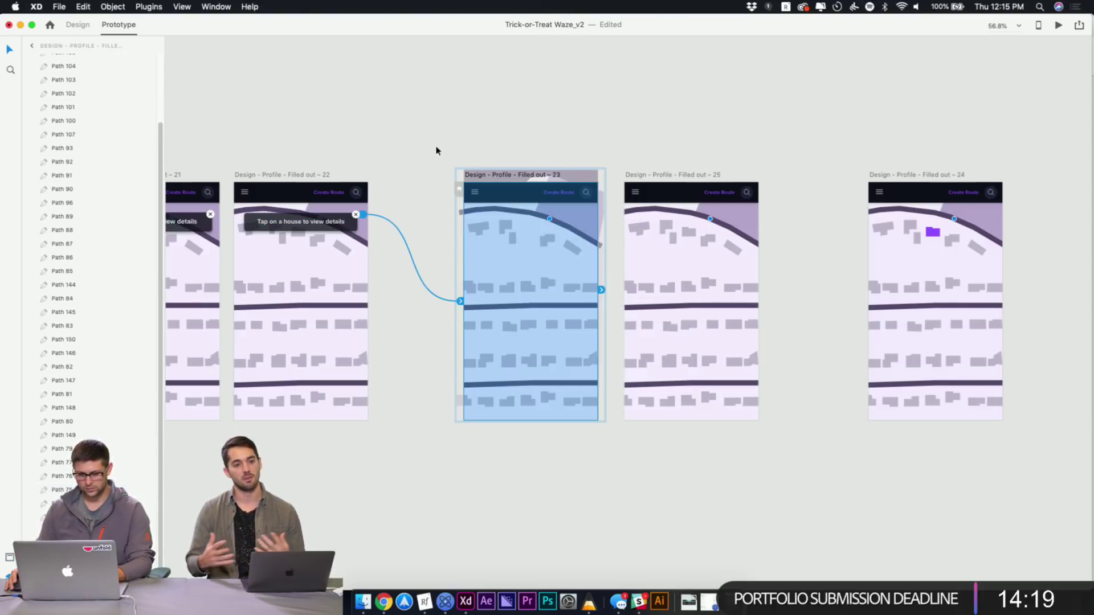
click(489, 143)
click(500, 174)
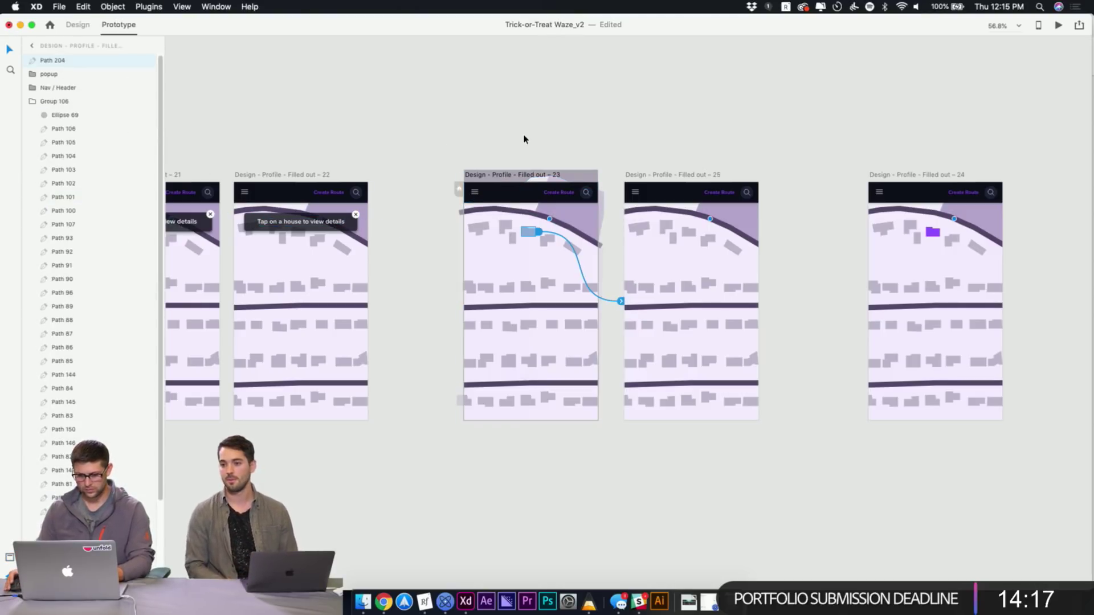
double_click(53, 60)
text(Home)
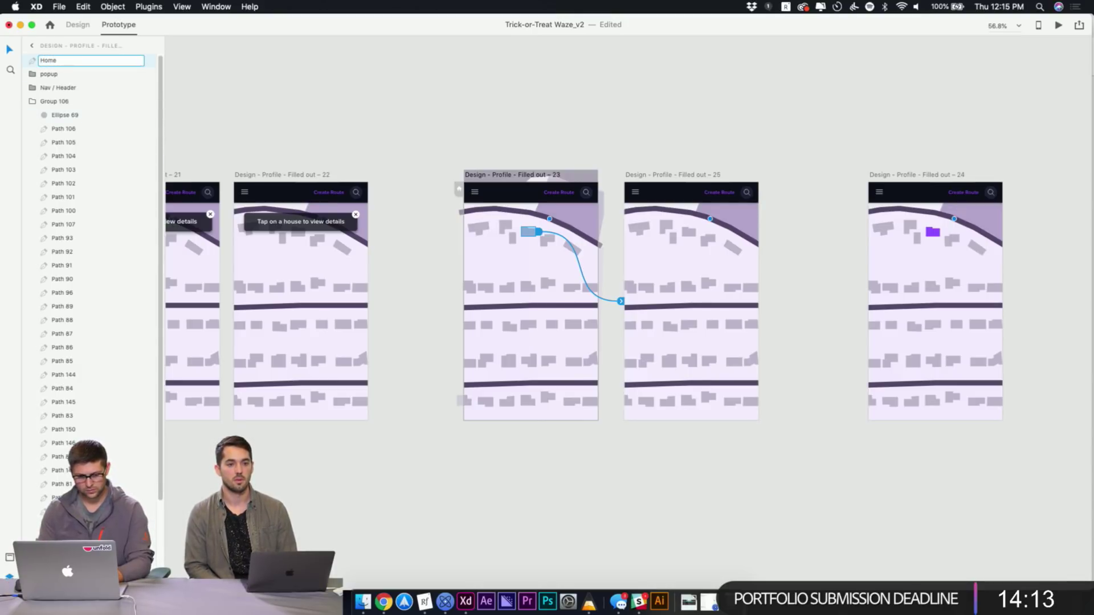
key(super+a)
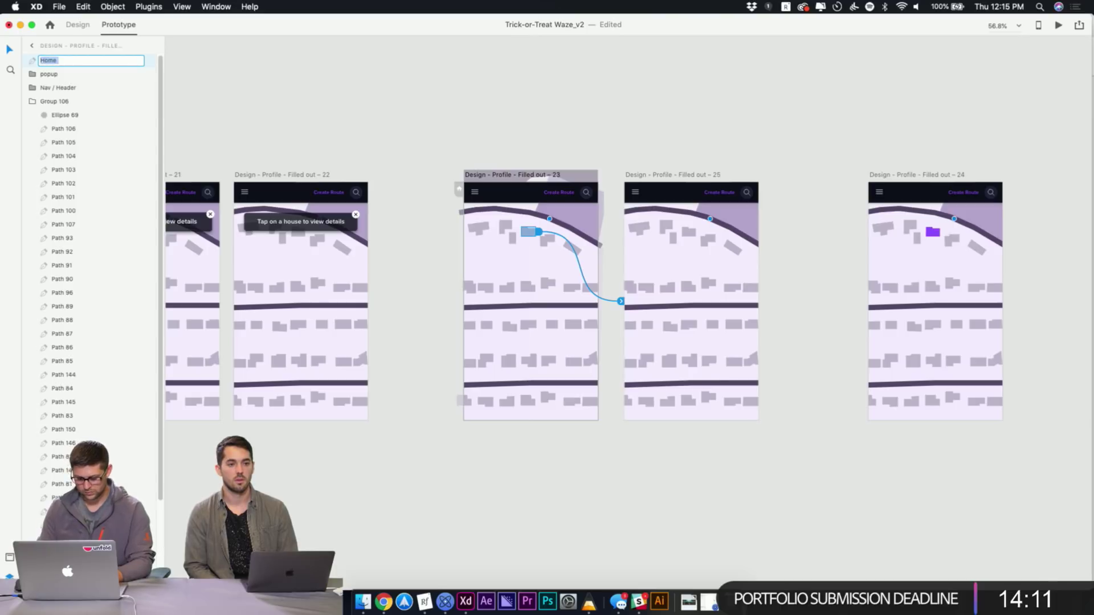
text(Select Home)
key(Return)
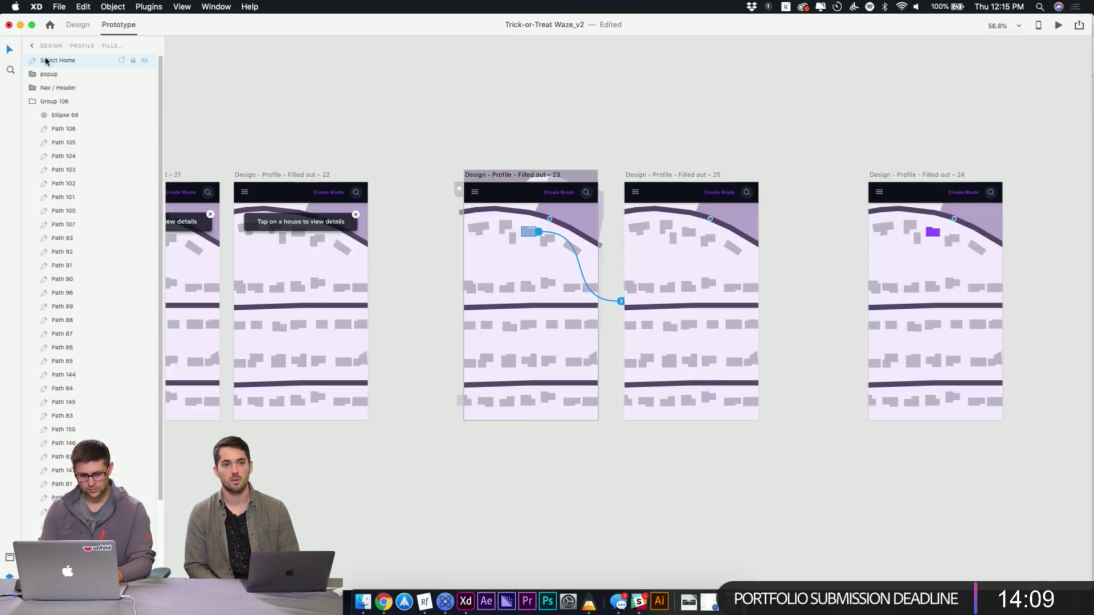
click(599, 116)
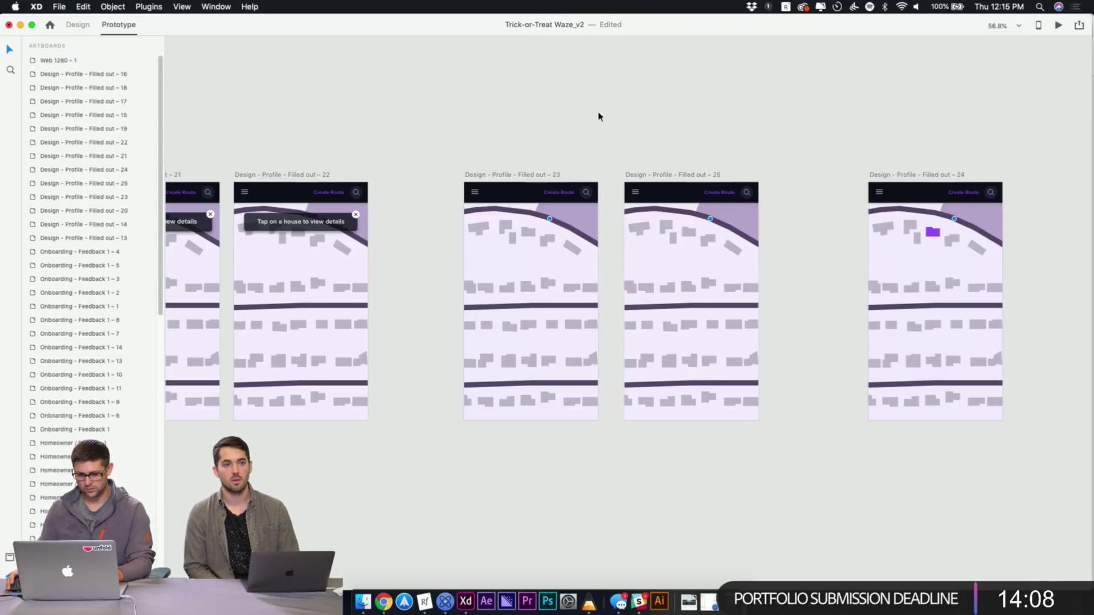
Delete the matching small house in artboard 25 and reselect the Select Home house in artboard 23
click(690, 233)
drag(698, 232, 679, 179)
click(524, 232)
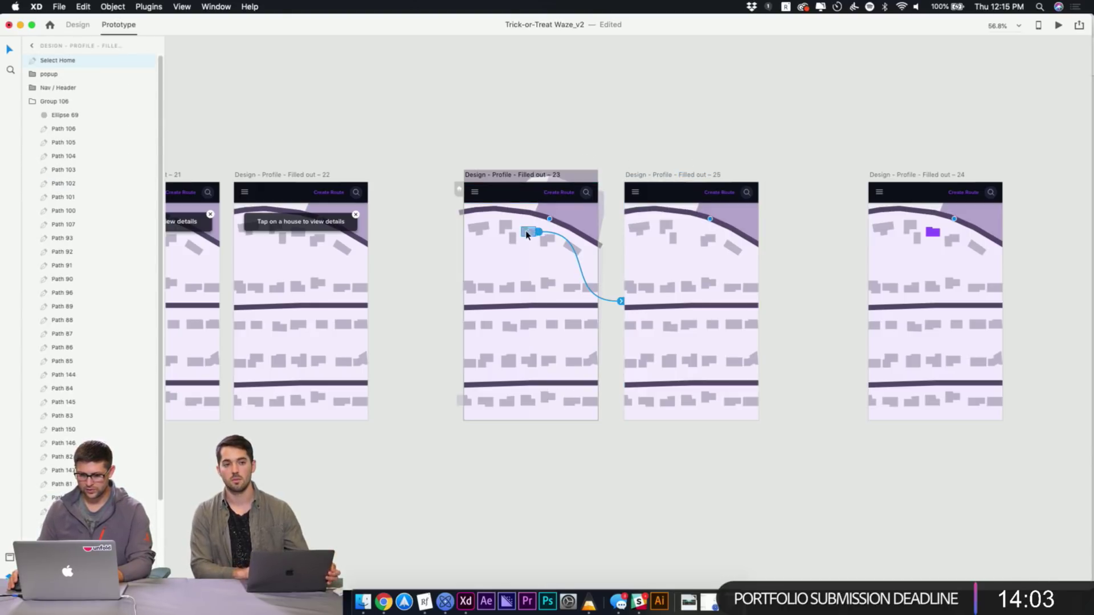
click(495, 146)
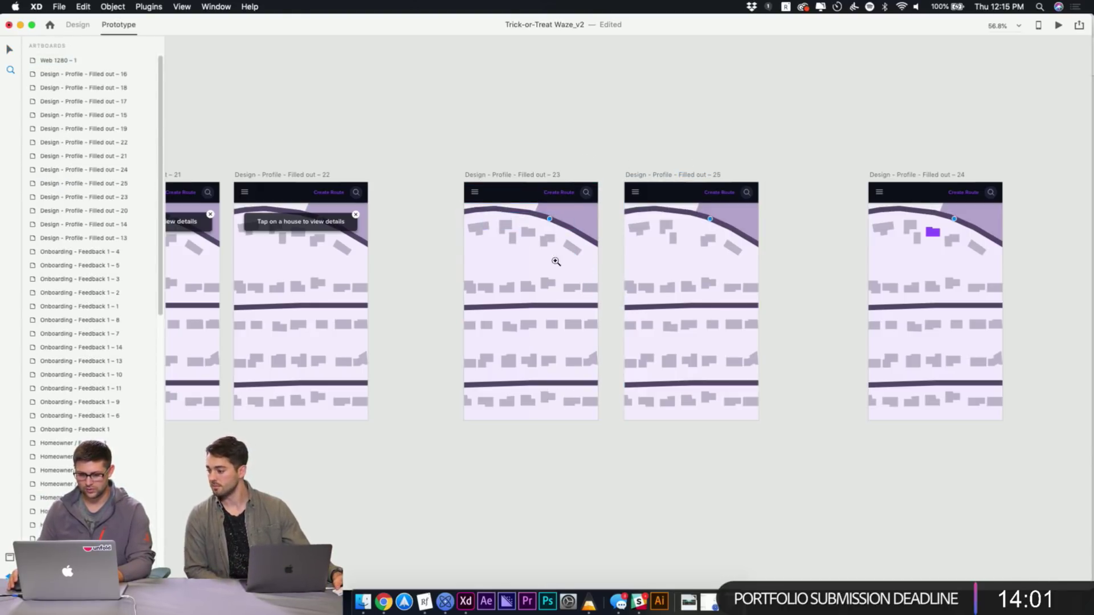
Select the map group in artboard 23 and switch to Design mode
key(z)
key(v)
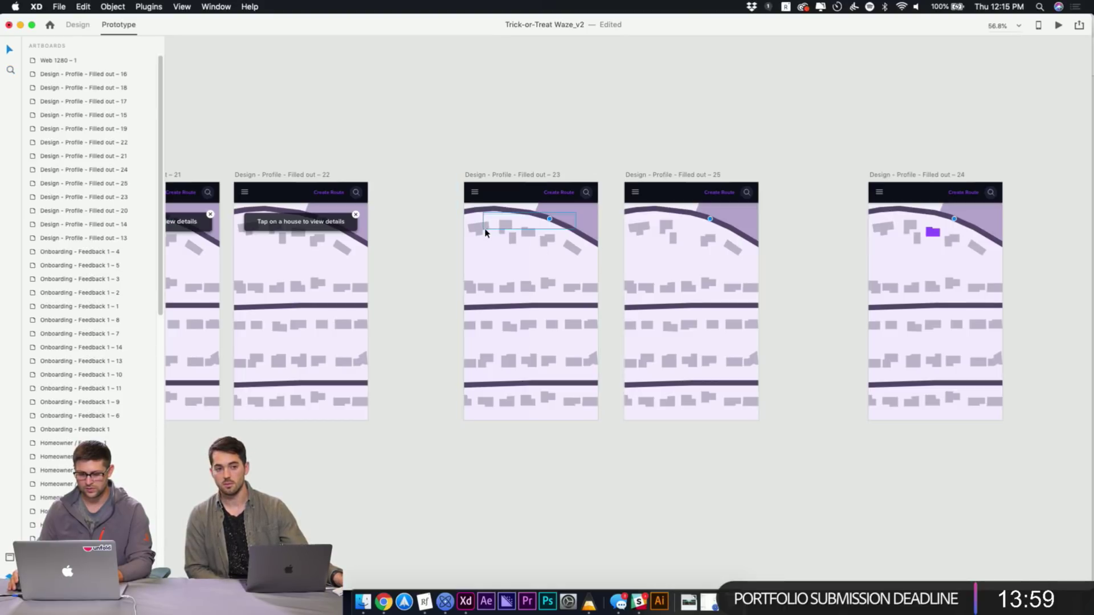
click(478, 233)
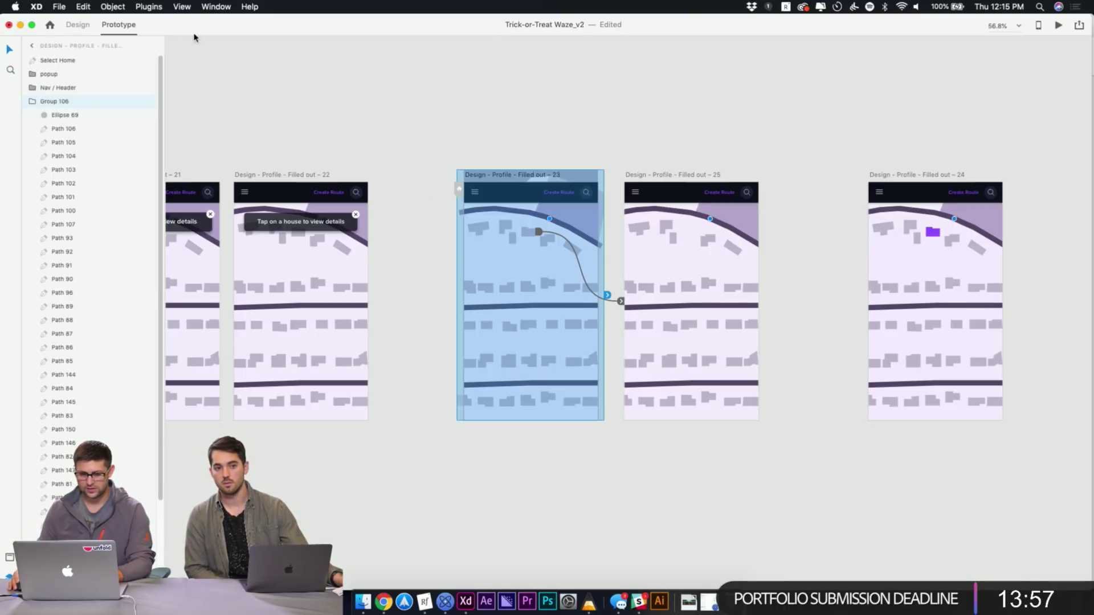
click(78, 25)
Drag the map group of artboard 23 aside to check that Select Home is separate from it, and undo the move
double_click(479, 228)
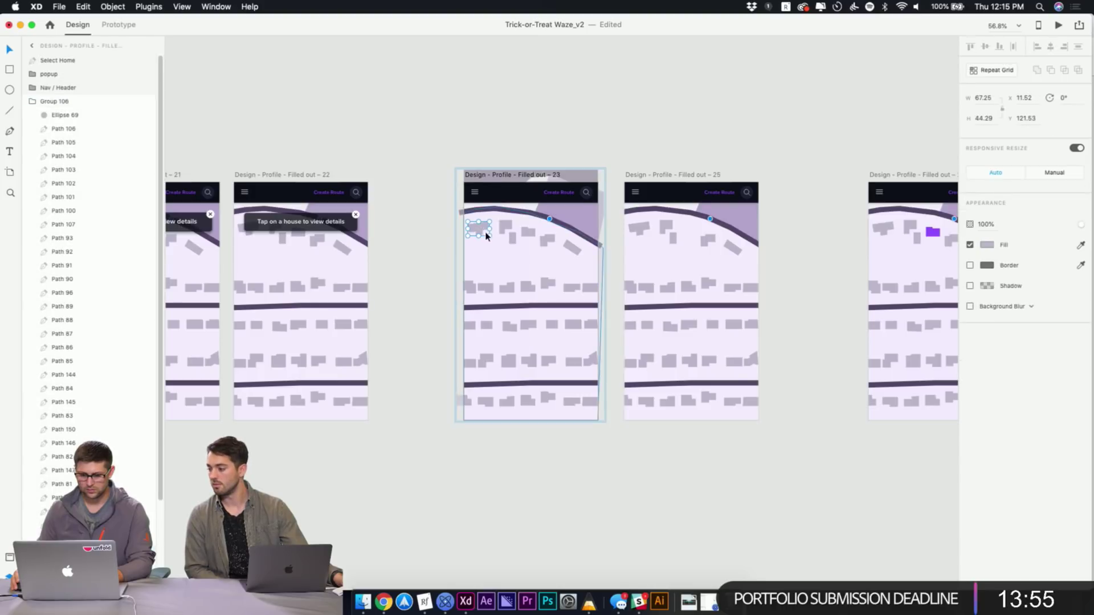
key(Escape)
click(489, 264)
drag(489, 263, 405, 269)
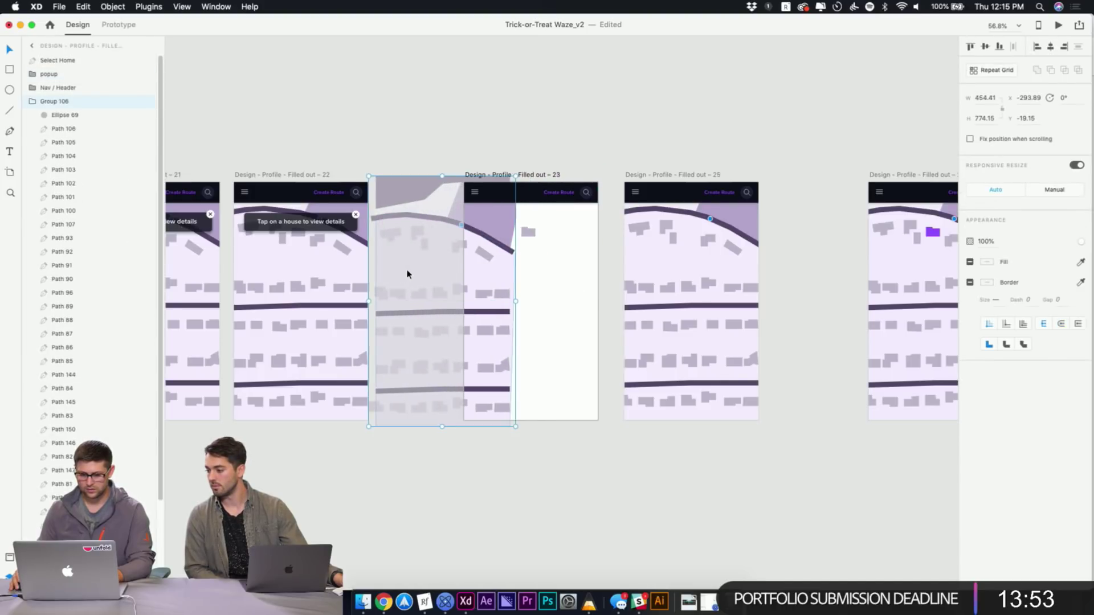
key(cmd+z)
click(542, 143)
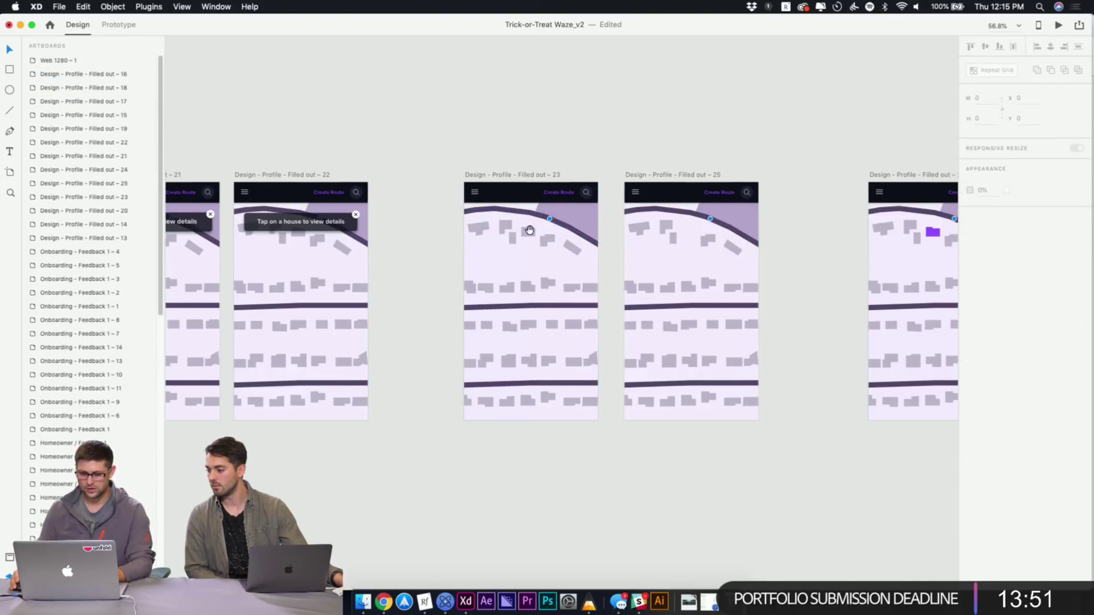
Examine the highlighted house in artboards 24 and 19 and the Maniac Mansion details card in artboard 13
scroll(512, 231, right, 2)
click(502, 228)
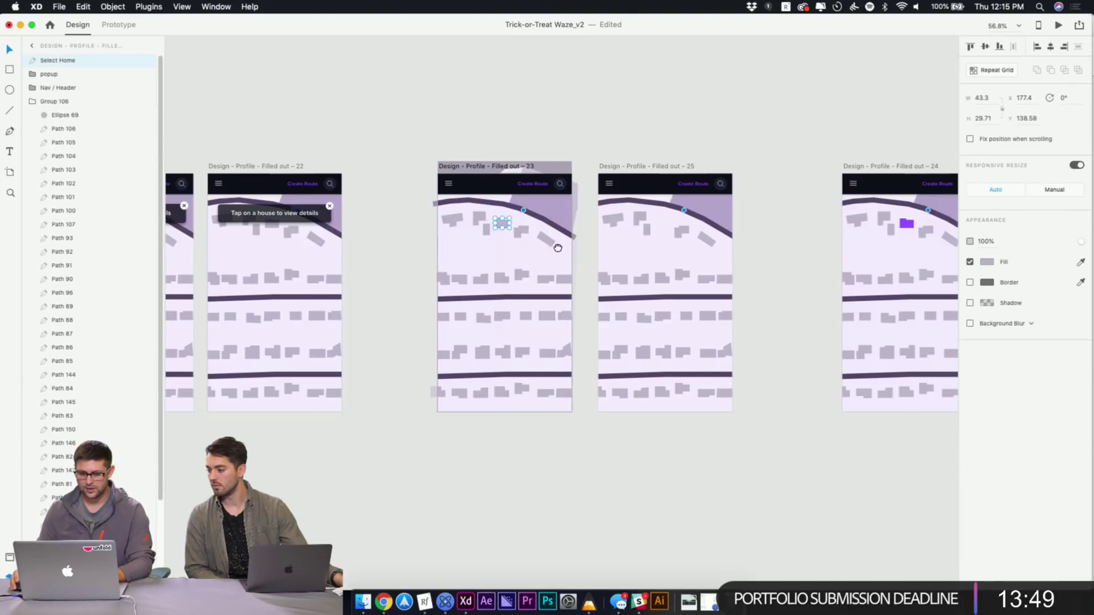
scroll(547, 230, right, 5)
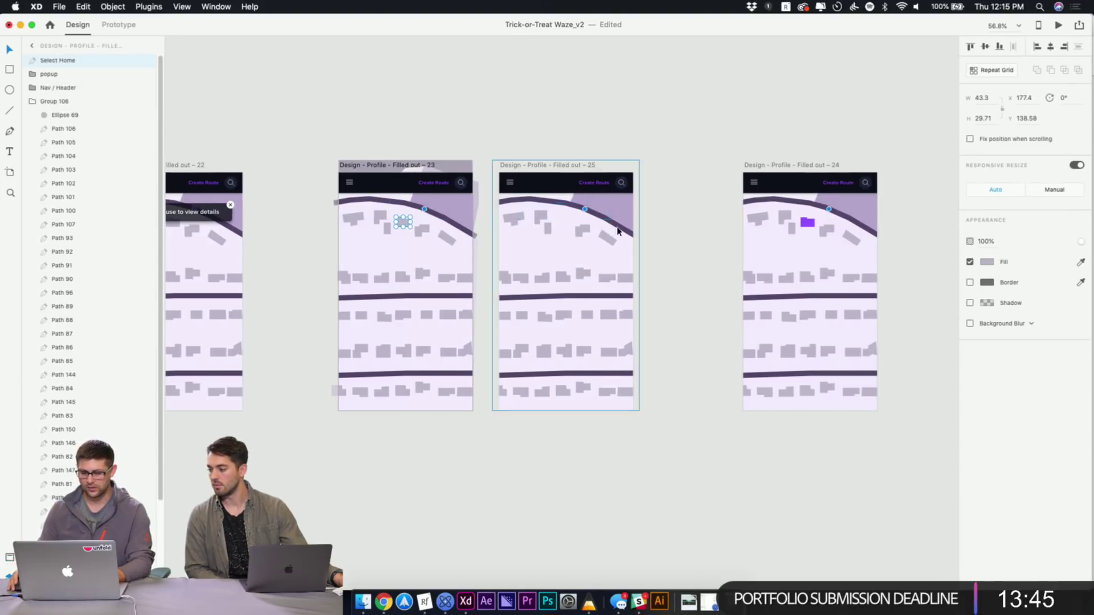
drag(663, 249, 588, 249)
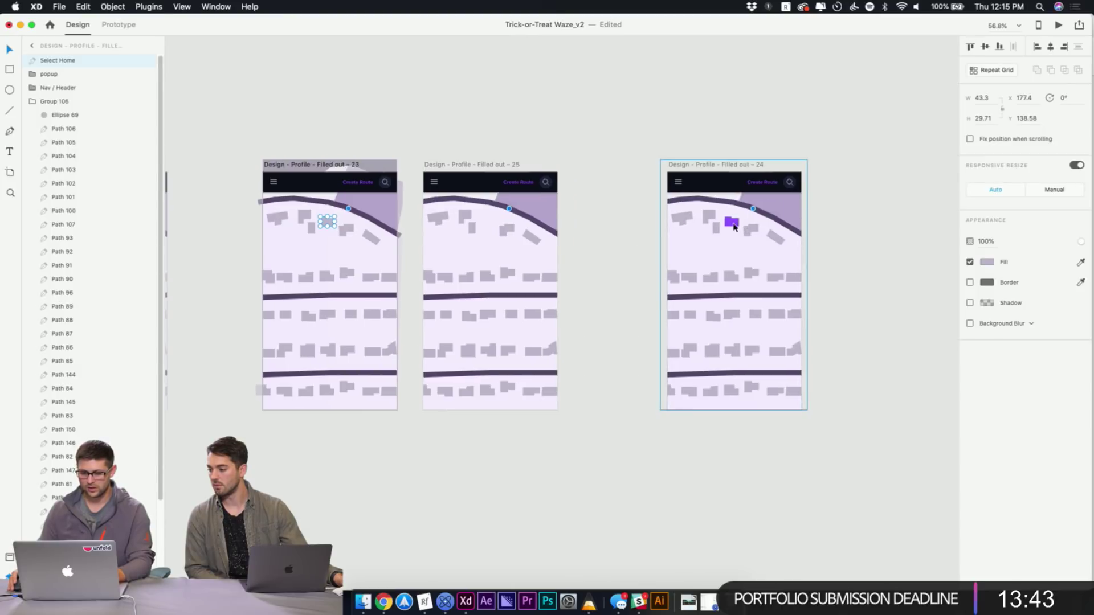
scroll(707, 138, up, 10)
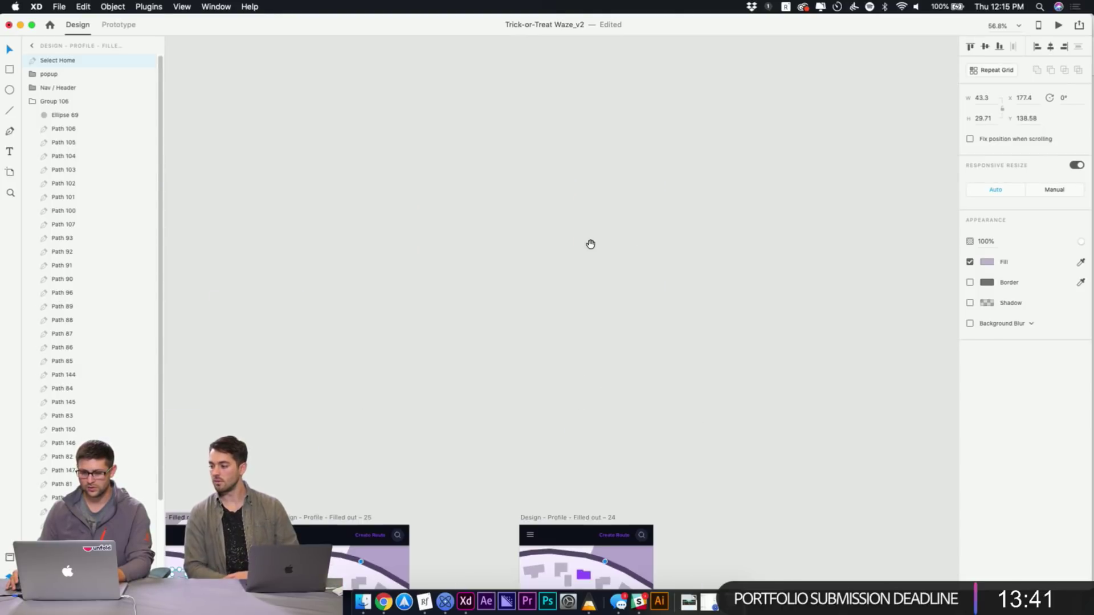
scroll(661, 357, down, 5)
scroll(647, 351, up, 5)
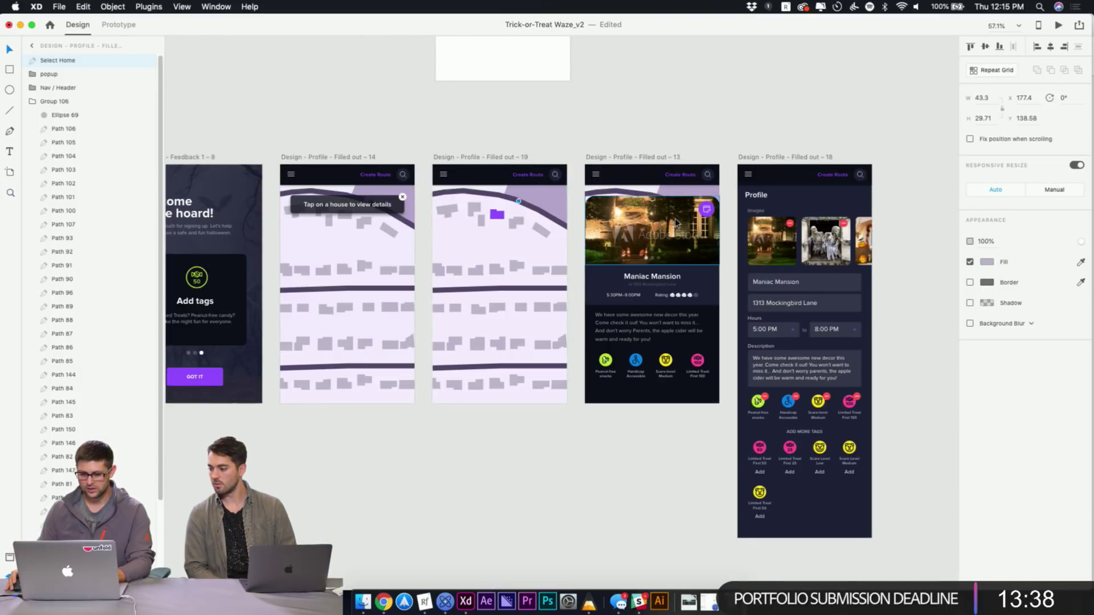
click(676, 222)
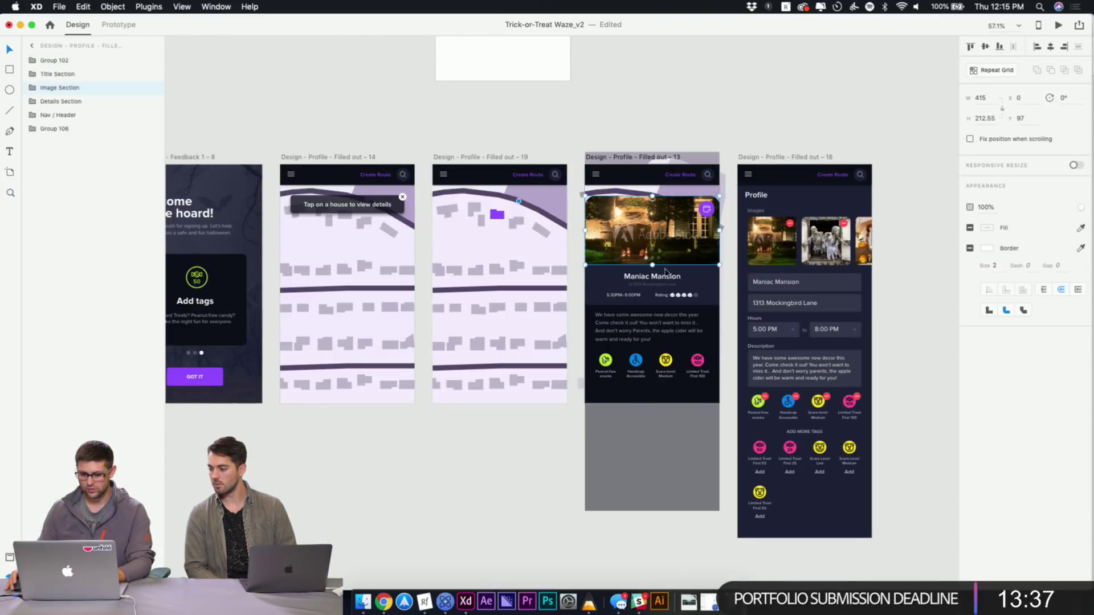
click(690, 115)
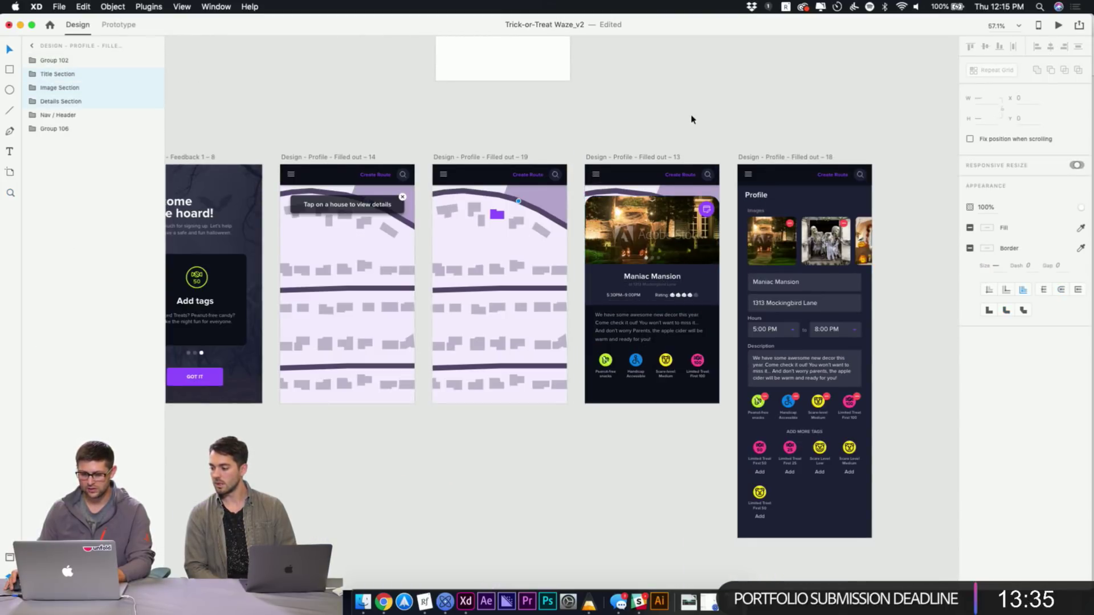
scroll(627, 171, down, 3)
scroll(627, 171, right, 4)
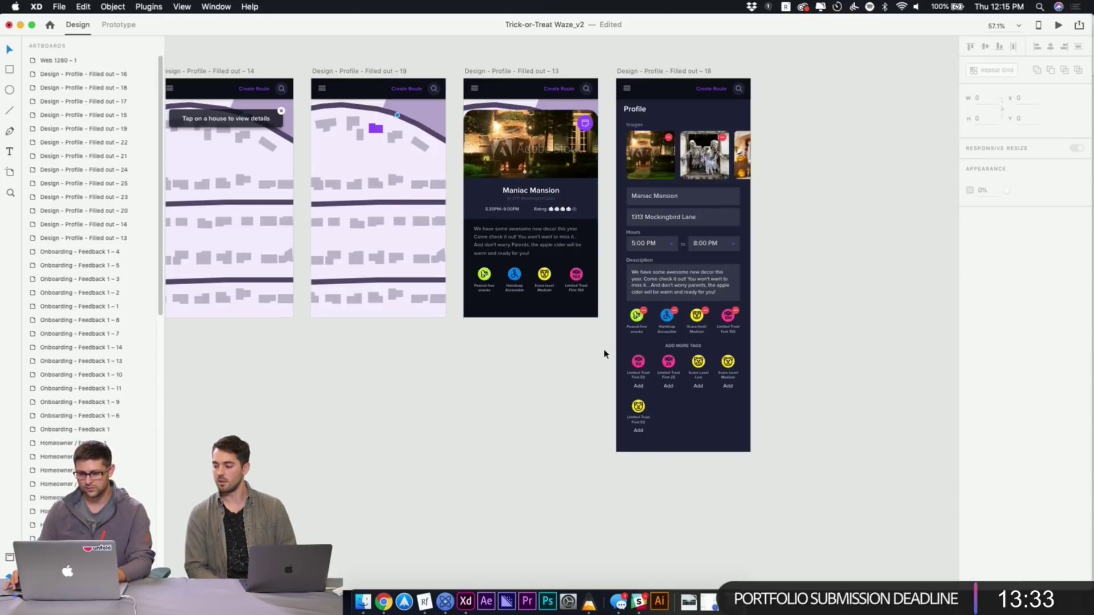
scroll(549, 366, down, 3)
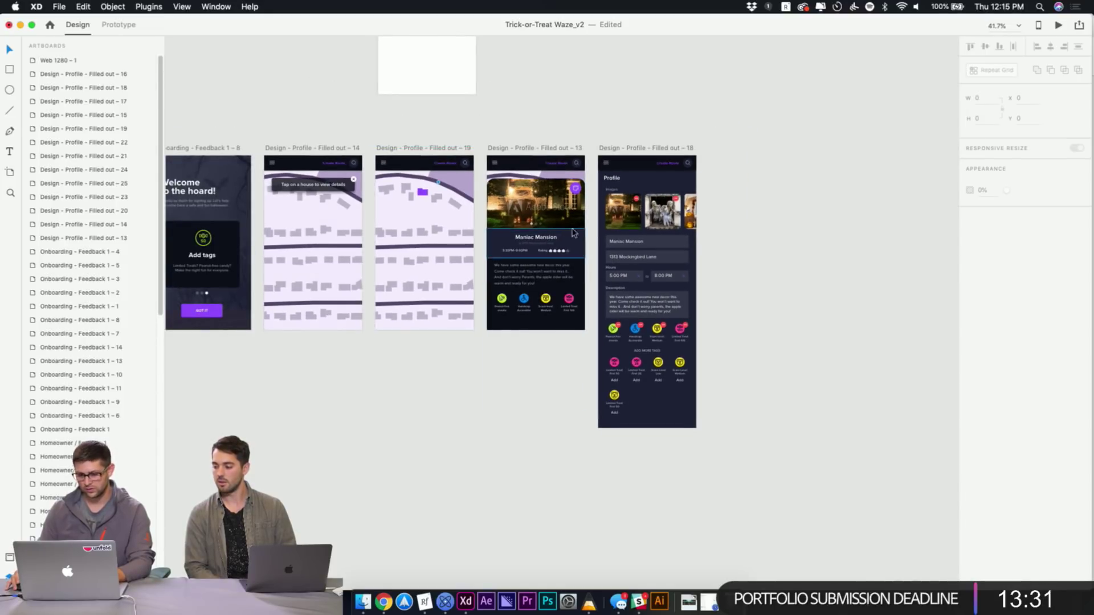
scroll(573, 232, down, 10)
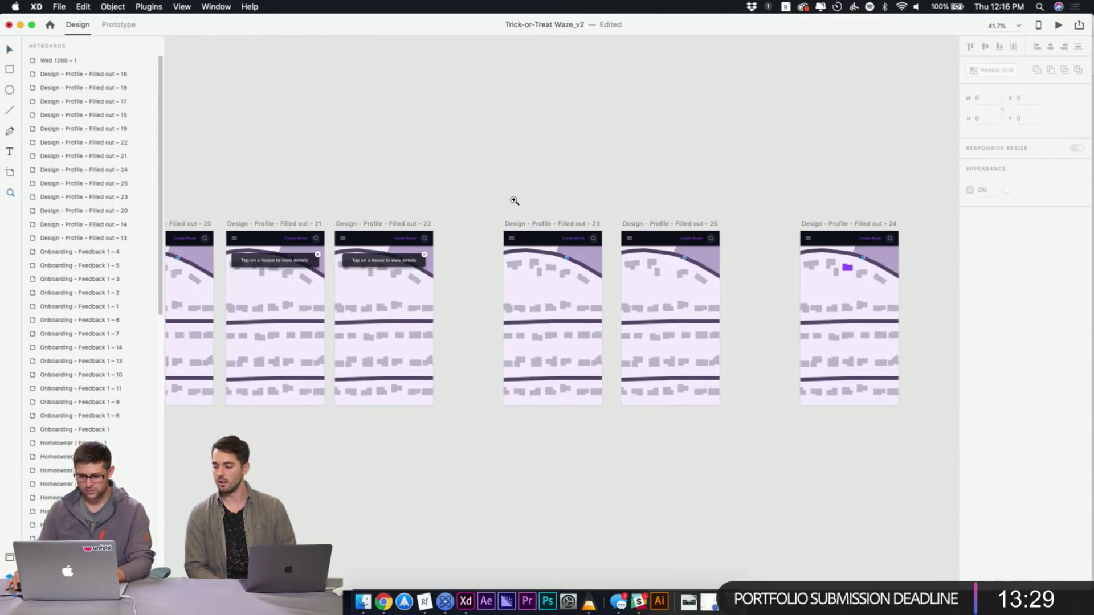
scroll(723, 378, up, 5)
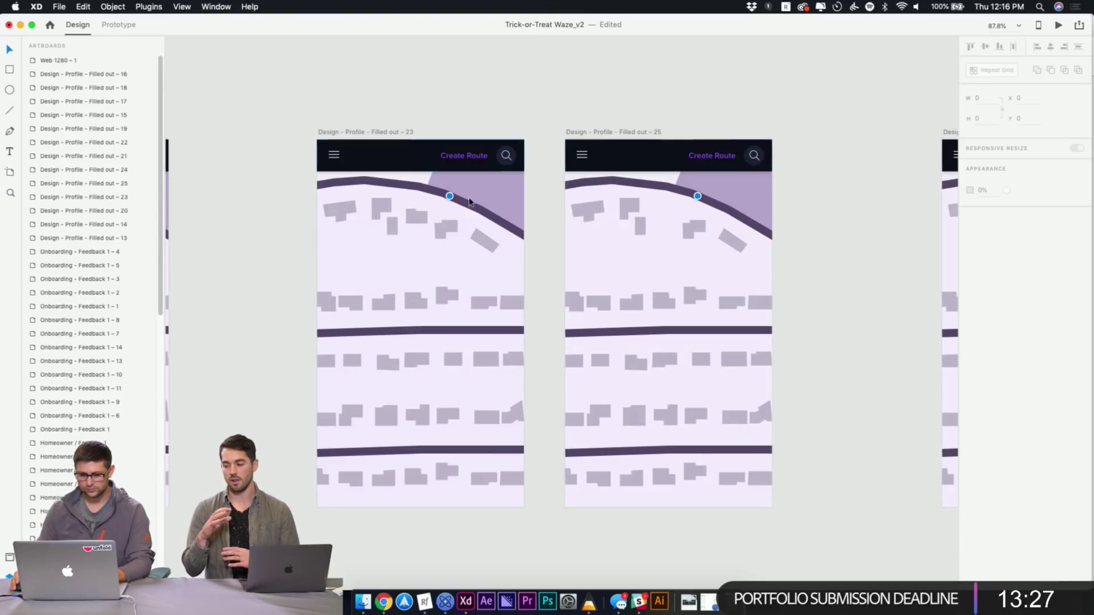
Copy the Select Home house from artboard 23 and paste it into artboard 25 at the same position
click(416, 215)
click(541, 122)
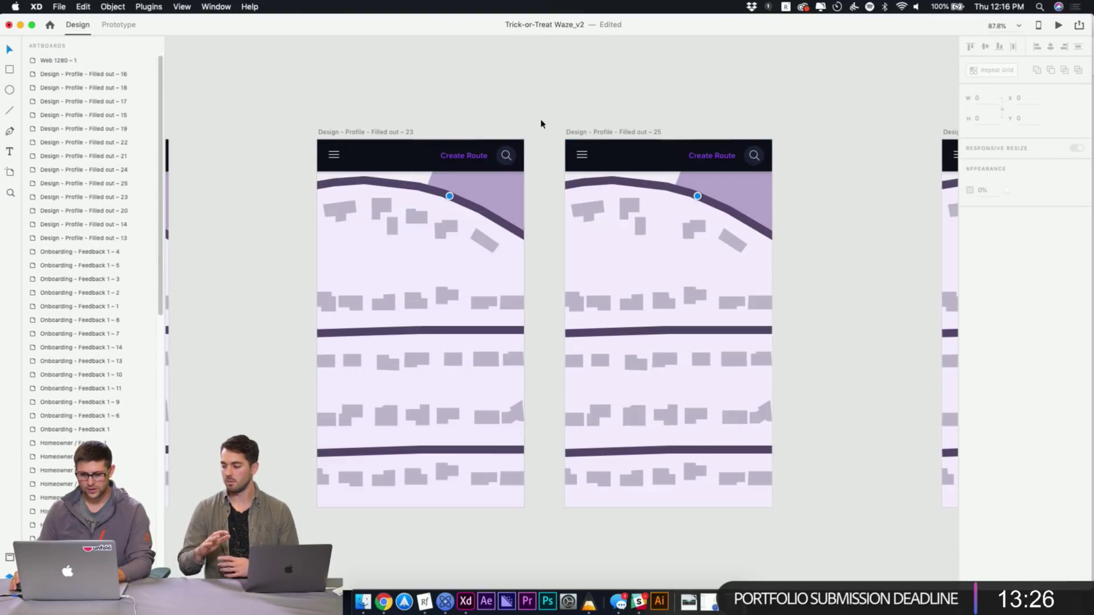
click(626, 131)
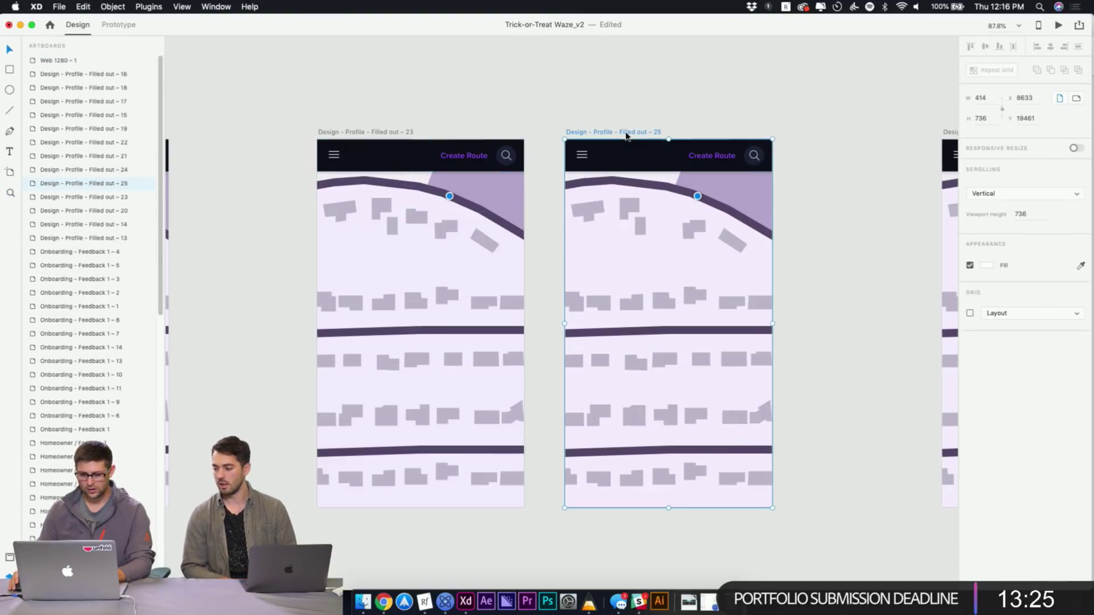
key(super+v)
click(676, 95)
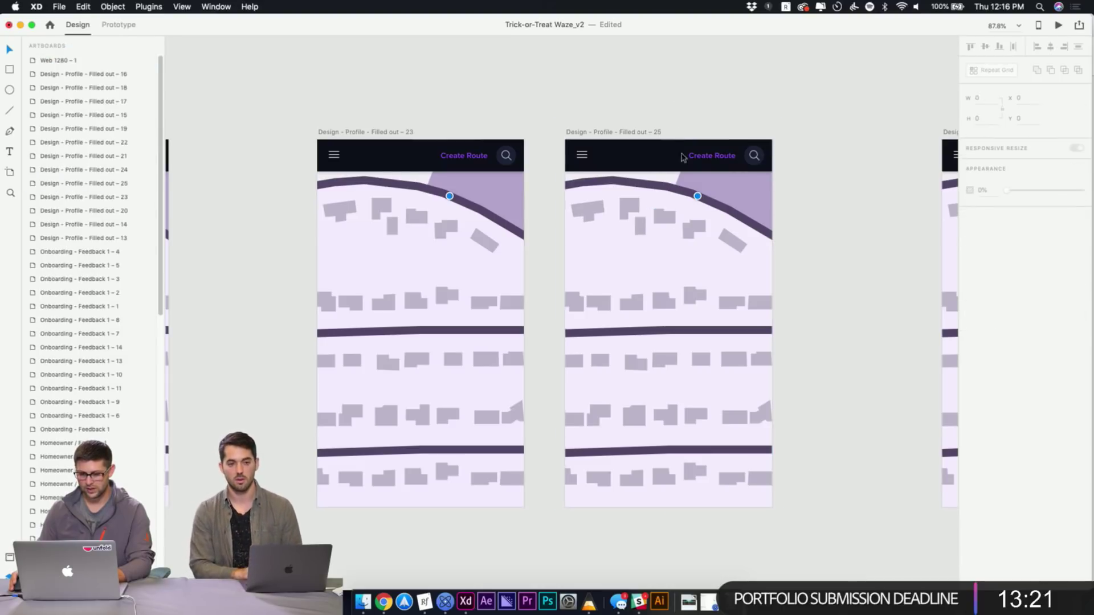
Fill the Select Home house in artboard 25 with the purple Primary interaction color from the saved colors
click(667, 220)
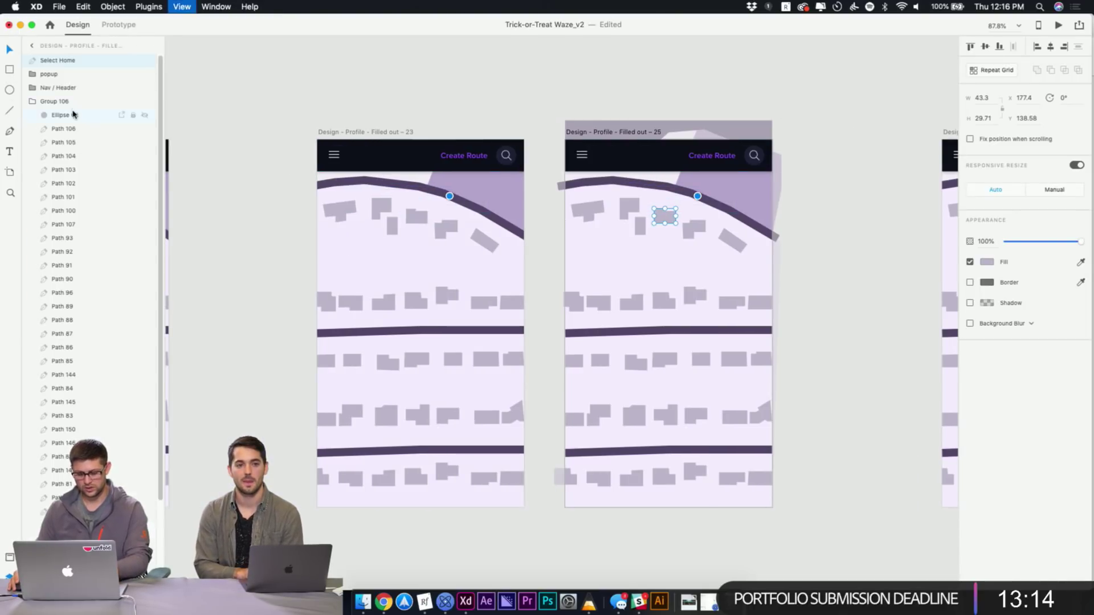
key(super+shift+y)
click(76, 118)
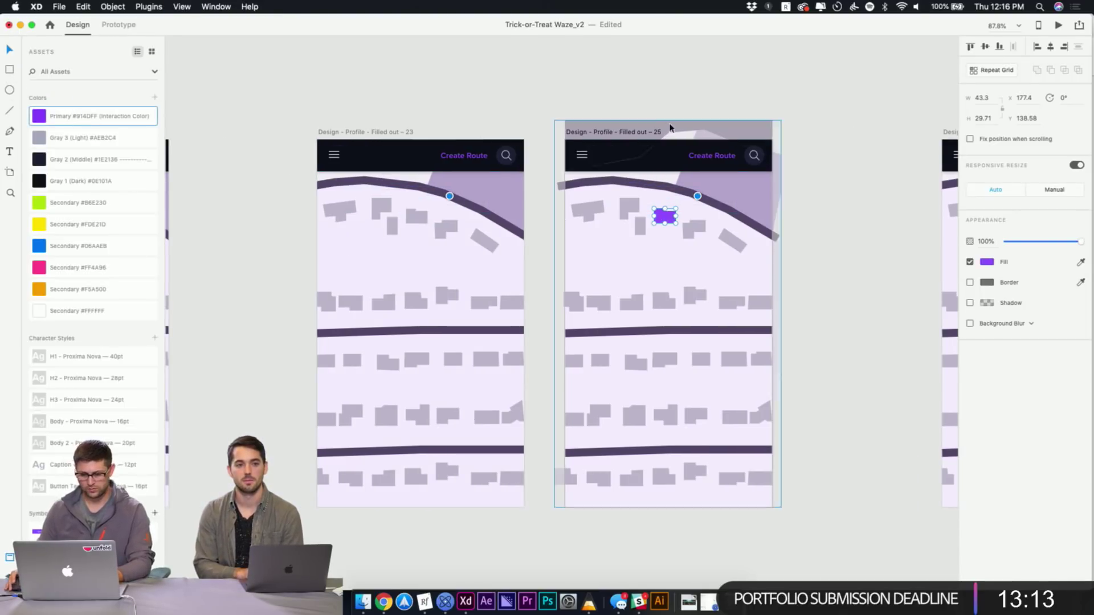
drag(677, 207, 678, 208)
click(695, 104)
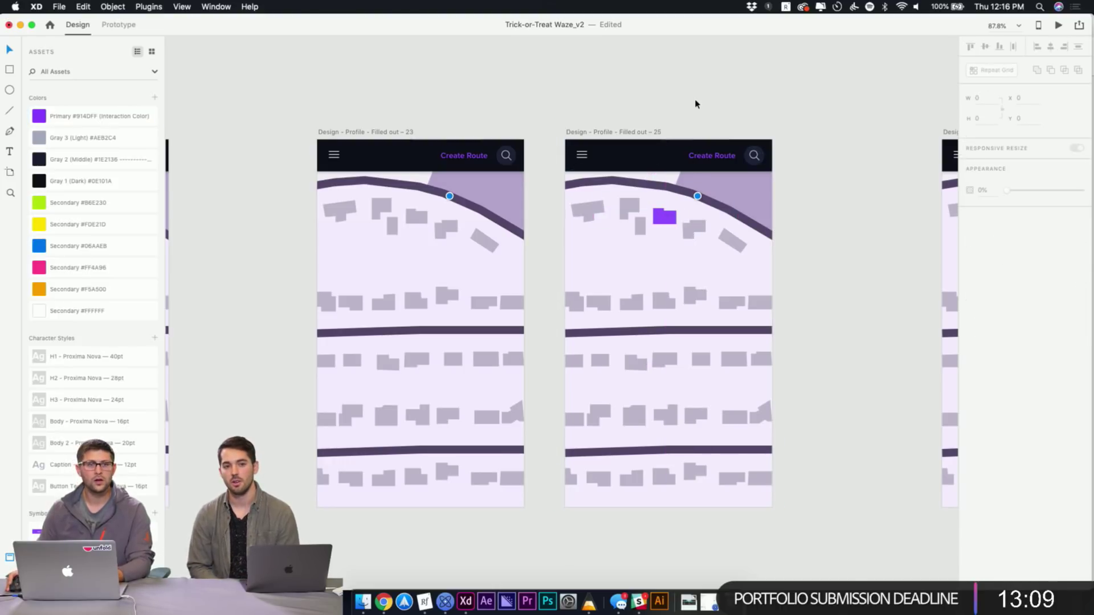
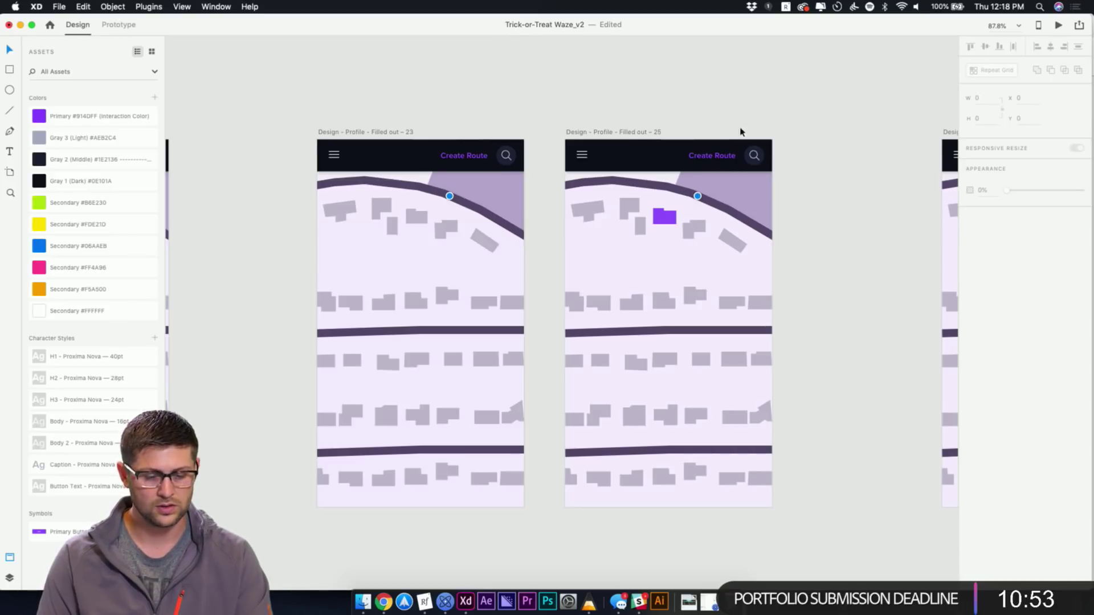
drag(774, 125, 676, 119)
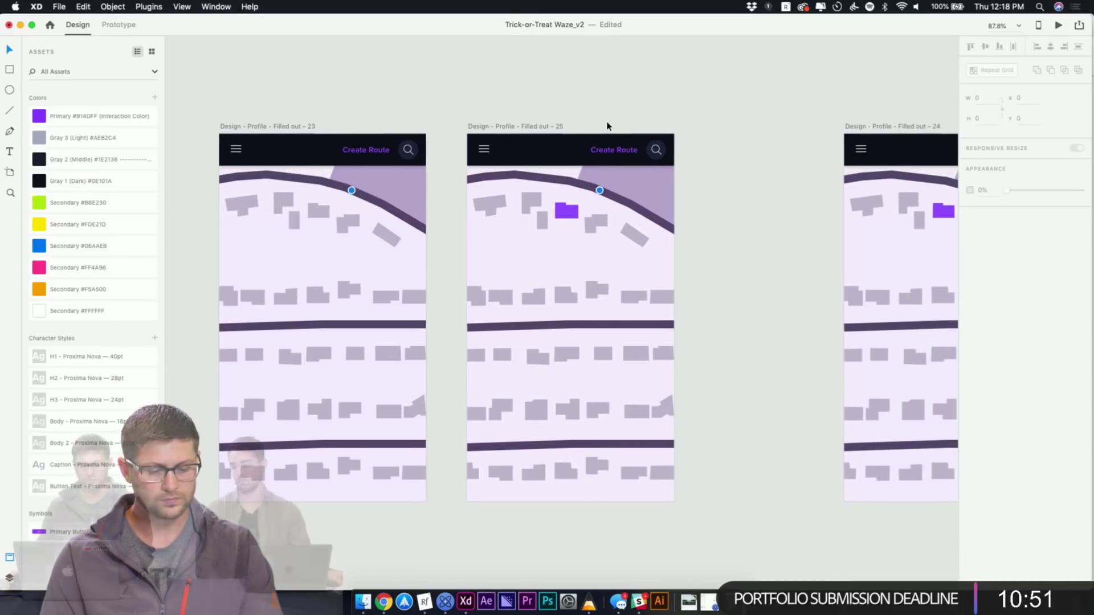
Move artboard 24 right beside artboard 25 so the three map artboards are evenly spaced
double_click(318, 209)
click(350, 104)
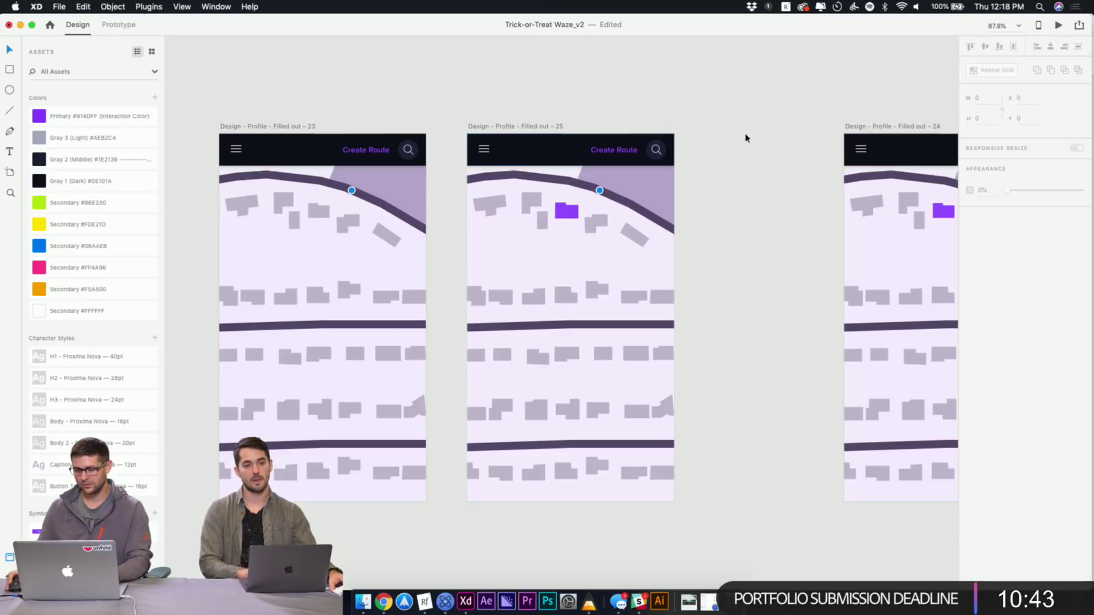
click(847, 126)
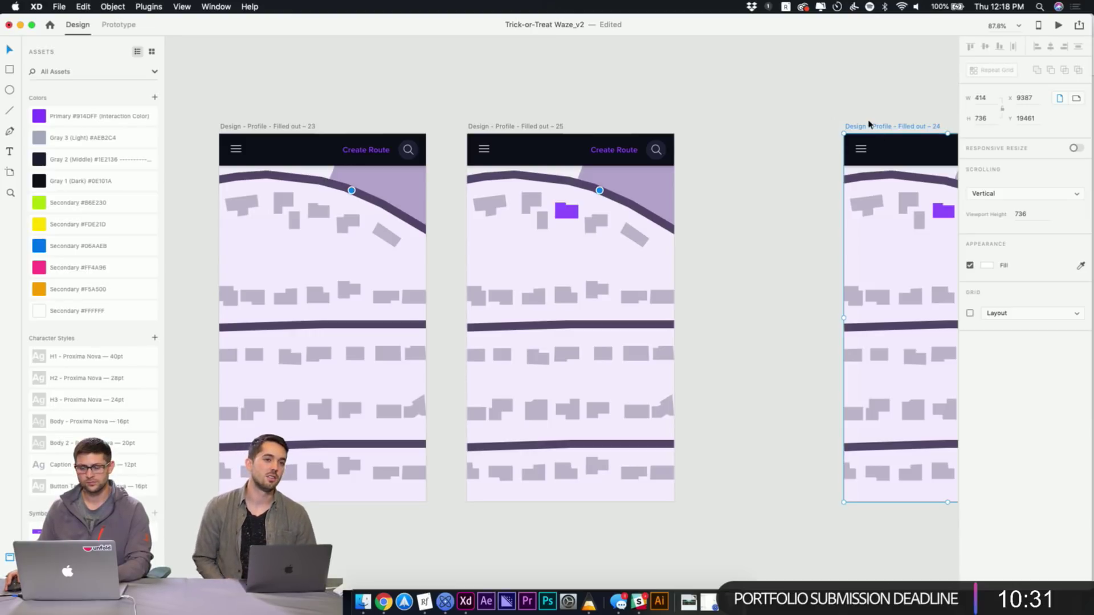
drag(870, 125, 741, 135)
key(Escape)
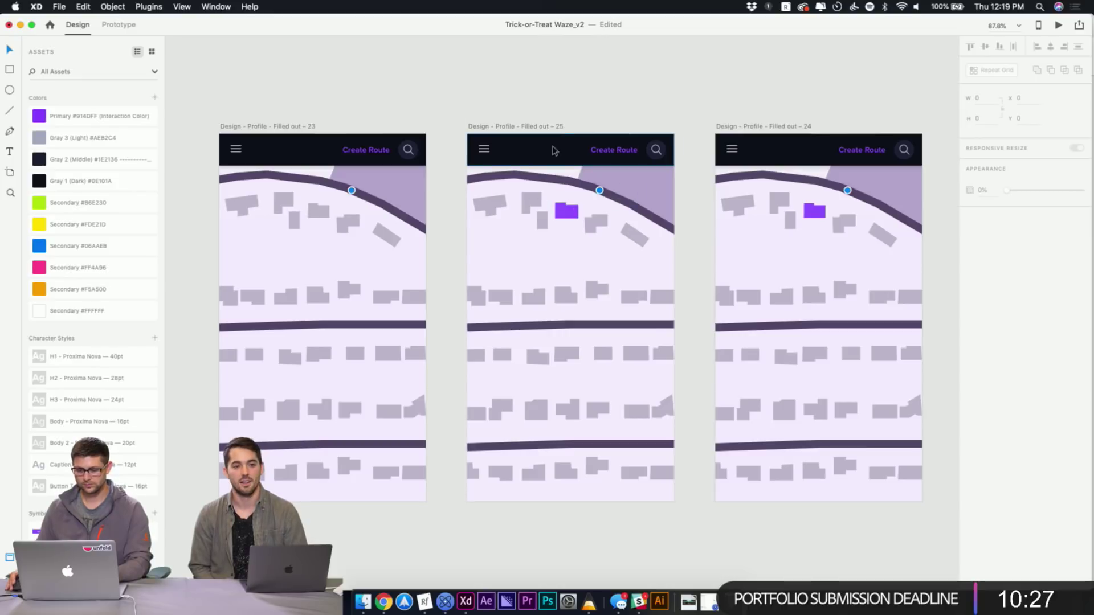
Link artboard 25 to artboard 24 in the prototype with a Time trigger, 0 s delay and a 0.2 s Ease In Auto-Animate
click(117, 25)
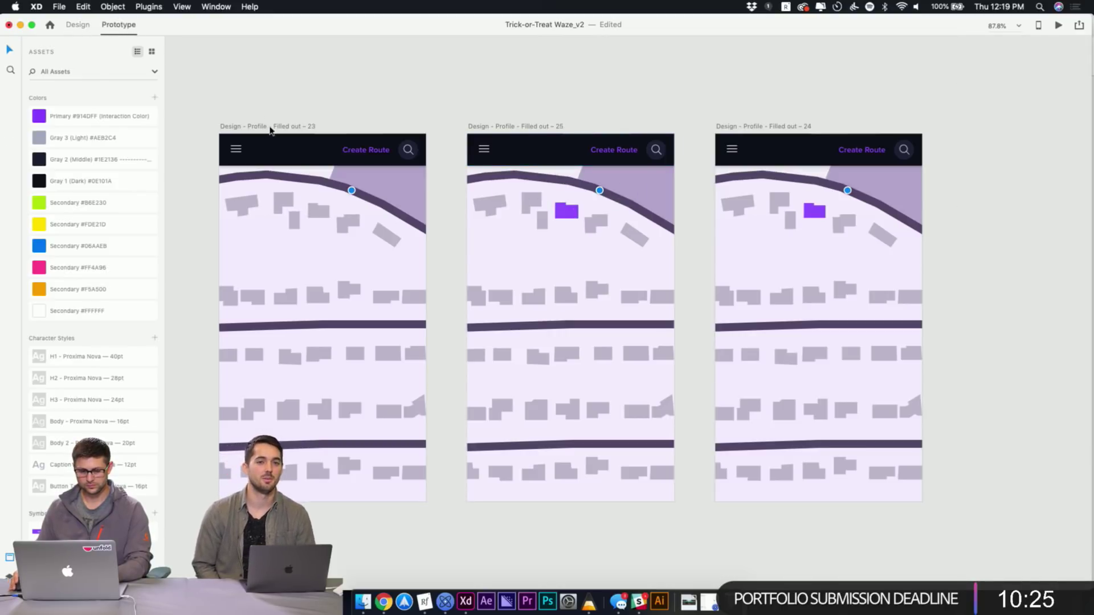
click(266, 123)
click(497, 129)
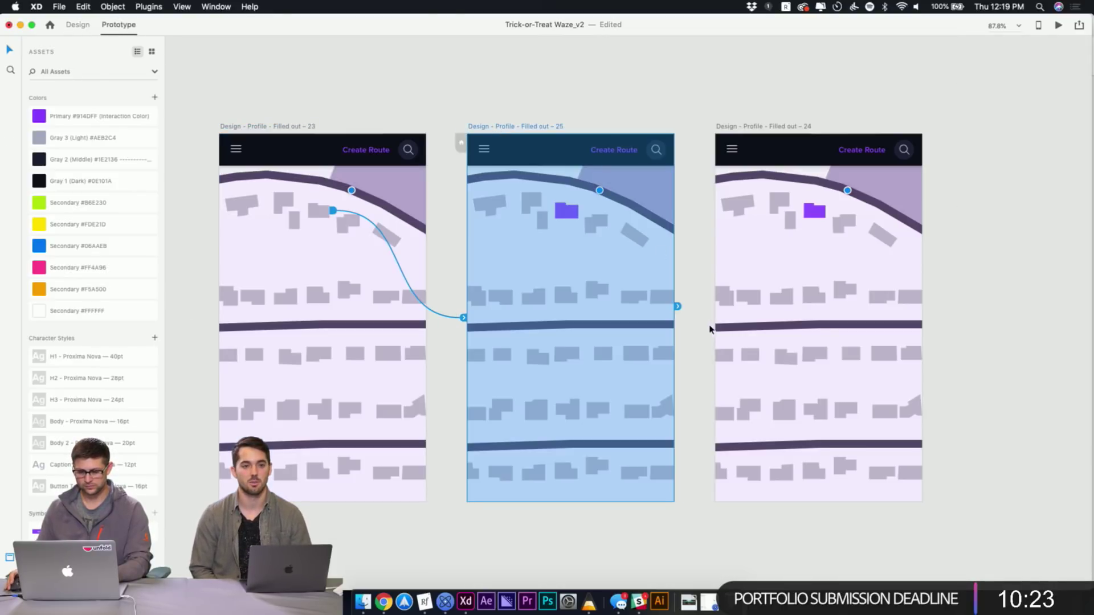
drag(677, 306, 729, 326)
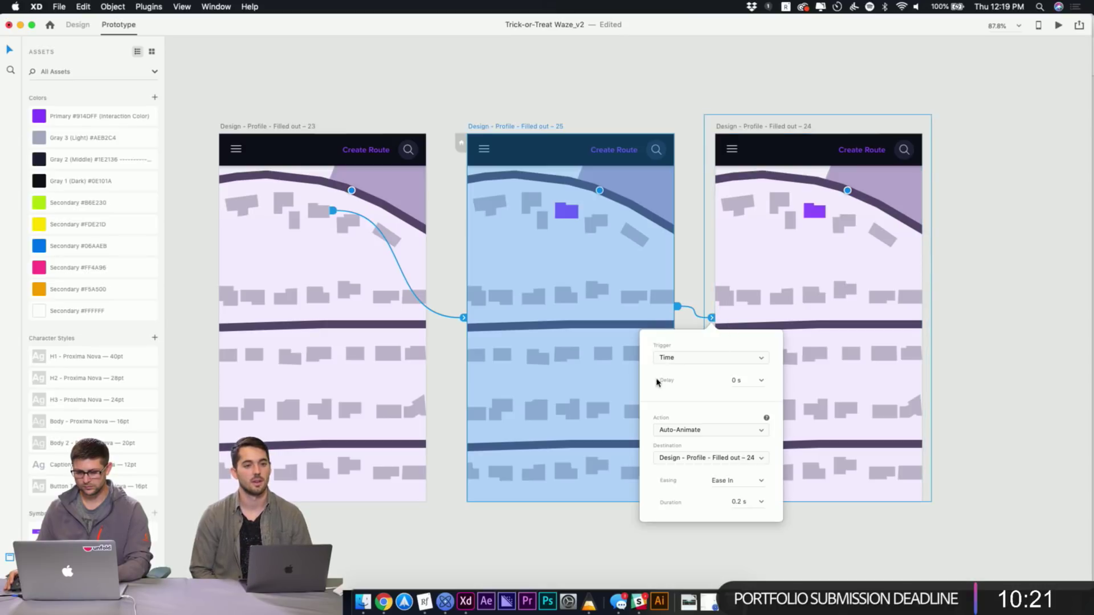
click(662, 81)
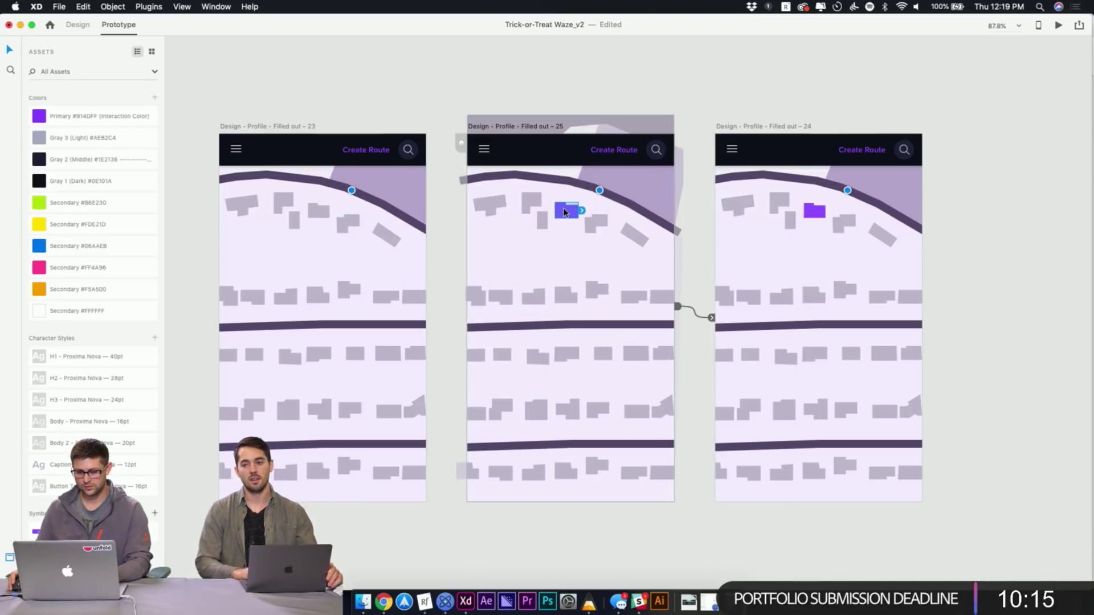
click(688, 115)
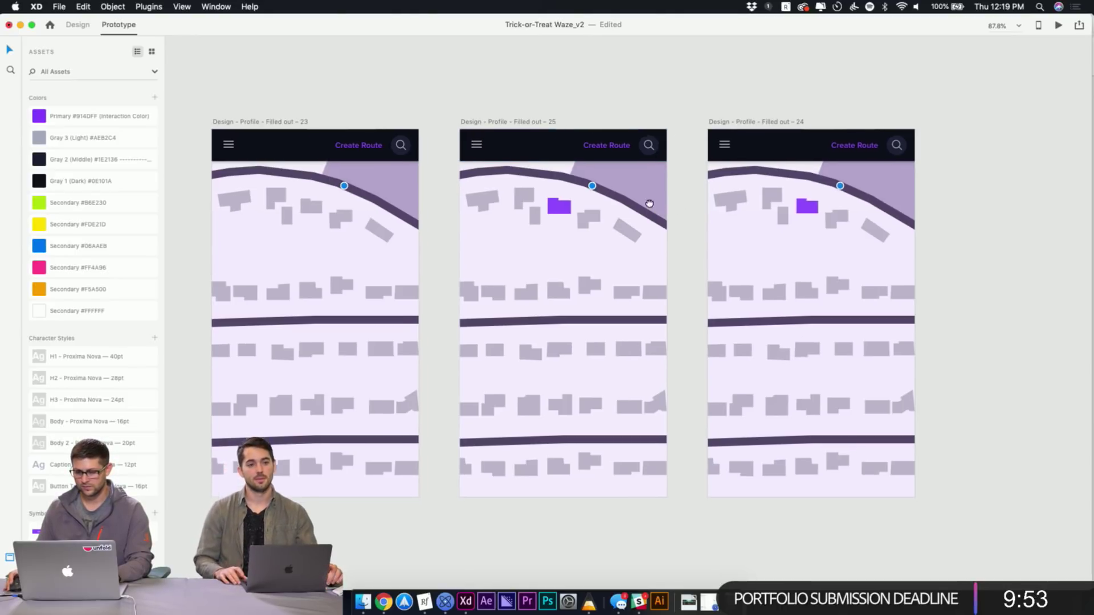
Preview the prototype from artboard 23 and test tapping the Select Home house
scroll(644, 188, right, 3)
scroll(644, 188, down, 1)
click(225, 109)
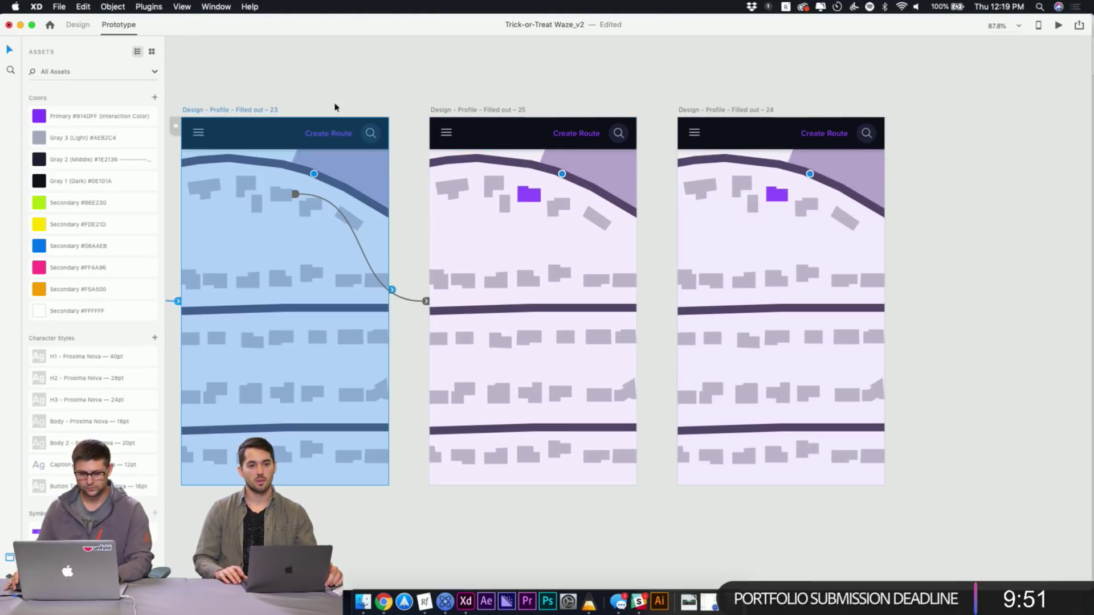
click(1057, 25)
click(399, 183)
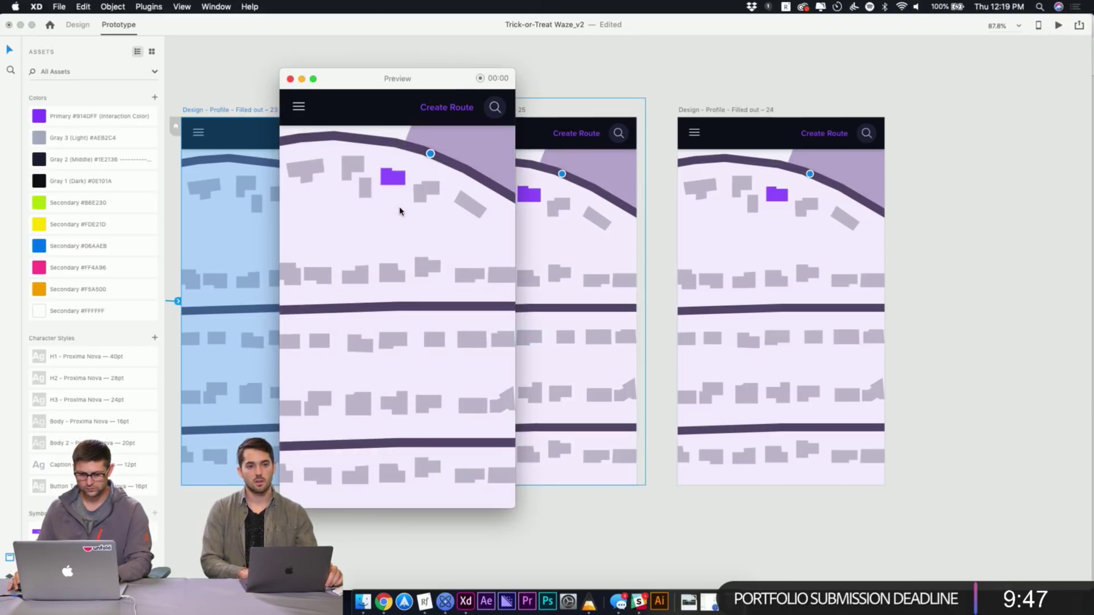
click(291, 80)
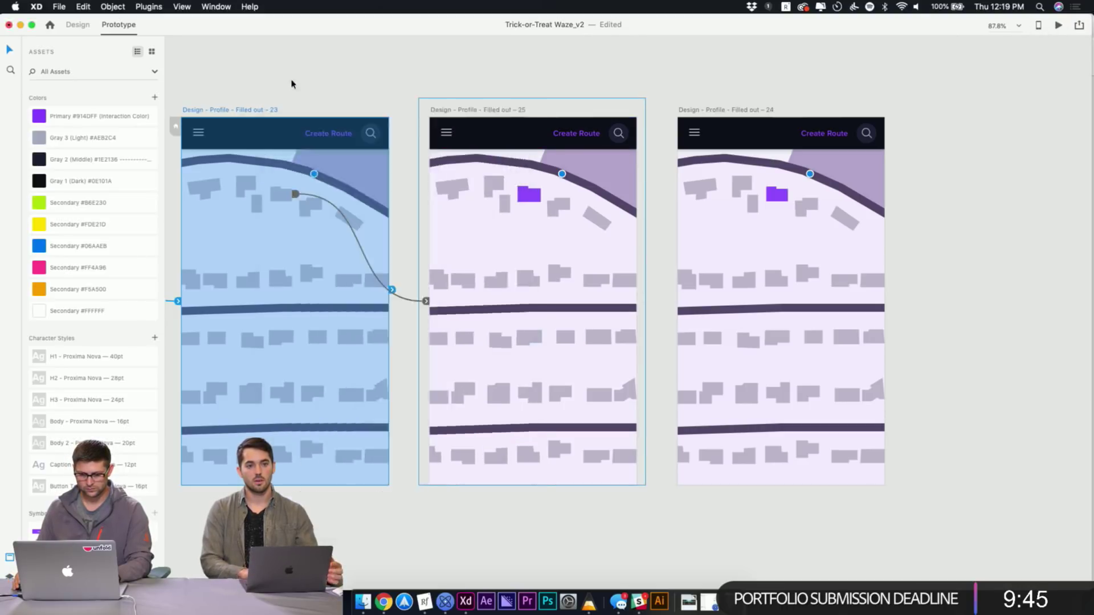
Examine the prototype links of artboards 23 and 25 and the design properties of the purple house in artboard 25
click(416, 119)
click(218, 110)
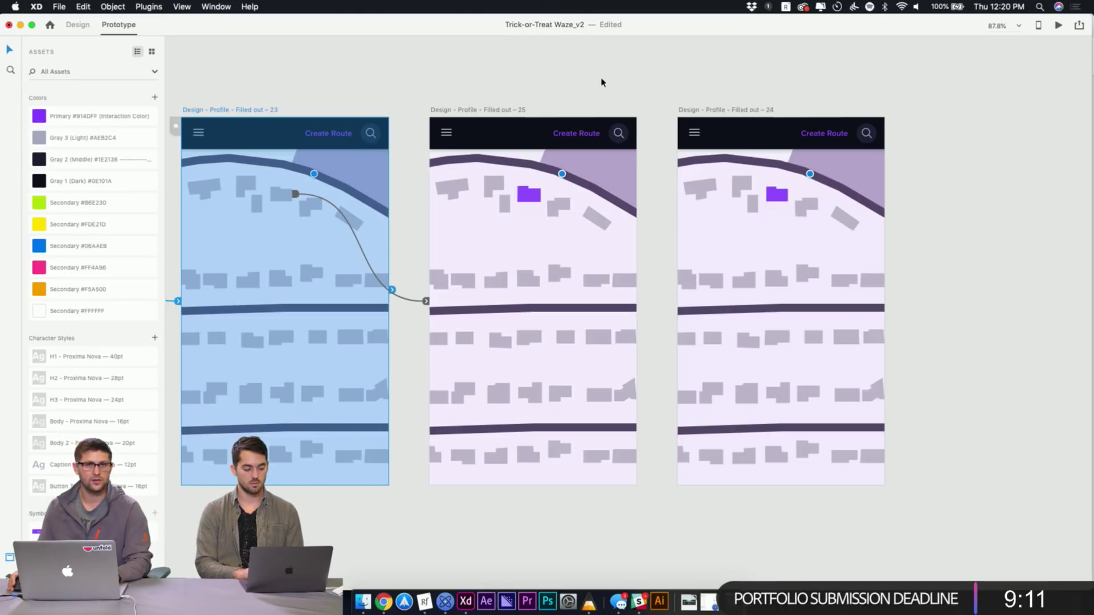
click(495, 91)
click(257, 109)
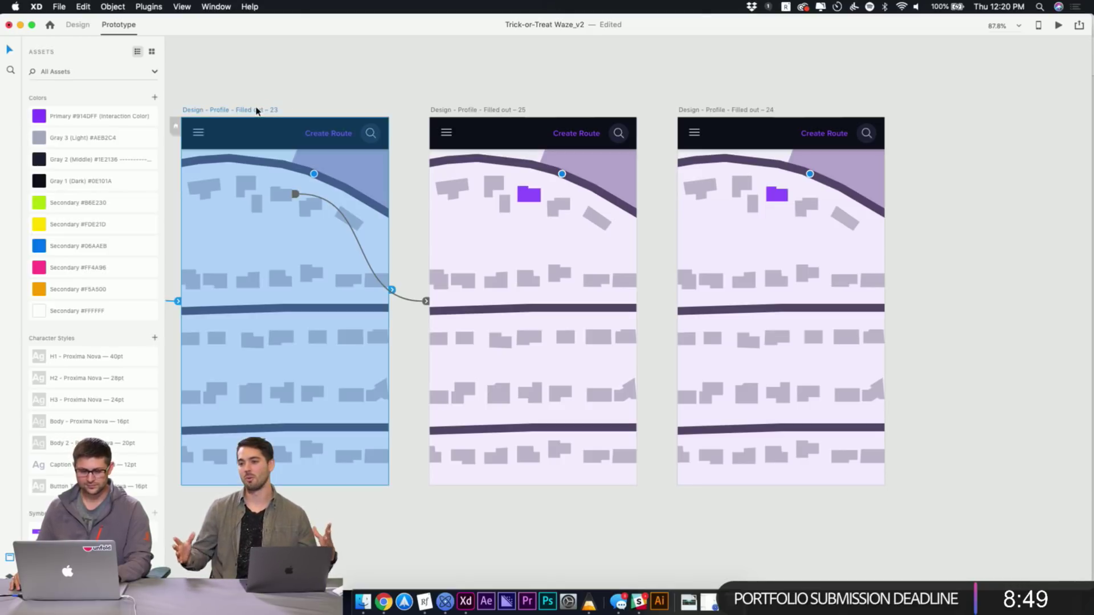
click(496, 111)
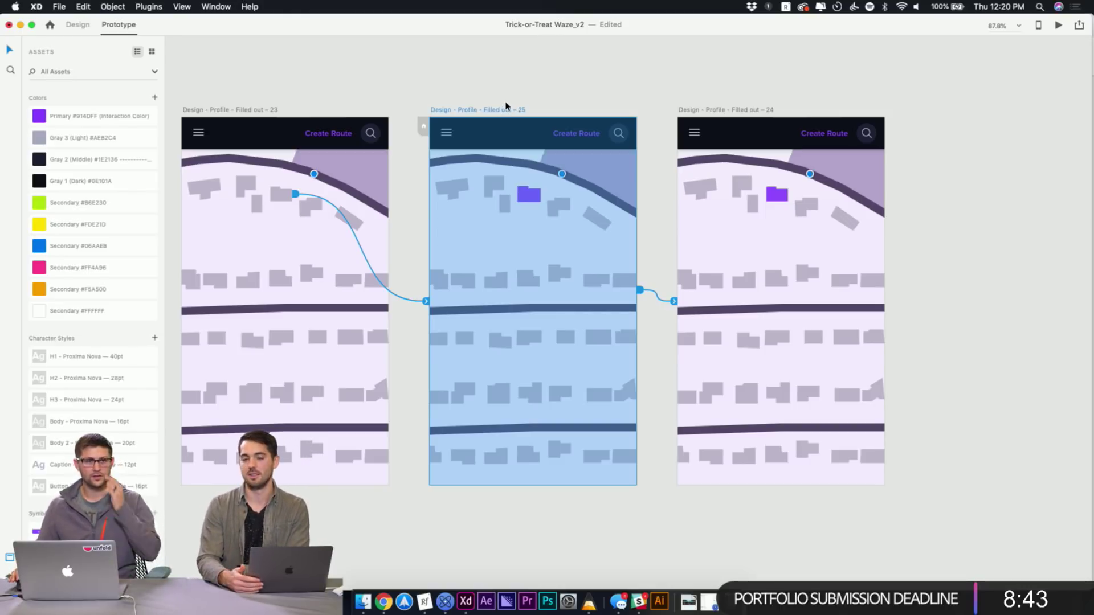
key(Escape)
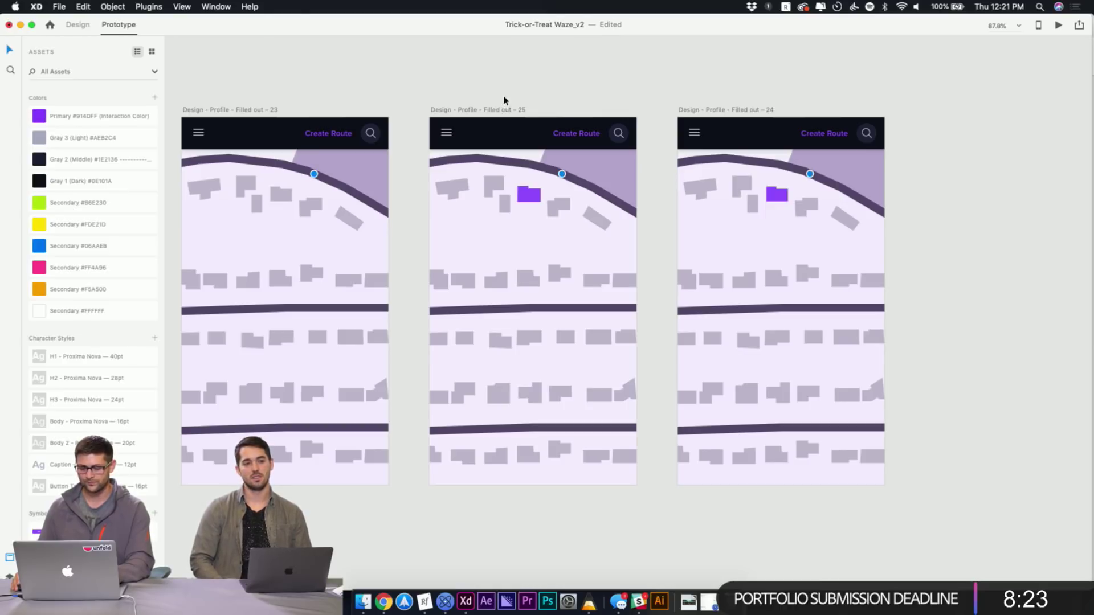
click(529, 195)
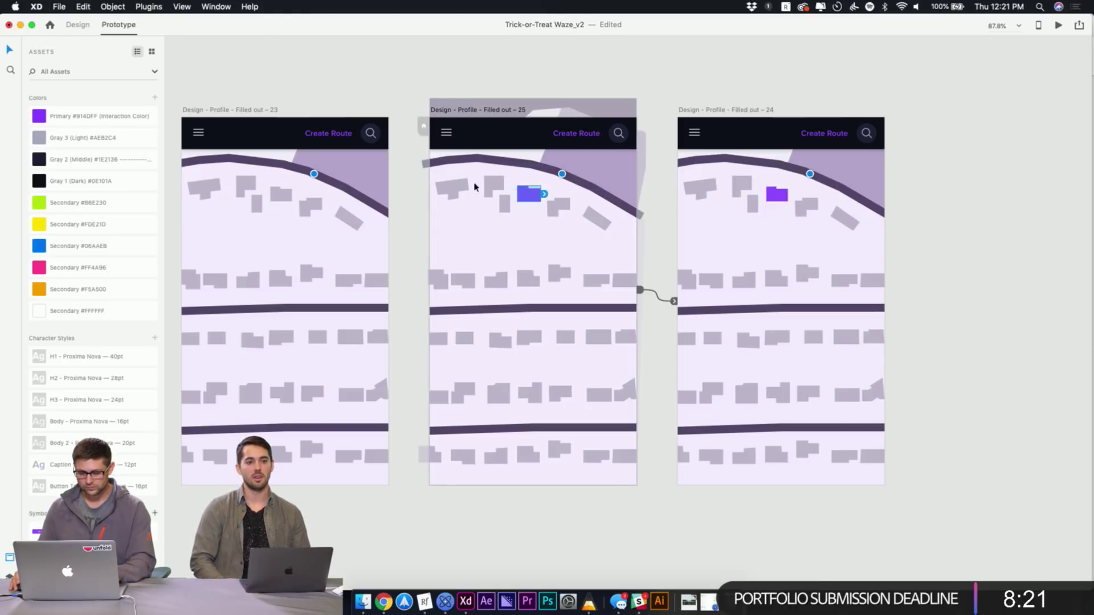
click(77, 25)
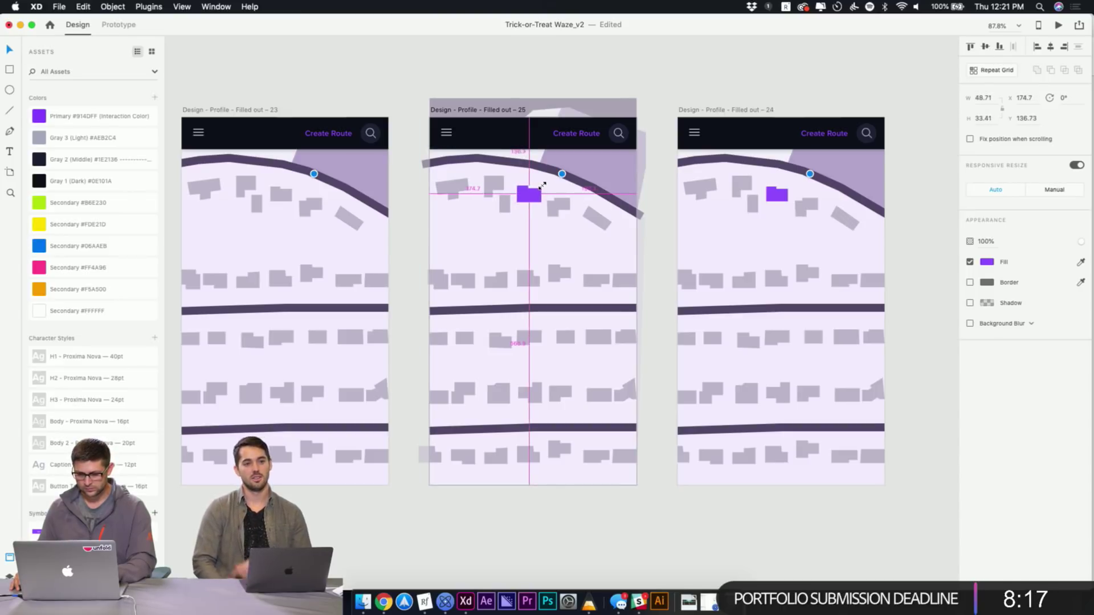
click(510, 83)
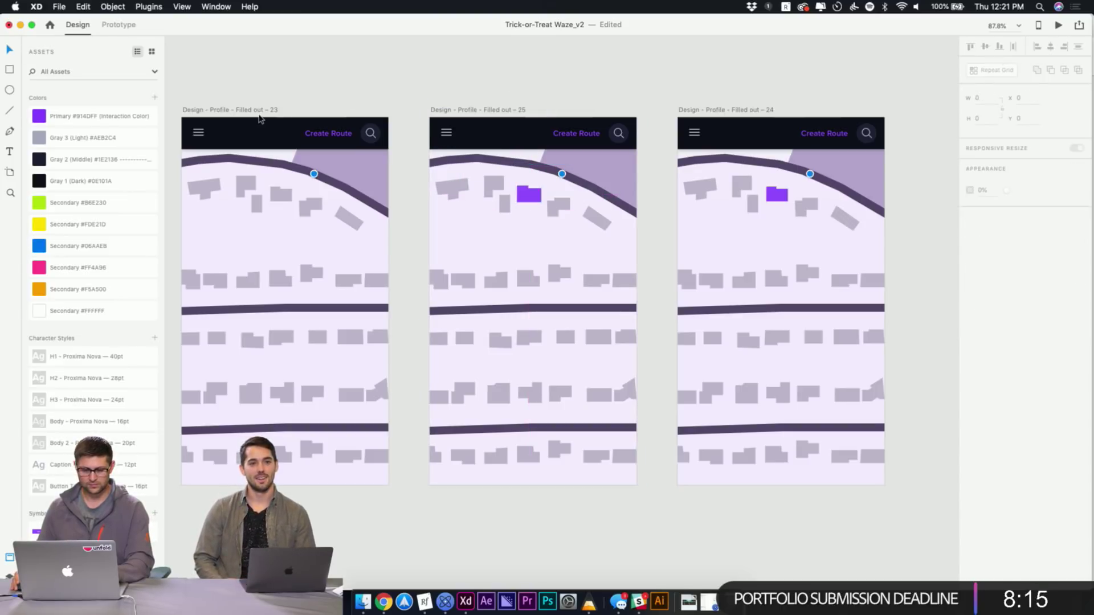
Set the Auto-Animate duration of the link from the house in artboard 23 to artboard 25 to 0.1 s
click(260, 111)
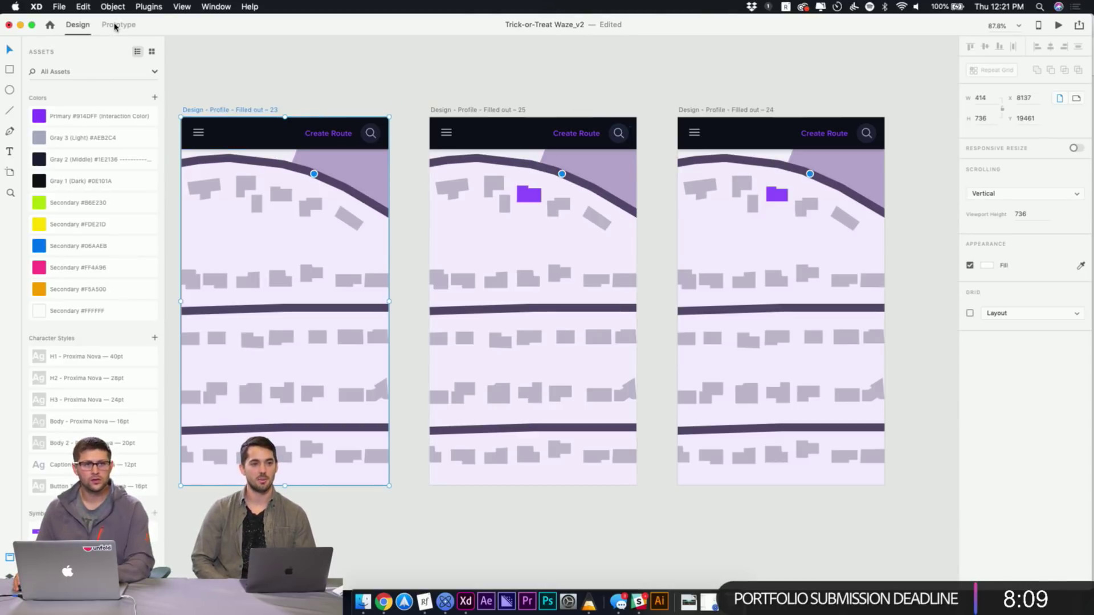
click(118, 25)
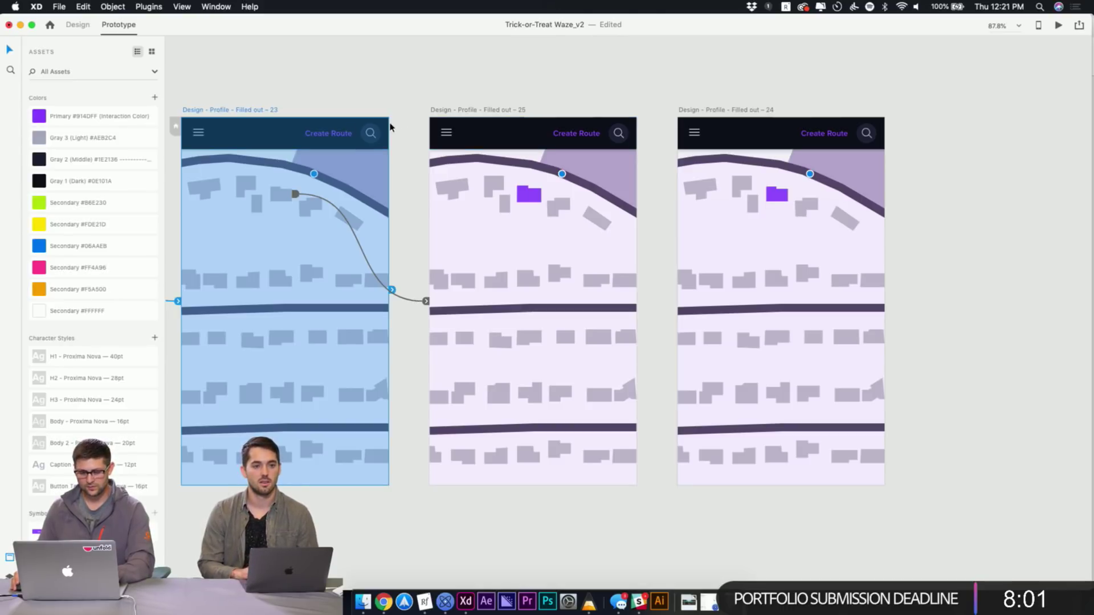
click(425, 301)
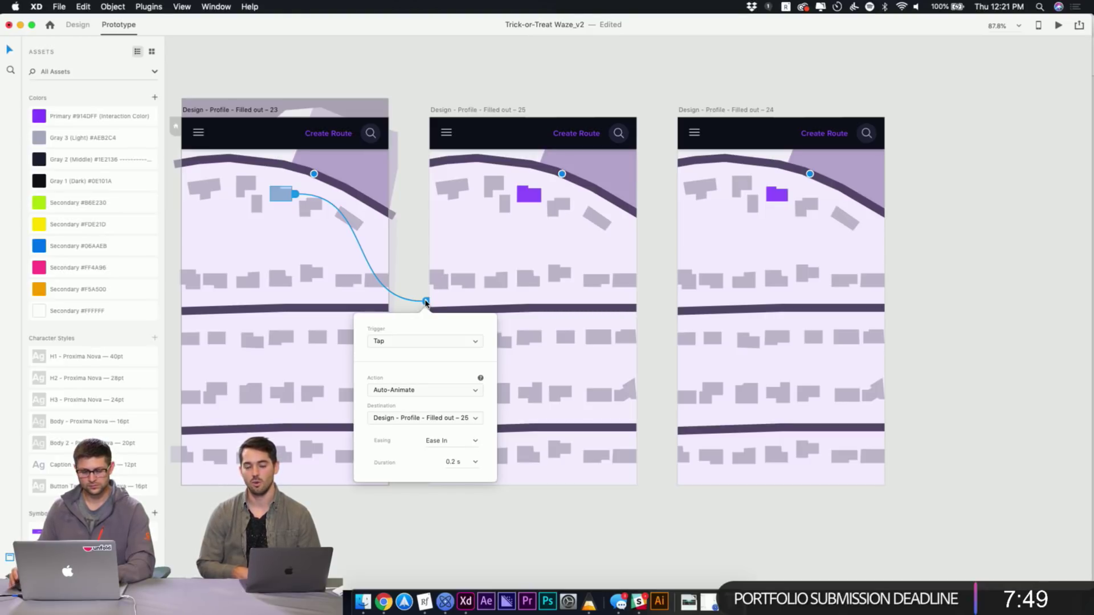
click(473, 463)
click(454, 462)
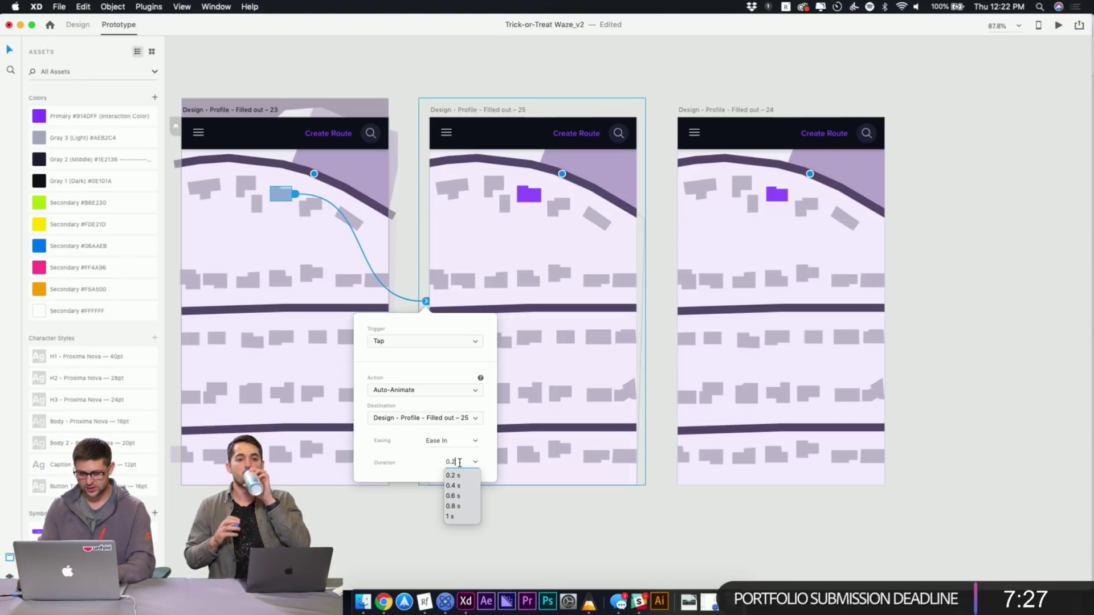
key(BackSpace)
text(1)
click(627, 548)
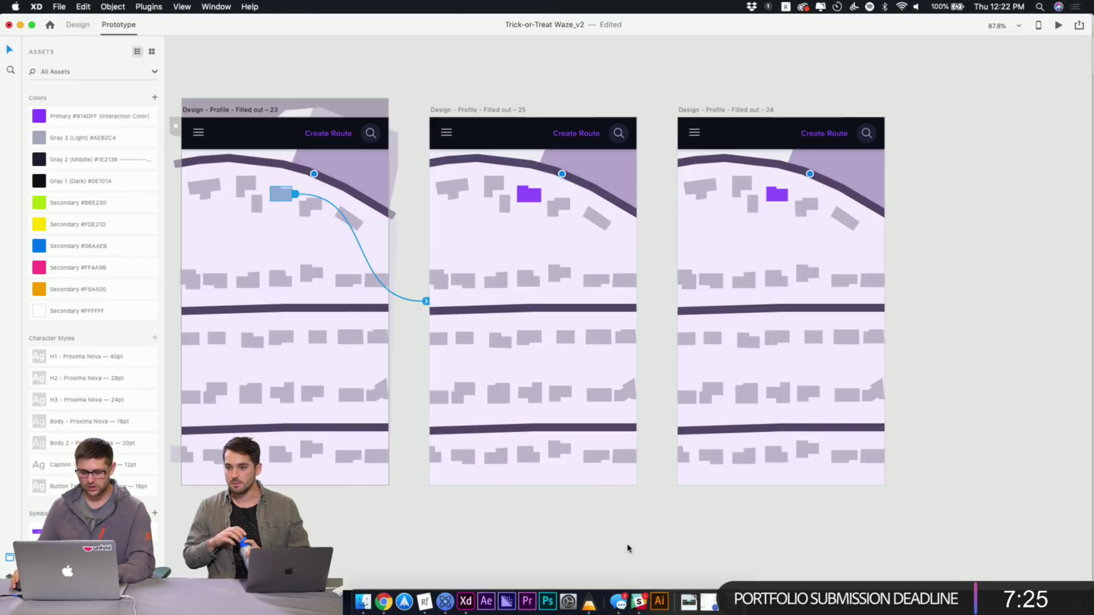
Preview the prototype from artboard 23 three times, tapping the house each time to check the highlight transition
click(229, 111)
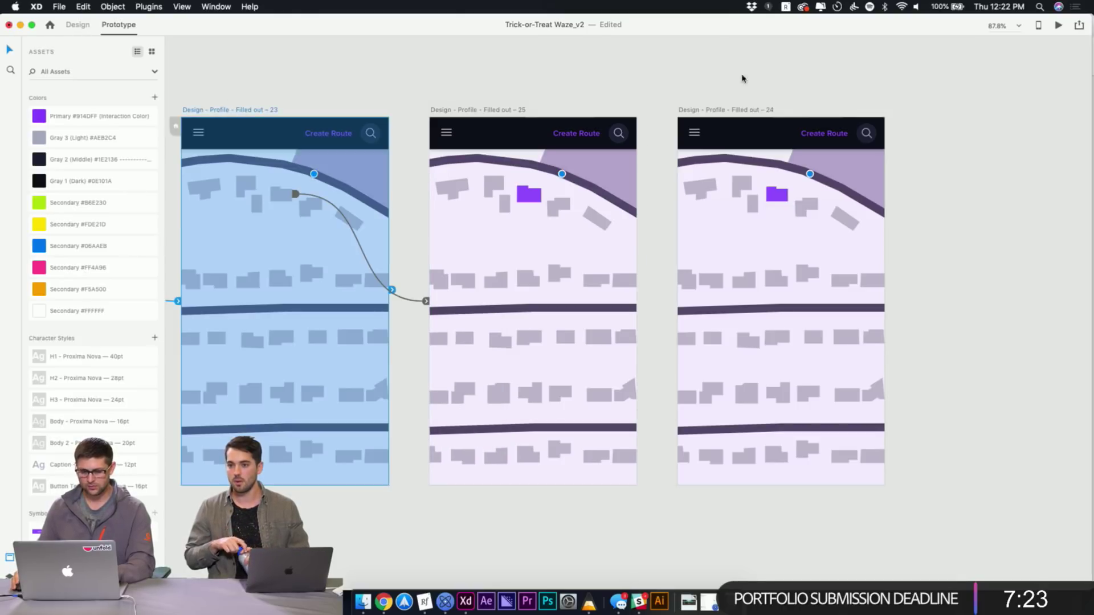
click(1058, 26)
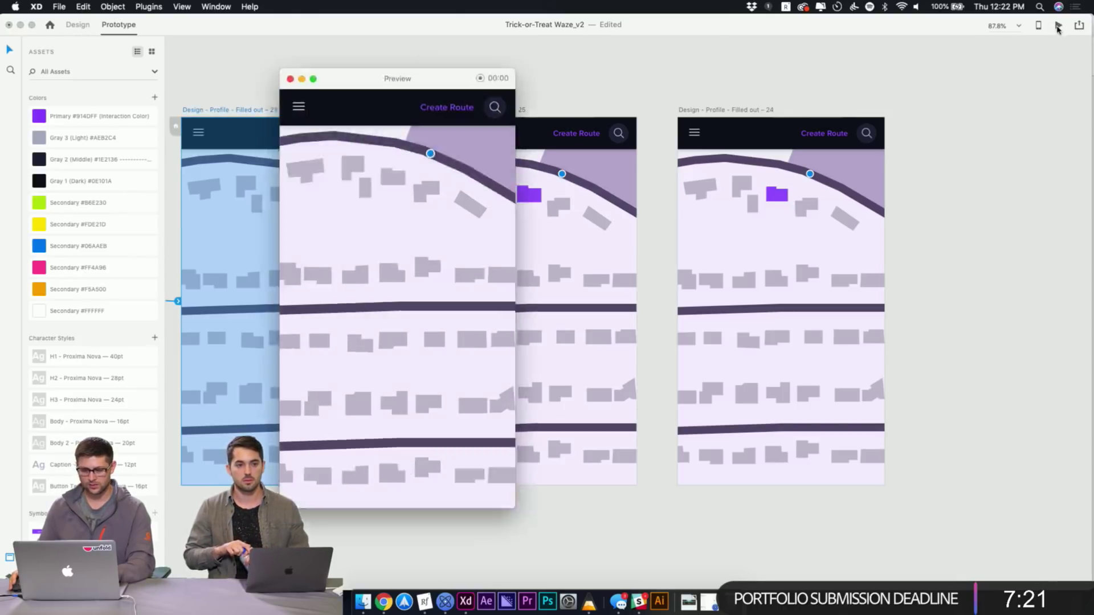
click(394, 183)
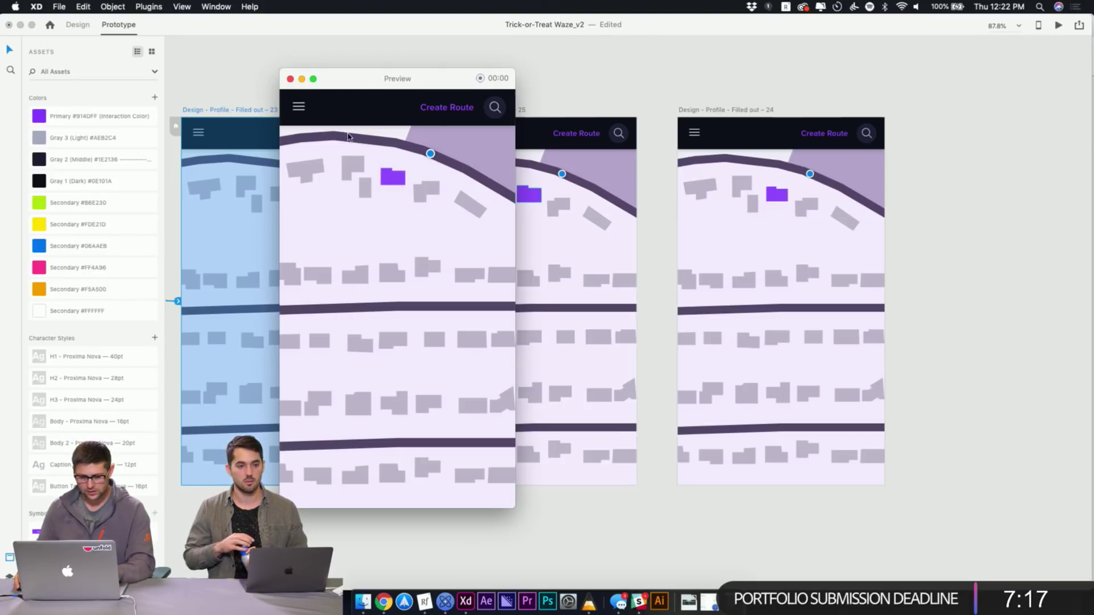
click(291, 81)
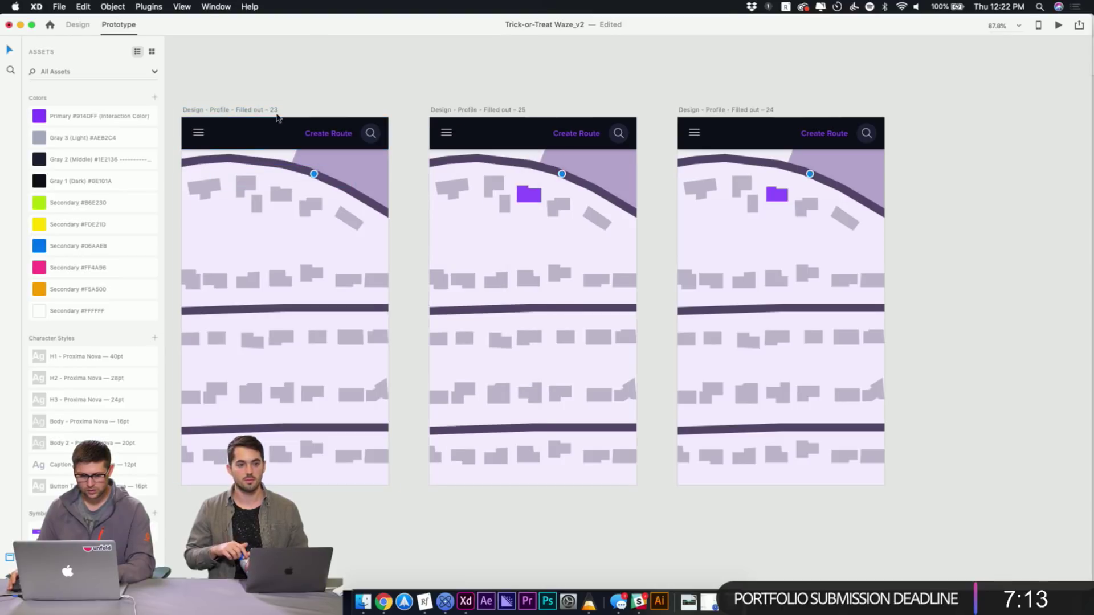
click(274, 110)
click(1058, 25)
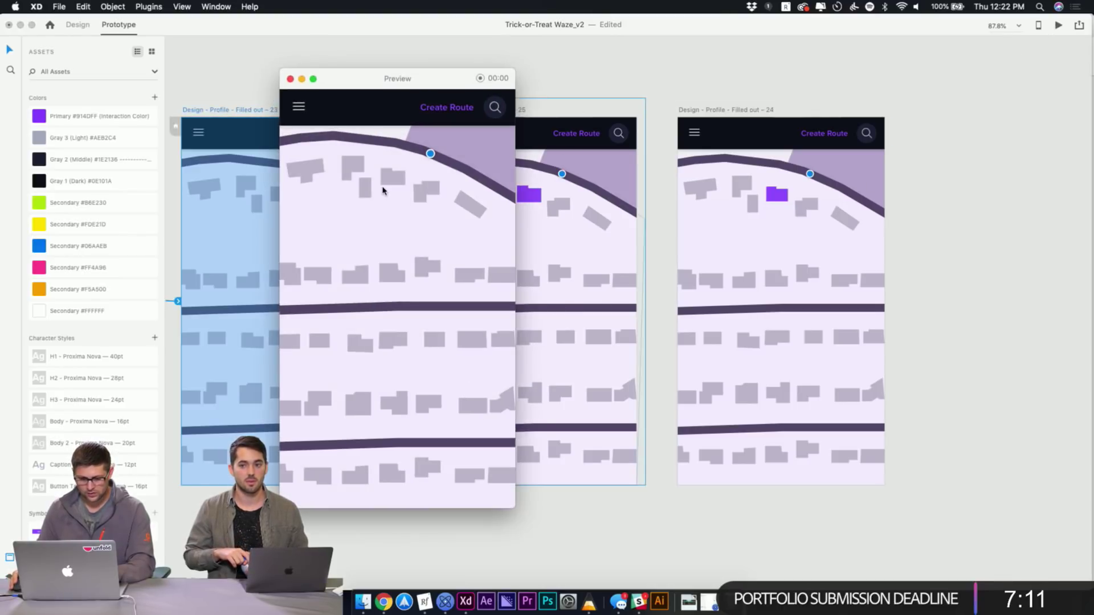
click(385, 181)
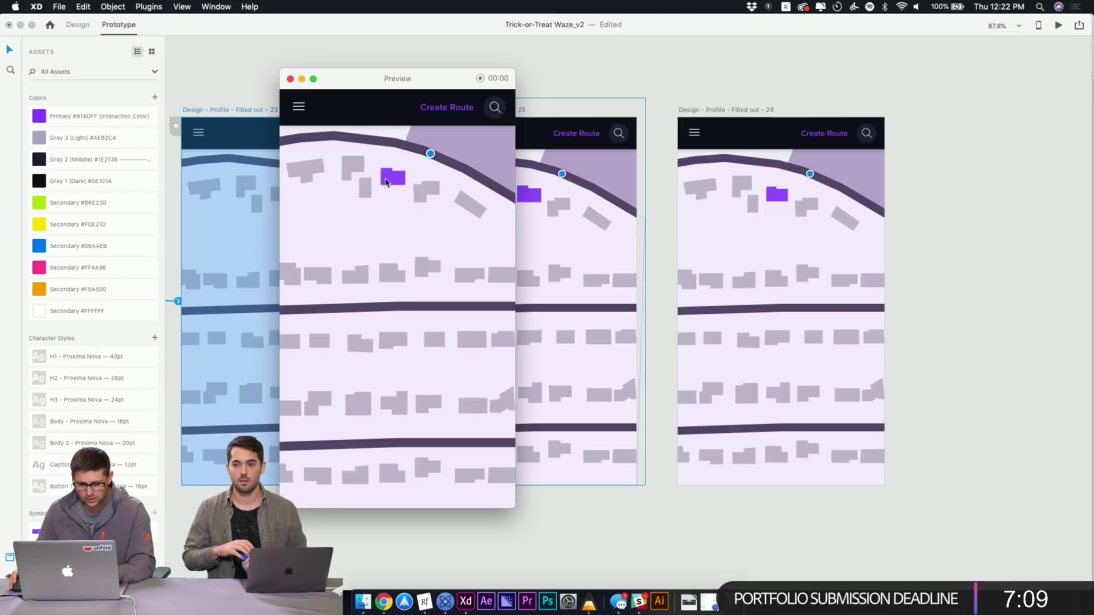
click(334, 51)
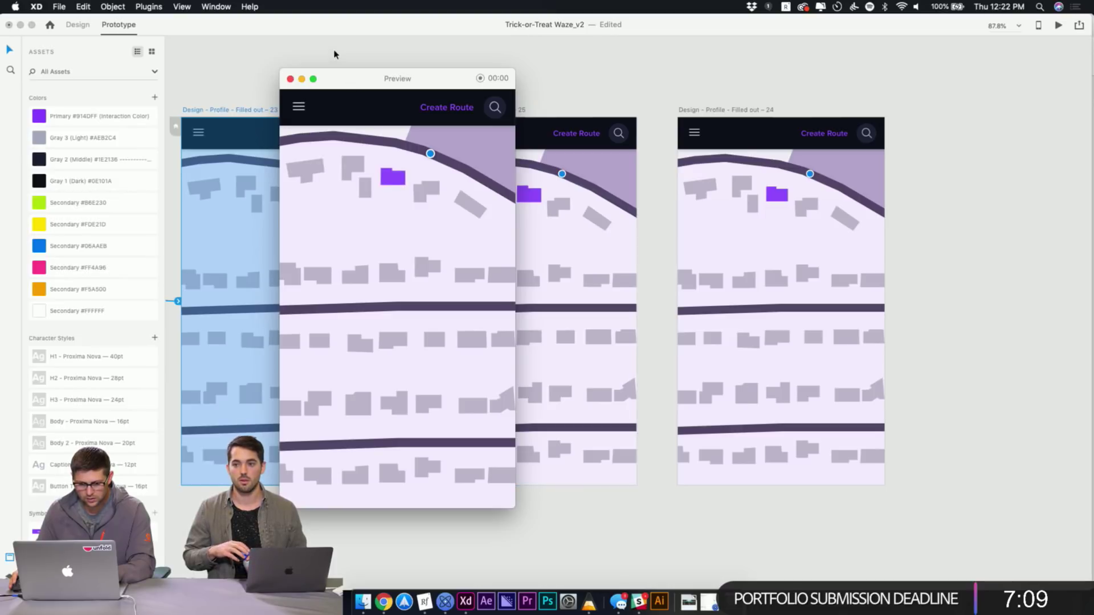
click(291, 78)
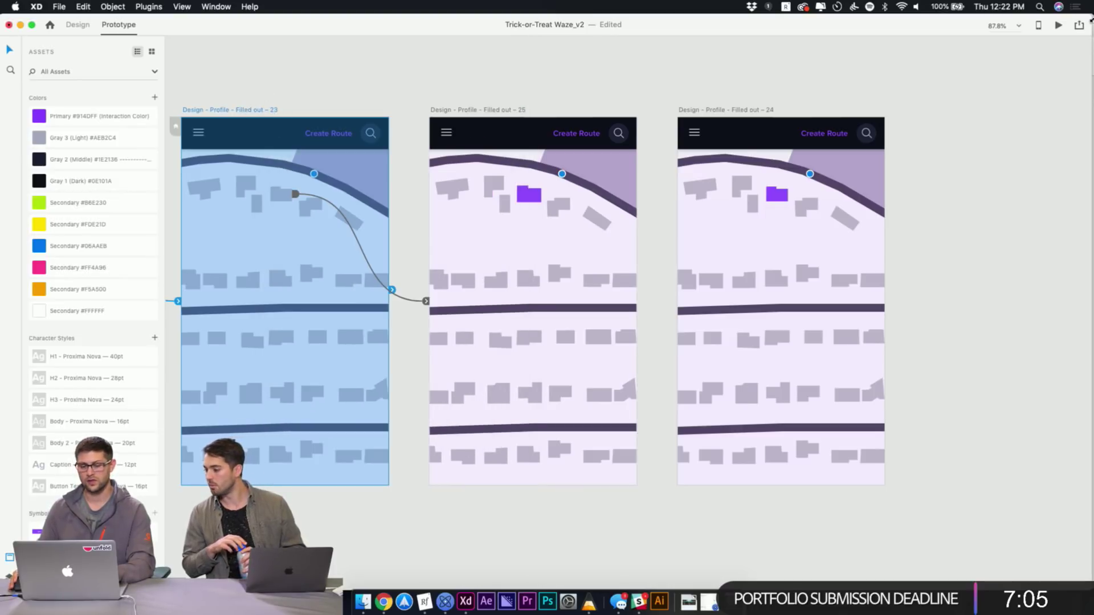
click(1058, 26)
click(389, 186)
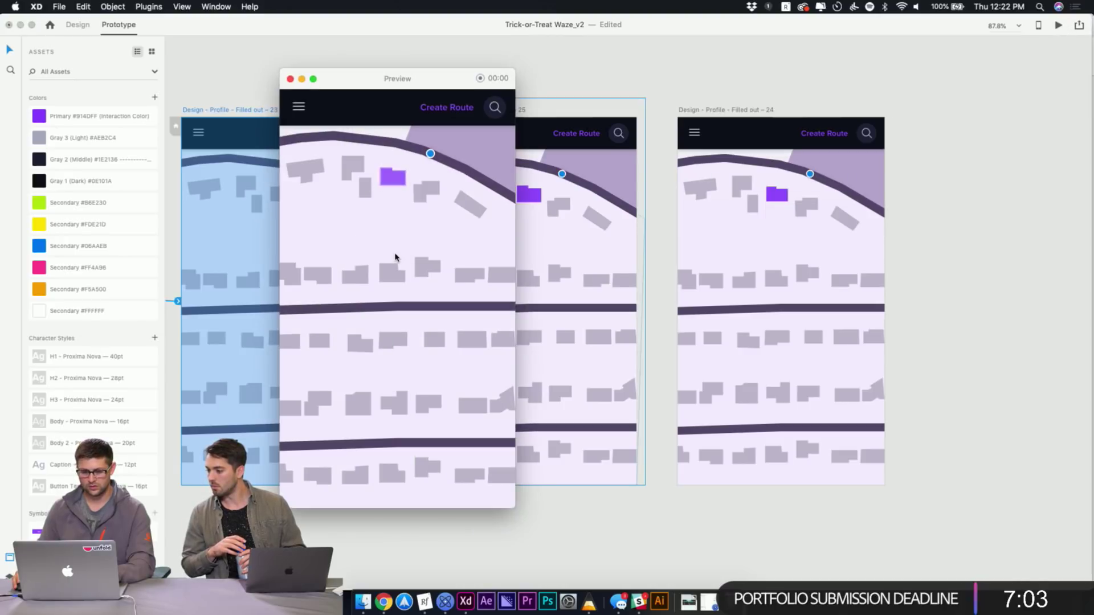
click(291, 79)
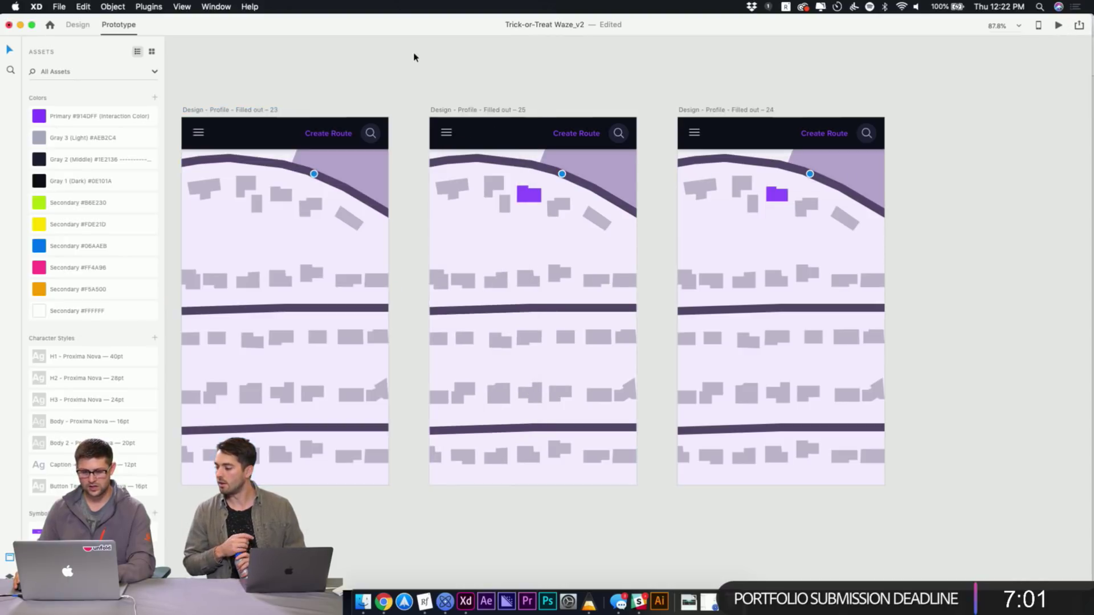
Move the purple house's path in artboard 24 out of Group 106, placing it directly above the group in the layer order
click(537, 198)
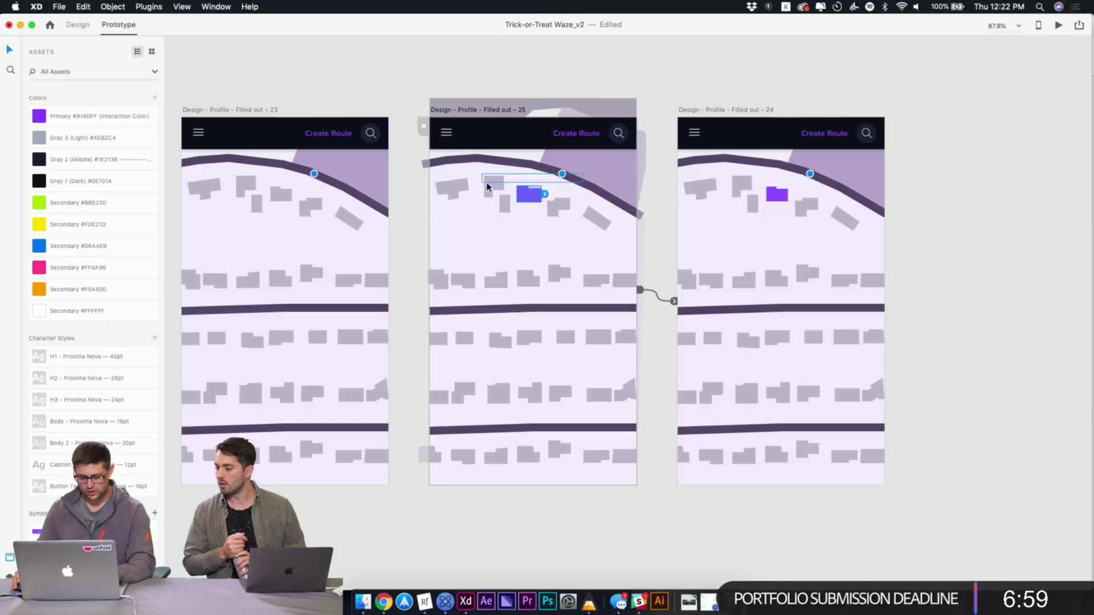
key(super+shift+y)
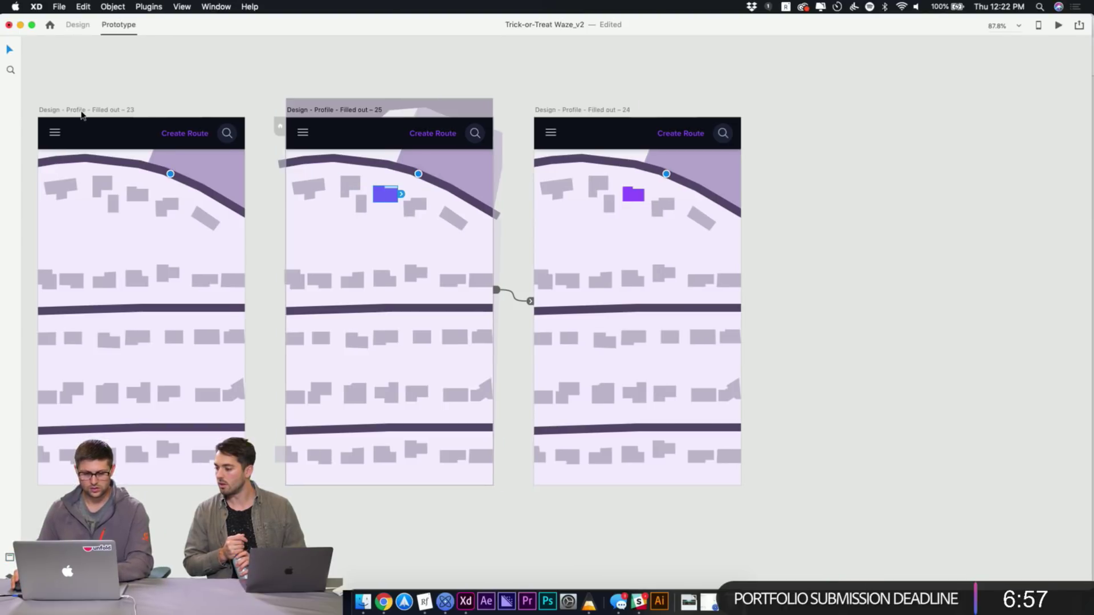
key(super+y)
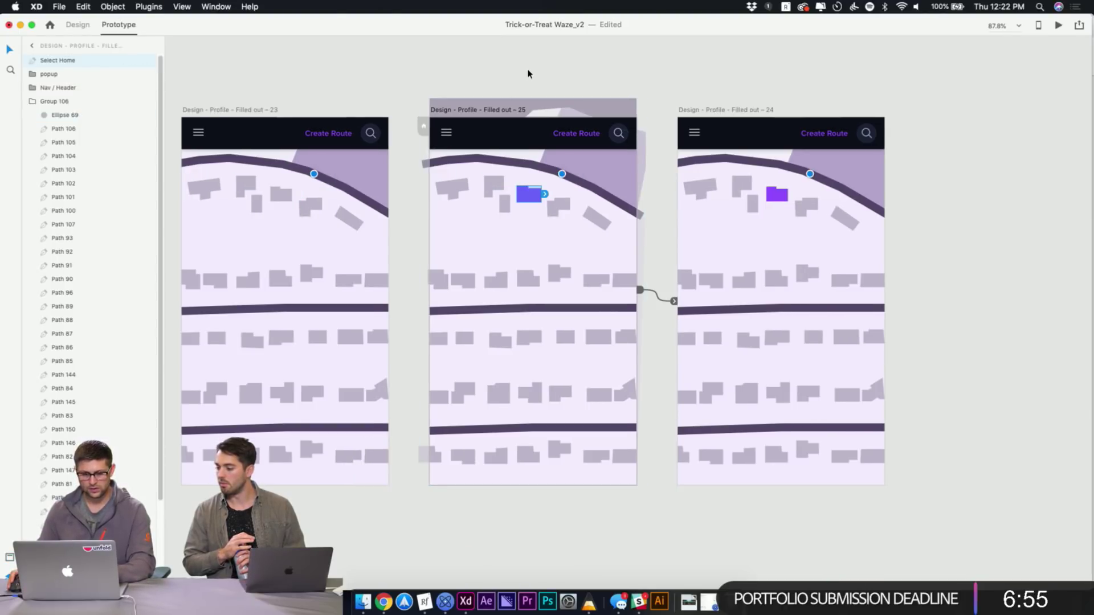
click(782, 200)
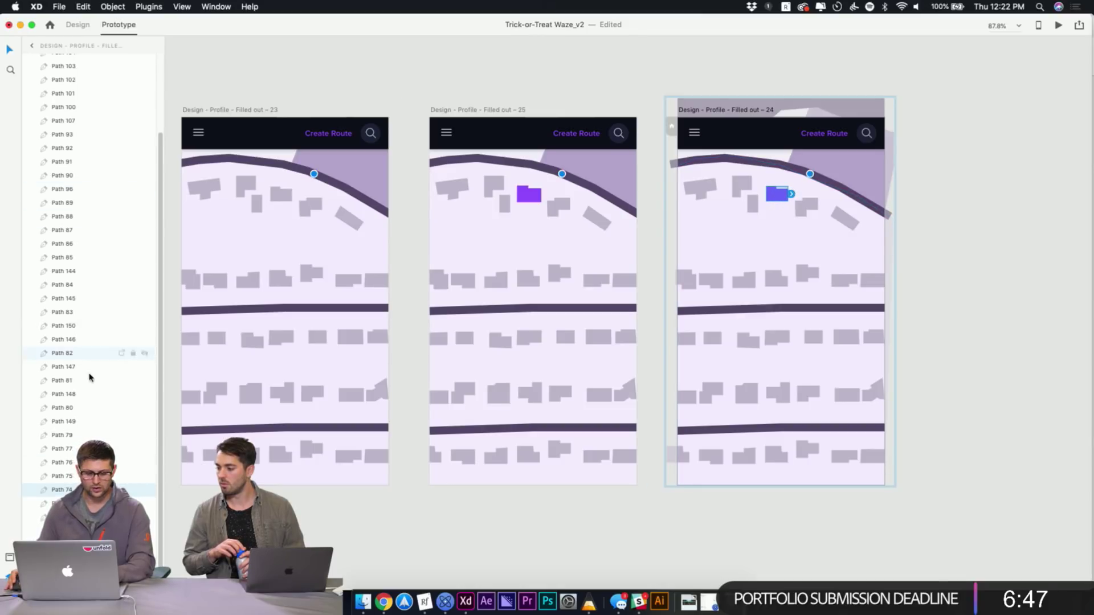
scroll(74, 393, up, 5)
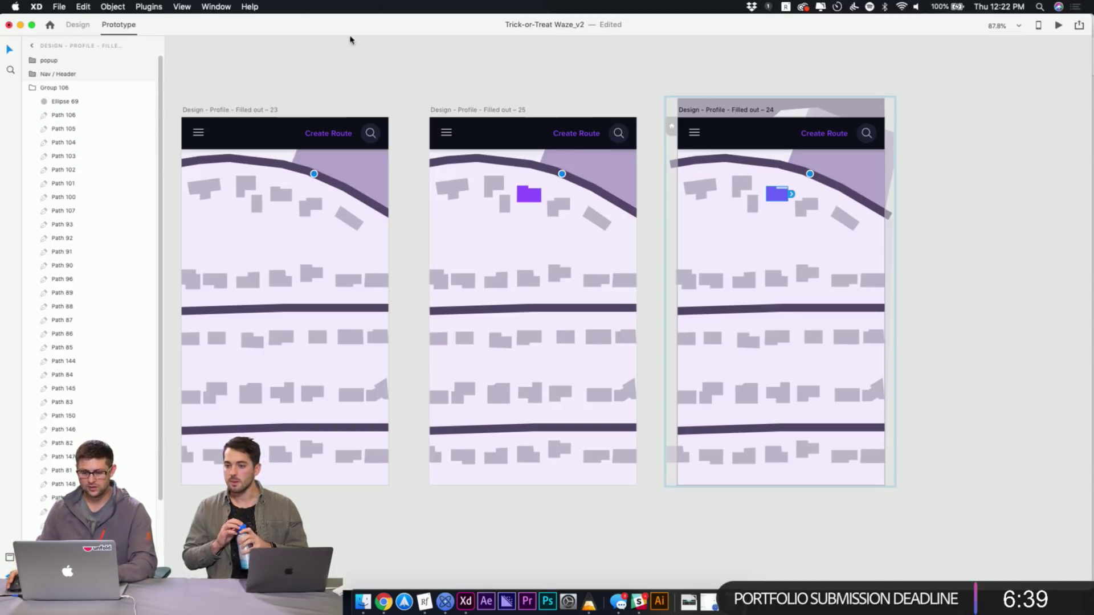
click(432, 56)
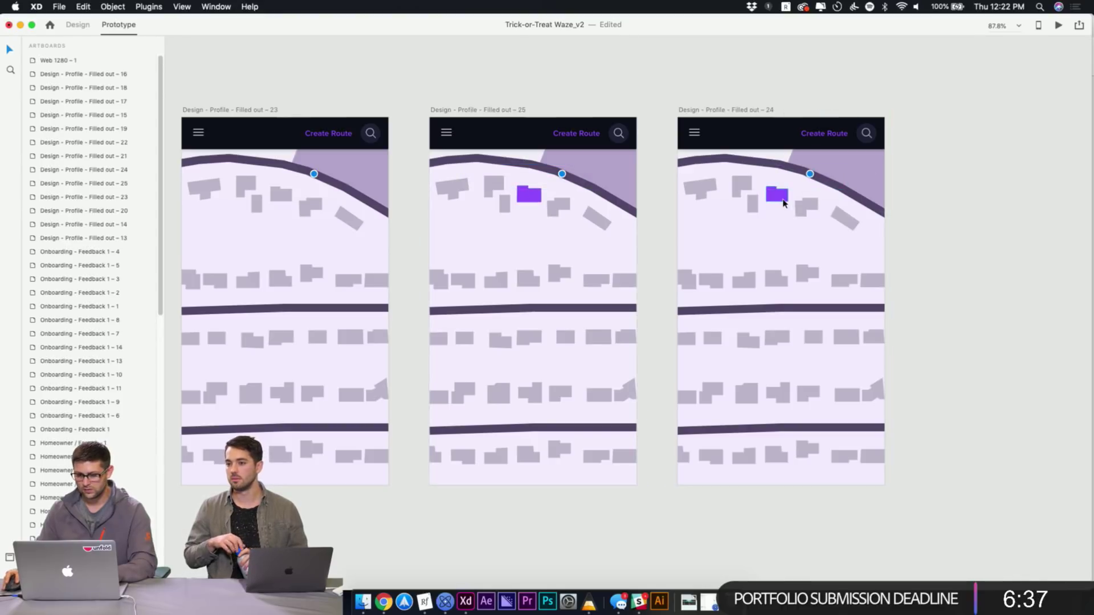
double_click(784, 202)
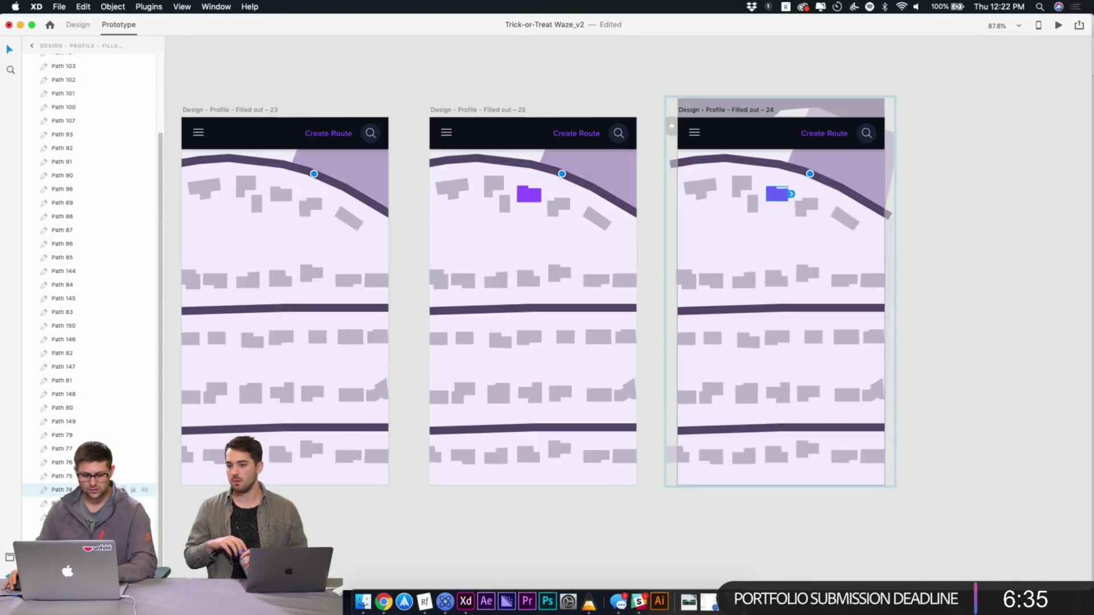
drag(165, 118, 80, 82)
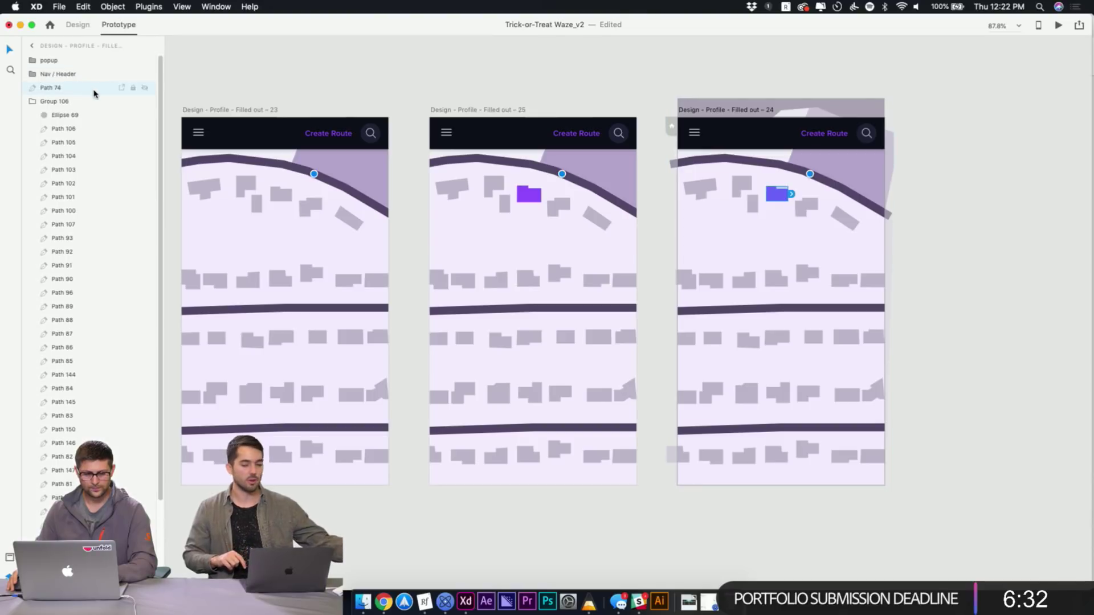
Rename the purple house's path in artboard 24 as Select Home, copying the name from the matching house in artboard 25
click(564, 84)
double_click(535, 194)
double_click(57, 60)
key(super+c)
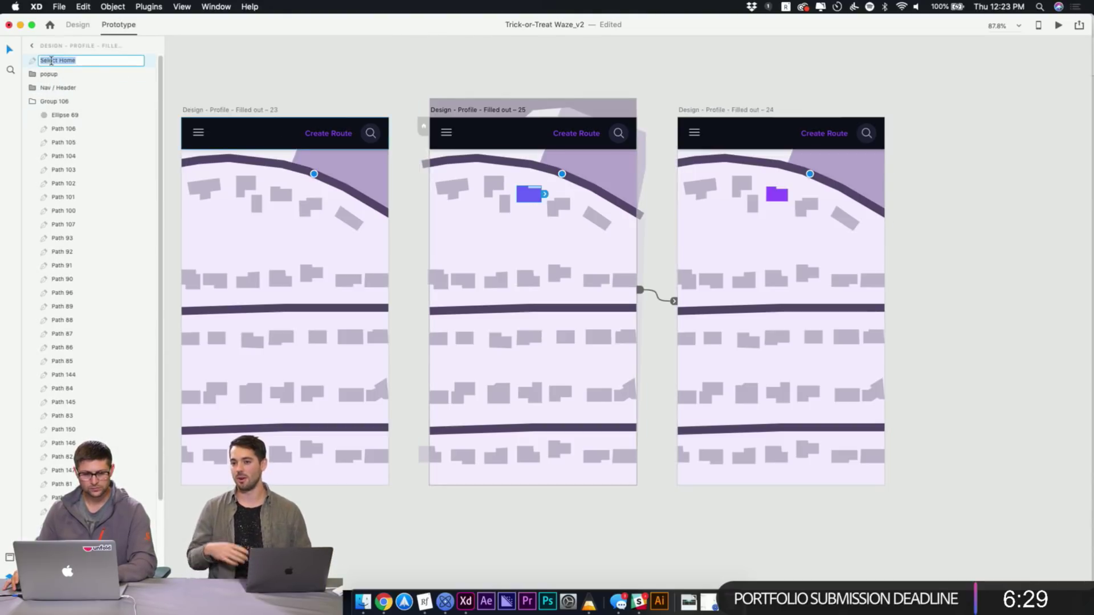
key(Escape)
click(772, 198)
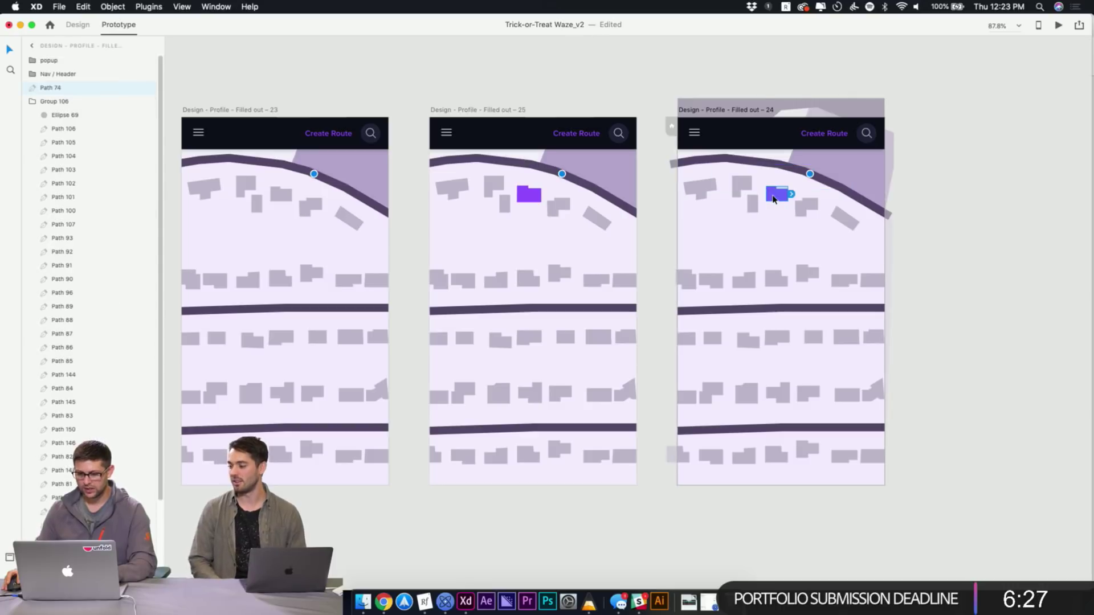
double_click(71, 90)
key(super+v)
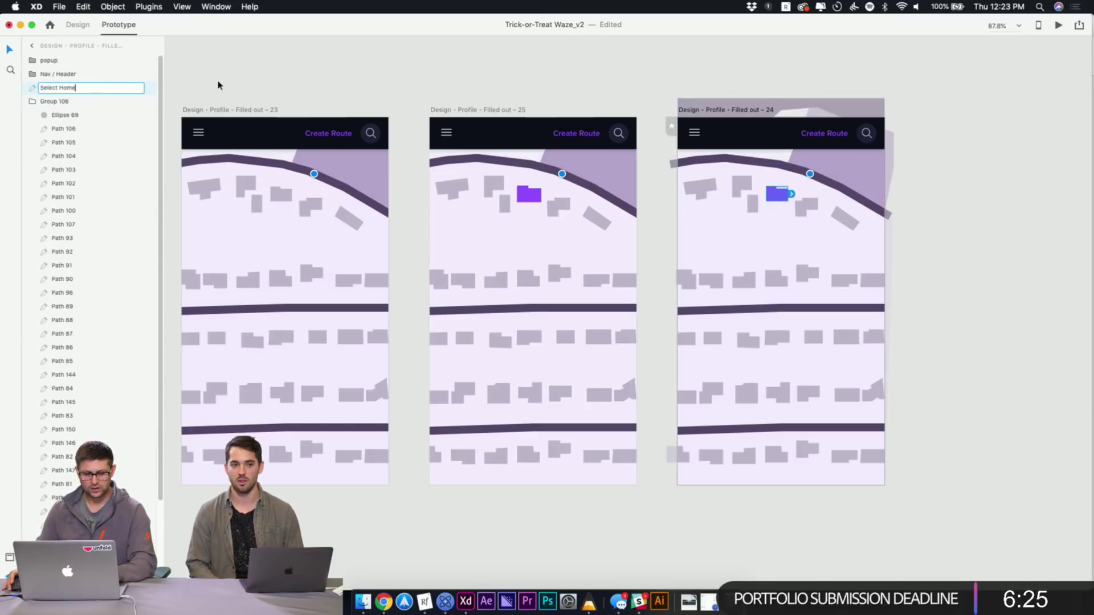
click(265, 68)
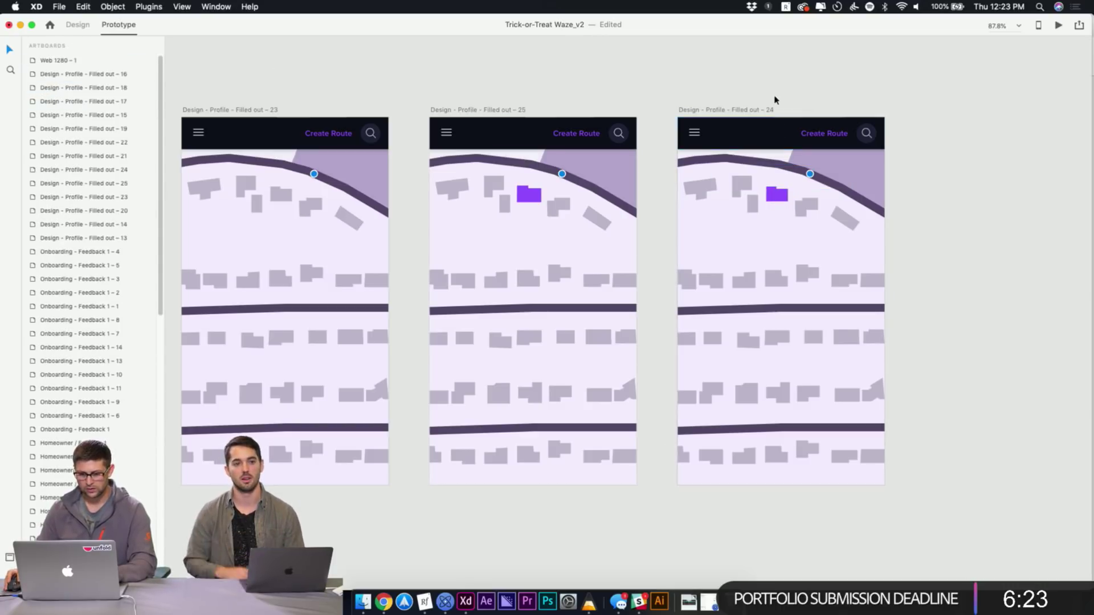
Preview the prototype from artboard 23, tap the house to check its highlight, and close the preview
click(257, 111)
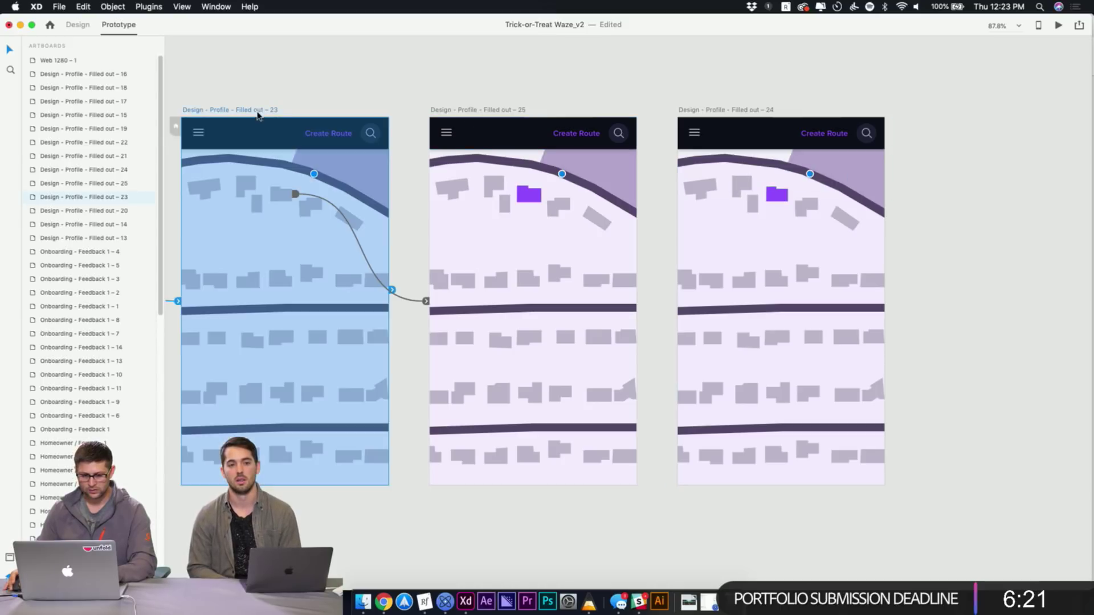
click(1058, 27)
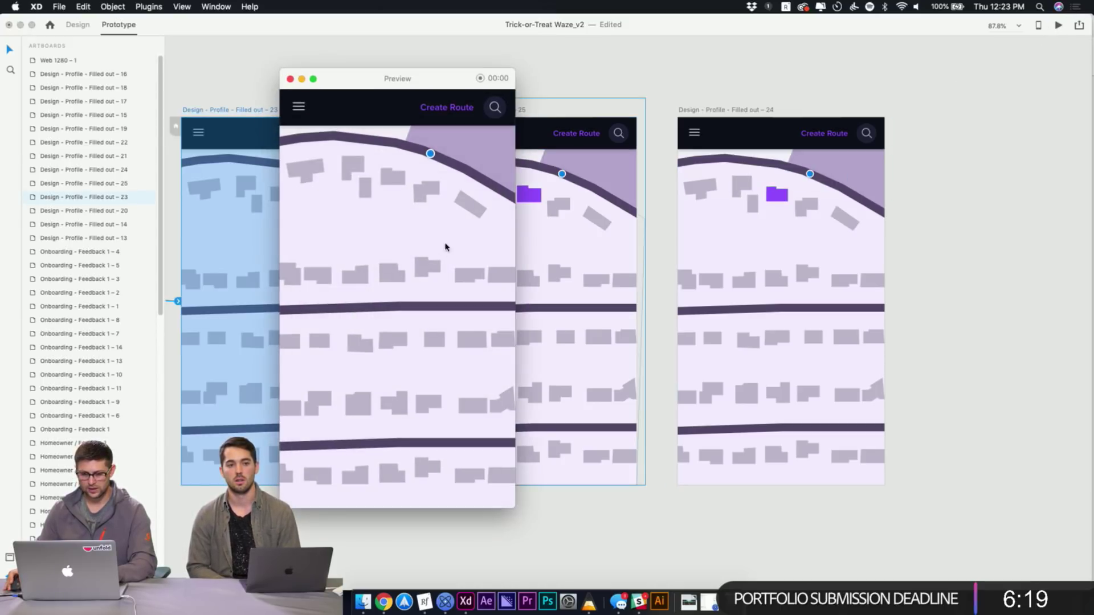
click(394, 182)
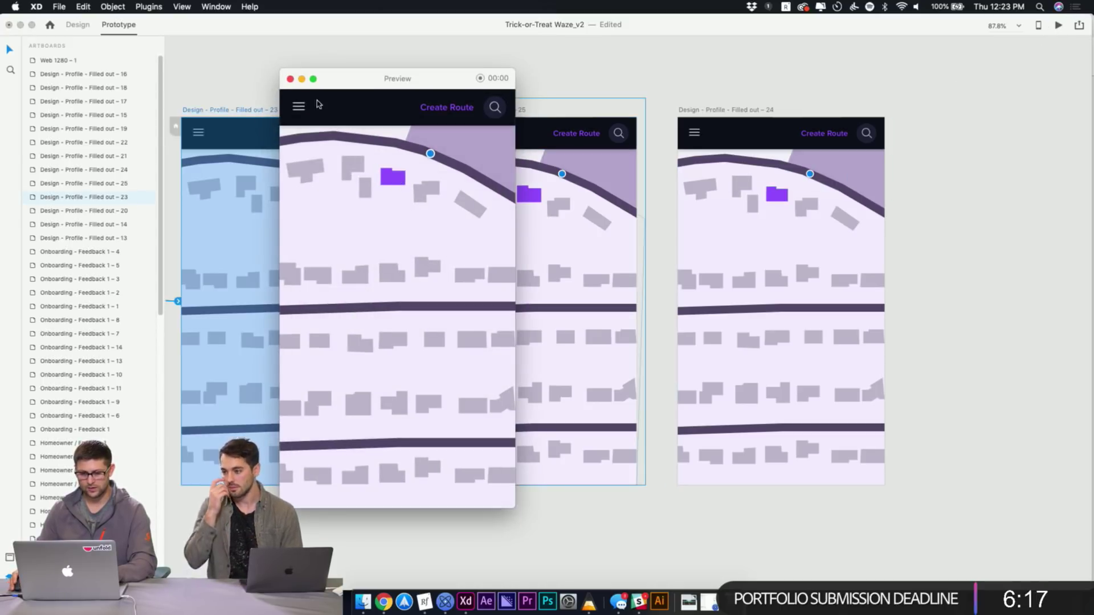
click(290, 79)
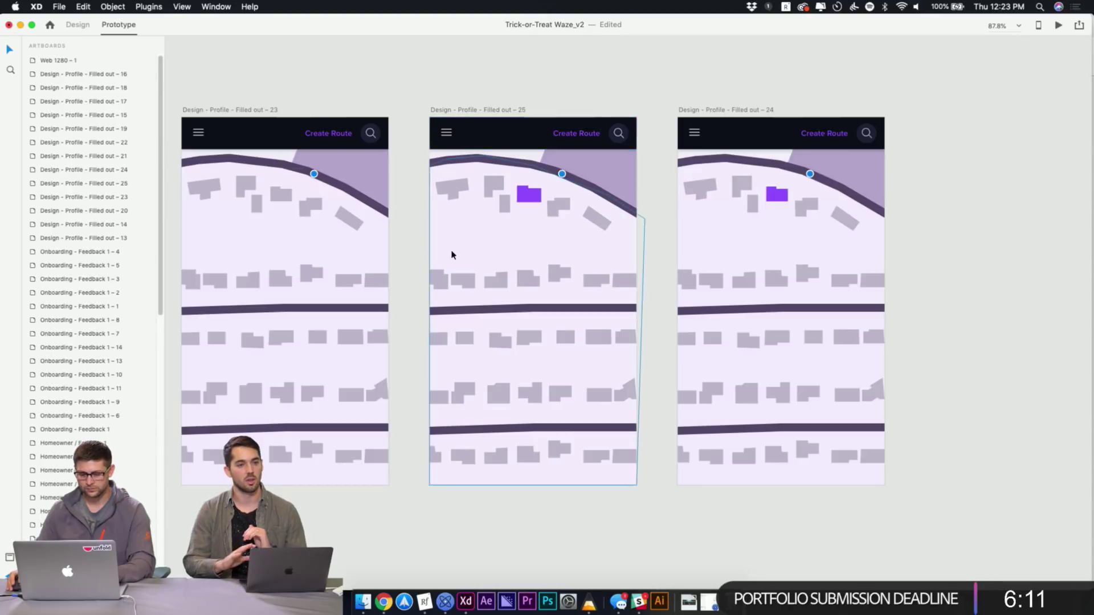
Copy the Maniac Mansion image, title and details sections from artboard 13
scroll(825, 272, down, 8)
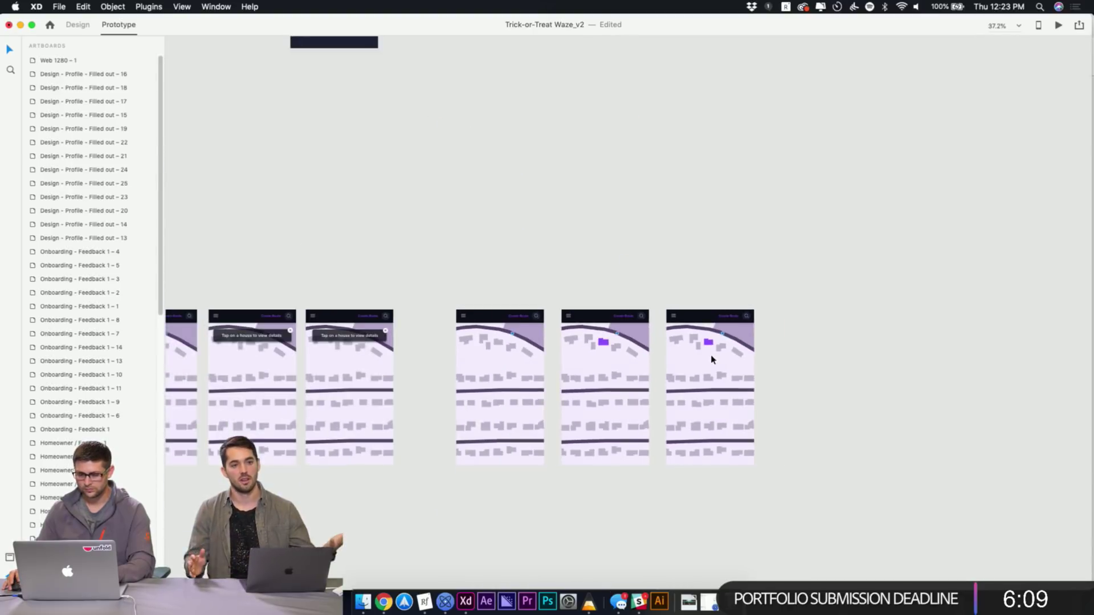
scroll(469, 501, up, 8)
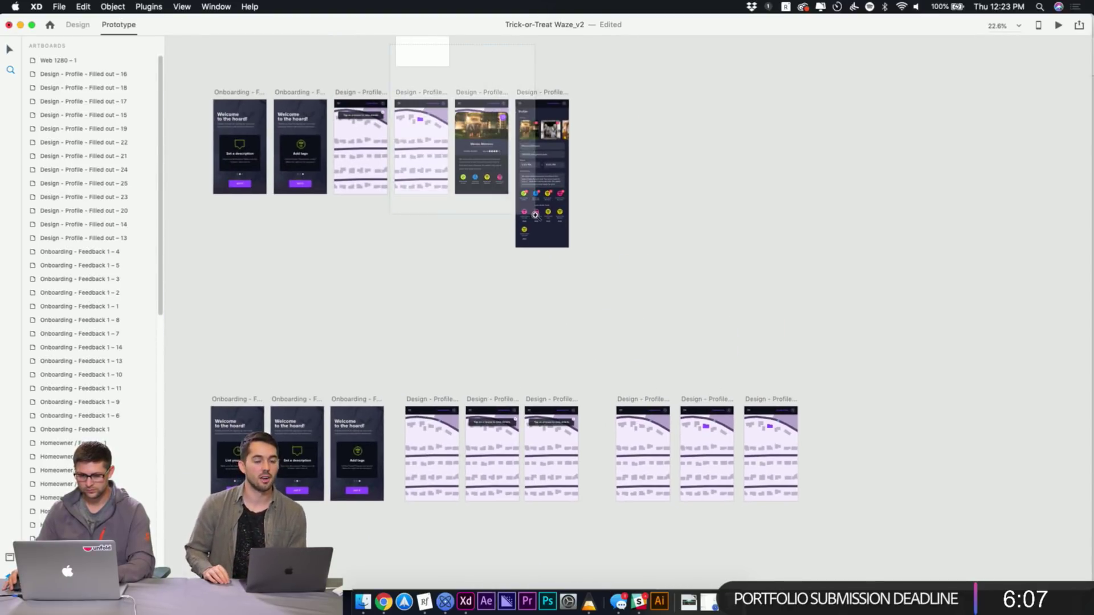
scroll(756, 428, up, 4)
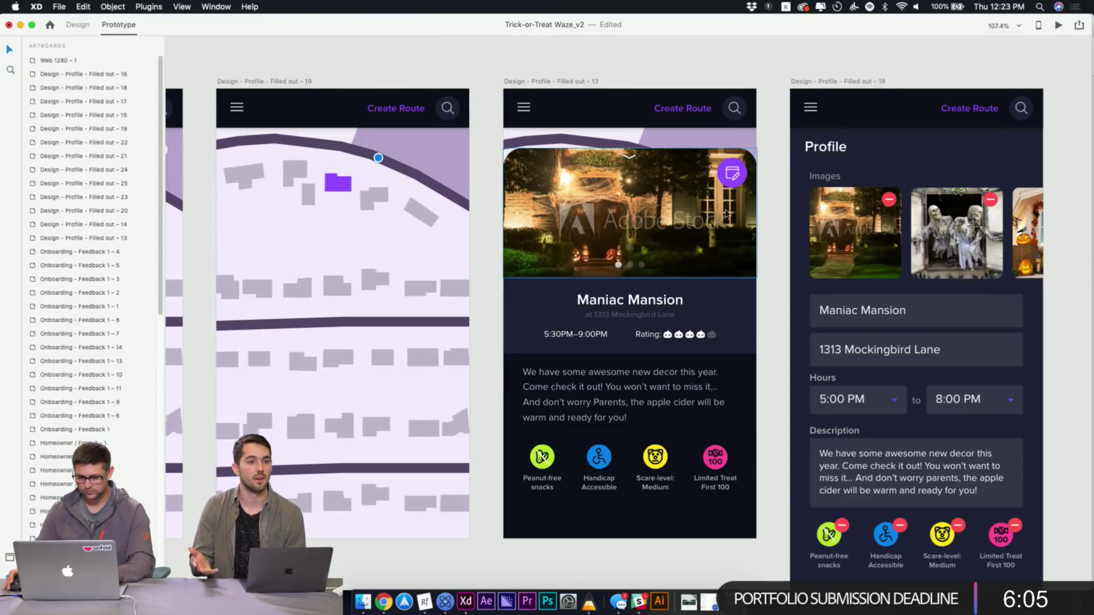
drag(727, 170, 704, 478)
click(773, 456)
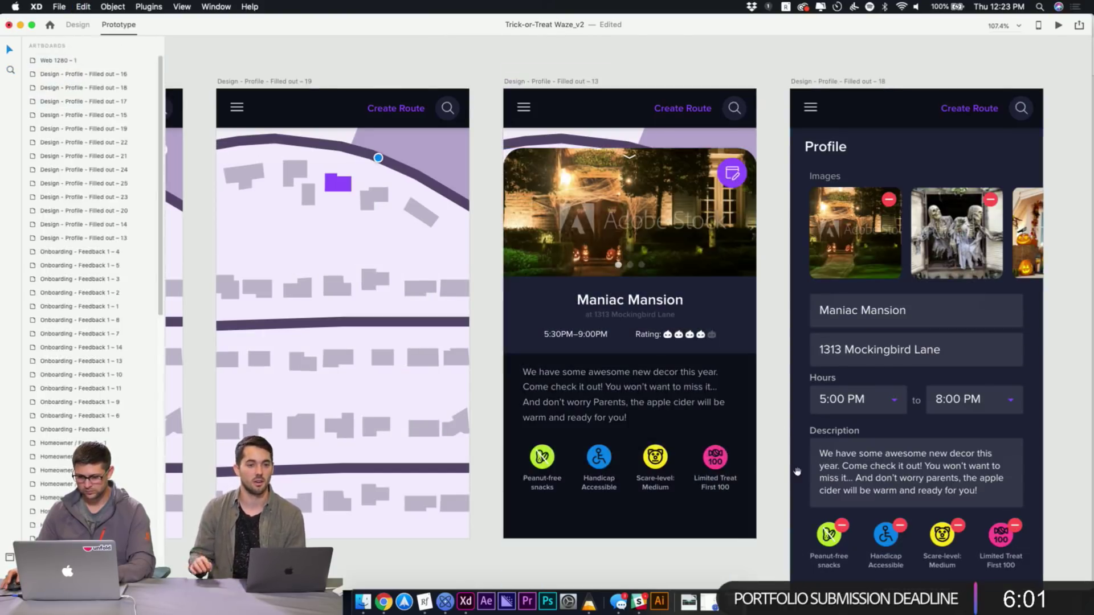
Duplicate artboard 24 and place the copy beside it at the end of the row
scroll(779, 474, down, 5)
drag(874, 481, 569, 256)
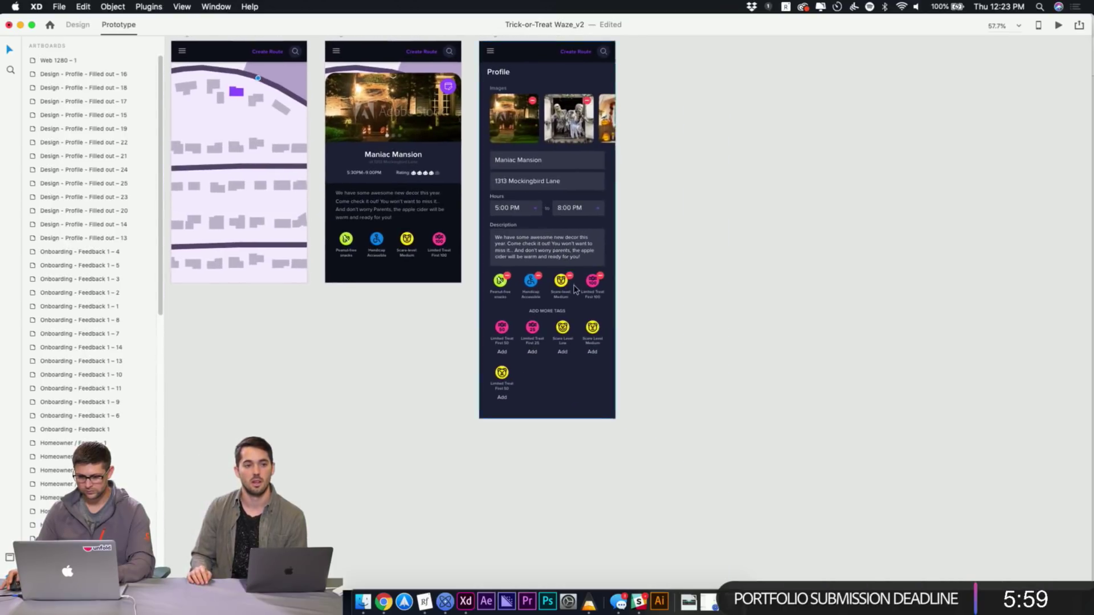
scroll(575, 286, down, 5)
drag(657, 397, 576, 249)
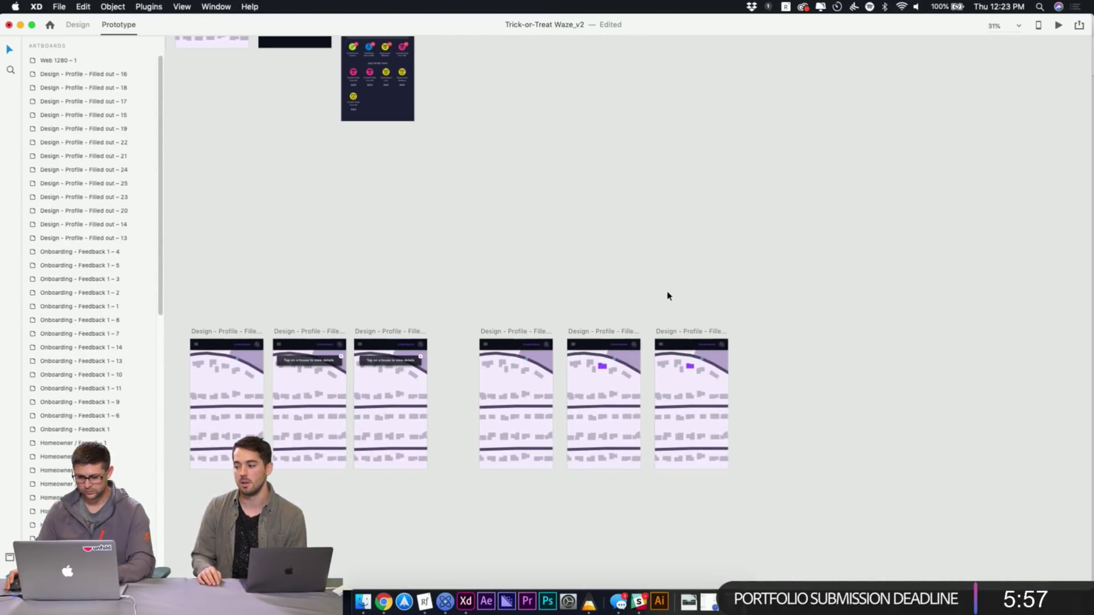
drag(618, 305, 767, 488)
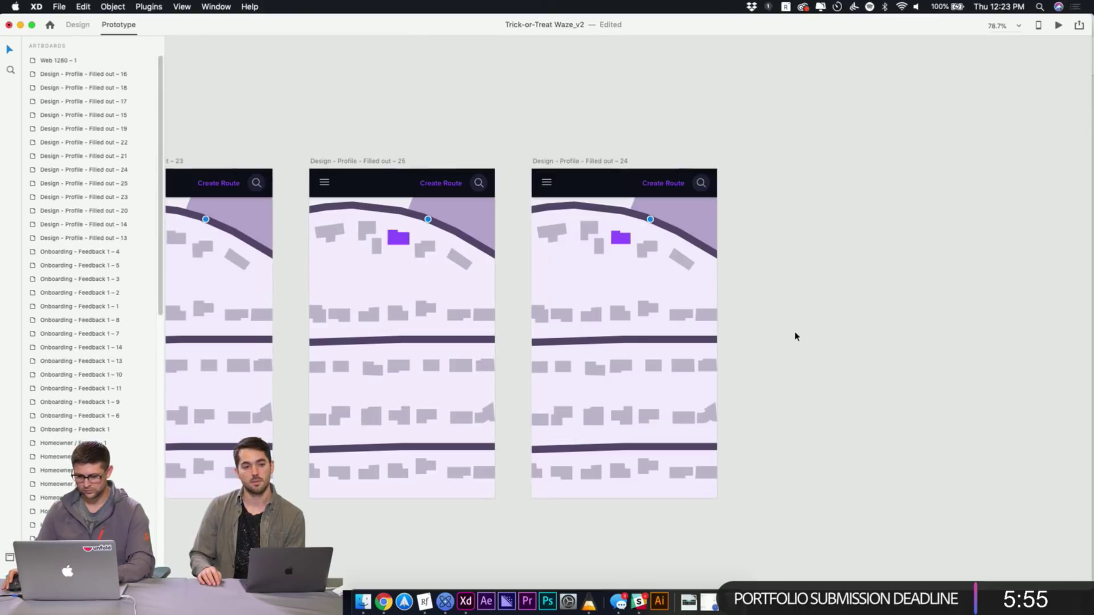
scroll(801, 343, right, 4)
click(456, 164)
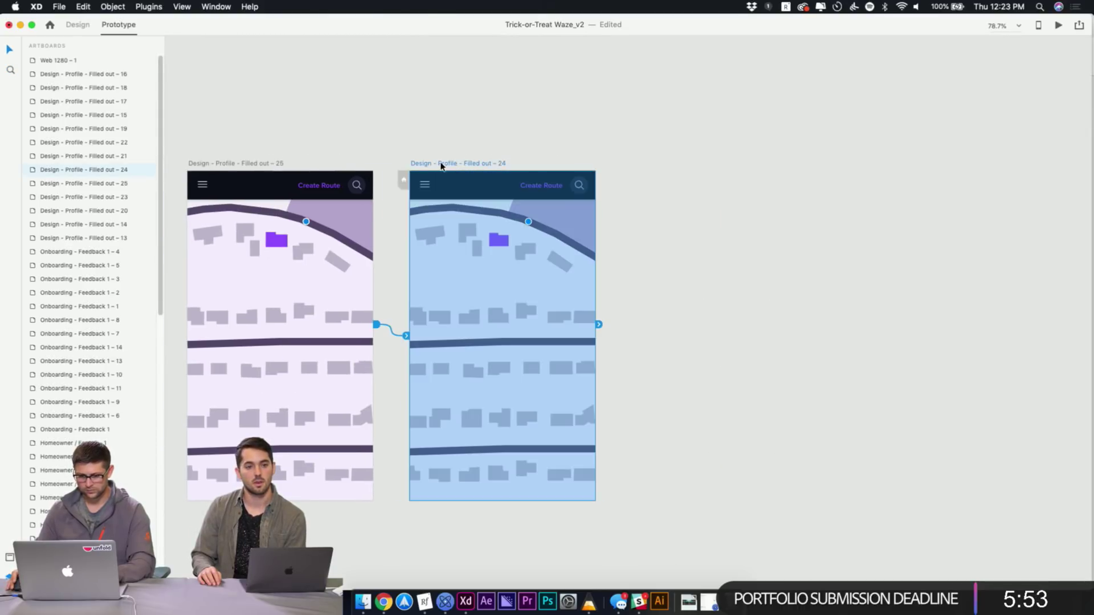
drag(455, 164, 660, 162)
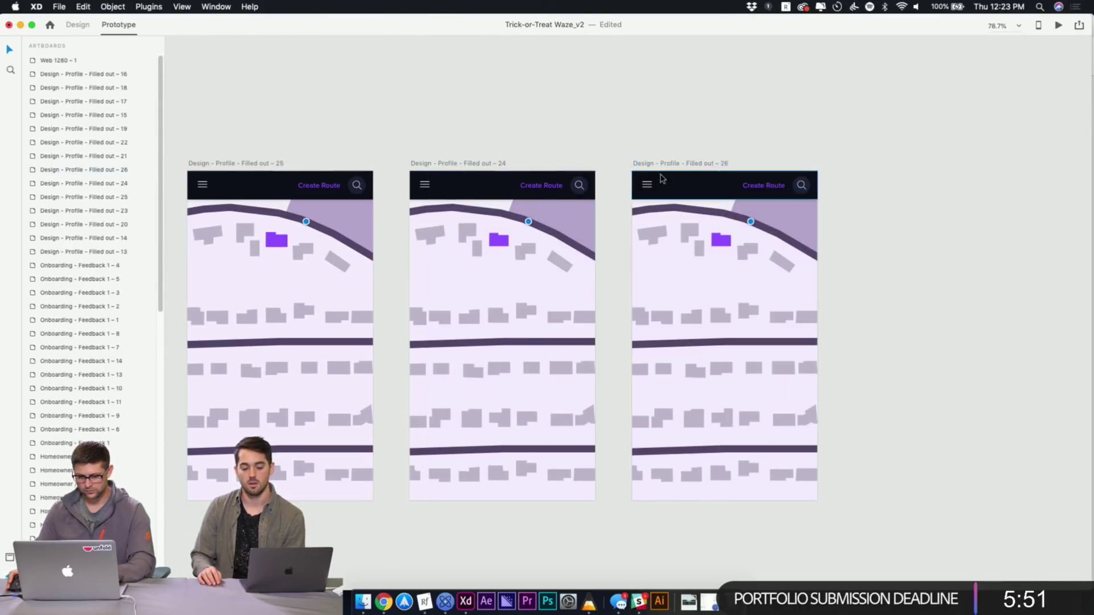
Delete all the contents of the duplicated artboard 26, including the popup, header, house and map group
click(641, 209)
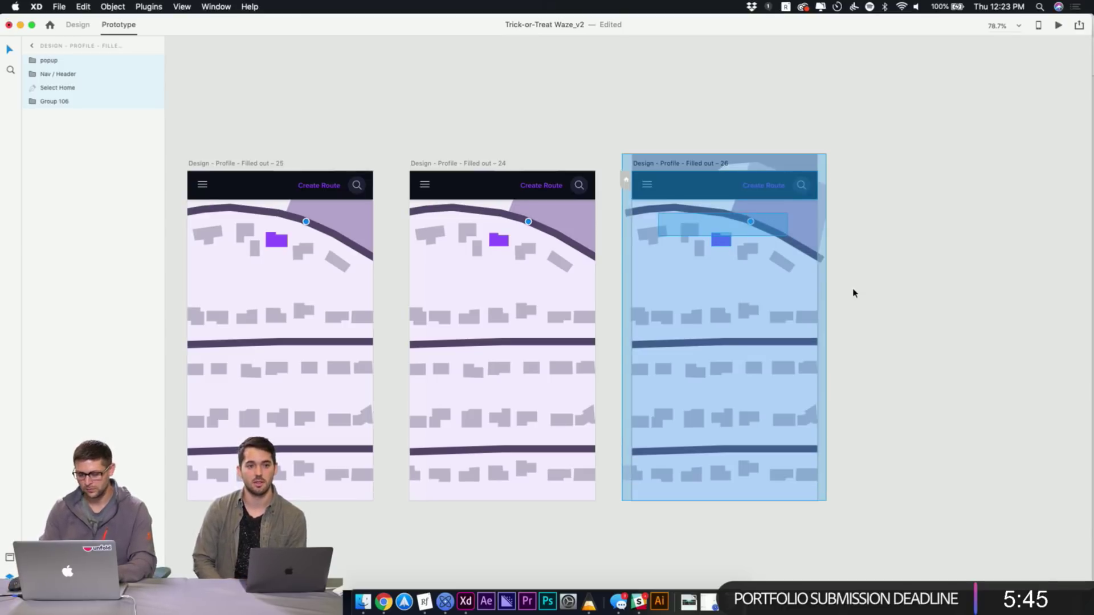
key(Delete)
click(551, 154)
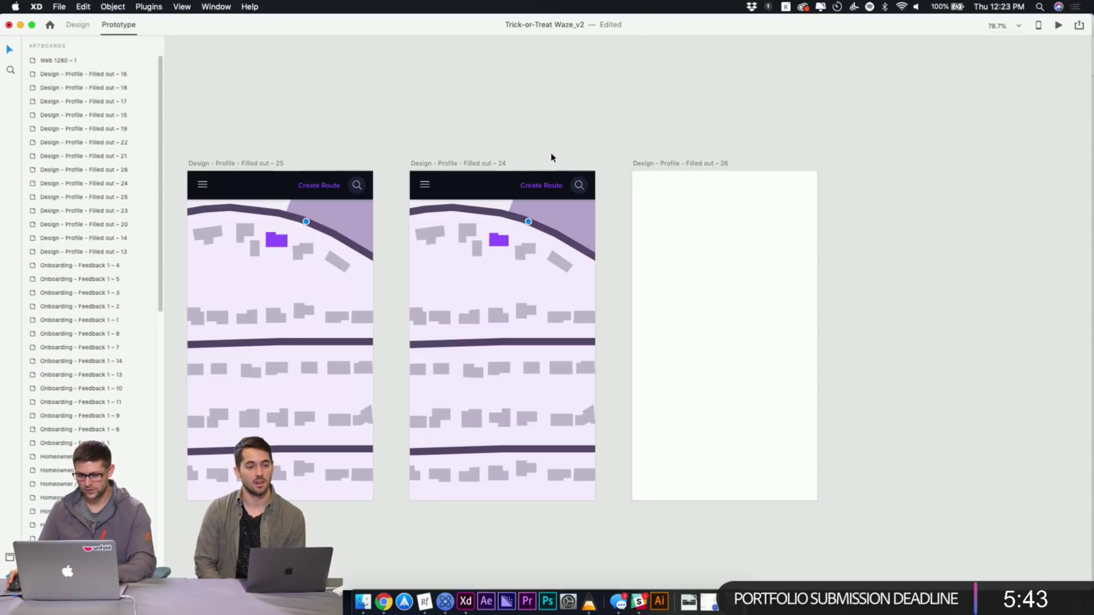
Link artboard 24 to the blank artboard 26 with a Time trigger and an Overlay action
click(500, 165)
drag(597, 323, 638, 387)
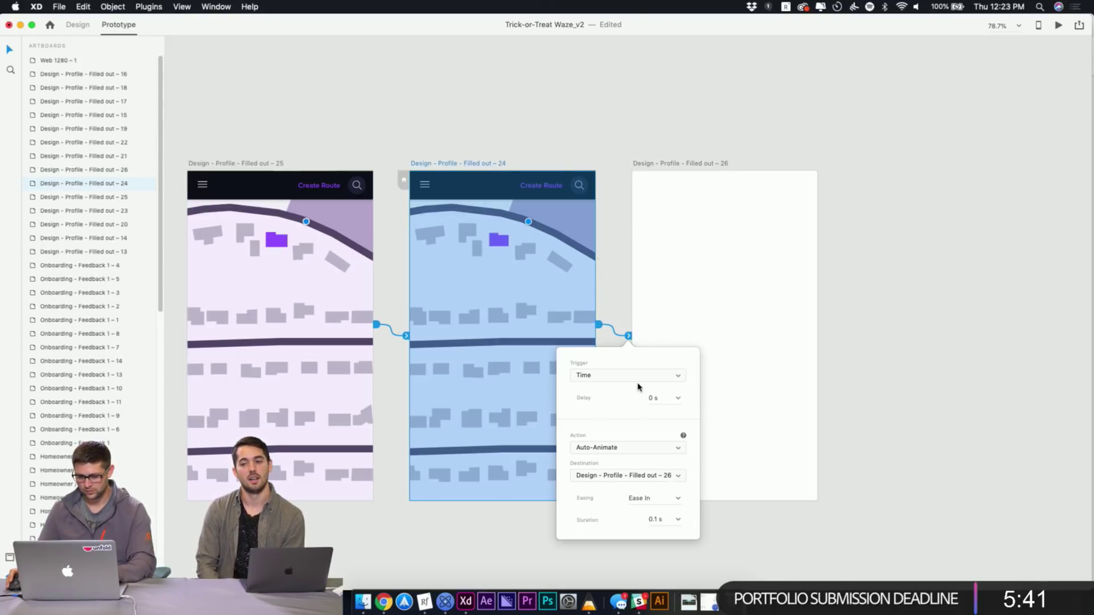
click(621, 378)
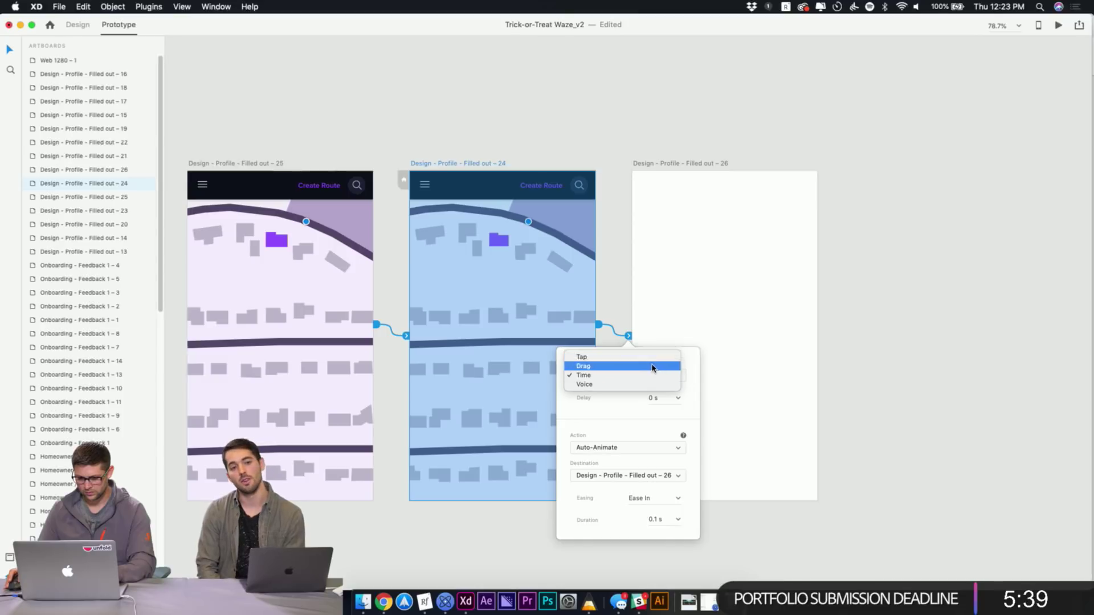
click(653, 357)
click(649, 425)
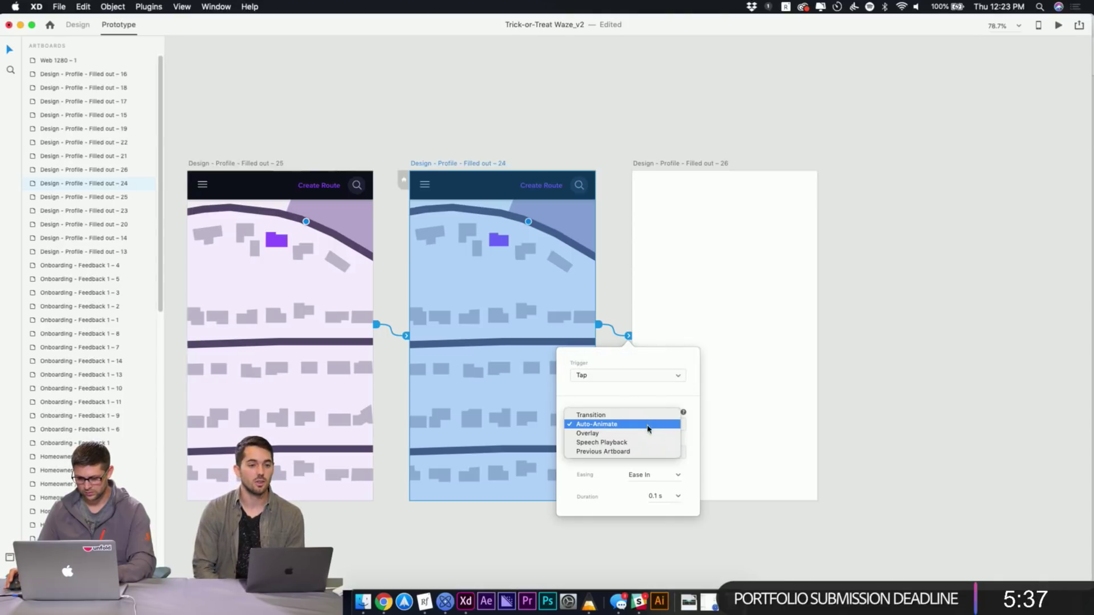
click(648, 433)
click(617, 376)
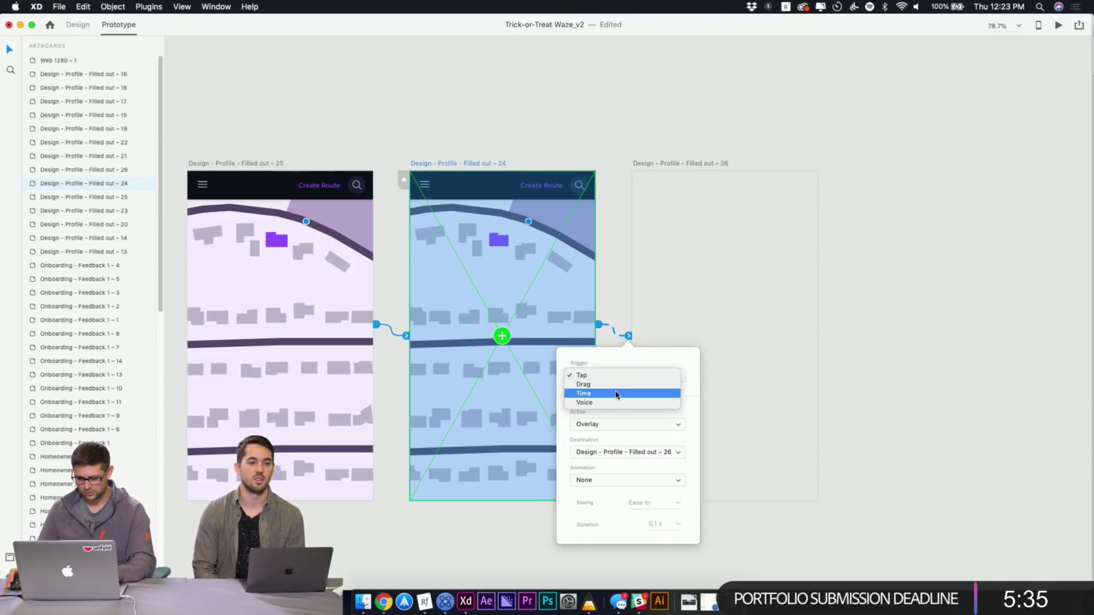
click(615, 393)
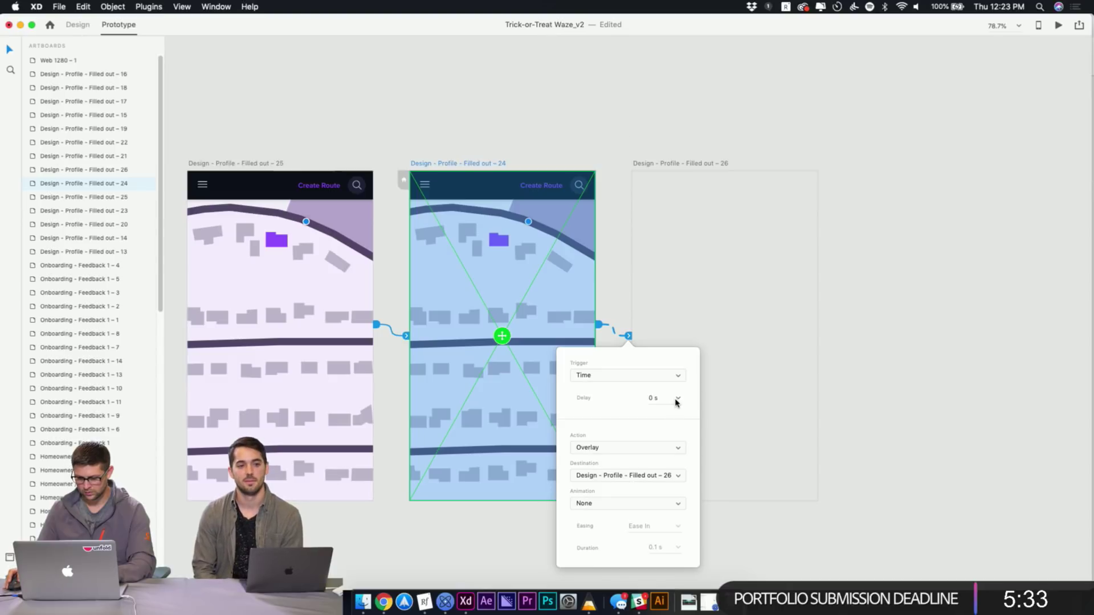
click(619, 165)
Paste the Maniac Mansion content into artboard 26 and group its image, title and details sections
click(665, 168)
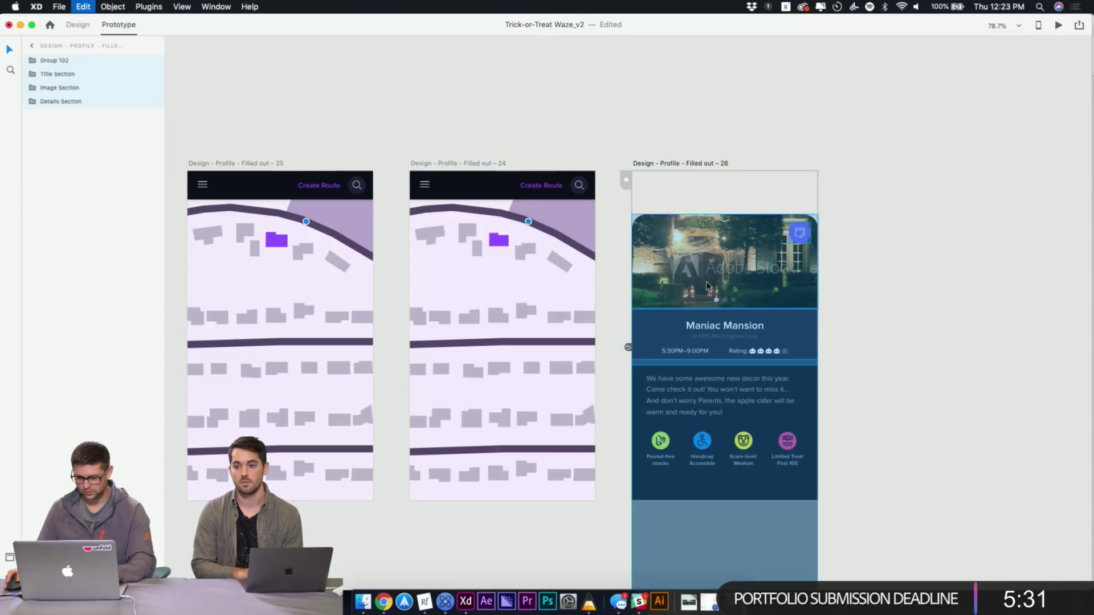
click(766, 234)
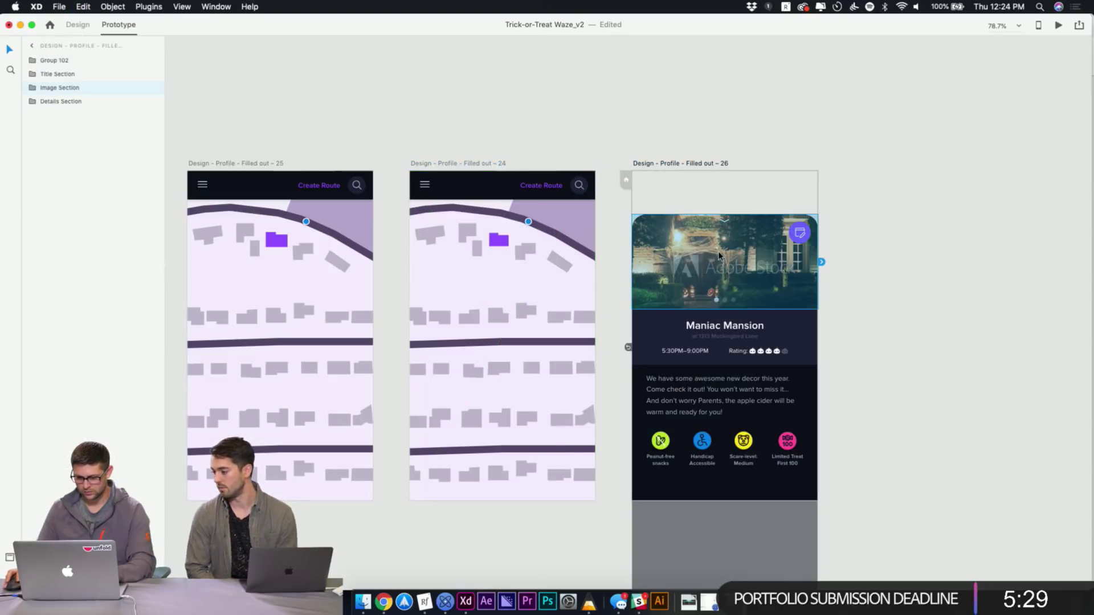
shift+click(735, 333)
shift+click(772, 414)
key(cmd+g)
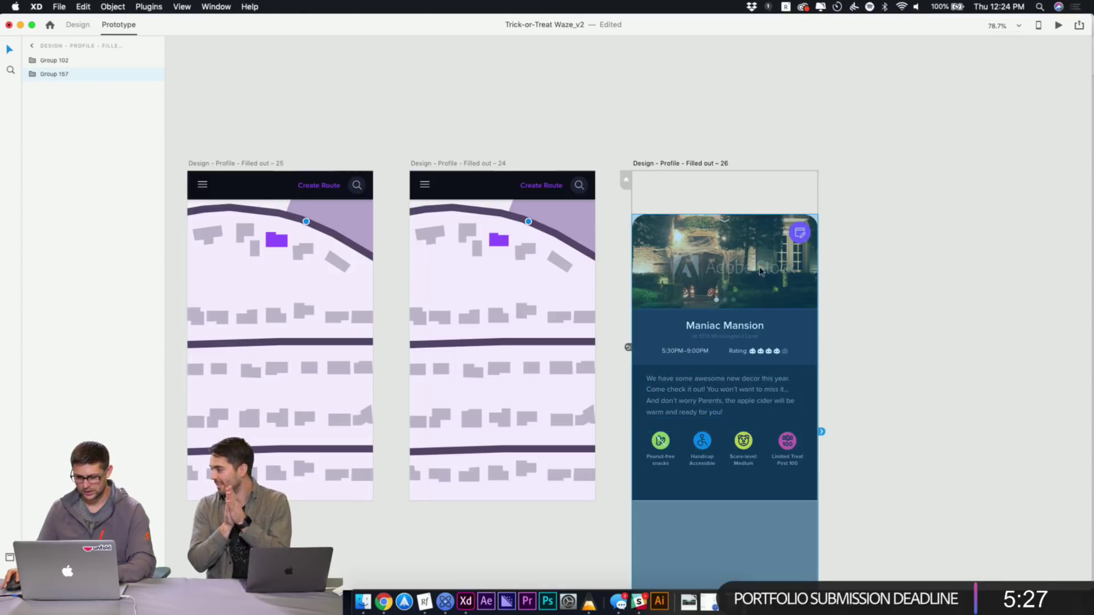
Undo the latest changes to the Maniac Mansion group on artboard 26
key(cmd+z)
key(super+z)
key(super+z)
key(super+z)
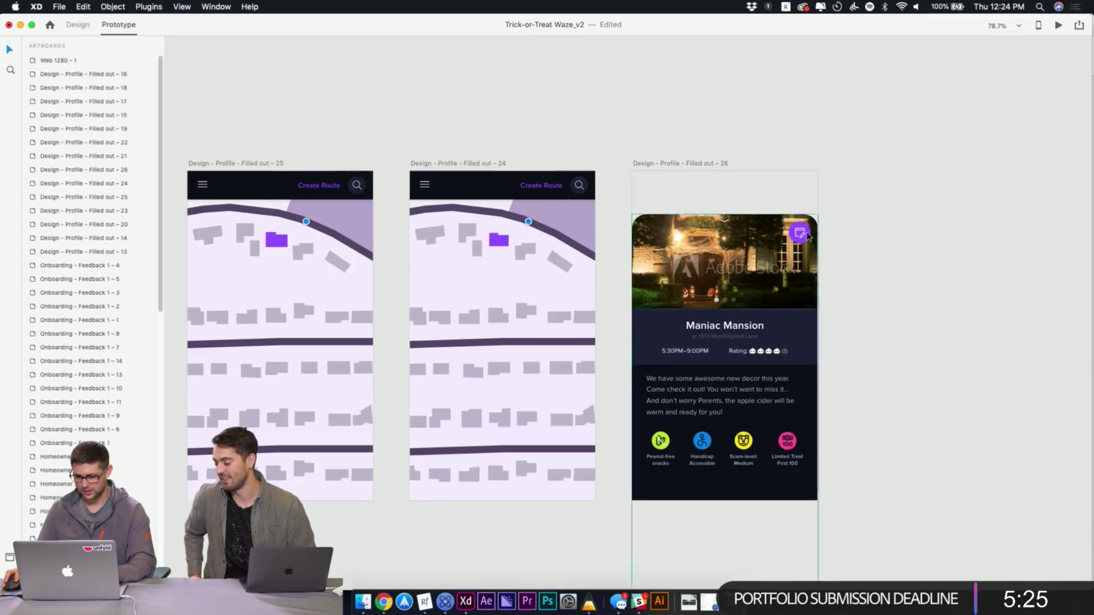
click(773, 240)
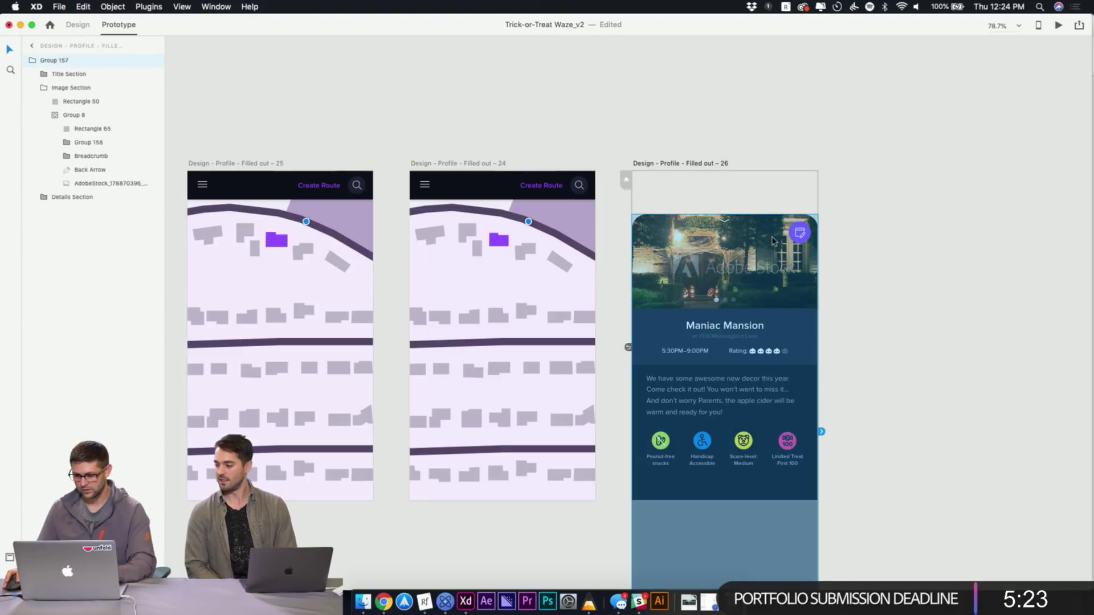
click(847, 255)
Check the prototype link leading from artboard 24 into artboard 26
drag(683, 260, 582, 213)
drag(457, 132, 546, 117)
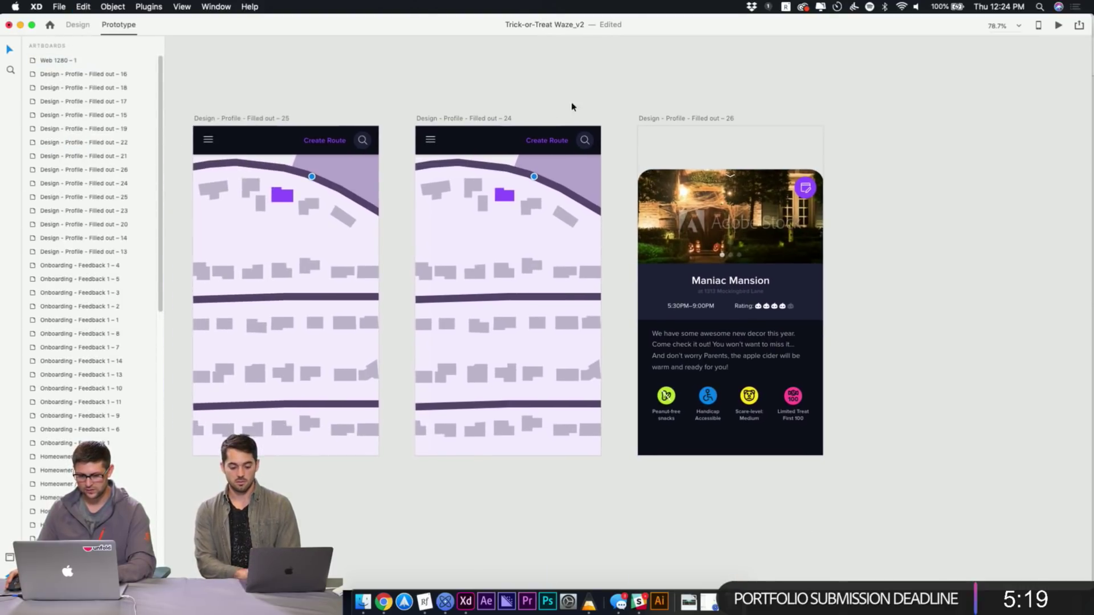
click(674, 118)
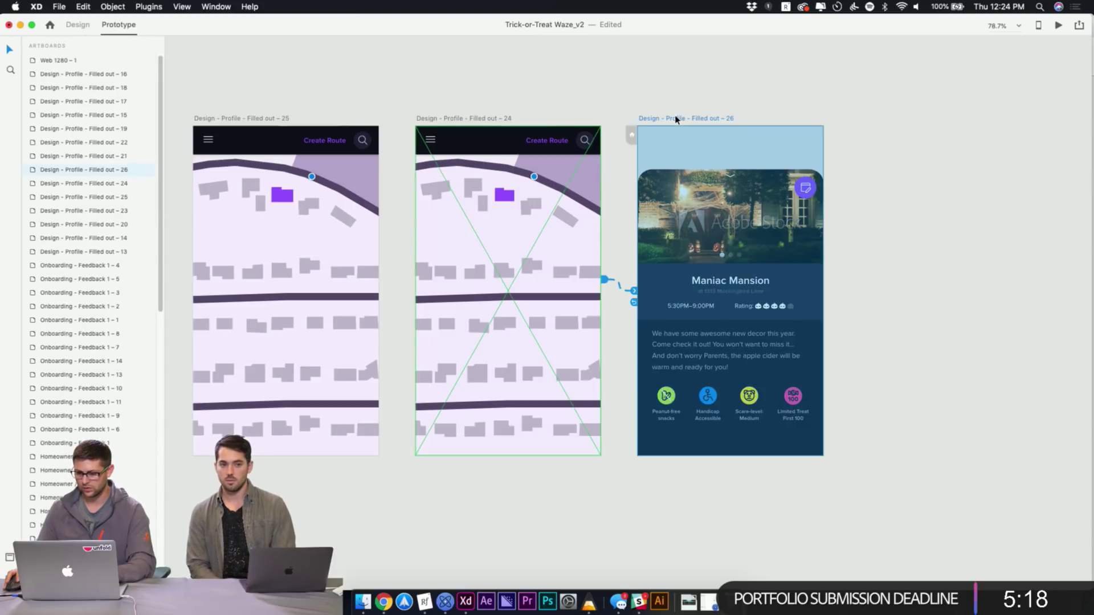
click(737, 97)
click(691, 119)
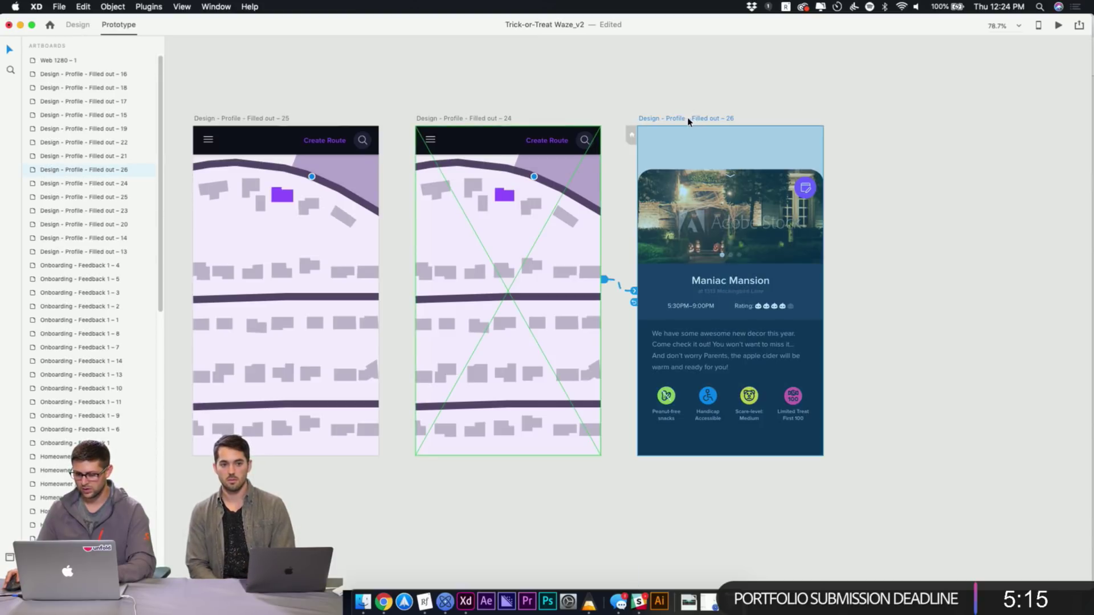
click(642, 91)
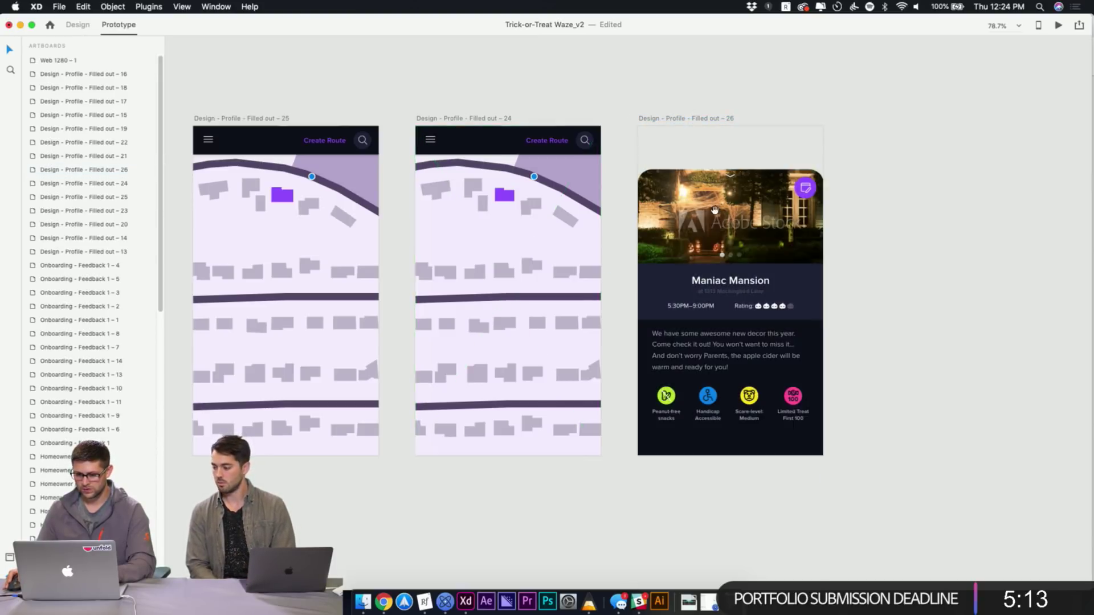
drag(710, 219, 580, 209)
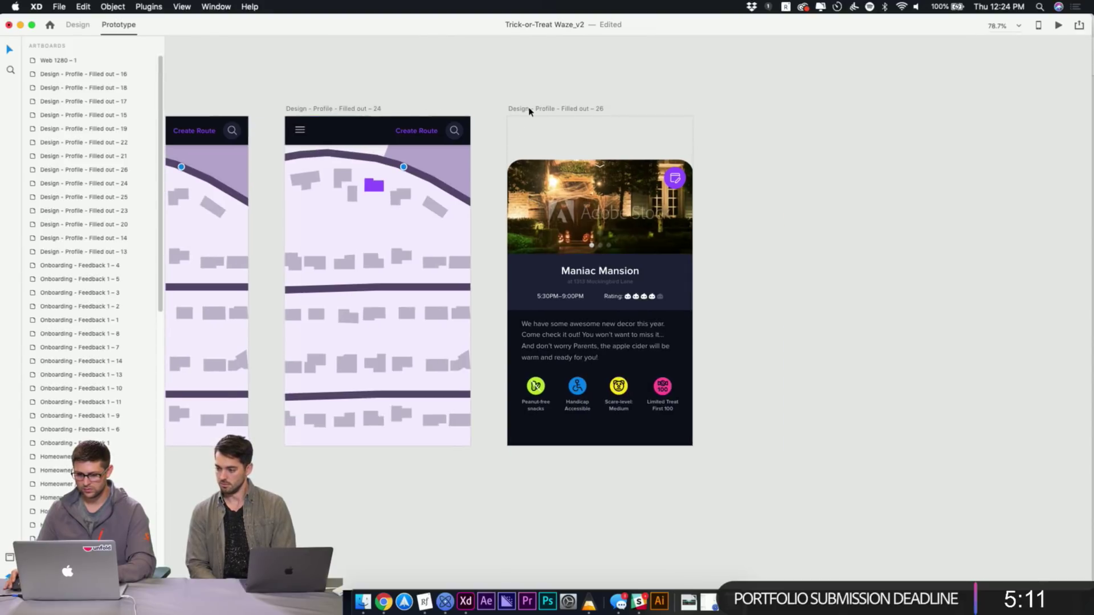
Preview the prototype starting from artboard 24
click(311, 109)
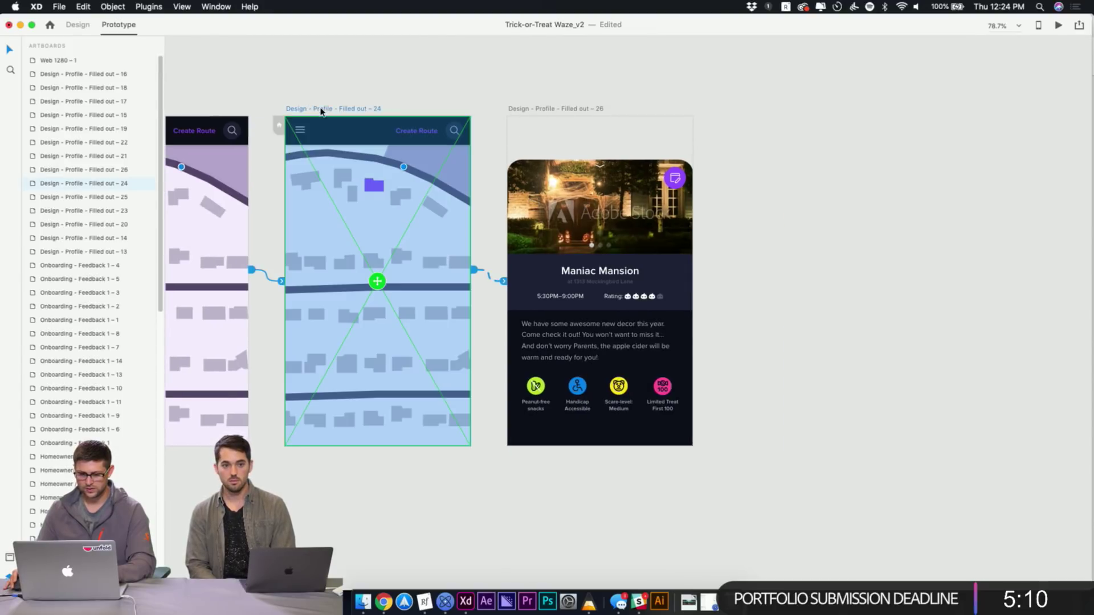
click(1055, 27)
click(289, 78)
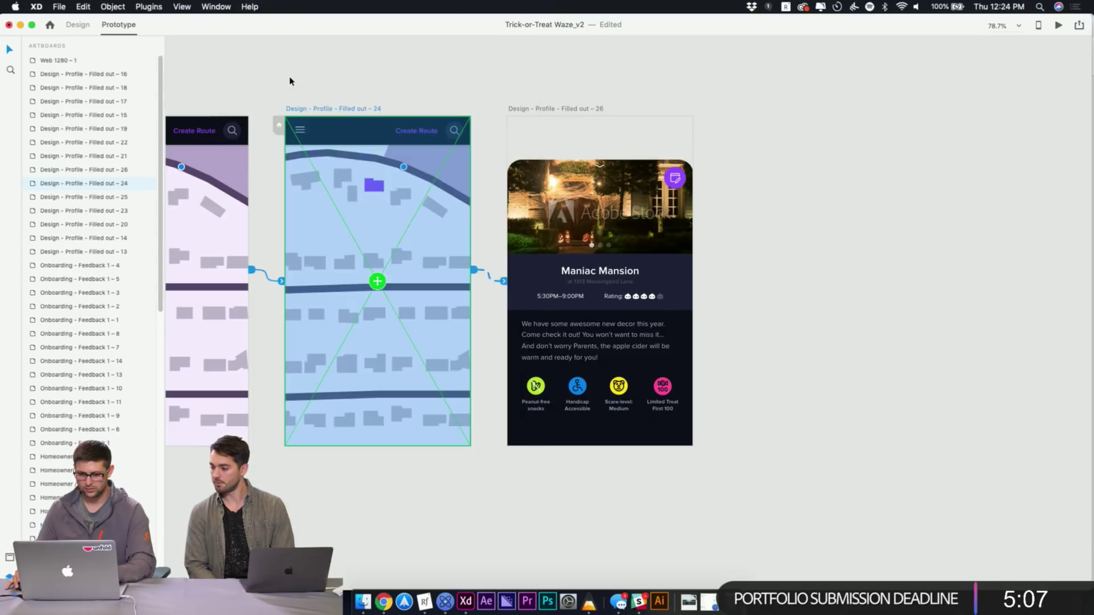
click(290, 80)
Preview the prototype from artboard 23 and test tapping the house that brings up the Maniac Mansion overlay
scroll(425, 96, left, 10)
click(482, 129)
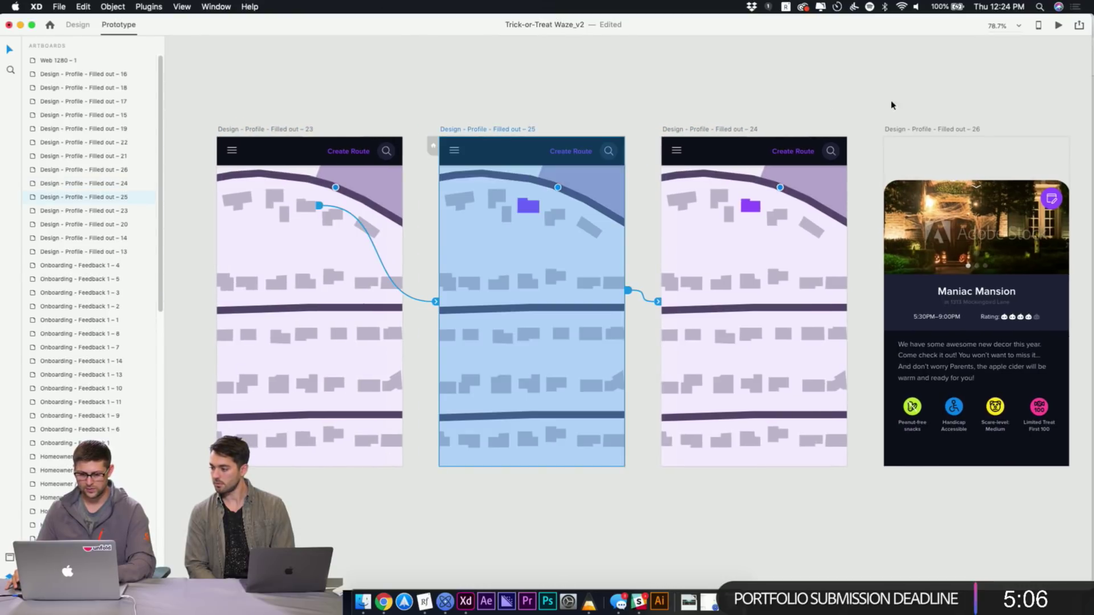
click(276, 130)
click(1061, 27)
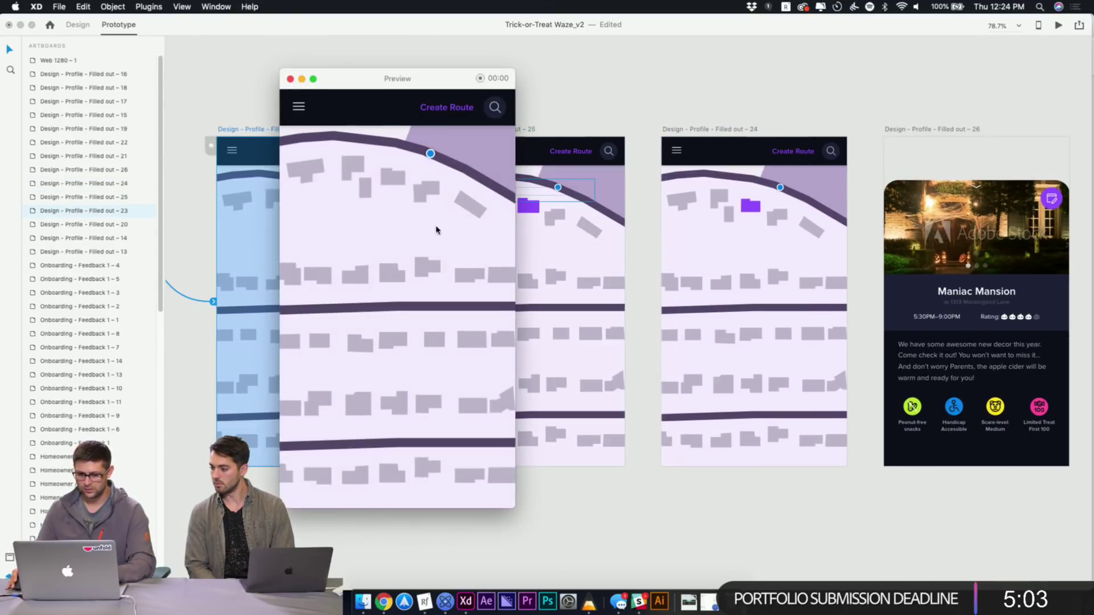
click(399, 182)
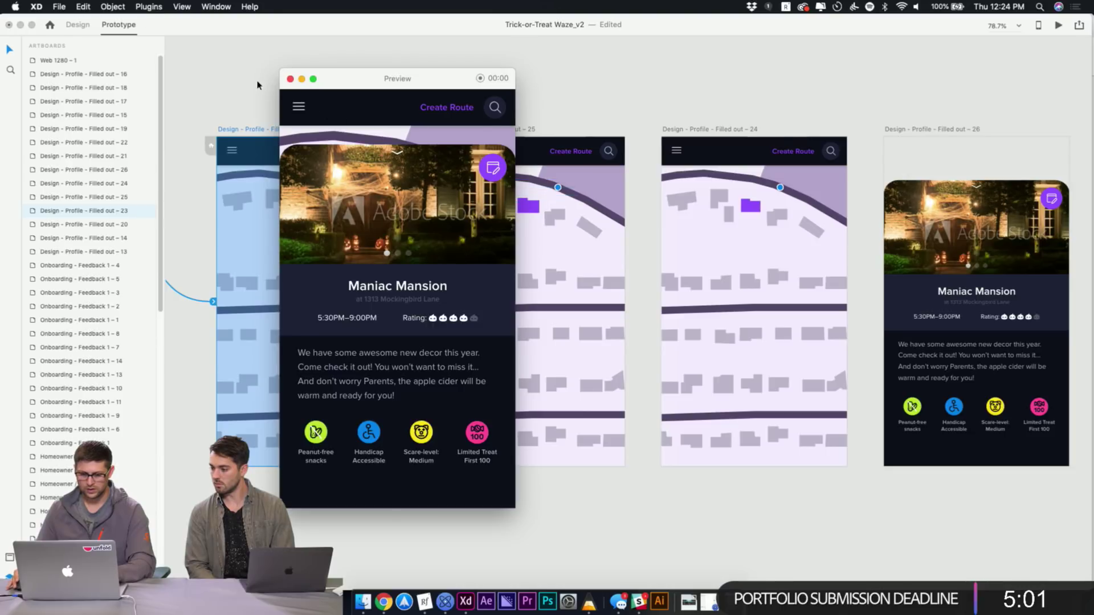
click(289, 78)
Duplicate artboard 26 beside itself at the end of the row
scroll(439, 143, right, 10)
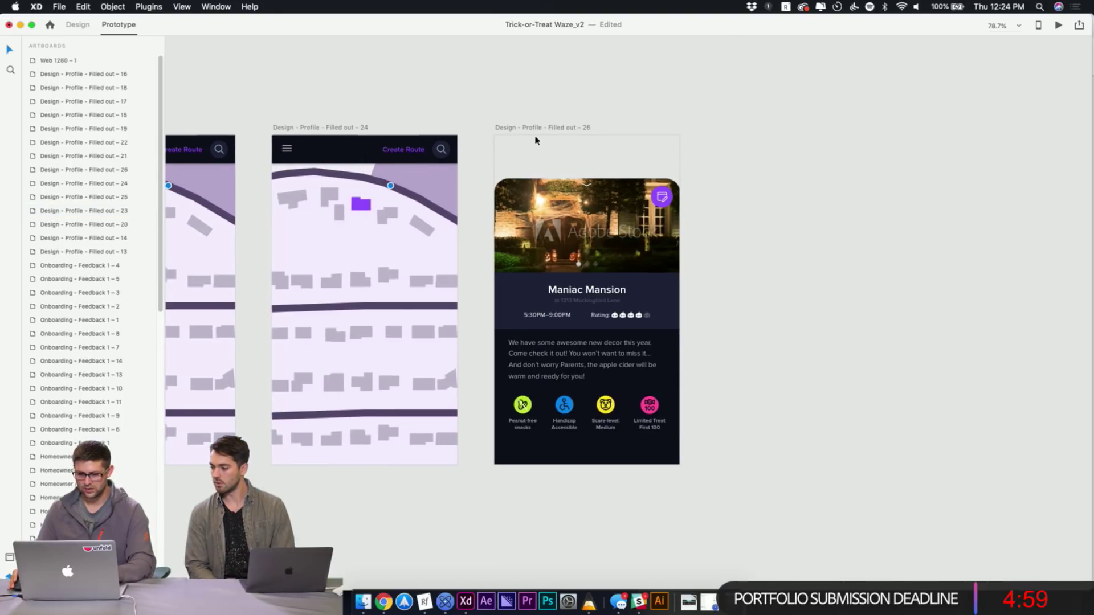
click(533, 129)
key(super+d)
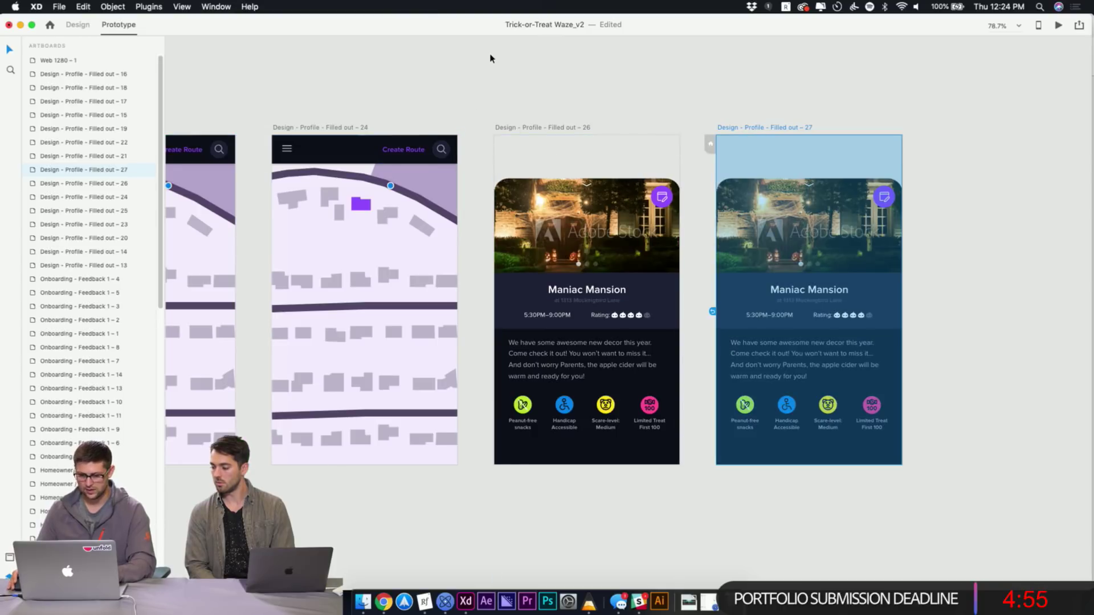
click(509, 84)
Rename the Maniac Mansion group on artboard 26 as Detail
click(631, 227)
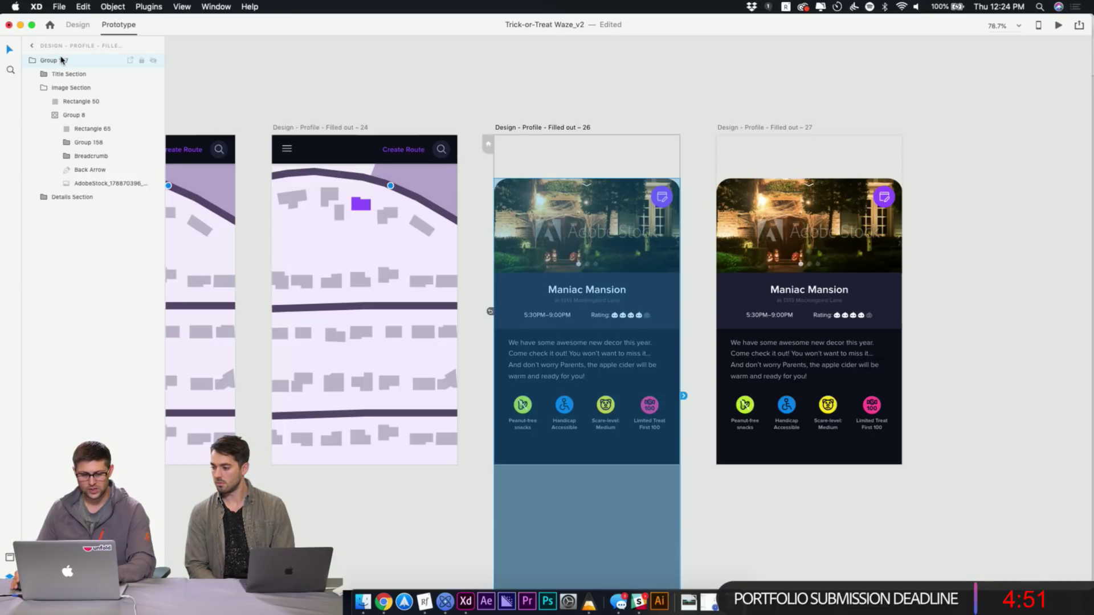
double_click(62, 61)
key(BackSpace)
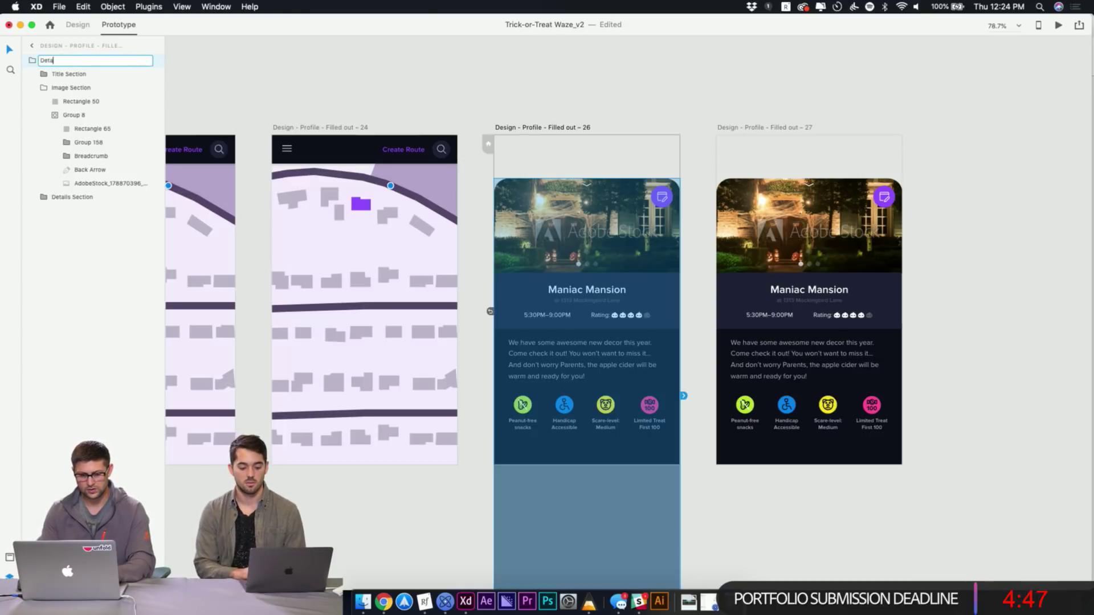
text(Detail)
key(Return)
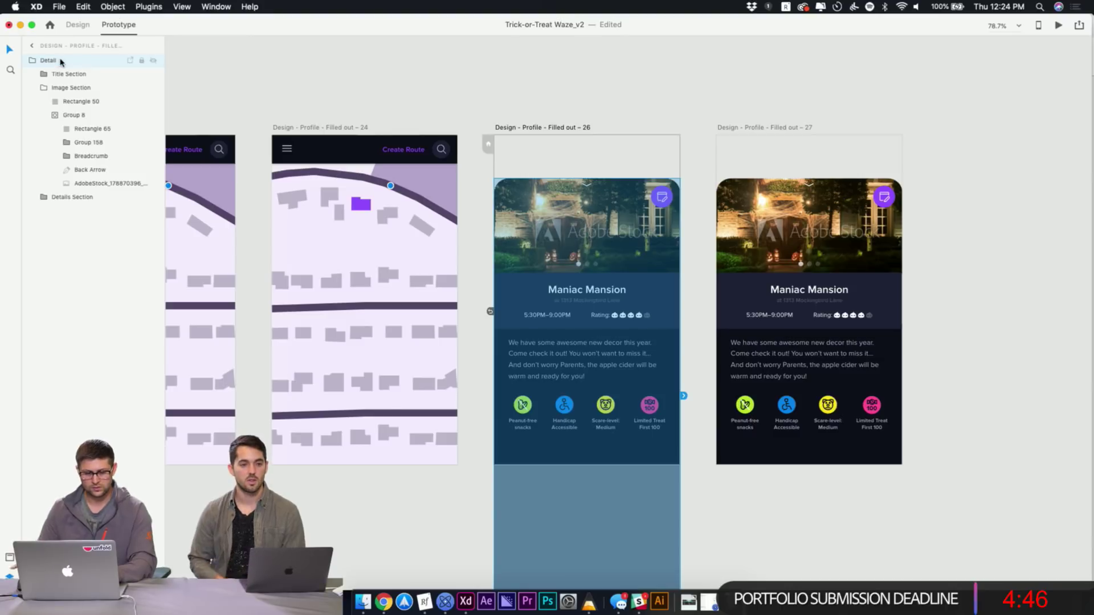
Give the Maniac Mansion group on artboard 27 the matching name Detail
click(678, 82)
click(798, 210)
double_click(50, 61)
text(D)
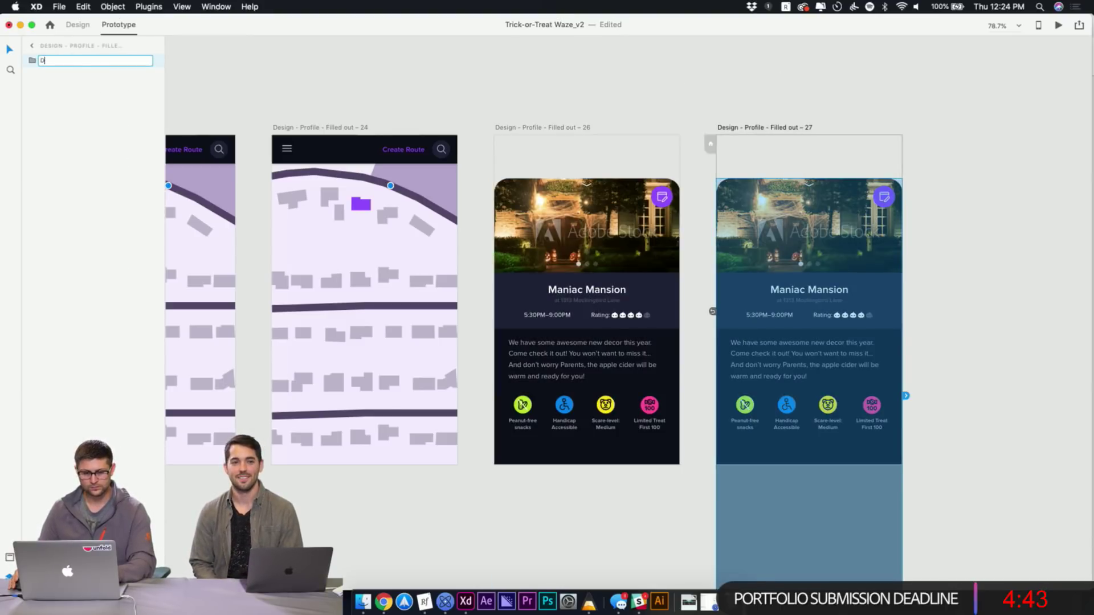
text(etail)
key(Return)
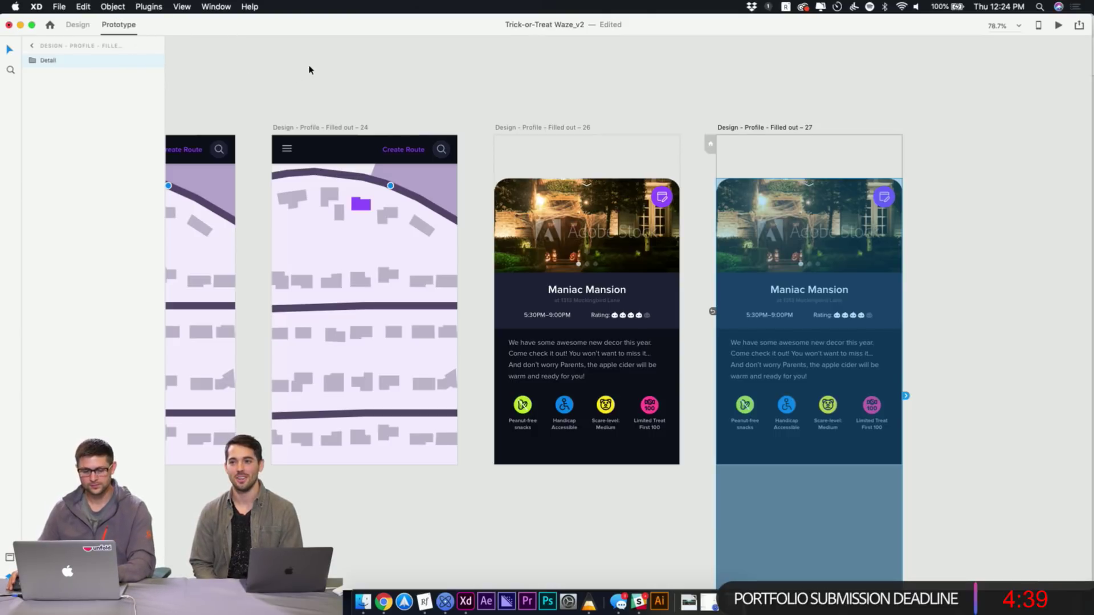
Move the Detail group of artboard 26 straight down until it sits just below the artboard's bottom edge
click(557, 102)
click(637, 238)
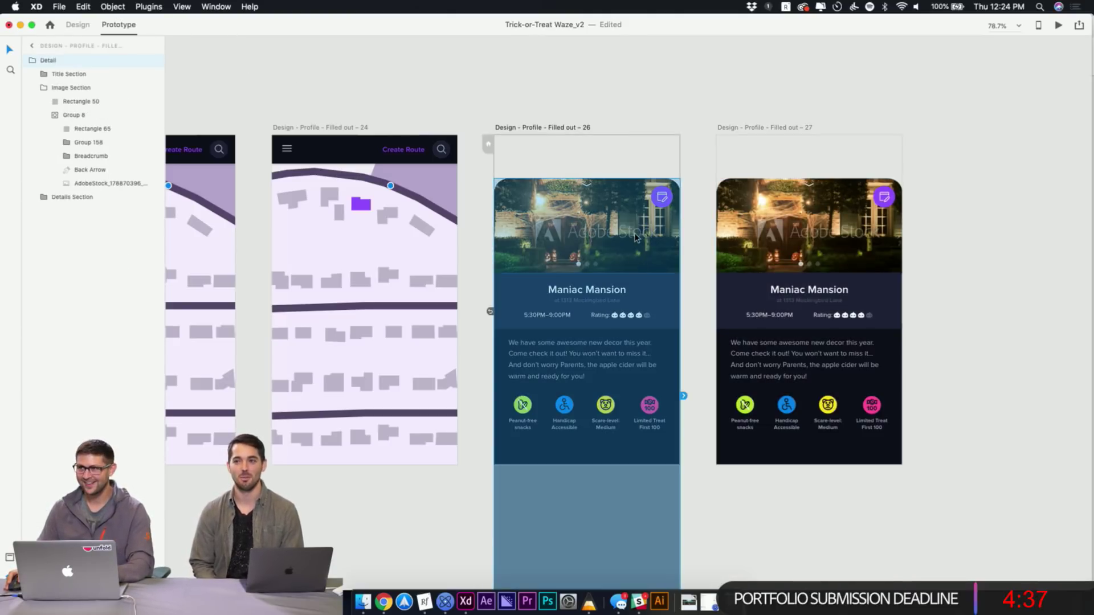
drag(618, 208, 637, 491)
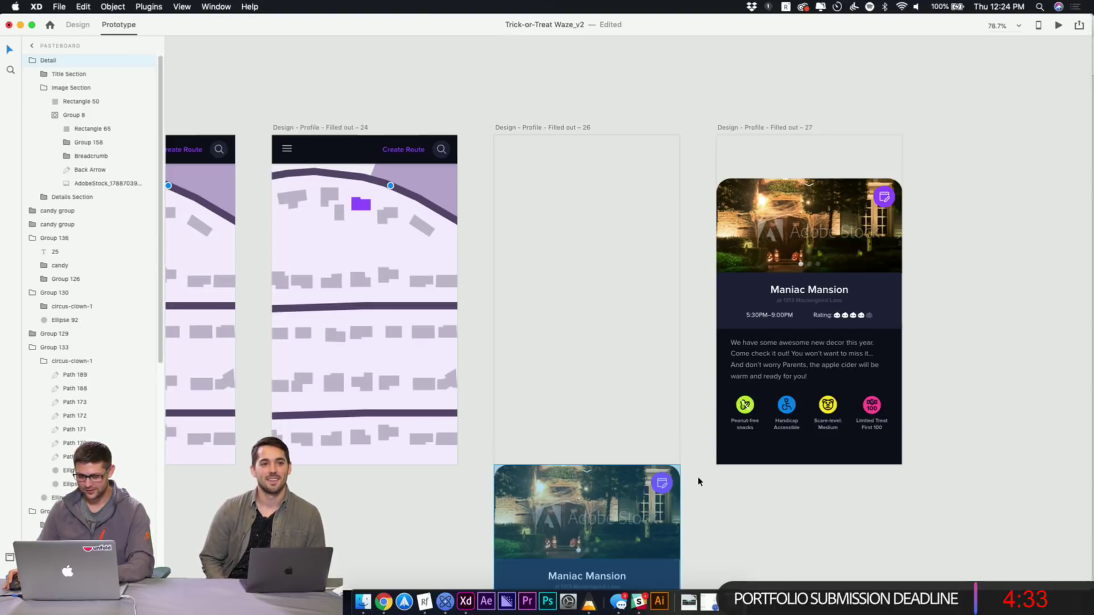
Review the trigger, action and destination settings of the overlay link from artboard 24 to artboard 26
click(568, 129)
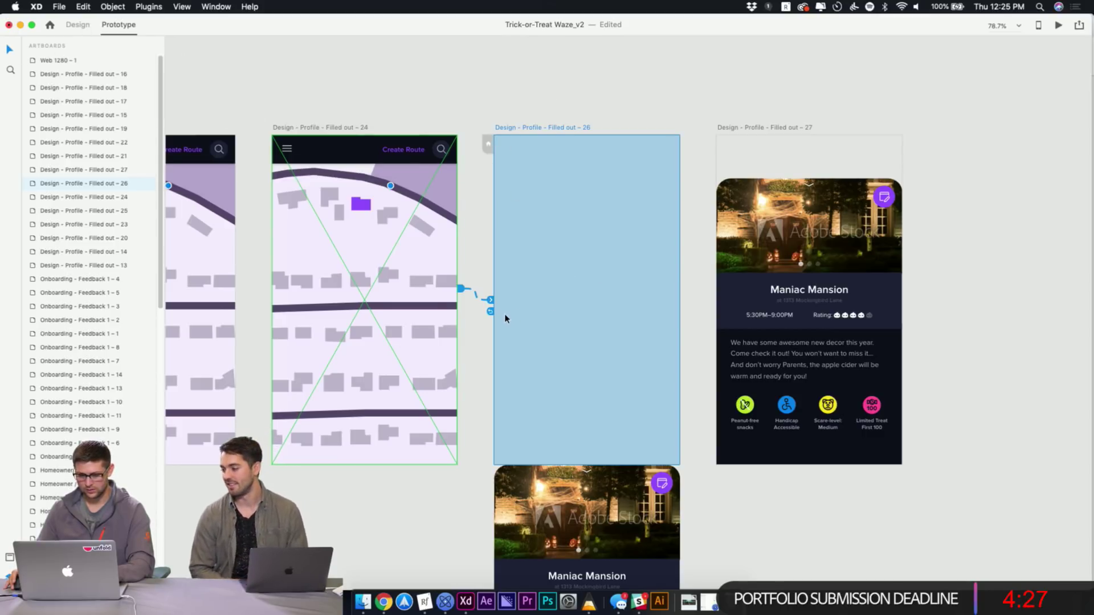
scroll(714, 440, right, 4)
scroll(713, 440, down, 2)
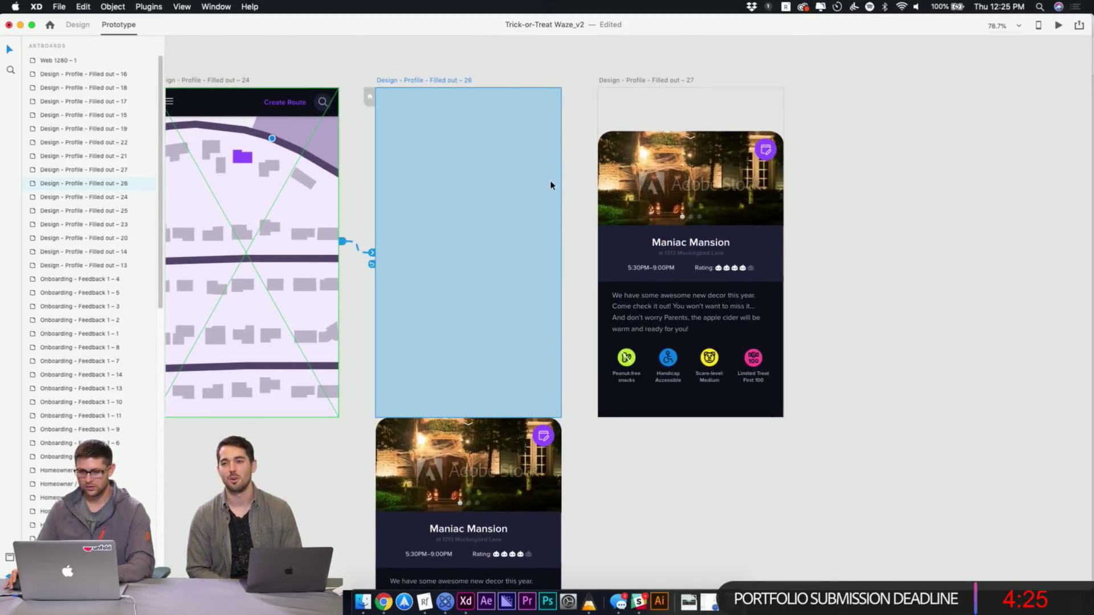
scroll(563, 180, left, 1)
scroll(563, 180, up, 1)
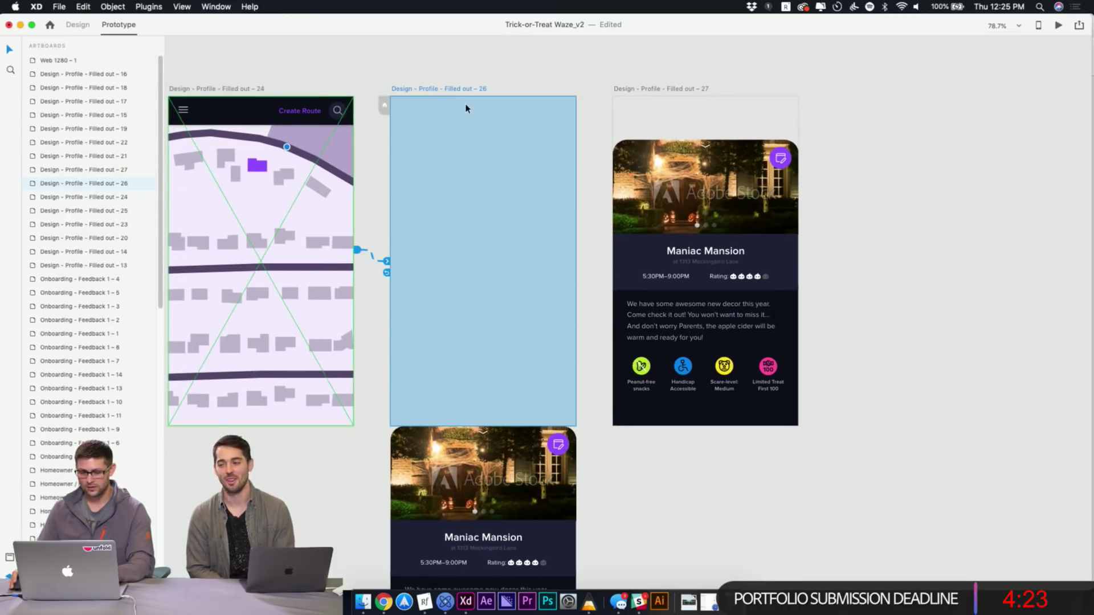
click(511, 78)
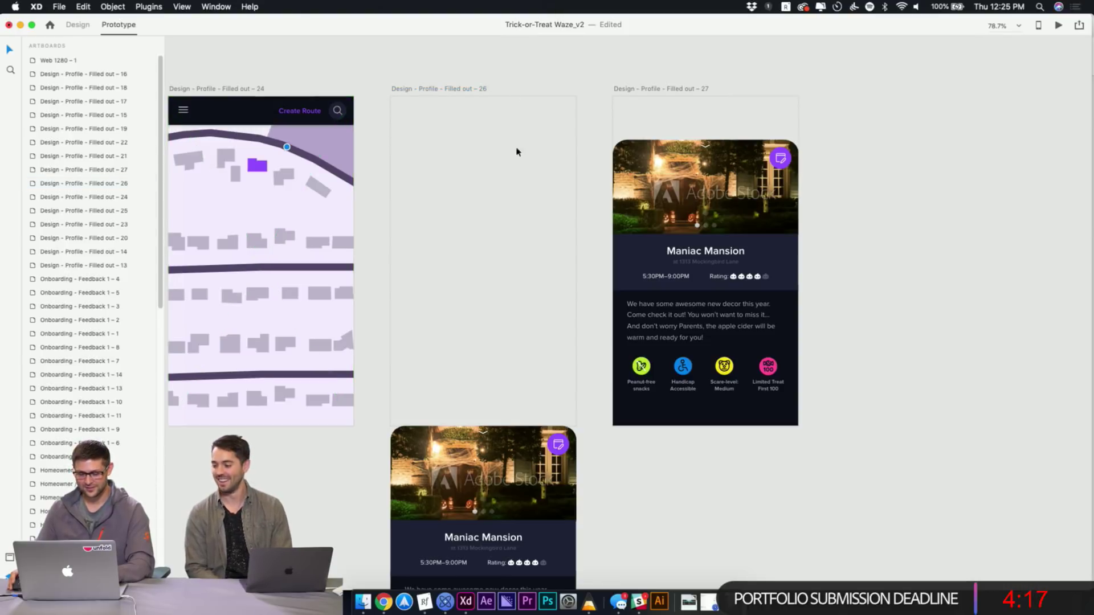
scroll(518, 171, right, 2)
click(418, 93)
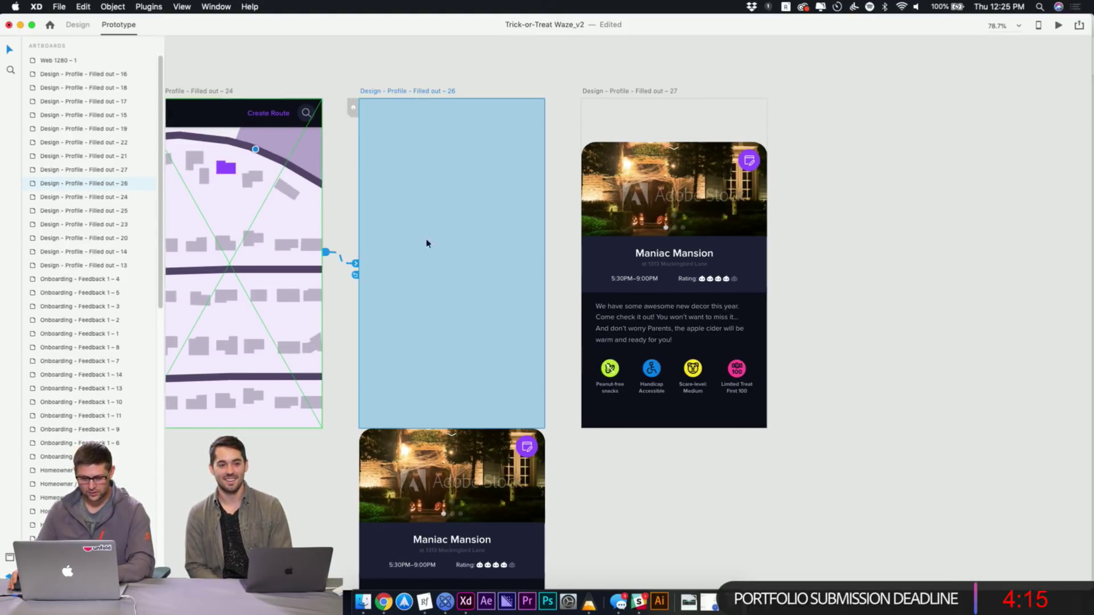
scroll(424, 348, left, 4)
mouse_move(429, 263)
mouse_down()
mouse_move(620, 273)
mouse_move(432, 263)
mouse_up()
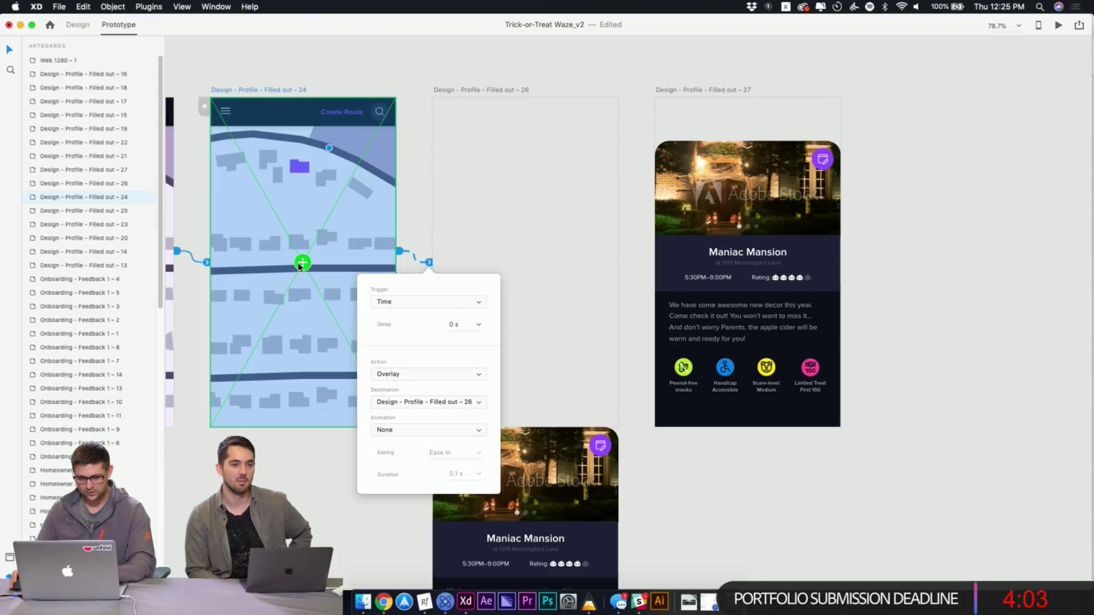
click(363, 59)
Preview artboard 24 again with the Detail group moved off artboard 26
click(294, 90)
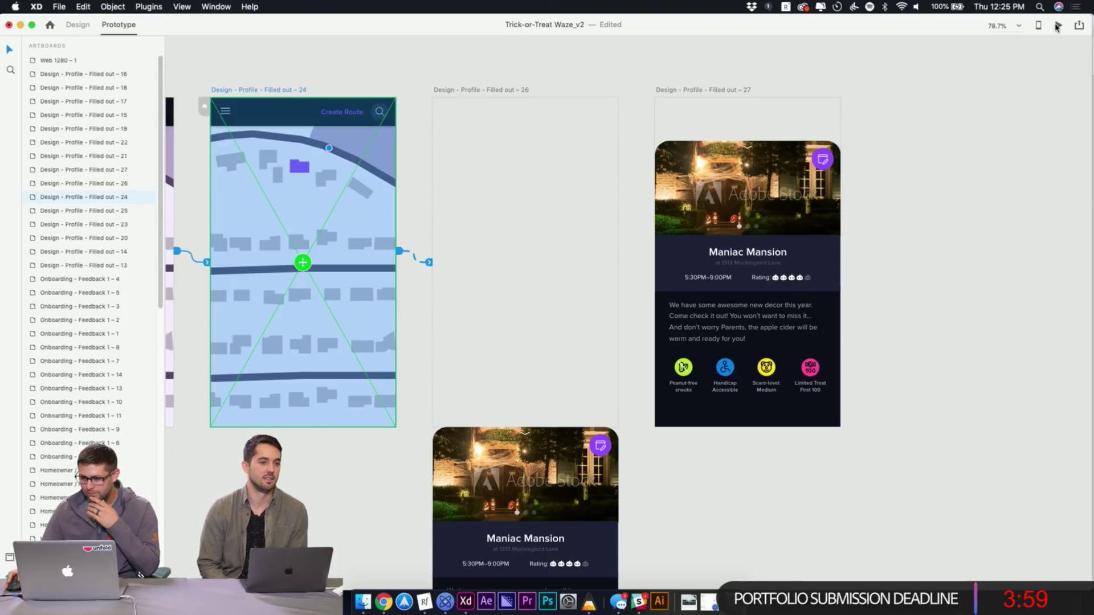
click(1058, 25)
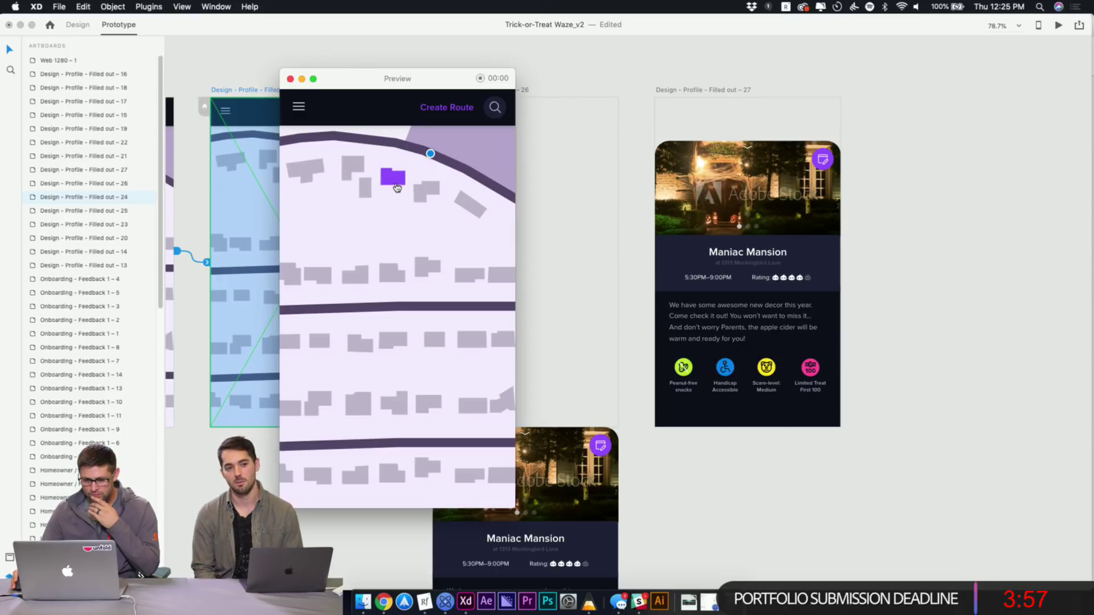
click(290, 80)
click(506, 362)
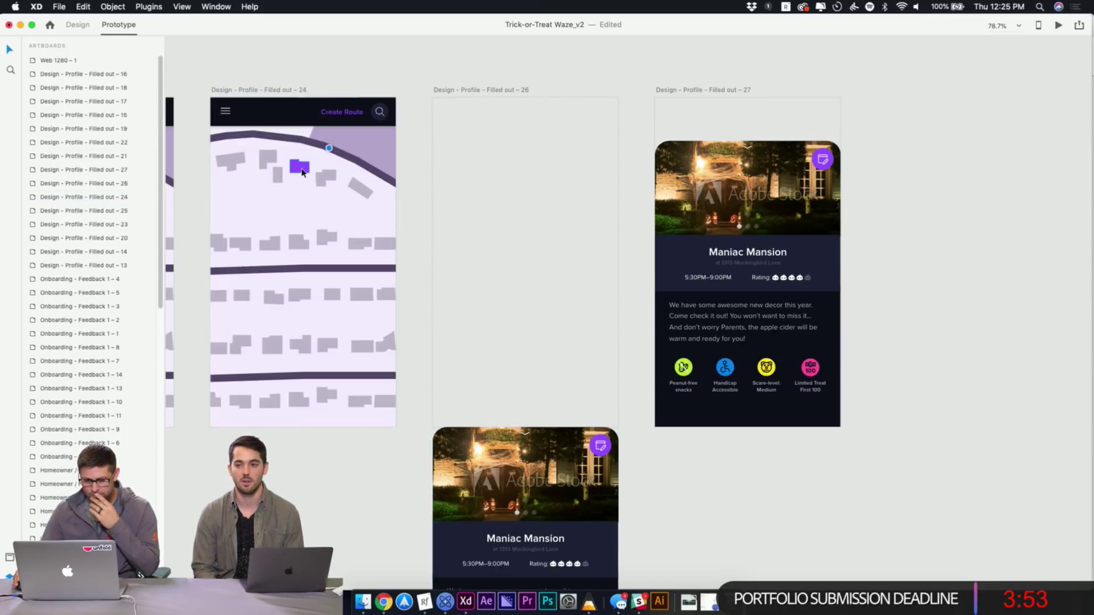
Examine artboard 26's incoming link and the sequence of artboards 23 to 27
click(500, 91)
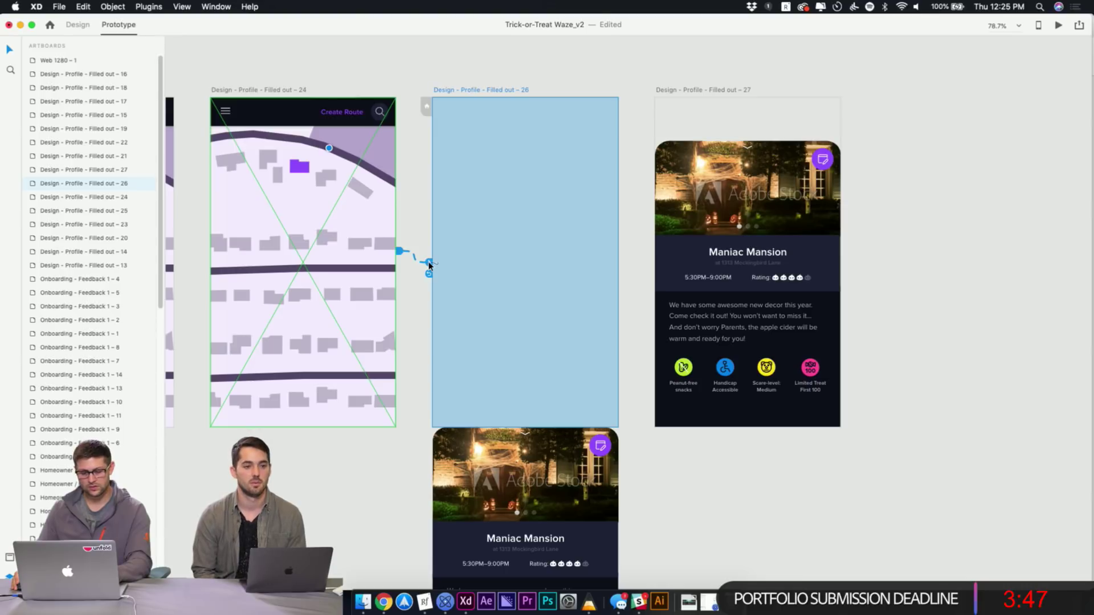
click(443, 77)
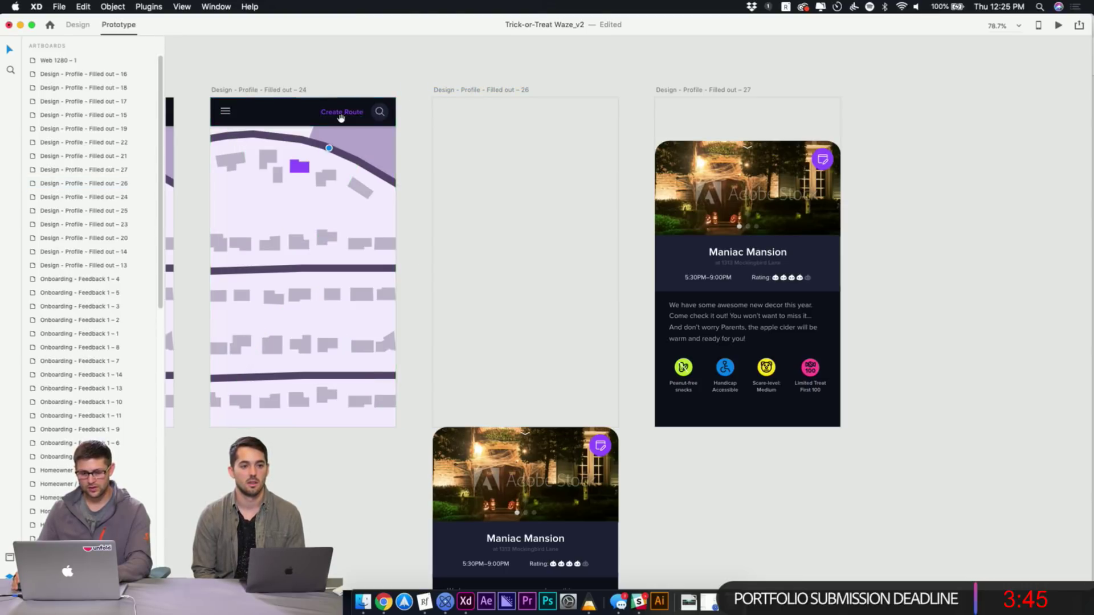
drag(340, 119, 643, 120)
drag(692, 158, 515, 222)
drag(412, 202, 581, 214)
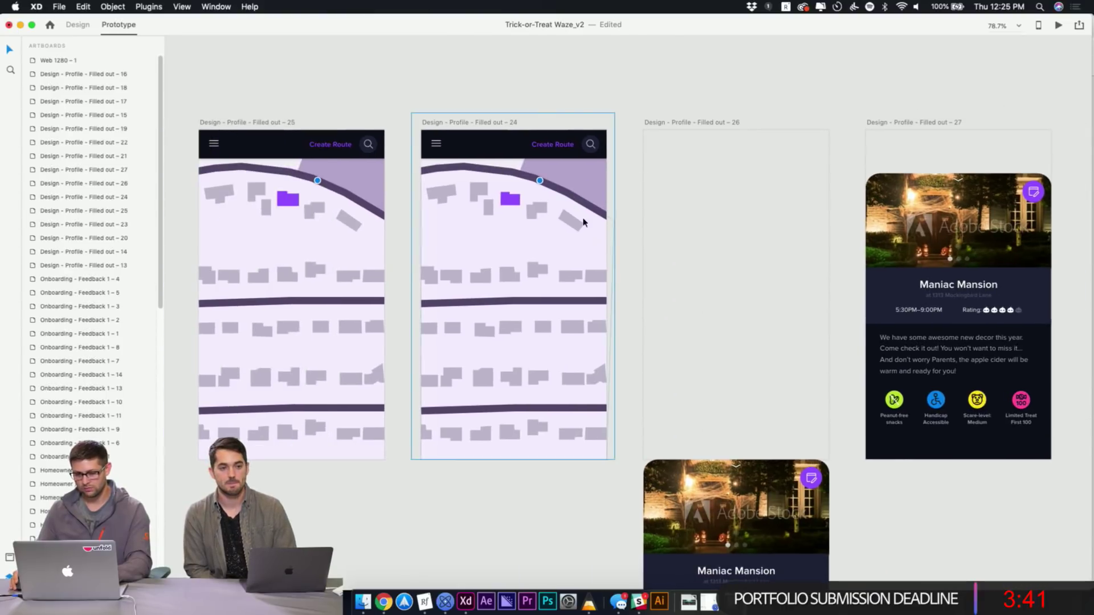
scroll(677, 317, down, 2)
scroll(676, 317, down, 2)
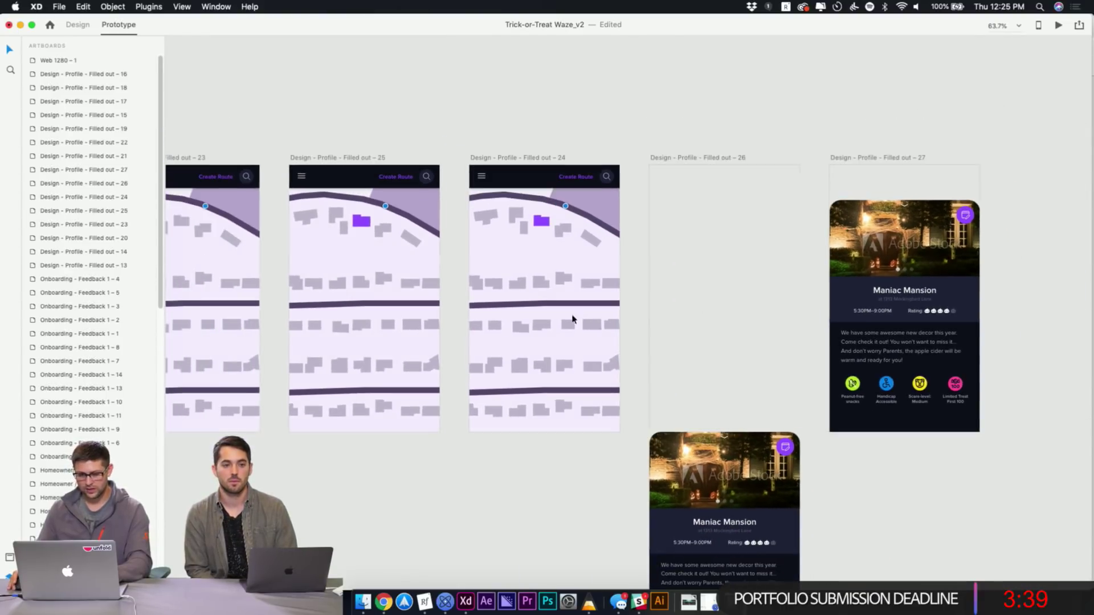
drag(225, 334, 473, 334)
drag(1018, 296, 771, 281)
scroll(771, 282, left, 5)
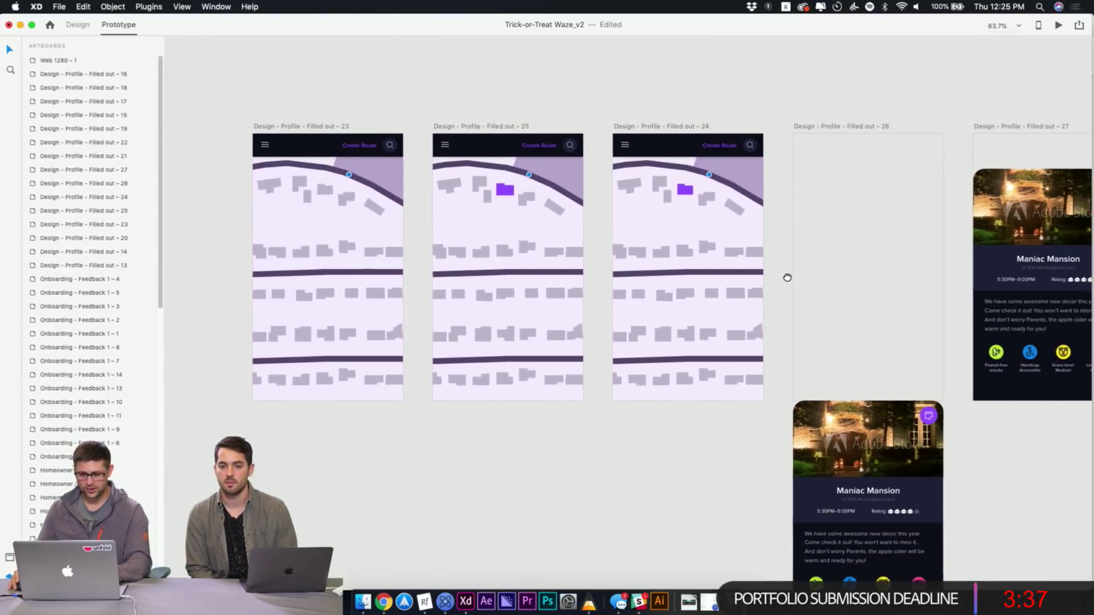
Remove the overlay link from artboard 24 to artboard 26
scroll(786, 276, right, 6)
scroll(600, 159, right, 5)
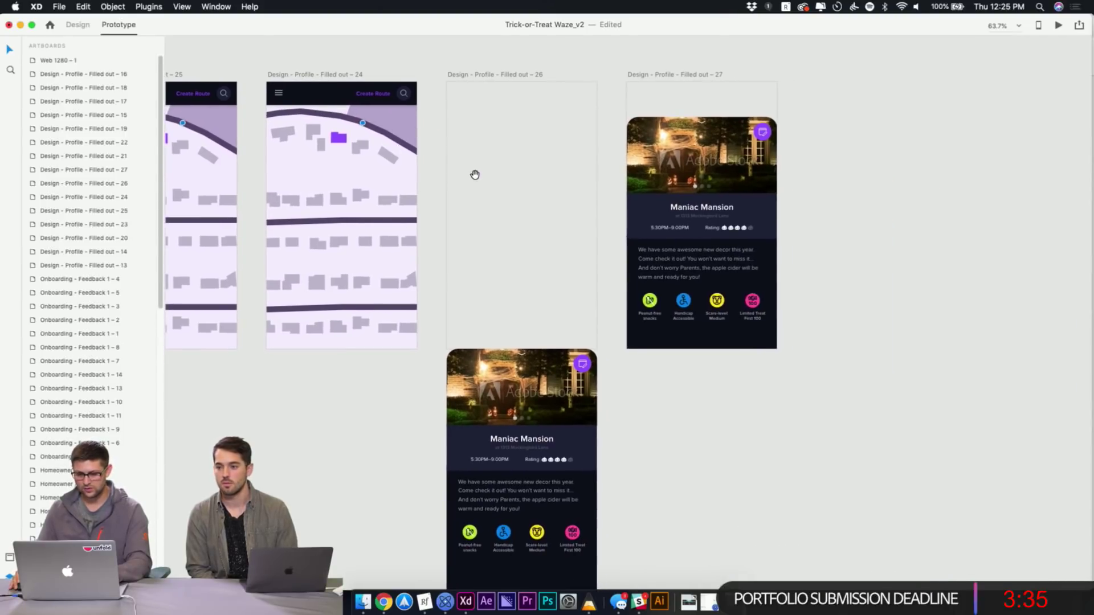
scroll(474, 173, left, 1)
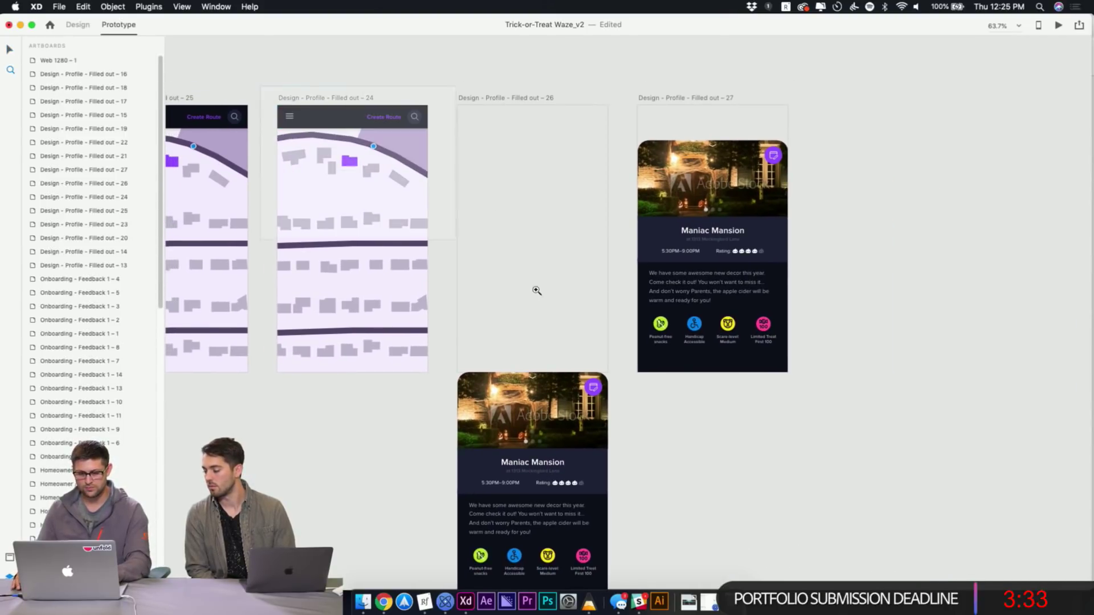
scroll(535, 290, up, 3)
scroll(532, 237, up, 1)
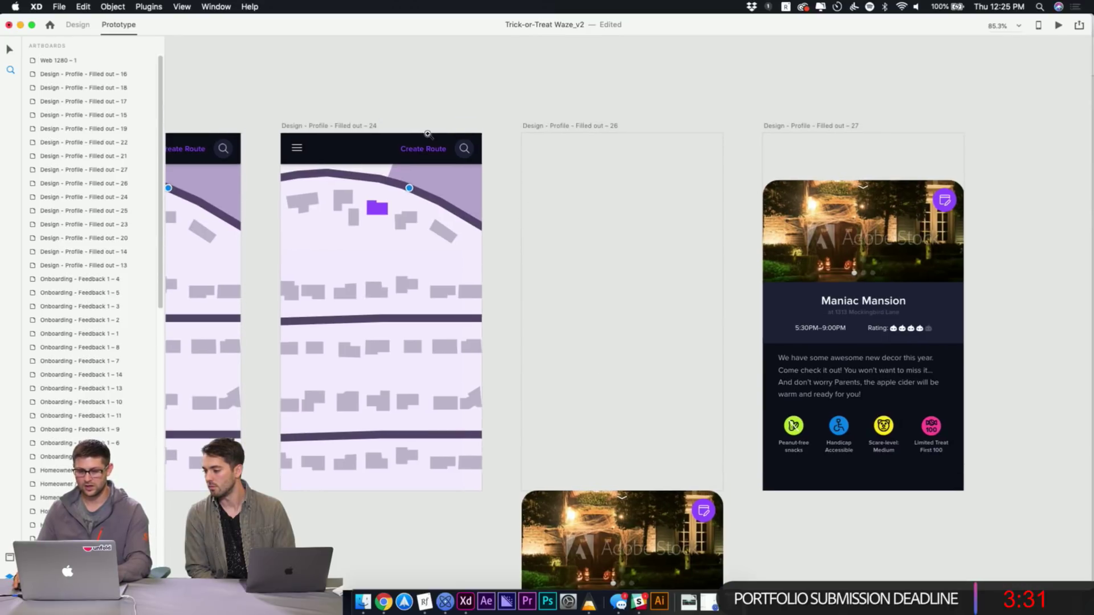
click(368, 130)
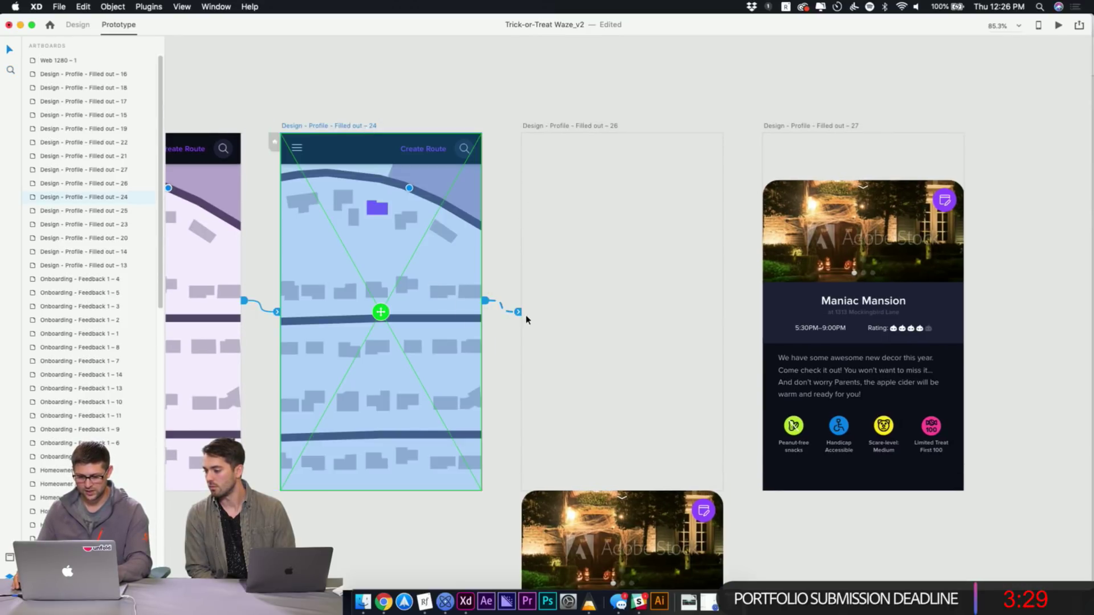
drag(518, 312, 507, 354)
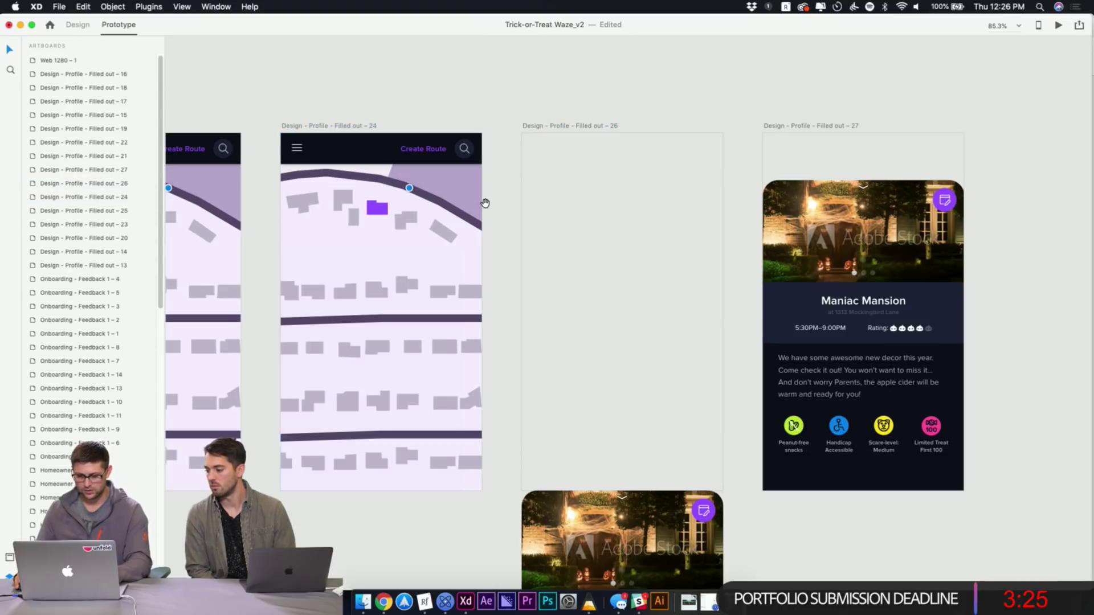
Delete artboard 26 while keeping its Detail group on the pasteboard
drag(485, 203, 598, 195)
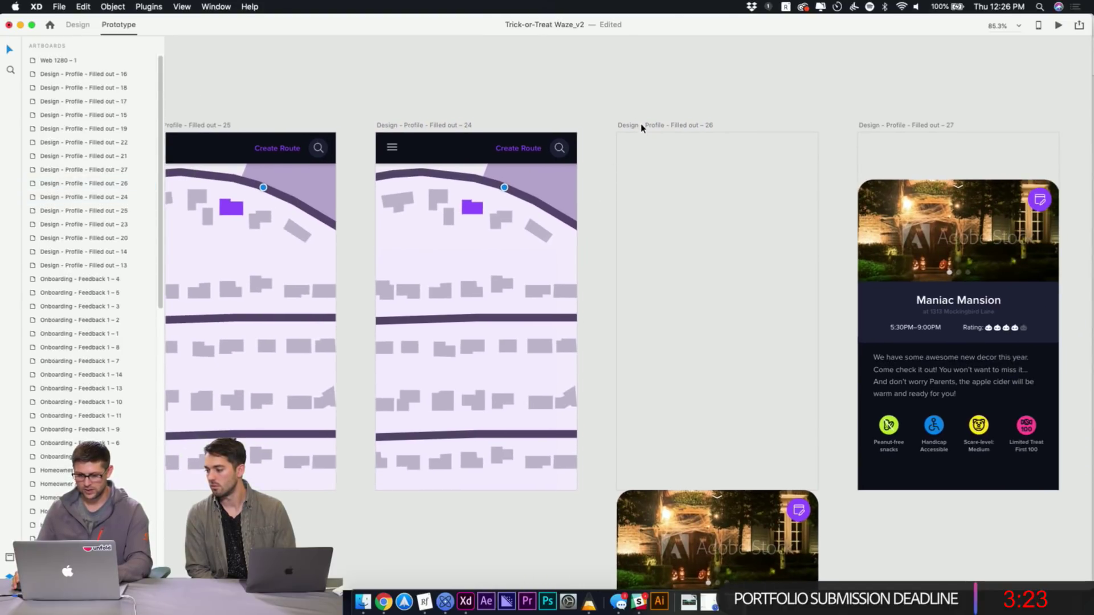
click(642, 127)
key(Delete)
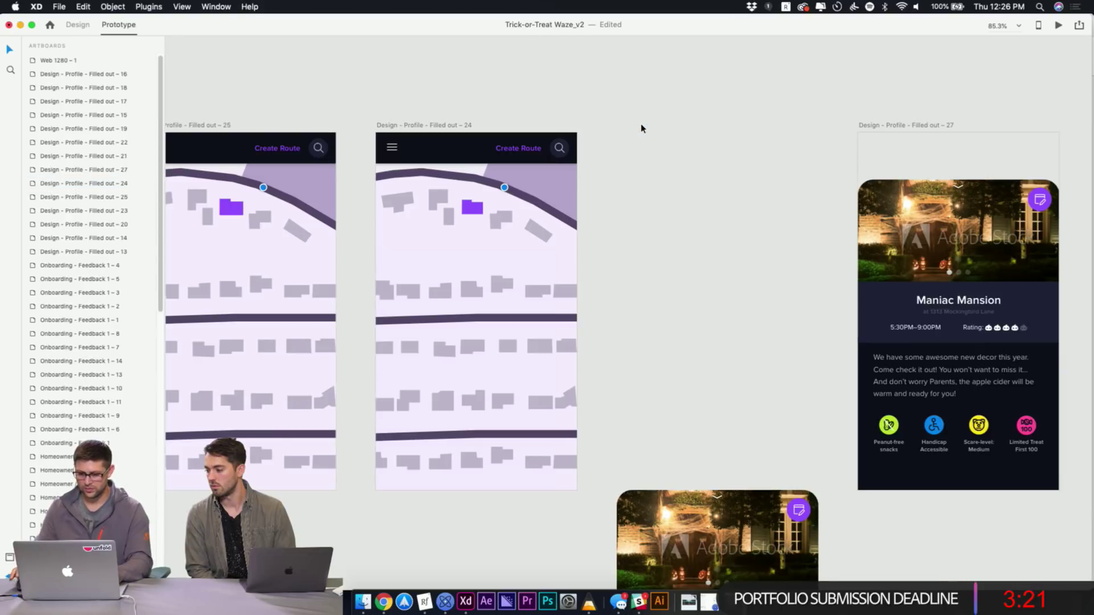
scroll(643, 225, down, 3)
scroll(643, 237, left, 3)
scroll(826, 214, right, 3)
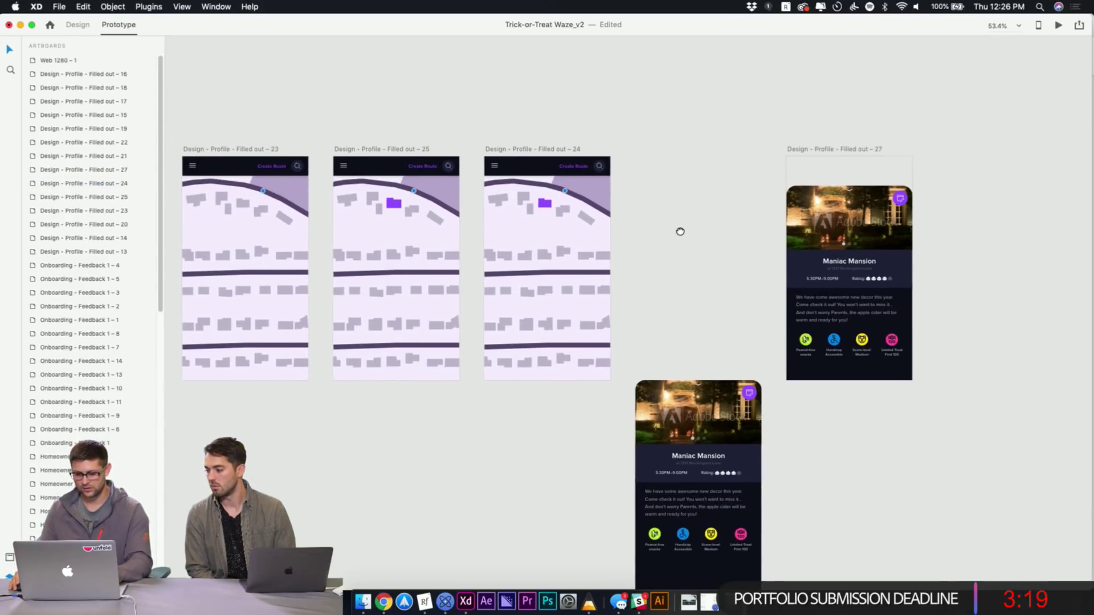
Duplicate artboard 24 into the empty gap before artboard 27, directly above the loose Detail group
click(506, 149)
click(501, 133)
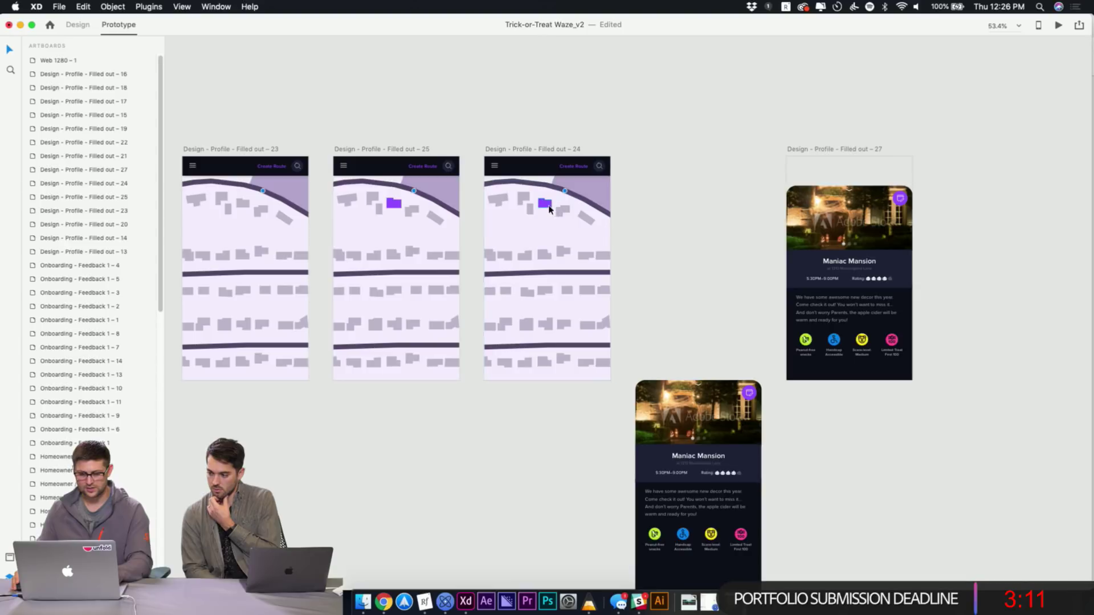
drag(637, 222, 458, 206)
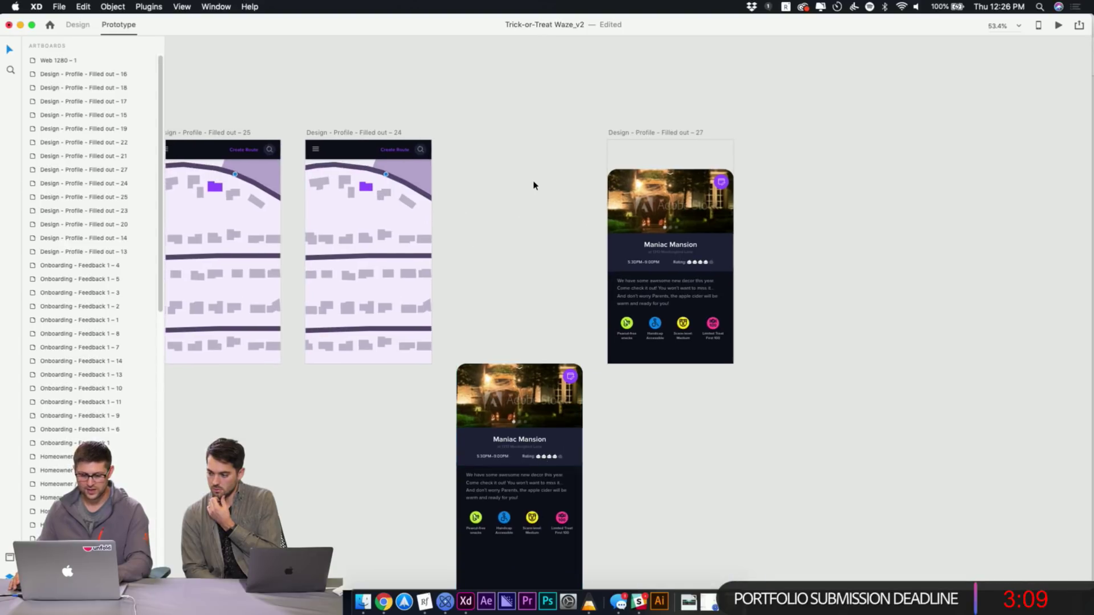
drag(360, 127, 496, 134)
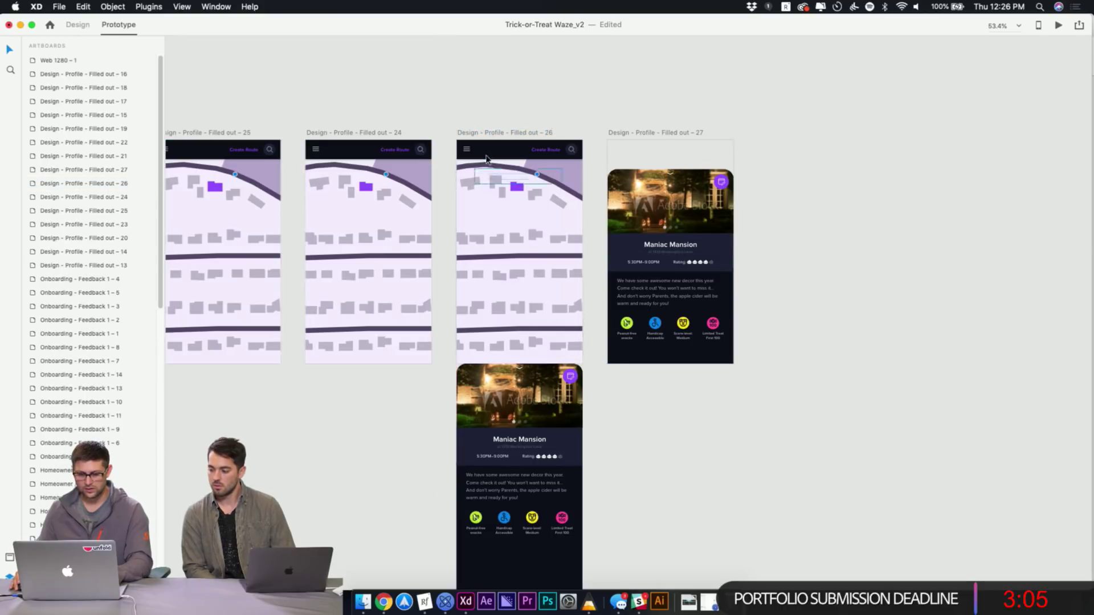
Link artboard 24 to its new copy with a Time trigger and 0 s delay, replacing the Overlay action
click(360, 133)
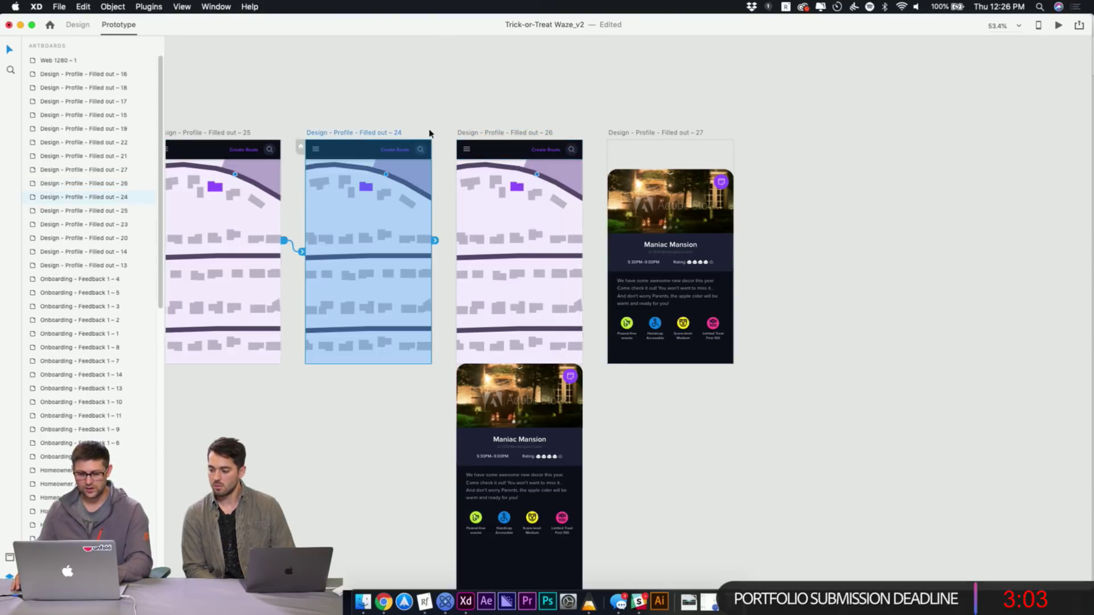
drag(431, 240, 478, 251)
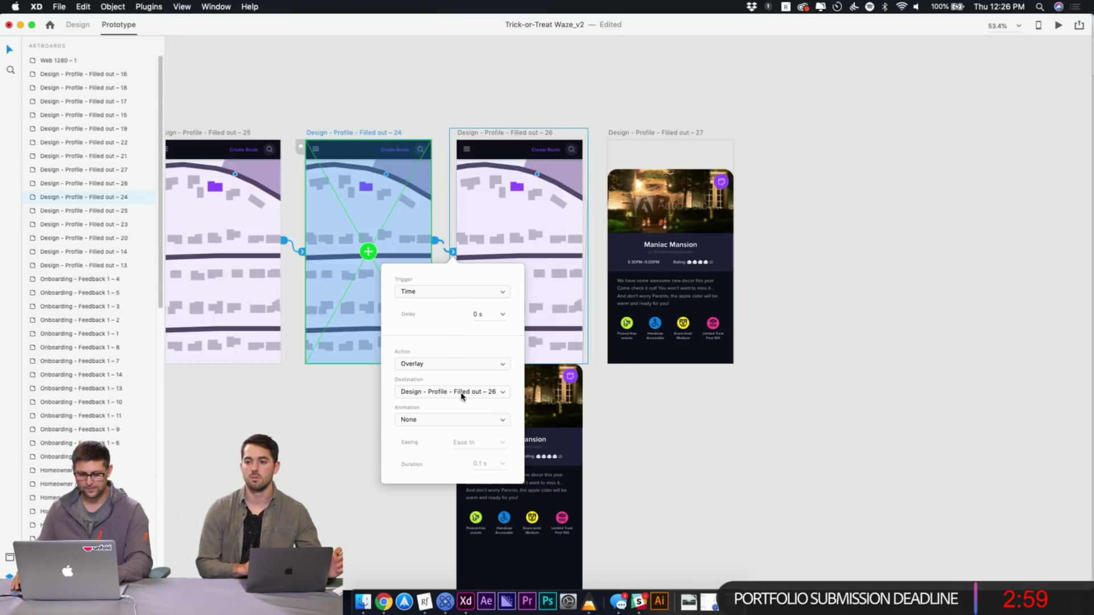
click(454, 362)
click(445, 355)
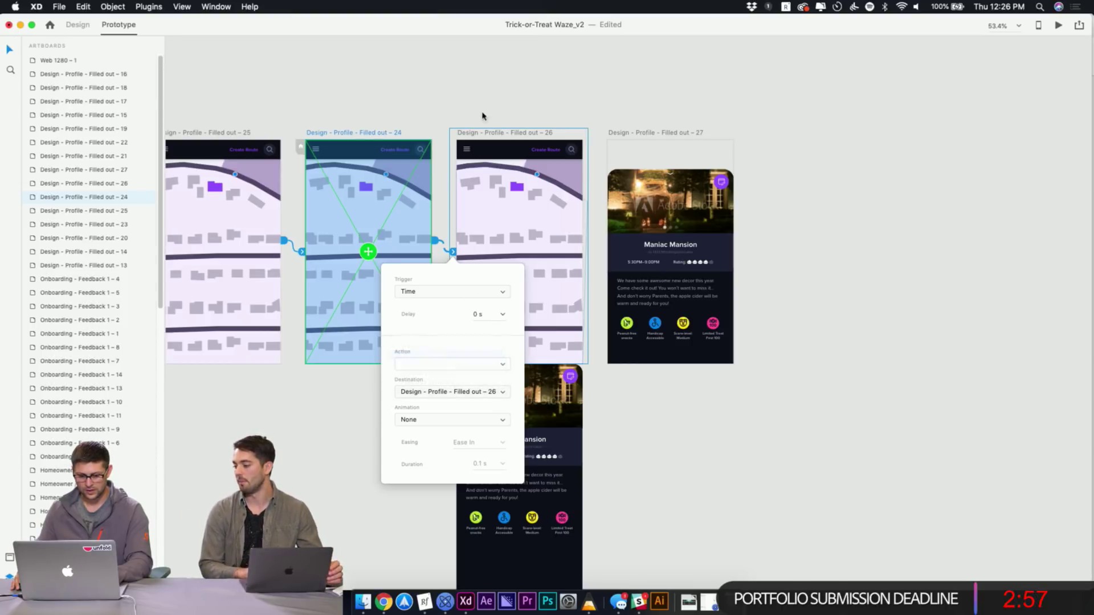
click(484, 97)
Copy the Detail group from below artboard 26 to artboard 24 and place it just below that artboard's bottom edge
click(551, 439)
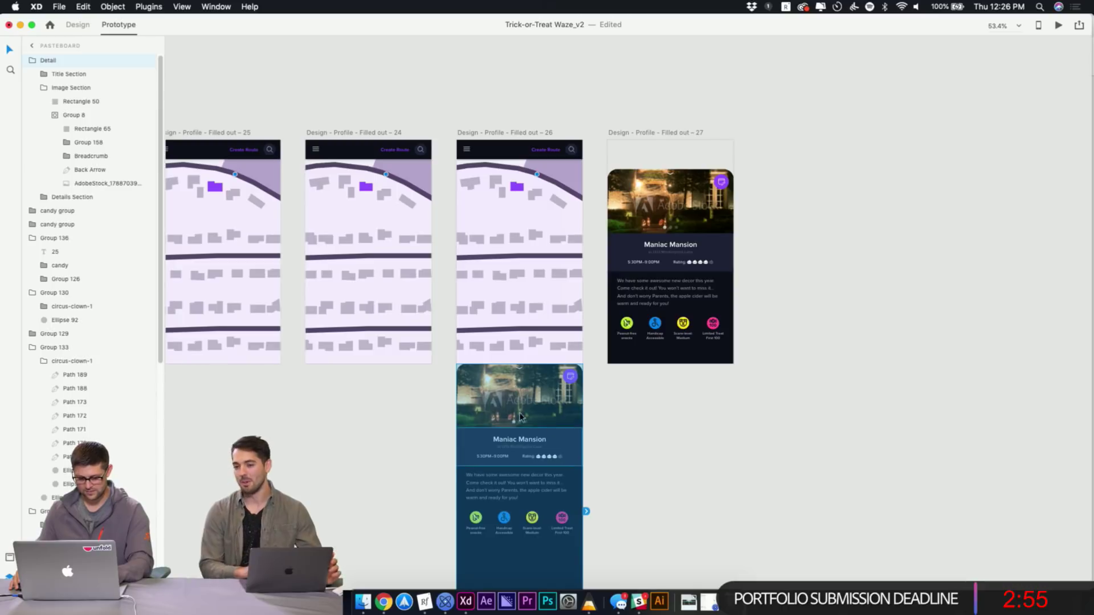
key(super+c)
click(386, 144)
key(super+v)
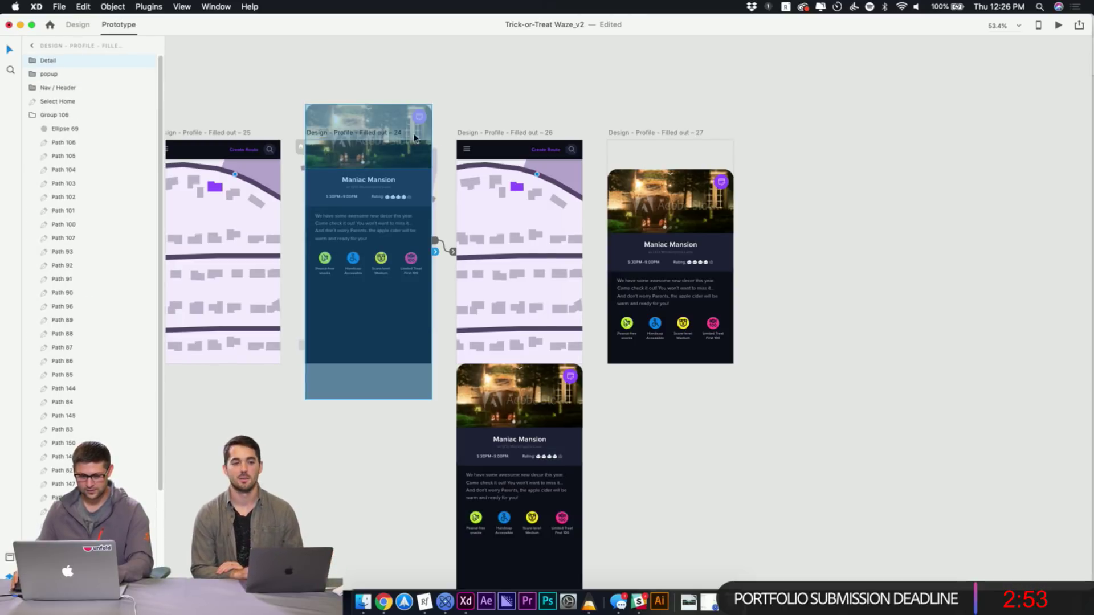
drag(397, 153, 372, 408)
click(440, 375)
Move the original Detail group straight up onto artboard 26 so its top edge sits a little below the header
click(493, 389)
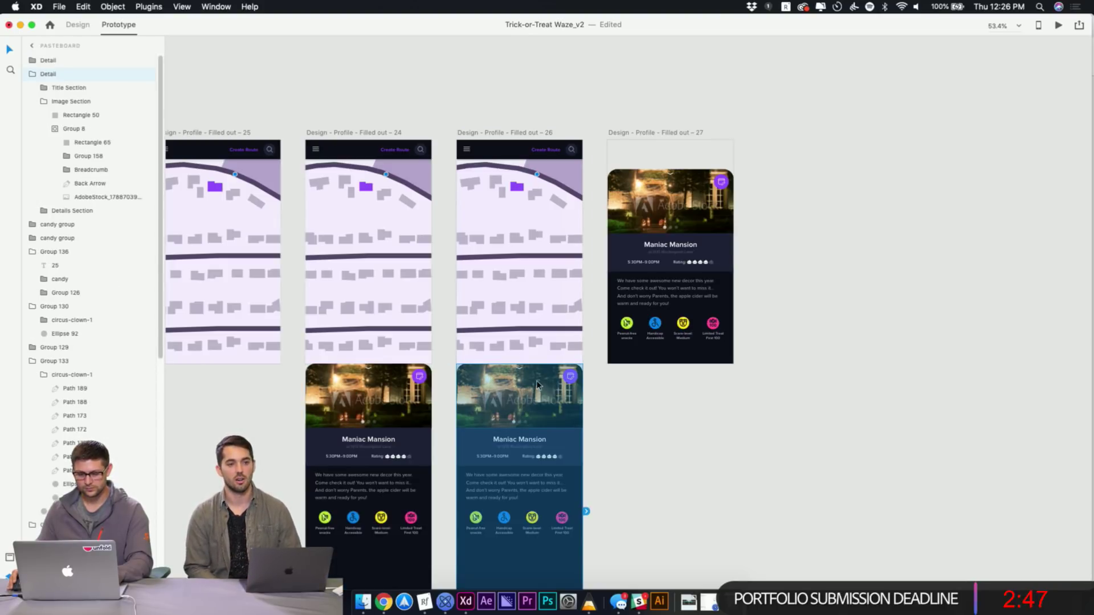
drag(528, 408, 538, 246)
click(608, 415)
click(541, 247)
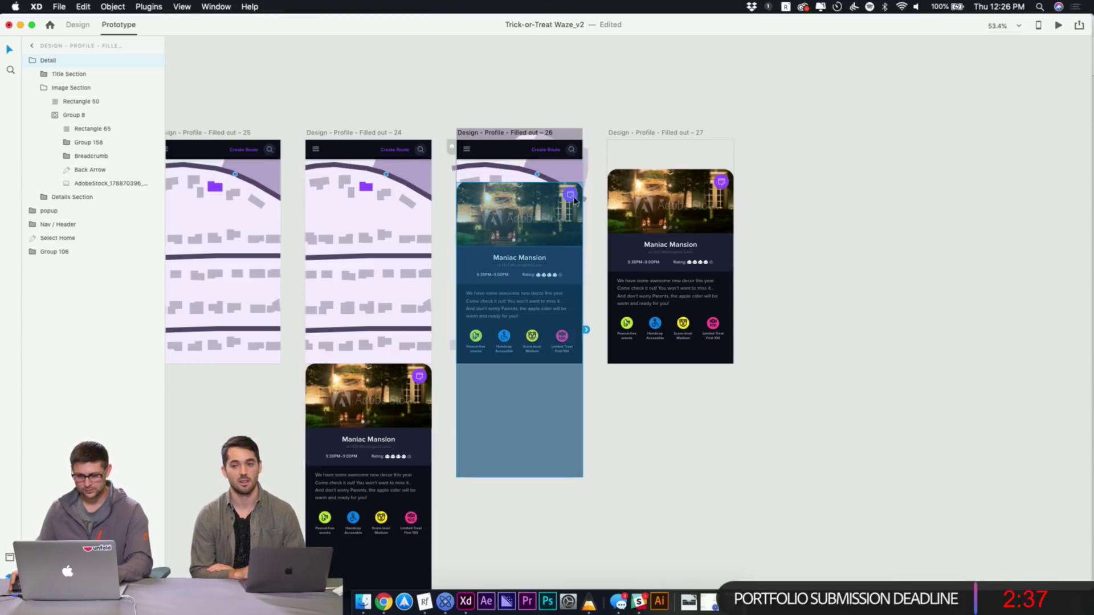
Nudge the Detail card on the "Design - Profile - Filled out – 26" artboard up by about 10 px
click(581, 98)
mouse_move(551, 245)
mouse_down()
mouse_move(551, 234)
mouse_move(551, 248)
mouse_up()
key(shift+Up)
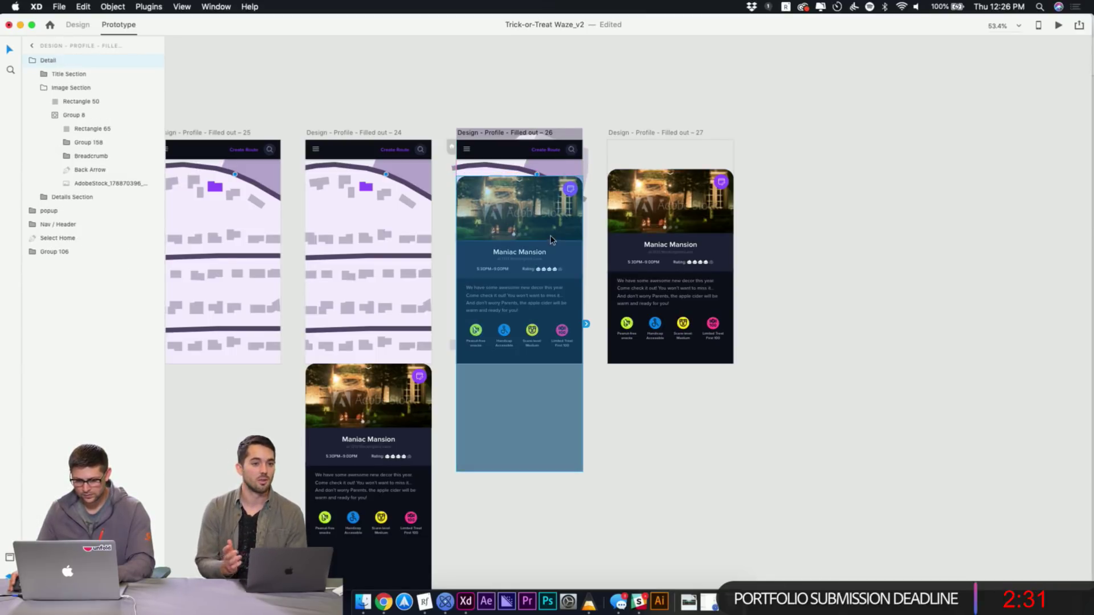
click(568, 78)
click(552, 255)
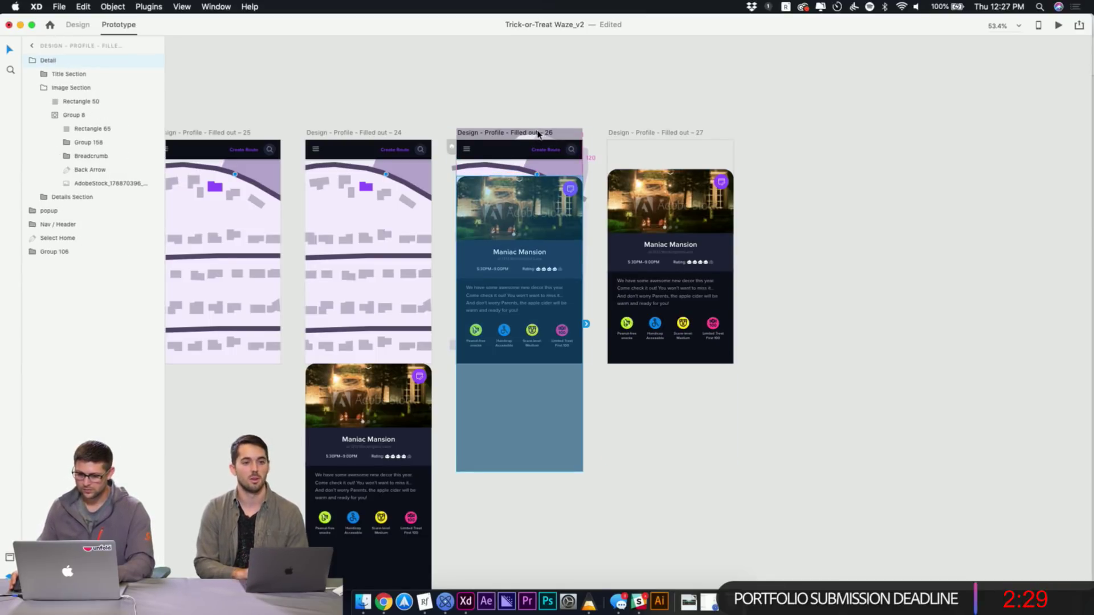
click(576, 97)
click(459, 308)
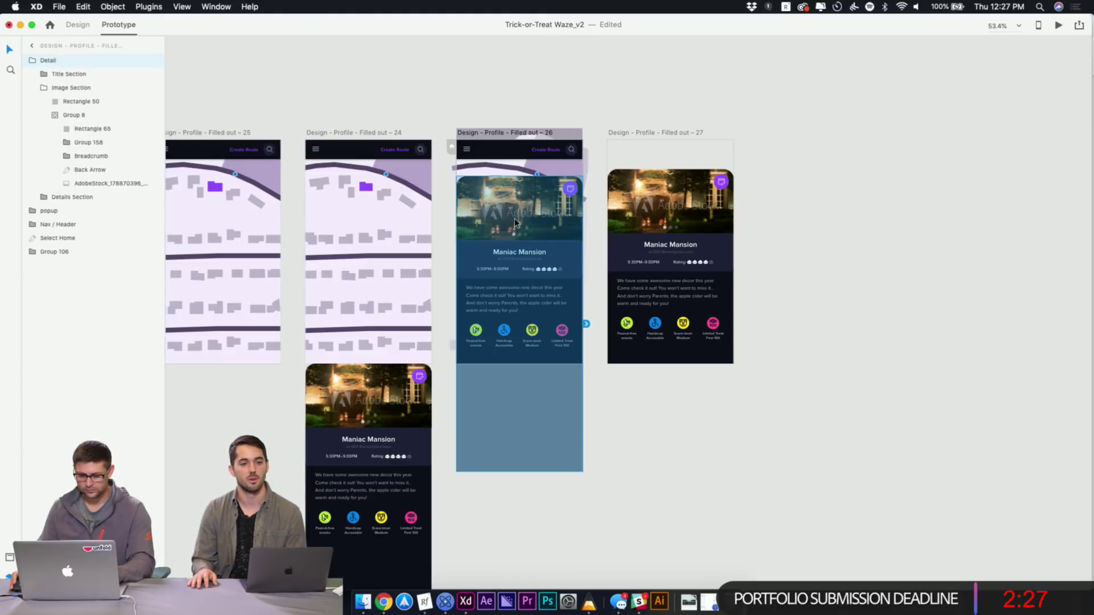
click(336, 424)
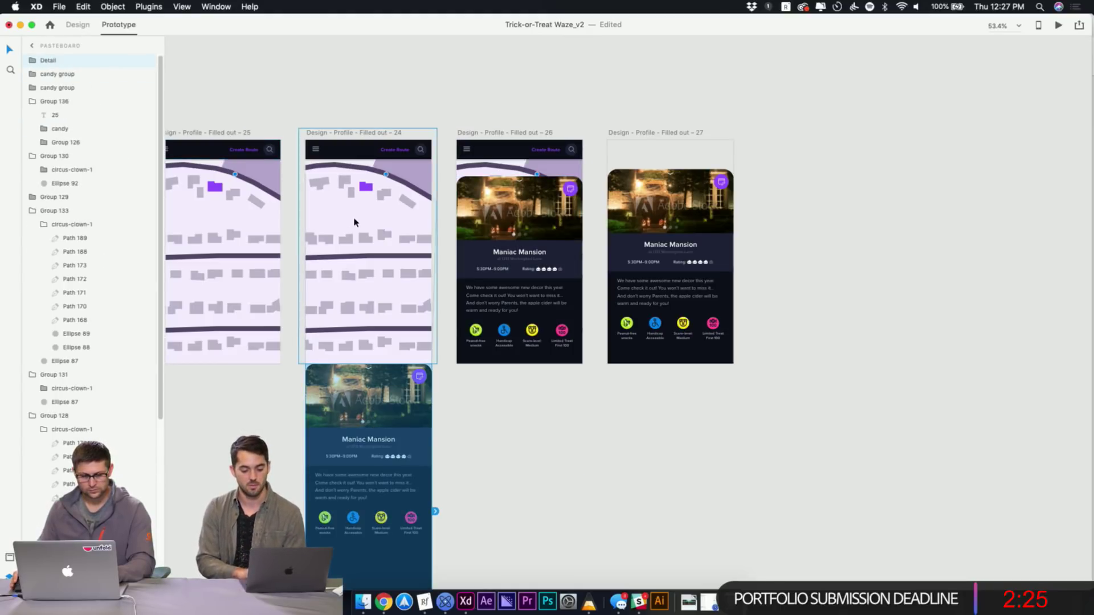
click(377, 137)
click(453, 252)
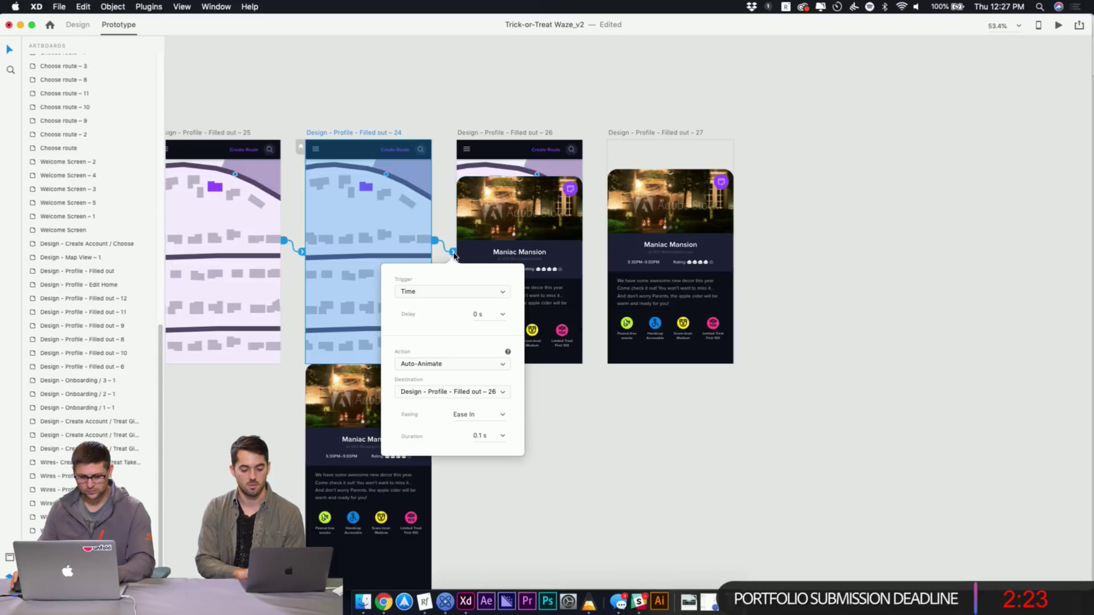
click(501, 415)
click(501, 418)
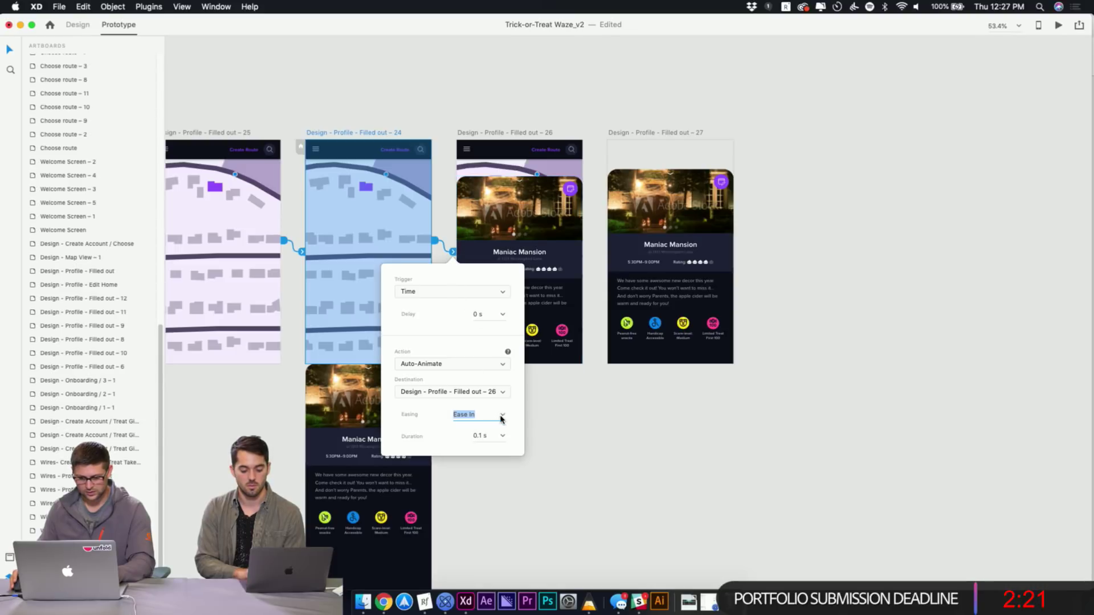
click(375, 103)
Set the Auto-Animate duration to 0.6 s for the transition from the "Filled out – 24" artboard to "Filled out – 26"
click(335, 132)
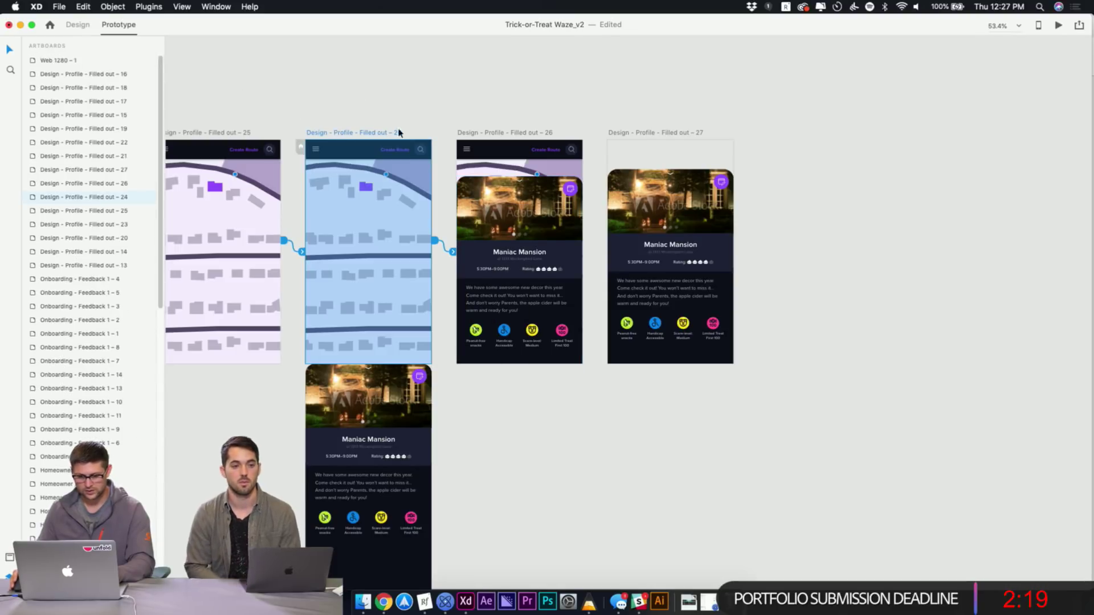
click(452, 253)
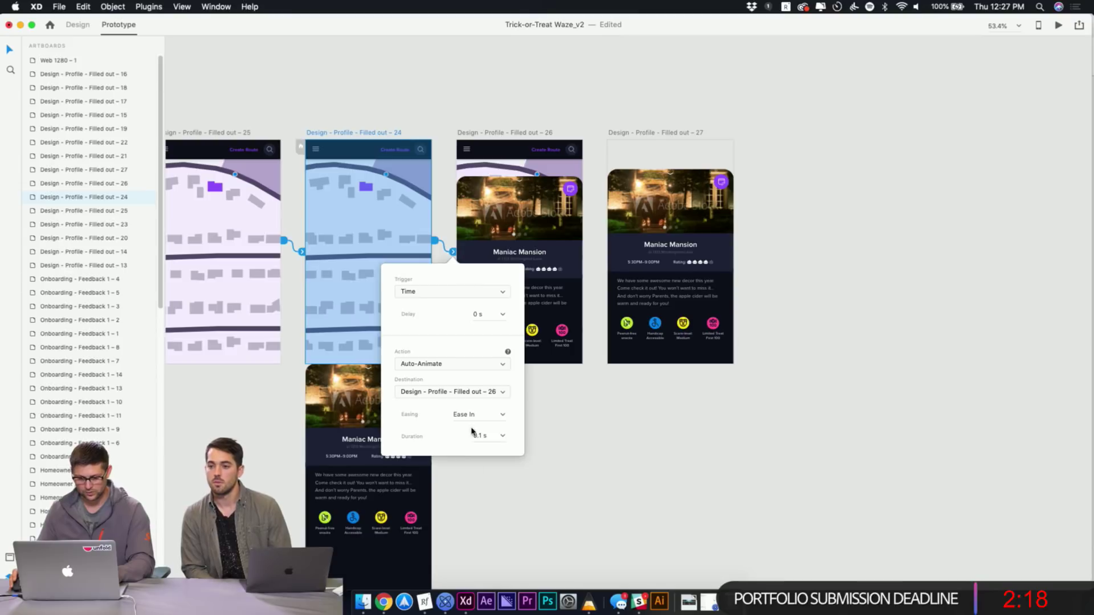
click(503, 436)
click(488, 470)
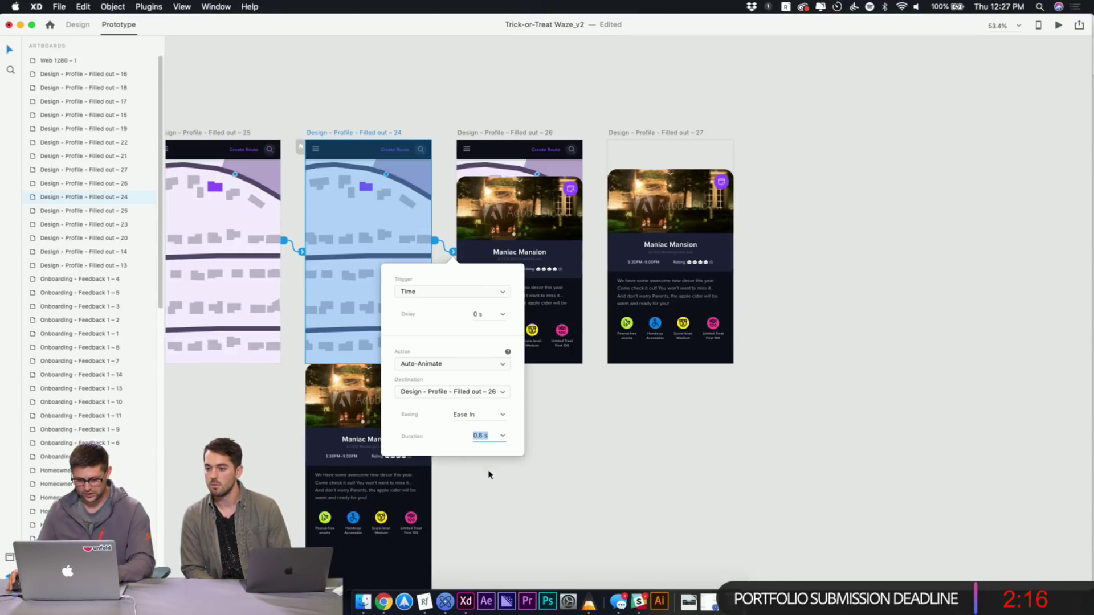
click(579, 514)
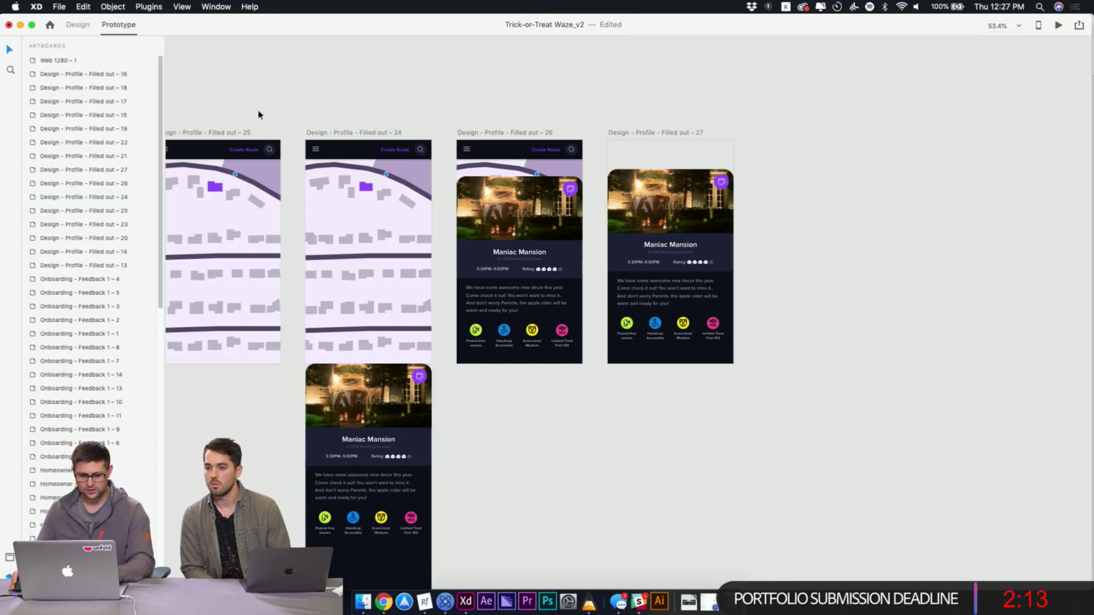
Preview the prototype from the "Filled out – 23" artboard, trigger the house on the map, and close the preview
scroll(258, 115, left, 5)
click(342, 128)
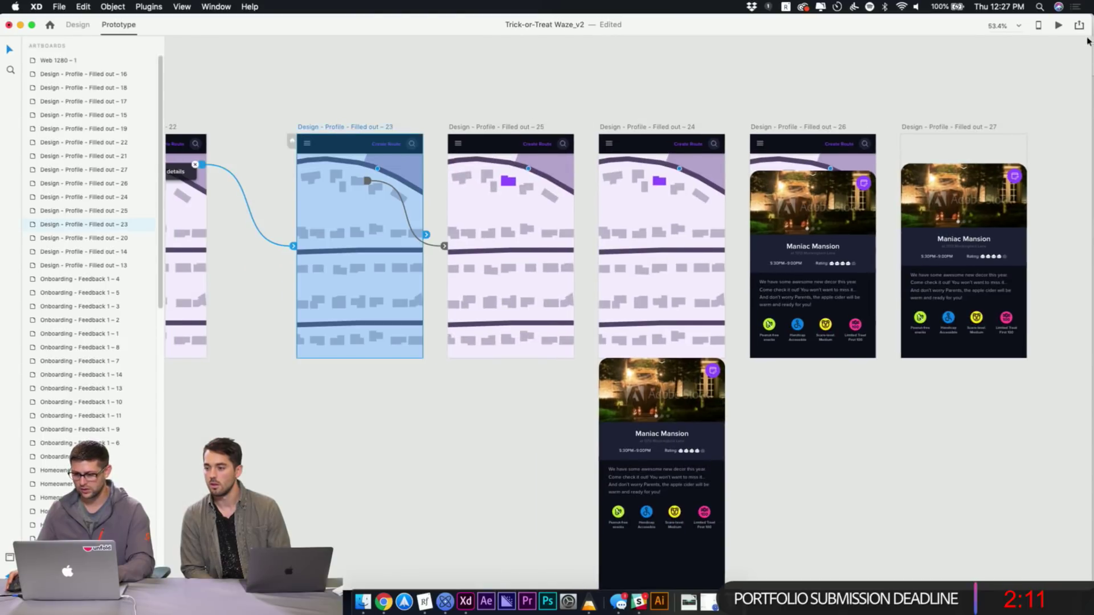
click(1058, 26)
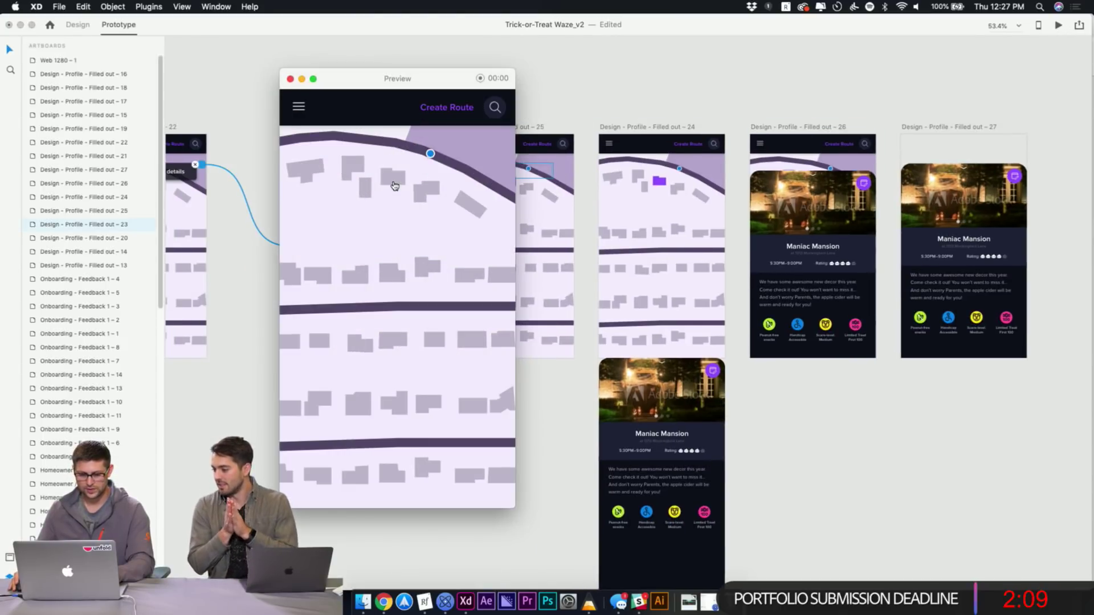
click(394, 185)
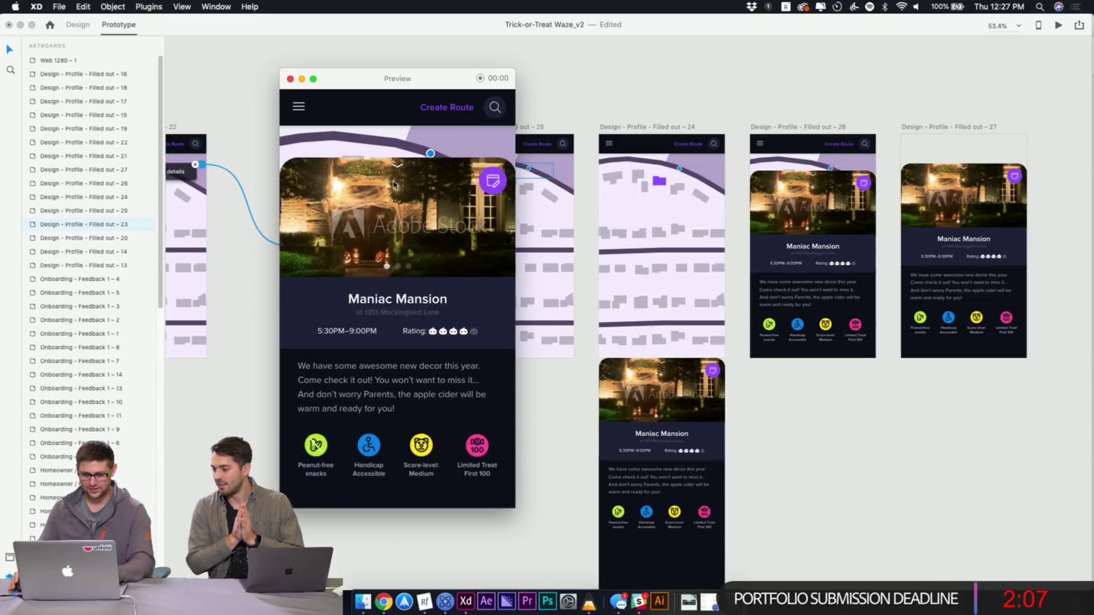
click(290, 79)
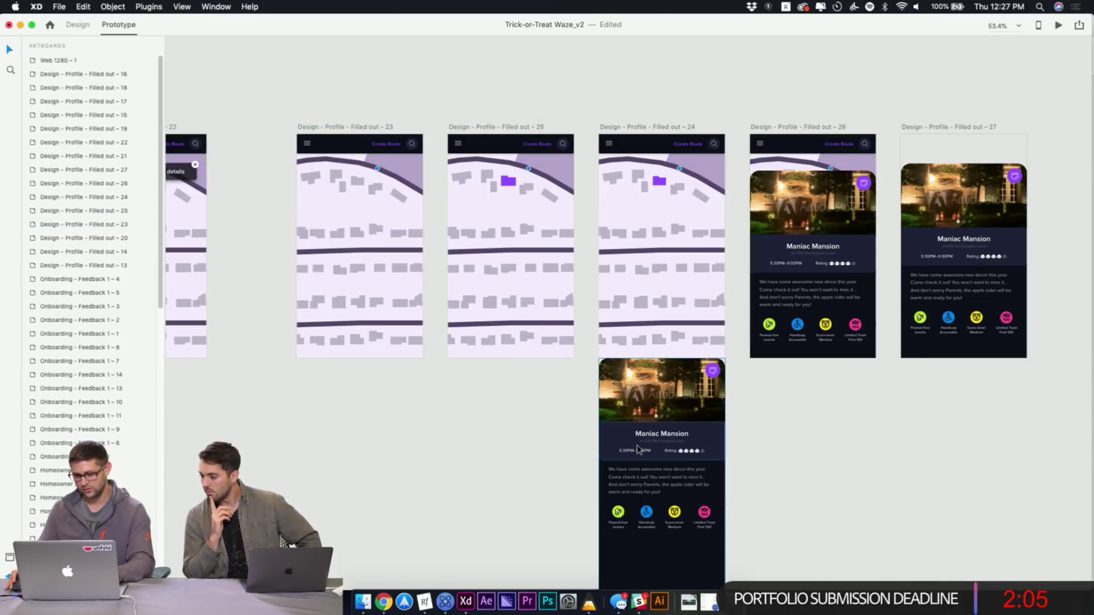
Move the Detail card below the "Filled out – 24" artboard up slightly so it belongs to the artboard at its bottom edge
click(643, 444)
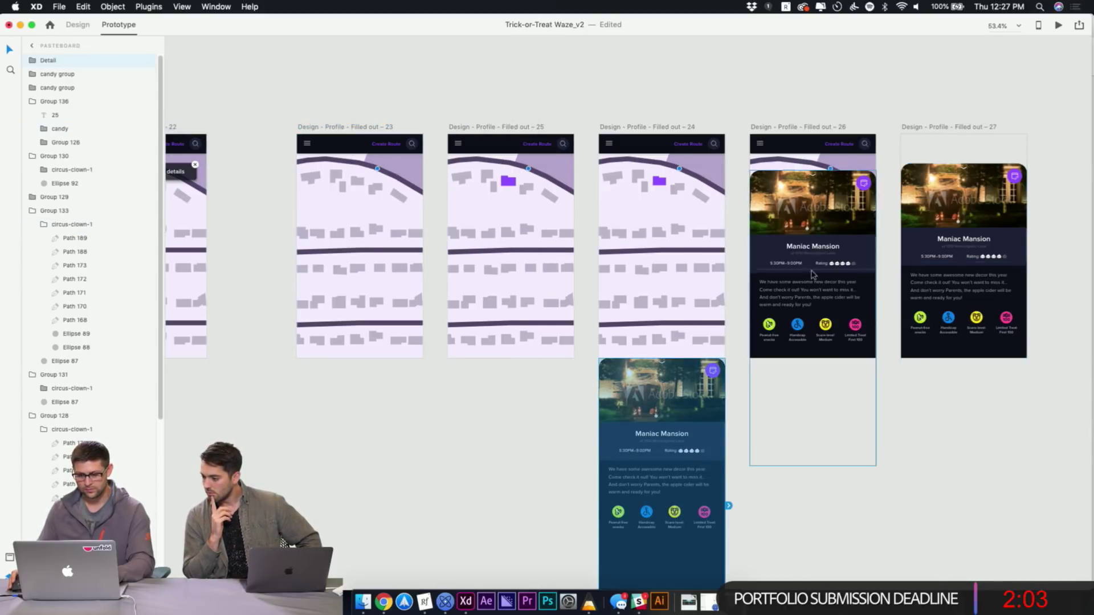
click(794, 256)
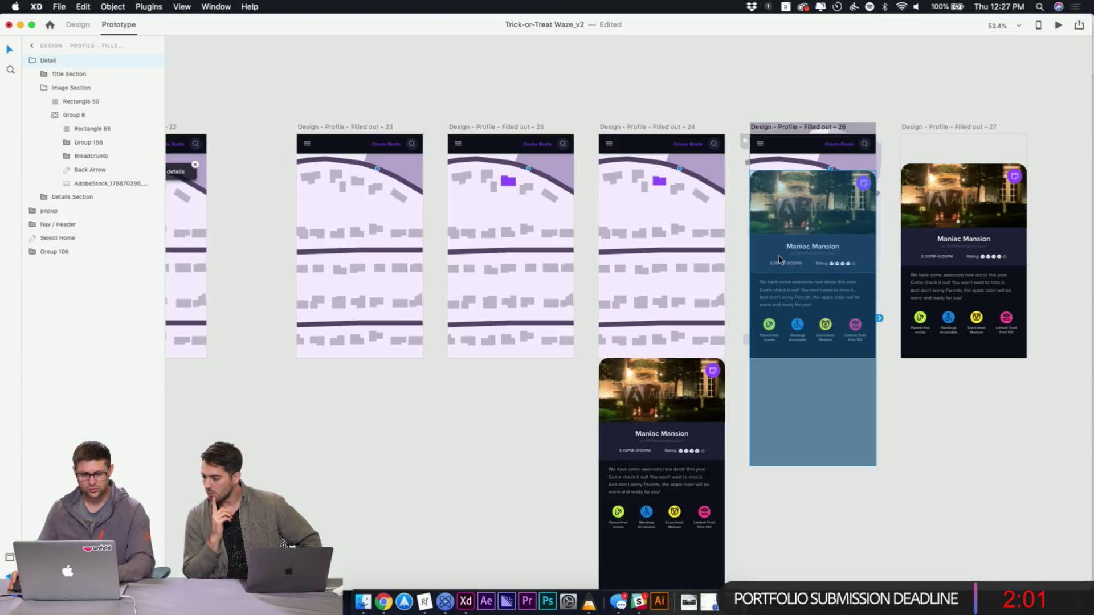
click(684, 433)
click(765, 435)
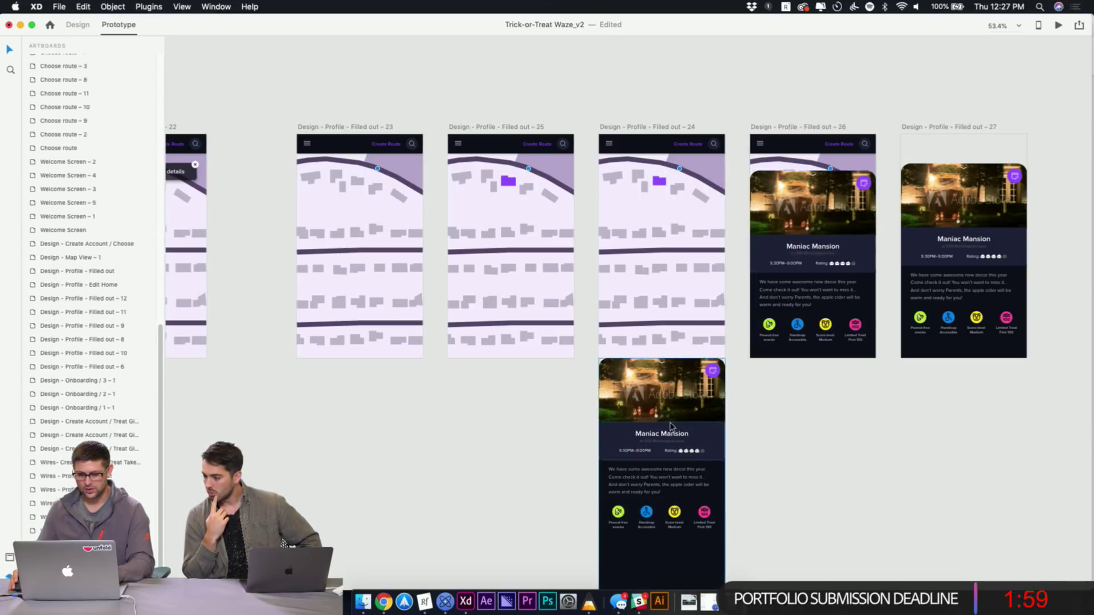
click(669, 424)
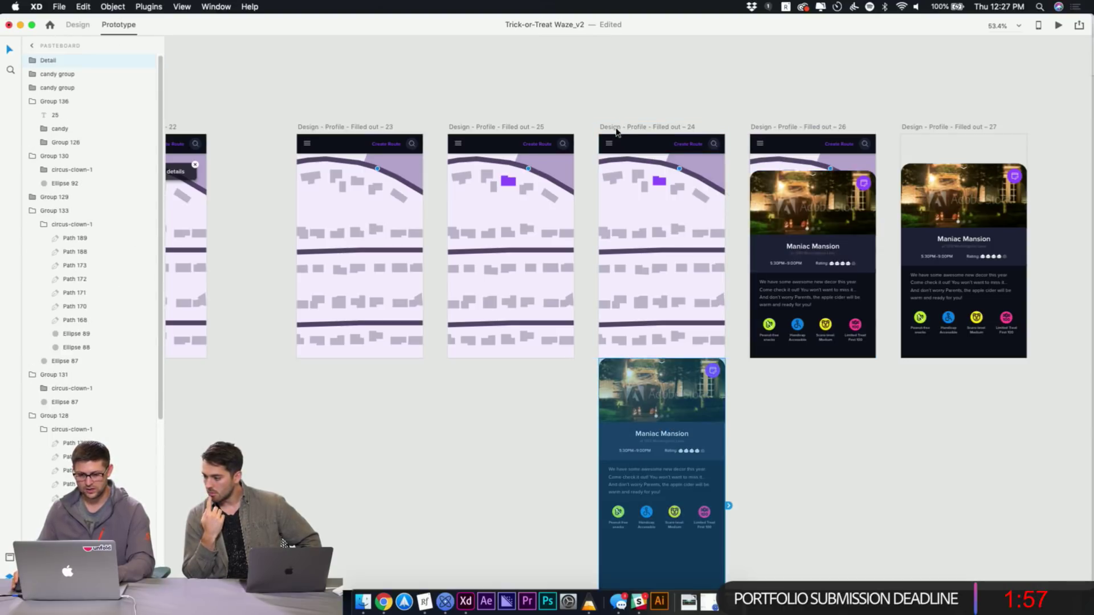
drag(678, 381, 678, 380)
click(846, 491)
scroll(783, 457, right, 3)
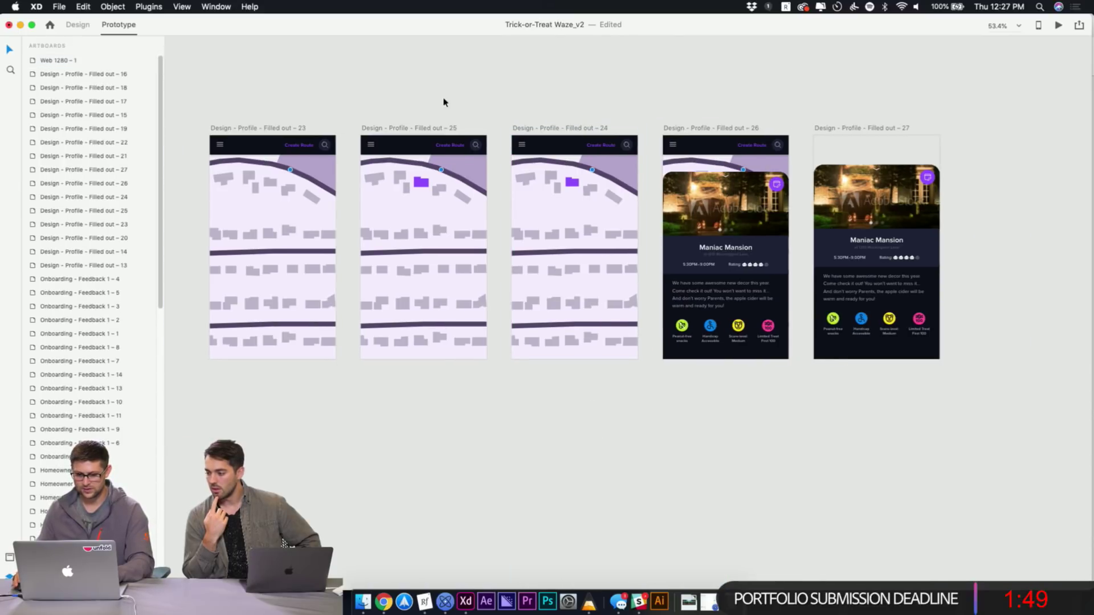
Preview the flow from "Filled out – 23" again to check how the repositioned Detail card slides in, and close it
click(300, 129)
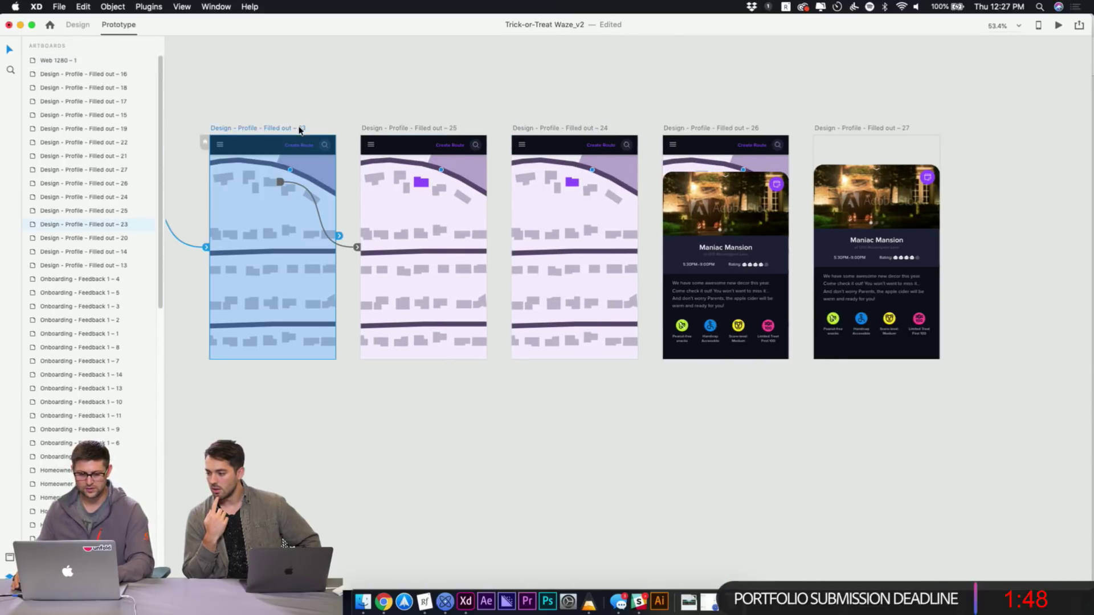
click(1057, 26)
click(386, 180)
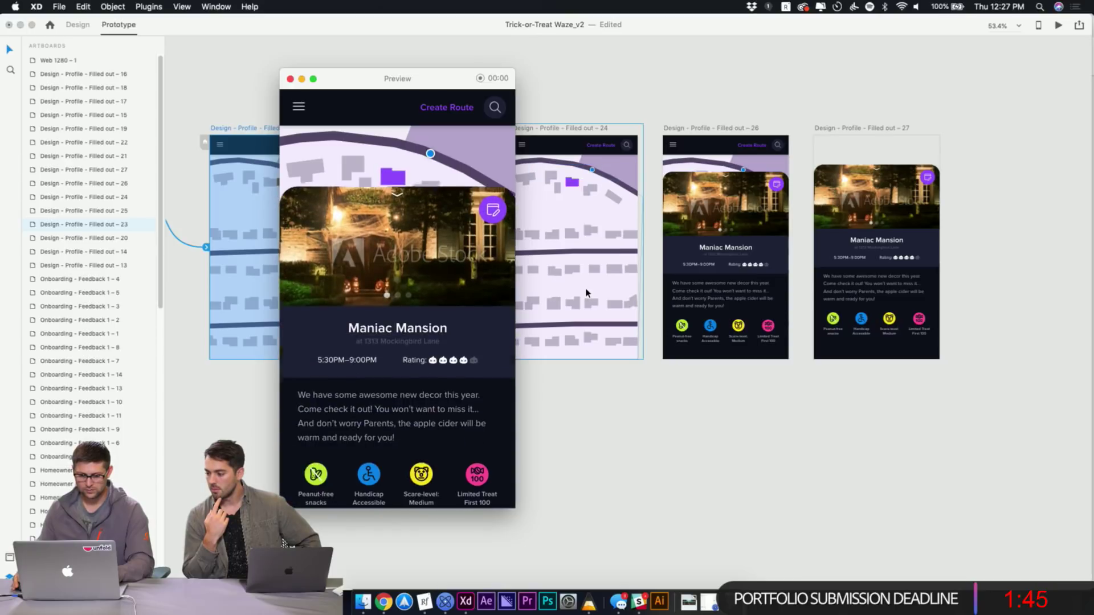
click(290, 80)
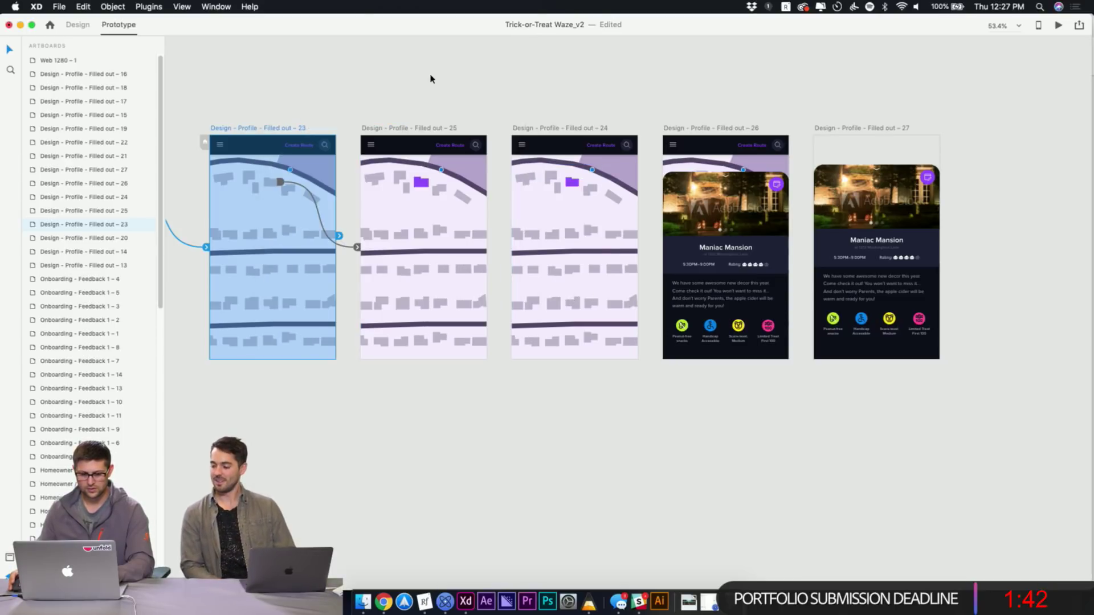
Set the easing to None for the Auto-Animate transition from "Filled out – 24" to "Filled out – 26"
click(595, 145)
click(658, 247)
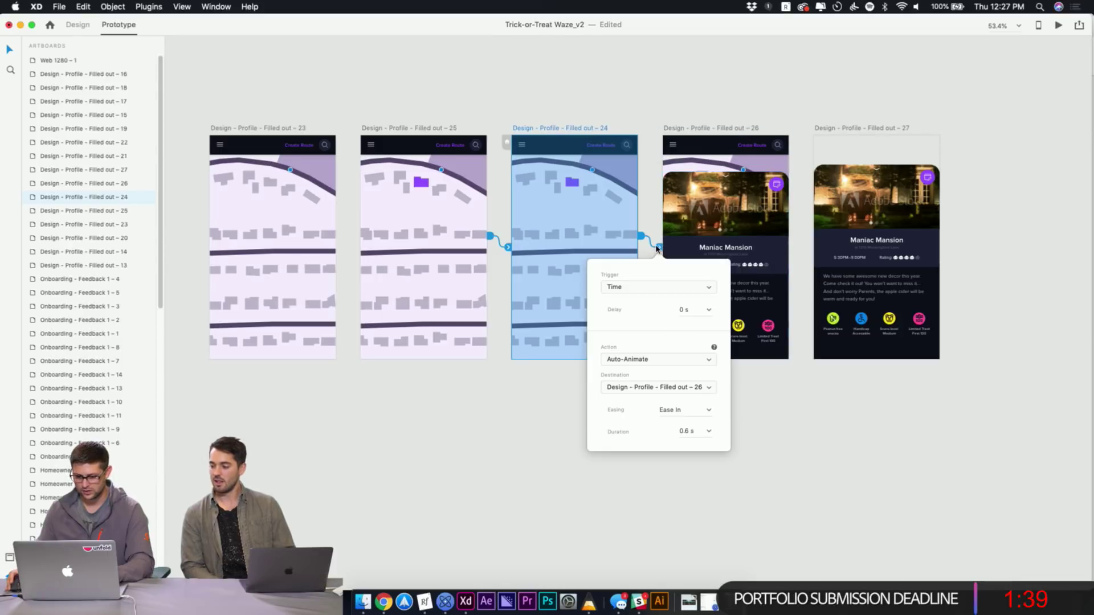
click(694, 405)
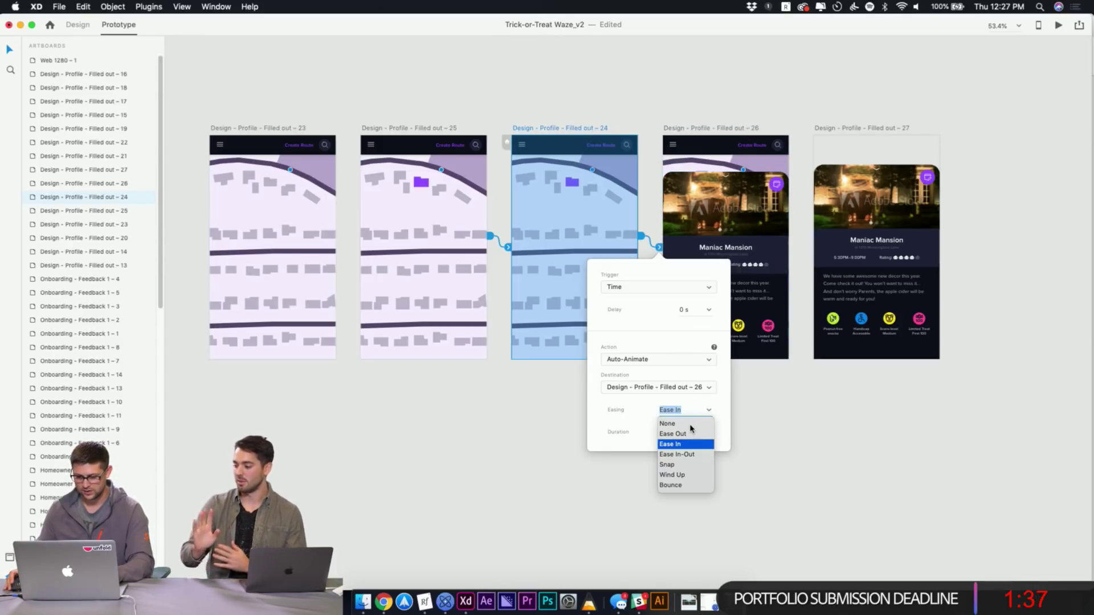
click(690, 429)
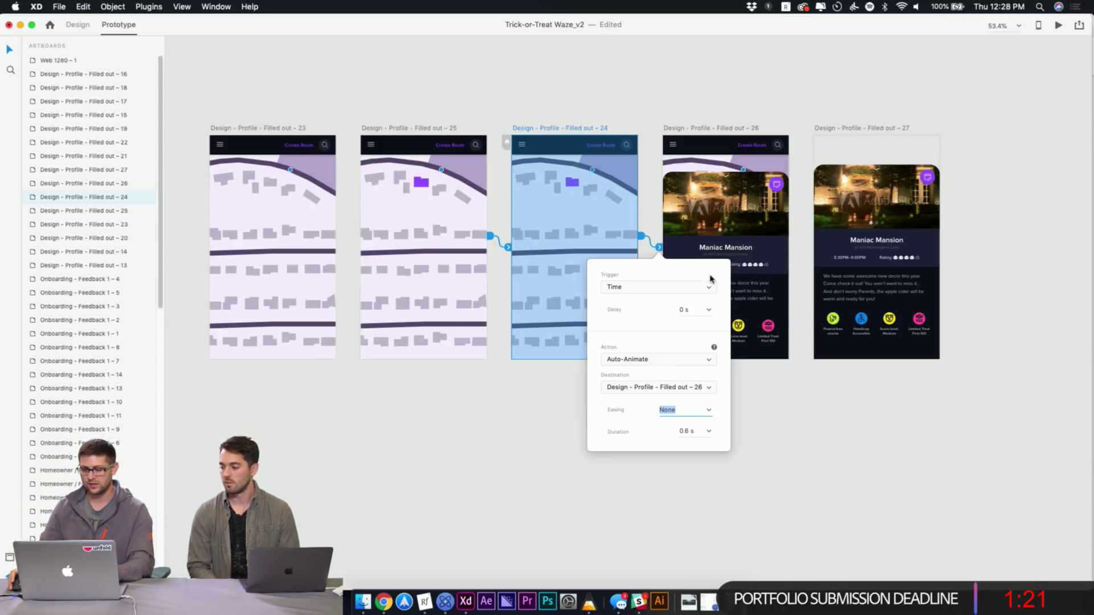
click(767, 408)
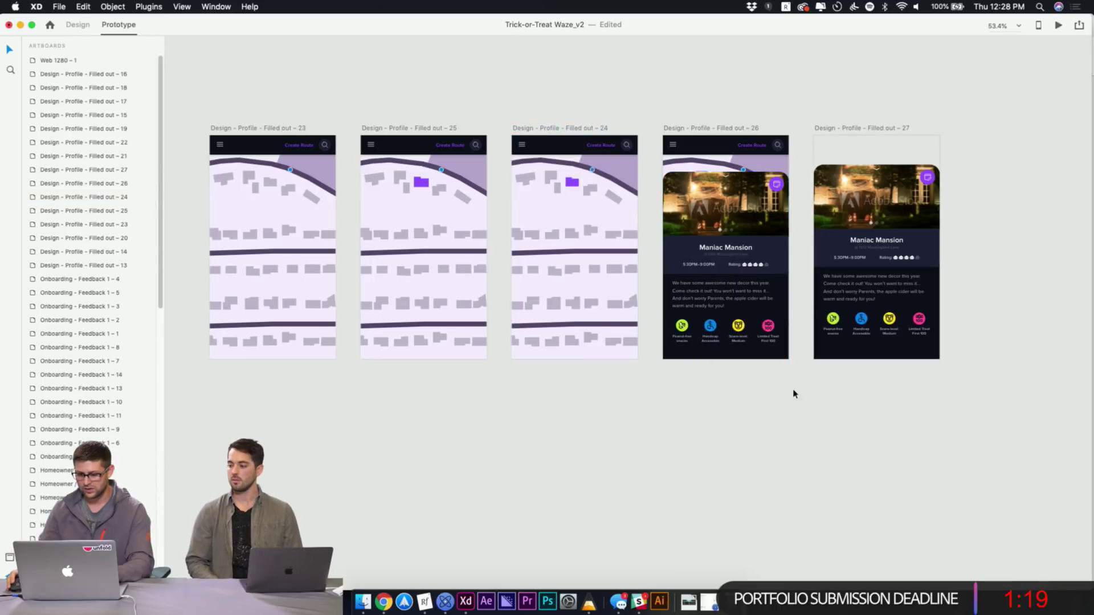
Replace the None easing with an ease option on the transition from "Filled out – 24" to "Filled out – 26"
click(592, 135)
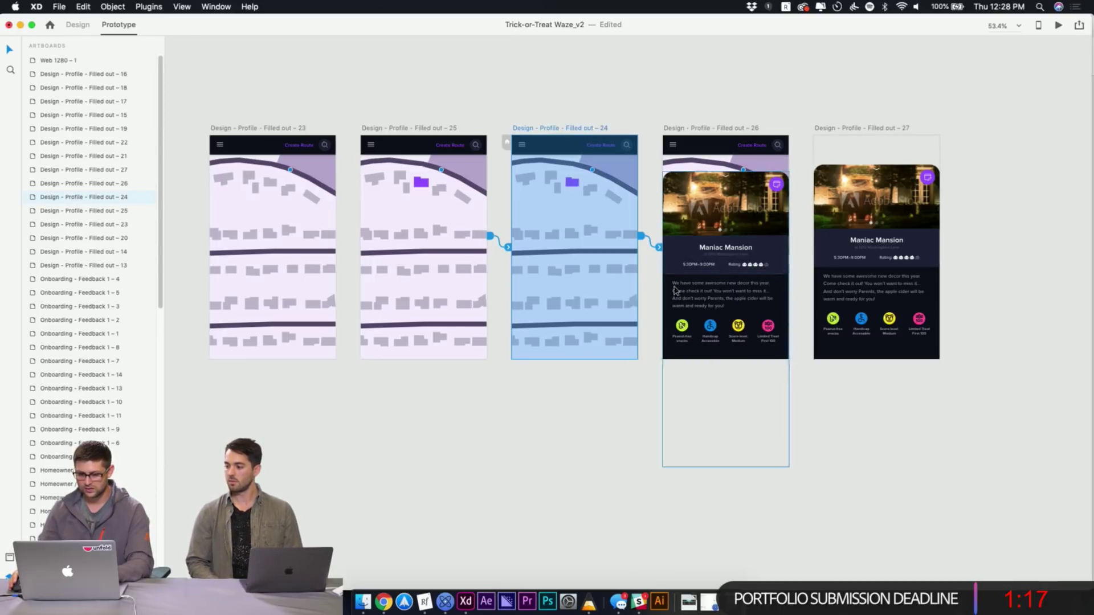
click(659, 247)
click(709, 410)
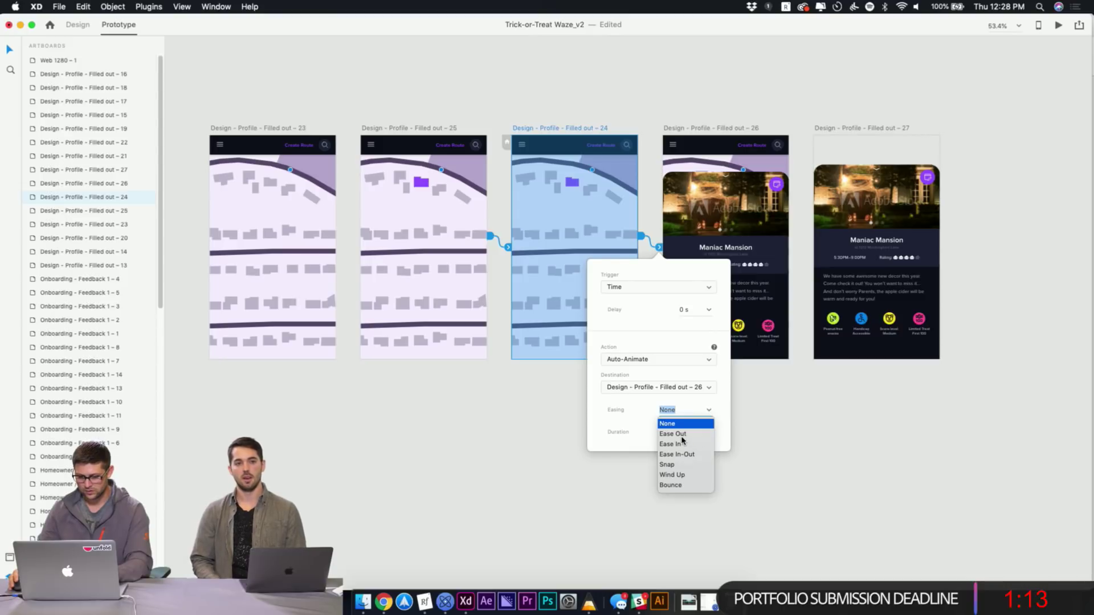
click(682, 442)
click(780, 395)
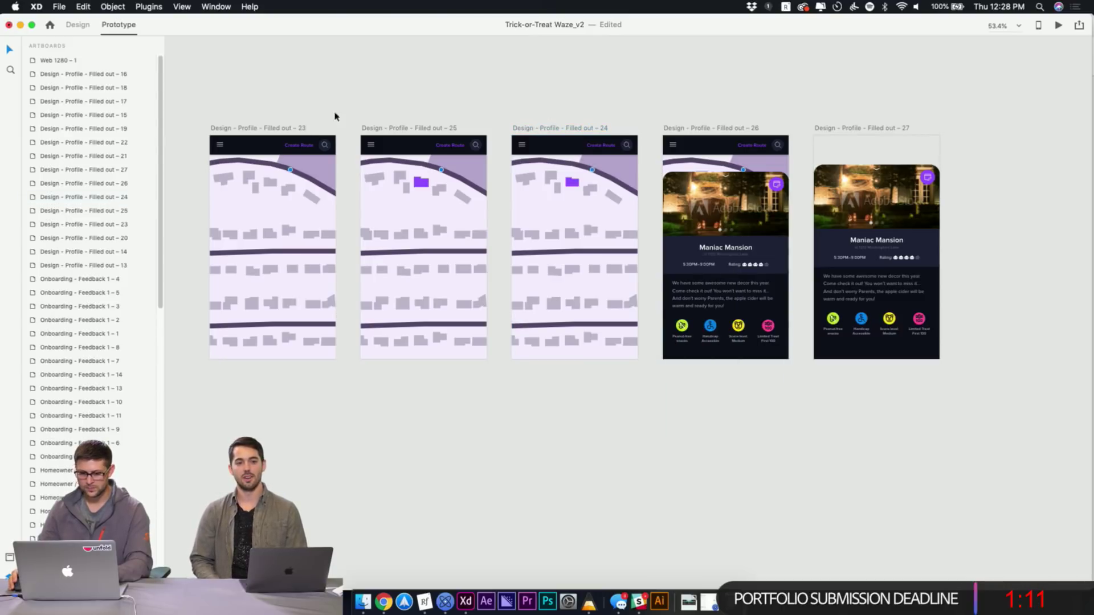
Preview the flow from "Filled out – 23" twice, triggering the house on the map to check the card's eased slide-in
click(302, 128)
click(1055, 26)
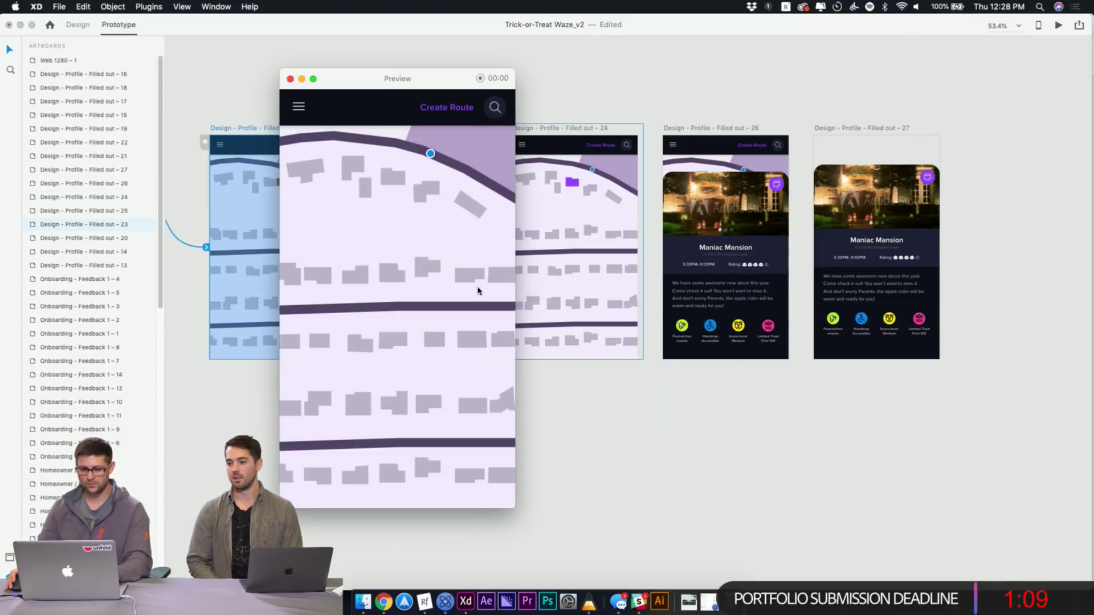
click(392, 176)
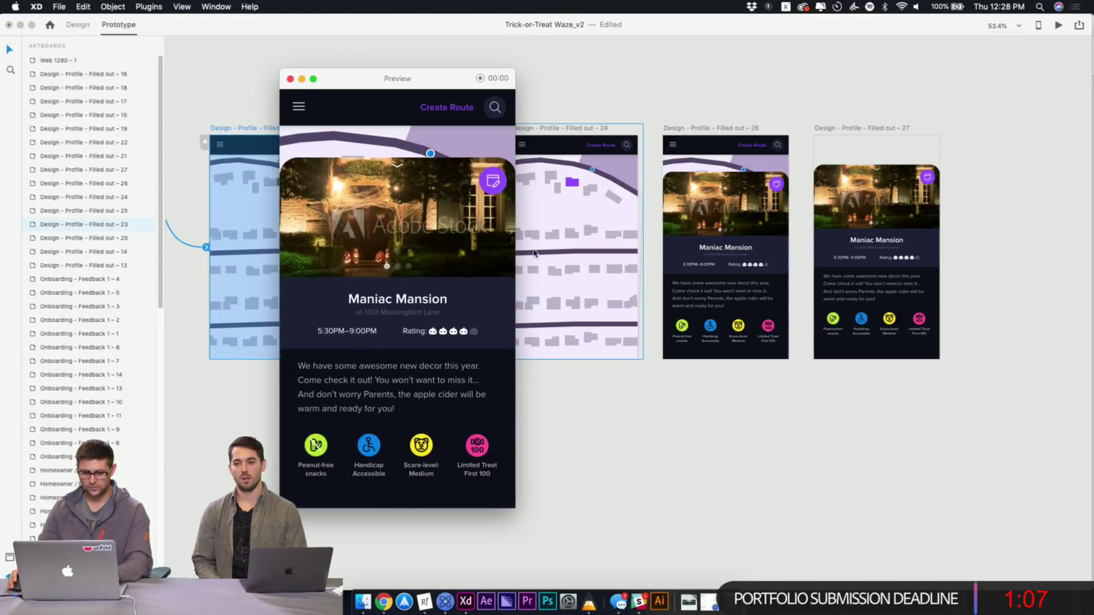
click(290, 80)
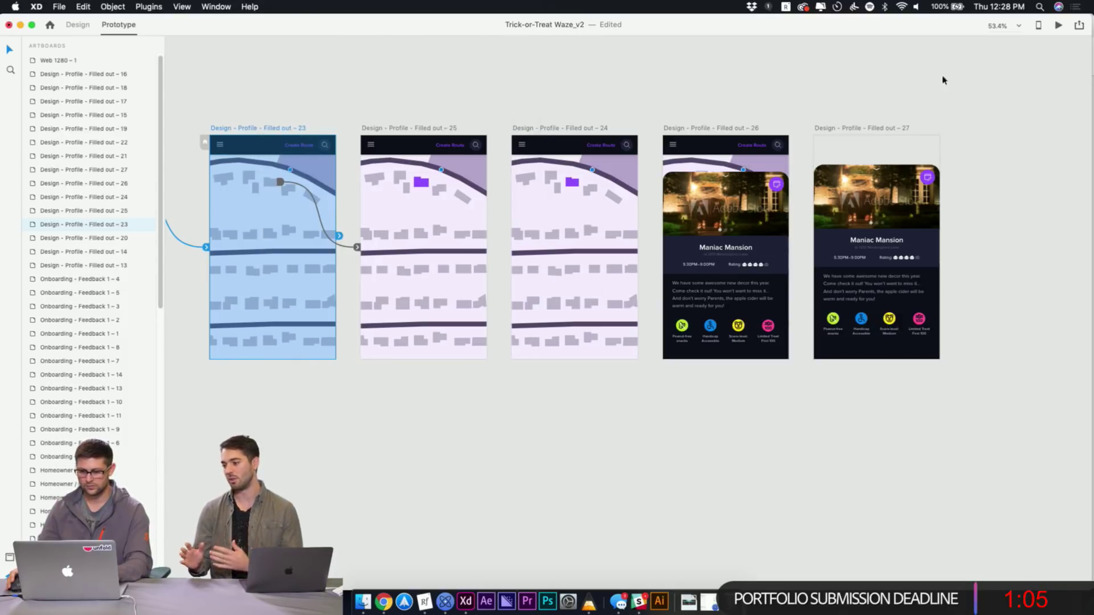
click(1057, 26)
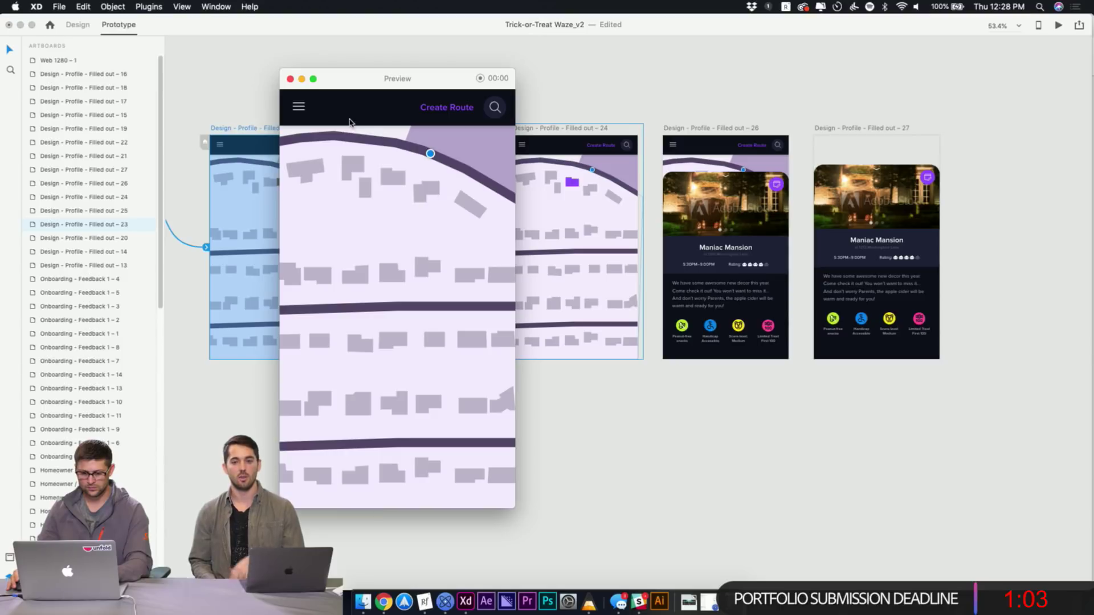
click(397, 184)
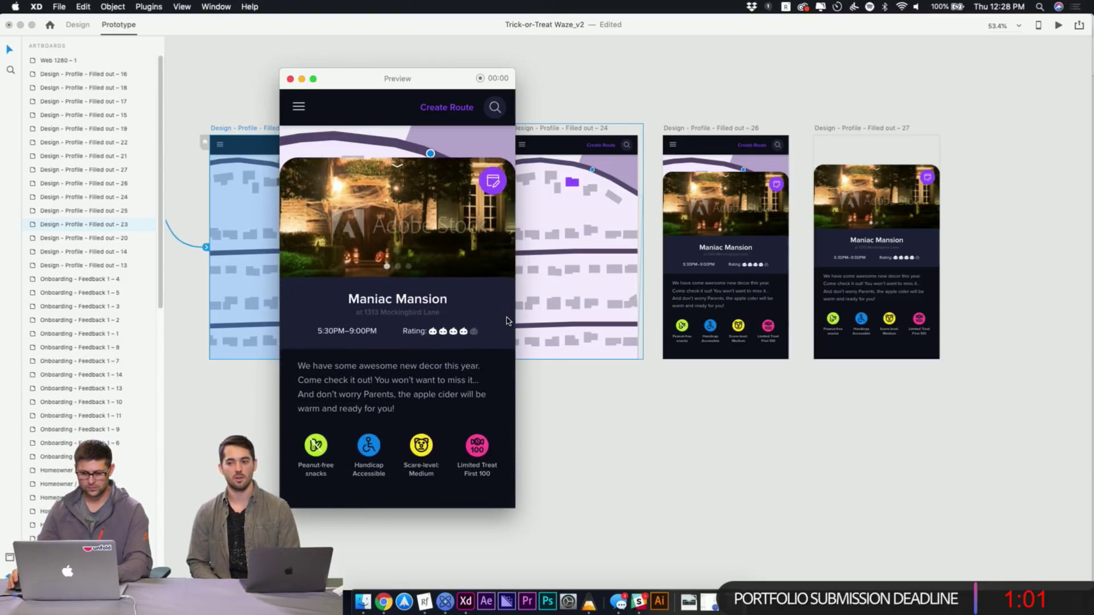
click(581, 82)
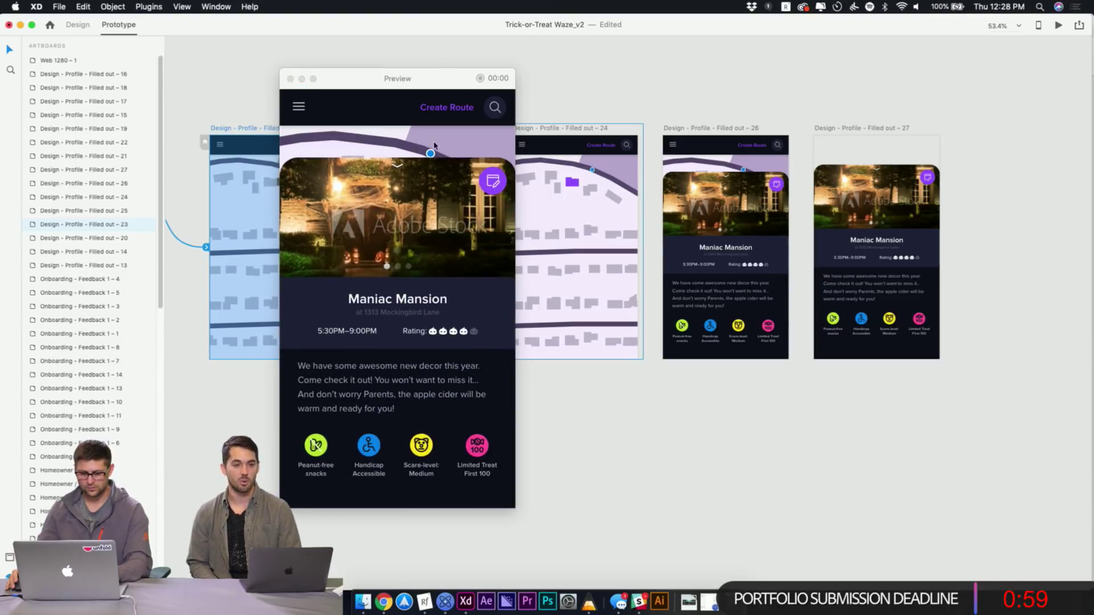
Close the running preview and delete the spare artboard "Design – Profile – Filled out – 27"
click(290, 79)
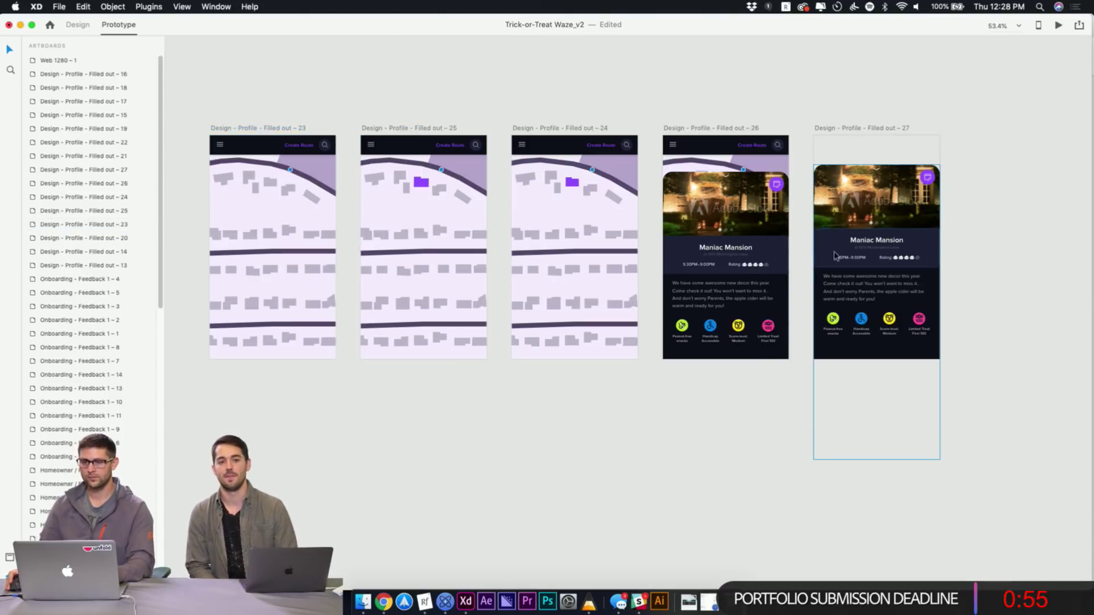
scroll(666, 398, left, 3)
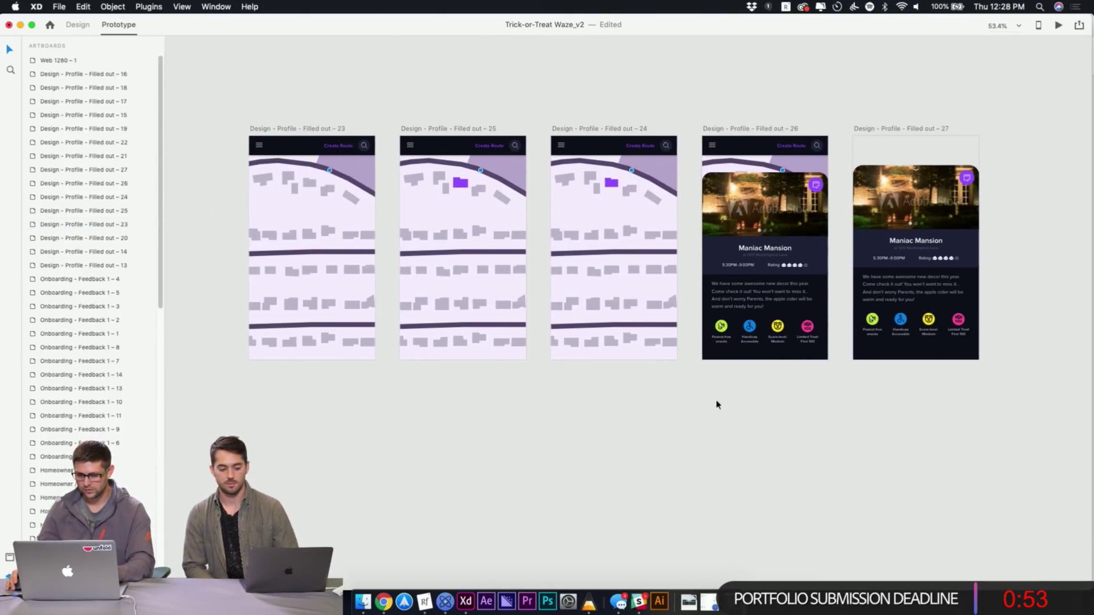
scroll(717, 405, left, 3)
scroll(589, 349, down, 2)
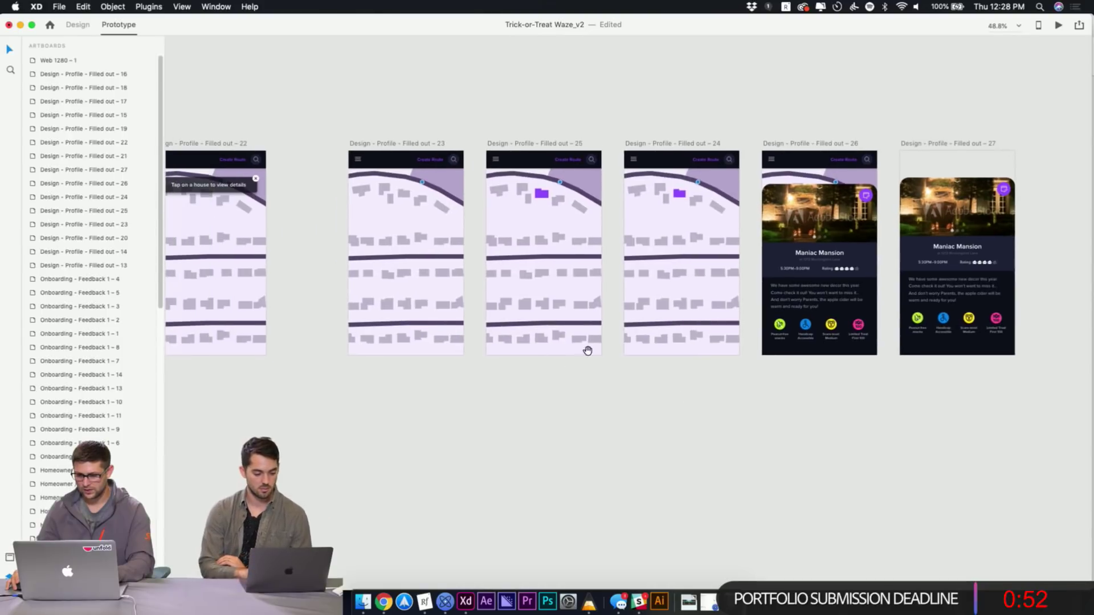
click(910, 147)
key(Delete)
Preview the prototype from "Welcome Screen – 1" to check the opening screen, and close the preview
scroll(609, 303, down, 2)
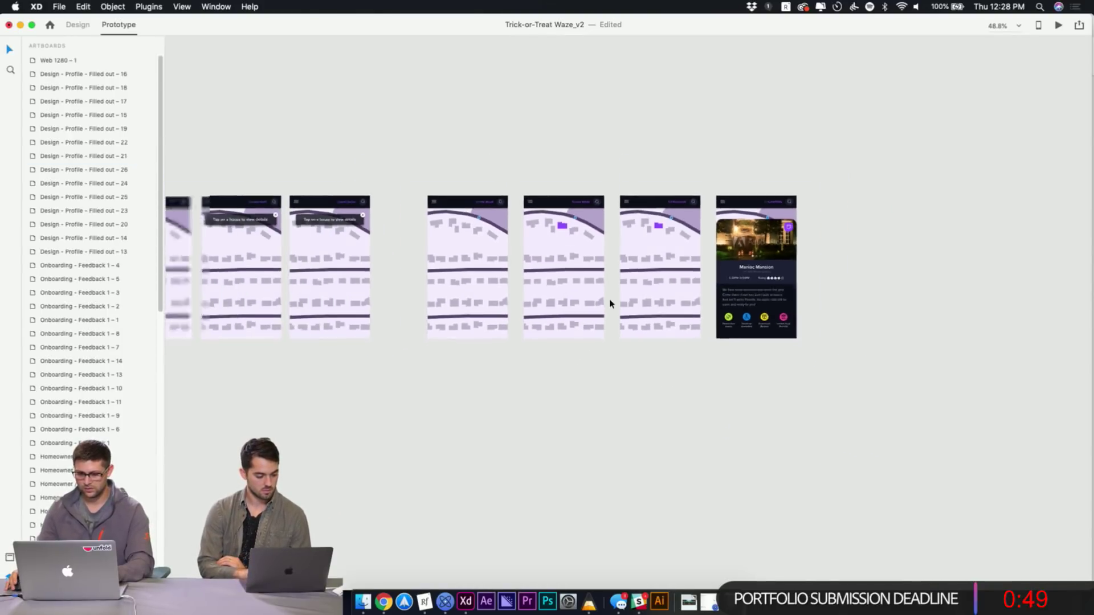
scroll(610, 304, down, 3)
scroll(621, 291, left, 10)
scroll(512, 239, up, 5)
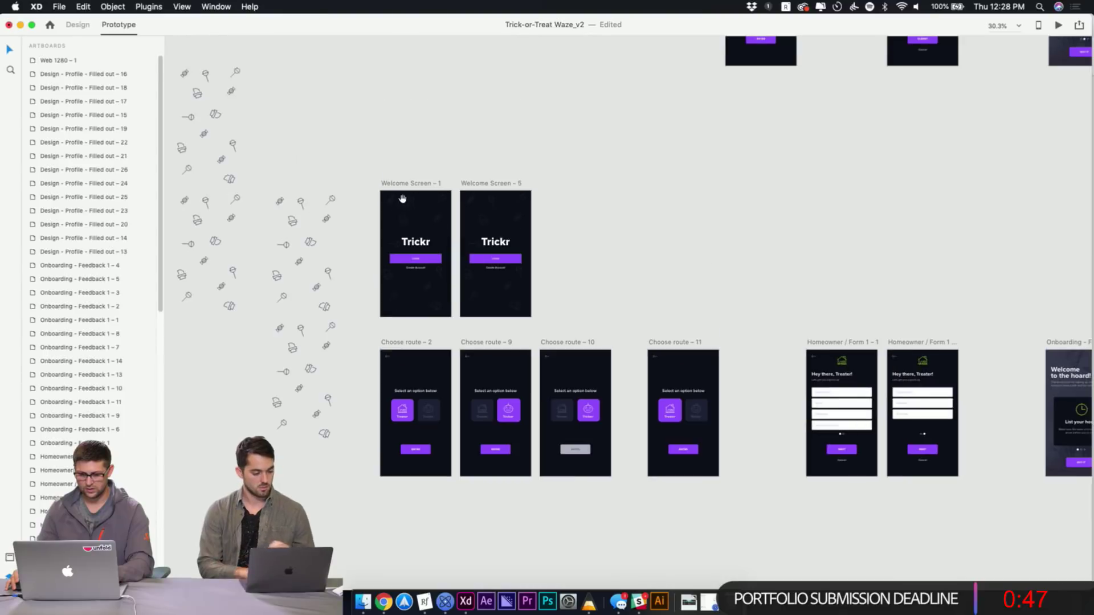
click(397, 184)
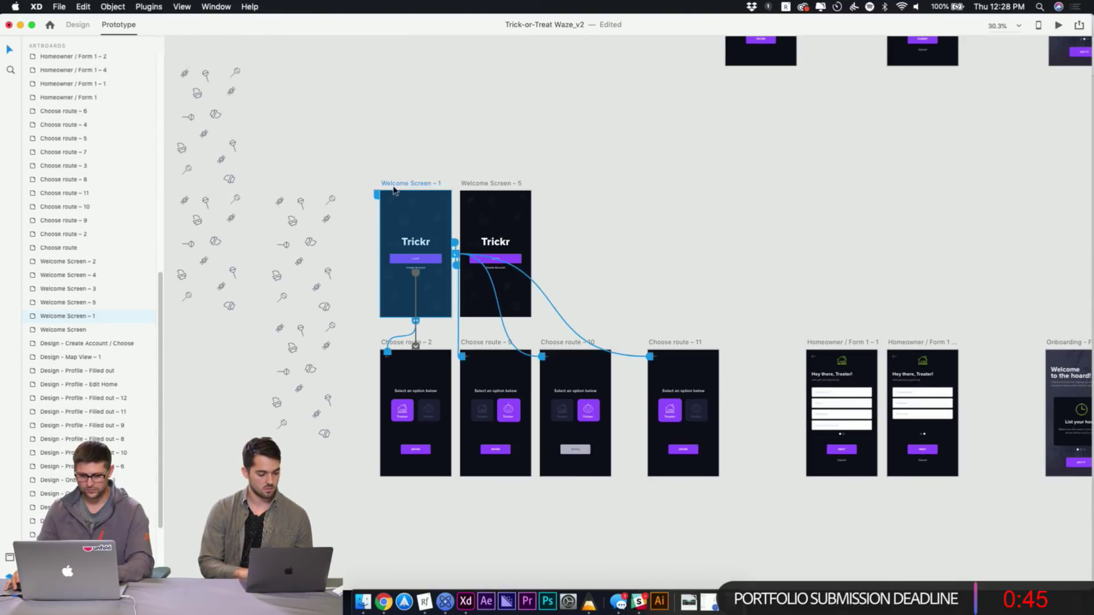
click(1058, 26)
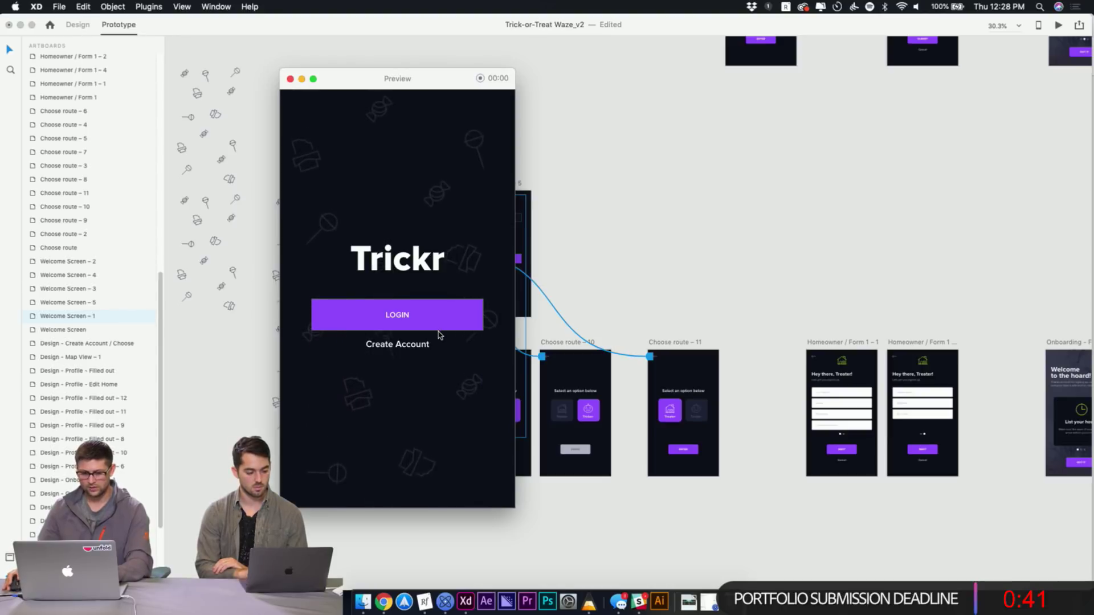
click(290, 80)
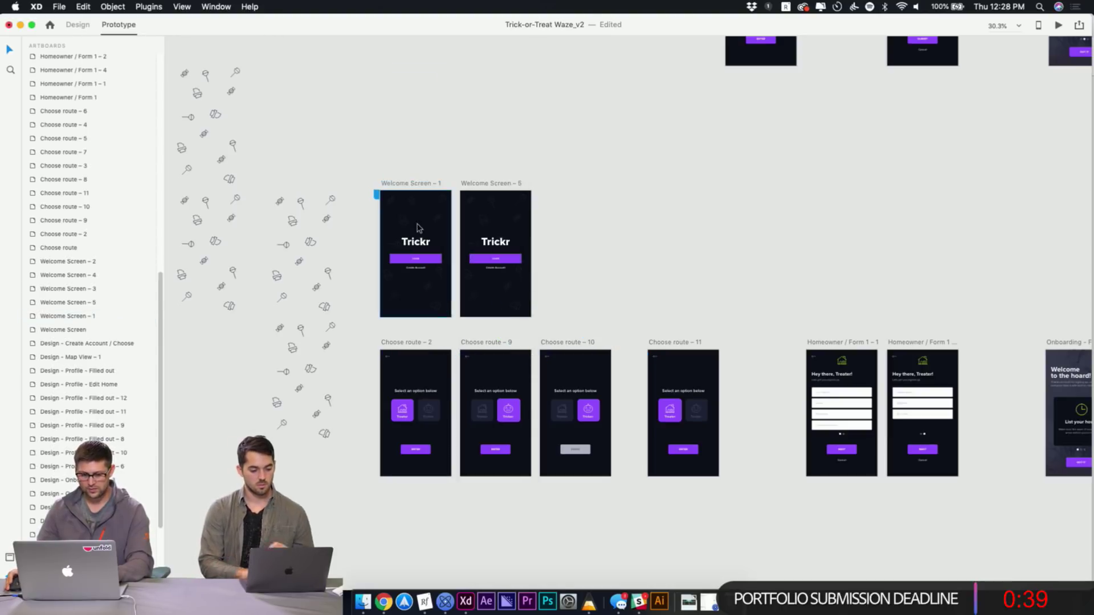
Switch to Design mode and preview the prototype from "Welcome Screen – 1" again to check the candy background
click(478, 260)
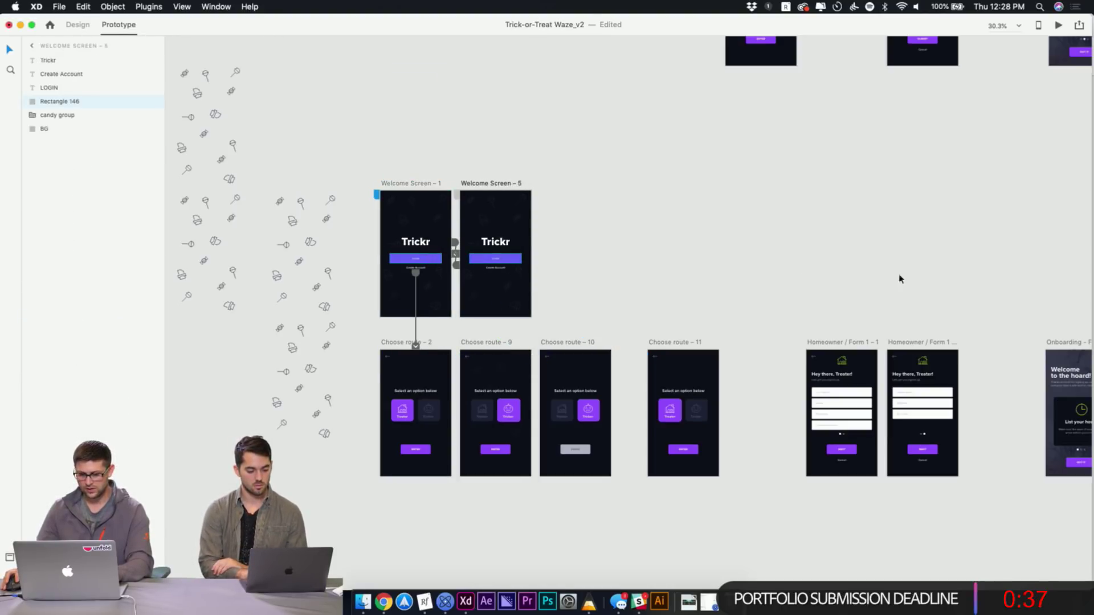
key(super+1)
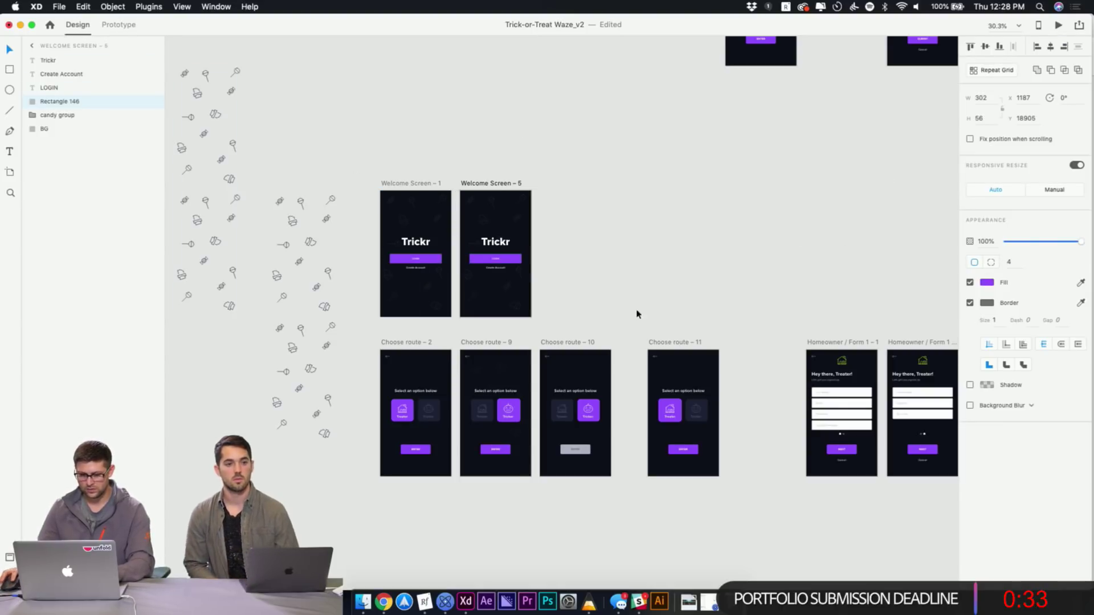
click(637, 325)
click(395, 184)
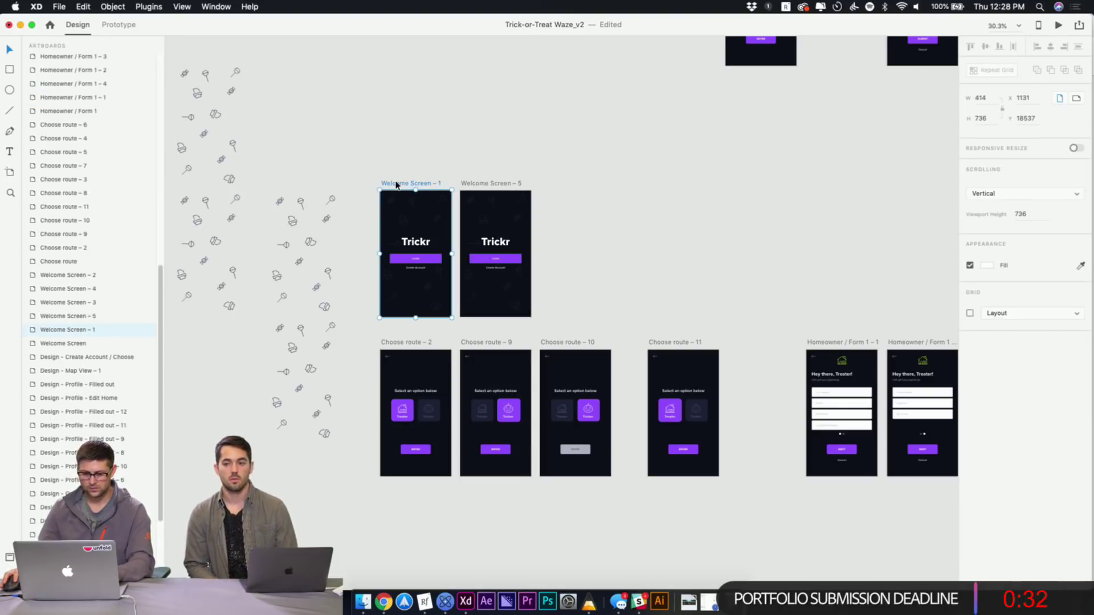
click(1058, 26)
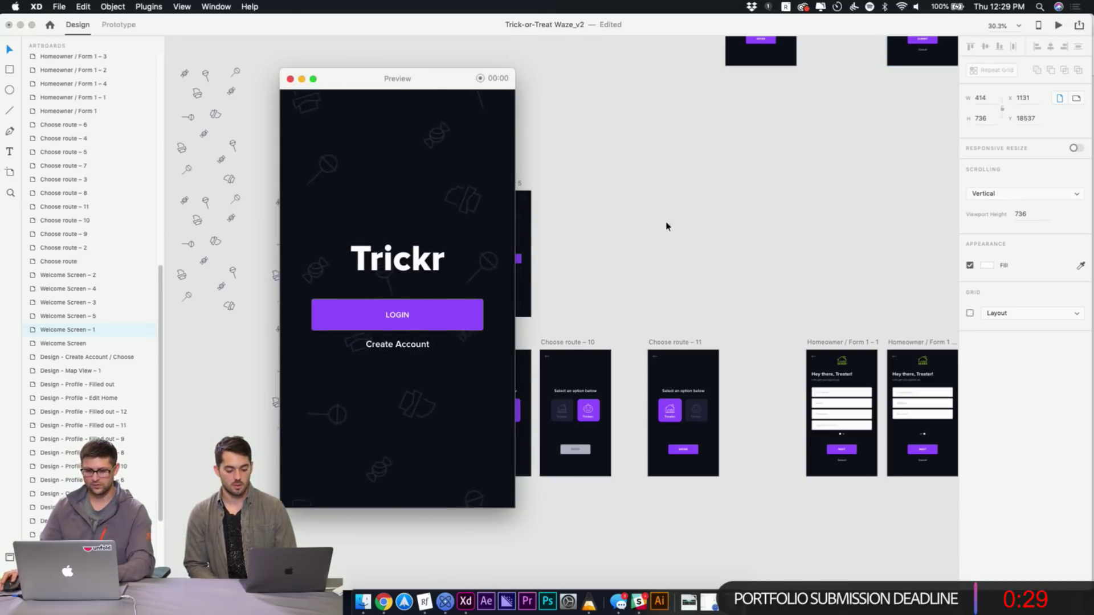
In the preview, go to Create Account, toggle between Treater and Tricker, and enter with Treater selected
click(419, 345)
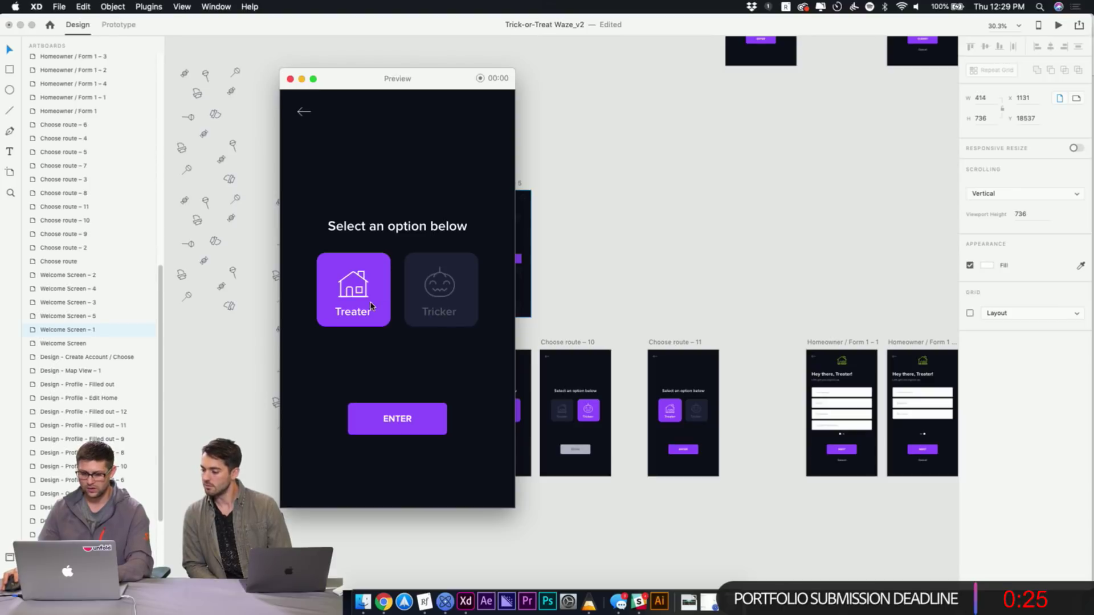
click(427, 287)
click(390, 303)
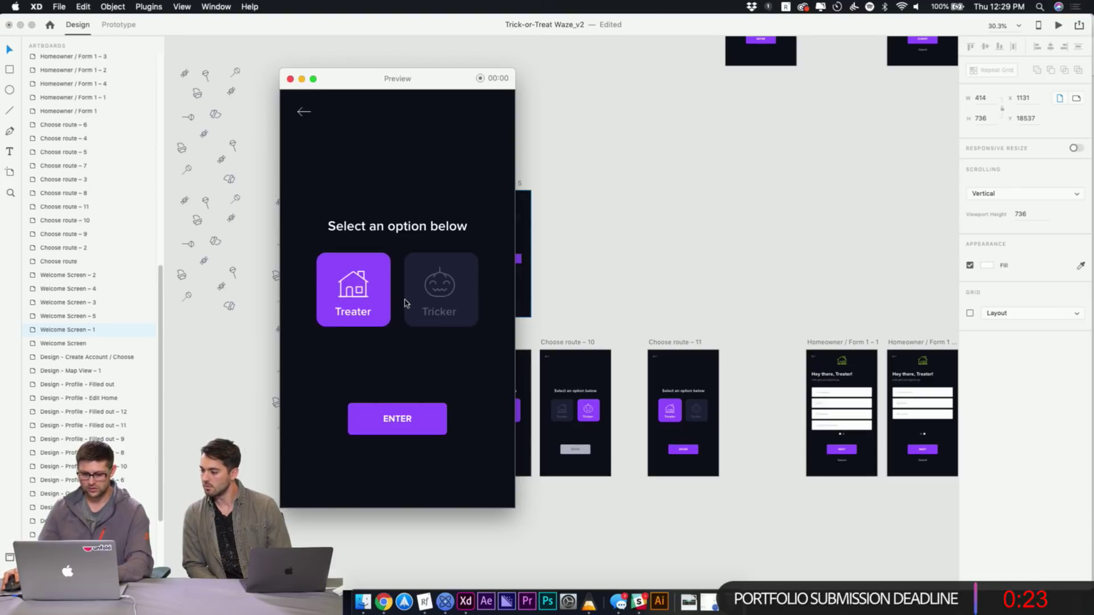
click(439, 300)
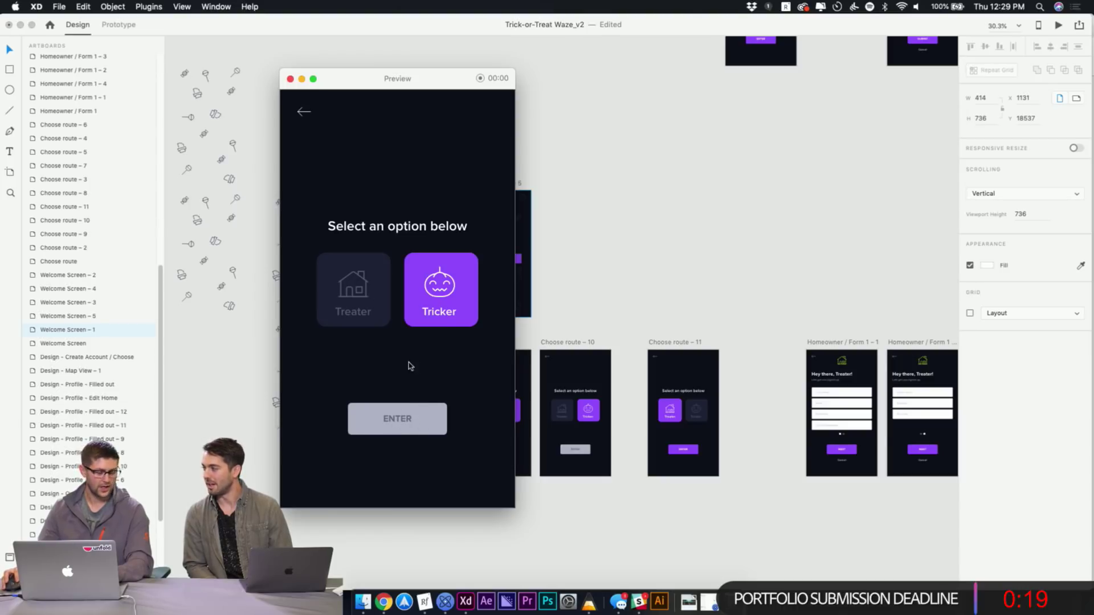
click(355, 295)
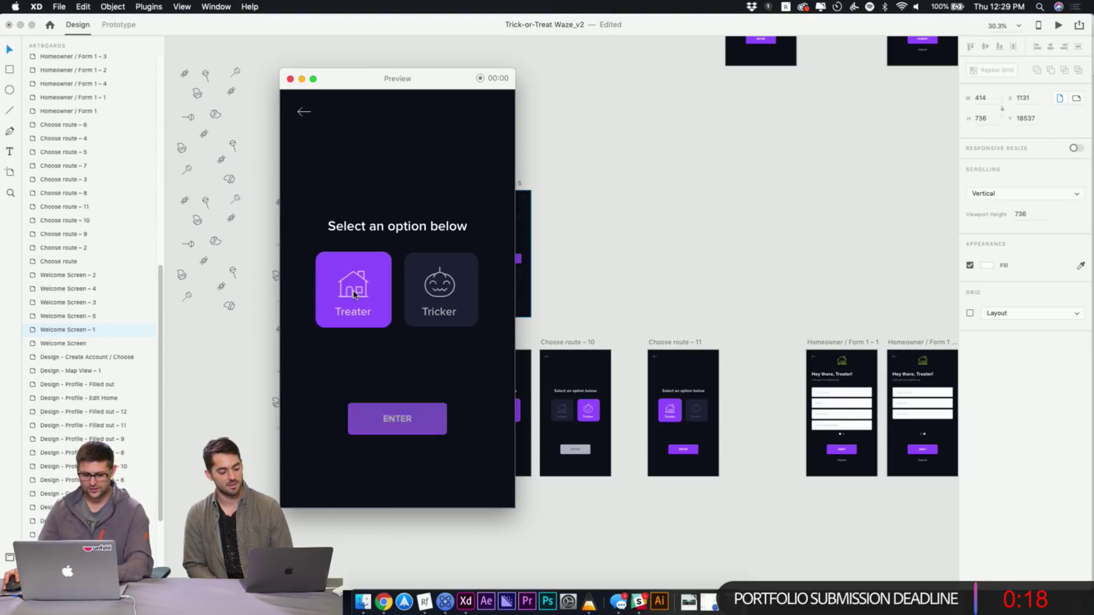
click(402, 421)
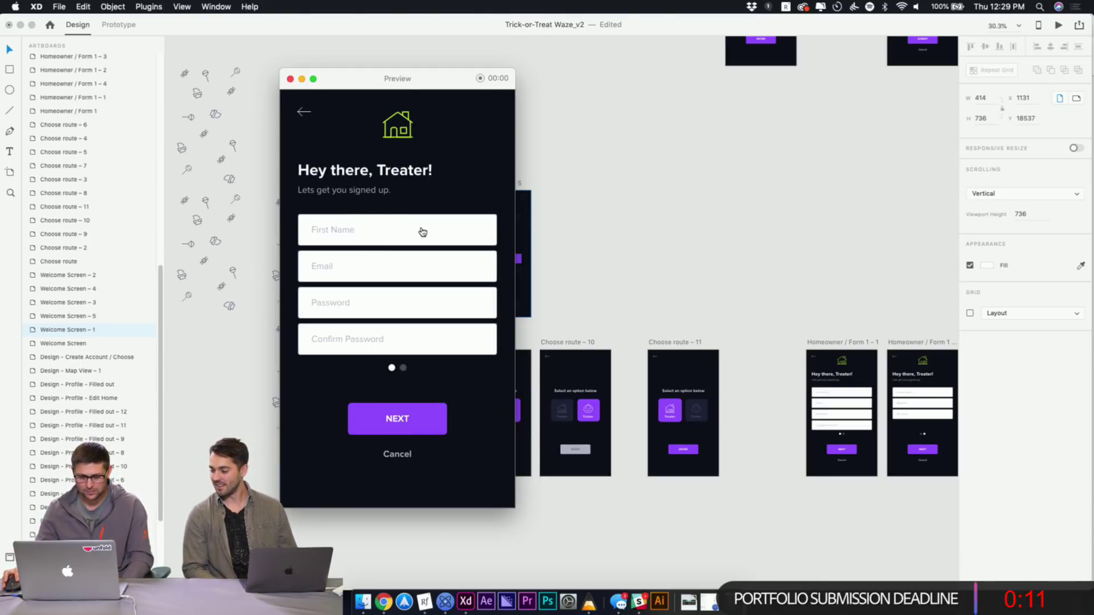
Swipe back and forth between the two Treater sign-up form pages in the preview, and proceed to the onboarding screen
drag(421, 230, 357, 233)
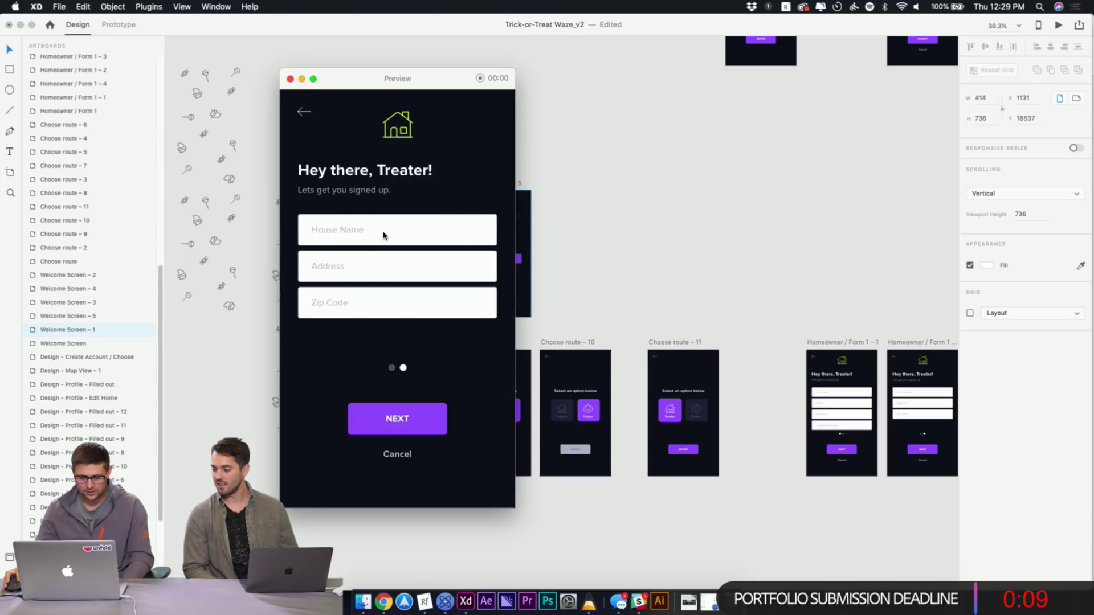
drag(384, 235, 422, 236)
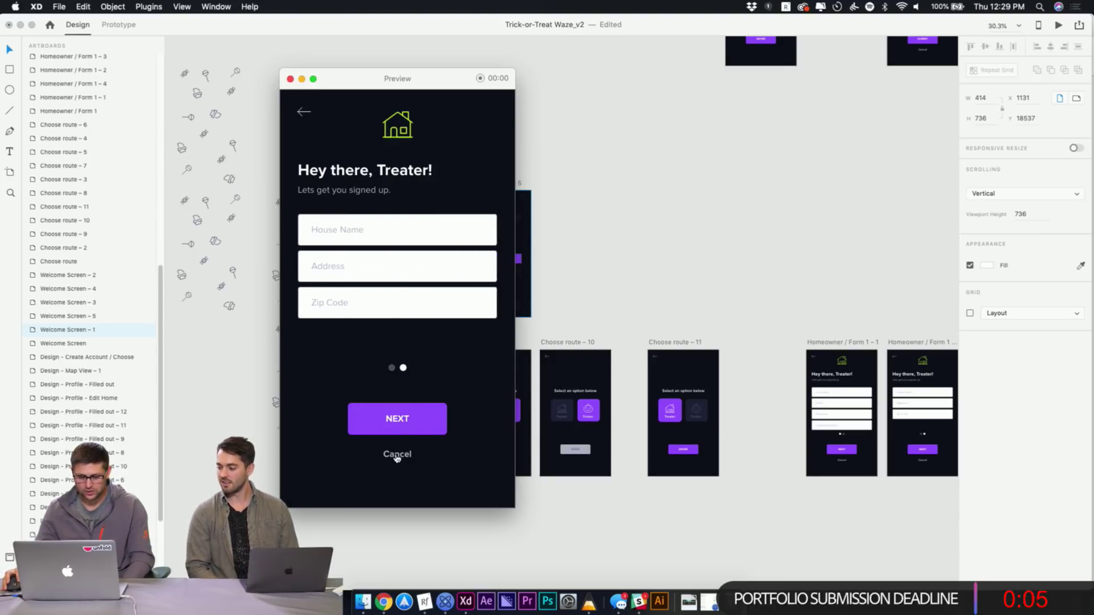
click(397, 456)
click(422, 419)
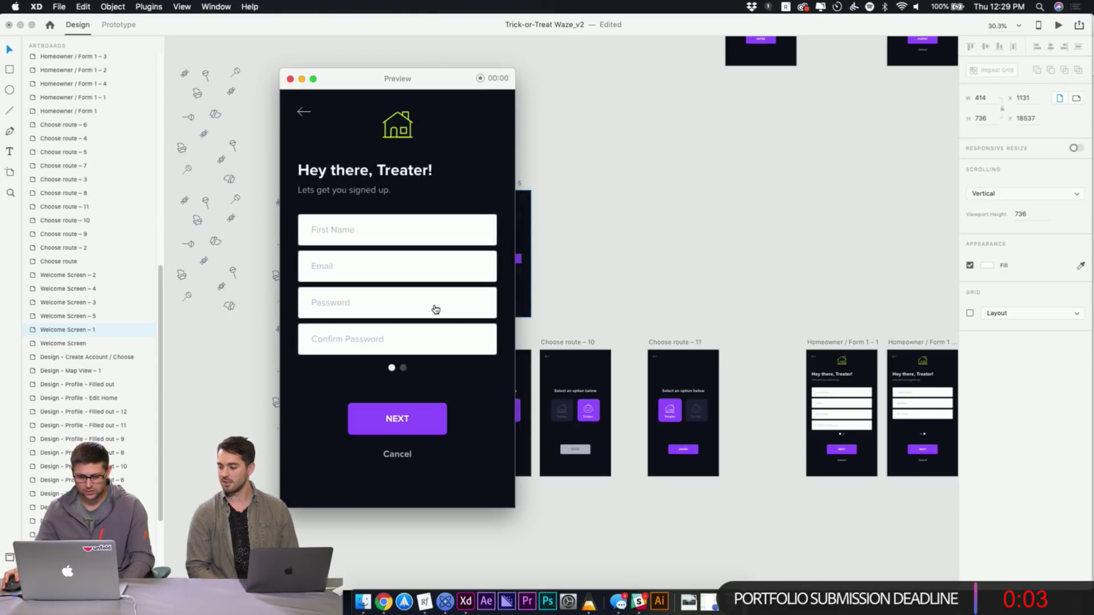
drag(434, 308, 360, 335)
click(408, 425)
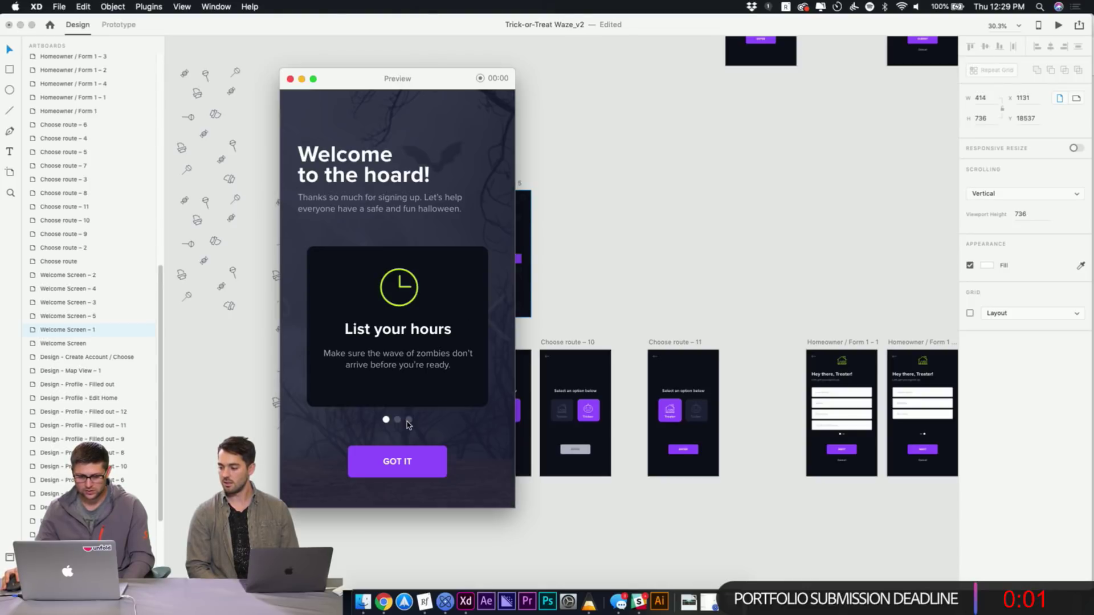
Swipe through the "List your hours", "Set a description" and "Add tags" onboarding cards to check the carousel animation
click(439, 316)
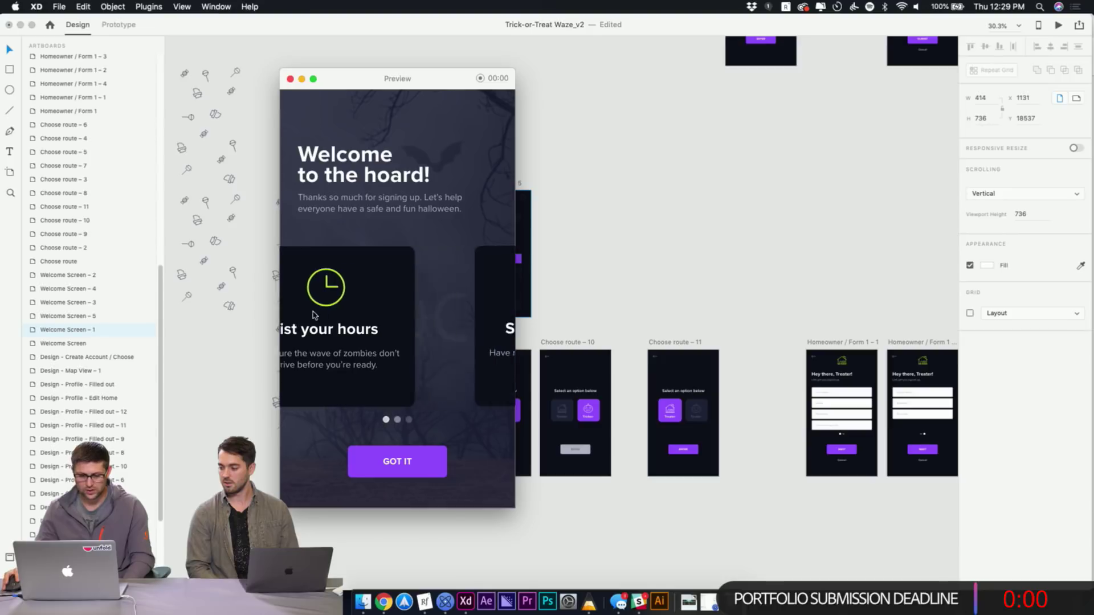
drag(439, 308, 399, 343)
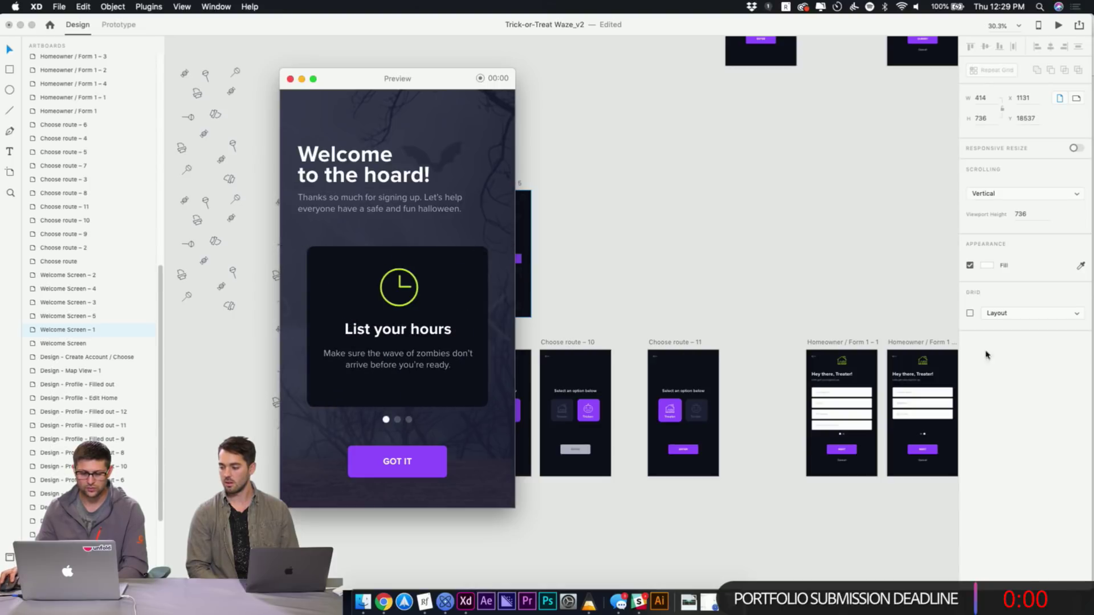
click(379, 339)
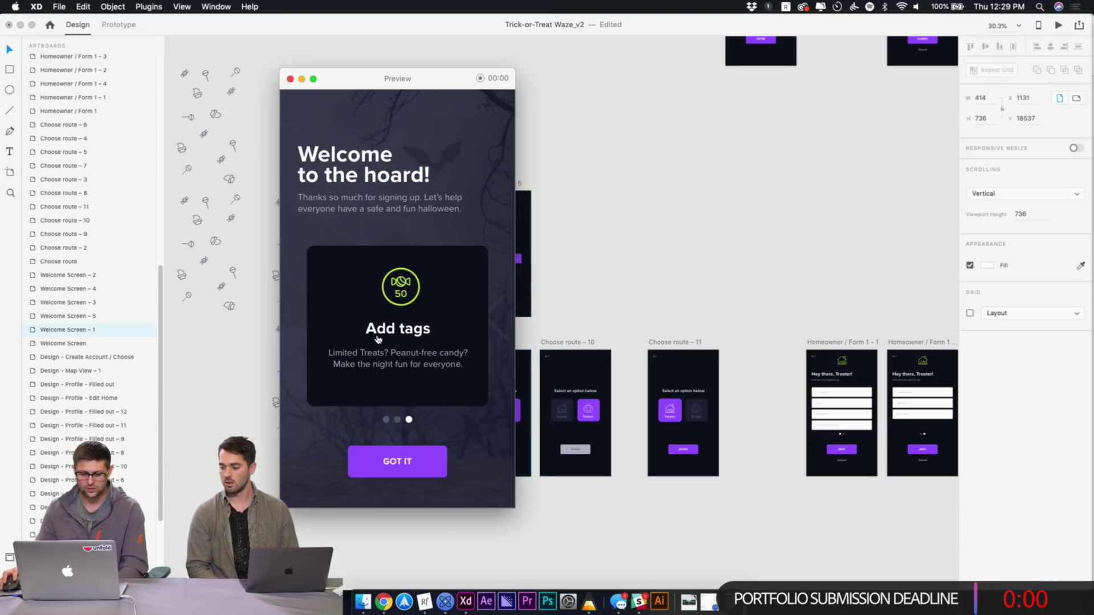
click(382, 329)
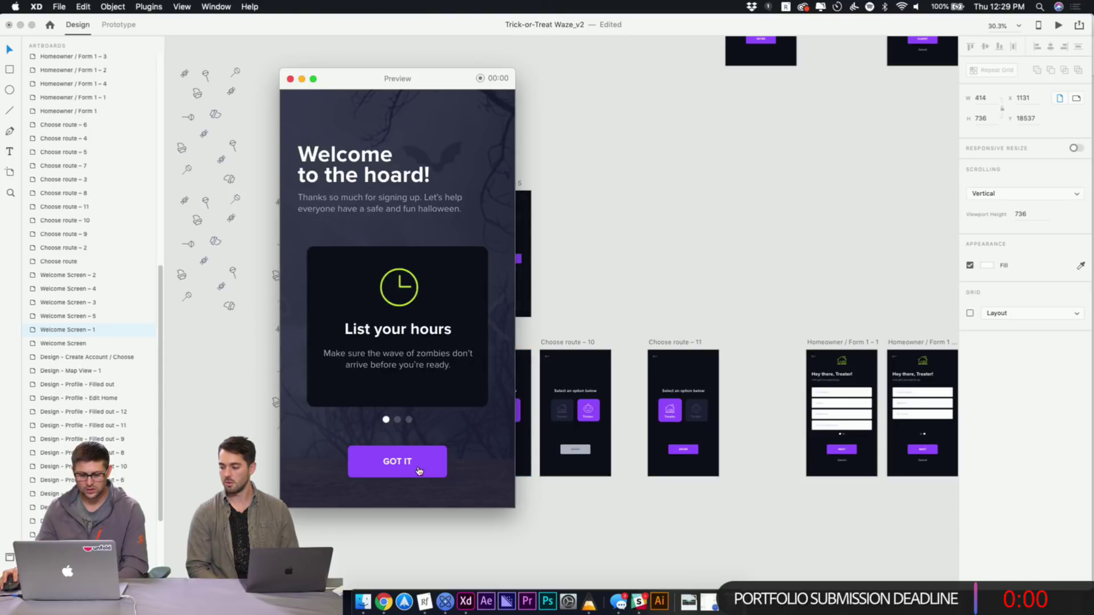
click(423, 419)
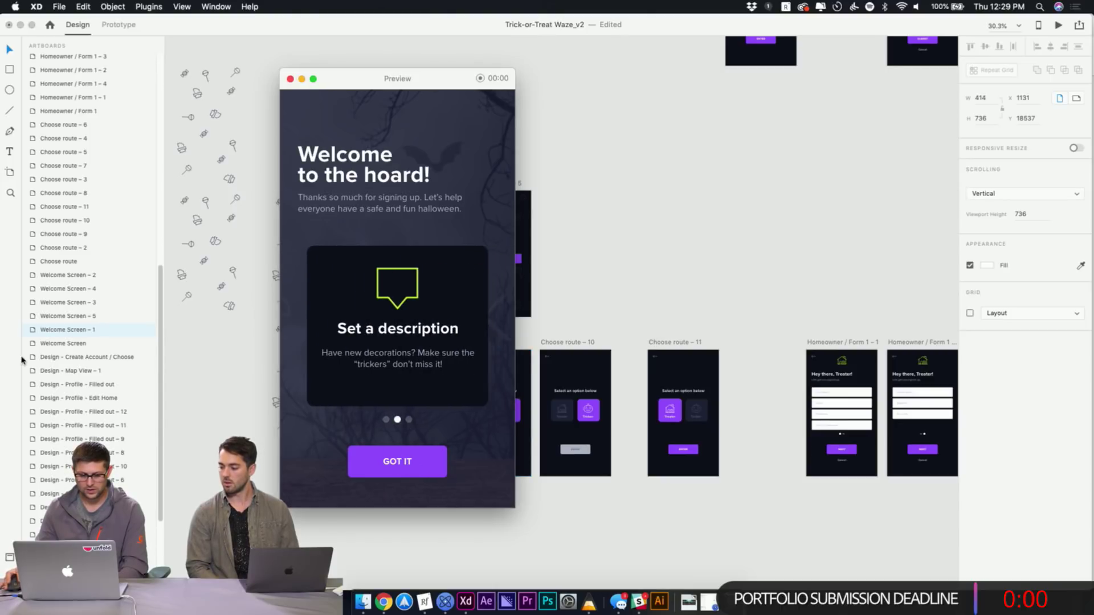
click(486, 349)
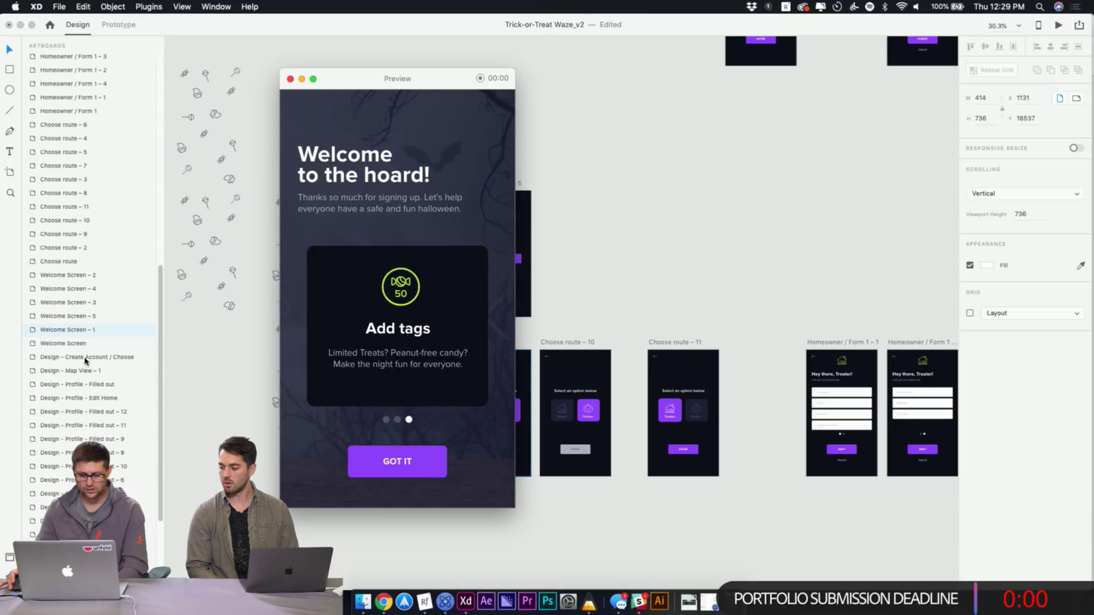
Finish the onboarding in the preview, dismiss the map hint, and trigger the house to check the Maniac Mansion card's slide-up
click(408, 462)
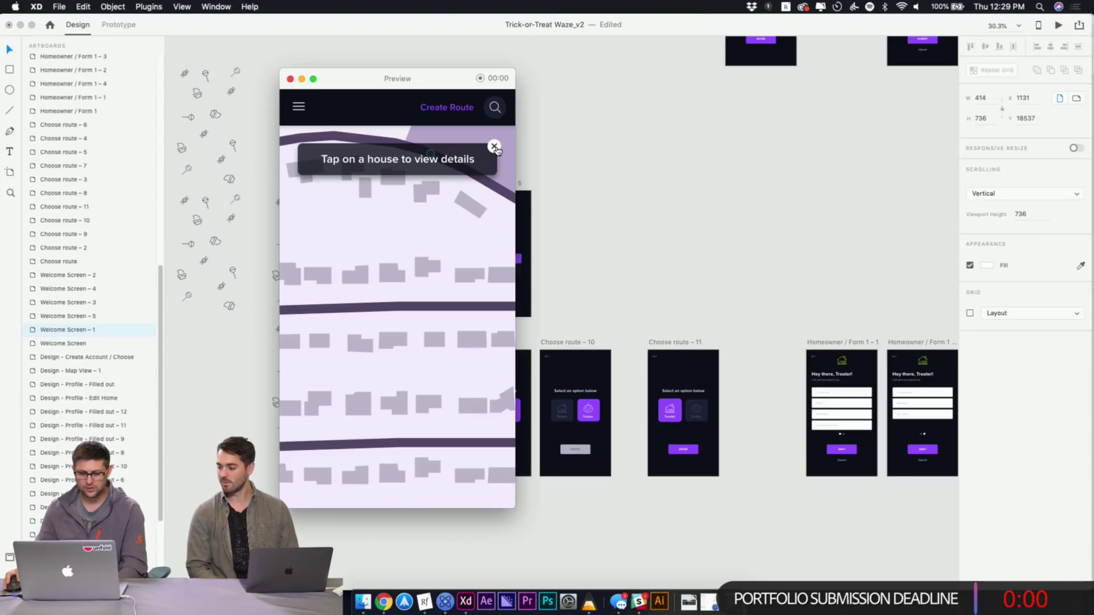
click(494, 147)
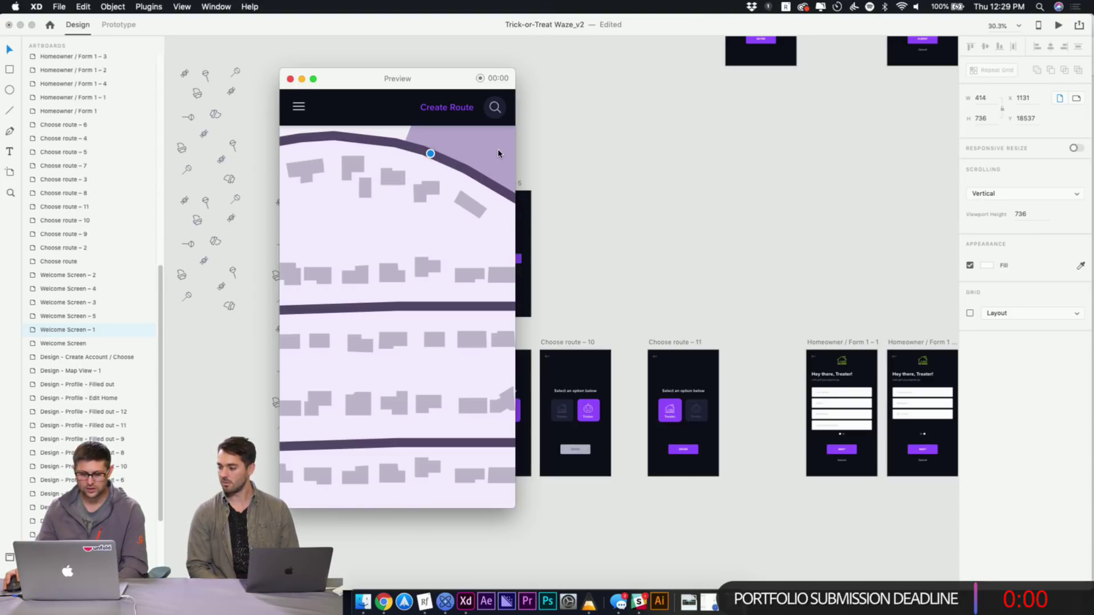
click(395, 183)
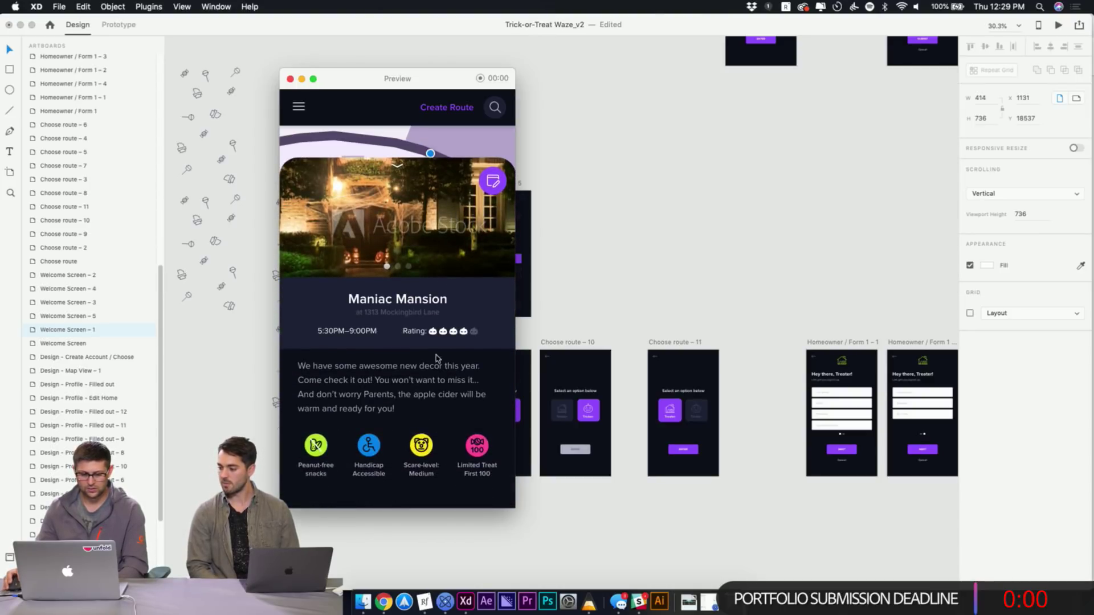
click(544, 153)
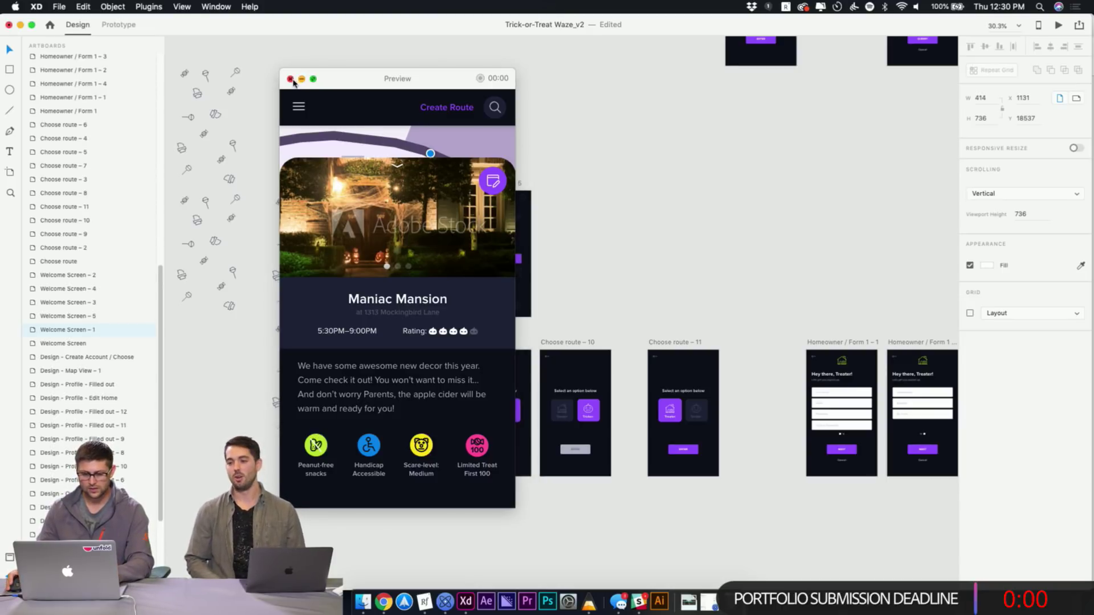
Restart the preview at the Trickr welcome screen, and test the Treater and Tricker choices under Create Account
key(Escape)
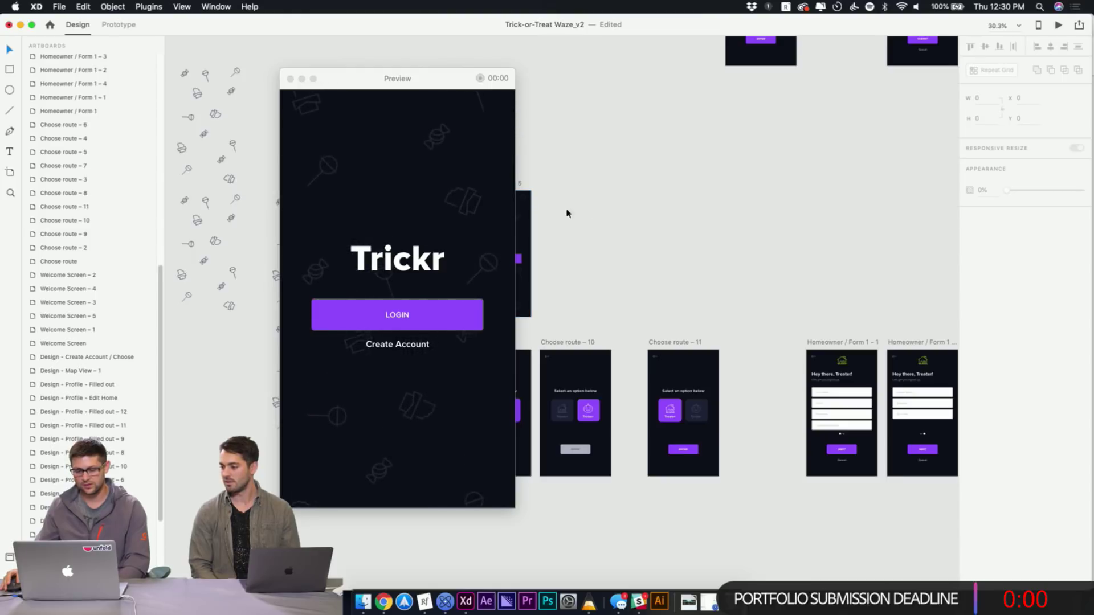
click(399, 346)
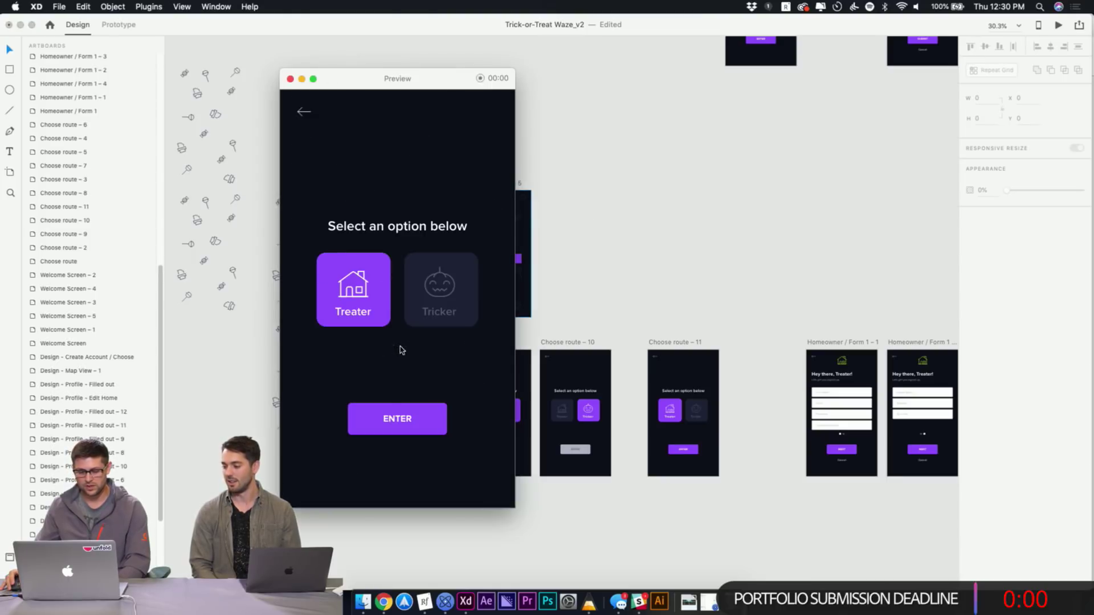
click(433, 282)
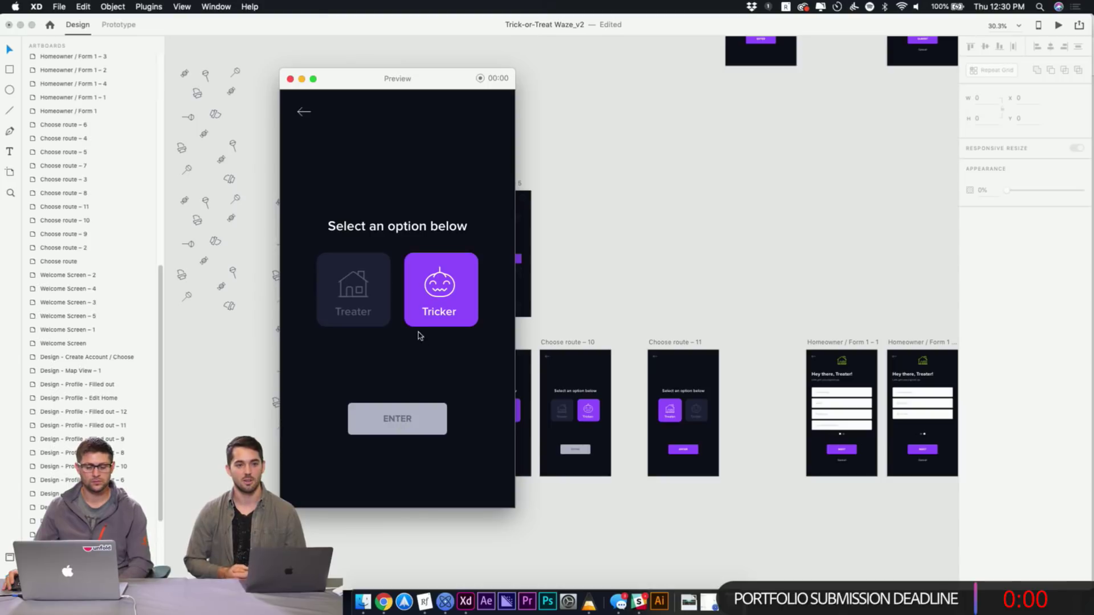
click(376, 300)
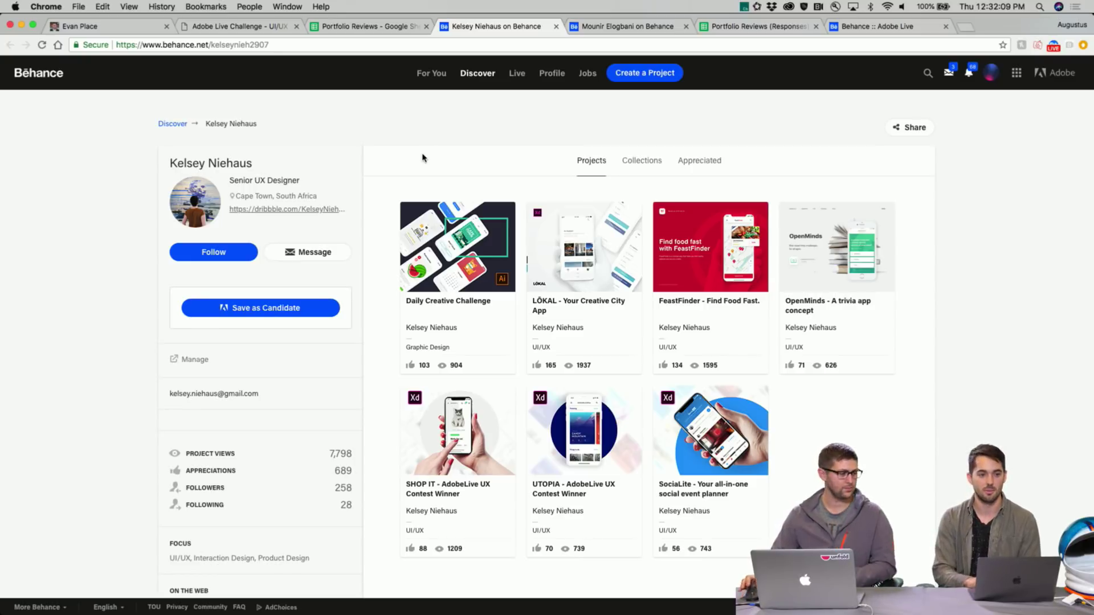
Review the UX designer's Behance profile, from the project grid to the web links and technical skills list
scroll(332, 168, down, 8)
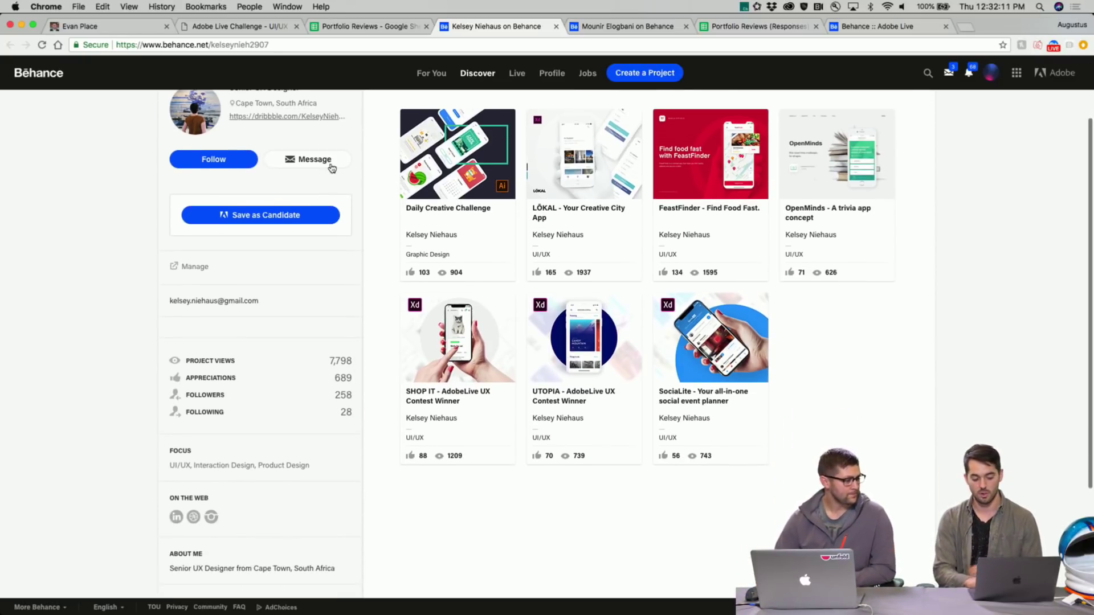
scroll(331, 167, down, 1)
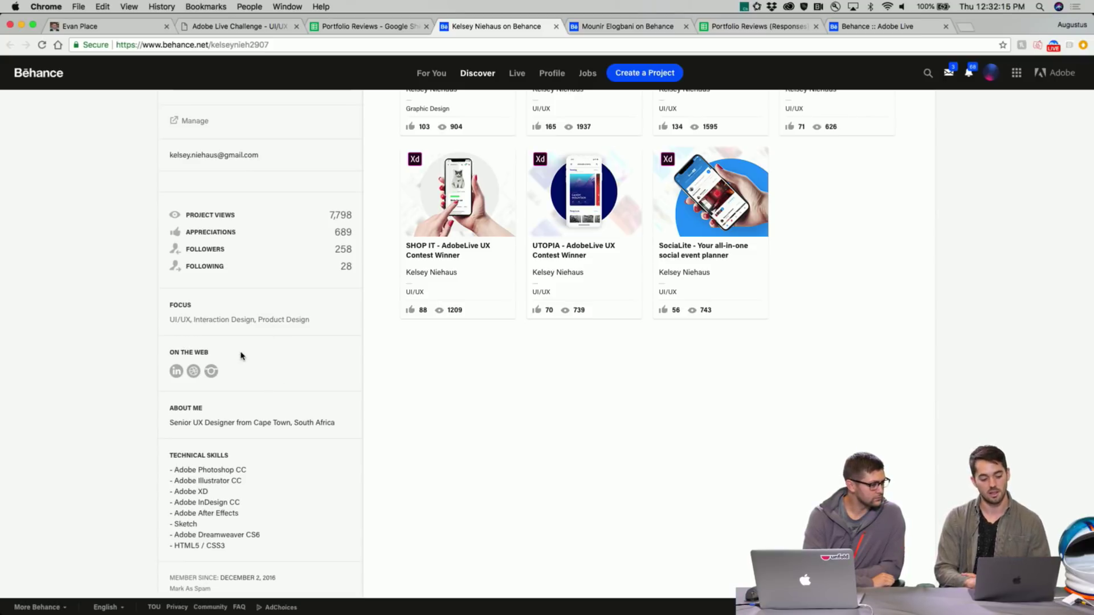
scroll(222, 420, down, 2)
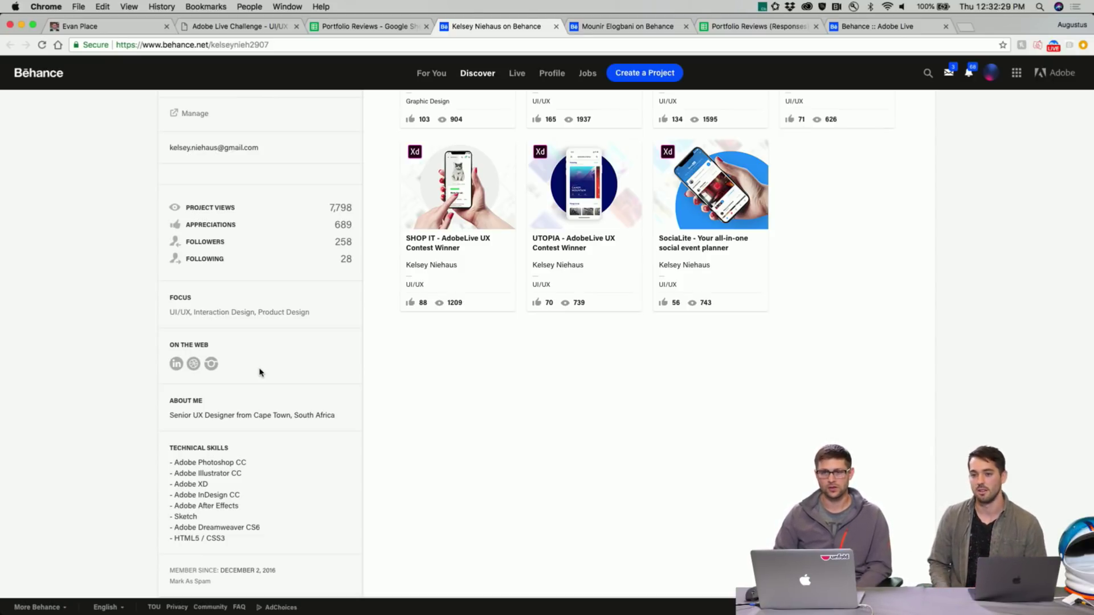
scroll(260, 373, down, 1)
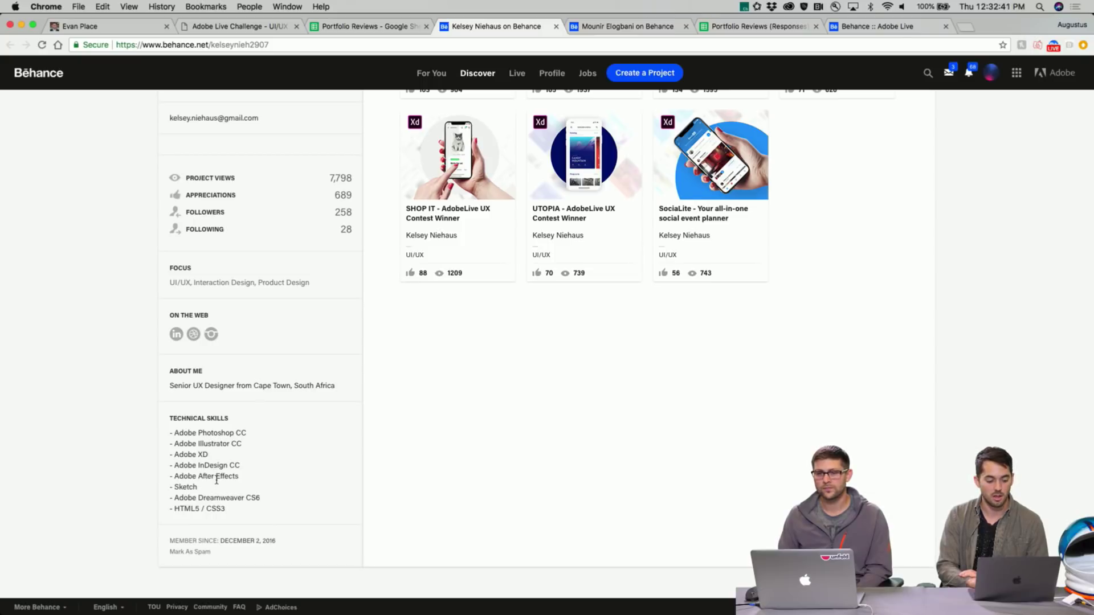
scroll(216, 476, up, 2)
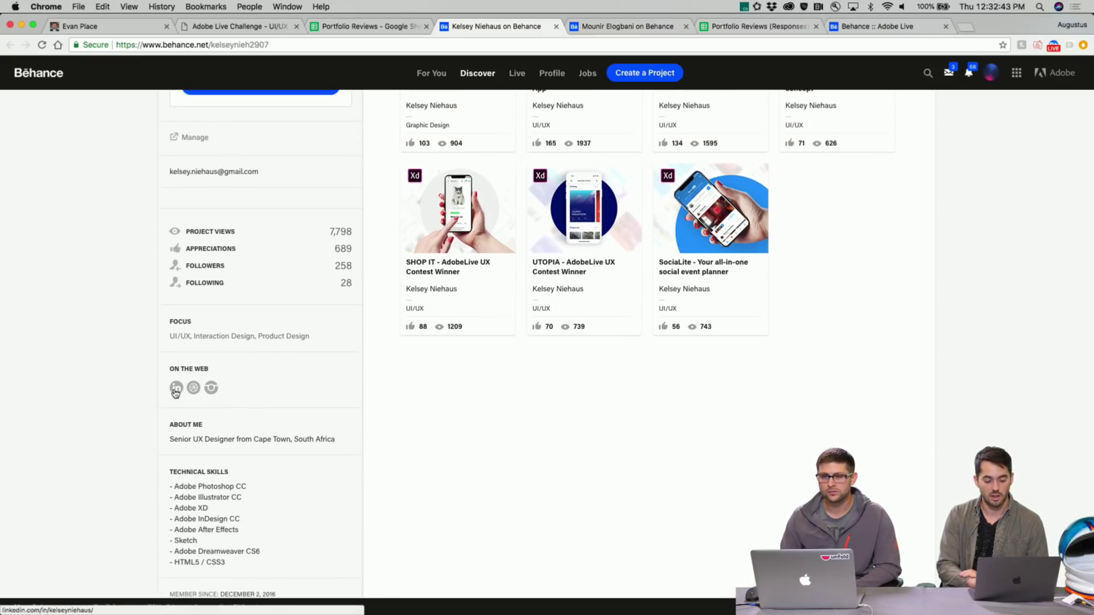
Open the designer's Instagram page from the profile's web links, browse the posted UI designs, and close it to return to Behance
click(210, 390)
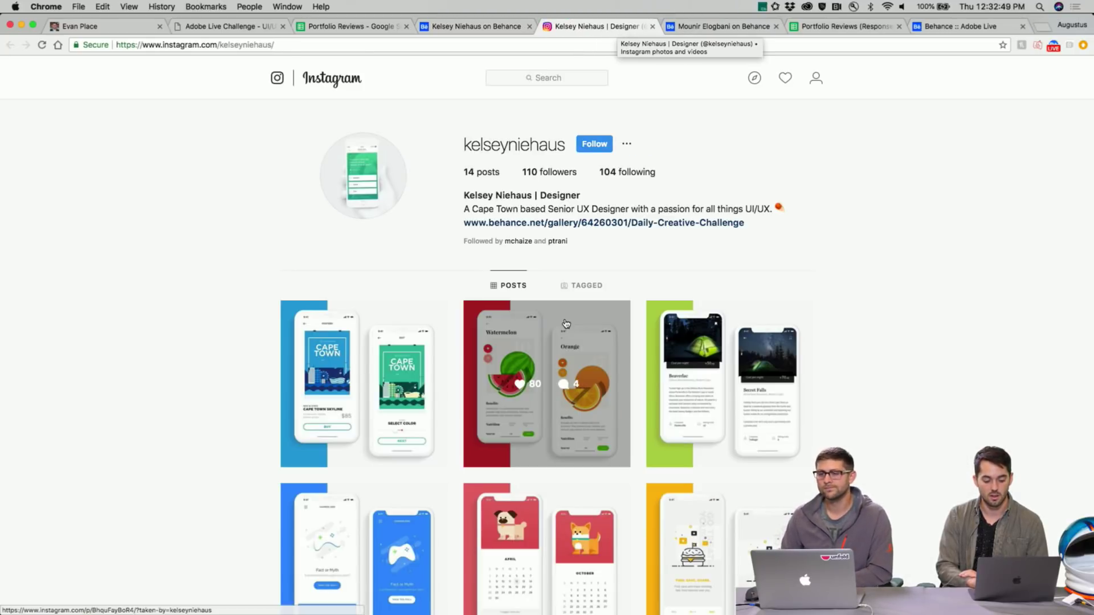
scroll(565, 323, down, 5)
scroll(567, 319, down, 5)
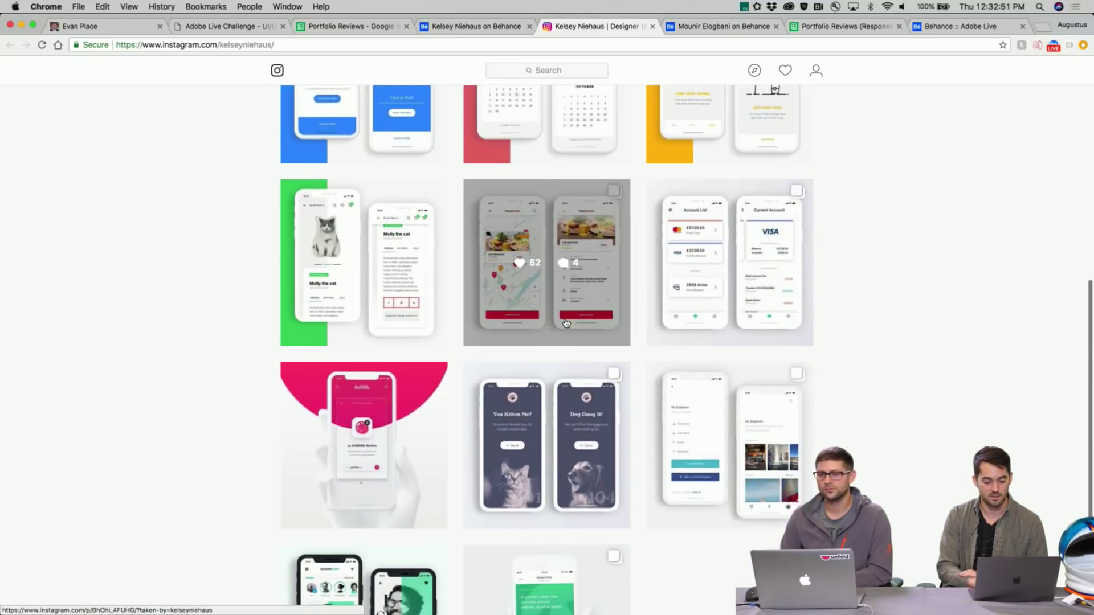
scroll(566, 319, up, 8)
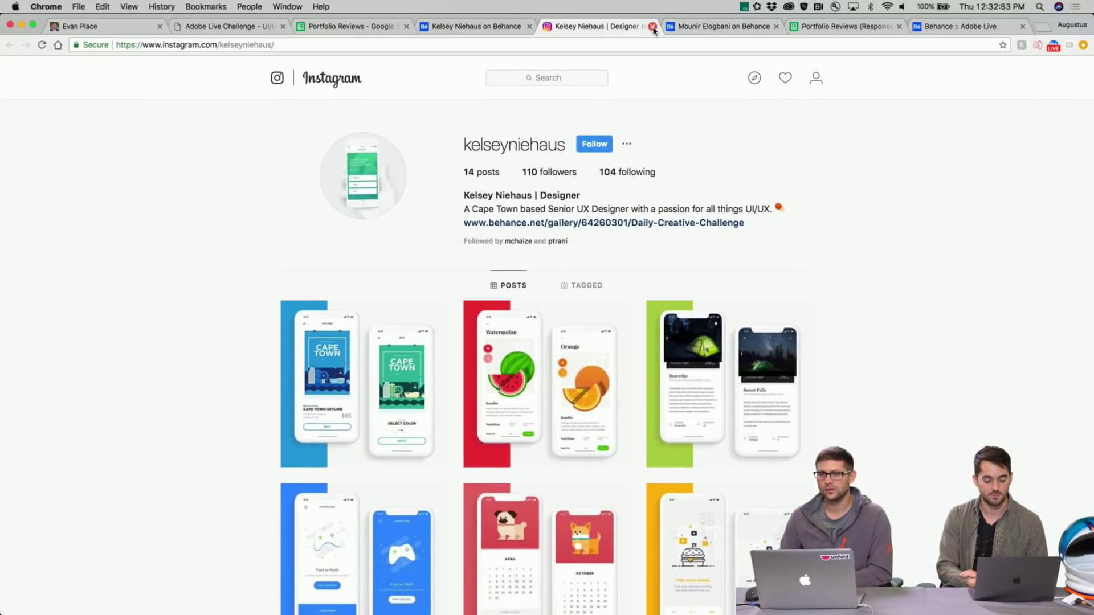
click(652, 26)
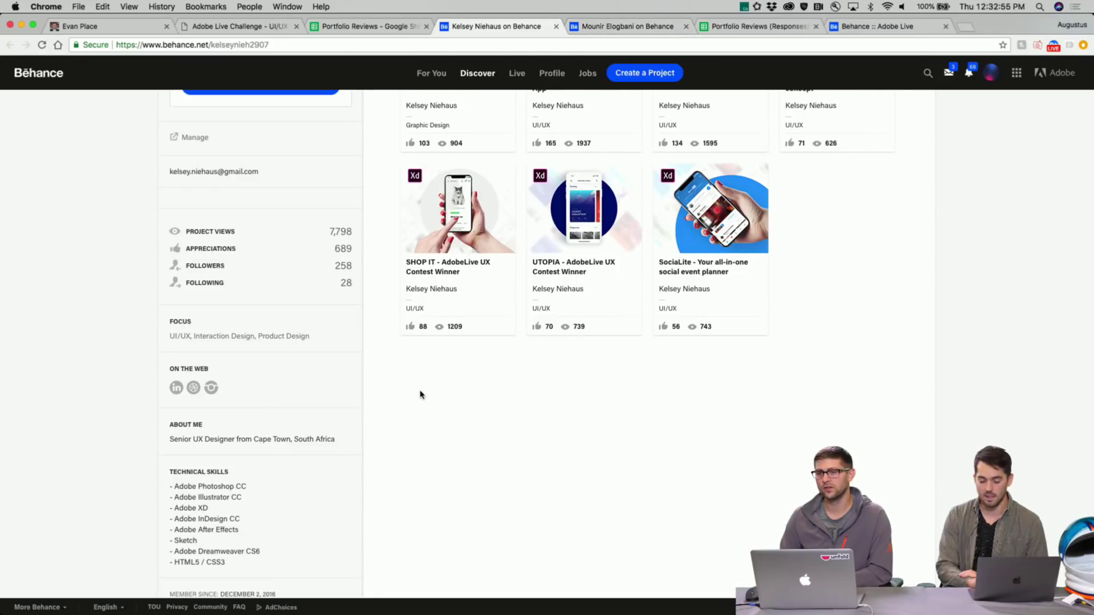
Open the "SociaLite - Your all-in-one social event planner" project and examine its title header and phone mockup
scroll(420, 391, up, 5)
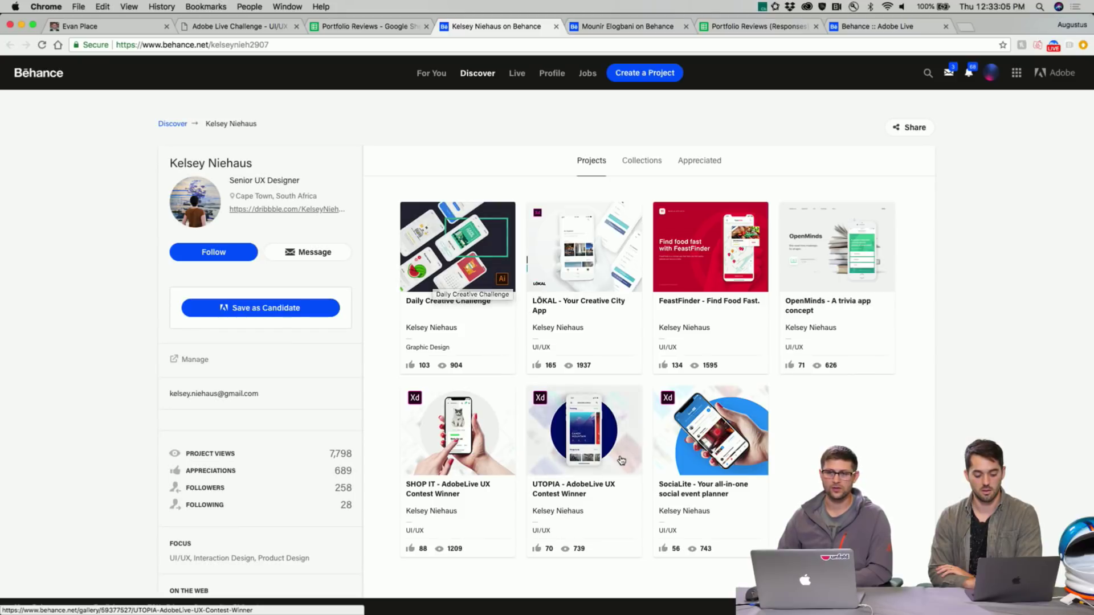
click(705, 437)
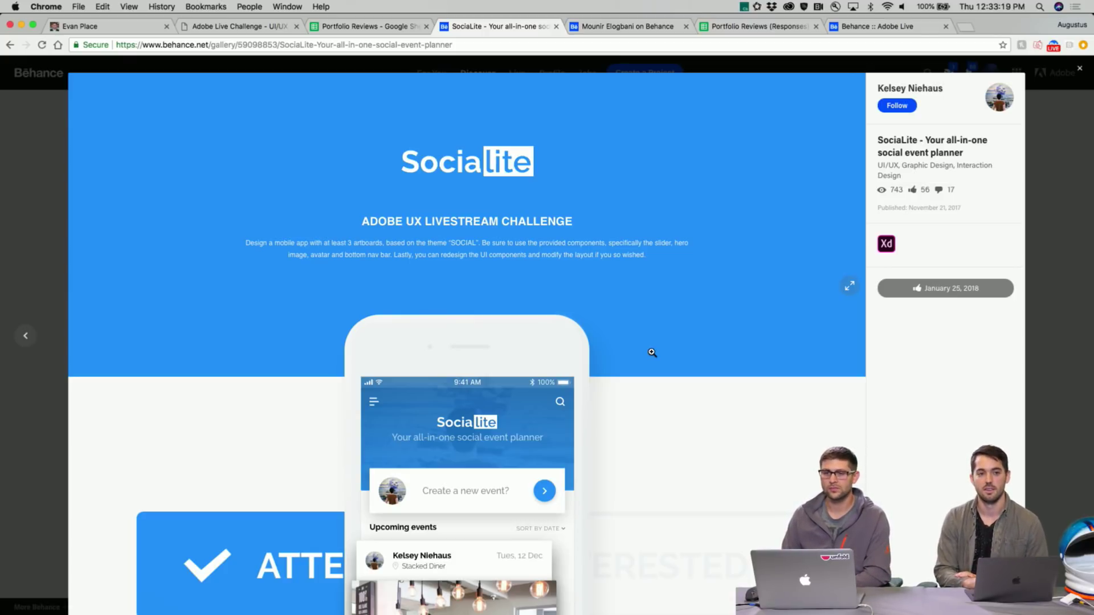
scroll(673, 350, down, 2)
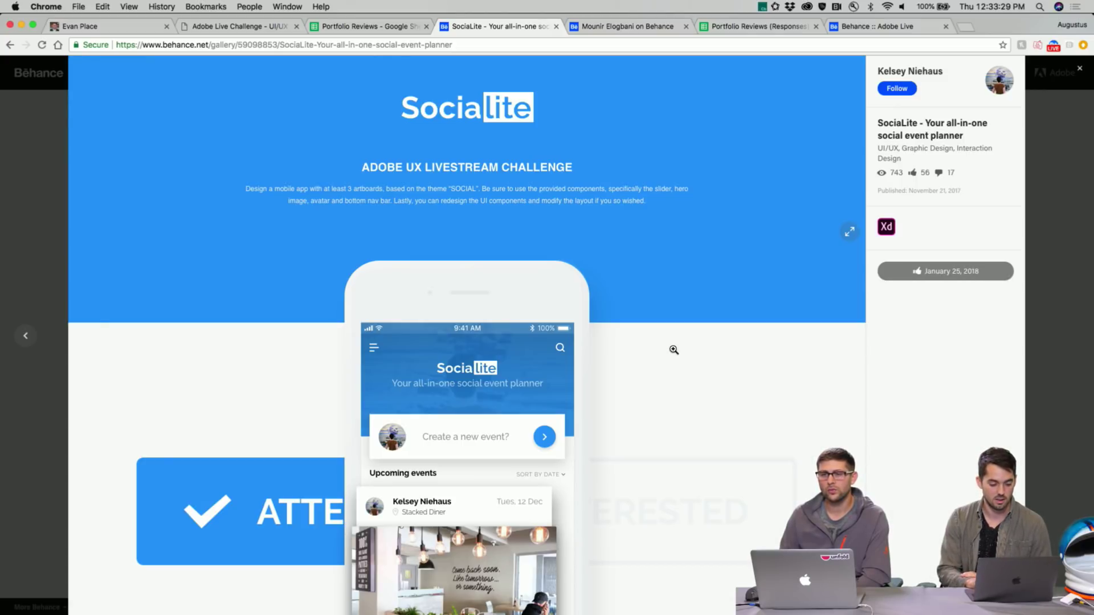
scroll(674, 350, down, 1)
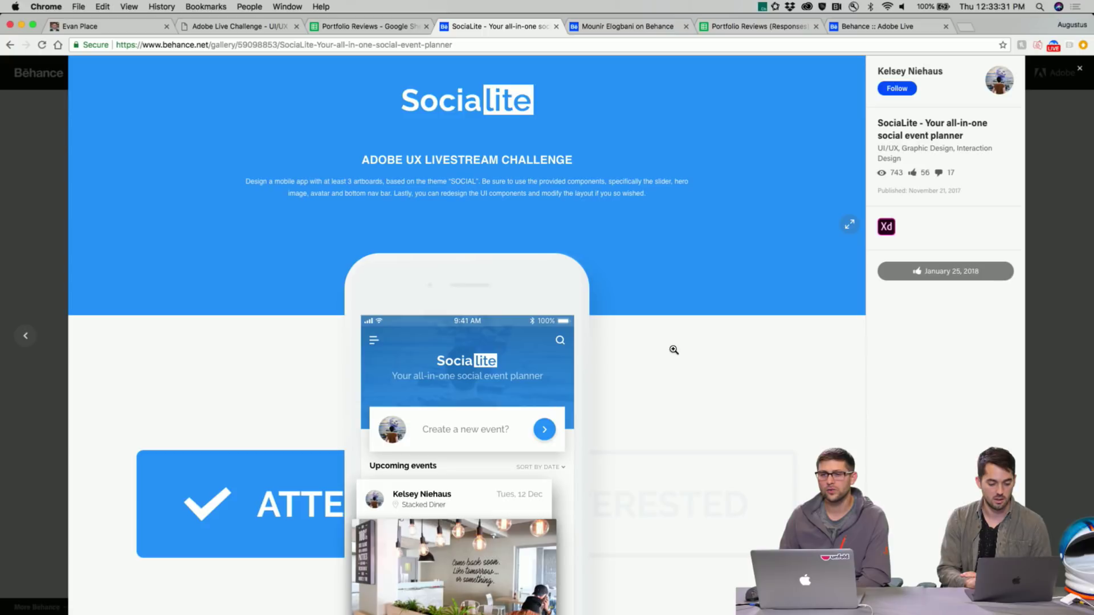
scroll(674, 350, down, 2)
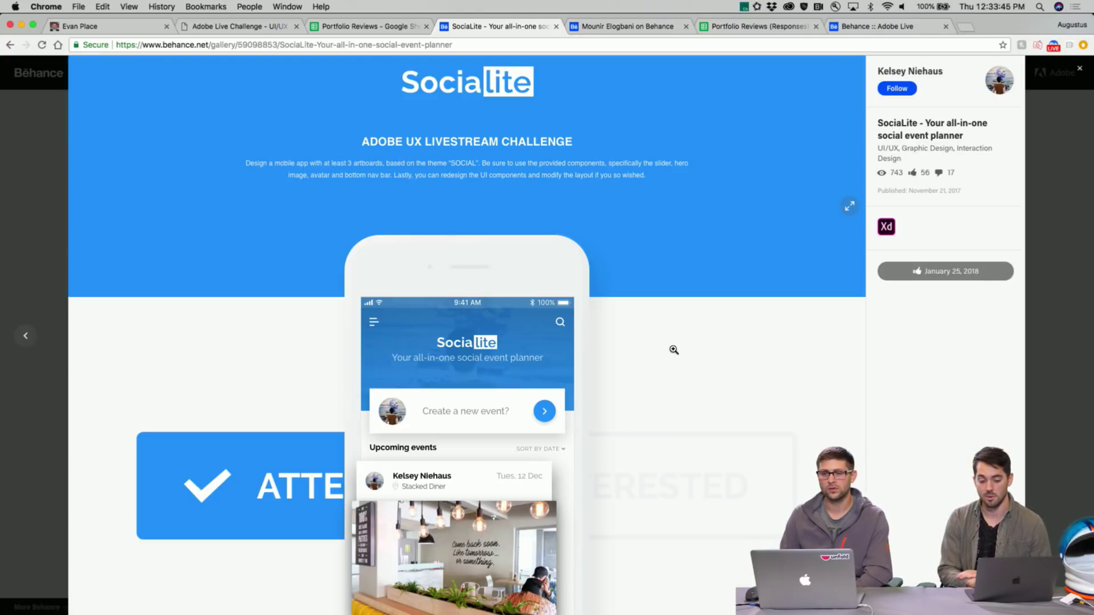
scroll(674, 349, down, 1)
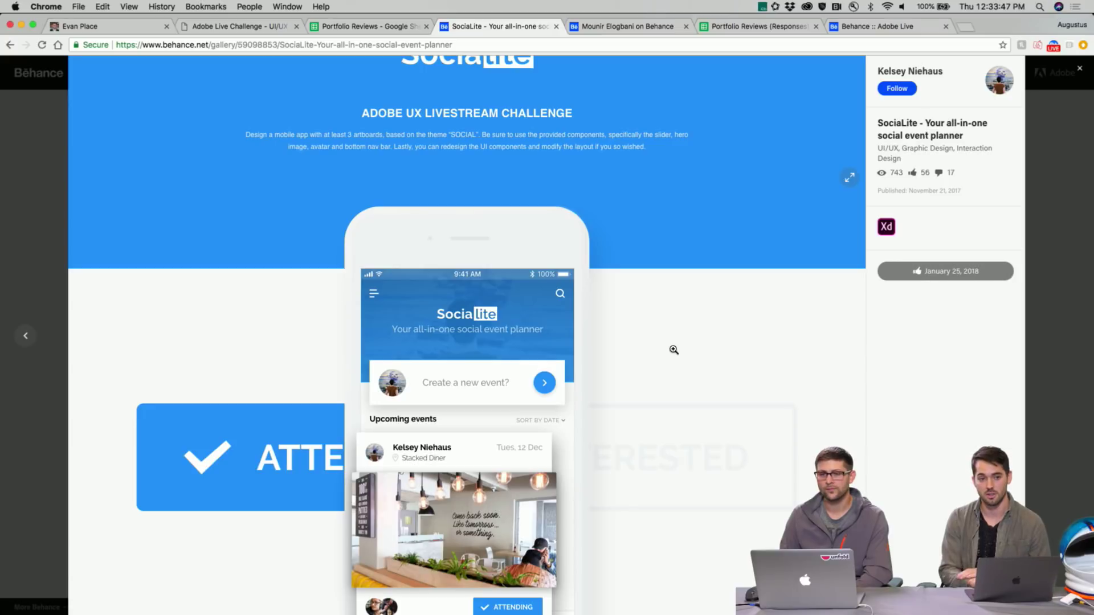
scroll(674, 349, down, 2)
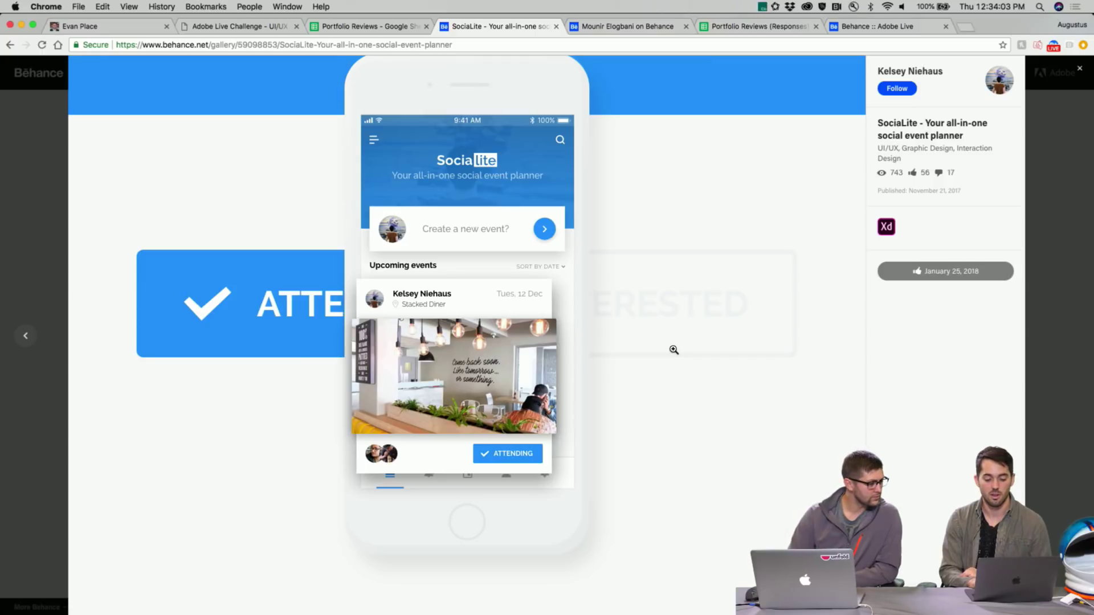
Examine the SociaLite event card and the "Create, Send, & Receive Events" section, and return to the phone mockup
scroll(674, 350, down, 3)
scroll(673, 350, up, 1)
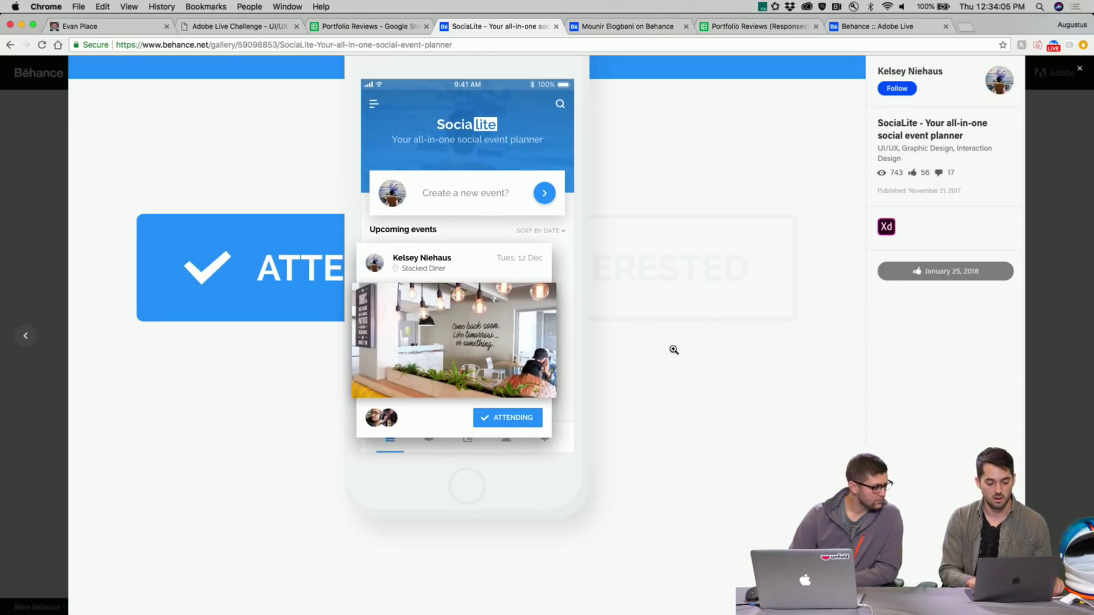
scroll(673, 350, down, 1)
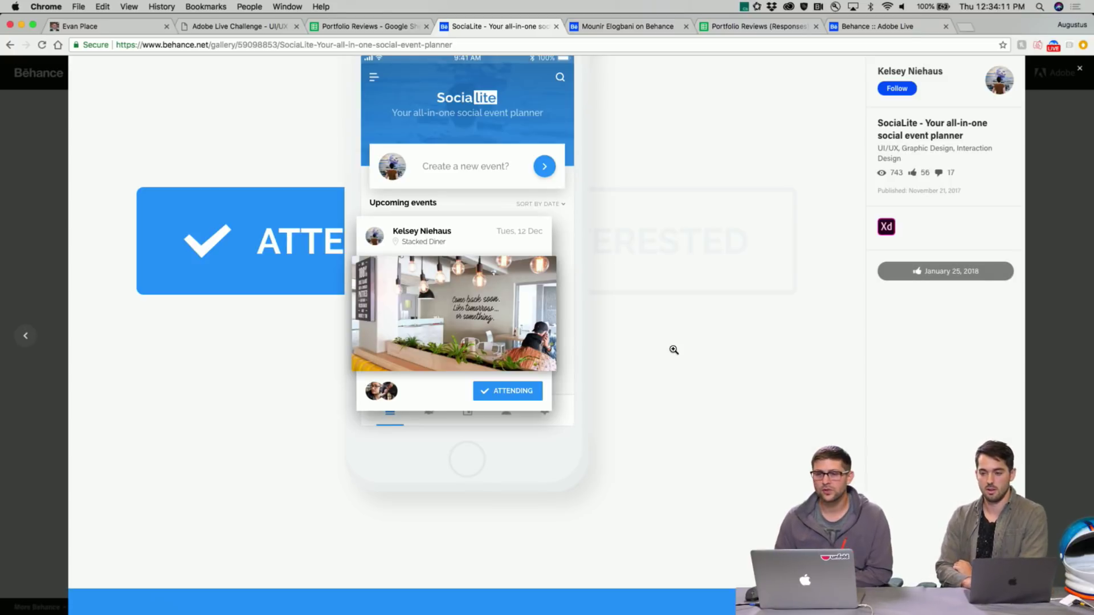
scroll(674, 350, down, 6)
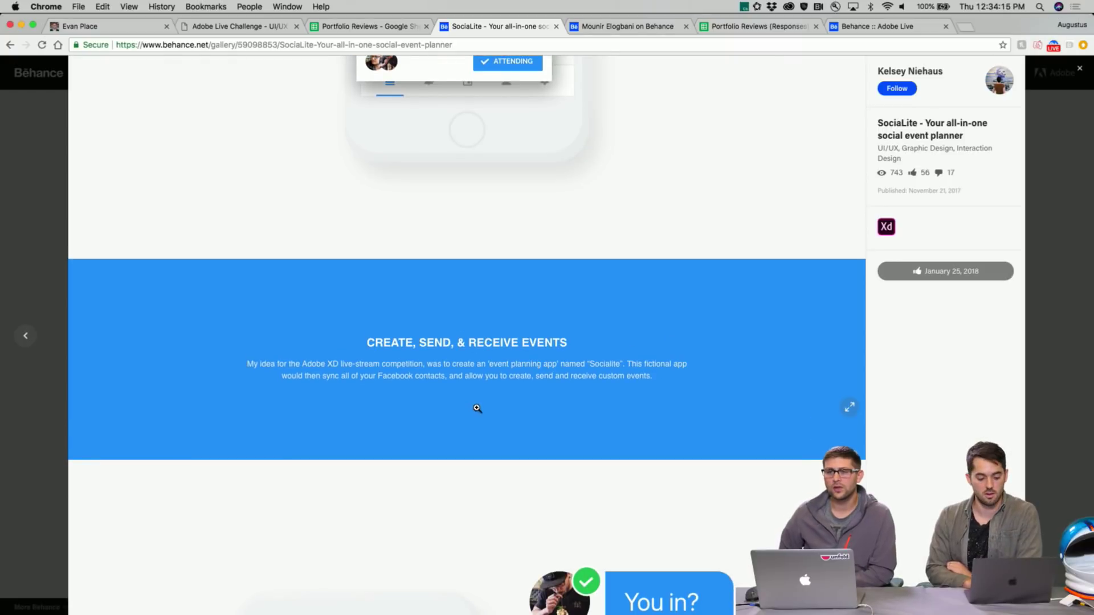
scroll(518, 393, up, 5)
scroll(519, 393, up, 3)
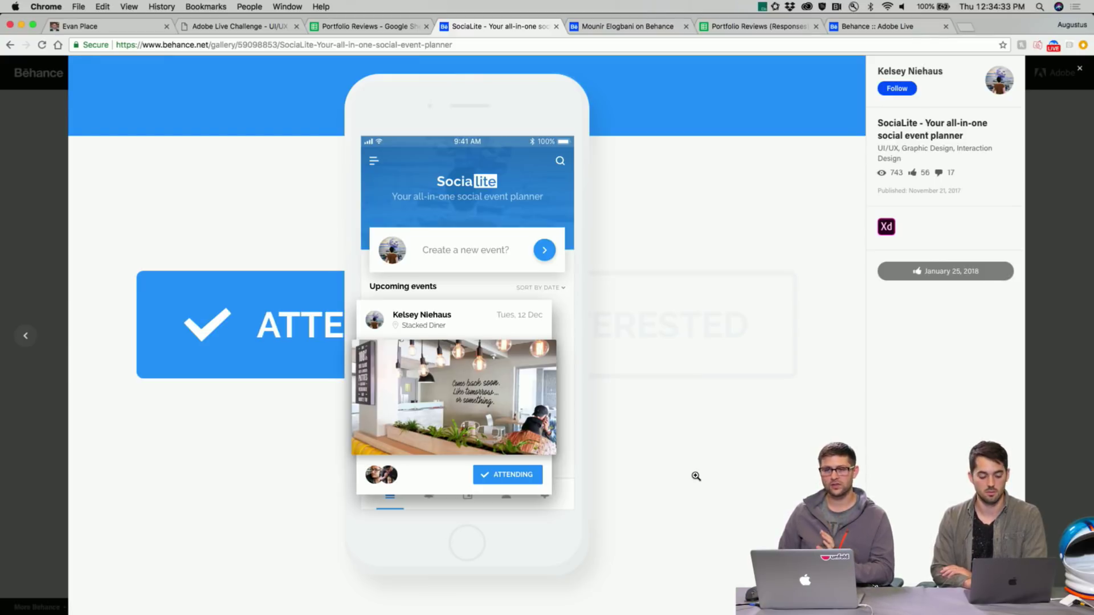
View the SociaLite phone mockup image full screen, zoom it in and out, and close the enlarged view
click(578, 207)
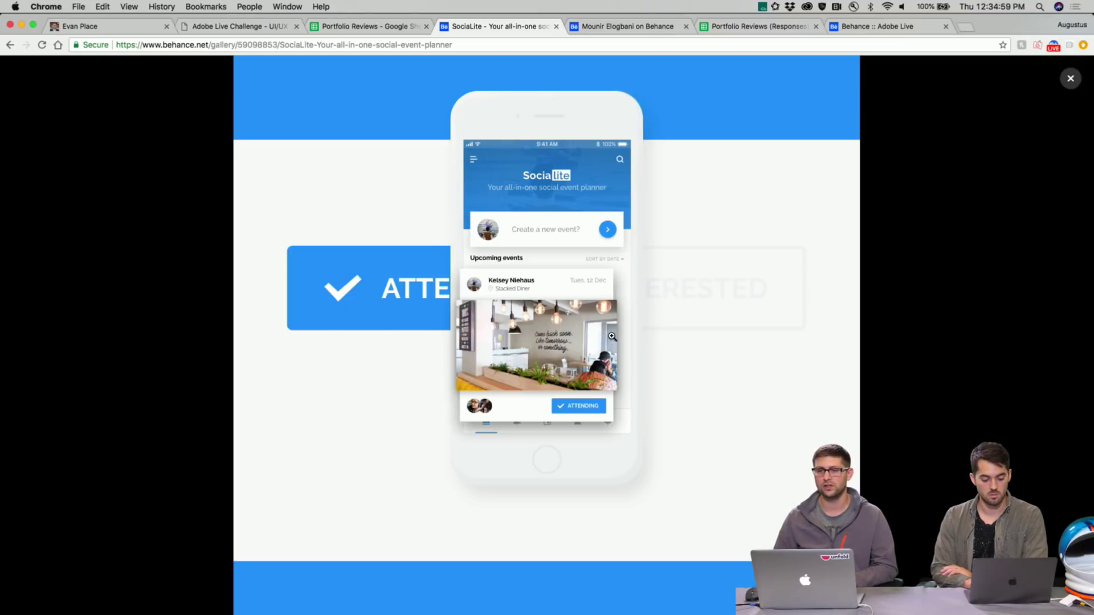
click(681, 339)
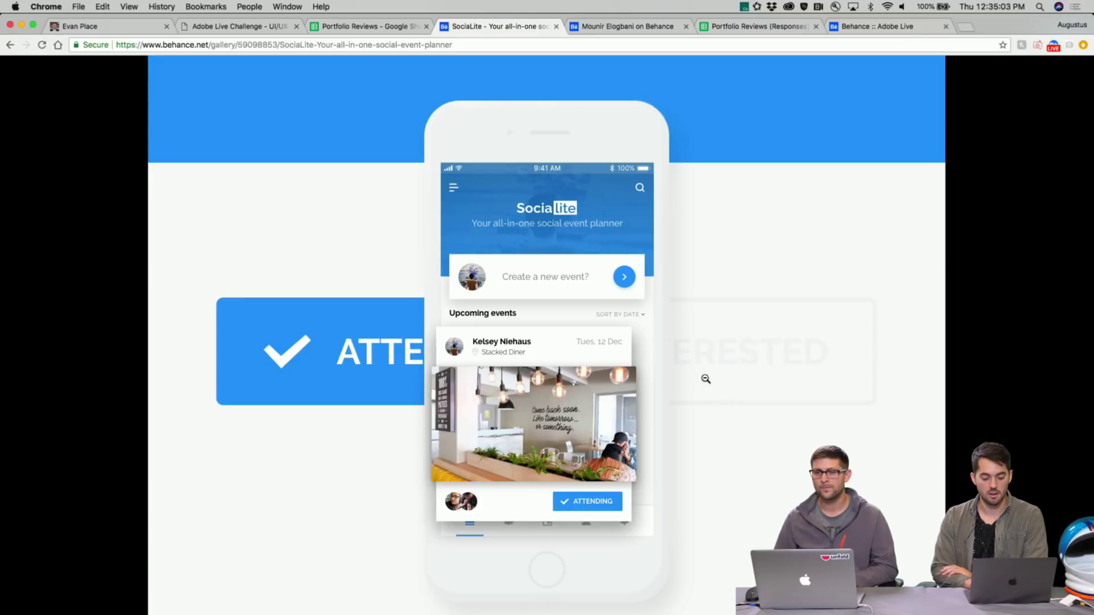
click(126, 202)
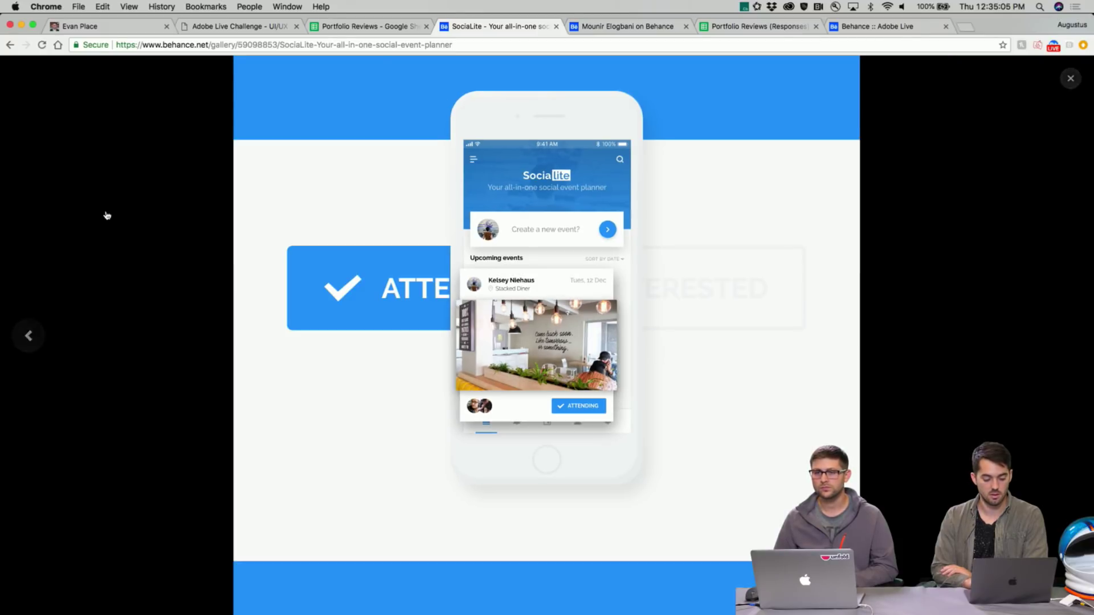
click(1070, 78)
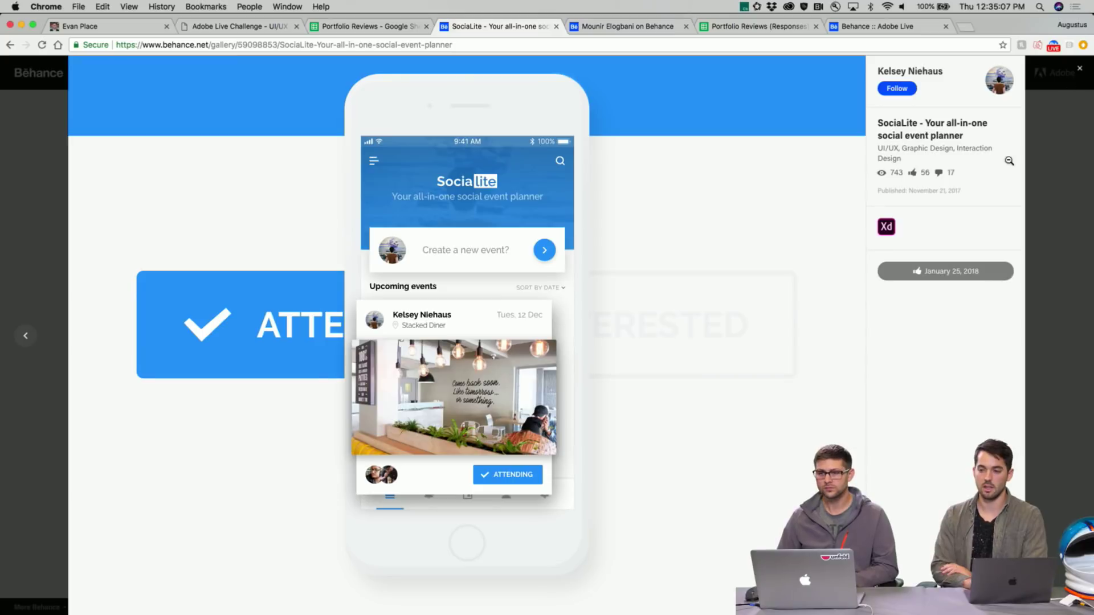
Compare the SociaLite phone mockup with the large background buttons and the Adobe UX Livestream Challenge header above it
scroll(724, 348, up, 2)
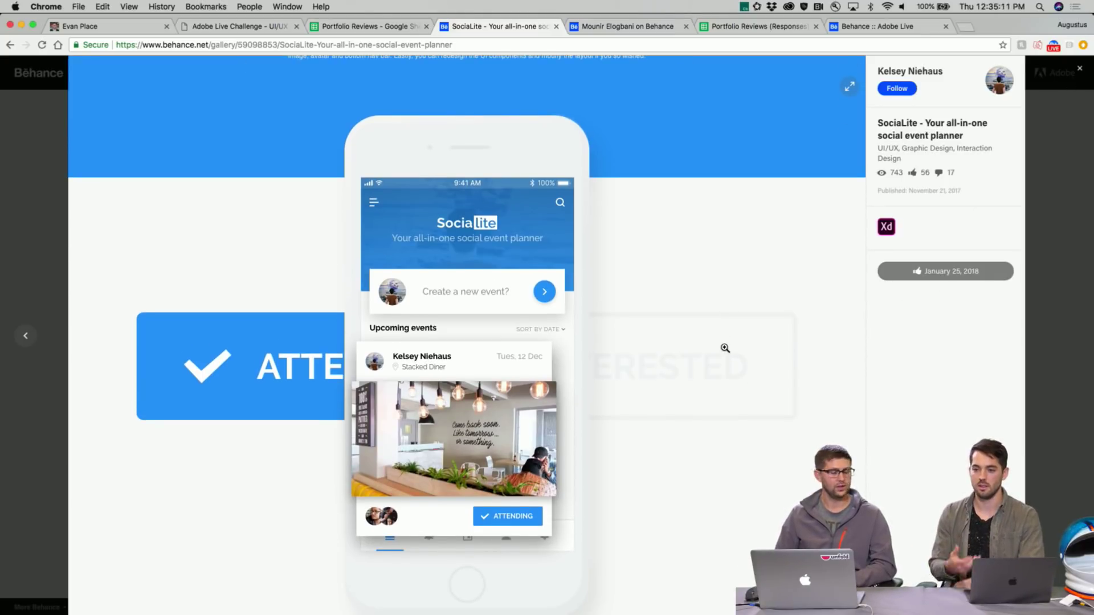
scroll(725, 348, down, 1)
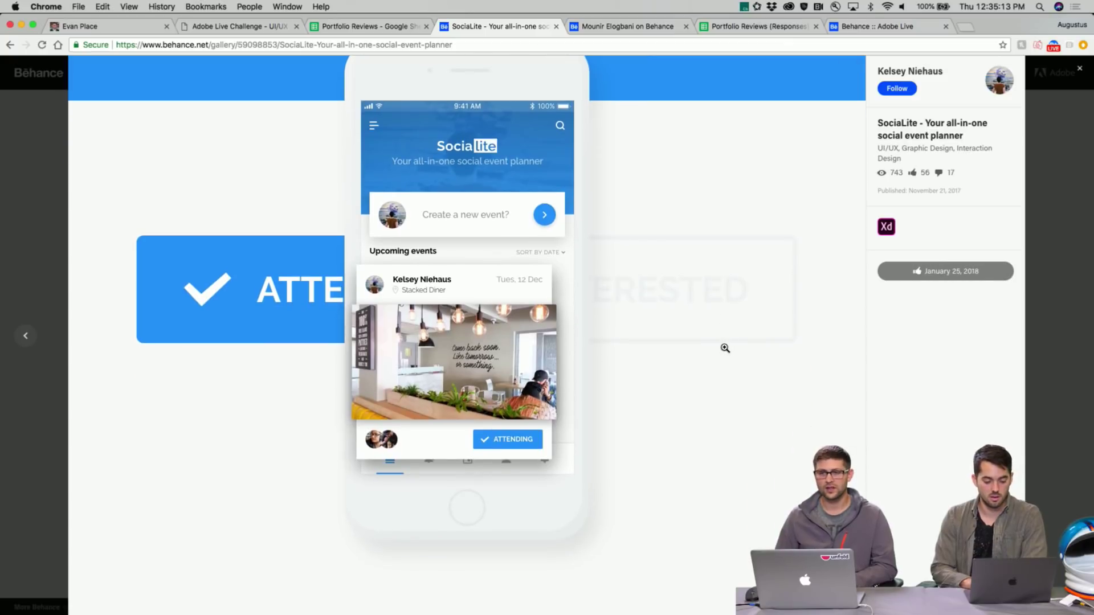
scroll(724, 411, down, 1)
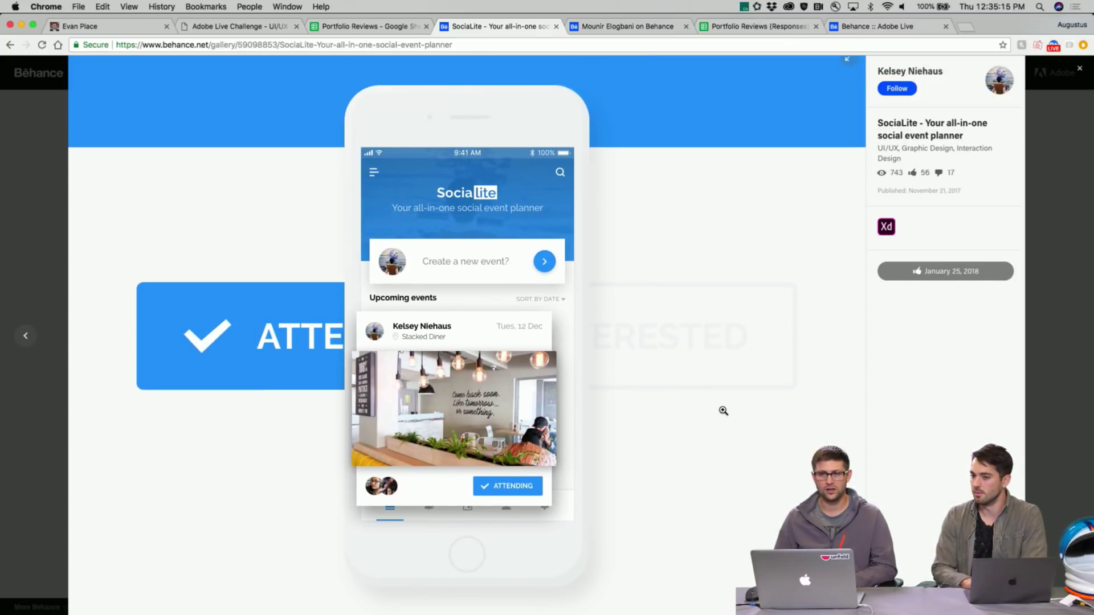
scroll(724, 411, down, 2)
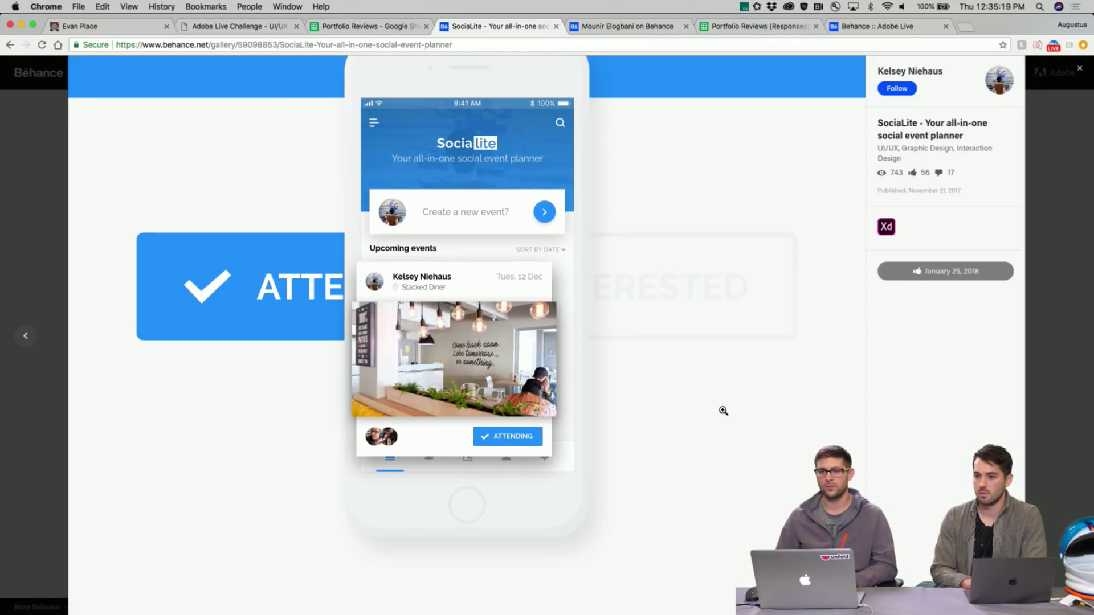
scroll(723, 410, up, 5)
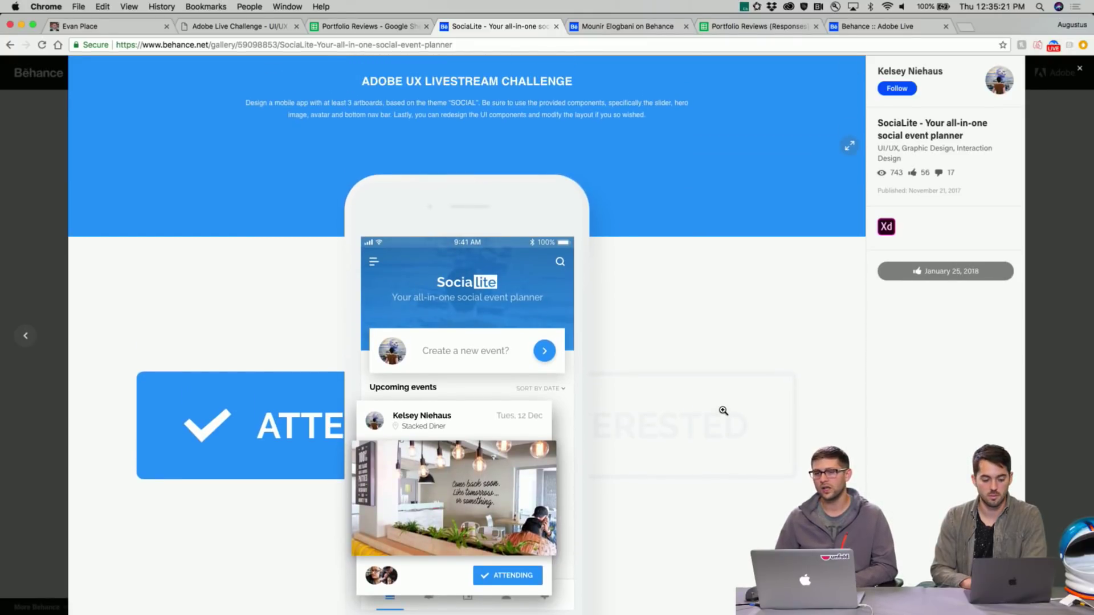
scroll(724, 411, up, 2)
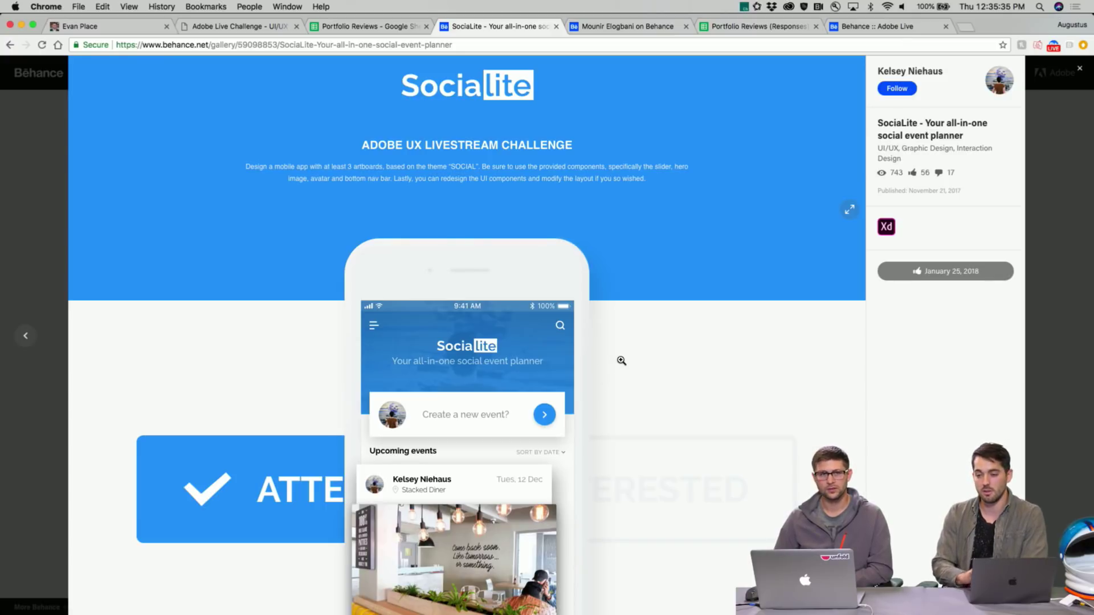
scroll(635, 391, down, 3)
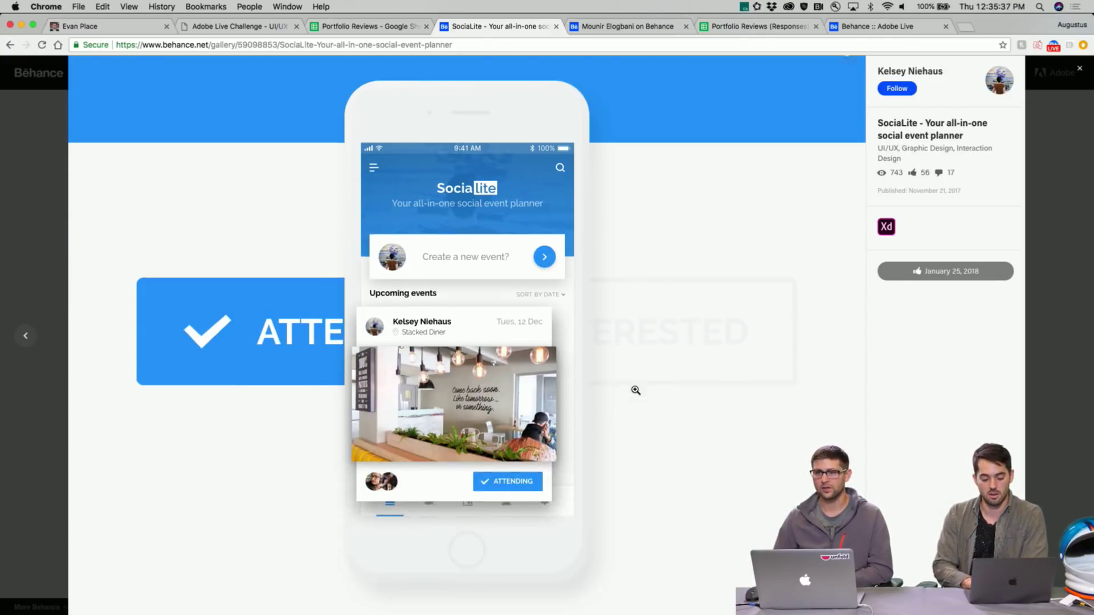
Read the "Create, Send, & Receive Events" description and examine the "You in?" chat mockup below it
scroll(635, 390, down, 8)
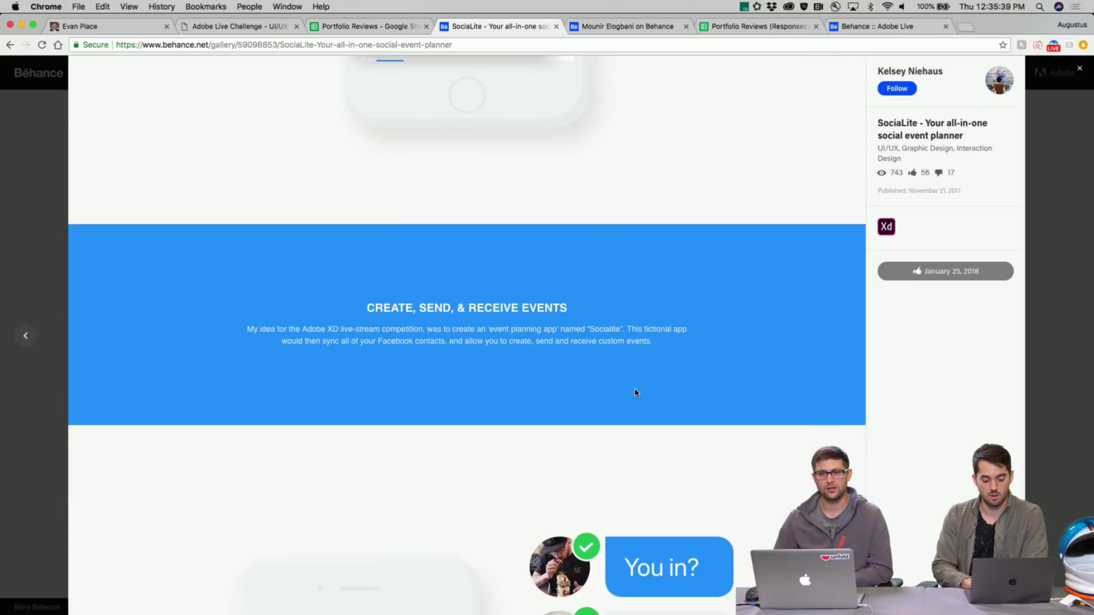
scroll(635, 392, down, 1)
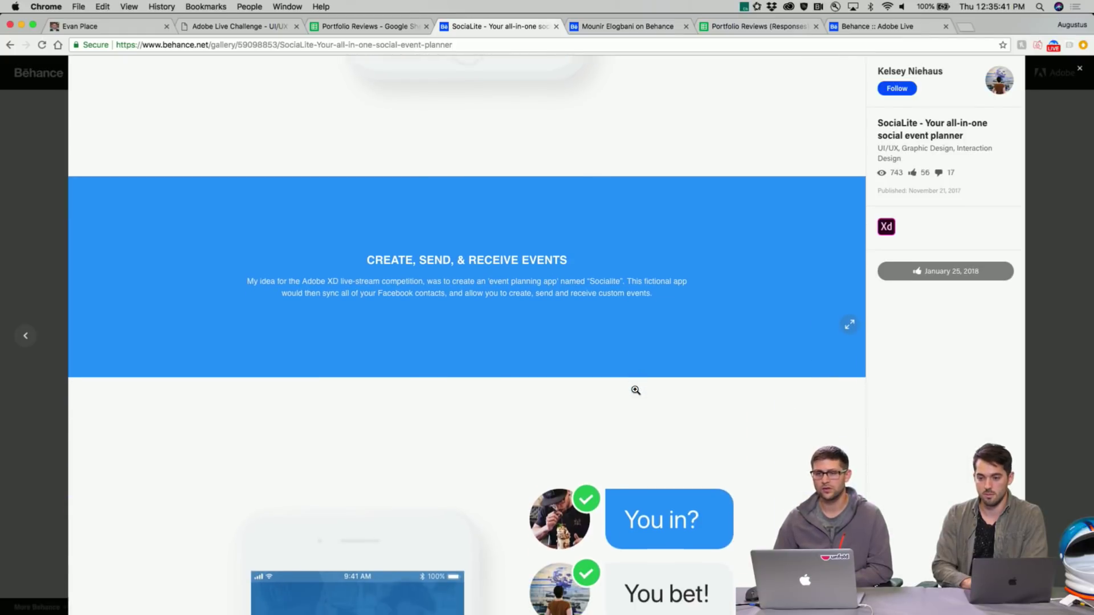
scroll(635, 390, down, 1)
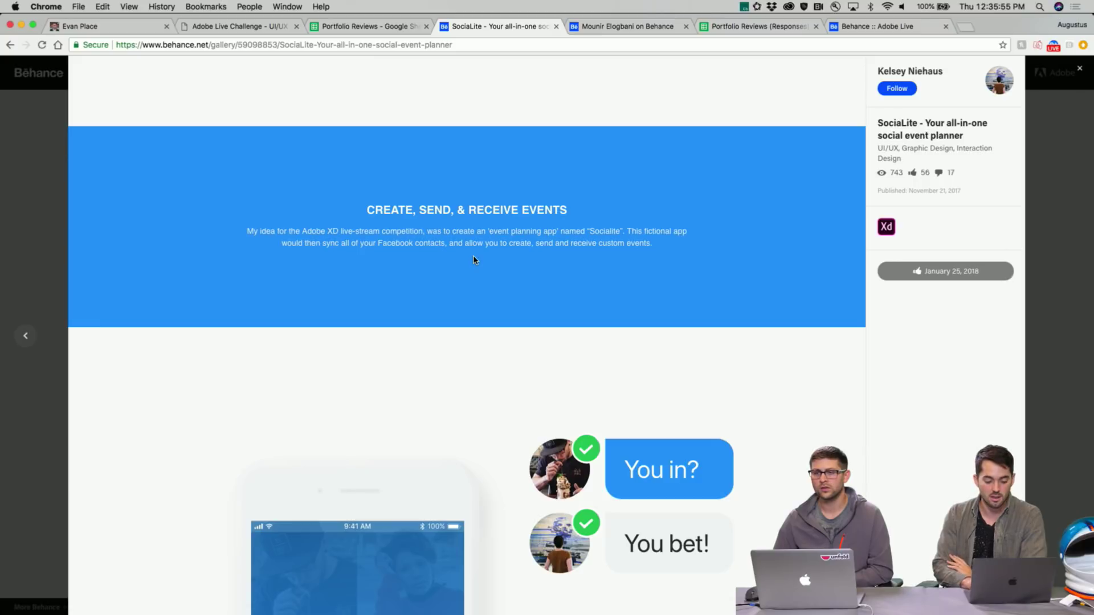
scroll(495, 261, down, 1)
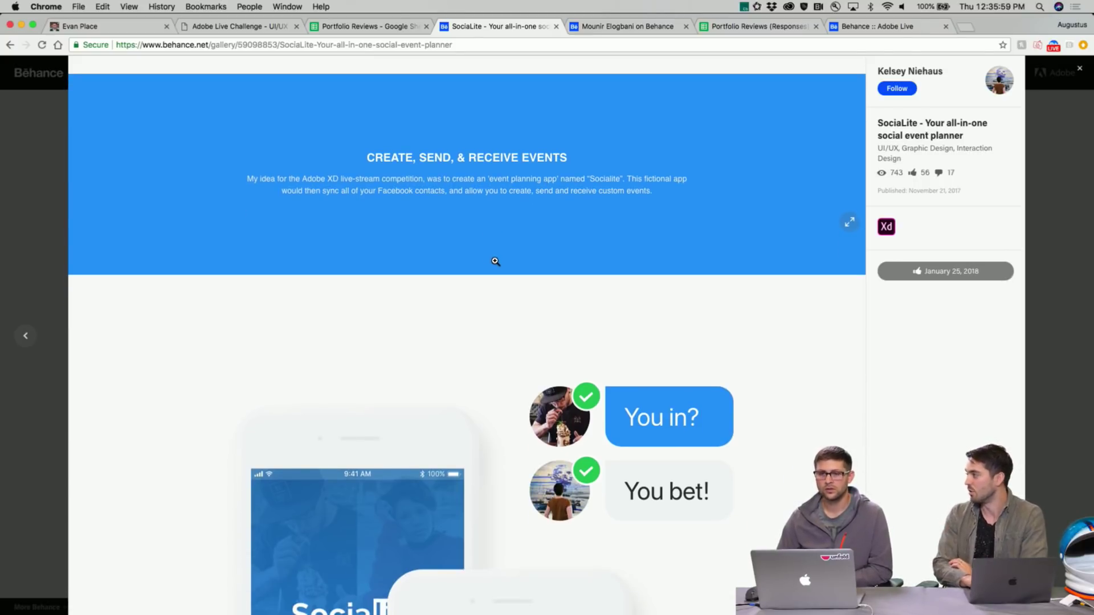
Examine the SociaLite prototype artboard flow below the "You in?" mockup, view it full screen and zoomed in, and close the enlarged view
scroll(495, 261, down, 5)
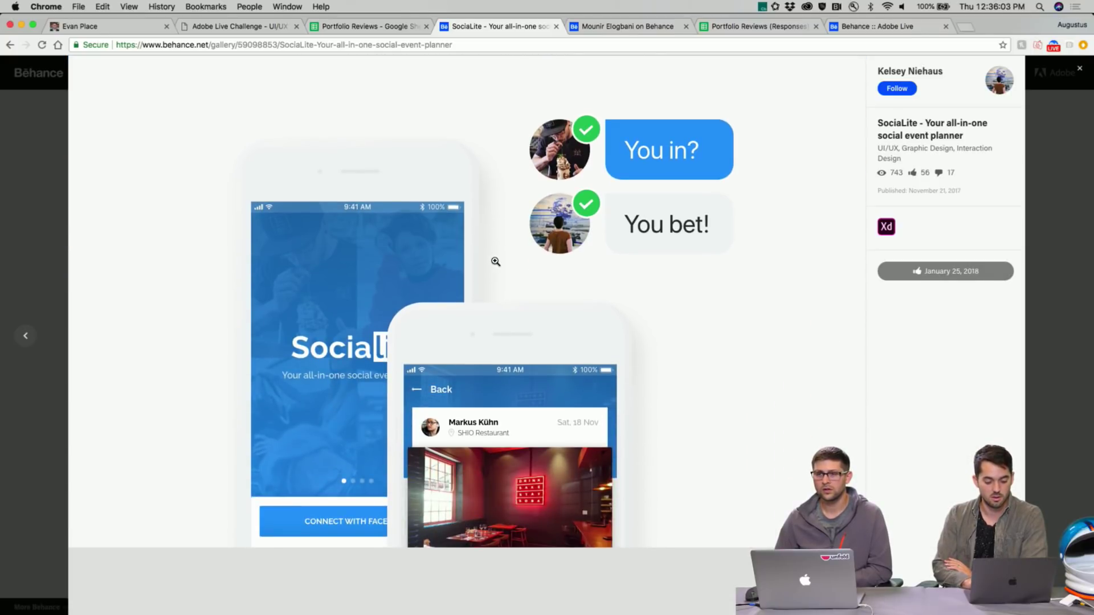
scroll(495, 262, up, 1)
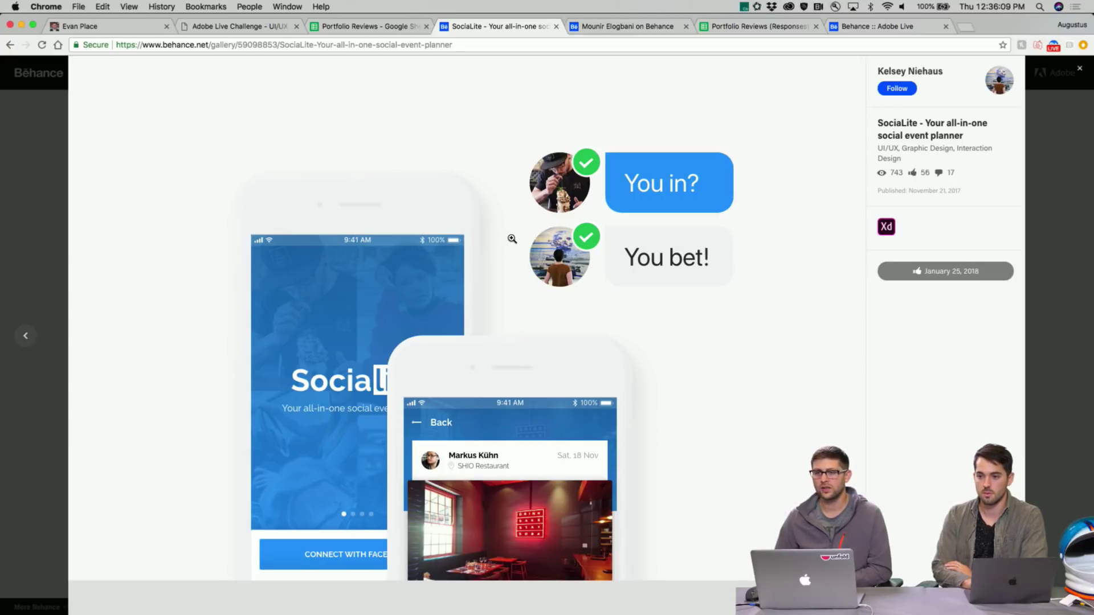
scroll(512, 238, down, 7)
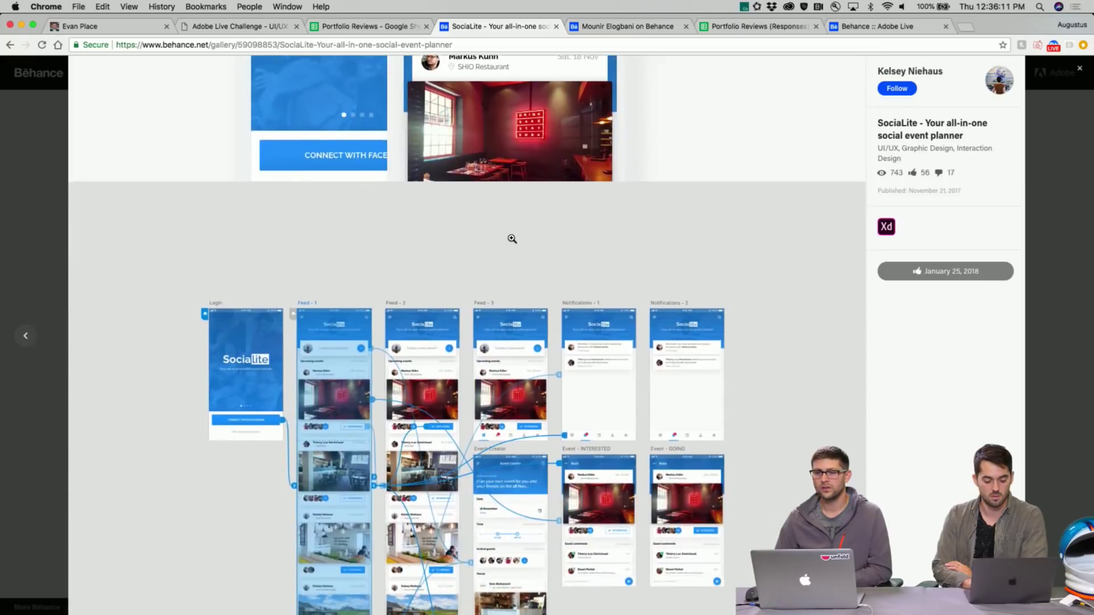
scroll(512, 239, down, 3)
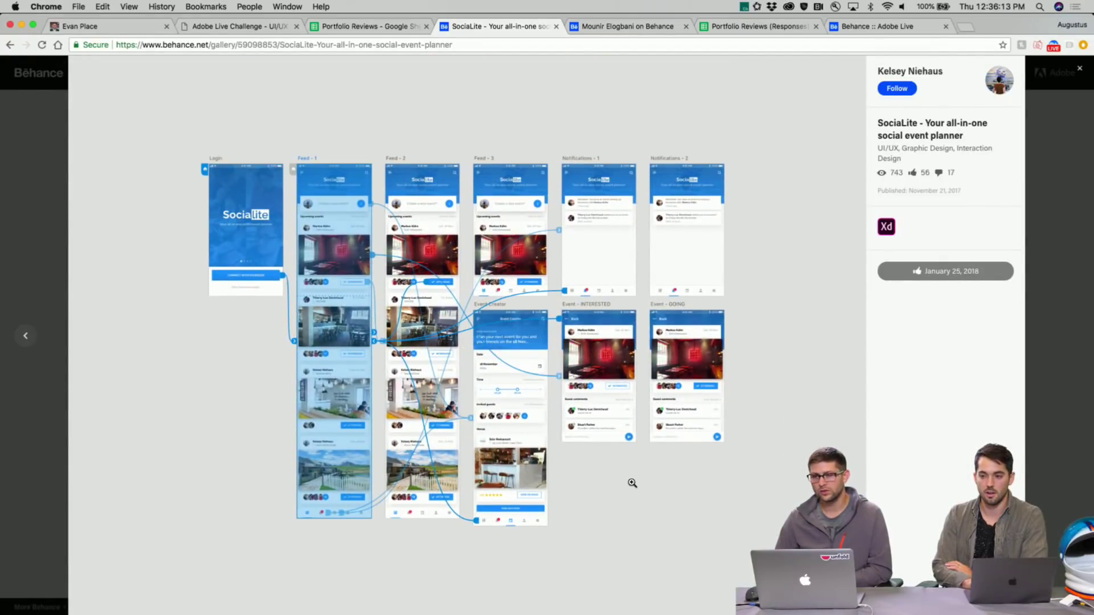
click(649, 486)
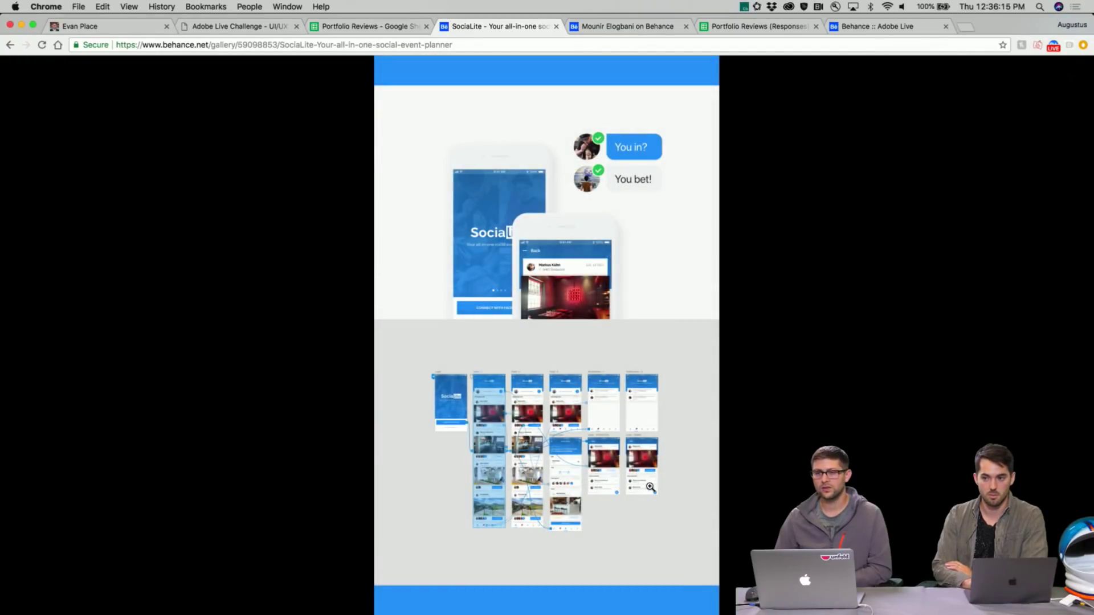
click(590, 442)
scroll(593, 450, down, 10)
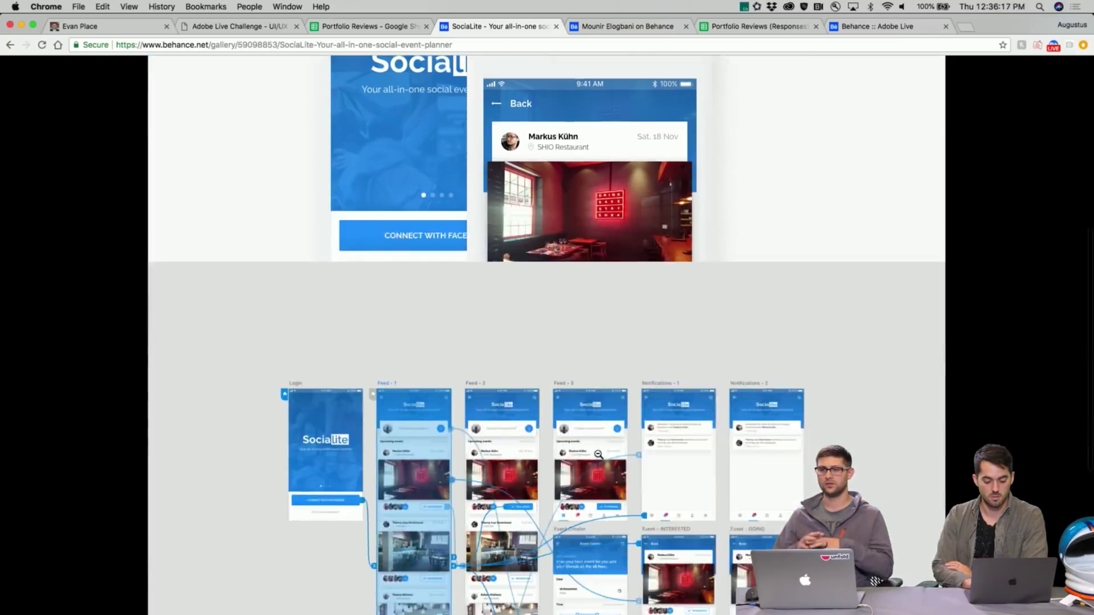
scroll(598, 454, up, 3)
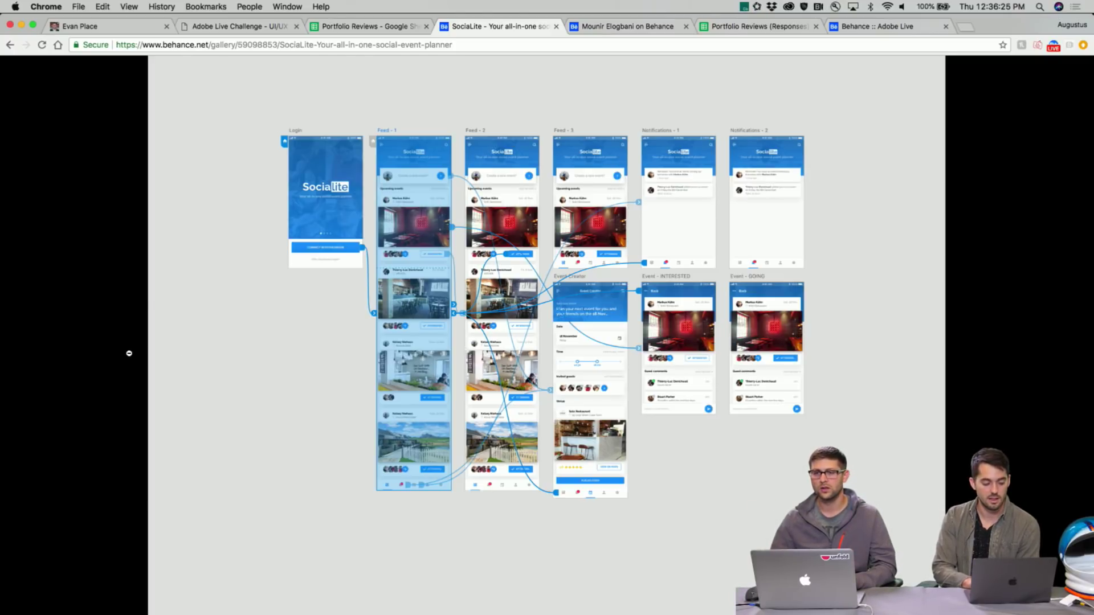
click(88, 343)
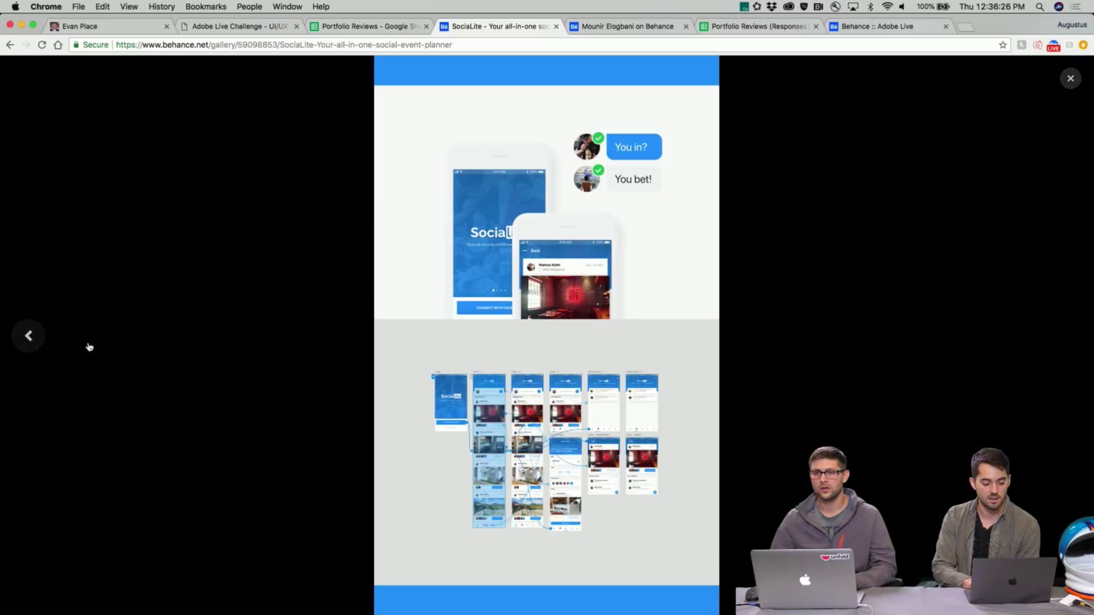
click(1070, 78)
Read the "Timeframe / Development" section and examine the upcoming events feed mockup below it
scroll(614, 382, up, 3)
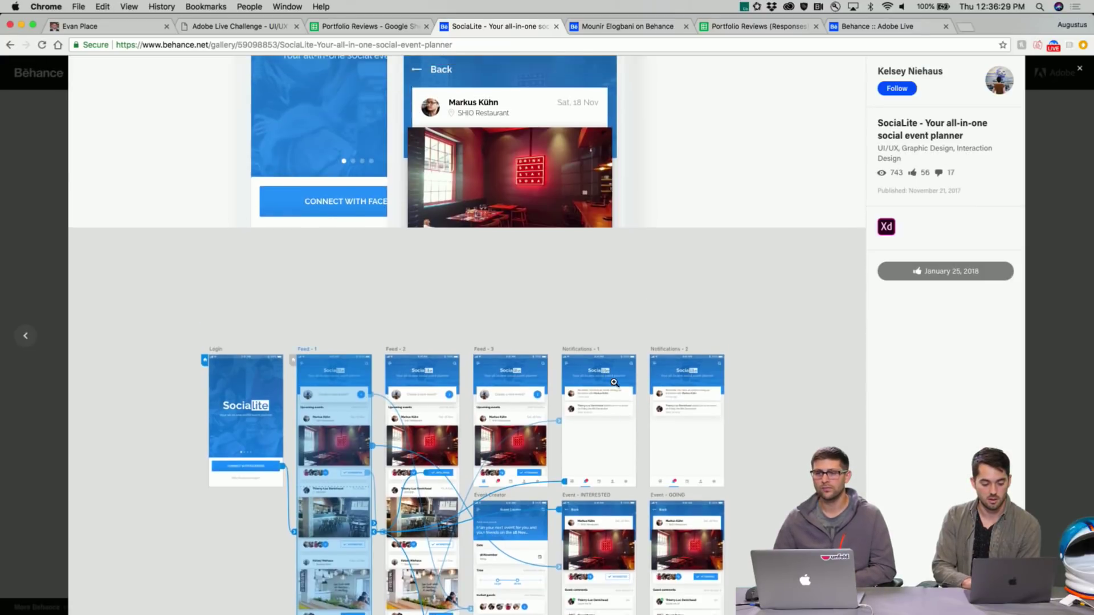
scroll(614, 383, down, 8)
scroll(614, 383, down, 5)
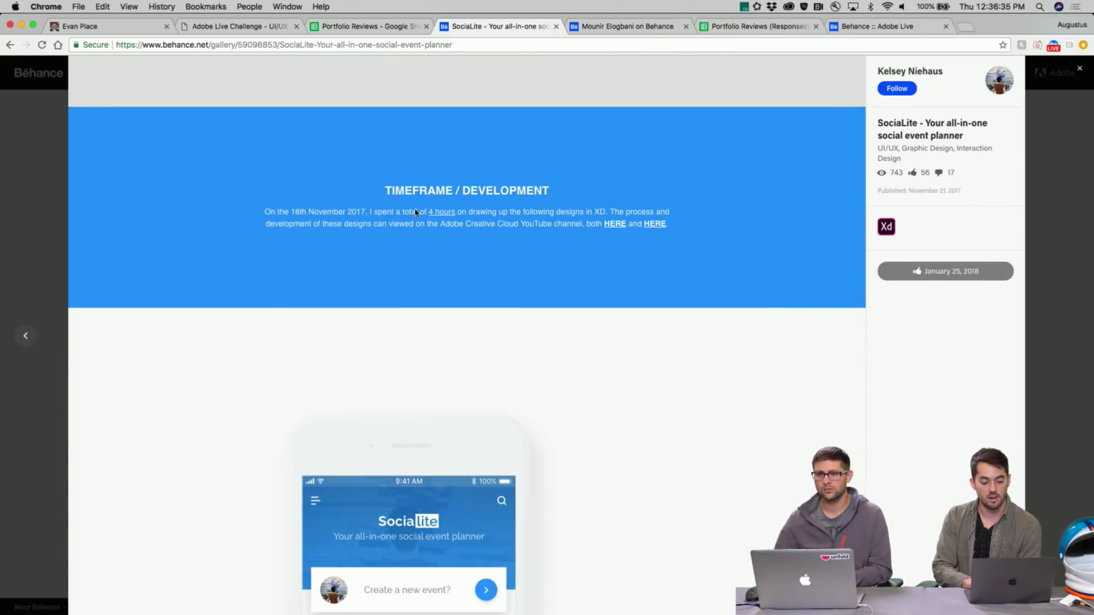
scroll(509, 242, up, 1)
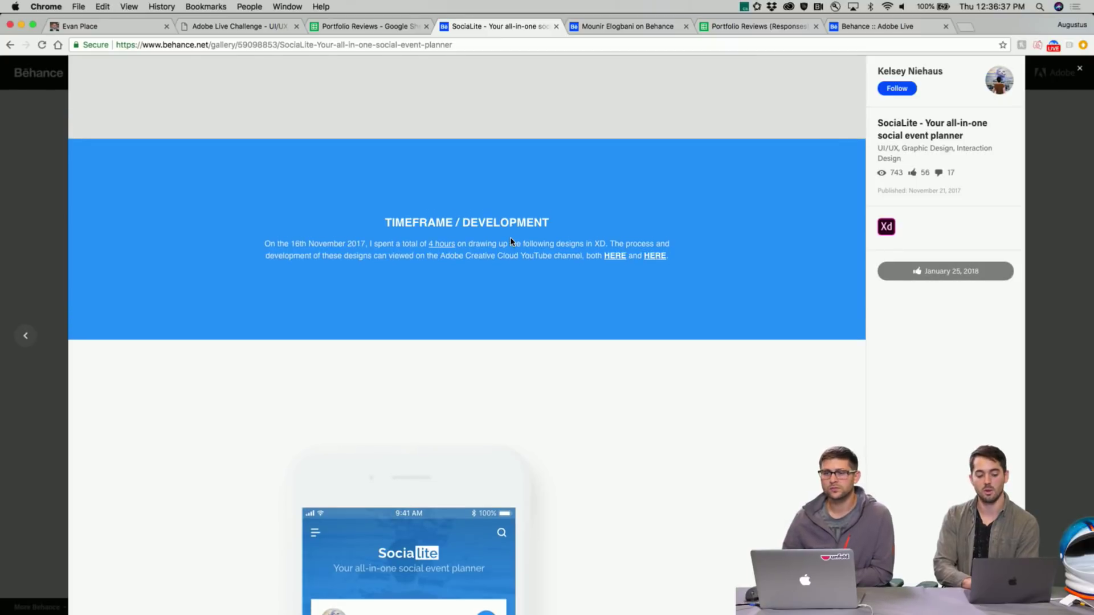
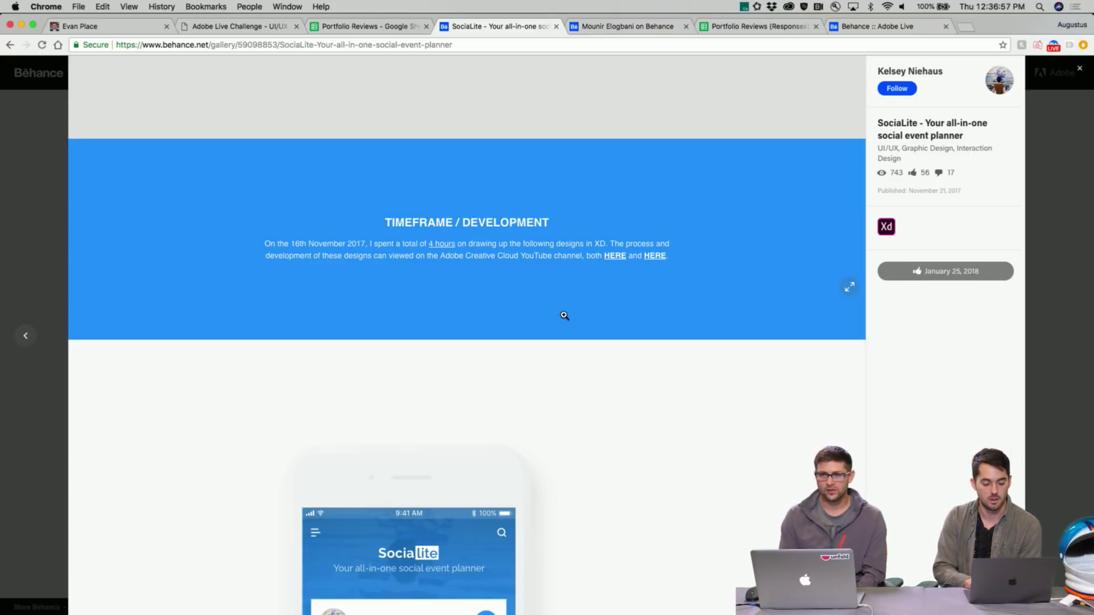
scroll(564, 316, down, 1)
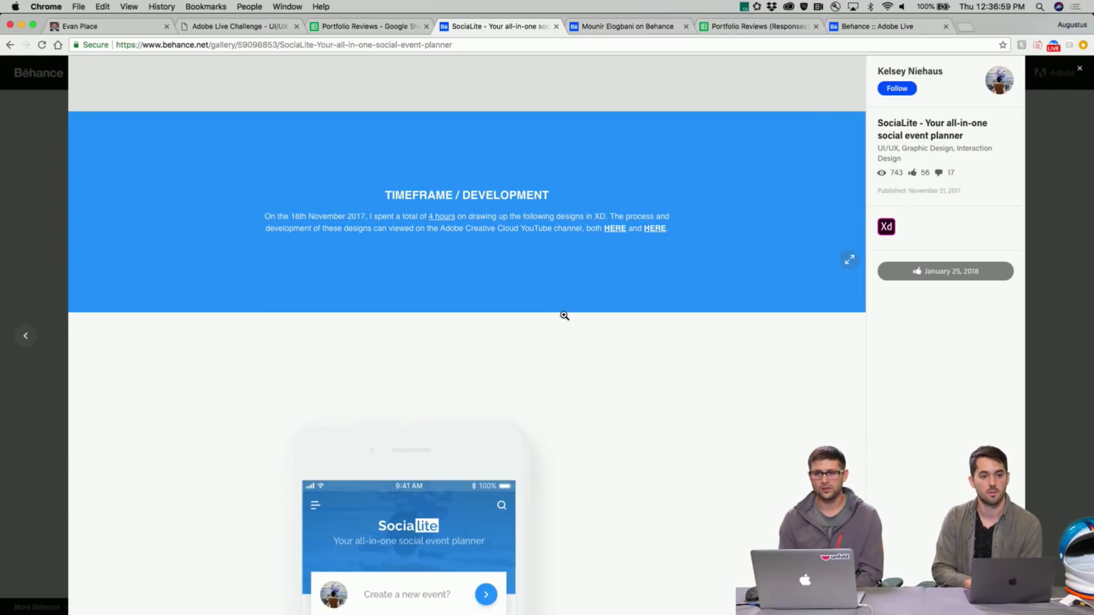
scroll(564, 315, down, 3)
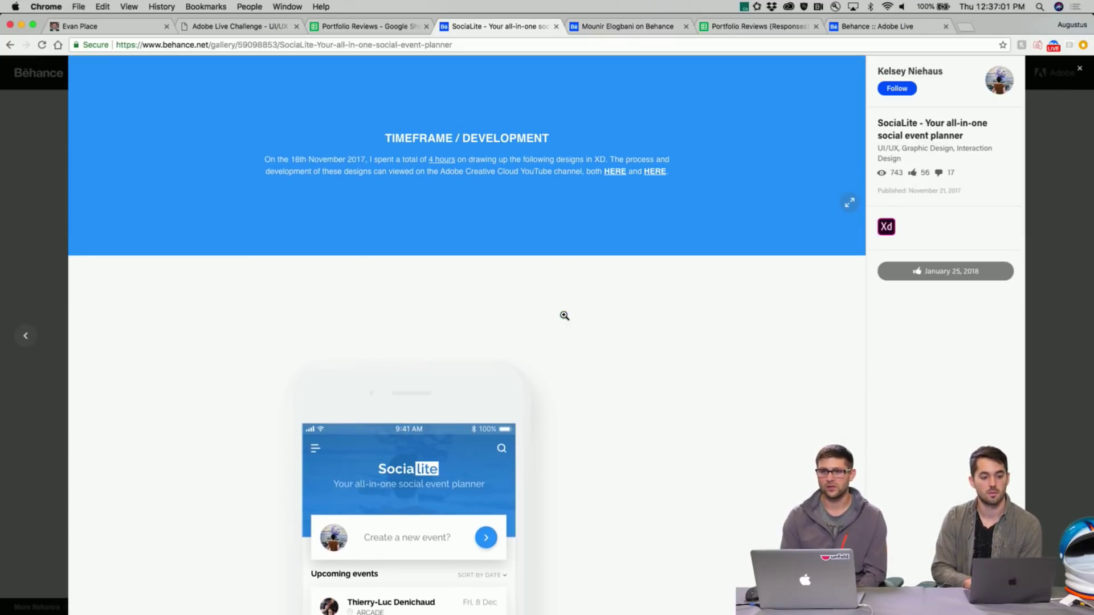
scroll(564, 316, down, 1)
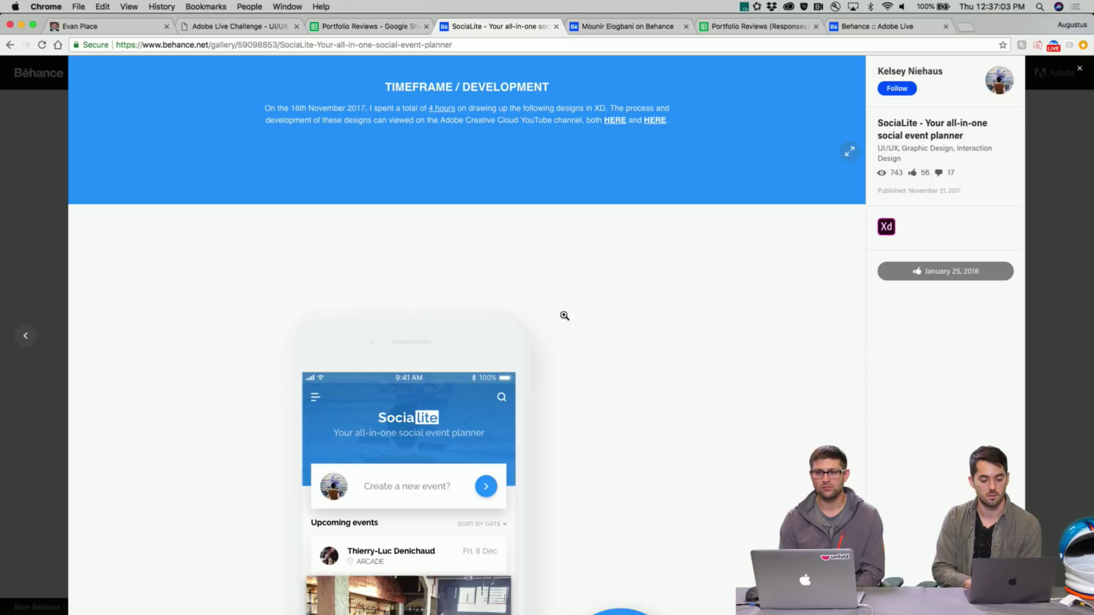
scroll(564, 316, down, 2)
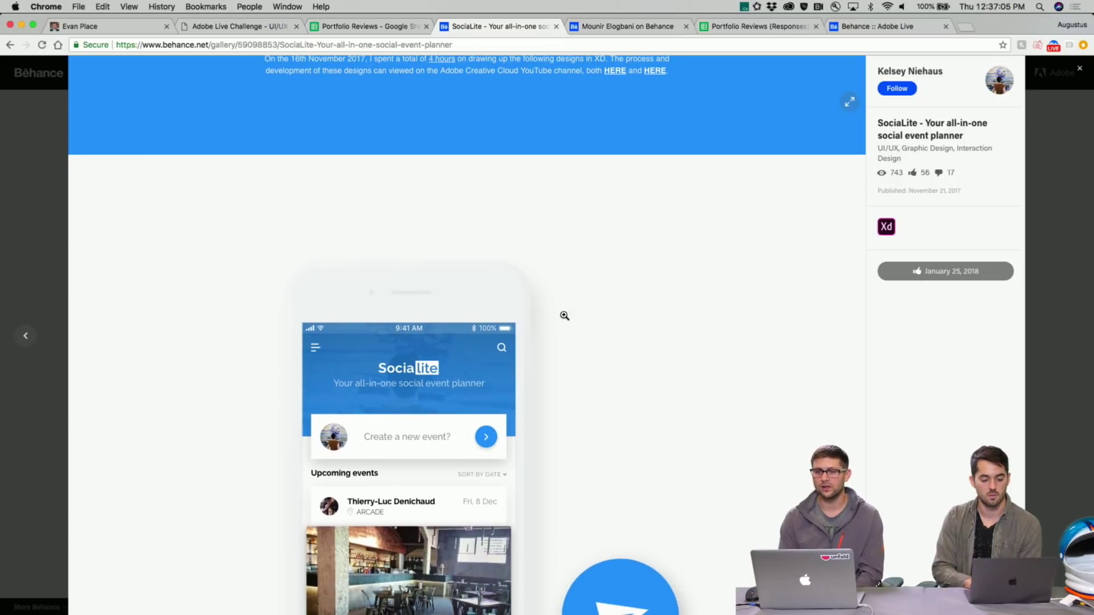
Open the first "HERE" link in the Timeframe / Development text to view the YouTube recording, and close it to return to the project
scroll(564, 316, up, 1)
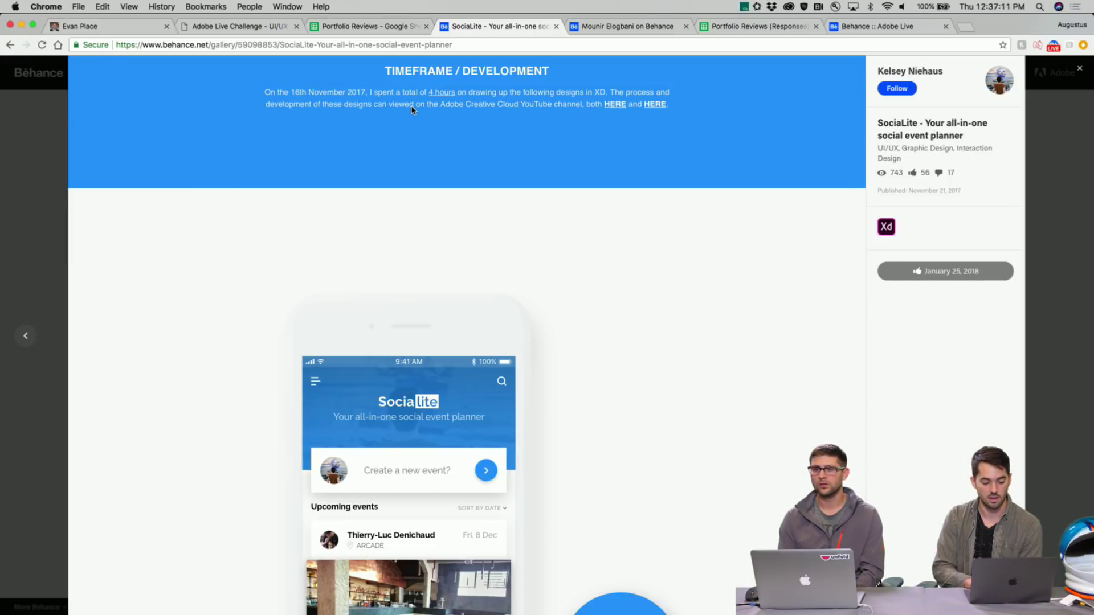
click(613, 104)
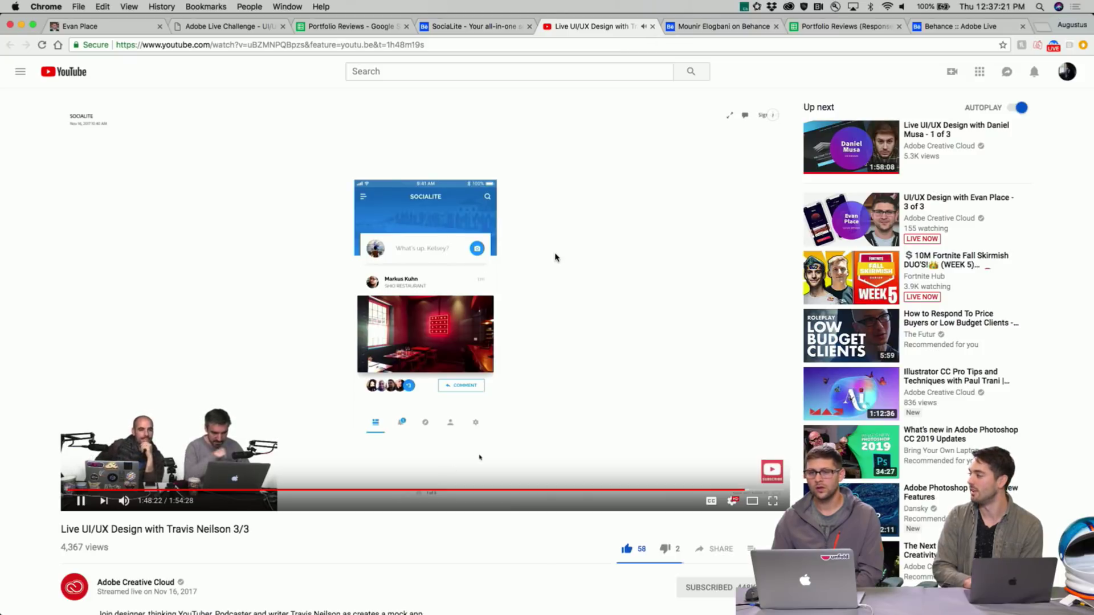
click(652, 27)
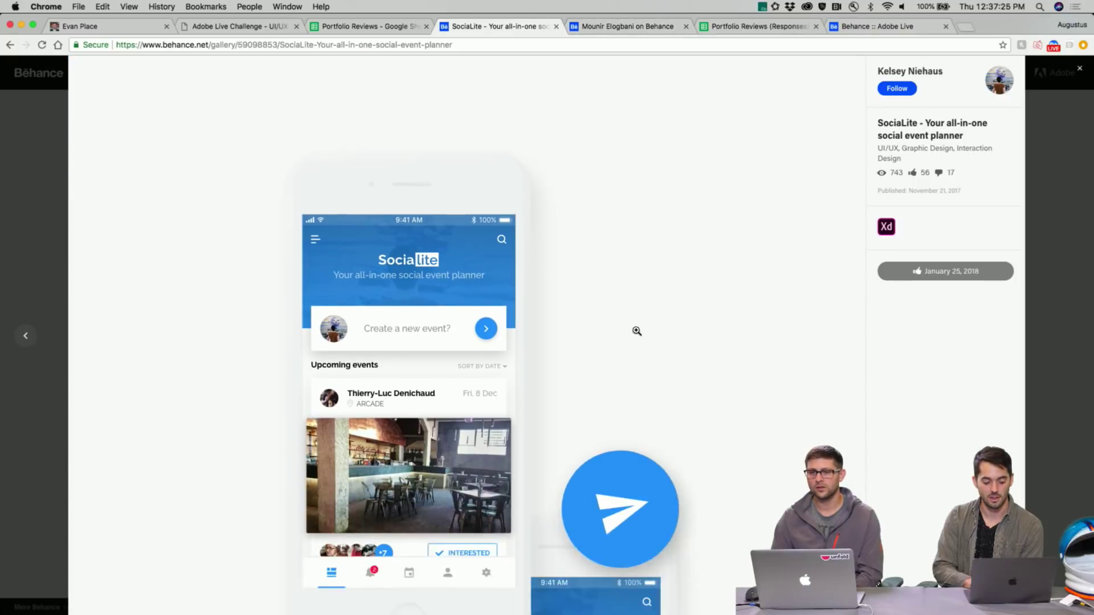
Examine the event feed, notifications and Event Creator phone mockups through to the "Thanks for watching!" banner
scroll(637, 331, down, 5)
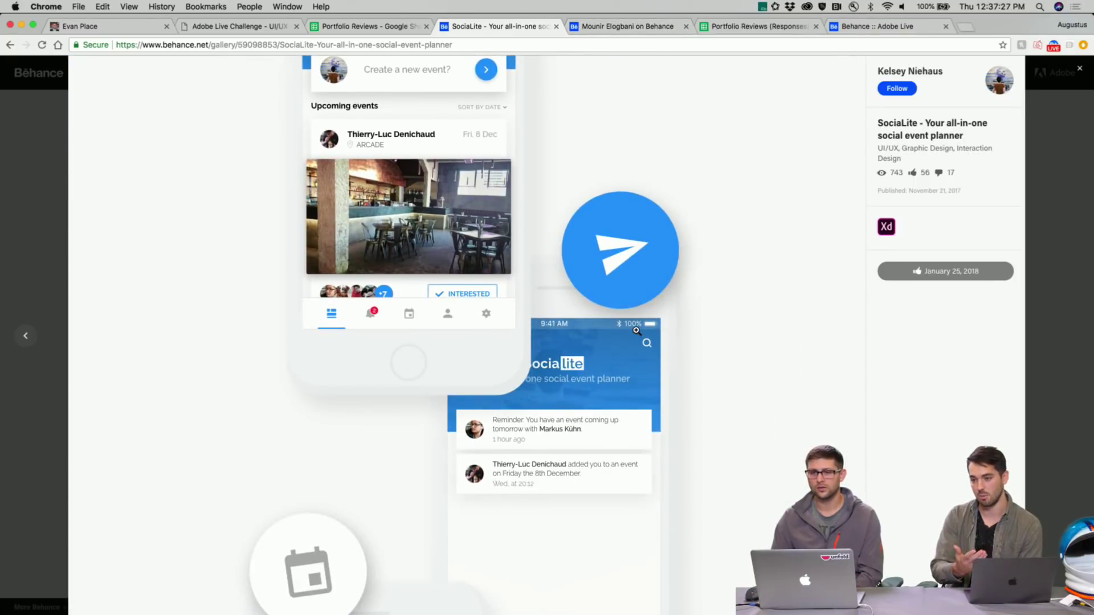
scroll(636, 331, down, 1)
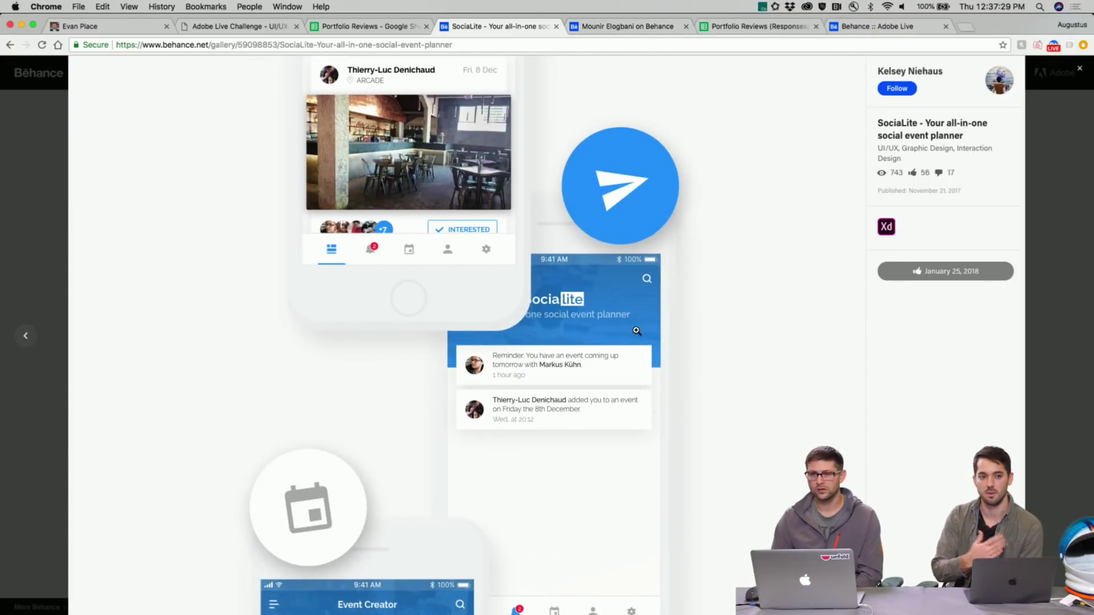
scroll(636, 331, down, 4)
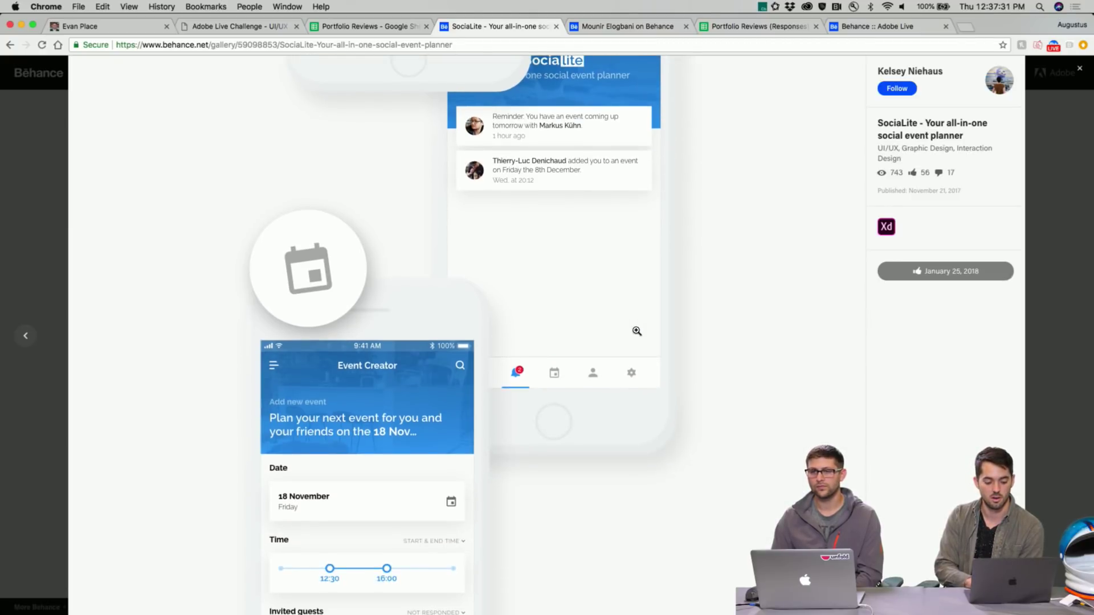
scroll(636, 330, up, 4)
scroll(636, 331, down, 3)
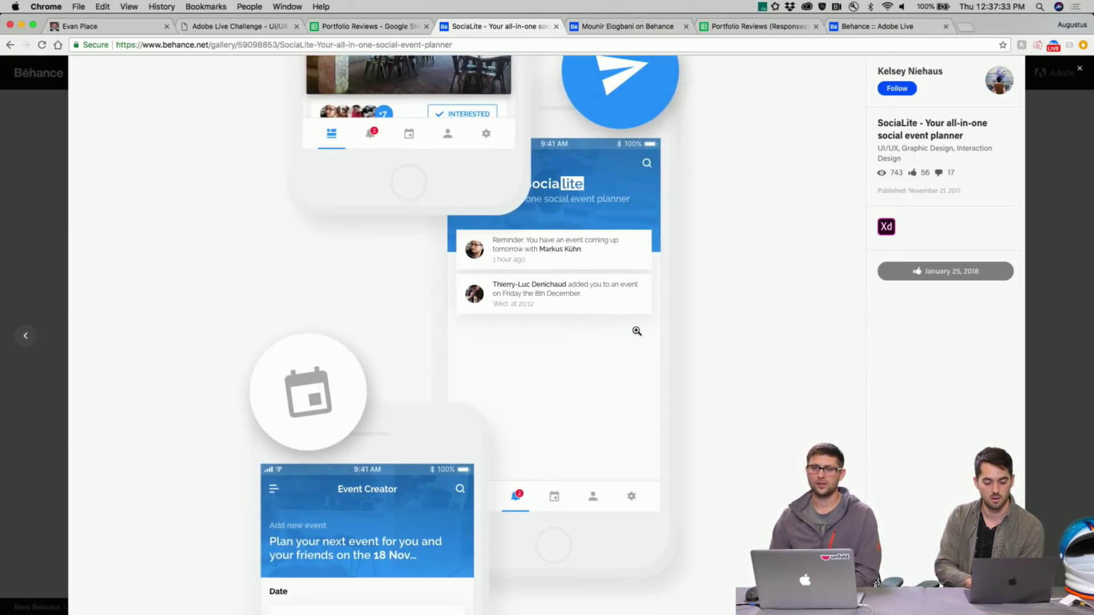
scroll(636, 331, down, 3)
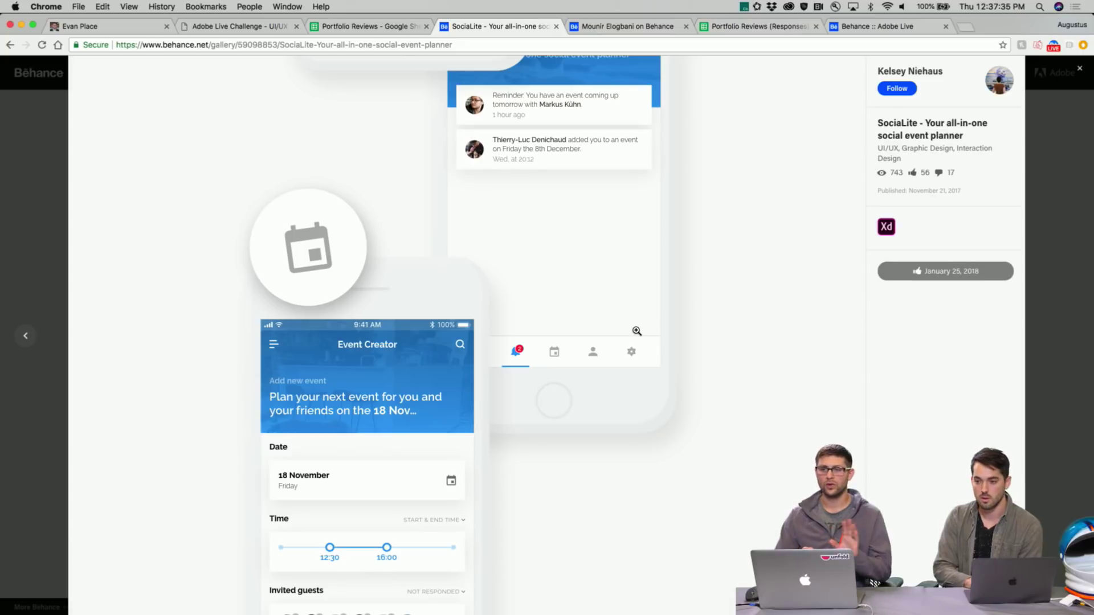
scroll(637, 331, down, 4)
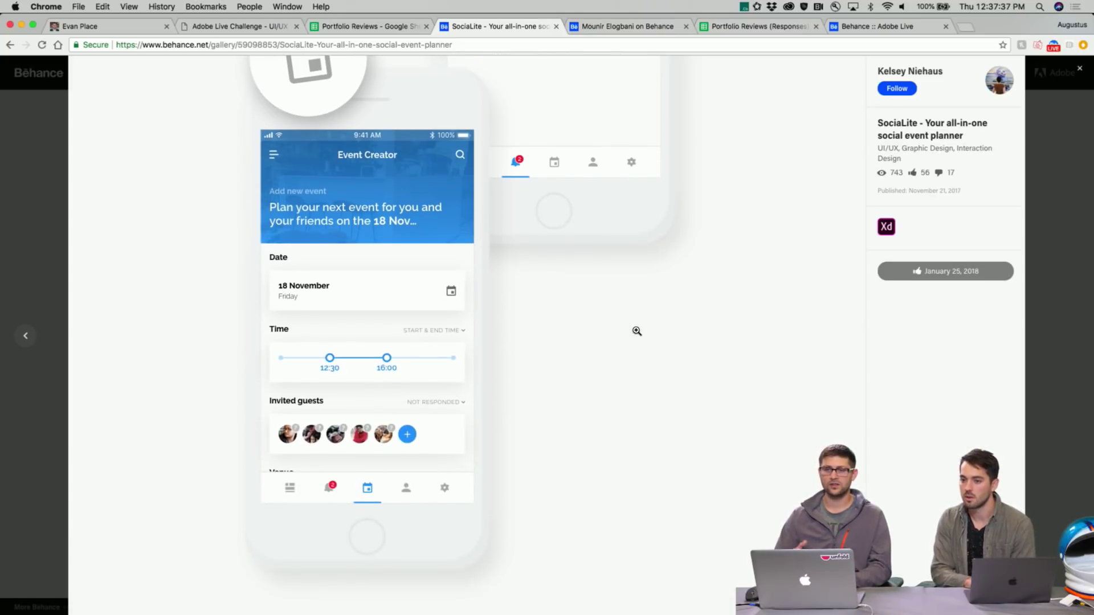
scroll(636, 331, down, 5)
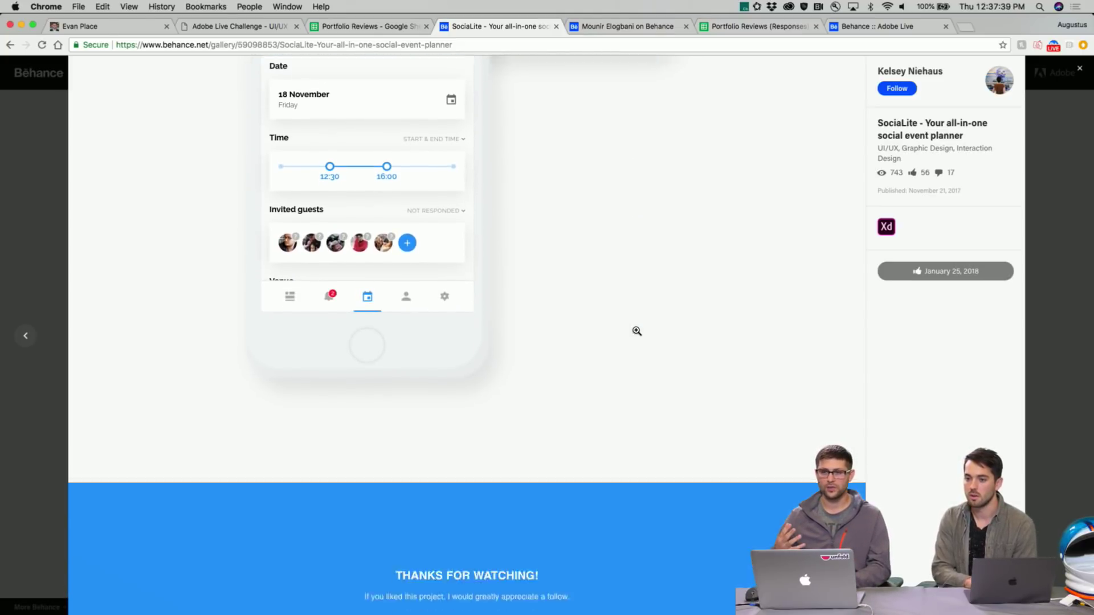
scroll(637, 331, down, 2)
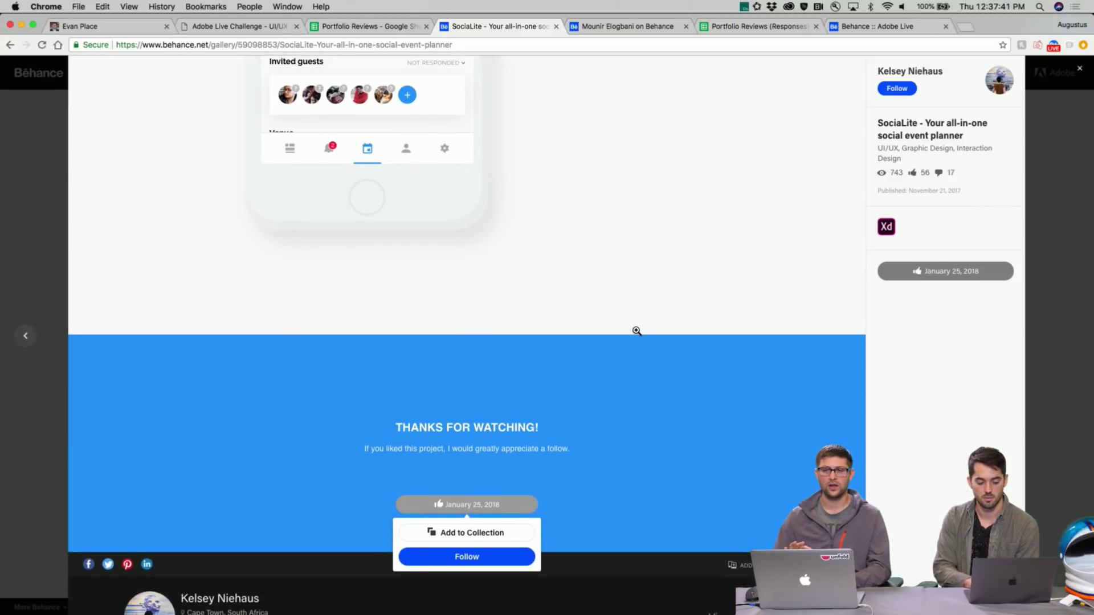
Post the comment "Great job!! Super impressed!" on the SociaLite project
scroll(636, 333, down, 4)
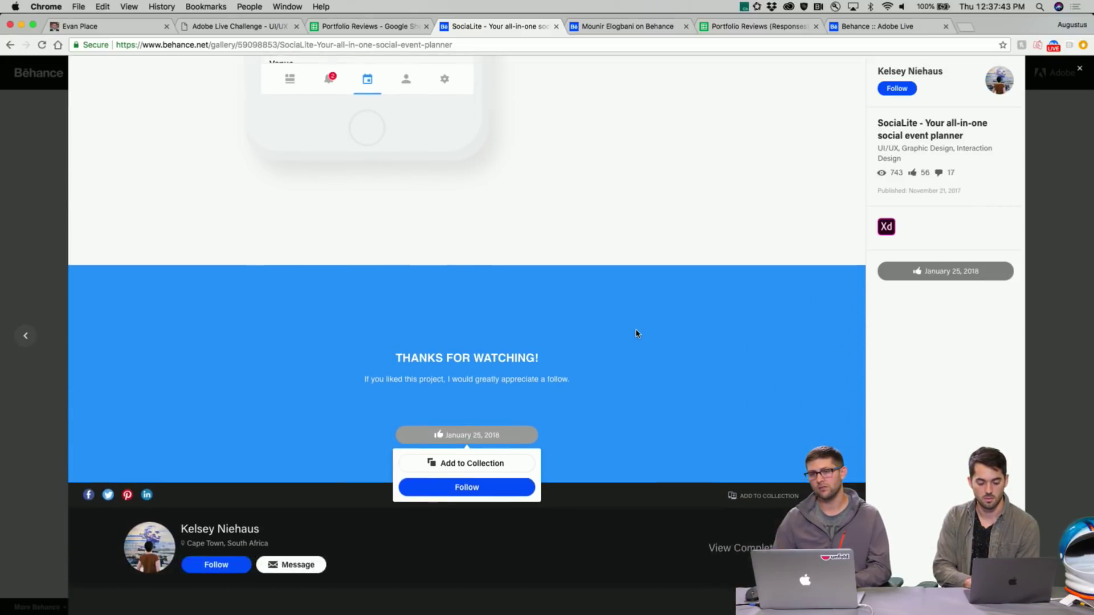
scroll(637, 333, down, 10)
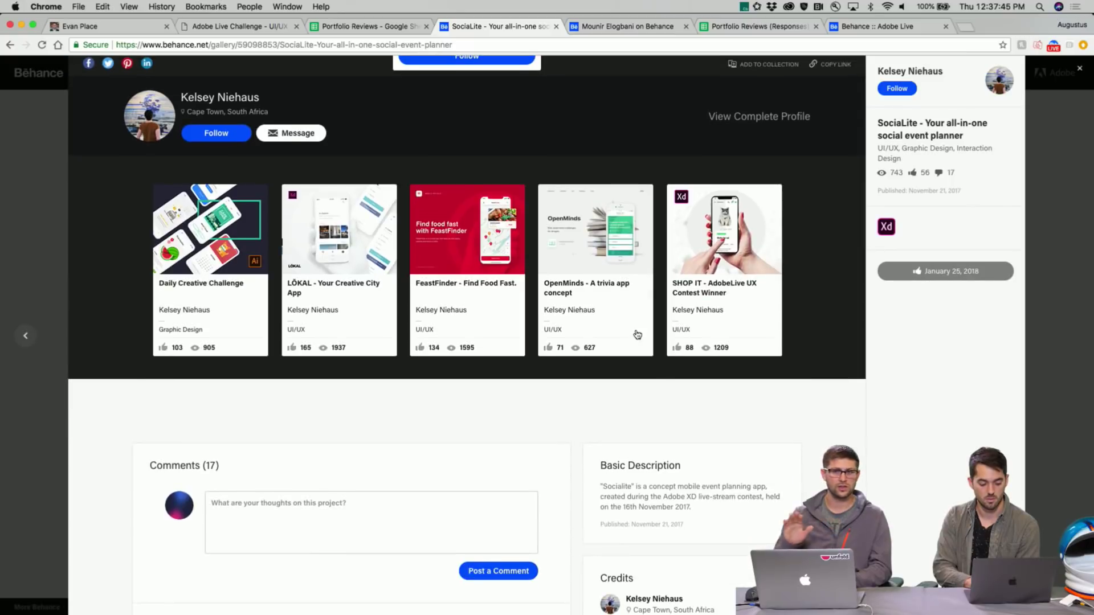
scroll(636, 334, down, 5)
scroll(635, 332, up, 4)
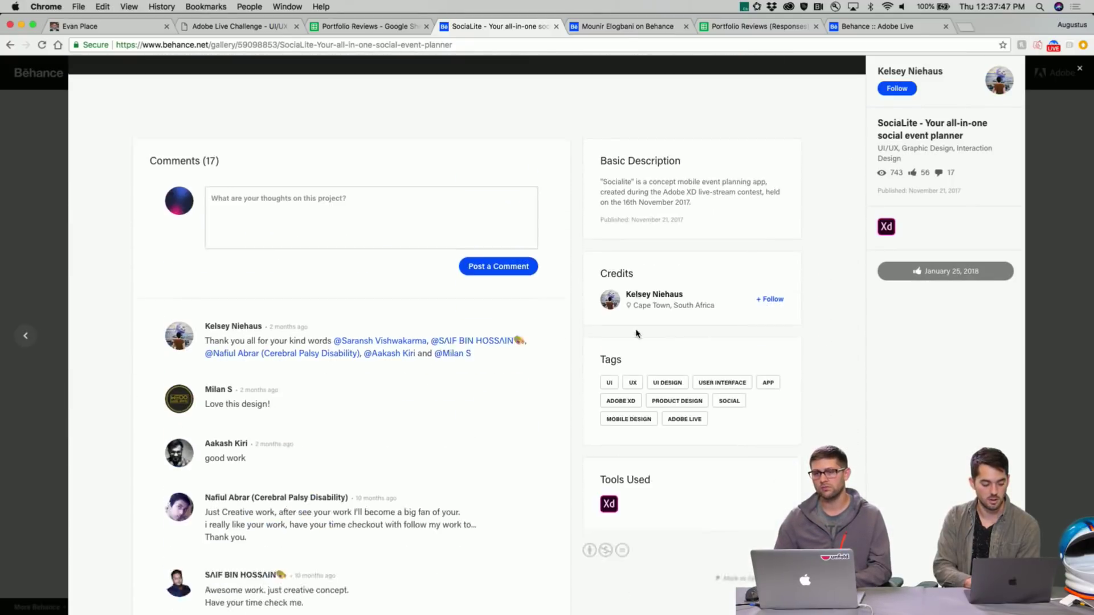
click(422, 266)
text(Great job!! Super impressed!)
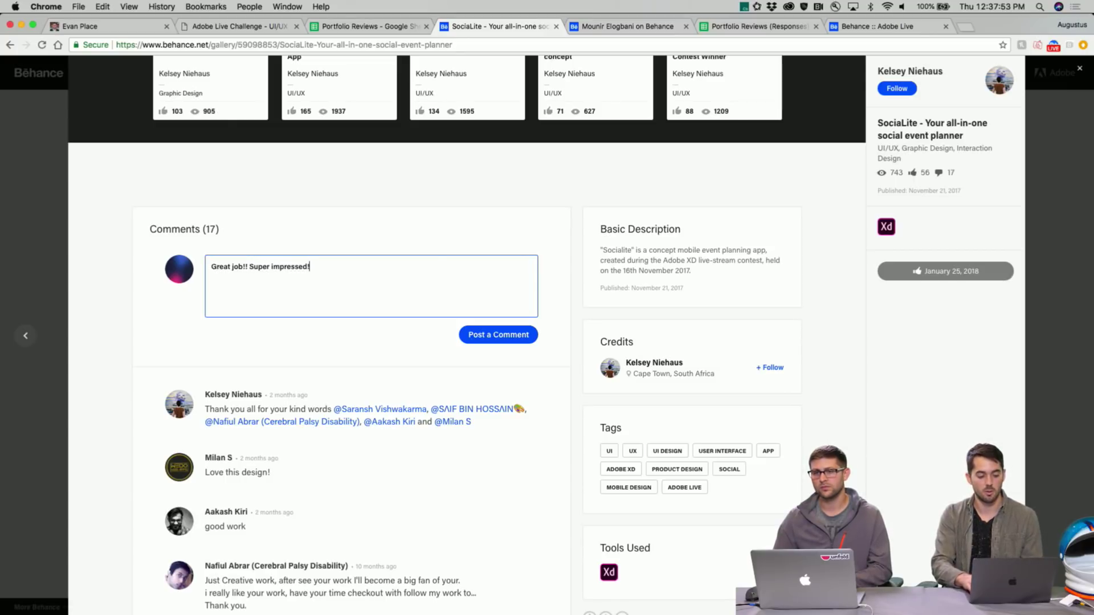
click(508, 339)
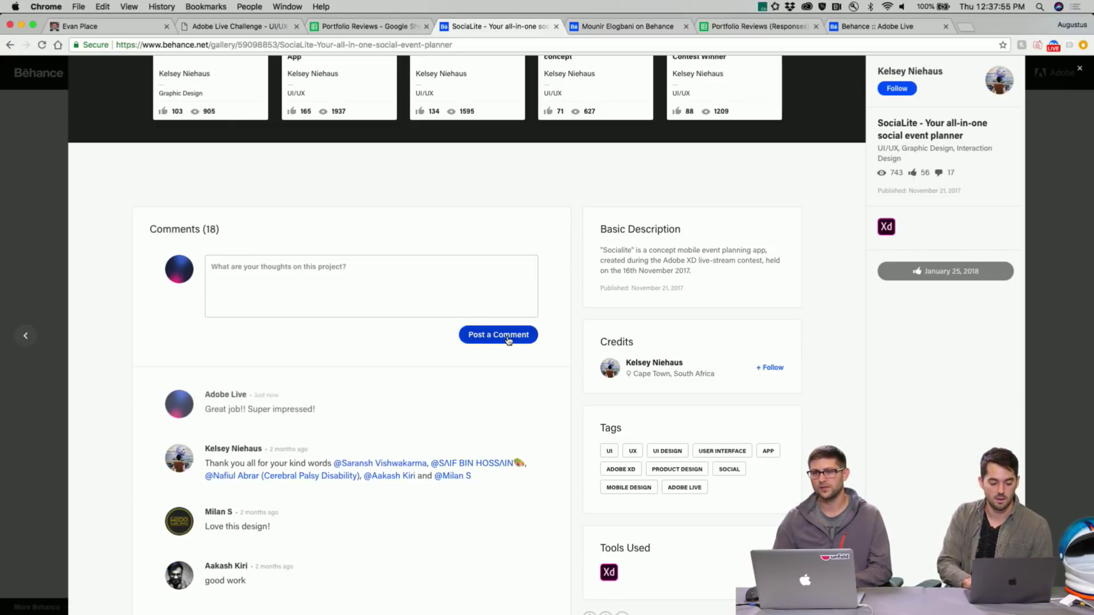
Return to the Event Creator and notifications mockups and look them over again
scroll(508, 338, up, 15)
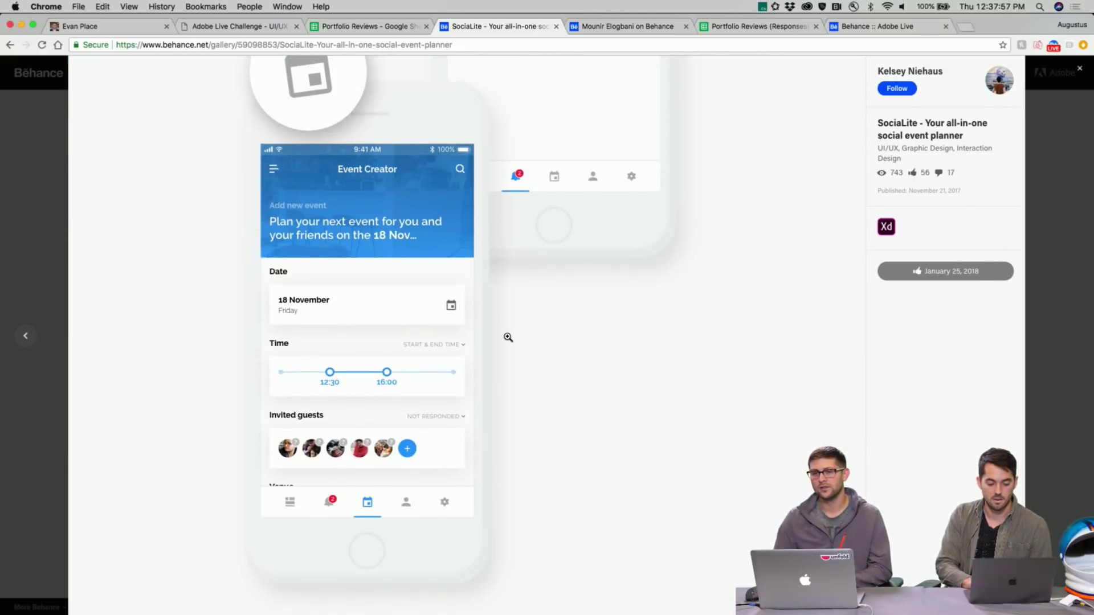
scroll(508, 338, up, 8)
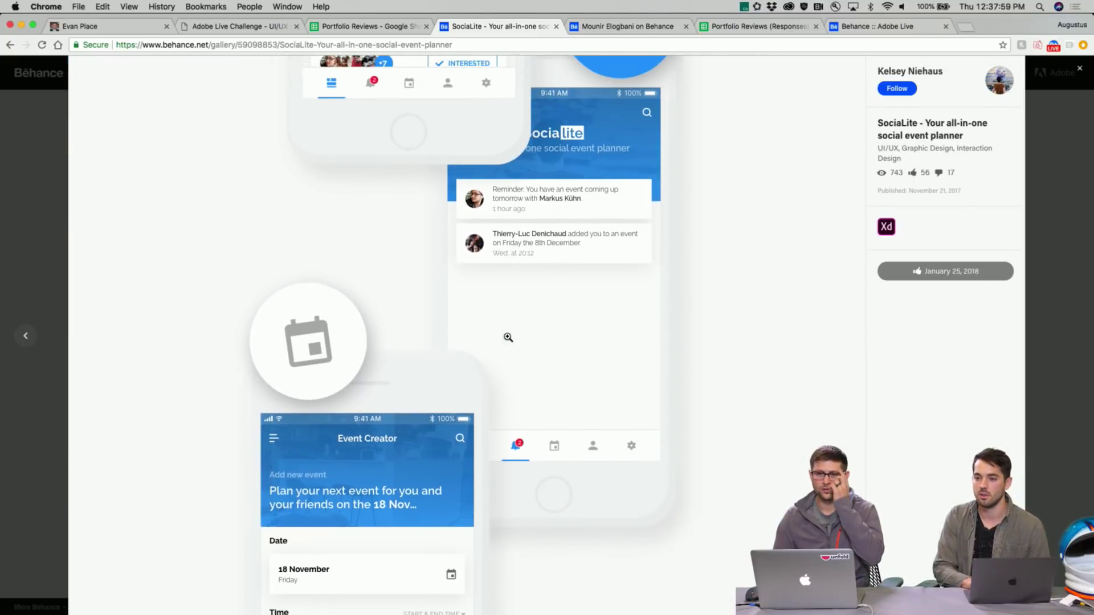
scroll(508, 338, up, 5)
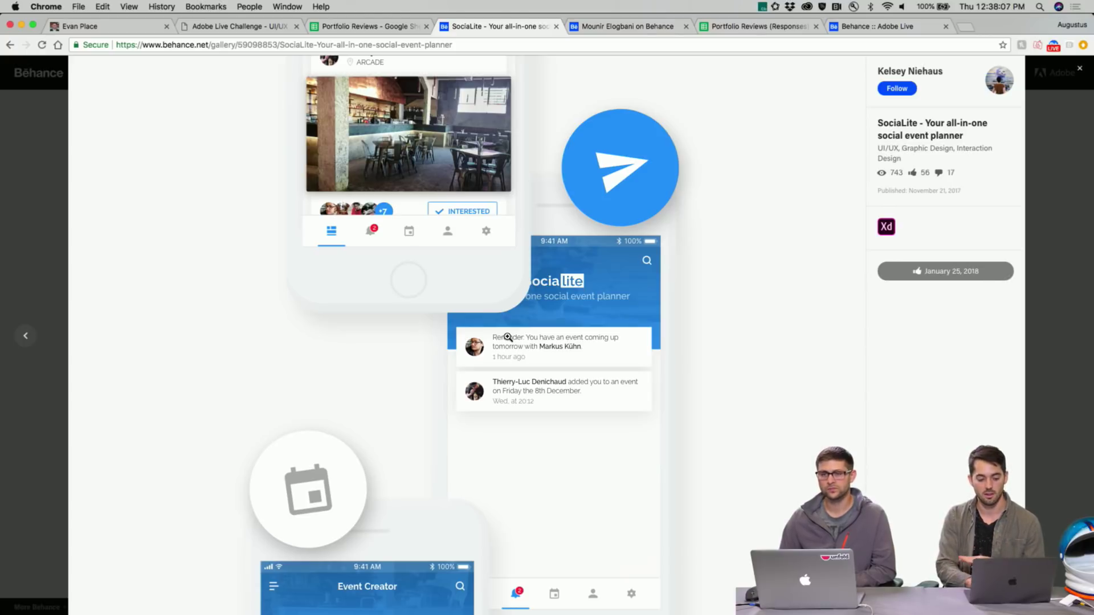
Look back over the SociaLite mockups and prototype flow up to the header, and close the project to return to the designer's profile
scroll(626, 340, up, 1)
scroll(626, 341, up, 5)
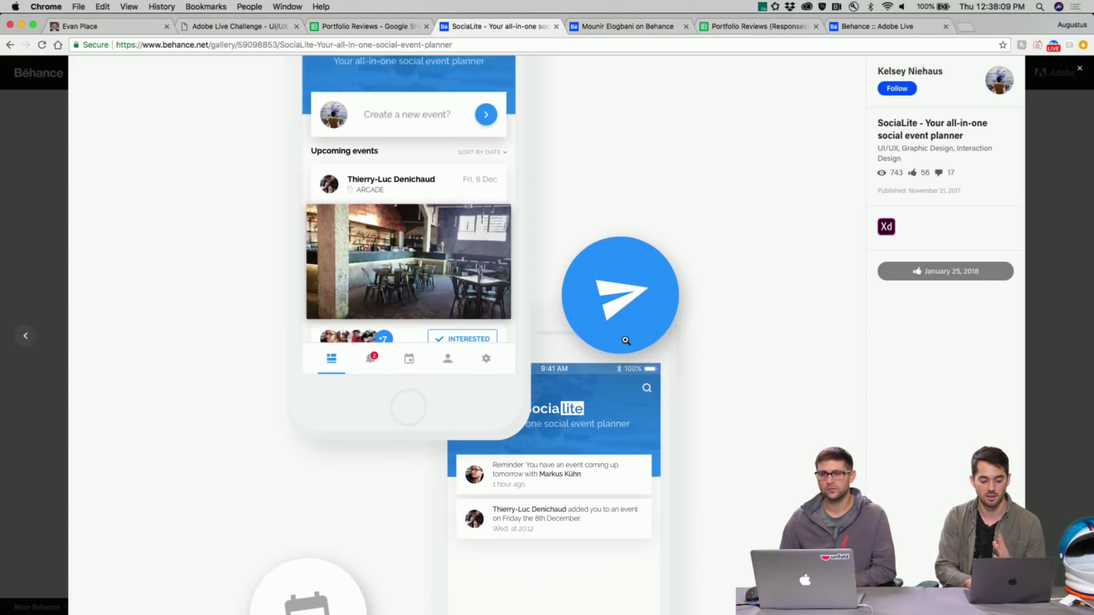
scroll(626, 341, up, 2)
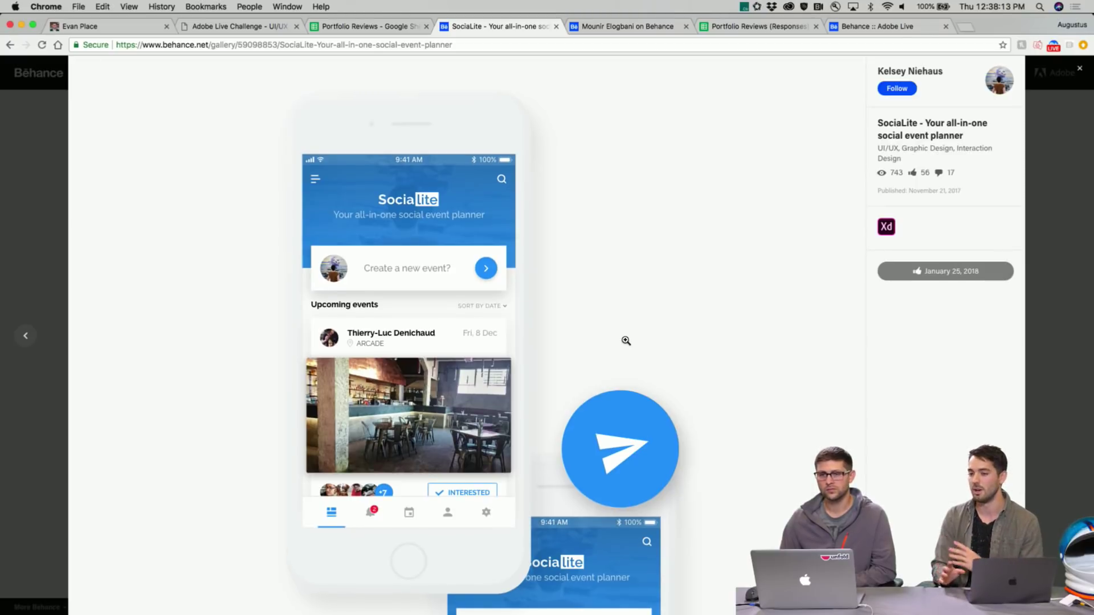
scroll(626, 340, up, 15)
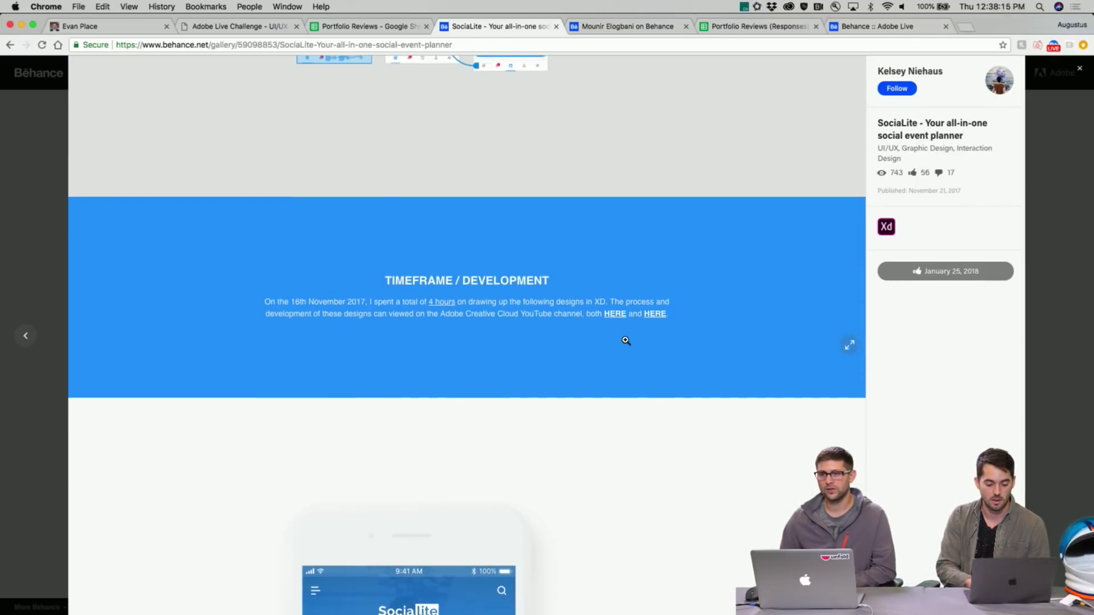
scroll(625, 341, up, 15)
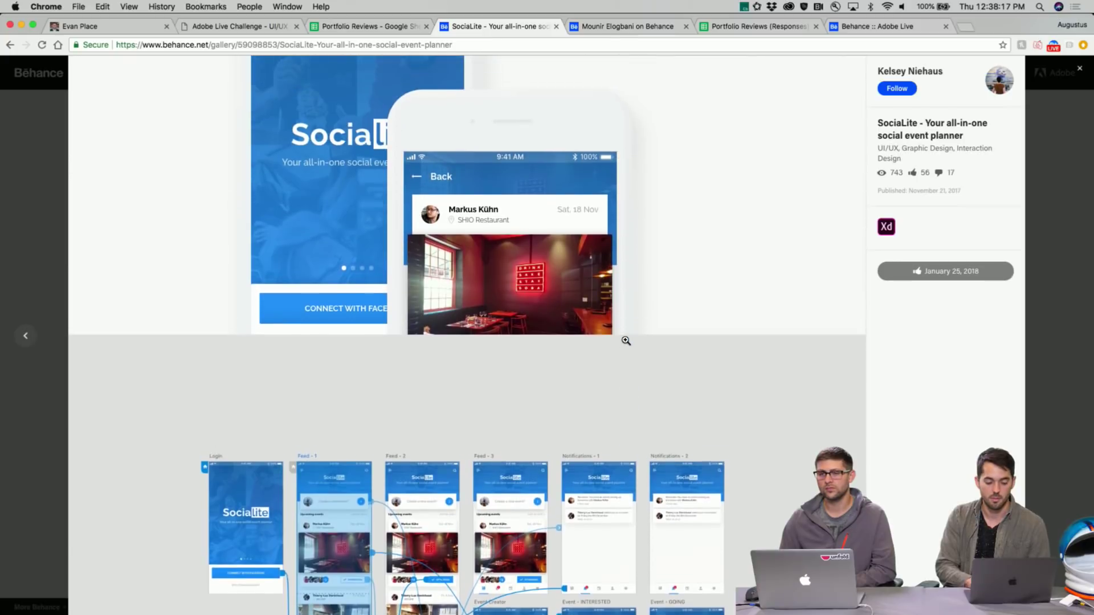
scroll(625, 341, up, 15)
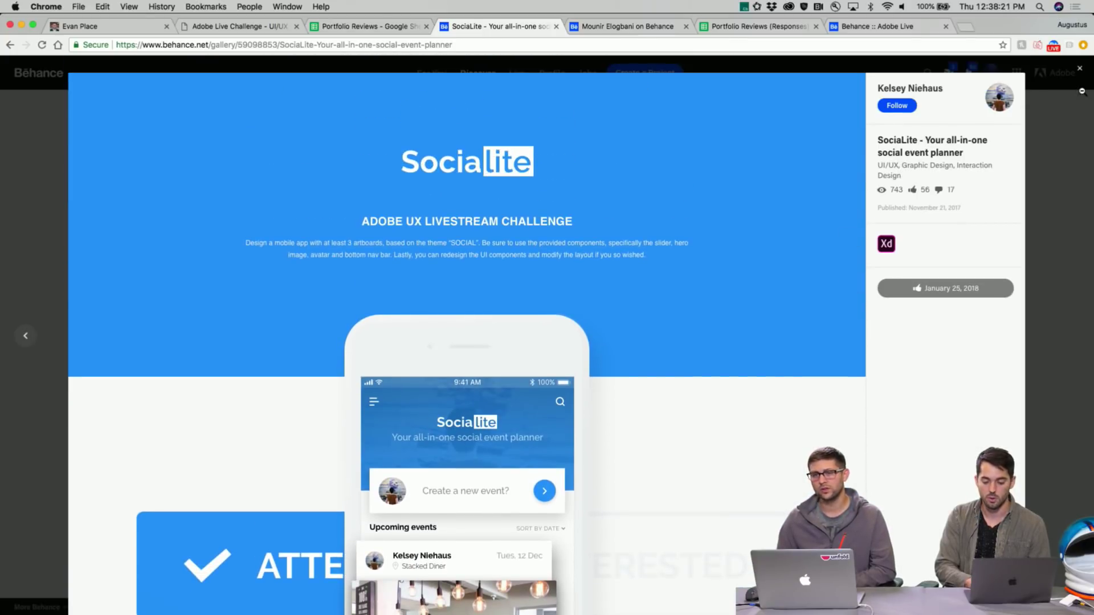
click(1080, 72)
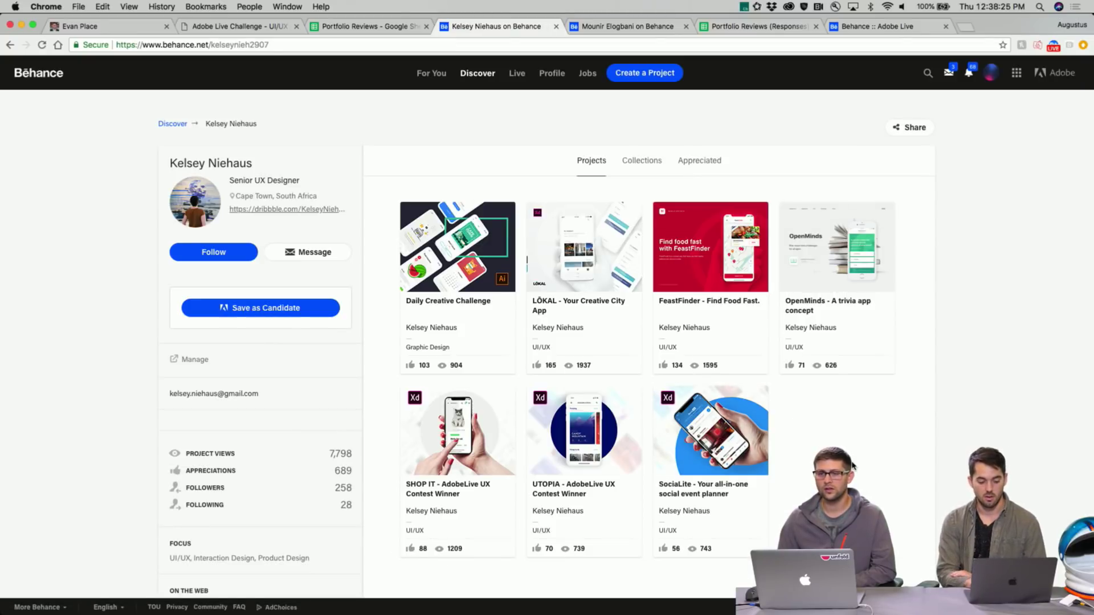
Open the Daily Creative Challenge project, view its fast food onboarding screens, and appreciate the project
click(476, 264)
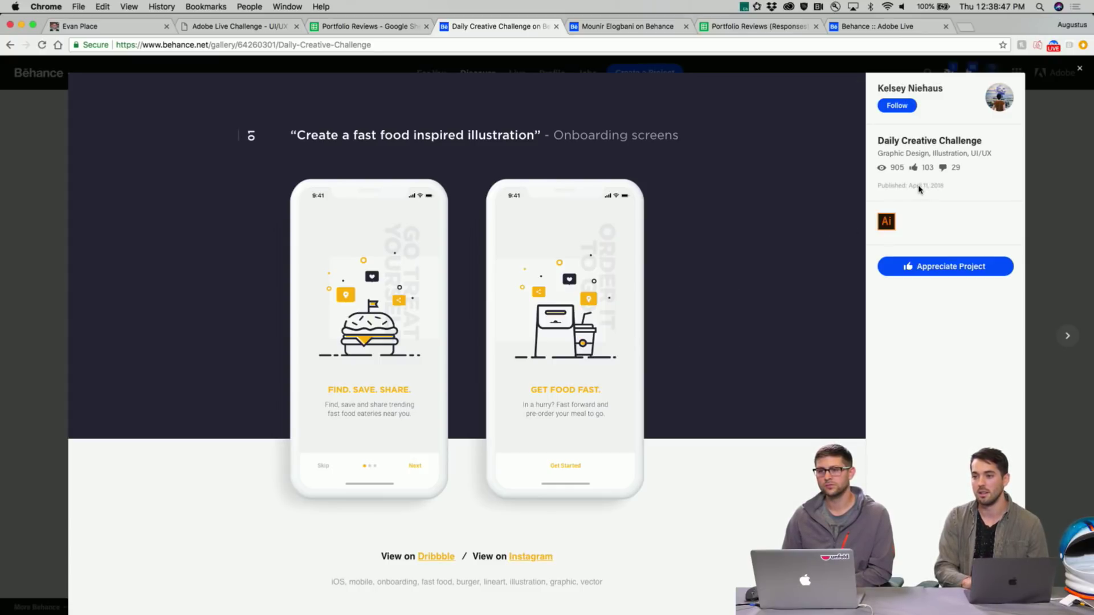
scroll(664, 505, down, 2)
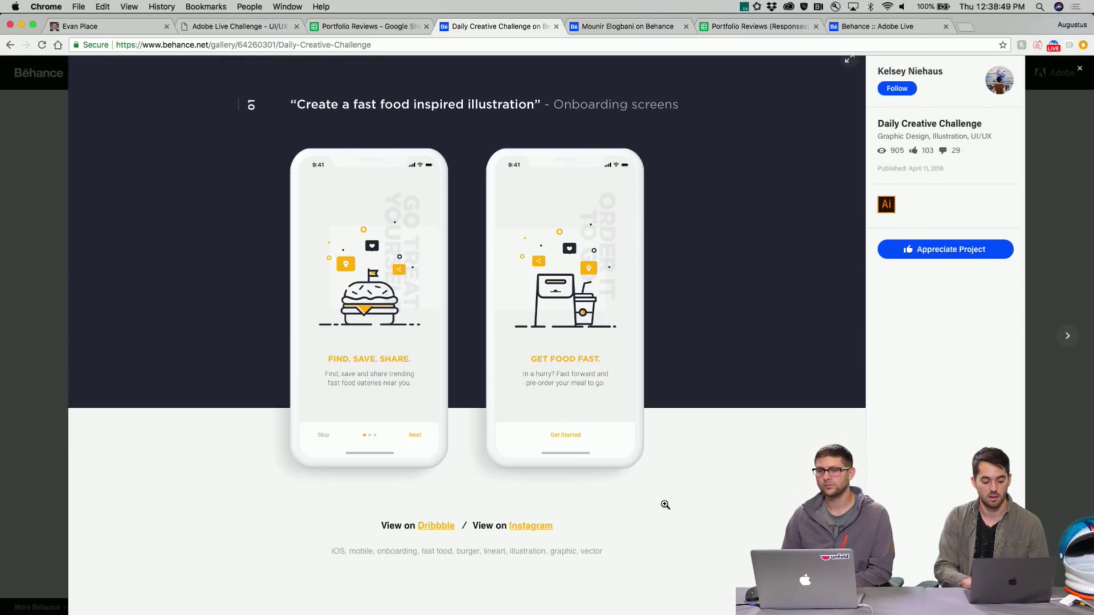
scroll(665, 506, up, 1)
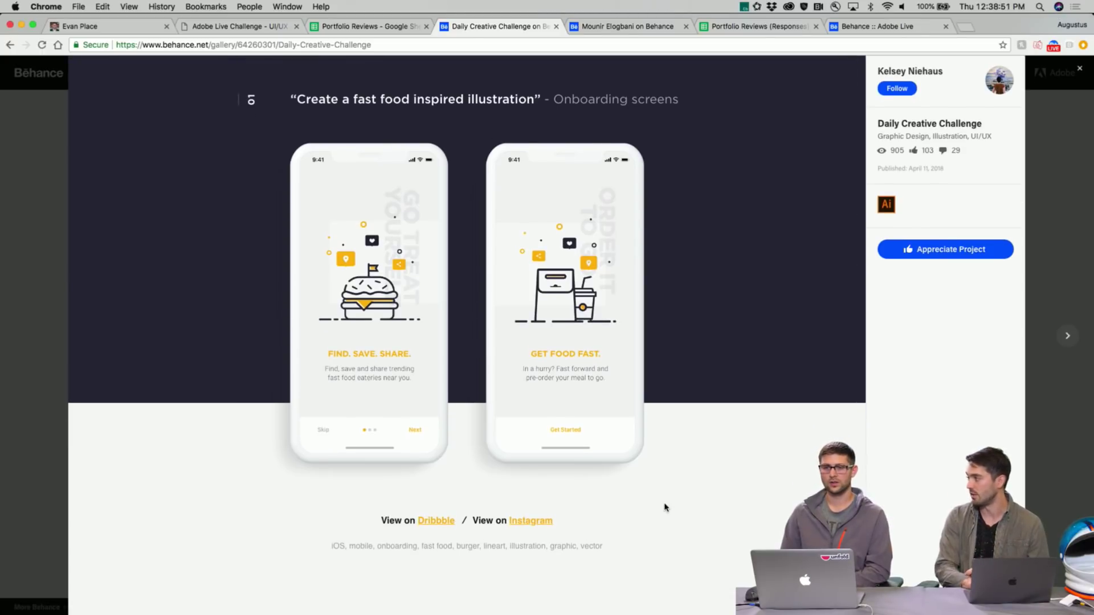
scroll(664, 506, down, 2)
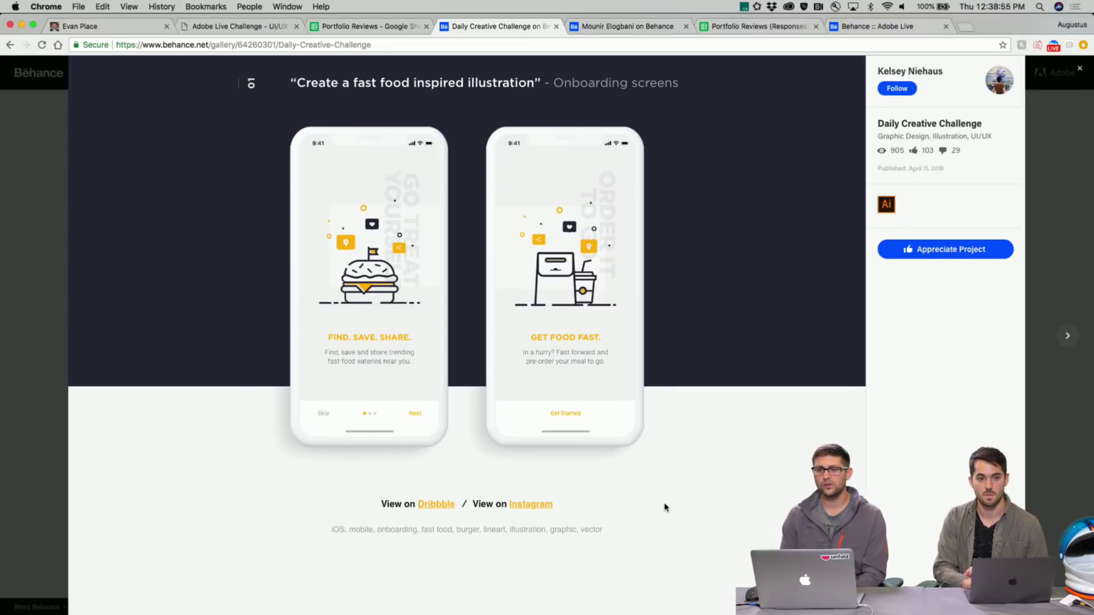
scroll(664, 507, down, 2)
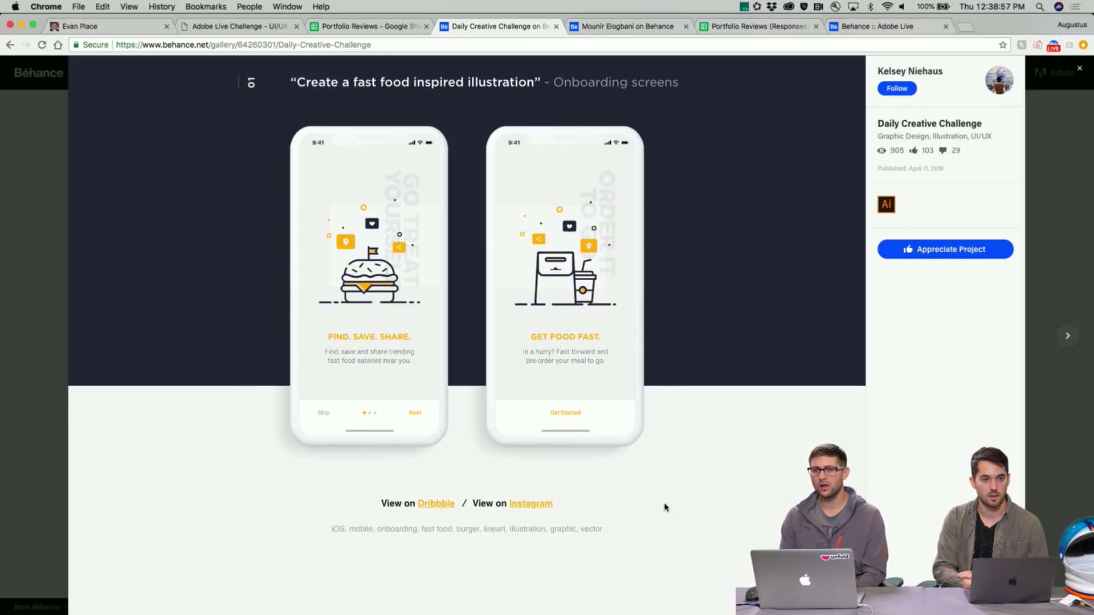
scroll(664, 507, down, 1)
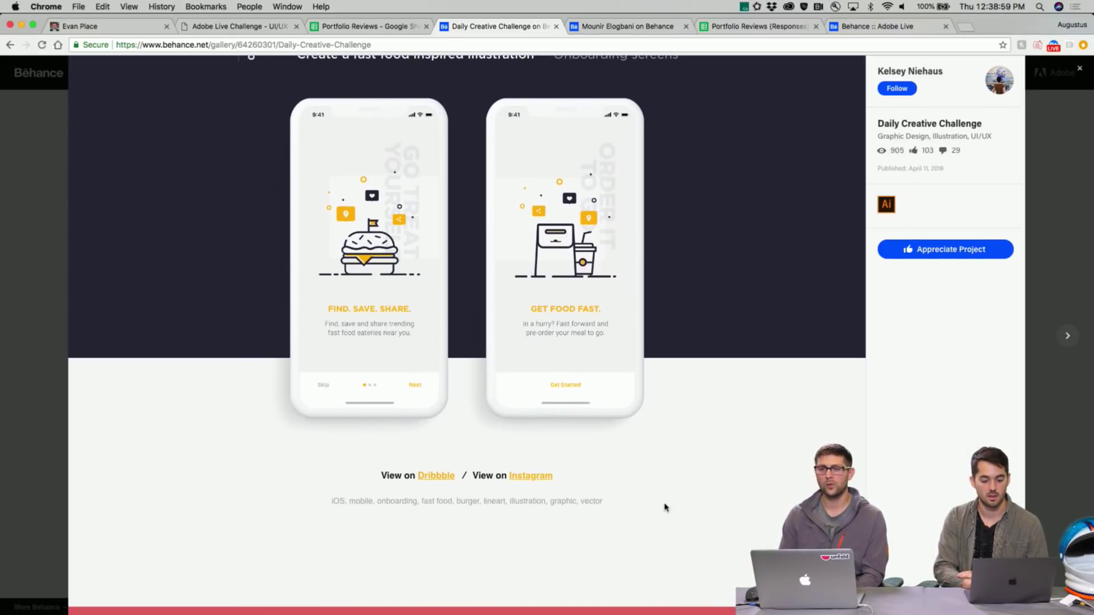
click(922, 256)
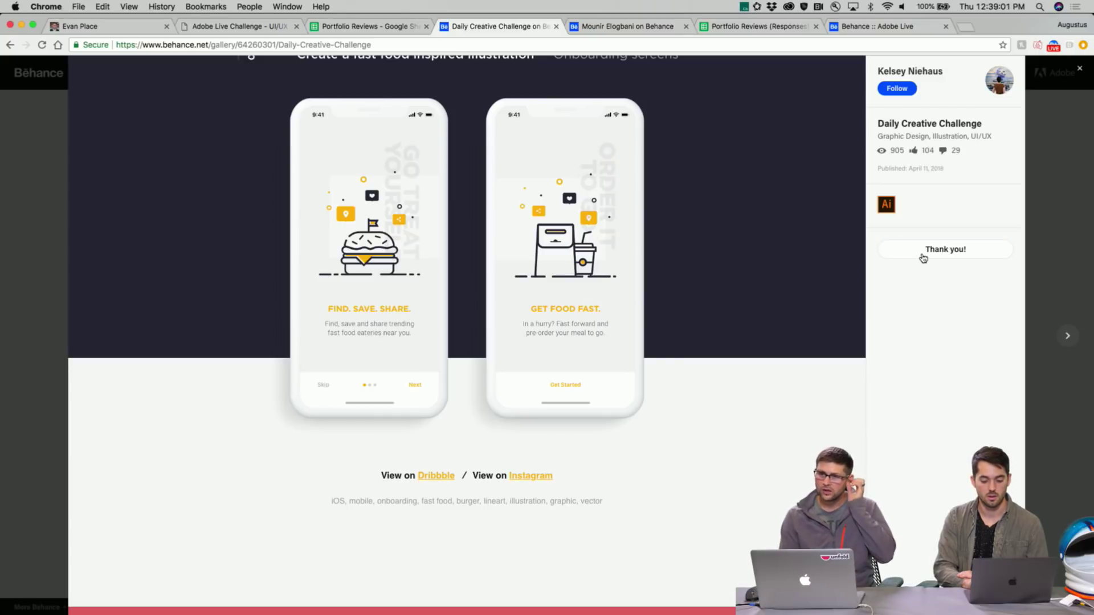
Examine the "Create a fast food inspired illustration" onboarding screens and glance ahead at the animal icon calendar mockup
scroll(666, 416, up, 5)
scroll(665, 417, up, 2)
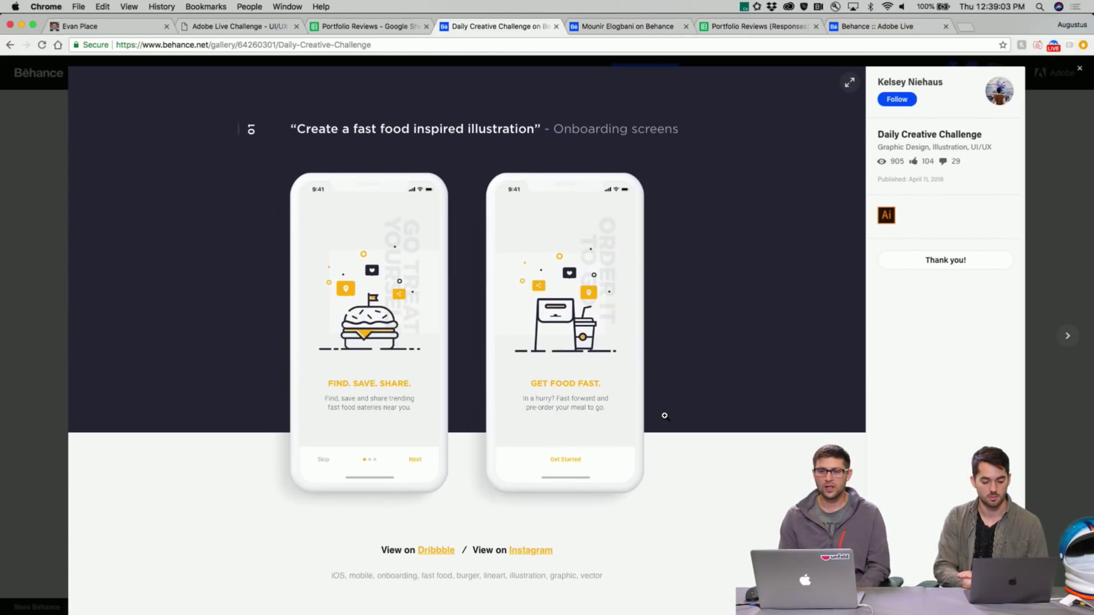
scroll(666, 417, down, 3)
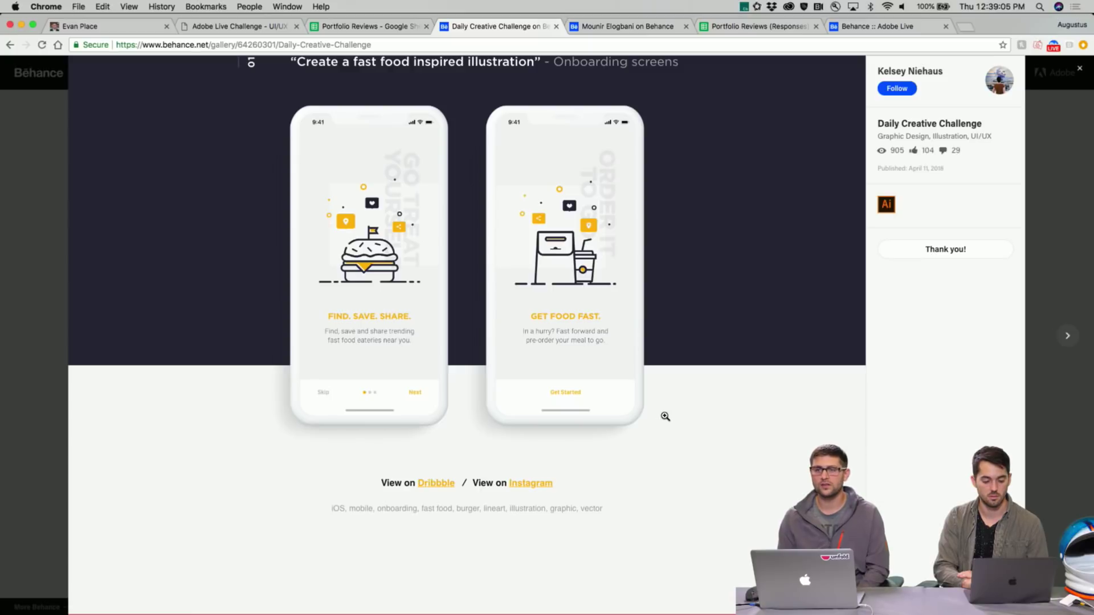
scroll(665, 416, down, 6)
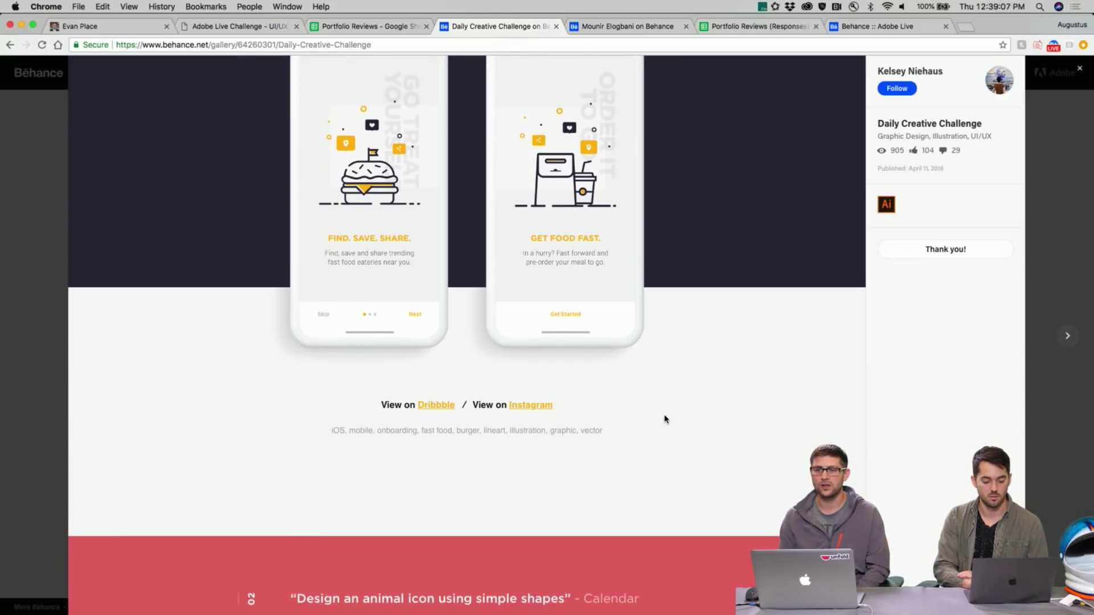
scroll(664, 419, up, 5)
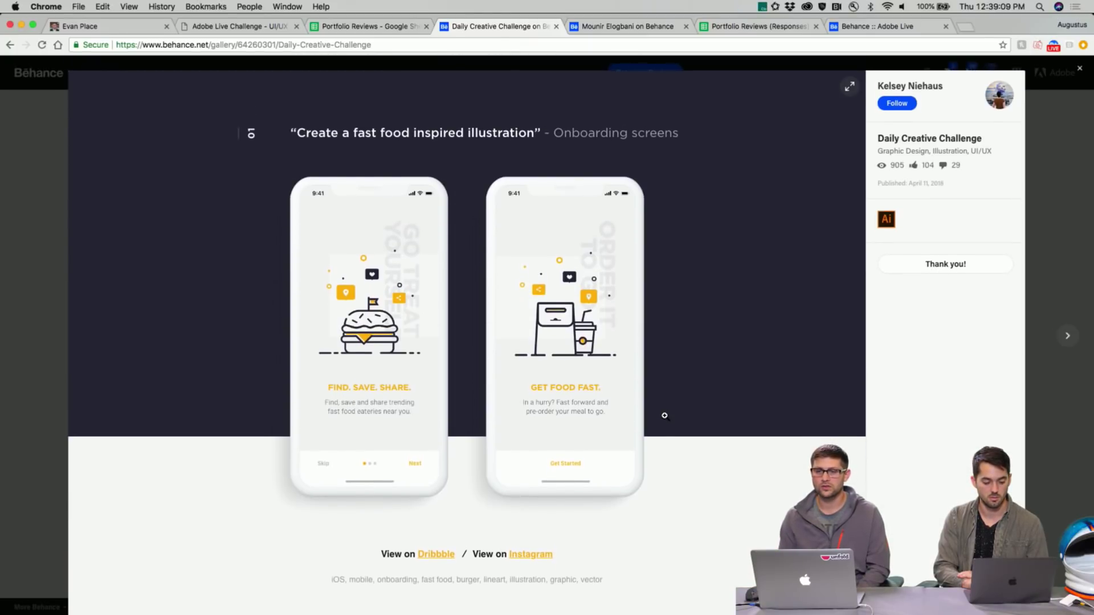
scroll(666, 416, down, 4)
scroll(666, 417, down, 10)
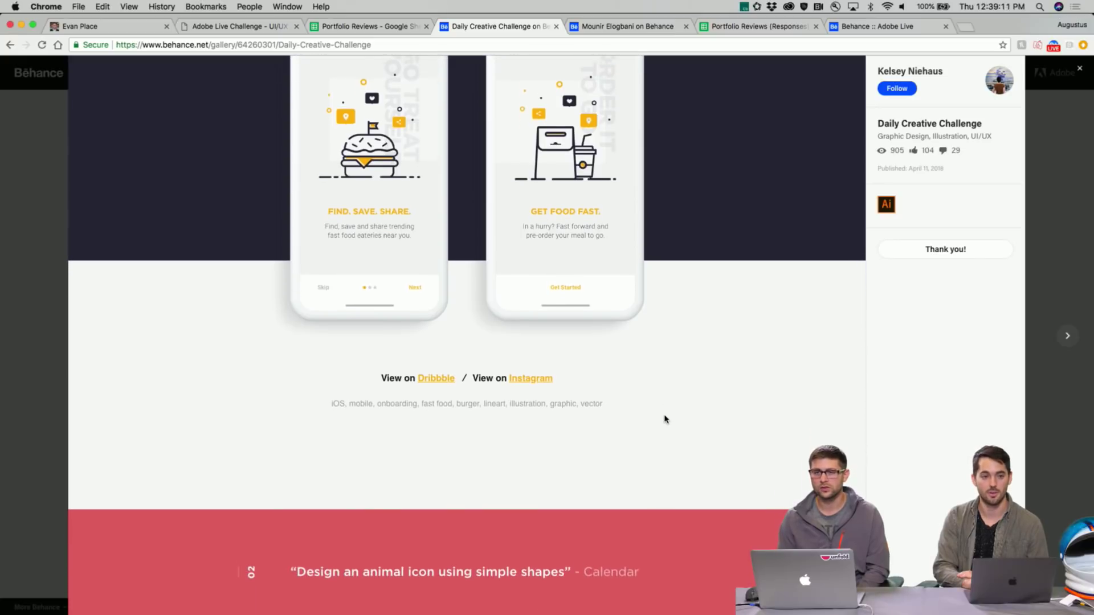
scroll(666, 416, down, 10)
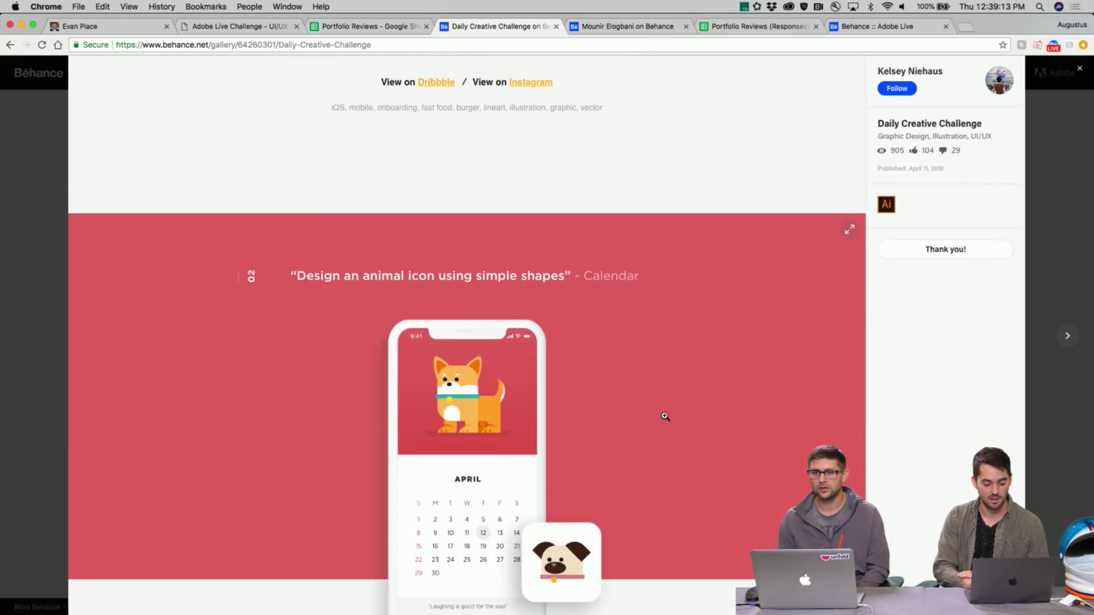
scroll(665, 416, down, 2)
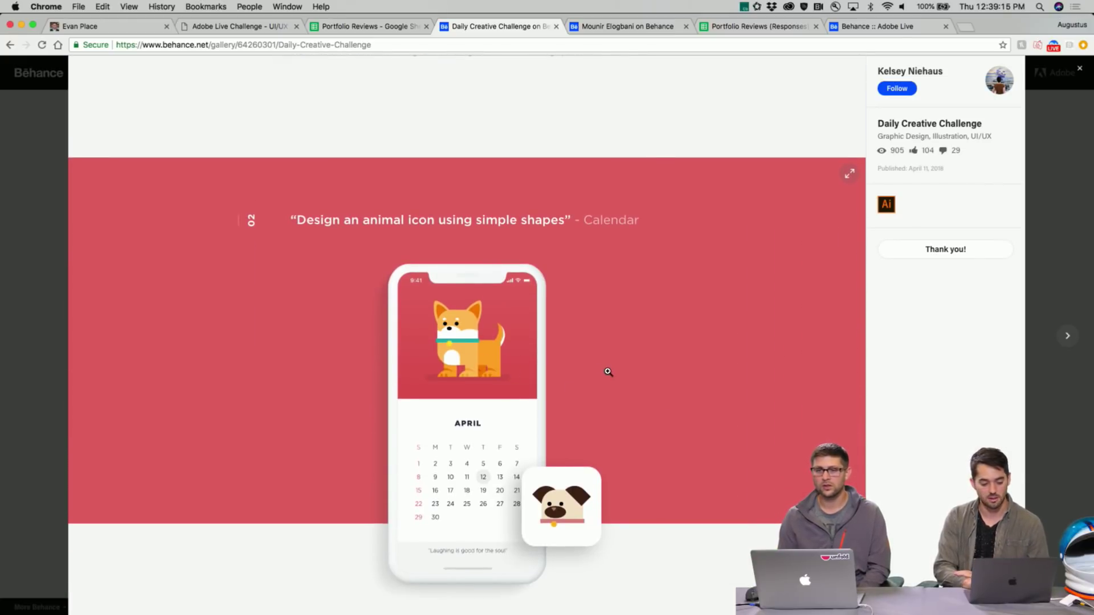
scroll(608, 371, up, 20)
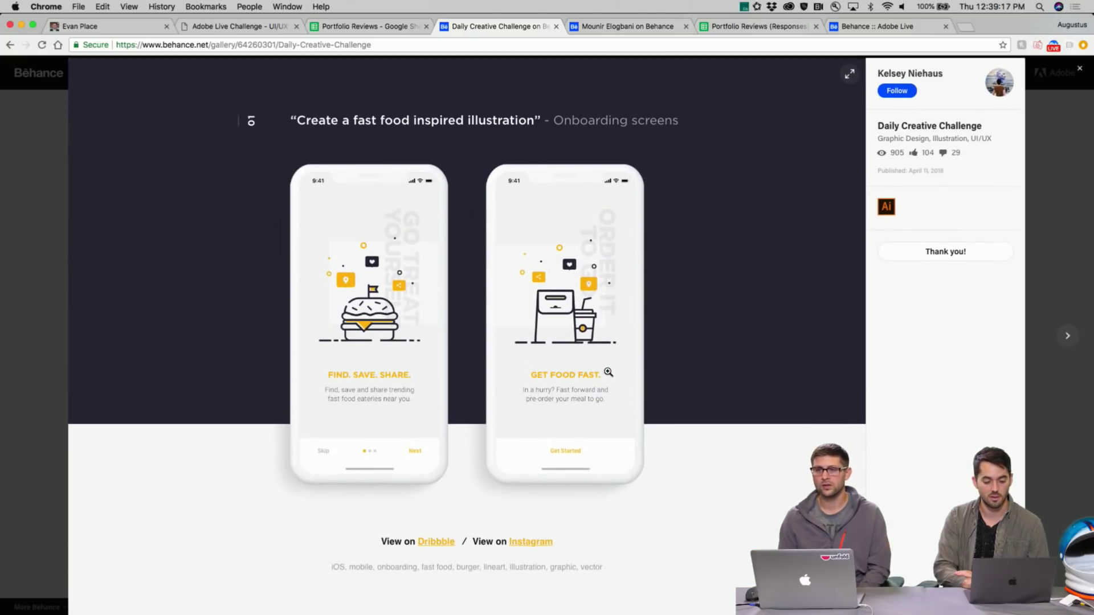
scroll(608, 372, down, 1)
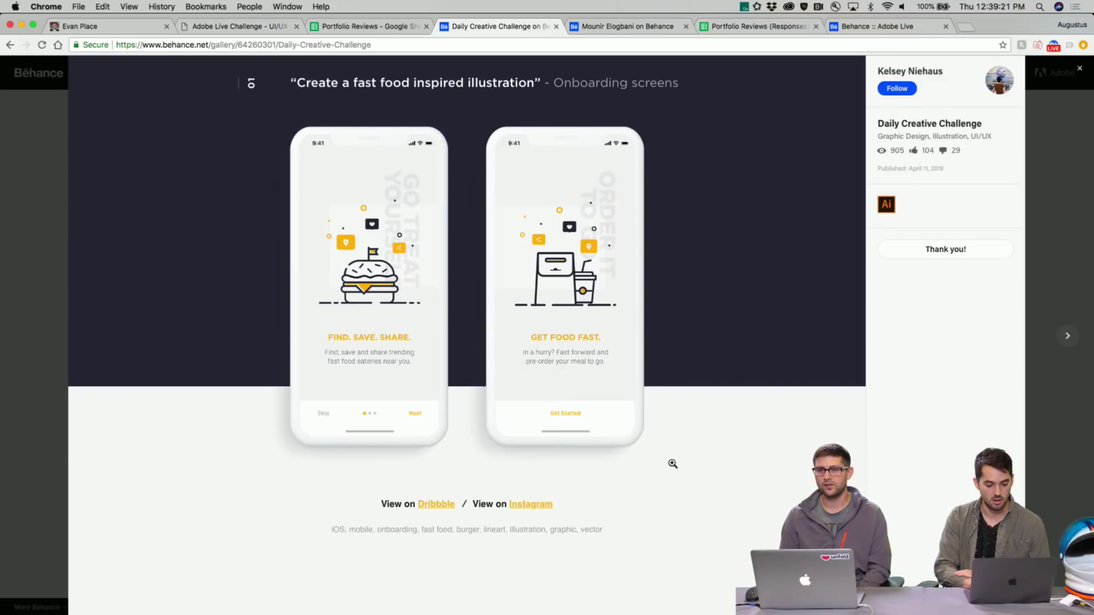
scroll(673, 465, down, 1)
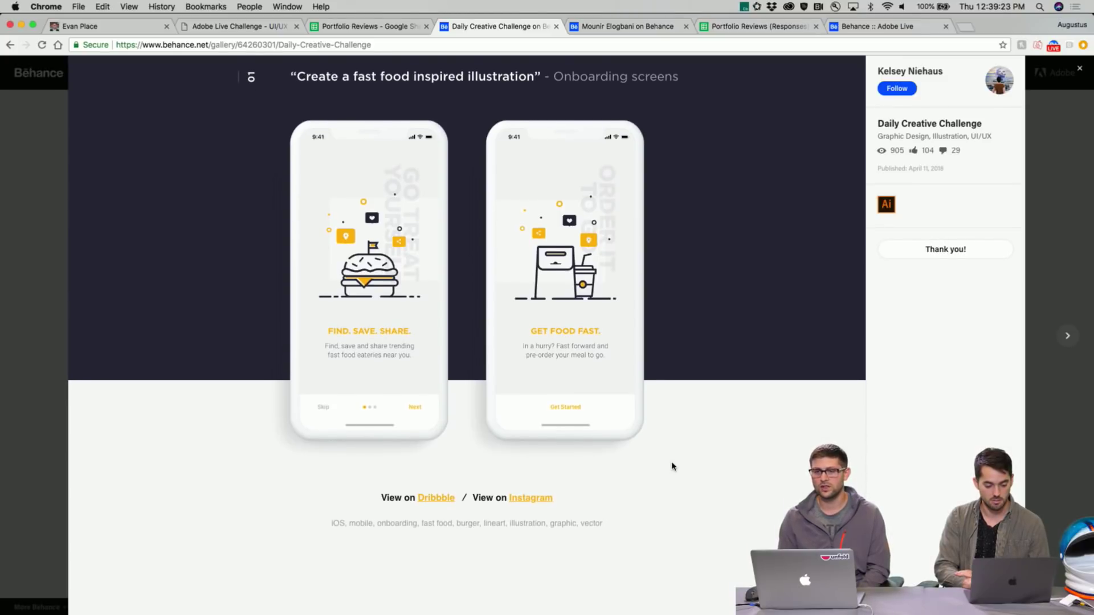
scroll(672, 466, down, 3)
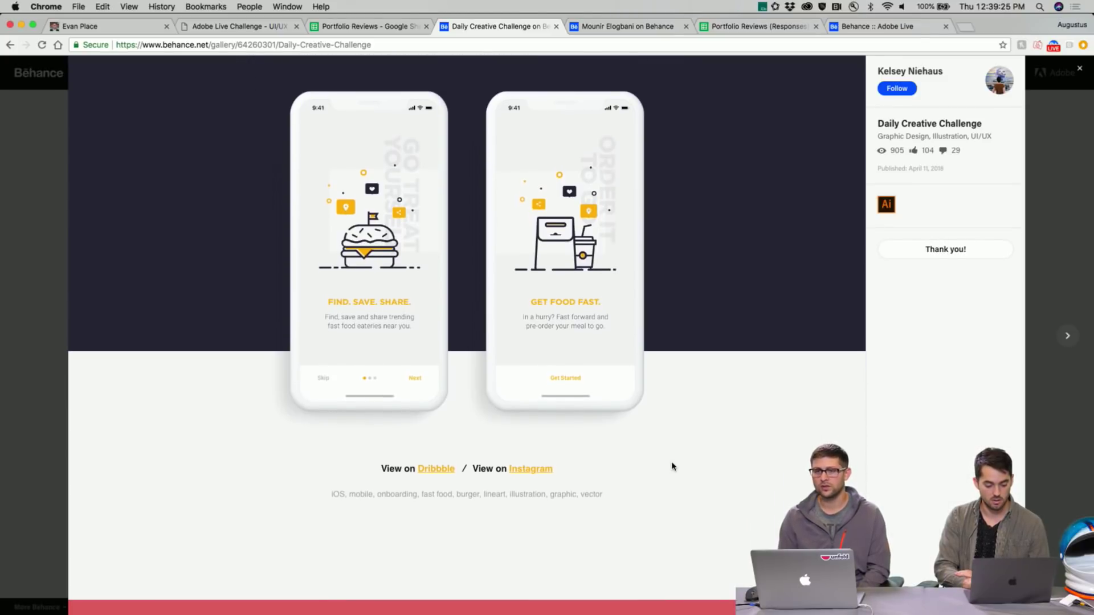
scroll(672, 466, down, 3)
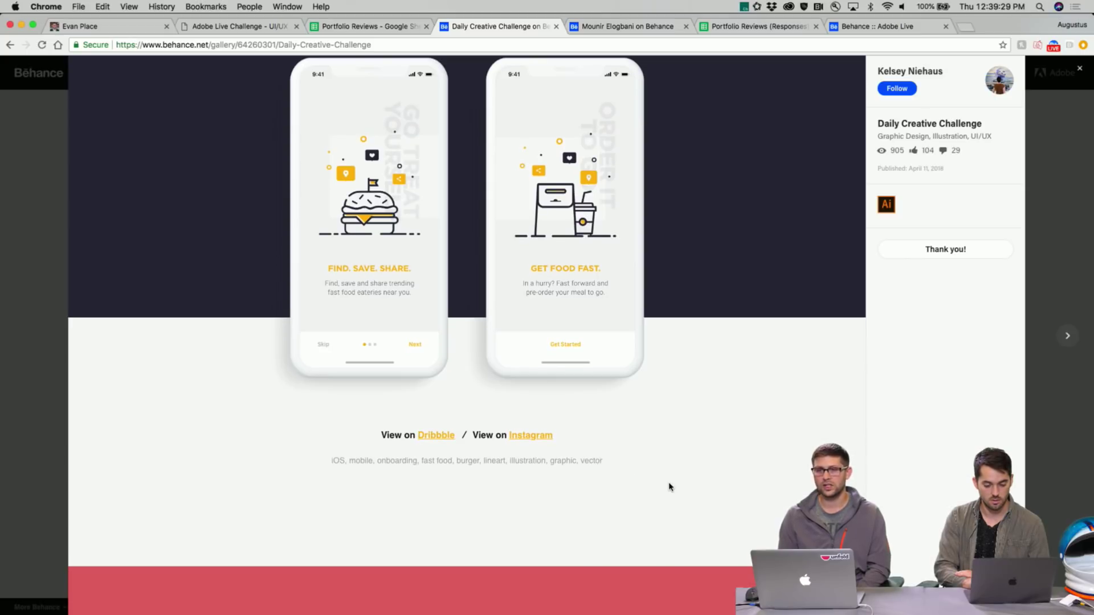
Examine the "Design an animal icon using simple shapes" calendar mockup and compare it with the "Design an icon of your favorite sport" Esports blog mockup
scroll(670, 486, down, 10)
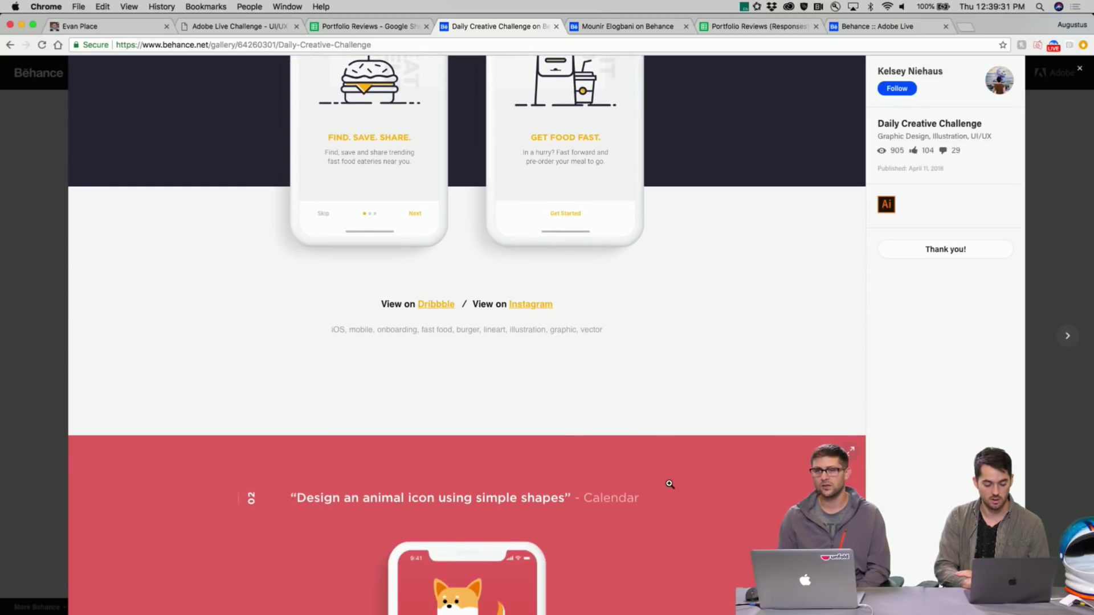
scroll(669, 484, down, 10)
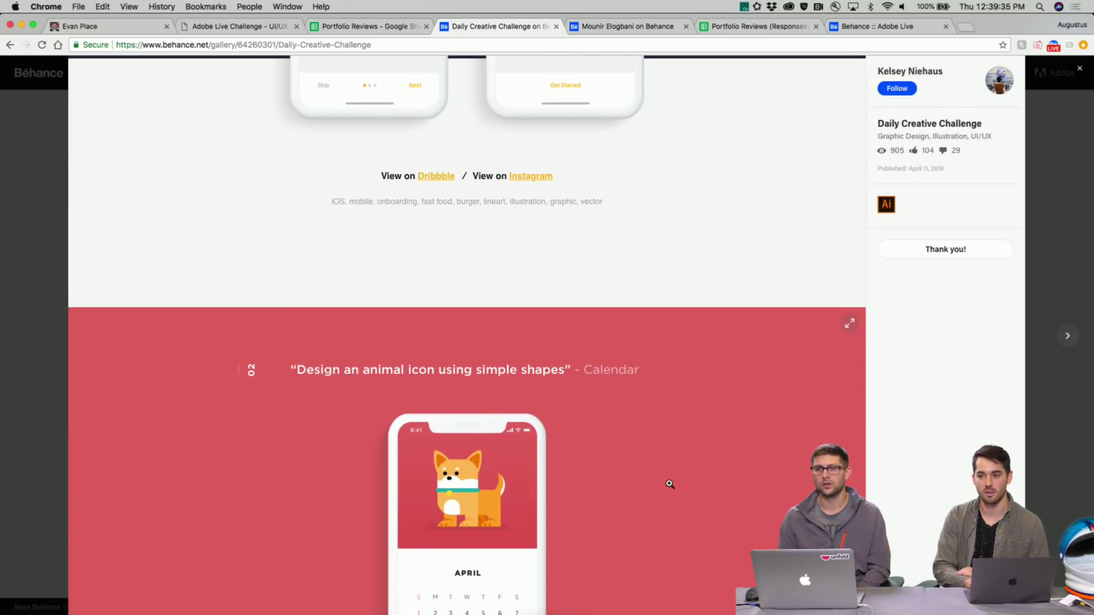
scroll(670, 484, down, 10)
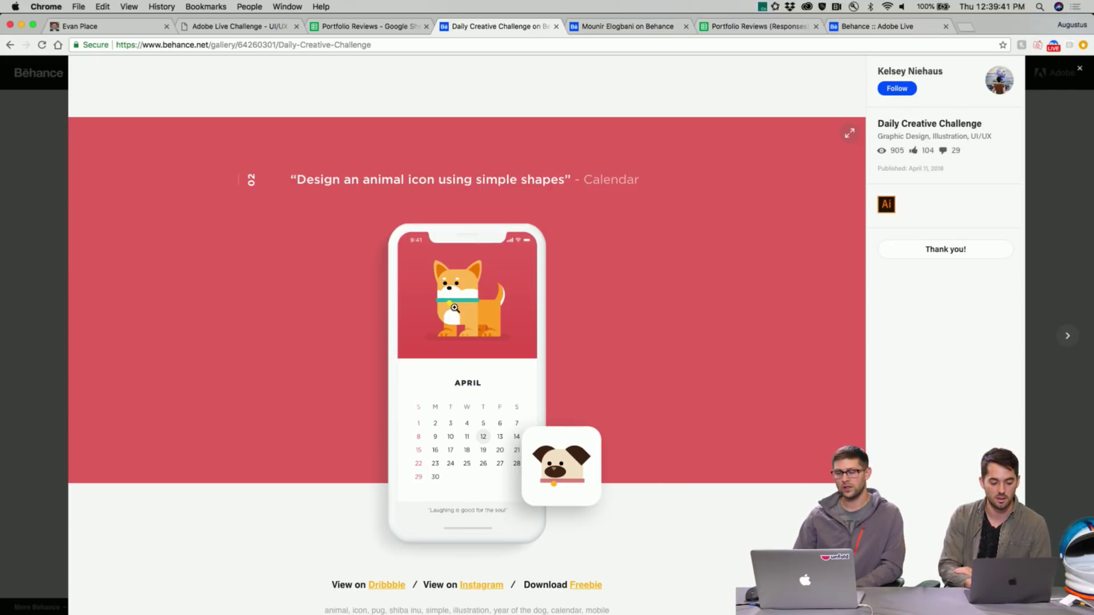
scroll(651, 381, down, 1)
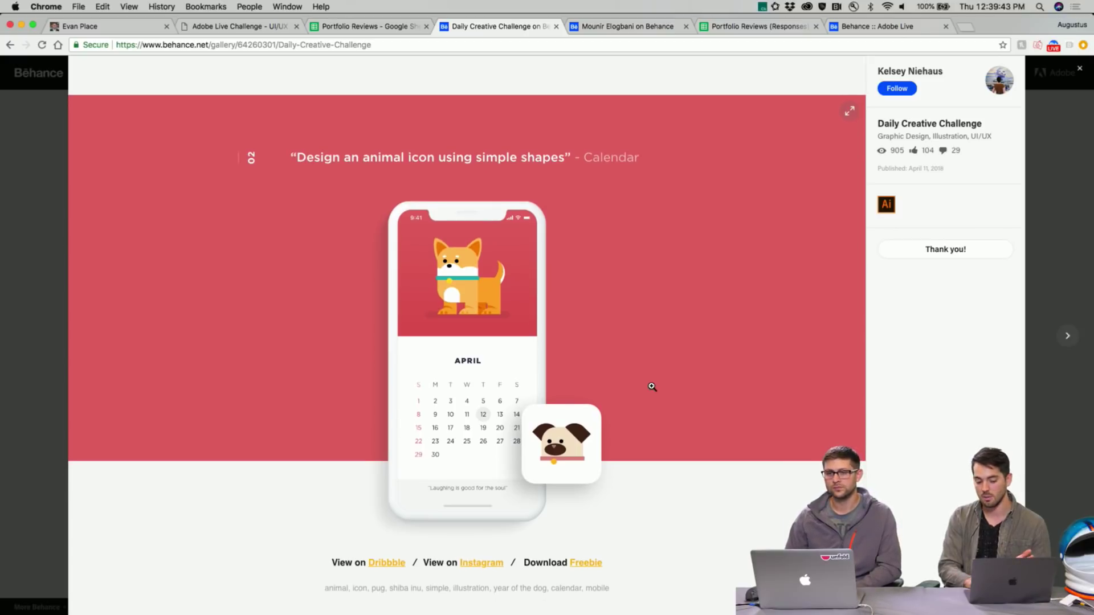
scroll(668, 442, down, 3)
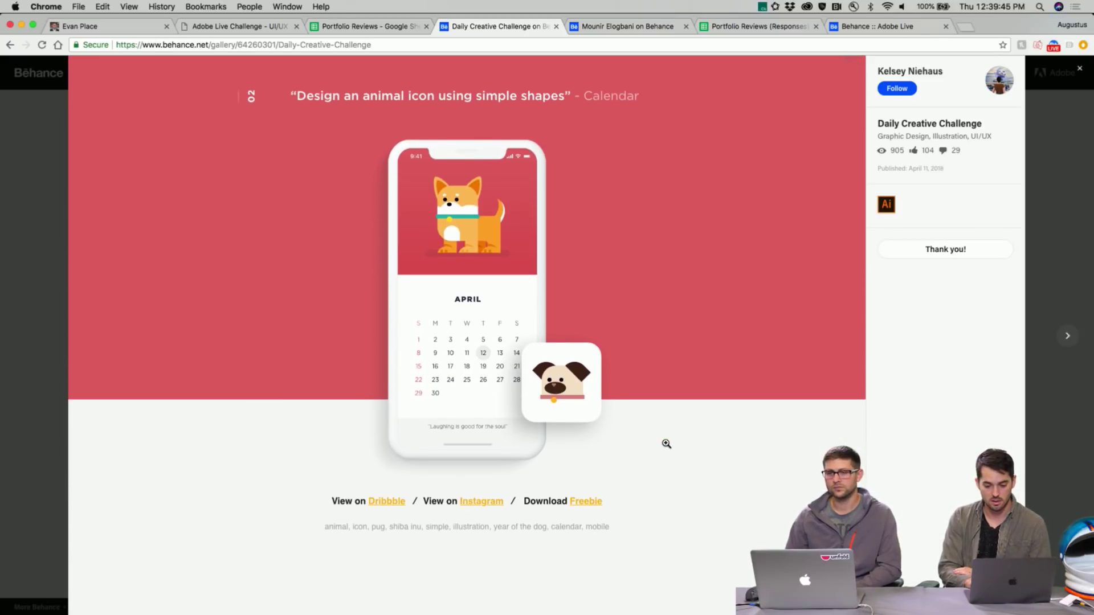
scroll(667, 444, down, 1)
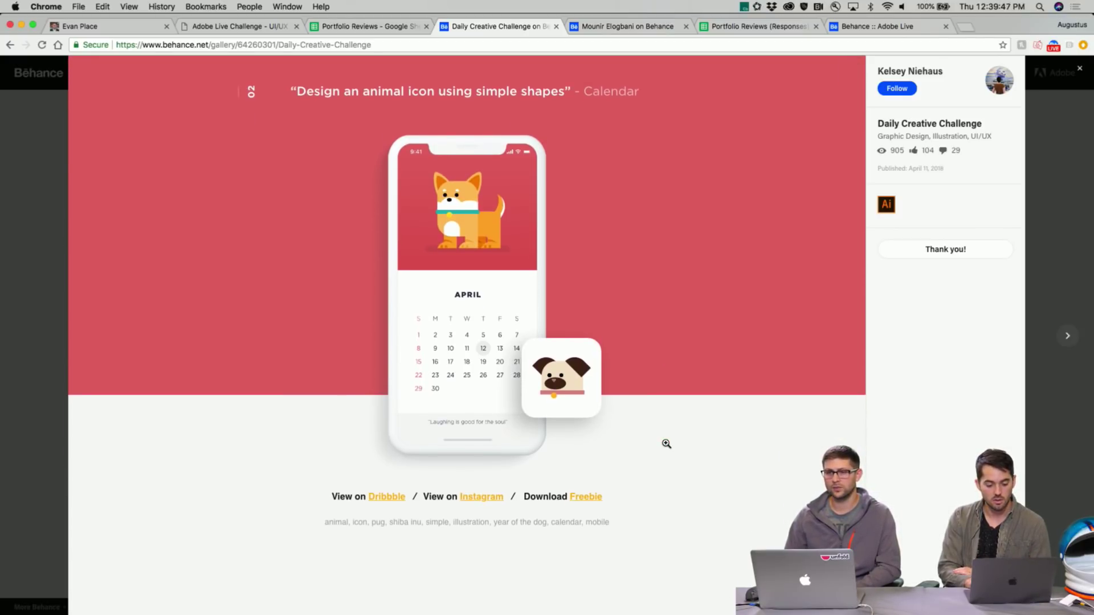
scroll(666, 444, down, 15)
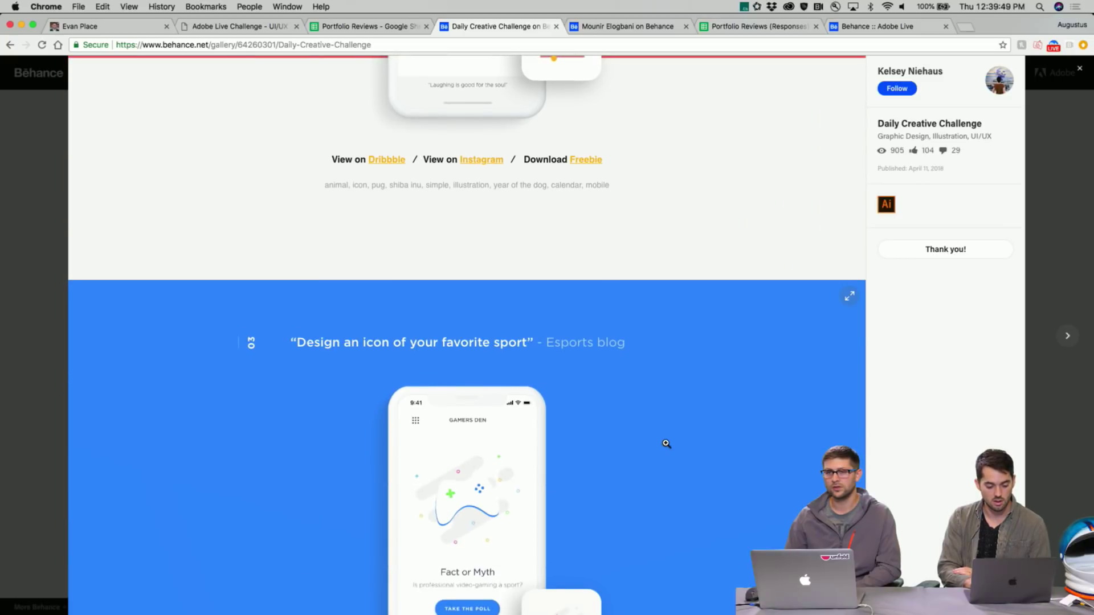
scroll(666, 444, up, 12)
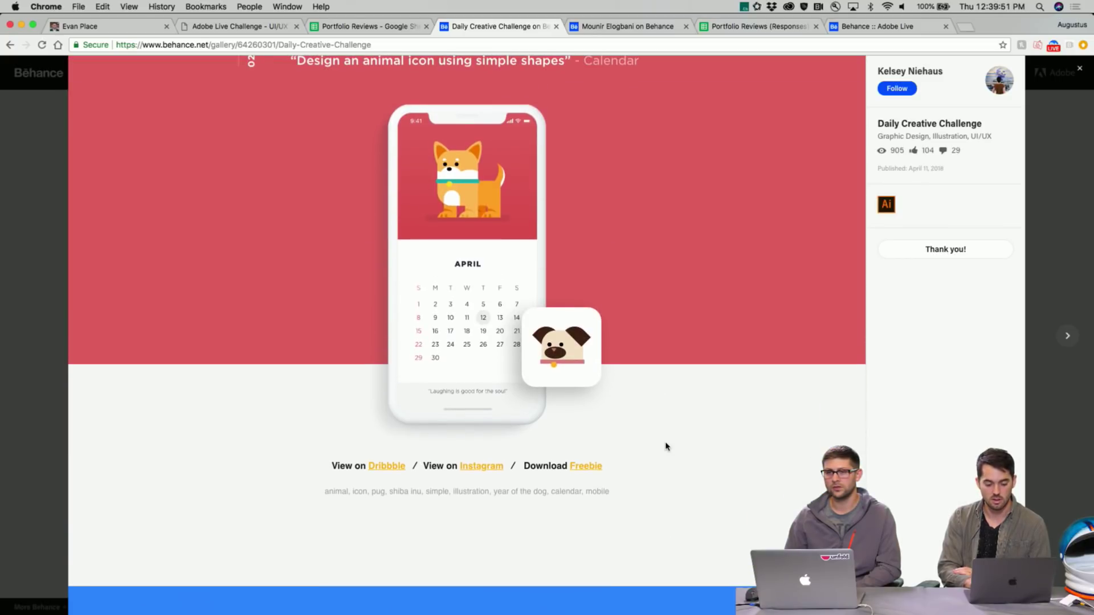
scroll(667, 444, down, 8)
scroll(666, 444, down, 12)
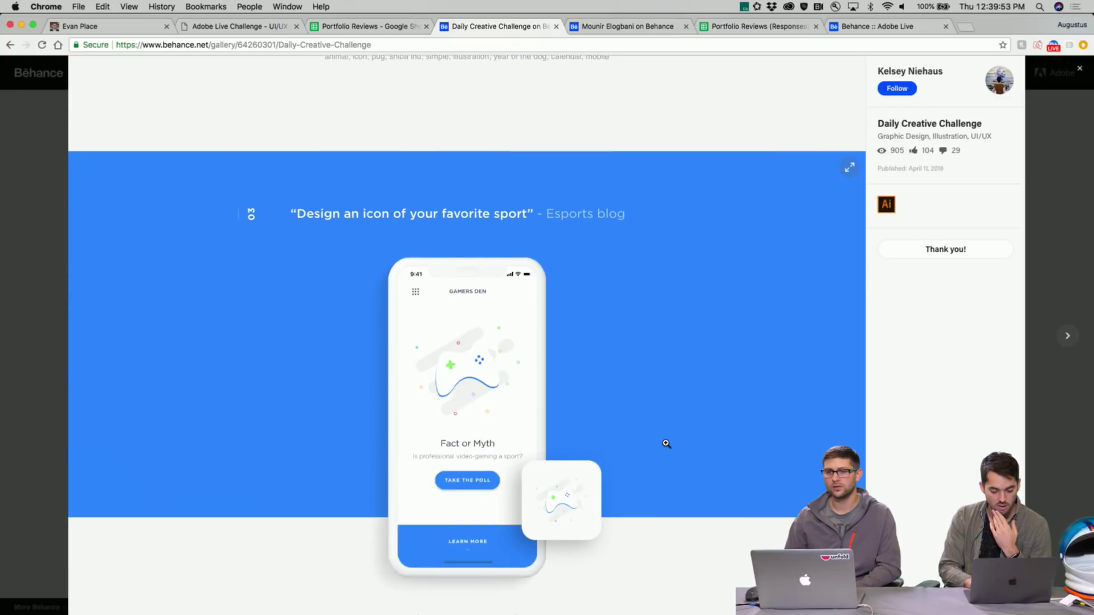
scroll(666, 444, up, 12)
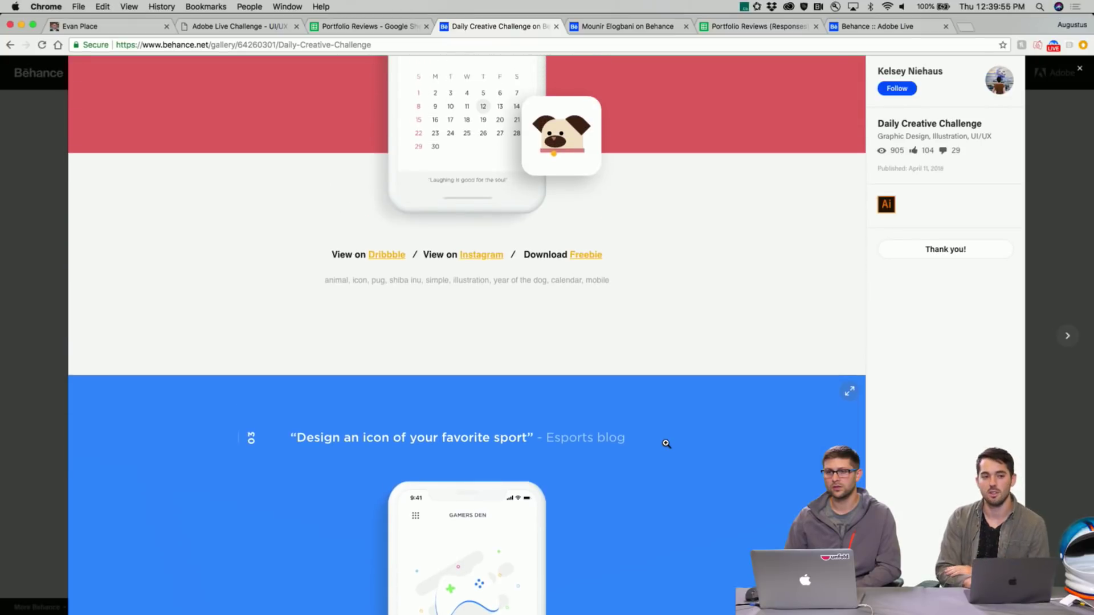
Review the dog-themed animal icon calendar mockup again and examine the "Design an icon of your favorite sport" Esports blog mockup
scroll(667, 444, up, 2)
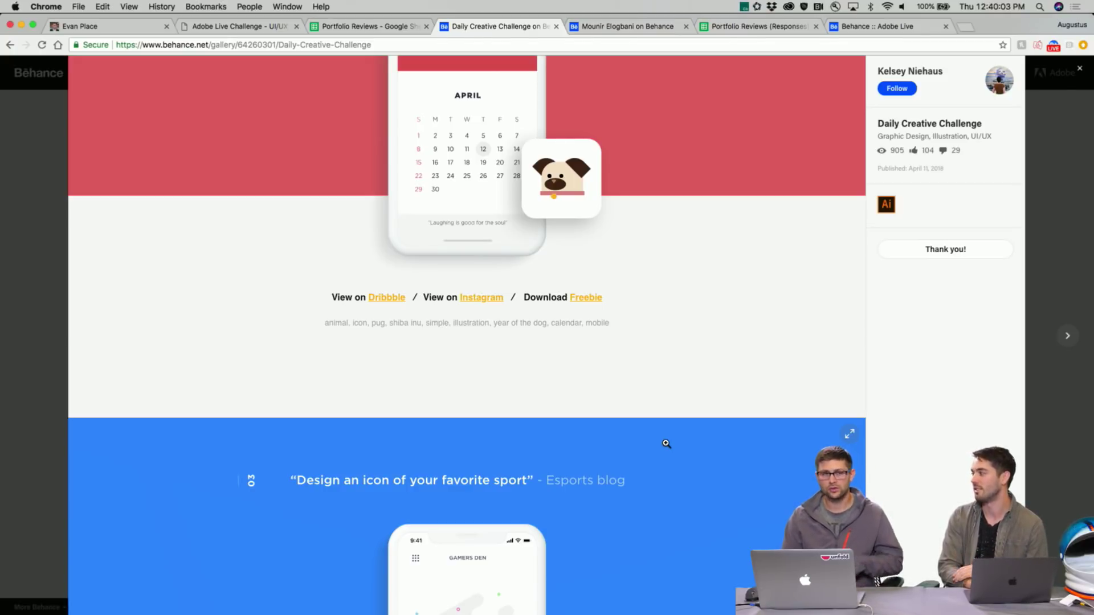
scroll(666, 444, up, 6)
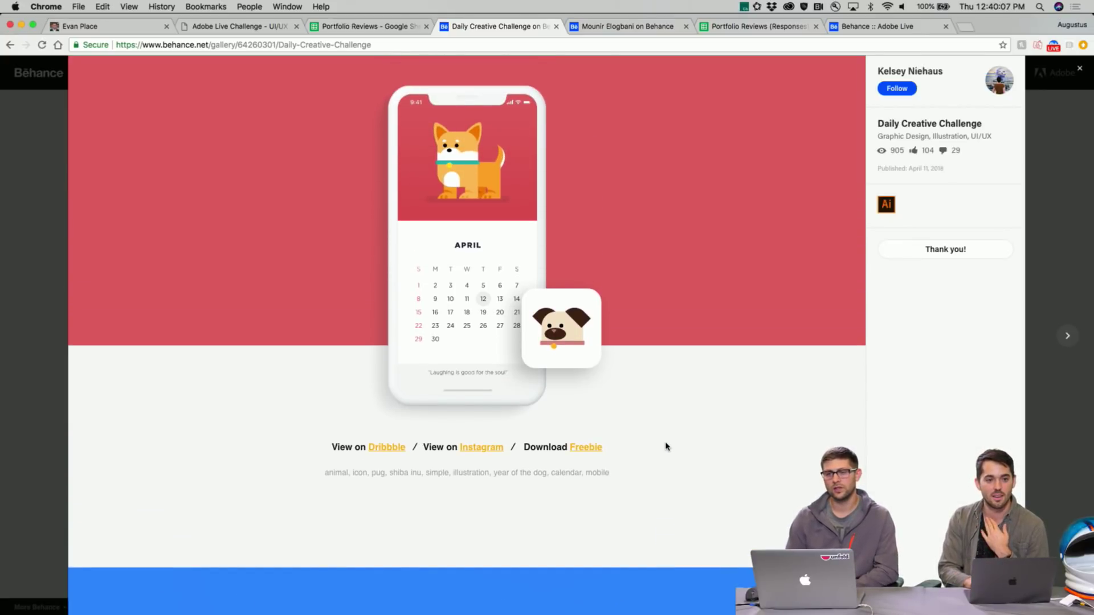
scroll(666, 447, down, 3)
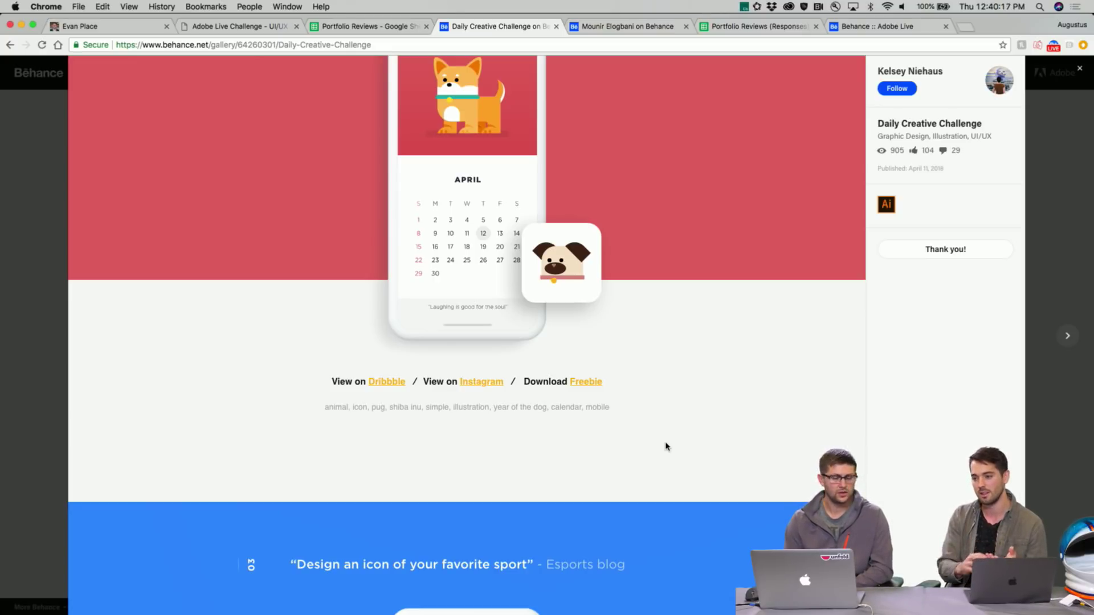
scroll(667, 447, down, 7)
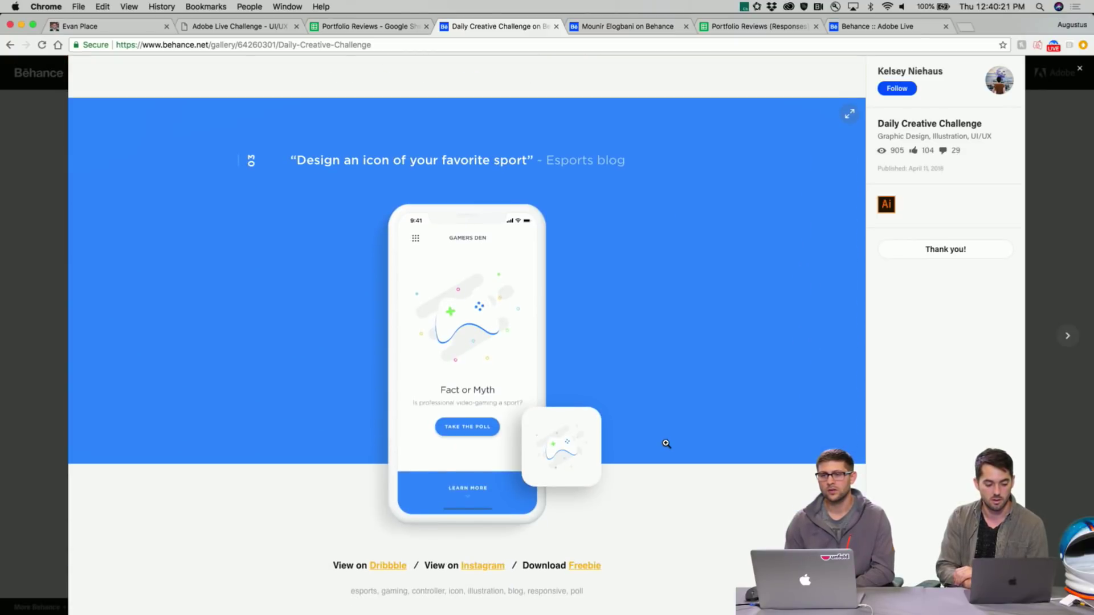
scroll(666, 444, down, 2)
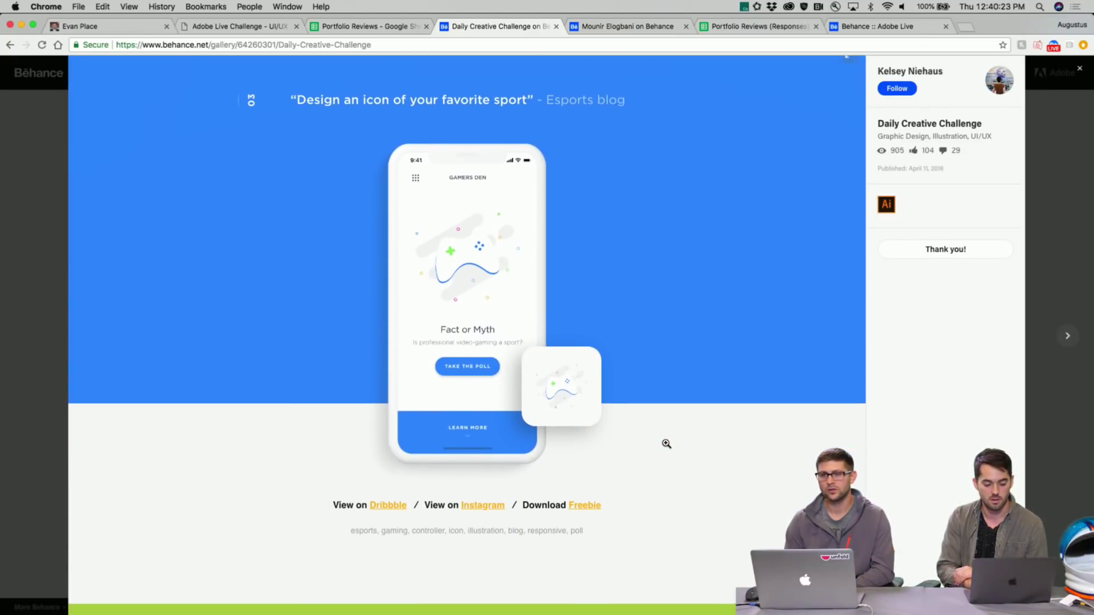
scroll(666, 444, up, 1)
scroll(667, 444, down, 1)
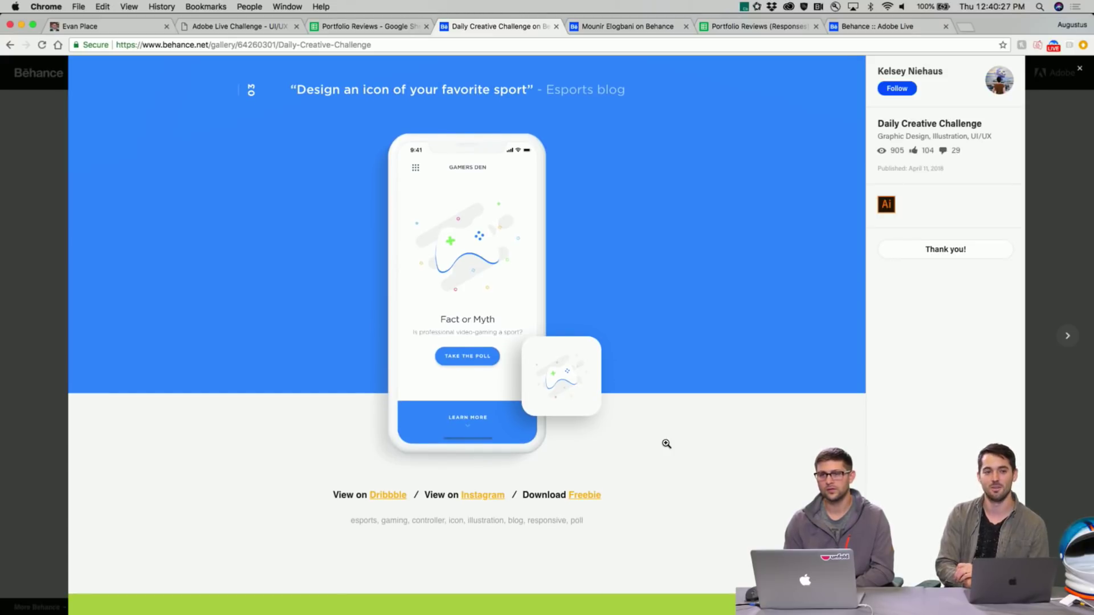
scroll(667, 444, down, 1)
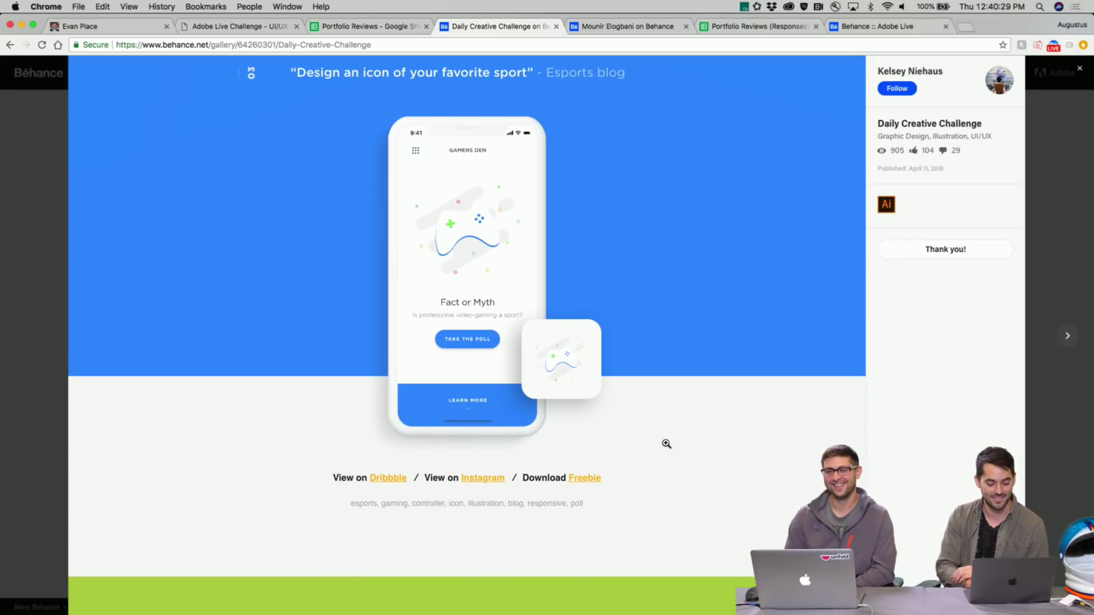
scroll(666, 444, down, 2)
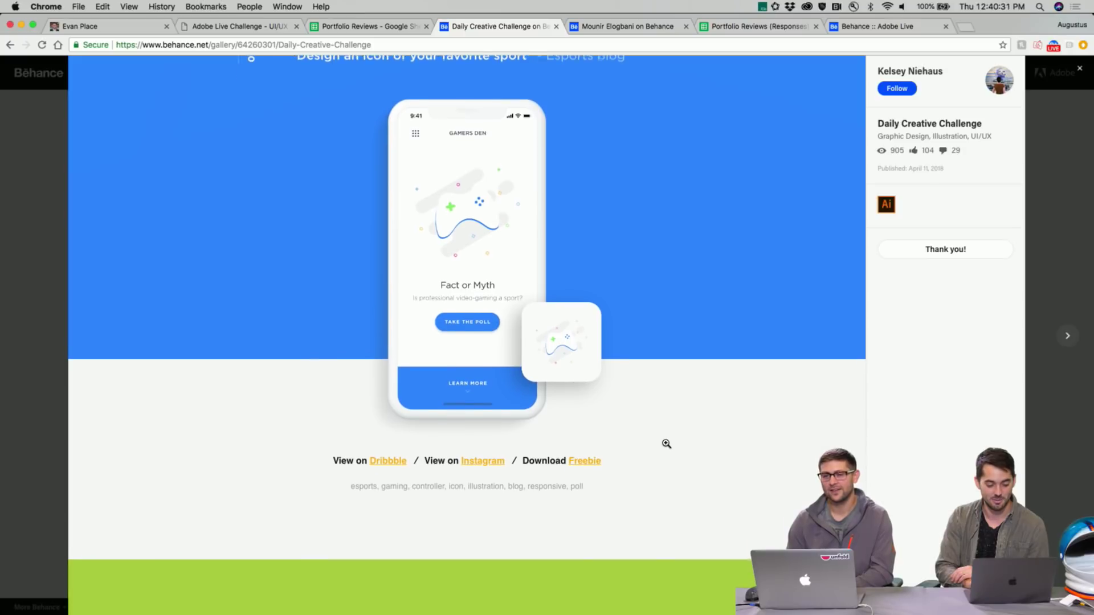
View the "Draw your camping must-haves" branding mockup and compare it with the earlier Esports, calendar and fast food mockups
scroll(667, 445, down, 10)
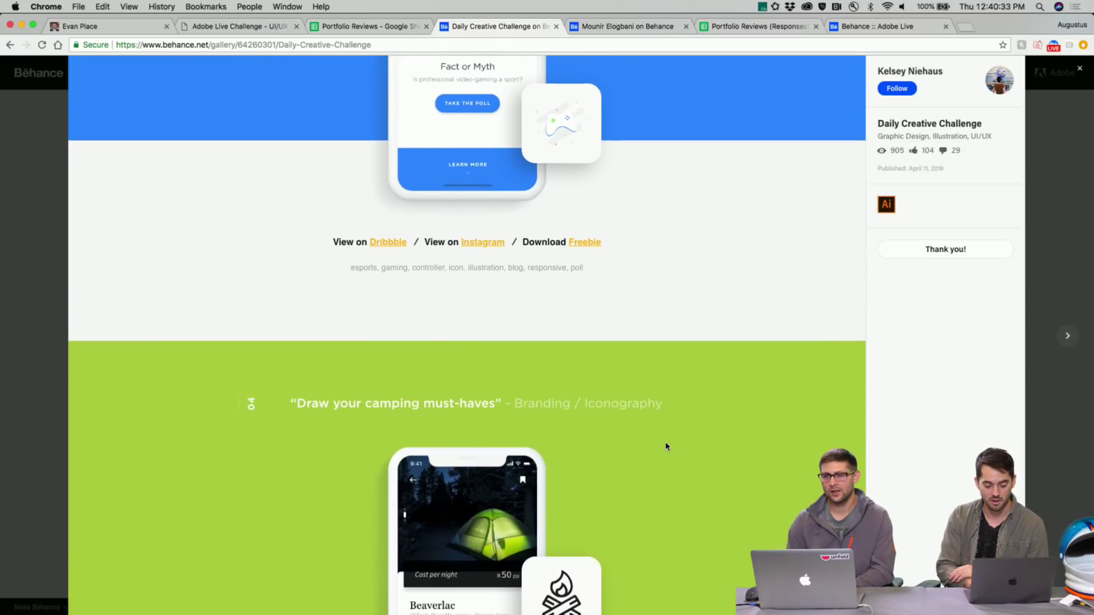
scroll(667, 444, down, 1)
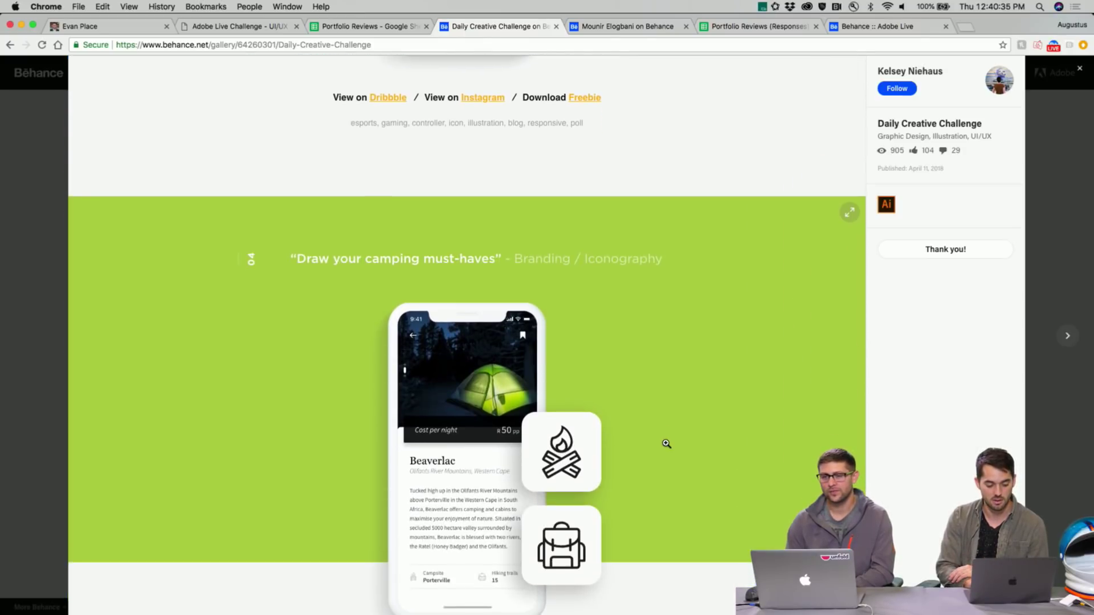
scroll(666, 444, down, 1)
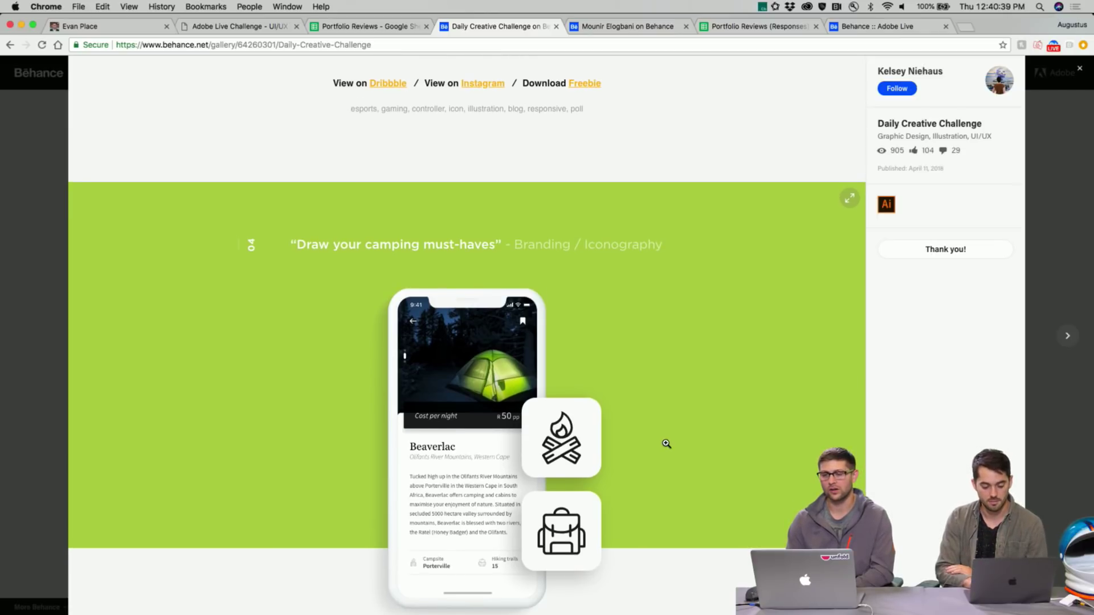
scroll(667, 444, up, 15)
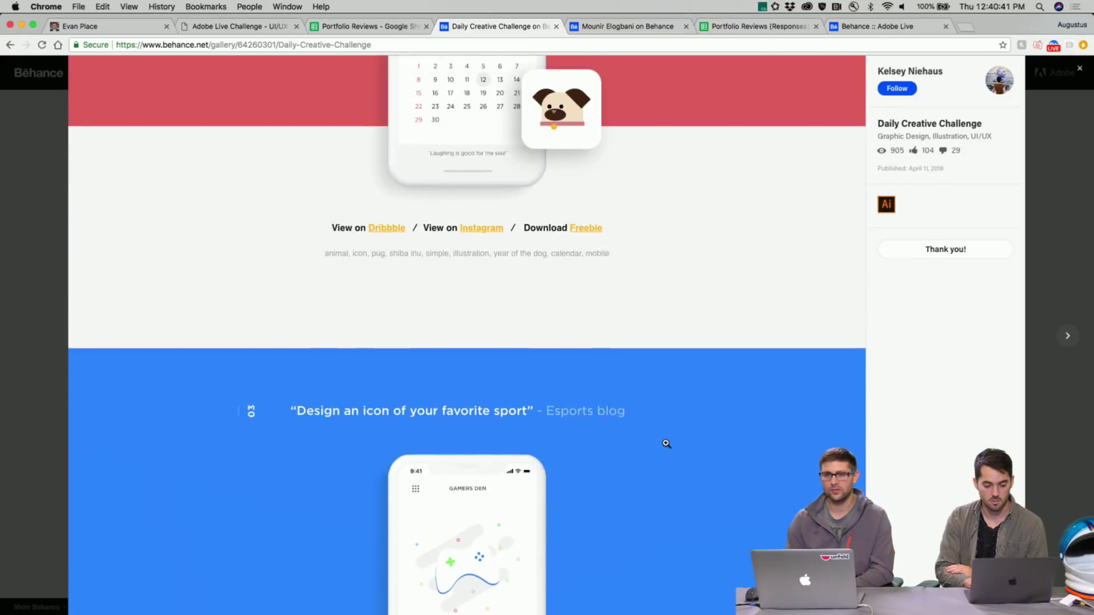
scroll(666, 444, up, 15)
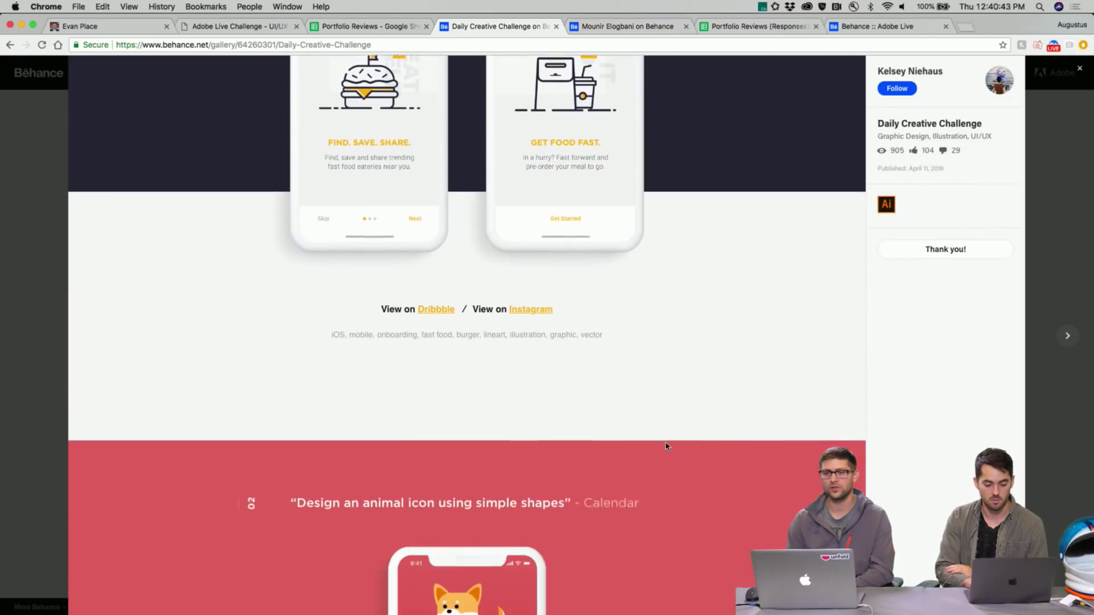
scroll(667, 446, down, 15)
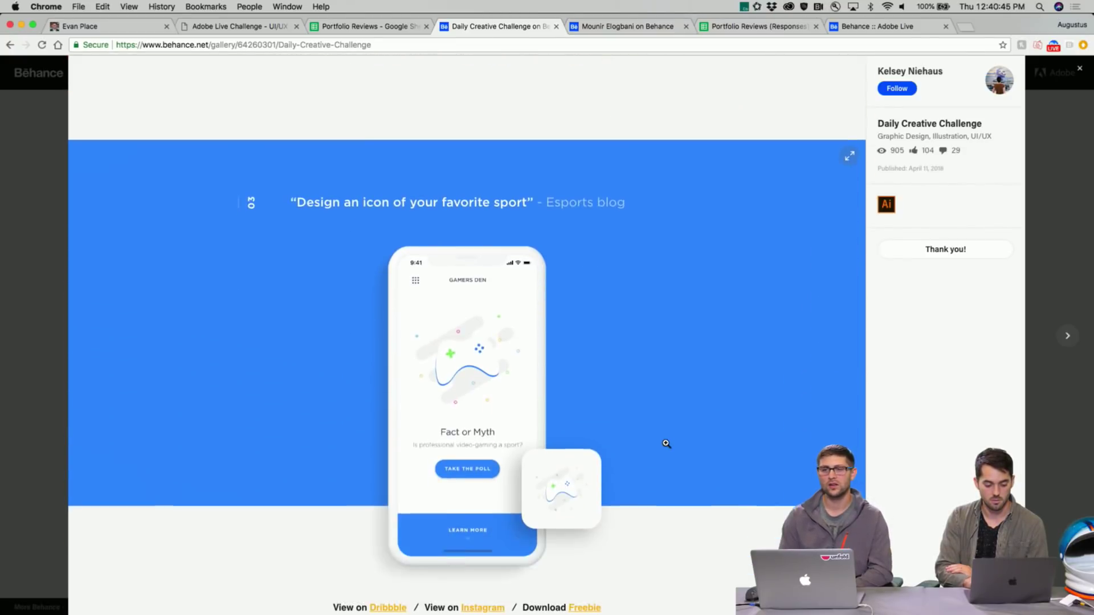
scroll(666, 443, down, 3)
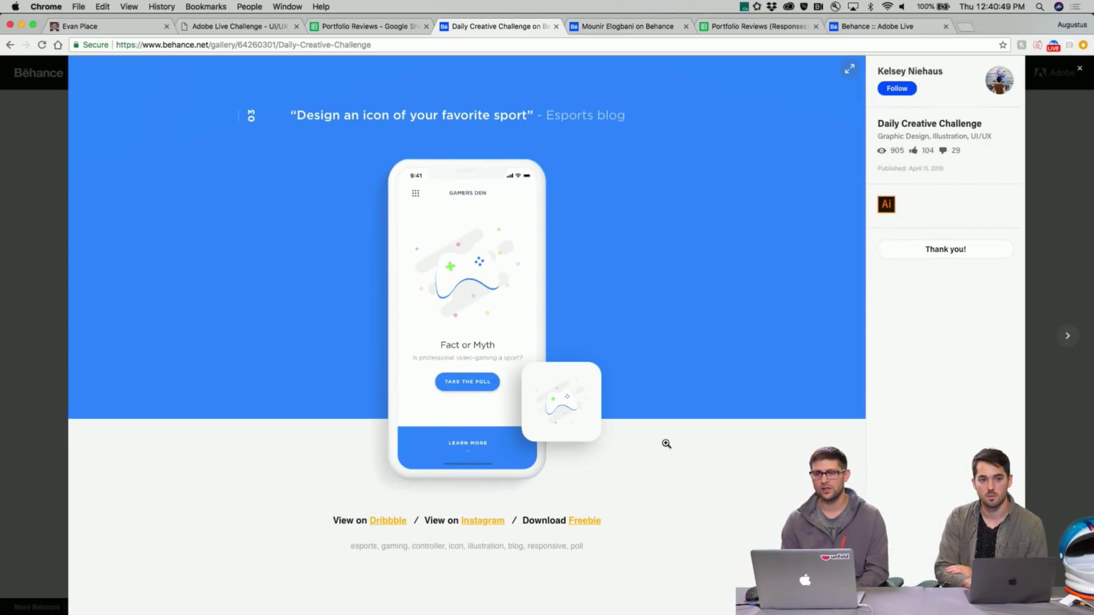
scroll(667, 443, down, 15)
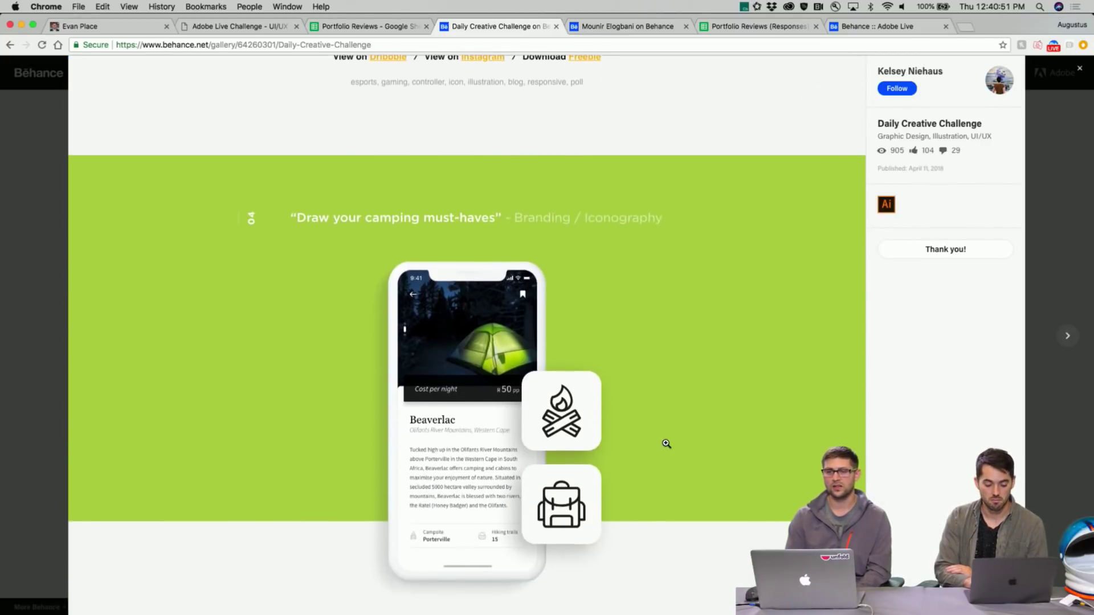
Examine the "Design your favorite fruit using simple shapes" Nutrition app and the Cape Town skyline Poster app mockups through to the project's end
scroll(666, 444, down, 5)
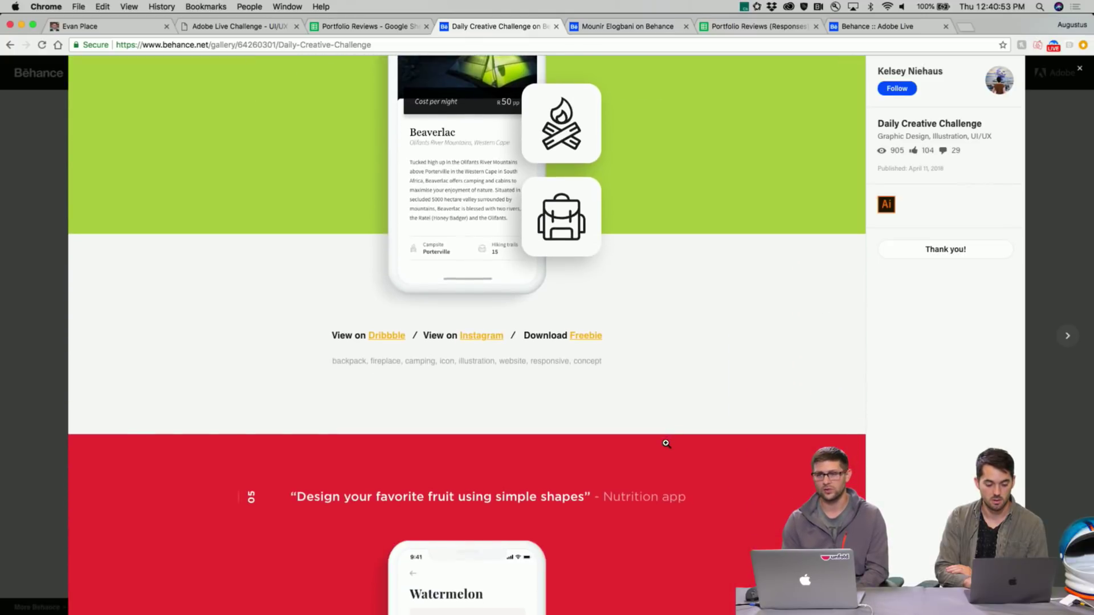
scroll(667, 443, down, 4)
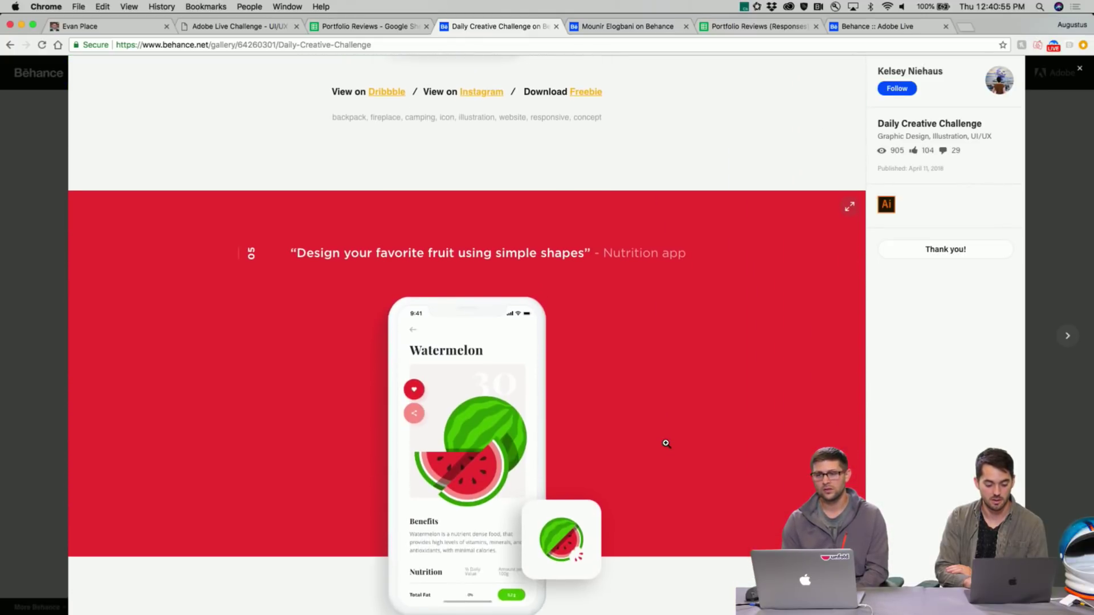
scroll(666, 444, down, 1)
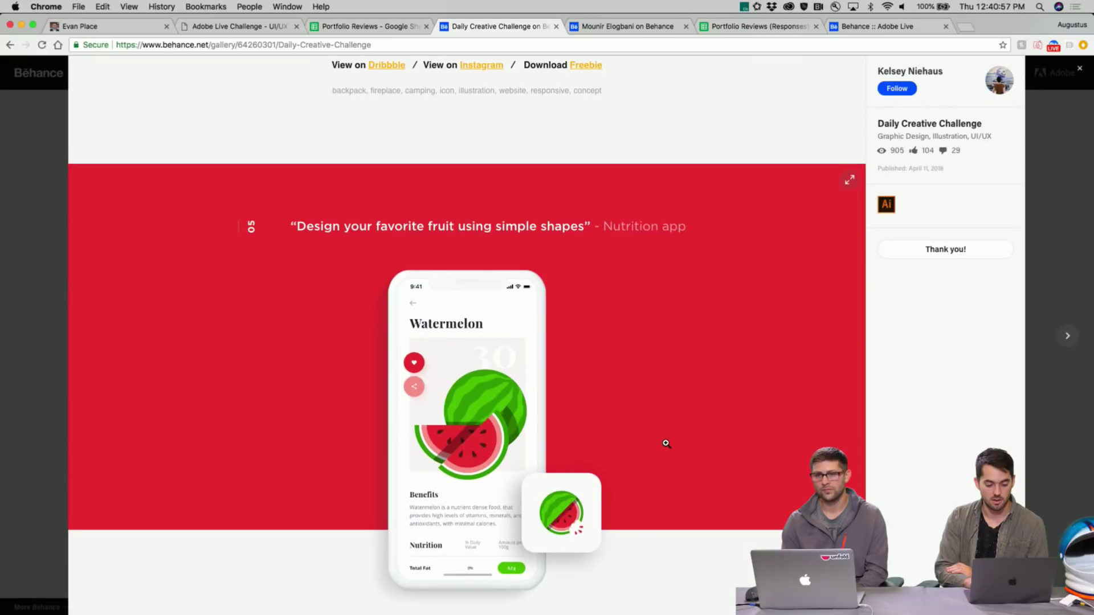
scroll(666, 444, down, 1)
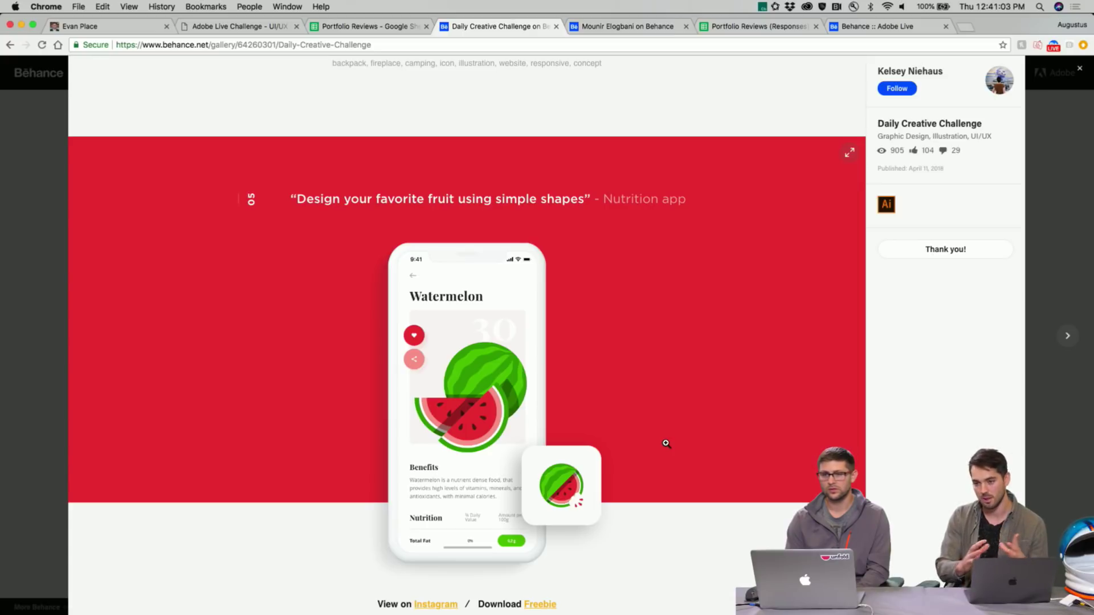
scroll(666, 443, down, 5)
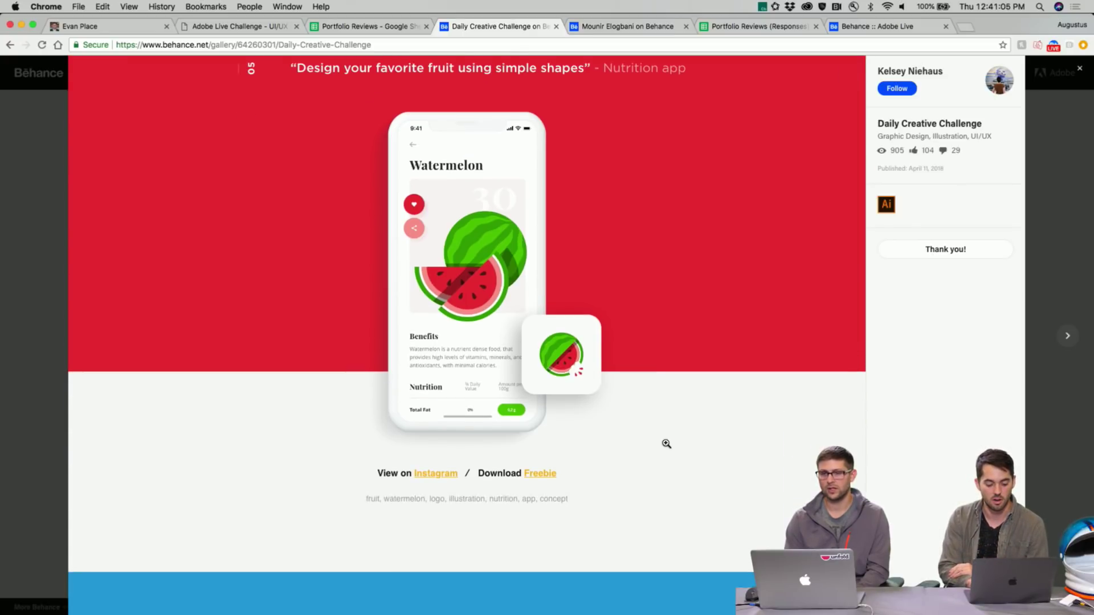
scroll(666, 444, down, 6)
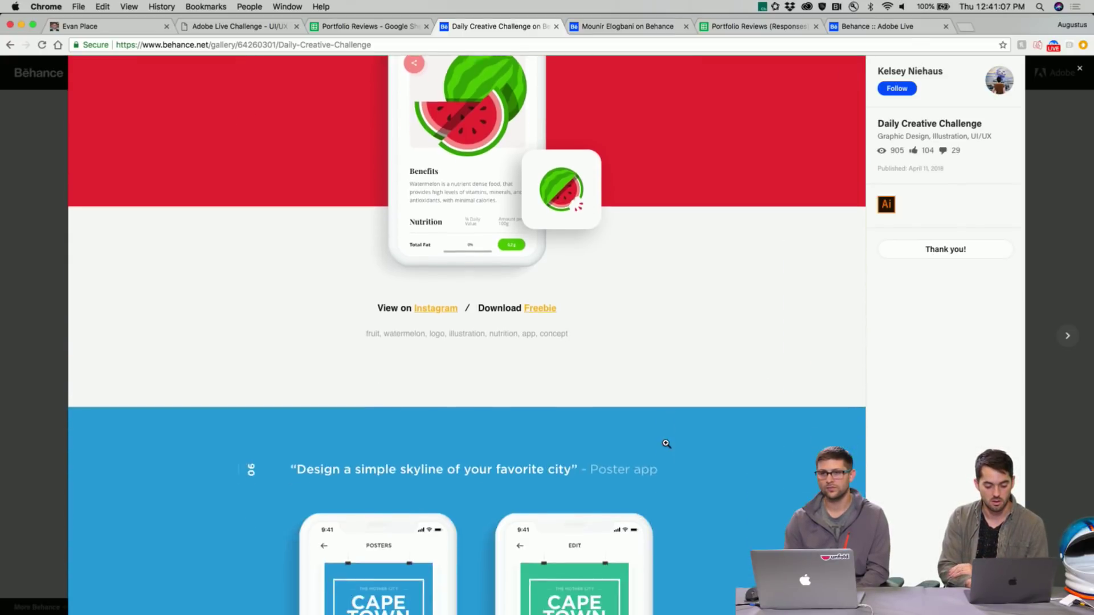
scroll(666, 444, down, 7)
scroll(666, 443, down, 6)
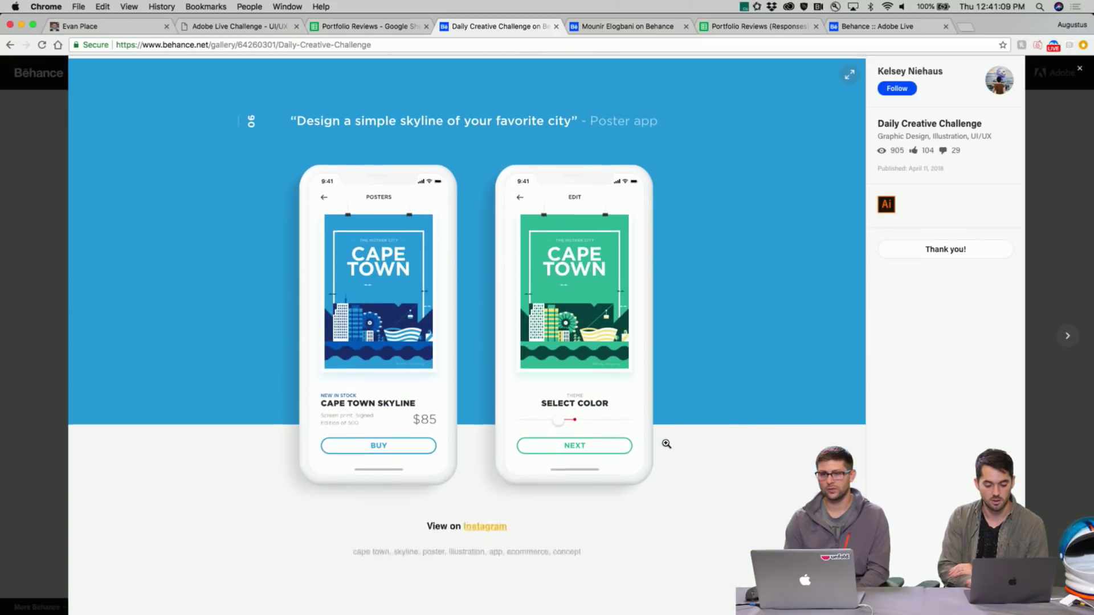
scroll(666, 443, down, 7)
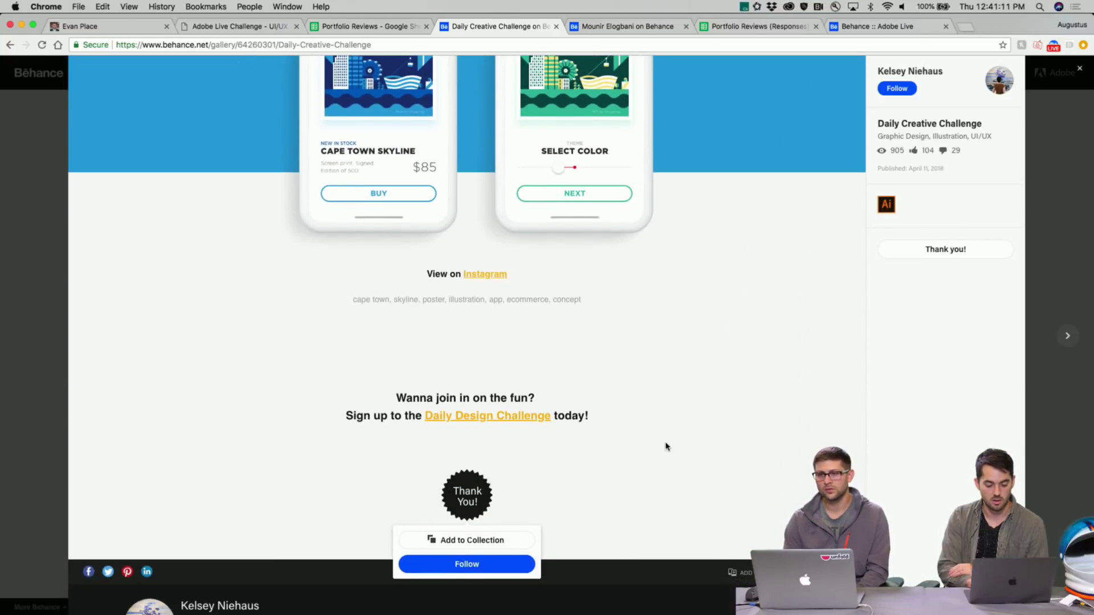
Look back over the Daily Creative Challenge mockups up to the Esports blog, and close the project to return to the designer's profile
scroll(666, 446, up, 20)
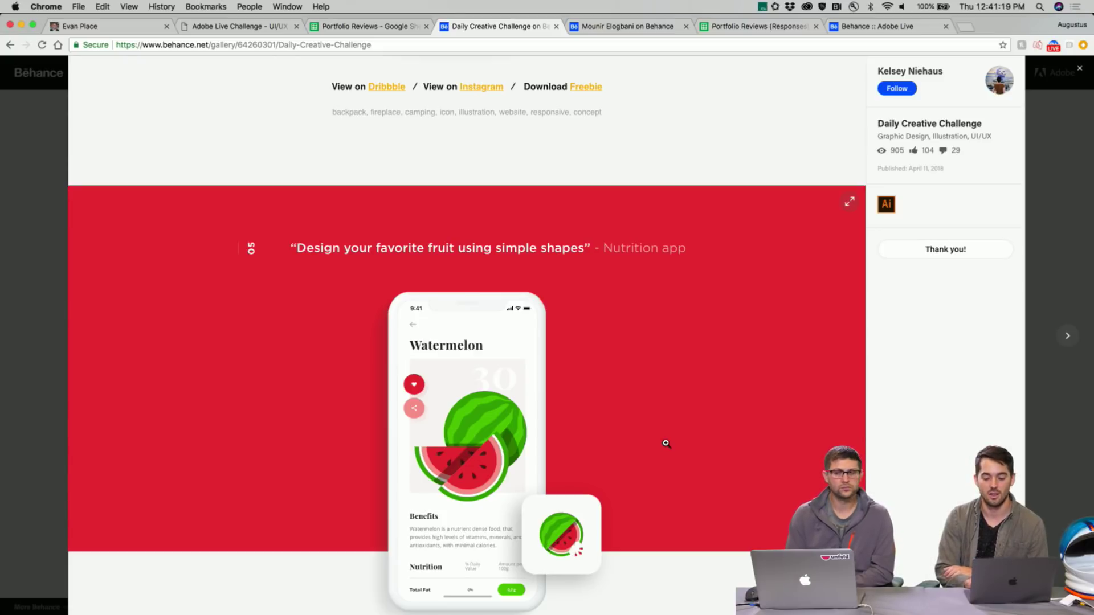
scroll(666, 443, up, 15)
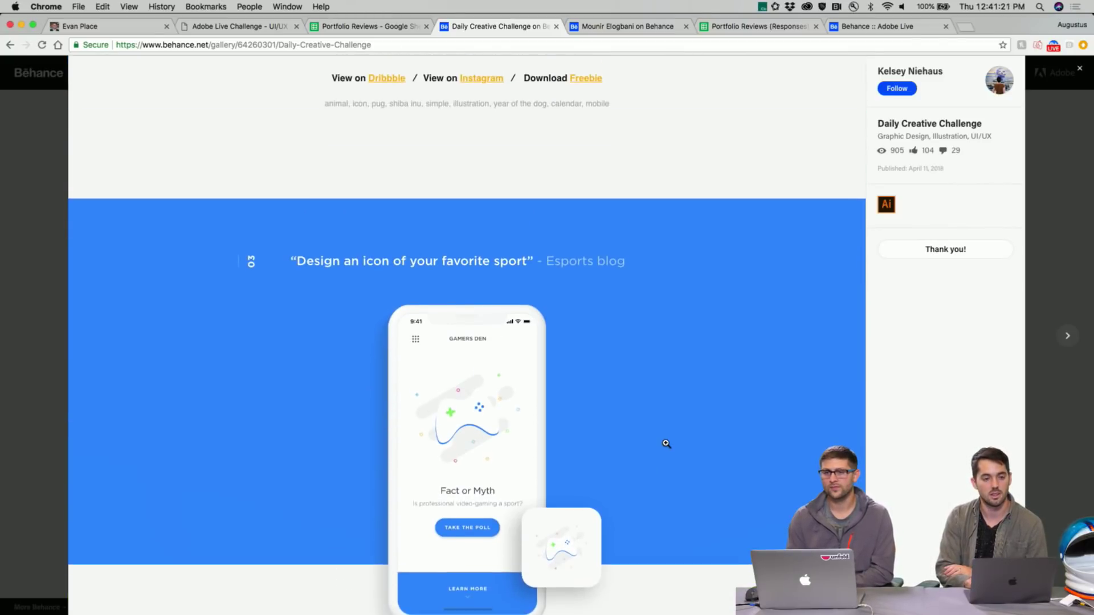
scroll(666, 443, up, 1)
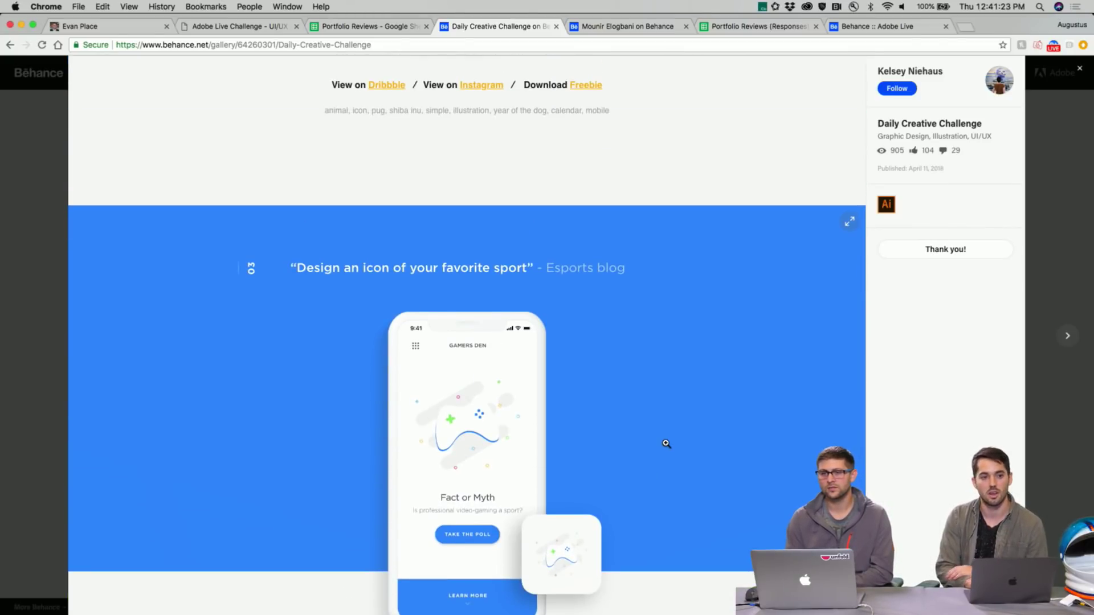
click(1080, 70)
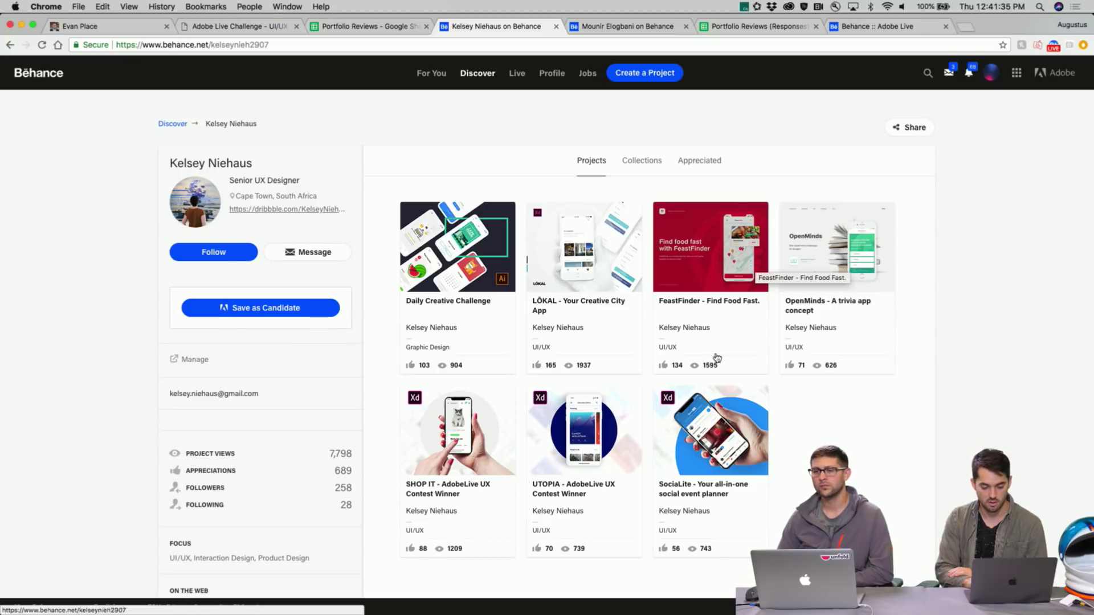
Open the "FeastFinder - Find Food Fast." project and examine its hero mockup and the start of "The challenge" section
click(720, 274)
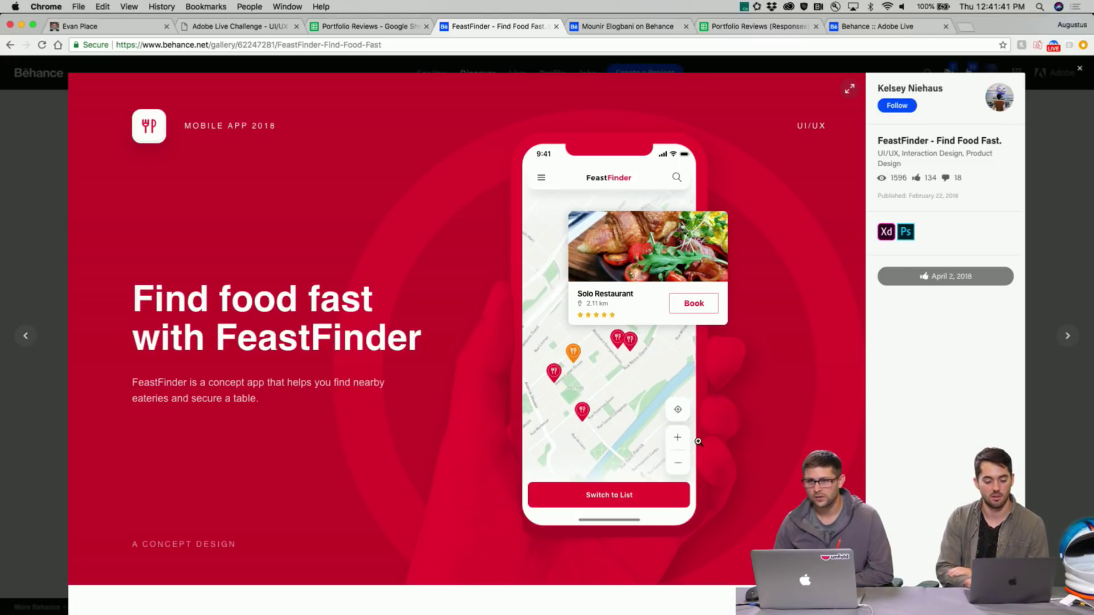
scroll(695, 455, down, 2)
scroll(695, 457, down, 1)
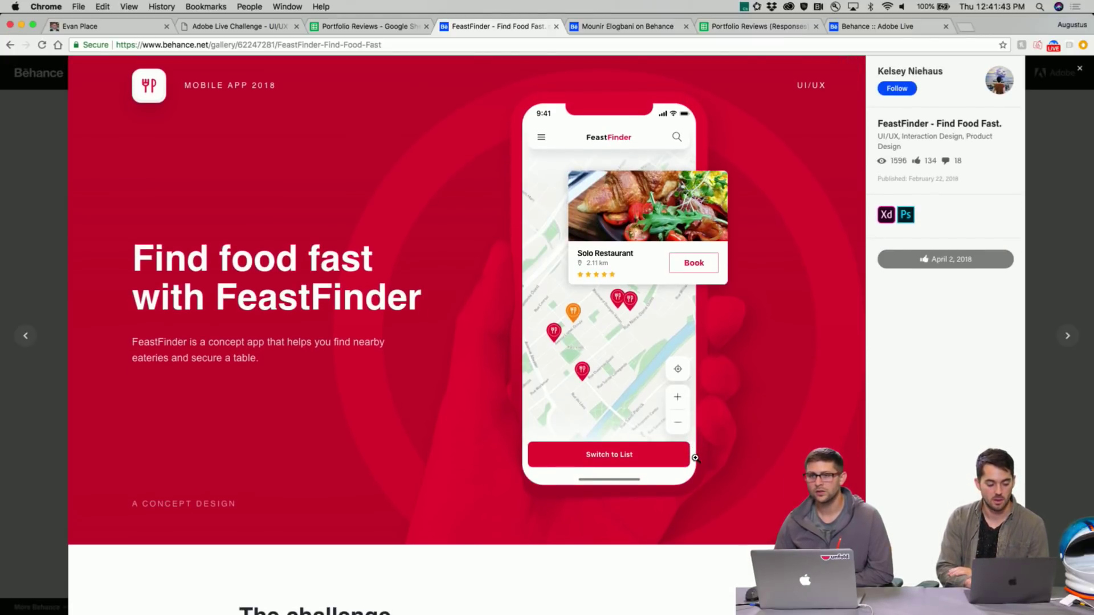
scroll(696, 457, down, 2)
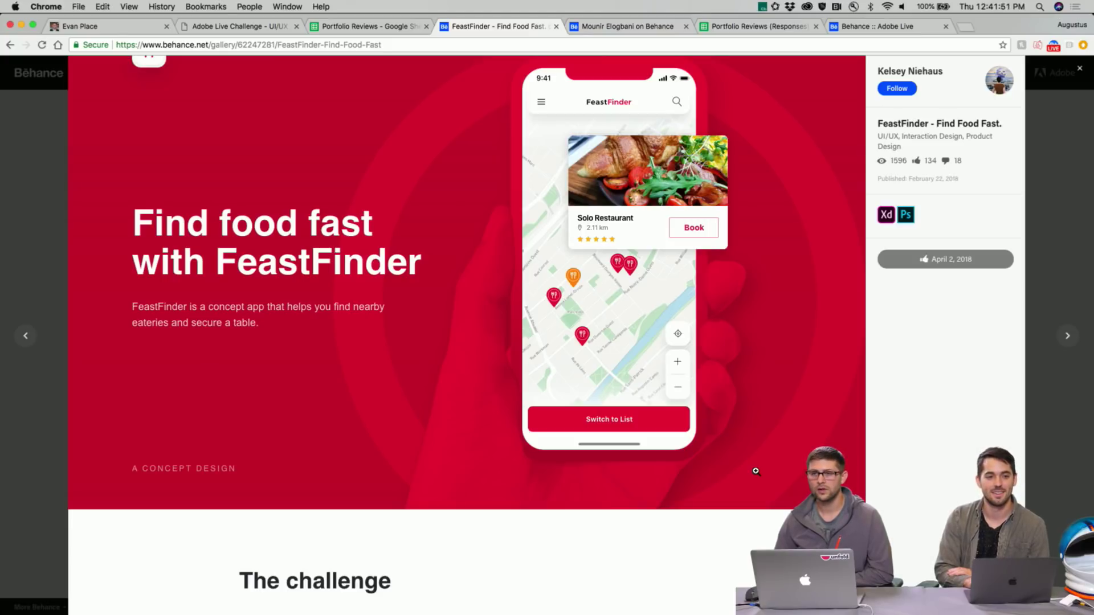
scroll(755, 471, down, 5)
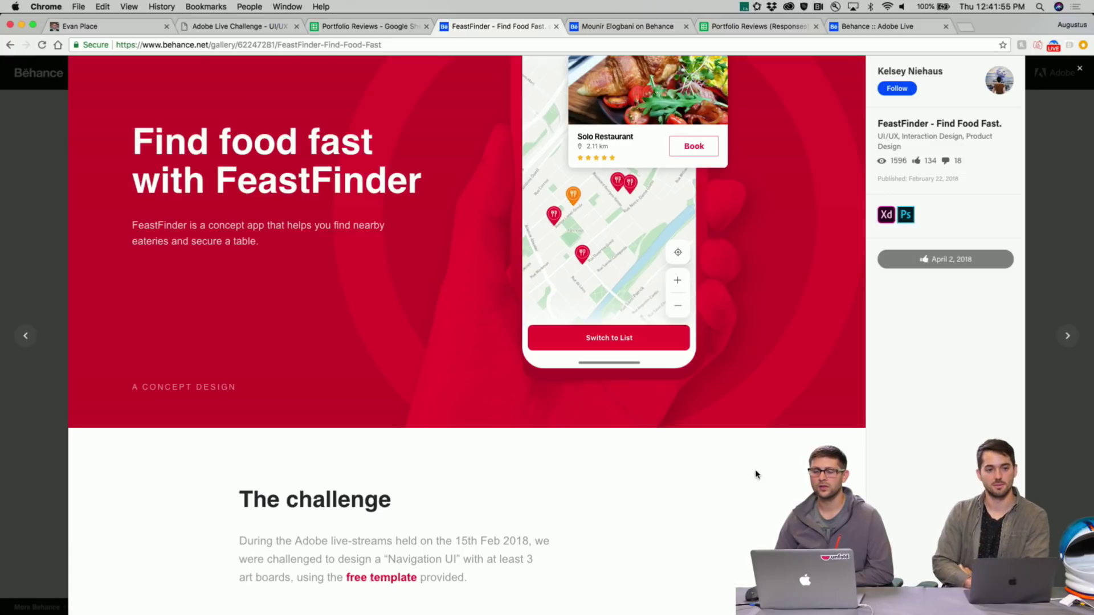
scroll(755, 473, up, 5)
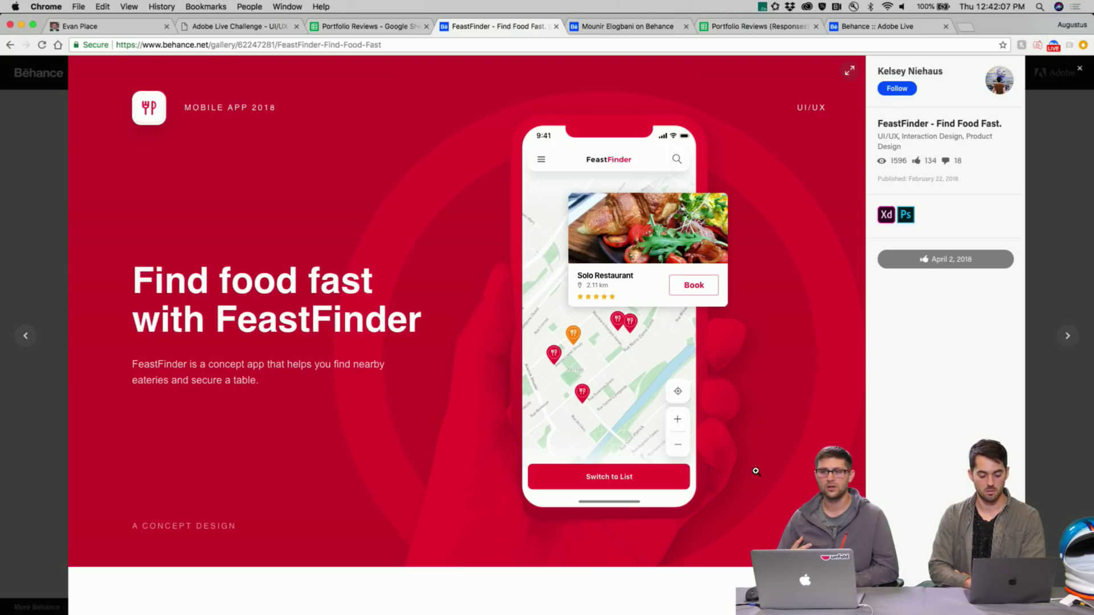
scroll(755, 471, down, 1)
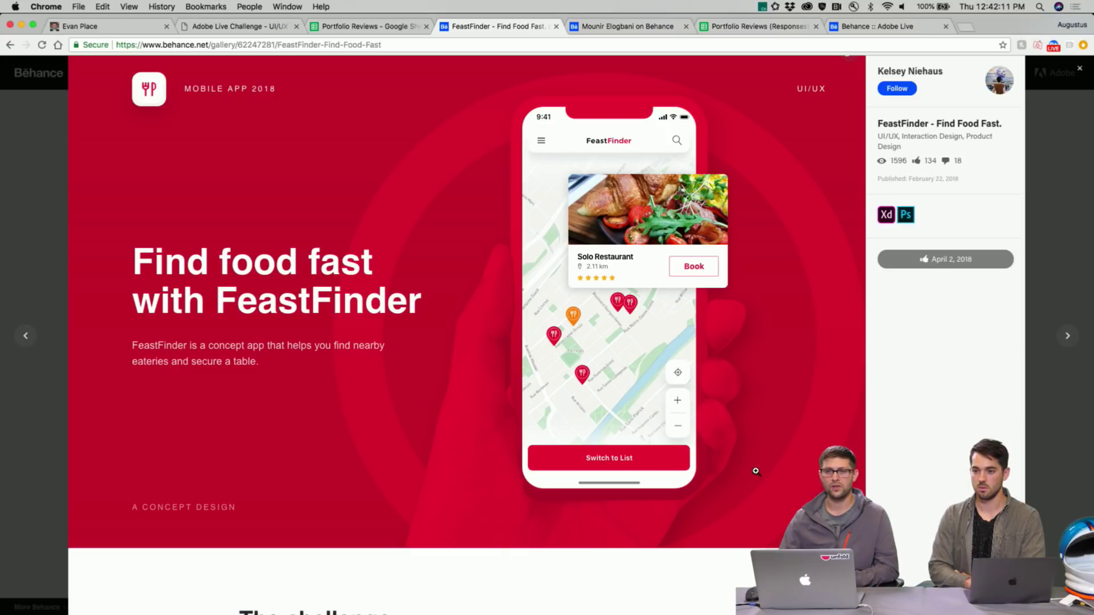
scroll(755, 471, down, 1)
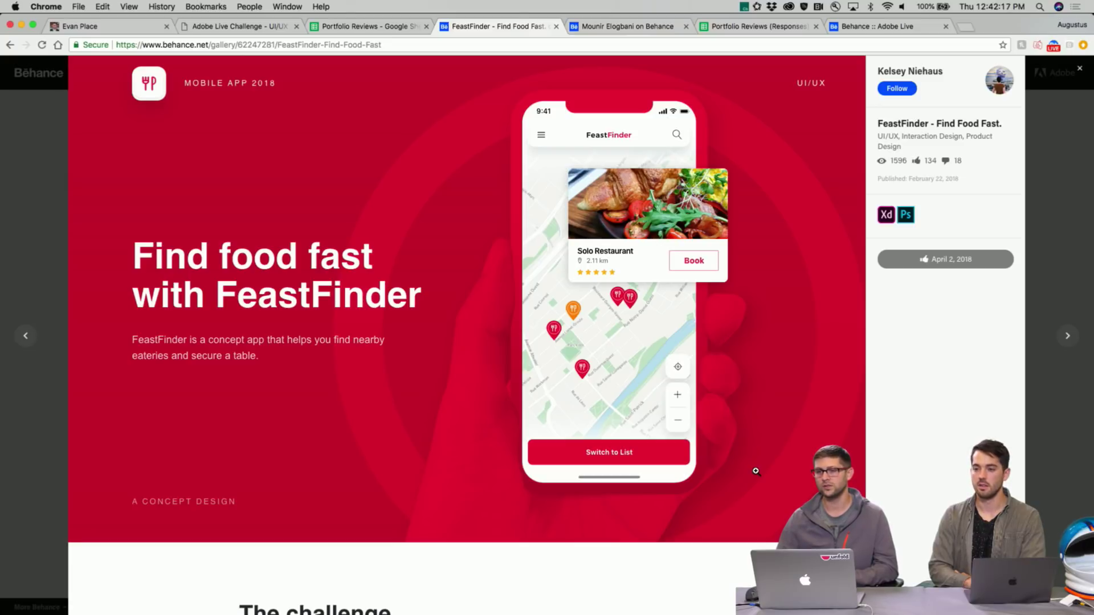
Read "The challenge" section below the FeastFinder hero mockup, comparing it with the hero's tagline and description
scroll(755, 471, down, 1)
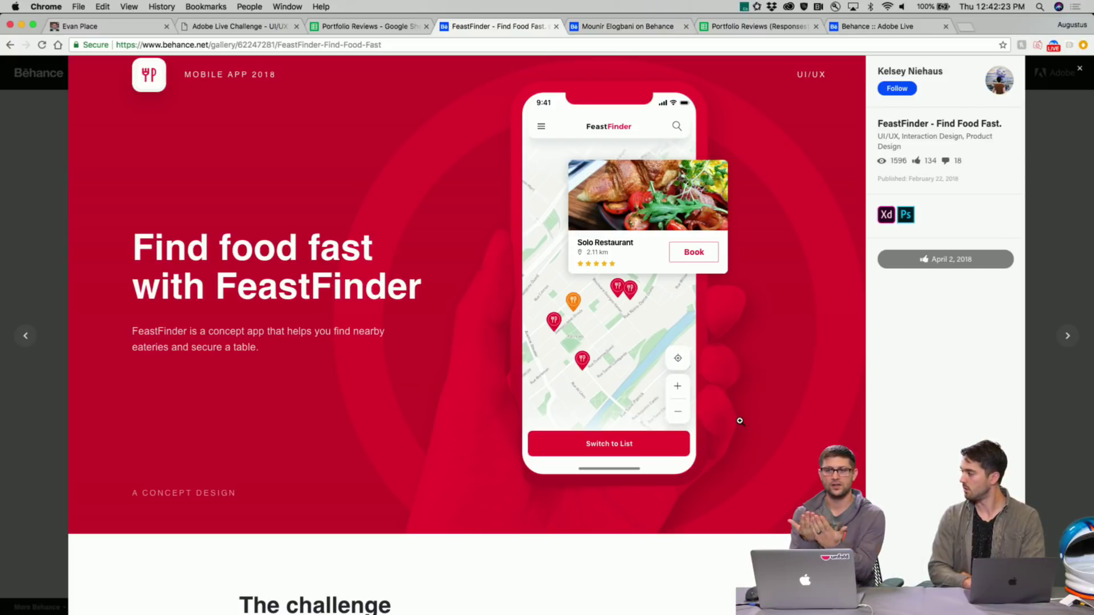
scroll(739, 421, down, 5)
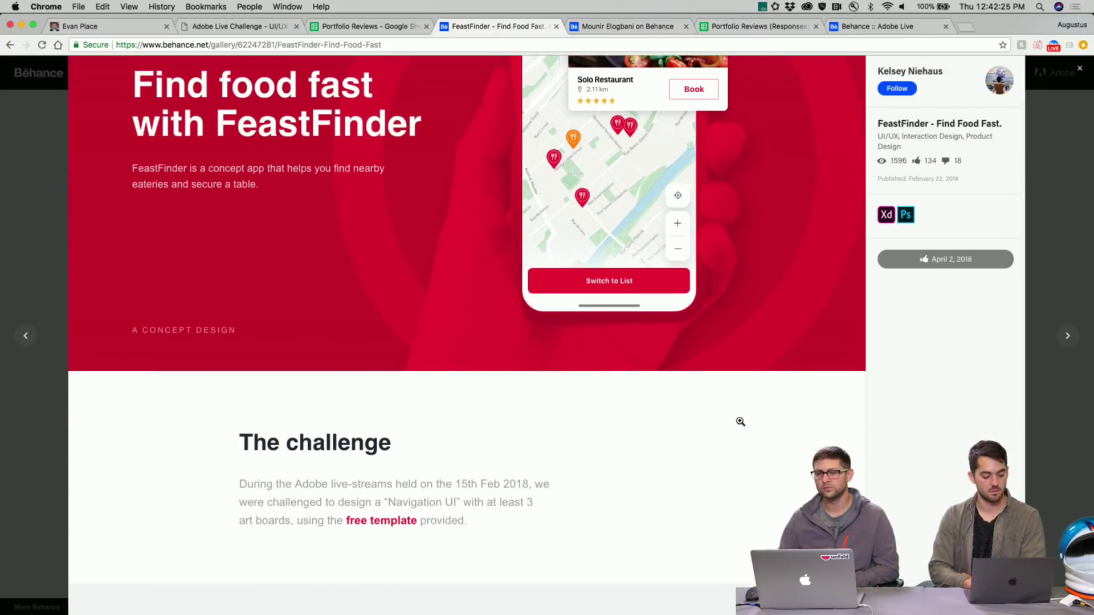
scroll(740, 424, down, 3)
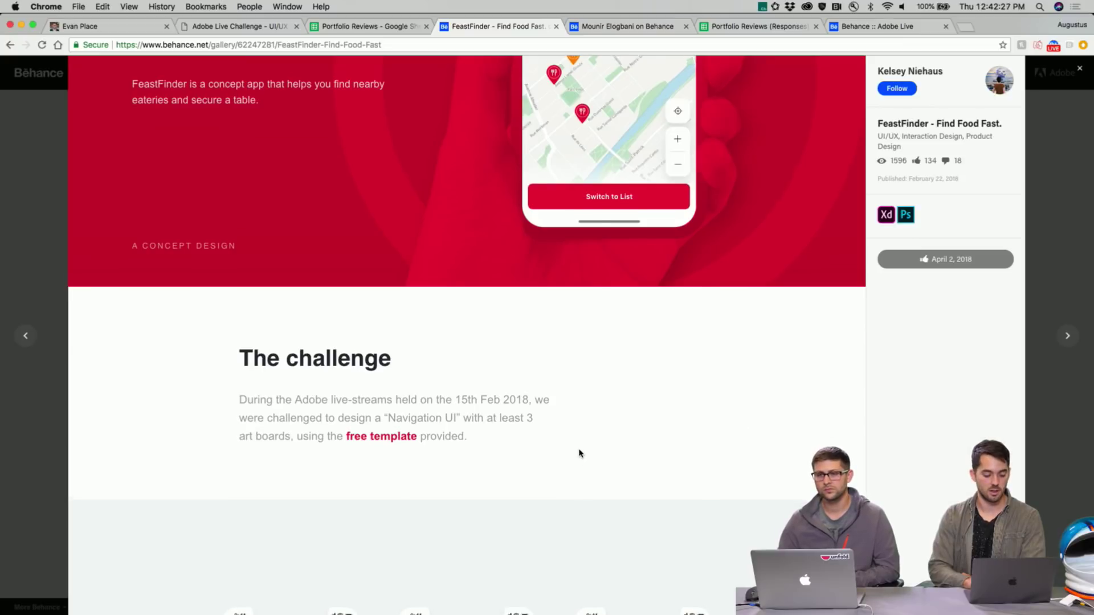
scroll(580, 450, down, 2)
scroll(580, 451, up, 7)
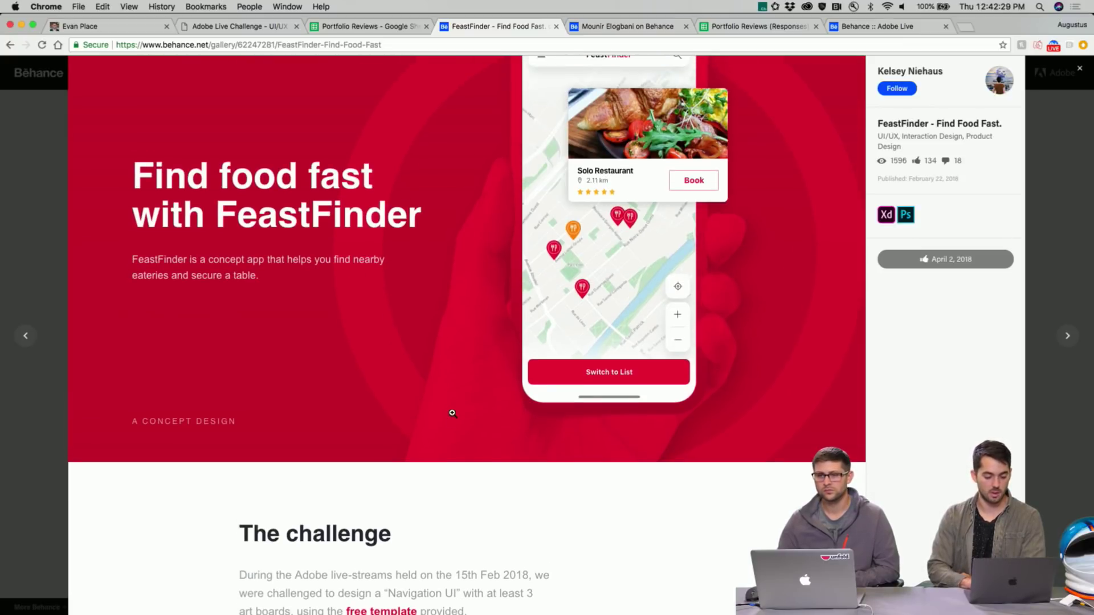
scroll(447, 413, down, 7)
scroll(453, 428, down, 1)
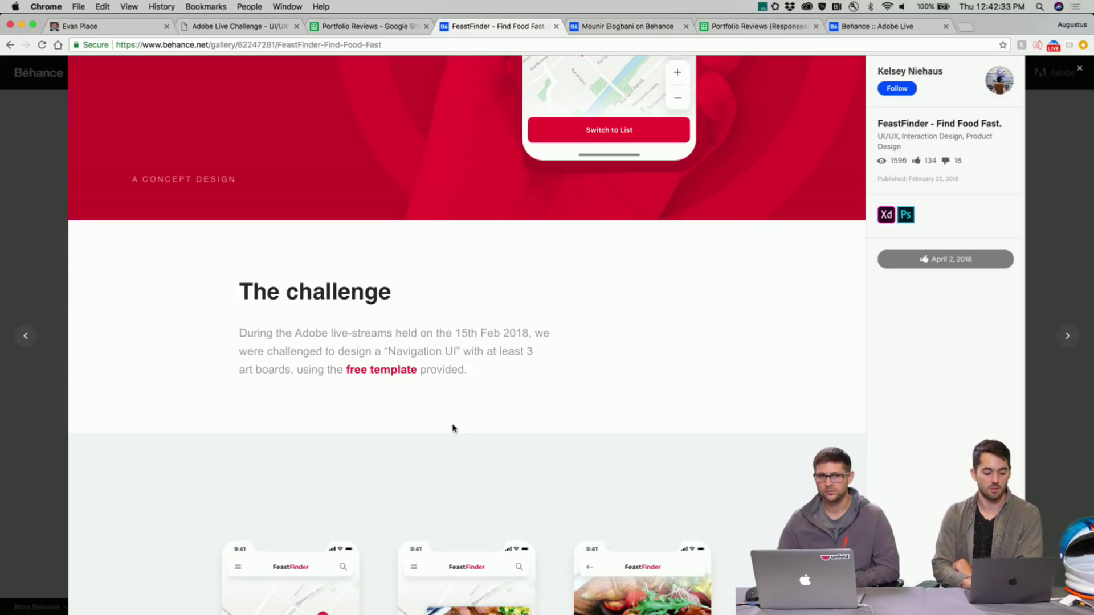
scroll(453, 428, down, 2)
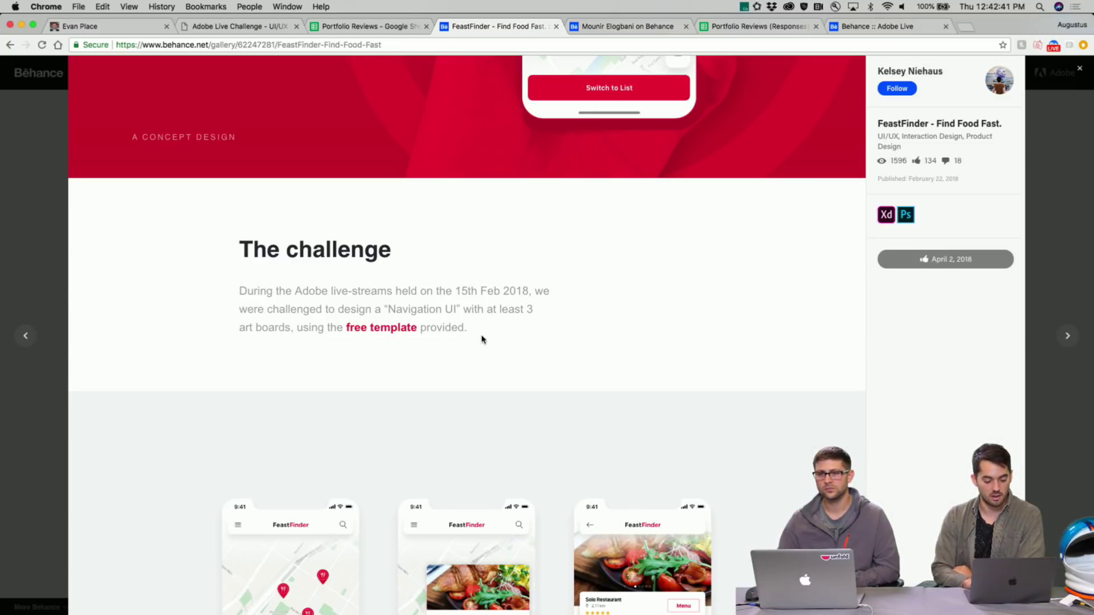
scroll(492, 353, down, 1)
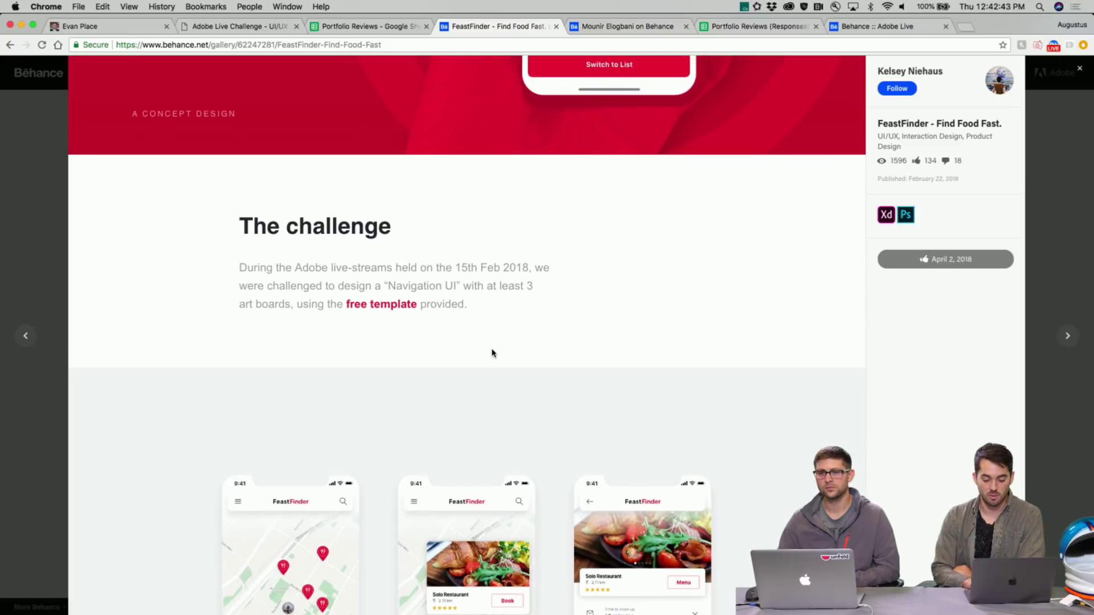
Examine the three-screen flow from map to table booking, enlarging the image and closing the enlarged view
scroll(493, 353, down, 4)
scroll(492, 353, down, 7)
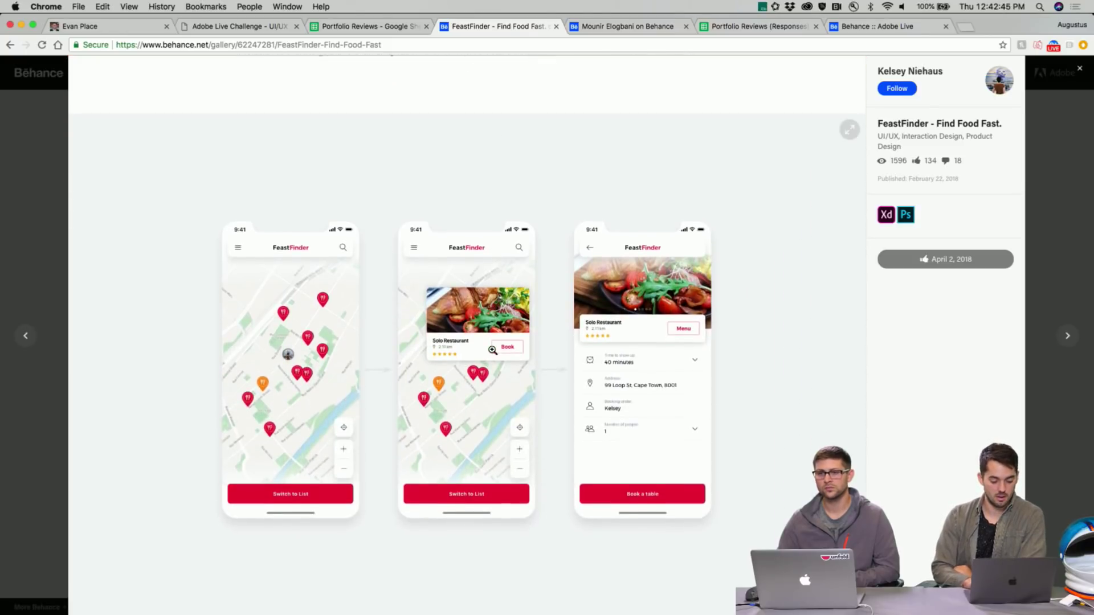
scroll(492, 351, down, 1)
scroll(493, 350, down, 2)
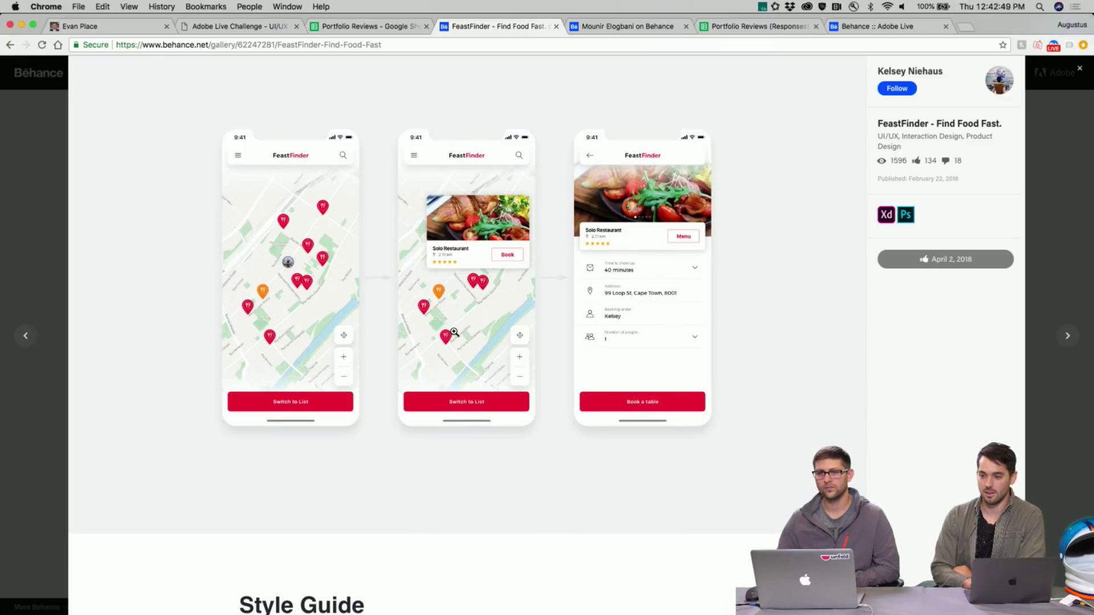
click(467, 161)
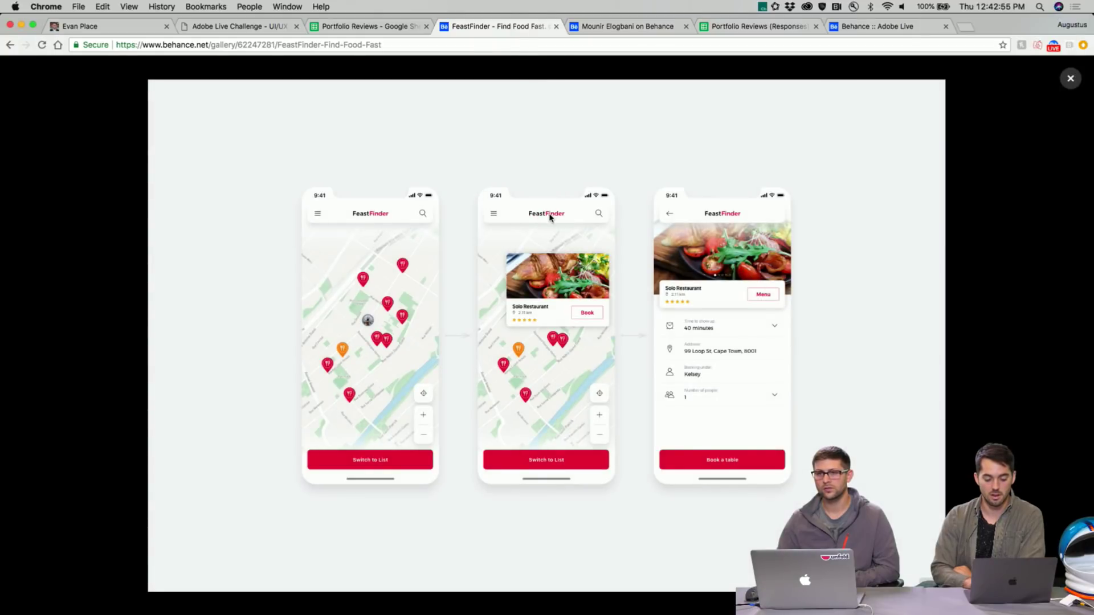
click(1070, 80)
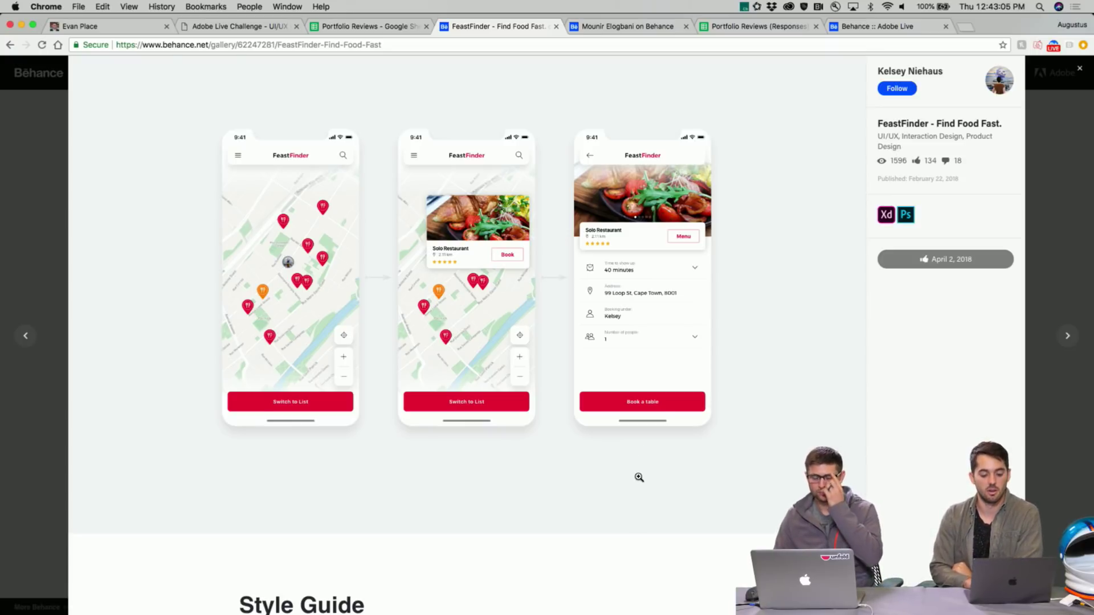
Read the "Style Guide" section and examine its app screens annotated with spacing measurements
scroll(639, 481, down, 5)
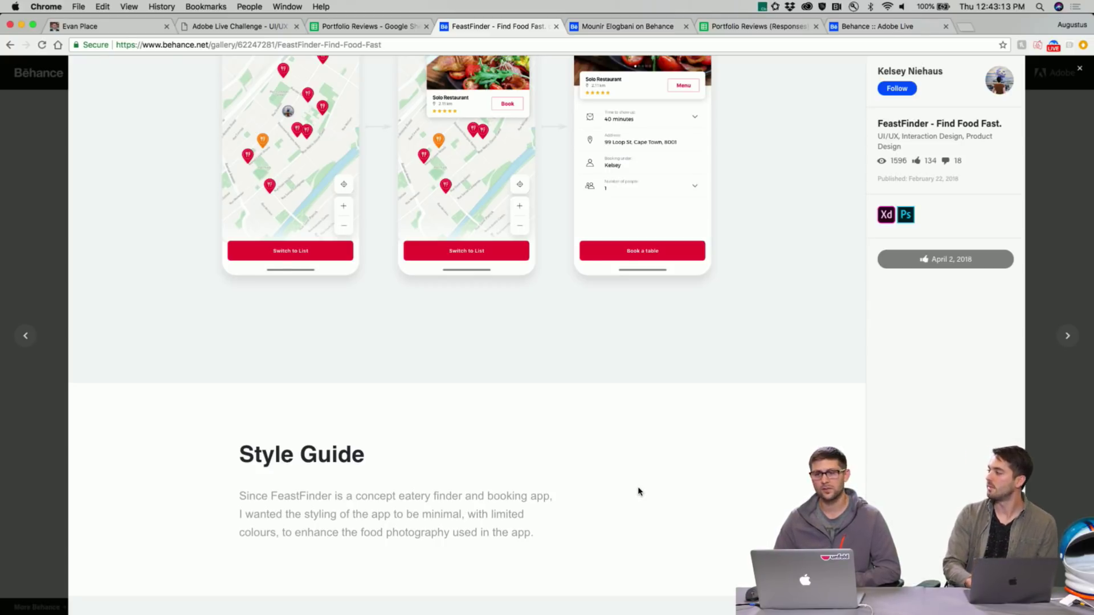
scroll(638, 491, down, 6)
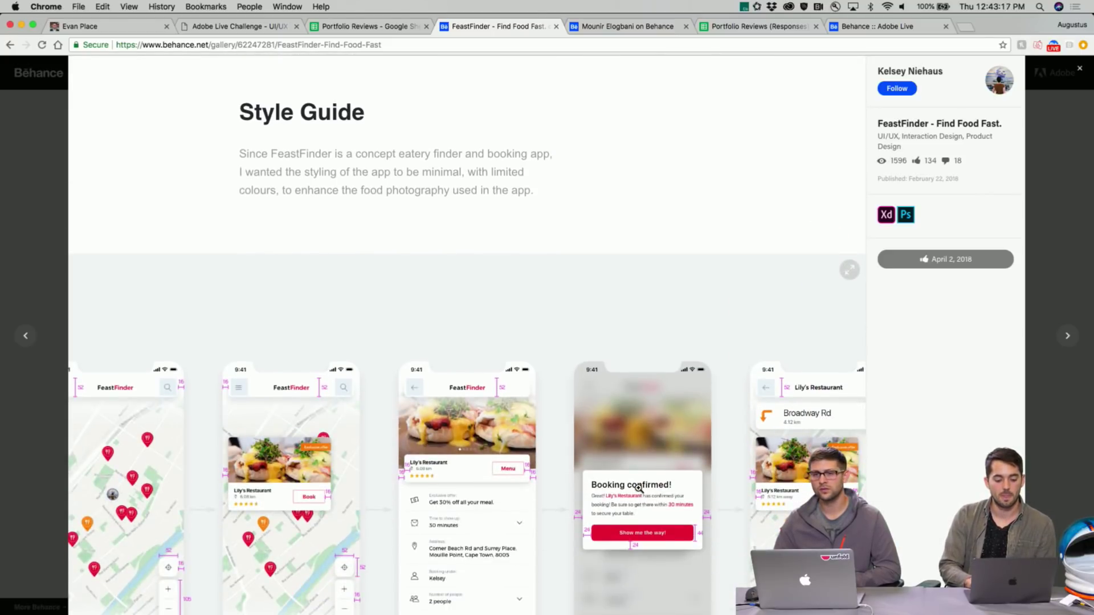
scroll(638, 487, down, 1)
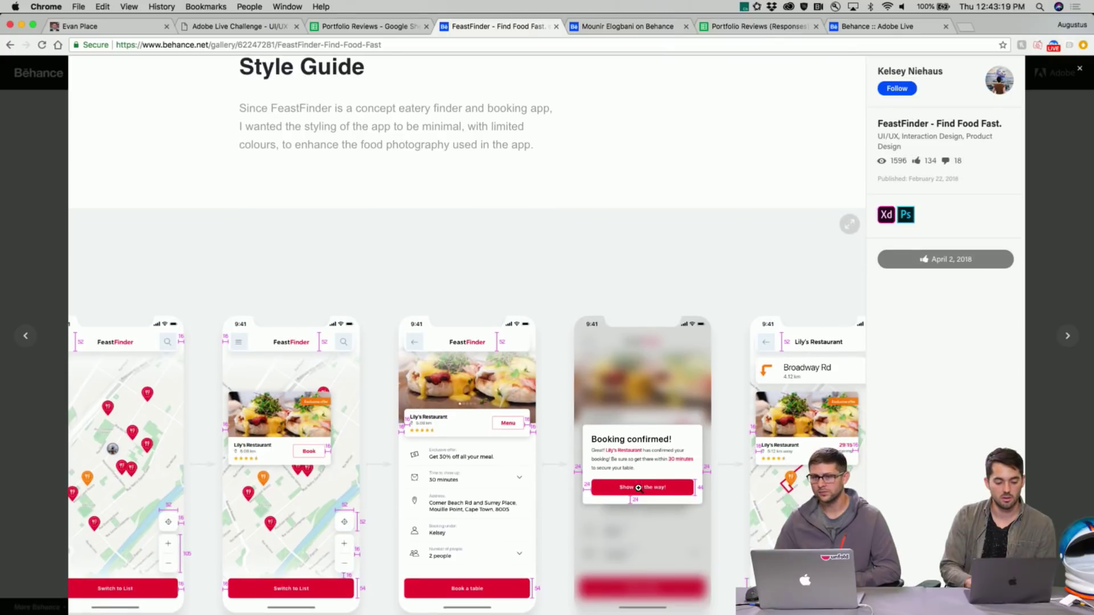
scroll(638, 487, up, 1)
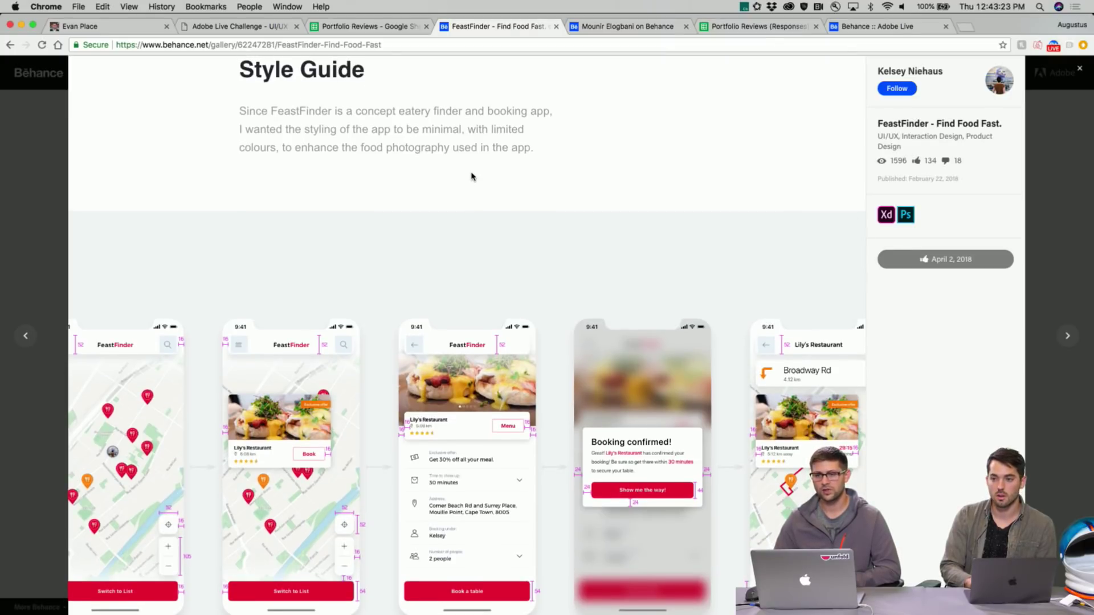
Examine the rest of the style guide, including the line icon set and the fork-and-knife app icon artwork
scroll(478, 273, down, 7)
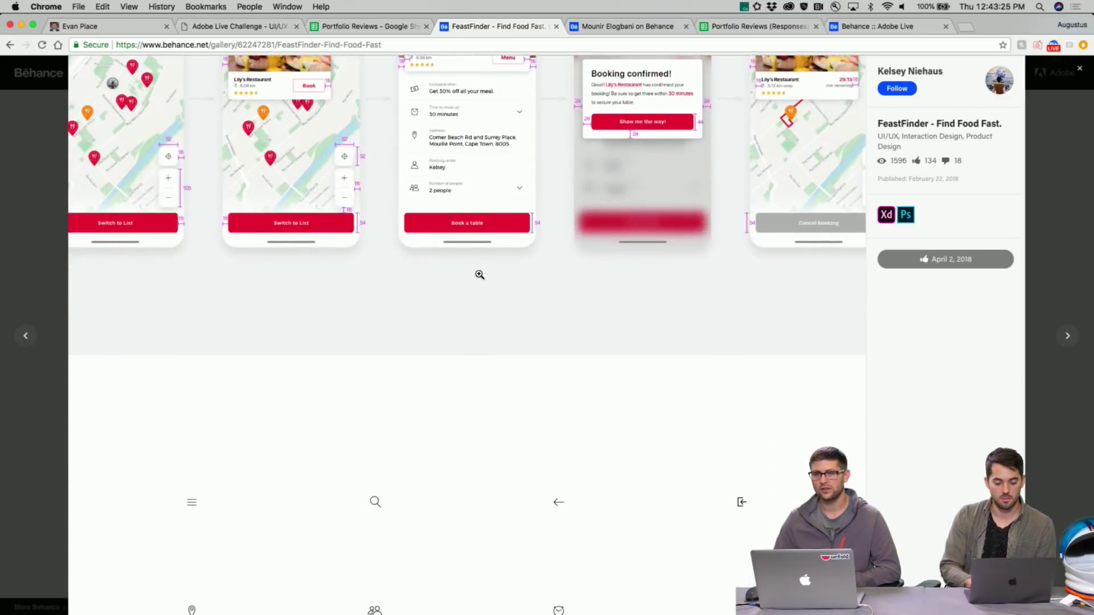
scroll(480, 275, up, 1)
scroll(480, 275, down, 4)
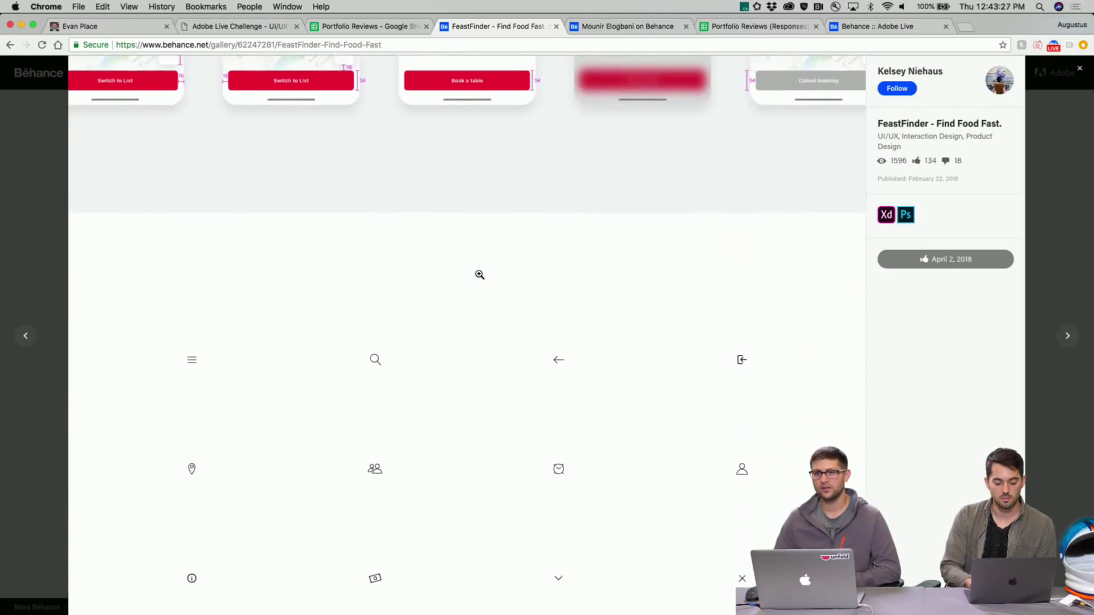
scroll(479, 275, down, 3)
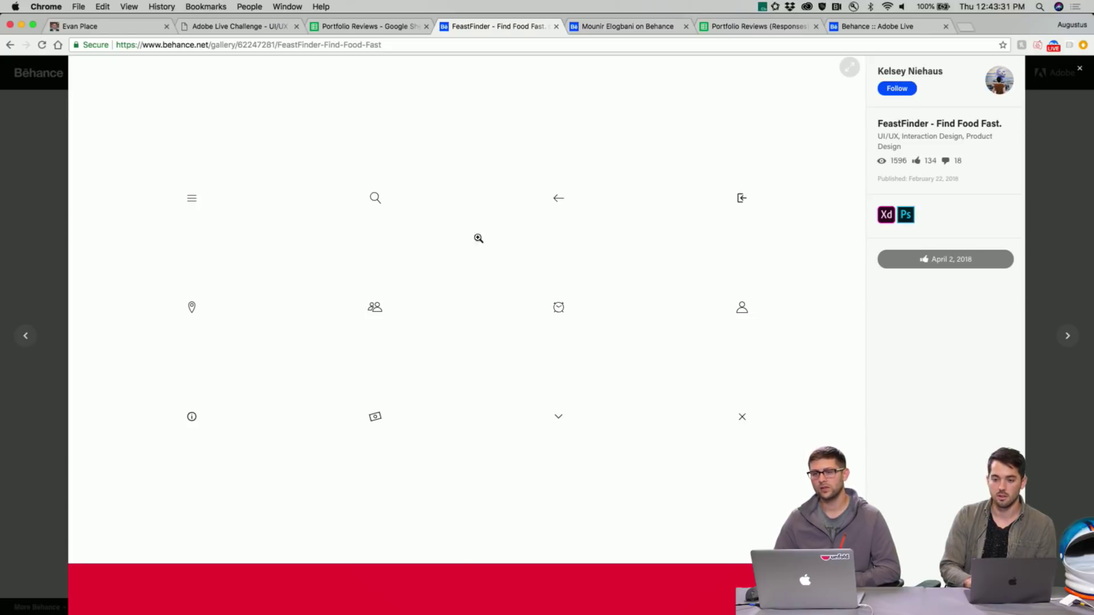
scroll(472, 325, down, 1)
scroll(473, 326, down, 1)
scroll(472, 326, down, 7)
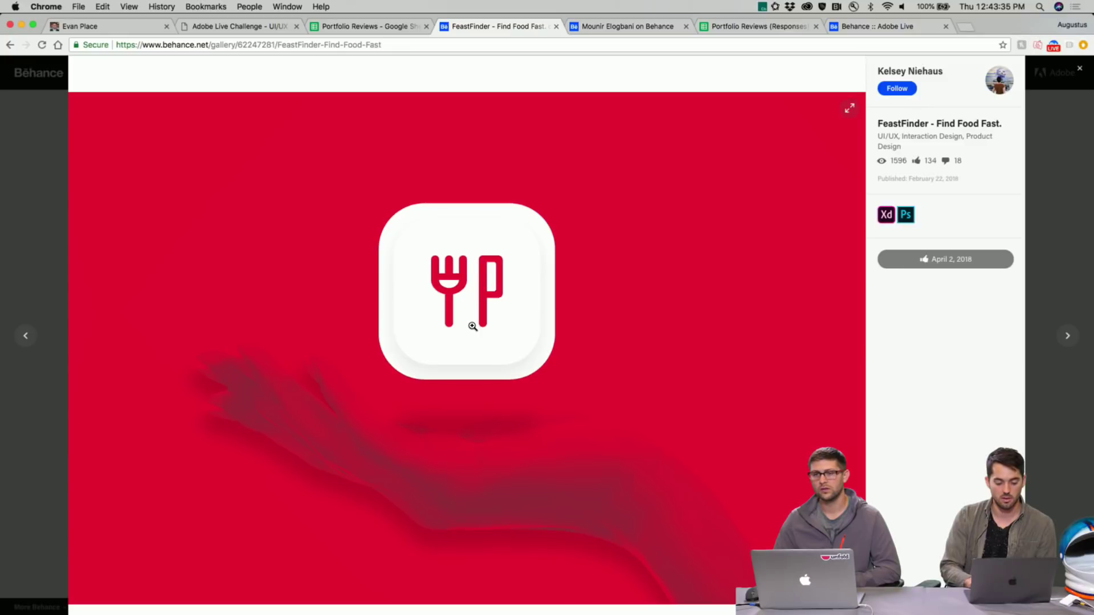
Read the "Search" section and view the map and list view phone mockups below it
scroll(472, 326, down, 6)
scroll(472, 326, down, 3)
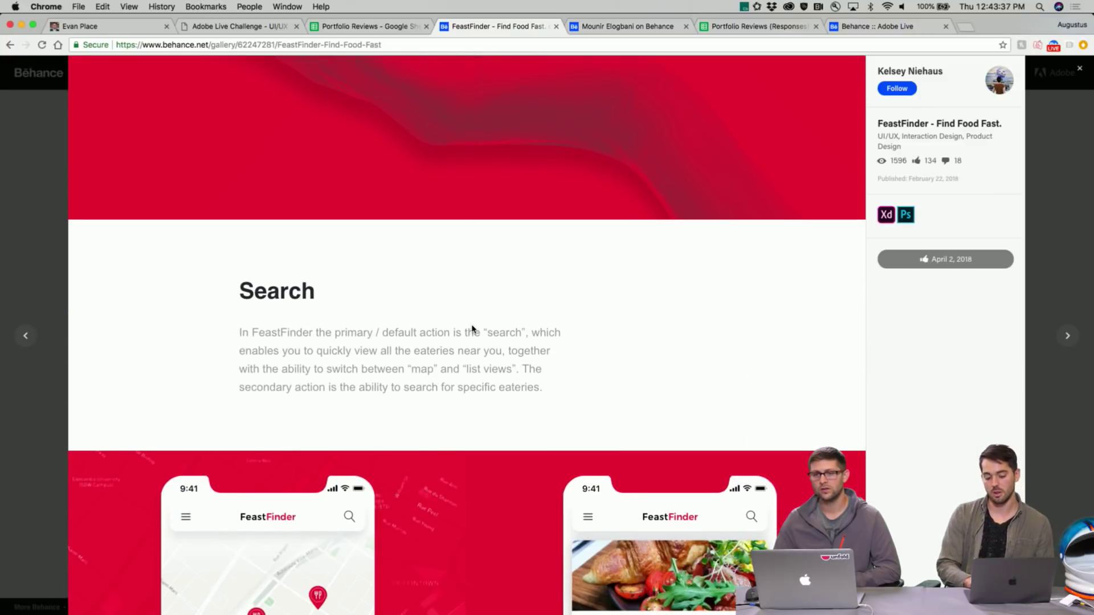
scroll(472, 328, down, 1)
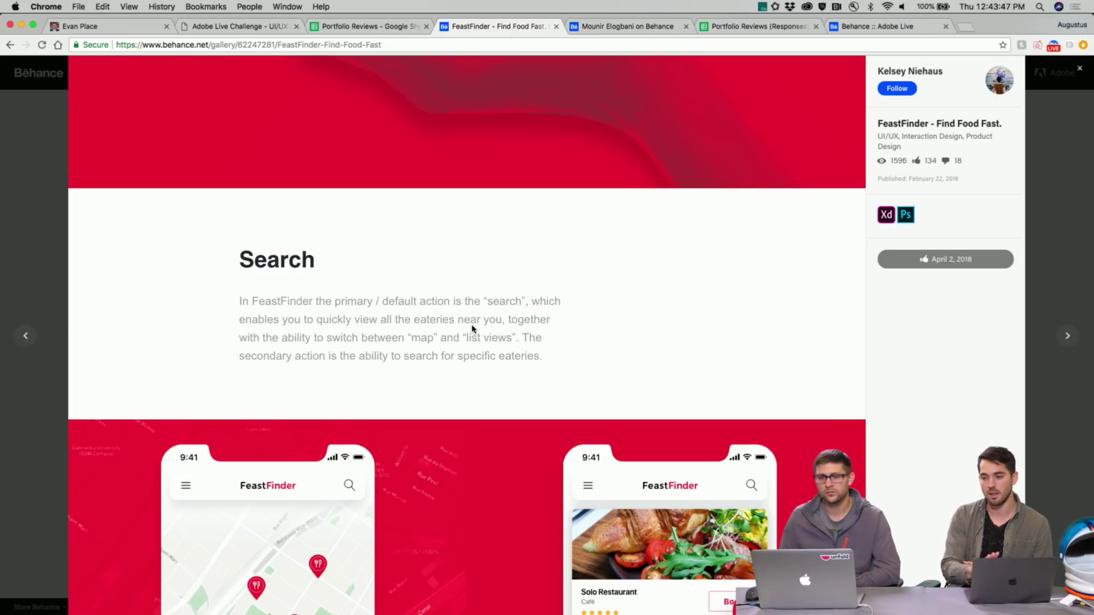
scroll(473, 328, down, 3)
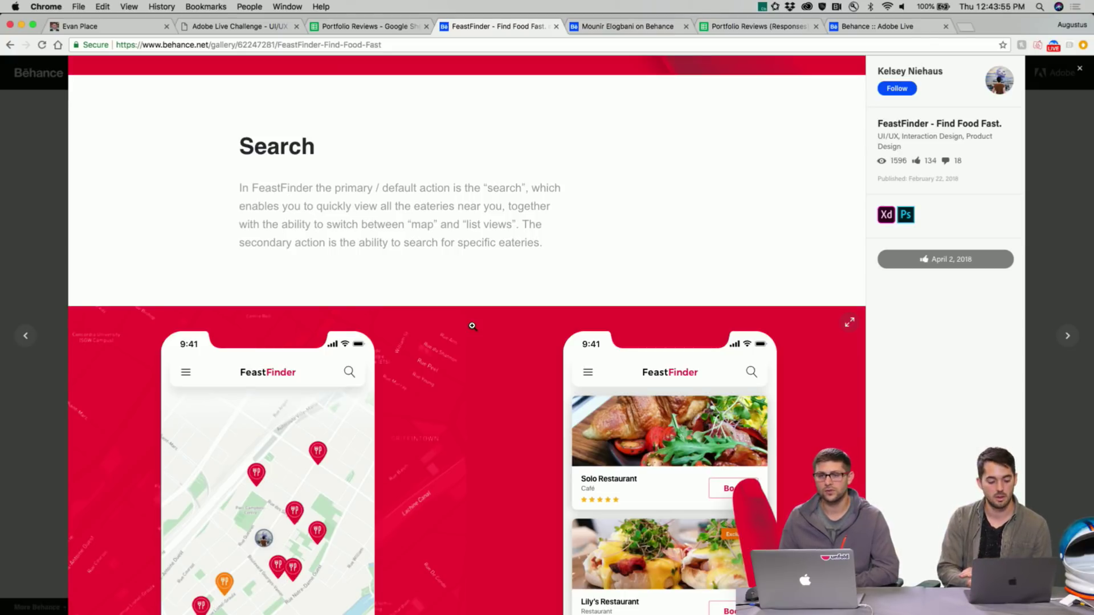
scroll(472, 326, down, 3)
scroll(472, 326, down, 8)
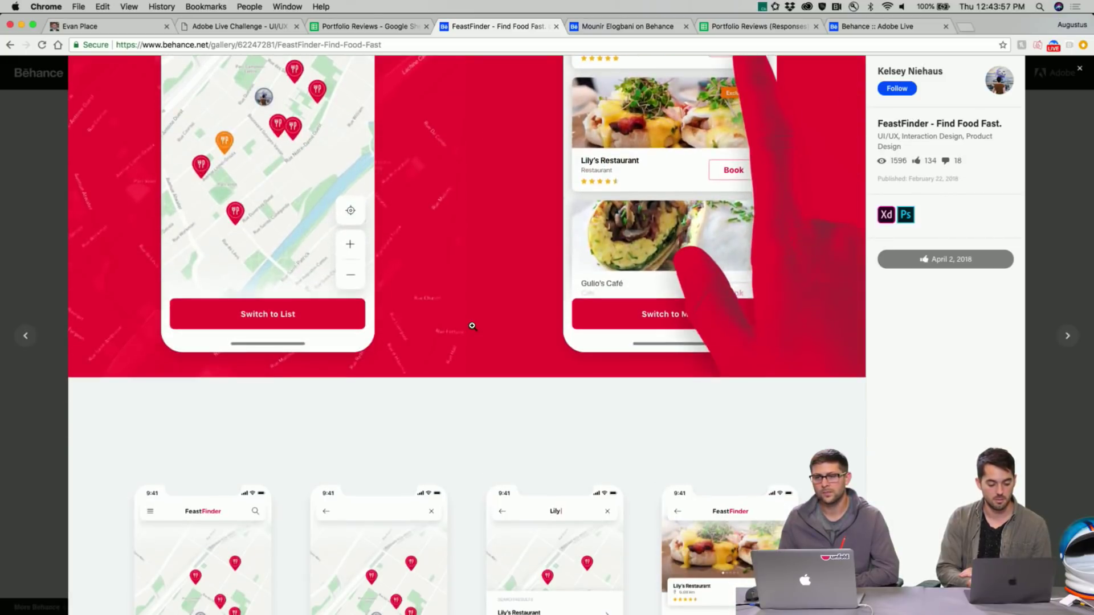
Skim ahead to the "Eateries" section and return to the map and list view mockups to study them more closely
scroll(472, 325, down, 14)
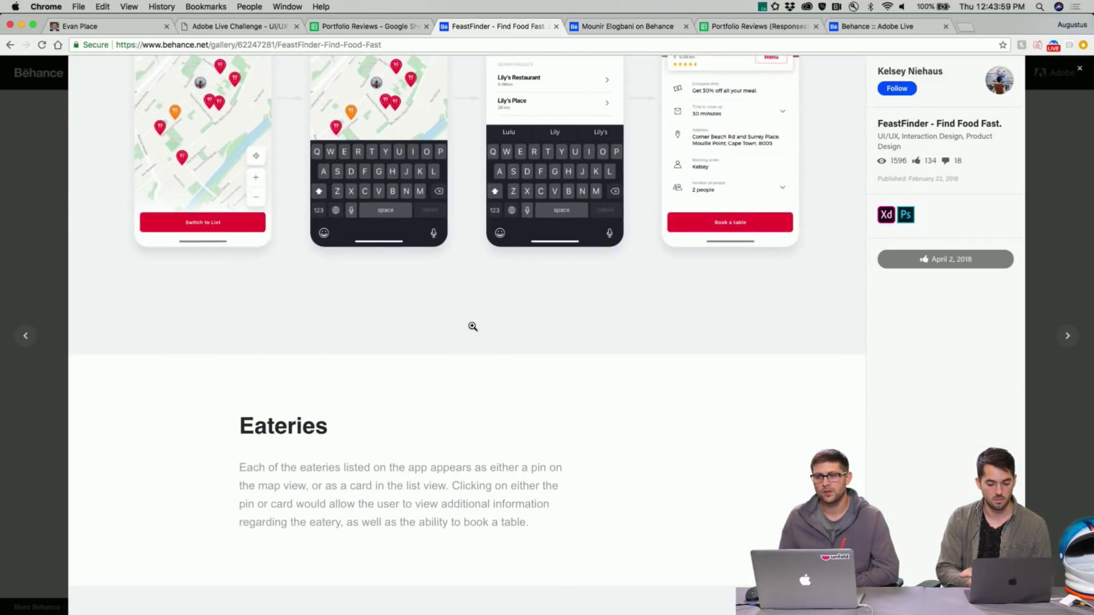
scroll(472, 326, down, 3)
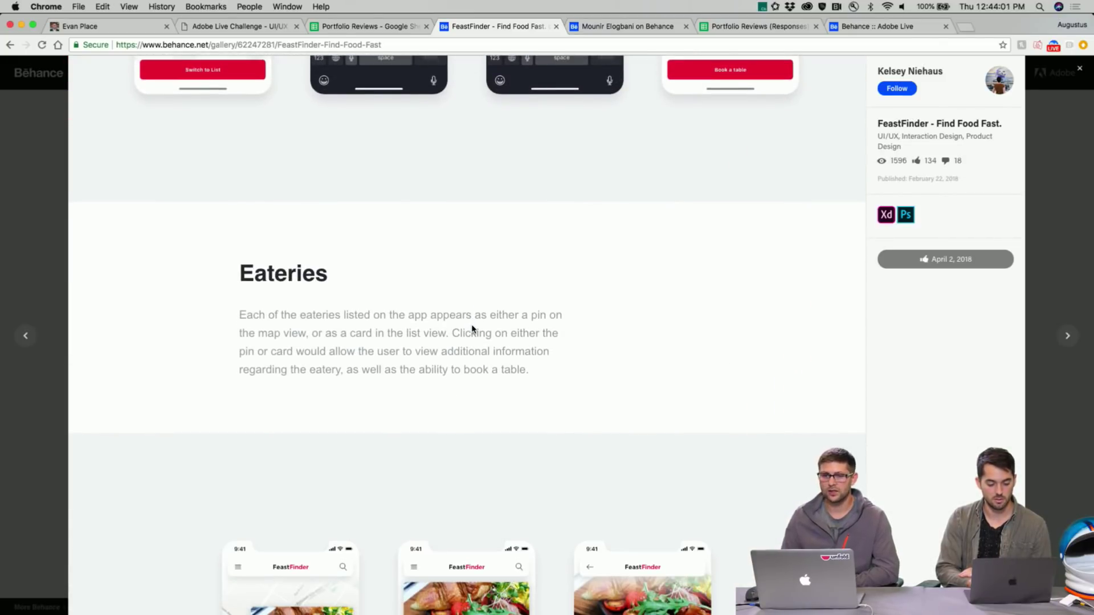
scroll(472, 328, down, 5)
scroll(473, 326, up, 18)
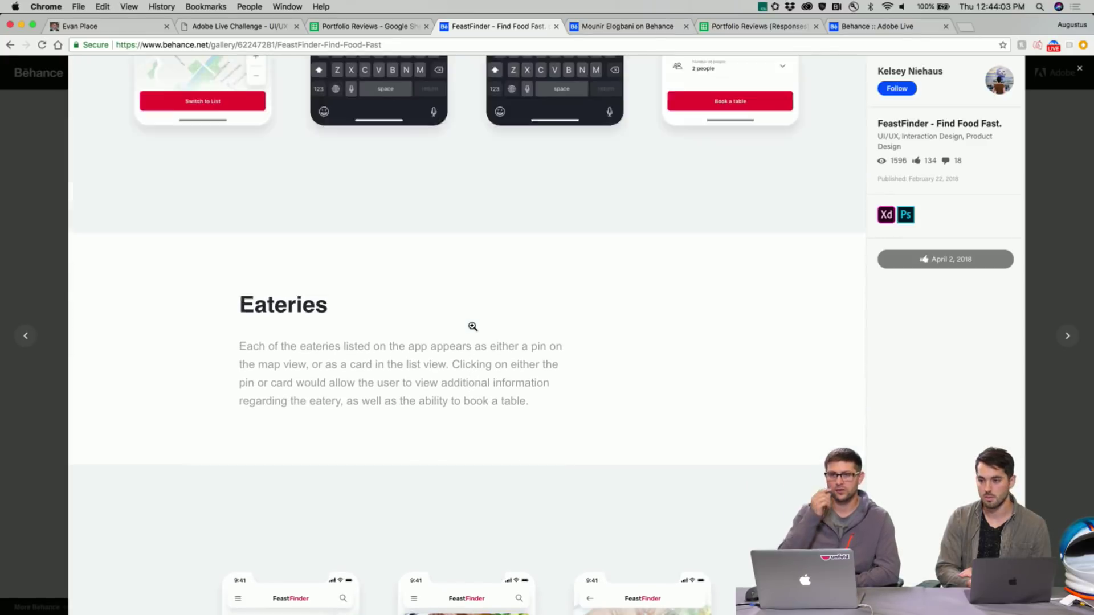
scroll(472, 326, up, 3)
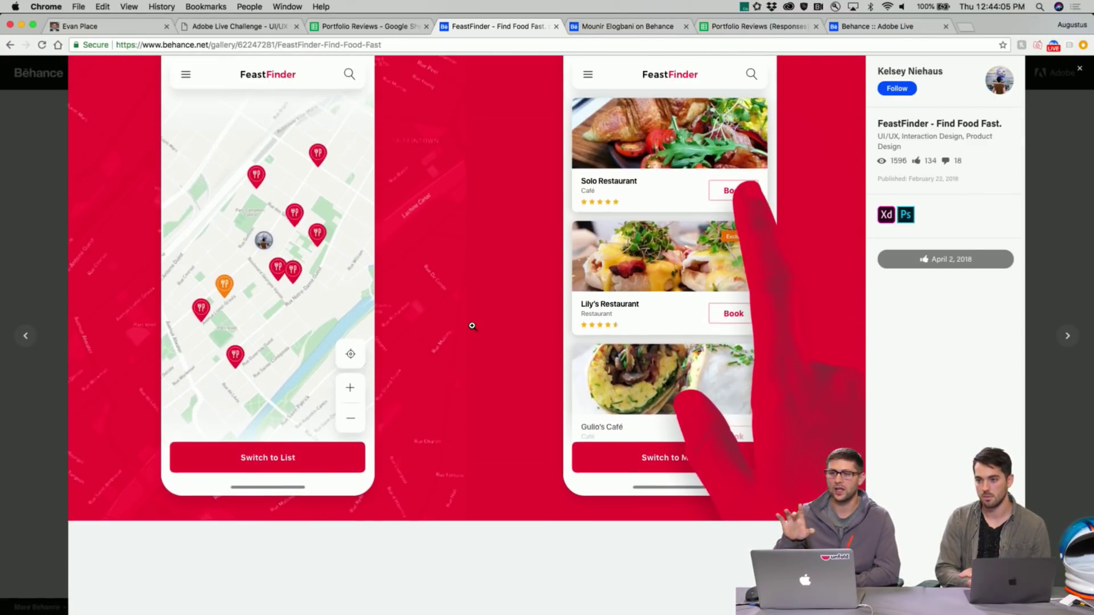
scroll(472, 326, up, 2)
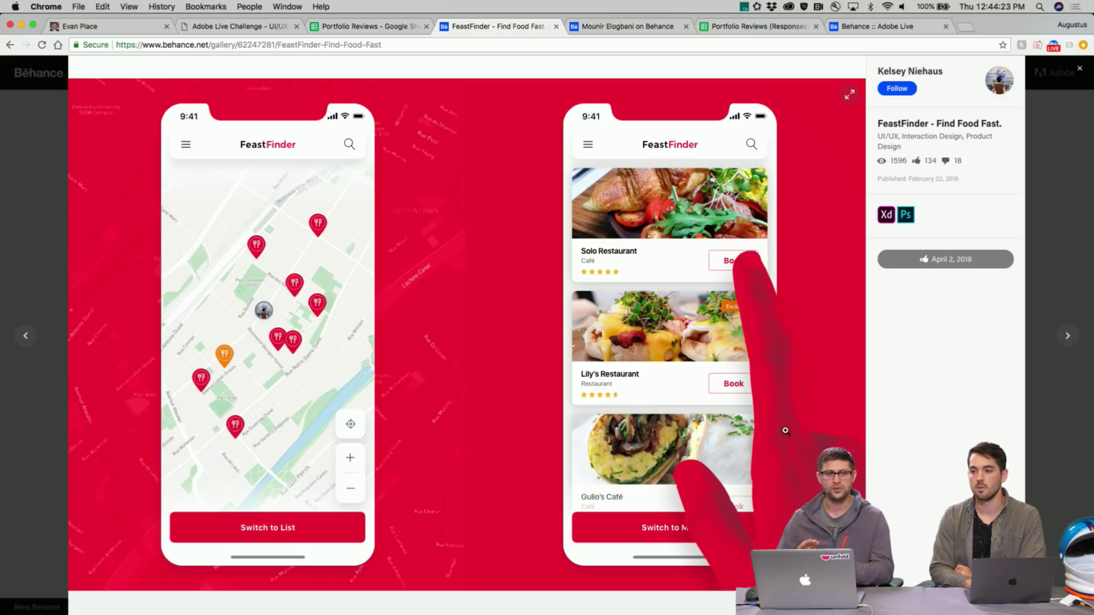
Examine the four-screen restaurant search flow, from the map through the keyboard search to the booking details
scroll(712, 490, down, 5)
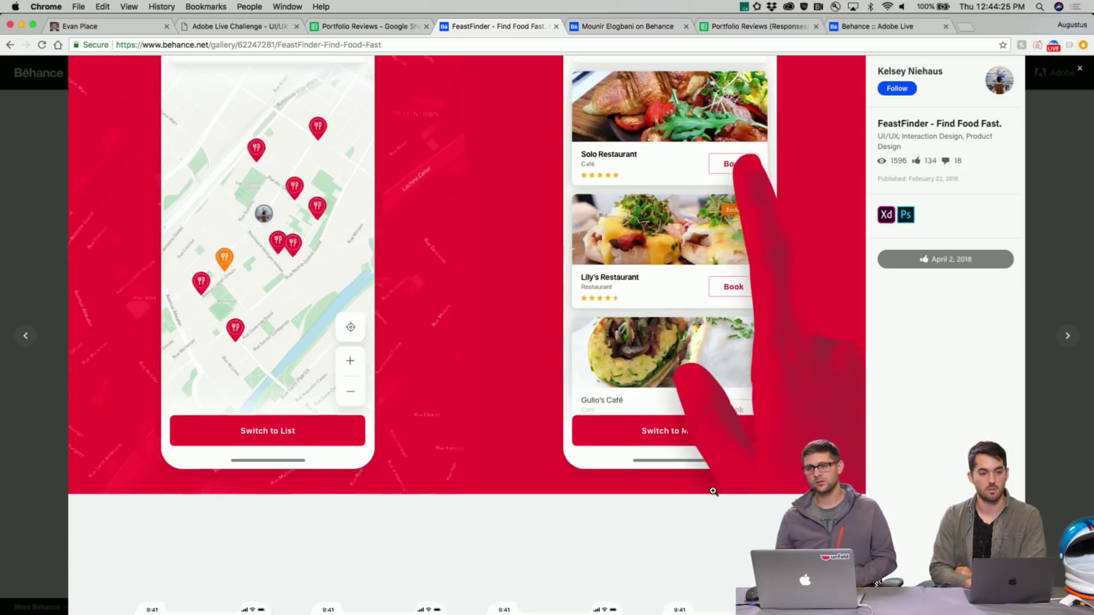
scroll(712, 491, down, 2)
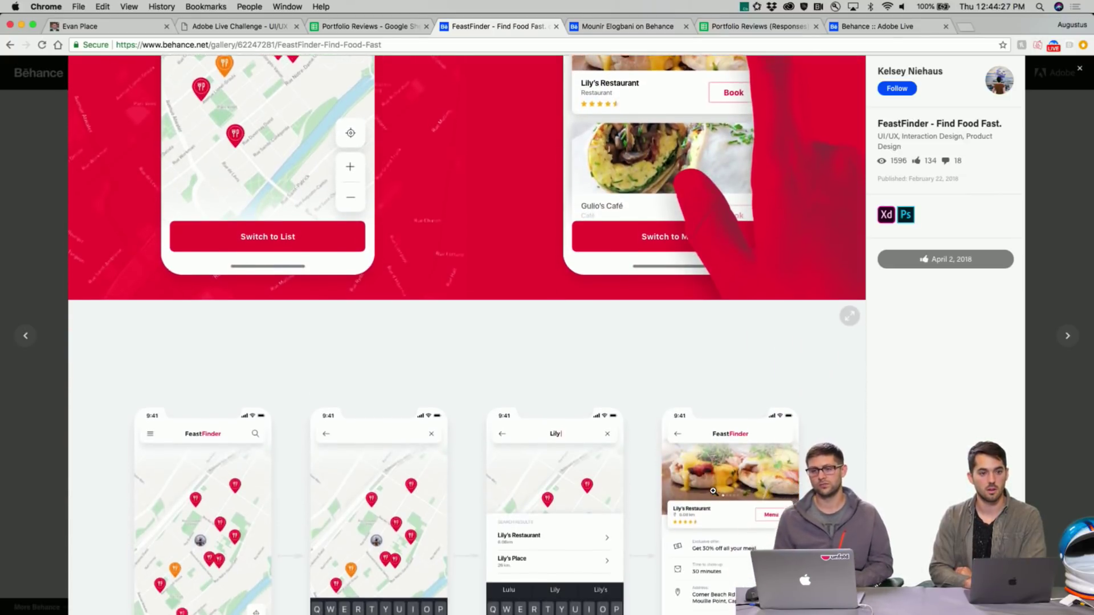
scroll(712, 491, down, 7)
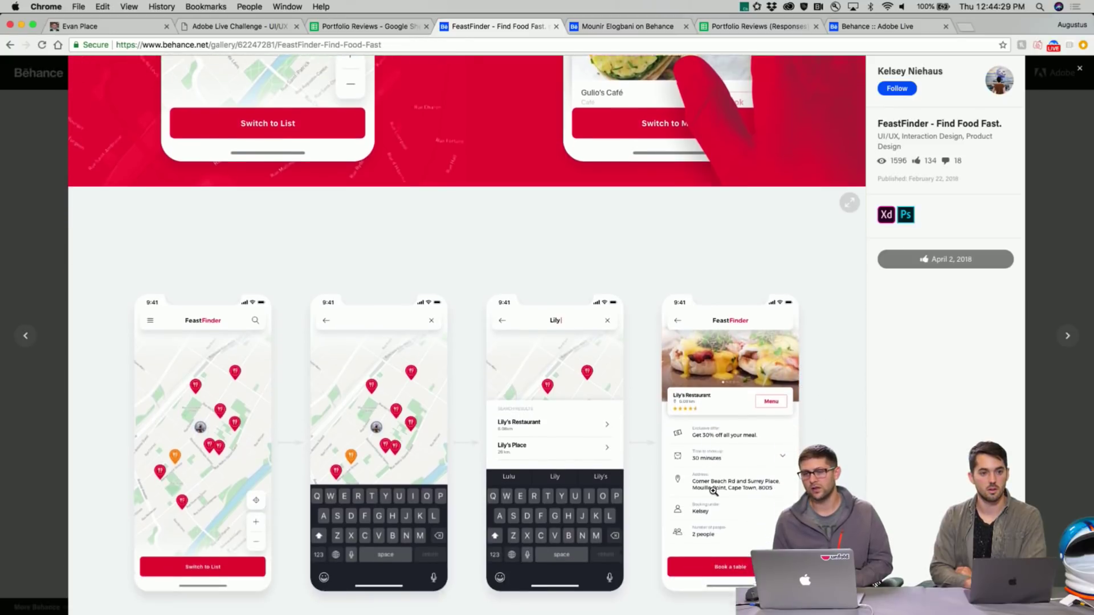
scroll(713, 491, down, 5)
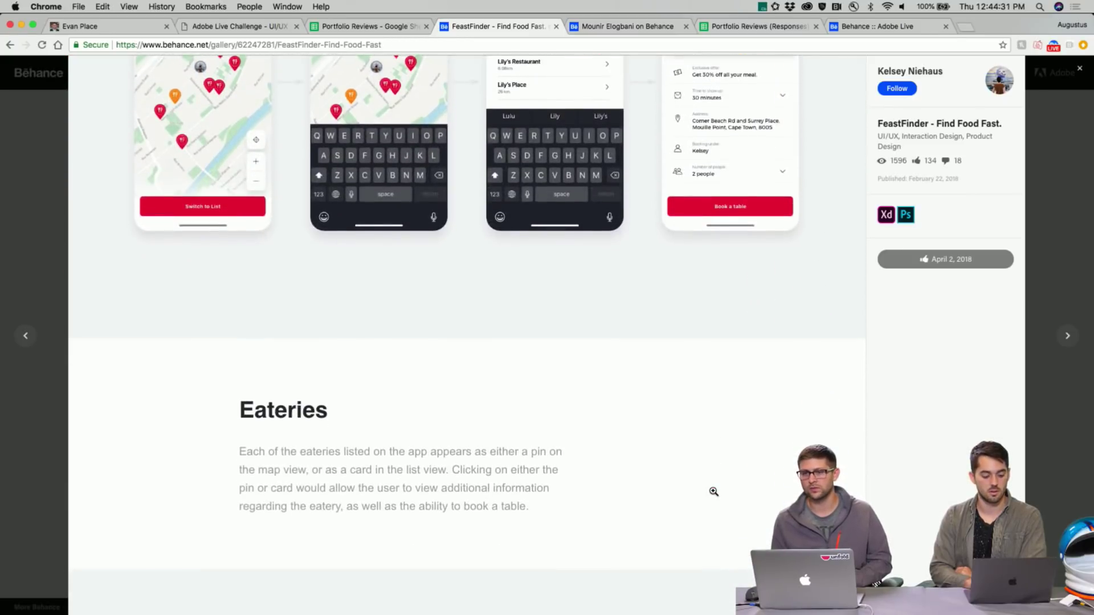
Review the "Eateries" screens and the "Navigation" section through to the Broadway Rd route mockups
scroll(712, 490, down, 6)
scroll(713, 491, down, 6)
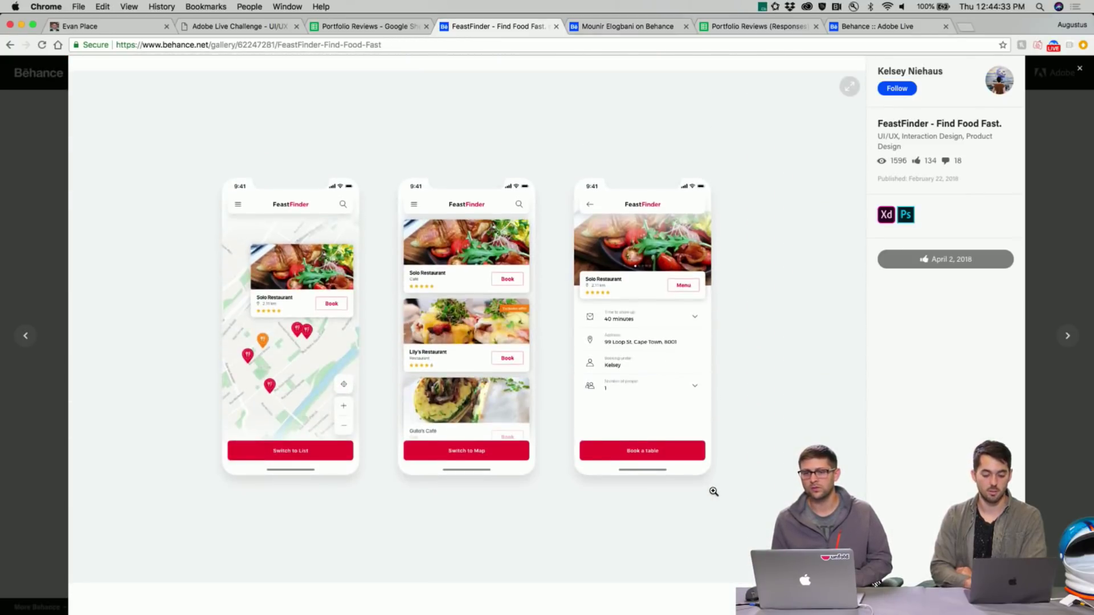
scroll(712, 494, down, 15)
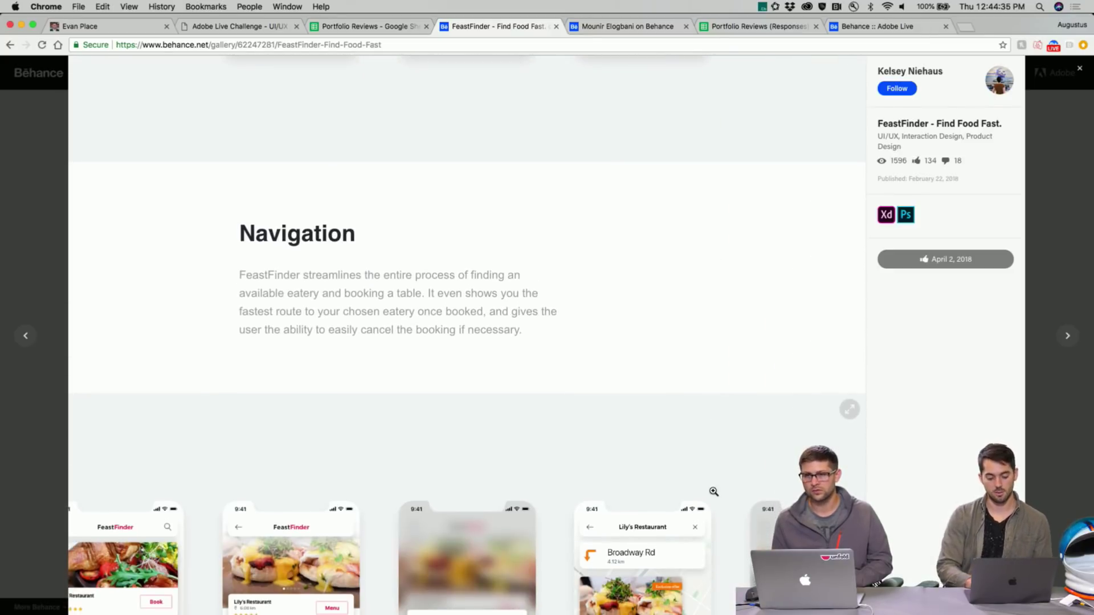
scroll(713, 491, down, 4)
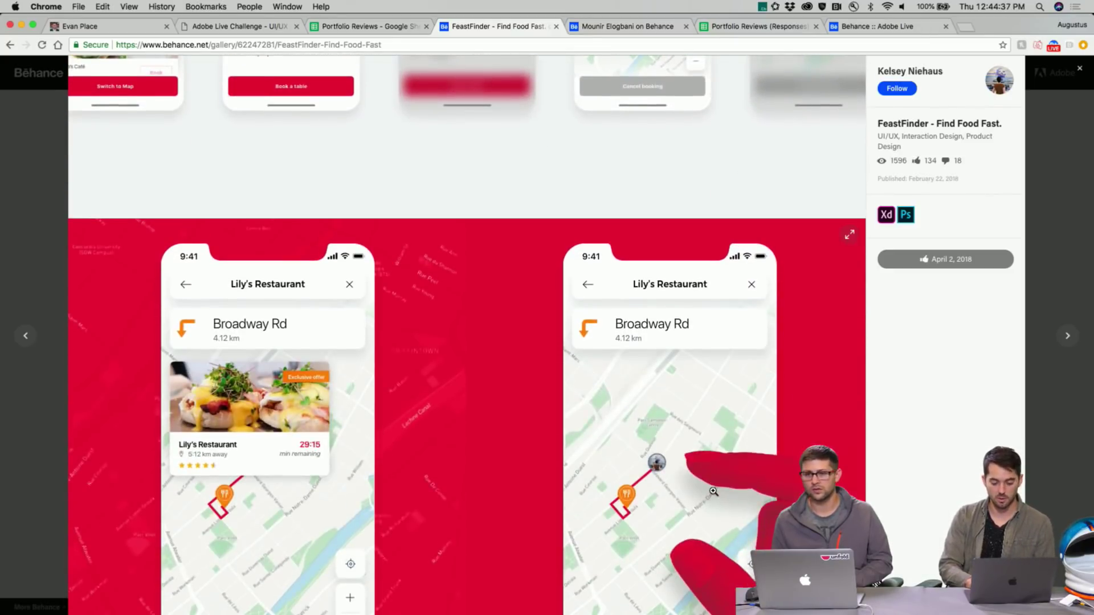
View FeastFinder's "Interactive prototype" section, look back at the booking flow, then close the project and select the profile's web address
scroll(713, 491, down, 11)
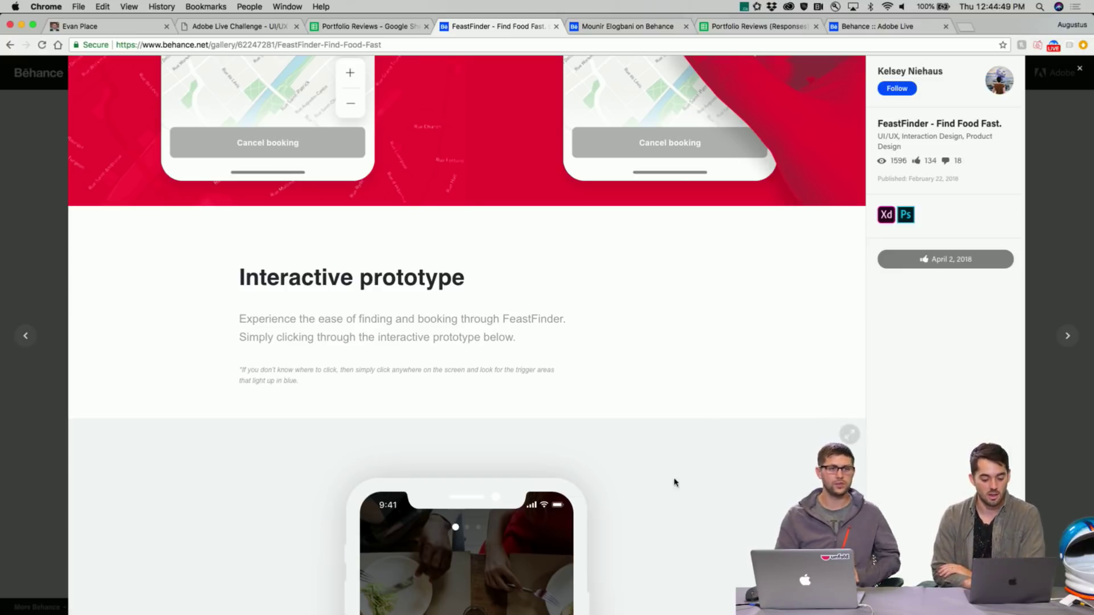
scroll(674, 482, down, 1)
scroll(674, 483, up, 2)
scroll(674, 483, up, 10)
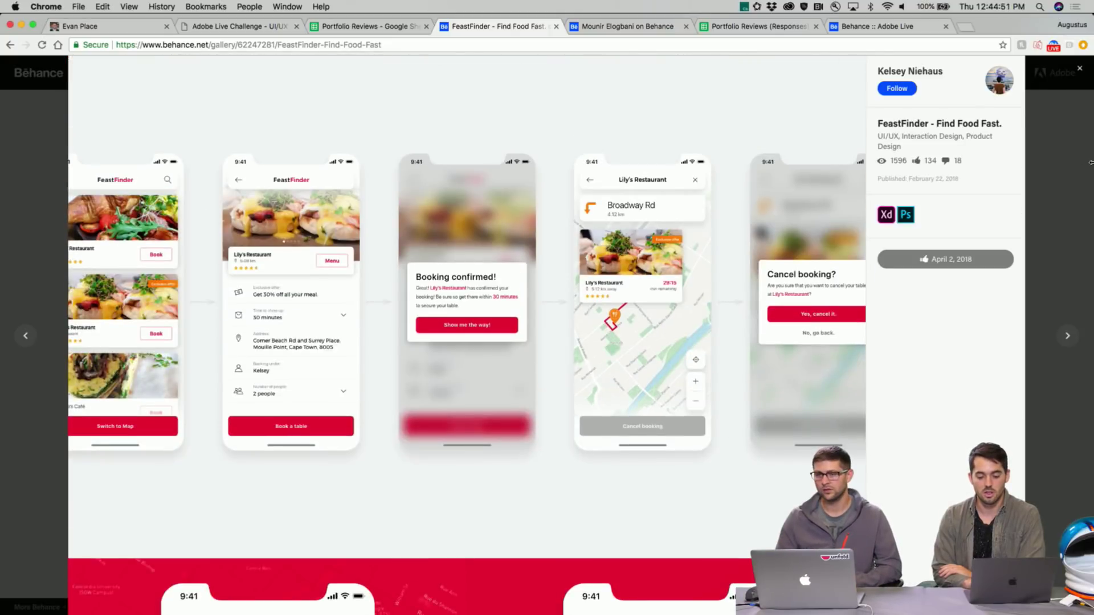
click(1078, 71)
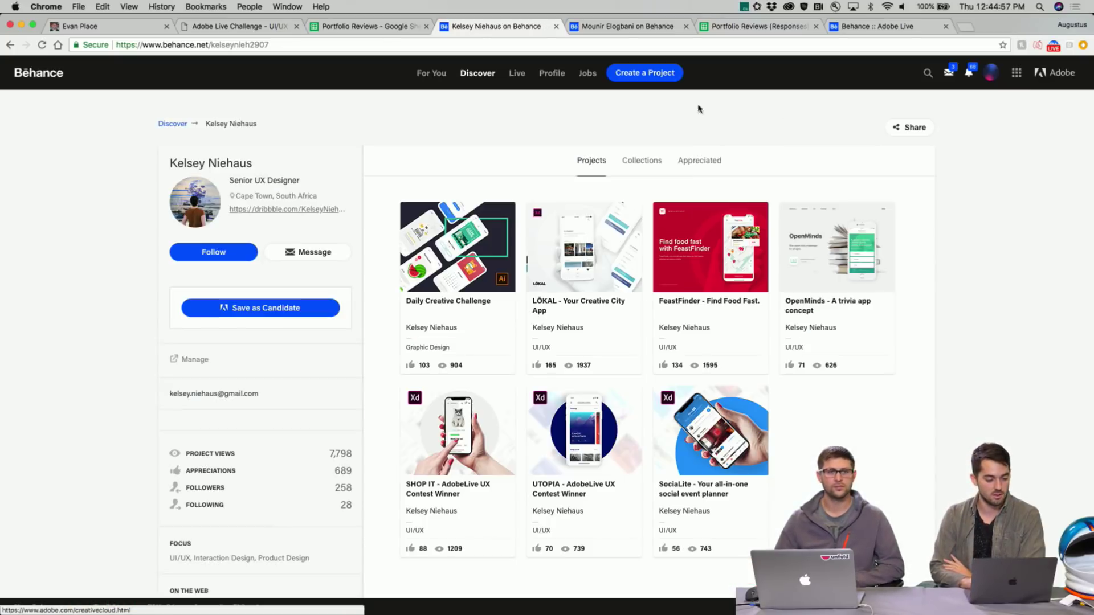
click(269, 45)
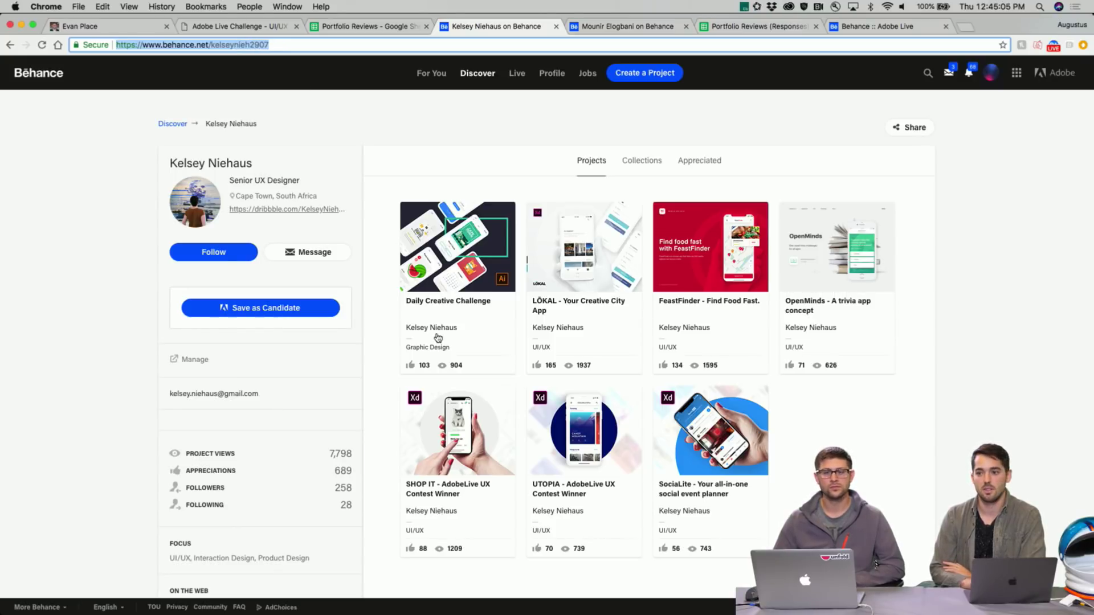
Switch to the next designer's Behance profile and read the bio, work experience and networks beside the project list
click(591, 28)
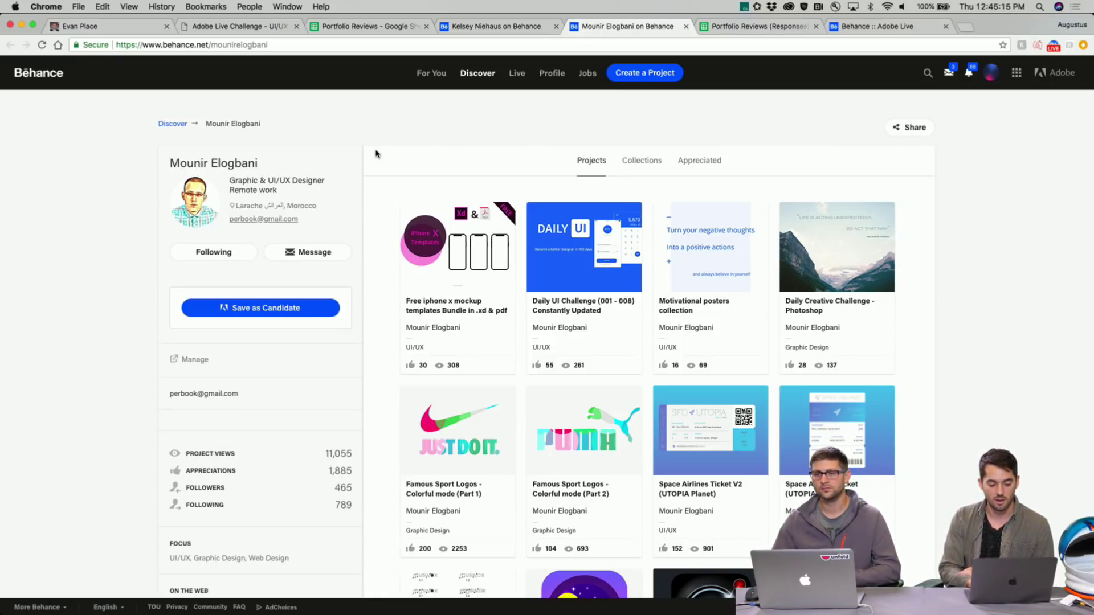
scroll(380, 284, down, 1)
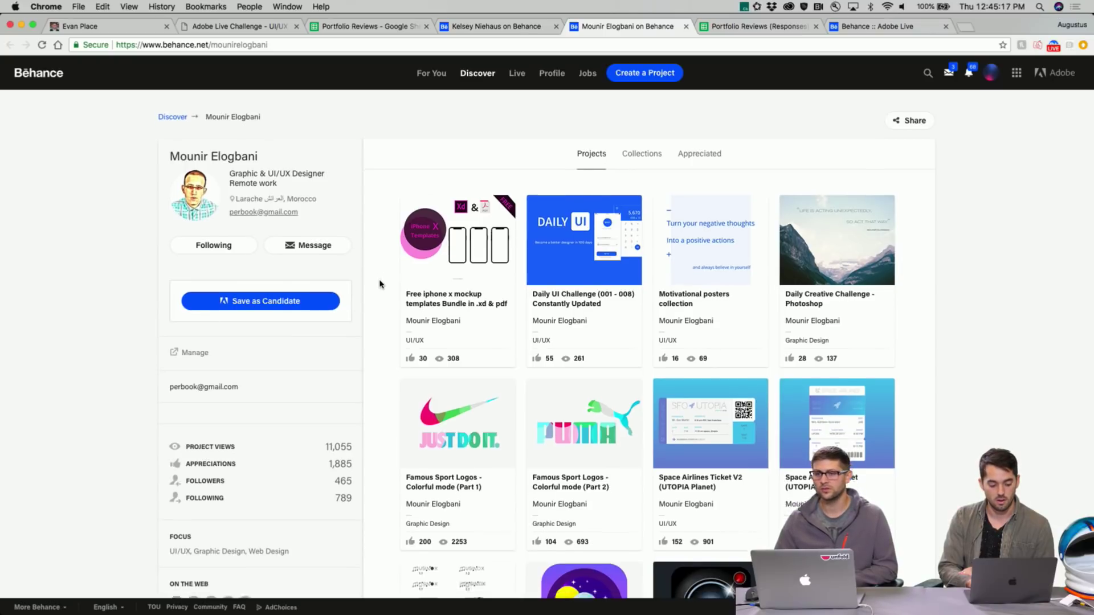
scroll(381, 284, down, 10)
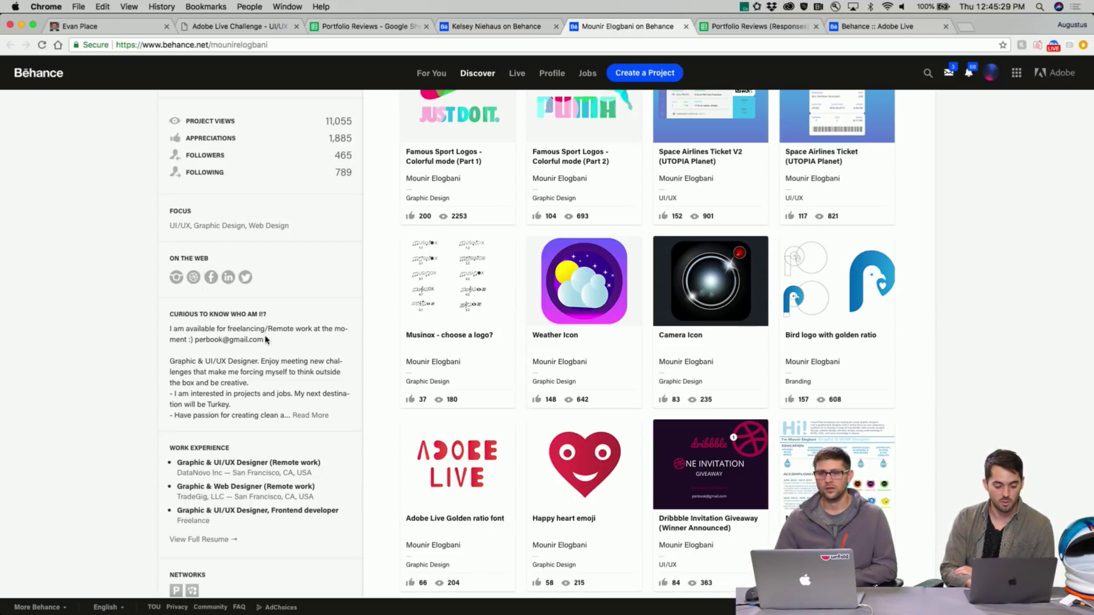
scroll(261, 336, down, 2)
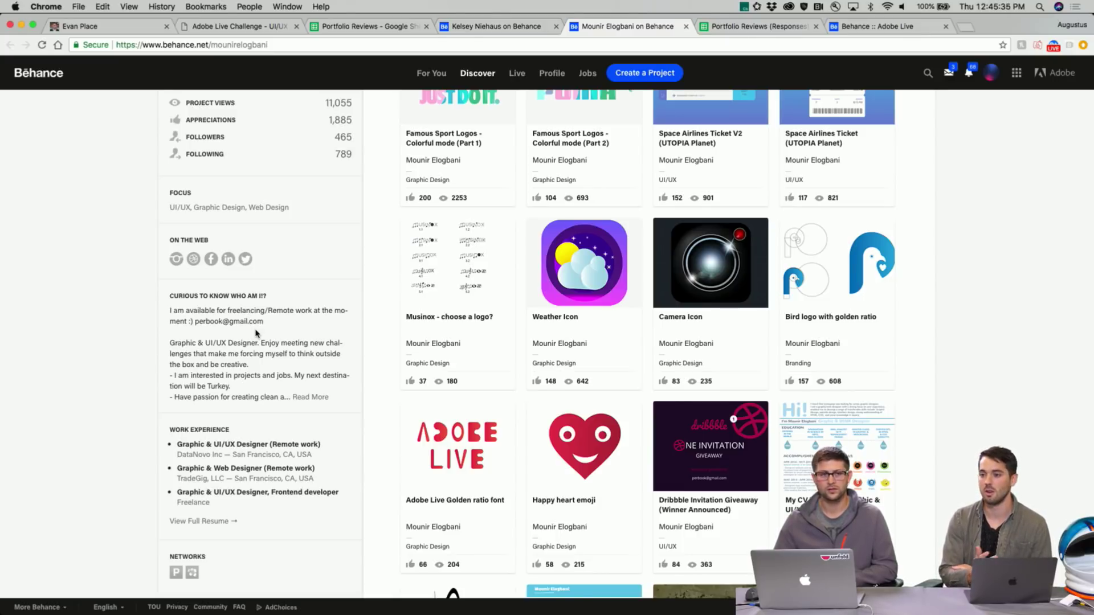
scroll(256, 359, down, 3)
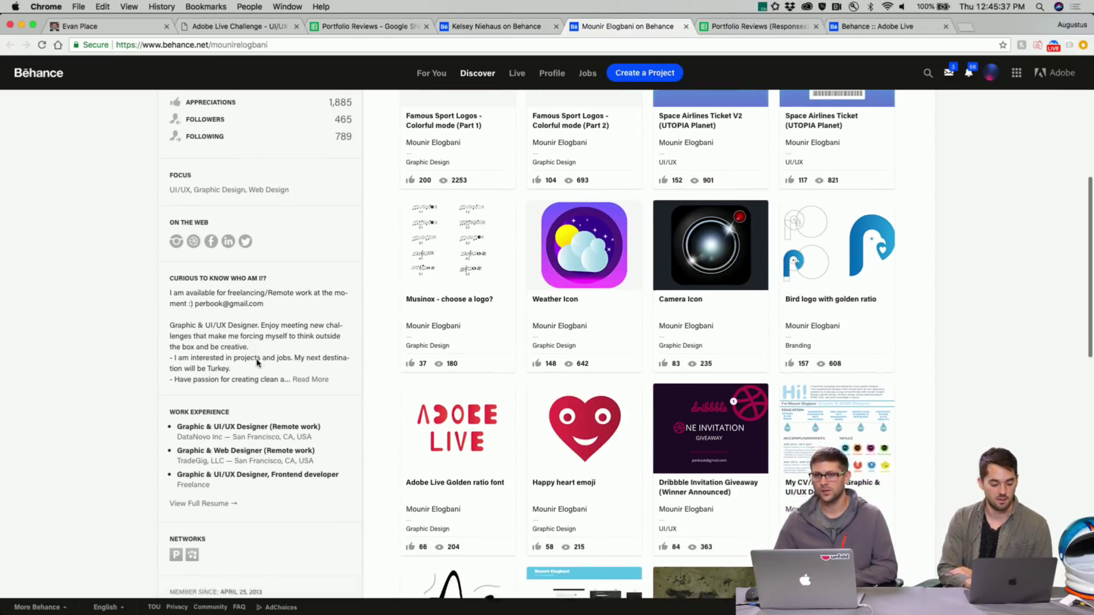
scroll(256, 363, down, 2)
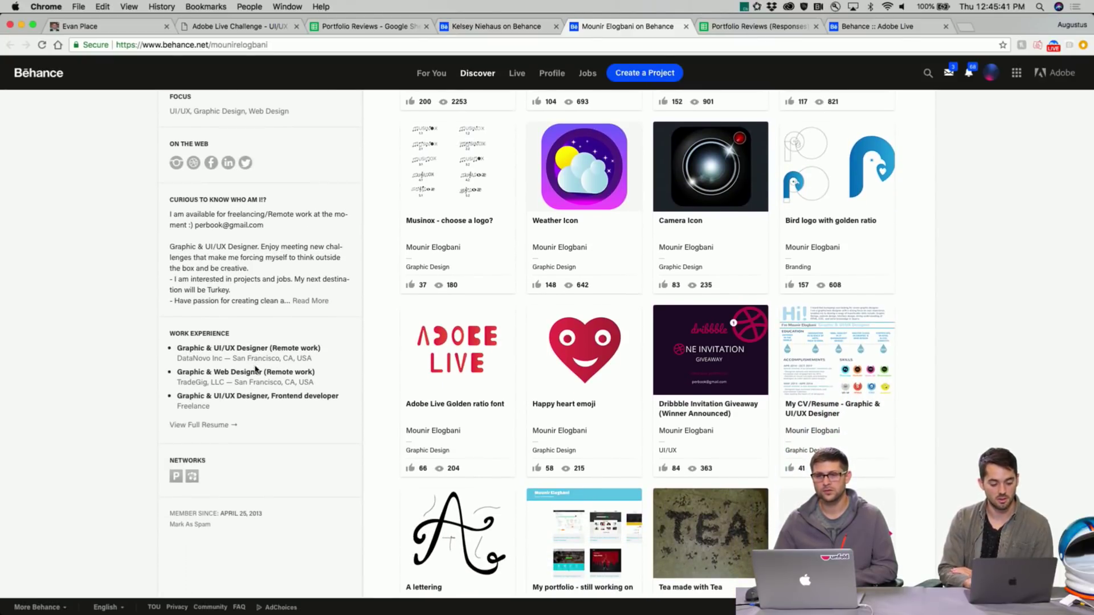
scroll(258, 376, down, 2)
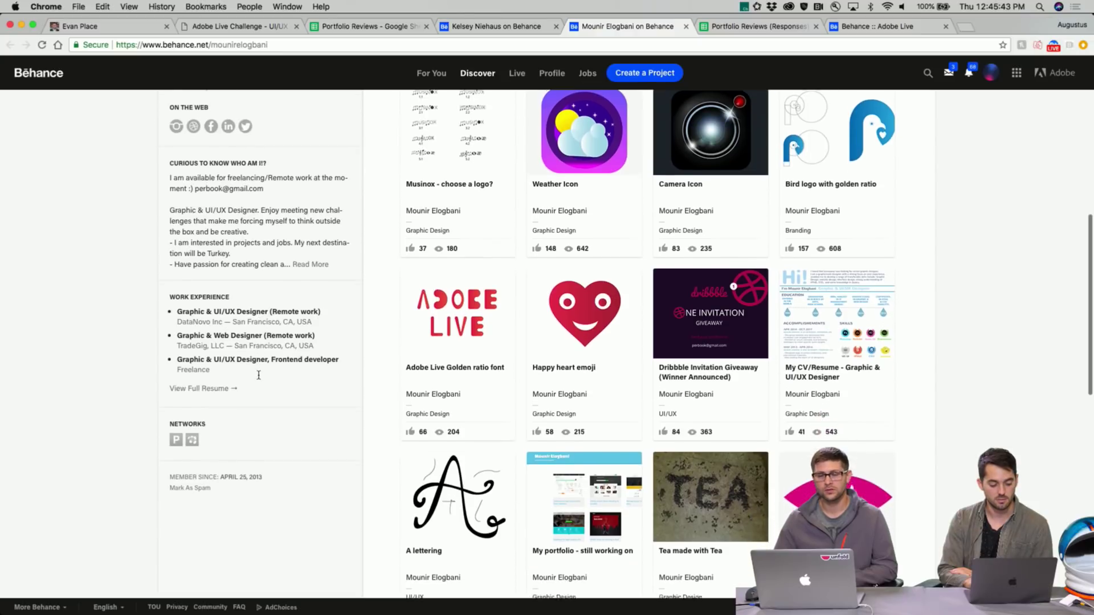
Look back over the profile's focus, web links and statistics, and survey the project thumbnails up to the first row
scroll(258, 376, up, 6)
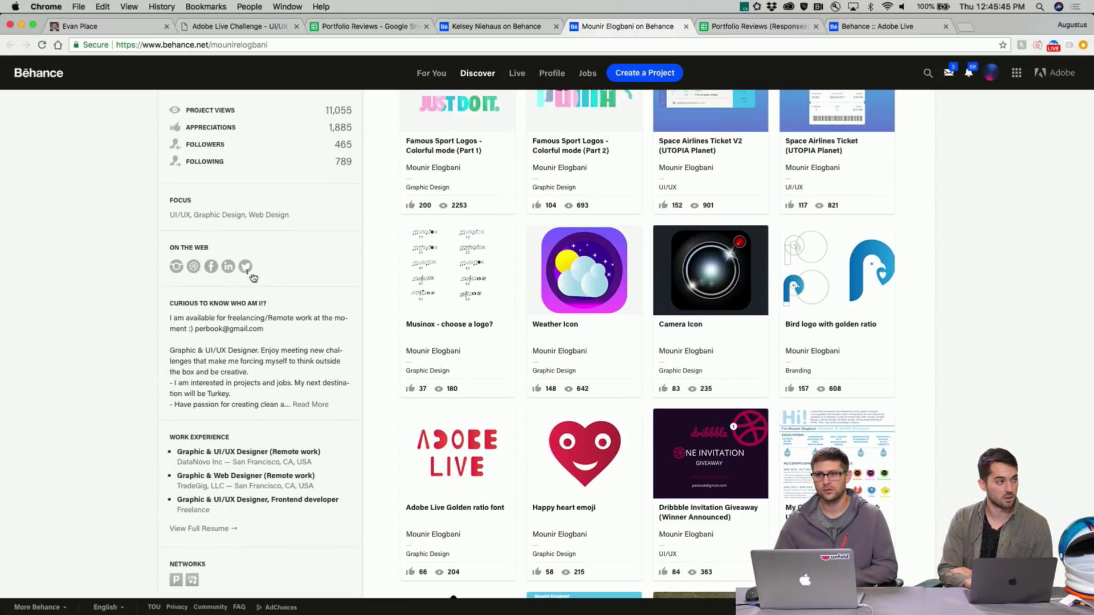
scroll(260, 281, up, 1)
scroll(259, 282, up, 8)
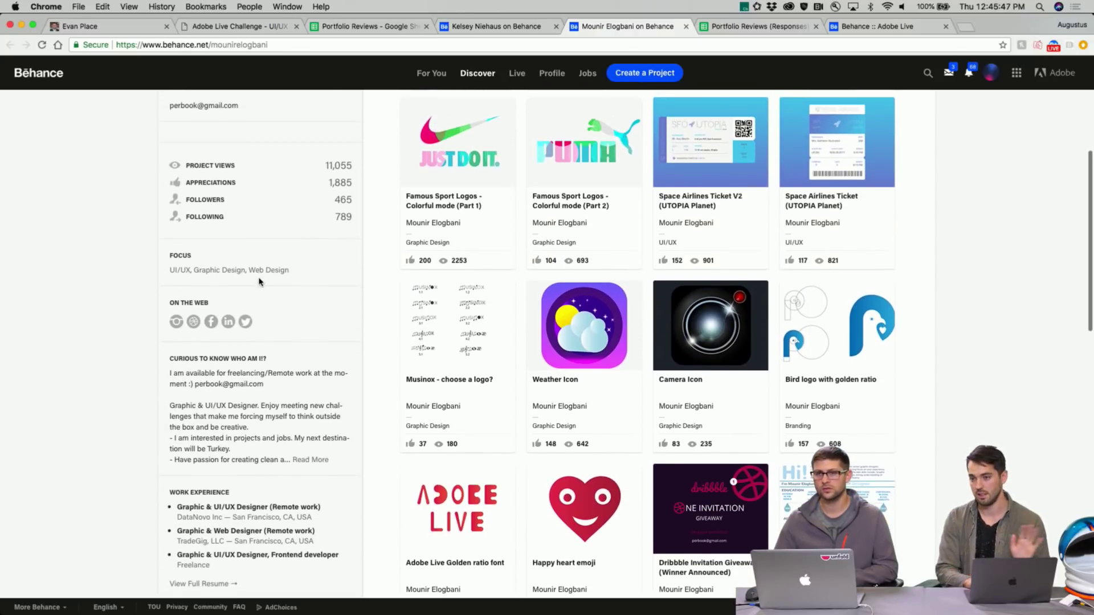
scroll(542, 391, down, 18)
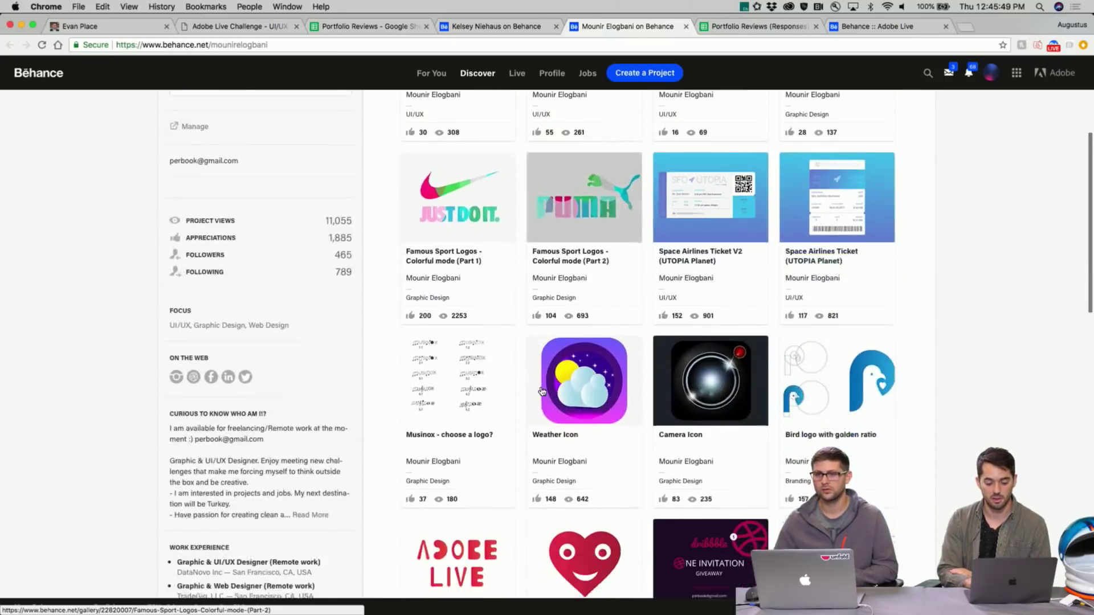
scroll(541, 391, up, 20)
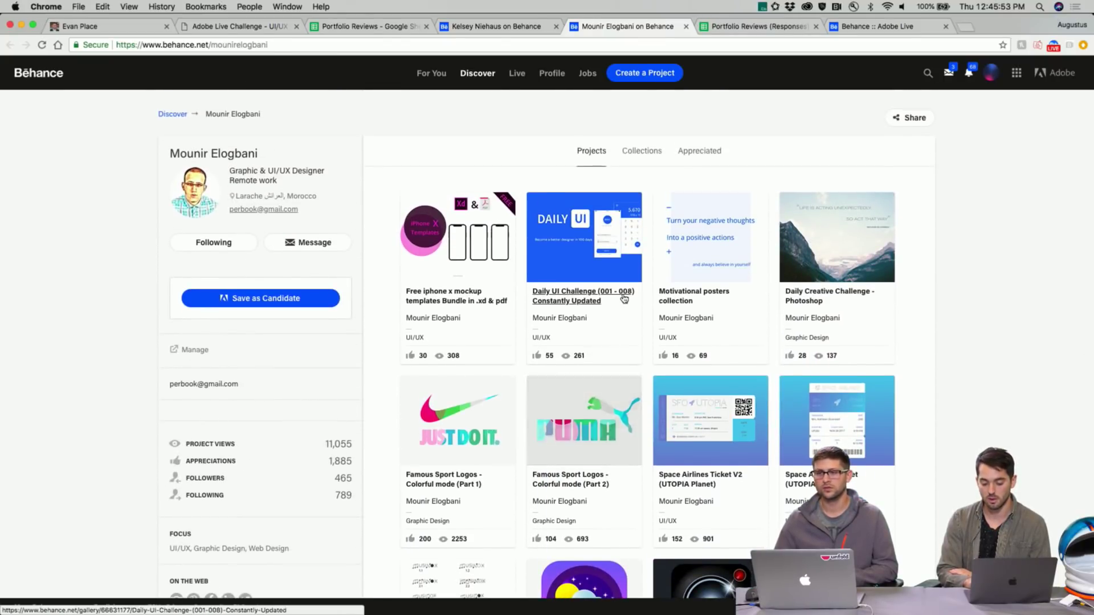
scroll(676, 306, up, 1)
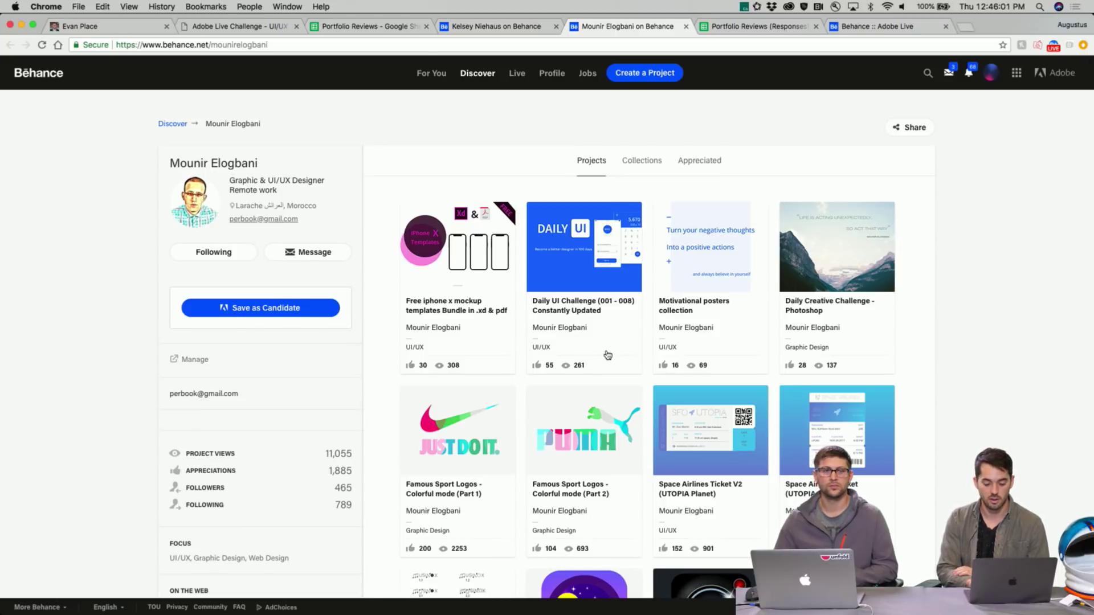
Open the Space Airlines Ticket (UTOPIA Planet) project, study the ticket design enlarged, and close the project
scroll(606, 354, down, 3)
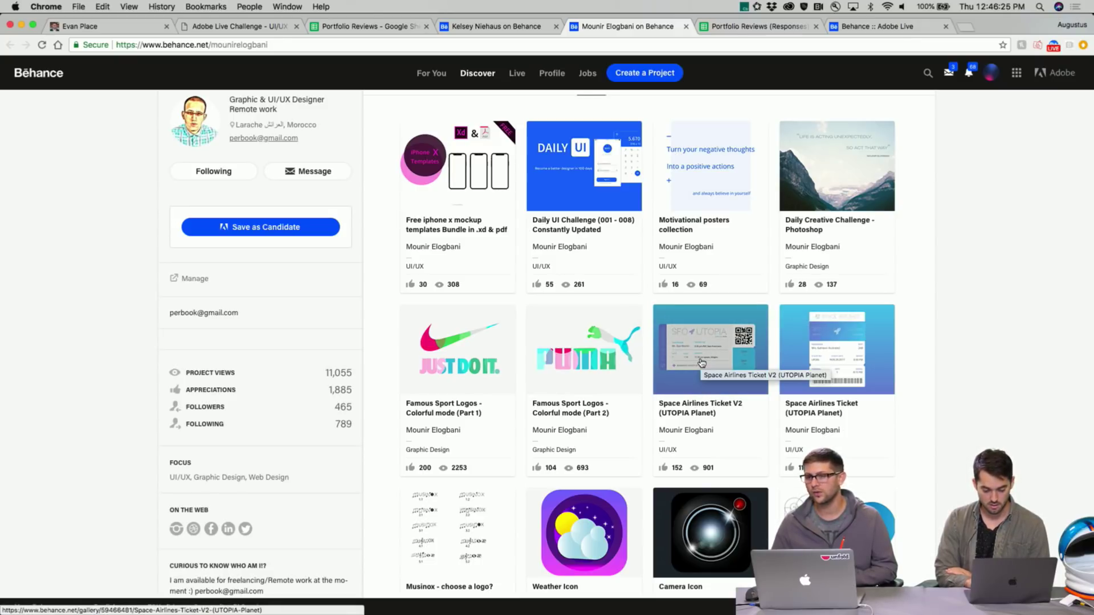
click(829, 364)
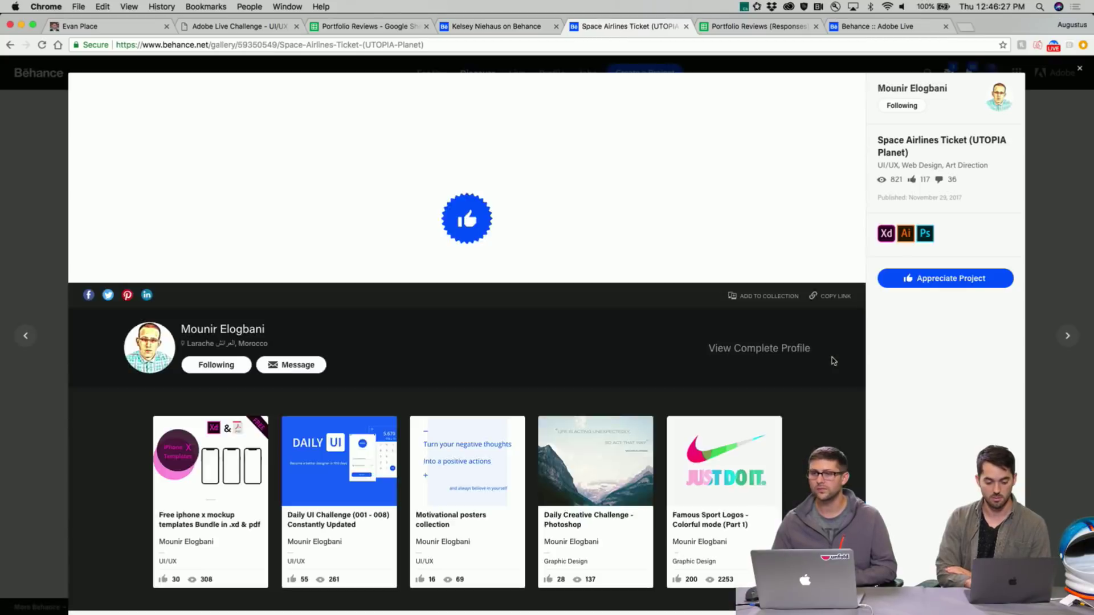
scroll(695, 373, down, 1)
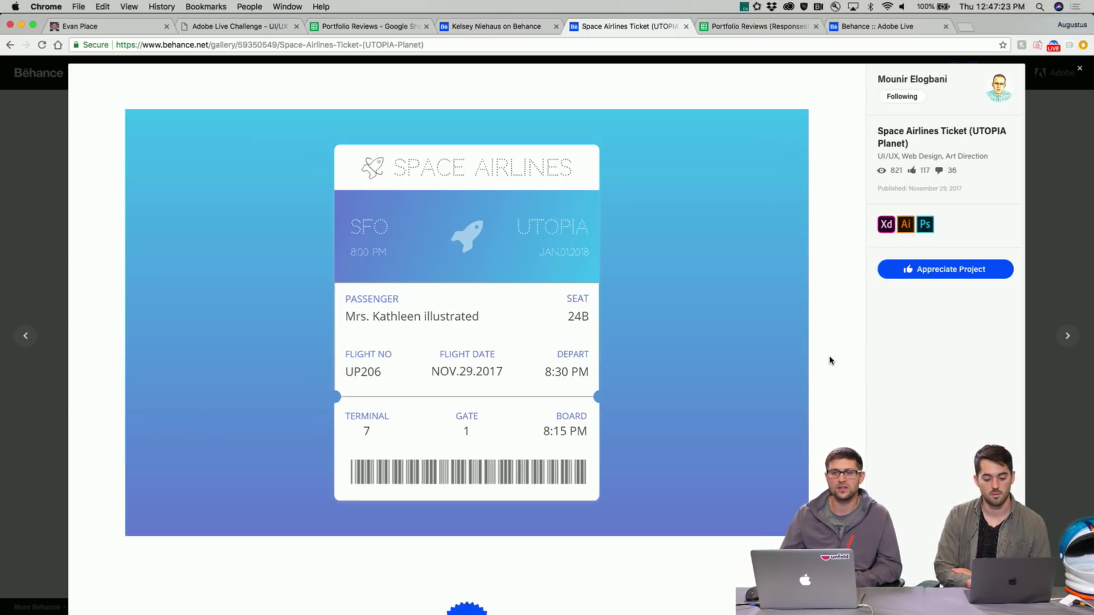
click(504, 344)
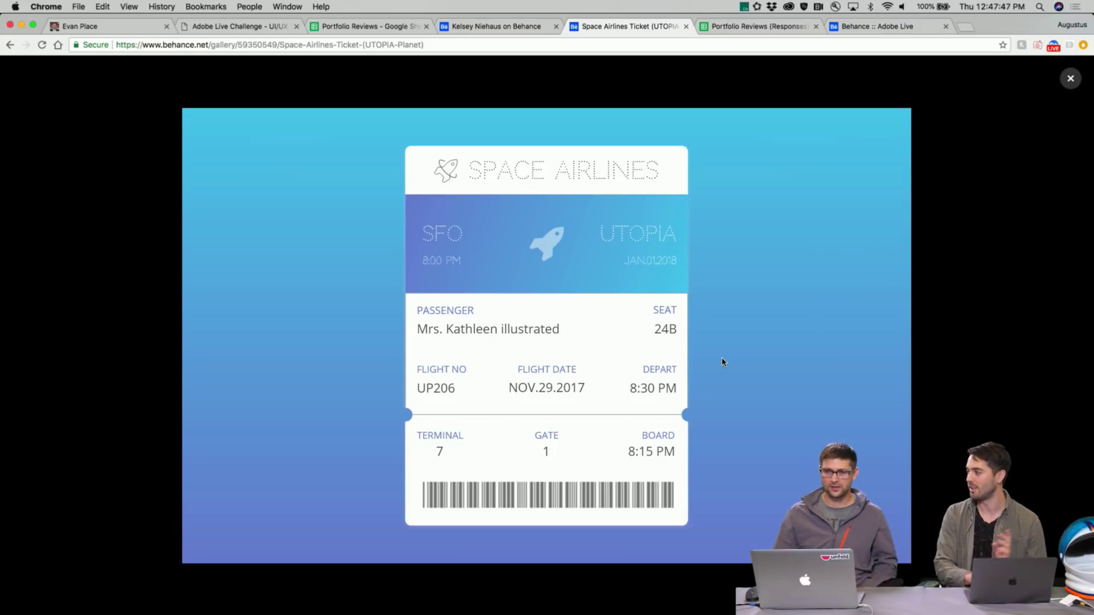
click(1070, 78)
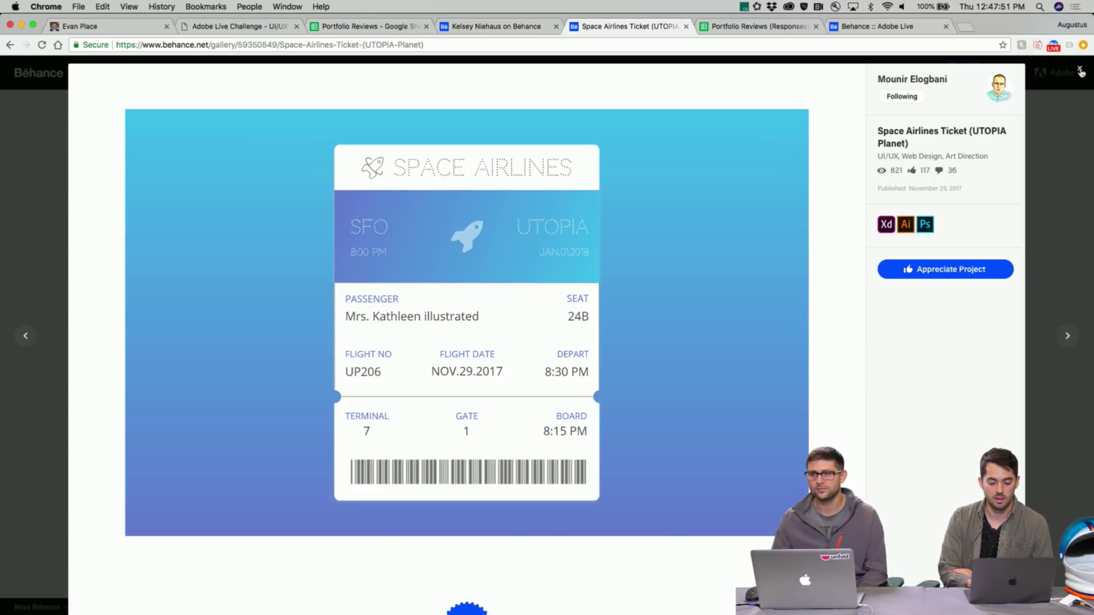
click(1081, 72)
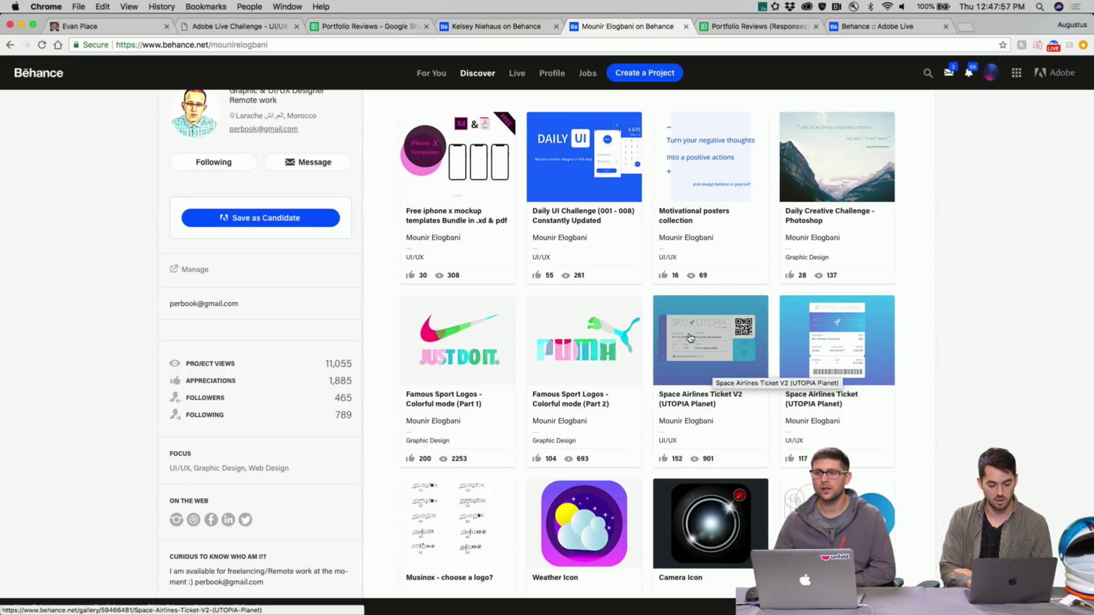
Open the Daily UI Challenge (001 - 008) project and review its introduction and the "Day #001: Sign UP" mockups
scroll(706, 346, down, 1)
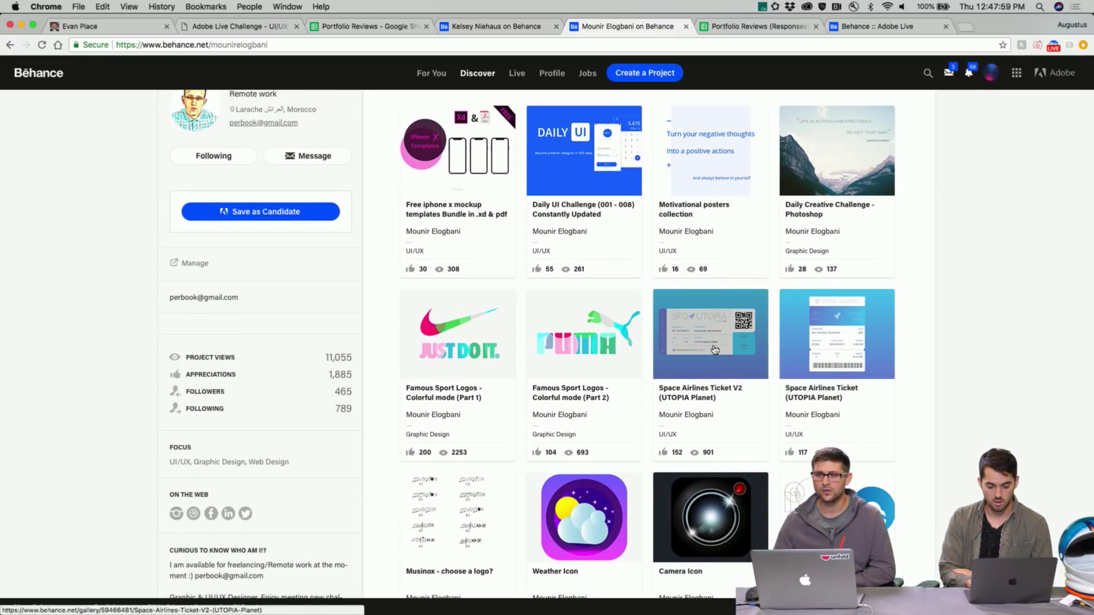
click(576, 215)
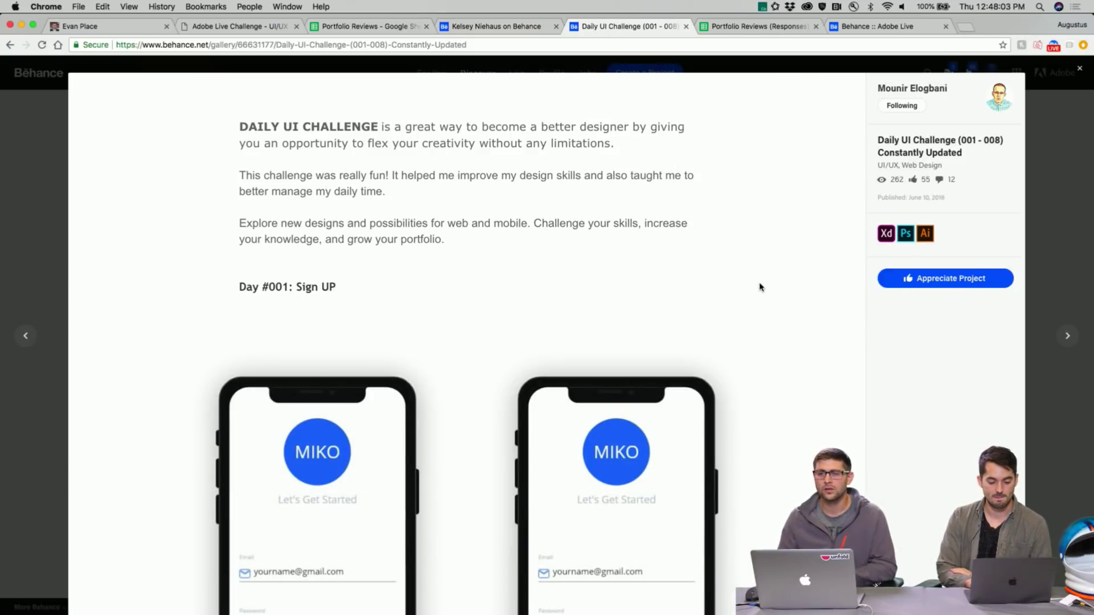
scroll(760, 288, down, 1)
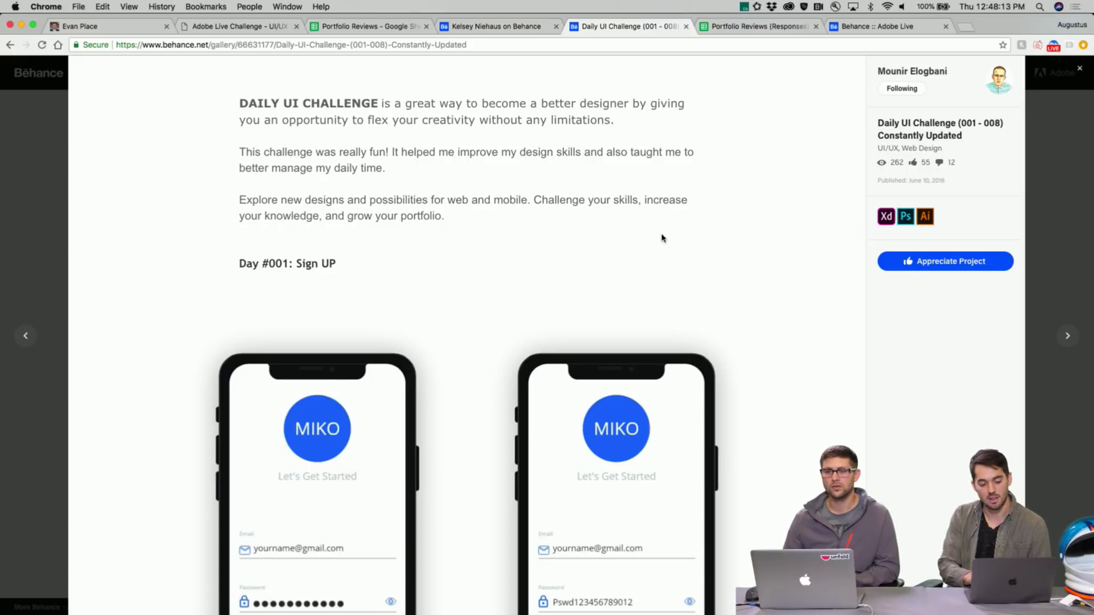
scroll(690, 252, down, 1)
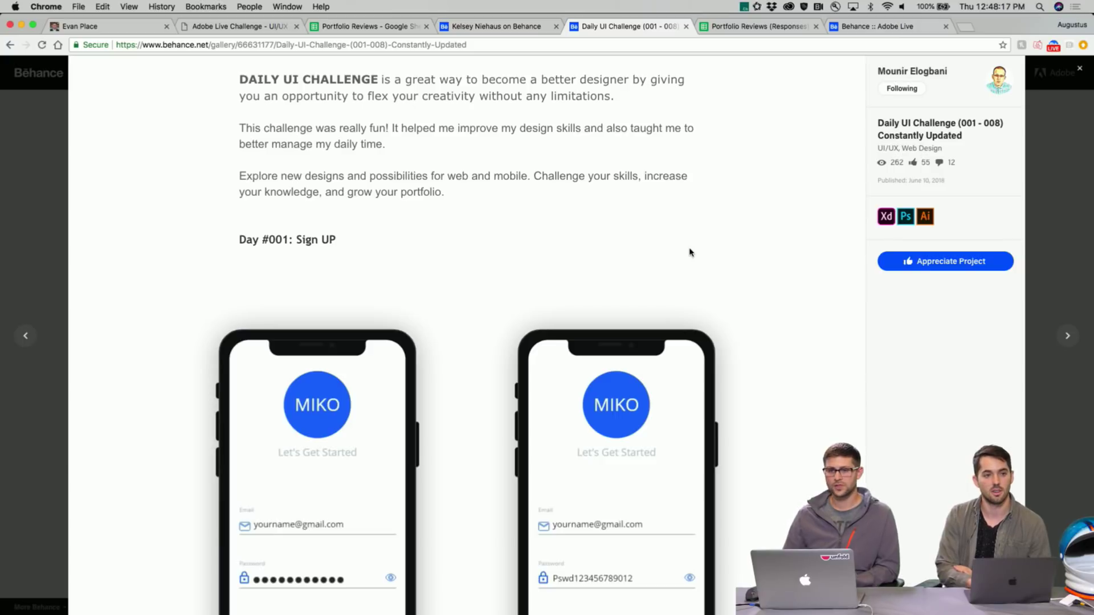
scroll(692, 262, down, 5)
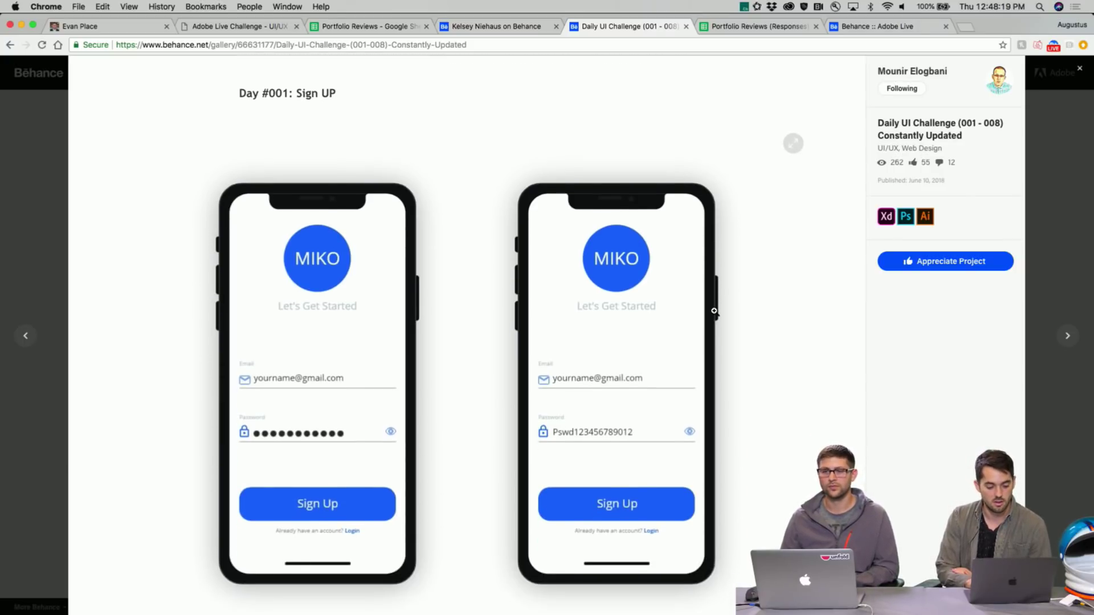
scroll(714, 310, down, 1)
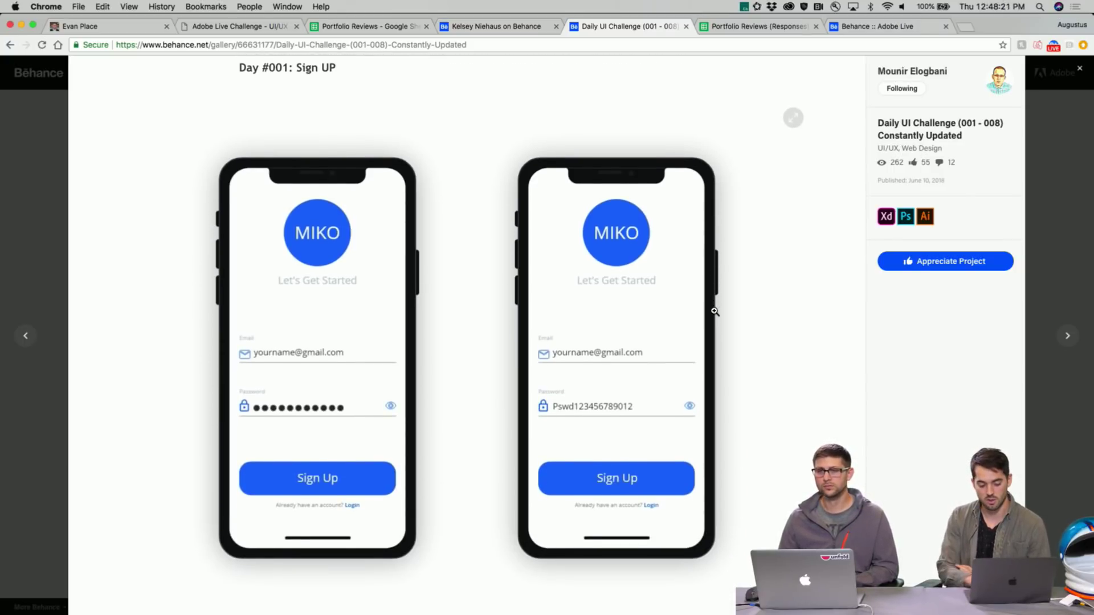
scroll(709, 373, down, 3)
scroll(709, 373, up, 3)
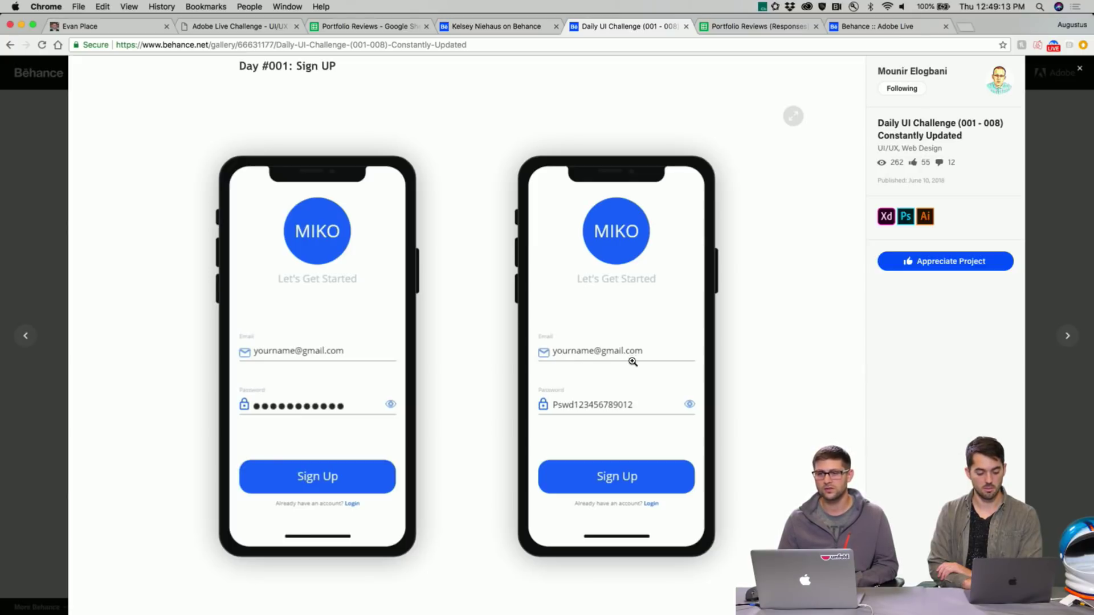
Examine the "Day #002: Credit Card Checkout" design with its headphone product card and checkout form
scroll(635, 412, down, 7)
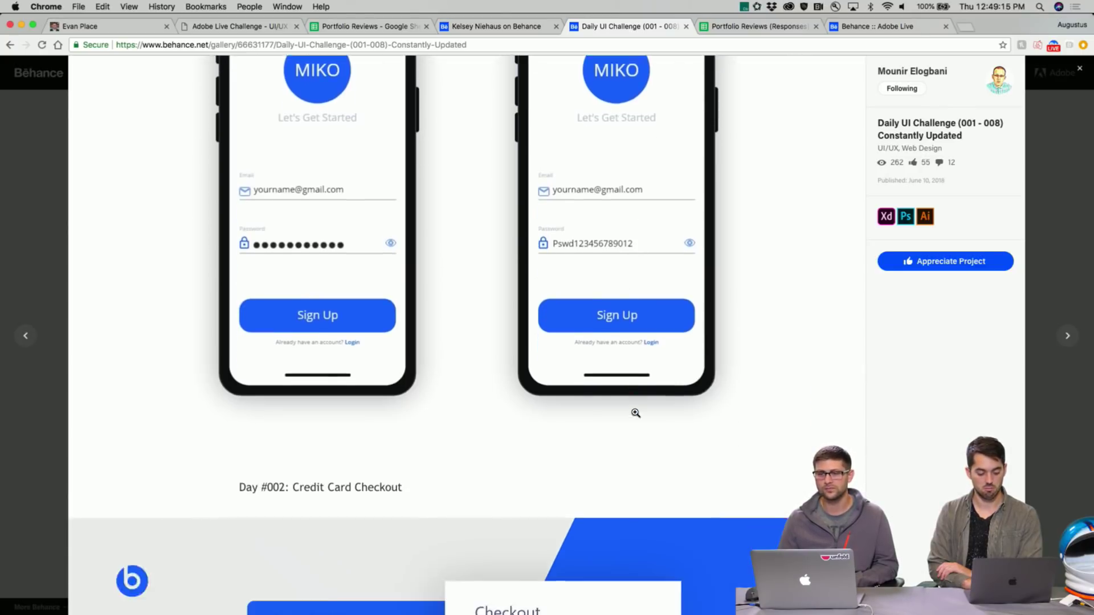
scroll(635, 413, down, 1)
scroll(635, 413, up, 3)
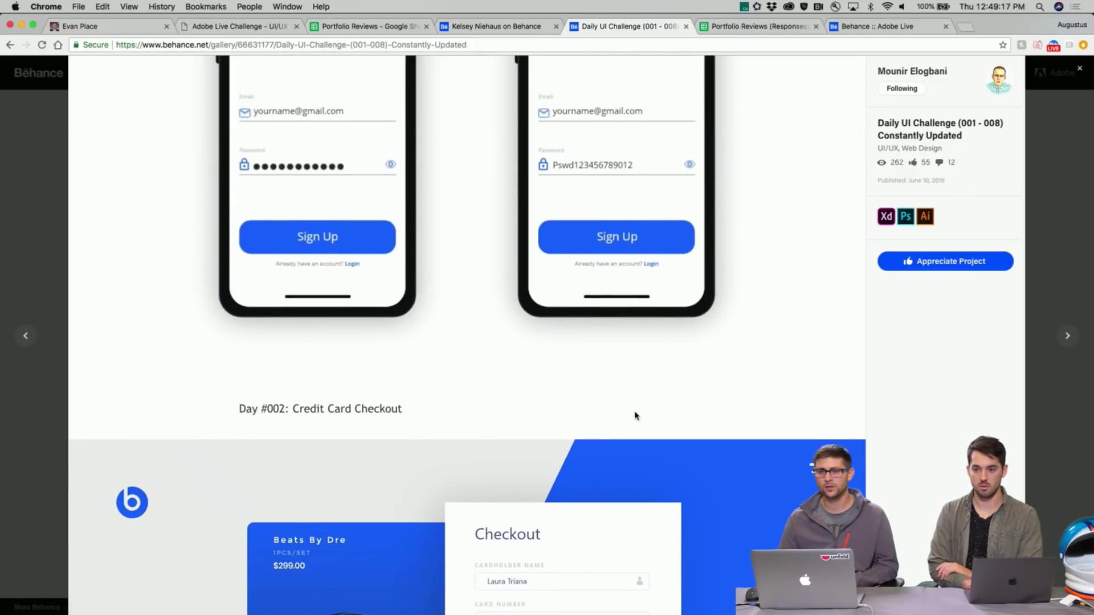
scroll(637, 415, down, 3)
scroll(637, 415, down, 2)
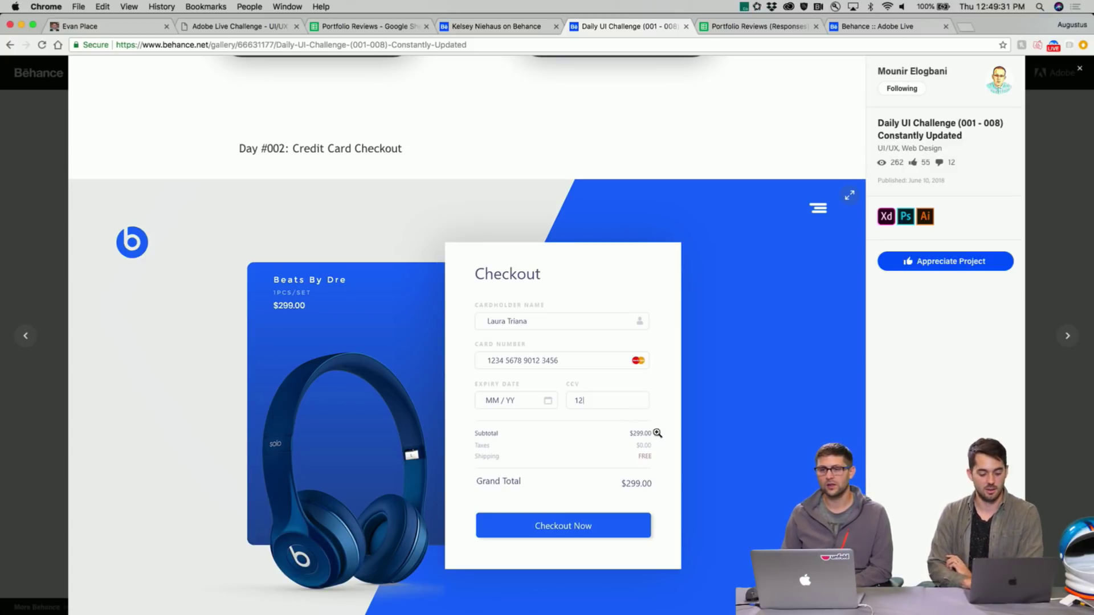
scroll(661, 439, down, 3)
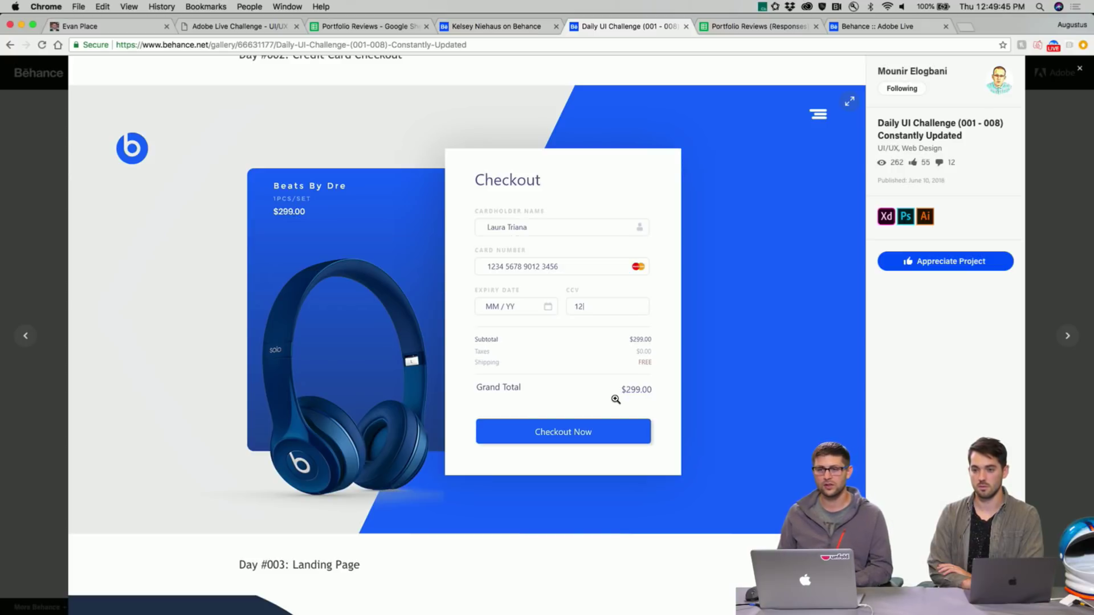
scroll(615, 399, down, 1)
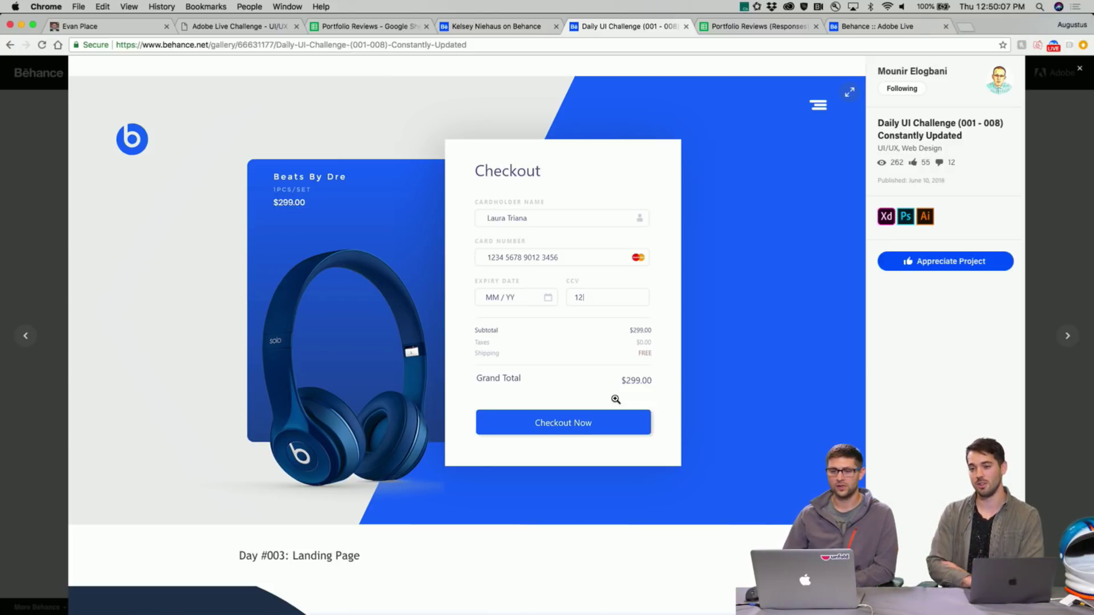
Examine the "Day #003: Landing Page" design with its headphone image, price and product list
scroll(616, 399, down, 5)
scroll(616, 400, down, 5)
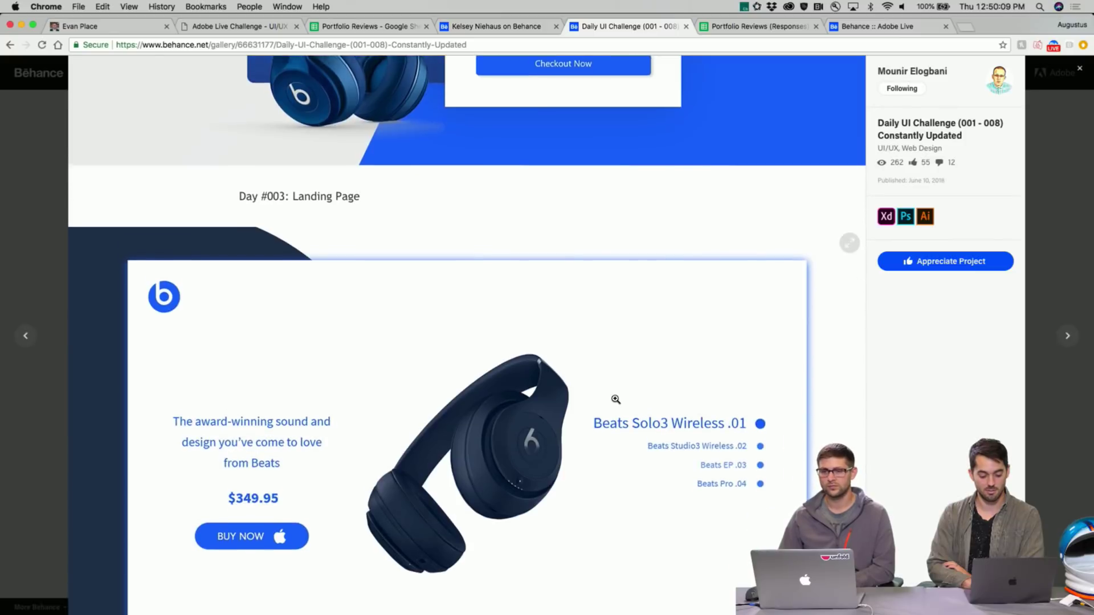
scroll(616, 400, down, 2)
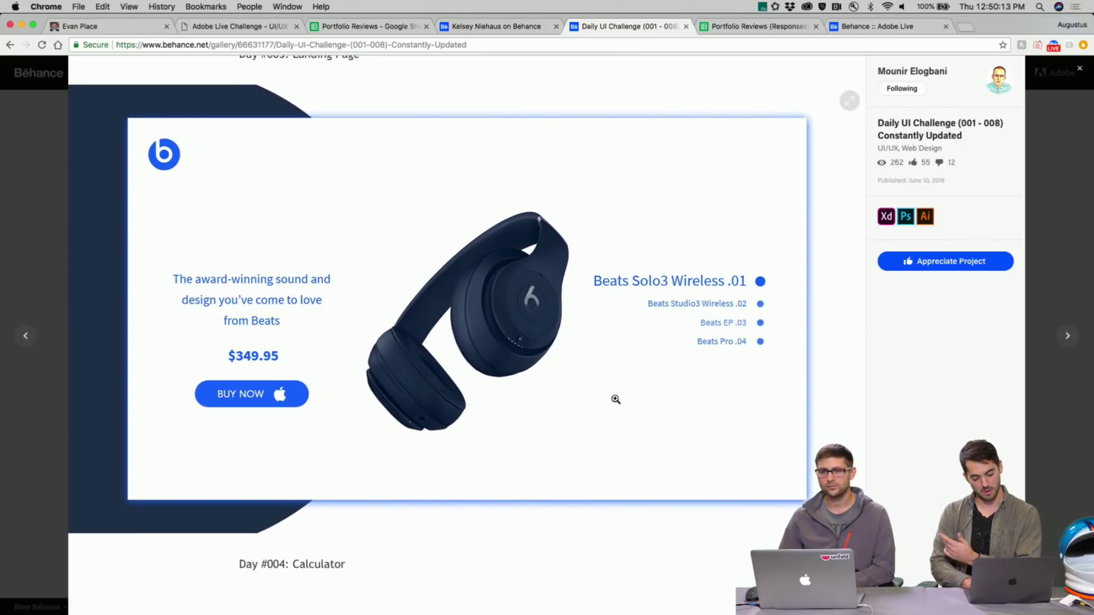
scroll(616, 399, up, 1)
scroll(616, 399, down, 1)
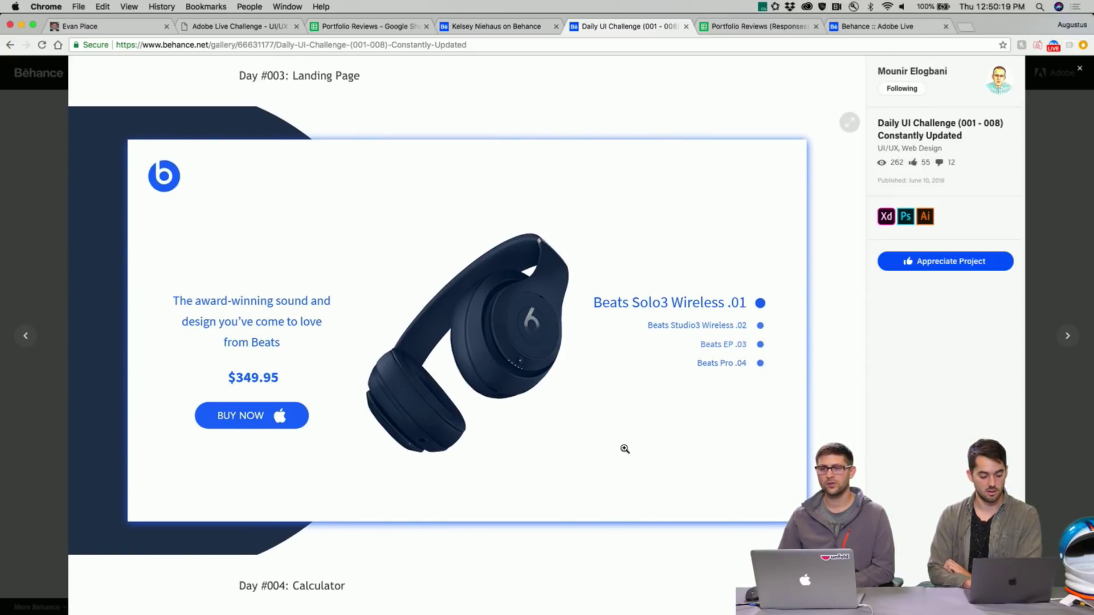
scroll(624, 449, up, 1)
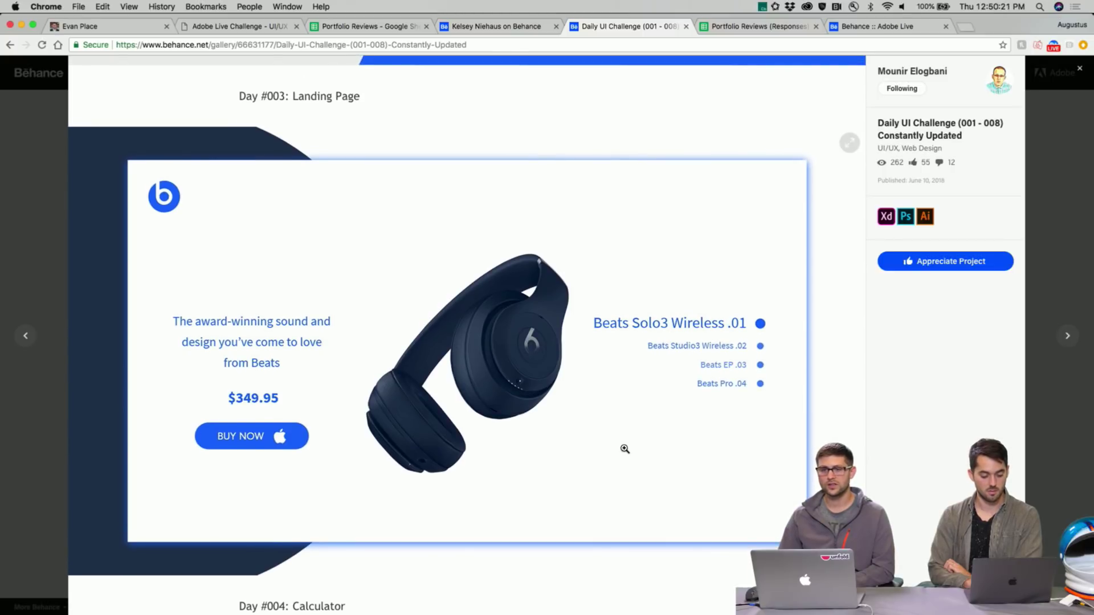
scroll(625, 449, up, 1)
scroll(625, 449, down, 1)
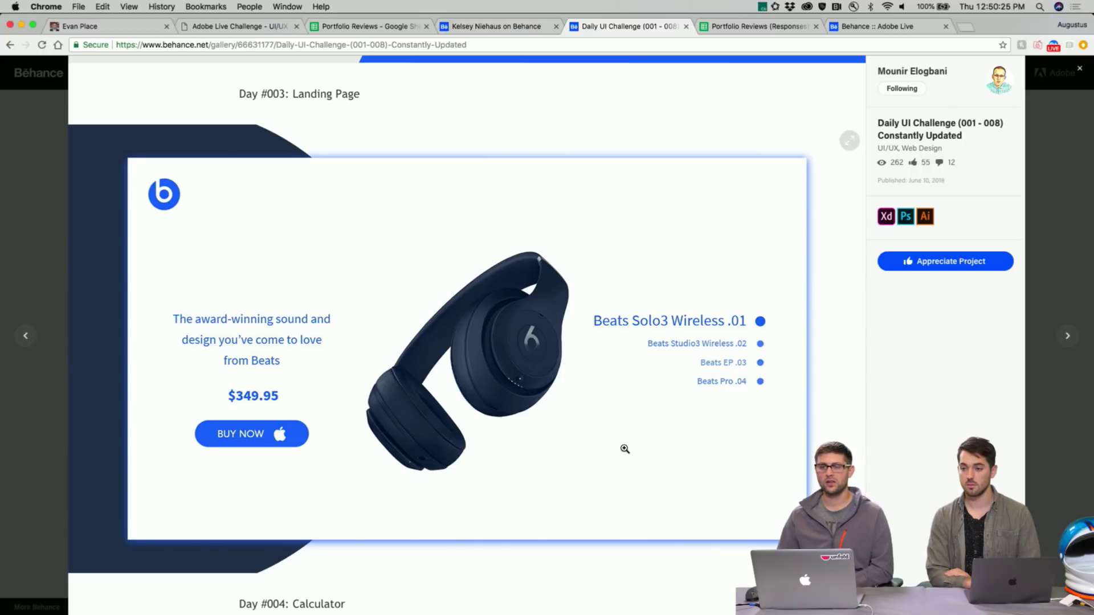
scroll(625, 449, down, 3)
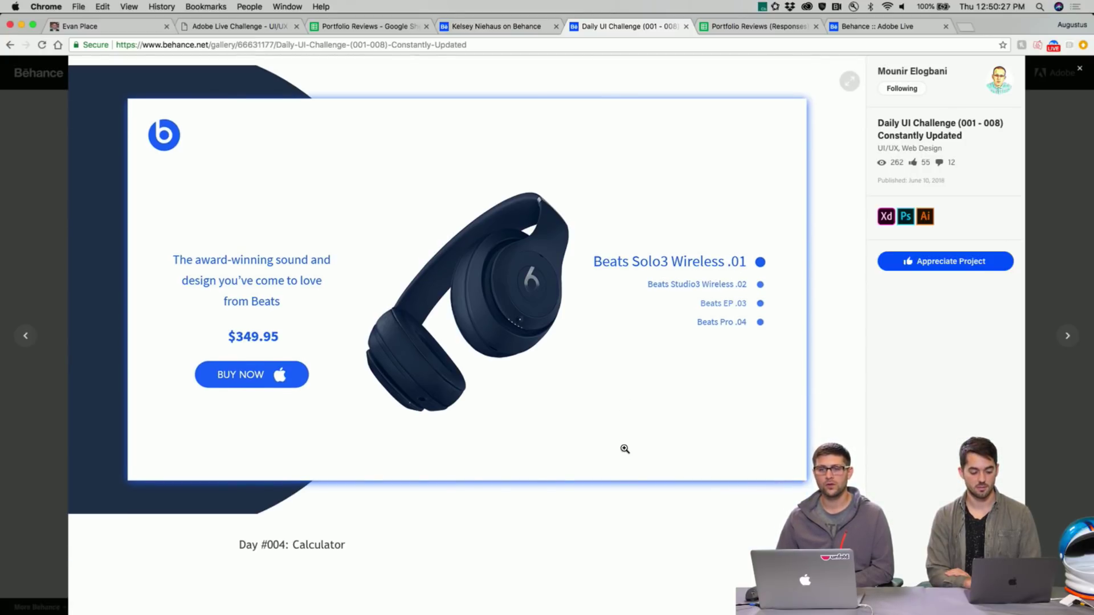
scroll(625, 449, down, 1)
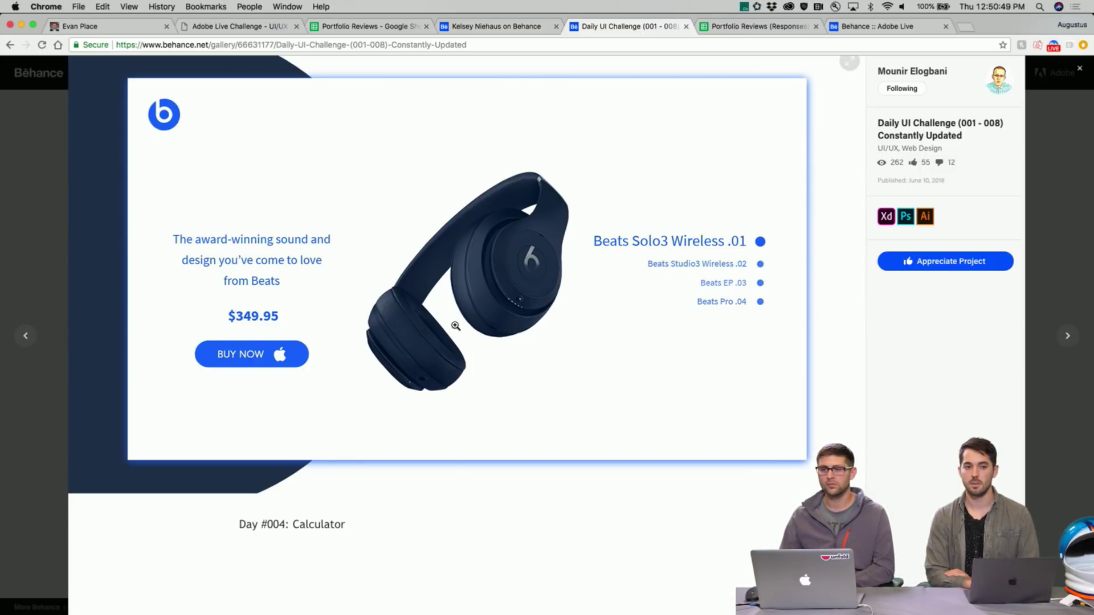
scroll(455, 325, down, 2)
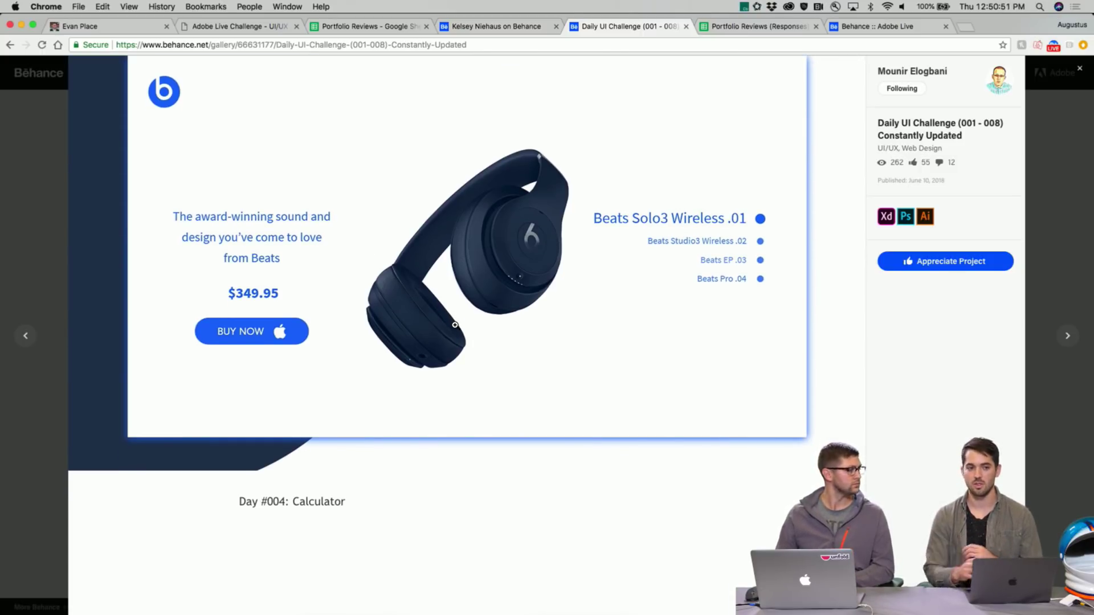
Study the "Day #004: Calculator" design and its front and back phone mockups
scroll(455, 325, down, 5)
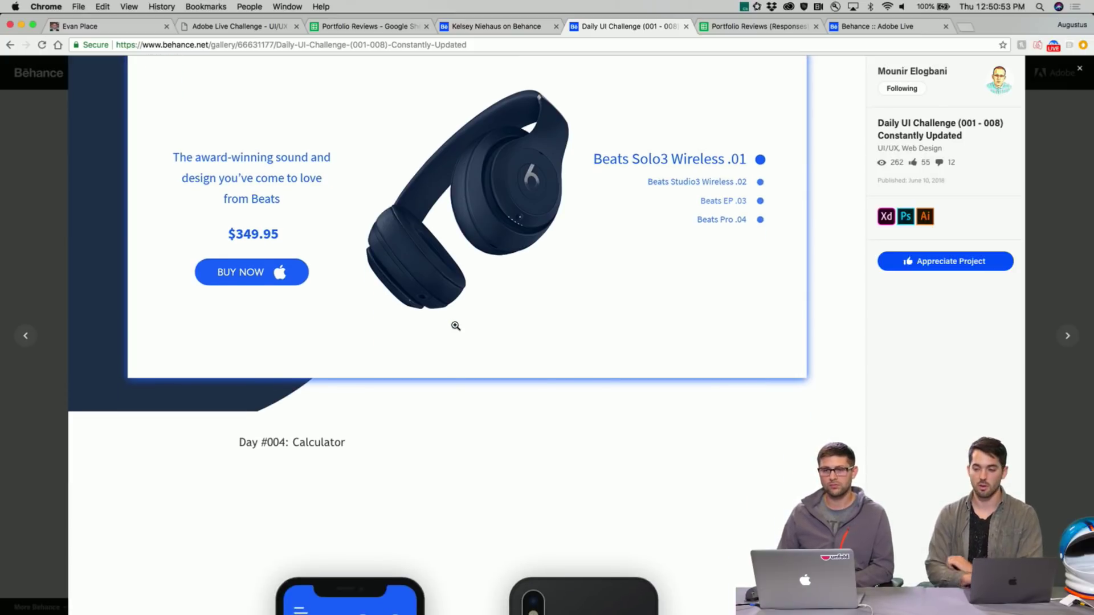
scroll(455, 326, down, 10)
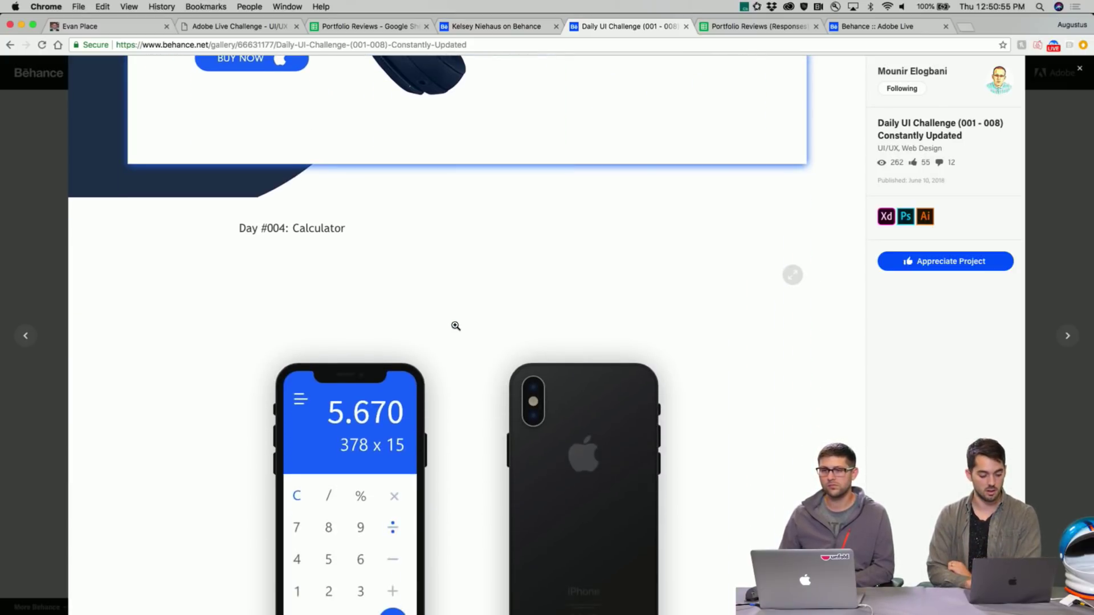
scroll(455, 325, up, 1)
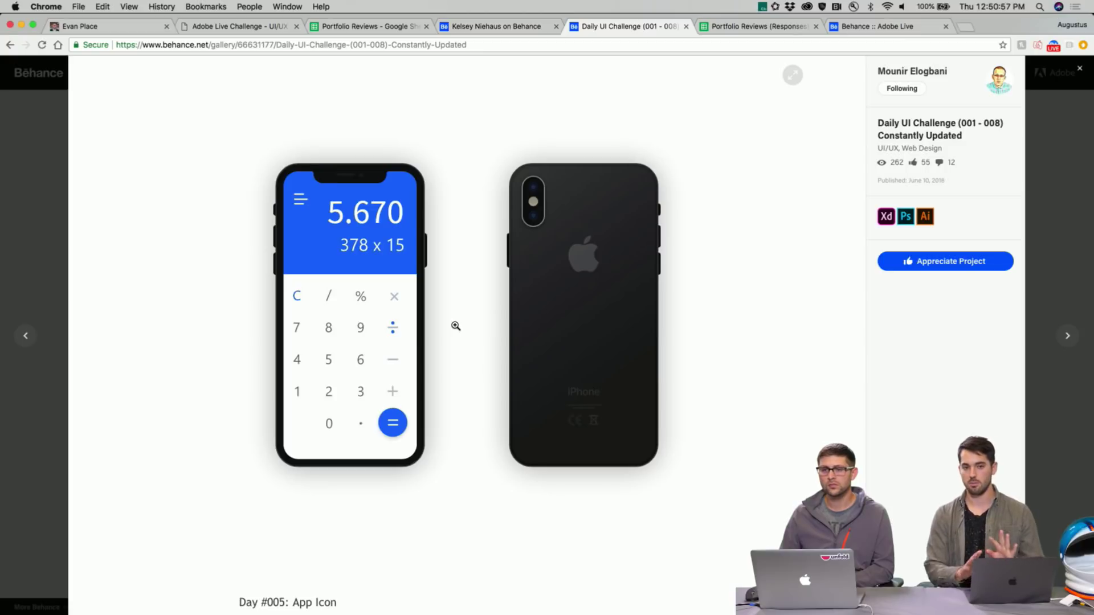
scroll(456, 325, up, 1)
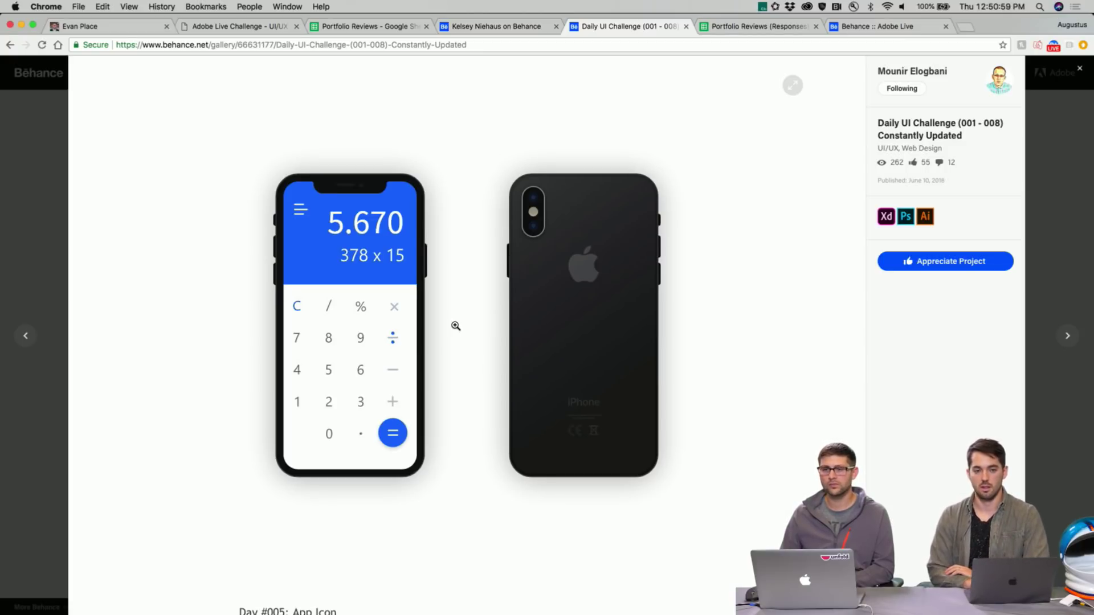
scroll(459, 344, up, 1)
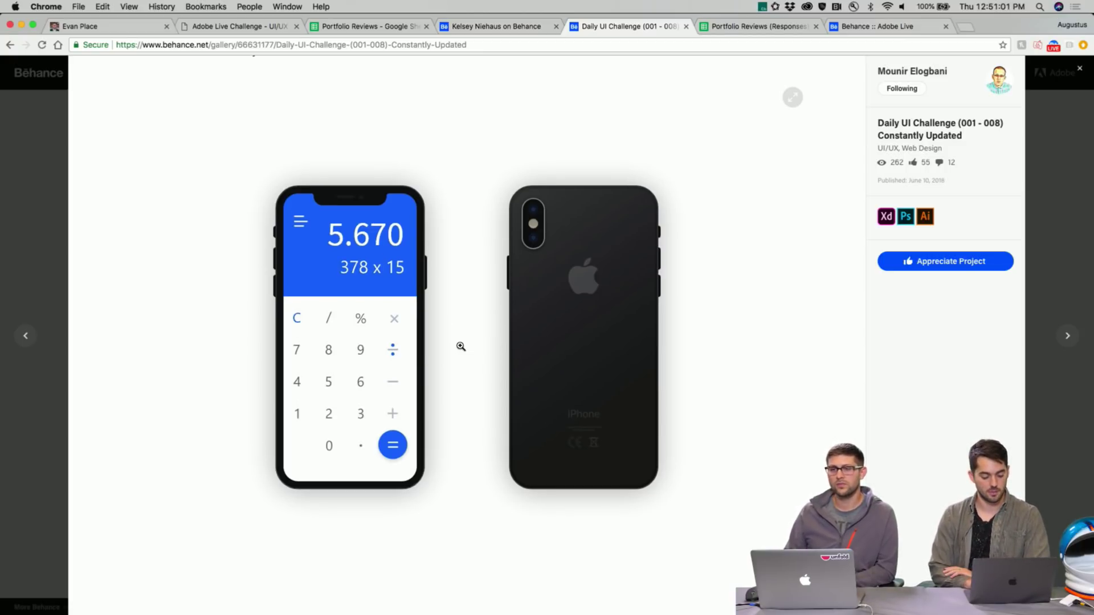
scroll(447, 356, up, 3)
scroll(449, 356, down, 3)
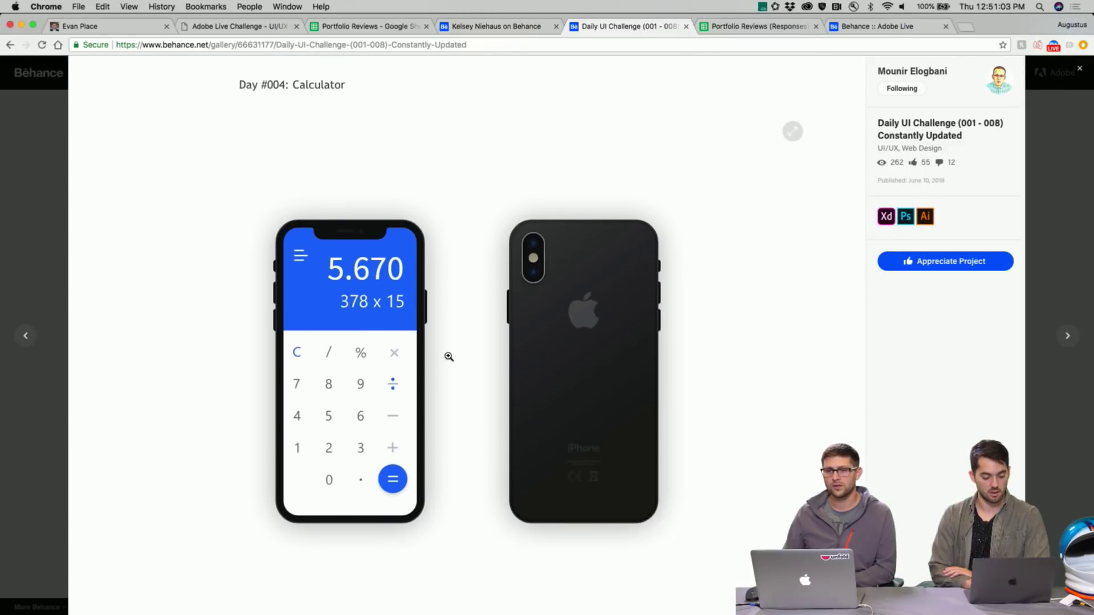
scroll(449, 357, down, 1)
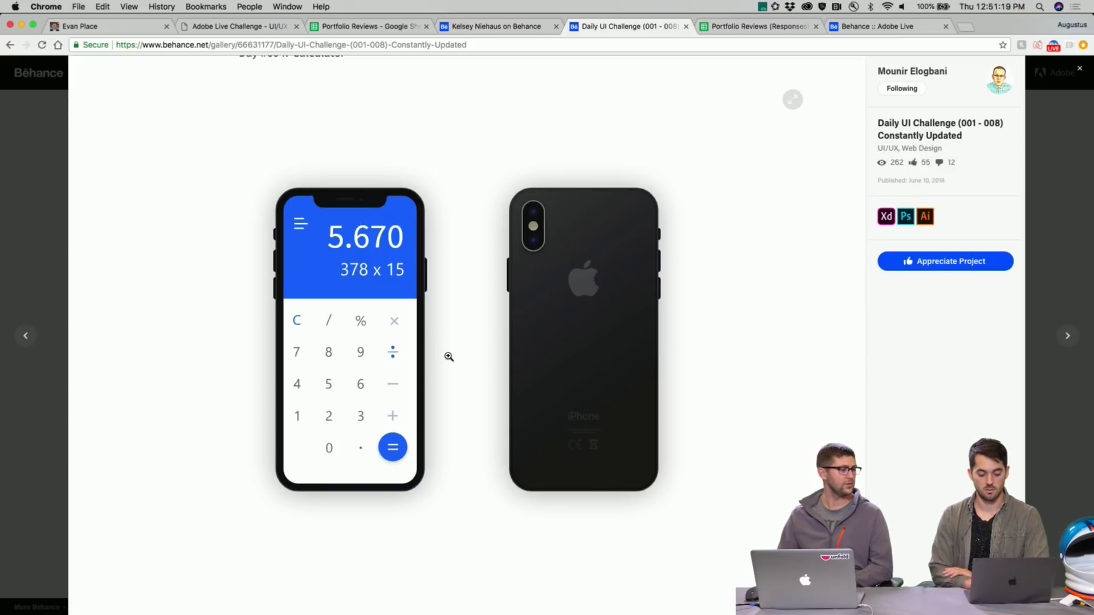
scroll(449, 356, up, 1)
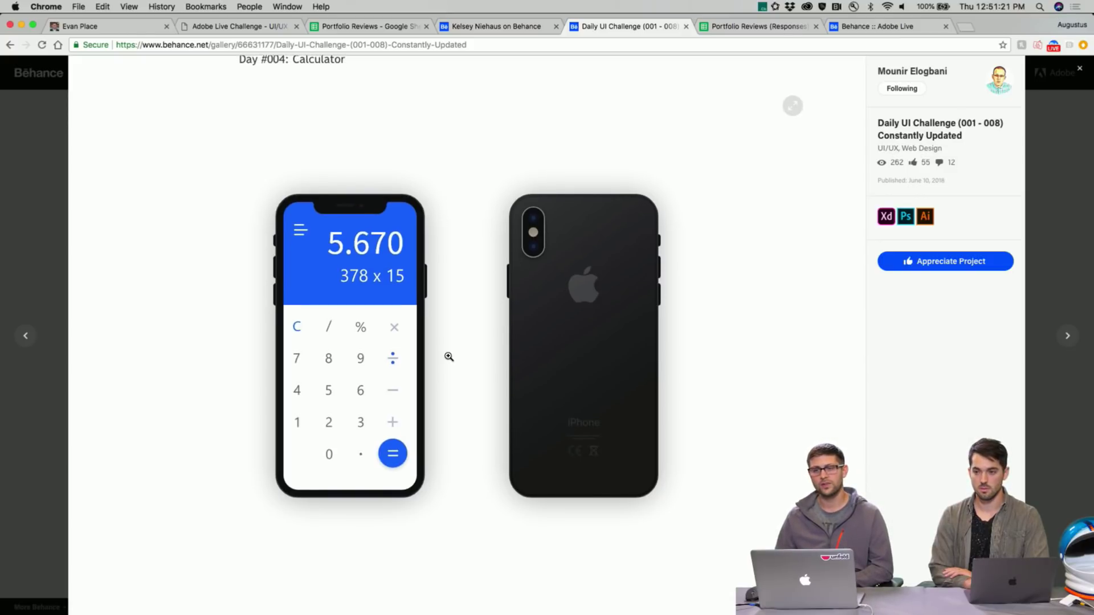
scroll(448, 357, down, 2)
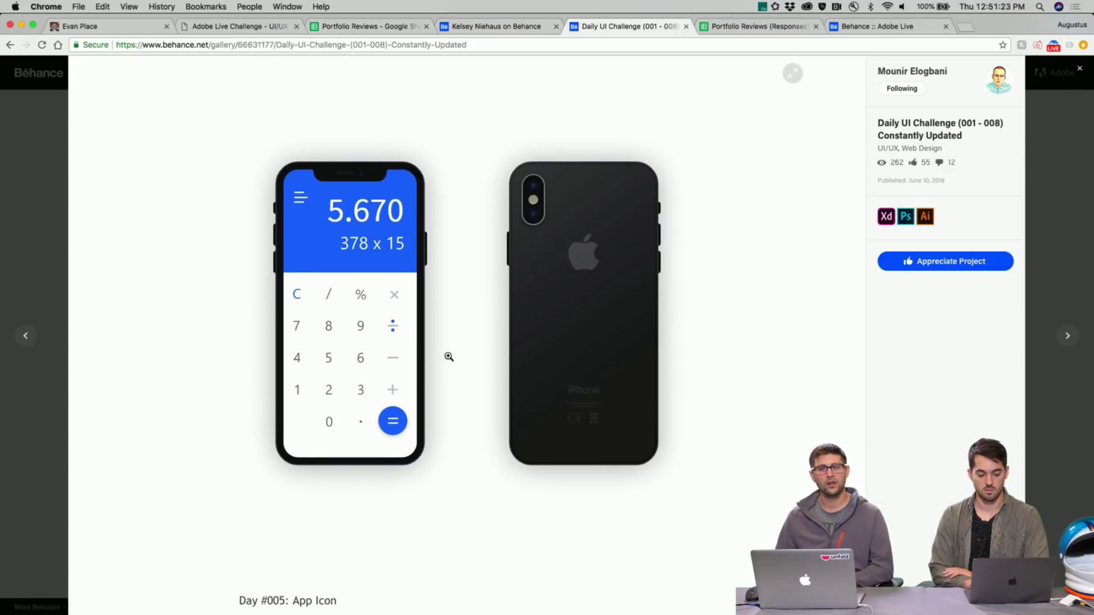
scroll(449, 357, down, 2)
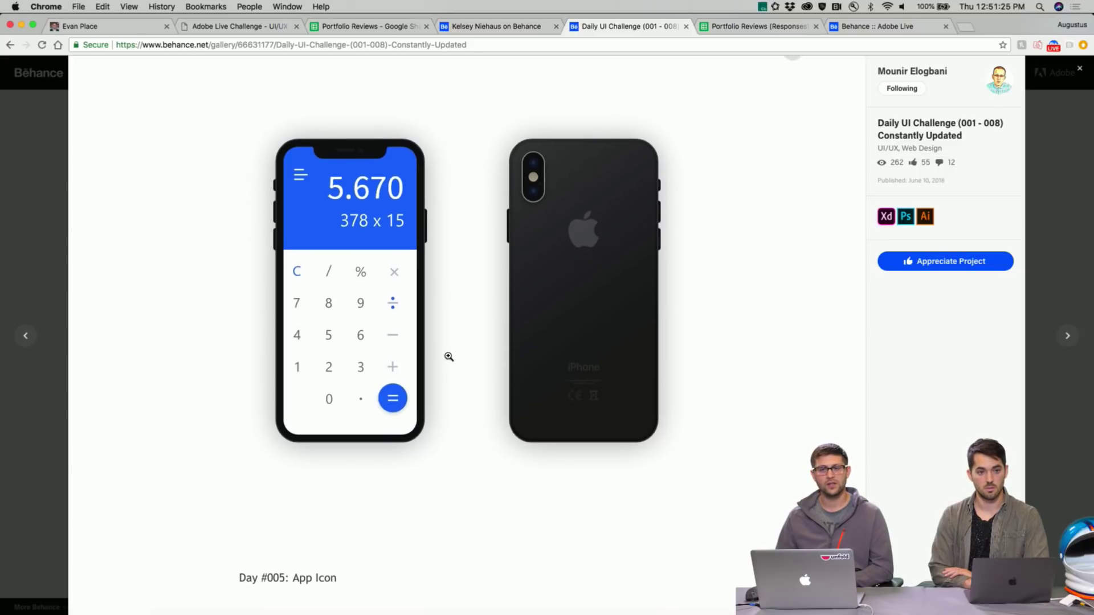
scroll(449, 357, down, 3)
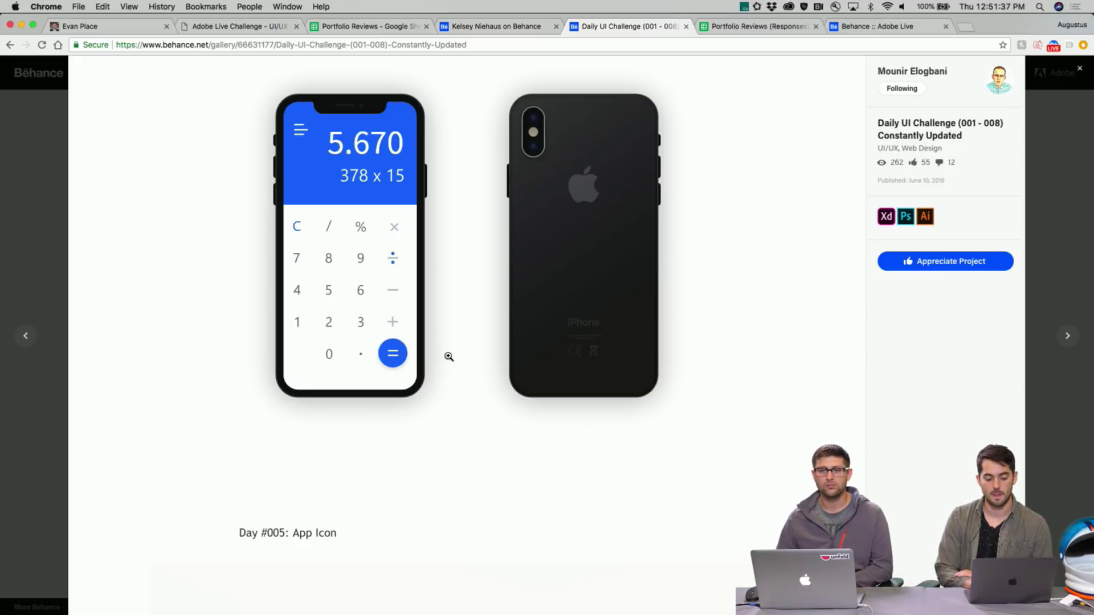
scroll(449, 357, down, 2)
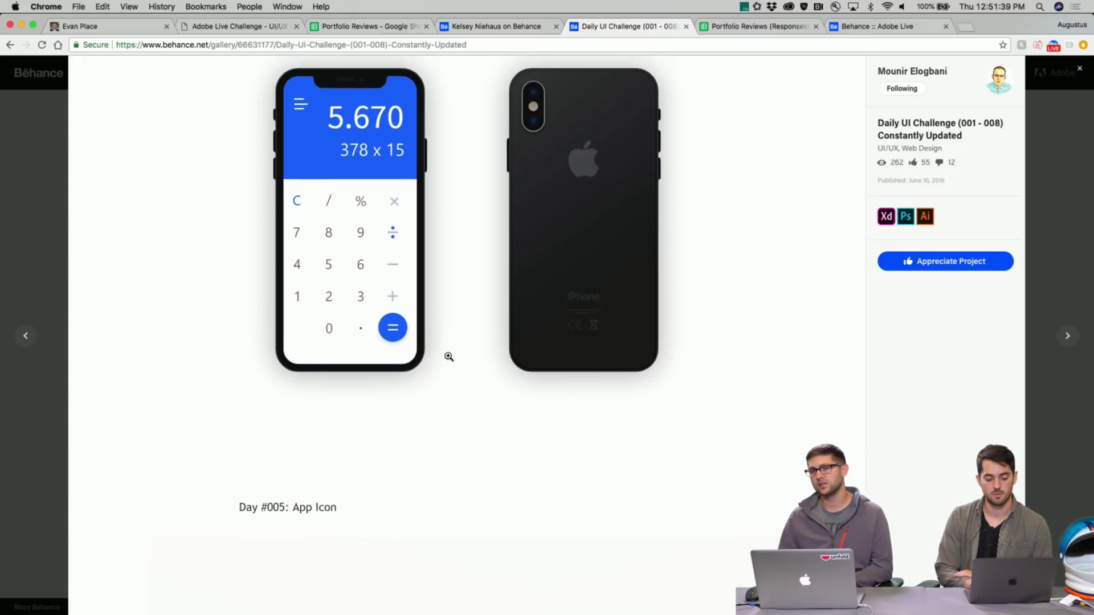
scroll(449, 356, up, 1)
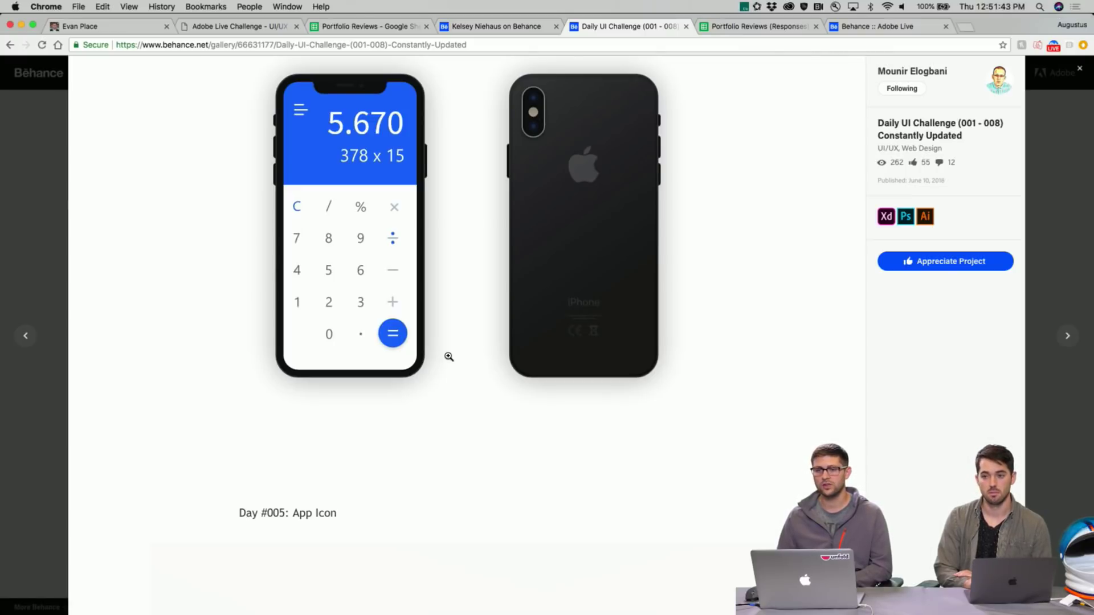
Look over the "Day #005: App Icon" design with its bird logo
scroll(449, 357, down, 10)
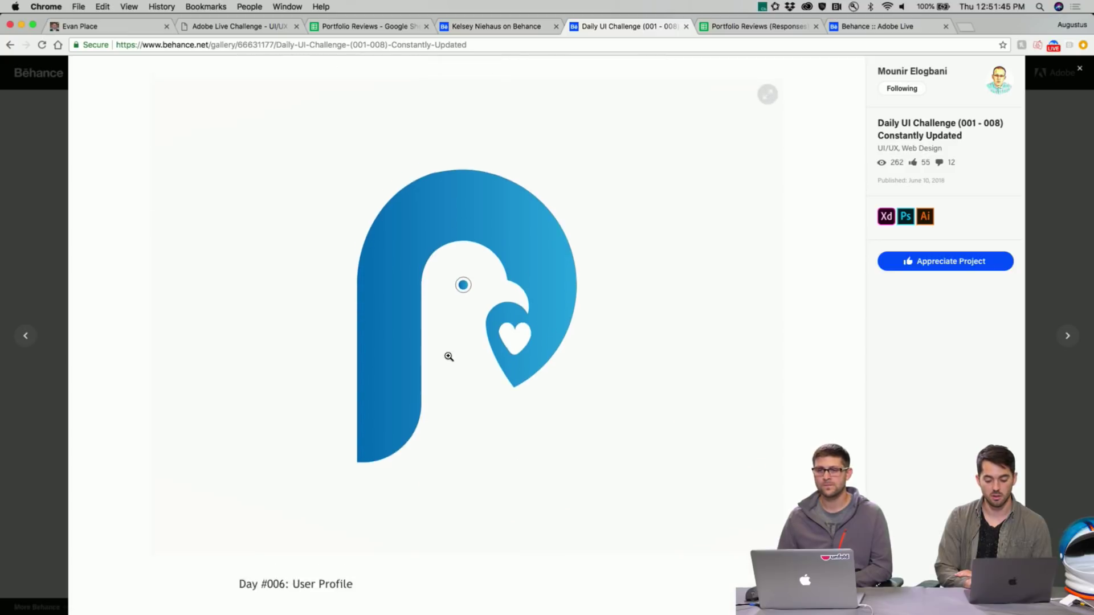
scroll(449, 356, down, 5)
scroll(449, 356, up, 10)
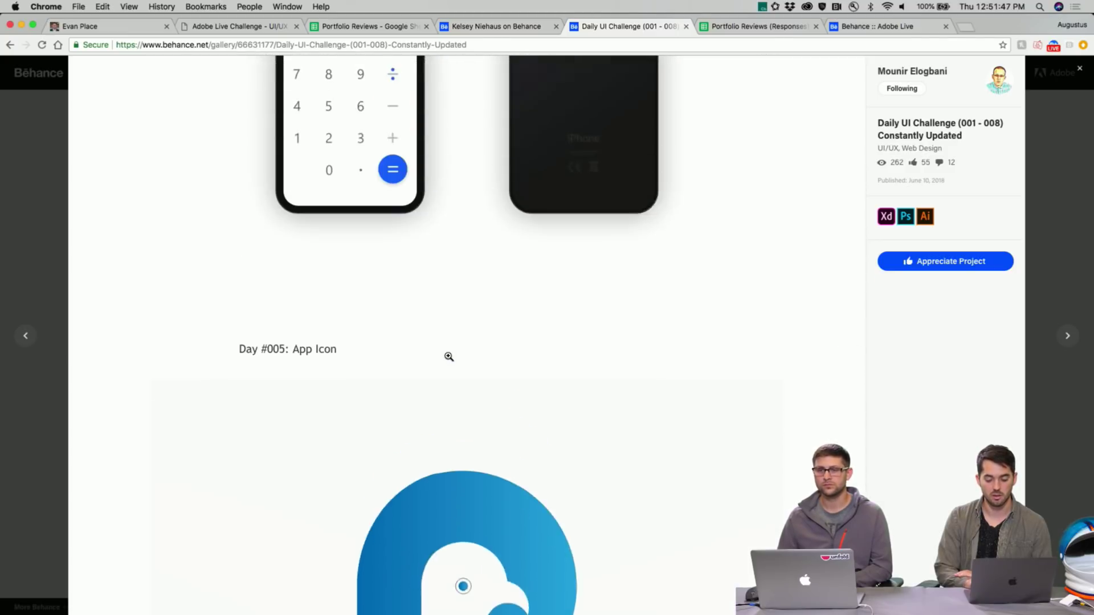
Look back over the landing page, checkout and sign-up designs up to the project's introduction, and close the Daily UI Challenge project
scroll(449, 356, up, 15)
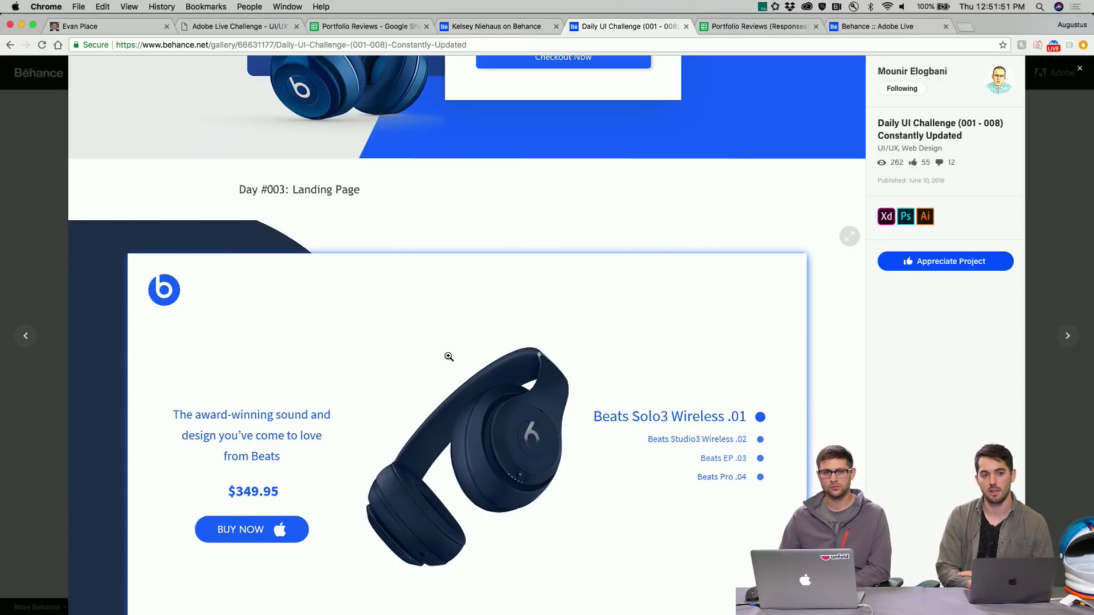
scroll(449, 356, up, 3)
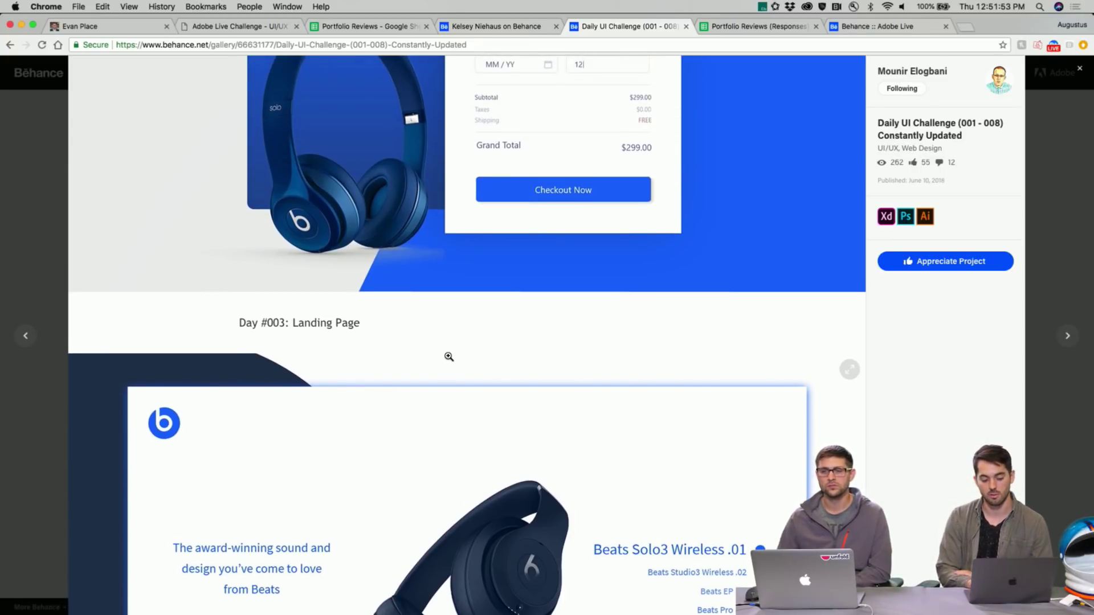
scroll(449, 356, up, 5)
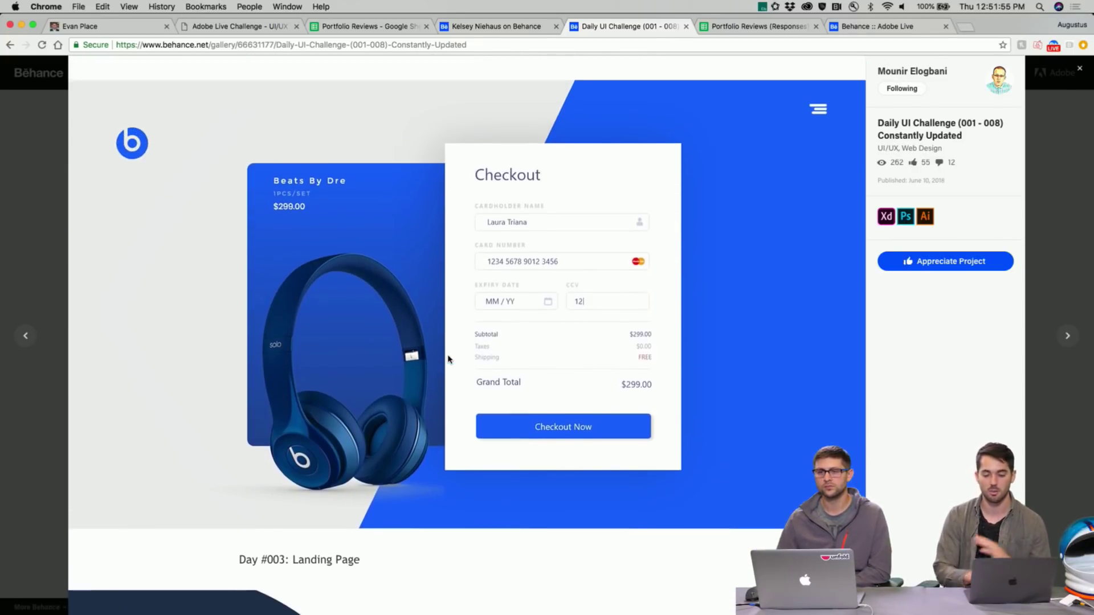
scroll(449, 356, up, 15)
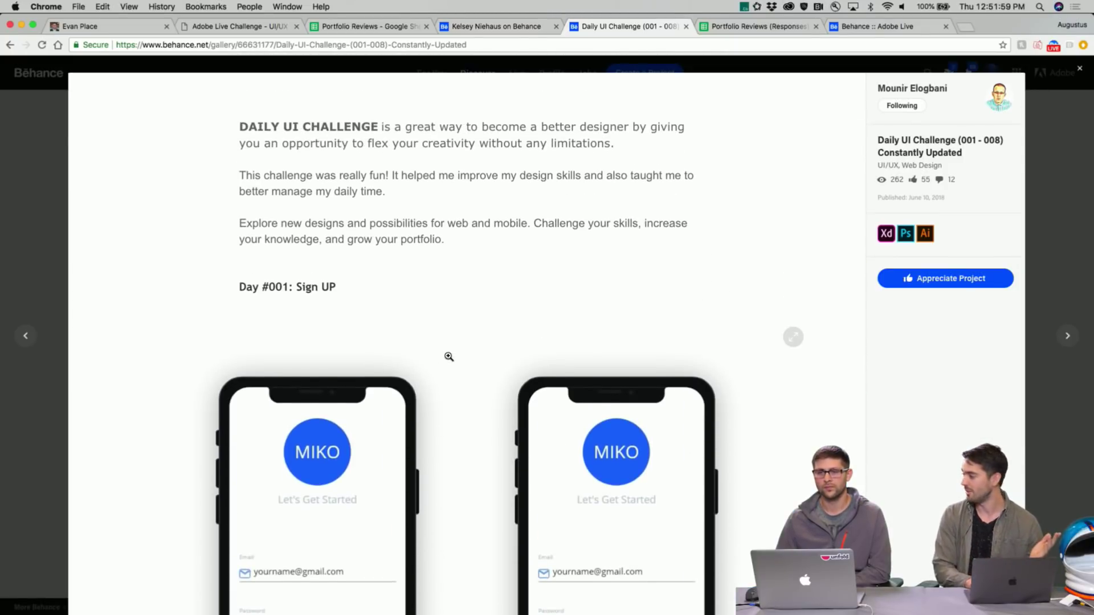
click(1079, 69)
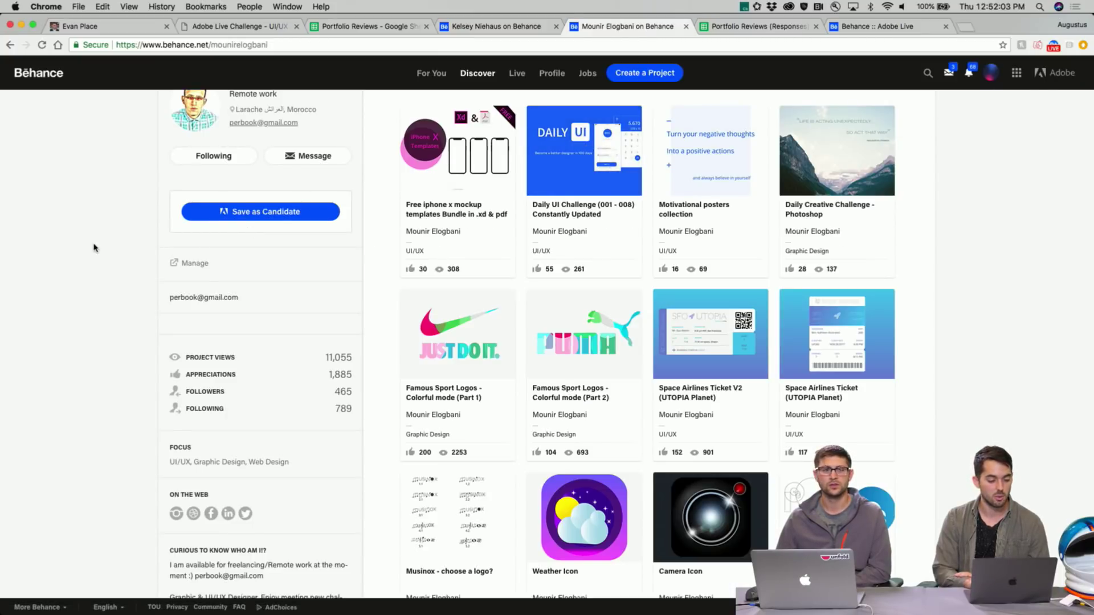
scroll(94, 247, up, 1)
click(203, 45)
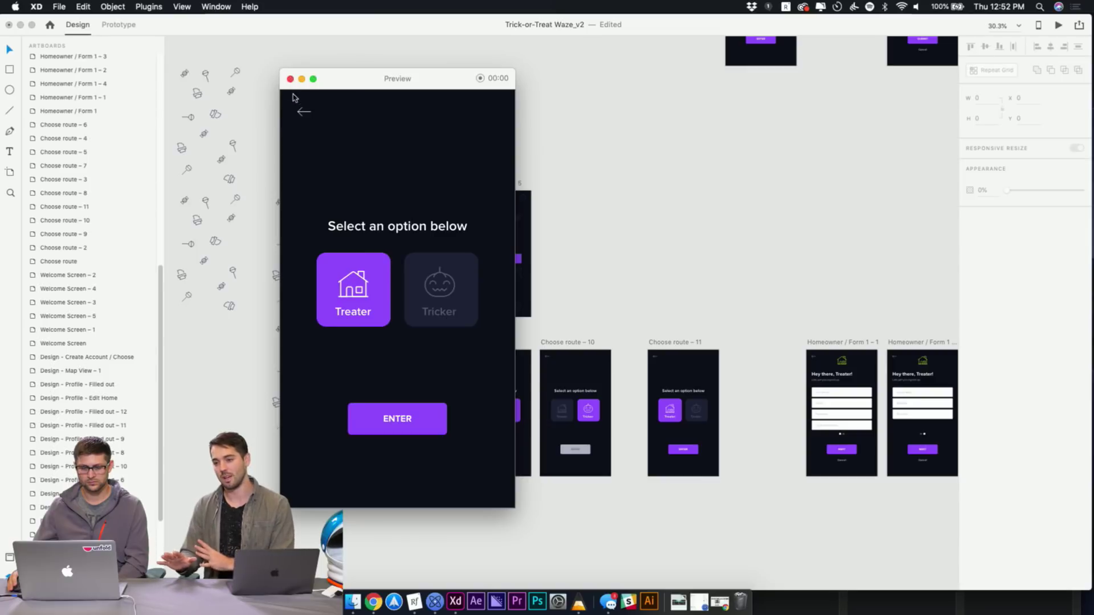
In Adobe XD, restart the Trick-or-Treat Waze_v2 prototype preview from the "Welcome Screen – 1" artboard
click(290, 80)
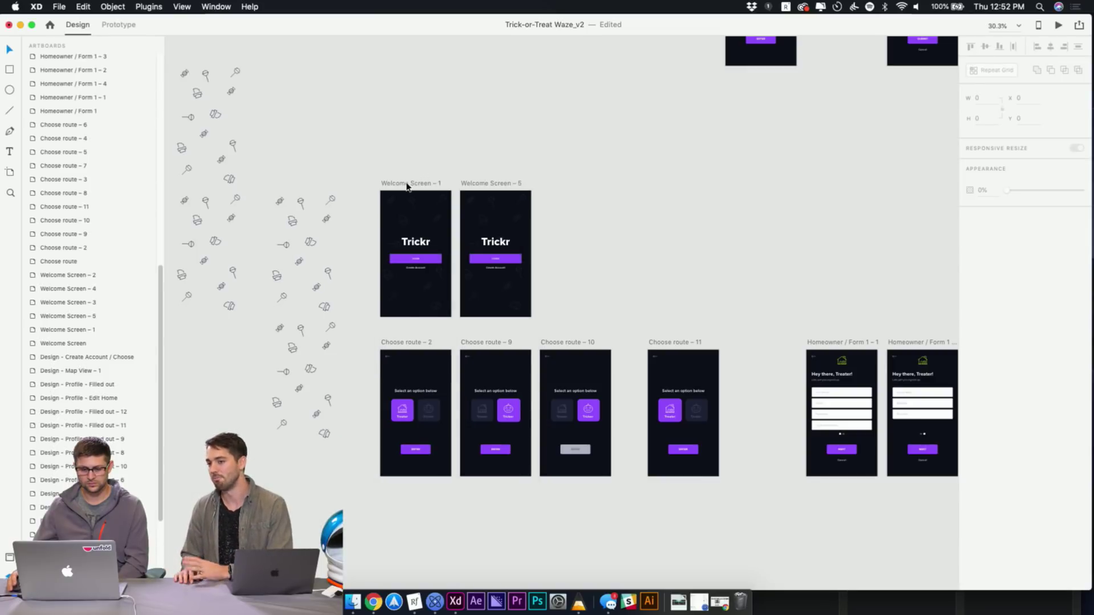
click(412, 185)
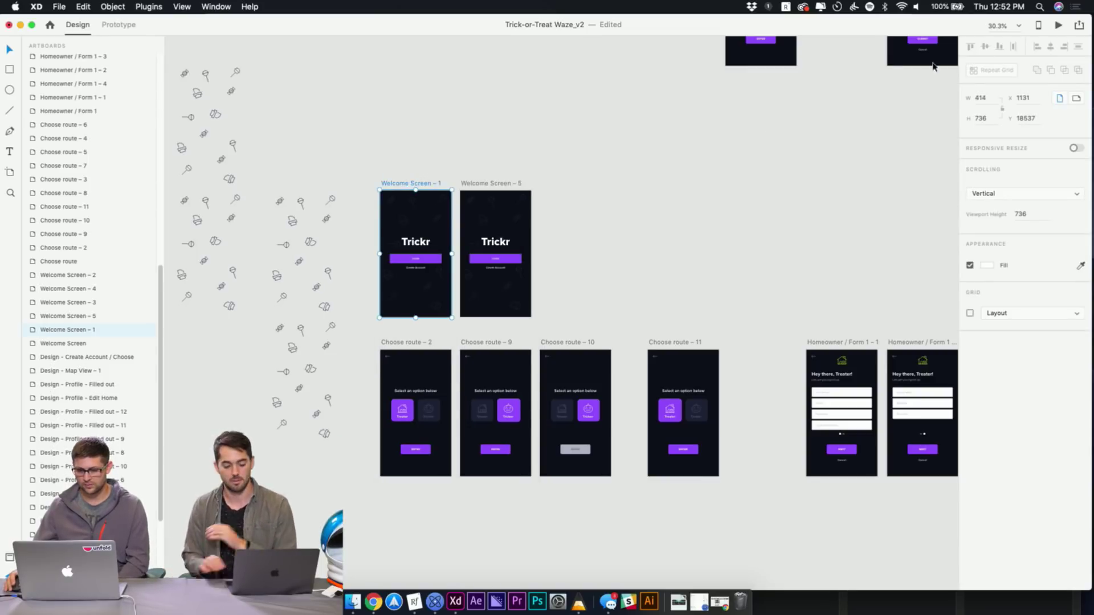
click(1058, 24)
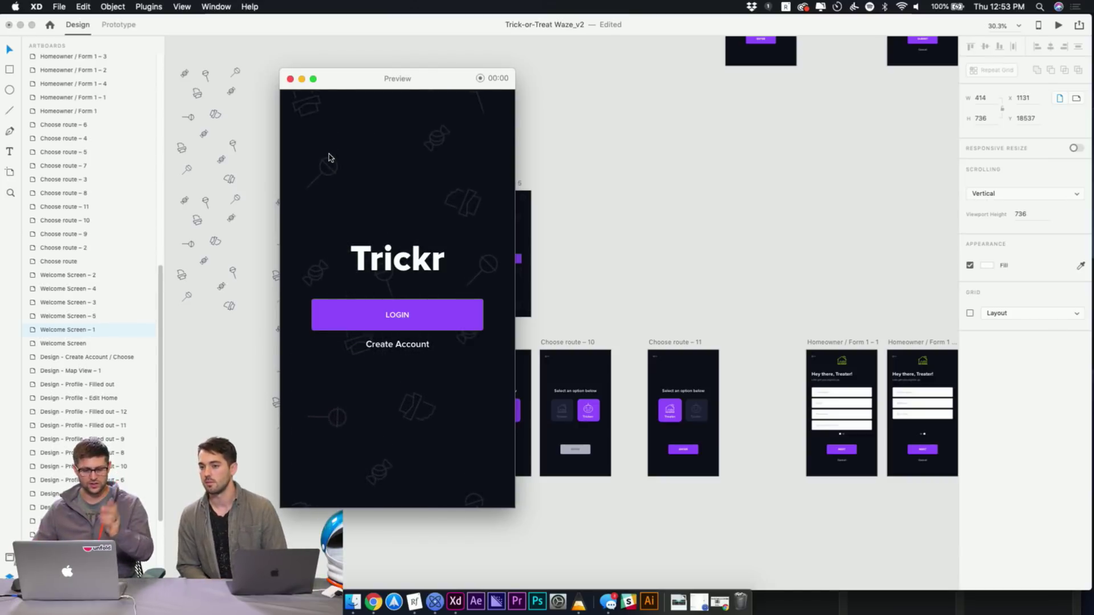
Test the previewed Create Account flow by switching the option between Tricker and Treater, ending on Tricker
click(392, 348)
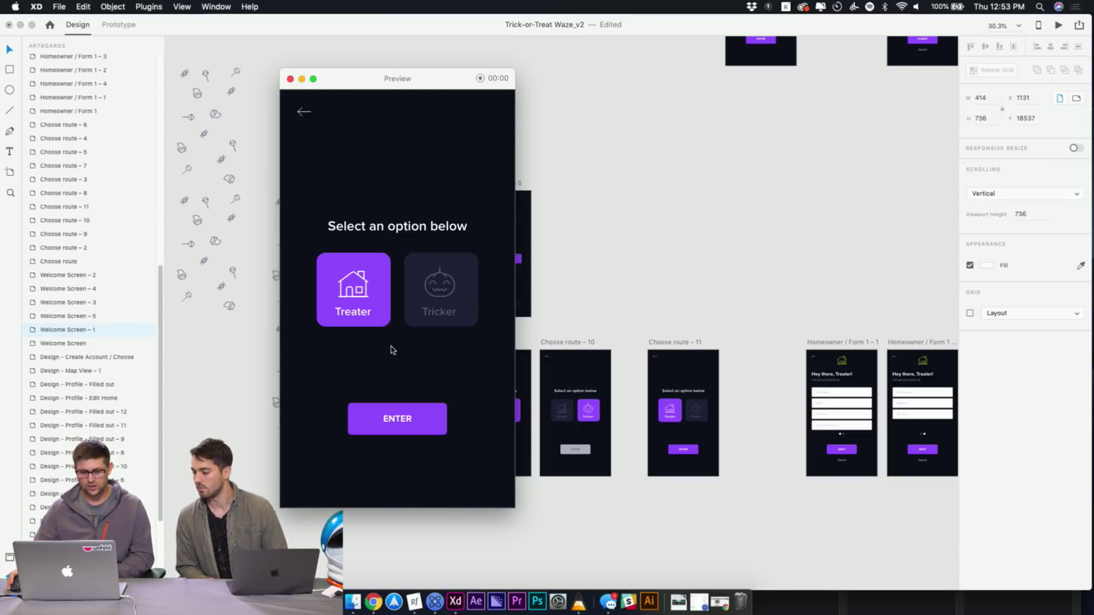
click(418, 294)
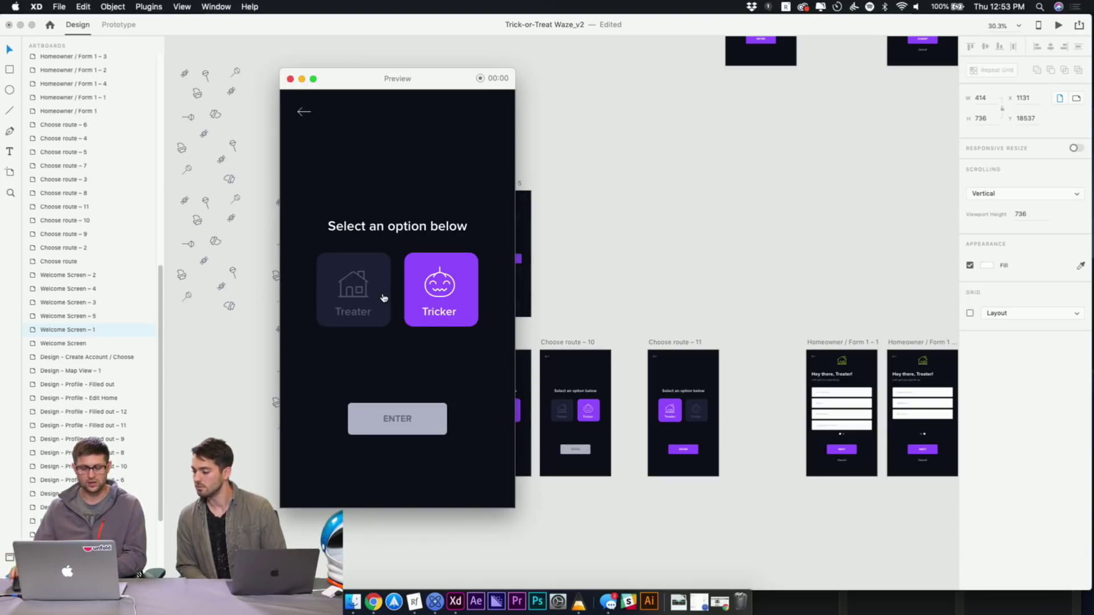
click(382, 294)
click(431, 286)
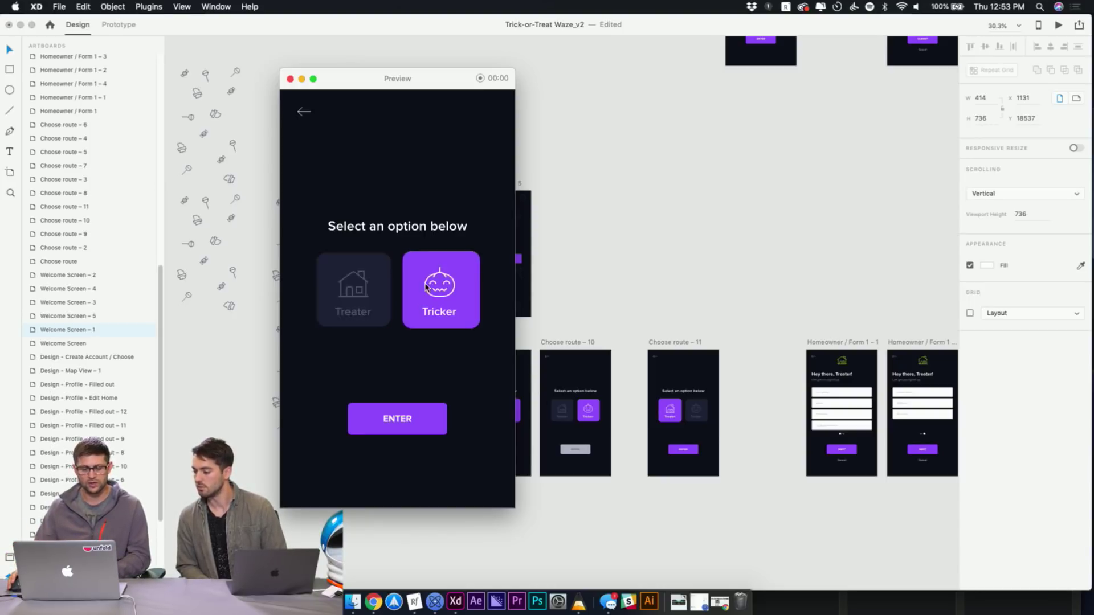
Switch the previewed account option between Treater and Tricker, settle on Treater, and enter its sign-up form
click(374, 293)
click(428, 289)
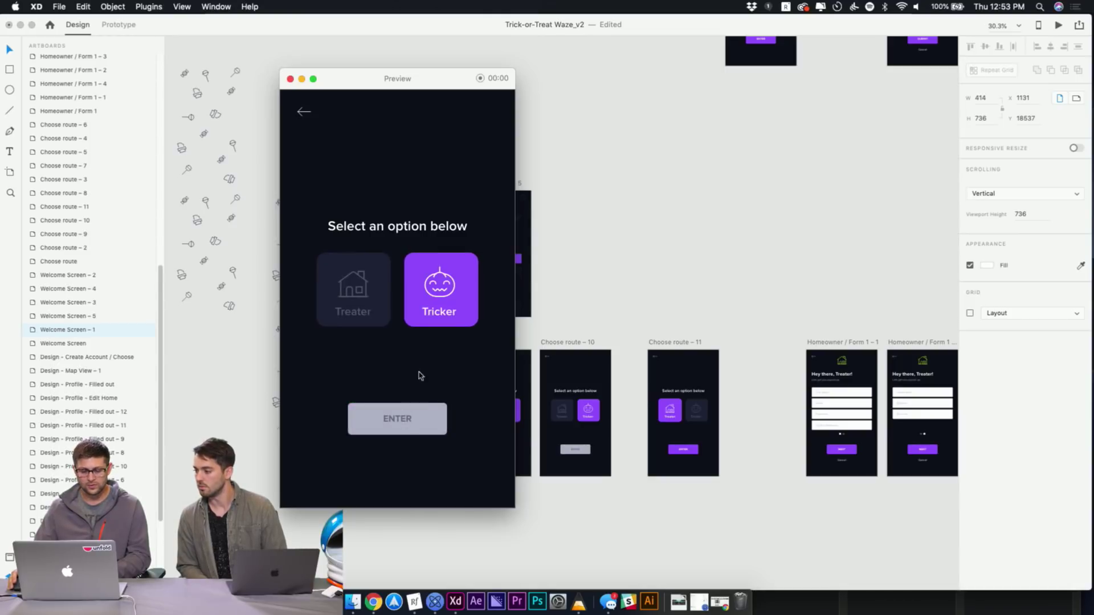
click(356, 293)
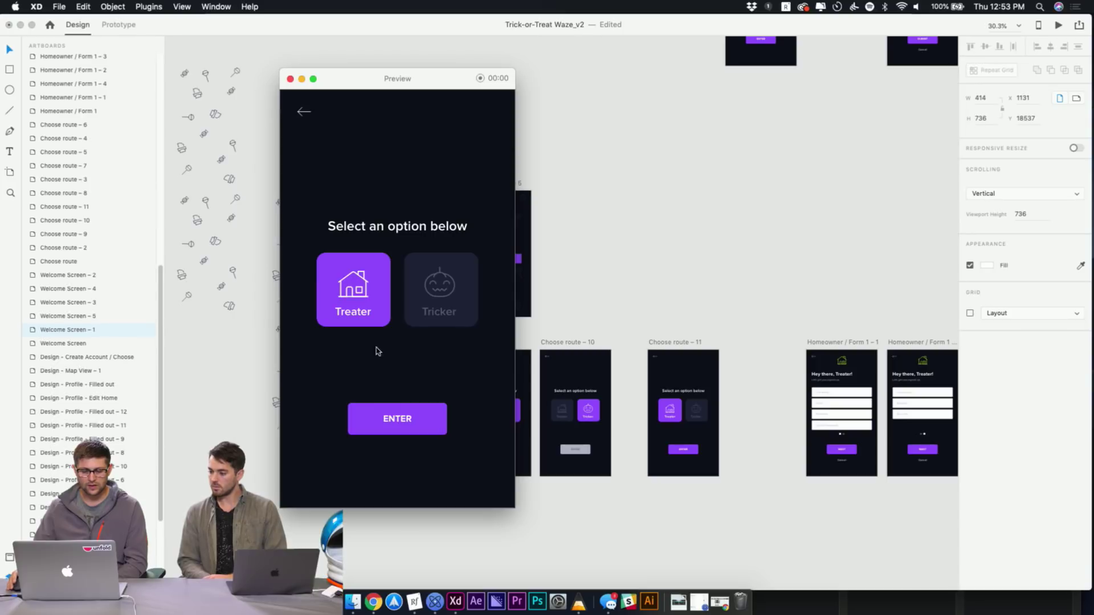
click(392, 418)
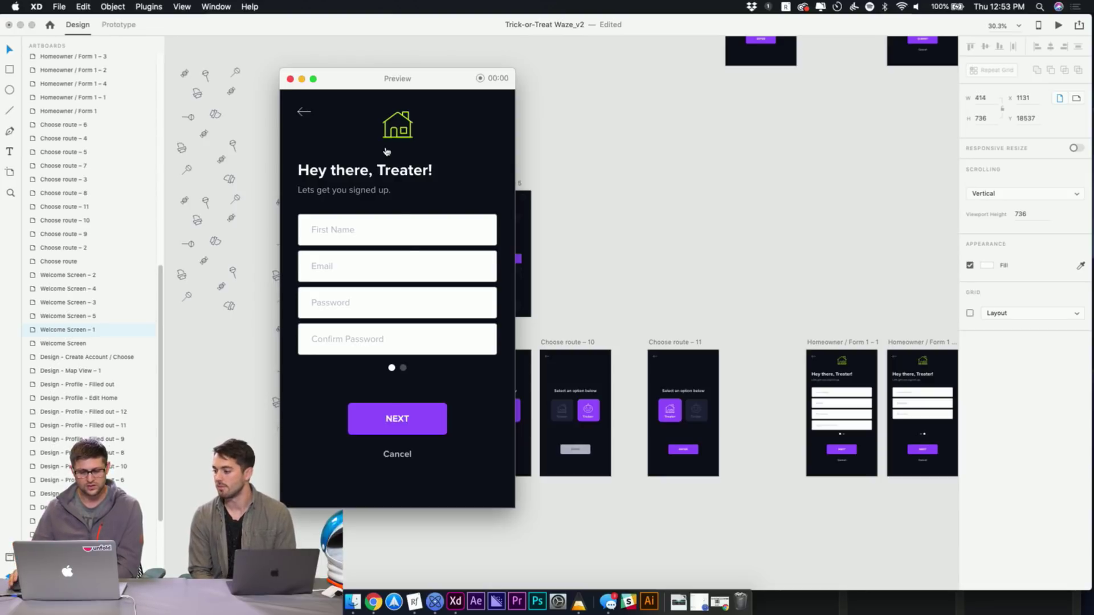
Test paging back and forth between the two pages of the previewed Treater sign-up form, and proceed to the welcome screen
drag(464, 271, 411, 275)
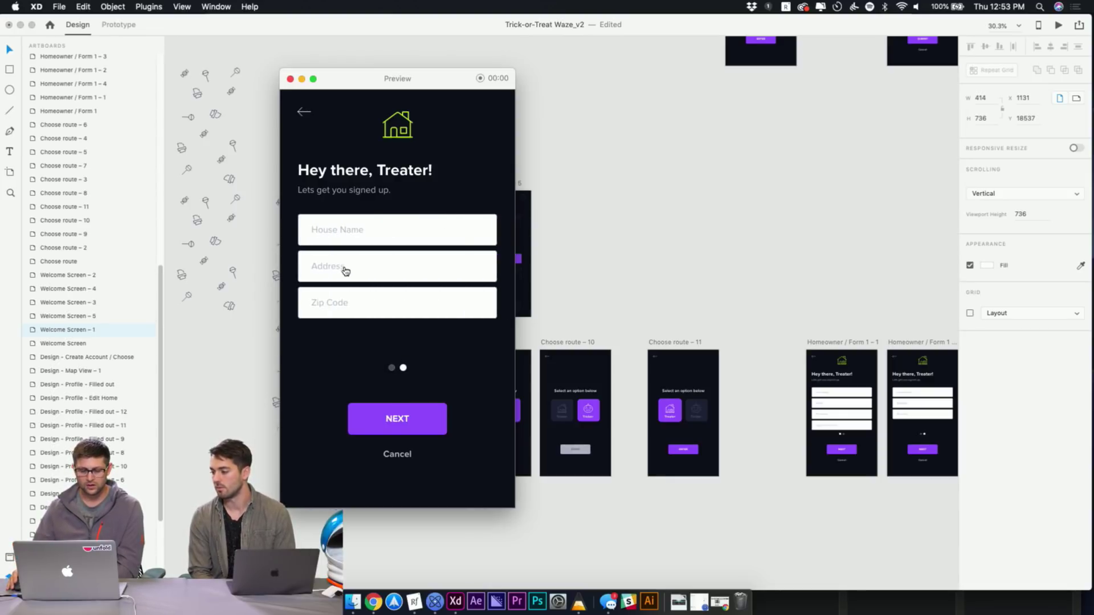
drag(341, 269, 420, 268)
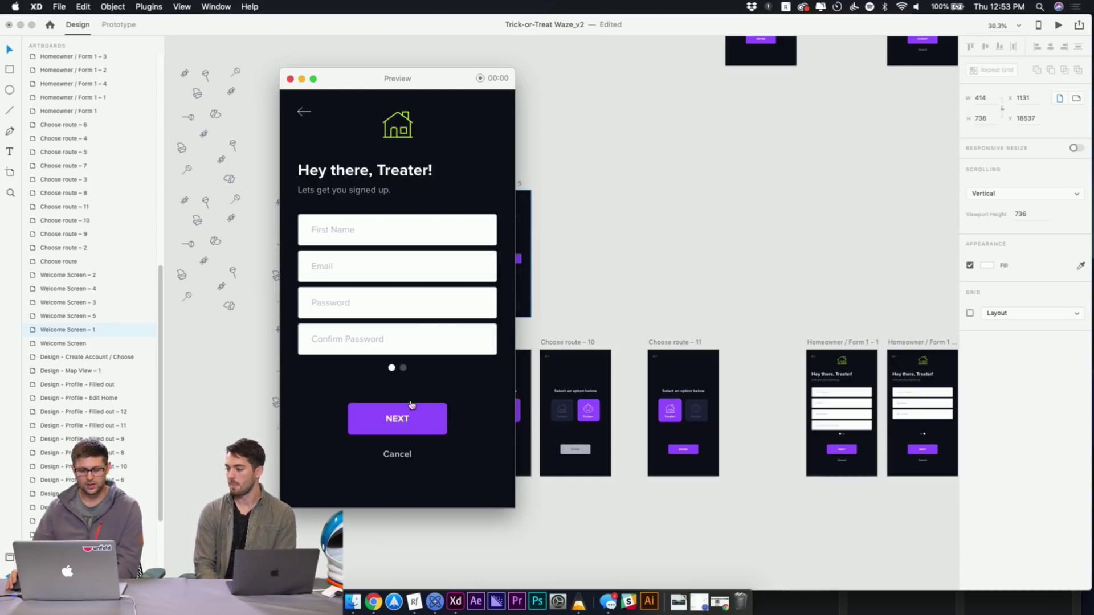
drag(439, 319, 532, 319)
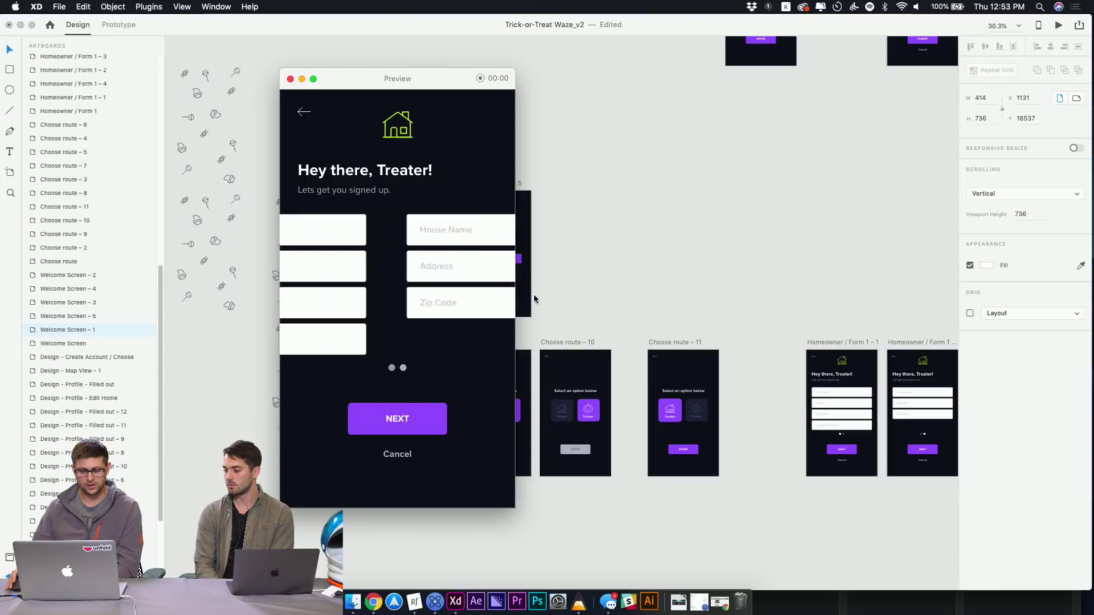
drag(471, 274, 404, 274)
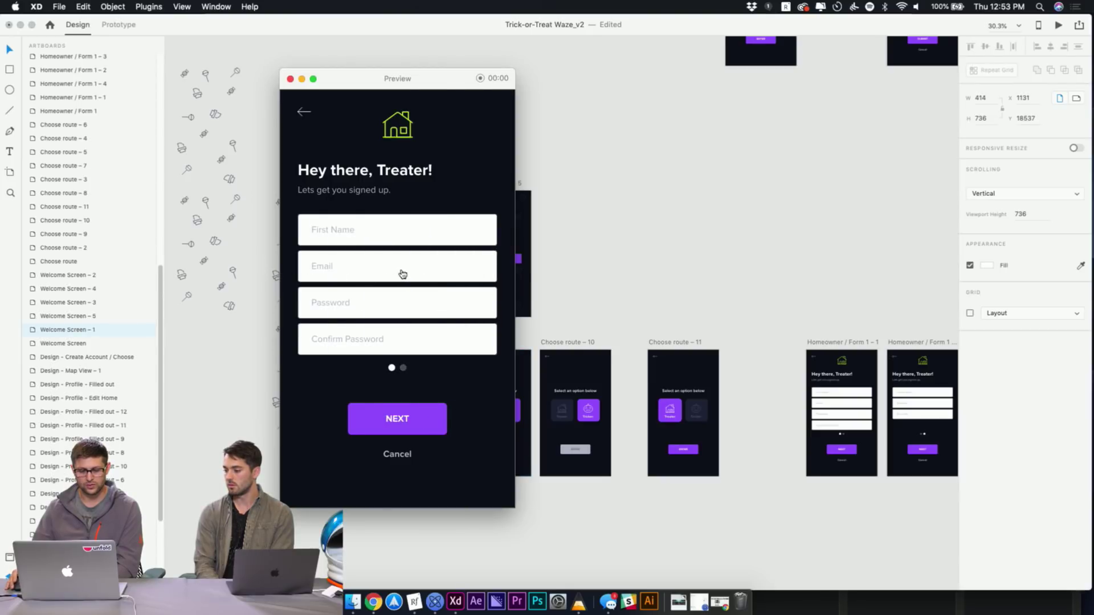
click(398, 420)
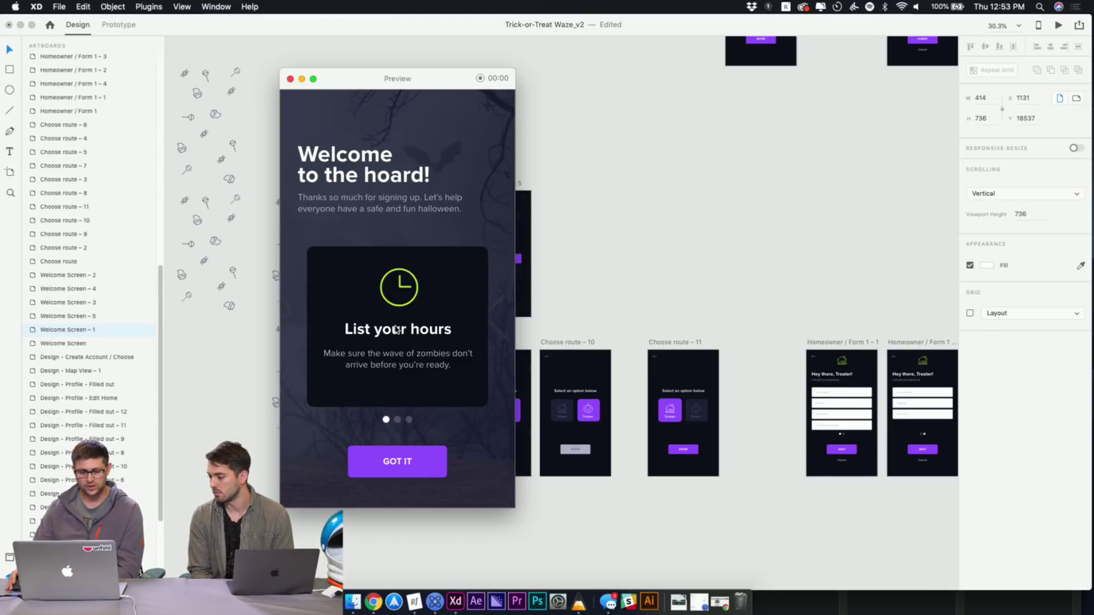
Page through the previewed "Welcome to the hoard!" cards to "Add tags" and continue to the neighborhood map
drag(397, 329, 313, 330)
drag(403, 331, 313, 332)
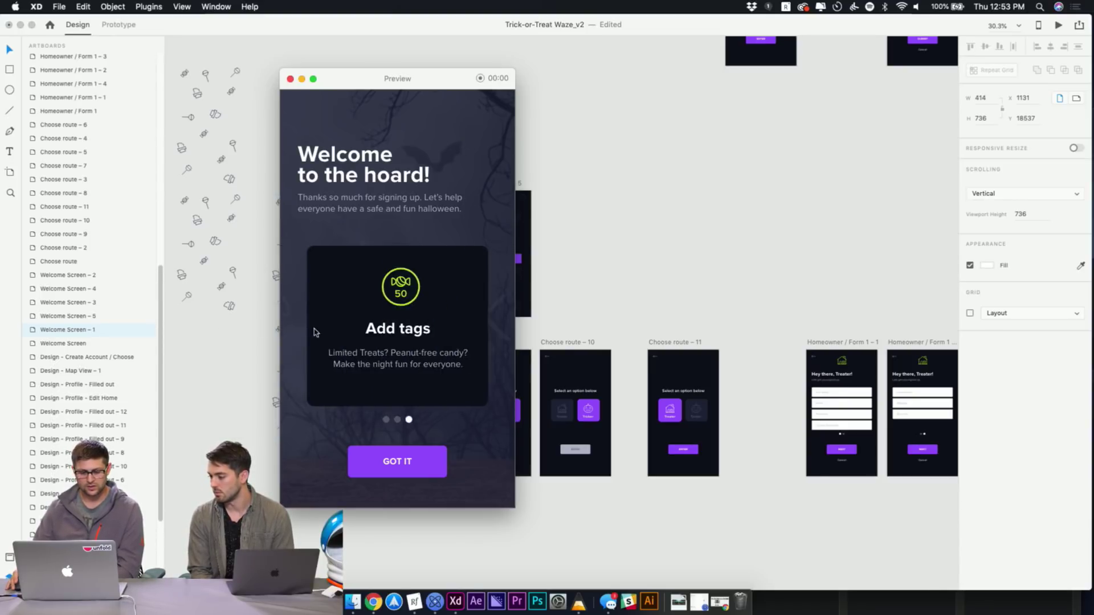
click(414, 460)
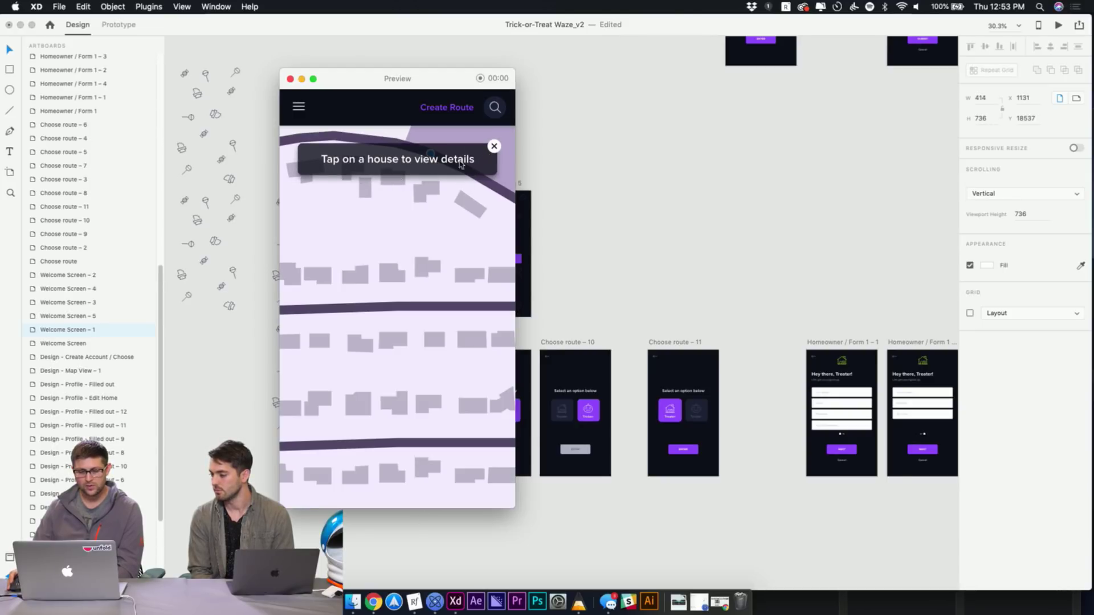
View the Maniac Mansion house details from the previewed map without the hint, and close the prototype preview
click(494, 146)
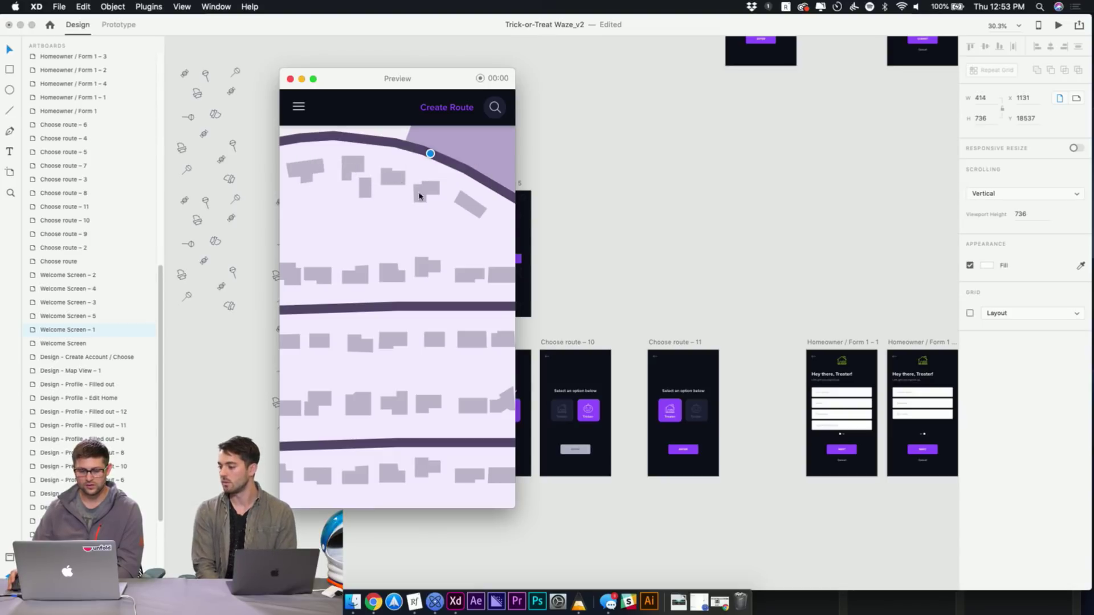
click(399, 183)
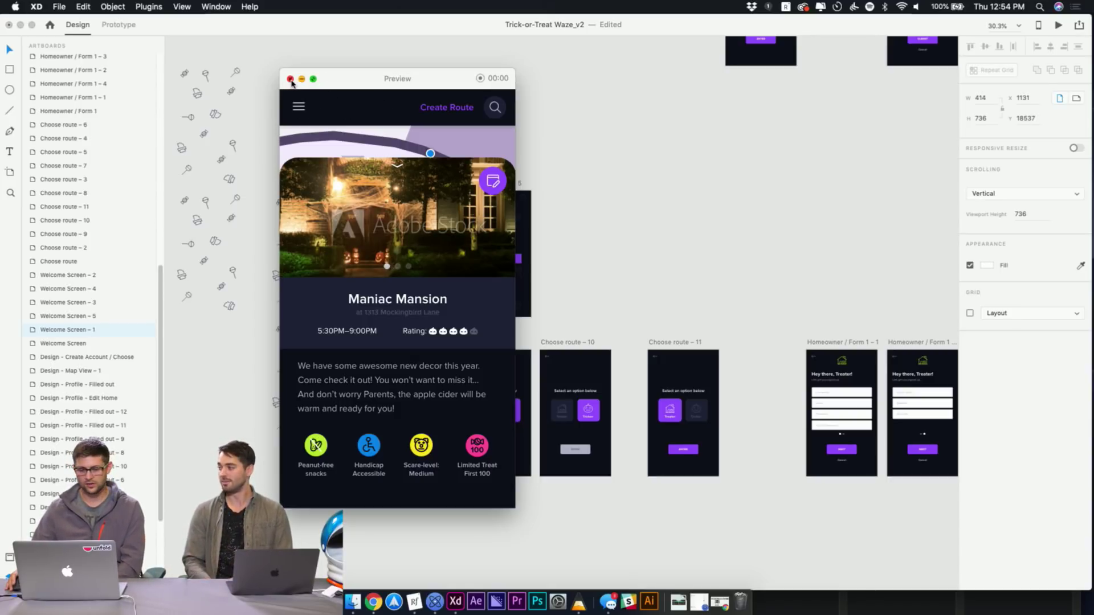
drag(389, 90, 501, 71)
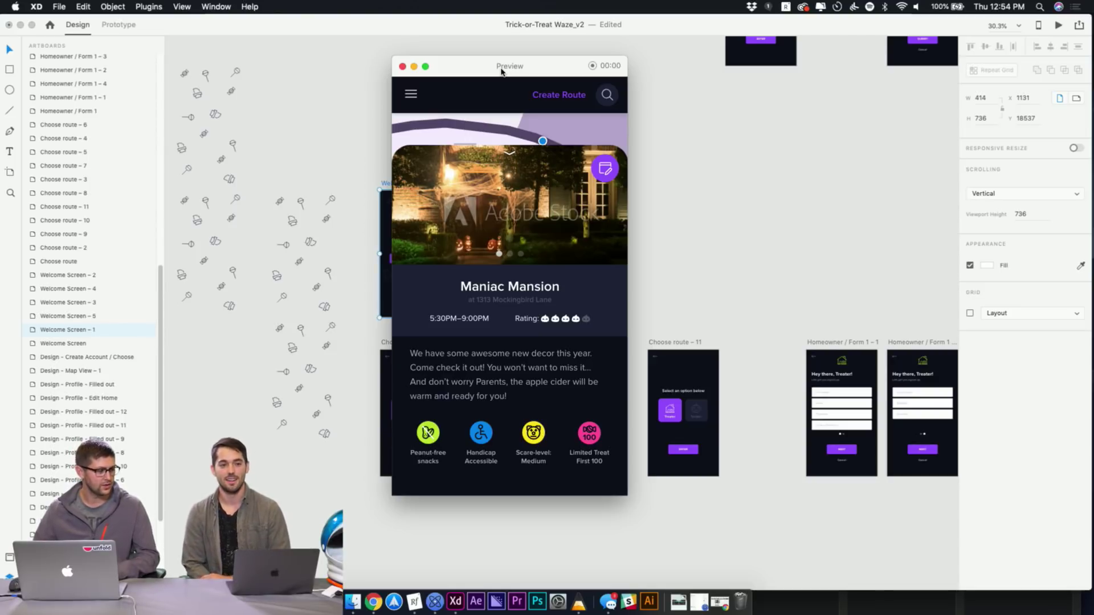
click(401, 67)
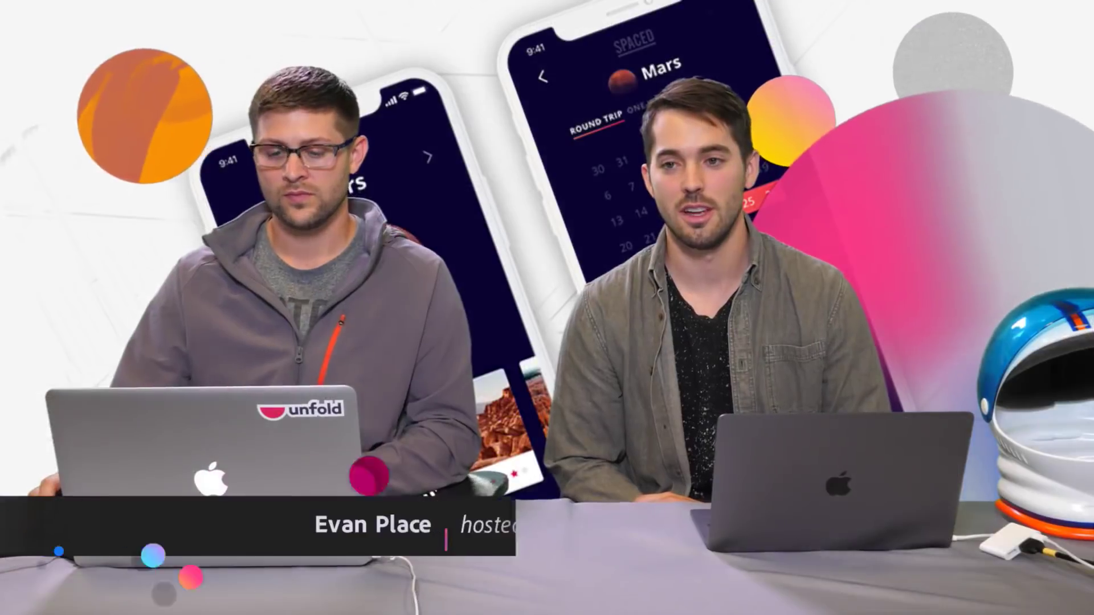